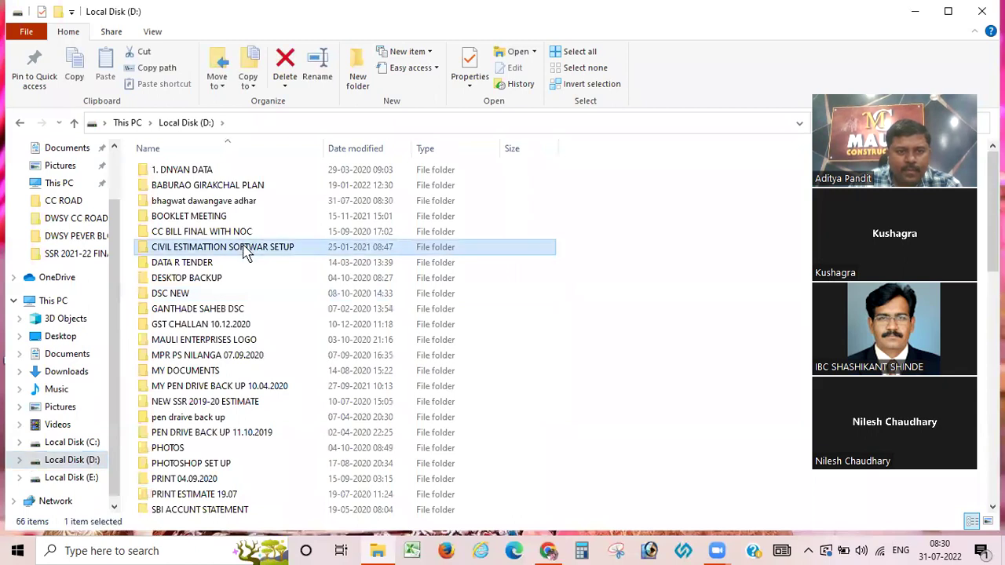
Step: Open PEVER BOLCK SAMPLE kalandi from E: > NEW SSR 2021-22 ESTIMATE > NILANGA TAKULA ESTIMATE > DWSY PEVER BLOCK ESTIMATE
{"action": "left_click", "coordinate": [82, 477]}
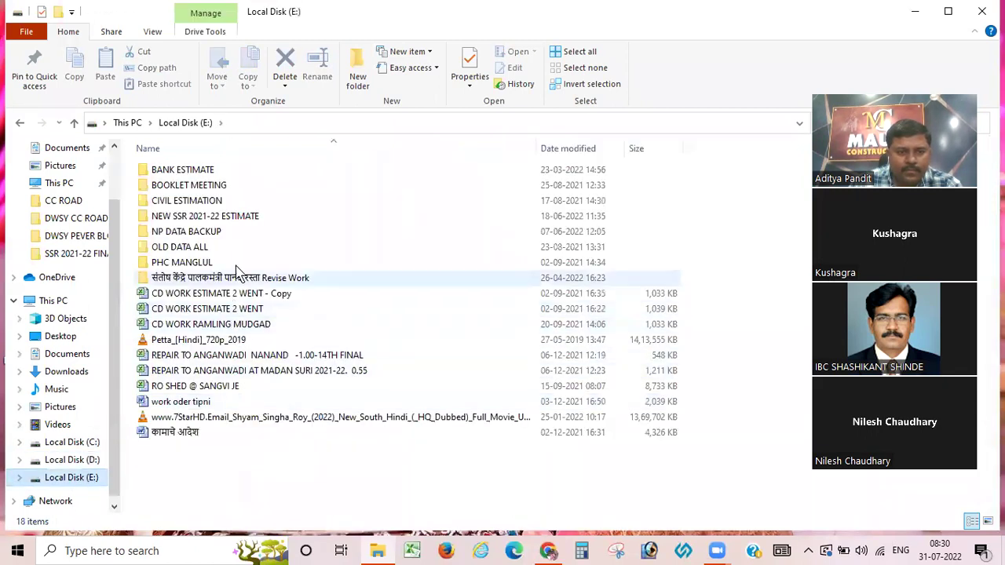
{"action": "double_click", "coordinate": [238, 216]}
{"action": "double_click", "coordinate": [240, 216]}
{"action": "double_click", "coordinate": [240, 217]}
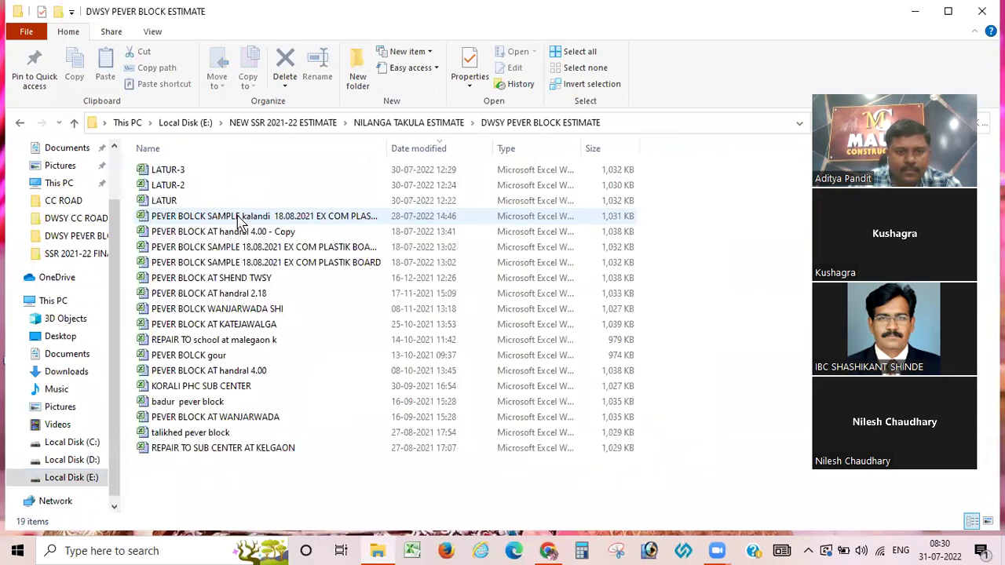
{"action": "double_click", "coordinate": [239, 217]}
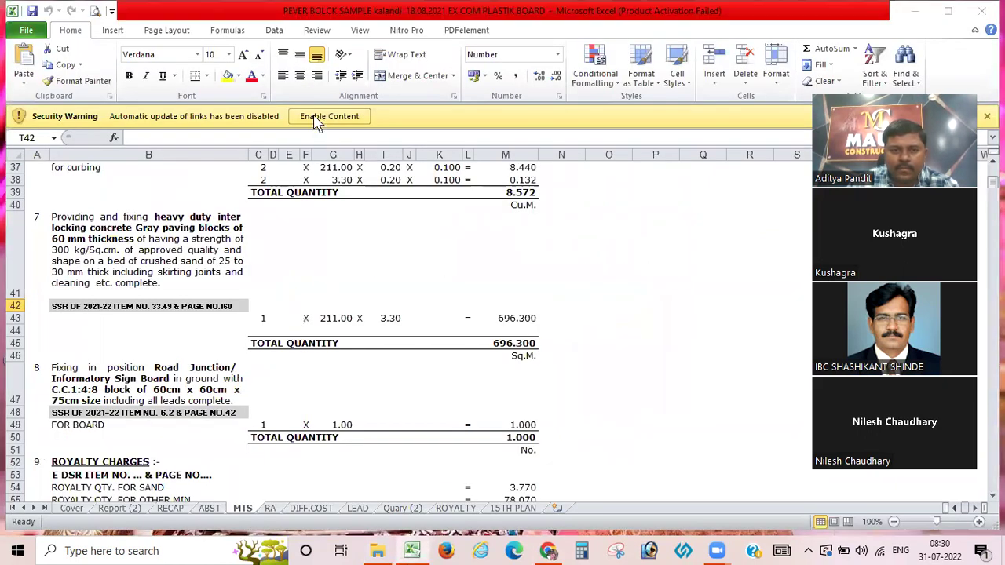
Step: Dismiss the activation prompt and enable the workbook's content, continuing past the links warning
{"action": "left_click", "coordinate": [647, 416]}
{"action": "left_click", "coordinate": [339, 117]}
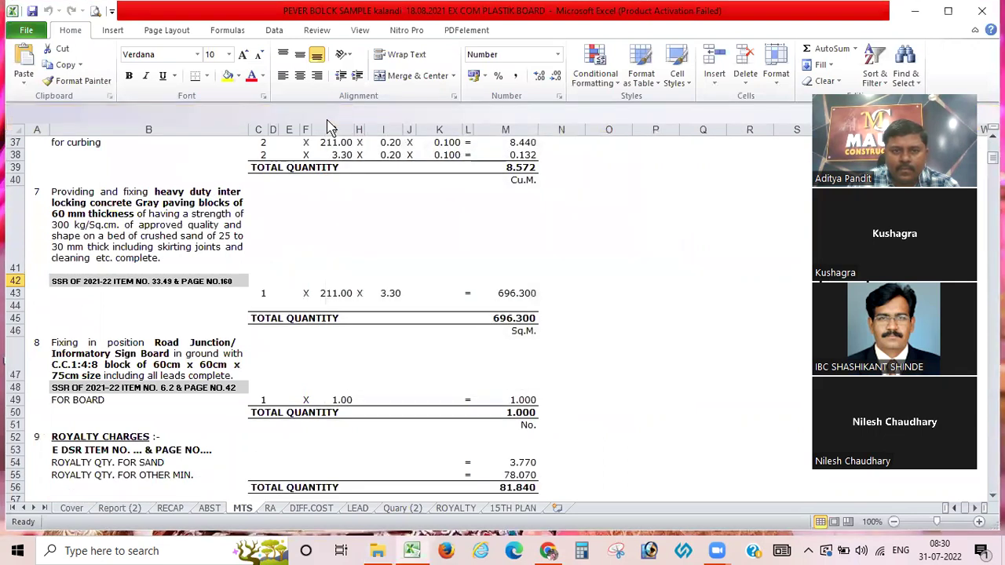
{"action": "left_click", "coordinate": [460, 325]}
Step: On the ROYALTY sheet, check C6, F6 and G6, then autofit row 6 for item 1's description
{"action": "left_click", "coordinate": [455, 509]}
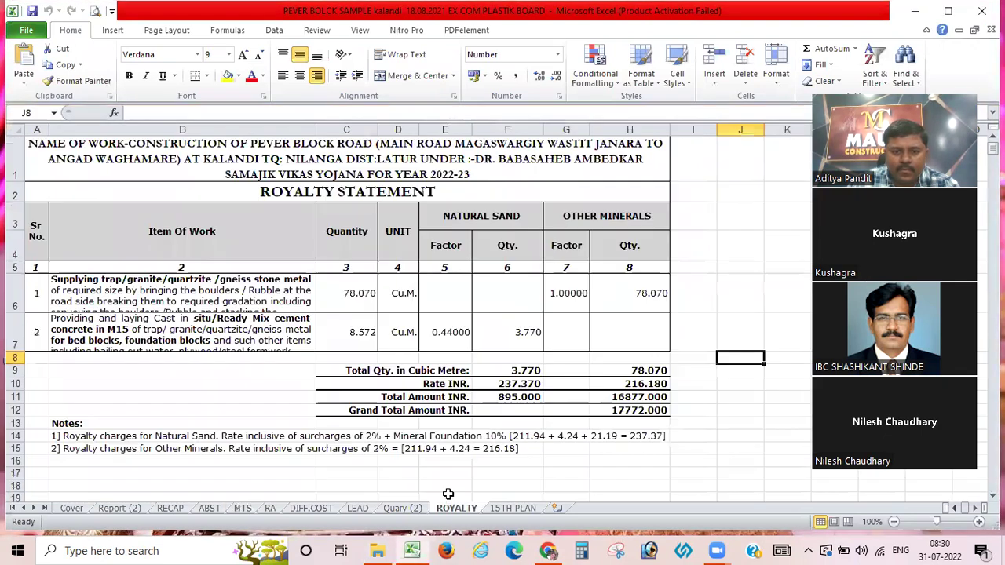
{"action": "left_click", "coordinate": [354, 294]}
{"action": "left_click", "coordinate": [477, 293]}
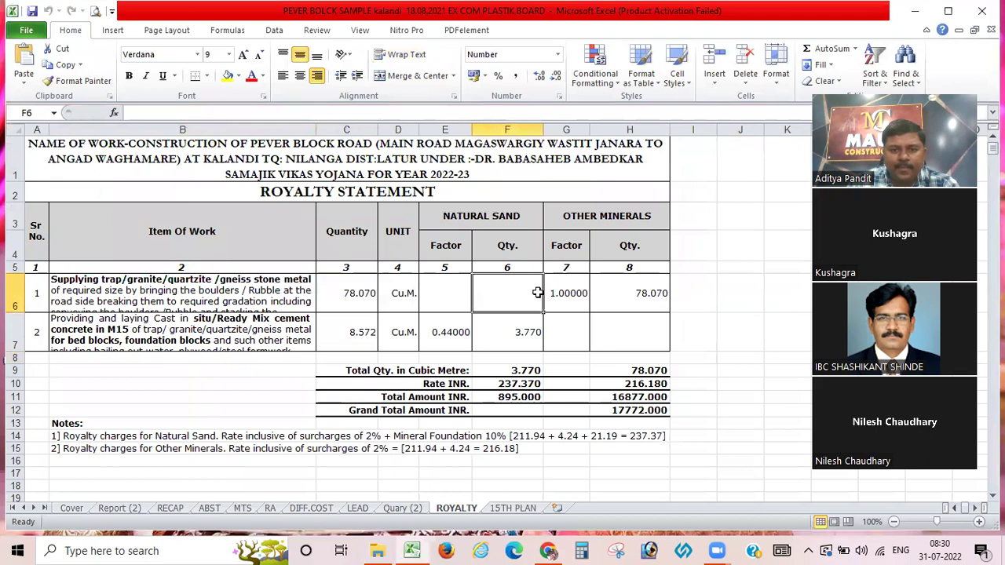
{"action": "left_click", "coordinate": [566, 294]}
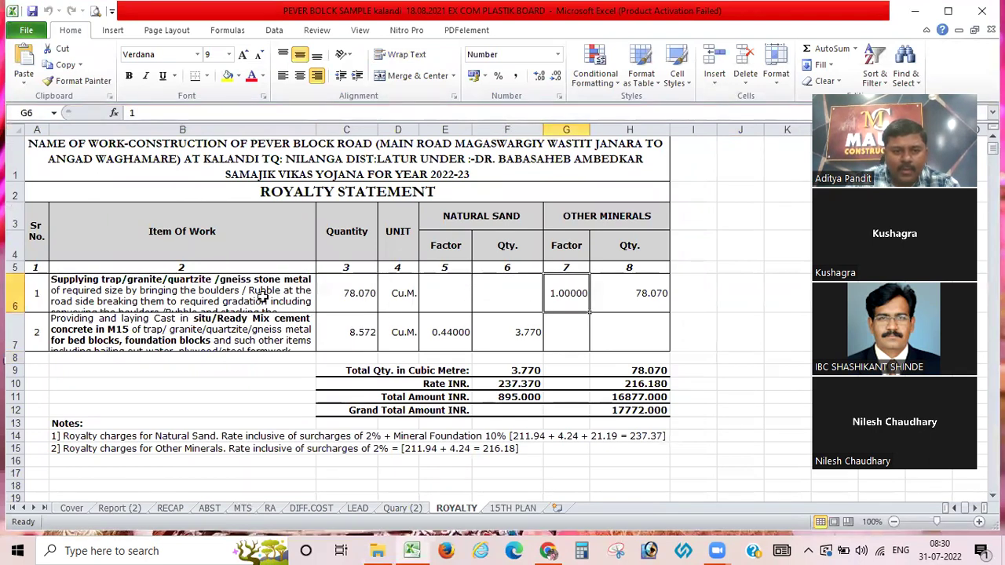
{"action": "left_click", "coordinate": [198, 297]}
{"action": "double_click", "coordinate": [14, 312]}
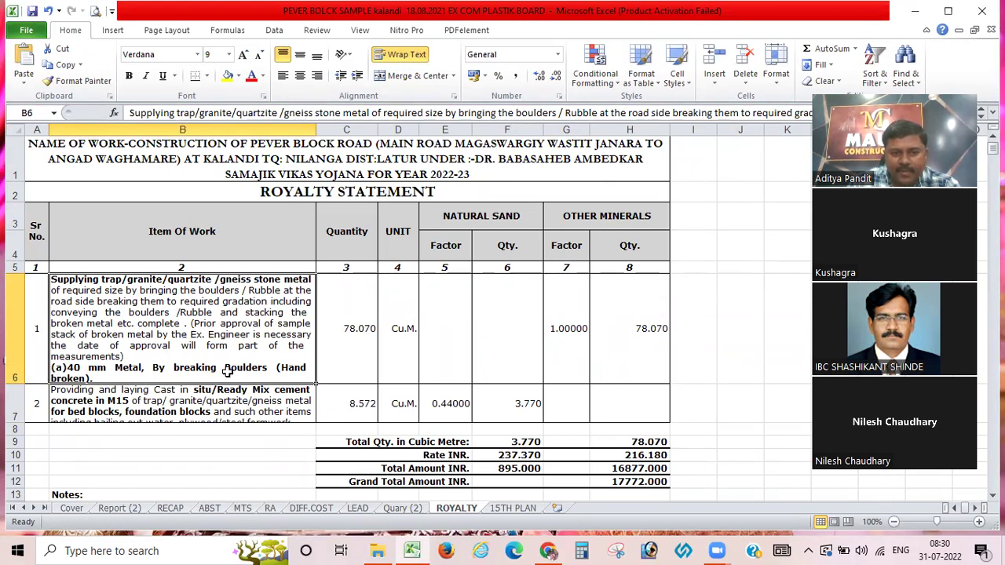
Step: Review the UNIT, OTHER MINERALS and NATURAL SAND headings and C6's quantity link, then open MTS
{"action": "left_click", "coordinate": [398, 231]}
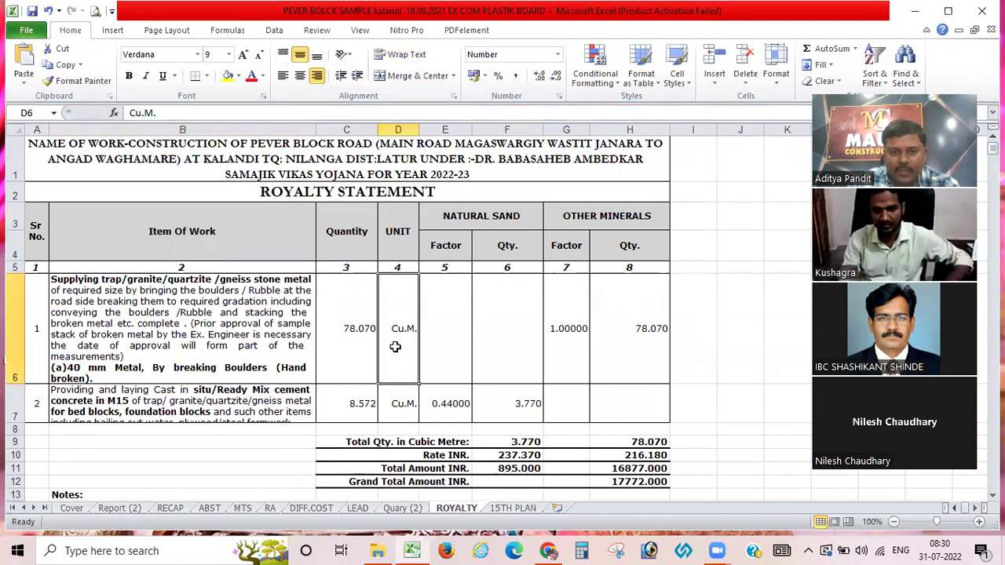
{"action": "left_click", "coordinate": [571, 226]}
{"action": "left_click", "coordinate": [563, 326]}
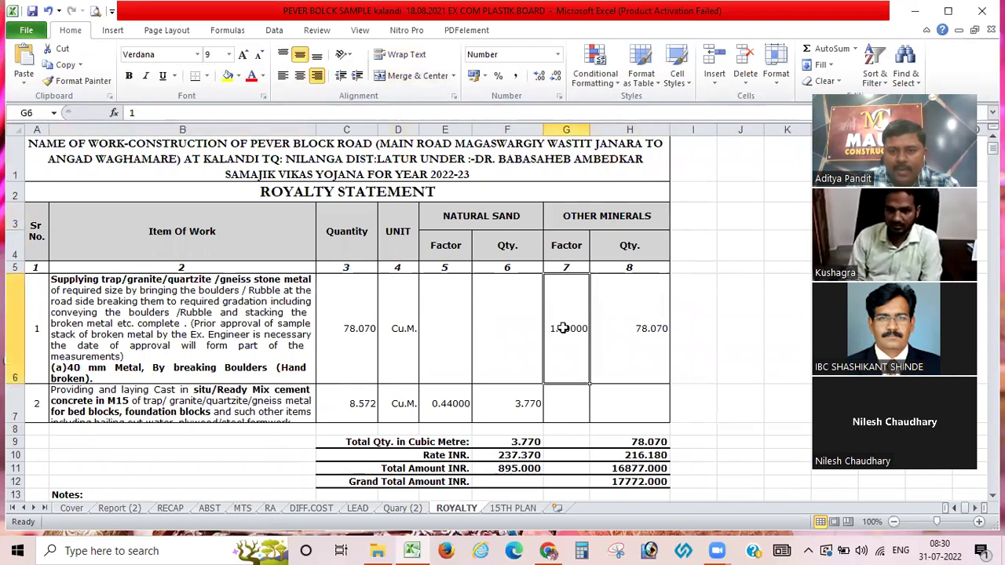
{"action": "left_click", "coordinate": [481, 219]}
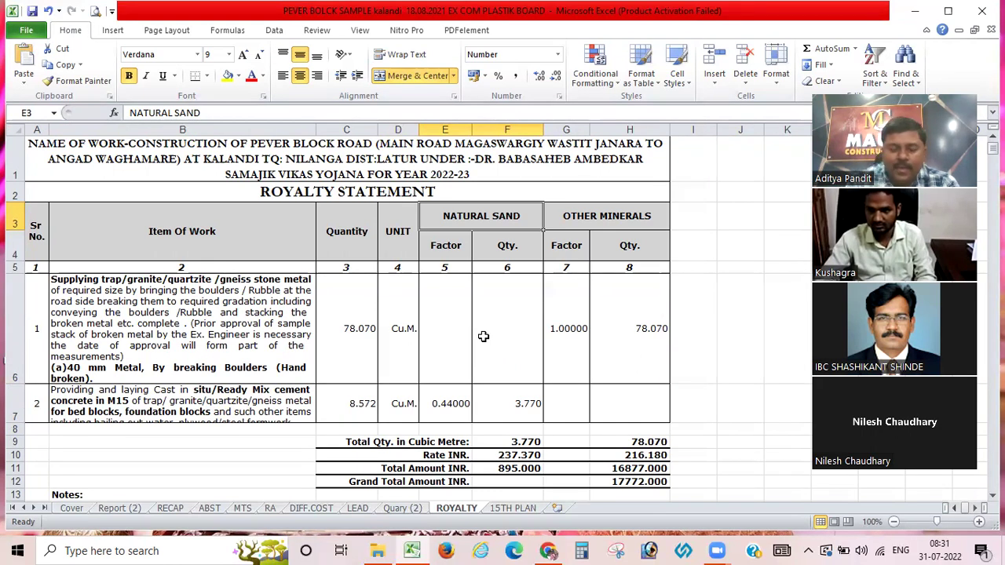
{"action": "left_click", "coordinate": [241, 354]}
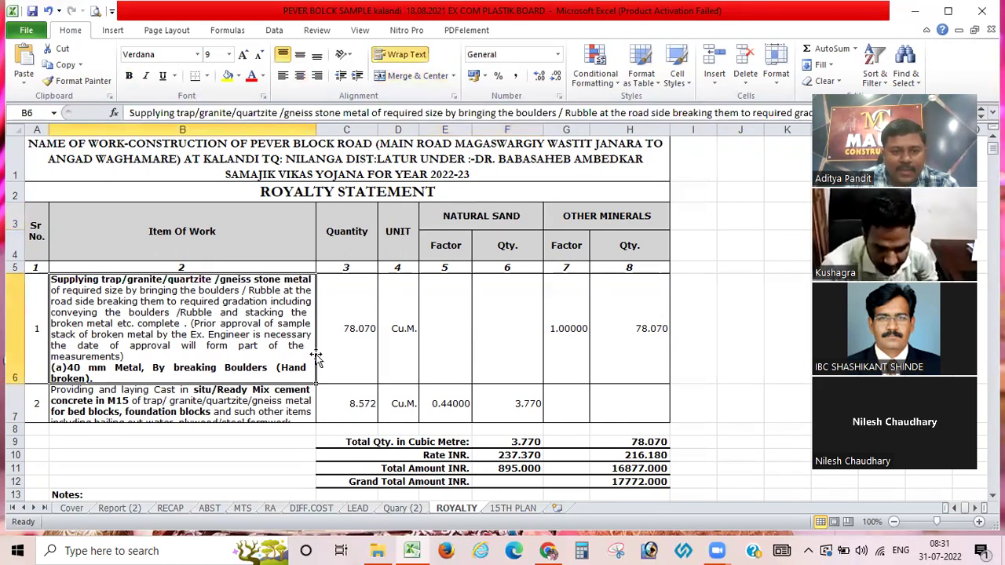
{"action": "left_click", "coordinate": [349, 322]}
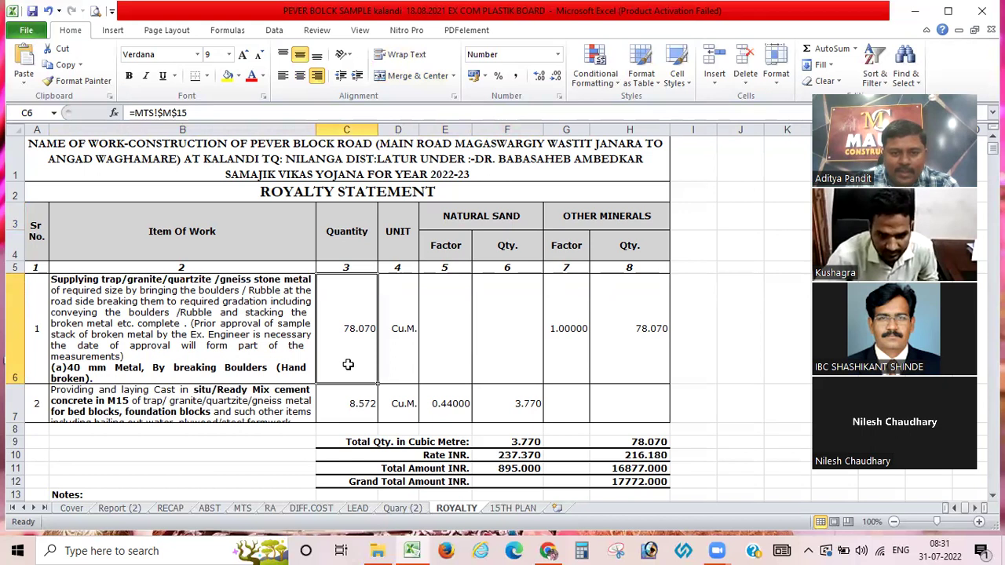
{"action": "left_click", "coordinate": [244, 510]}
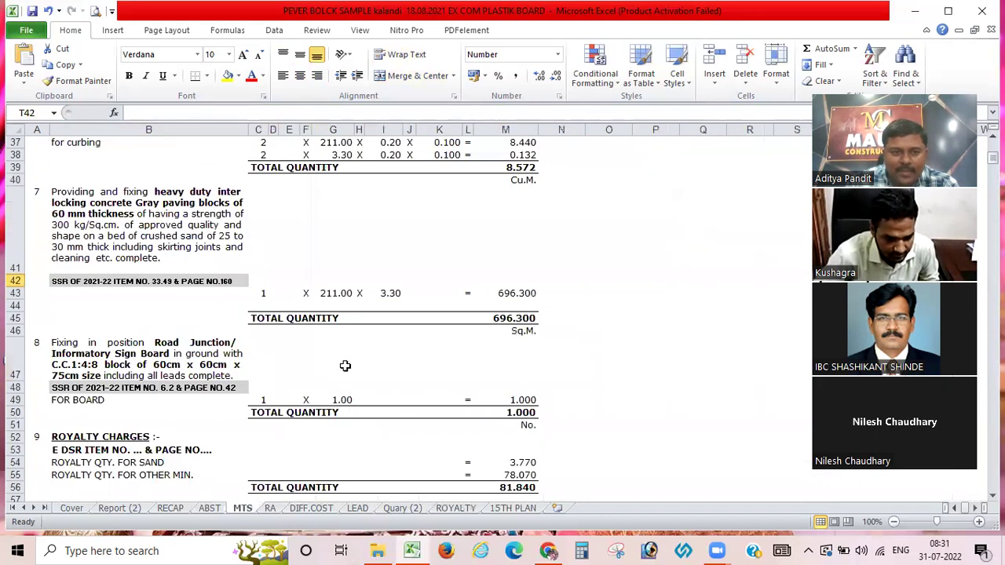
Step: Check the stone-metal total quantity formula in MTS M15, then the G6 factor on ROYALTY
{"action": "scroll", "coordinate": [344, 366], "scroll_direction": "up", "scroll_amount": 12}
{"action": "scroll", "coordinate": [345, 366], "scroll_direction": "down", "scroll_amount": 4}
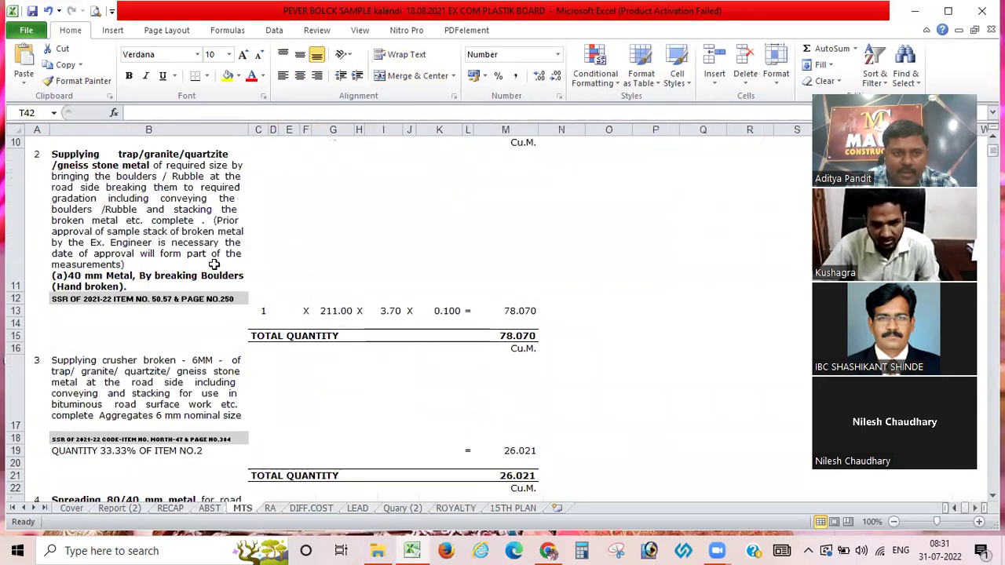
{"action": "left_click", "coordinate": [214, 265]}
{"action": "left_click", "coordinate": [525, 337]}
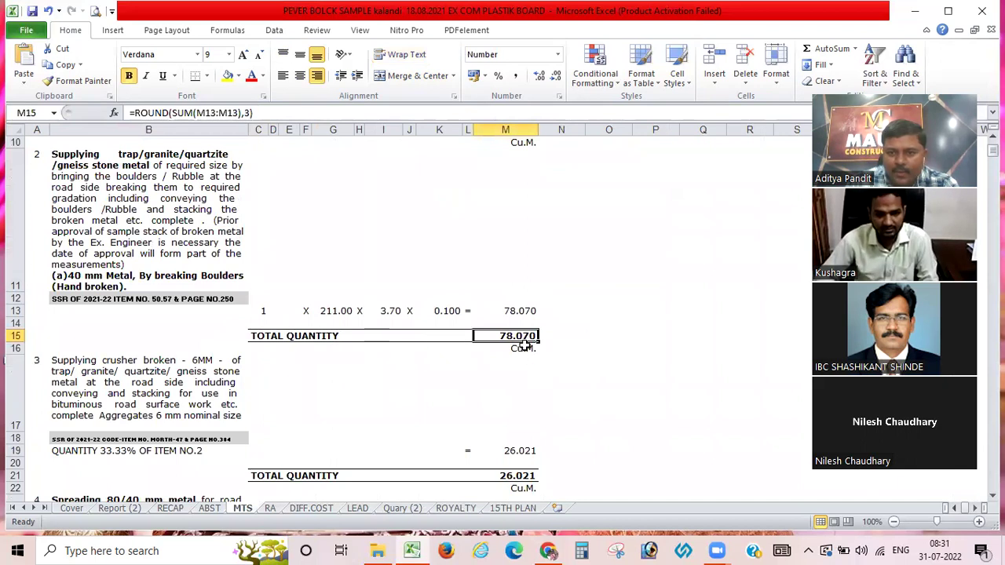
{"action": "left_click", "coordinate": [452, 509]}
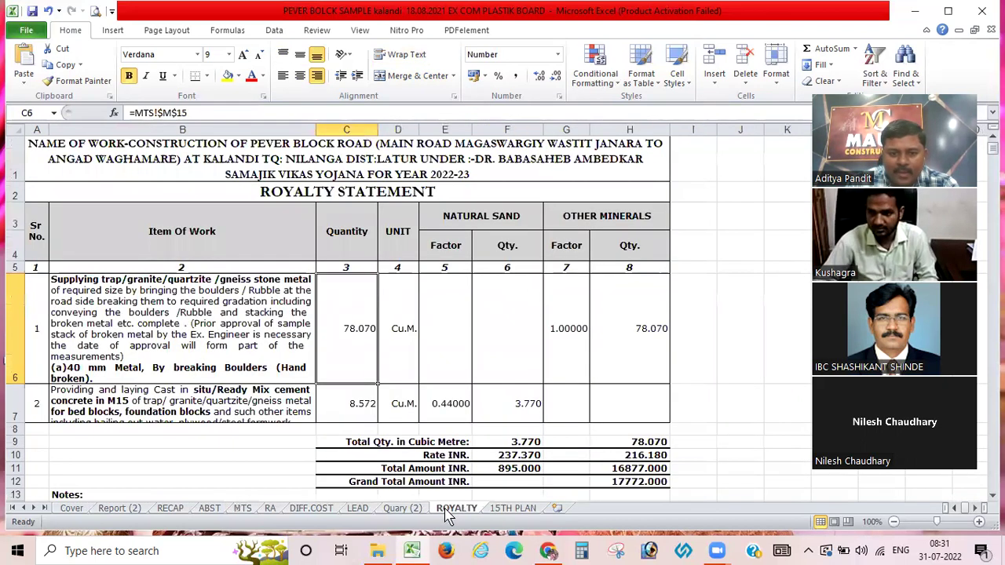
{"action": "left_click", "coordinate": [563, 335]}
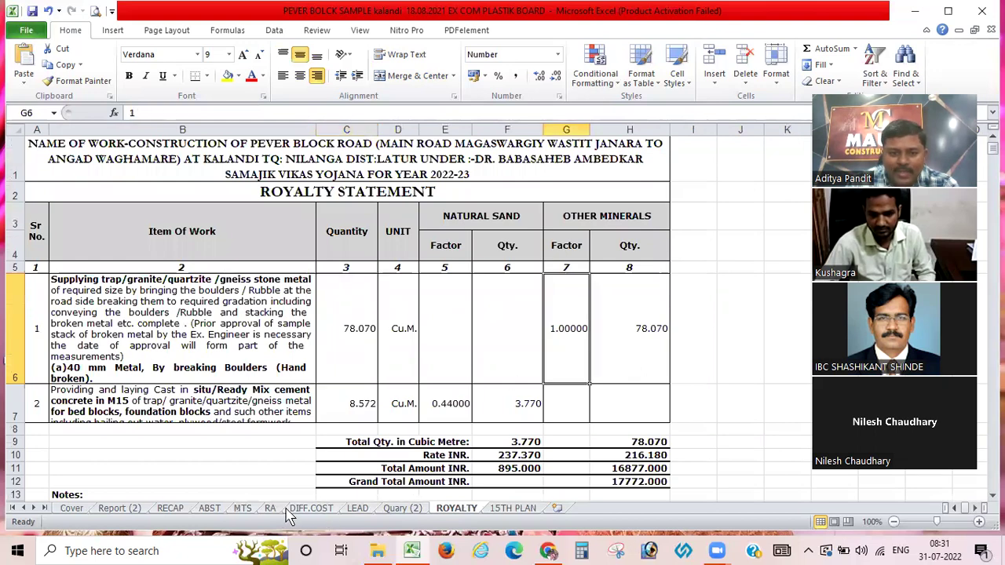
Step: On RA, inspect item 2's lead factor in C12 and lead-charge link in D12, then return to ROYALTY
{"action": "left_click", "coordinate": [271, 509]}
{"action": "scroll", "coordinate": [398, 349], "scroll_direction": "up", "scroll_amount": 19}
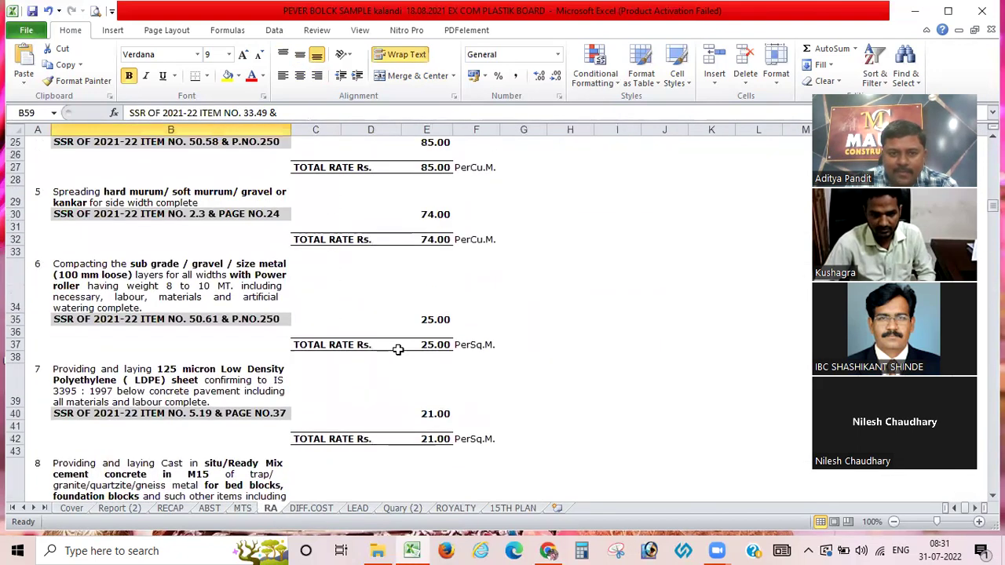
{"action": "scroll", "coordinate": [398, 350], "scroll_direction": "down", "scroll_amount": 1}
{"action": "left_click", "coordinate": [286, 397]}
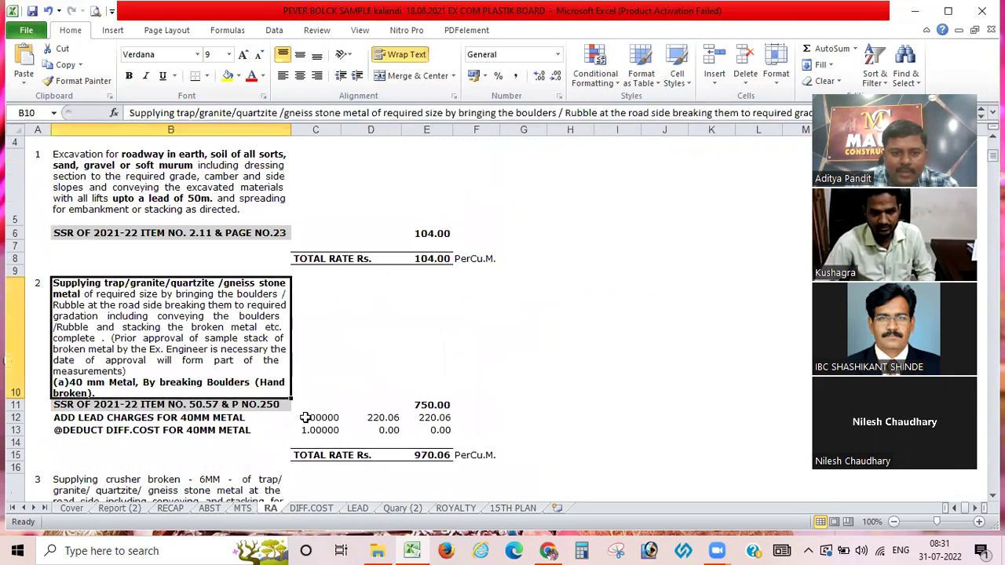
{"action": "left_click", "coordinate": [308, 419]}
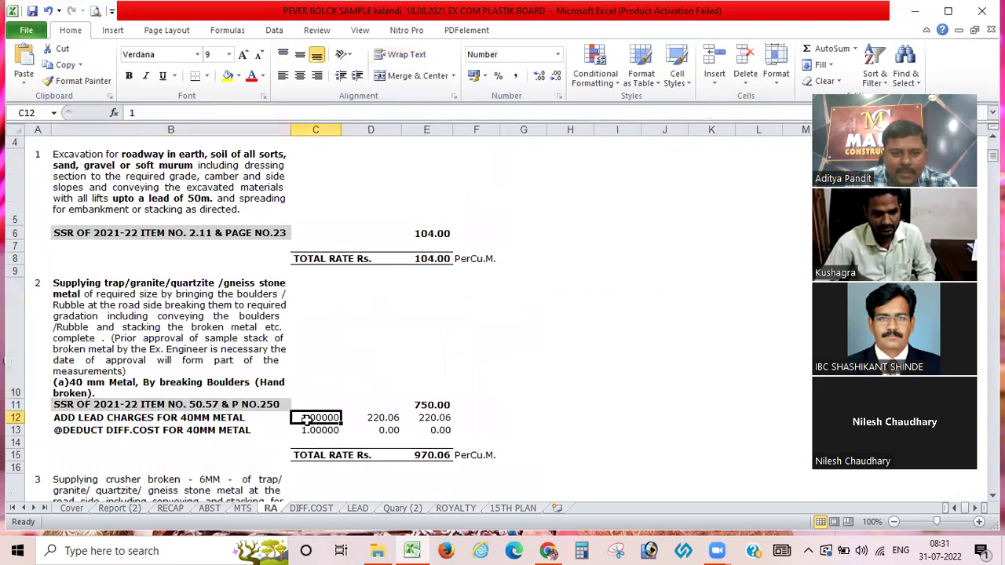
{"action": "left_click", "coordinate": [375, 420]}
{"action": "left_click", "coordinate": [323, 419]}
{"action": "left_click", "coordinate": [359, 419]}
{"action": "left_click", "coordinate": [330, 418]}
{"action": "left_click", "coordinate": [371, 418]}
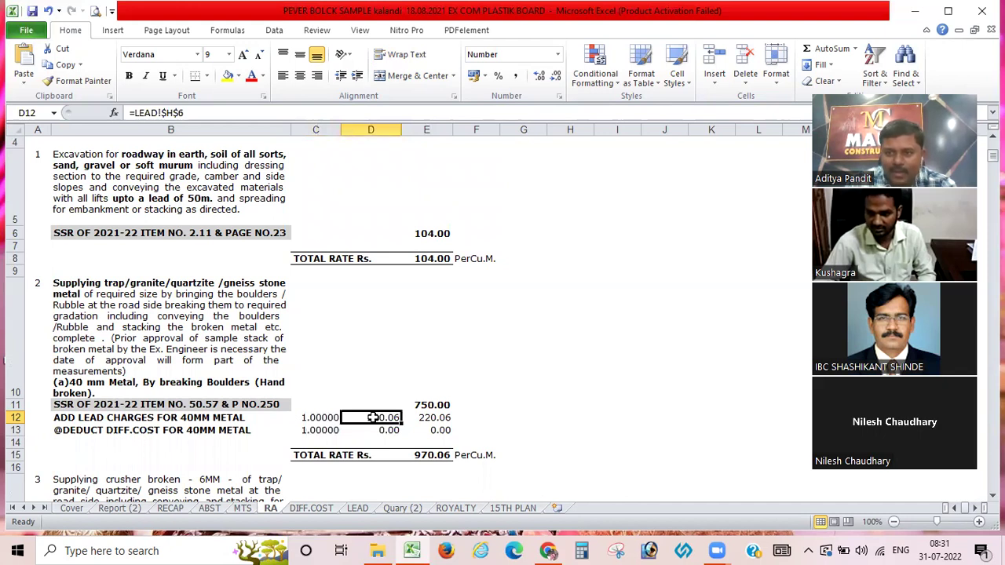
{"action": "left_click", "coordinate": [323, 419]}
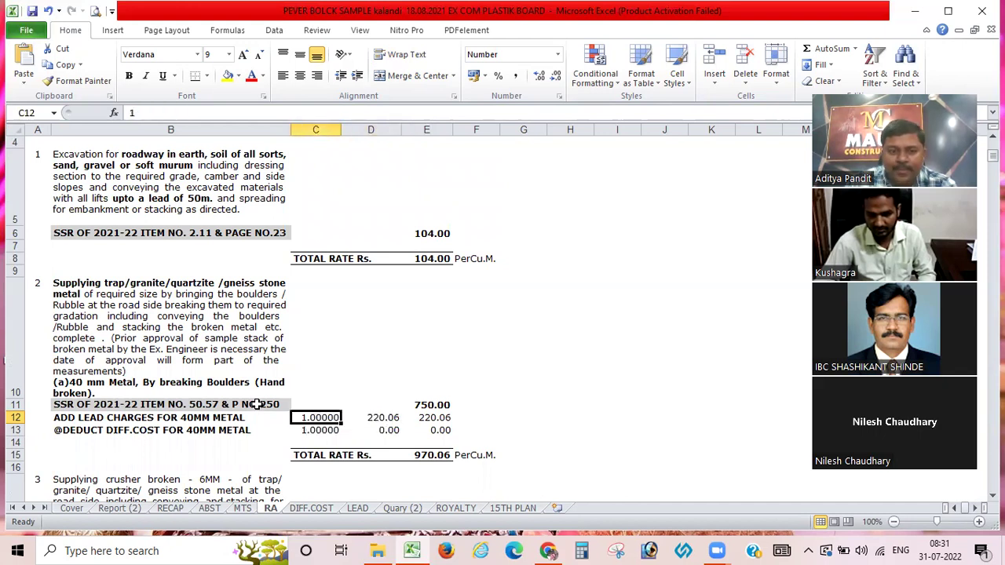
{"action": "left_click", "coordinate": [441, 508]}
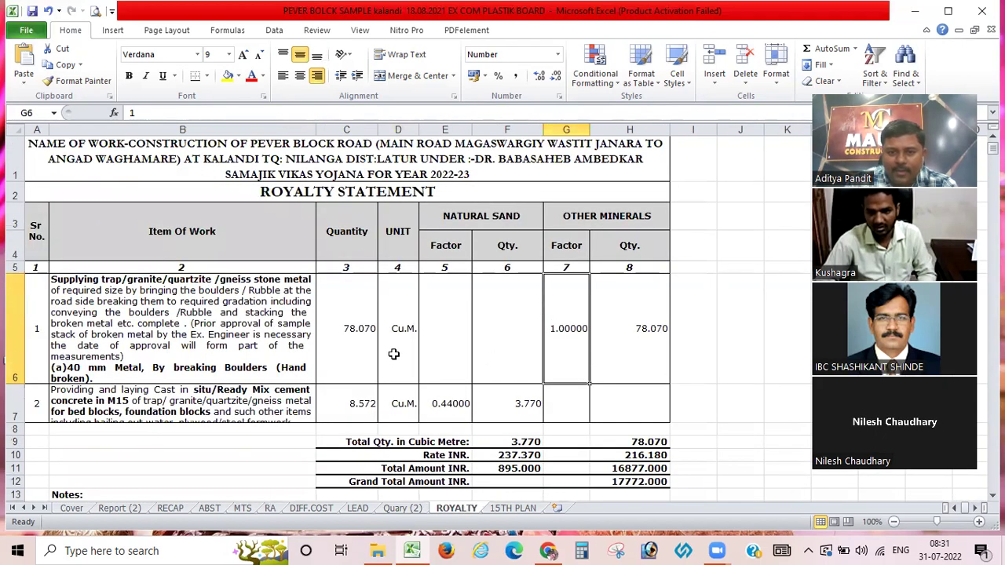
Step: Inspect ROYALTY C6 and H6, autofit row 7 for item 2's description, and check C7
{"action": "left_click", "coordinate": [354, 341]}
{"action": "left_click", "coordinate": [621, 343]}
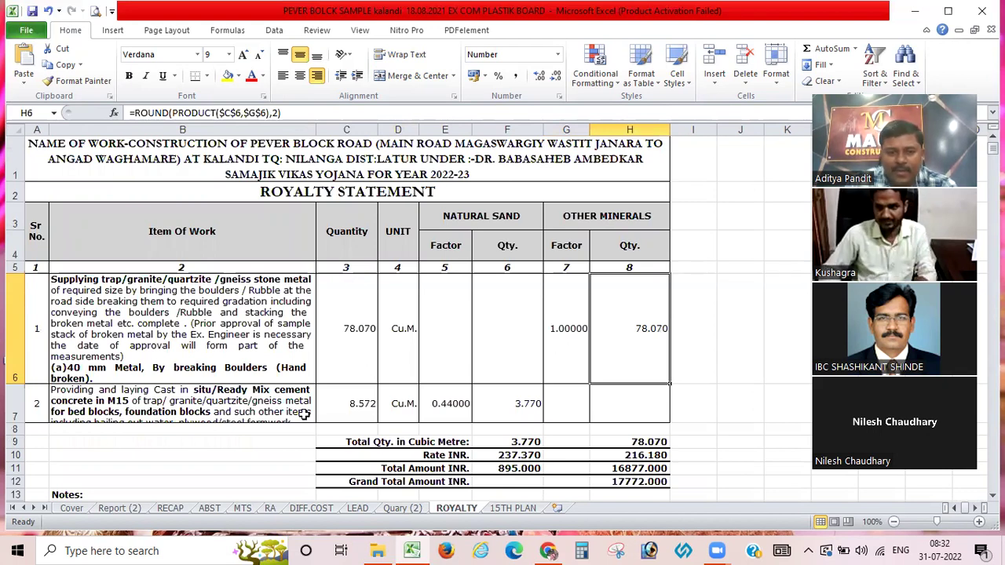
{"action": "left_click", "coordinate": [163, 408]}
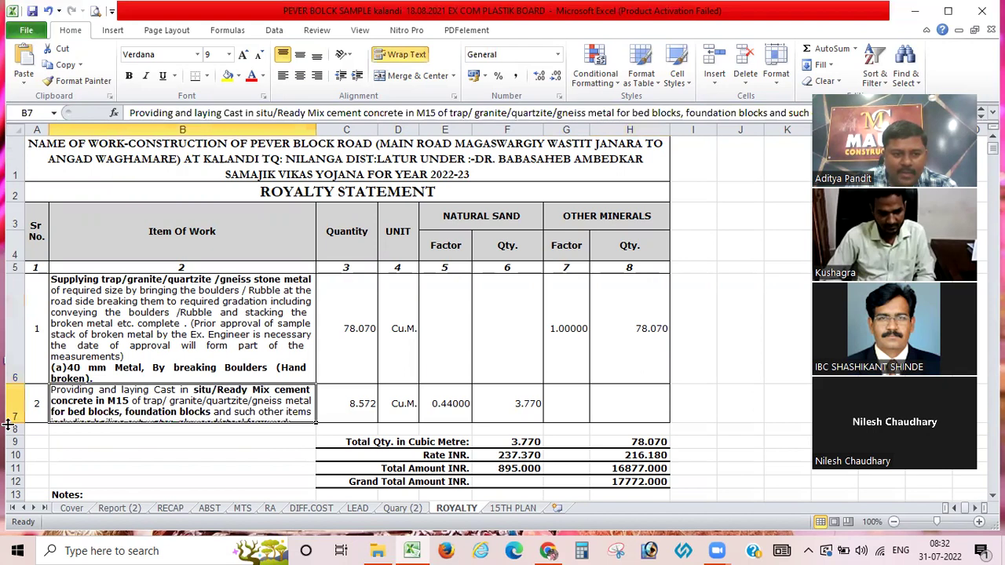
{"action": "double_click", "coordinate": [11, 423]}
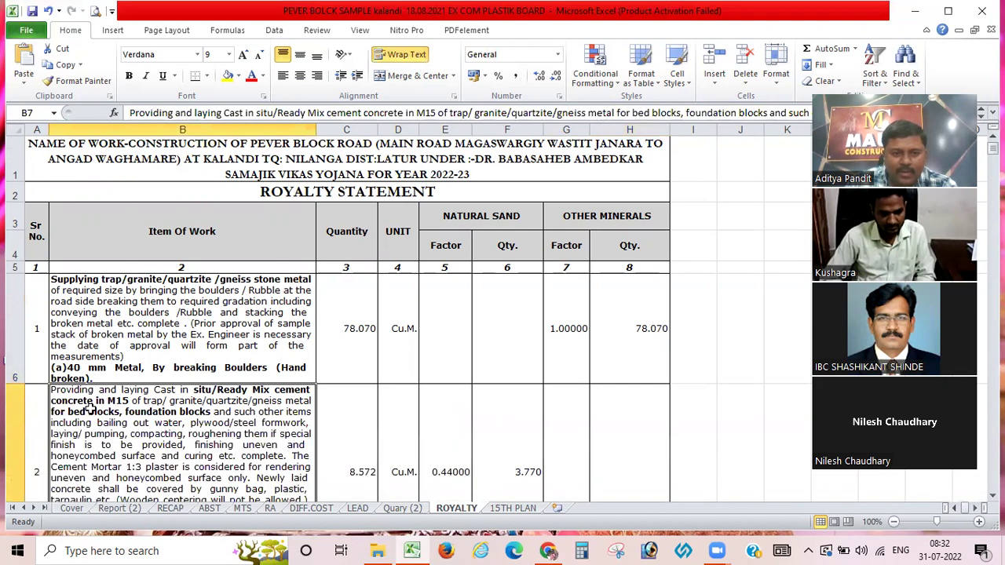
{"action": "scroll", "coordinate": [390, 385], "scroll_direction": "down", "scroll_amount": 1}
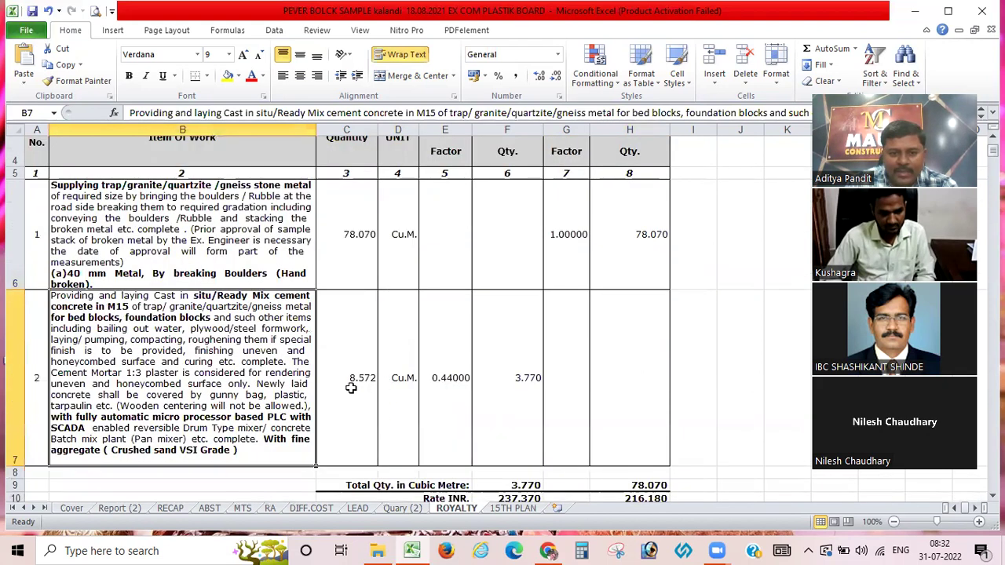
{"action": "left_click", "coordinate": [353, 388]}
Step: Trace the quantity to item 6's 8.572 total on MTS, check the 0.44 sand factor, then scroll RA
{"action": "left_click", "coordinate": [243, 509]}
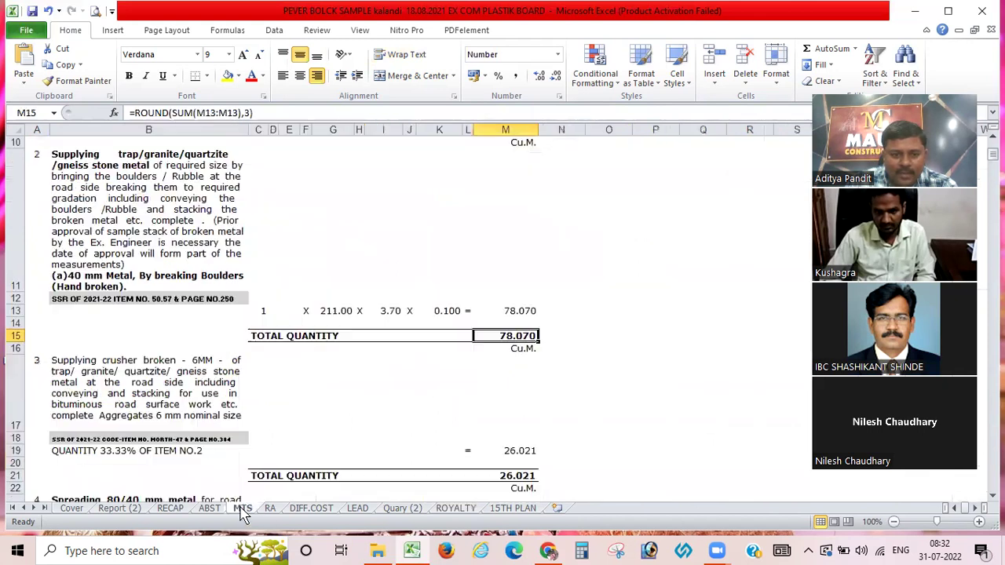
{"action": "scroll", "coordinate": [353, 364], "scroll_direction": "down", "scroll_amount": 5}
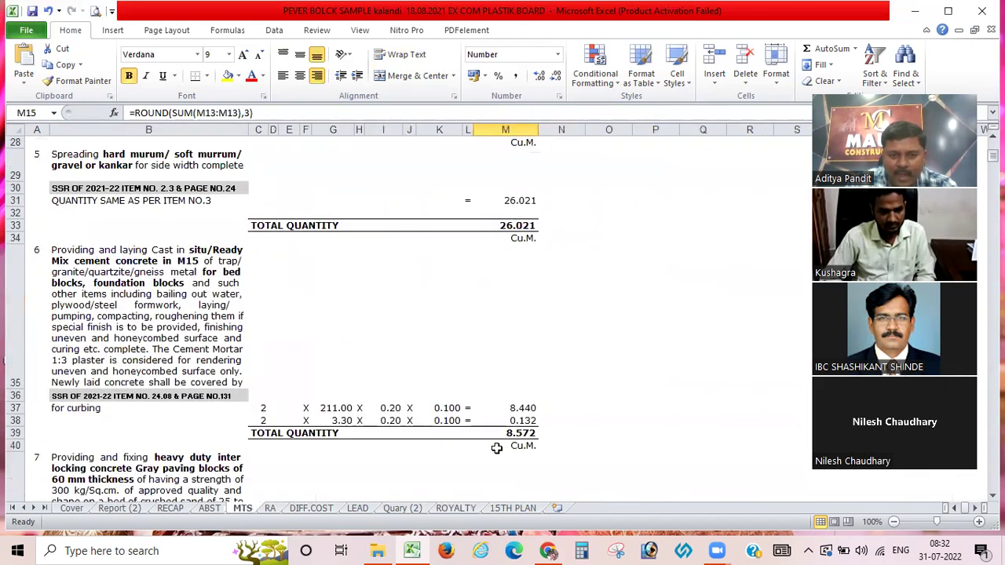
{"action": "left_click", "coordinate": [506, 435]}
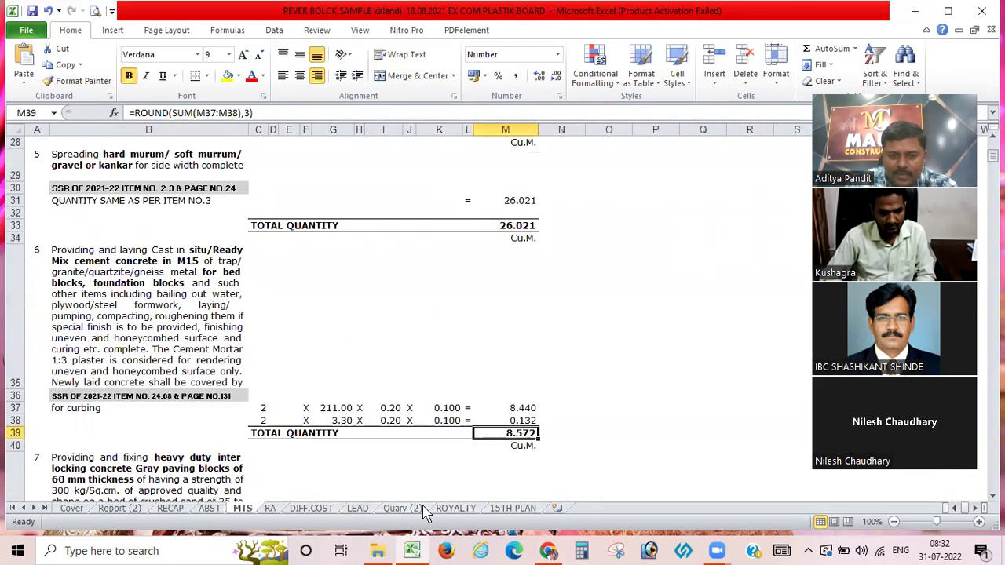
{"action": "left_click", "coordinate": [457, 509]}
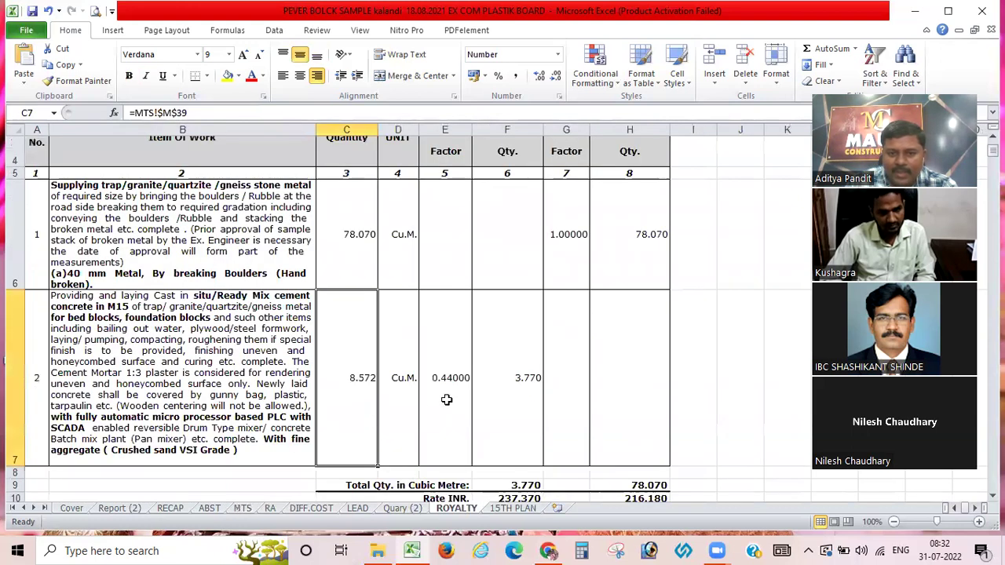
{"action": "left_click", "coordinate": [446, 401]}
{"action": "scroll", "coordinate": [446, 401], "scroll_direction": "up", "scroll_amount": 1}
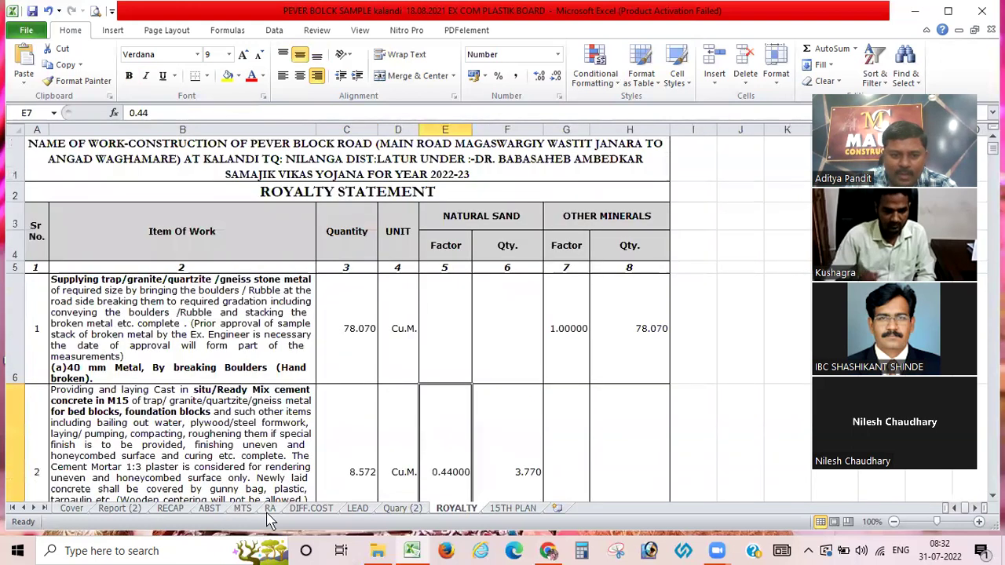
{"action": "left_click", "coordinate": [270, 508]}
{"action": "scroll", "coordinate": [366, 374], "scroll_direction": "down", "scroll_amount": 3}
{"action": "scroll", "coordinate": [366, 375], "scroll_direction": "down", "scroll_amount": 10}
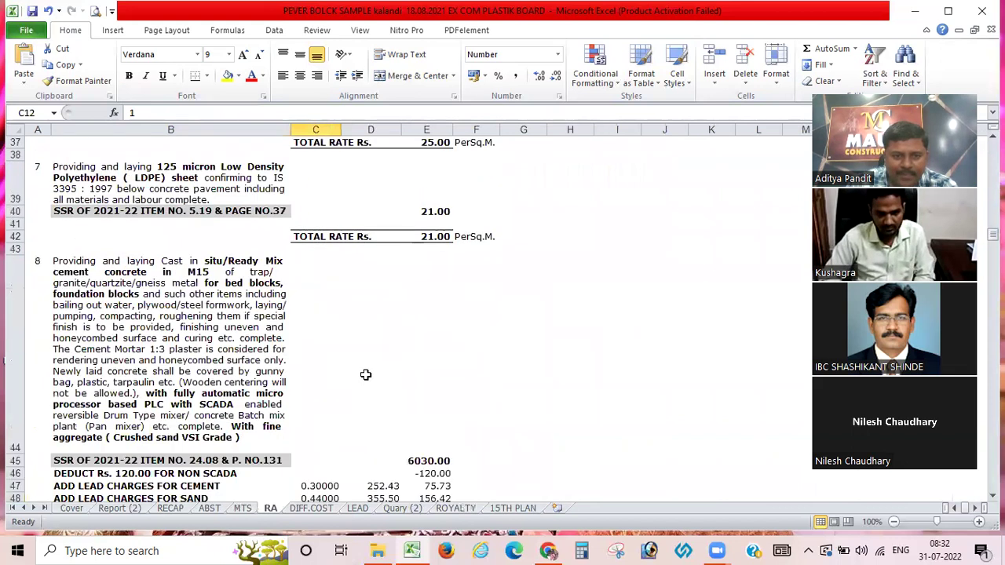
{"action": "left_click", "coordinate": [196, 393]}
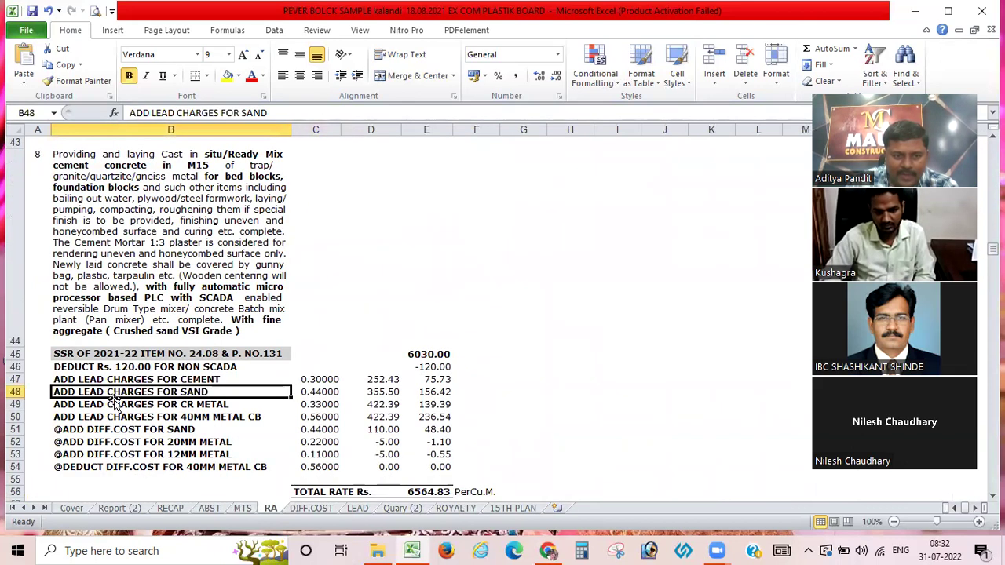
{"action": "left_click", "coordinate": [317, 393]}
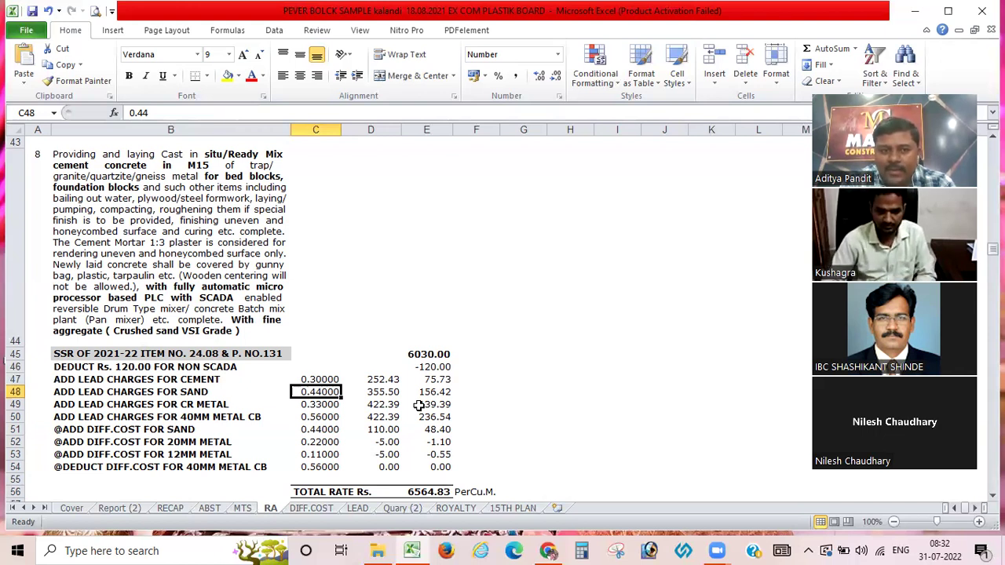
{"action": "left_click", "coordinate": [168, 280]}
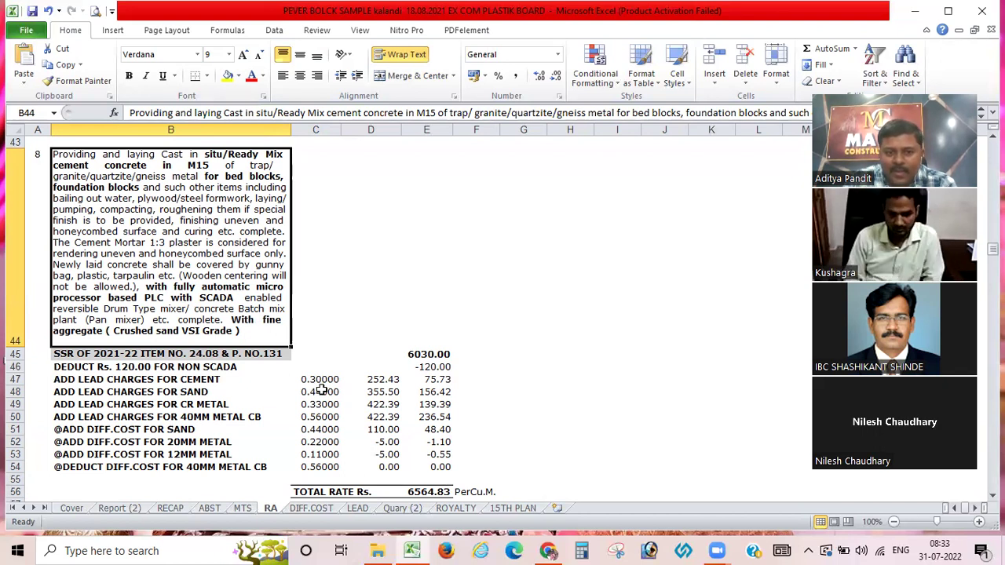
{"action": "left_click", "coordinate": [194, 379]}
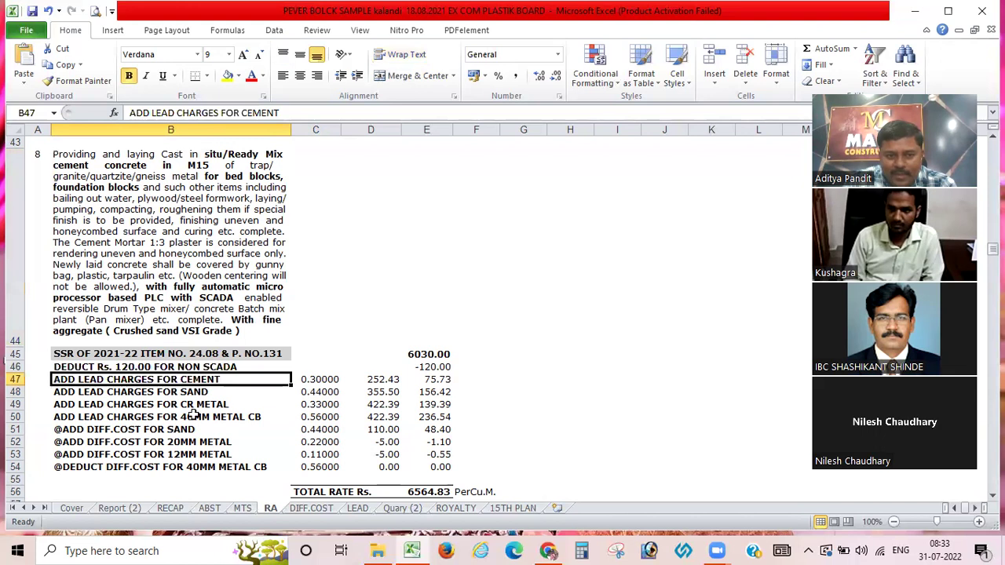
{"action": "left_click", "coordinate": [203, 404]}
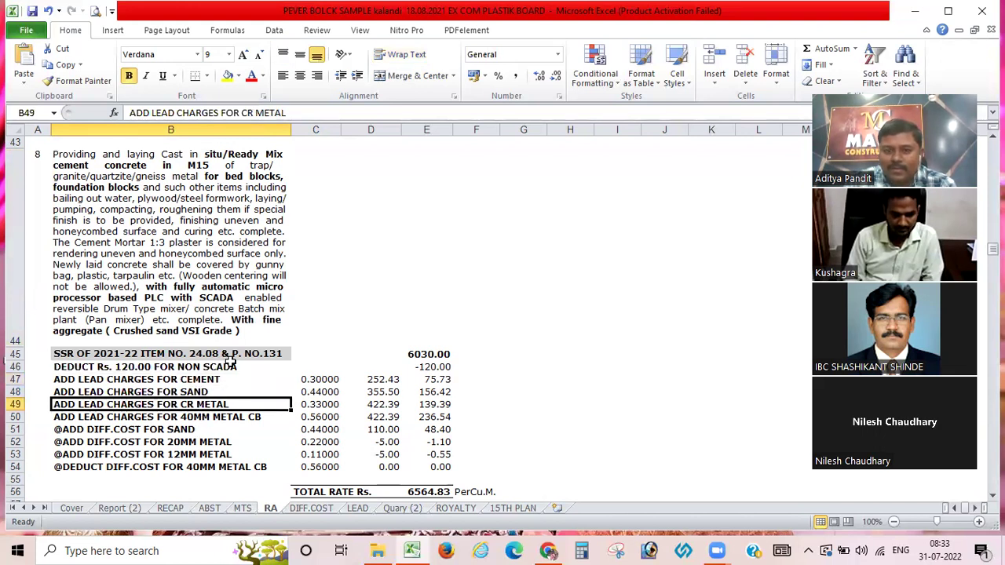
{"action": "left_click", "coordinate": [330, 404]}
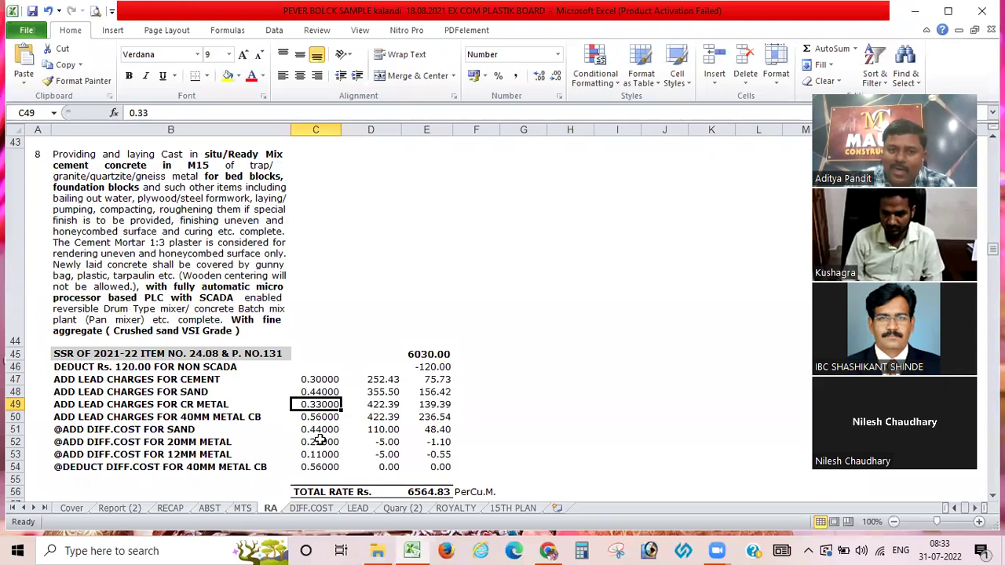
{"action": "left_click", "coordinate": [326, 381]}
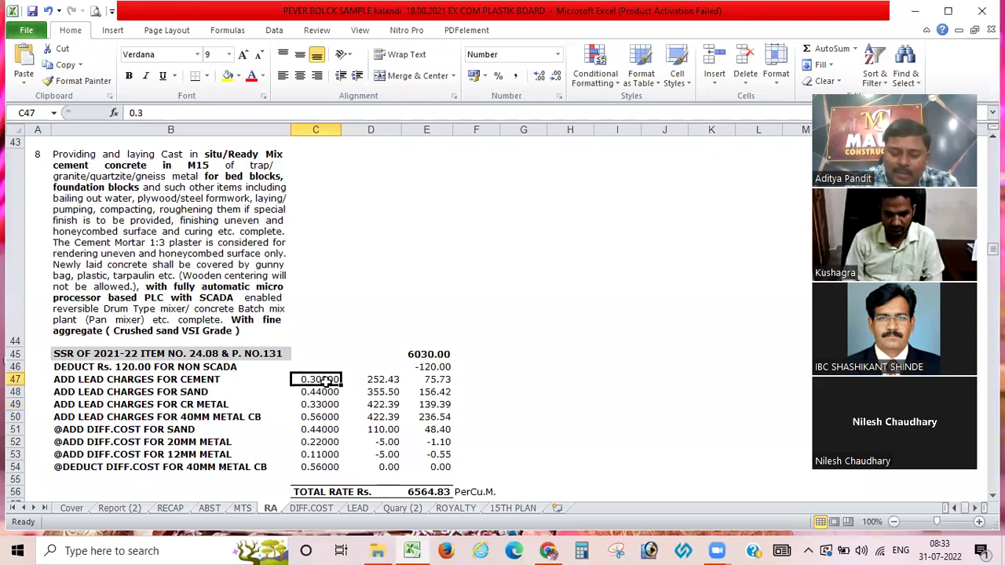
{"action": "left_click", "coordinate": [913, 12]}
Step: Open SSR_2021-22.pdf from SSR 2021-22 FINAL DATA and bring up its tab showing page 409
{"action": "left_click", "coordinate": [298, 129]}
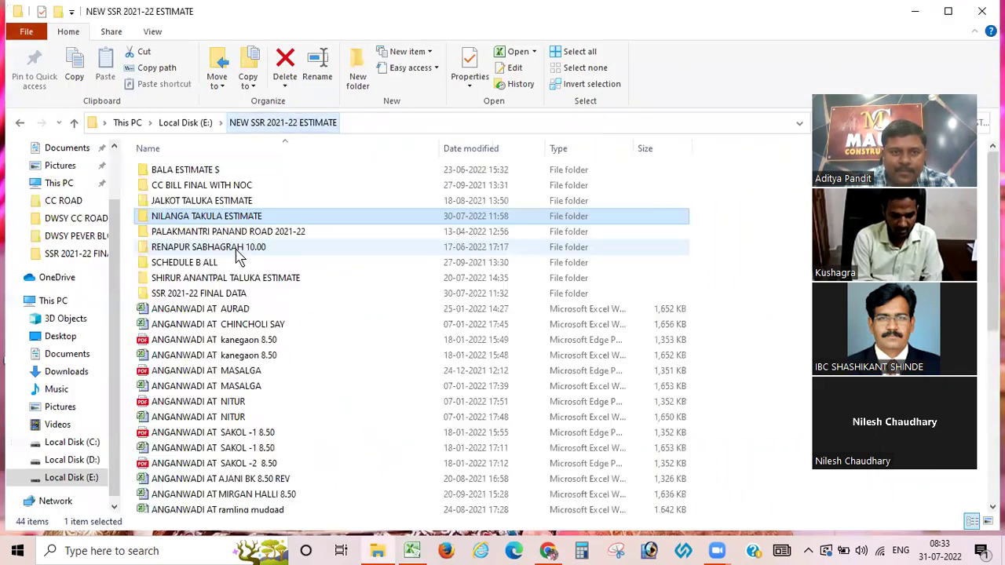
{"action": "double_click", "coordinate": [212, 294]}
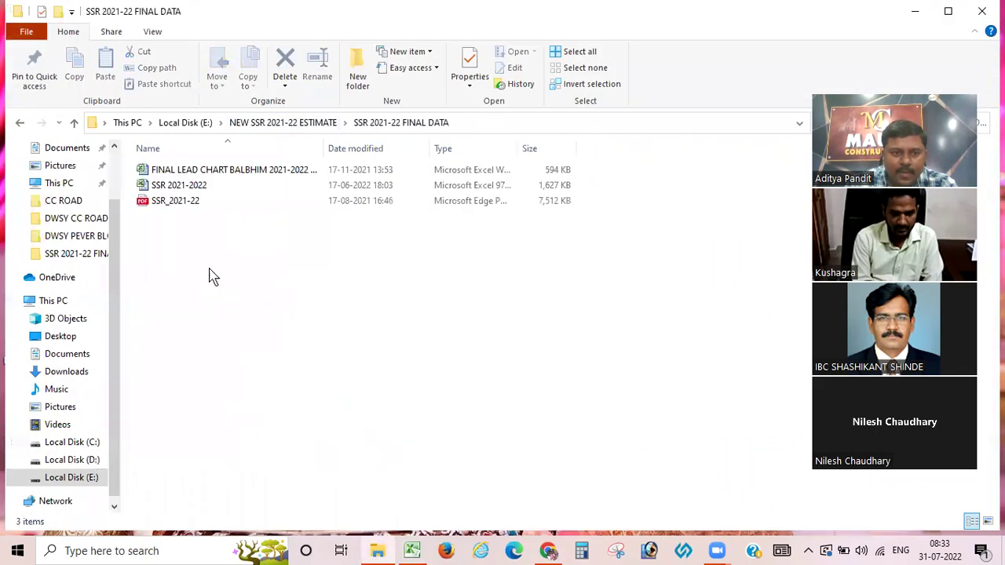
{"action": "double_click", "coordinate": [198, 208]}
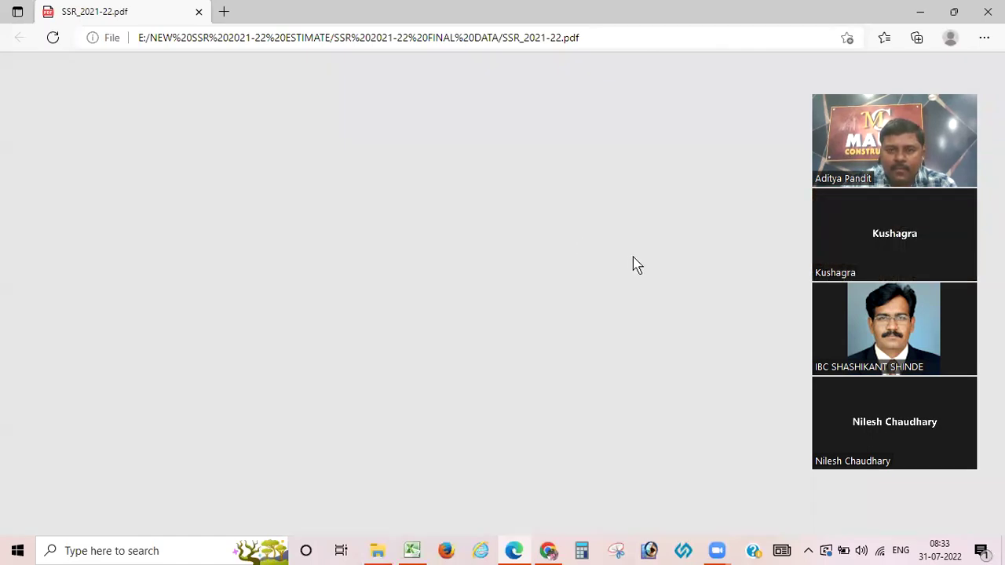
{"action": "left_click", "coordinate": [379, 551]}
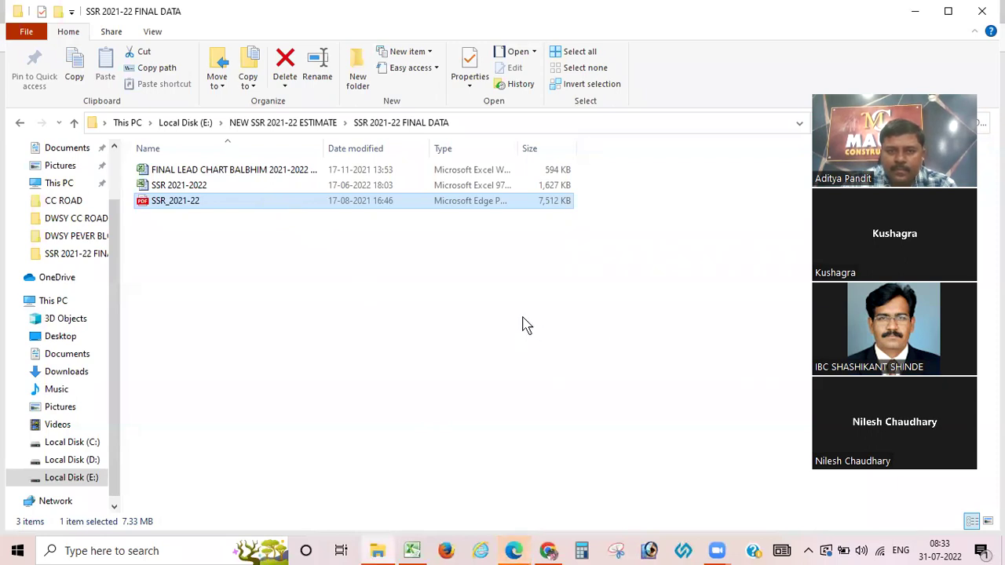
{"action": "left_click", "coordinate": [513, 548]}
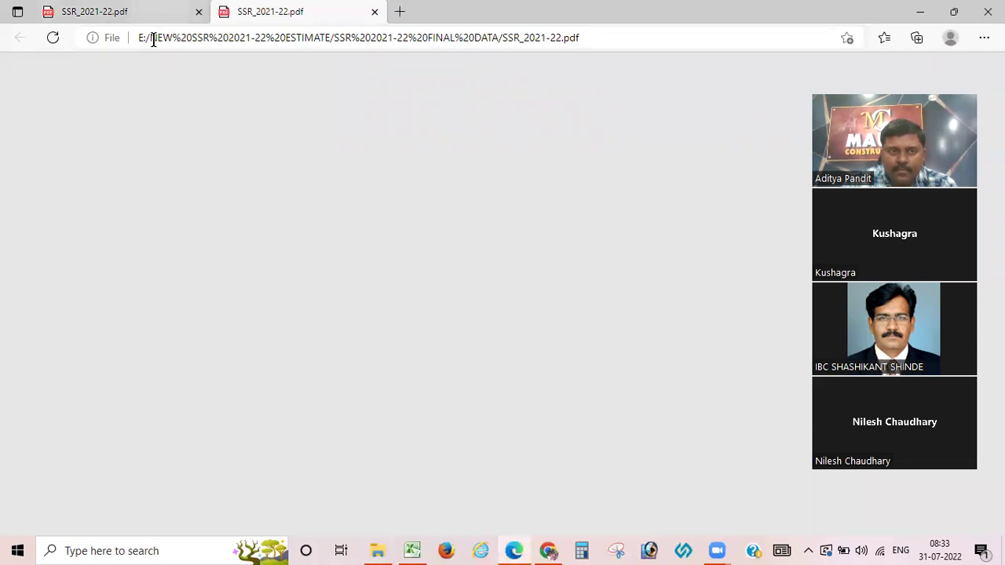
{"action": "key", "text": "ctrl+Tab"}
{"action": "key", "text": "ctrl+Tab"}
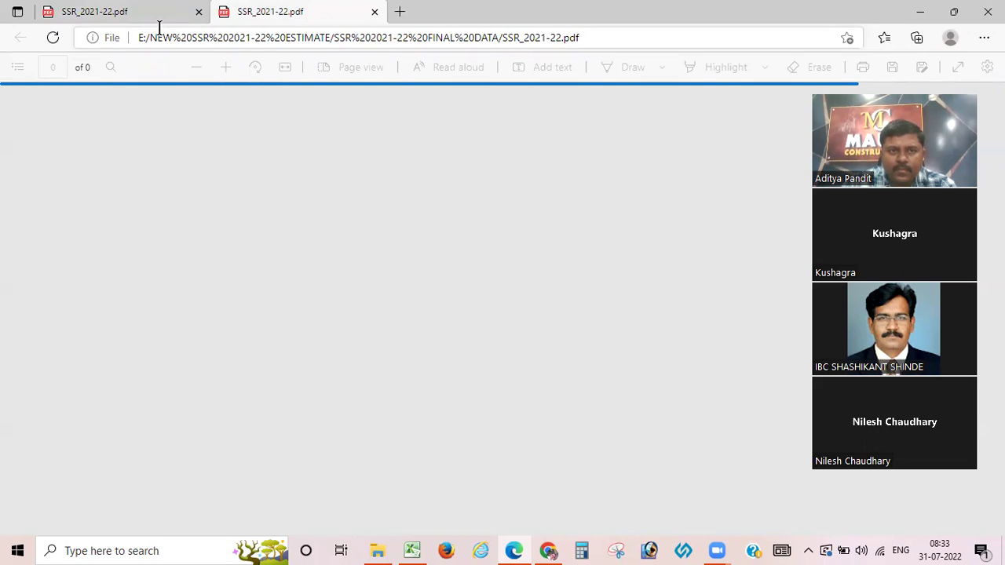
{"action": "key", "text": "ctrl+shift+Tab"}
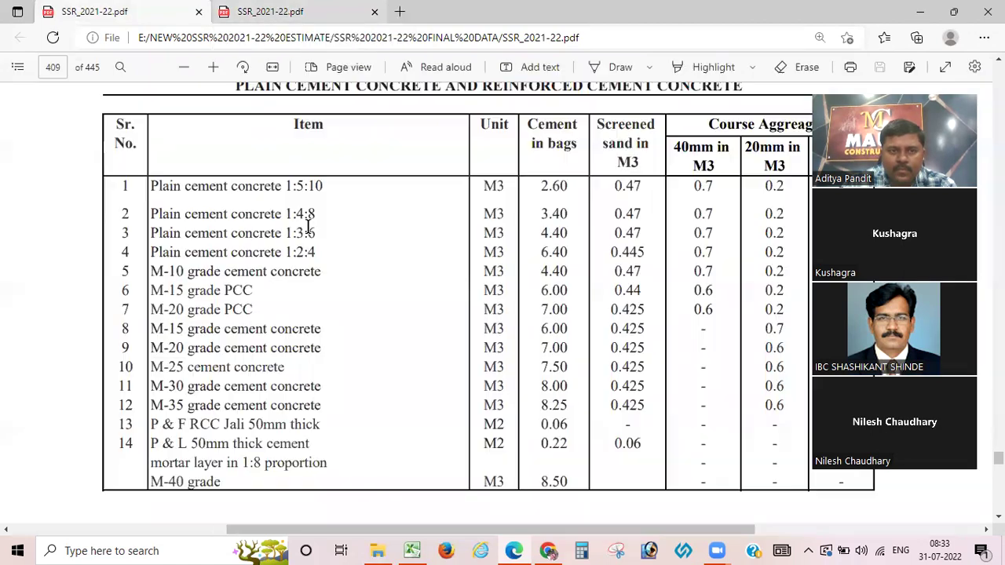
Step: In the SSR table, mark M-15's 6.00 cement bags and M-20's 0.425 sand value
{"action": "scroll", "coordinate": [404, 253], "scroll_direction": "up", "scroll_amount": 1}
{"action": "scroll", "coordinate": [405, 253], "scroll_direction": "up", "scroll_amount": 2}
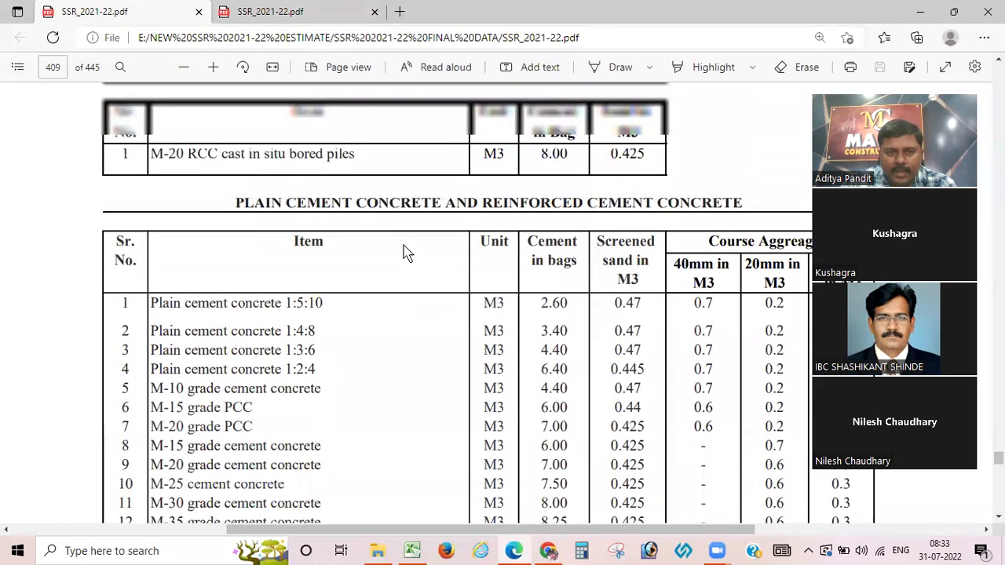
{"action": "scroll", "coordinate": [404, 253], "scroll_direction": "up", "scroll_amount": 1}
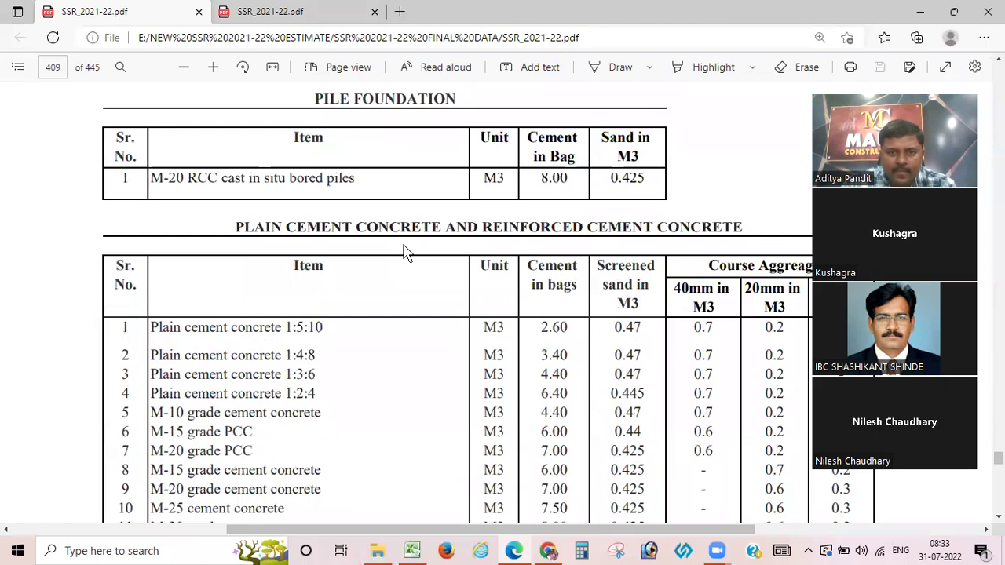
{"action": "scroll", "coordinate": [404, 253], "scroll_direction": "up", "scroll_amount": 4}
{"action": "scroll", "coordinate": [404, 253], "scroll_direction": "up", "scroll_amount": 2}
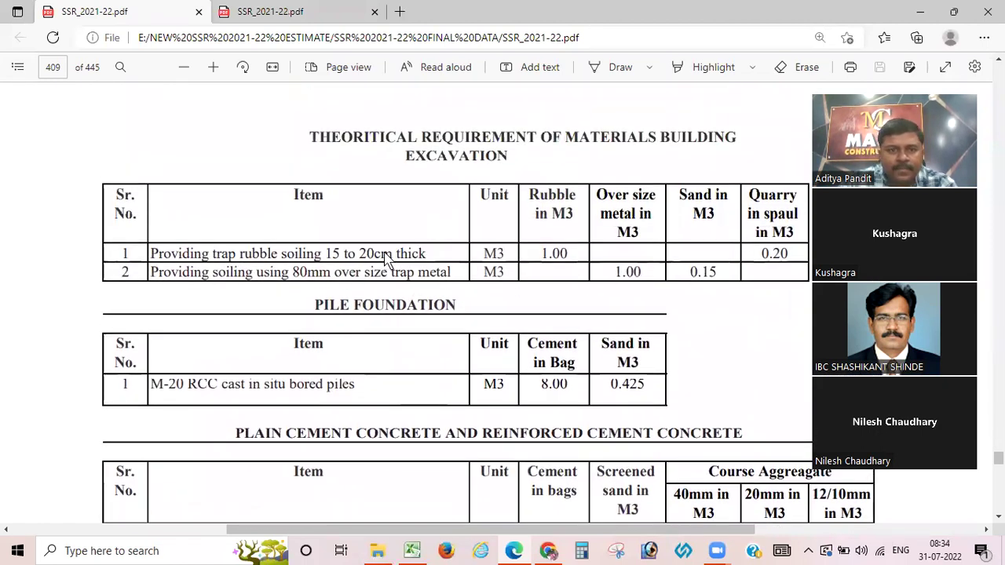
{"action": "scroll", "coordinate": [391, 262], "scroll_direction": "up", "scroll_amount": 3}
{"action": "scroll", "coordinate": [388, 259], "scroll_direction": "down", "scroll_amount": 12}
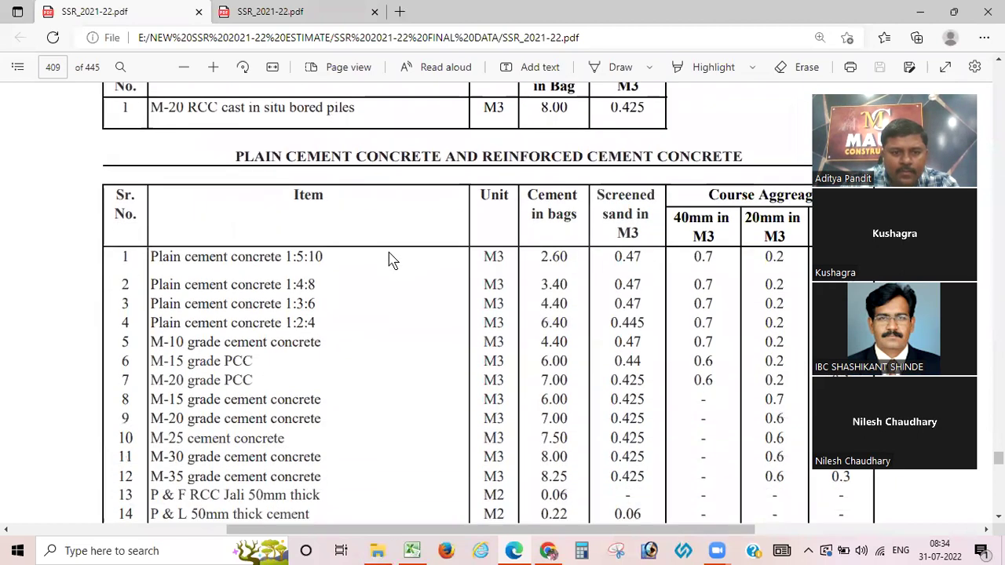
{"action": "left_click_drag", "start_coordinate": [151, 289], "coordinate": [330, 292]}
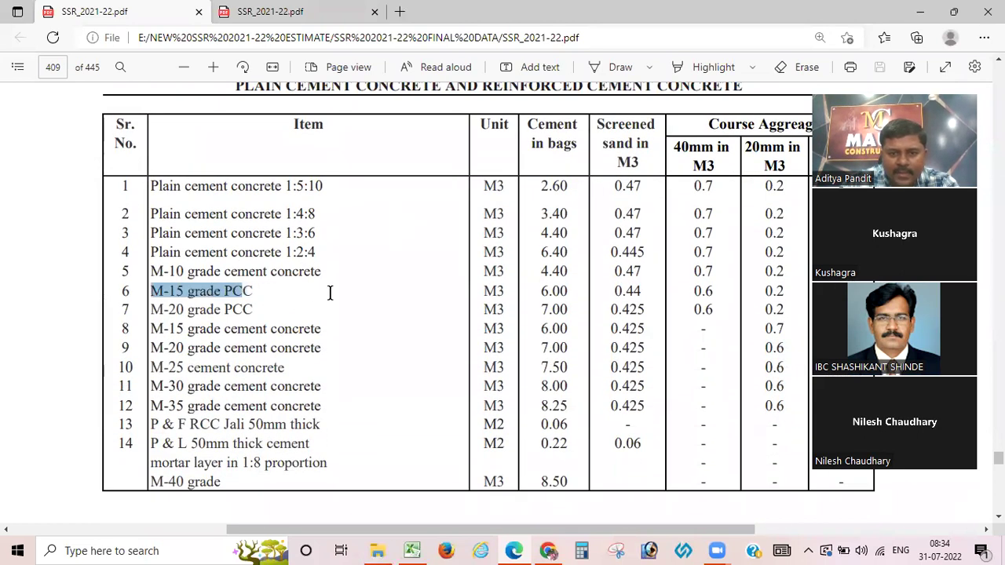
{"action": "left_click_drag", "start_coordinate": [526, 292], "coordinate": [570, 292]}
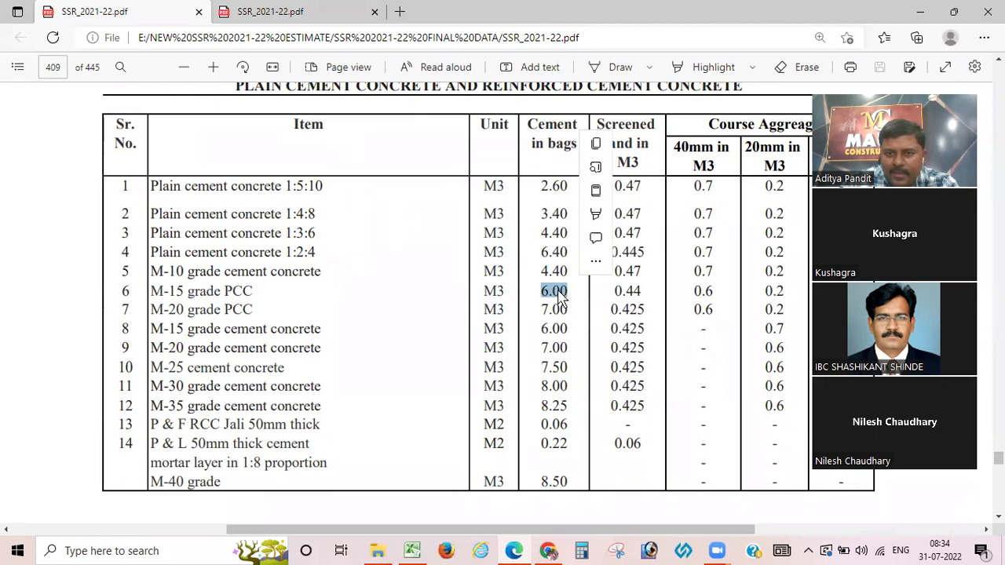
{"action": "left_click", "coordinate": [562, 154]}
{"action": "left_click_drag", "start_coordinate": [540, 286], "coordinate": [650, 289]}
{"action": "left_click", "coordinate": [551, 293]}
{"action": "left_click", "coordinate": [503, 302]}
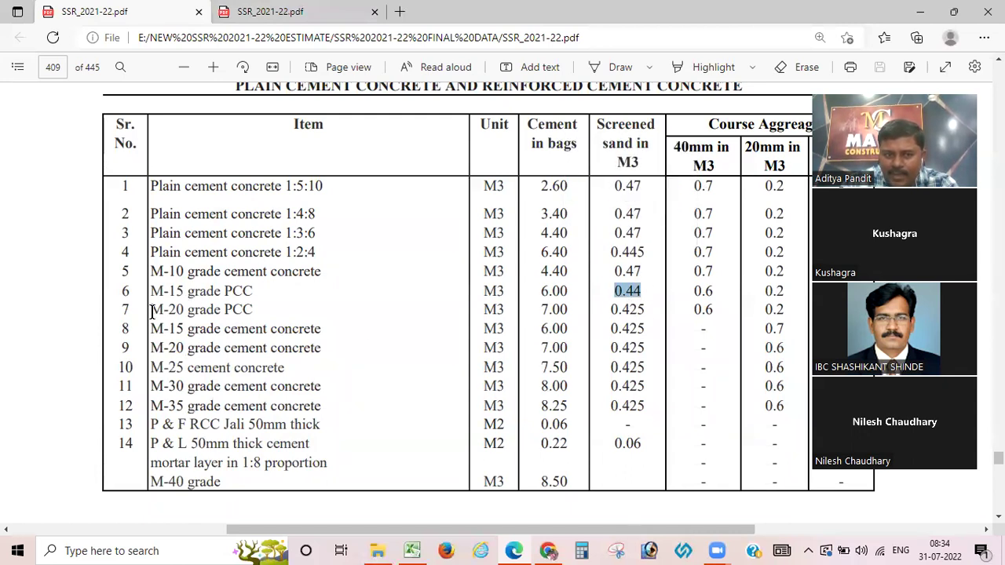
{"action": "left_click_drag", "start_coordinate": [152, 312], "coordinate": [227, 311]}
{"action": "left_click_drag", "start_coordinate": [610, 310], "coordinate": [650, 313]}
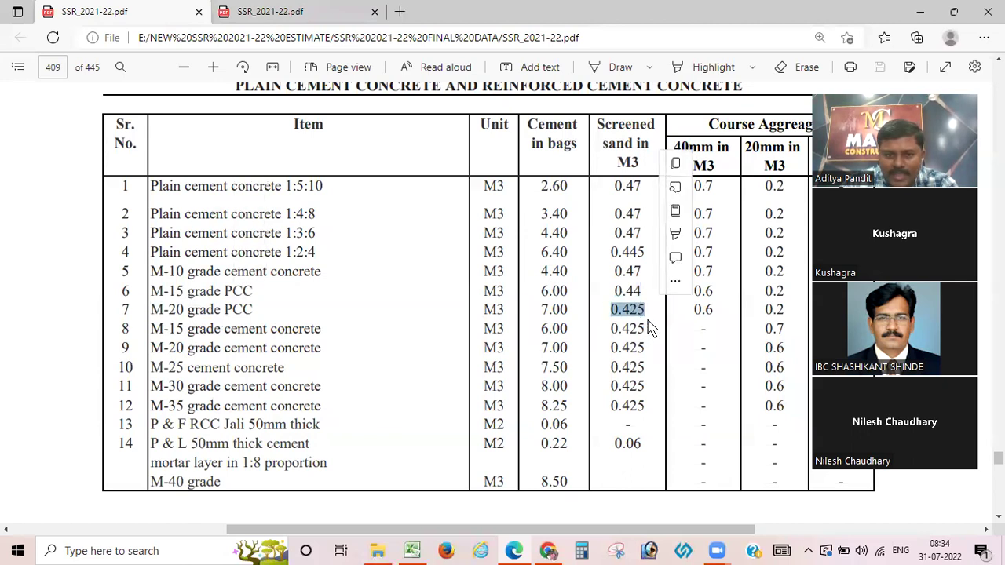
{"action": "left_click", "coordinate": [224, 332]}
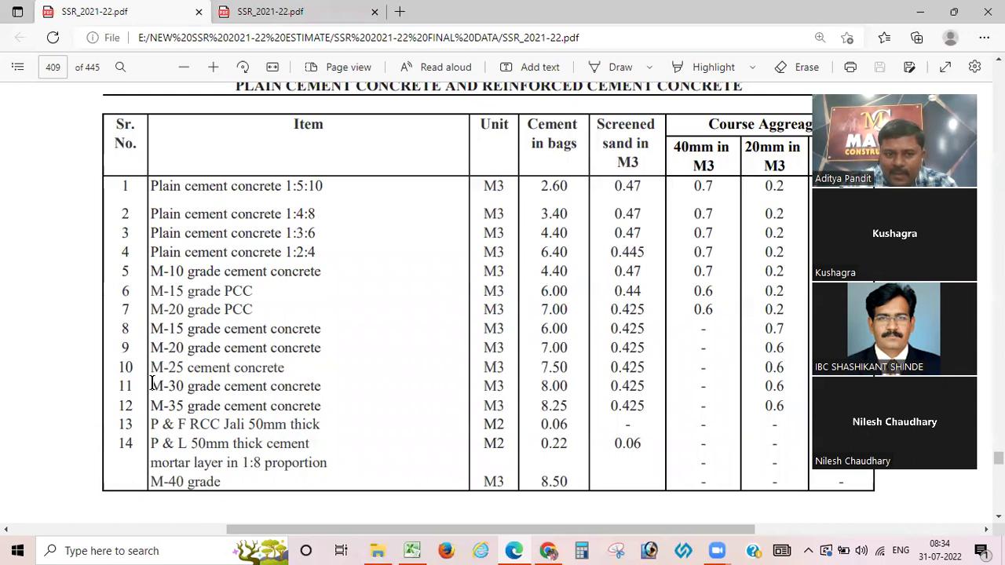
Step: Mark M-30 concrete's 8.00 cement bags and 0.425 m3 sand, then return to the Excel workbook
{"action": "left_click_drag", "start_coordinate": [154, 386], "coordinate": [332, 378]}
{"action": "left_click", "coordinate": [551, 384]}
{"action": "double_click", "coordinate": [549, 385]}
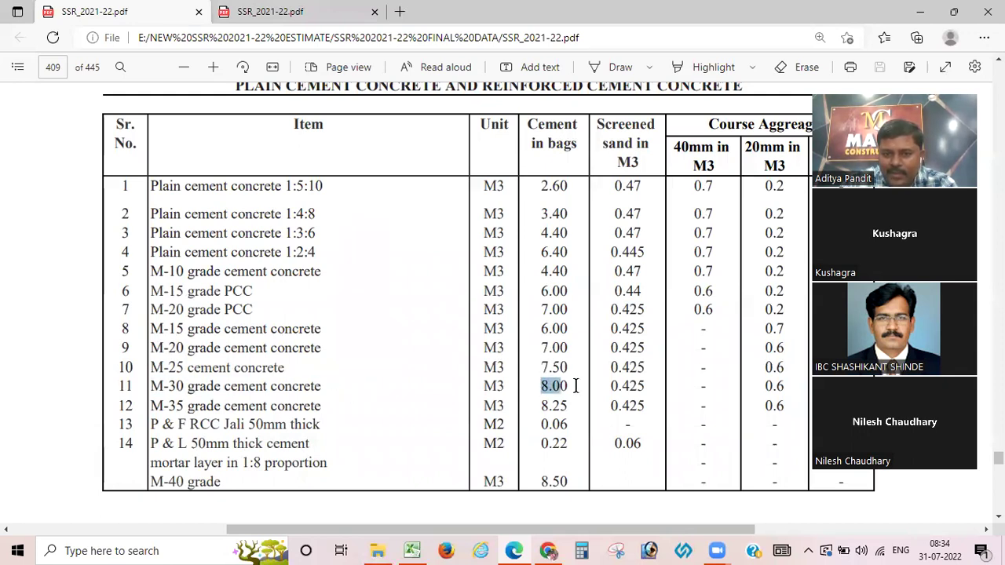
{"action": "left_click", "coordinate": [548, 386]}
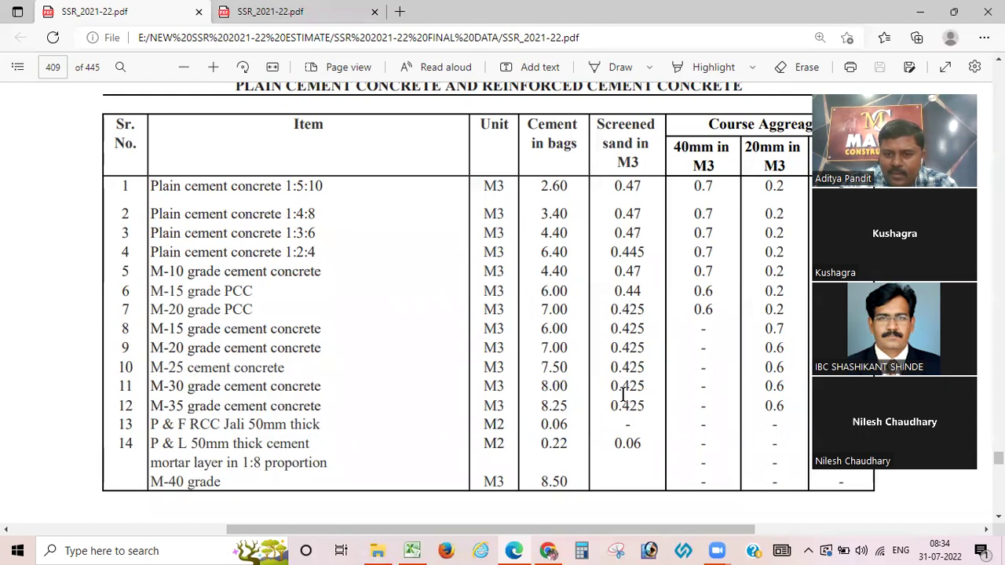
{"action": "left_click_drag", "start_coordinate": [611, 386], "coordinate": [653, 386]}
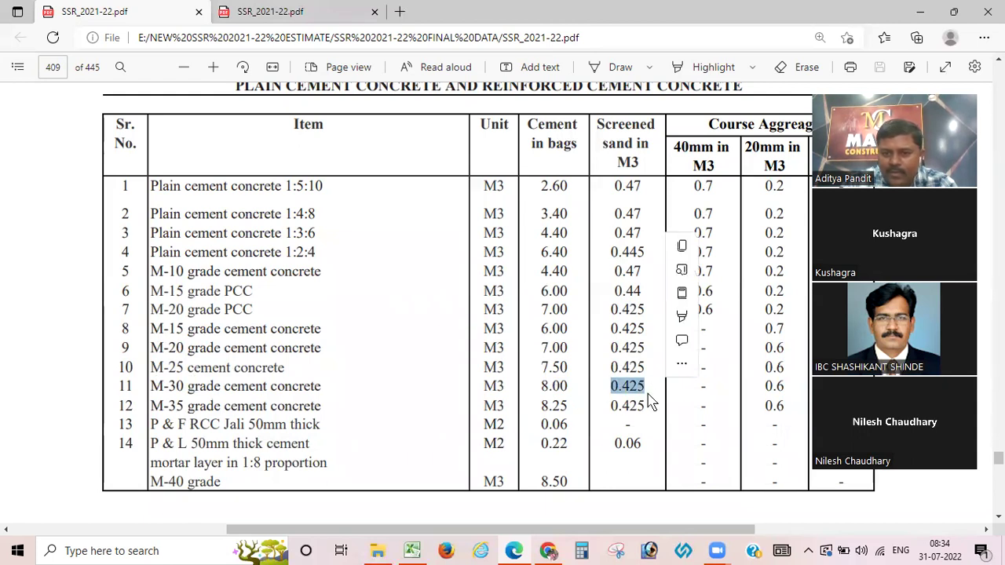
{"action": "left_click", "coordinate": [549, 552]}
{"action": "left_click", "coordinate": [549, 554]}
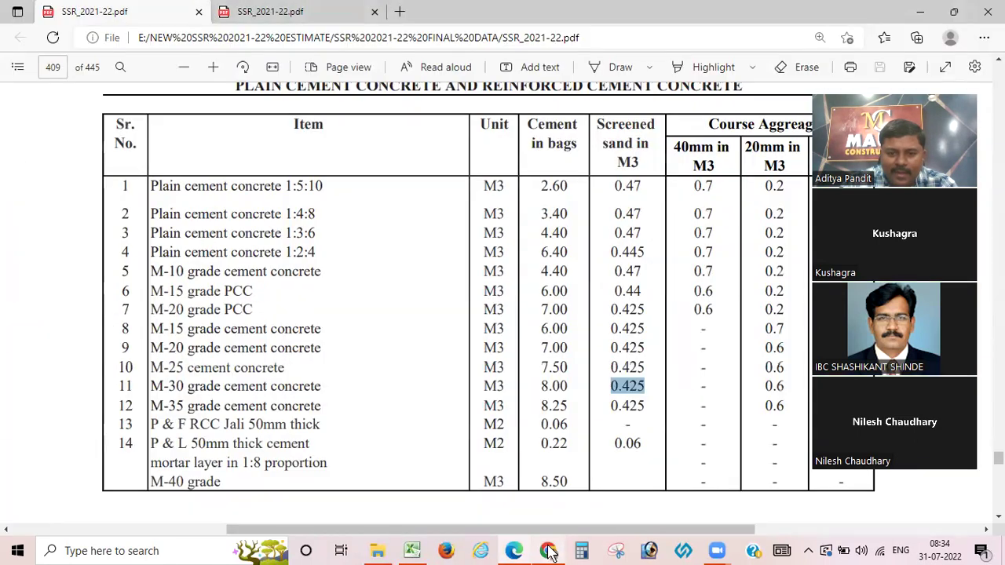
{"action": "left_click", "coordinate": [412, 552]}
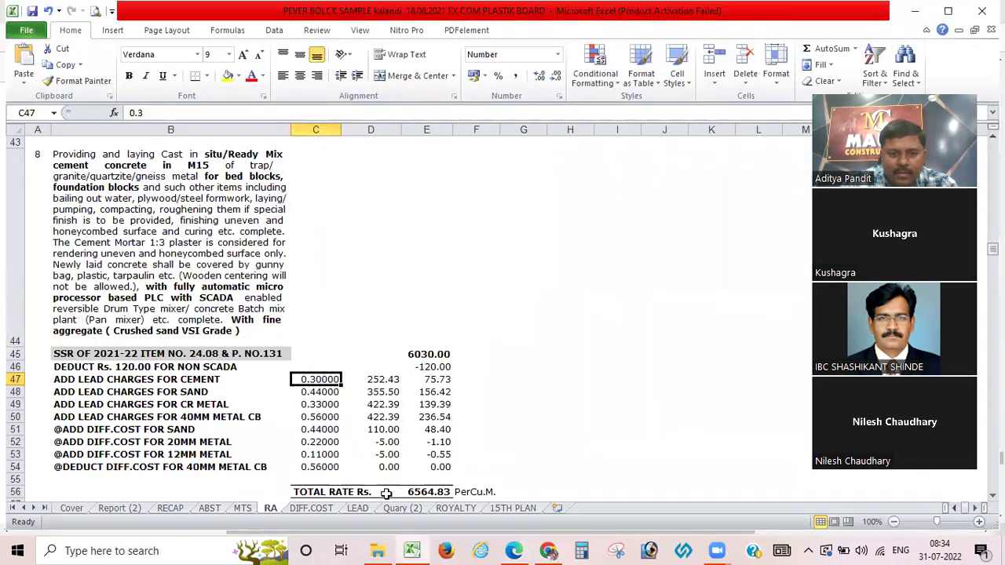
Step: On ROYALTY, trace the M15 concrete quantity, the 0.44 sand factor and the 3.770 total sand
{"action": "left_click", "coordinate": [459, 509]}
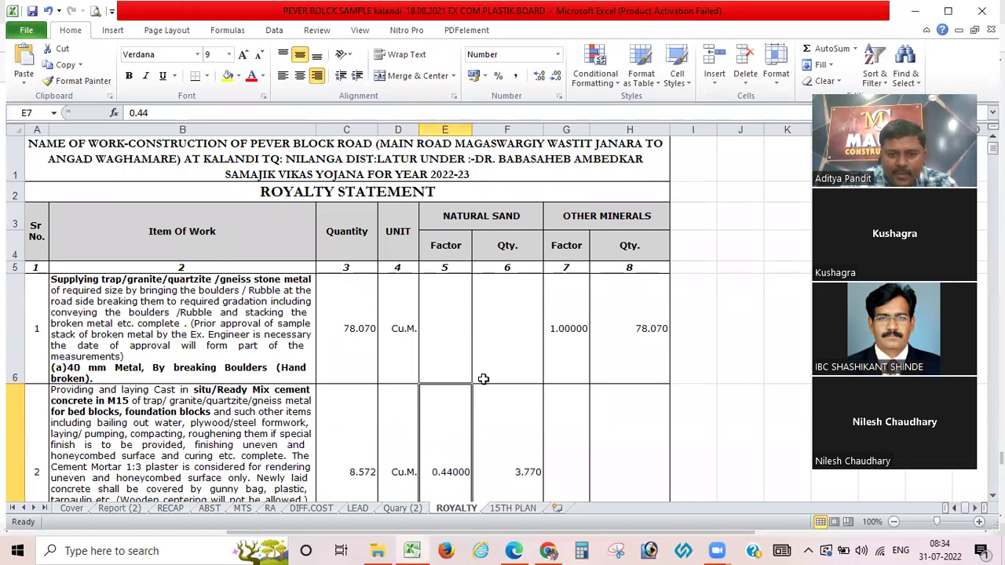
{"action": "scroll", "coordinate": [483, 380], "scroll_direction": "down", "scroll_amount": 1}
{"action": "left_click", "coordinate": [333, 393]}
{"action": "left_click", "coordinate": [441, 392]}
{"action": "left_click", "coordinate": [512, 383]}
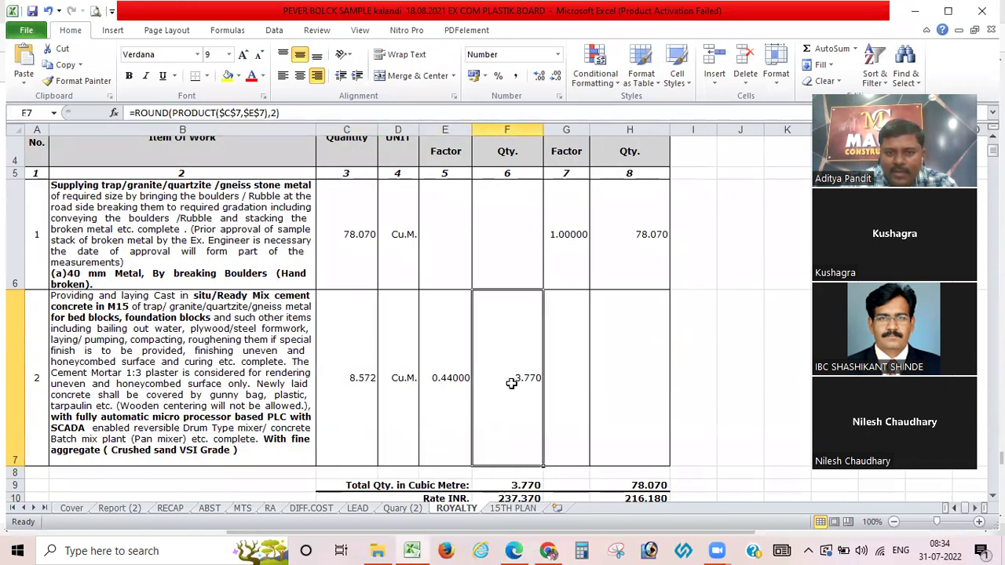
{"action": "left_click", "coordinate": [521, 482]}
{"action": "scroll", "coordinate": [521, 479], "scroll_direction": "down", "scroll_amount": 1}
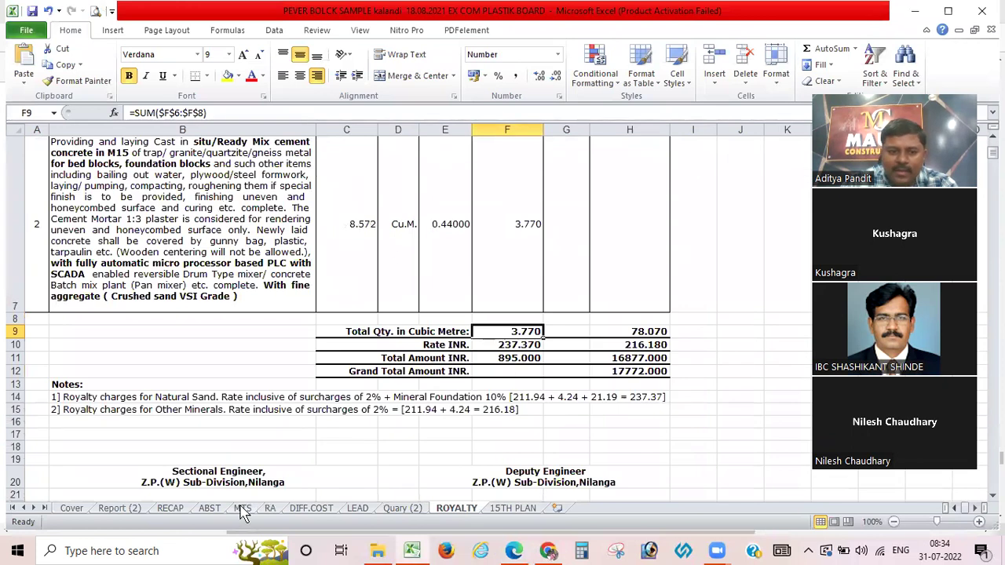
Step: On ABST, confirm the sand and other-minerals royalty quantities link to the ROYALTY sheet
{"action": "left_click", "coordinate": [211, 509]}
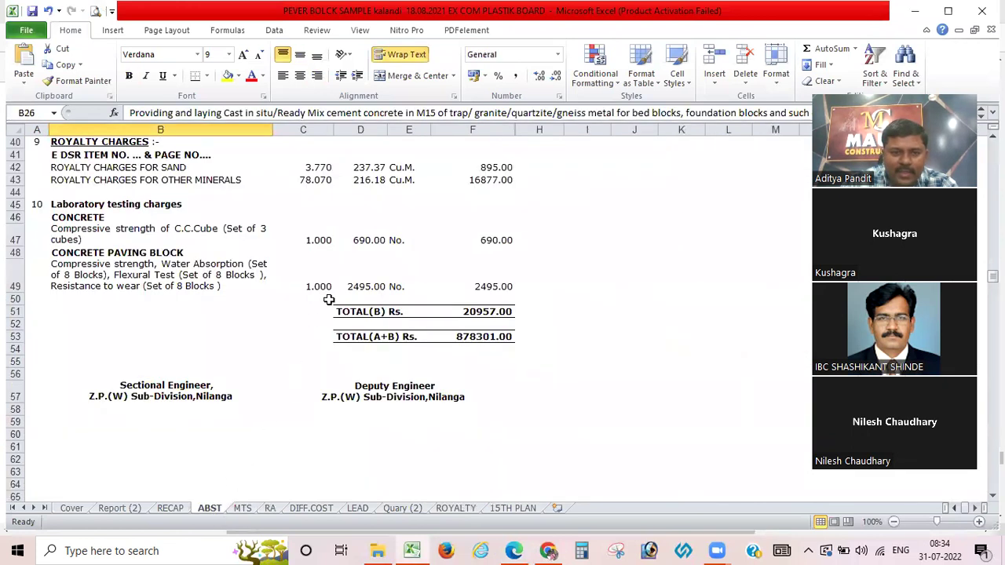
{"action": "scroll", "coordinate": [330, 300], "scroll_direction": "up", "scroll_amount": 1}
{"action": "left_click", "coordinate": [181, 204]}
{"action": "scroll", "coordinate": [169, 216], "scroll_direction": "up", "scroll_amount": 1}
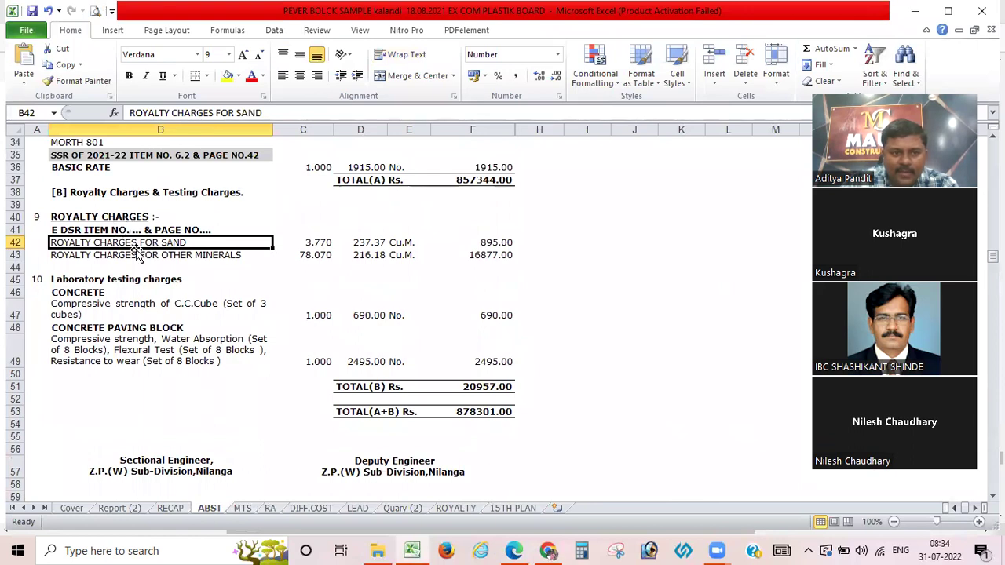
{"action": "left_click", "coordinate": [328, 242]}
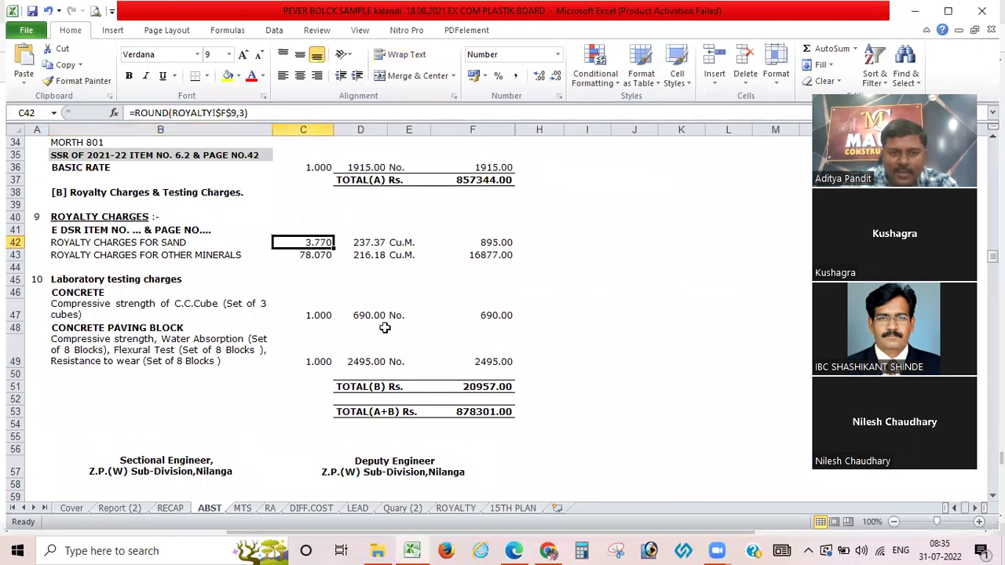
{"action": "left_click", "coordinate": [174, 257]}
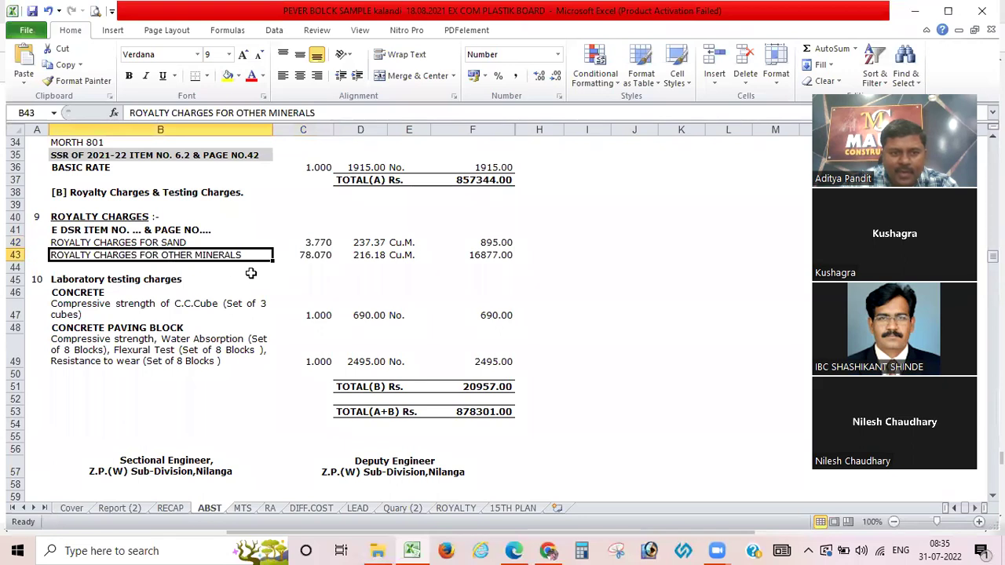
{"action": "left_click", "coordinate": [308, 258]}
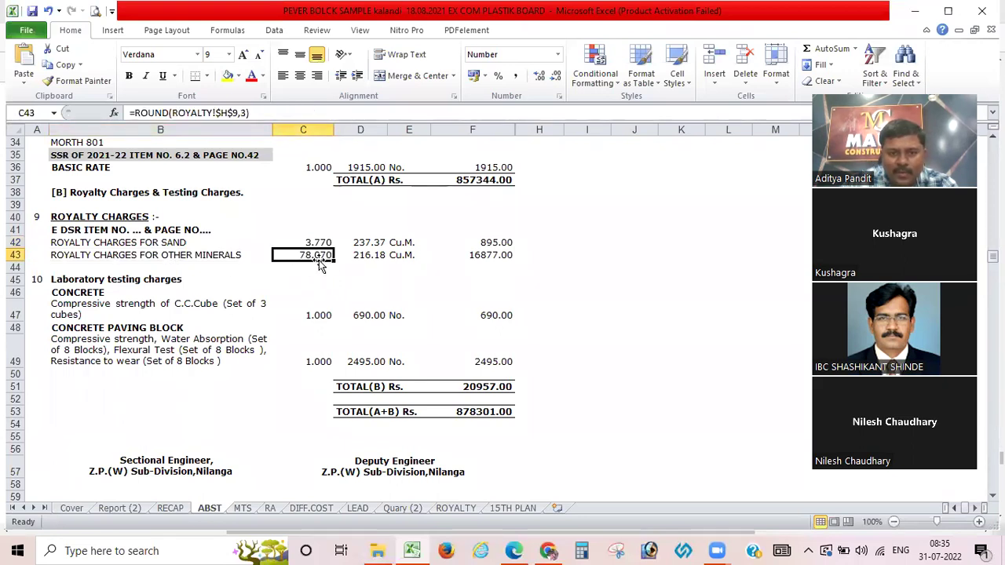
Step: Compare the 237.37 sand and 216.18 other-minerals royalty rates, then go back to the SSR PDF
{"action": "left_click", "coordinate": [361, 243]}
{"action": "left_click", "coordinate": [363, 255]}
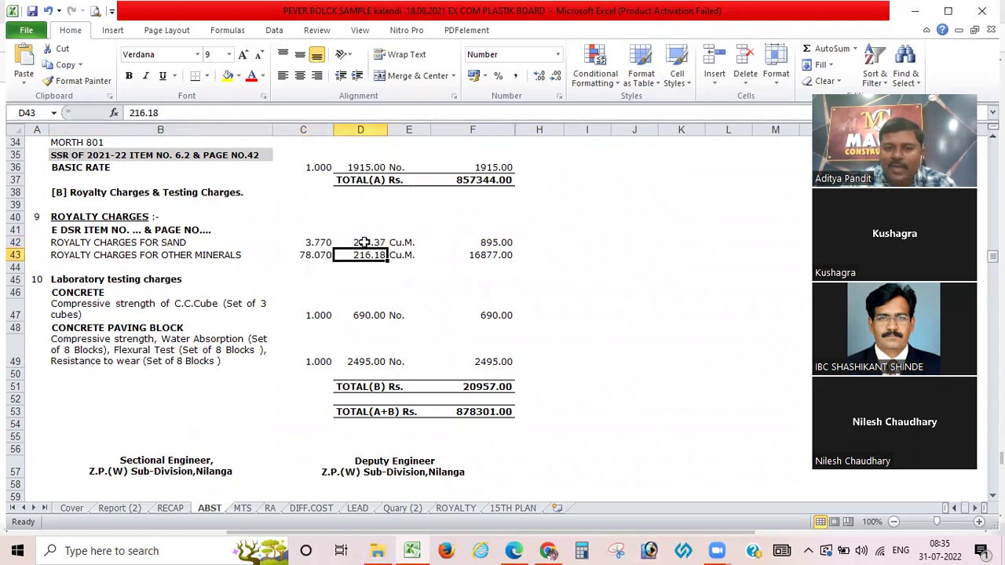
{"action": "left_click", "coordinate": [365, 242]}
{"action": "left_click", "coordinate": [365, 254]}
{"action": "left_click", "coordinate": [365, 242]}
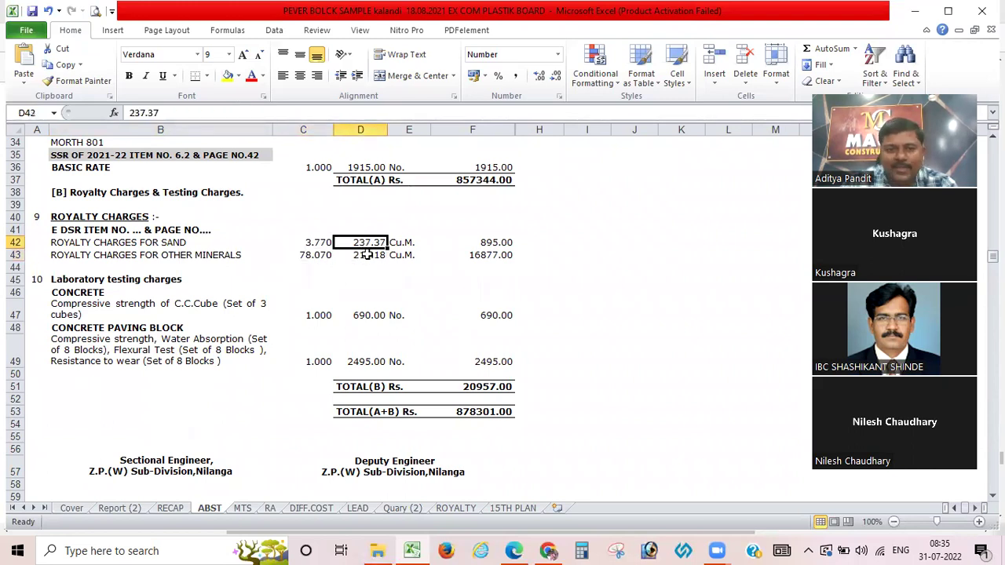
{"action": "left_click", "coordinate": [367, 254]}
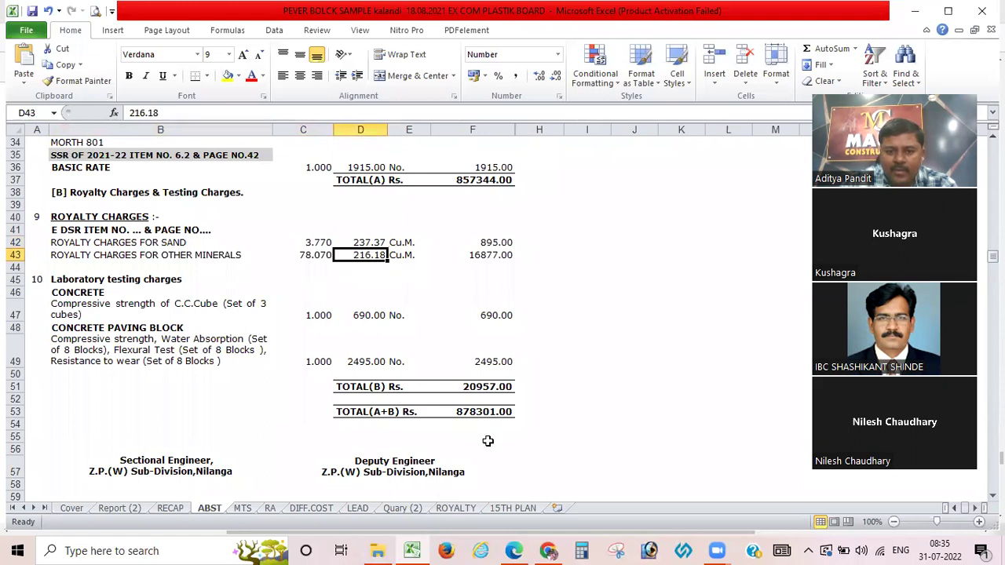
{"action": "left_click", "coordinate": [513, 551]}
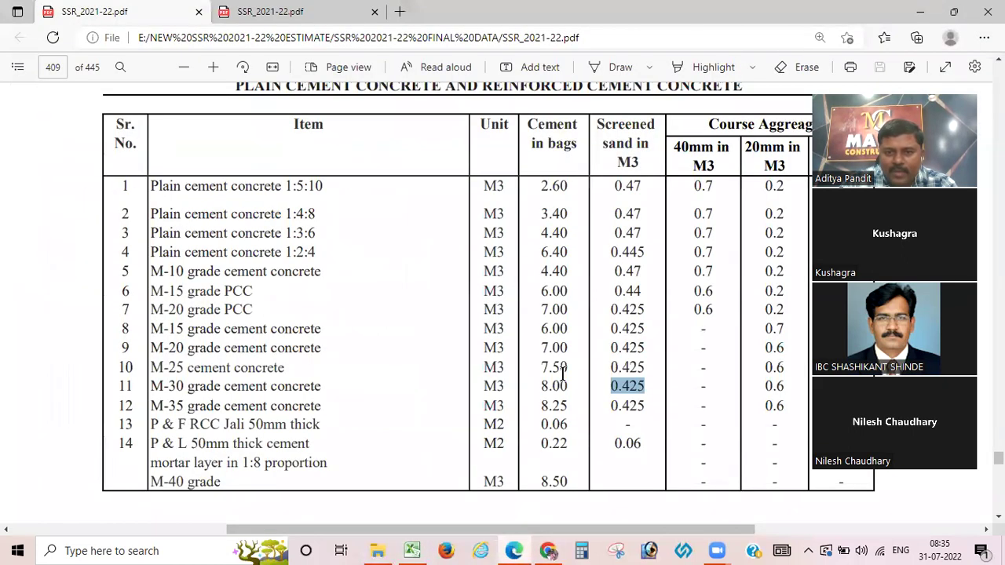
Step: Scroll the SSR PDF up to the royalty clause v) on page 4
{"action": "scroll", "coordinate": [741, 322], "scroll_direction": "up", "scroll_amount": 5}
{"action": "scroll", "coordinate": [455, 306], "scroll_direction": "up", "scroll_amount": 2}
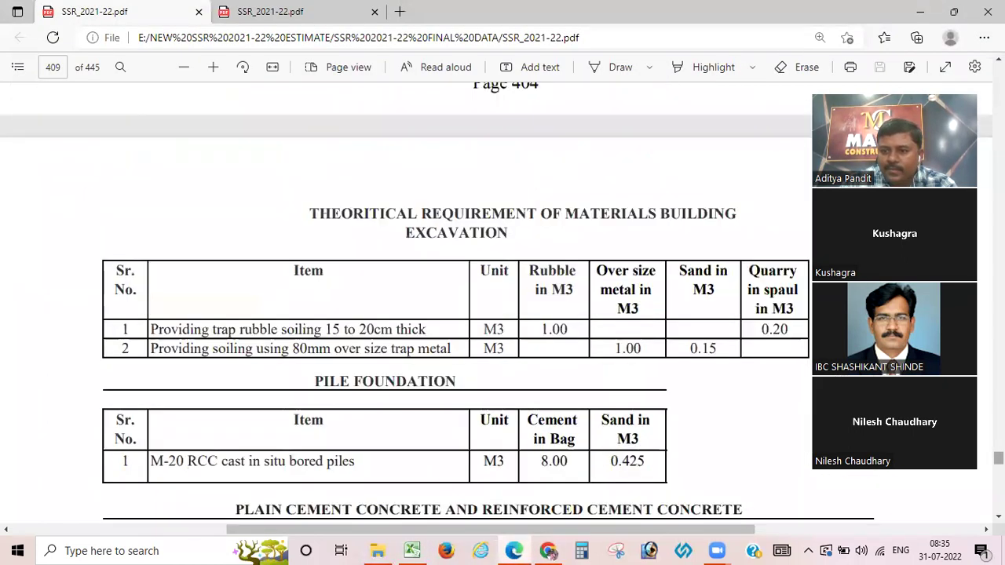
{"action": "scroll", "coordinate": [408, 306], "scroll_direction": "up", "scroll_amount": 10}
{"action": "left_click_drag", "start_coordinate": [998, 439], "coordinate": [998, 92]}
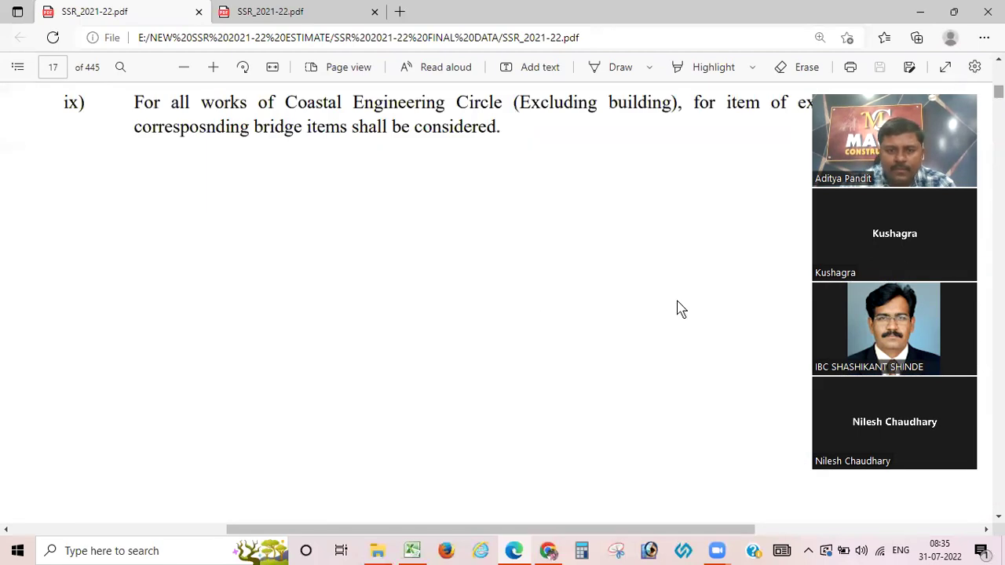
{"action": "scroll", "coordinate": [531, 308], "scroll_direction": "down", "scroll_amount": 1}
{"action": "scroll", "coordinate": [532, 307], "scroll_direction": "up", "scroll_amount": 4}
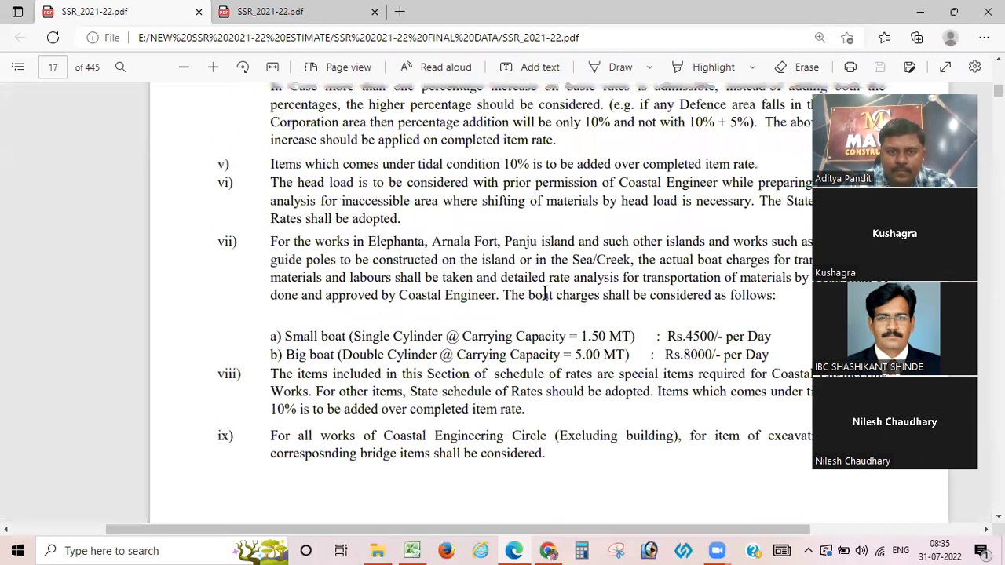
{"action": "scroll", "coordinate": [544, 294], "scroll_direction": "up", "scroll_amount": 3}
{"action": "scroll", "coordinate": [544, 295], "scroll_direction": "up", "scroll_amount": 8}
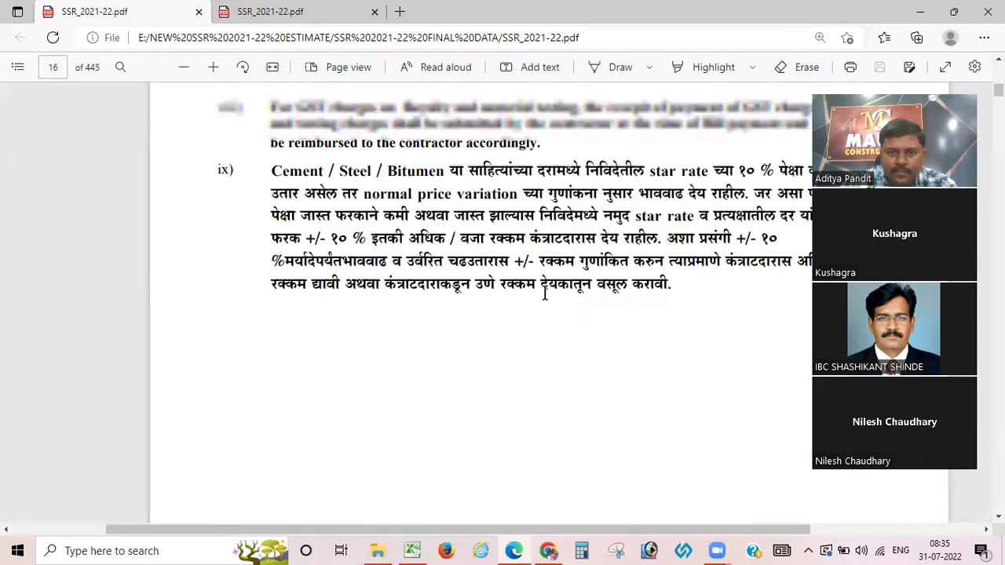
{"action": "scroll", "coordinate": [544, 296], "scroll_direction": "down", "scroll_amount": 3}
{"action": "scroll", "coordinate": [544, 295], "scroll_direction": "down", "scroll_amount": 1}
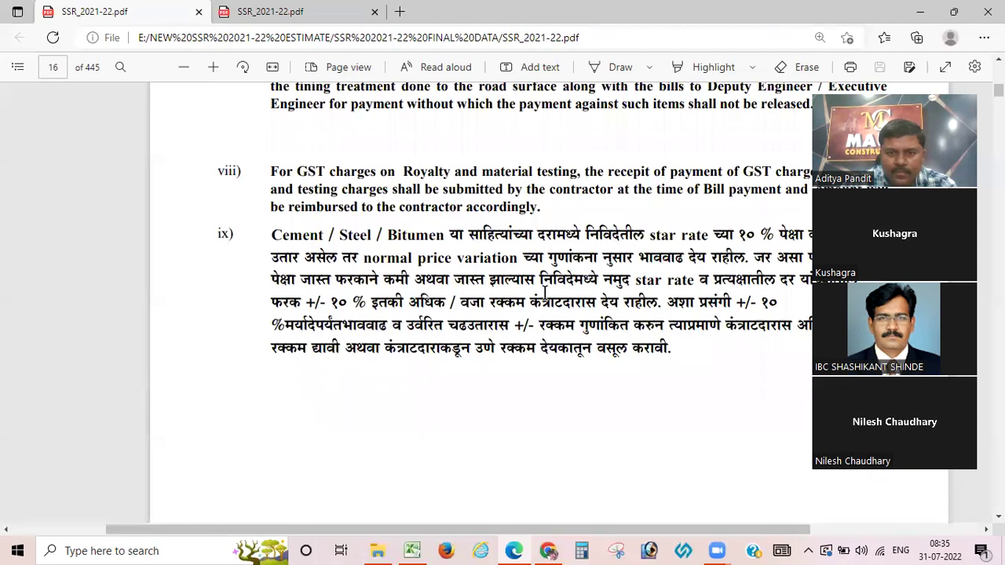
{"action": "scroll", "coordinate": [544, 292], "scroll_direction": "up", "scroll_amount": 12}
{"action": "scroll", "coordinate": [544, 292], "scroll_direction": "up", "scroll_amount": 10}
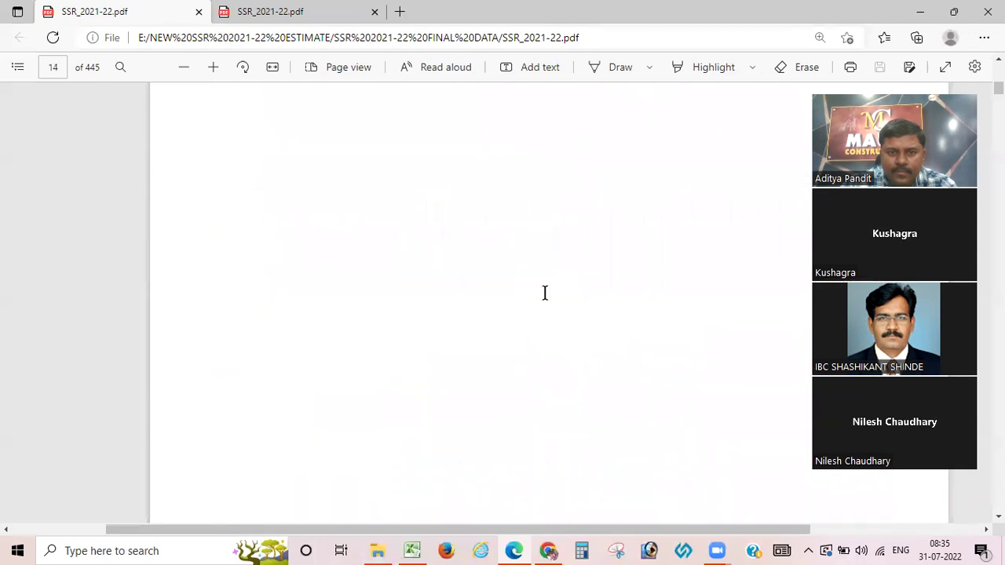
{"action": "scroll", "coordinate": [545, 293], "scroll_direction": "up", "scroll_amount": 10}
{"action": "scroll", "coordinate": [544, 292], "scroll_direction": "up", "scroll_amount": 10}
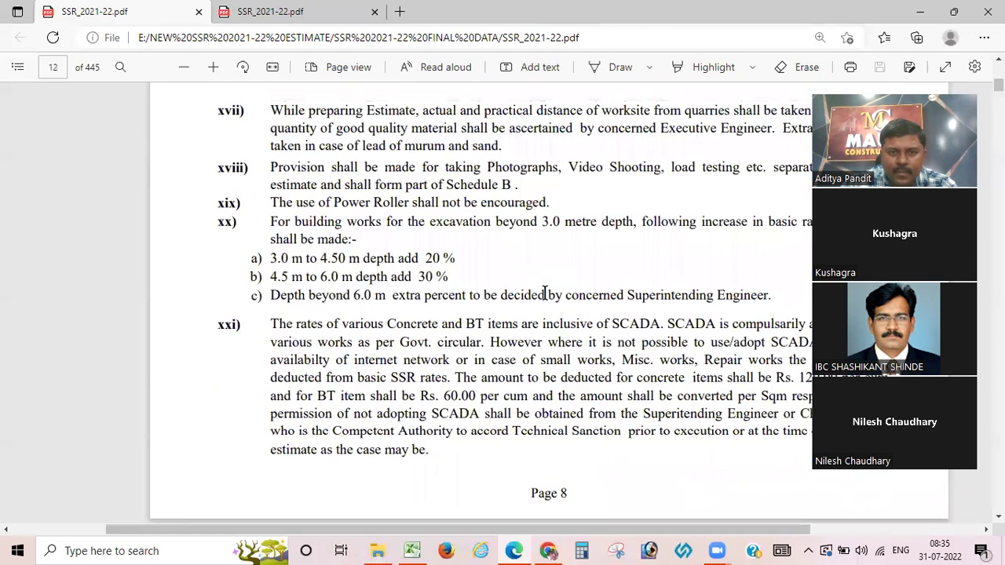
{"action": "scroll", "coordinate": [545, 292], "scroll_direction": "up", "scroll_amount": 10}
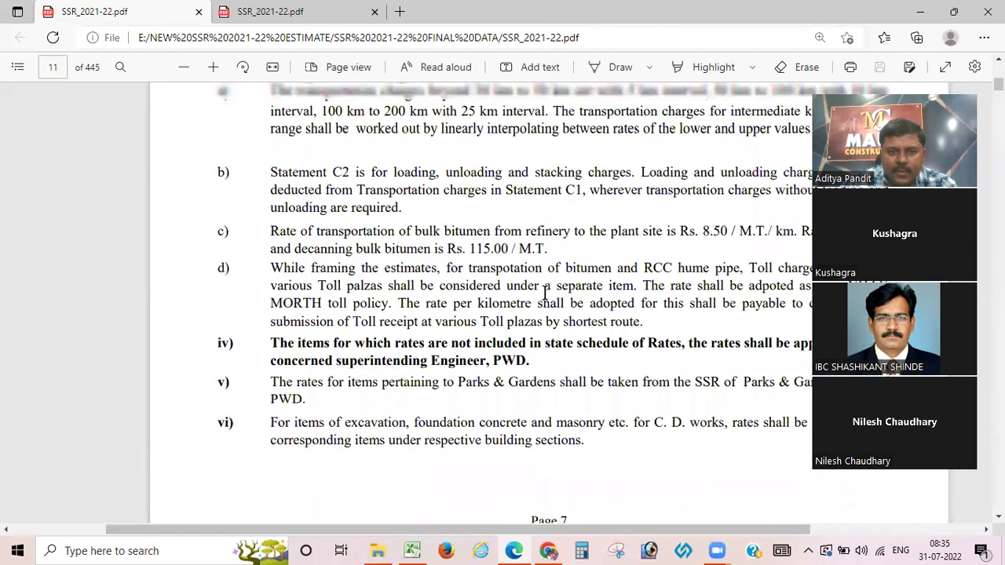
{"action": "scroll", "coordinate": [544, 293], "scroll_direction": "up", "scroll_amount": 8}
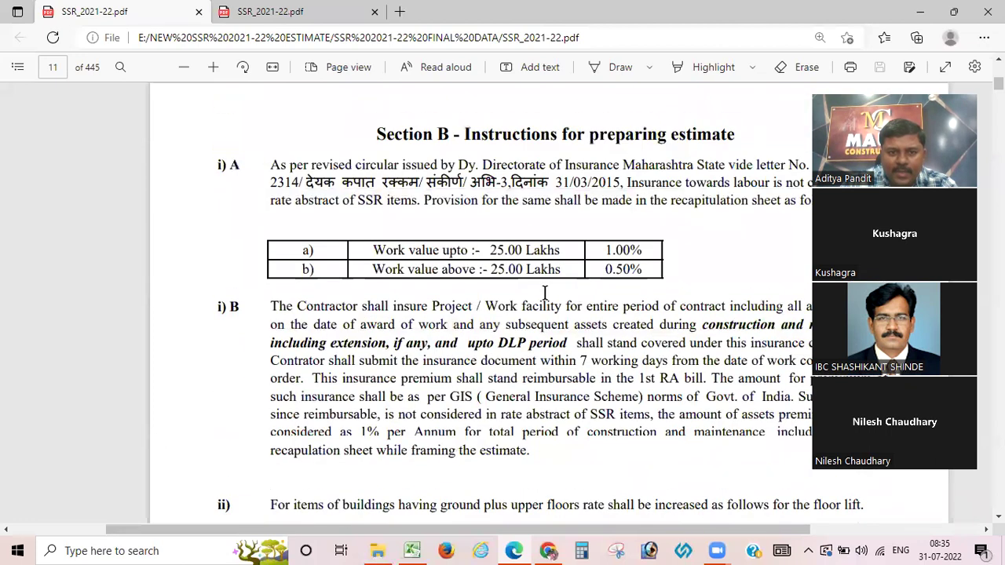
{"action": "scroll", "coordinate": [544, 293], "scroll_direction": "up", "scroll_amount": 6}
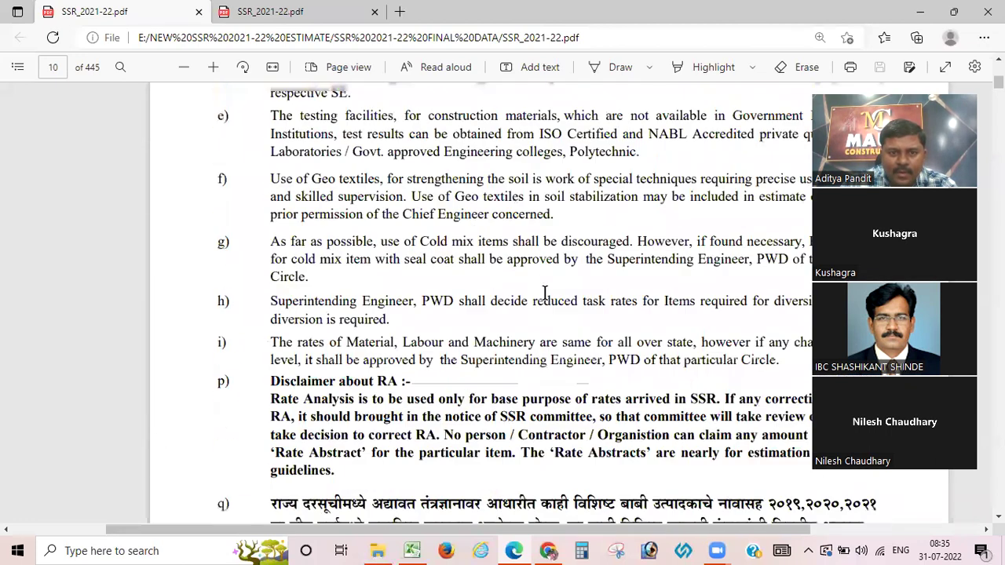
{"action": "scroll", "coordinate": [544, 293], "scroll_direction": "up", "scroll_amount": 10}
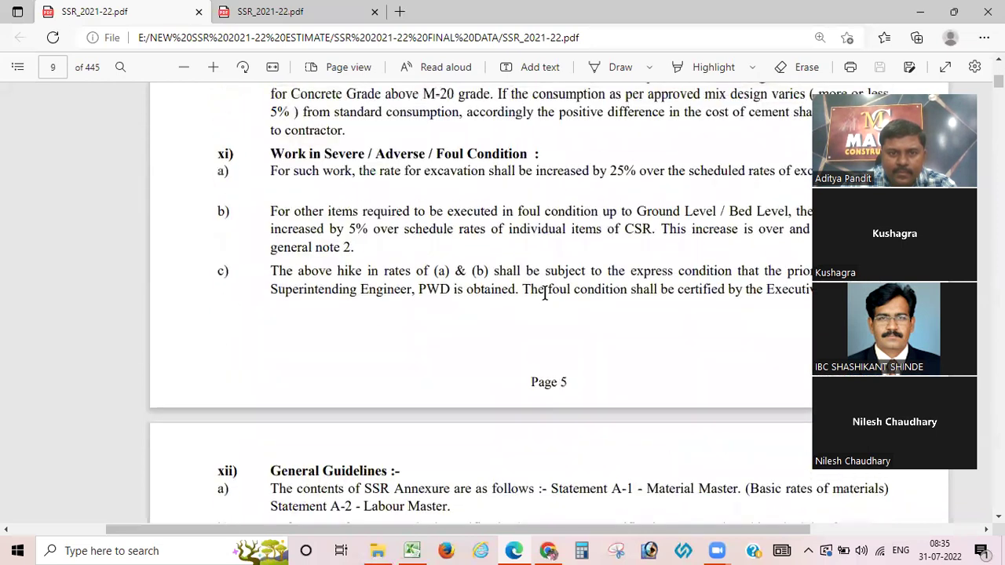
{"action": "scroll", "coordinate": [544, 293], "scroll_direction": "up", "scroll_amount": 10}
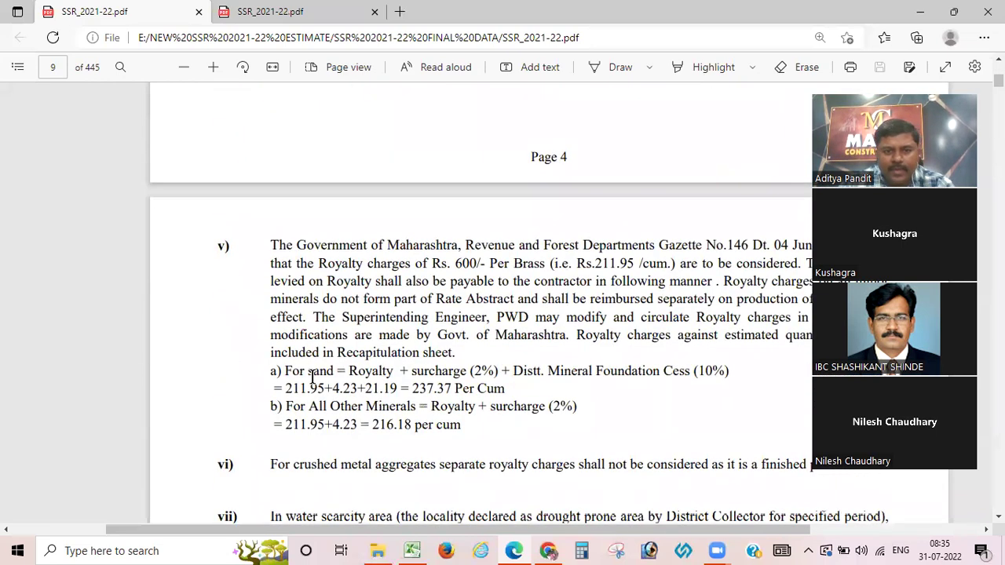
Step: Highlight the sand royalty rate of 237.37 per cum and its 'For sand' label
{"action": "left_click_drag", "start_coordinate": [411, 389], "coordinate": [510, 388]}
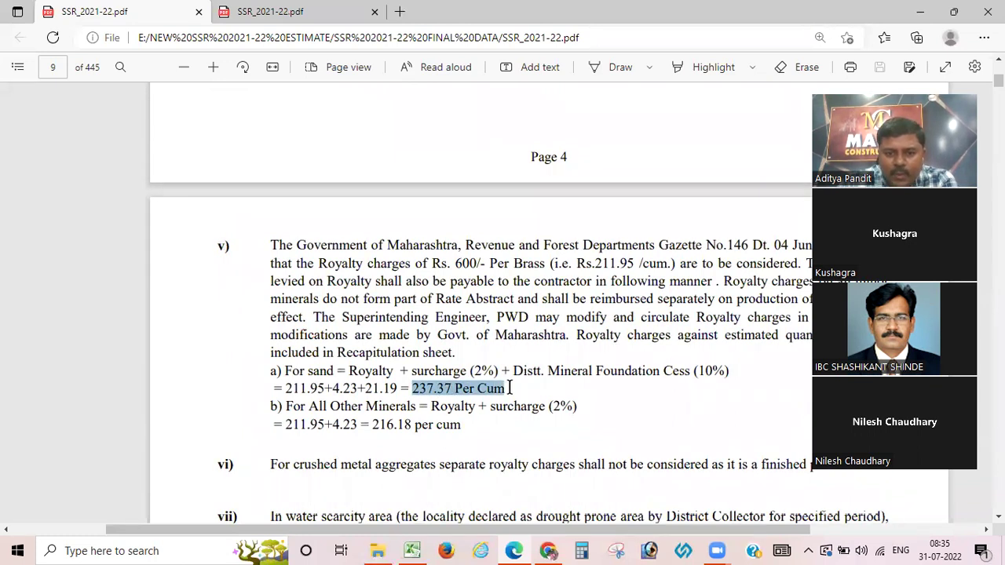
{"action": "left_click", "coordinate": [365, 383]}
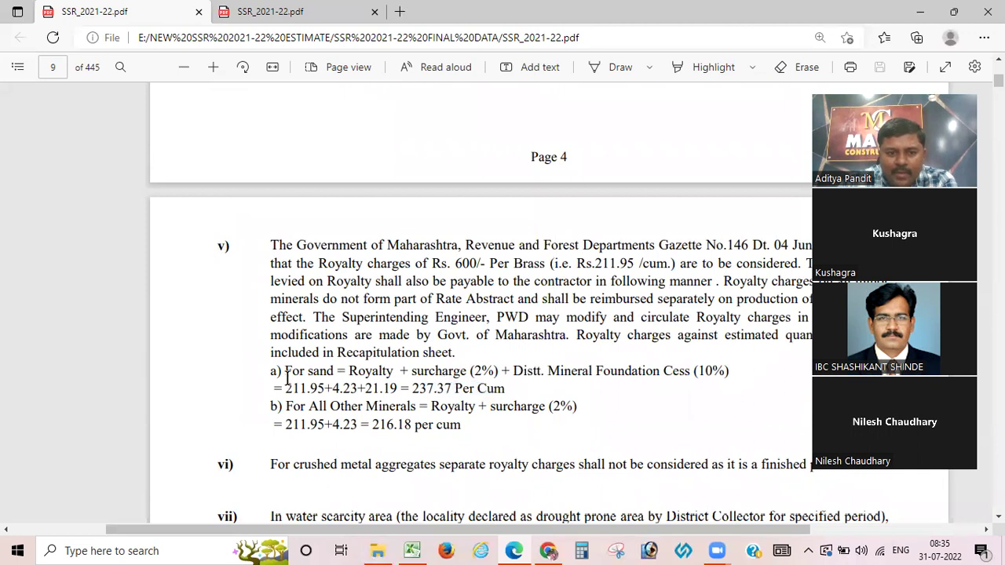
{"action": "left_click_drag", "start_coordinate": [287, 371], "coordinate": [334, 372]}
{"action": "left_click", "coordinate": [358, 373]}
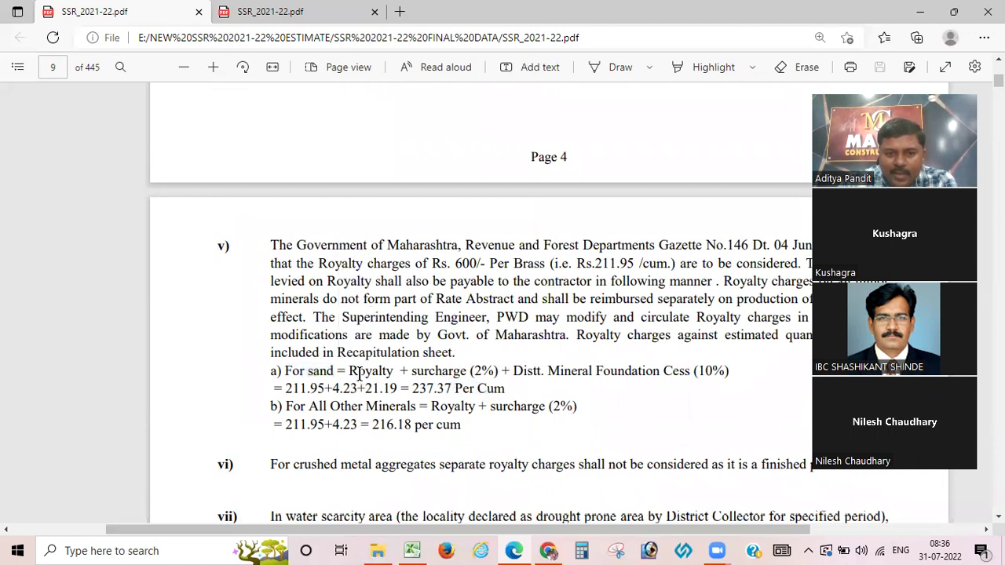
{"action": "double_click", "coordinate": [403, 370]}
{"action": "left_click", "coordinate": [424, 372]}
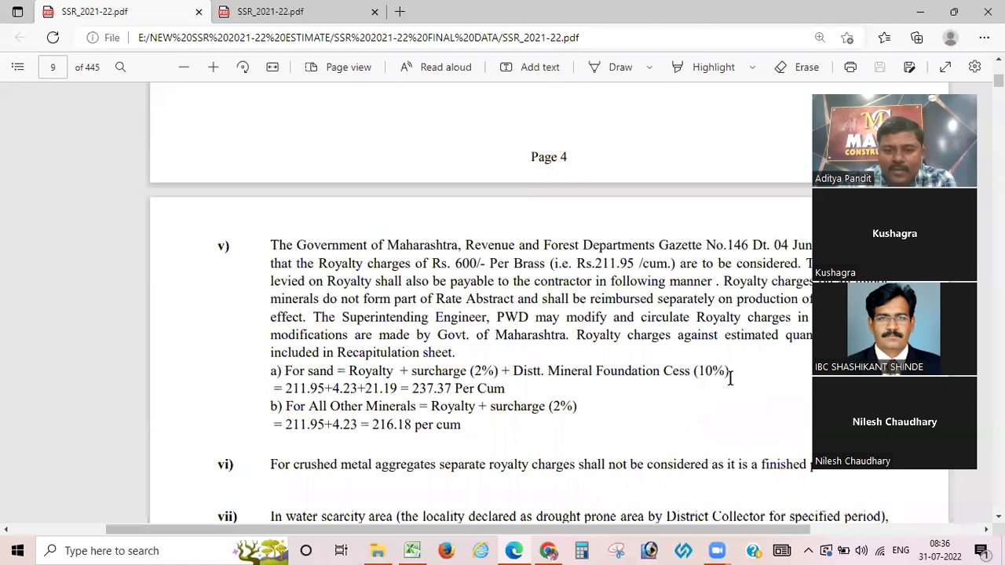
Step: Highlight the 211.95 royalty, 4.23 surcharge and 21.19 cess, then the 216.18 other-minerals rate
{"action": "left_click_drag", "start_coordinate": [286, 388], "coordinate": [325, 390]}
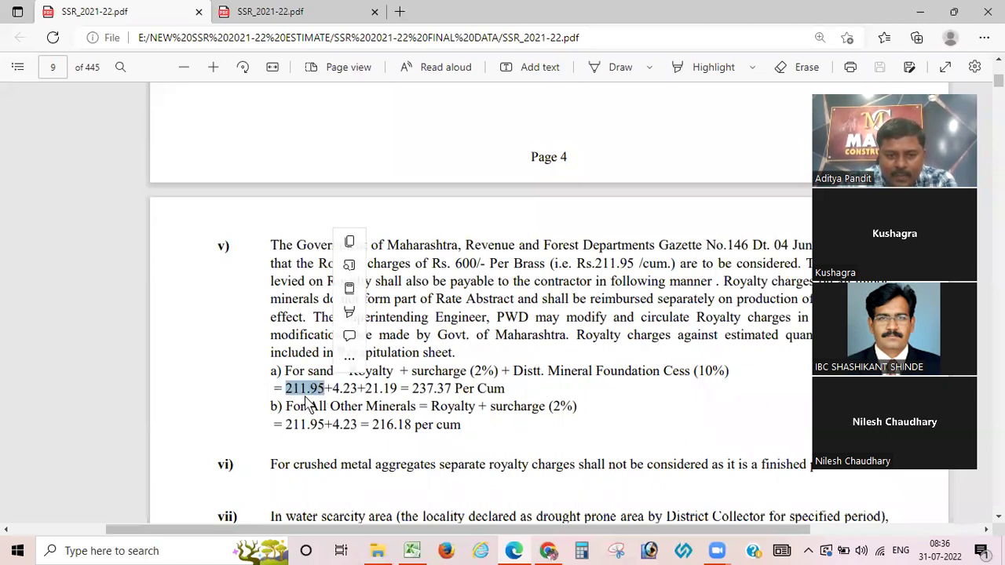
{"action": "left_click", "coordinate": [318, 391]}
{"action": "left_click_drag", "start_coordinate": [333, 388], "coordinate": [356, 389]}
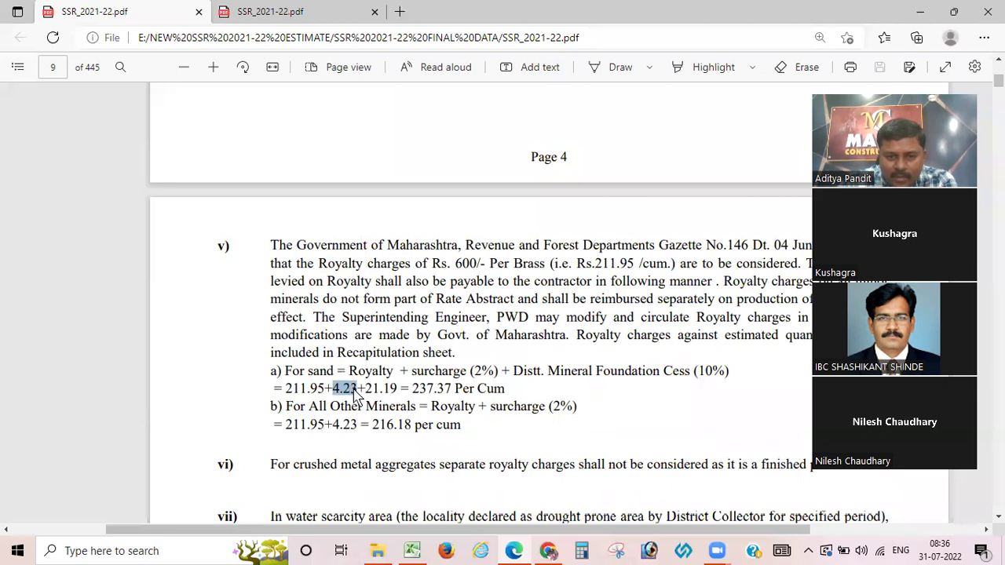
{"action": "left_click", "coordinate": [362, 389]}
{"action": "left_click_drag", "start_coordinate": [366, 389], "coordinate": [503, 389]}
{"action": "left_click", "coordinate": [414, 390]}
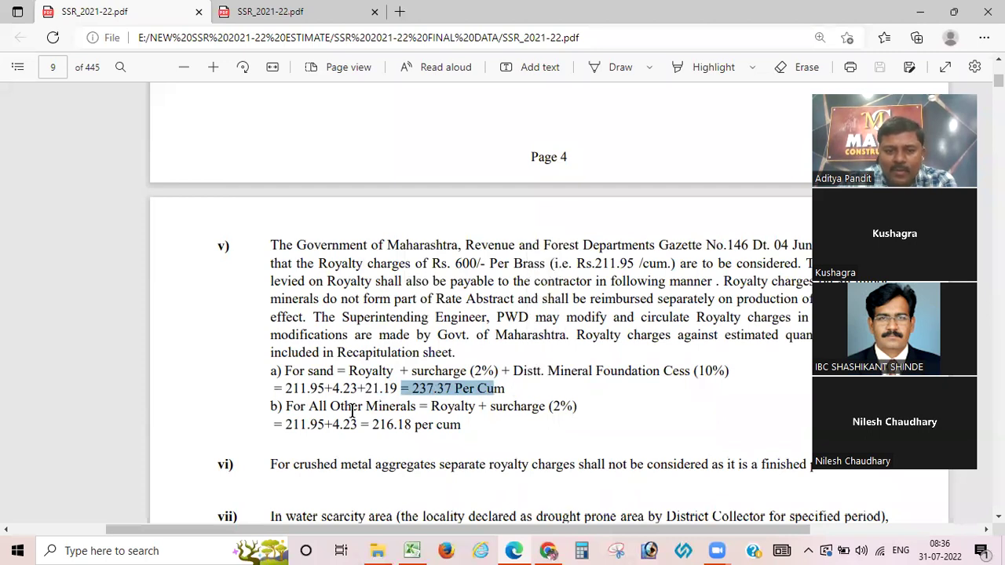
{"action": "left_click_drag", "start_coordinate": [288, 428], "coordinate": [466, 425]}
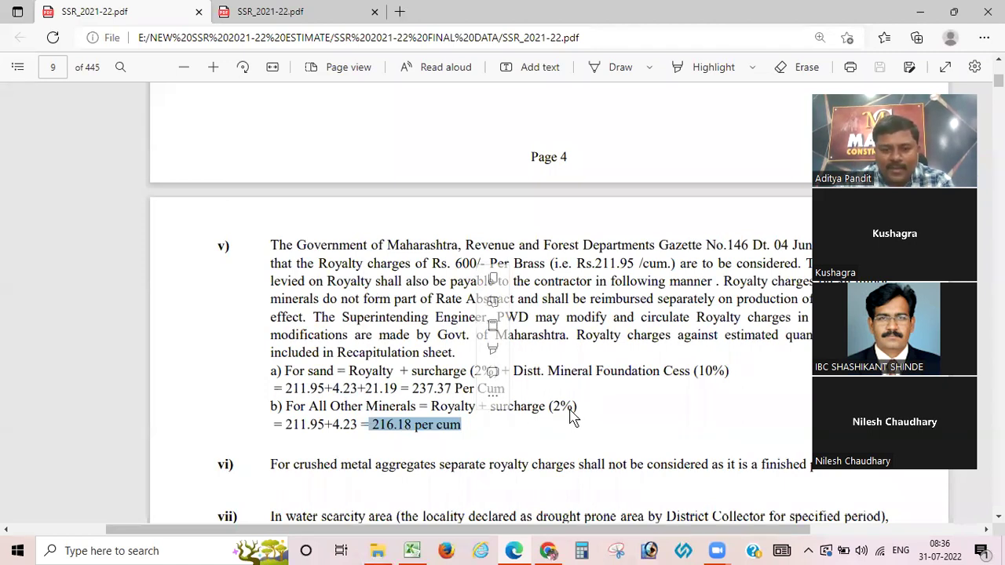
{"action": "scroll", "coordinate": [572, 417], "scroll_direction": "down", "scroll_amount": 1}
Step: Scroll the SSR PDF to clause x) concrete works and xi) Work in Severe / Adverse / Foul Condition
{"action": "scroll", "coordinate": [572, 417], "scroll_direction": "down", "scroll_amount": 7}
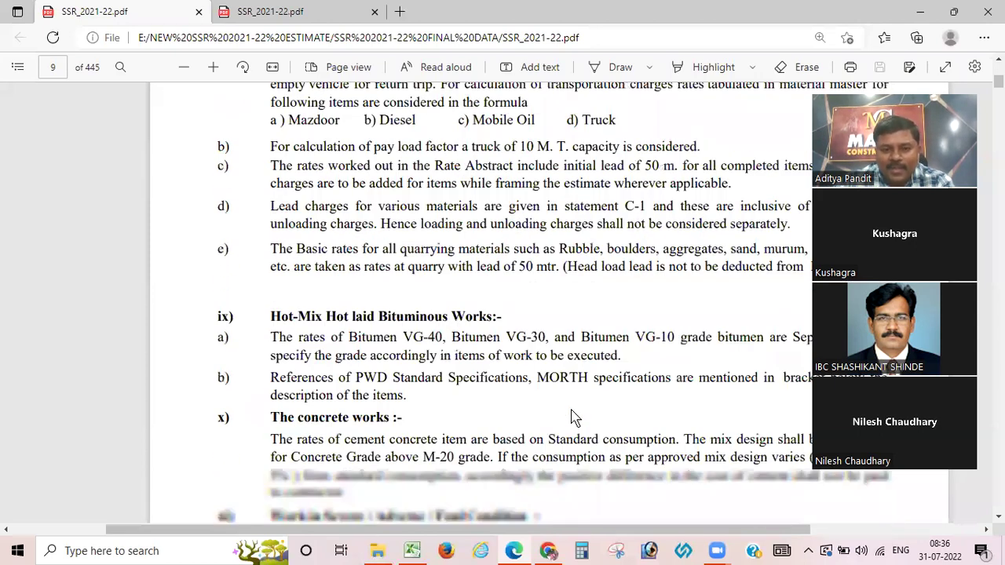
{"action": "scroll", "coordinate": [571, 417], "scroll_direction": "down", "scroll_amount": 1}
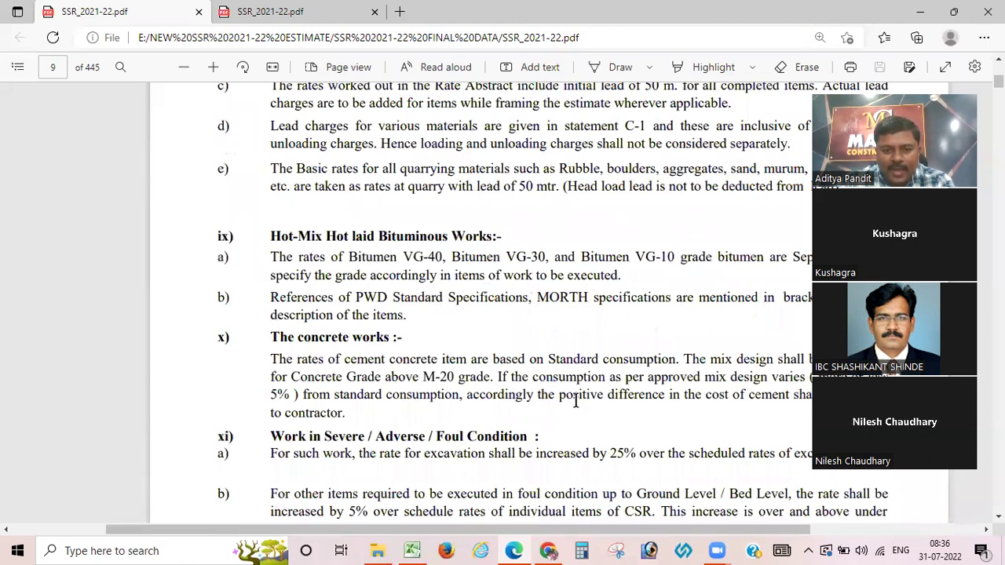
{"action": "double_click", "coordinate": [559, 399]}
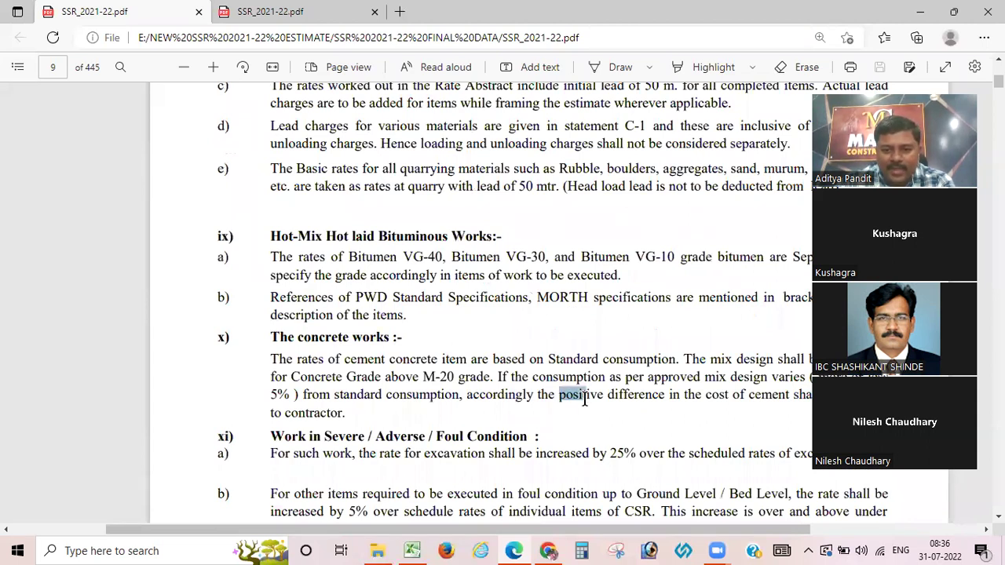
{"action": "left_click", "coordinate": [567, 399]}
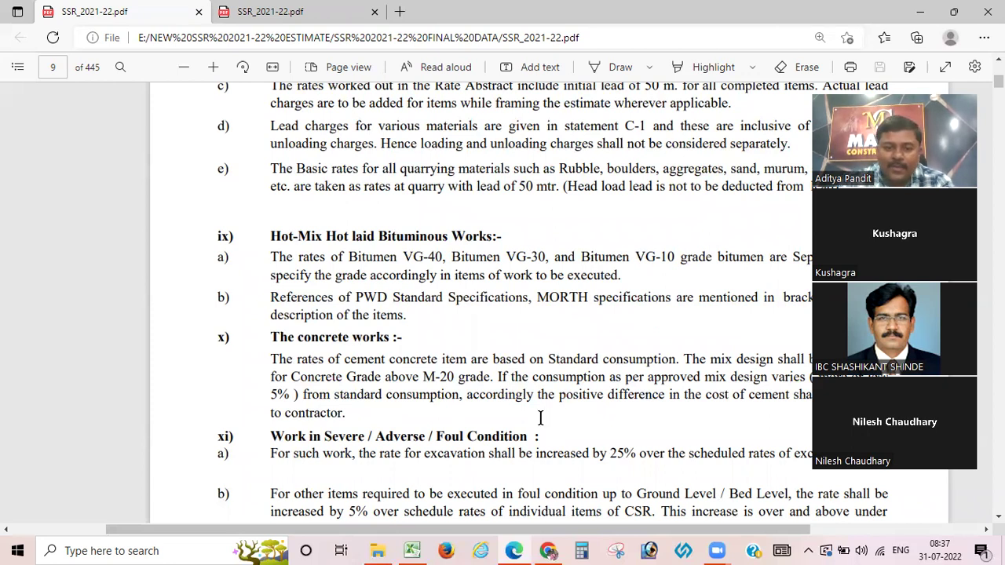
{"action": "left_click", "coordinate": [412, 550]}
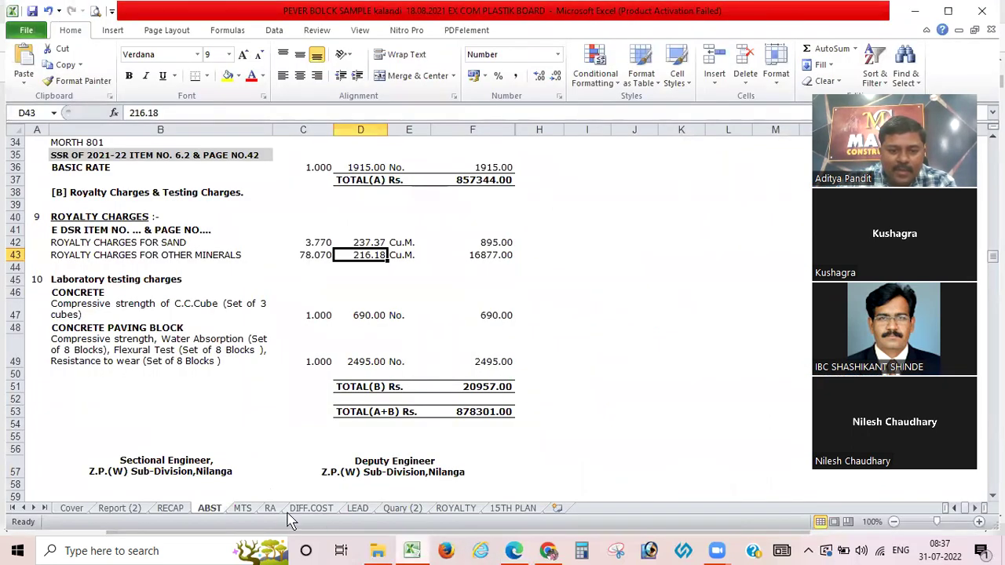
Step: On the DIFF.COST sheet, change the effective date in G4 to 18.8.2022
{"action": "left_click", "coordinate": [311, 509]}
{"action": "scroll", "coordinate": [307, 372], "scroll_direction": "up", "scroll_amount": 1}
{"action": "left_click", "coordinate": [93, 258]}
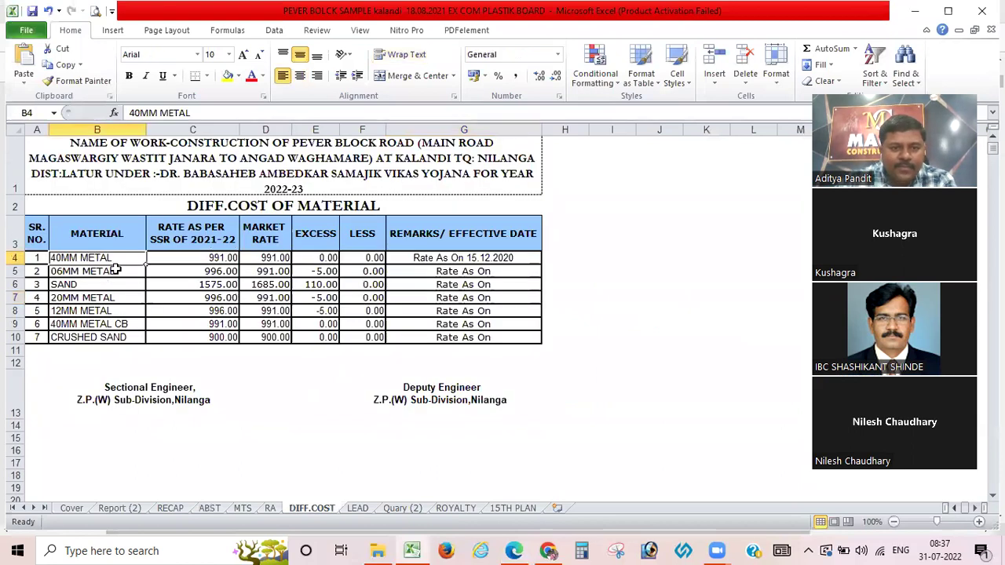
{"action": "scroll", "coordinate": [134, 263], "scroll_direction": "up", "scroll_amount": 2}
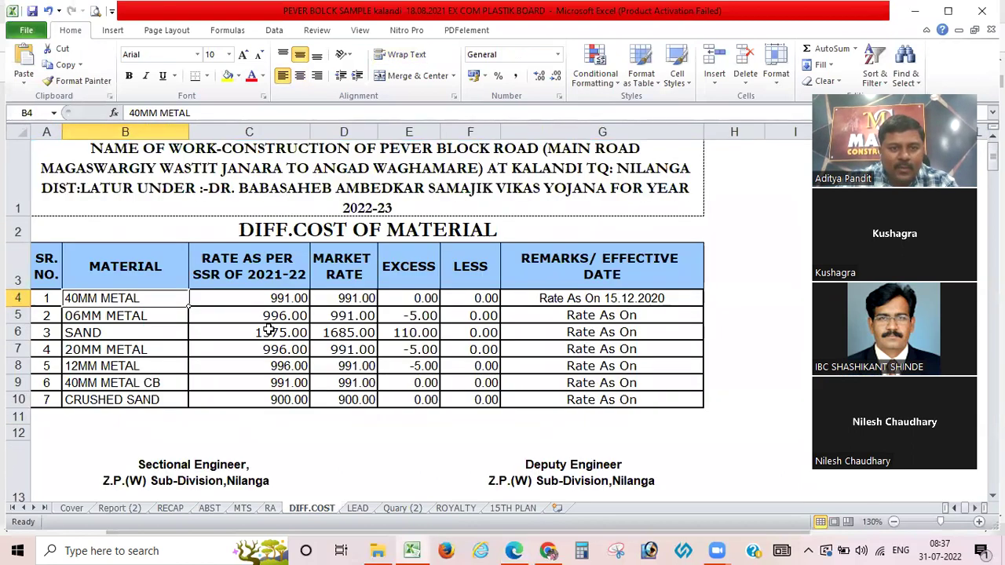
{"action": "scroll", "coordinate": [202, 314], "scroll_direction": "up", "scroll_amount": 1}
{"action": "scroll", "coordinate": [345, 354], "scroll_direction": "up", "scroll_amount": 1}
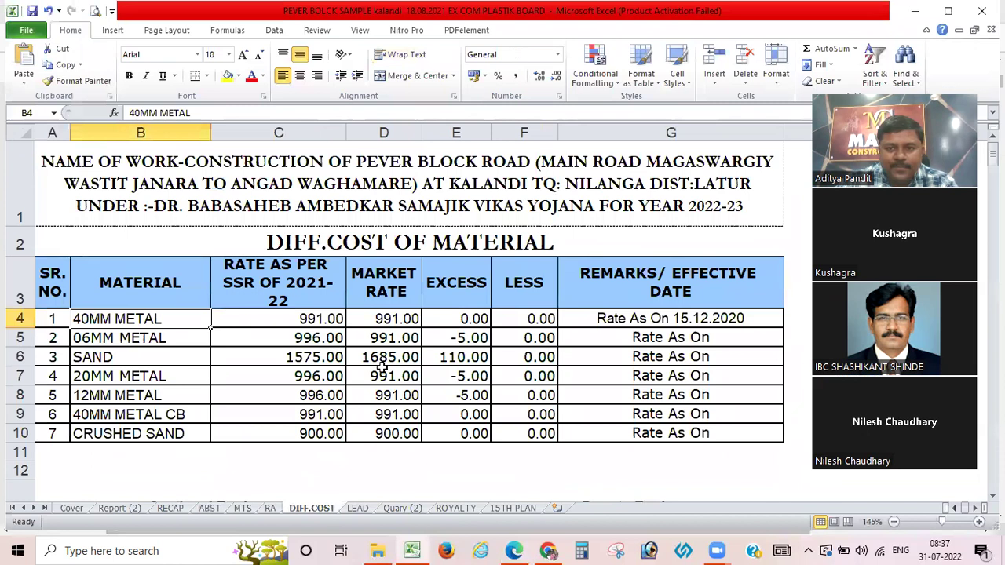
{"action": "left_click", "coordinate": [631, 325]}
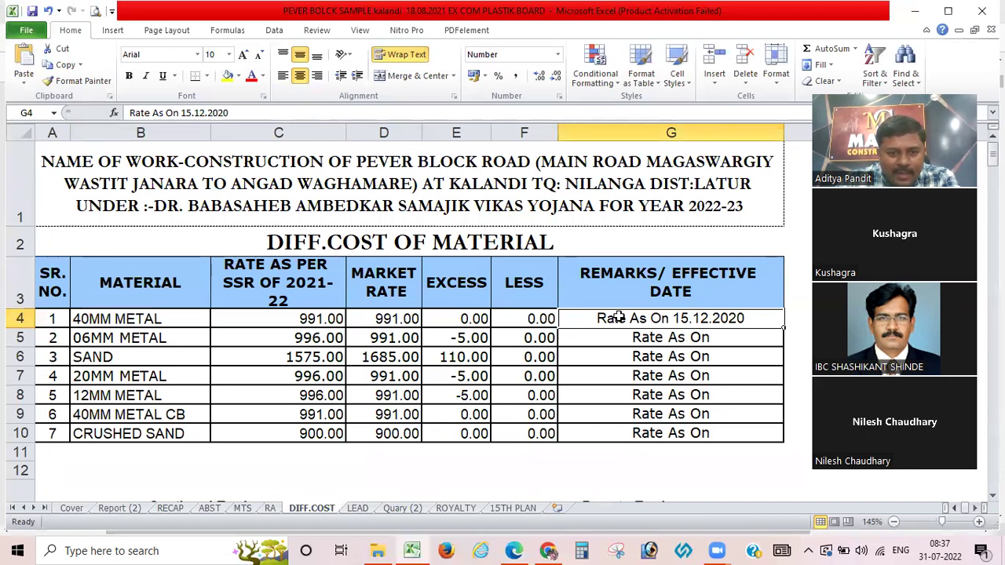
{"action": "double_click", "coordinate": [673, 318]}
{"action": "left_click_drag", "start_coordinate": [677, 318], "coordinate": [695, 320]}
{"action": "key", "text": "BackSpace"}
{"action": "type", "text": "8.8.2"}
{"action": "left_click", "coordinate": [597, 357]}
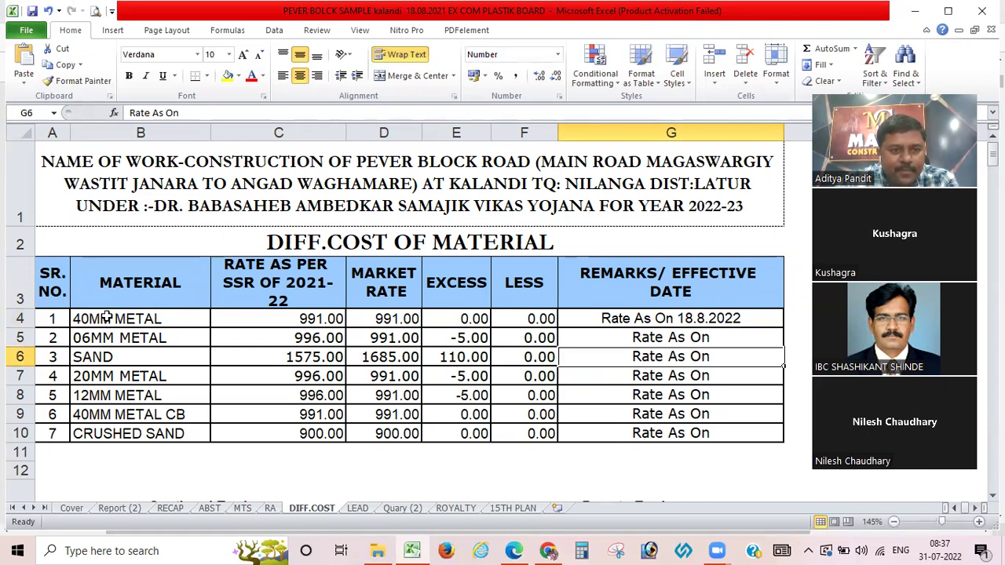
Step: Review SSR vs market rates for 40MM METAL (991), 06MM METAL, SAND (1575/1685) and 20MM METAL
{"action": "left_click", "coordinate": [107, 318]}
{"action": "left_click", "coordinate": [274, 321]}
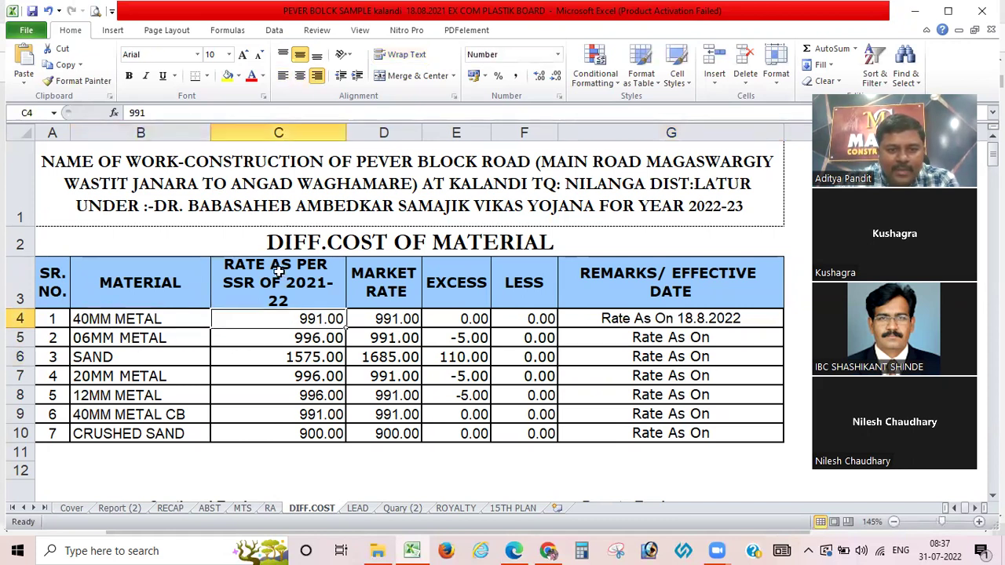
{"action": "left_click", "coordinate": [384, 319]}
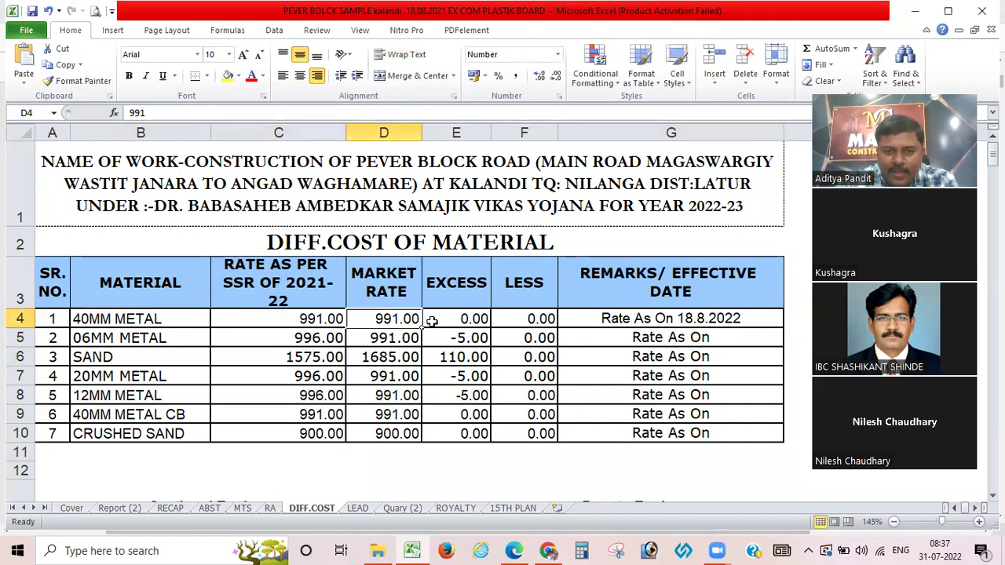
{"action": "left_click", "coordinate": [271, 338]}
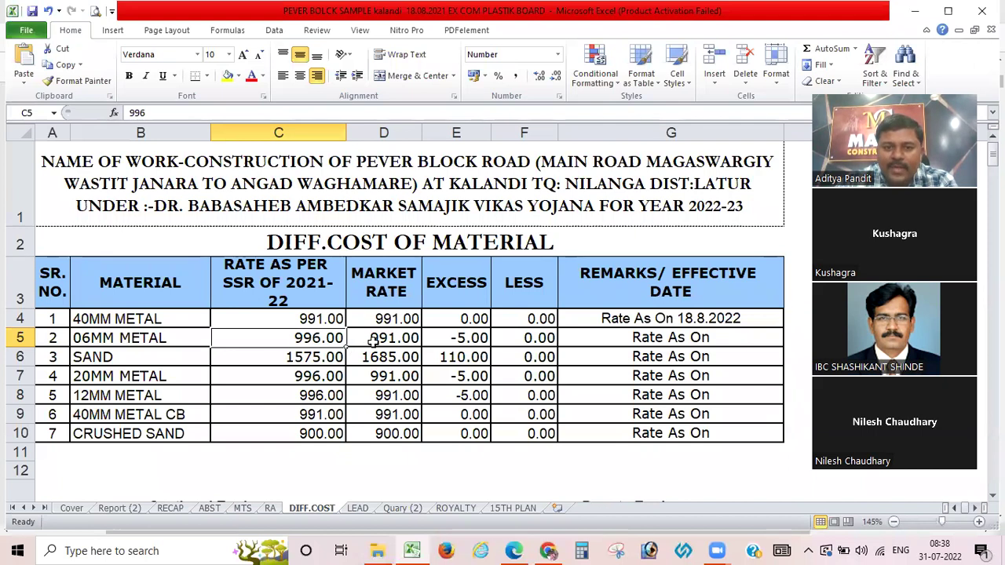
{"action": "left_click", "coordinate": [370, 342]}
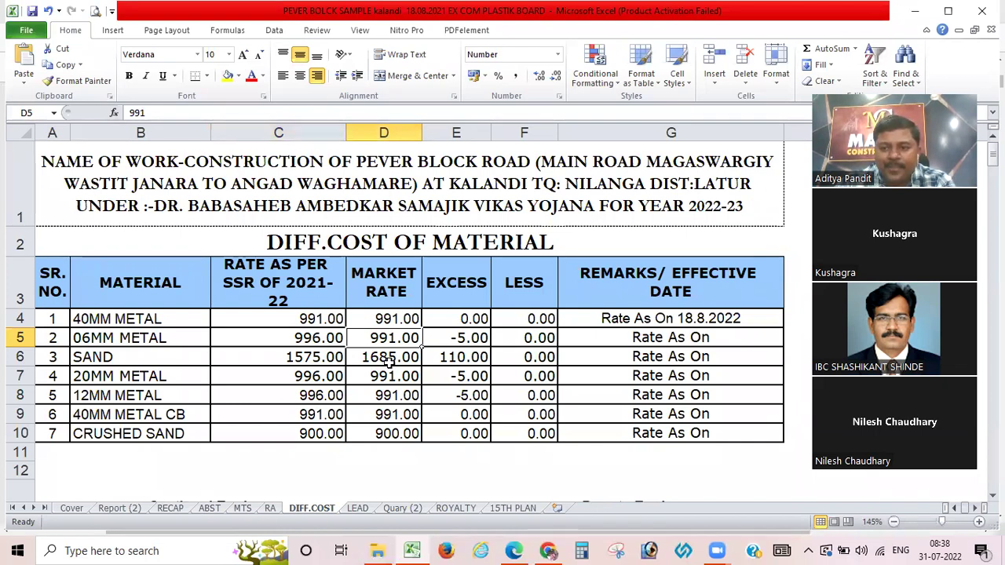
{"action": "left_click", "coordinate": [282, 360]}
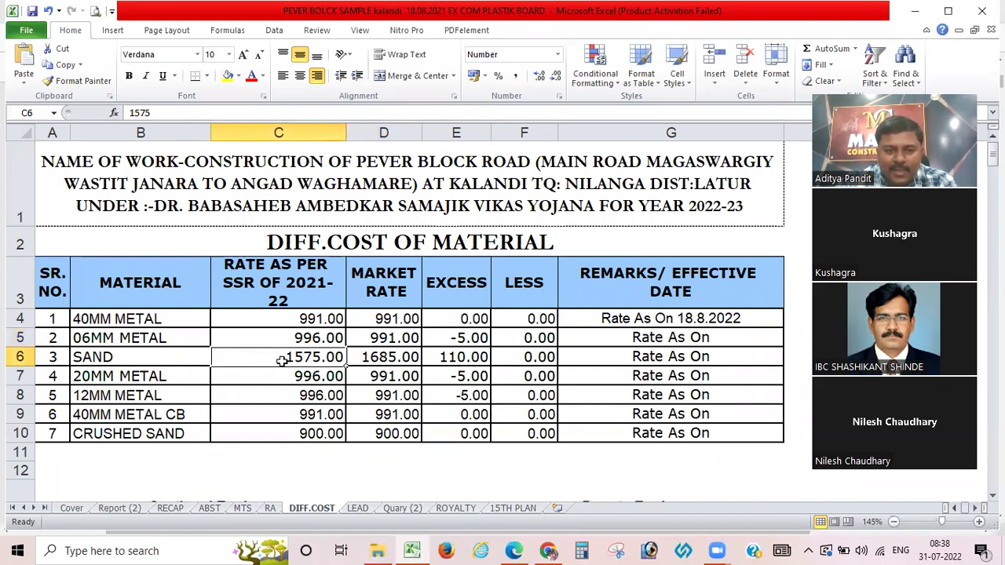
{"action": "left_click", "coordinate": [402, 358]}
{"action": "left_click", "coordinate": [455, 361]}
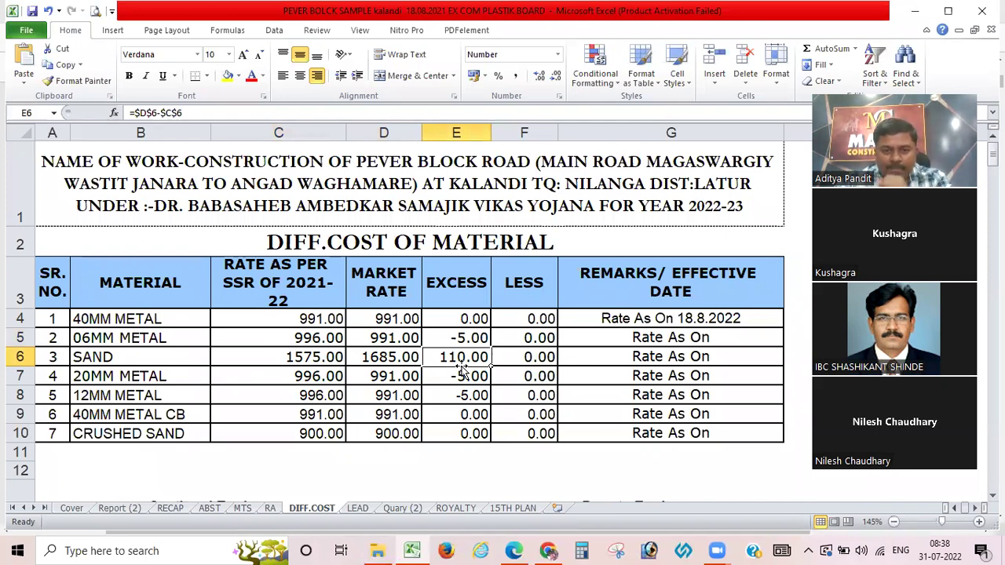
{"action": "left_click", "coordinate": [306, 377]}
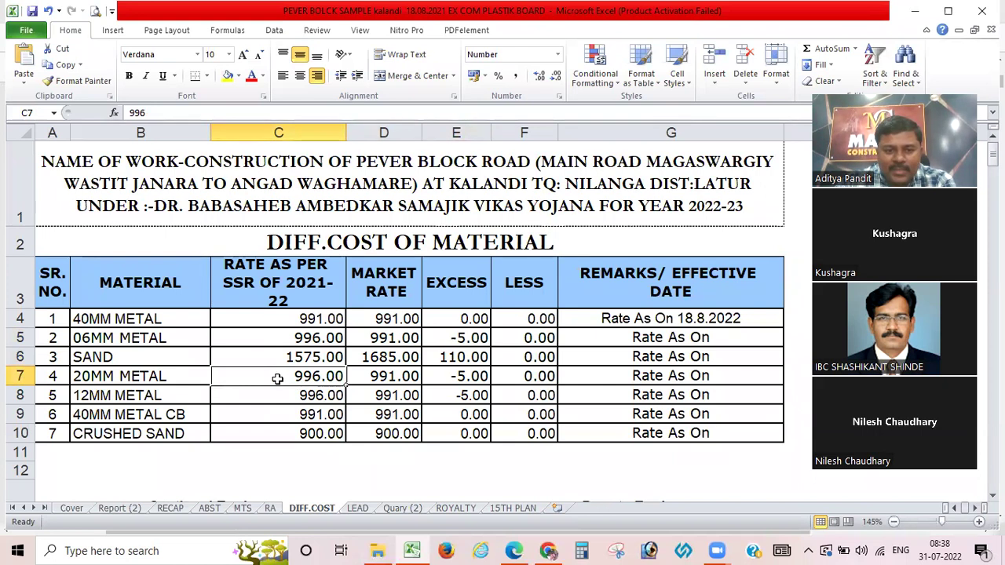
{"action": "left_click", "coordinate": [396, 381]}
{"action": "left_click", "coordinate": [440, 378]}
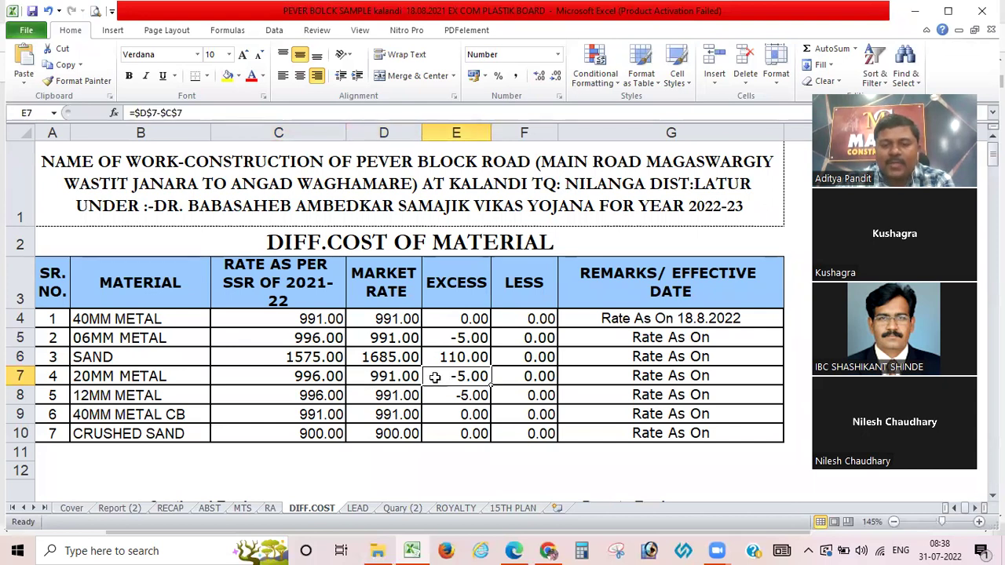
{"action": "left_click", "coordinate": [276, 508]}
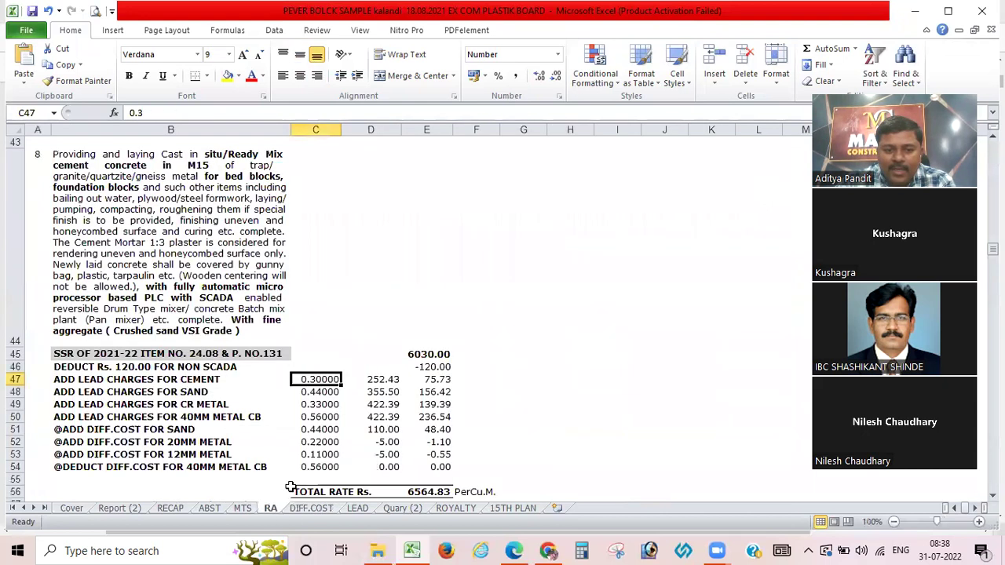
Step: Select difference-cost rows 51–54, clear them, then undo to restore them
{"action": "left_click", "coordinate": [374, 432]}
{"action": "left_click", "coordinate": [110, 441]}
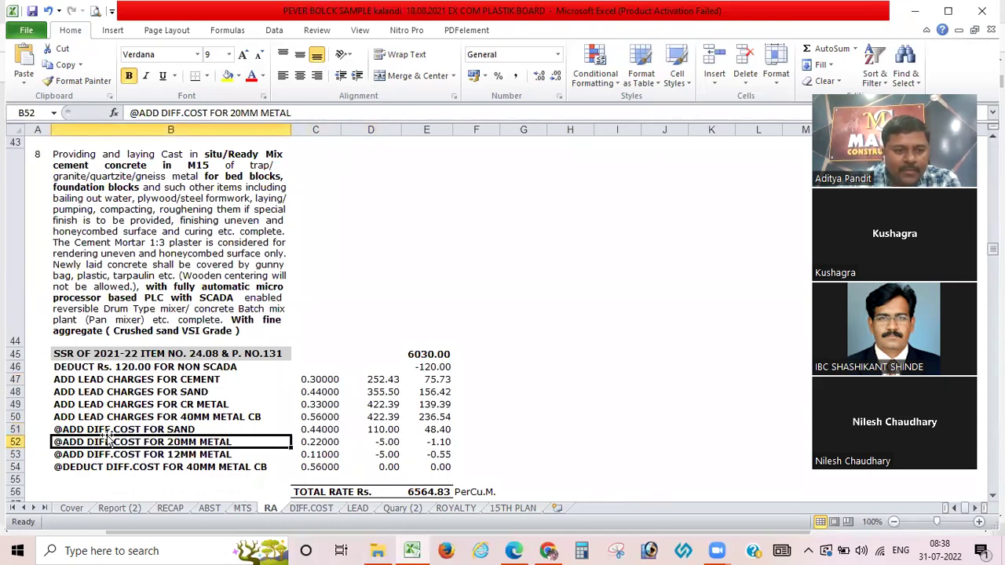
{"action": "left_click", "coordinate": [107, 430]}
{"action": "left_click_drag", "start_coordinate": [12, 429], "coordinate": [15, 463]}
{"action": "key", "text": "Delete"}
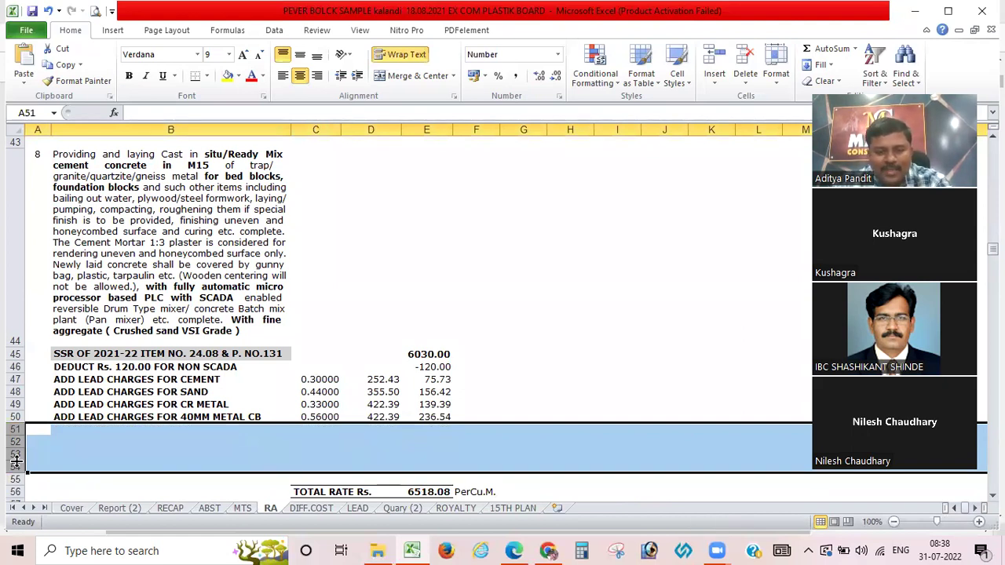
{"action": "key", "text": "ctrl+z"}
Step: Check the sand and 20MM METAL difference-cost entries, the 0.44 quantity, rates and amount formulas
{"action": "left_click", "coordinate": [245, 429]}
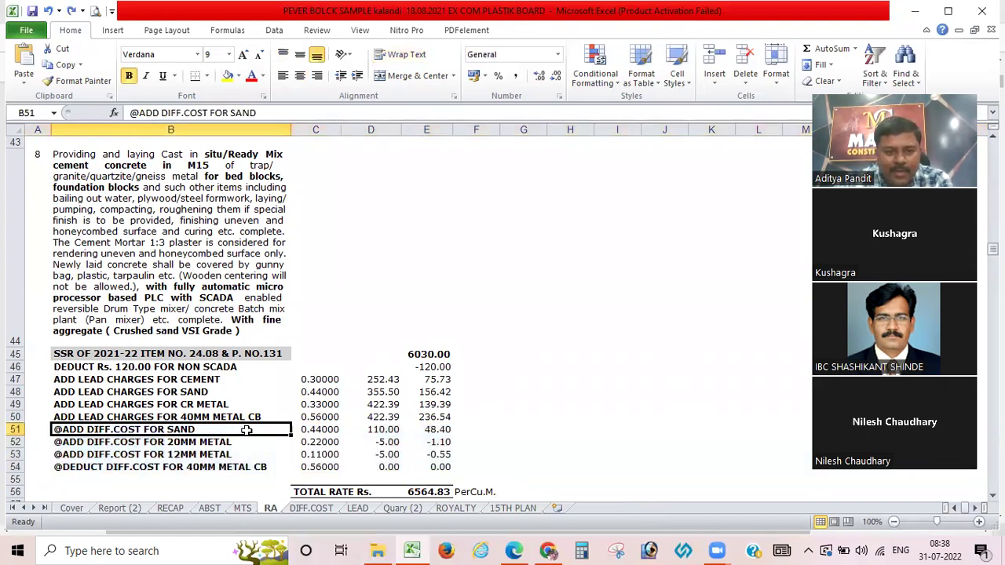
{"action": "left_click", "coordinate": [316, 431]}
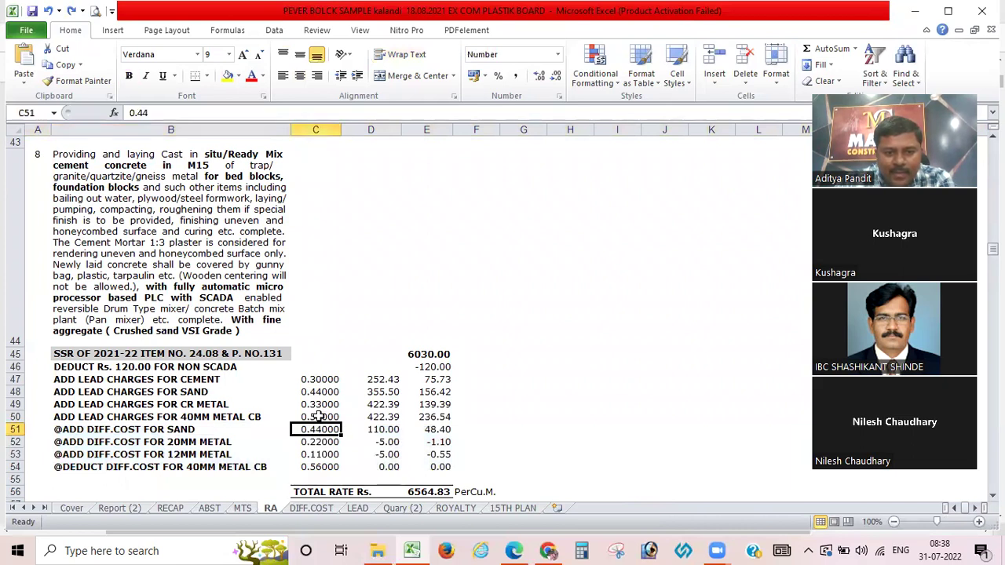
{"action": "key", "text": "Right"}
{"action": "key", "text": "Right"}
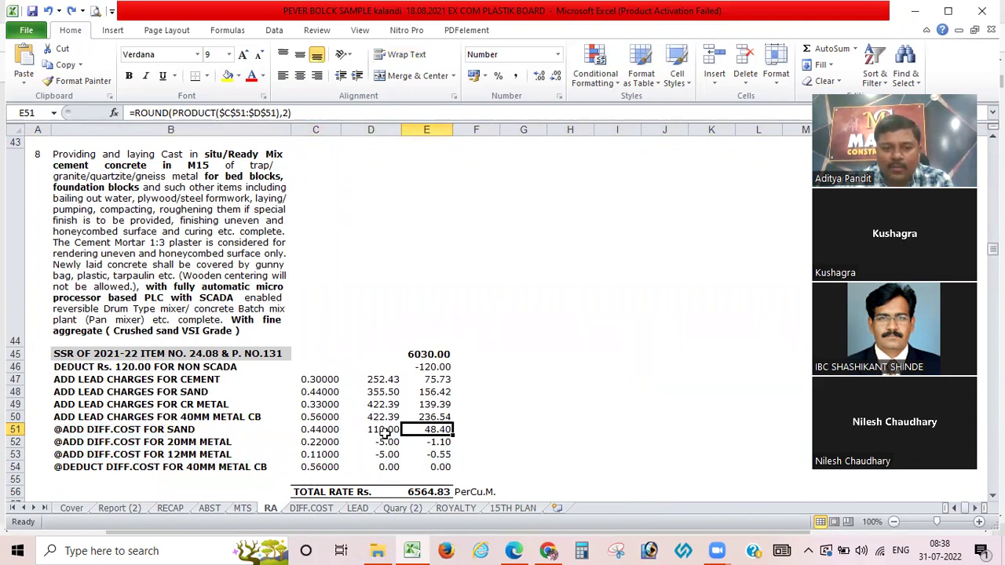
{"action": "left_click", "coordinate": [214, 440]}
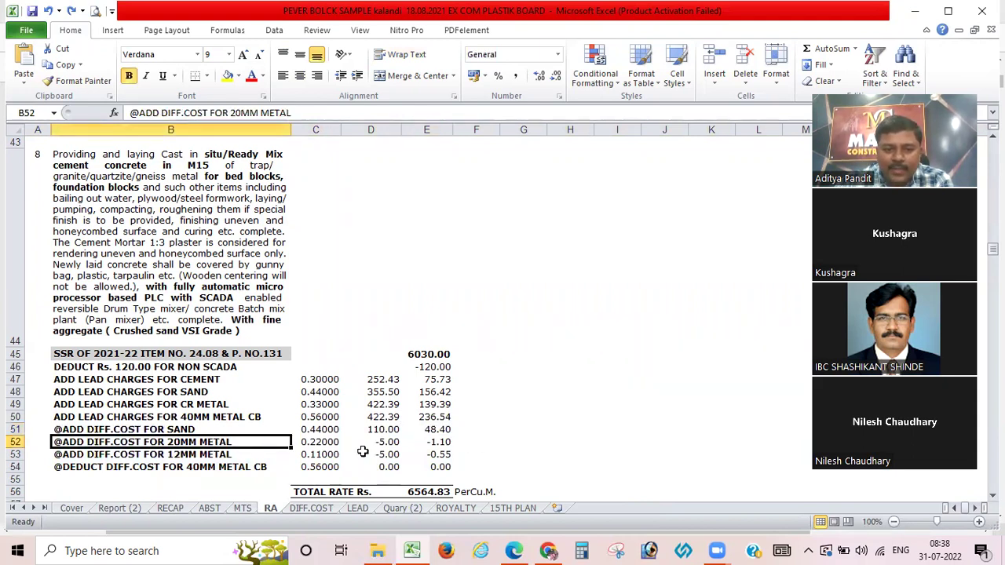
{"action": "left_click", "coordinate": [442, 445]}
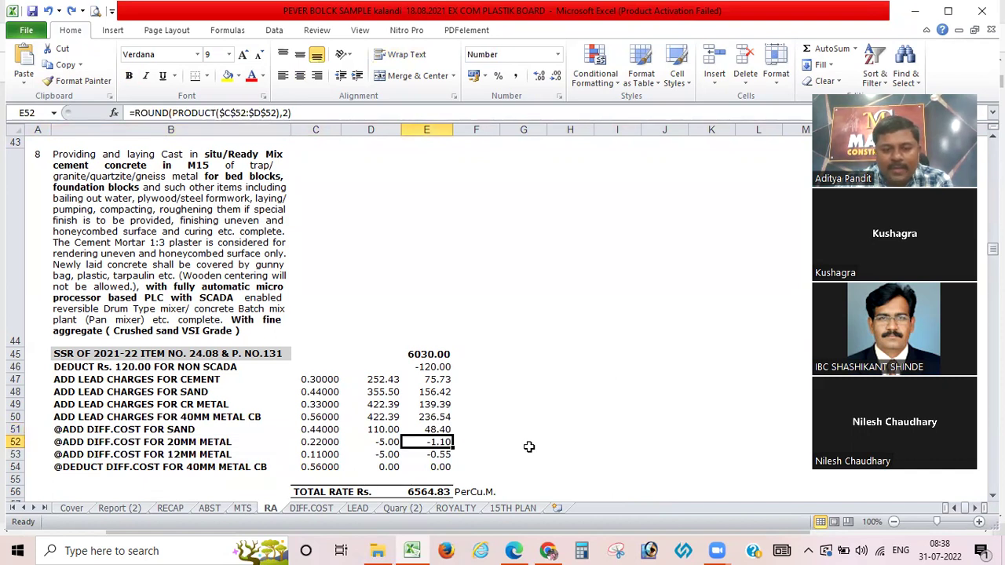
{"action": "left_click", "coordinate": [381, 442]}
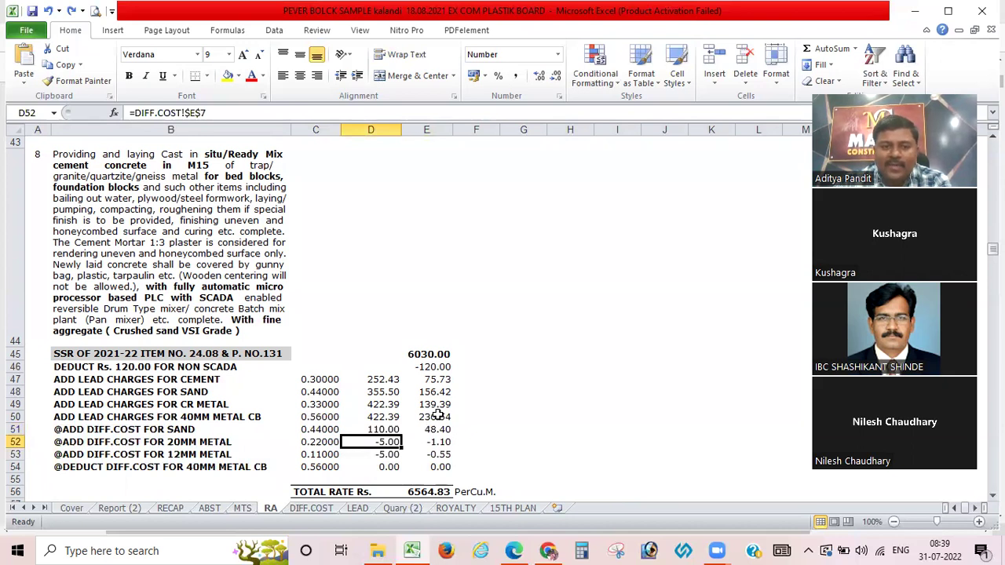
{"action": "left_click", "coordinate": [379, 548]}
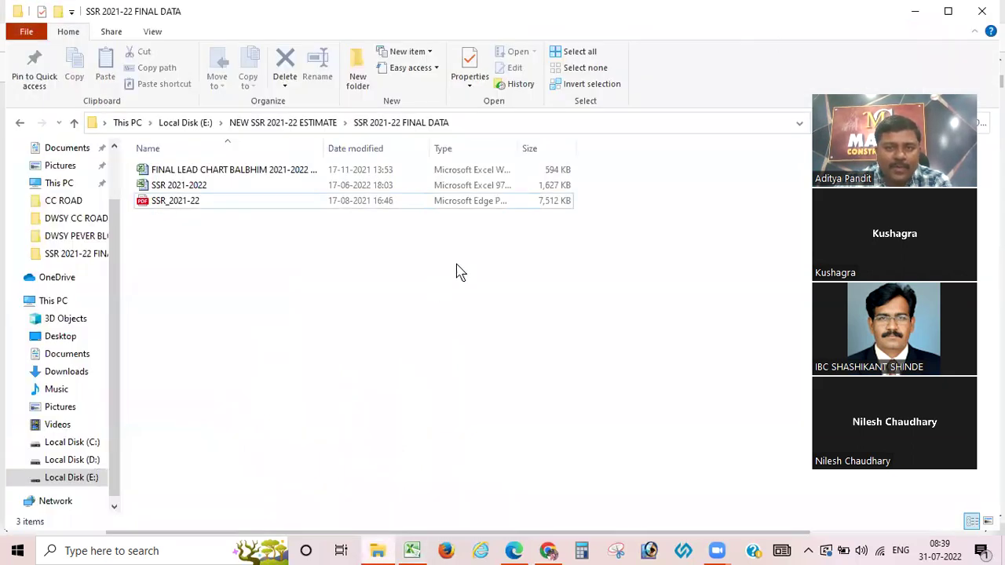
Step: Minimize the open windows and open Local Disk (D:) from This PC
{"action": "left_click", "coordinate": [915, 11]}
{"action": "left_click", "coordinate": [911, 11]}
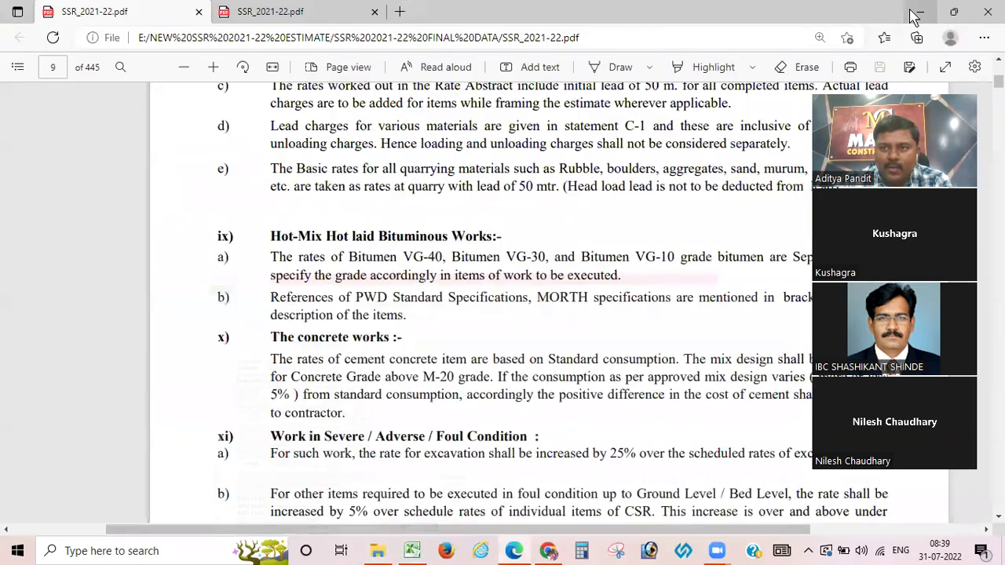
{"action": "left_click", "coordinate": [915, 11]}
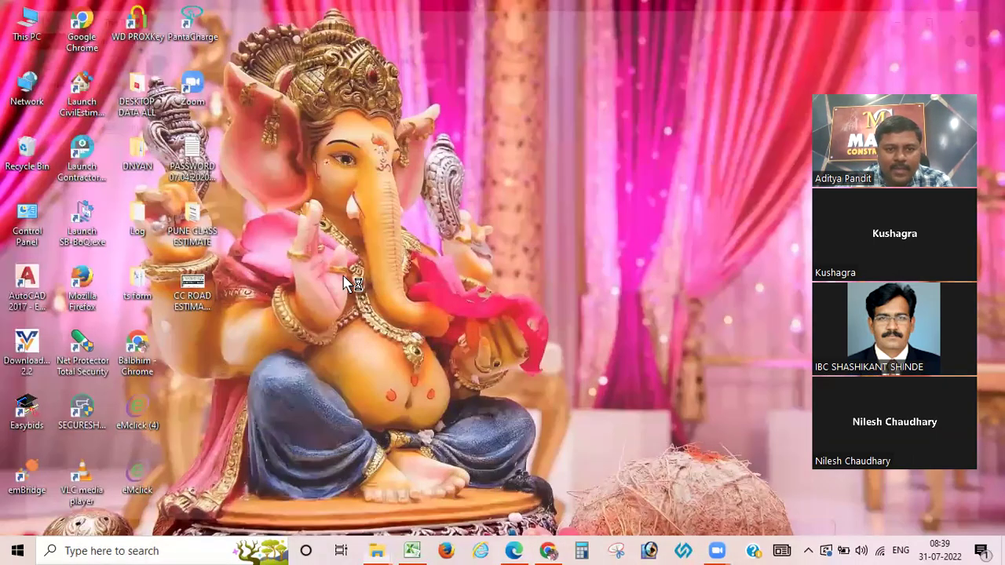
{"action": "double_click", "coordinate": [554, 293]}
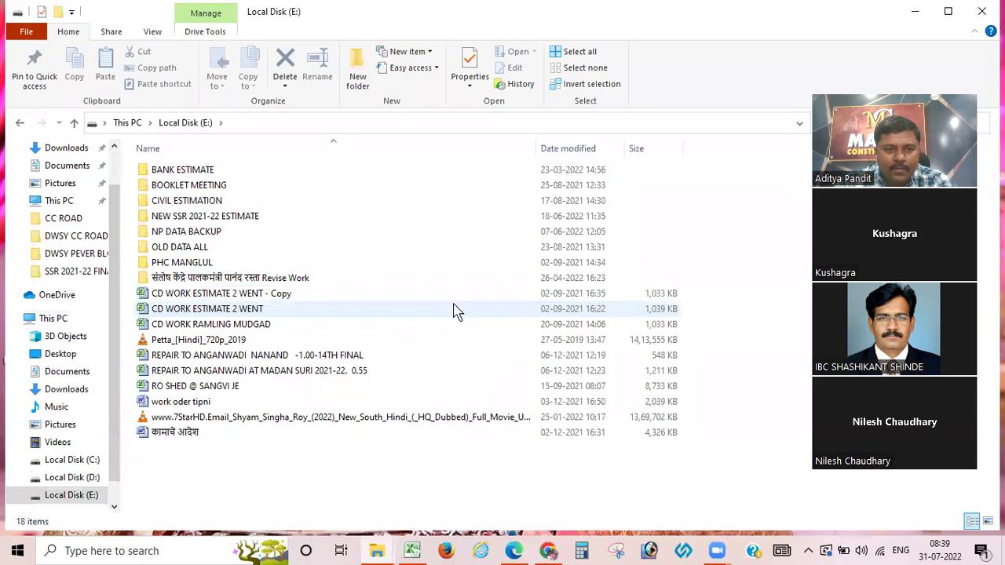
{"action": "left_click", "coordinate": [129, 123]}
{"action": "double_click", "coordinate": [395, 288]}
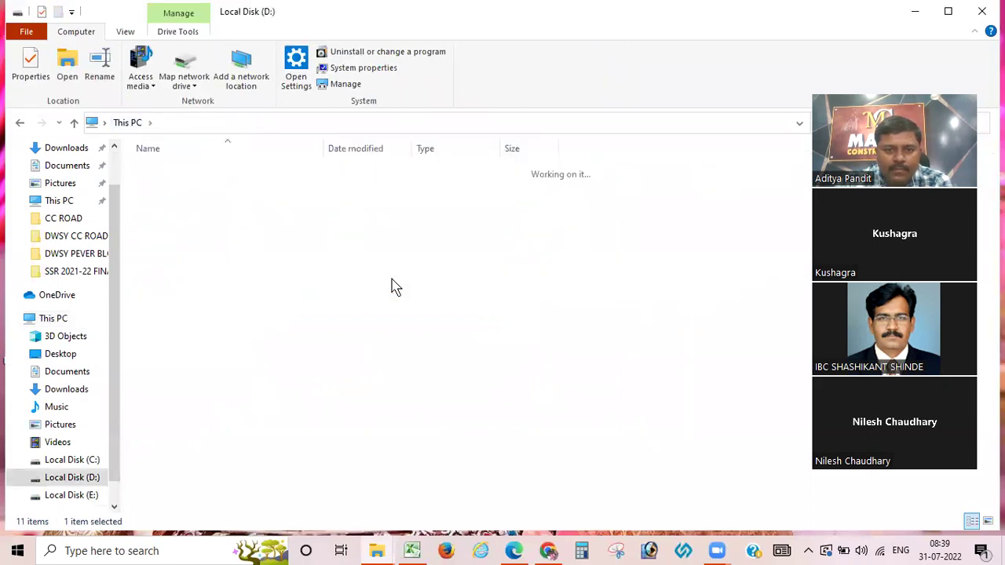
{"action": "scroll", "coordinate": [319, 348], "scroll_direction": "down", "scroll_amount": 6}
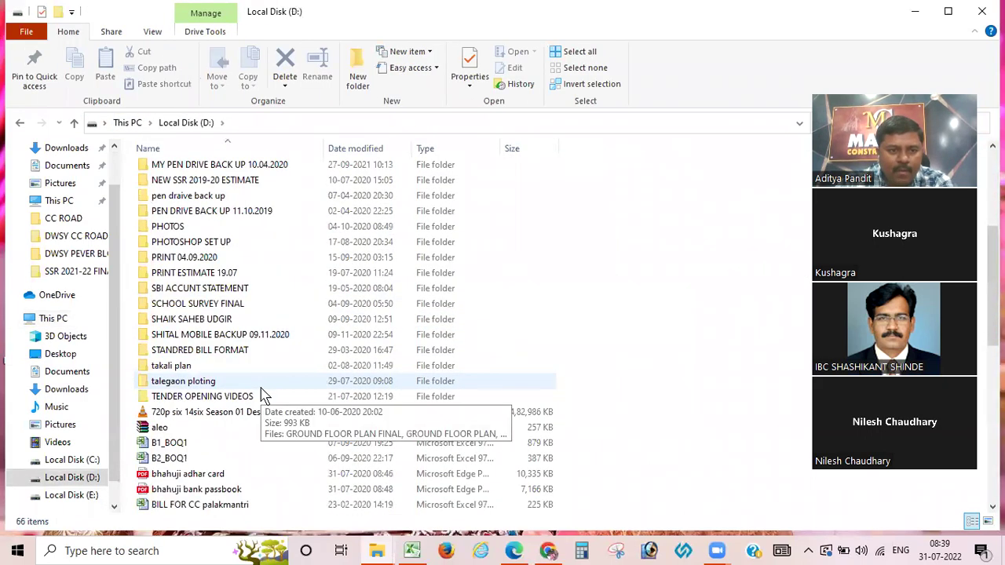
Step: Navigate to MY PEN DRIVE BACK UP 10.04.2020 > final data > D.S.R > MARKET RATE
{"action": "double_click", "coordinate": [253, 212]}
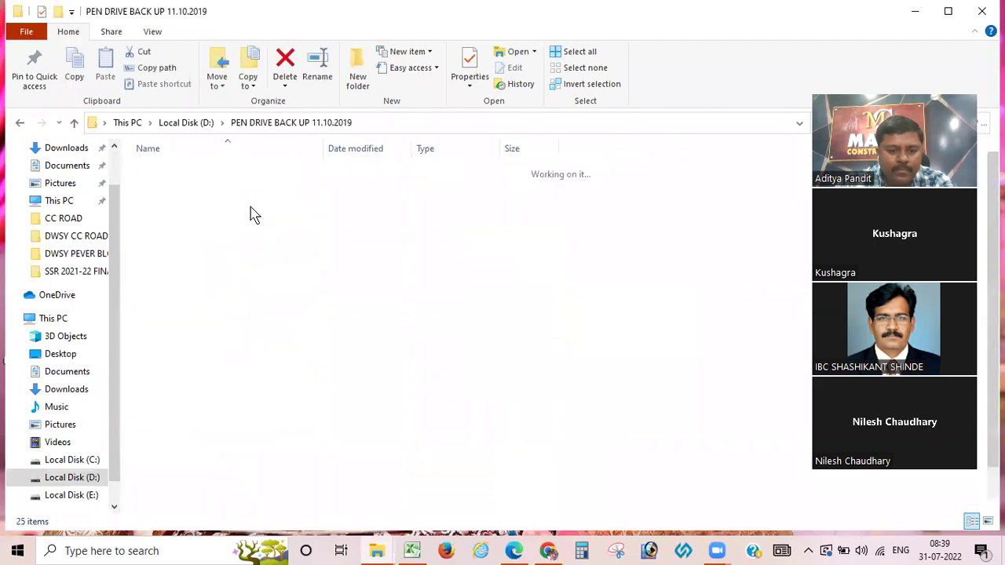
{"action": "left_click", "coordinate": [194, 126]}
{"action": "double_click", "coordinate": [260, 384]}
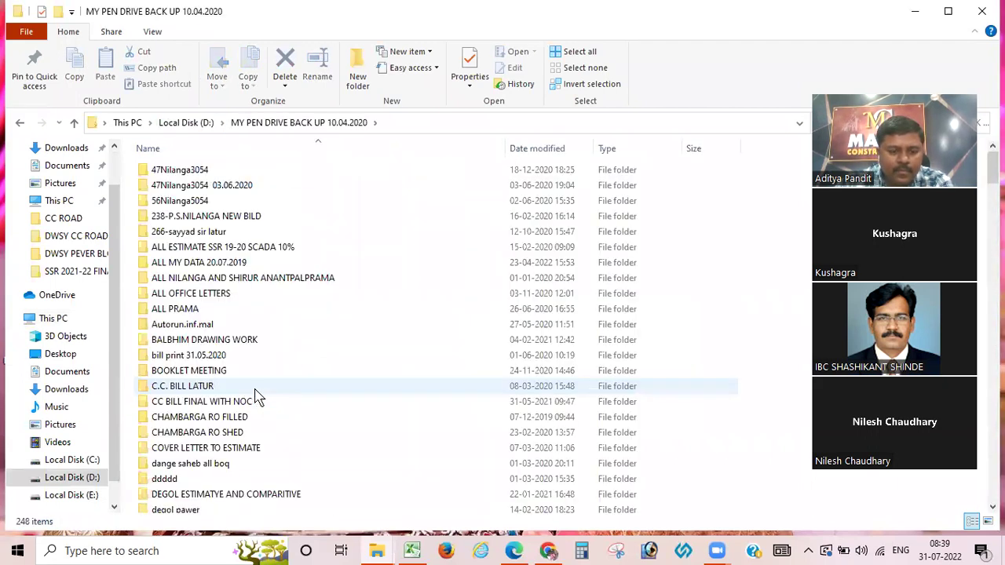
{"action": "key", "text": "v"}
{"action": "double_click", "coordinate": [217, 183]}
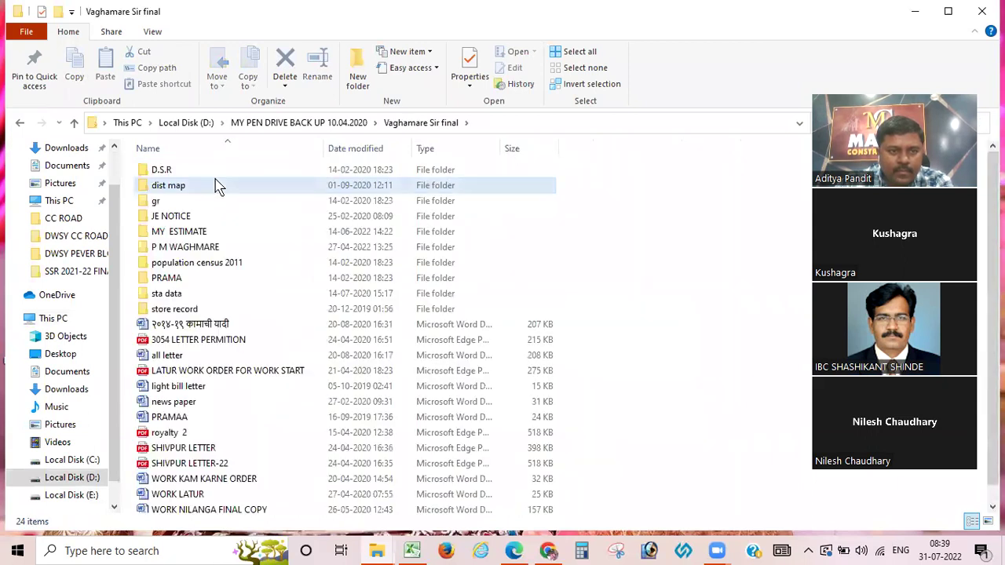
{"action": "double_click", "coordinate": [215, 171]}
{"action": "double_click", "coordinate": [216, 203]}
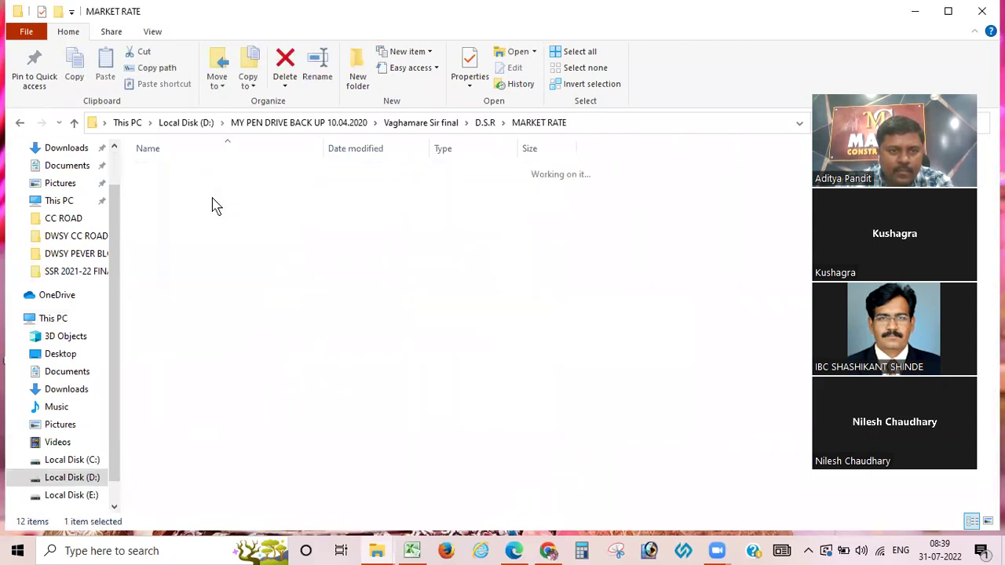
Step: Open the MATERIAL DIFF 01-07-2019 and 30=06=2018 rate PDFs
{"action": "left_click", "coordinate": [217, 202]}
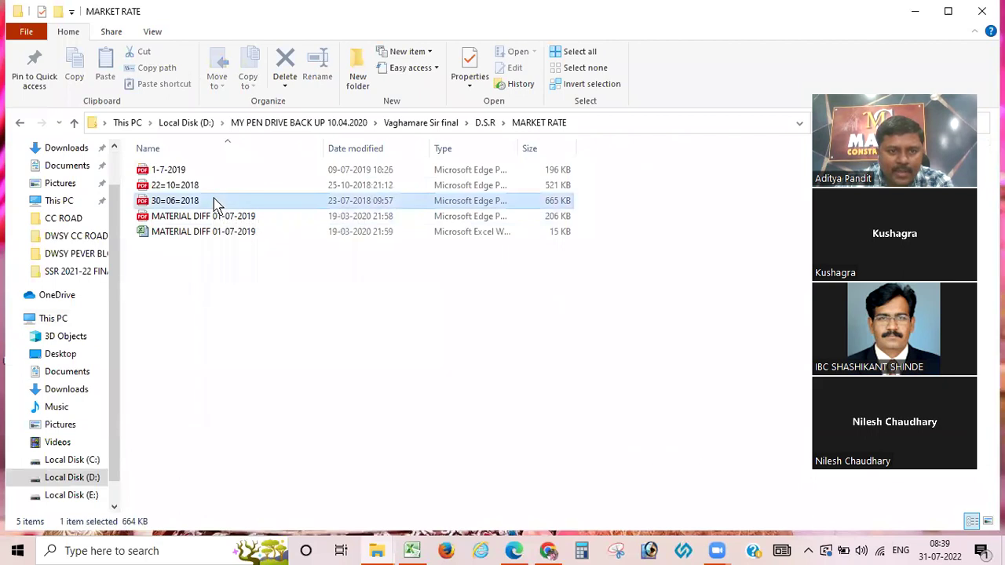
{"action": "double_click", "coordinate": [238, 219]}
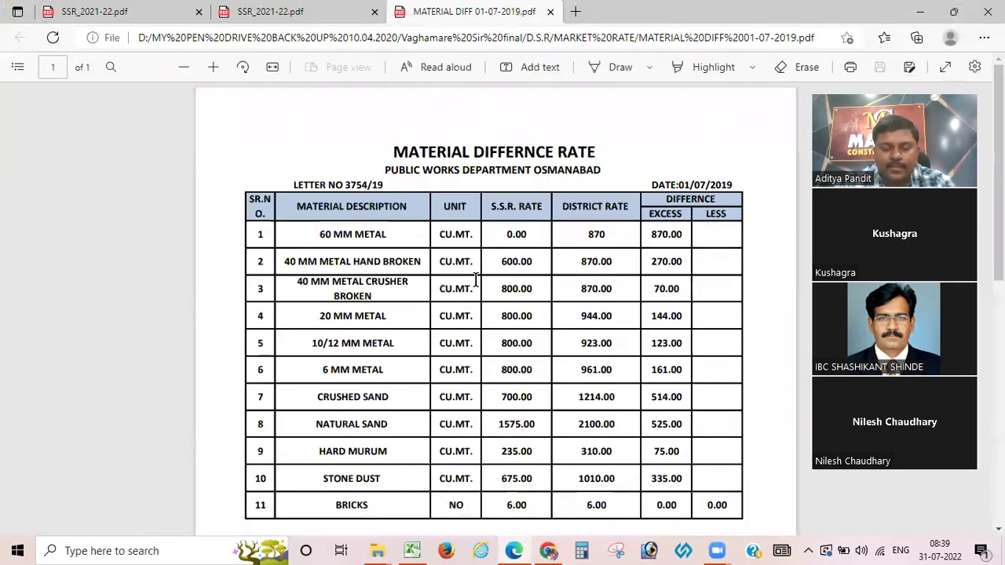
{"action": "left_click", "coordinate": [923, 12]}
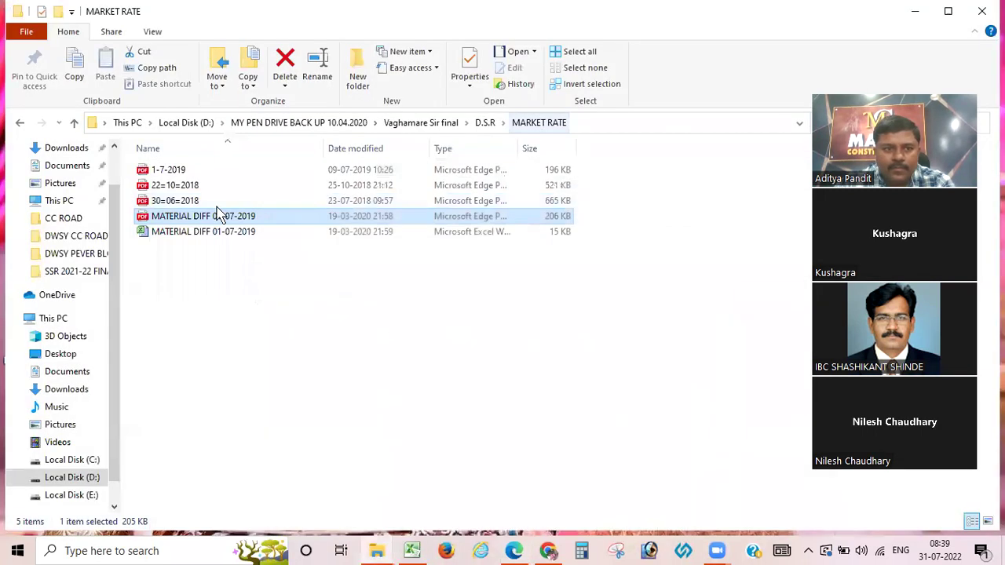
{"action": "double_click", "coordinate": [193, 202]}
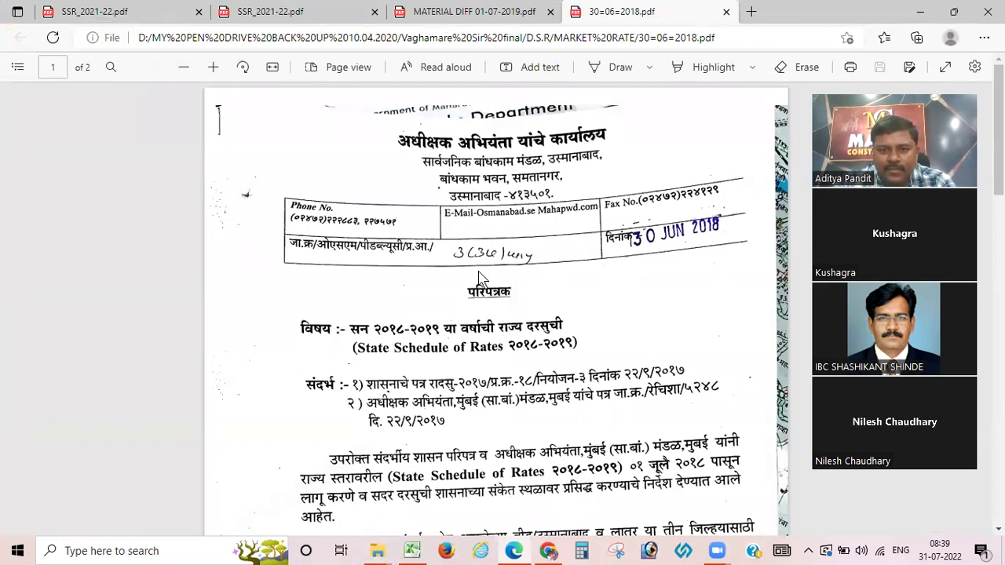
Step: Read through the 30=06=2018 district-wise material rate tables, then close the PDF and minimize Edge
{"action": "scroll", "coordinate": [532, 256], "scroll_direction": "down", "scroll_amount": 2}
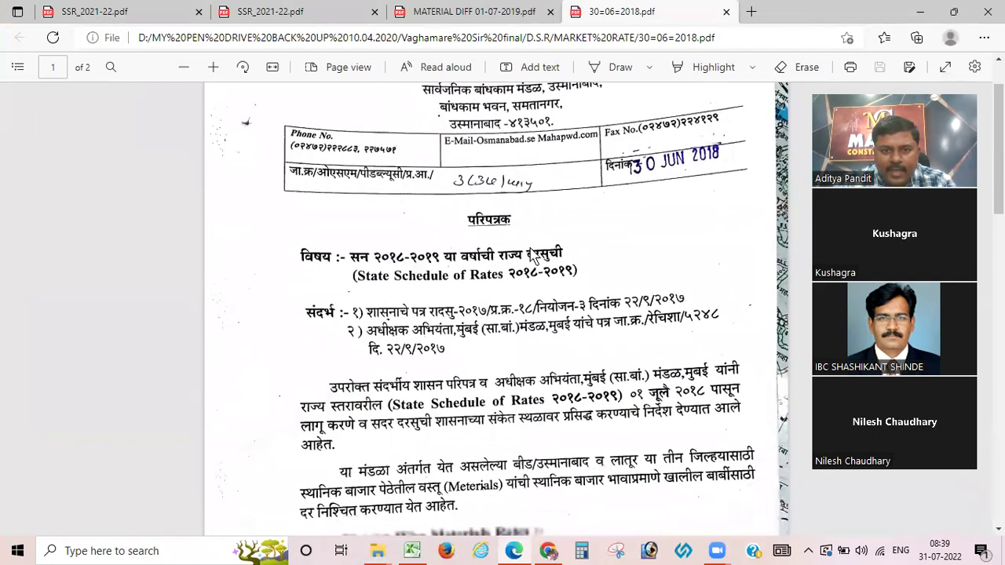
{"action": "scroll", "coordinate": [481, 289], "scroll_direction": "up", "scroll_amount": 2}
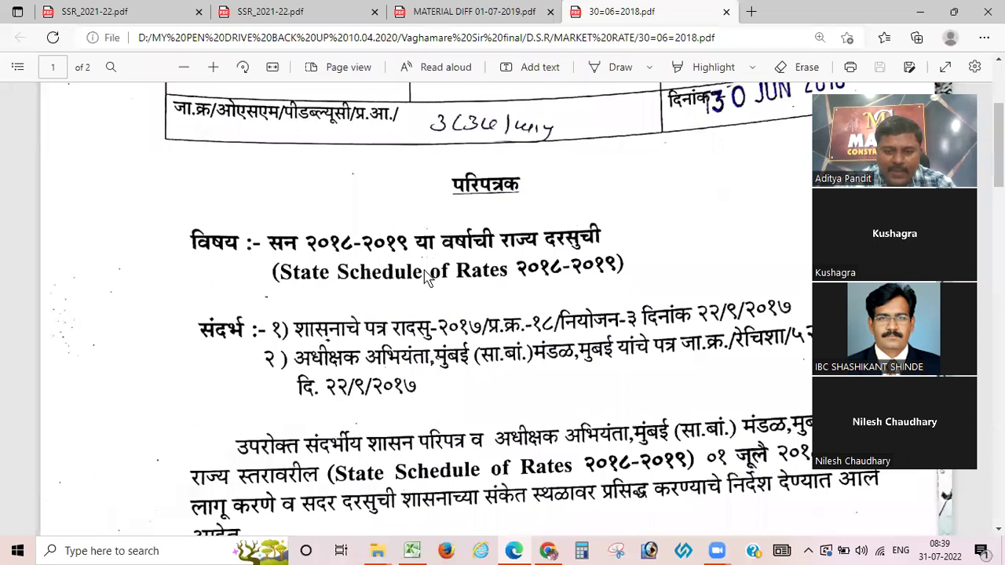
{"action": "scroll", "coordinate": [369, 250], "scroll_direction": "down", "scroll_amount": 2}
{"action": "scroll", "coordinate": [488, 295], "scroll_direction": "down", "scroll_amount": 3}
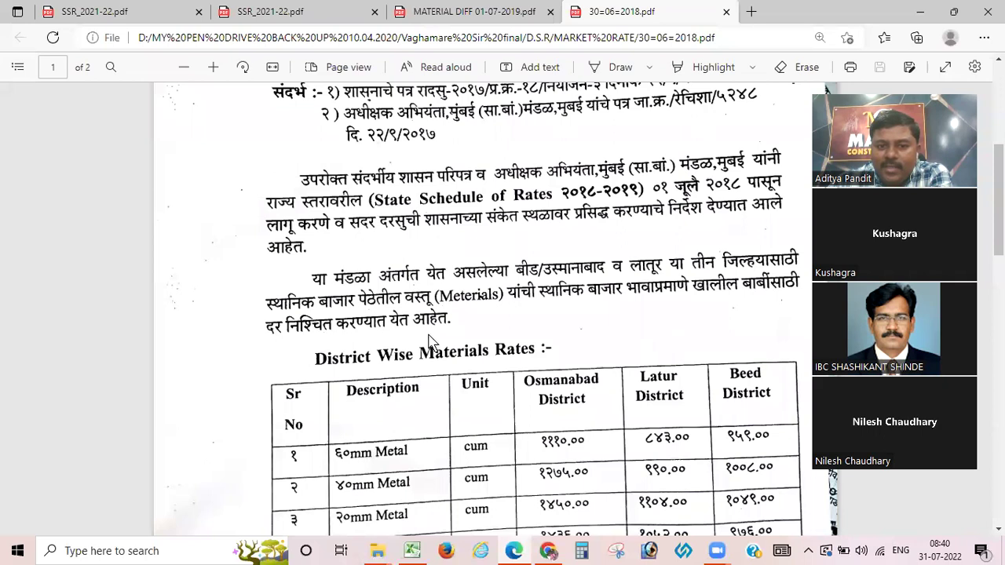
{"action": "scroll", "coordinate": [512, 267], "scroll_direction": "down", "scroll_amount": 3}
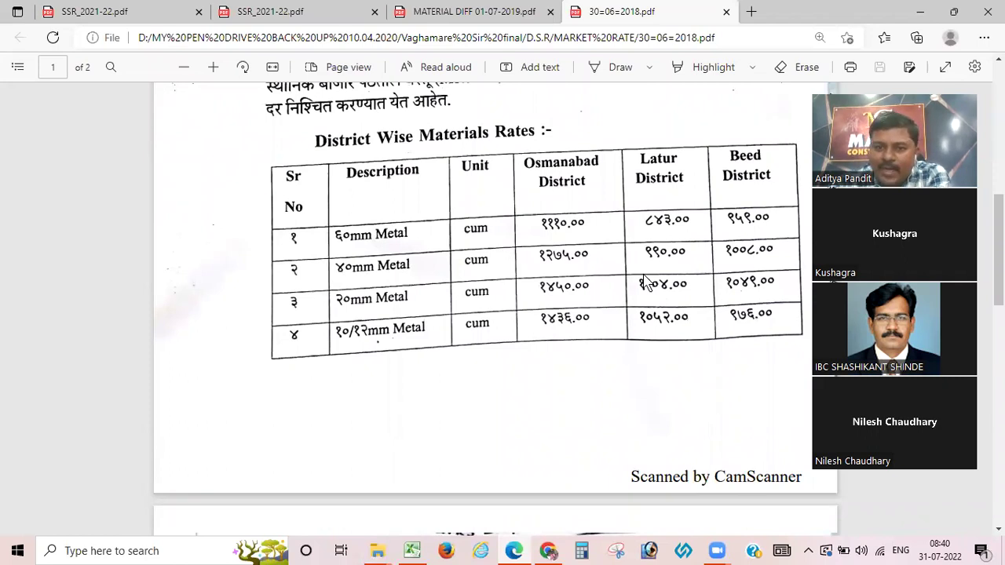
{"action": "scroll", "coordinate": [644, 283], "scroll_direction": "down", "scroll_amount": 8}
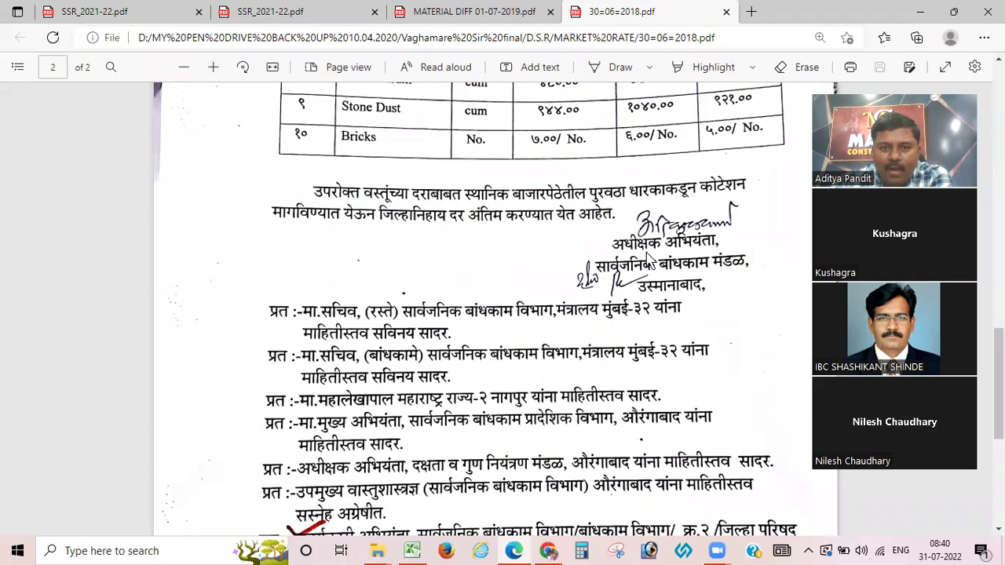
{"action": "scroll", "coordinate": [649, 261], "scroll_direction": "down", "scroll_amount": 3}
{"action": "scroll", "coordinate": [649, 259], "scroll_direction": "down", "scroll_amount": 2}
{"action": "scroll", "coordinate": [640, 235], "scroll_direction": "up", "scroll_amount": 5}
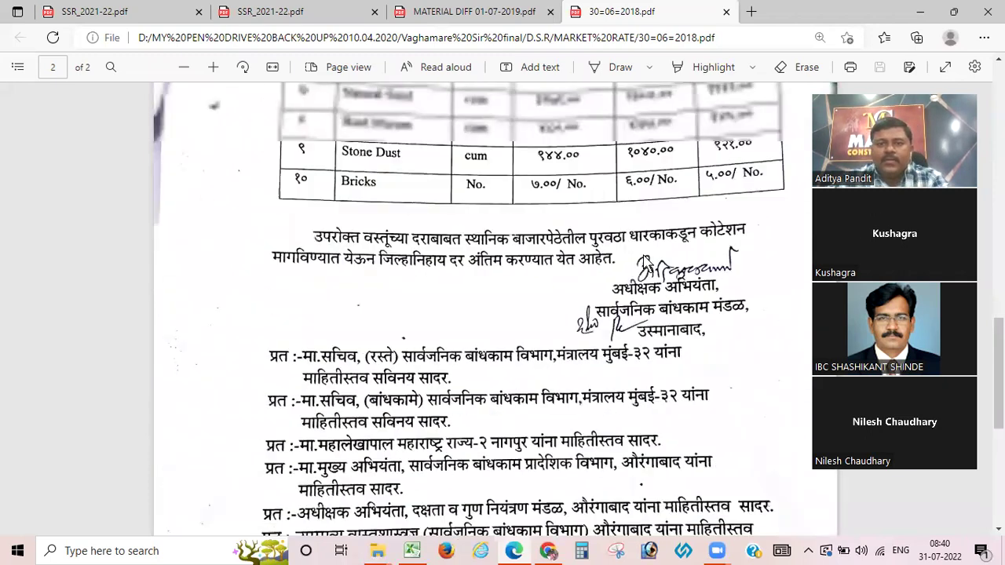
{"action": "scroll", "coordinate": [633, 211], "scroll_direction": "up", "scroll_amount": 4}
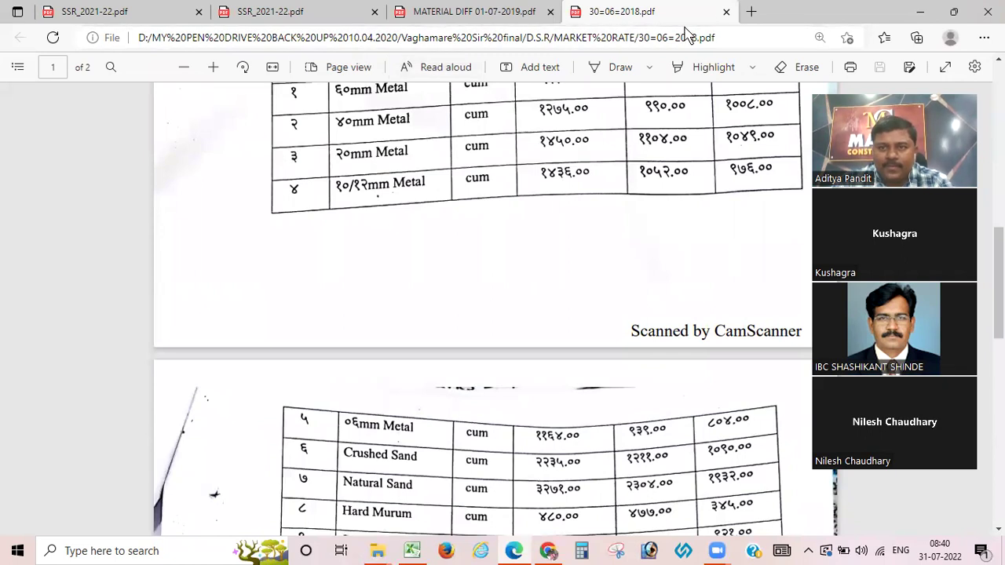
{"action": "left_click", "coordinate": [727, 12]}
{"action": "left_click", "coordinate": [921, 12]}
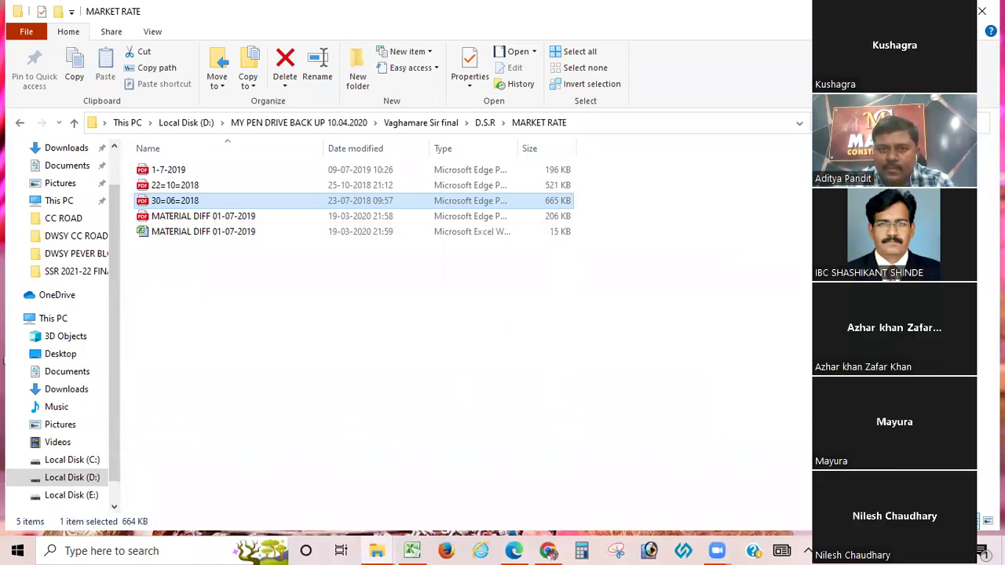
{"action": "key", "text": "super+d"}
{"action": "right_click", "coordinate": [441, 150]}
{"action": "left_click", "coordinate": [462, 188]}
{"action": "right_click", "coordinate": [365, 131]}
{"action": "left_click", "coordinate": [395, 178]}
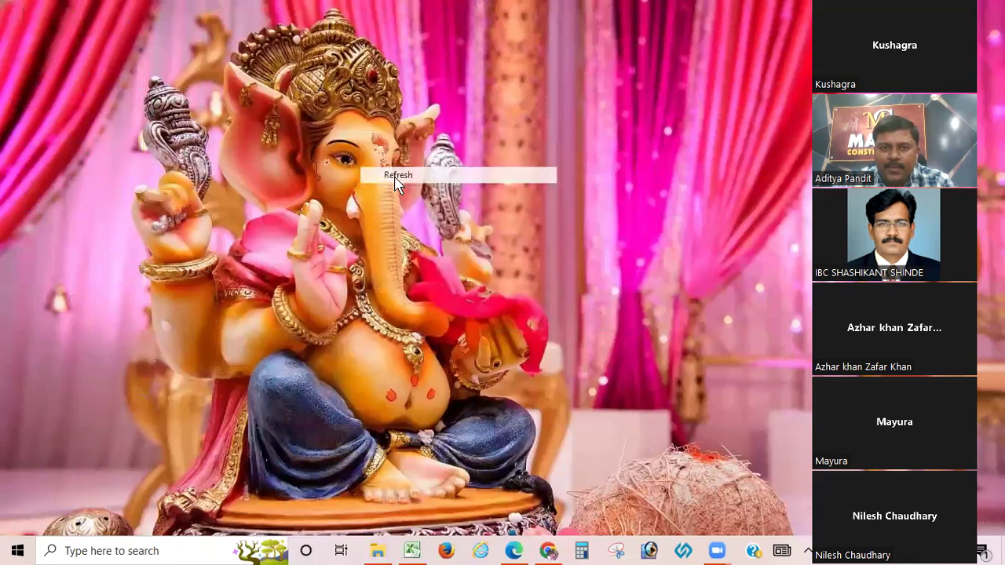
{"action": "right_click", "coordinate": [340, 124]}
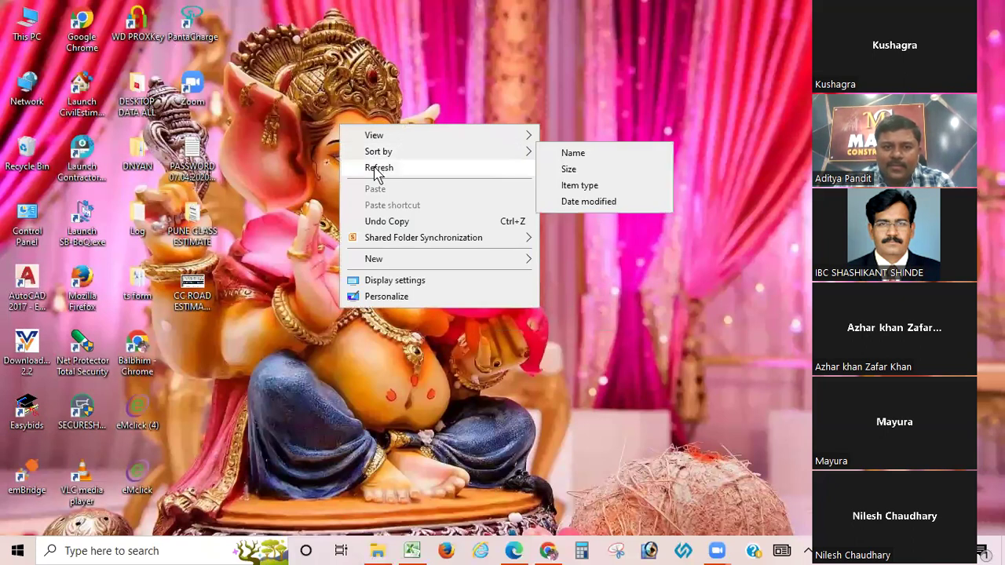
{"action": "left_click", "coordinate": [376, 168]}
{"action": "right_click", "coordinate": [340, 98]}
{"action": "left_click", "coordinate": [366, 142]}
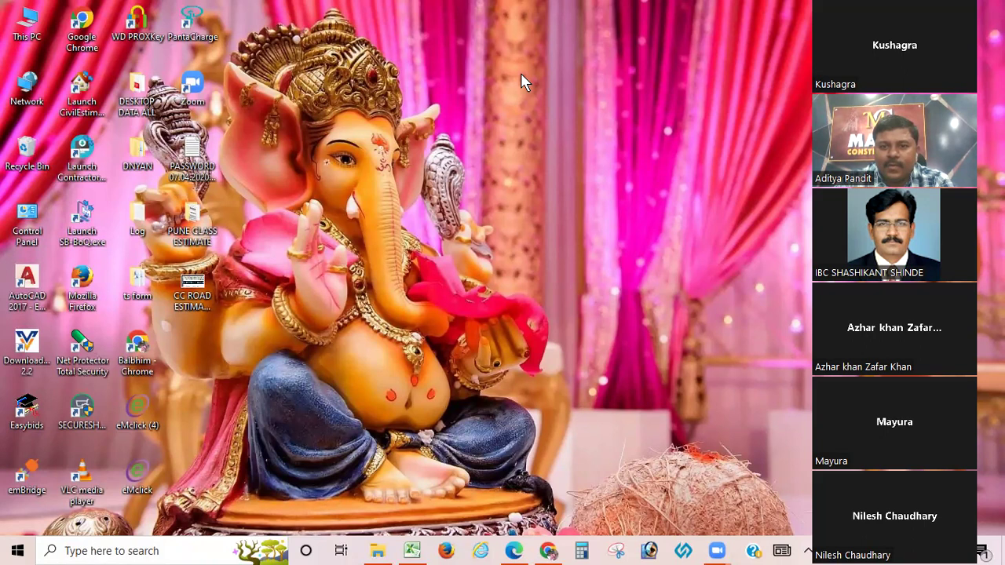
{"action": "right_click", "coordinate": [461, 112]}
{"action": "left_click", "coordinate": [491, 154]}
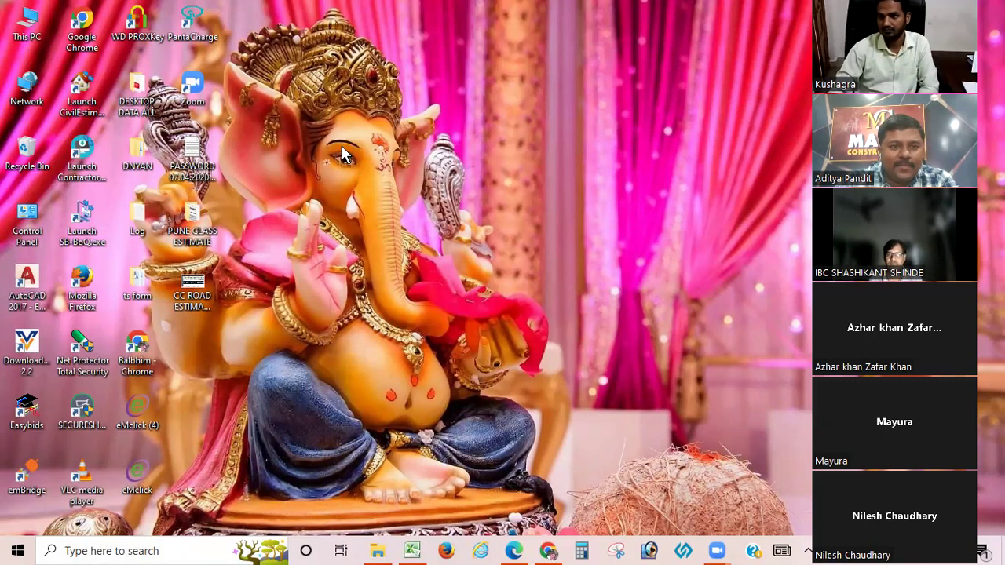
Step: Go to PUNE CLASS ESTIMATE > BOQ ALL and open the ANGANWADI BOQ SHEDOLWADI 8.50 workbook
{"action": "double_click", "coordinate": [196, 224]}
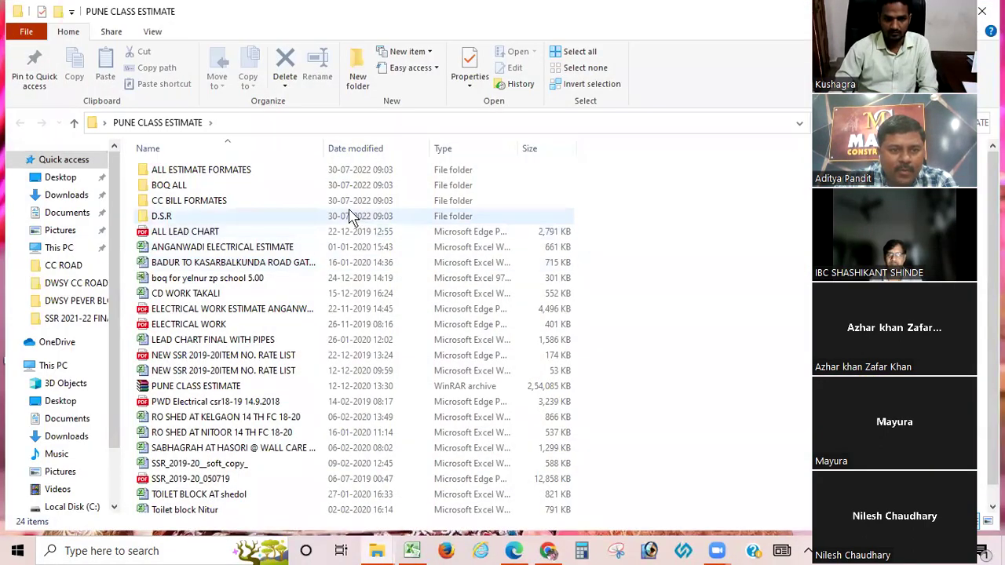
{"action": "double_click", "coordinate": [324, 188]}
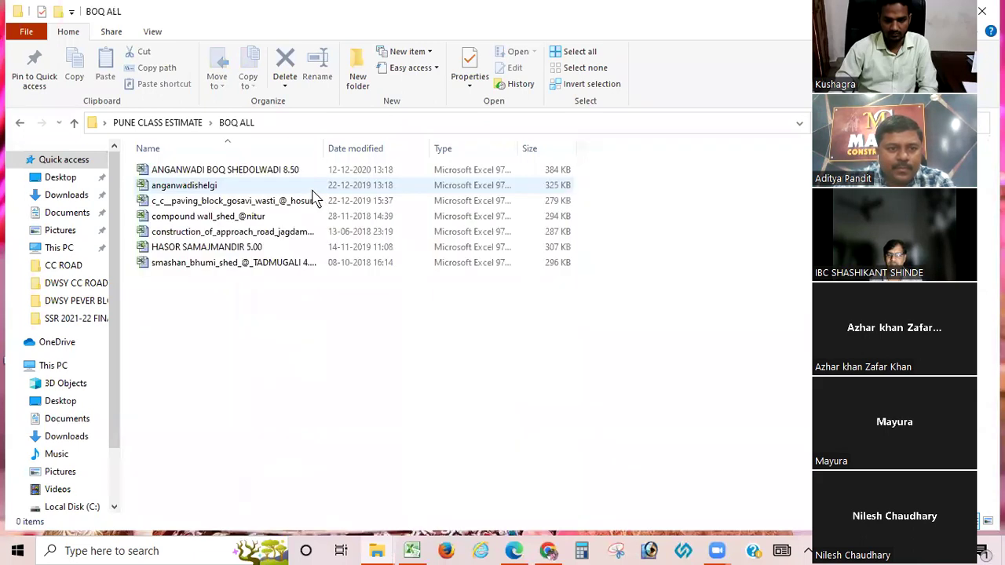
{"action": "left_click", "coordinate": [275, 176]}
{"action": "double_click", "coordinate": [275, 176]}
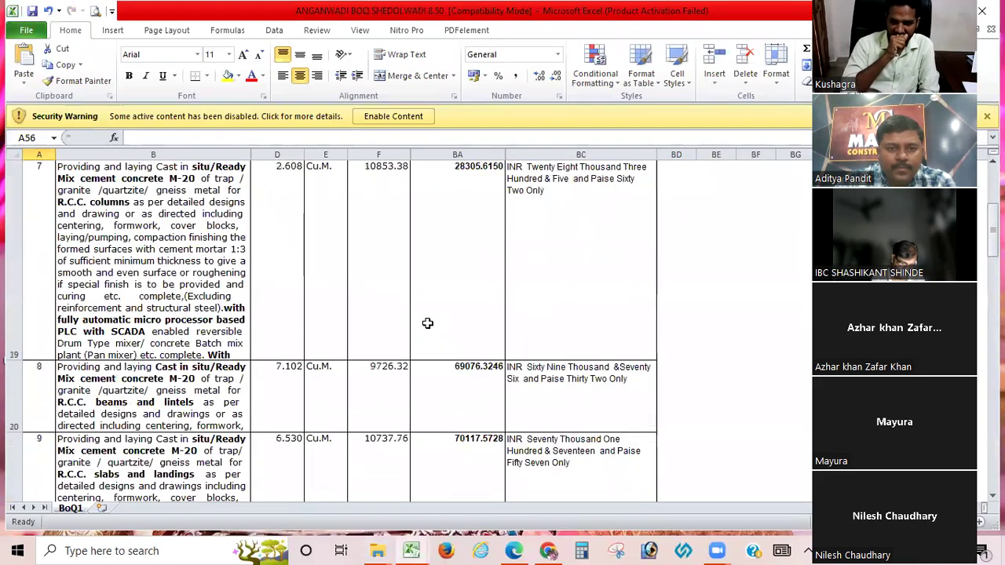
Step: Enable the Anganwadi BoQ's content, continue without updating links, and review the Name of Work rows
{"action": "left_click", "coordinate": [408, 117]}
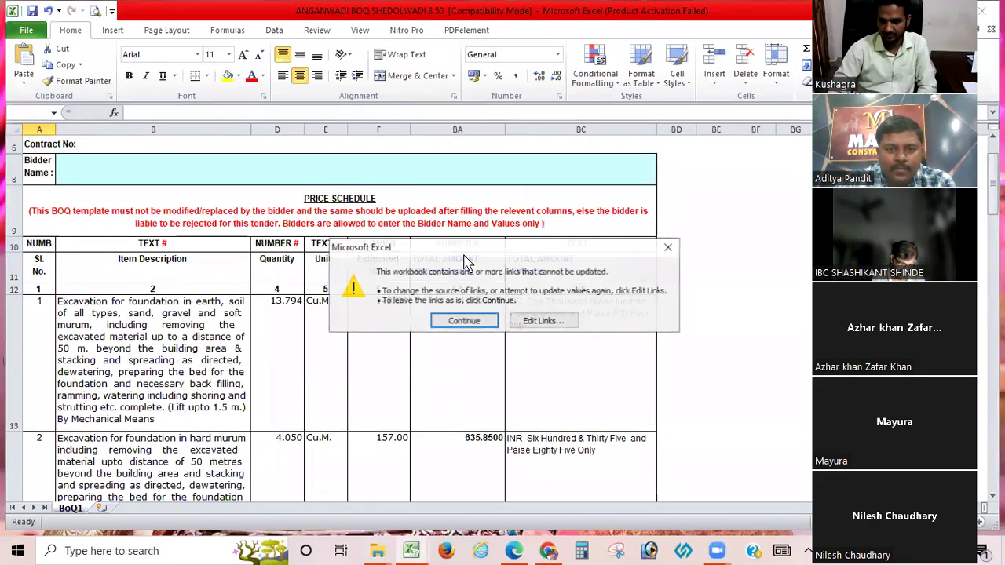
{"action": "left_click", "coordinate": [456, 323]}
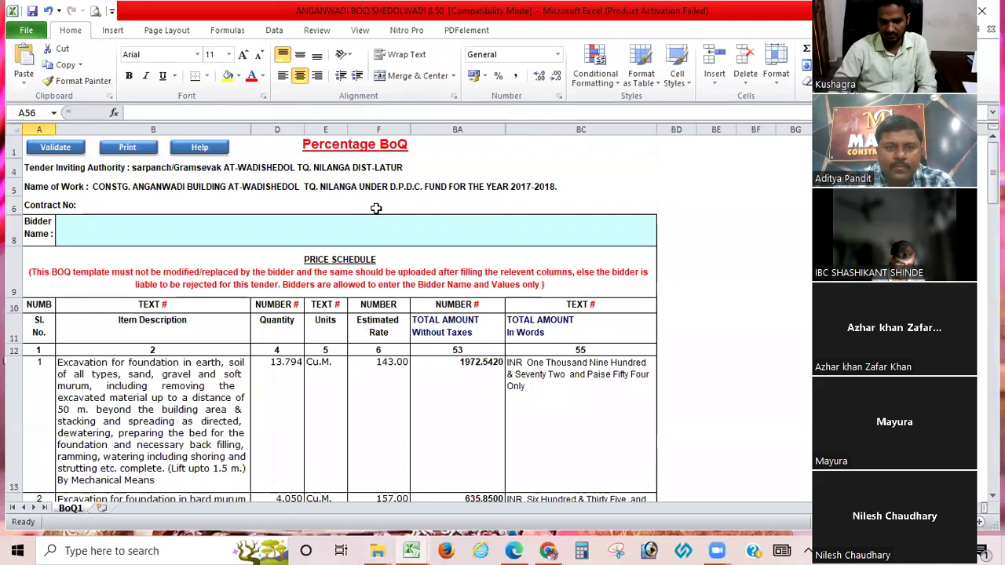
{"action": "left_click", "coordinate": [366, 189]}
{"action": "left_click", "coordinate": [366, 166]}
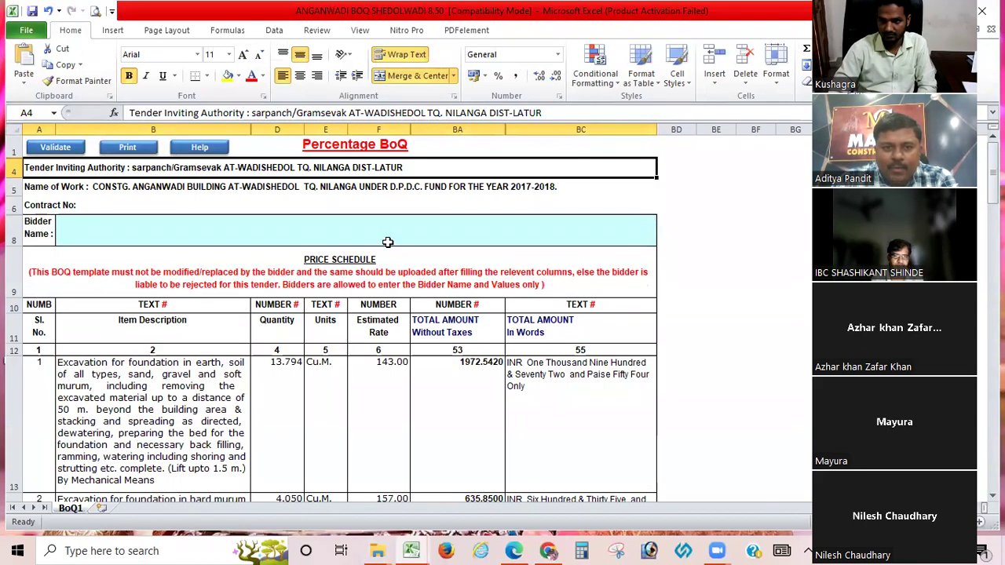
{"action": "scroll", "coordinate": [387, 249], "scroll_direction": "down", "scroll_amount": 2}
{"action": "scroll", "coordinate": [386, 244], "scroll_direction": "down", "scroll_amount": 2}
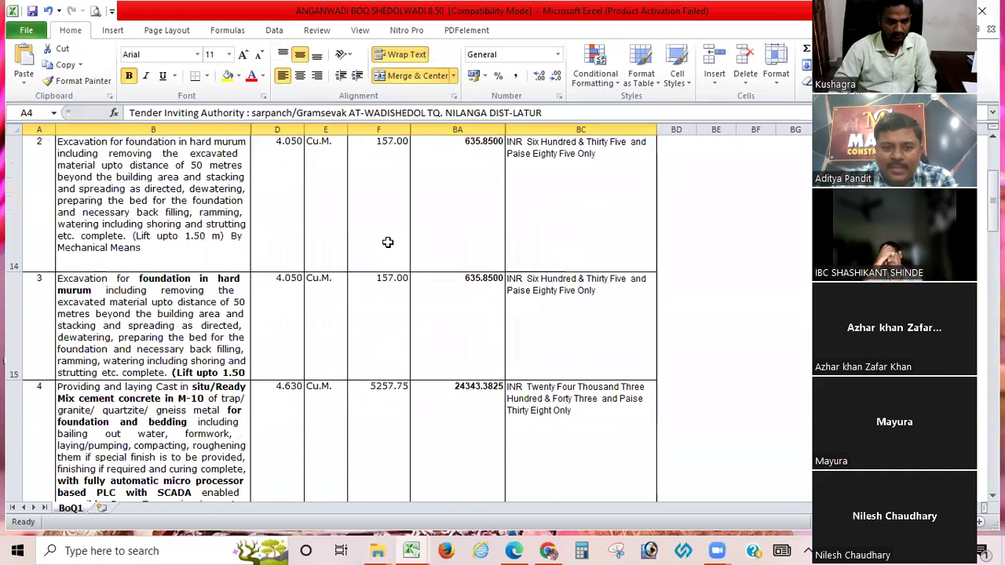
{"action": "left_click", "coordinate": [445, 552]}
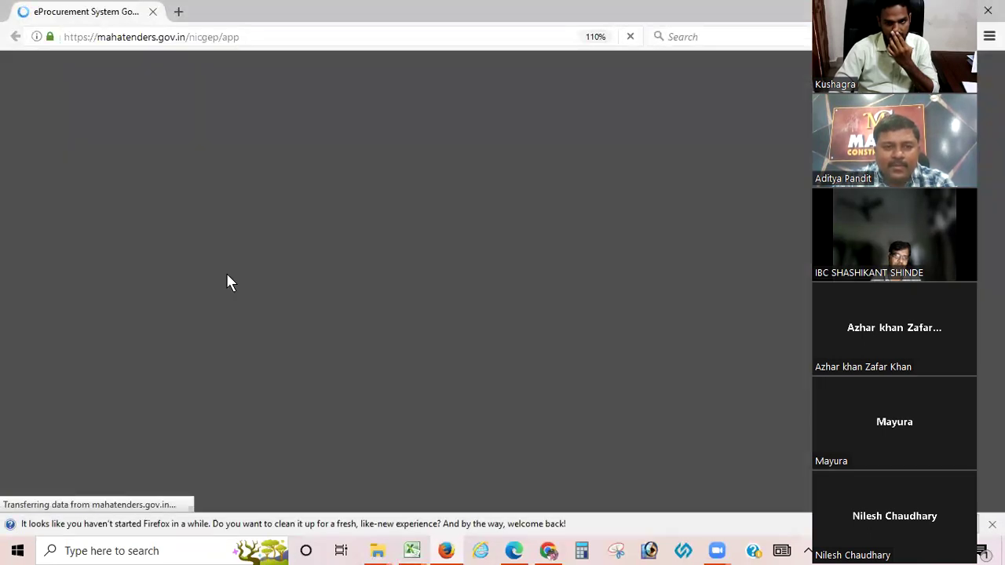
Step: Open the tender portal's Downloads page and locate the BOQ Downloads templates
{"action": "scroll", "coordinate": [201, 309], "scroll_direction": "down", "scroll_amount": 3}
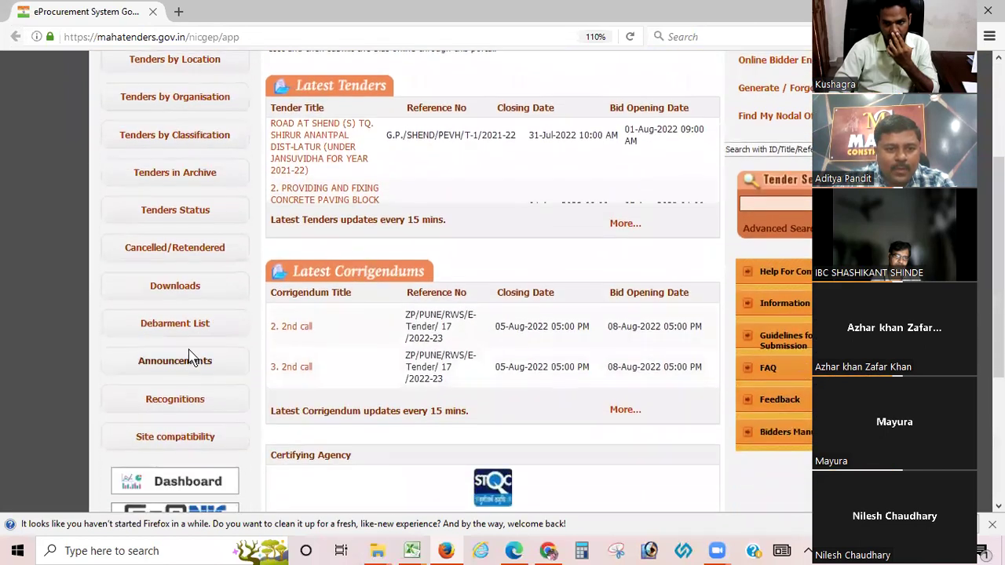
{"action": "left_click", "coordinate": [183, 293]}
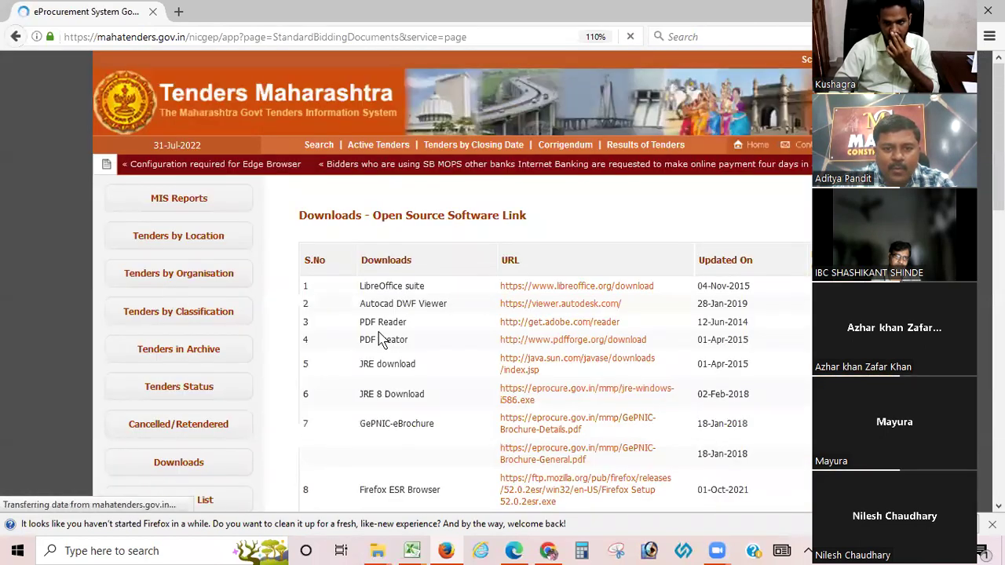
{"action": "scroll", "coordinate": [404, 327], "scroll_direction": "down", "scroll_amount": 4}
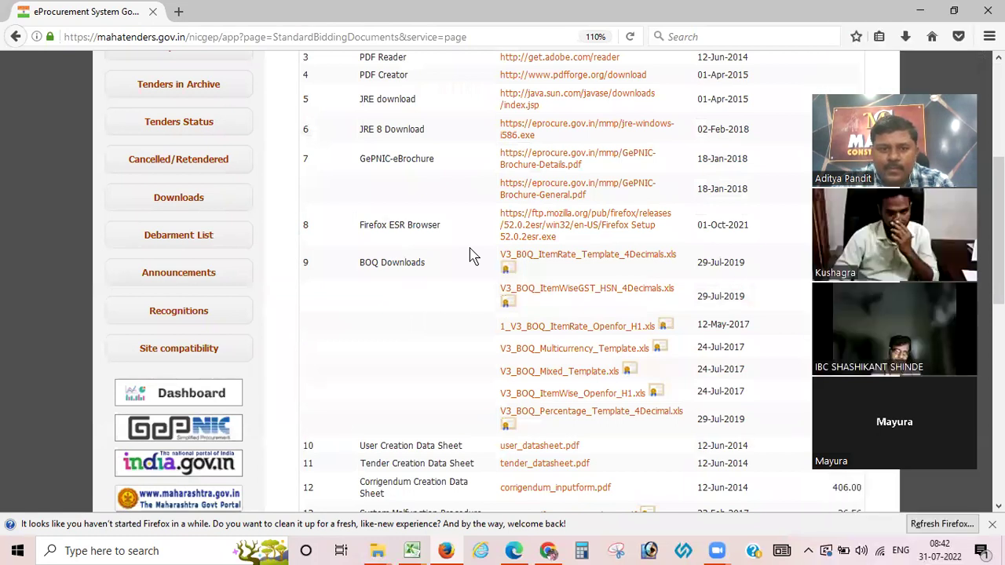
{"action": "left_click_drag", "start_coordinate": [415, 285], "coordinate": [700, 419]}
{"action": "left_click", "coordinate": [495, 277]}
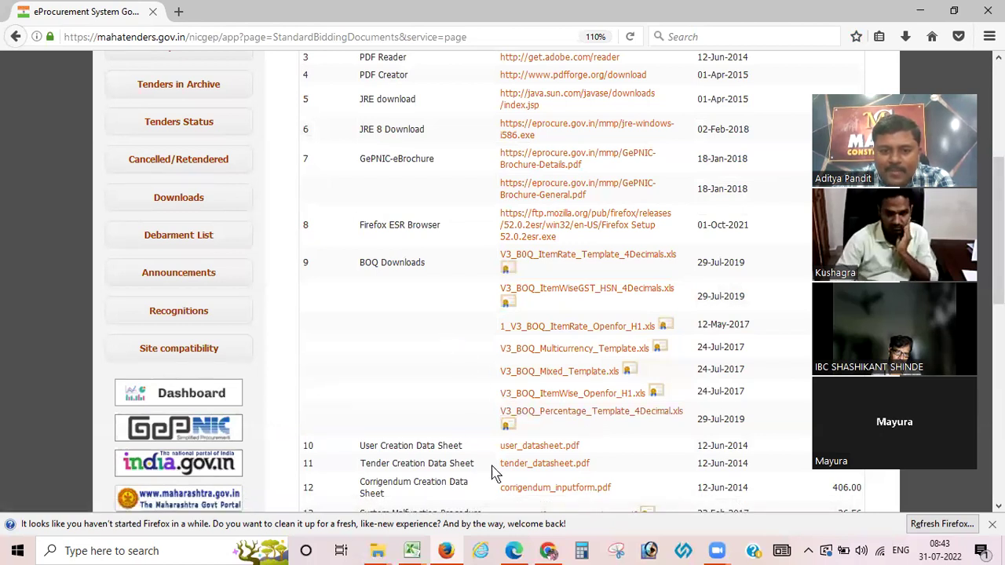
{"action": "left_click", "coordinate": [411, 550]}
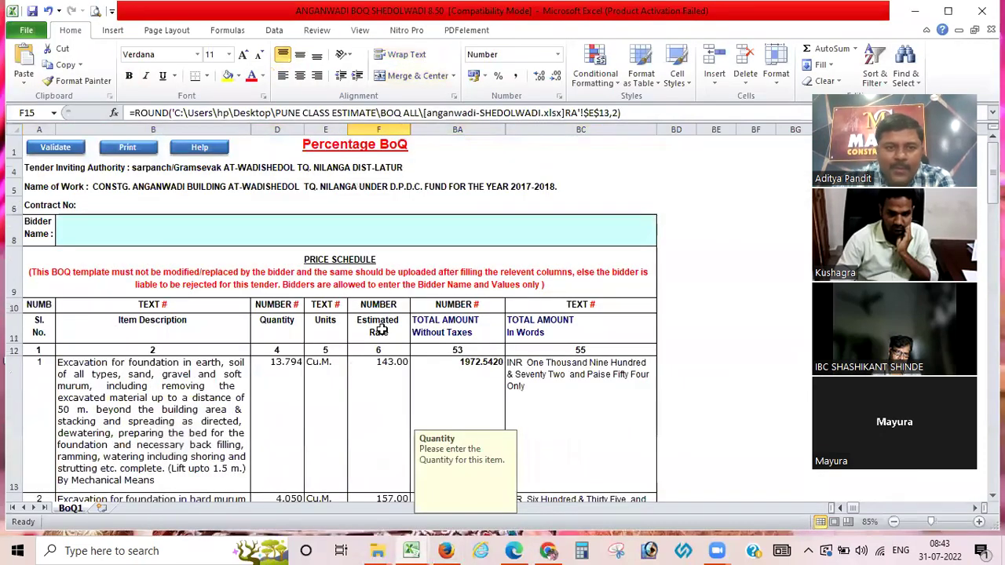
{"action": "left_click", "coordinate": [349, 193]}
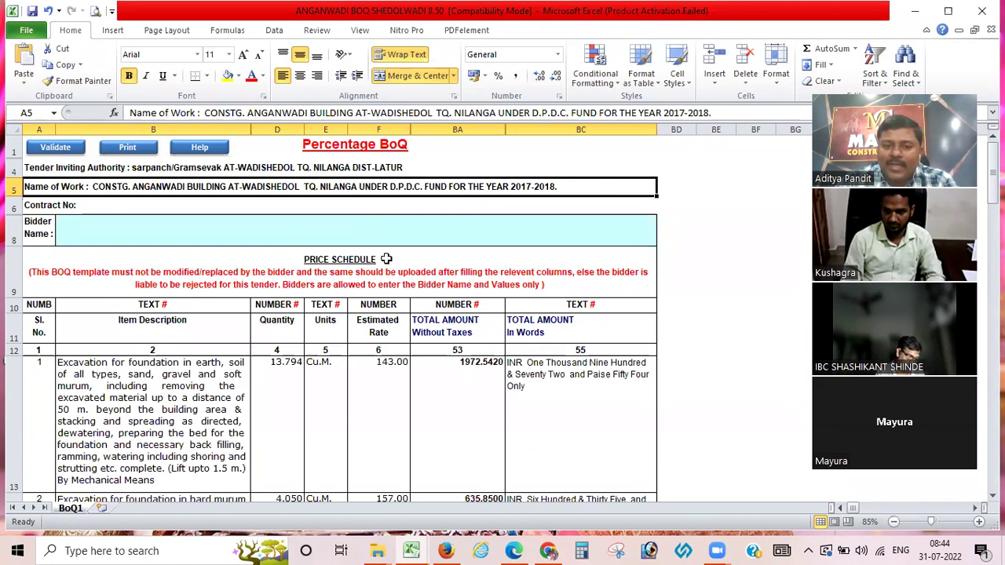
{"action": "left_click", "coordinate": [377, 551]}
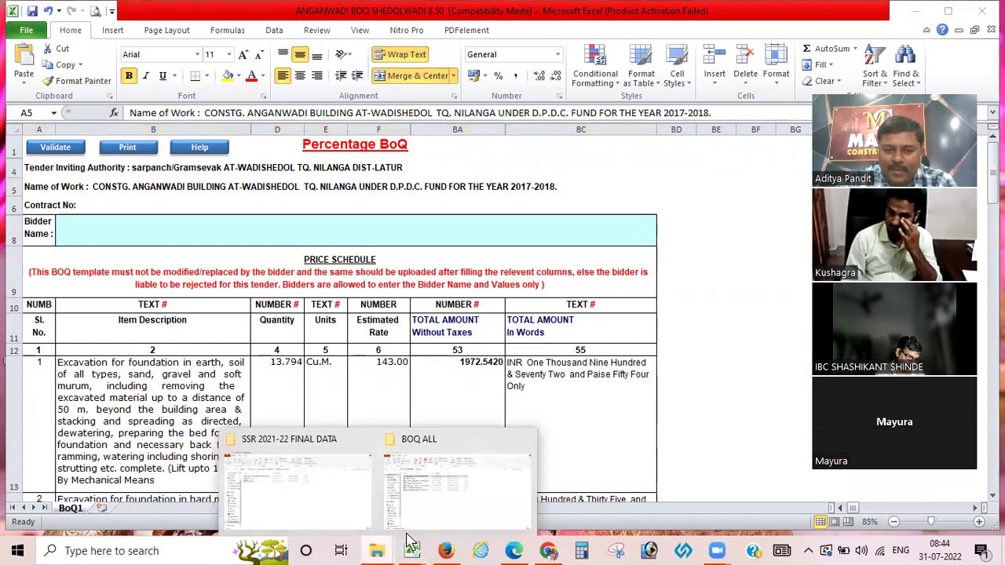
Step: Switch between the BOQ ALL folder window and the Anganwadi BoQ workbook
{"action": "left_click", "coordinate": [430, 503]}
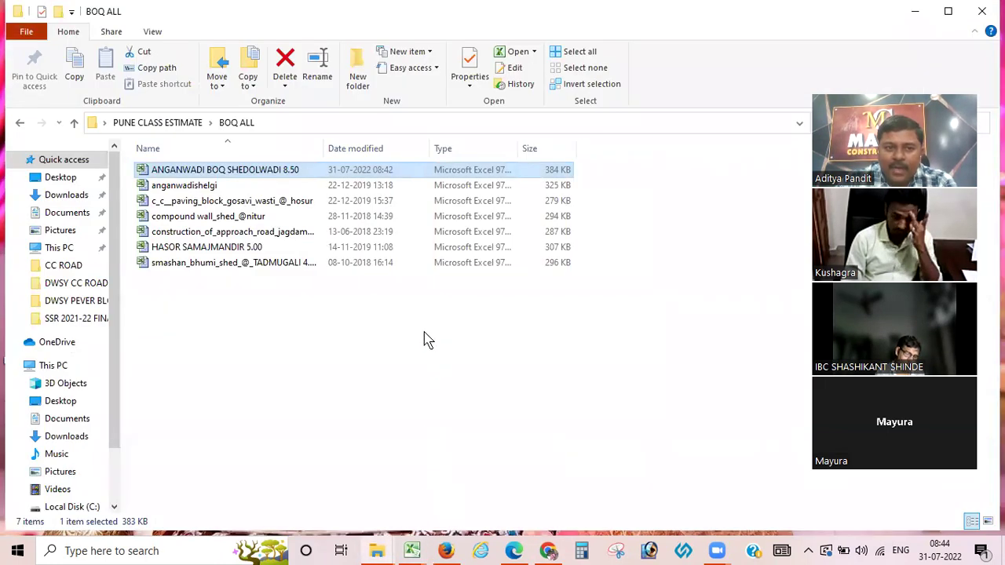
{"action": "left_click", "coordinate": [383, 554]}
{"action": "left_click", "coordinate": [454, 507]}
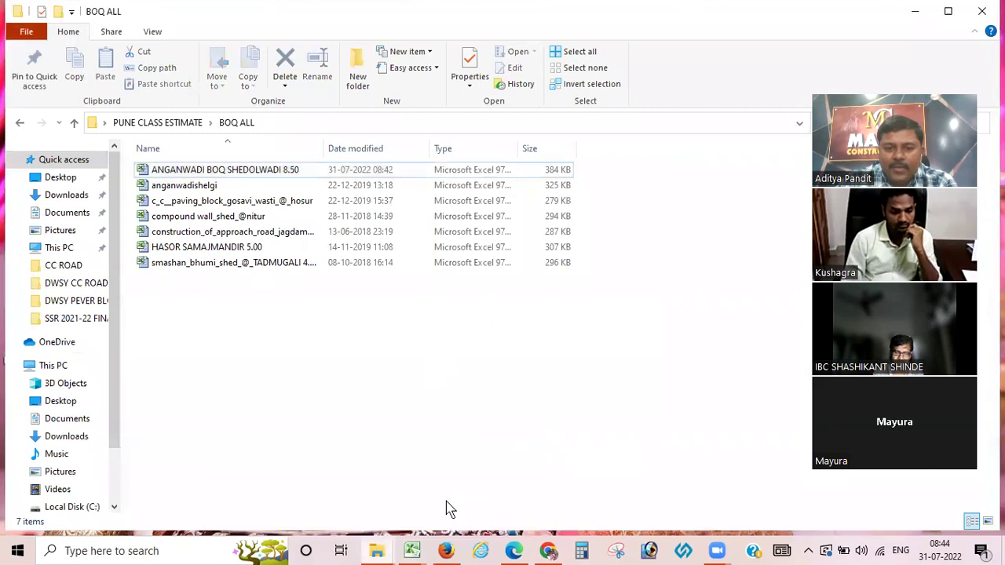
{"action": "left_click", "coordinate": [416, 553]}
{"action": "left_click", "coordinate": [456, 479]}
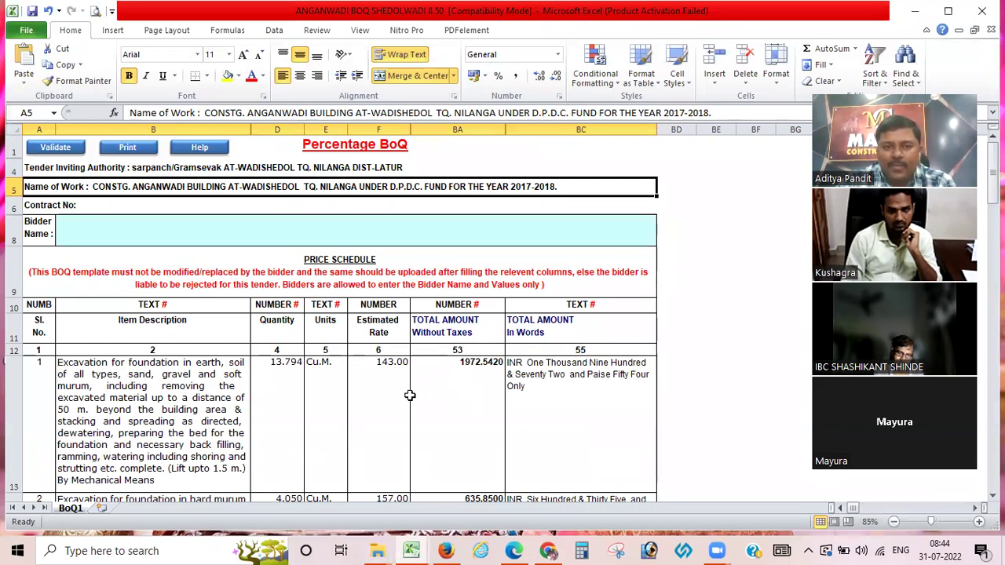
{"action": "left_click", "coordinate": [378, 551]}
{"action": "left_click", "coordinate": [422, 500]}
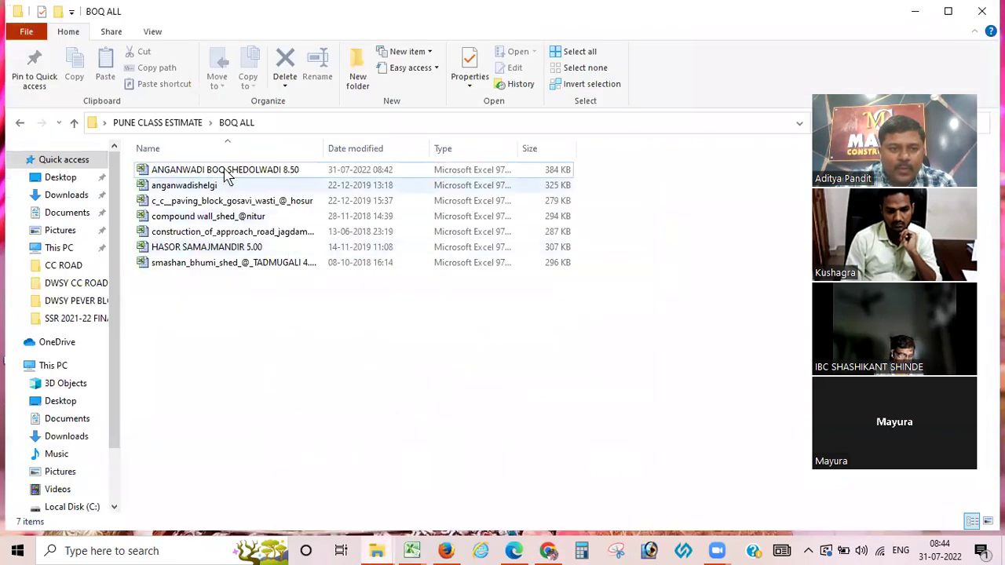
Step: Browse Desktop > DESKTOP DATA ALL > PRINT 22.09.2020 > SCHEDULE B ALL and open the PHC workbook
{"action": "left_click", "coordinate": [161, 123]}
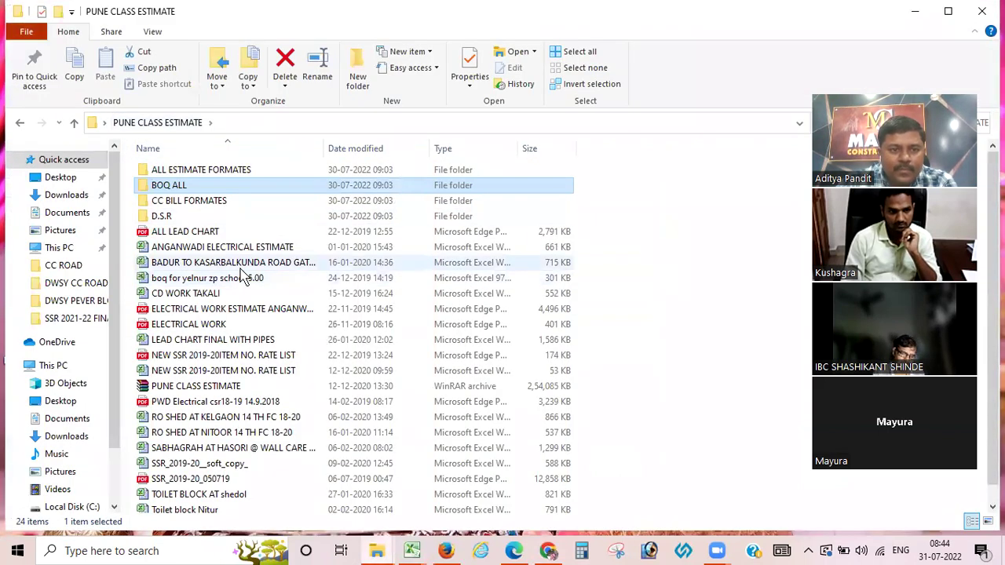
{"action": "scroll", "coordinate": [244, 275], "scroll_direction": "down", "scroll_amount": 1}
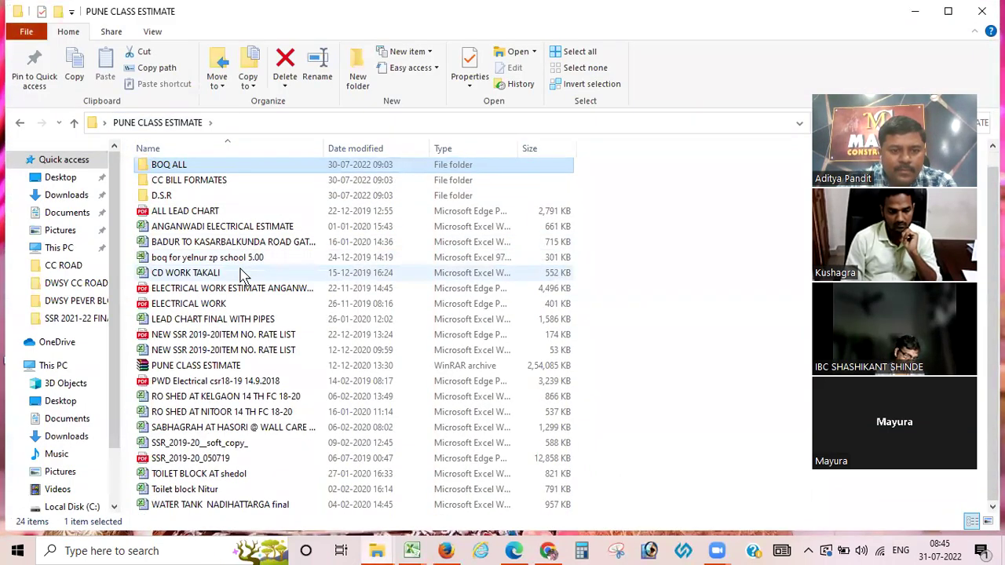
{"action": "left_click", "coordinate": [61, 178]}
{"action": "double_click", "coordinate": [219, 174]}
{"action": "key", "text": "p"}
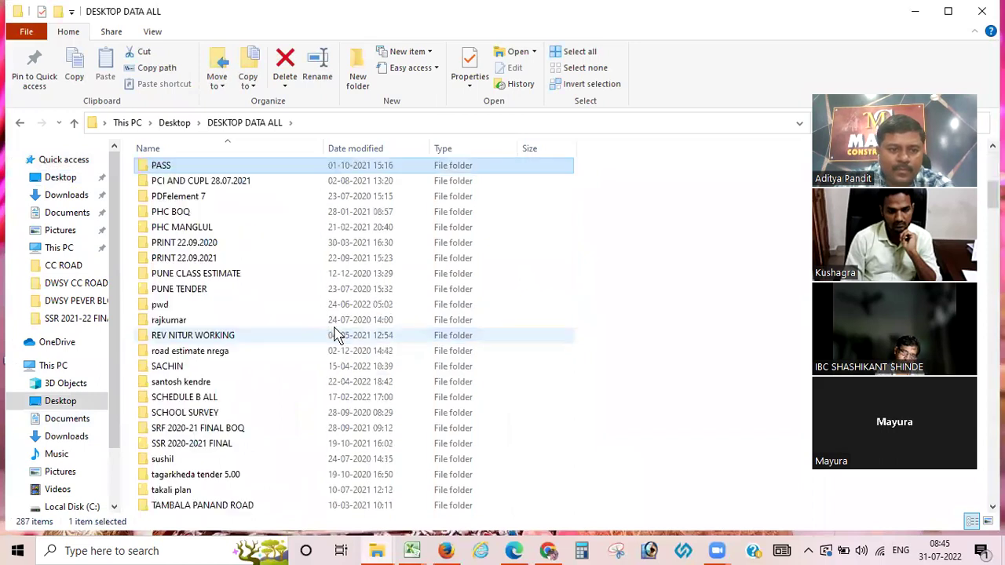
{"action": "double_click", "coordinate": [228, 243]}
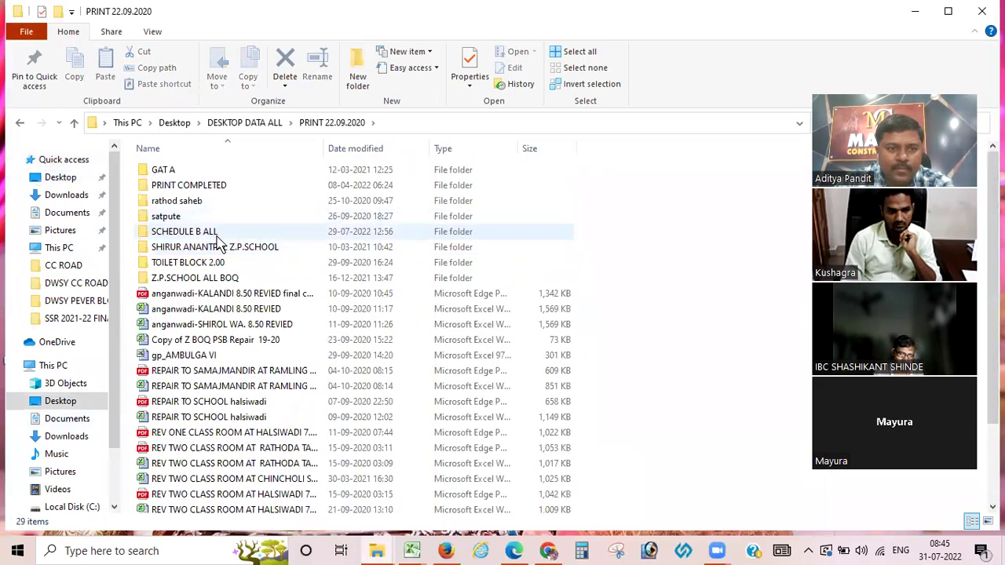
{"action": "double_click", "coordinate": [217, 237]}
{"action": "left_click", "coordinate": [218, 247]}
{"action": "double_click", "coordinate": [220, 252]}
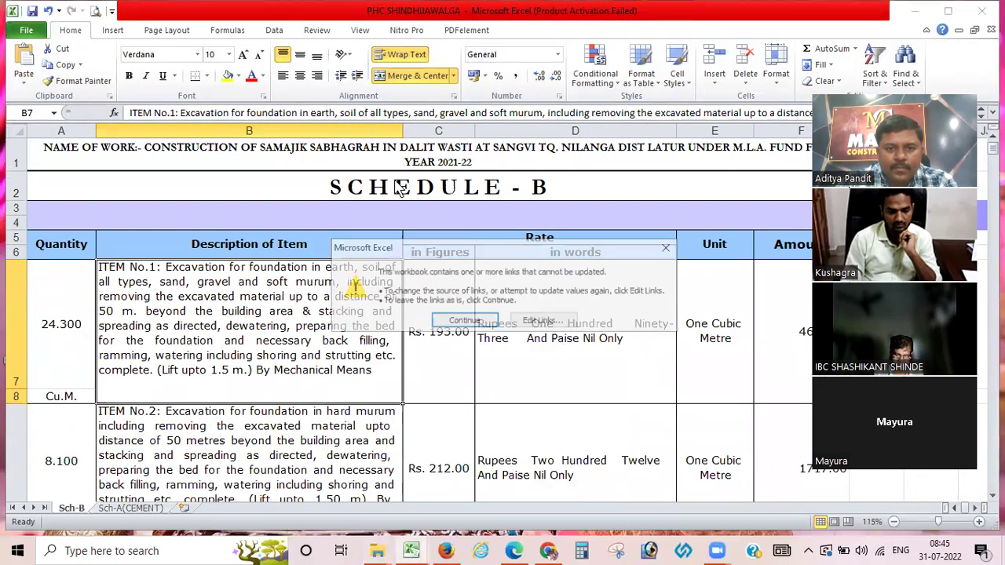
{"action": "left_click", "coordinate": [459, 321]}
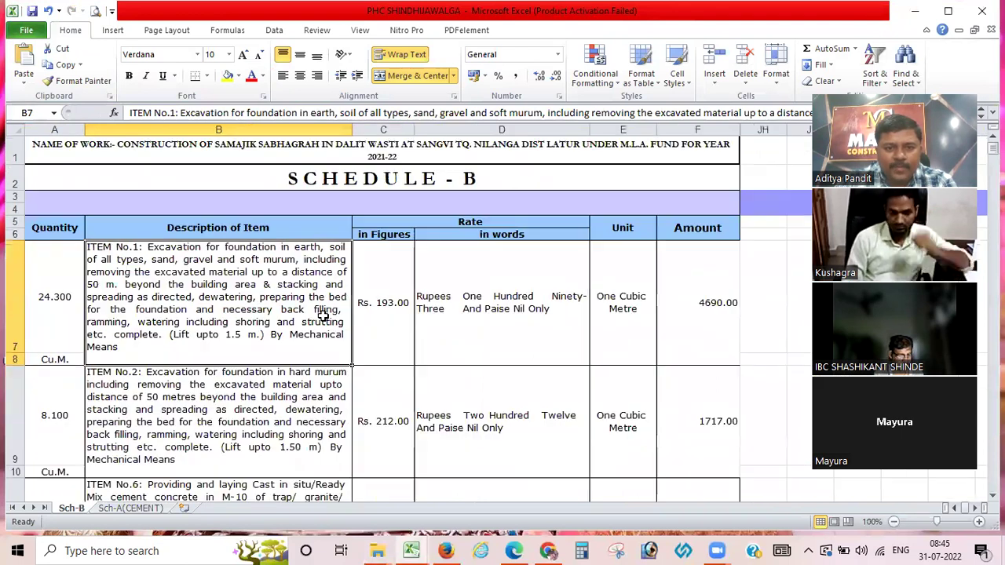
{"action": "left_click", "coordinate": [449, 313]}
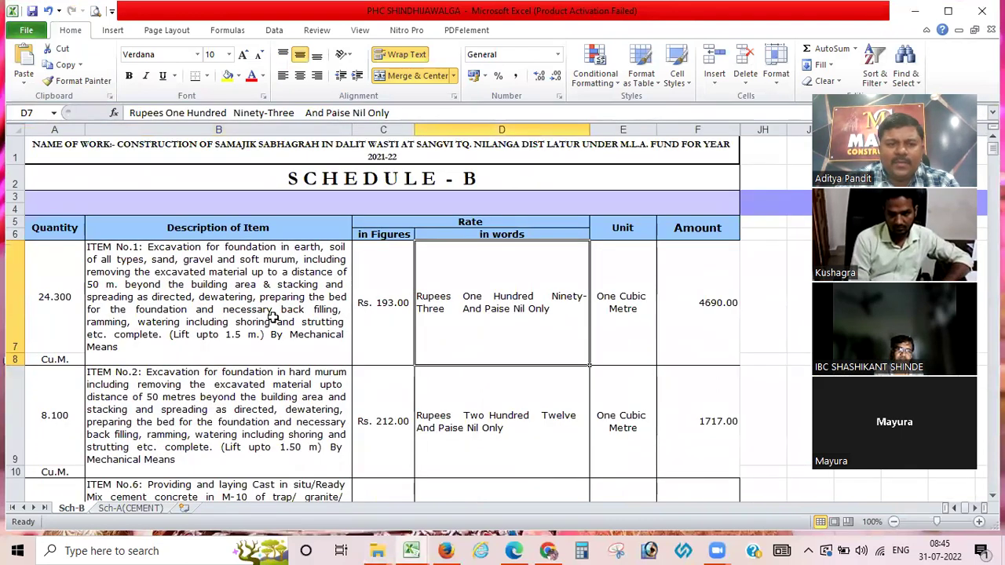
{"action": "left_click", "coordinate": [61, 280]}
{"action": "left_click", "coordinate": [241, 286]}
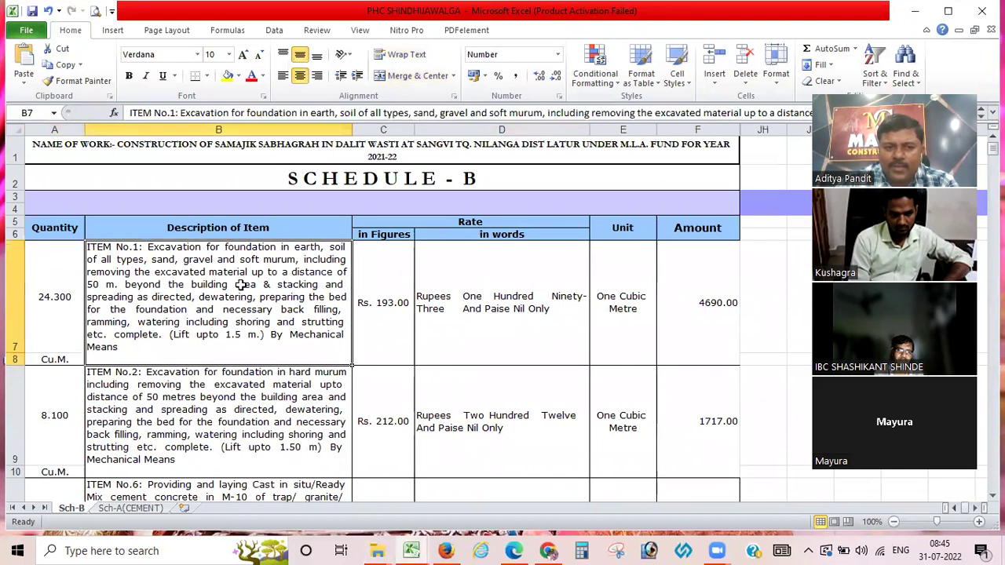
{"action": "left_click", "coordinate": [382, 292]}
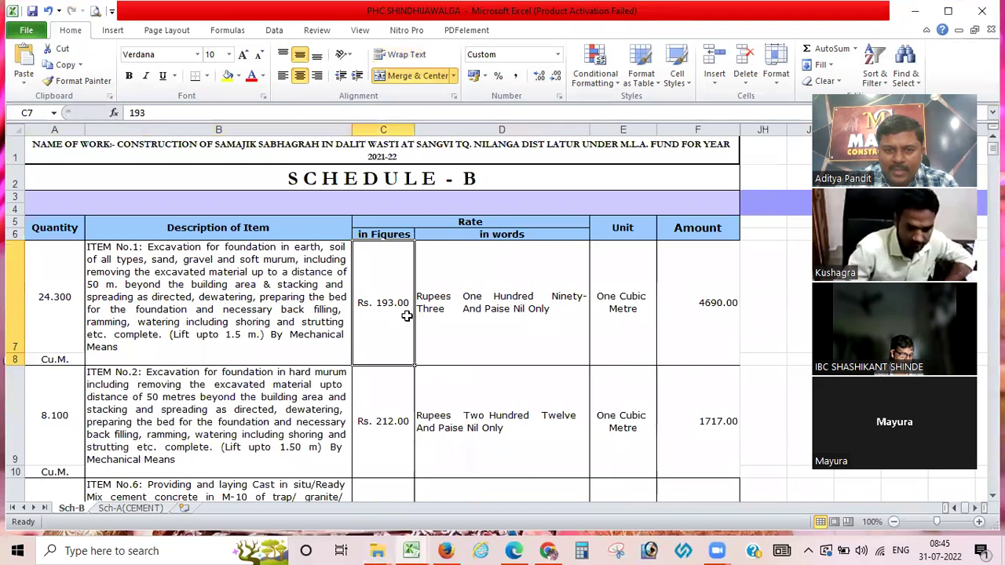
{"action": "left_click", "coordinate": [508, 300]}
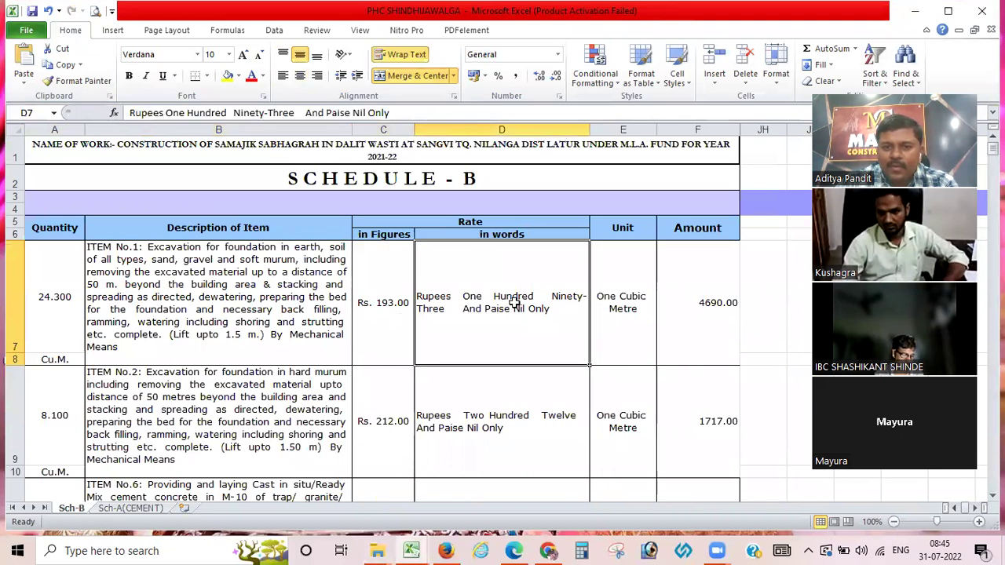
{"action": "left_click", "coordinate": [616, 306]}
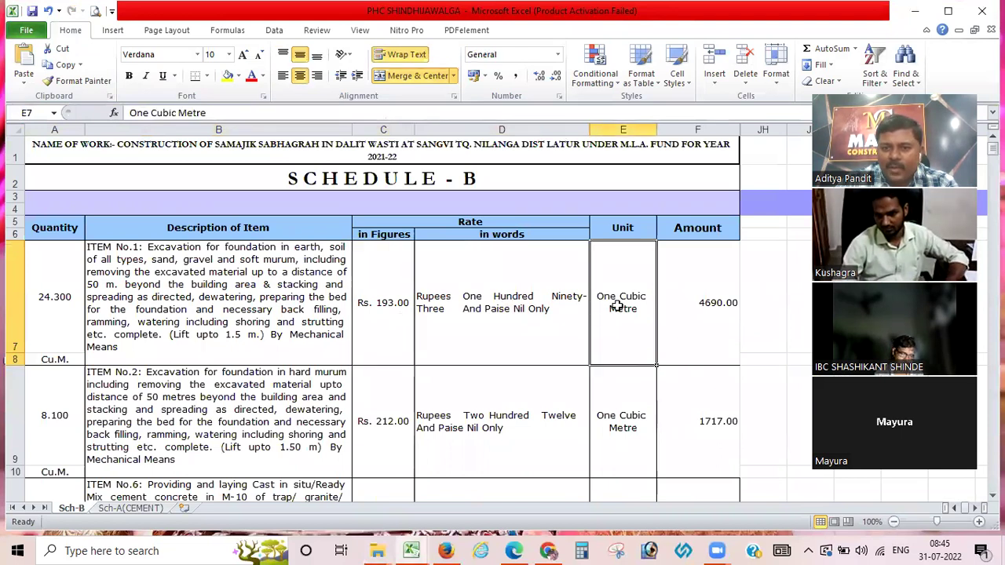
{"action": "left_click", "coordinate": [683, 305]}
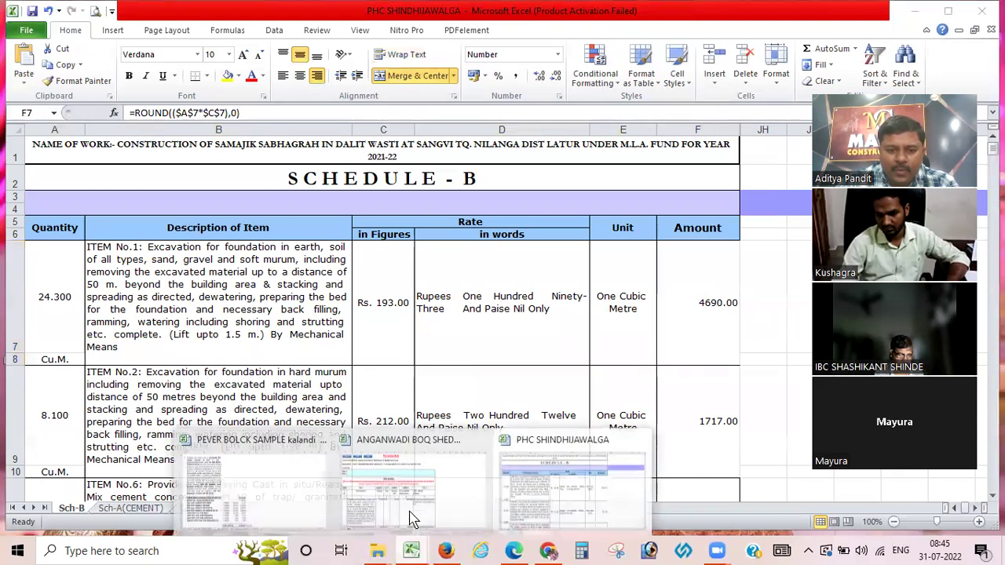
{"action": "key", "text": "alt+Tab"}
Step: Inspect the first excavation item's description, quantity, unit, rate, amount and amount-in-words formula
{"action": "left_click", "coordinate": [161, 361]}
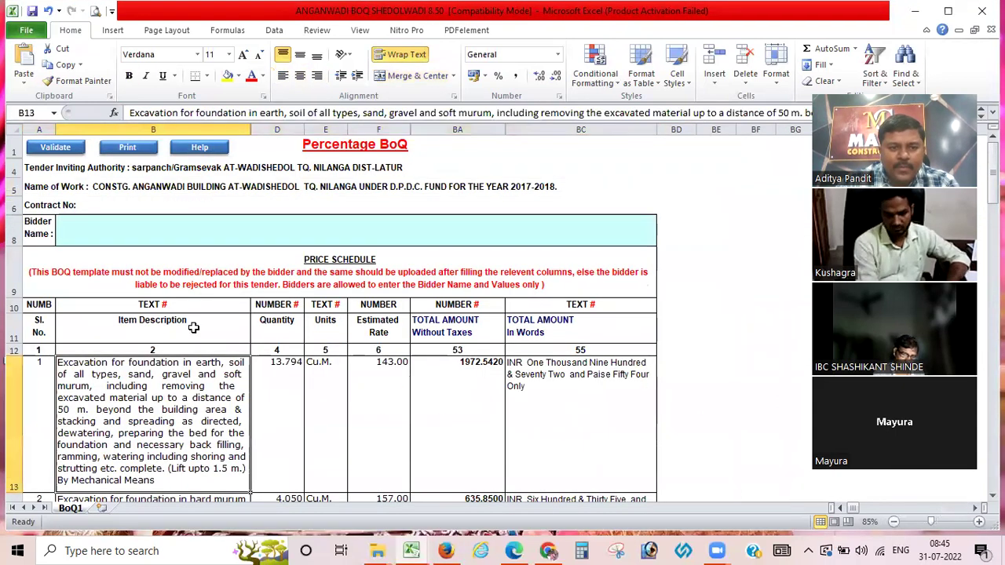
{"action": "left_click", "coordinate": [271, 351]}
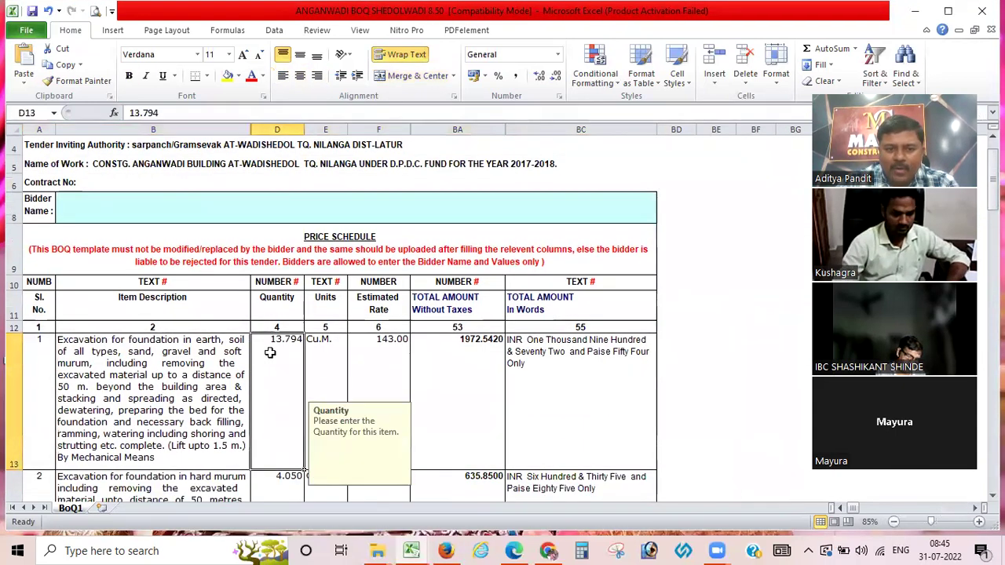
{"action": "left_click", "coordinate": [321, 353]}
{"action": "left_click", "coordinate": [392, 359]}
{"action": "left_click", "coordinate": [449, 362]}
{"action": "left_click", "coordinate": [564, 365]}
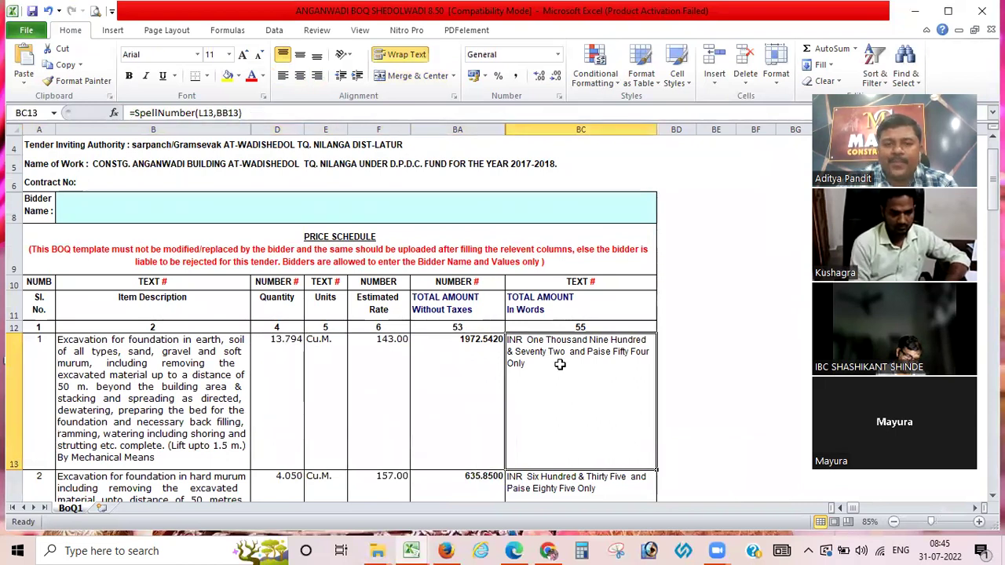
{"action": "scroll", "coordinate": [333, 299], "scroll_direction": "up", "scroll_amount": 1}
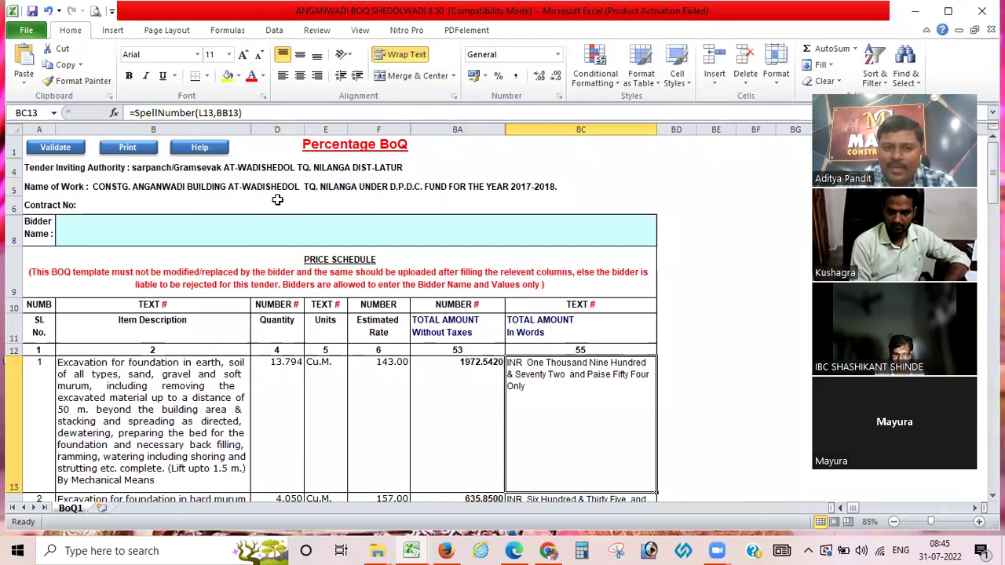
Step: Run Validate, dismiss both messages, and examine the red cells in total rows 56 and 58
{"action": "left_click", "coordinate": [64, 149]}
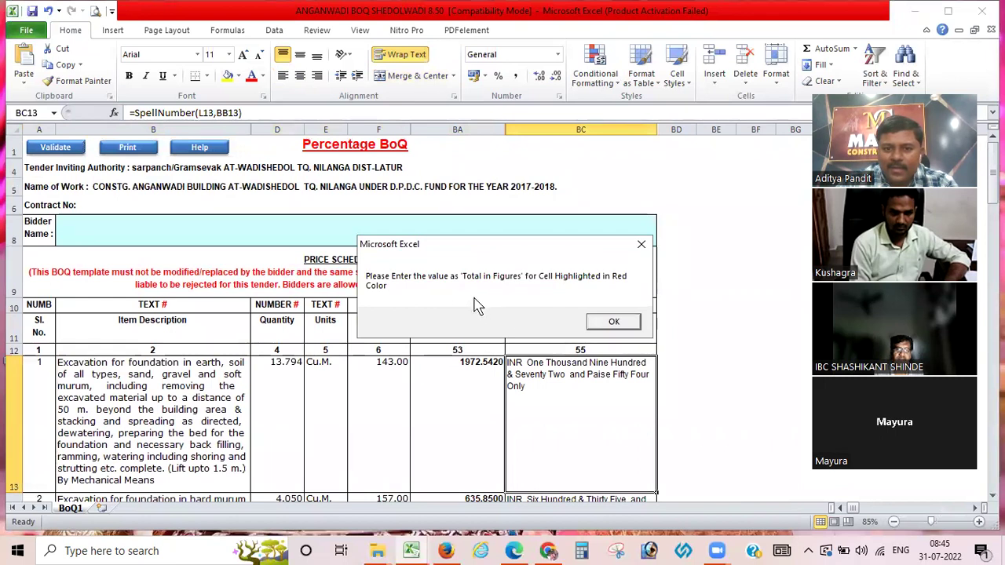
{"action": "left_click", "coordinate": [611, 322]}
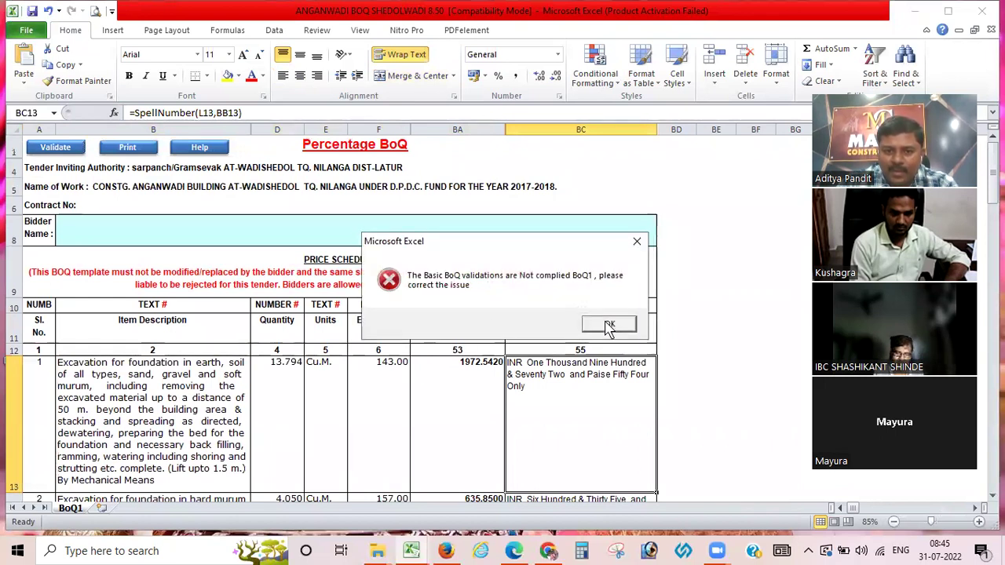
{"action": "left_click", "coordinate": [609, 325]}
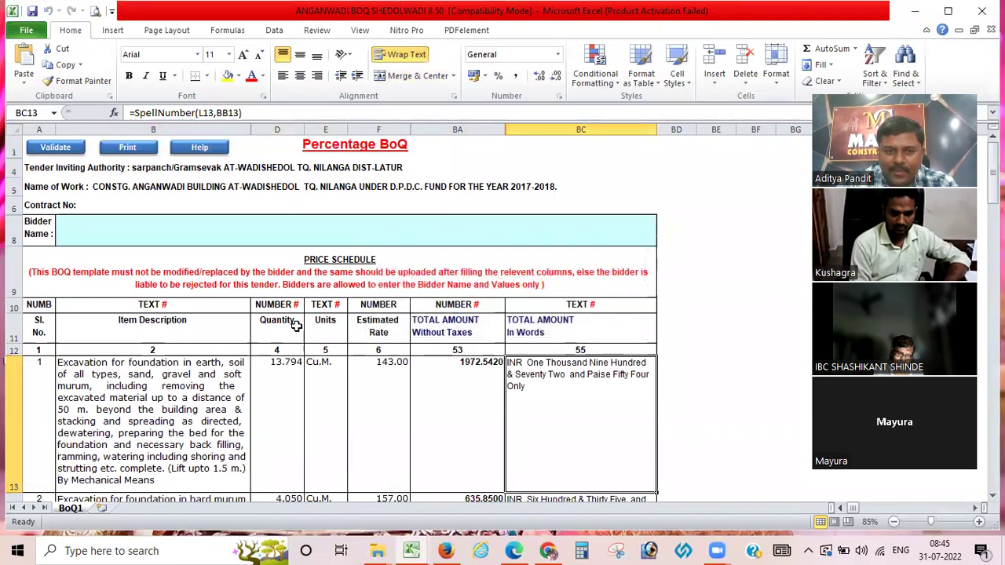
{"action": "scroll", "coordinate": [299, 325], "scroll_direction": "down", "scroll_amount": 10}
{"action": "scroll", "coordinate": [298, 325], "scroll_direction": "down", "scroll_amount": 9}
{"action": "scroll", "coordinate": [299, 325], "scroll_direction": "up", "scroll_amount": 3}
{"action": "scroll", "coordinate": [130, 346], "scroll_direction": "down", "scroll_amount": 1}
{"action": "left_click", "coordinate": [39, 245]}
{"action": "left_click", "coordinate": [49, 330]}
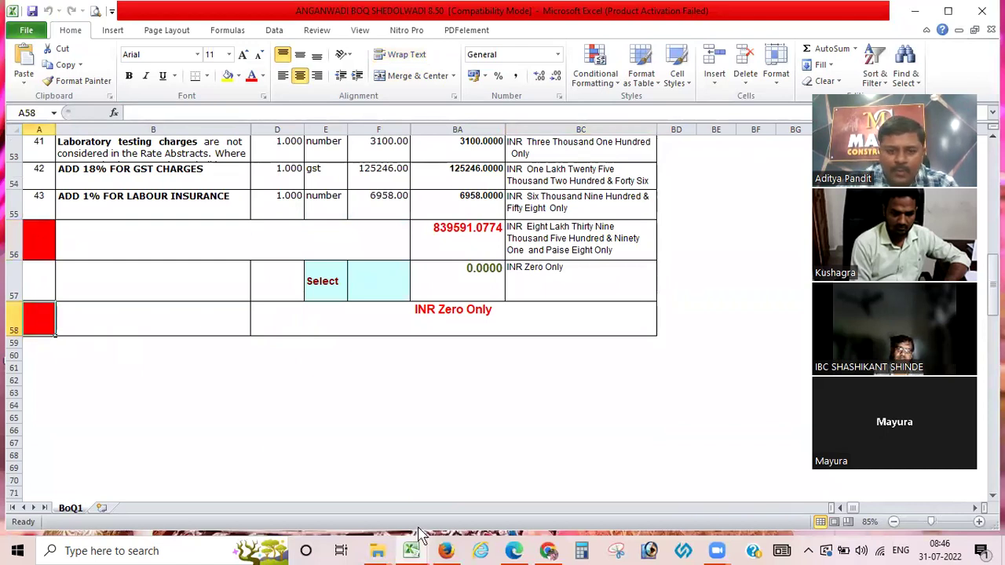
Step: Open compound_wall_shed_@nitur from Desktop > PUNE CLASS ESTIMATE > BOQ ALL and enable its macros
{"action": "mouse_move", "coordinate": [377, 550]}
{"action": "left_click", "coordinate": [338, 475]}
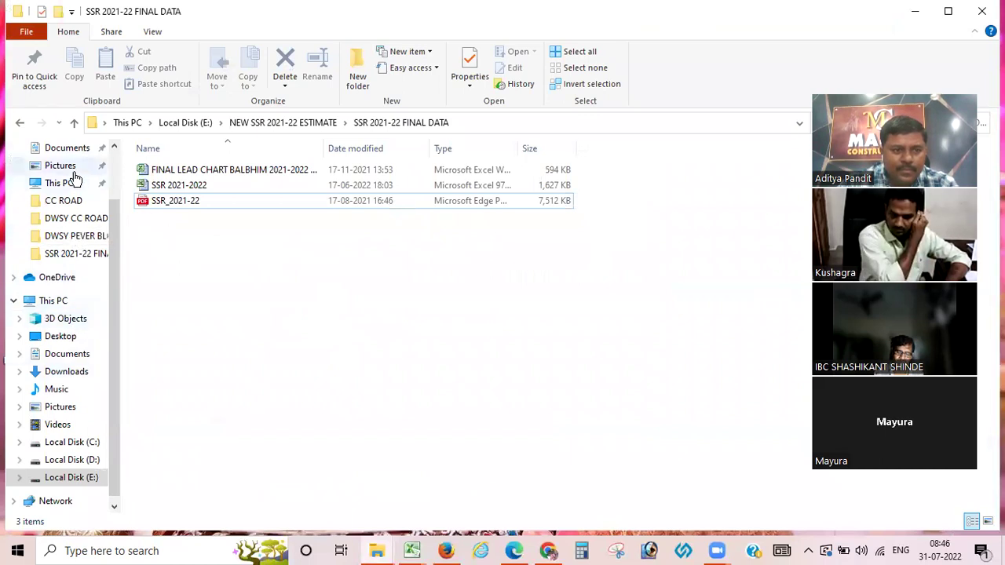
{"action": "scroll", "coordinate": [66, 380], "scroll_direction": "up", "scroll_amount": 2}
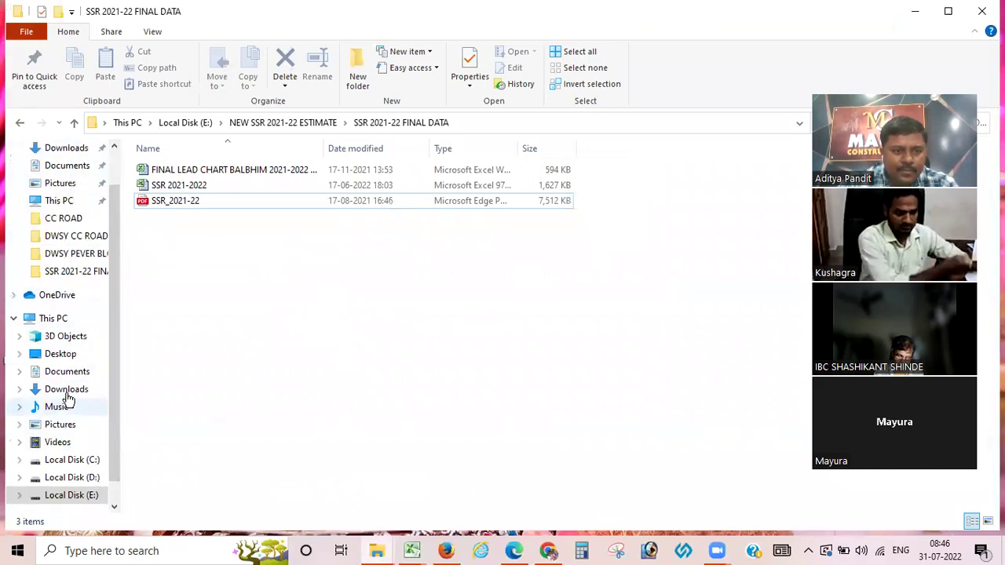
{"action": "left_click", "coordinate": [62, 378]}
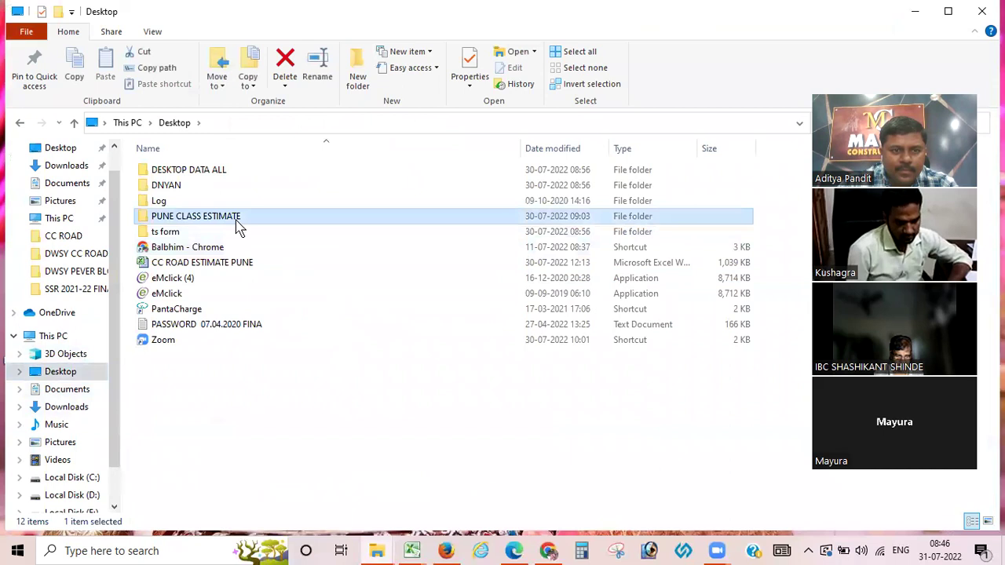
{"action": "double_click", "coordinate": [240, 222]}
{"action": "double_click", "coordinate": [218, 189]}
{"action": "double_click", "coordinate": [223, 215]}
{"action": "left_click", "coordinate": [271, 114]}
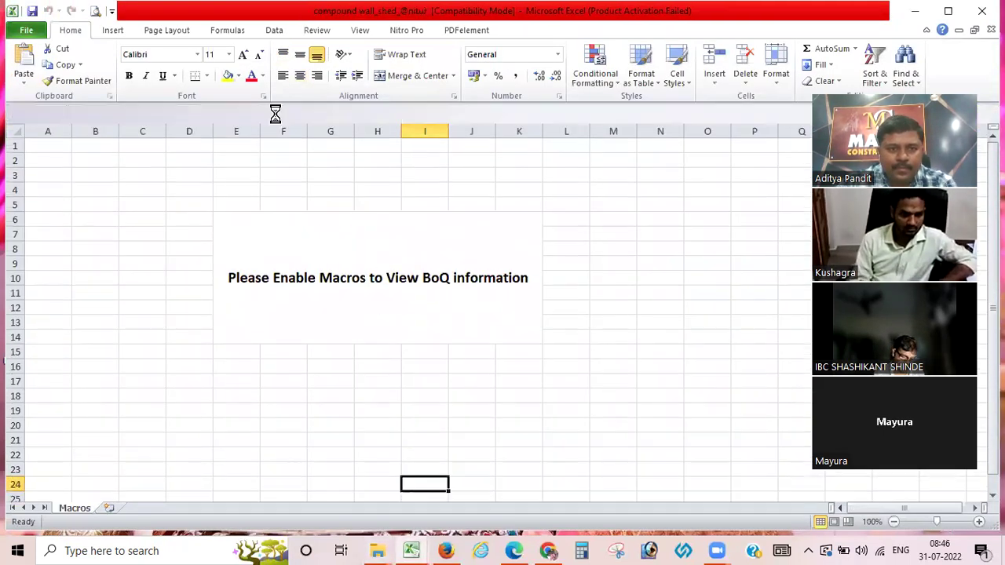
Step: Run the BoQ validation on the compound wall workbook and dismiss the passed message
{"action": "scroll", "coordinate": [332, 305], "scroll_direction": "down", "scroll_amount": 2, "text": "ctrl"}
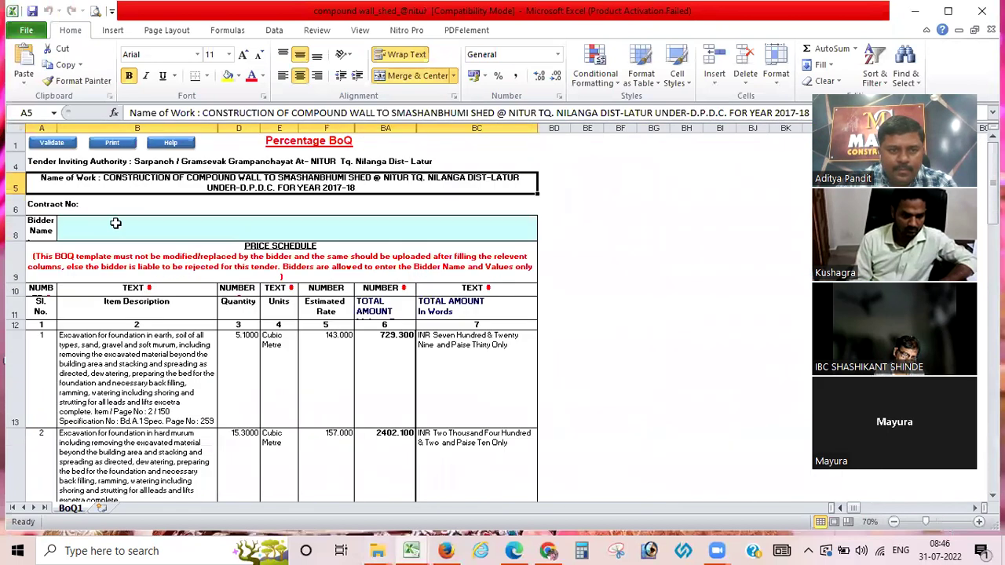
{"action": "left_click", "coordinate": [60, 149]}
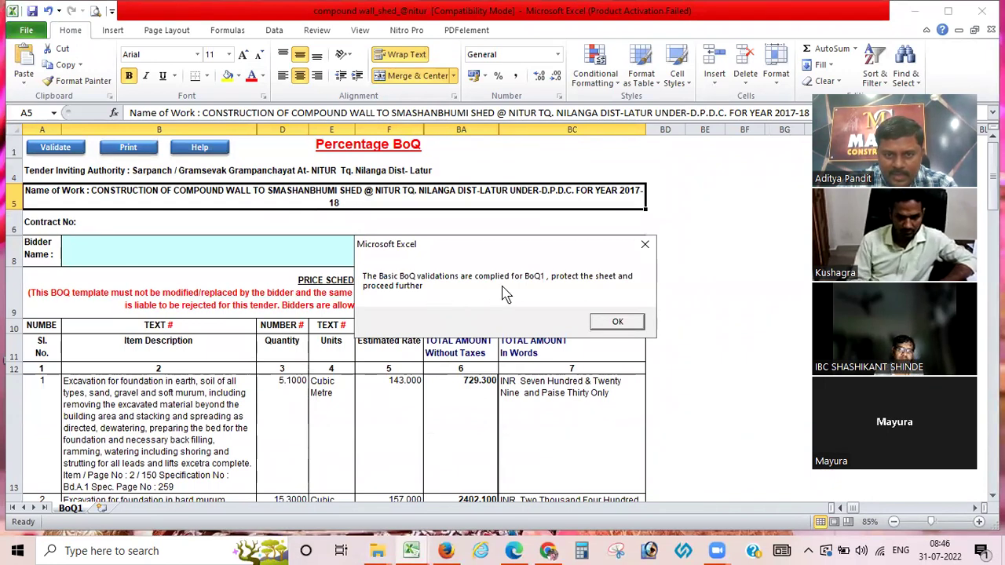
{"action": "left_click", "coordinate": [617, 322]}
{"action": "scroll", "coordinate": [399, 322], "scroll_direction": "down", "scroll_amount": 9}
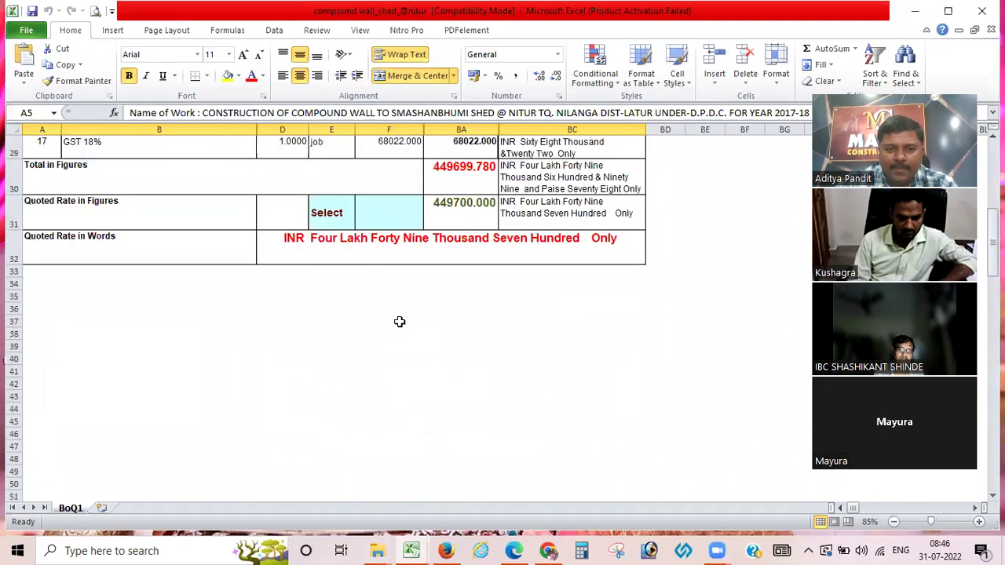
{"action": "scroll", "coordinate": [399, 321], "scroll_direction": "up", "scroll_amount": 1}
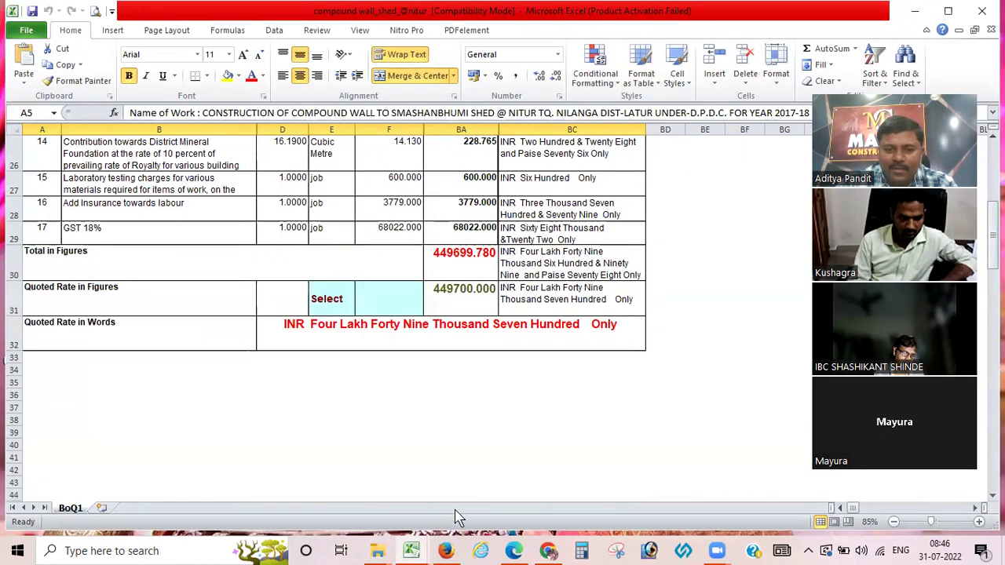
Step: In the Anganwadi workbook, inspect the total row's red cell, blank cell and amount-in-words cell
{"action": "mouse_move", "coordinate": [413, 550]}
{"action": "left_click", "coordinate": [348, 496]}
{"action": "left_click", "coordinate": [33, 246]}
{"action": "left_click", "coordinate": [124, 243]}
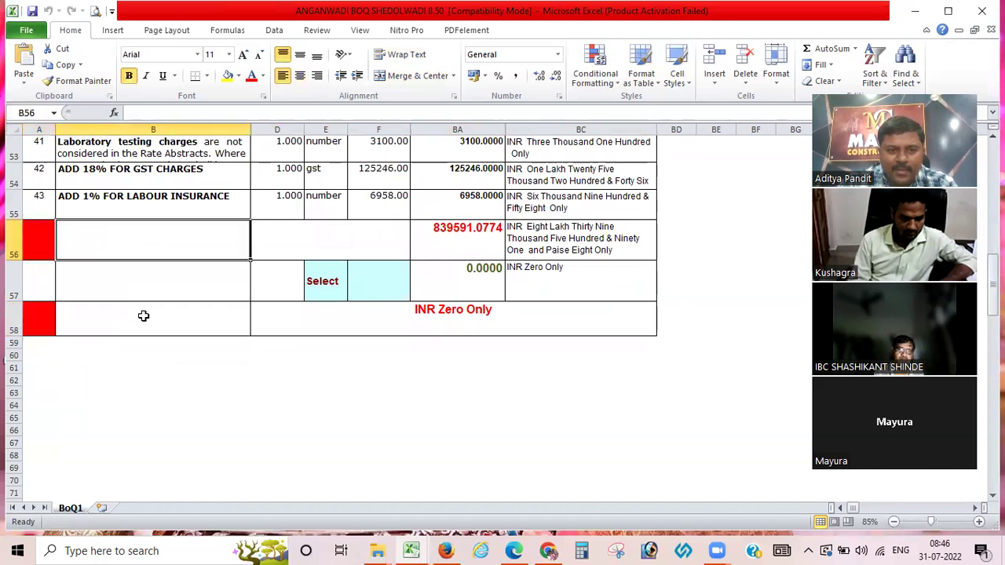
{"action": "left_click", "coordinate": [139, 314]}
{"action": "scroll", "coordinate": [313, 317], "scroll_direction": "up", "scroll_amount": 1}
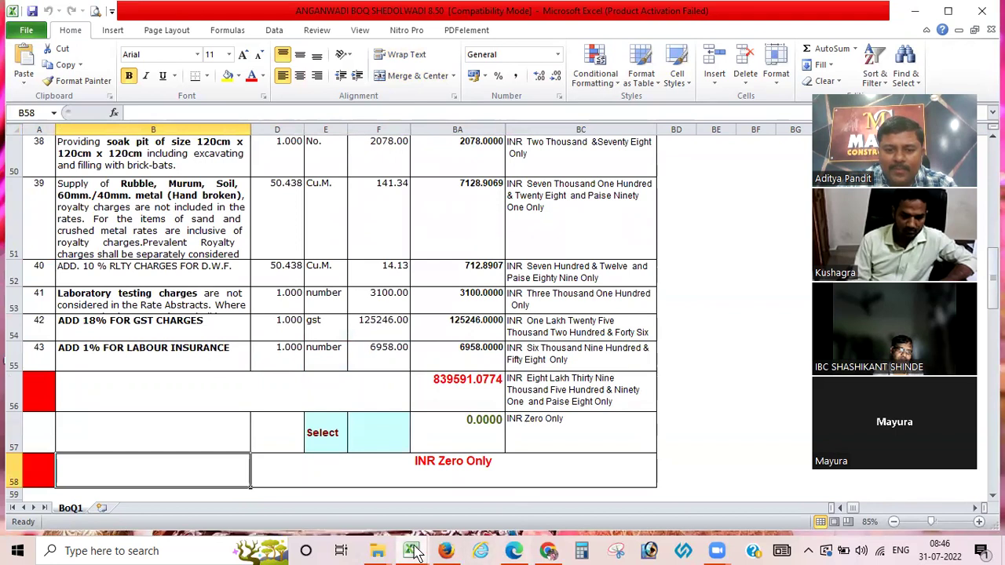
Step: Back in the compound wall workbook, rerun the BoQ validation and dismiss the passed message
{"action": "mouse_move", "coordinate": [416, 552]}
{"action": "left_click", "coordinate": [649, 490]}
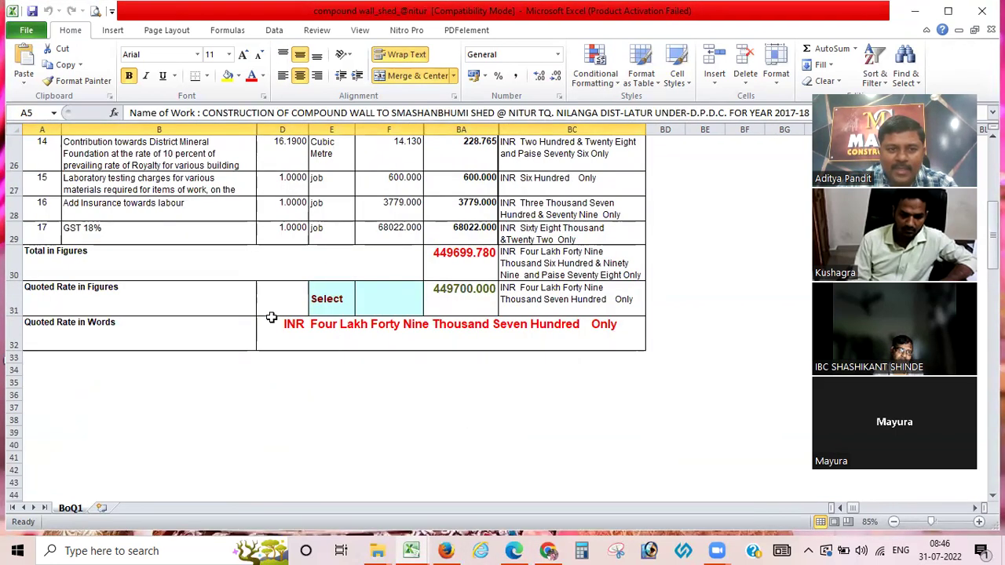
{"action": "scroll", "coordinate": [157, 236], "scroll_direction": "up", "scroll_amount": 9}
{"action": "left_click", "coordinate": [50, 147]}
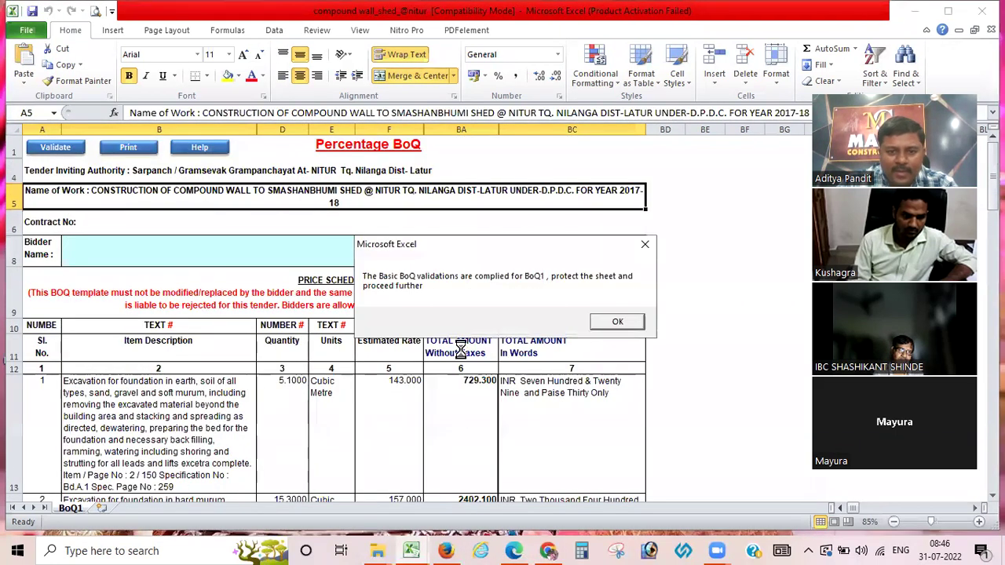
{"action": "left_click", "coordinate": [618, 320]}
Step: Review the item serial numbers and clear item 3's serial number in A15
{"action": "scroll", "coordinate": [159, 308], "scroll_direction": "down", "scroll_amount": 2}
{"action": "scroll", "coordinate": [159, 309], "scroll_direction": "down", "scroll_amount": 2}
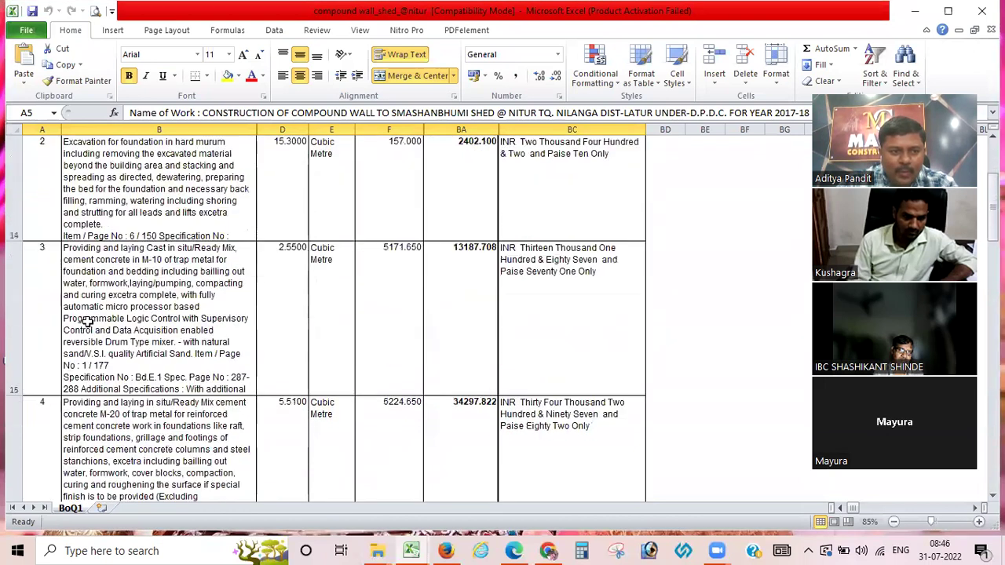
{"action": "left_click", "coordinate": [34, 189]}
{"action": "left_click", "coordinate": [35, 286]}
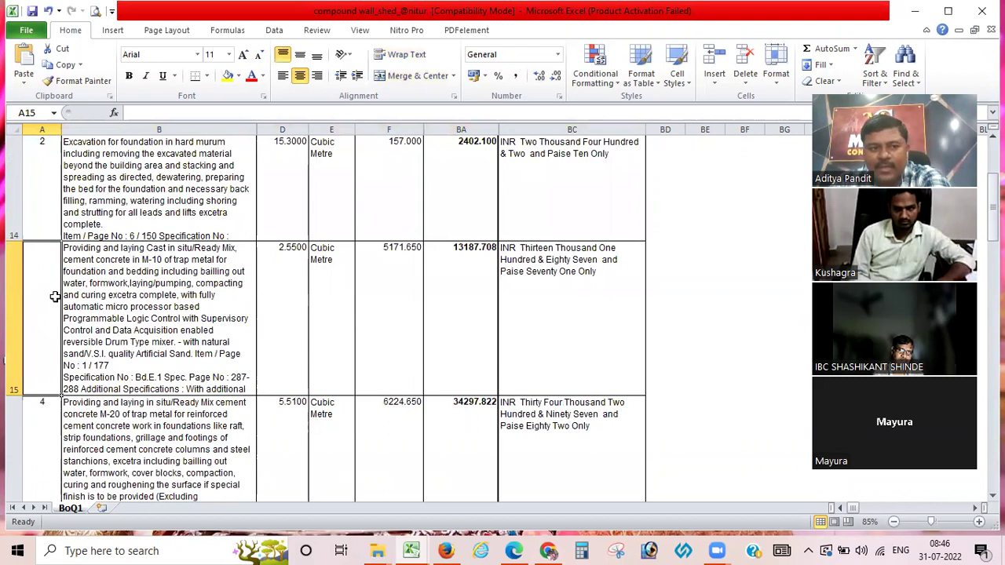
{"action": "left_click", "coordinate": [129, 286]}
Step: Rerun the BoQ validation and acknowledge the failure from item 3's missing serial number
{"action": "scroll", "coordinate": [132, 286], "scroll_direction": "up", "scroll_amount": 5}
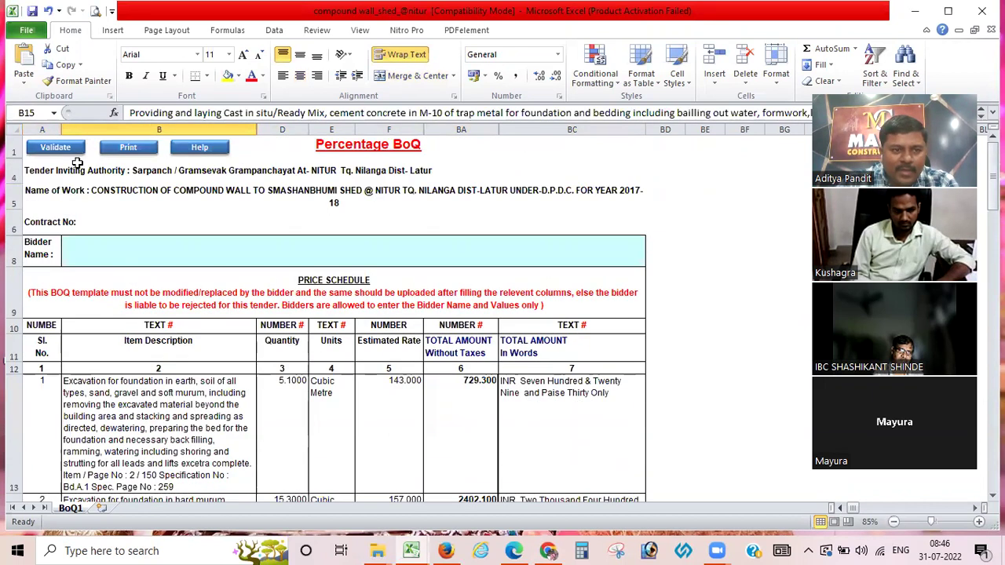
{"action": "left_click", "coordinate": [62, 149]}
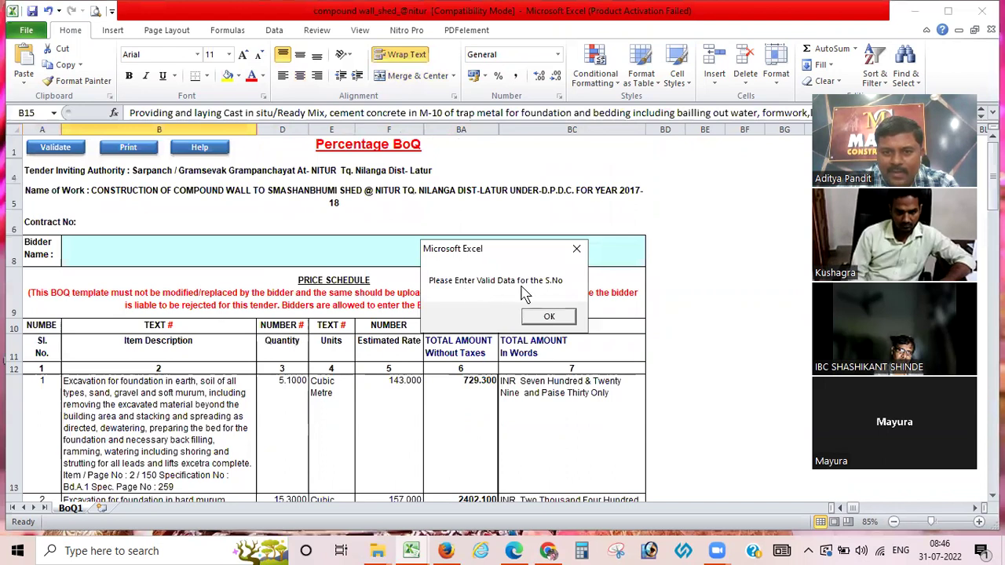
{"action": "left_click", "coordinate": [548, 316]}
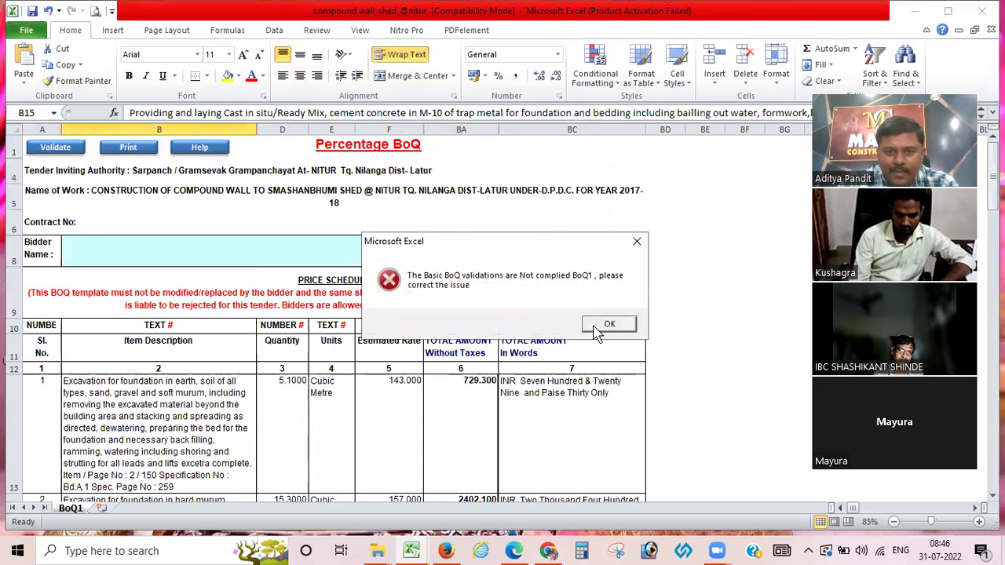
{"action": "left_click", "coordinate": [601, 321]}
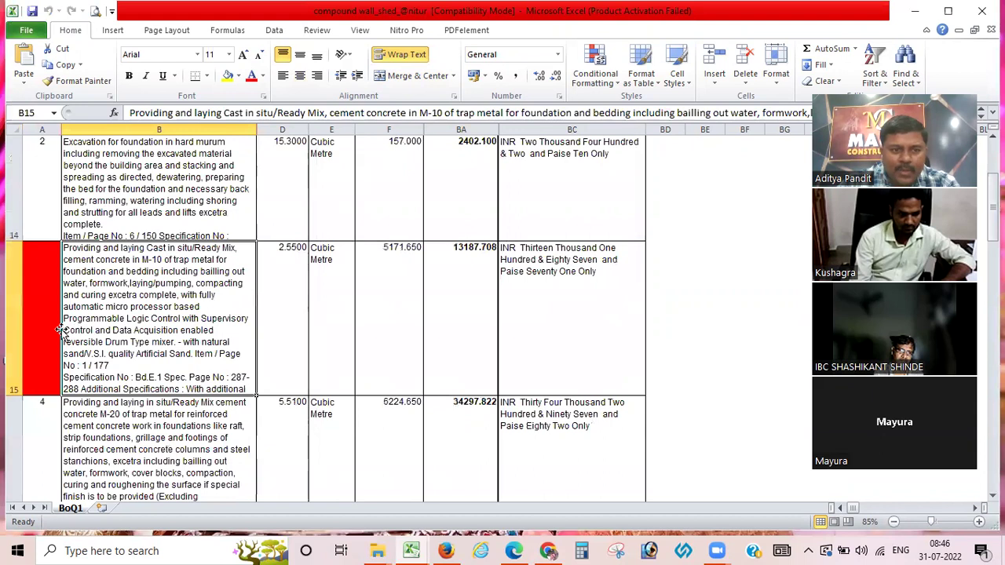
Step: Enter serial number 3 in A15 so the BoQ validations are complied, passing the compatibility warning
{"action": "left_click", "coordinate": [50, 320]}
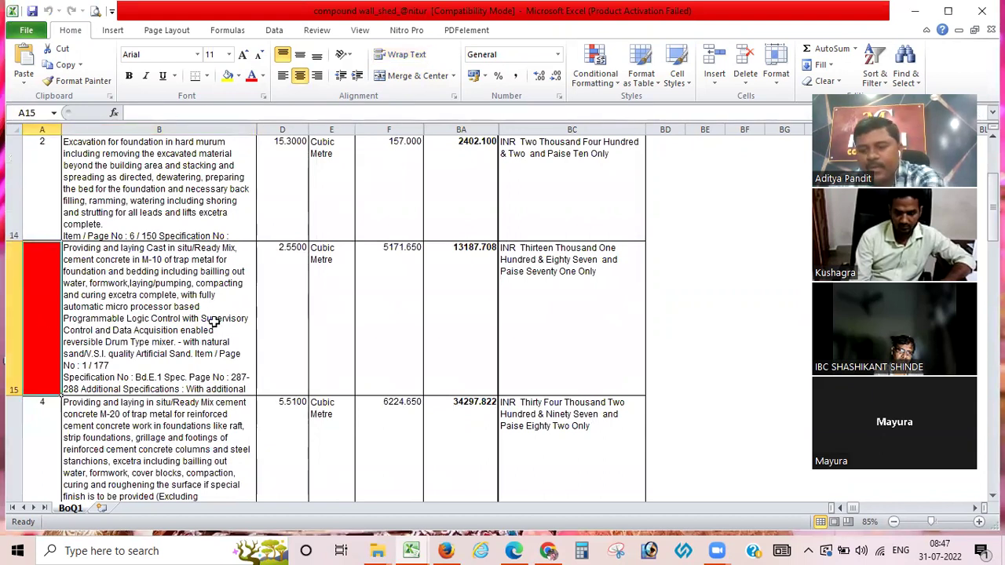
{"action": "key", "text": "Down"}
{"action": "scroll", "coordinate": [216, 318], "scroll_direction": "up", "scroll_amount": 2}
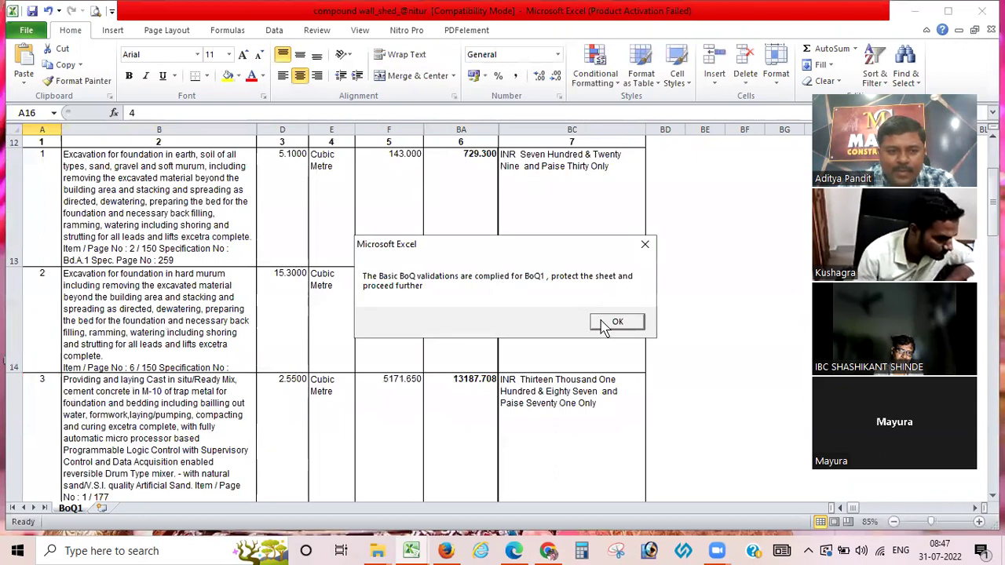
{"action": "left_click", "coordinate": [612, 324]}
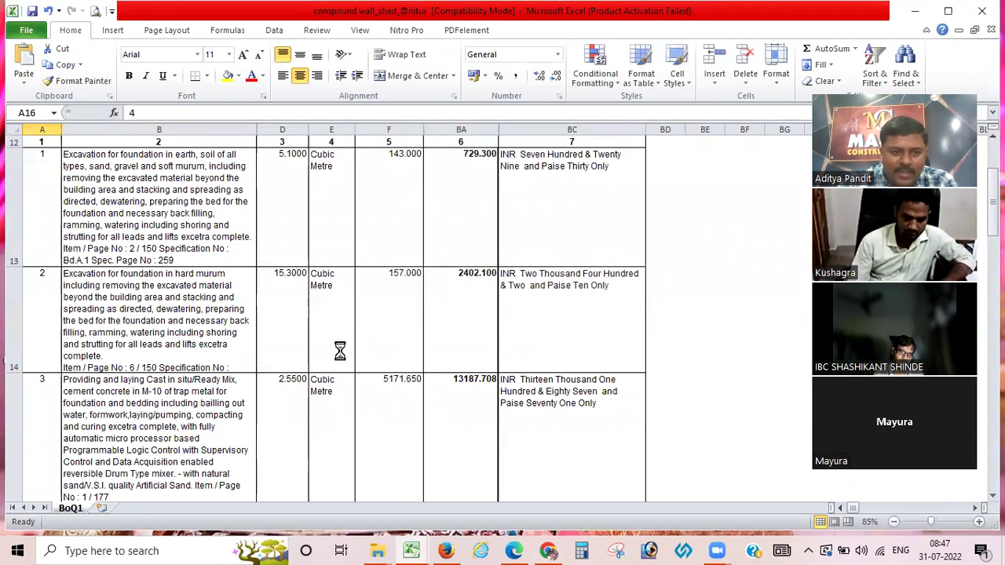
{"action": "left_click", "coordinate": [554, 371]}
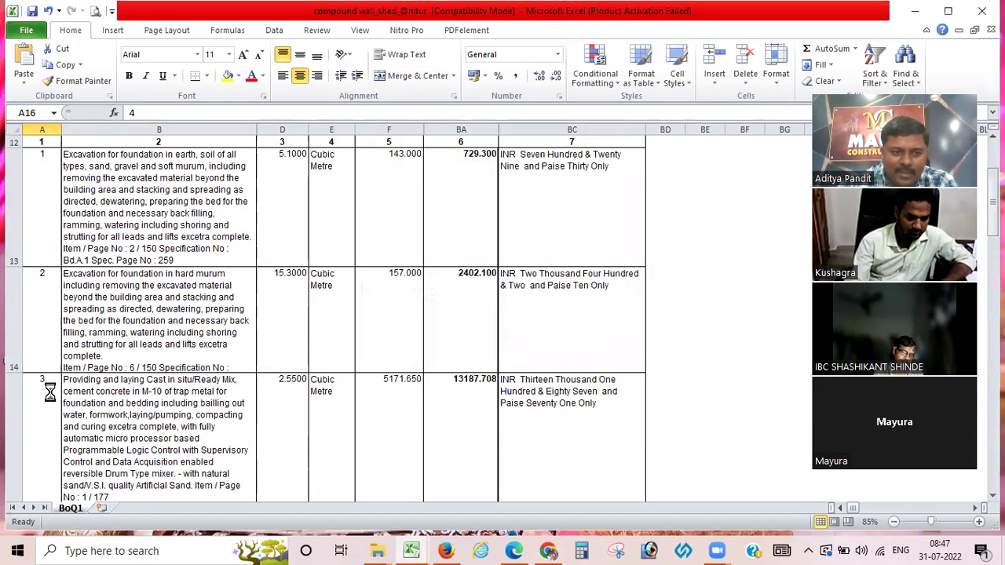
Step: Check items 2 and 3's serial numbers, then select item 1's quantity in D13
{"action": "left_click", "coordinate": [50, 339]}
{"action": "left_click", "coordinate": [47, 395]}
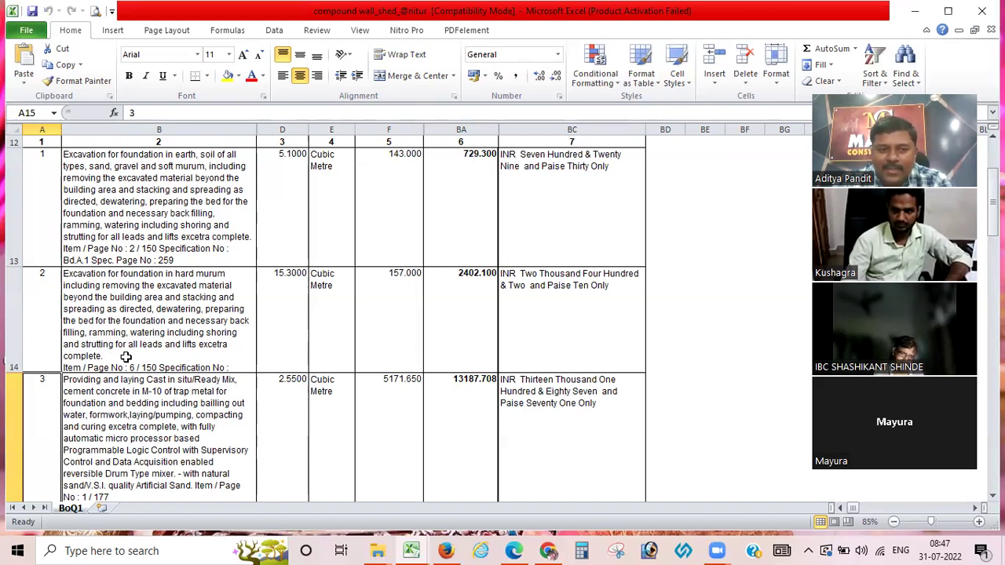
{"action": "scroll", "coordinate": [138, 350], "scroll_direction": "up", "scroll_amount": 2}
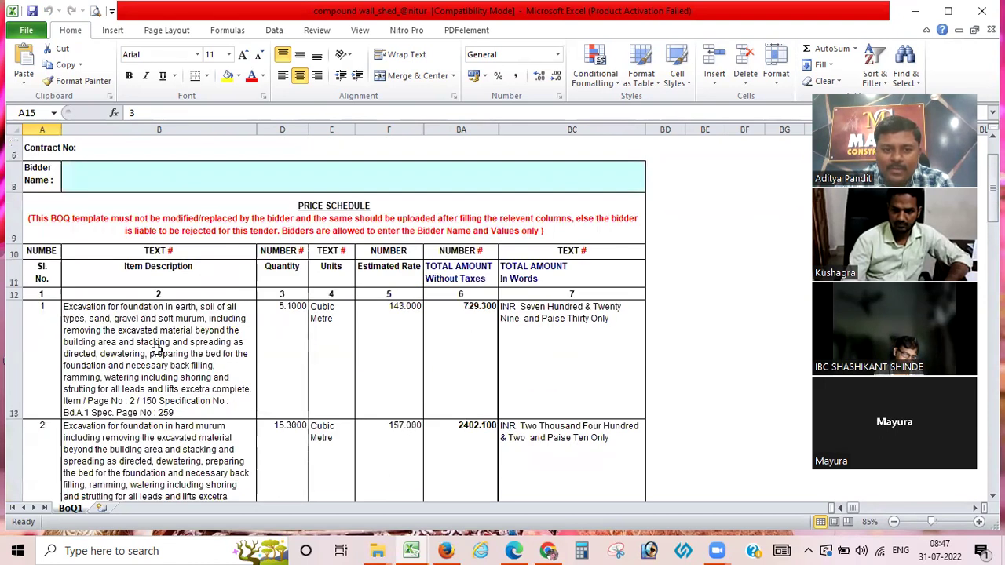
{"action": "left_click", "coordinate": [272, 345]}
Step: Enter quantity 0 in D13 and confirm the basic BoQ validation still passes
{"action": "type", "text": "0"}
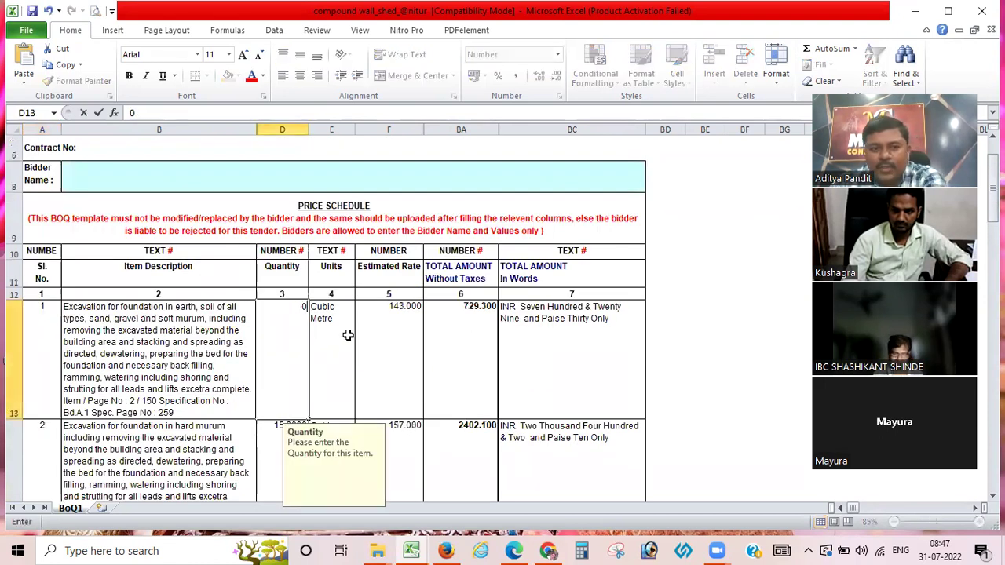
{"action": "left_click", "coordinate": [348, 335]}
{"action": "scroll", "coordinate": [146, 192], "scroll_direction": "up", "scroll_amount": 2}
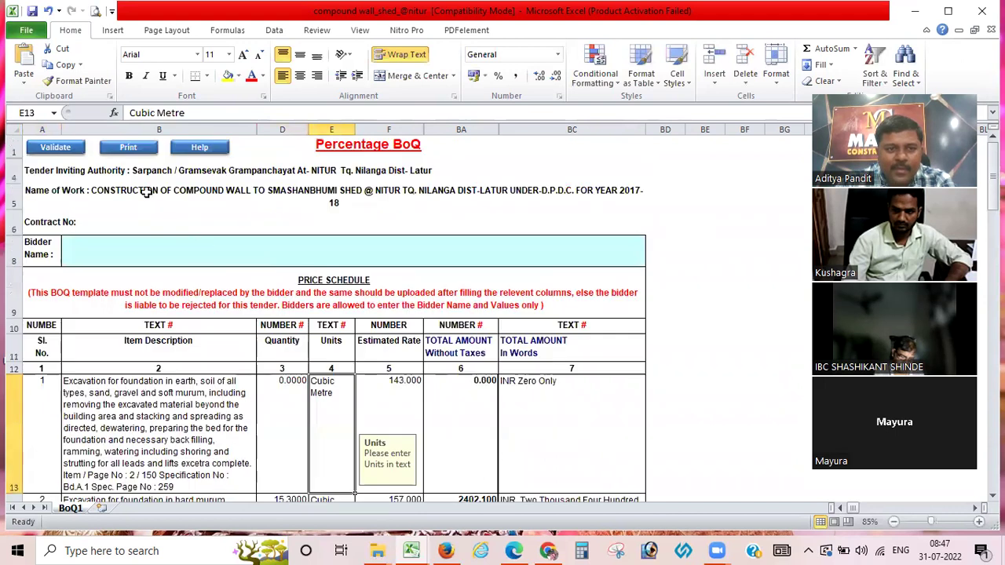
{"action": "left_click", "coordinate": [57, 147]}
{"action": "left_click", "coordinate": [617, 321]}
Step: Change item 1's quantity in D13 to 1, giving an amount of 143.000
{"action": "left_click", "coordinate": [295, 397]}
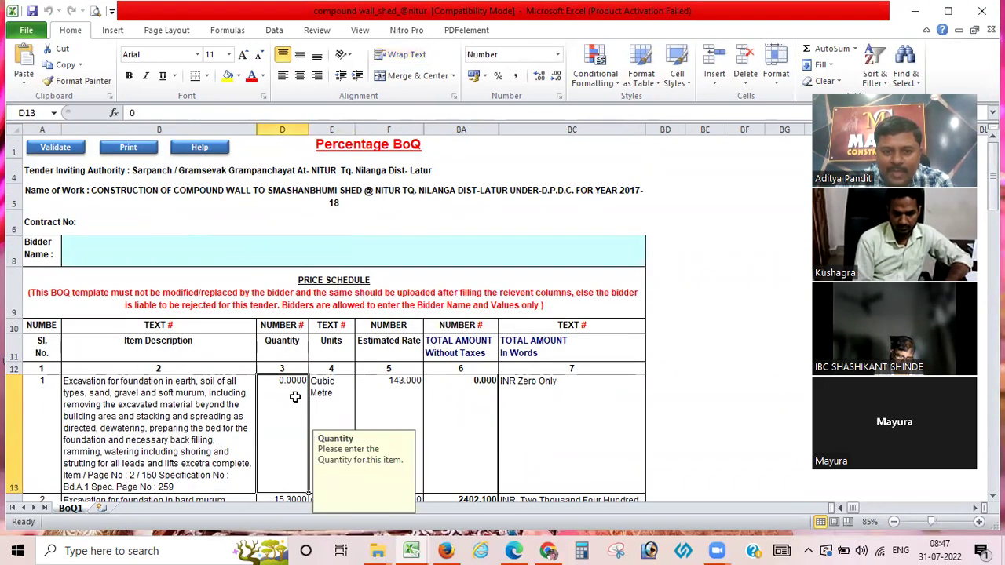
{"action": "left_click_drag", "start_coordinate": [363, 450], "coordinate": [470, 231]}
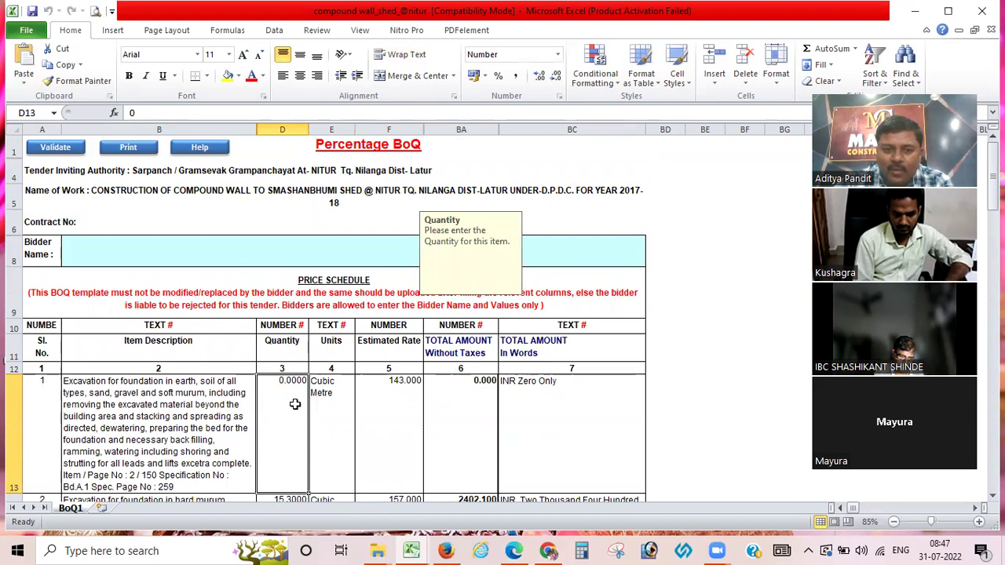
{"action": "type", "text": "1"}
{"action": "left_click", "coordinate": [380, 380]}
Step: Review item 1's description and the Item Description, Quantity, Units, Estimated Rate and TOTAL AMOUNT headings
{"action": "left_click", "coordinate": [124, 405]}
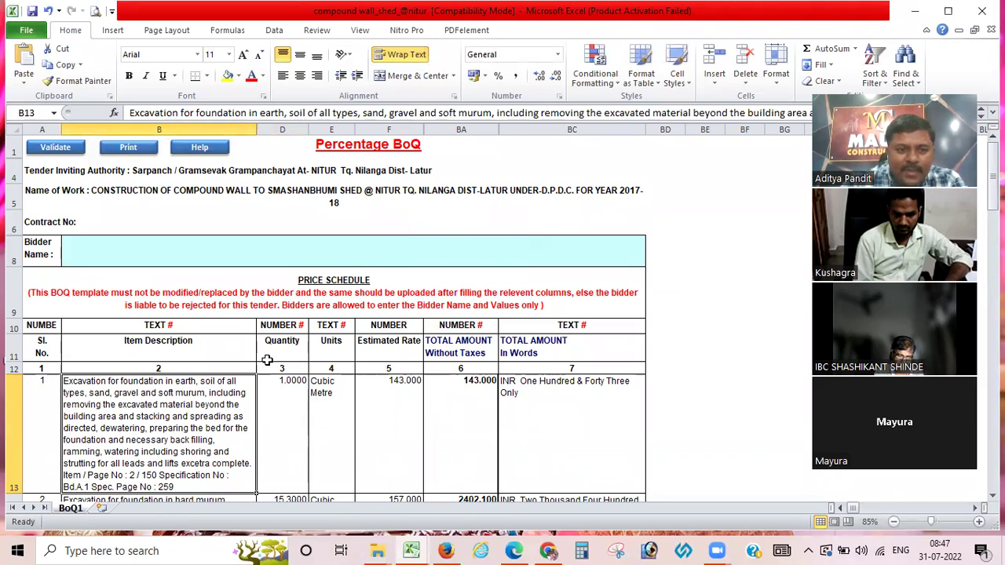
{"action": "left_click", "coordinate": [146, 355]}
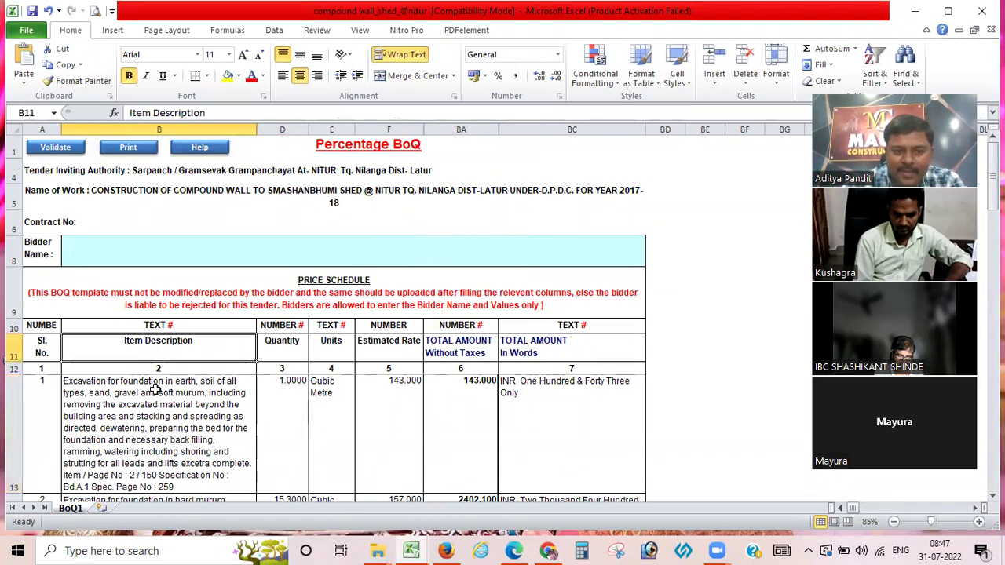
{"action": "left_click", "coordinate": [156, 390]}
{"action": "left_click", "coordinate": [300, 350]}
{"action": "left_click", "coordinate": [327, 351]}
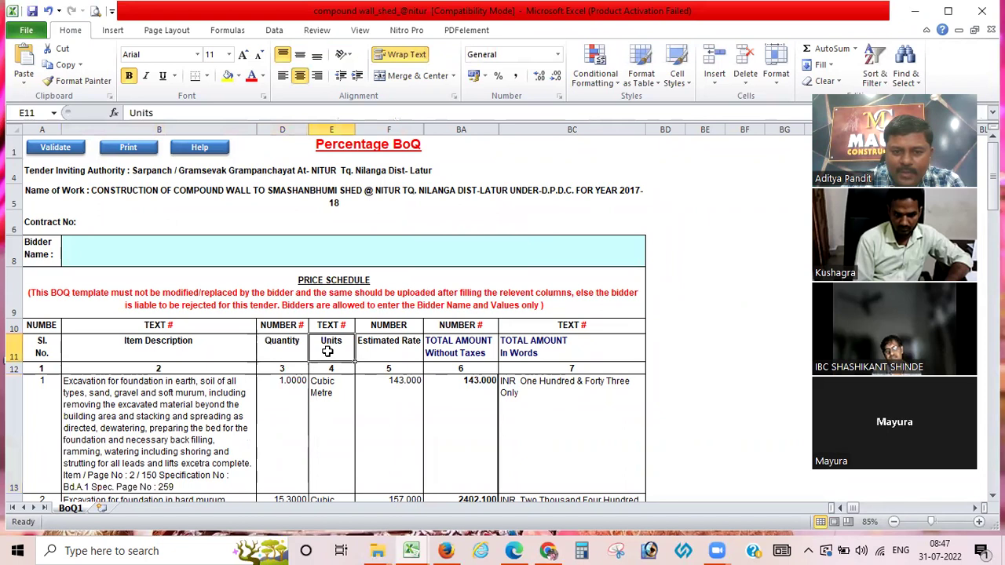
{"action": "left_click", "coordinate": [389, 349]}
{"action": "left_click", "coordinate": [472, 351]}
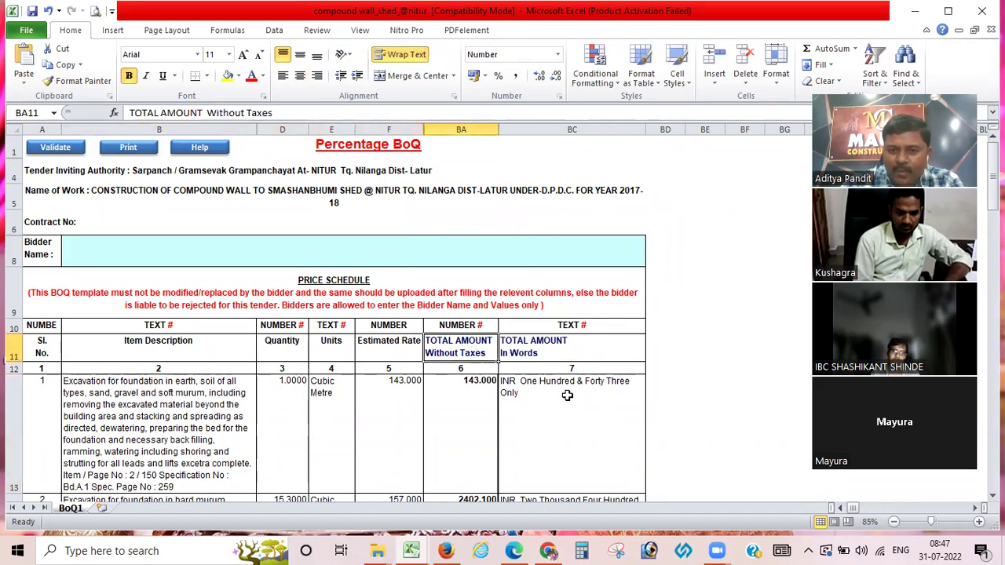
{"action": "left_click", "coordinate": [196, 404]}
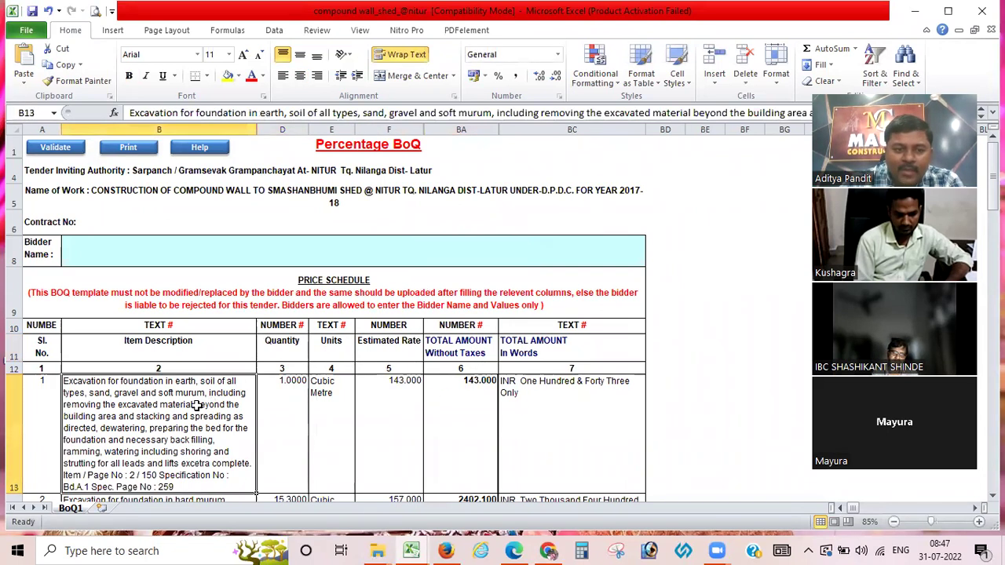
Step: Glance at the BOQ ALL folder window, then return to the compound wall workbook
{"action": "mouse_move", "coordinate": [377, 550]}
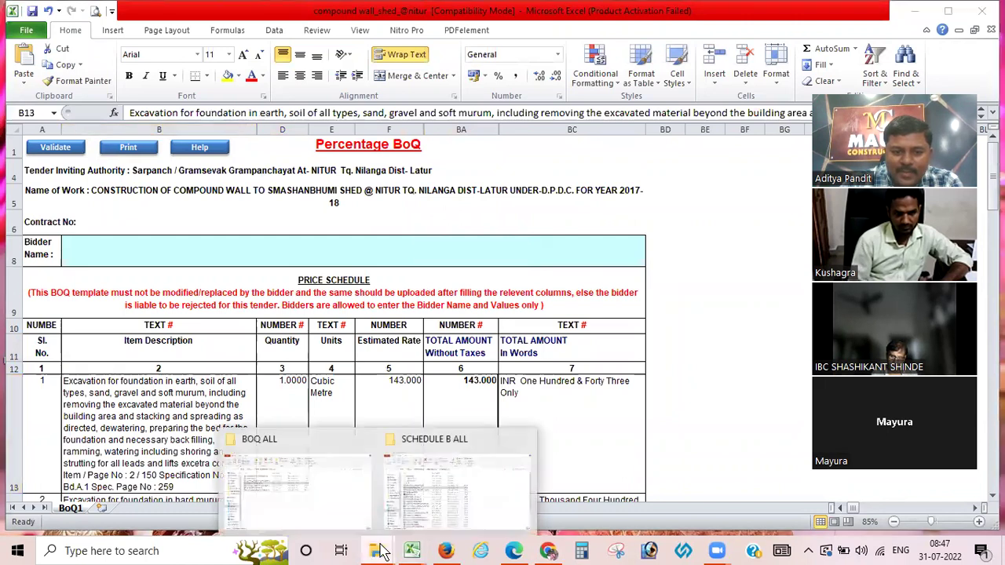
{"action": "left_click", "coordinate": [333, 495]}
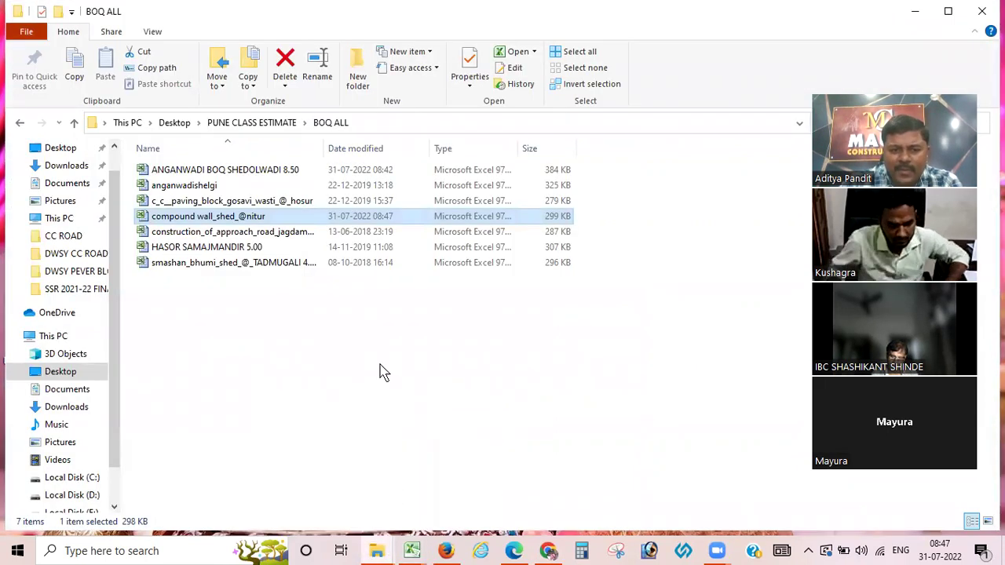
{"action": "mouse_move", "coordinate": [411, 550]}
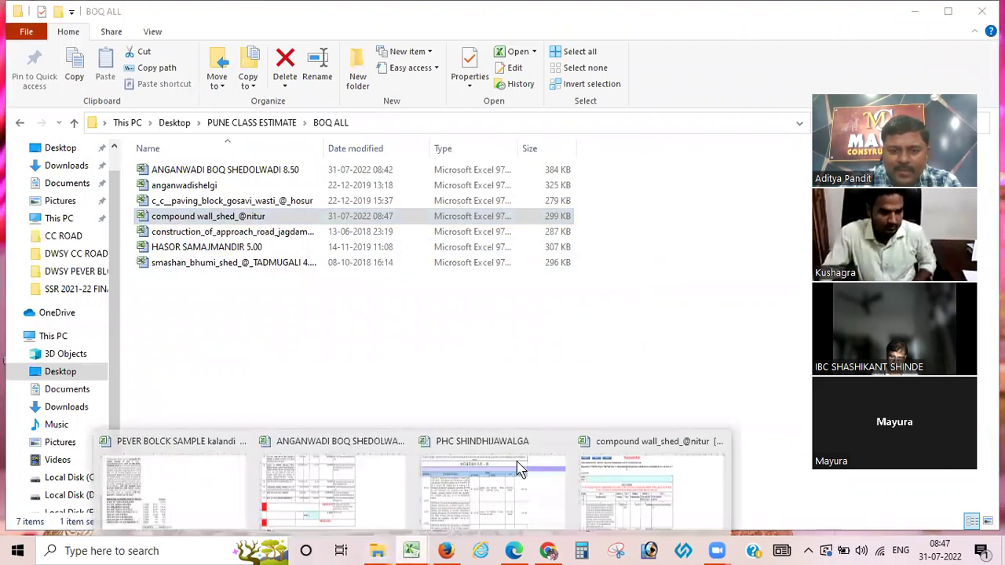
{"action": "left_click", "coordinate": [620, 495]}
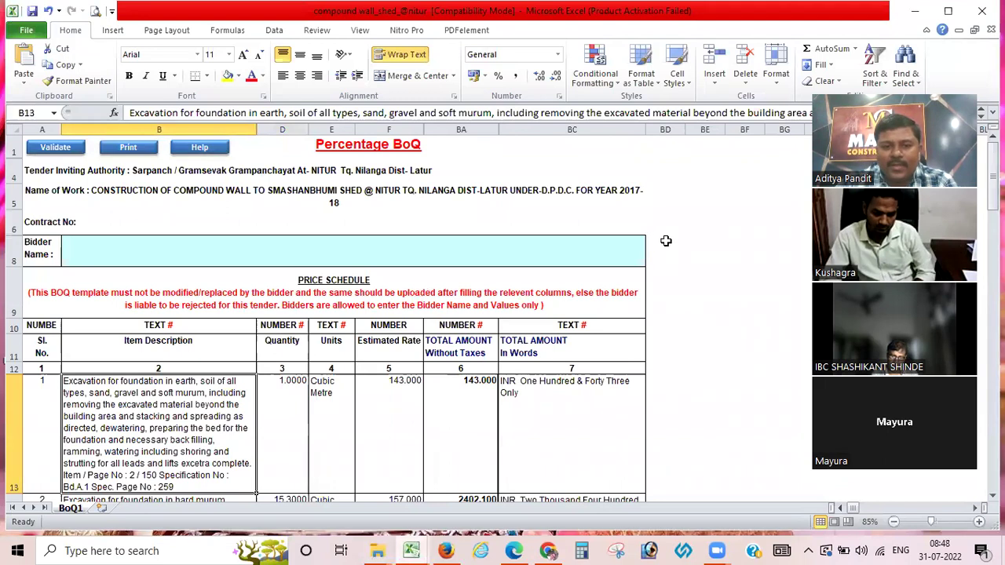
{"action": "left_click", "coordinate": [660, 252]}
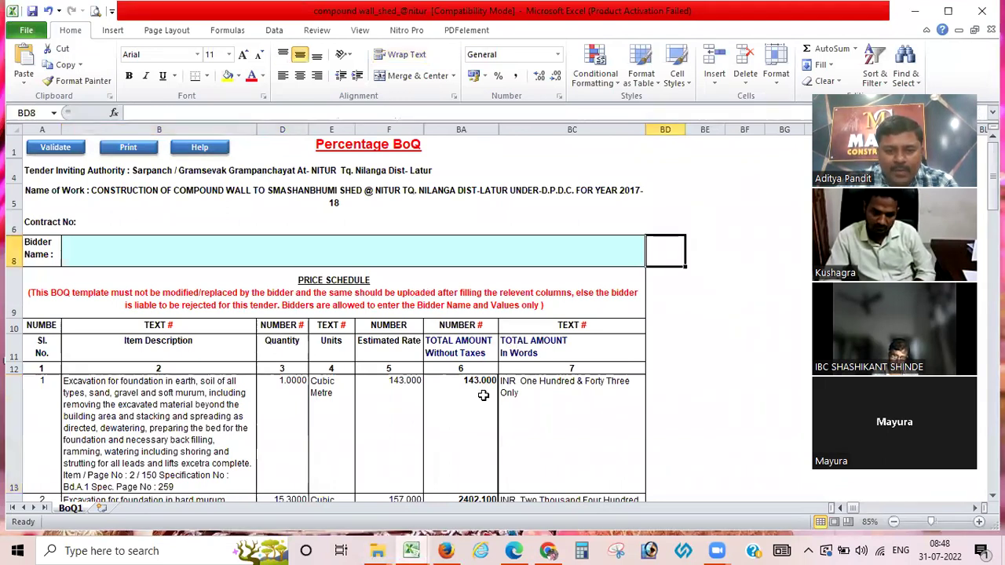
Step: Open the CC ROAD ESTIMATE MALEGAON K workbook from the DWSY CC ROAD ESTIMATE folder
{"action": "left_click", "coordinate": [383, 552]}
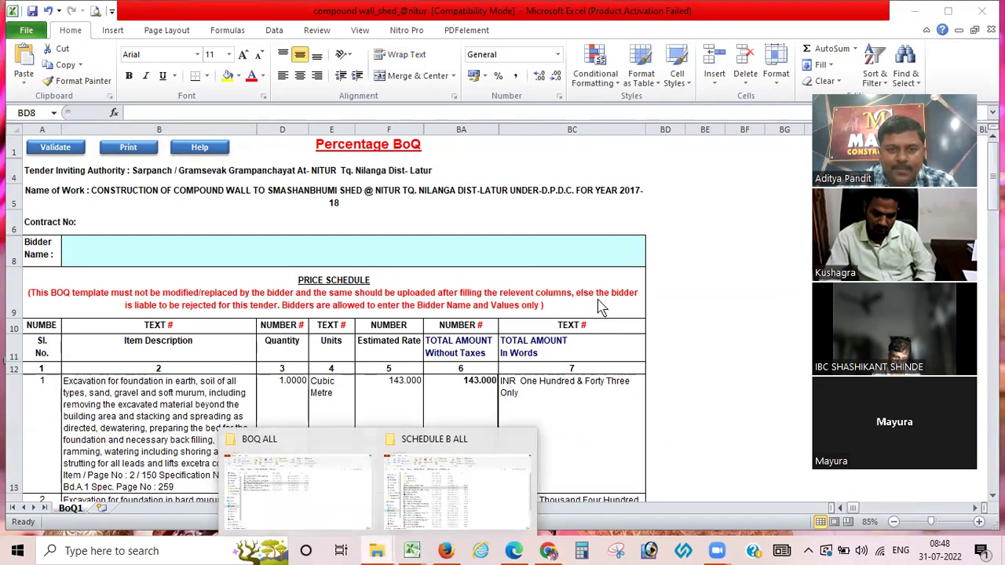
{"action": "scroll", "coordinate": [393, 327], "scroll_direction": "down", "scroll_amount": 2}
{"action": "scroll", "coordinate": [386, 350], "scroll_direction": "down", "scroll_amount": 2}
{"action": "scroll", "coordinate": [393, 438], "scroll_direction": "up", "scroll_amount": 4}
{"action": "left_click", "coordinate": [377, 552]}
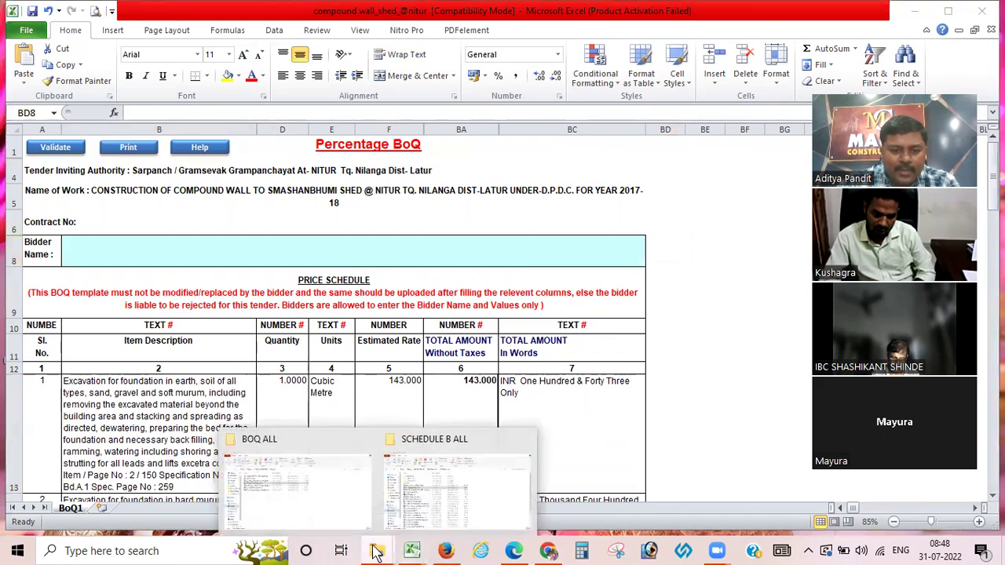
{"action": "left_click", "coordinate": [275, 514]}
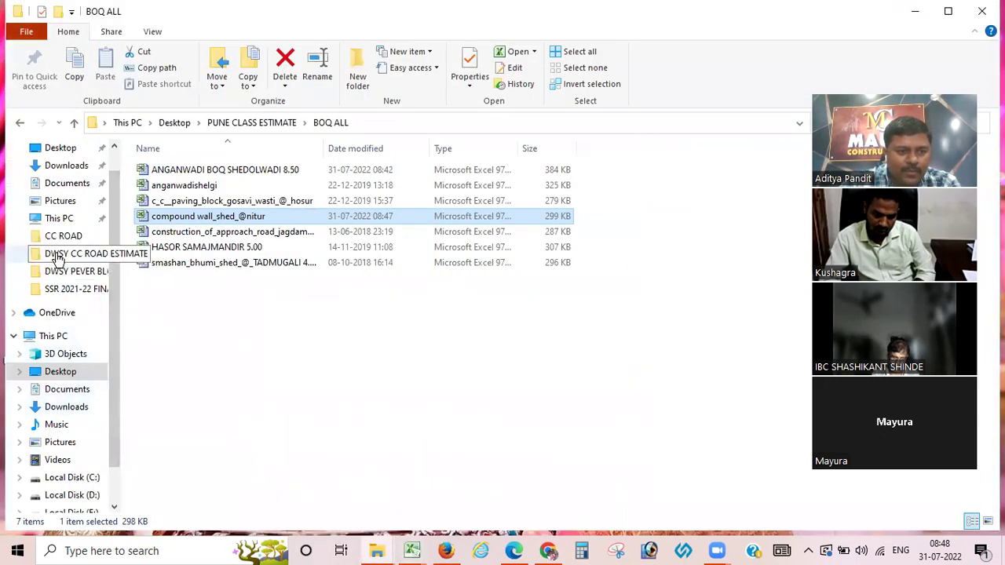
{"action": "left_click", "coordinate": [69, 253]}
{"action": "double_click", "coordinate": [211, 171]}
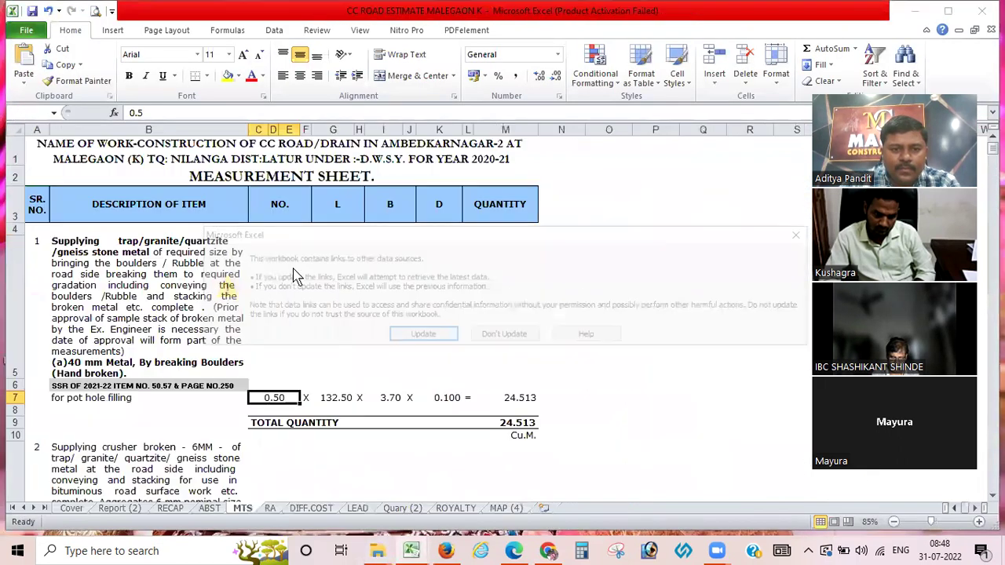
Step: Copy the first item's description from the estimate's ABST sheet into B13 of the compound wall BoQ
{"action": "left_click", "coordinate": [506, 336]}
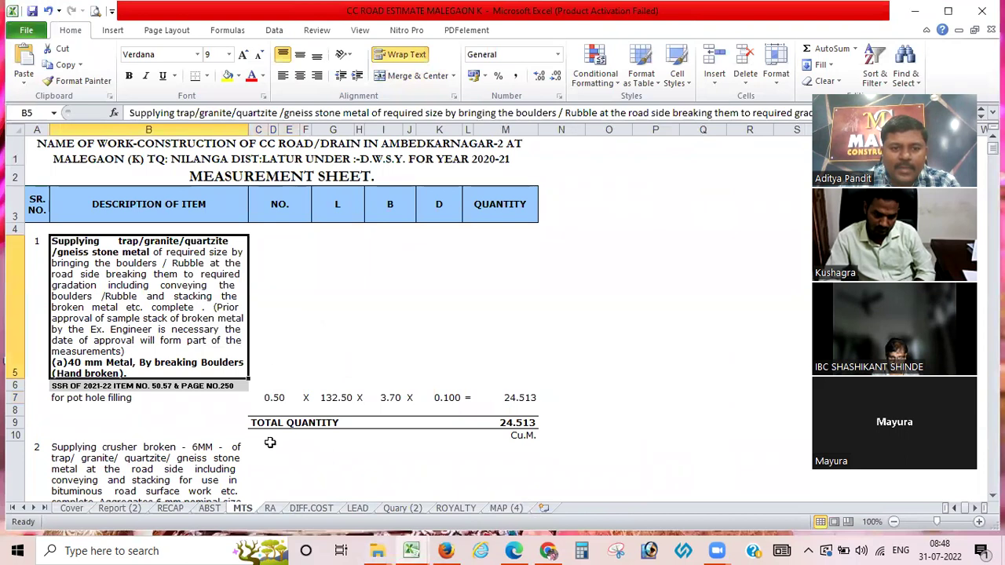
{"action": "left_click", "coordinate": [209, 508]}
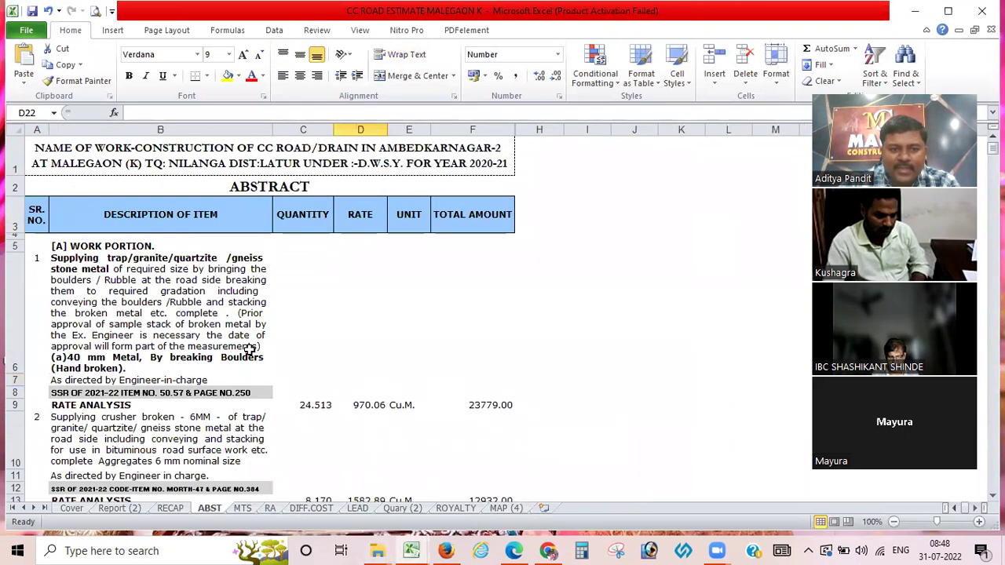
{"action": "left_click", "coordinate": [249, 348]}
{"action": "key", "text": "ctrl+c"}
{"action": "mouse_move", "coordinate": [411, 551]}
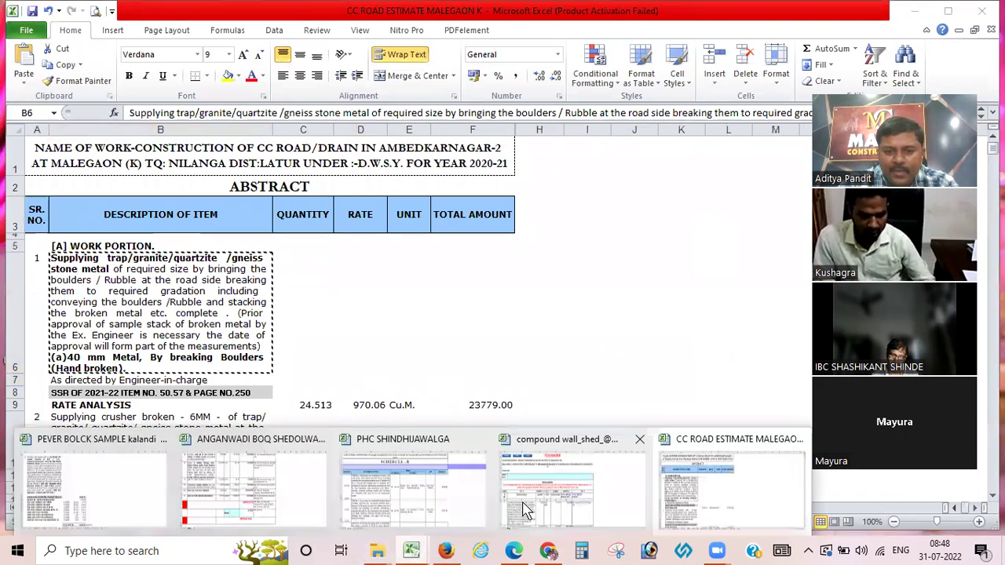
{"action": "left_click", "coordinate": [525, 509]}
{"action": "left_click", "coordinate": [181, 397]}
{"action": "key", "text": "ctrl+v"}
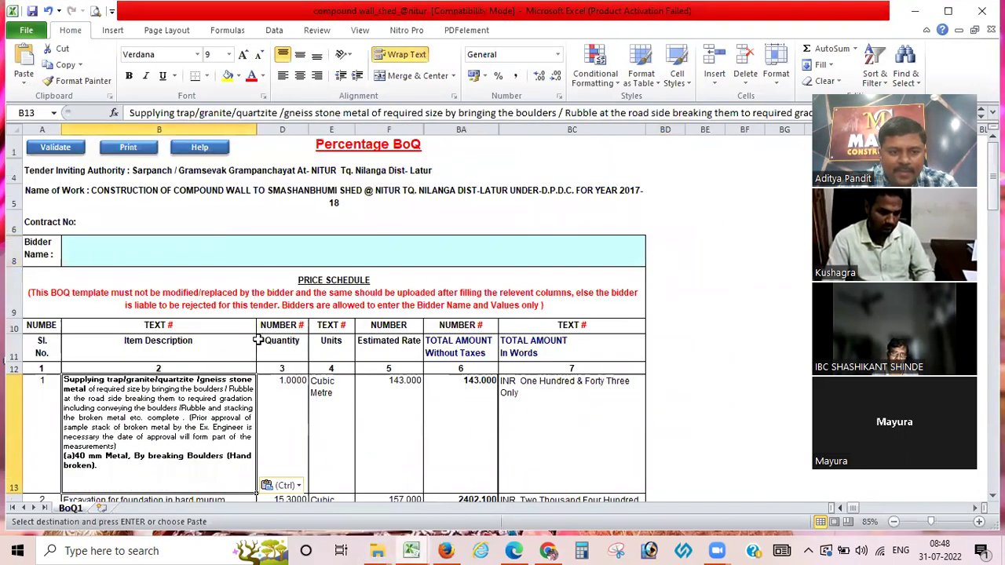
{"action": "scroll", "coordinate": [282, 369], "scroll_direction": "down", "scroll_amount": 1}
{"action": "left_click", "coordinate": [319, 399]}
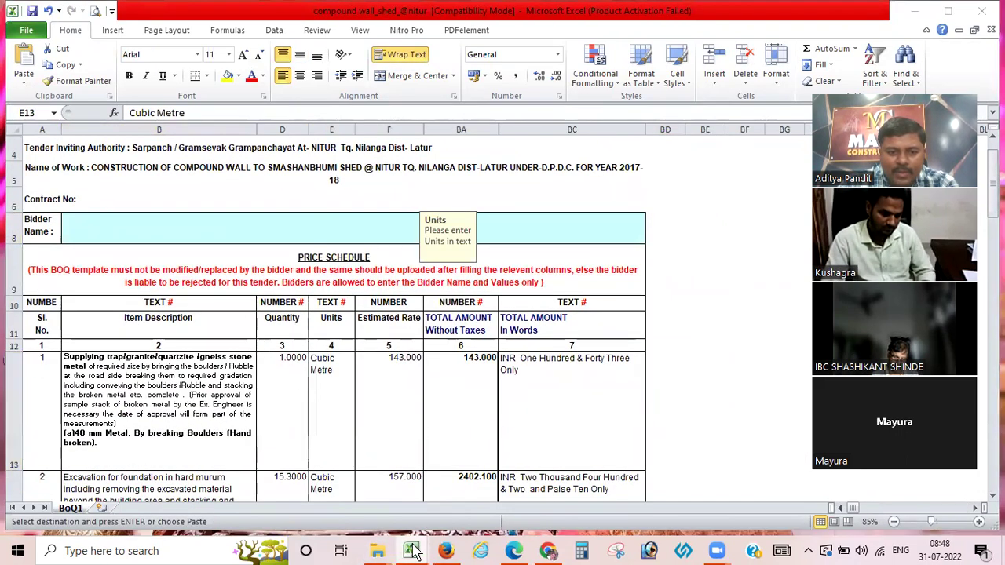
Step: Close the PEVER BOLCK SAMPLE workbook without saving
{"action": "mouse_move", "coordinate": [414, 552]}
{"action": "left_click", "coordinate": [123, 480]}
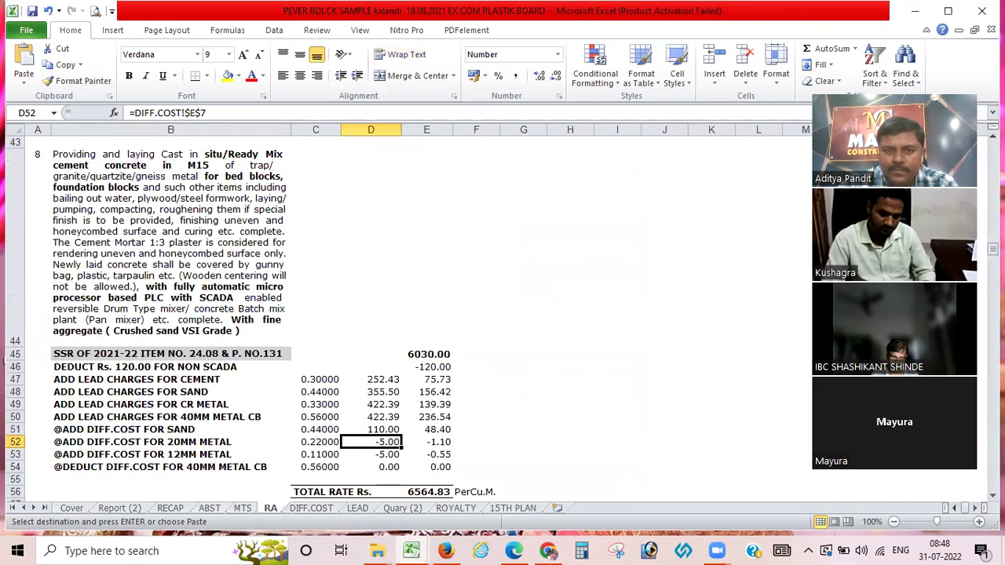
{"action": "key", "text": "ctrl+w"}
{"action": "left_click", "coordinate": [499, 296]}
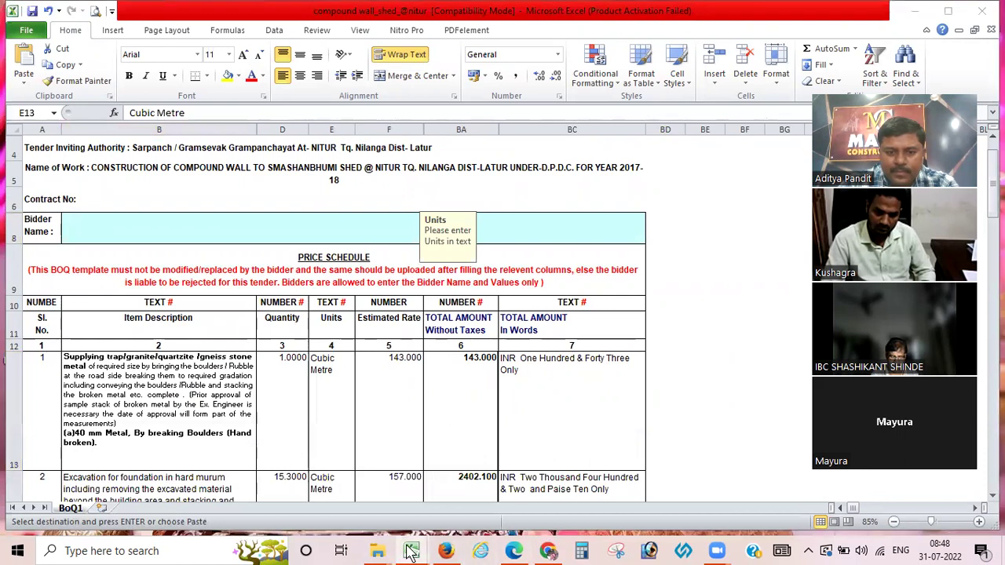
Step: Copy the 24.513 quantity from C9 of the CC road estimate, then return to the compound wall workbook
{"action": "mouse_move", "coordinate": [411, 552]}
{"action": "left_click", "coordinate": [659, 522]}
{"action": "left_click", "coordinate": [314, 403]}
{"action": "key", "text": "ctrl+c"}
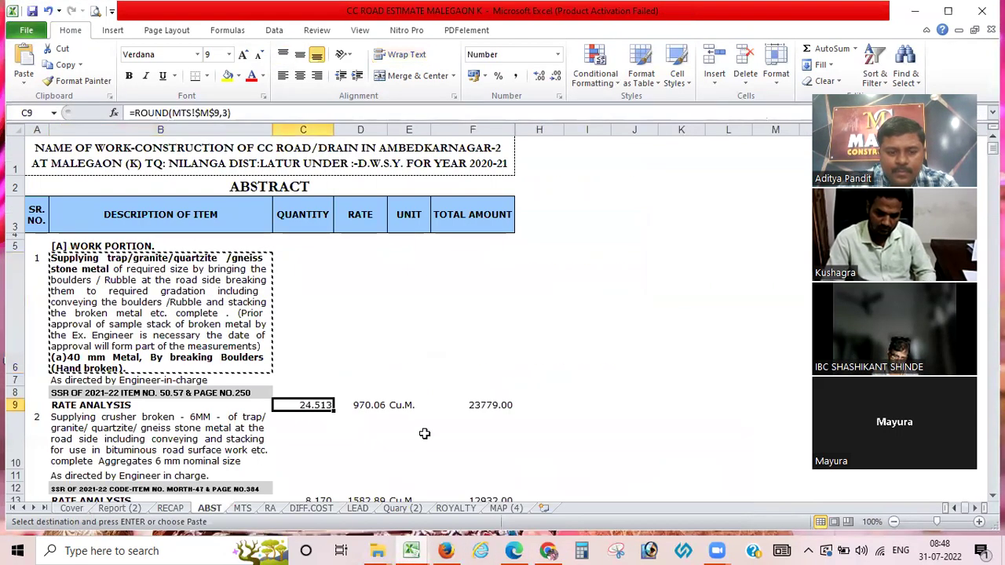
{"action": "mouse_move", "coordinate": [423, 551]}
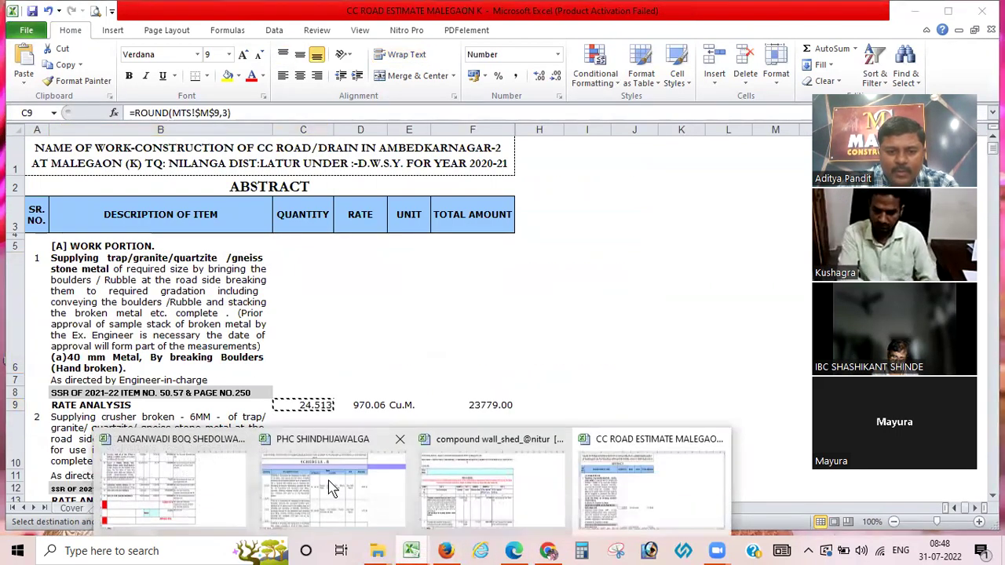
{"action": "left_click", "coordinate": [445, 474]}
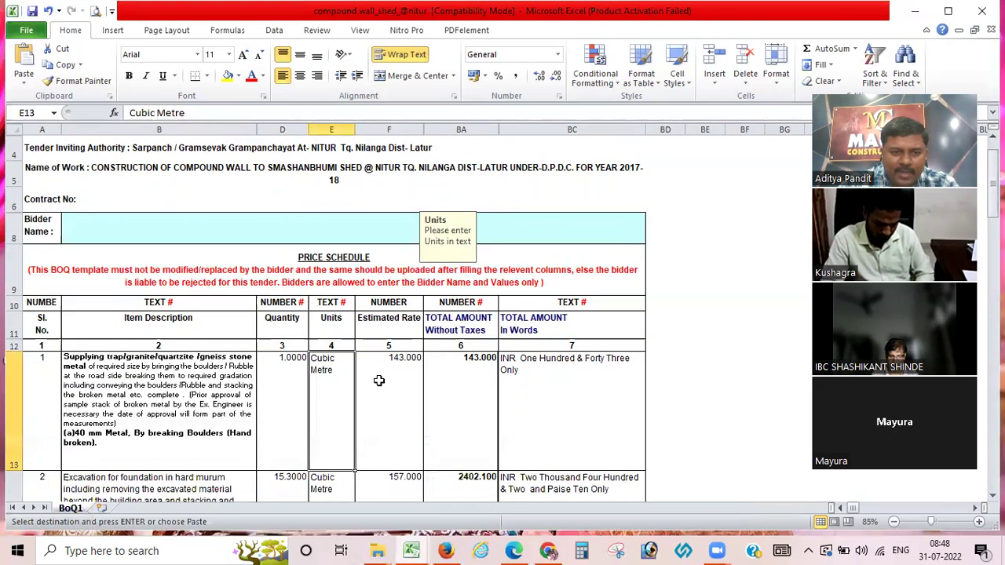
Step: Paste the linked 24.513 quantity into D13, enlarging and top-aligning it
{"action": "left_click", "coordinate": [286, 393]}
{"action": "key", "text": "ctrl+v"}
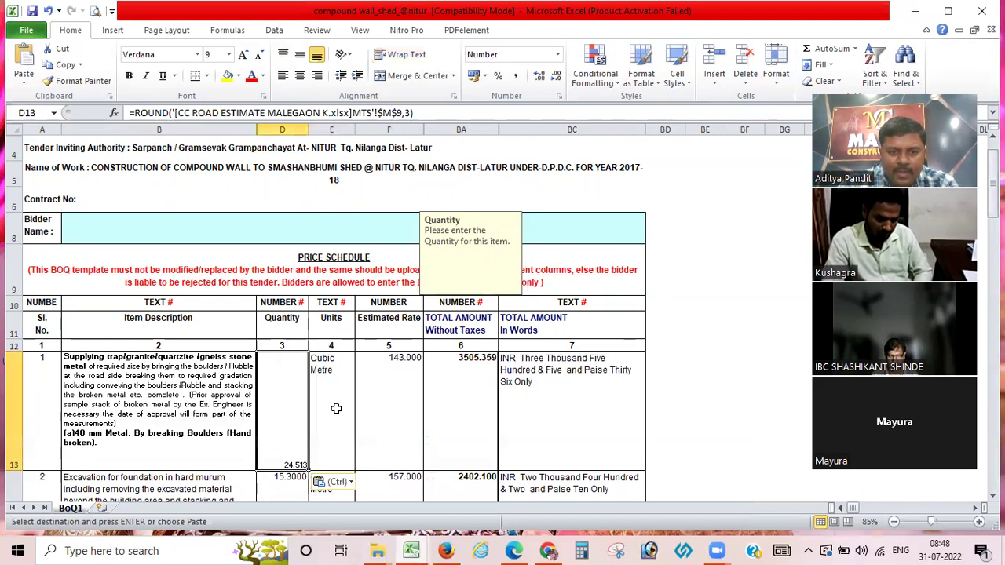
{"action": "left_click", "coordinate": [245, 58]}
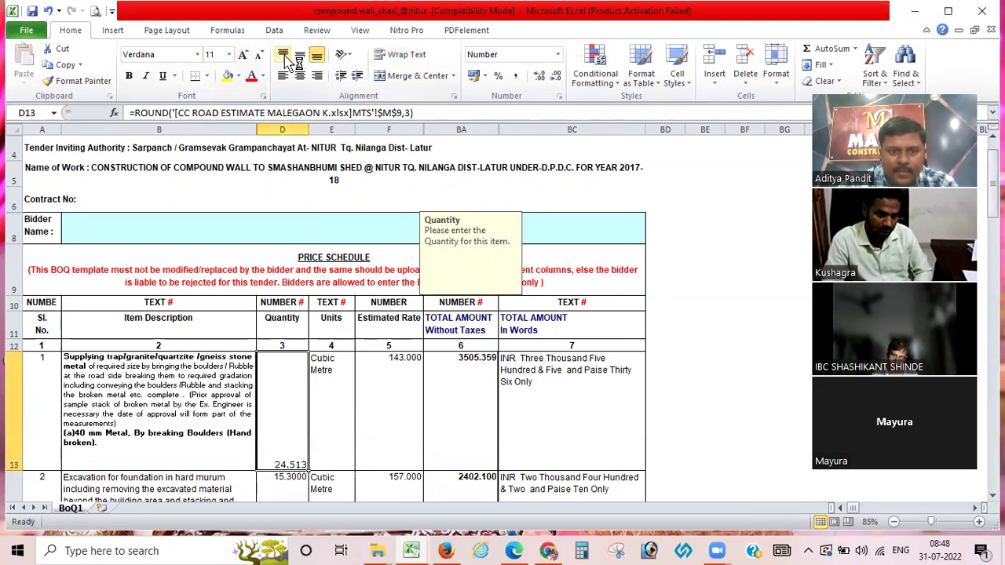
{"action": "left_click", "coordinate": [282, 55]}
{"action": "left_click", "coordinate": [325, 380]}
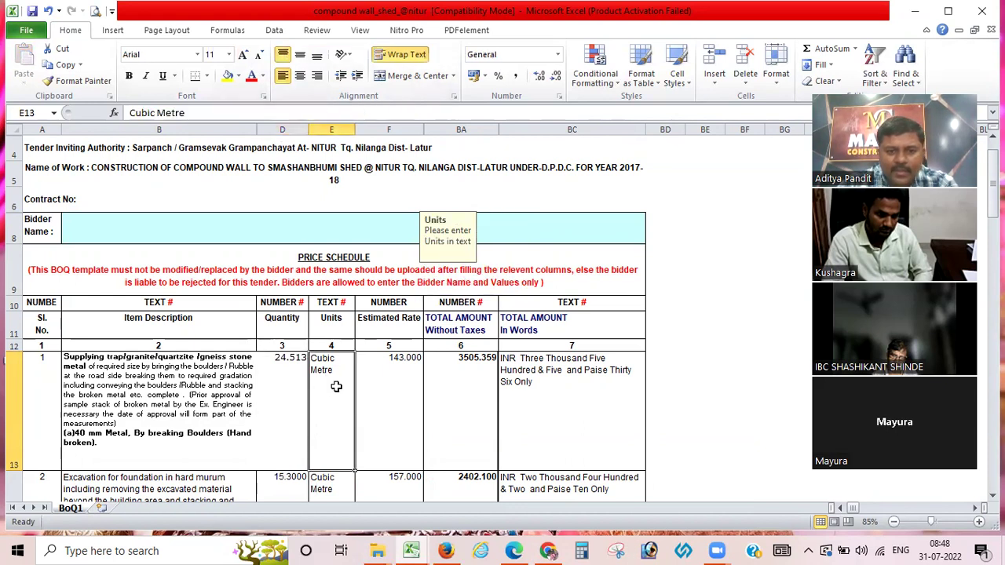
{"action": "left_click", "coordinate": [379, 380]}
Step: Link the 970.06 rate from the estimate's D9 into F13 with font size 11, top-aligned
{"action": "mouse_move", "coordinate": [411, 550]}
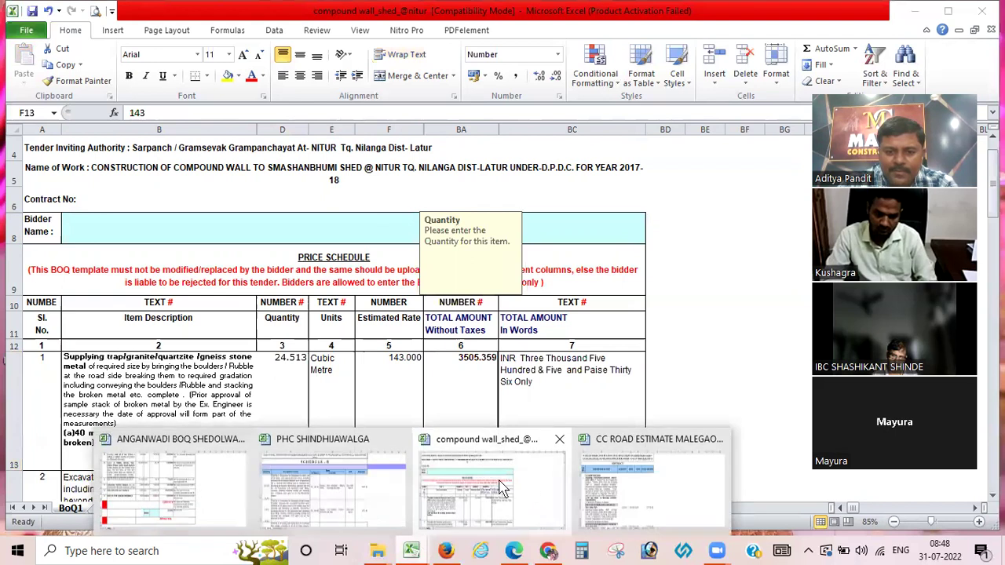
{"action": "left_click", "coordinate": [604, 480]}
{"action": "left_click", "coordinate": [369, 405]}
{"action": "key", "text": "ctrl+c"}
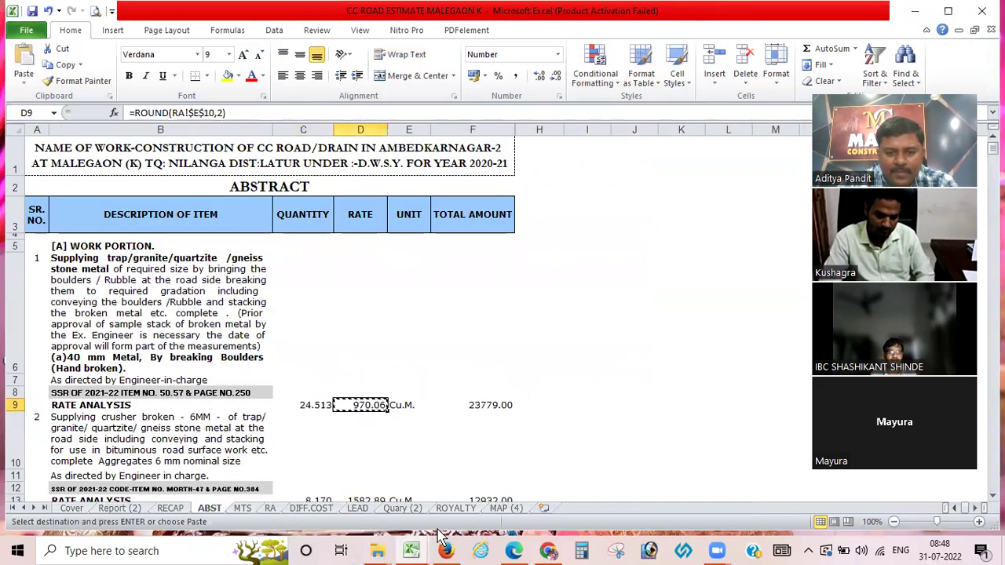
{"action": "mouse_move", "coordinate": [411, 550]}
{"action": "left_click", "coordinate": [440, 496]}
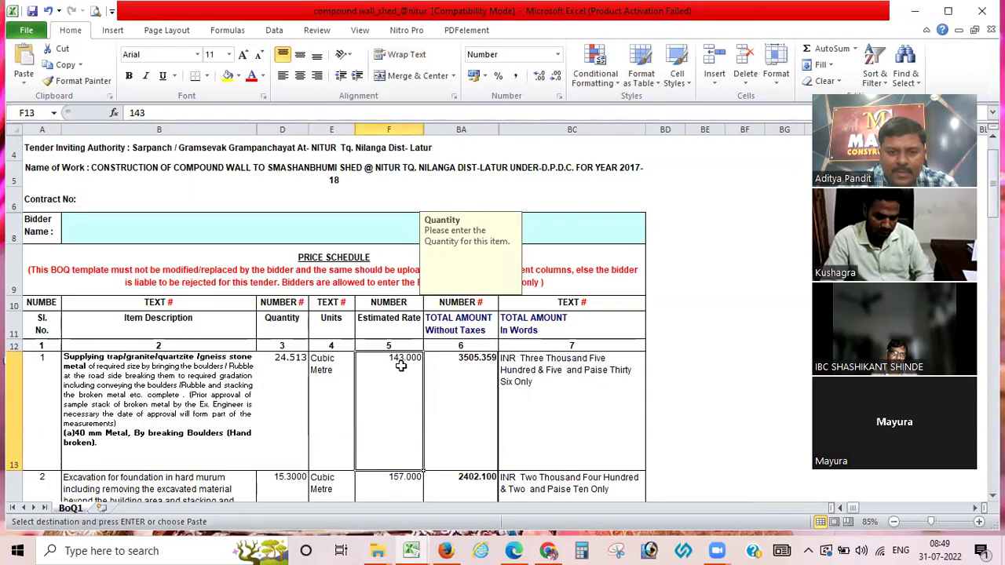
{"action": "key", "text": "ctrl+v"}
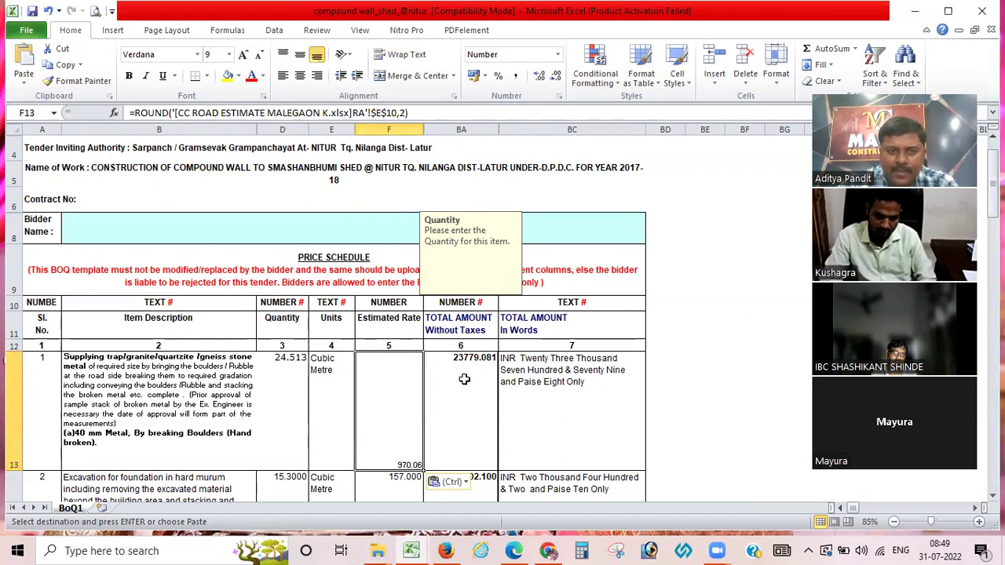
{"action": "left_click", "coordinate": [242, 54]}
{"action": "left_click", "coordinate": [243, 54]}
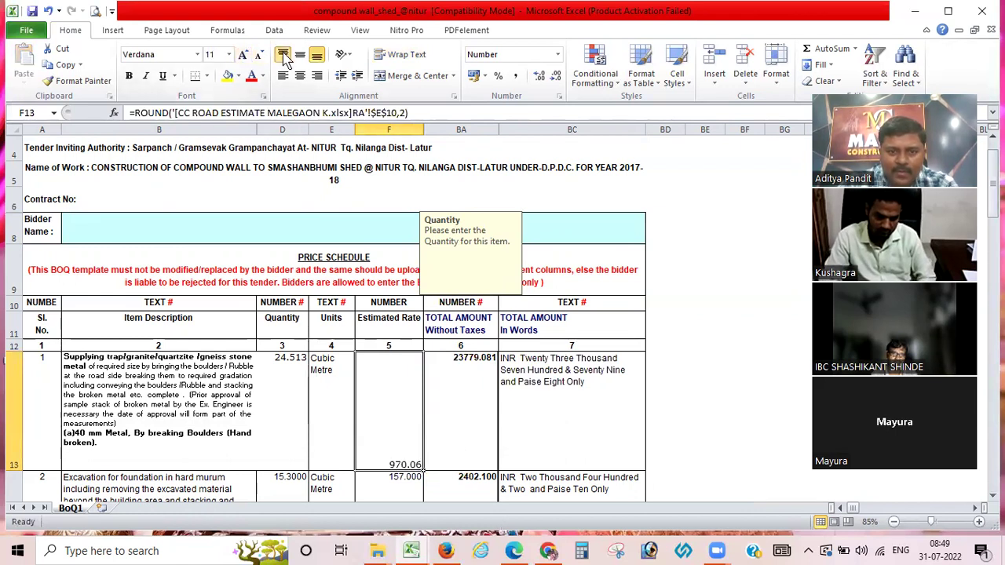
{"action": "left_click", "coordinate": [282, 54]}
Step: Inspect the BA13 amount and BC13 amount-in-words formulas without changing them
{"action": "double_click", "coordinate": [473, 393]}
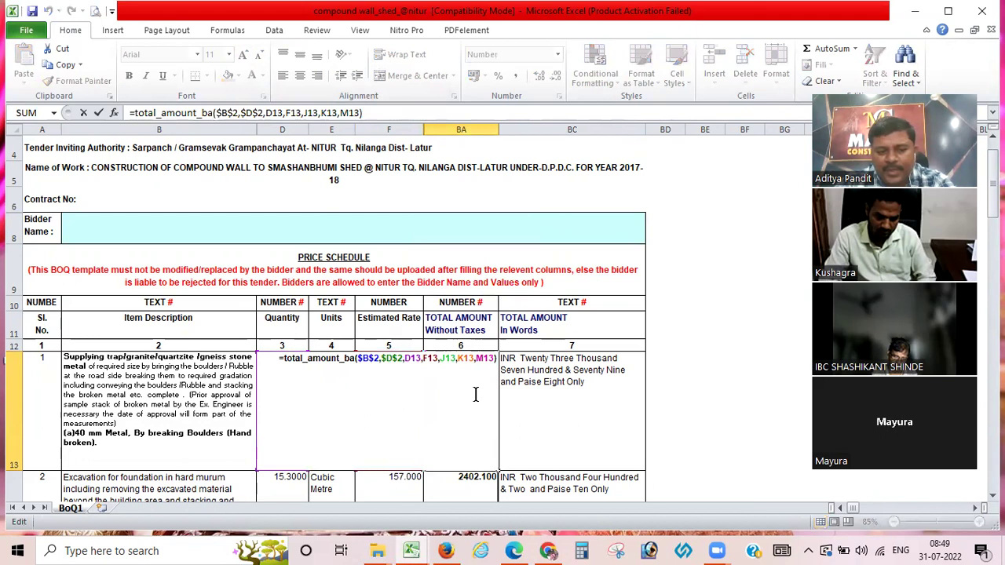
{"action": "key", "text": "Escape"}
{"action": "double_click", "coordinate": [533, 388]}
{"action": "key", "text": "Escape"}
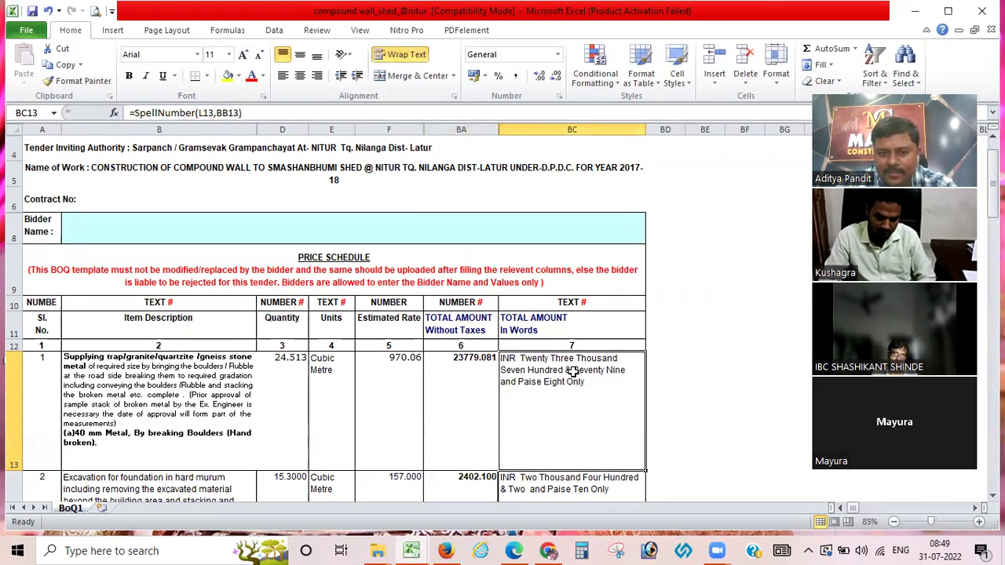
{"action": "scroll", "coordinate": [575, 372], "scroll_direction": "down", "scroll_amount": 1}
Step: Enlarge the font of item 1's description in B13
{"action": "left_click", "coordinate": [177, 328]}
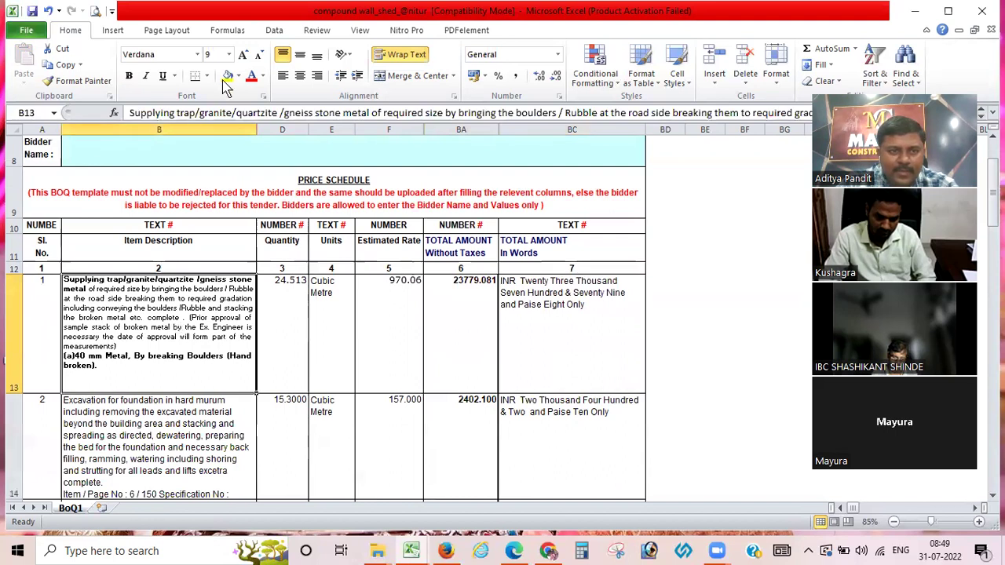
{"action": "left_click", "coordinate": [243, 54]}
{"action": "key", "text": "Down"}
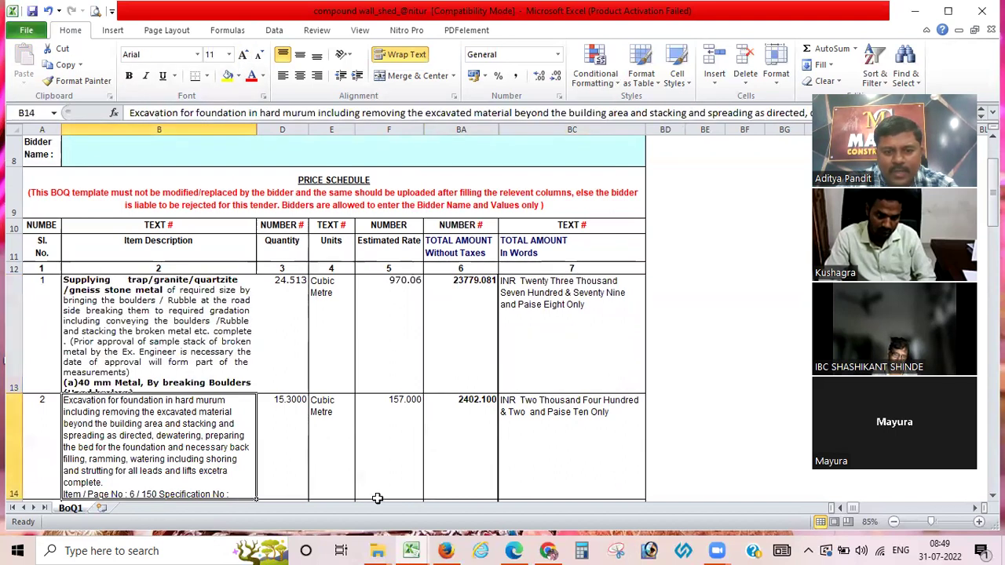
Step: Copy item 2's description from the estimate's ABST B10 and paste it into B14
{"action": "mouse_move", "coordinate": [410, 551]}
{"action": "left_click", "coordinate": [793, 530]}
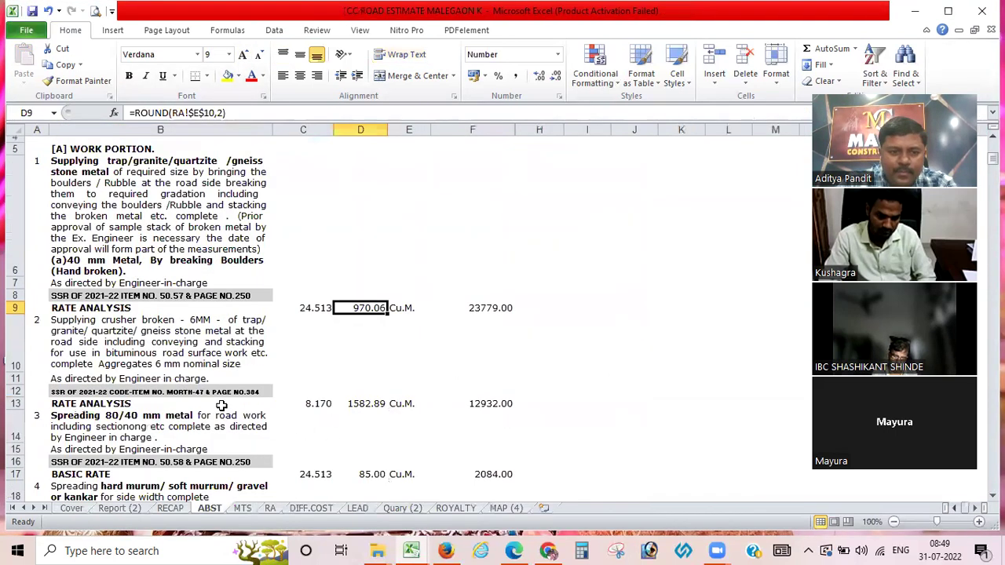
{"action": "left_click", "coordinate": [186, 344]}
{"action": "key", "text": "ctrl+c"}
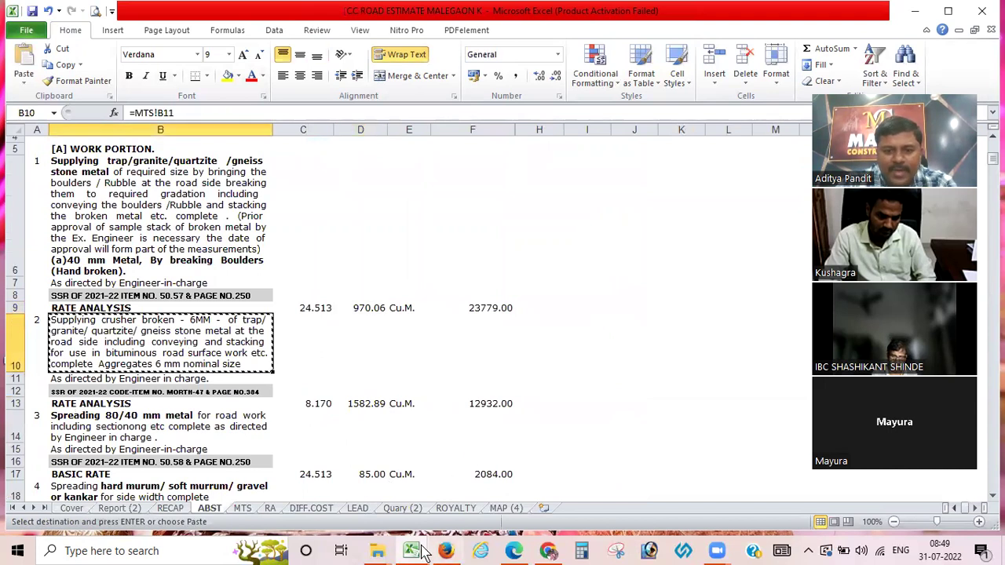
{"action": "mouse_move", "coordinate": [411, 551]}
{"action": "left_click", "coordinate": [601, 487]}
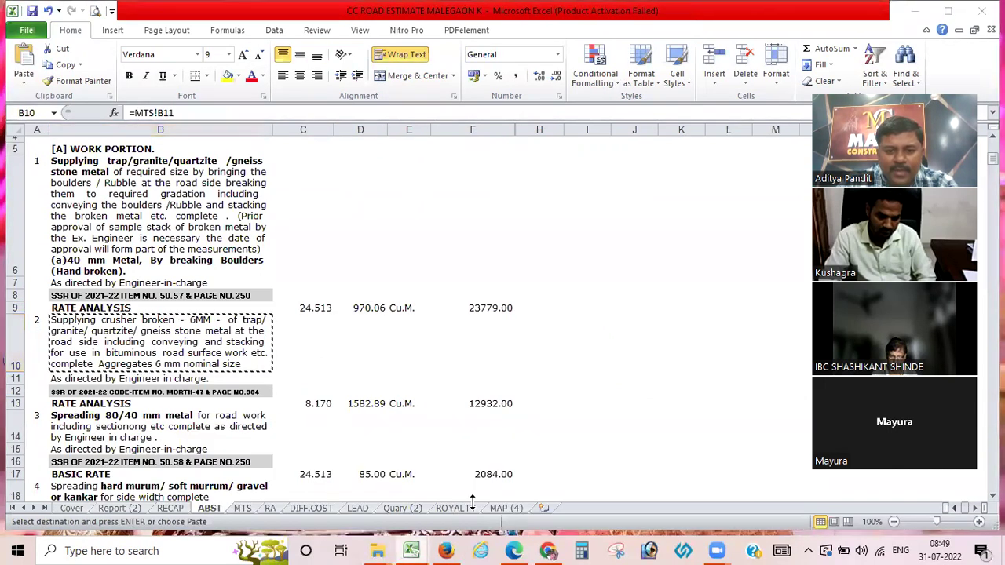
{"action": "left_click", "coordinate": [503, 483]}
{"action": "key", "text": "ctrl+v"}
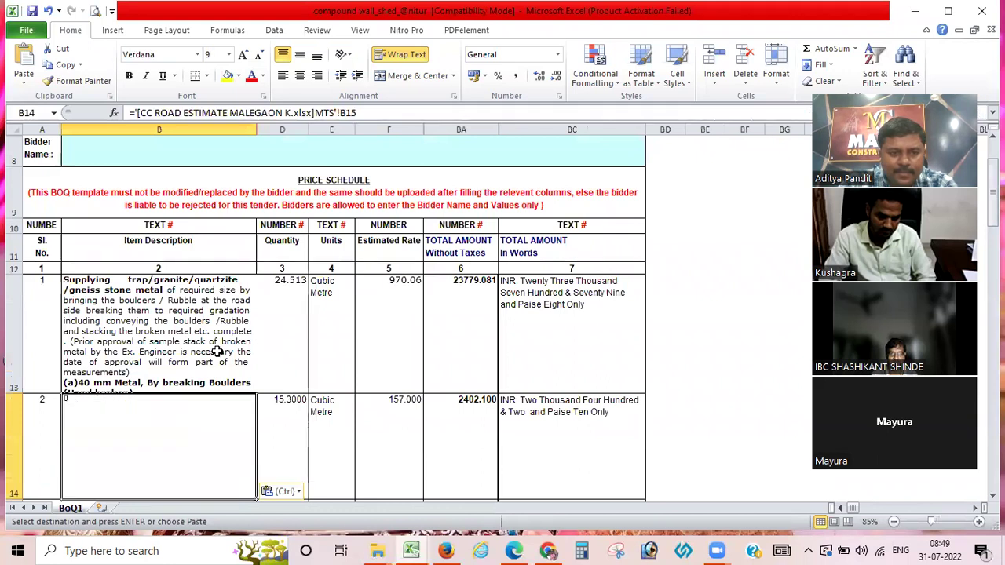
Step: Inspect the formula behind item 2's description in the CC road estimate
{"action": "scroll", "coordinate": [460, 387], "scroll_direction": "down", "scroll_amount": 1}
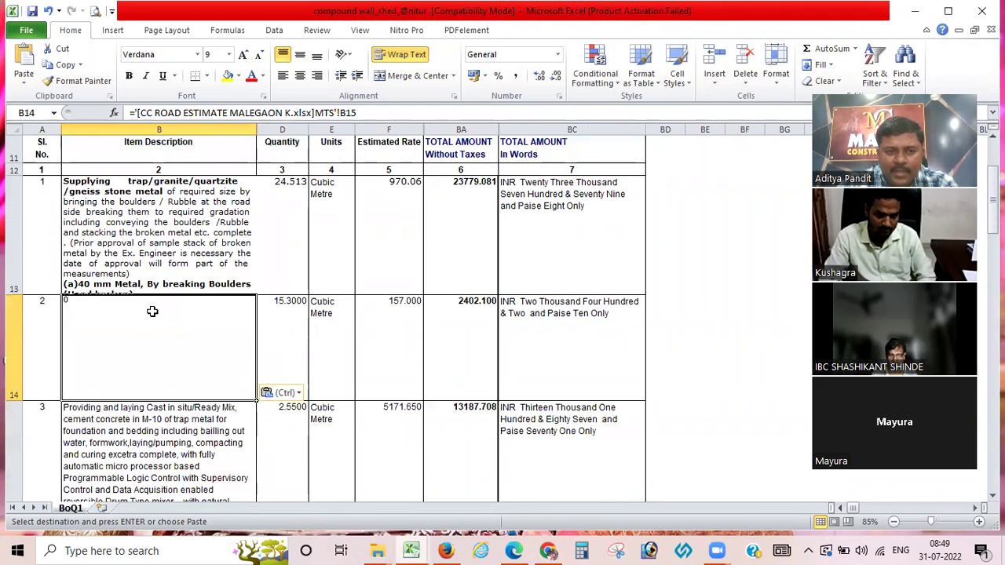
{"action": "mouse_move", "coordinate": [424, 552]}
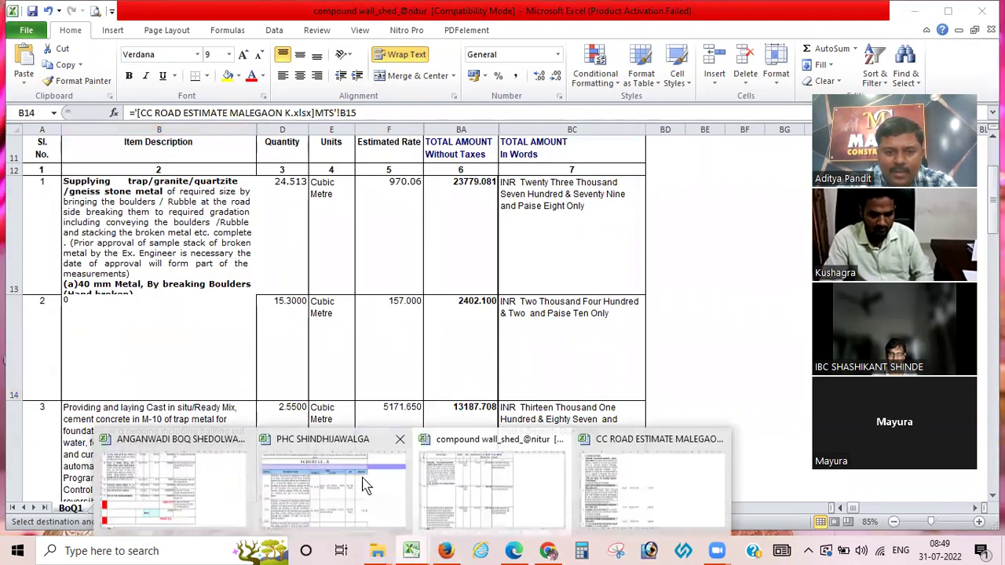
{"action": "left_click", "coordinate": [652, 483]}
{"action": "double_click", "coordinate": [157, 343]}
{"action": "key", "text": "Escape"}
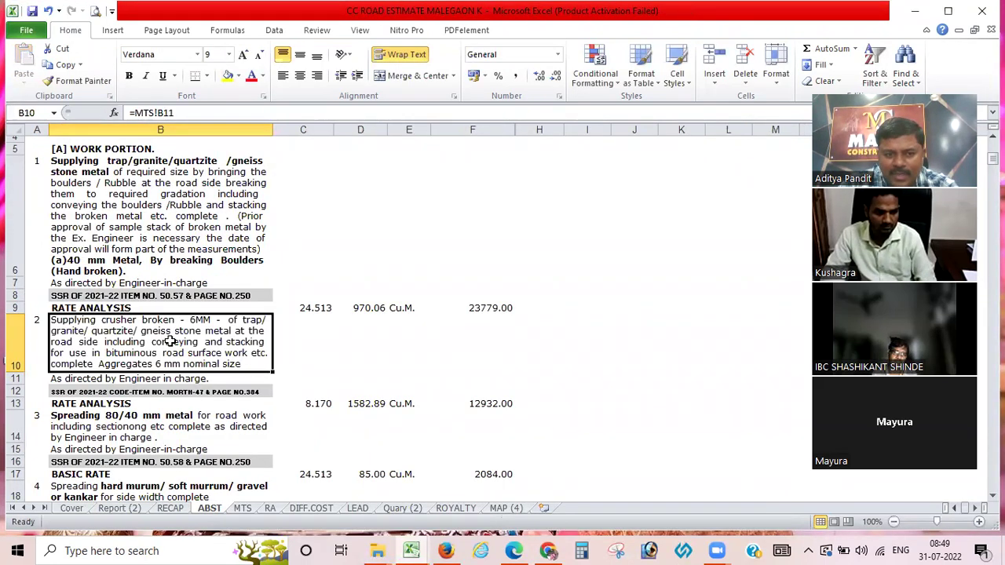
{"action": "double_click", "coordinate": [169, 341]}
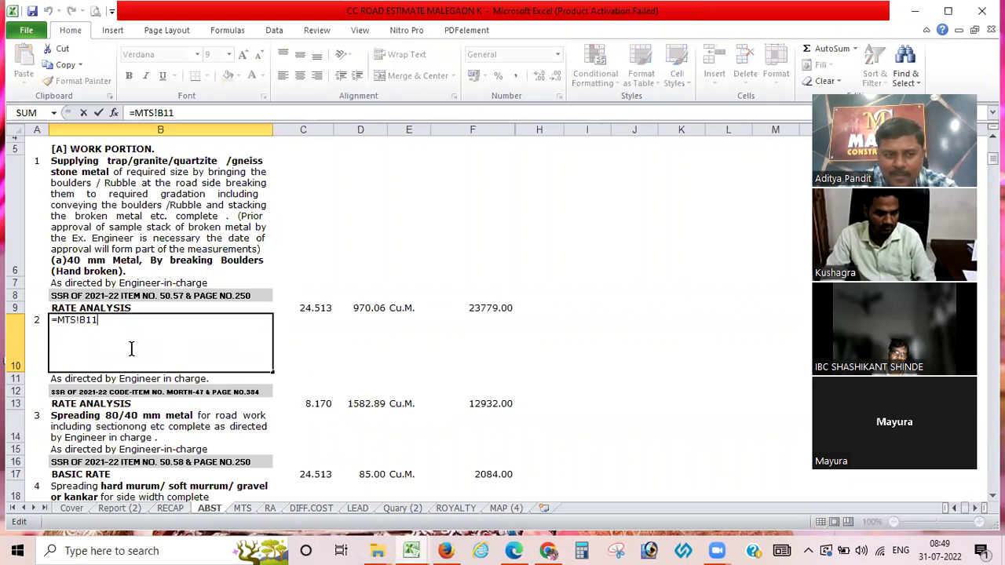
{"action": "key", "text": "Escape"}
Step: Copy item 2's 6 mm crusher-broken metal description from B11 of the MTS sheet
{"action": "left_click", "coordinate": [242, 508]}
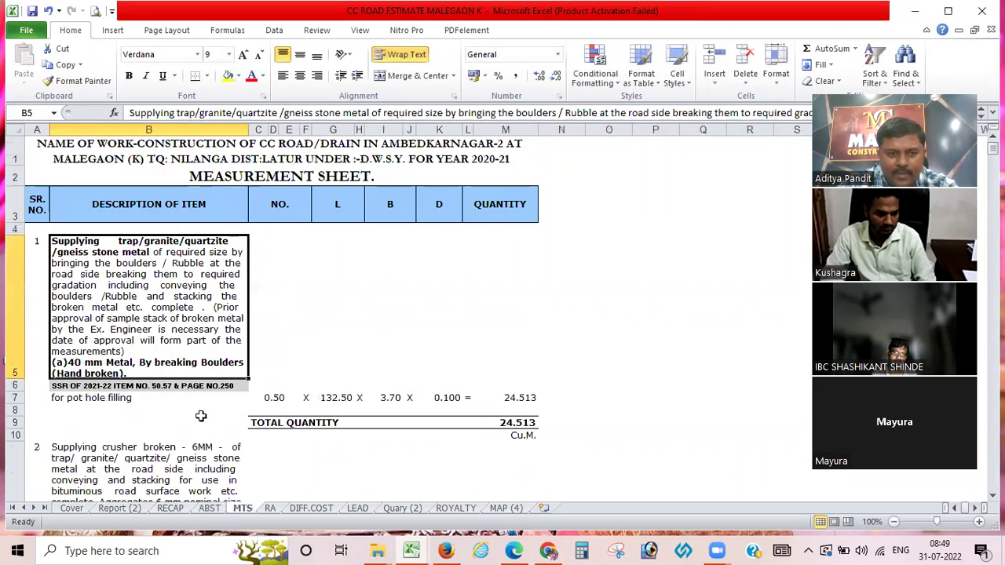
{"action": "scroll", "coordinate": [196, 392], "scroll_direction": "down", "scroll_amount": 2}
{"action": "left_click", "coordinate": [174, 235]}
{"action": "key", "text": "ctrl+c"}
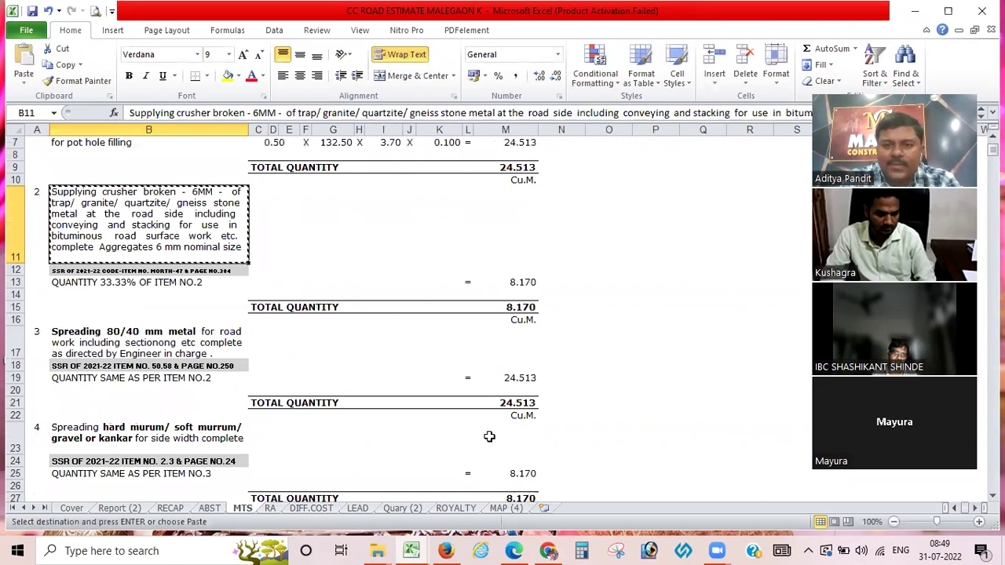
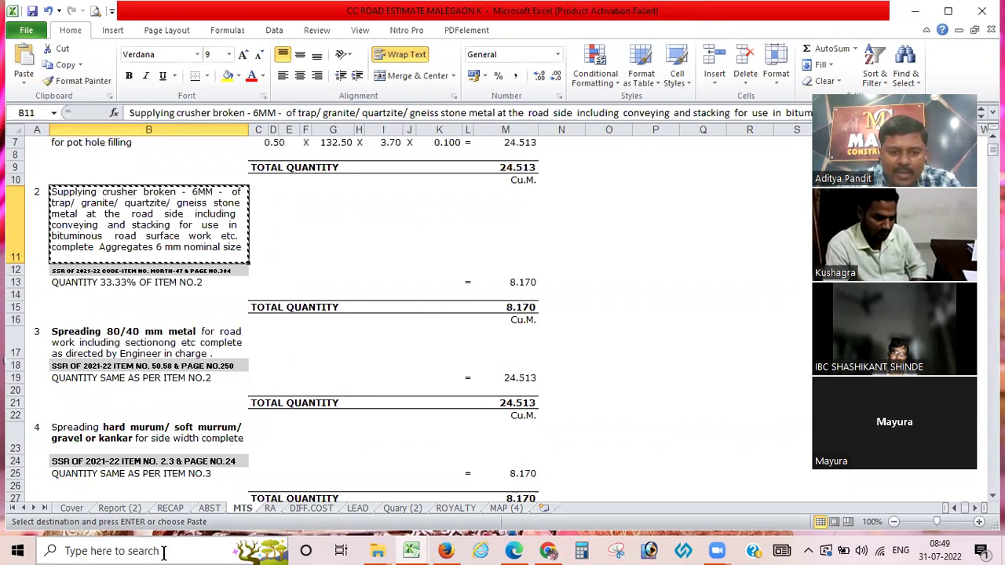
Step: Check item 2's M15 quantity and D13 rate formula across the RA, ABST and MTS sheets
{"action": "left_click", "coordinate": [270, 509]}
{"action": "scroll", "coordinate": [282, 456], "scroll_direction": "up", "scroll_amount": 4}
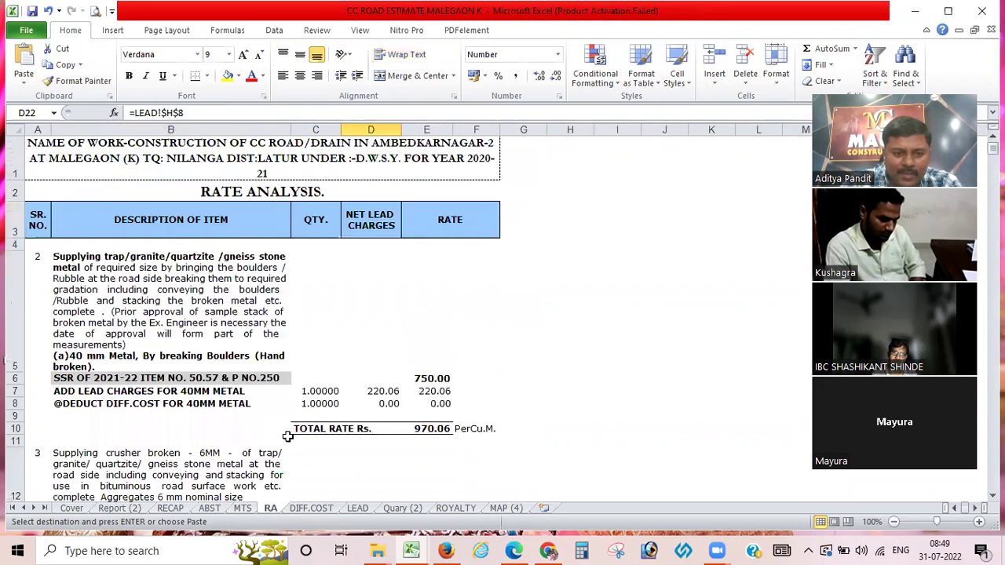
{"action": "scroll", "coordinate": [289, 437], "scroll_direction": "down", "scroll_amount": 2}
{"action": "key", "text": "ctrl+Page_Up"}
{"action": "key", "text": "ctrl+Page_Up"}
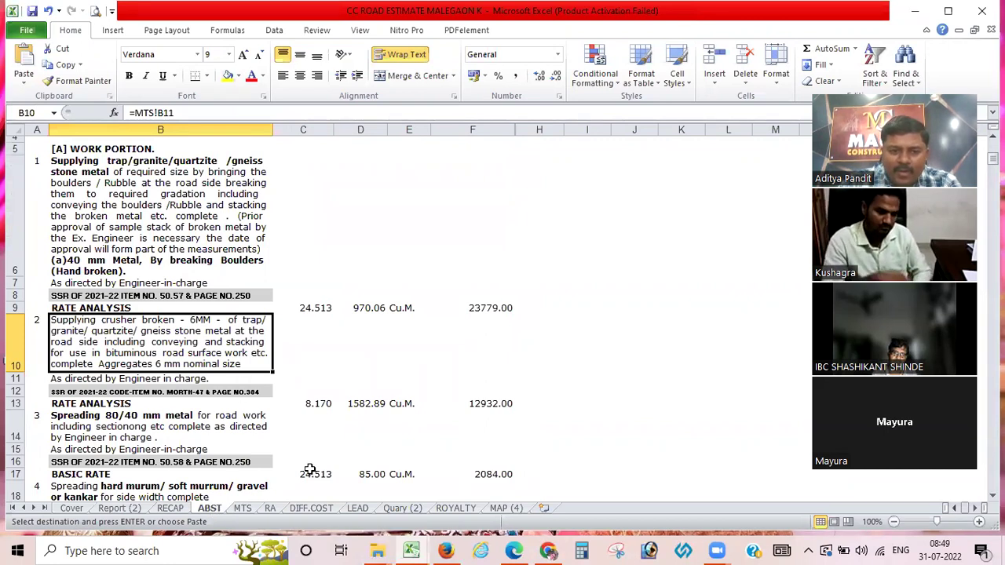
{"action": "left_click", "coordinate": [244, 509]}
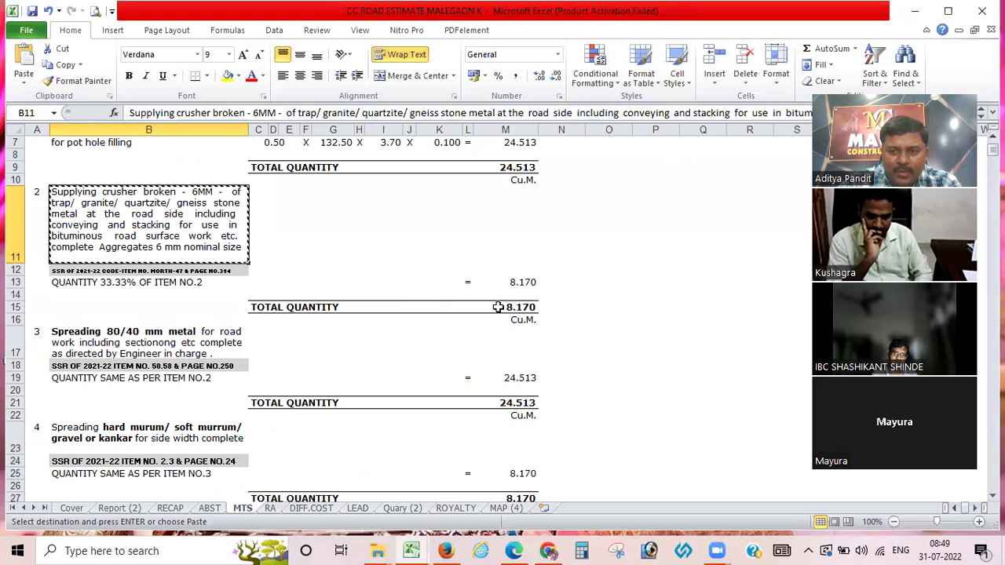
{"action": "left_click", "coordinate": [498, 307]}
{"action": "left_click", "coordinate": [209, 509]}
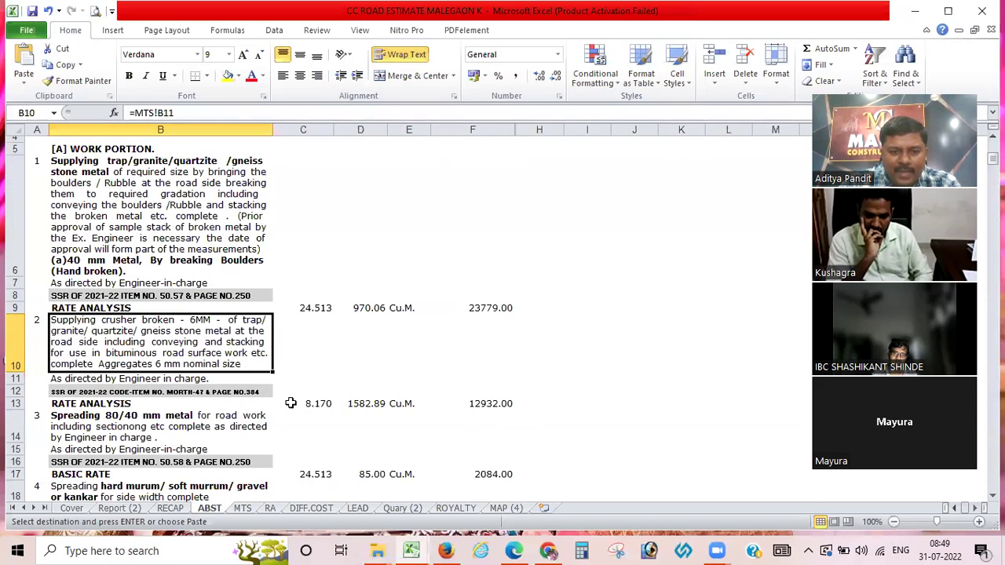
{"action": "left_click", "coordinate": [353, 403]}
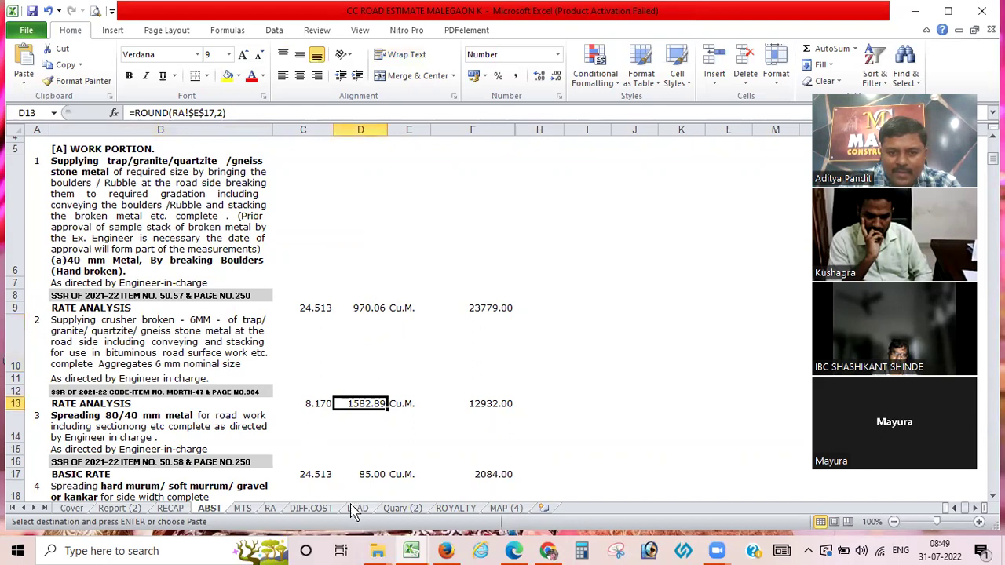
Step: Trace the 1582.89 total rate in RA E17 and the linked item descriptions
{"action": "left_click", "coordinate": [270, 509]}
{"action": "scroll", "coordinate": [403, 370], "scroll_direction": "down", "scroll_amount": 1}
{"action": "left_click", "coordinate": [429, 275]}
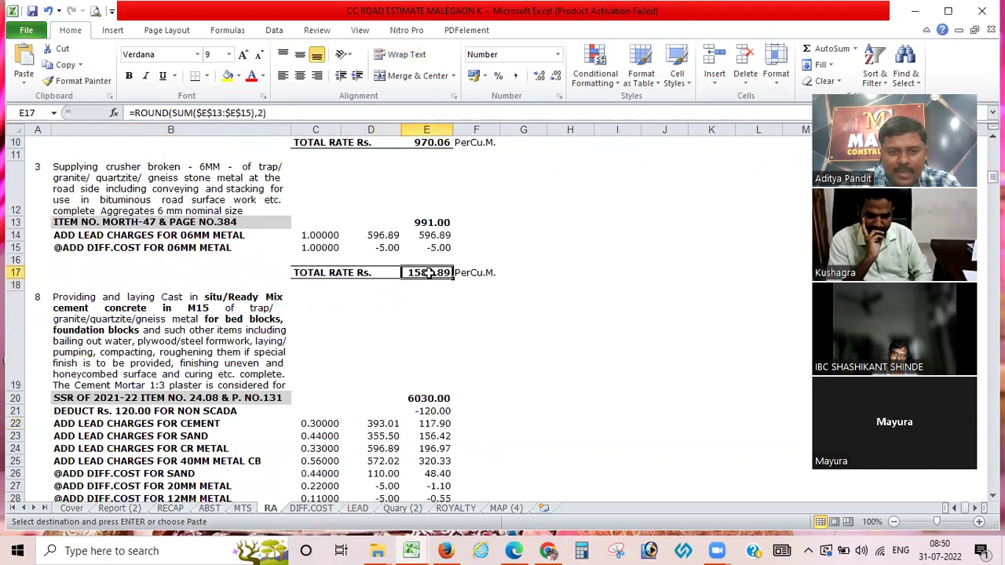
{"action": "scroll", "coordinate": [440, 337], "scroll_direction": "up", "scroll_amount": 3}
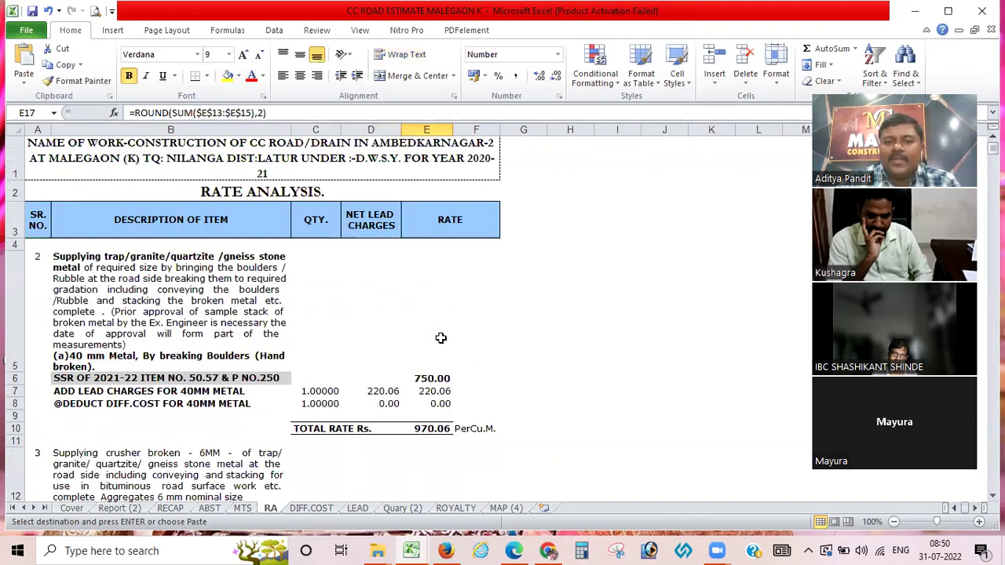
{"action": "left_click", "coordinate": [261, 308]}
{"action": "left_click", "coordinate": [376, 312]}
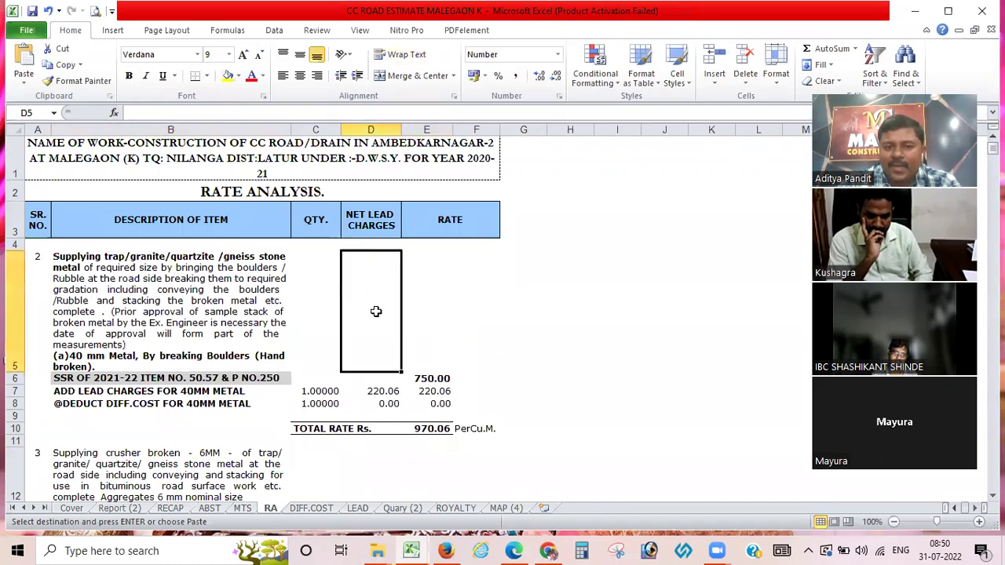
{"action": "scroll", "coordinate": [287, 383], "scroll_direction": "down", "scroll_amount": 2}
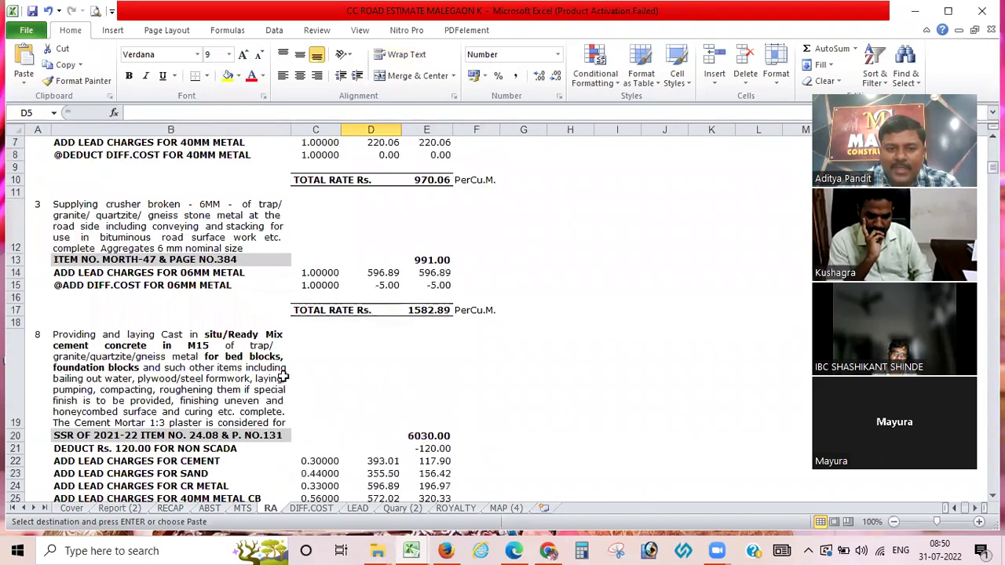
{"action": "left_click", "coordinate": [250, 253]}
Step: Review the ABST Spreading 80/40 mm metal item and the 85.00 and 74.00 rates
{"action": "left_click", "coordinate": [209, 509]}
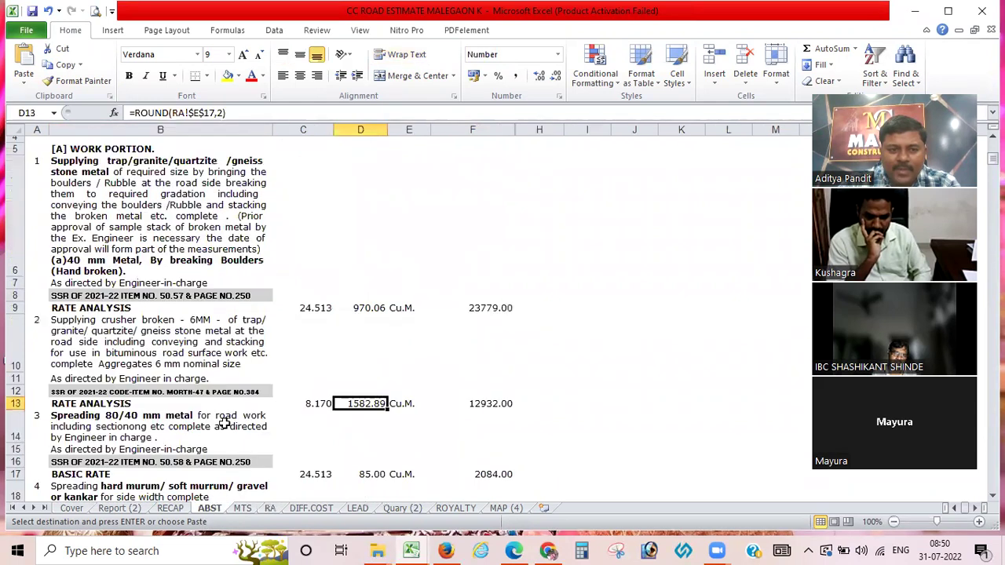
{"action": "scroll", "coordinate": [228, 373], "scroll_direction": "down", "scroll_amount": 2}
{"action": "left_click", "coordinate": [212, 290]}
{"action": "left_click", "coordinate": [360, 333]}
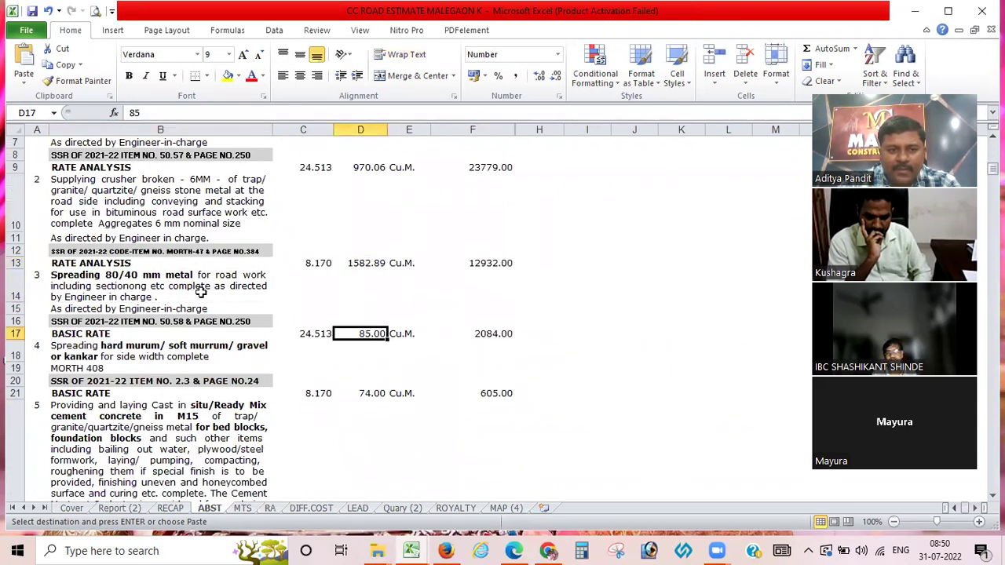
{"action": "left_click", "coordinate": [365, 393]}
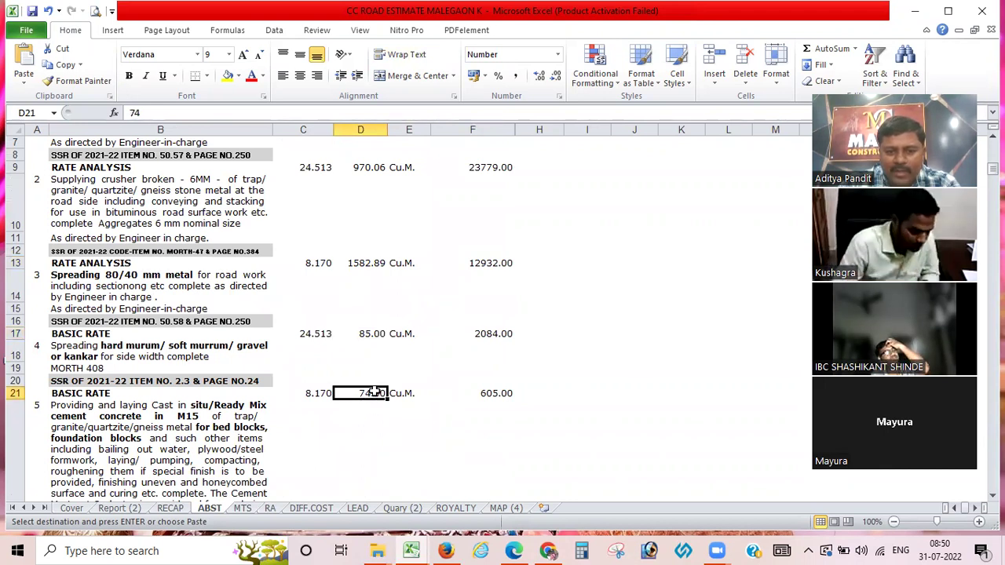
Step: Copy item 5's M15 cement concrete description from ABST cell B22
{"action": "left_click", "coordinate": [270, 508]}
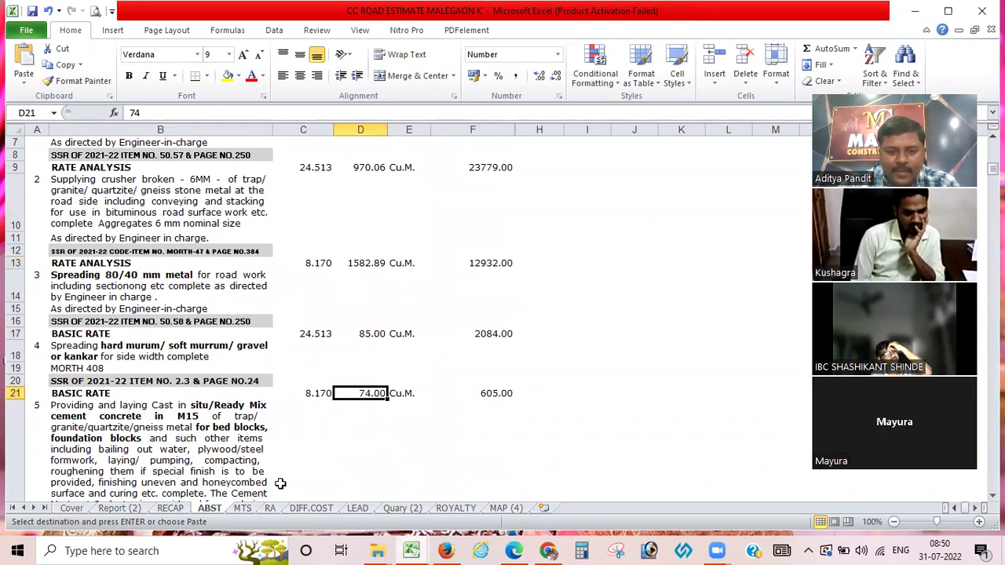
{"action": "left_click", "coordinate": [221, 368]}
{"action": "left_click", "coordinate": [227, 433]}
{"action": "key", "text": "ctrl+c"}
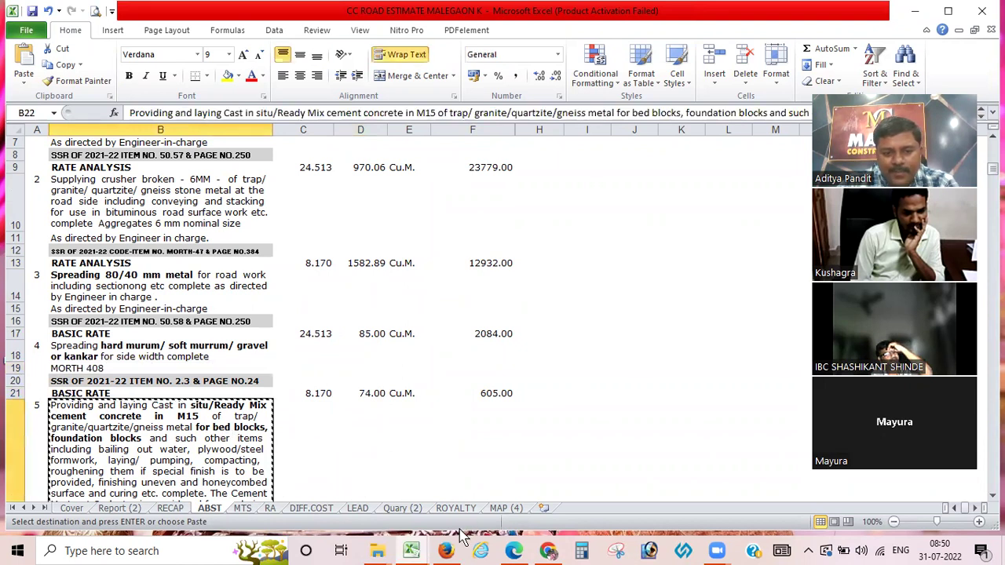
Step: Paste the M15 concrete description into item 2 of the compound wall BoQ
{"action": "mouse_move", "coordinate": [411, 549]}
{"action": "left_click", "coordinate": [491, 528]}
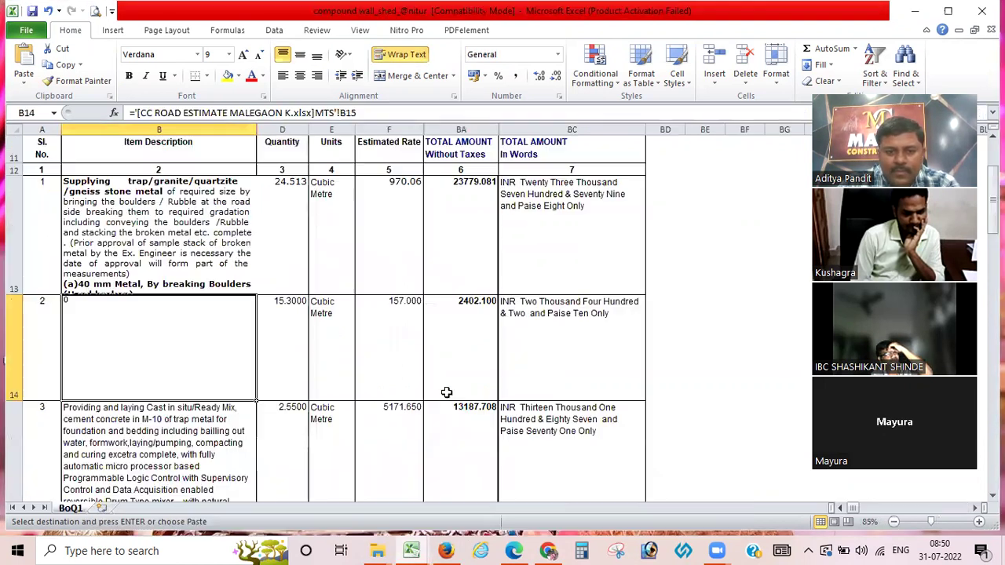
{"action": "key", "text": "ctrl+v"}
Step: Enter quantity 15.25 and rate 5256 for item 2, giving a total of 80154
{"action": "left_click", "coordinate": [386, 339]}
{"action": "left_click", "coordinate": [279, 335]}
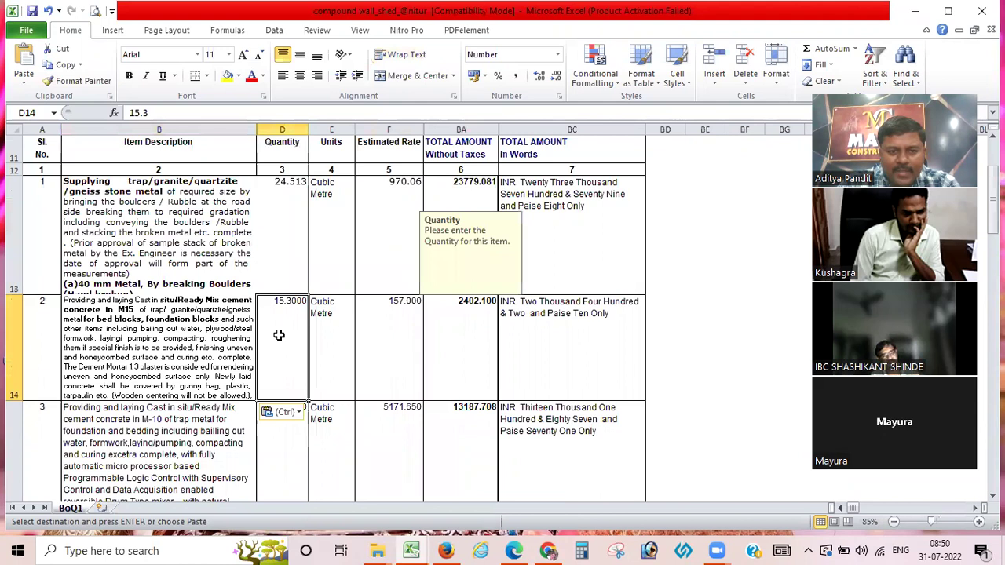
{"action": "type", "text": "15.25"}
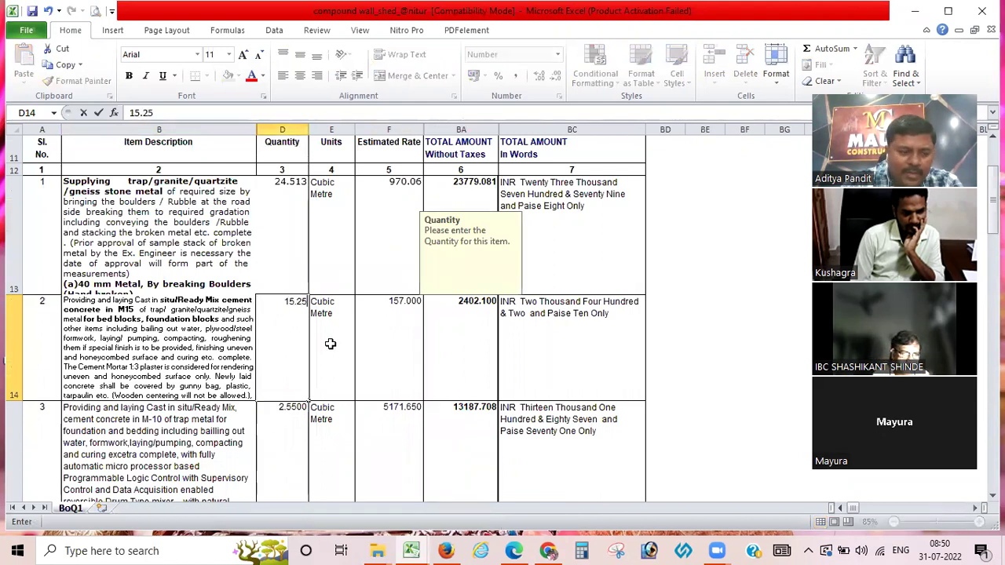
{"action": "left_click", "coordinate": [331, 344]}
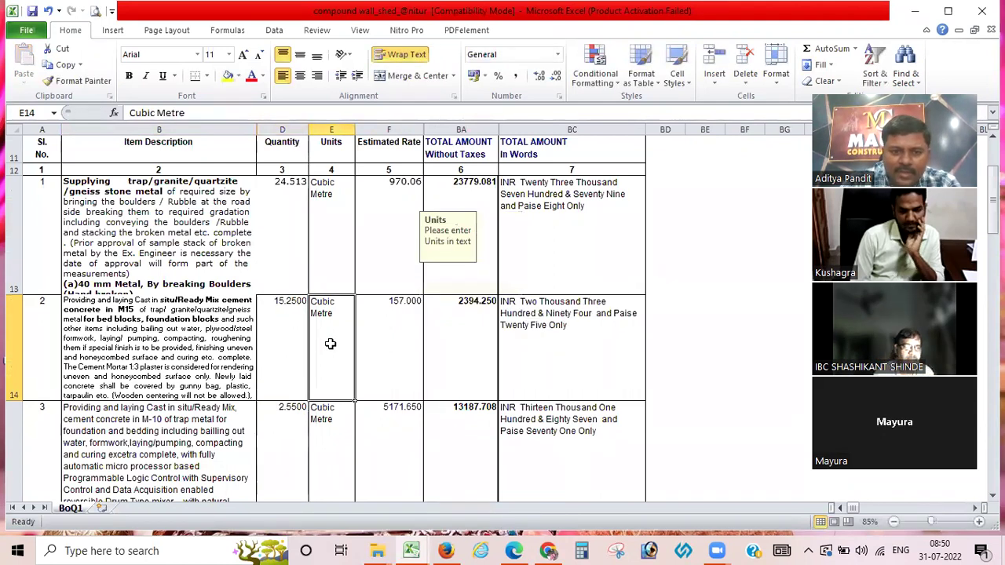
{"action": "key", "text": "Tab"}
{"action": "type", "text": "5"}
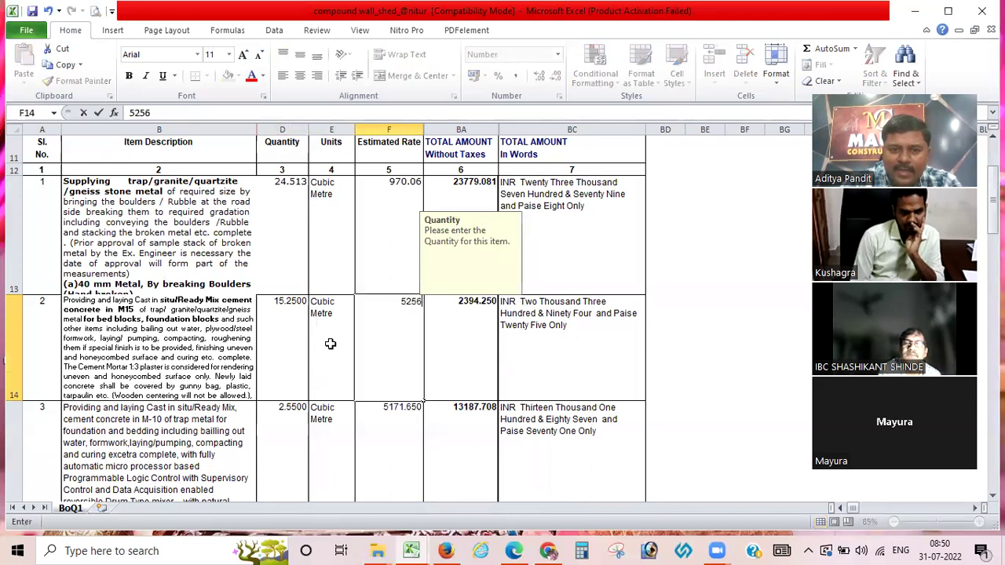
{"action": "type", "text": "256"}
{"action": "key", "text": "Return"}
{"action": "left_click", "coordinate": [369, 232]}
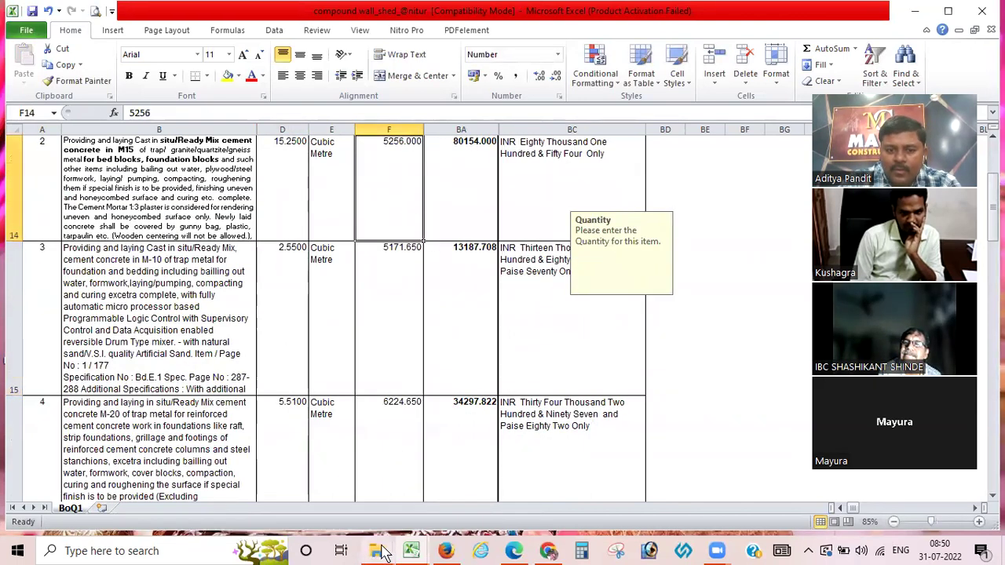
{"action": "left_click", "coordinate": [410, 551]}
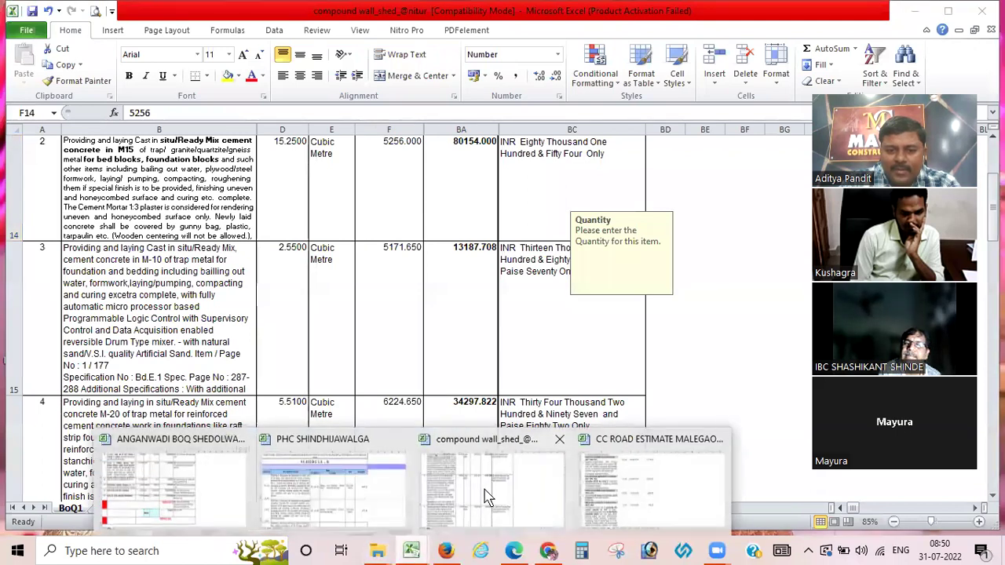
Step: In the CC ROAD estimate, compare the MTS sheet with the 85.00 rate in ABST D17
{"action": "left_click", "coordinate": [628, 495]}
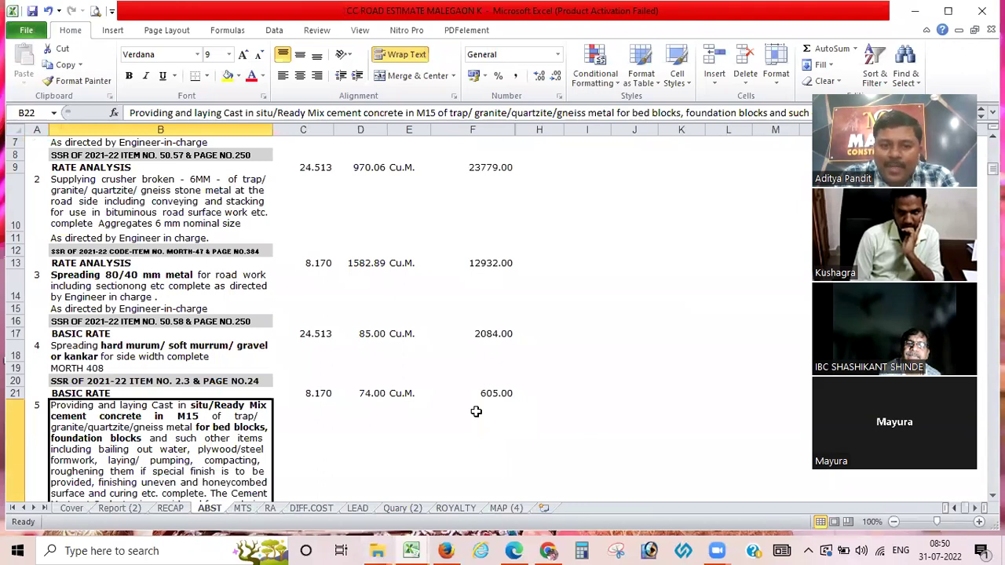
{"action": "left_click", "coordinate": [244, 509]}
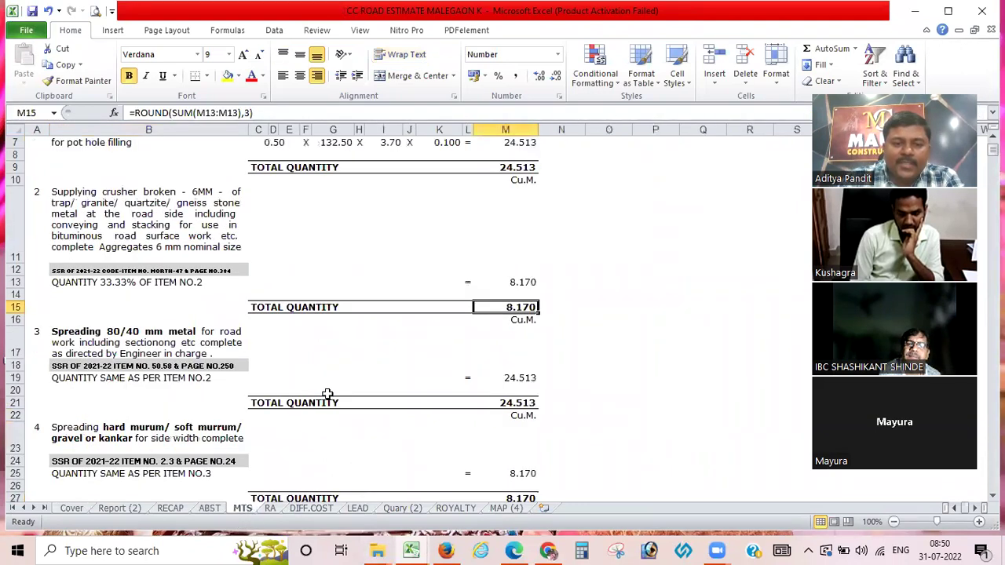
{"action": "left_click", "coordinate": [210, 509]}
{"action": "left_click", "coordinate": [376, 345]}
{"action": "left_click", "coordinate": [369, 335]}
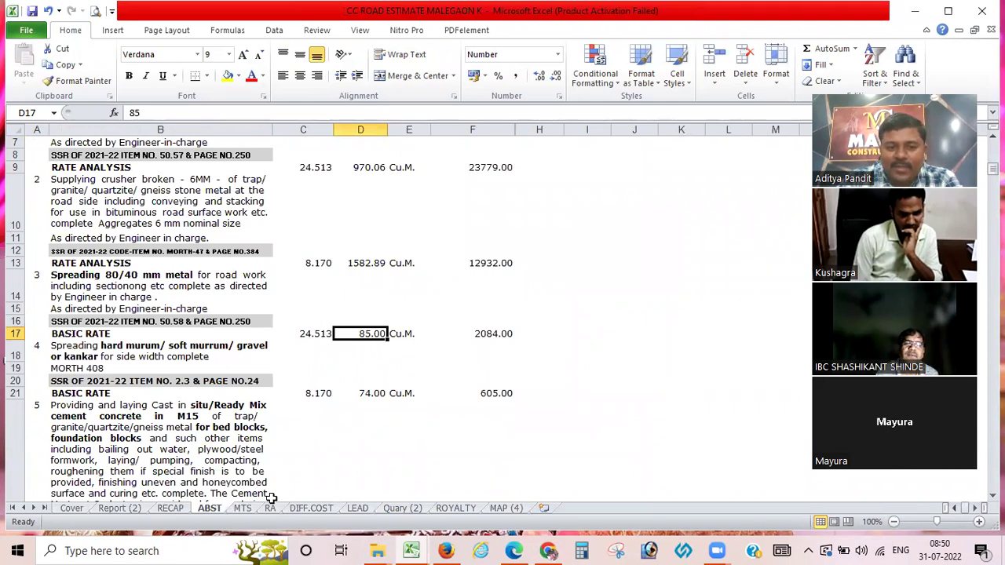
Step: Recheck the RA sheet, select item 5's M15 description, and return to the compound wall BoQ
{"action": "left_click", "coordinate": [271, 509]}
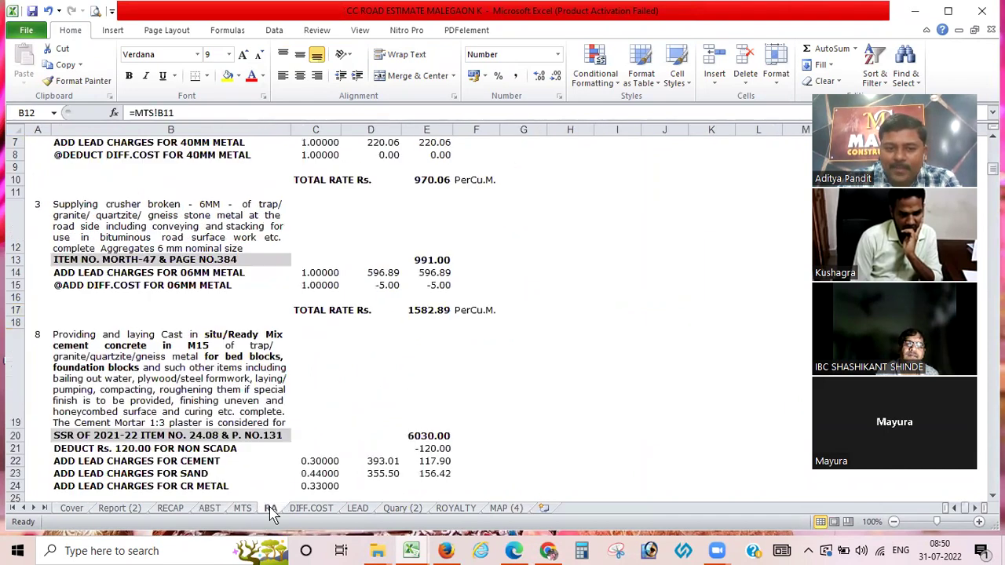
{"action": "left_click", "coordinate": [209, 508]}
{"action": "scroll", "coordinate": [344, 416], "scroll_direction": "down", "scroll_amount": 1}
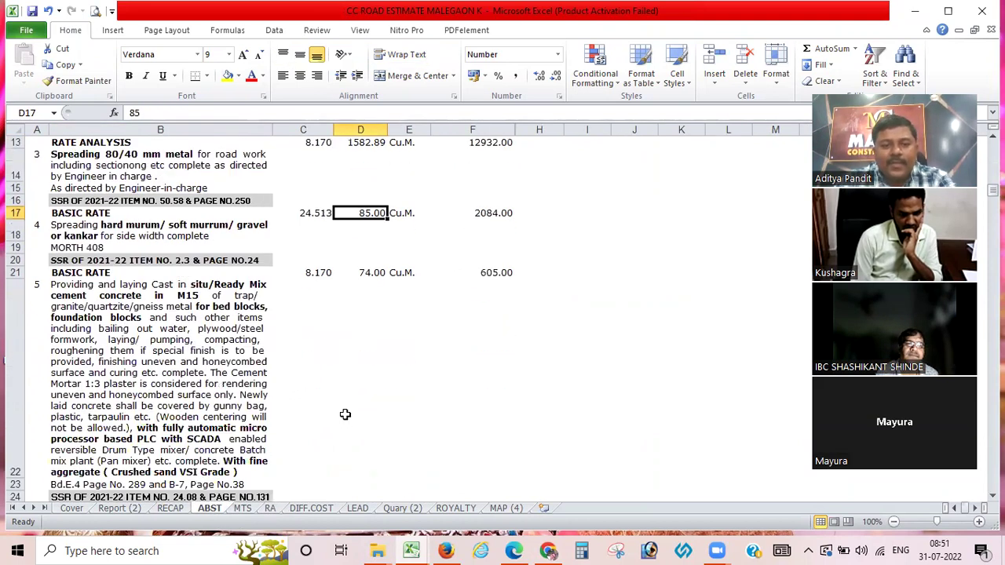
{"action": "left_click", "coordinate": [220, 367]}
{"action": "mouse_move", "coordinate": [416, 549]}
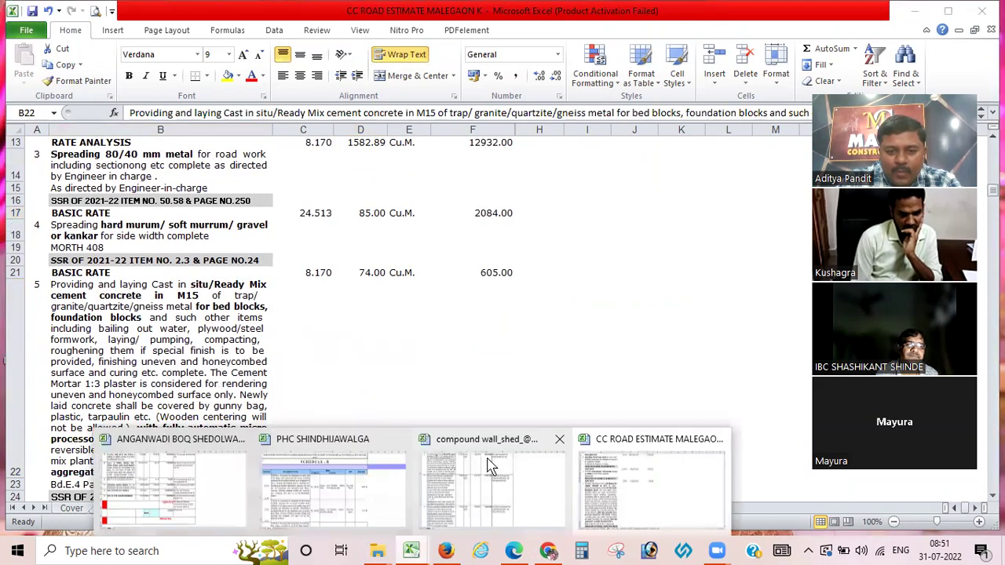
{"action": "left_click", "coordinate": [456, 477]}
Step: Verify item 2's quantity, unit, estimated rate and the GST amount in F29
{"action": "left_click", "coordinate": [275, 184]}
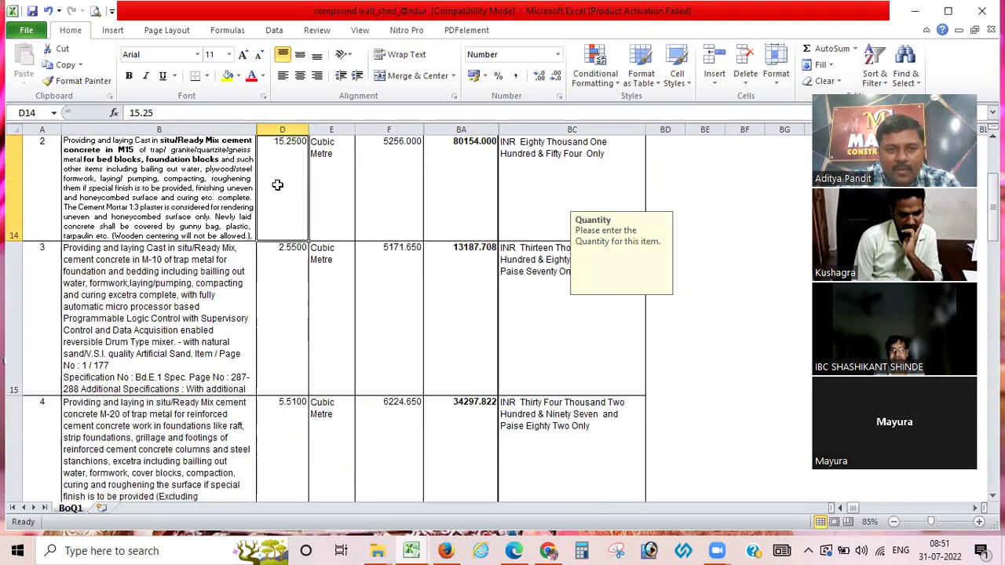
{"action": "left_click", "coordinate": [334, 184]}
{"action": "left_click", "coordinate": [380, 182]}
{"action": "scroll", "coordinate": [369, 259], "scroll_direction": "down", "scroll_amount": 5}
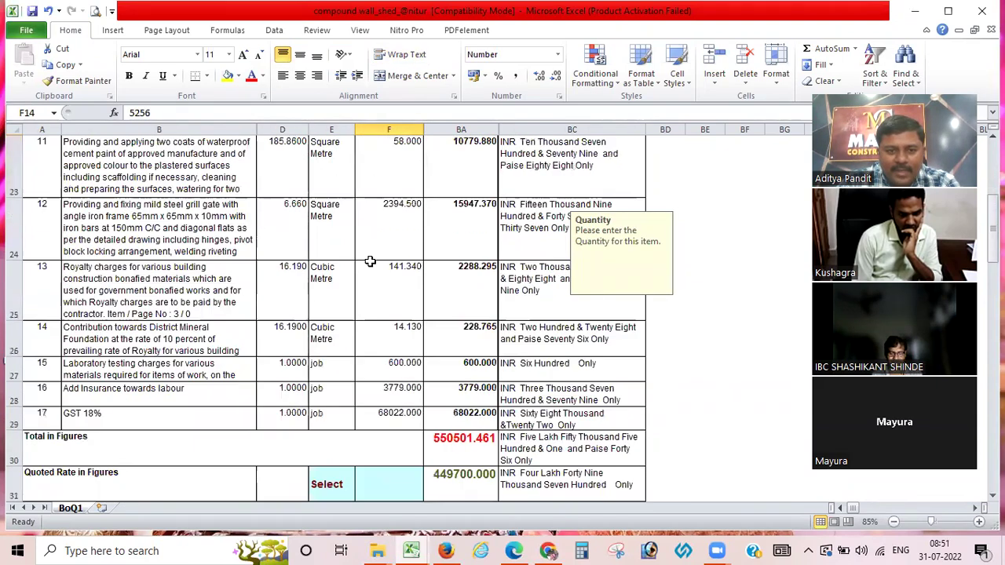
{"action": "scroll", "coordinate": [385, 267], "scroll_direction": "up", "scroll_amount": 5}
{"action": "left_click", "coordinate": [401, 345]}
{"action": "scroll", "coordinate": [409, 353], "scroll_direction": "up", "scroll_amount": 4}
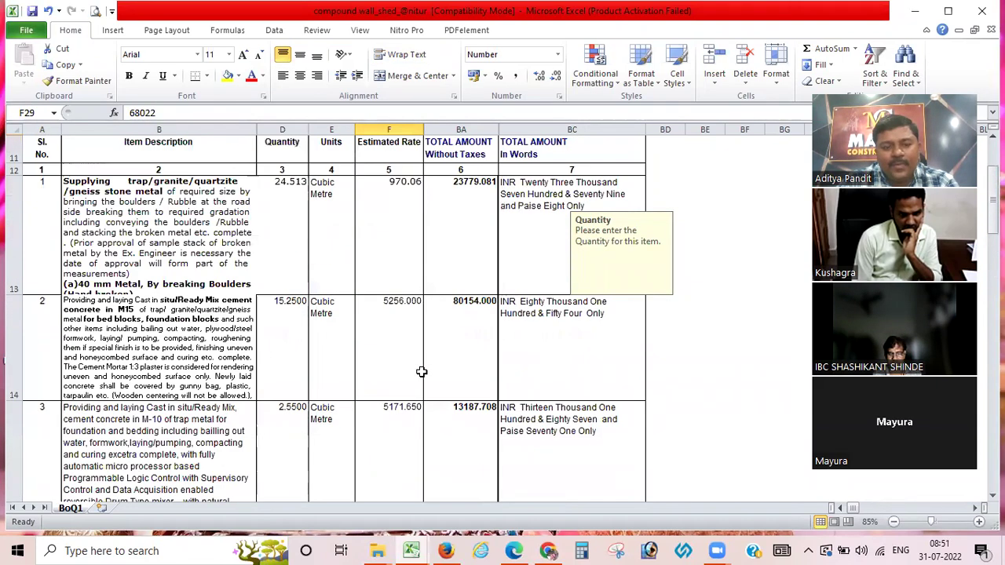
Step: Close the percentage BoQ without saving after clearing the validation and compatibility messages
{"action": "key", "text": "ctrl+s"}
{"action": "left_click", "coordinate": [598, 322]}
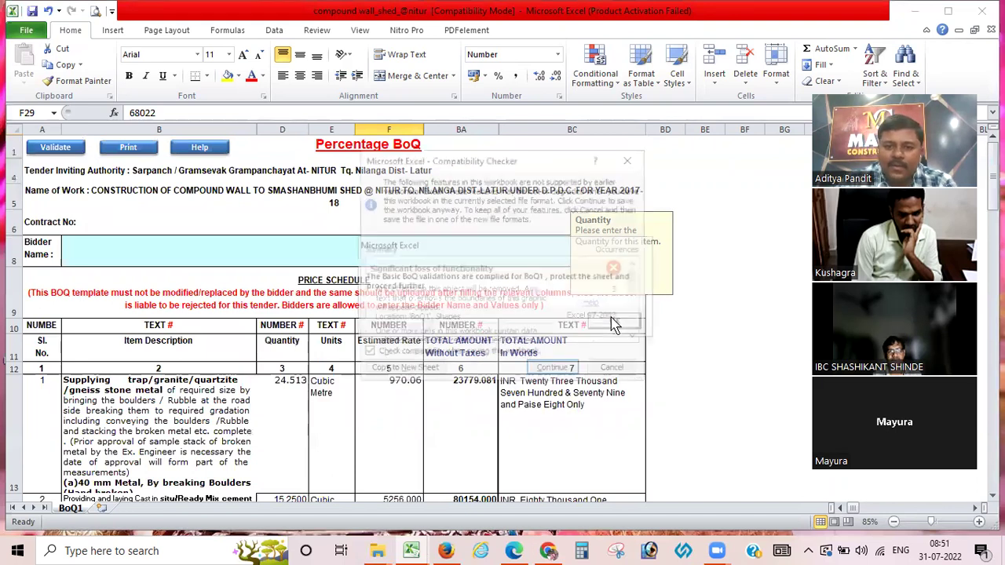
{"action": "left_click", "coordinate": [554, 371]}
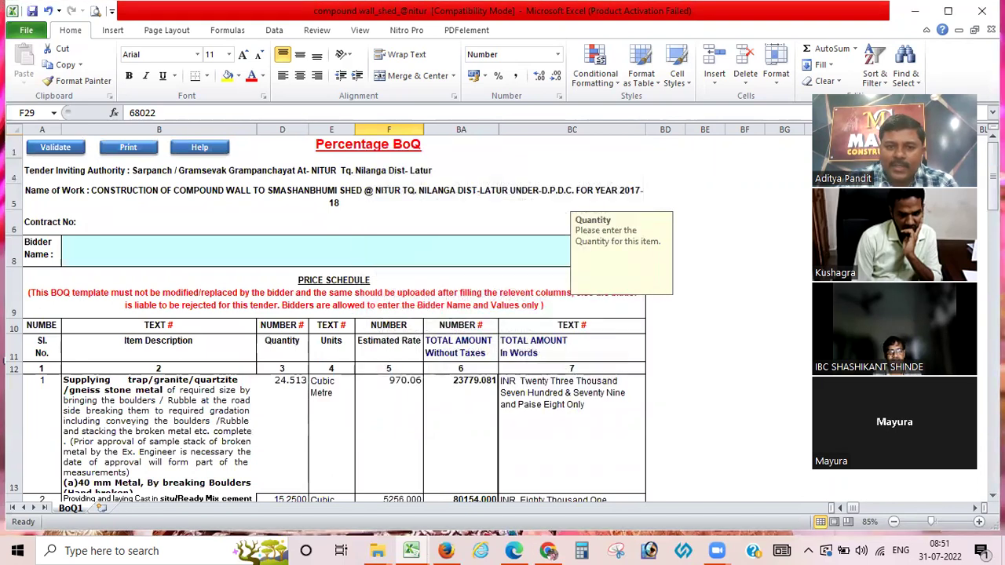
{"action": "left_click", "coordinate": [981, 13]}
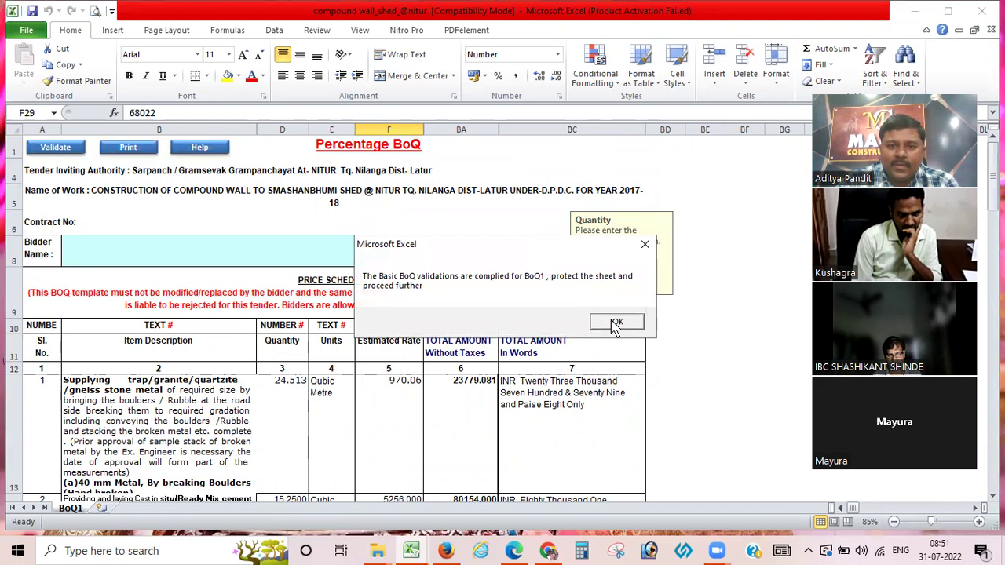
{"action": "left_click", "coordinate": [617, 324]}
{"action": "left_click", "coordinate": [501, 294]}
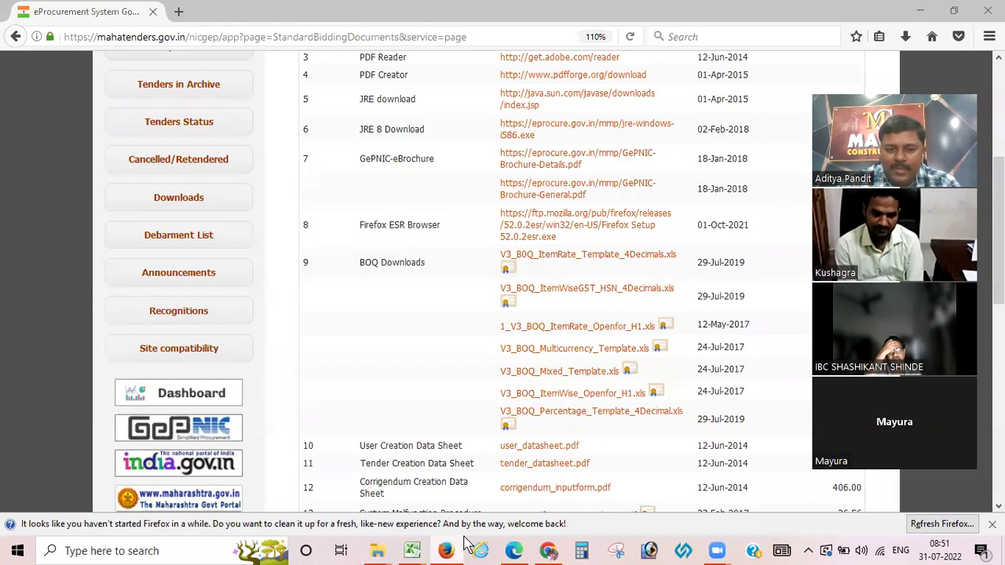
Step: Minimize the CC ROAD ESTIMATE workbook and switch to the PHC SHINDHIJAWALGA workbook
{"action": "left_click", "coordinate": [411, 551]}
{"action": "left_click", "coordinate": [915, 11]}
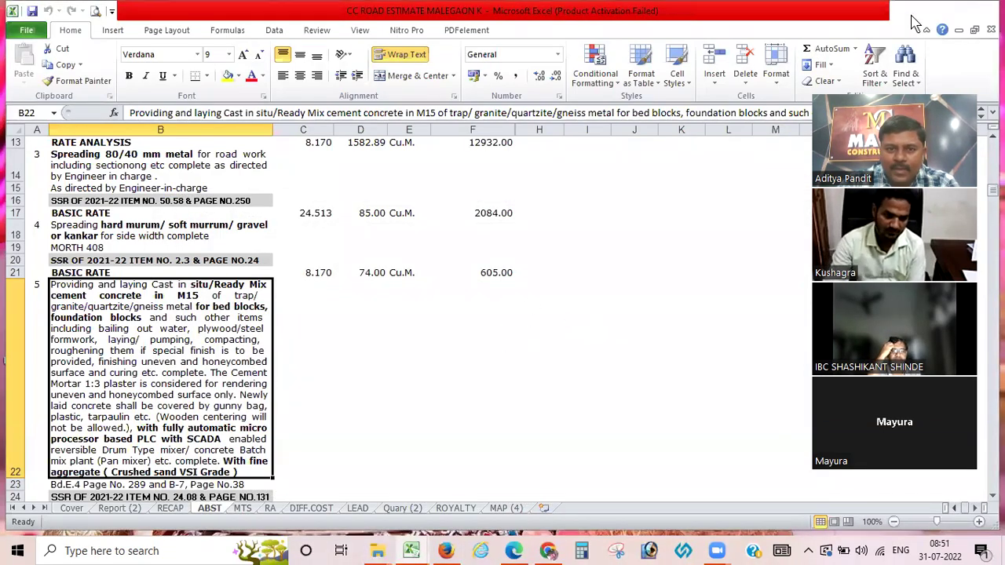
{"action": "left_click", "coordinate": [412, 550]}
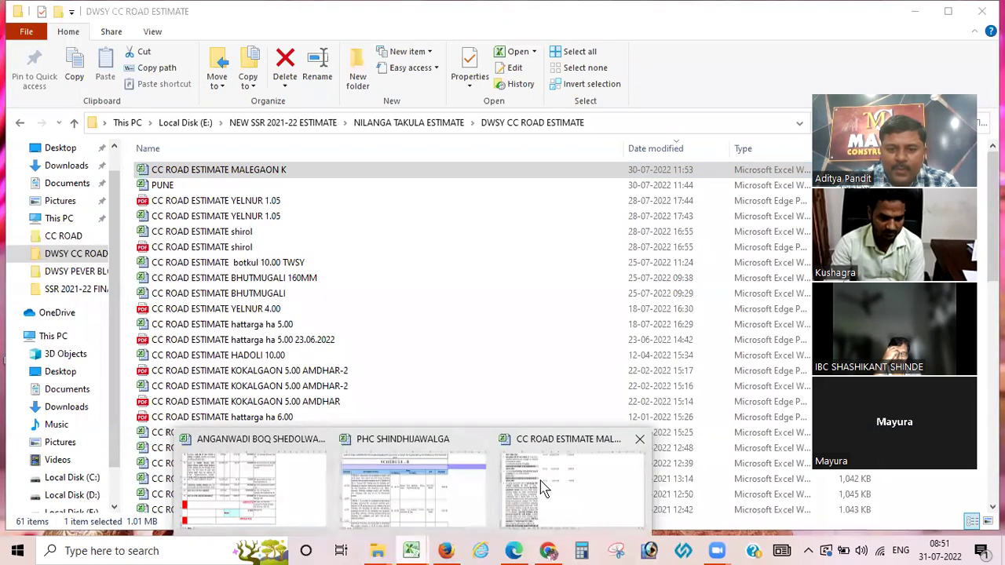
{"action": "left_click", "coordinate": [424, 493]}
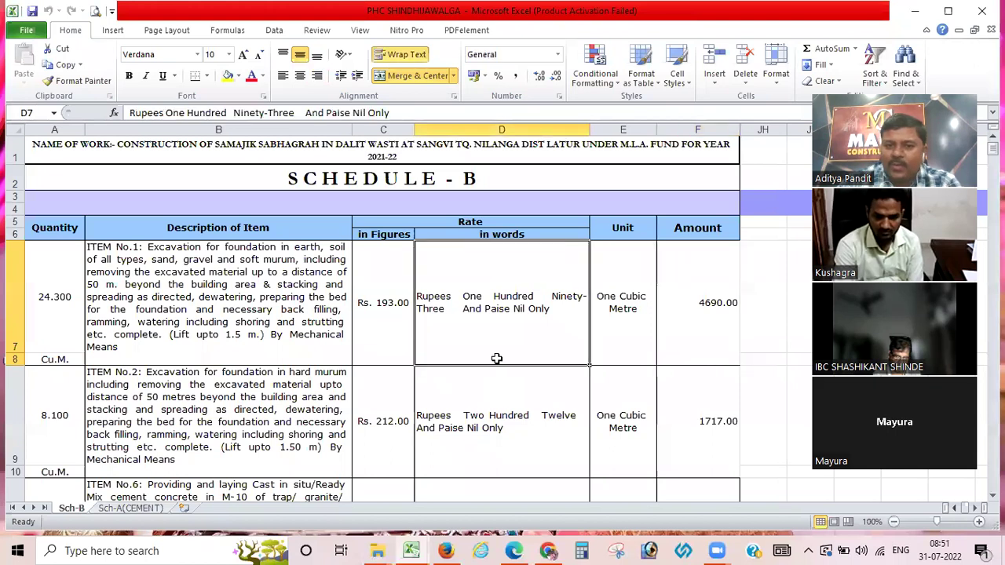
Step: Inspect ITEM No.1's rate-in-words text, leaving it unchanged
{"action": "left_click", "coordinate": [232, 335]}
{"action": "left_click", "coordinate": [512, 327]}
{"action": "left_click", "coordinate": [233, 334]}
{"action": "double_click", "coordinate": [488, 327]}
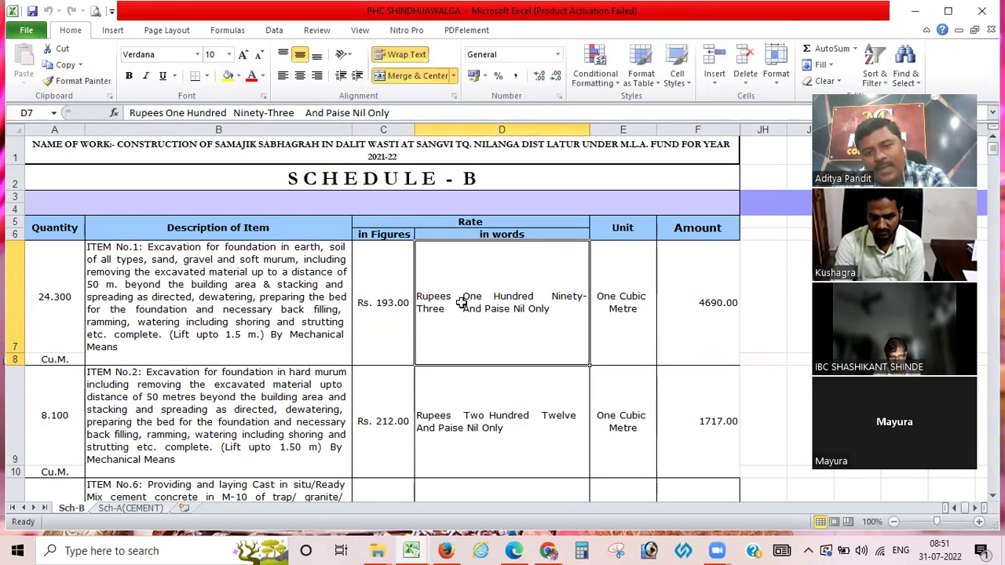
{"action": "double_click", "coordinate": [459, 303]}
{"action": "key", "text": "Escape"}
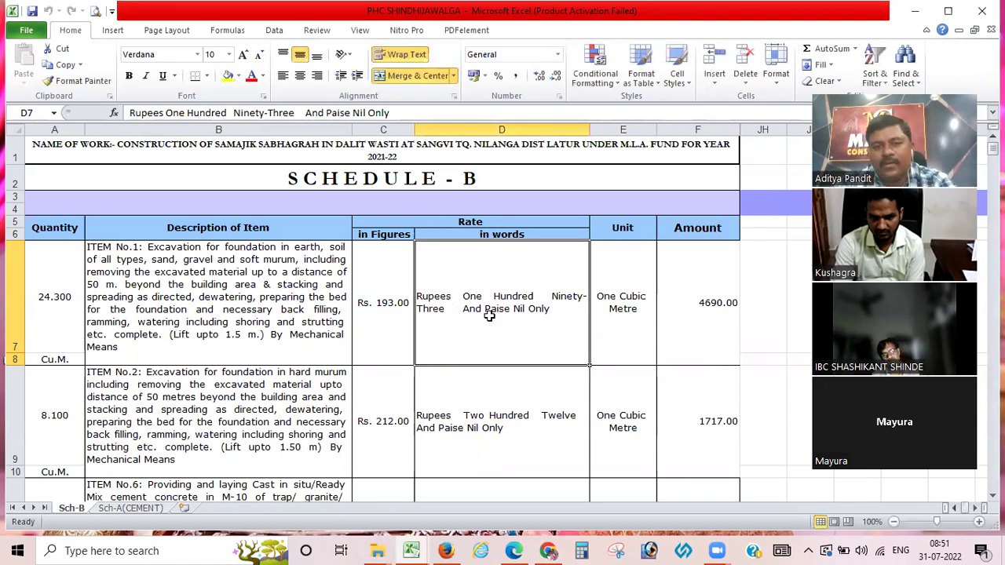
Step: Review ITEM No.1's description, quantity, and rate in figures and words
{"action": "left_click", "coordinate": [228, 316]}
{"action": "left_click", "coordinate": [58, 305]}
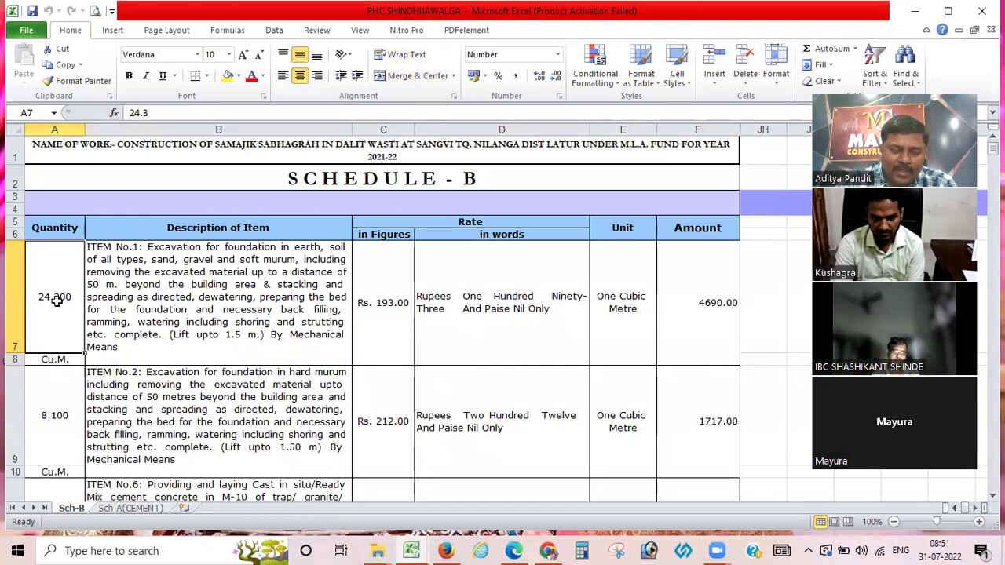
{"action": "left_click", "coordinate": [201, 293]}
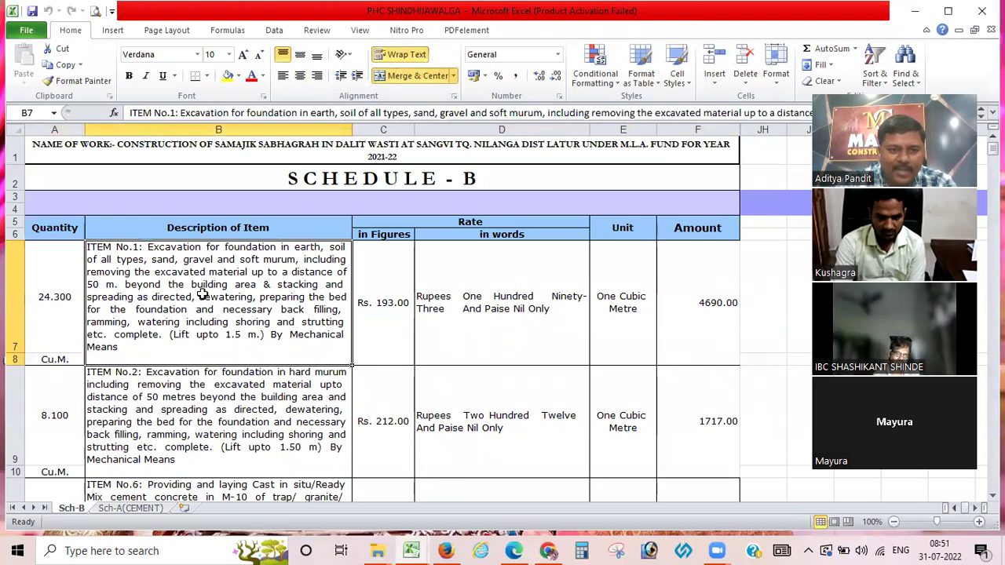
{"action": "left_click", "coordinate": [381, 308]}
{"action": "left_click", "coordinate": [487, 305]}
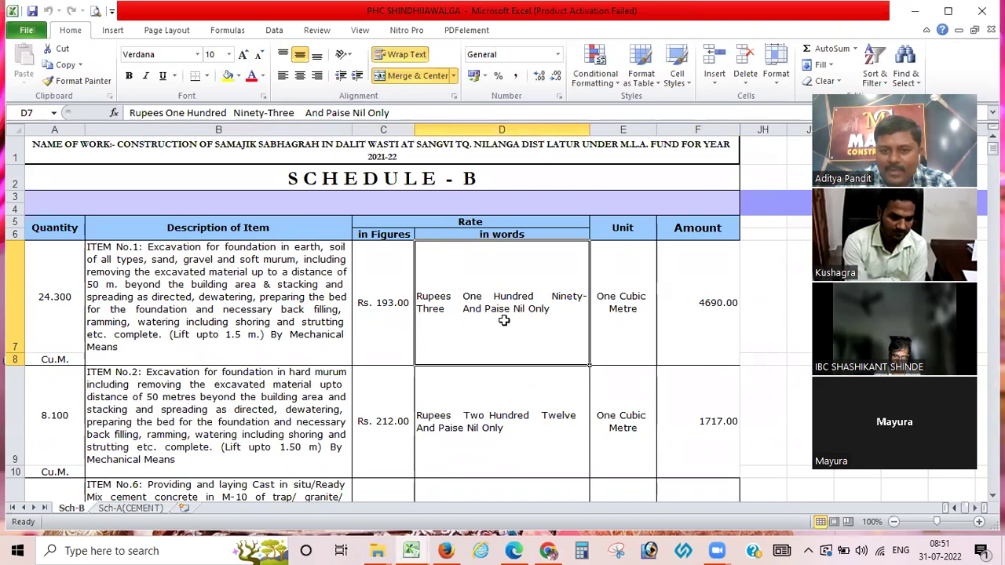
{"action": "scroll", "coordinate": [507, 322], "scroll_direction": "down", "scroll_amount": 5}
{"action": "scroll", "coordinate": [504, 320], "scroll_direction": "down", "scroll_amount": 6}
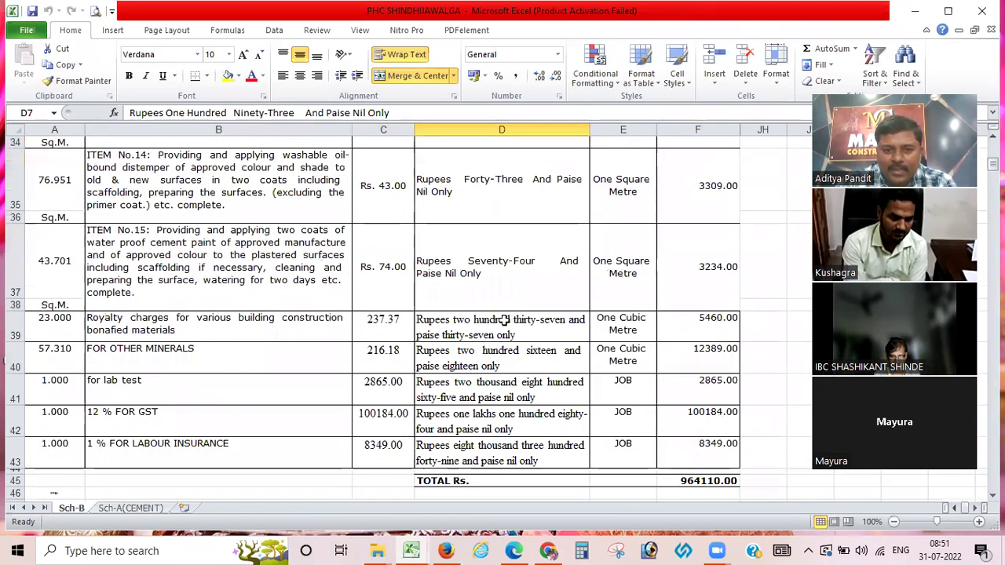
Step: Set the Royalty charges rate to 5000, try 650, then undo back to 5000
{"action": "left_click", "coordinate": [483, 241]}
{"action": "left_click", "coordinate": [398, 250]}
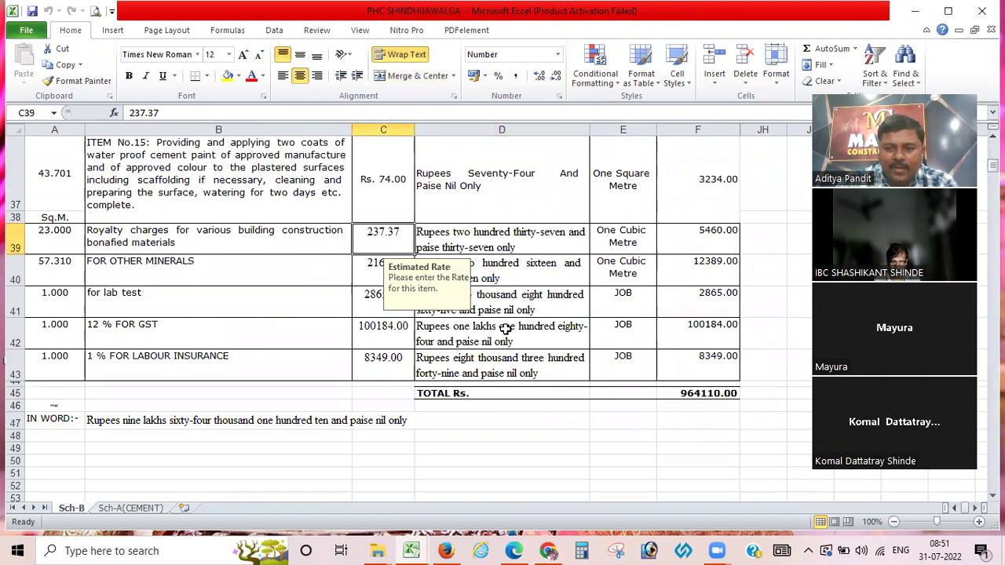
{"action": "type", "text": "5000"}
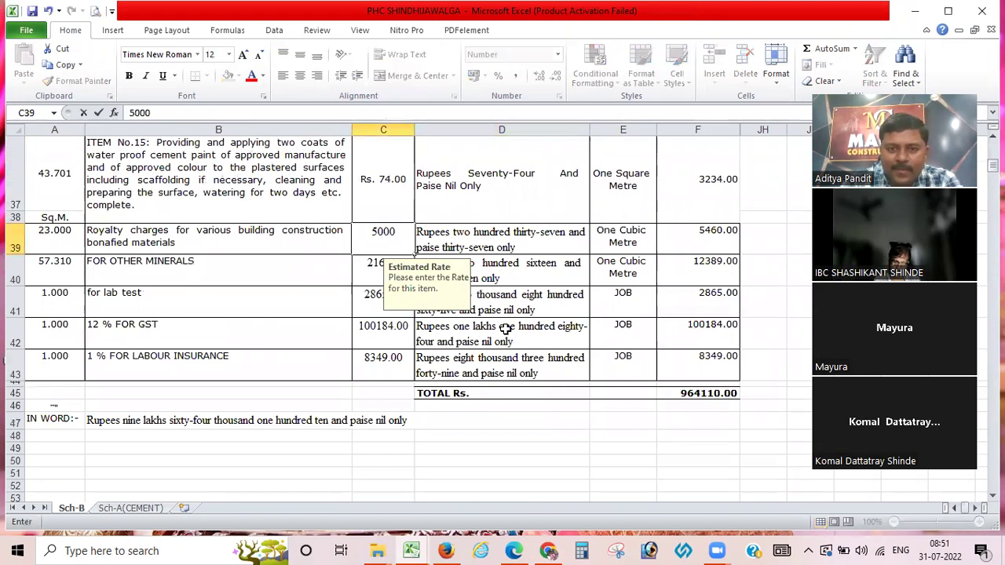
{"action": "key", "text": "Tab"}
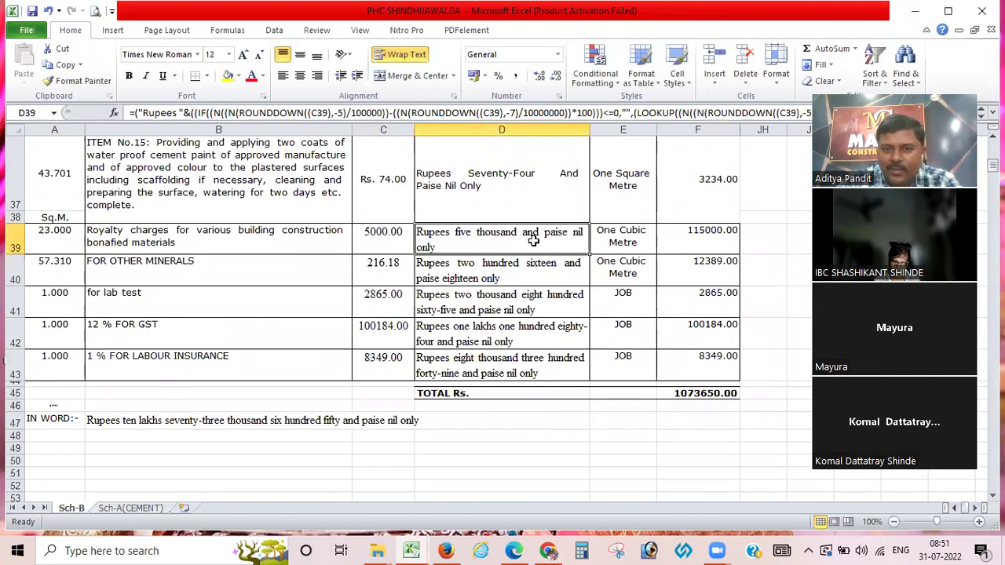
{"action": "left_click", "coordinate": [385, 245]}
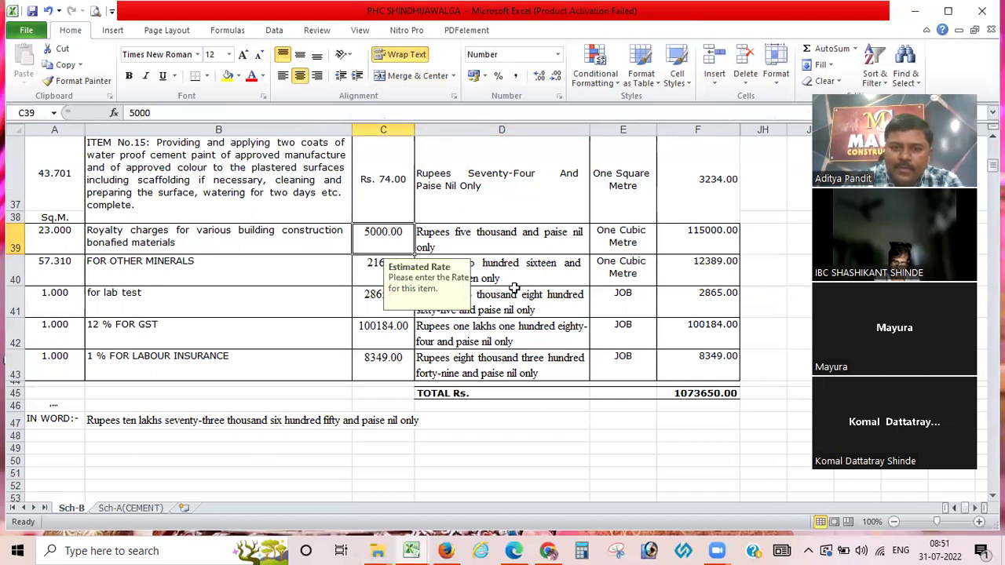
{"action": "type", "text": "650"}
{"action": "key", "text": "Tab"}
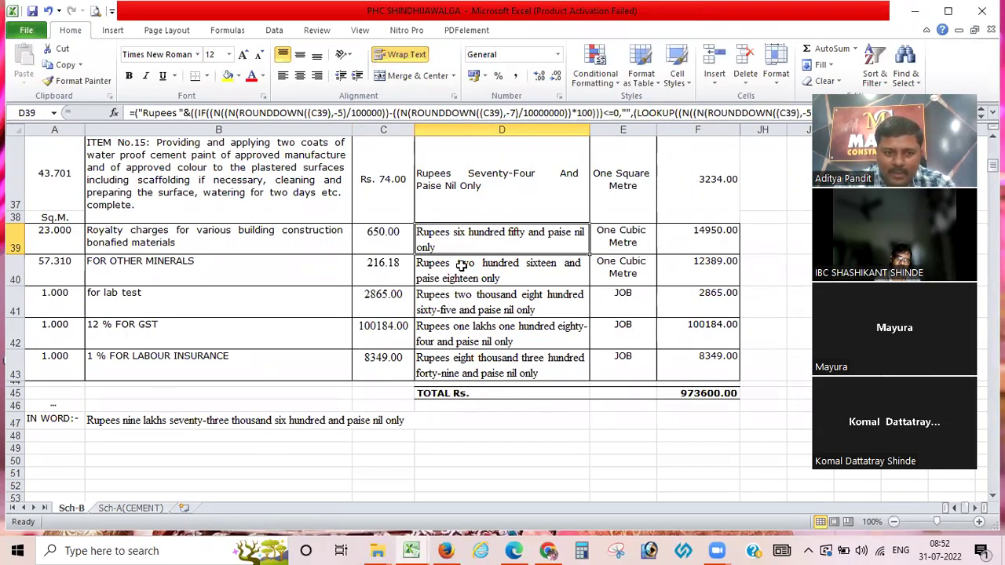
{"action": "key", "text": "ctrl+z"}
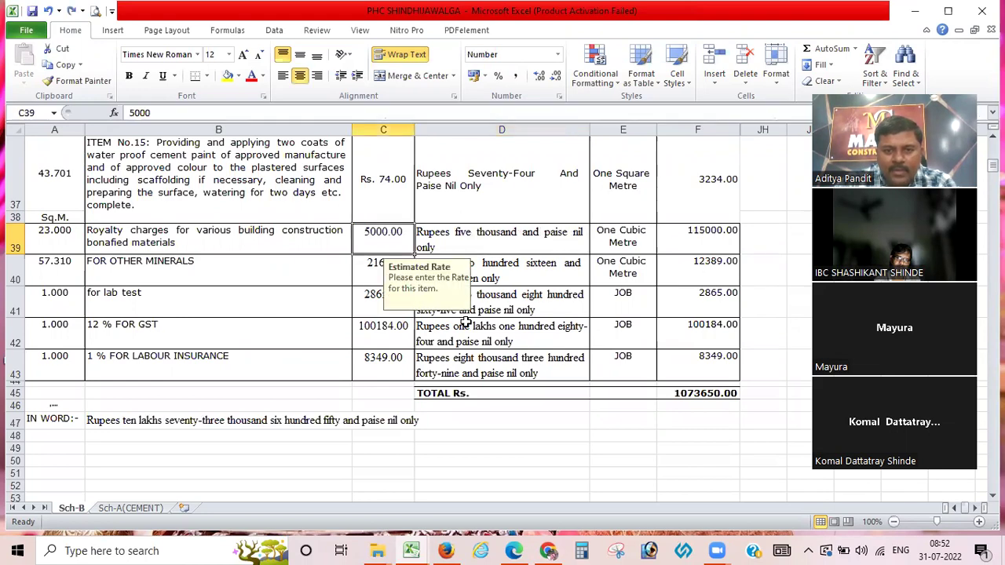
Step: Review the ITEM No.13 and ITEM No.10 descriptions on Schedule-B
{"action": "scroll", "coordinate": [461, 245], "scroll_direction": "up", "scroll_amount": 10}
{"action": "scroll", "coordinate": [462, 245], "scroll_direction": "down", "scroll_amount": 10}
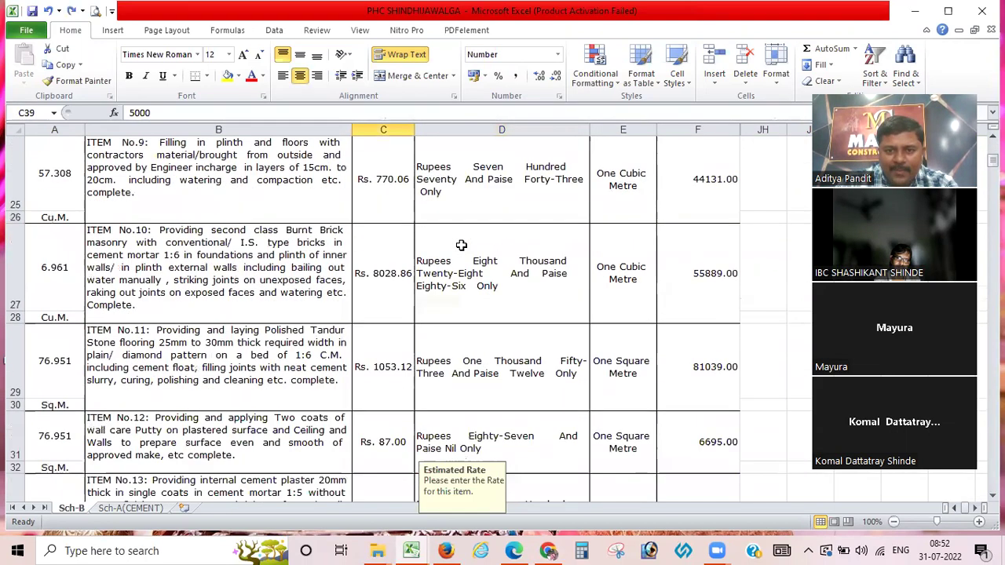
{"action": "scroll", "coordinate": [460, 256], "scroll_direction": "up", "scroll_amount": 2}
{"action": "left_click", "coordinate": [289, 230]}
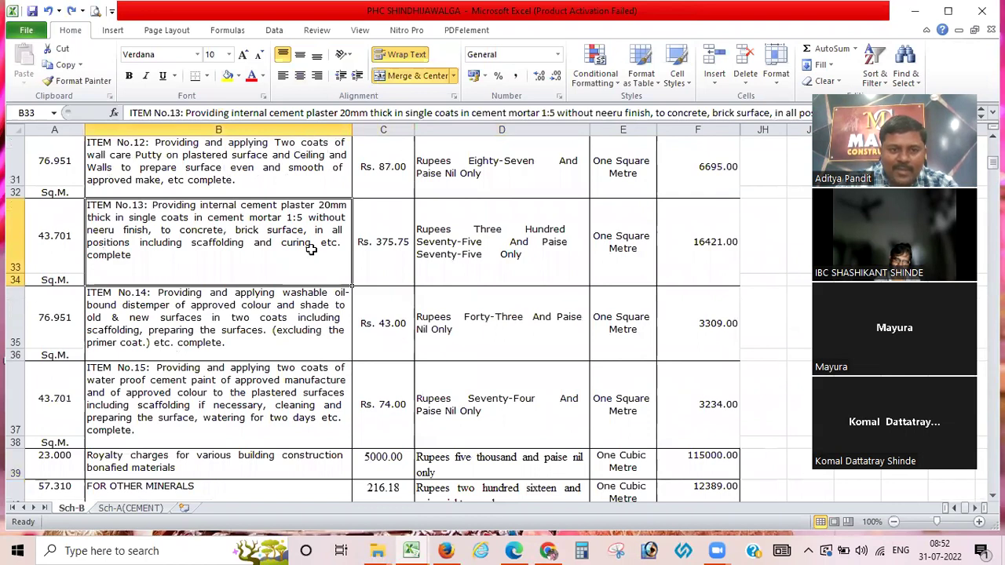
{"action": "scroll", "coordinate": [338, 280], "scroll_direction": "up", "scroll_amount": 2}
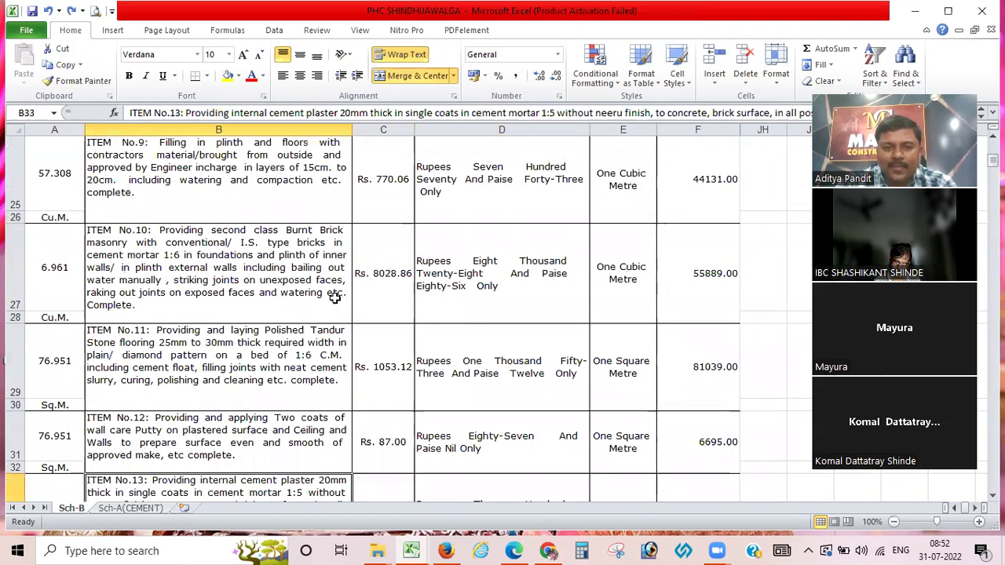
{"action": "left_click", "coordinate": [335, 297]}
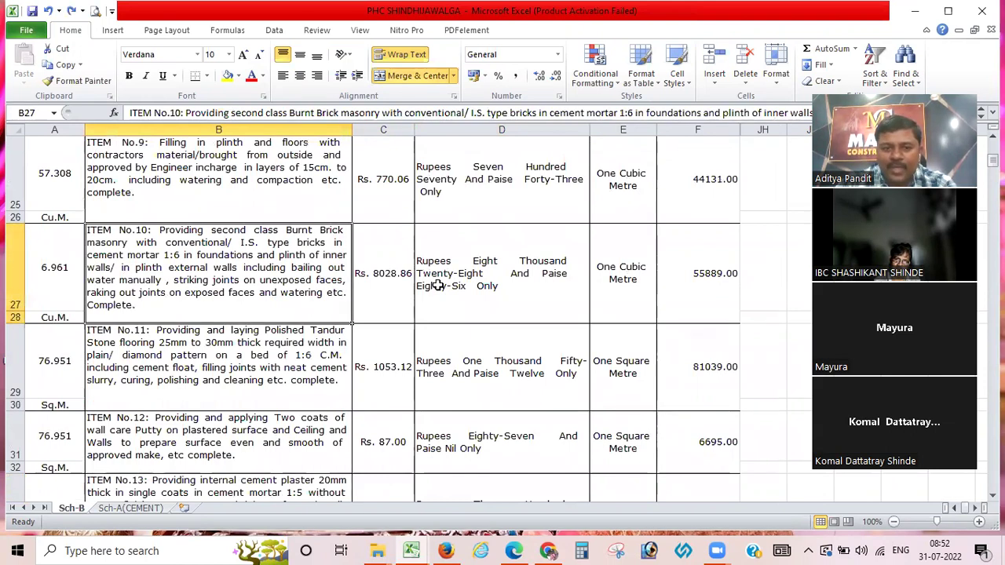
{"action": "scroll", "coordinate": [437, 286], "scroll_direction": "up", "scroll_amount": 5}
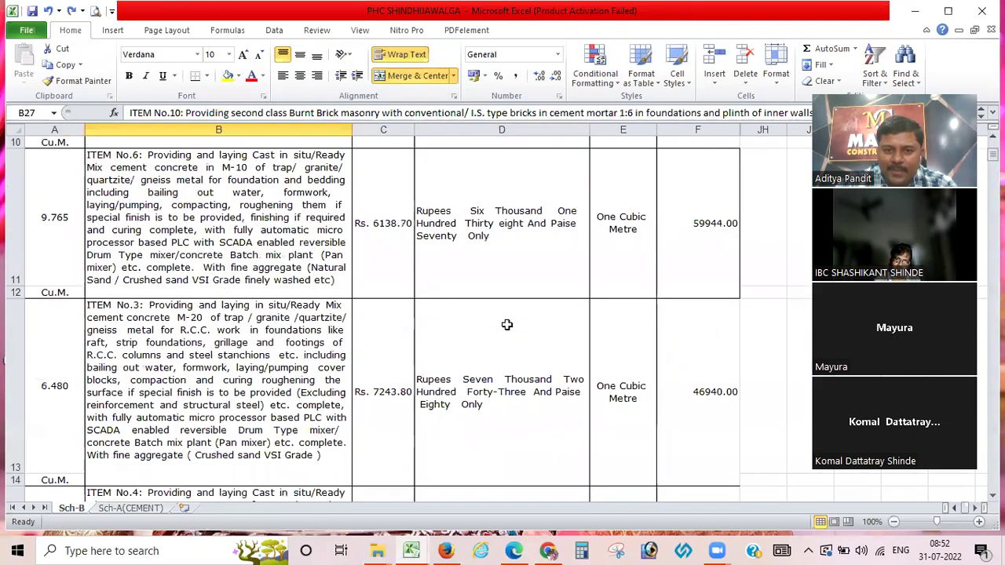
Step: Check ITEM No.1's quantity and its rate in figures and in words
{"action": "scroll", "coordinate": [511, 299], "scroll_direction": "up", "scroll_amount": 4}
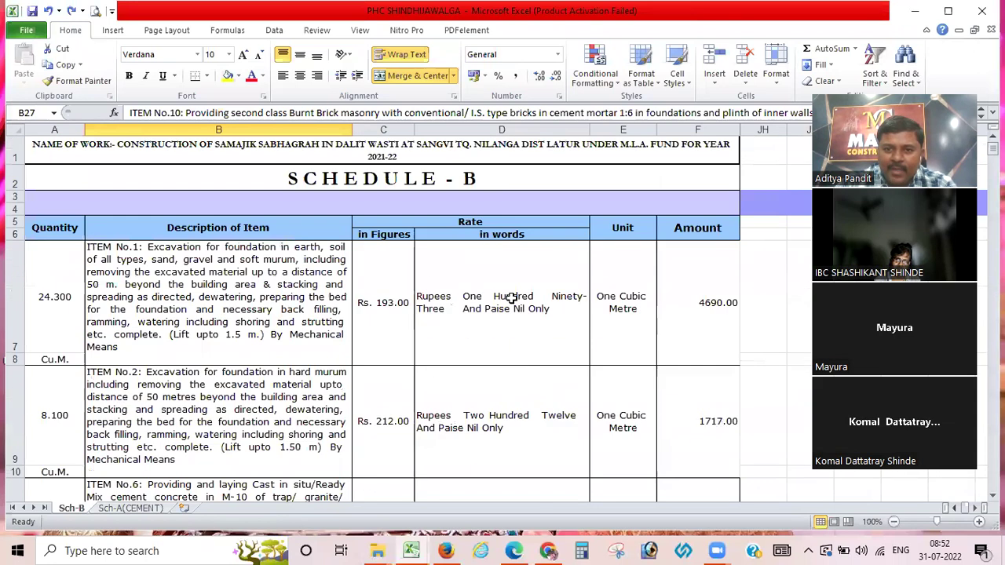
{"action": "left_click", "coordinate": [377, 552]}
{"action": "left_click", "coordinate": [315, 326]}
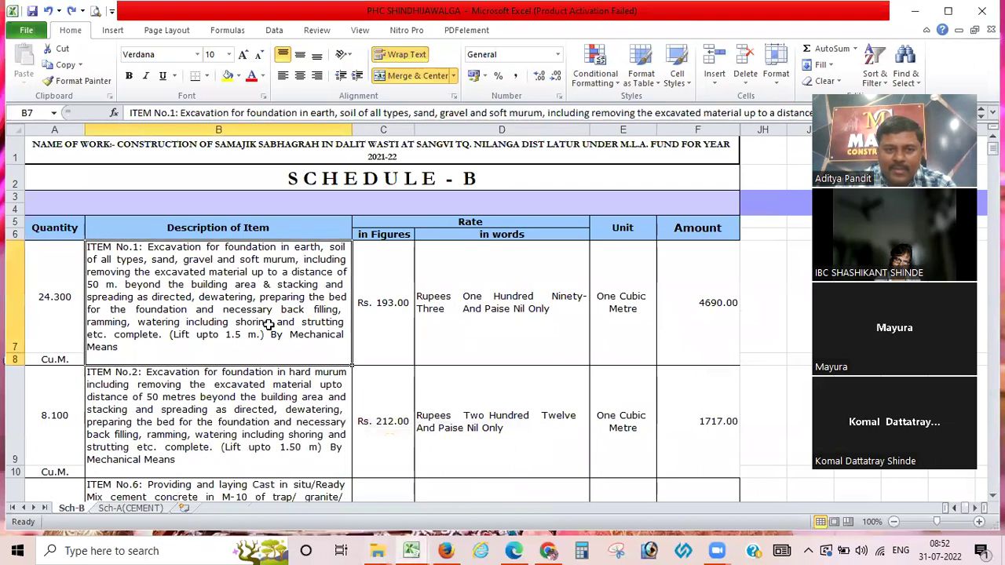
{"action": "left_click", "coordinate": [415, 322]}
{"action": "left_click", "coordinate": [69, 293]}
{"action": "left_click", "coordinate": [360, 322]}
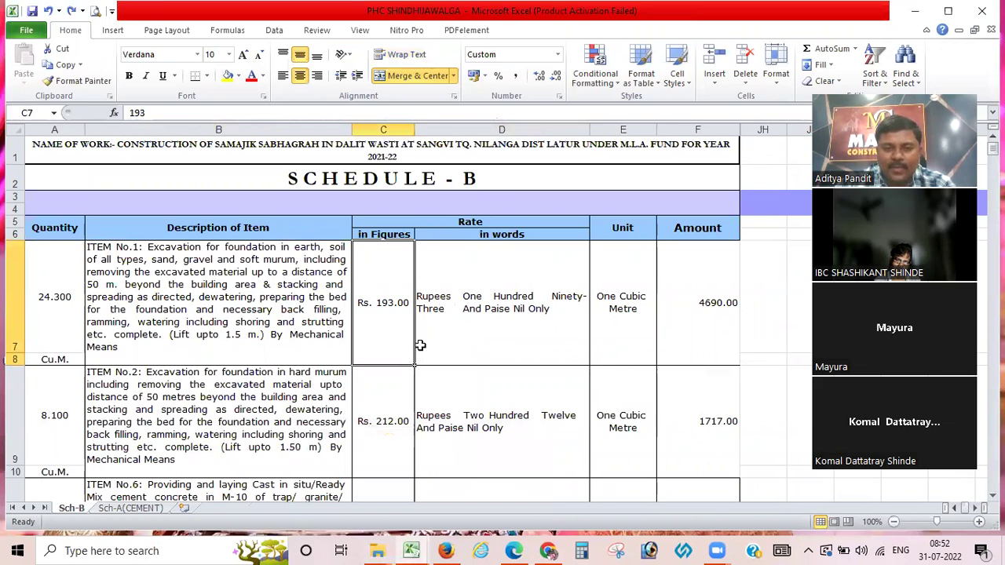
{"action": "left_click", "coordinate": [499, 327]}
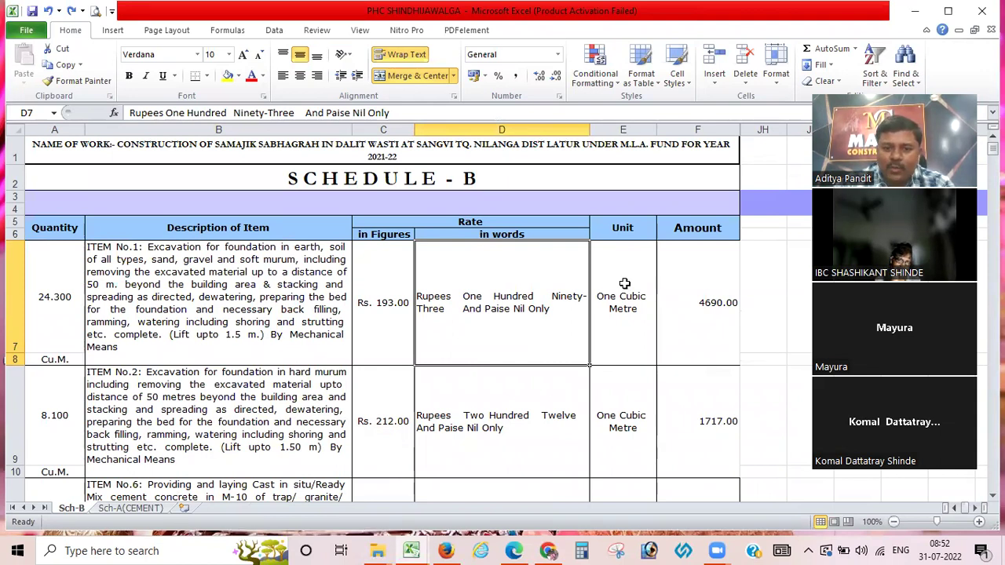
Step: Make ITEM No.1's rate a formula pointing to ABST D13 (1582.89) in CC ROAD ESTIMATE
{"action": "left_click", "coordinate": [397, 331]}
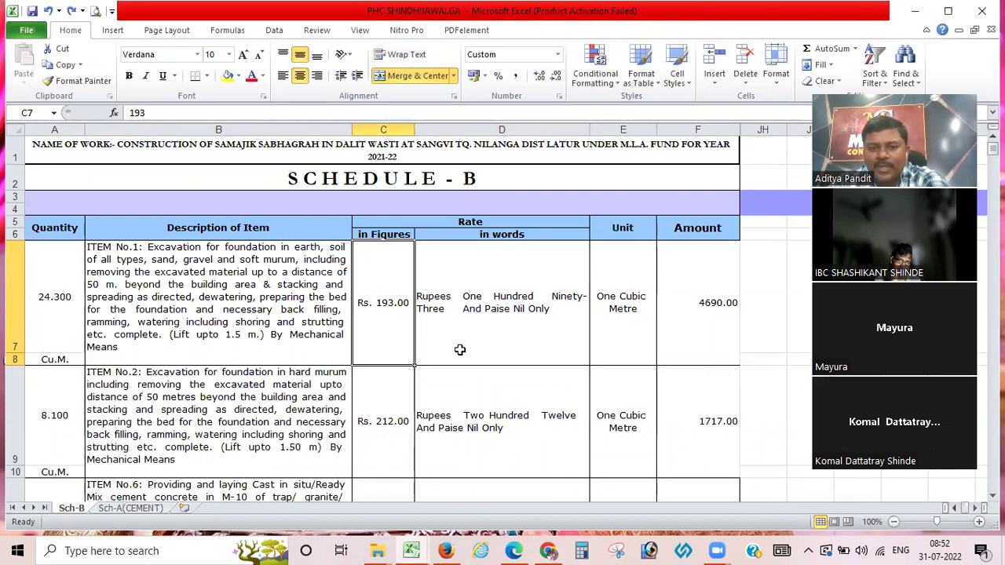
{"action": "type", "text": "="}
{"action": "mouse_move", "coordinate": [410, 551]}
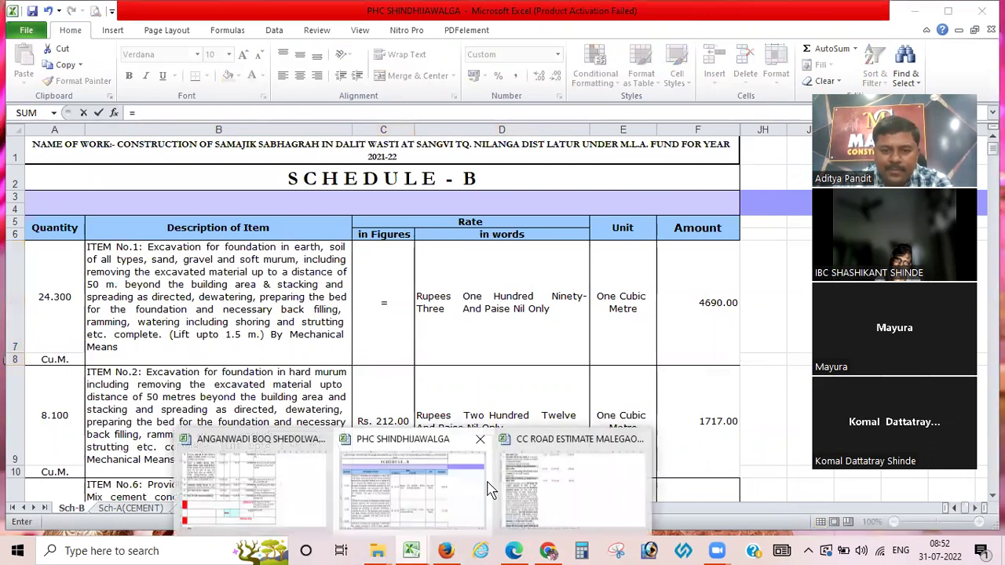
{"action": "left_click", "coordinate": [594, 507]}
{"action": "scroll", "coordinate": [360, 312], "scroll_direction": "up", "scroll_amount": 2}
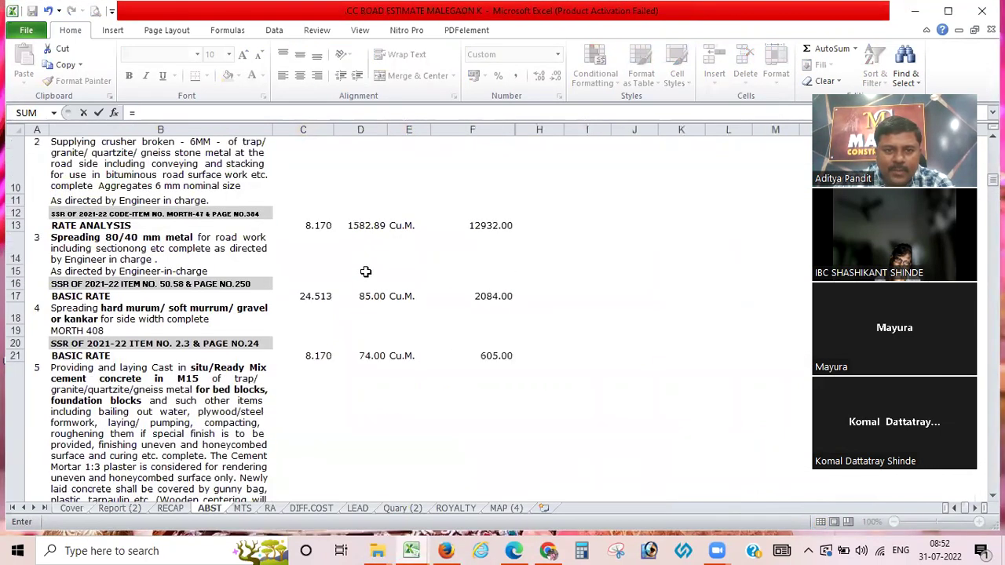
{"action": "left_click", "coordinate": [363, 225]}
{"action": "key", "text": "Return"}
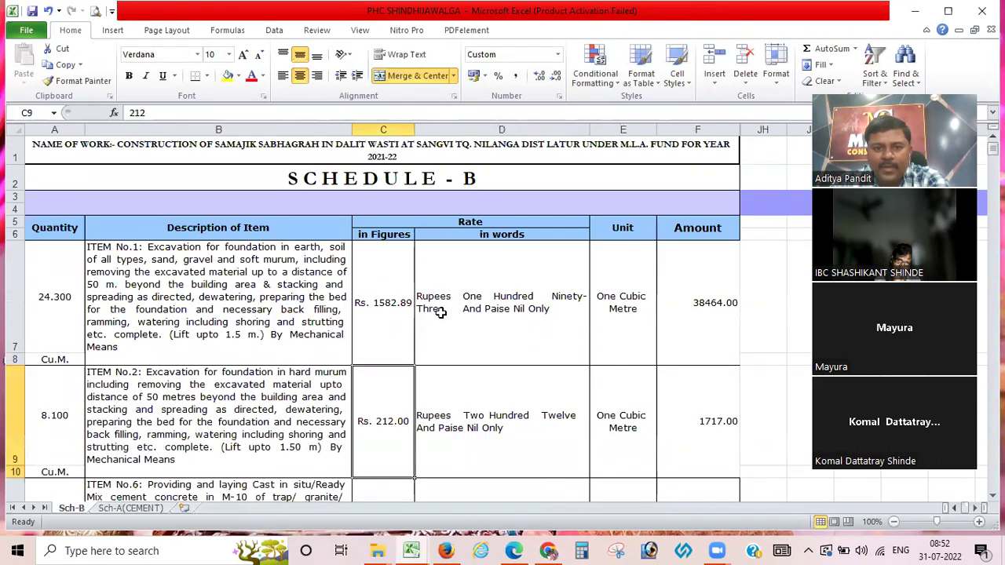
{"action": "left_click", "coordinate": [394, 331]}
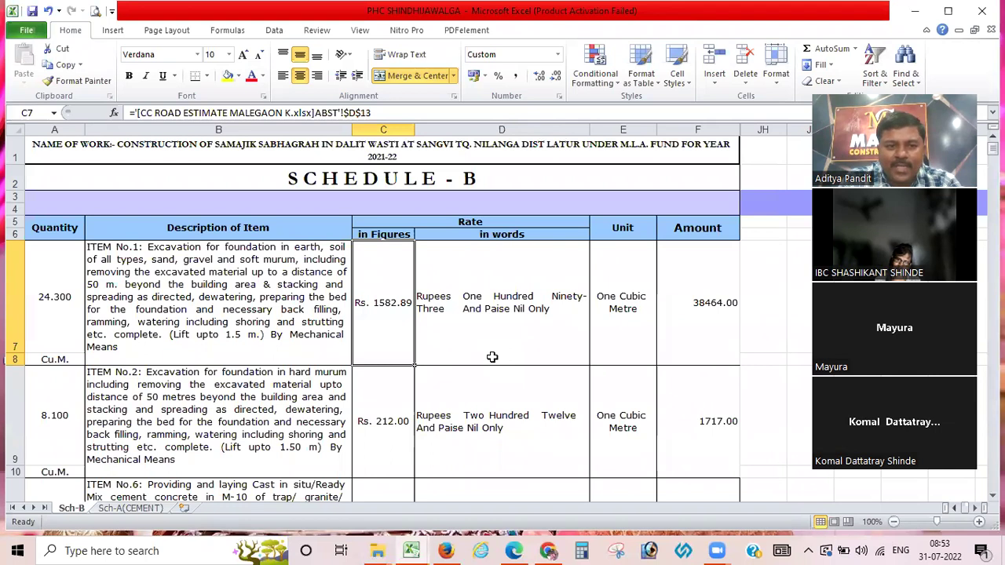
{"action": "left_click", "coordinate": [303, 321]}
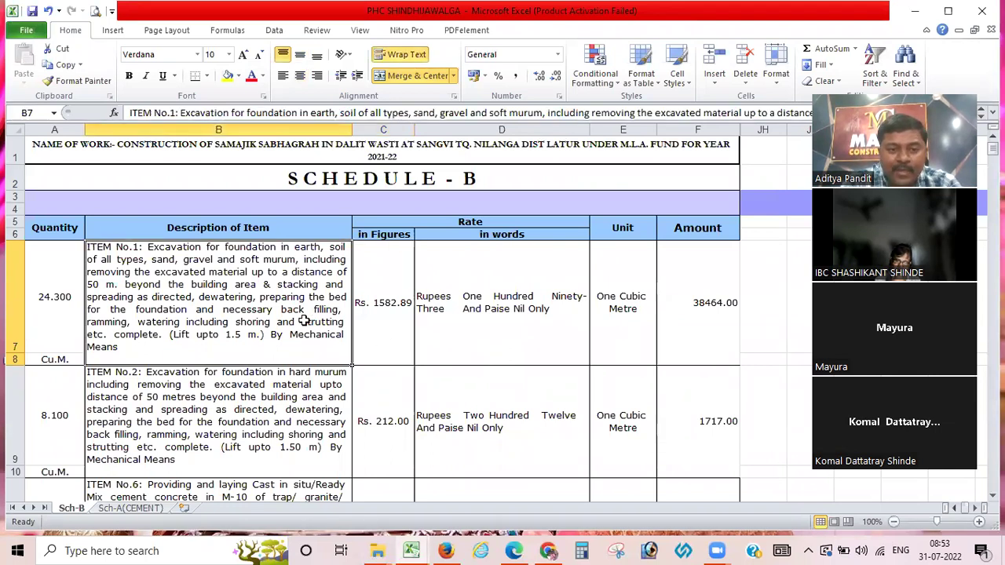
Step: Open the SSR 2021-2022 rate workbook from the SSR 2021-22 FINAL DATA folder
{"action": "left_click", "coordinate": [377, 551]}
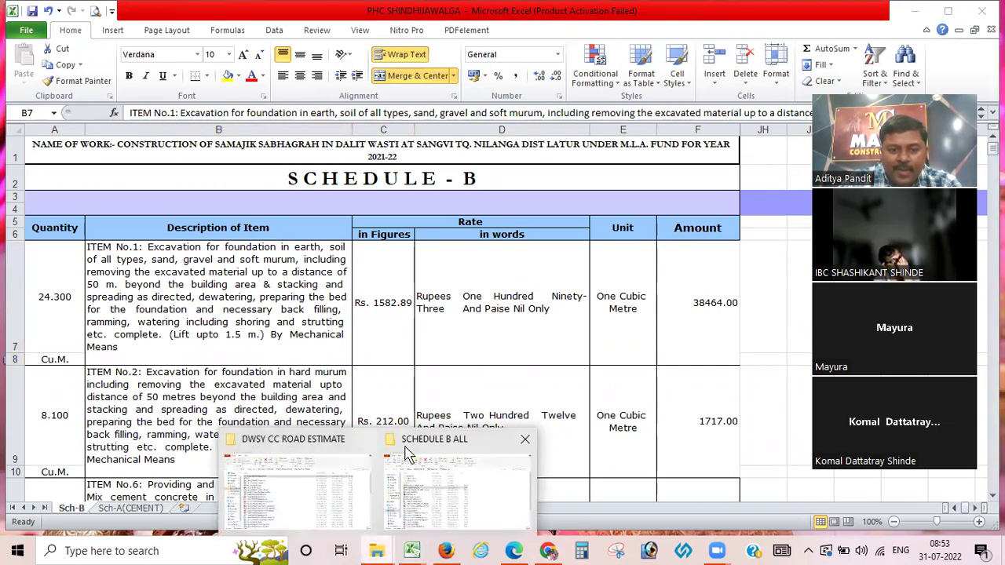
{"action": "left_click", "coordinate": [308, 441]}
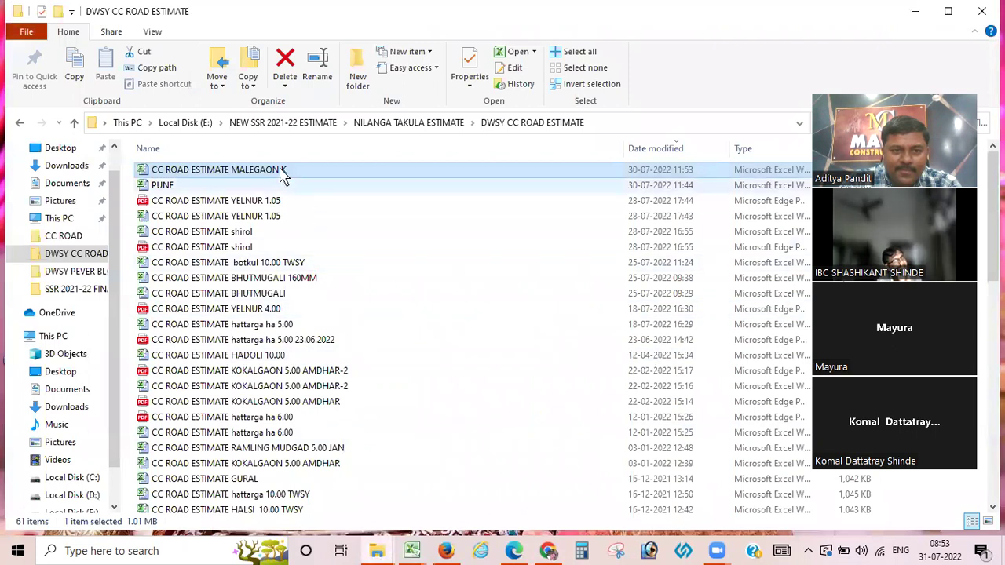
{"action": "left_click", "coordinate": [283, 122]}
{"action": "double_click", "coordinate": [188, 294]}
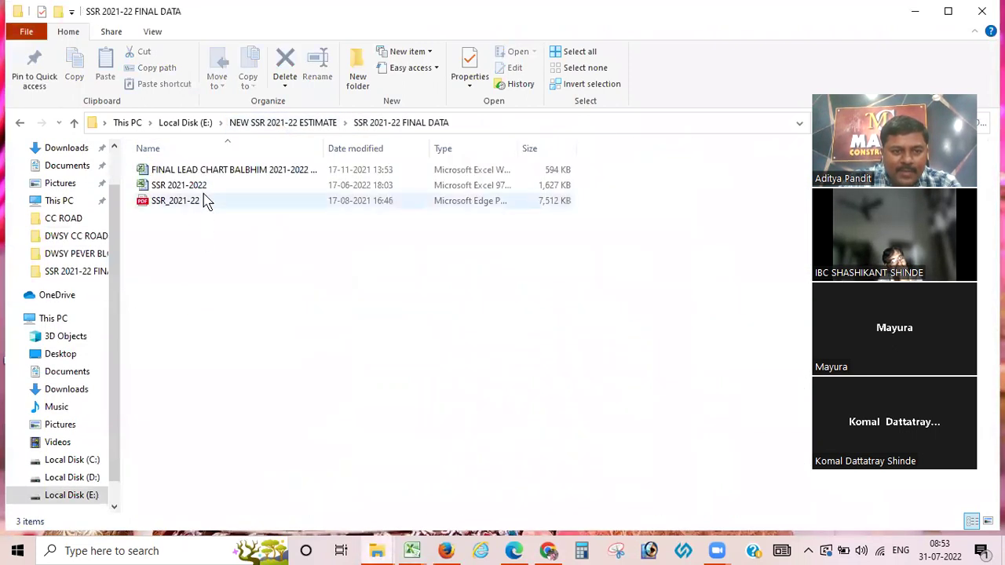
{"action": "double_click", "coordinate": [198, 185]}
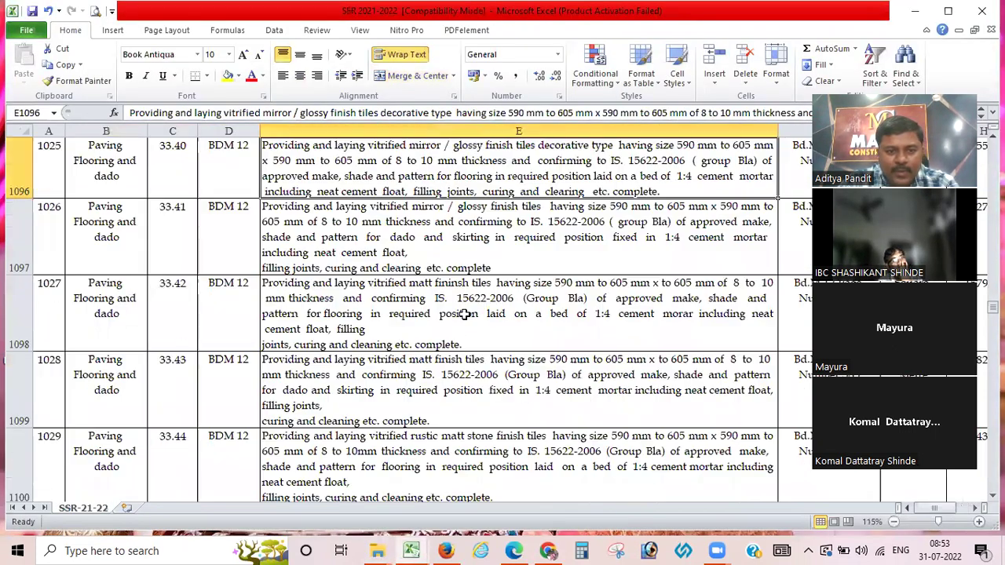
Step: Find SSR item 21.02 and copy its full excavation description
{"action": "key", "text": "ctrl+f"}
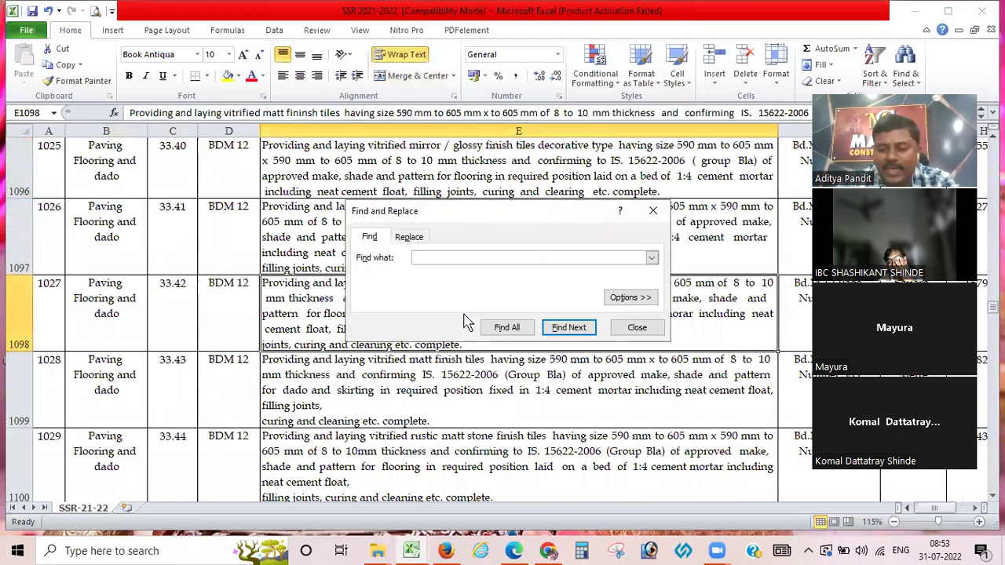
{"action": "key", "text": "Return"}
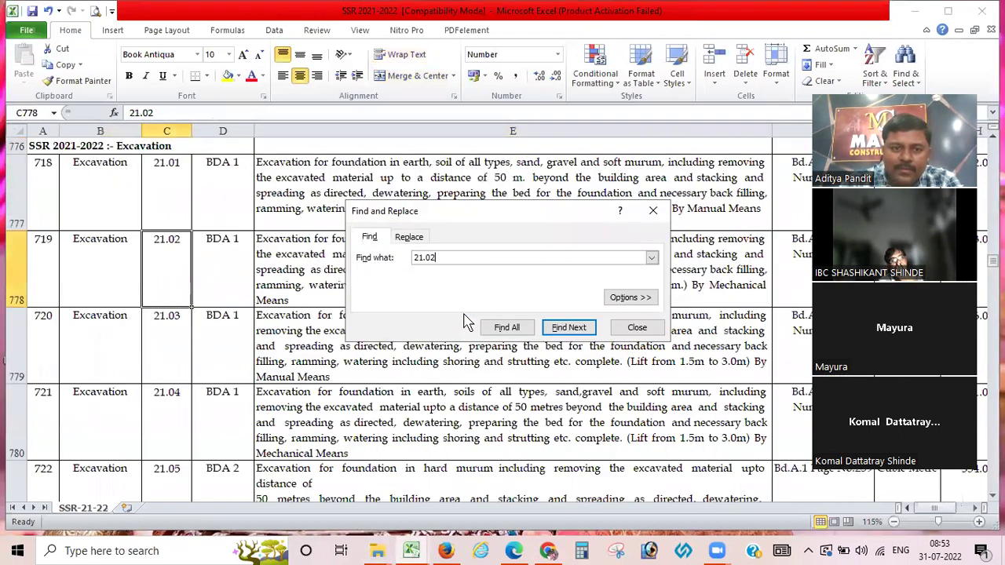
{"action": "double_click", "coordinate": [307, 273]}
{"action": "key", "text": "ctrl+a"}
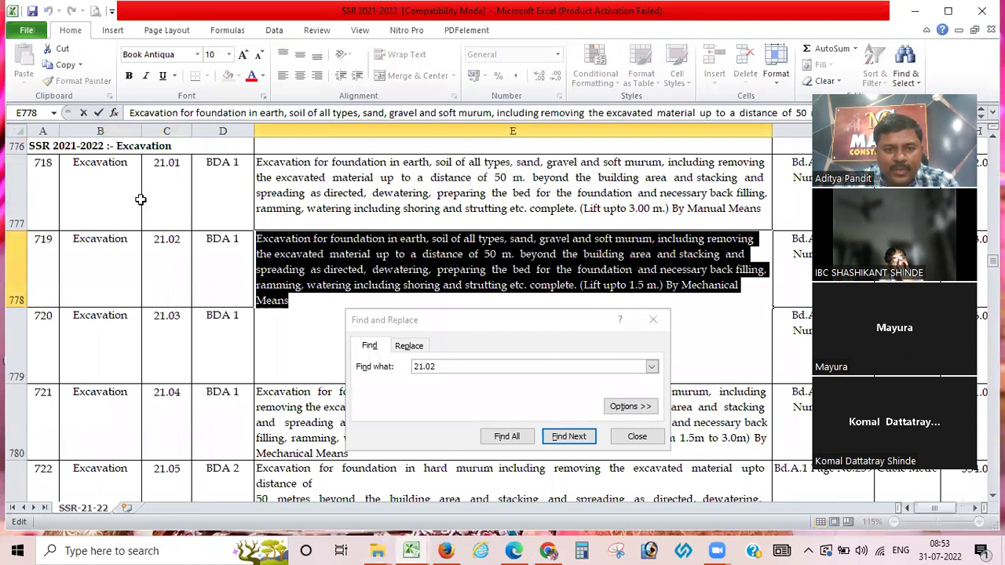
{"action": "left_click", "coordinate": [418, 552]}
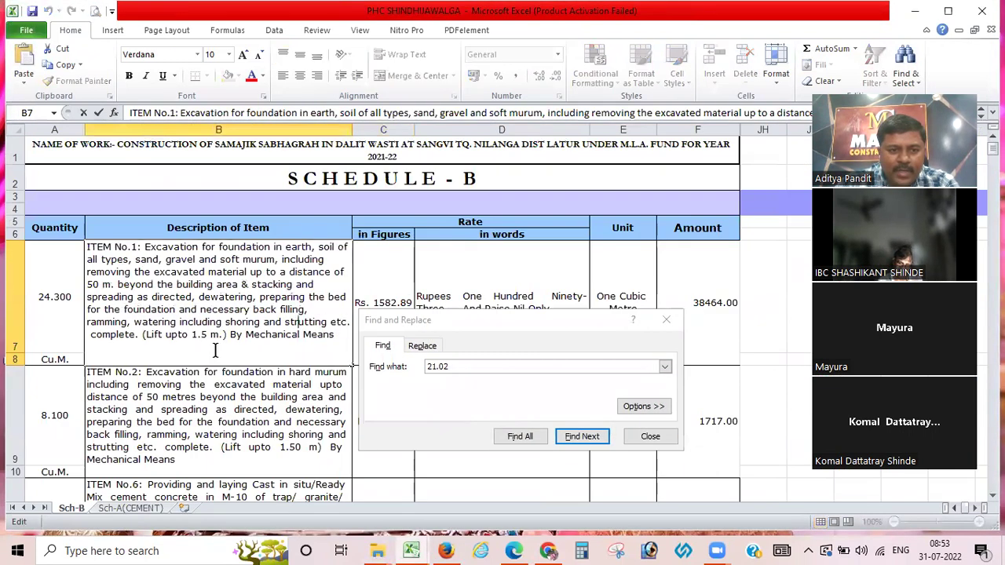
Step: Paste the SSR excavation text over item 1's description in B7
{"action": "left_click", "coordinate": [302, 350]}
{"action": "key", "text": "ctrl+a"}
{"action": "key", "text": "ctrl+v"}
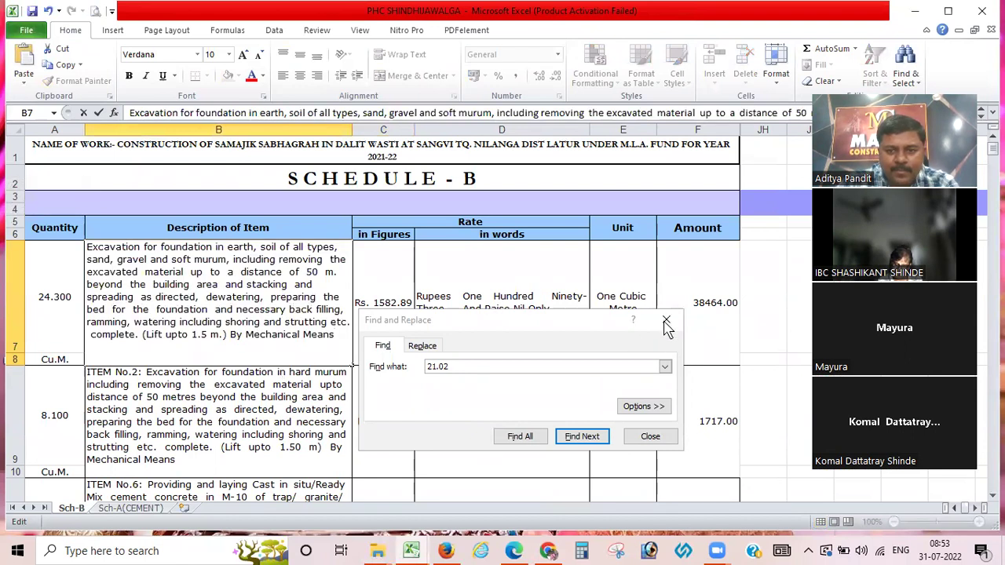
{"action": "left_click", "coordinate": [666, 320]}
{"action": "left_click", "coordinate": [400, 317]}
Step: Verify item 1's C7 rate formula, D7 rate in words, One Cubic Metre unit and F7 amount
{"action": "left_click", "coordinate": [349, 326]}
{"action": "left_click", "coordinate": [361, 311]}
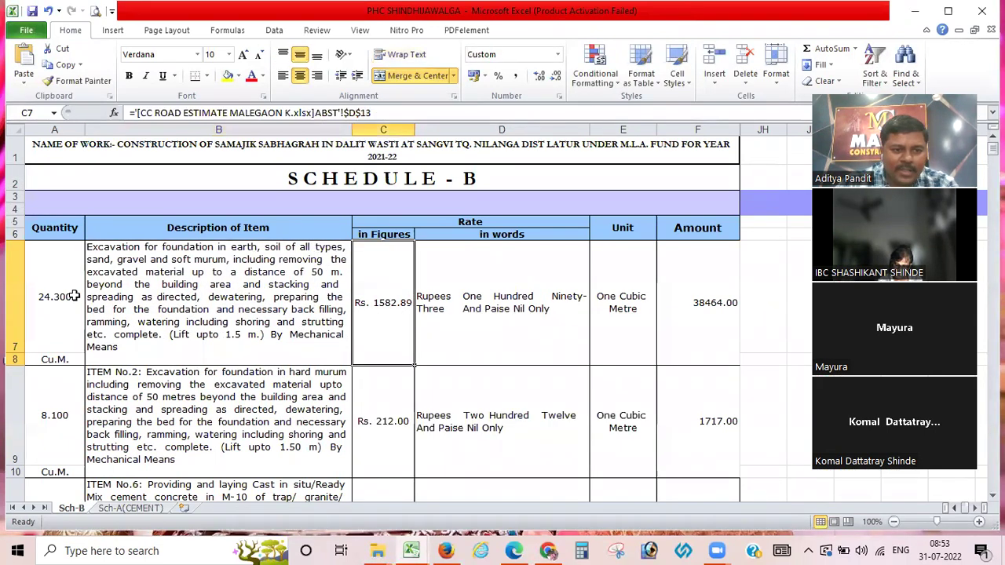
{"action": "left_click", "coordinate": [305, 292]}
{"action": "double_click", "coordinate": [499, 307]}
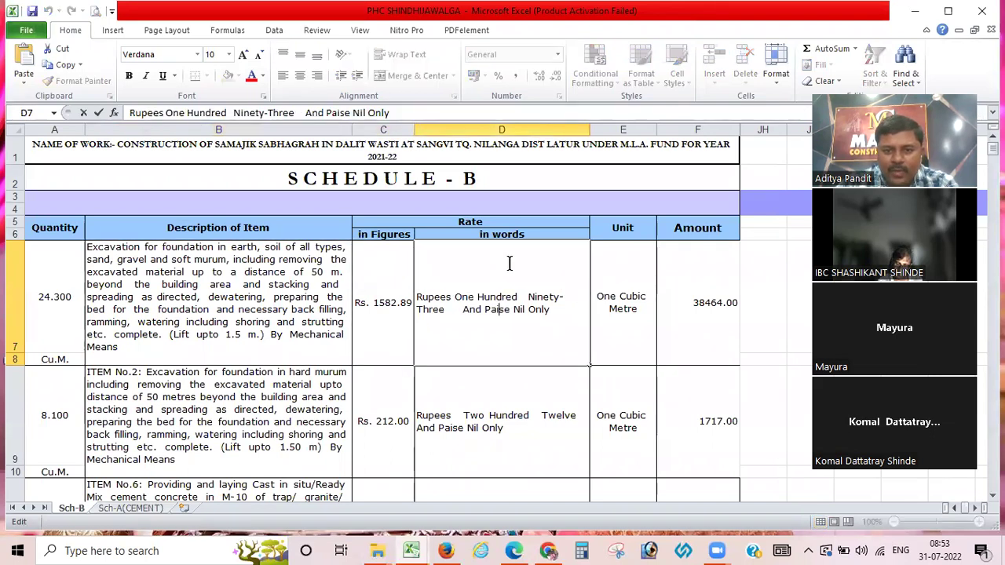
{"action": "key", "text": "Escape"}
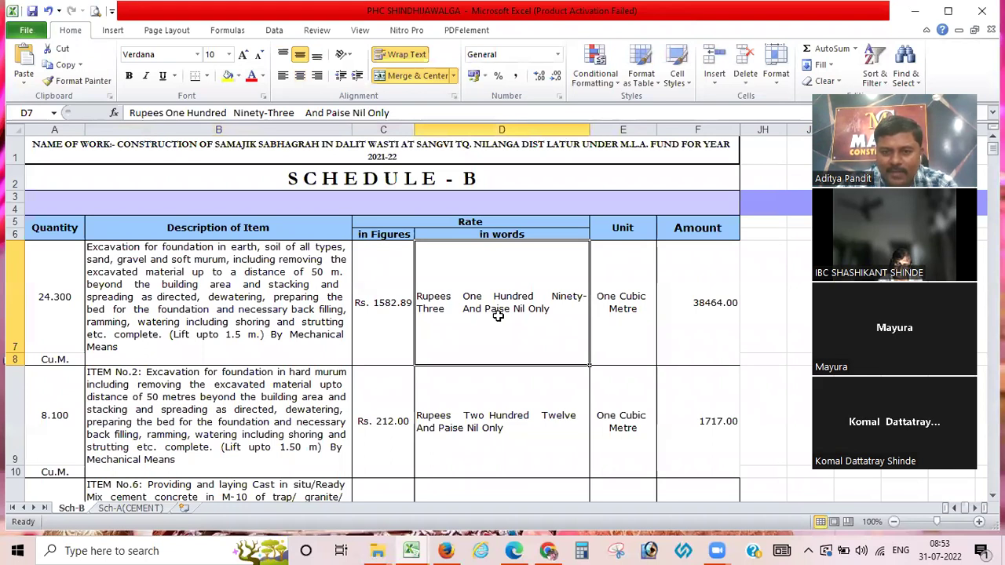
{"action": "left_click", "coordinate": [616, 312]}
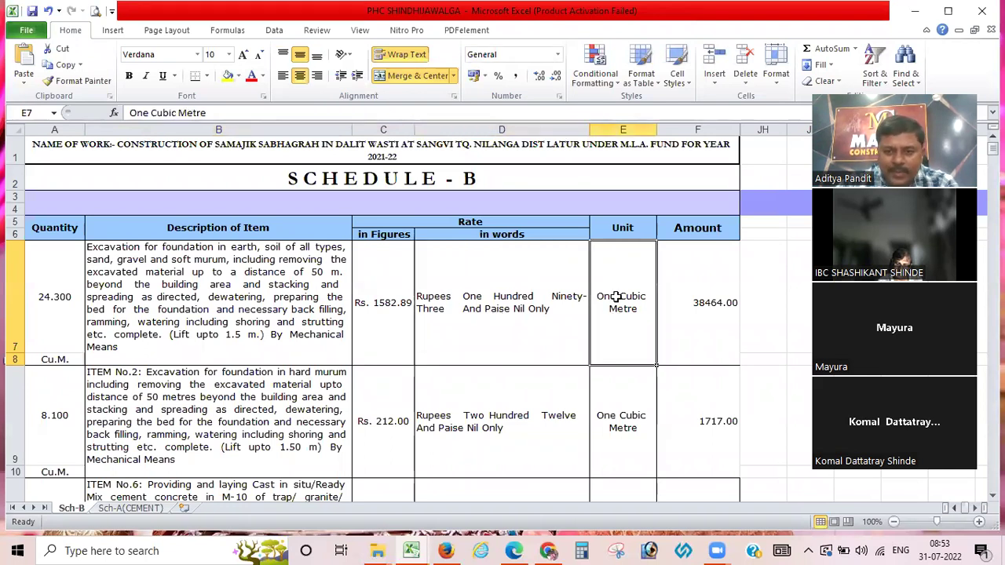
{"action": "left_click", "coordinate": [703, 302]}
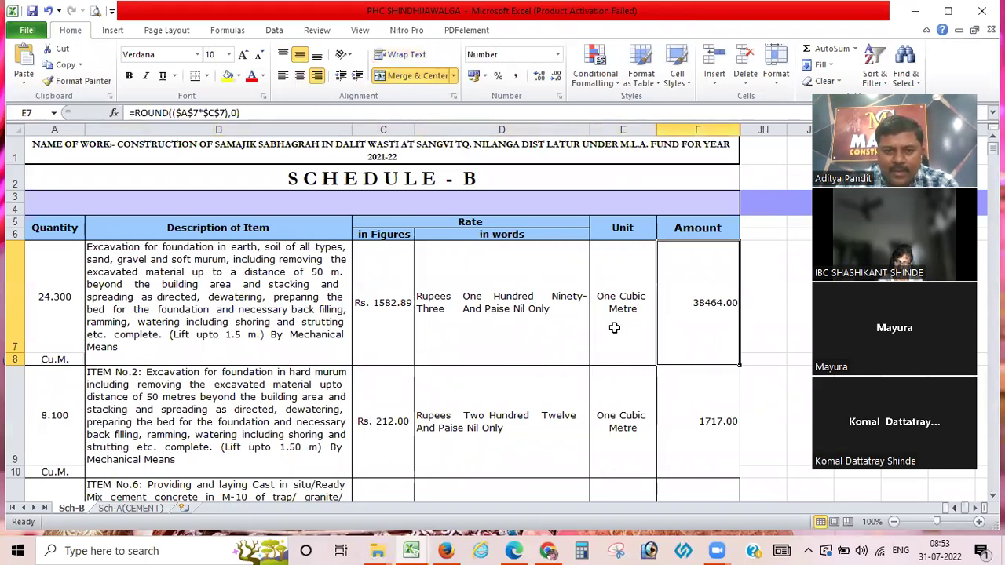
Step: Scroll through Schedule-B, then minimize it to reveal the SSR 2021-22 FINAL DATA folder
{"action": "scroll", "coordinate": [437, 322], "scroll_direction": "down", "scroll_amount": 1}
{"action": "scroll", "coordinate": [436, 322], "scroll_direction": "down", "scroll_amount": 5}
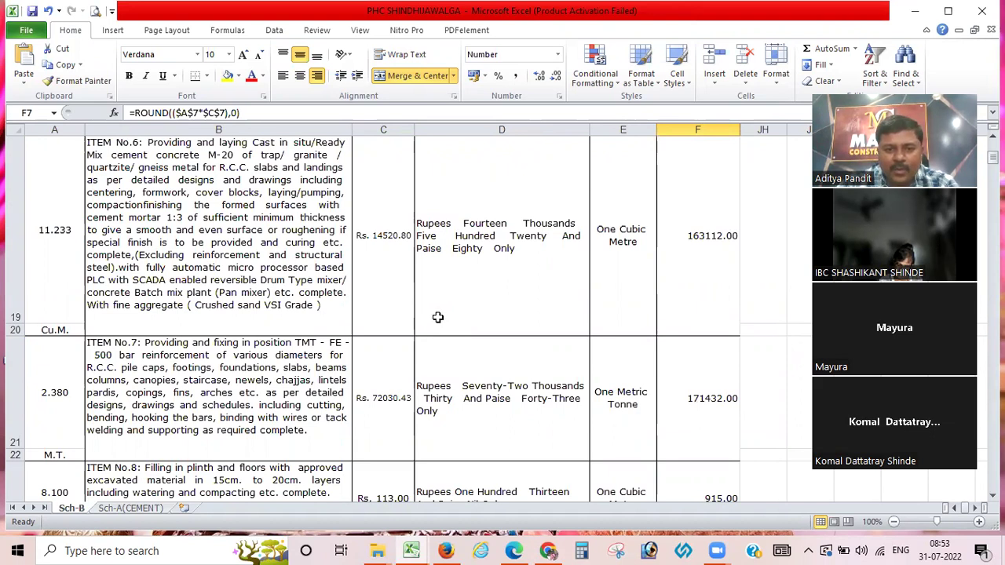
{"action": "scroll", "coordinate": [533, 346], "scroll_direction": "up", "scroll_amount": 2}
{"action": "scroll", "coordinate": [533, 345], "scroll_direction": "up", "scroll_amount": 2}
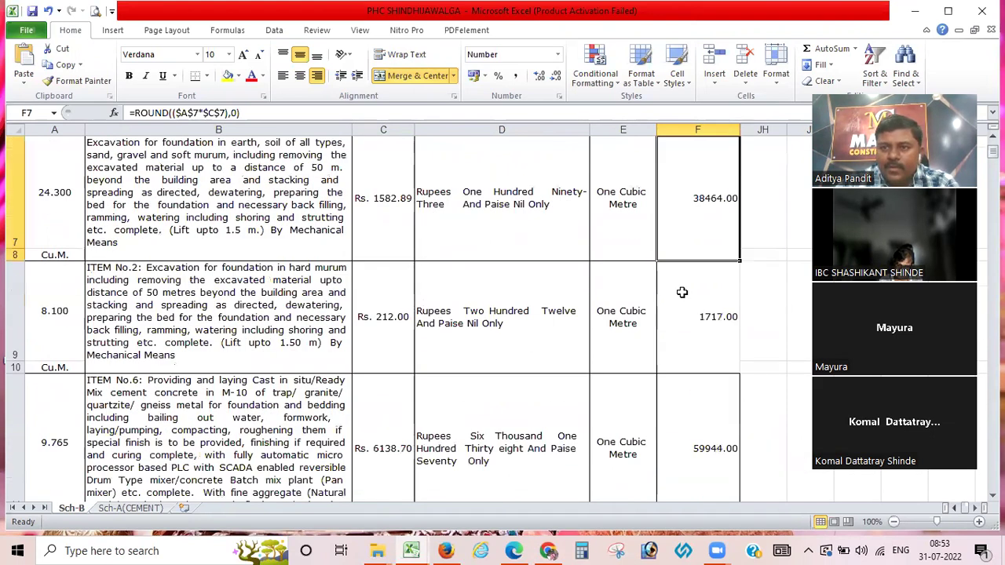
{"action": "left_click", "coordinate": [915, 11]}
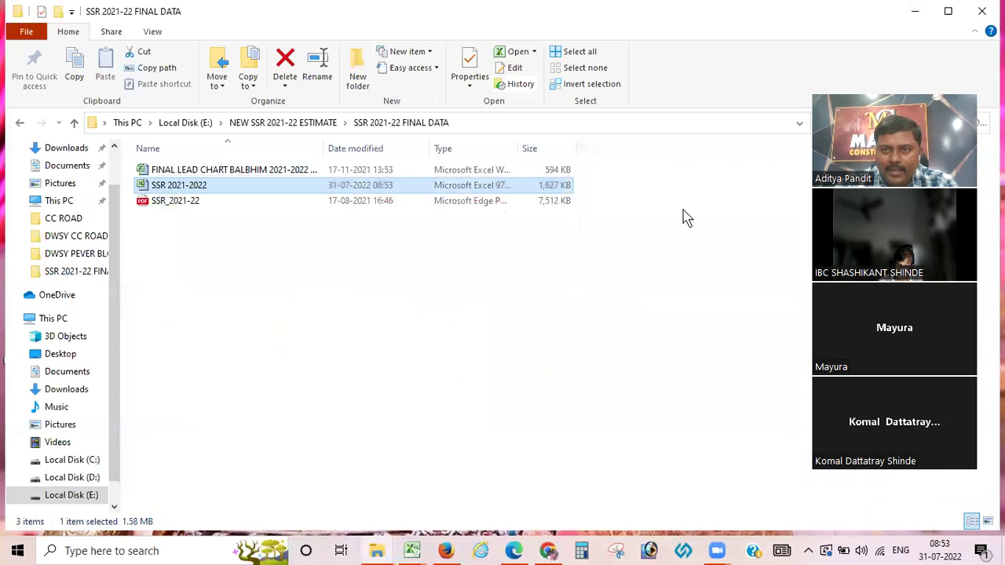
Step: Minimise both folder windows, refresh the desktop, and bring back the Mahatenders downloads page
{"action": "left_click", "coordinate": [911, 11]}
{"action": "left_click", "coordinate": [909, 12]}
{"action": "right_click", "coordinate": [564, 94]}
{"action": "left_click", "coordinate": [585, 137]}
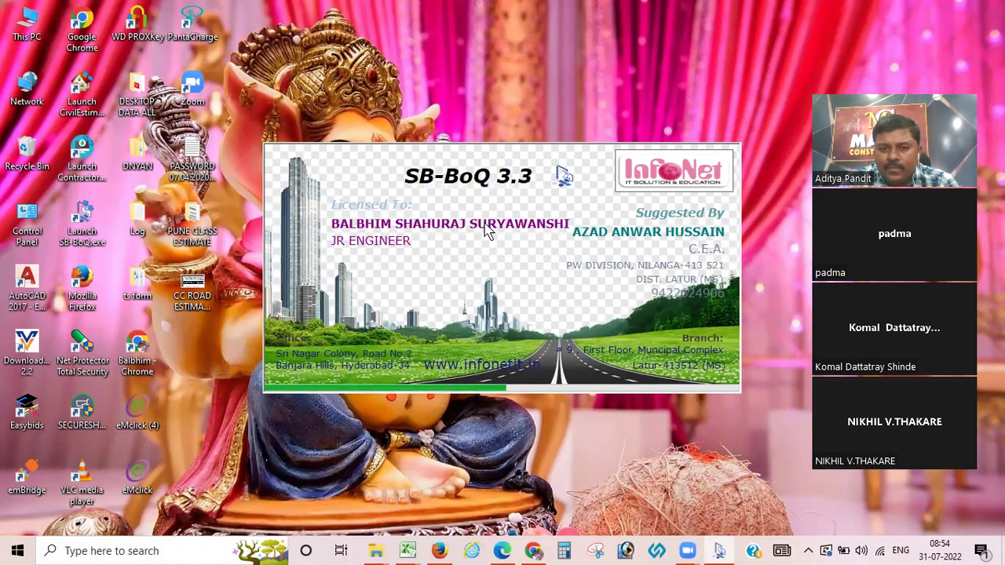
{"action": "mouse_move", "coordinate": [375, 553]}
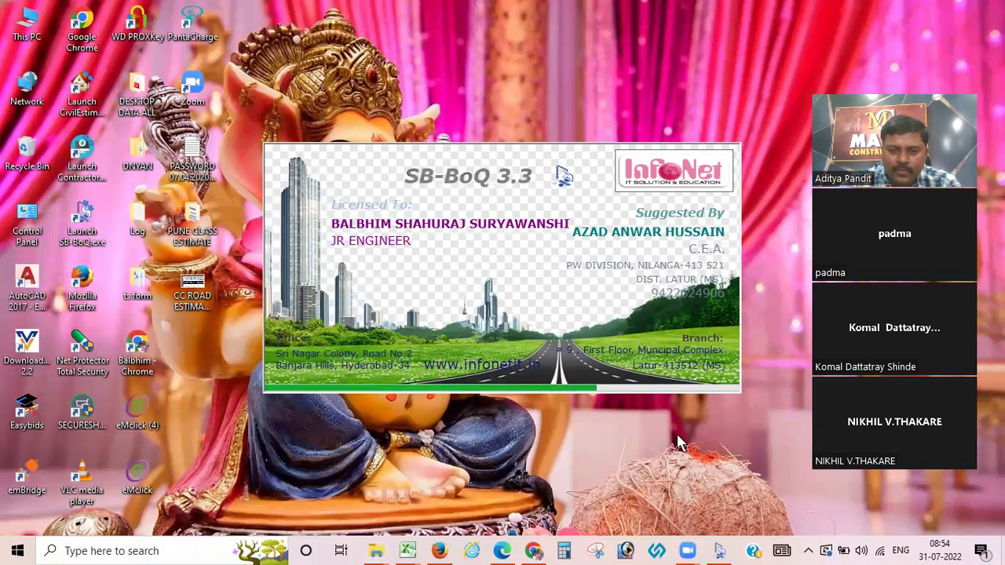
{"action": "left_click", "coordinate": [440, 550]}
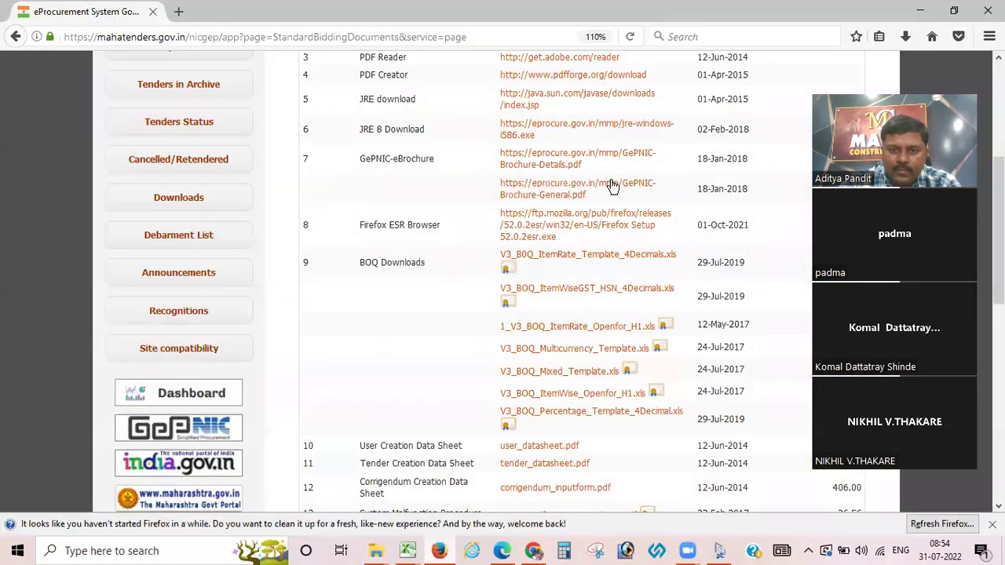
Step: Scroll through the BOQ Downloads templates, then minimise Firefox to reach the SB-BoQ User Id field
{"action": "scroll", "coordinate": [502, 306], "scroll_direction": "up", "scroll_amount": 2}
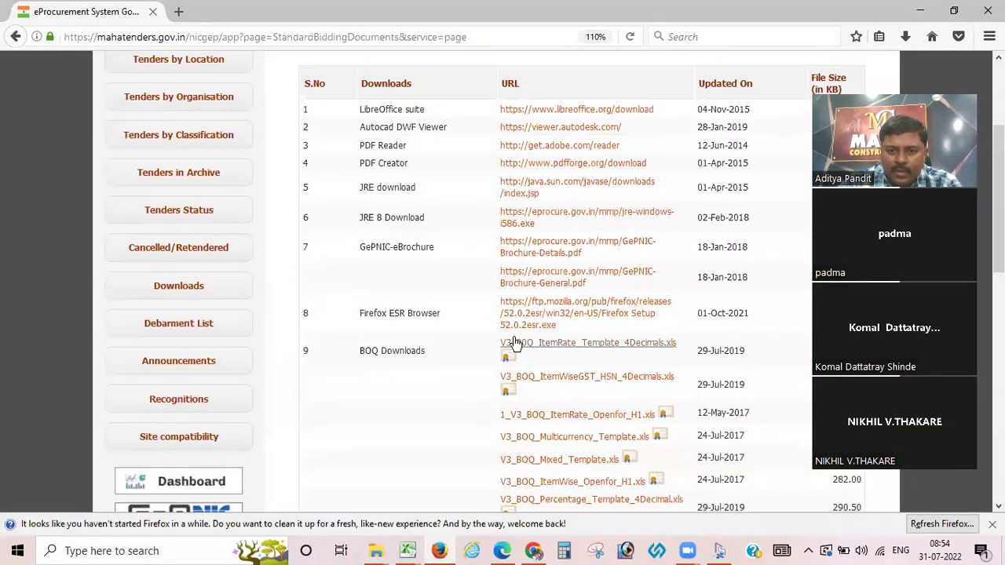
{"action": "scroll", "coordinate": [514, 341], "scroll_direction": "down", "scroll_amount": 2}
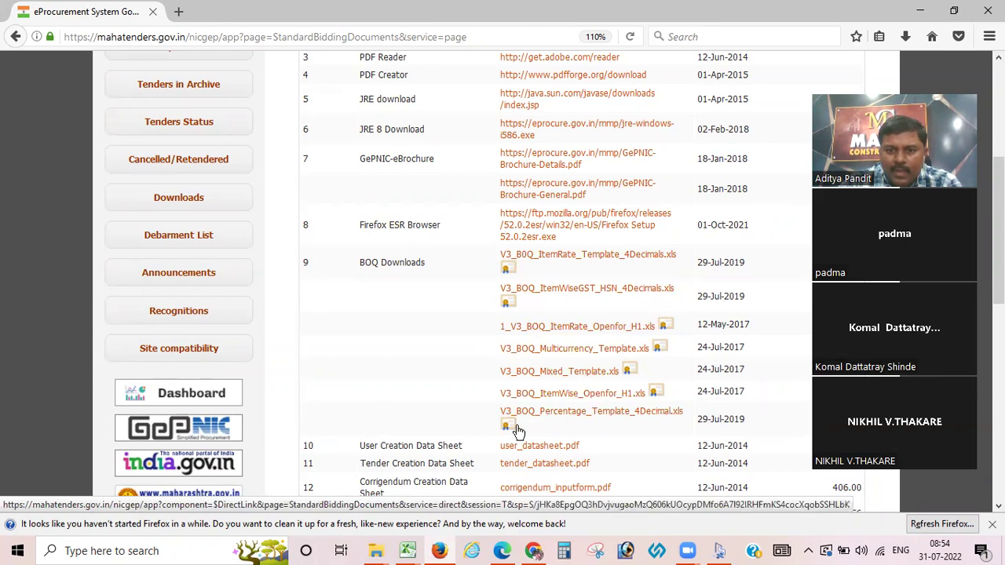
{"action": "left_click", "coordinate": [918, 11]}
{"action": "left_click", "coordinate": [518, 207]}
Step: Enter the SB-BoQ user ID and account password to log in
{"action": "type", "text": "C"}
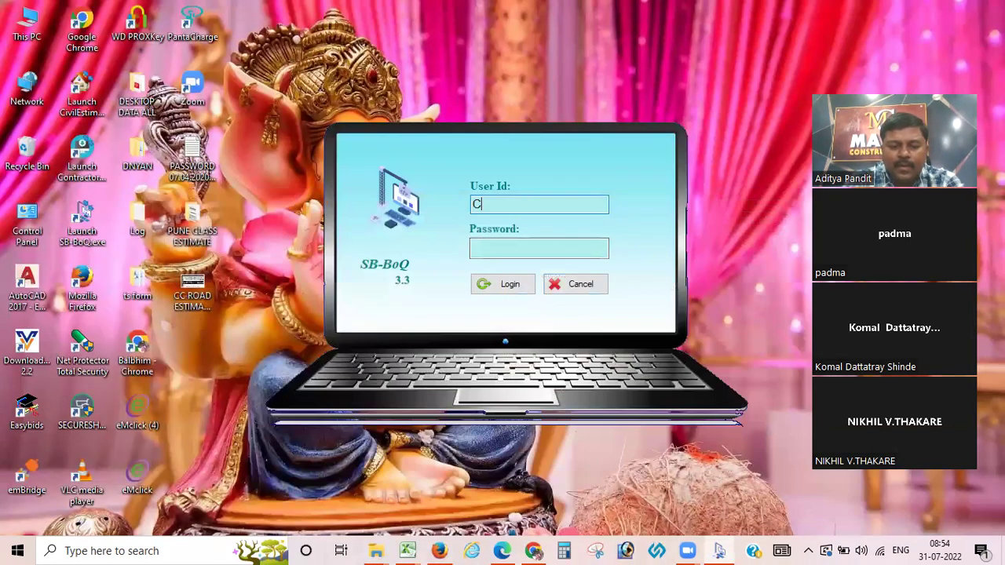
{"action": "type", "text": "IVIL"}
{"action": "key", "text": "Tab"}
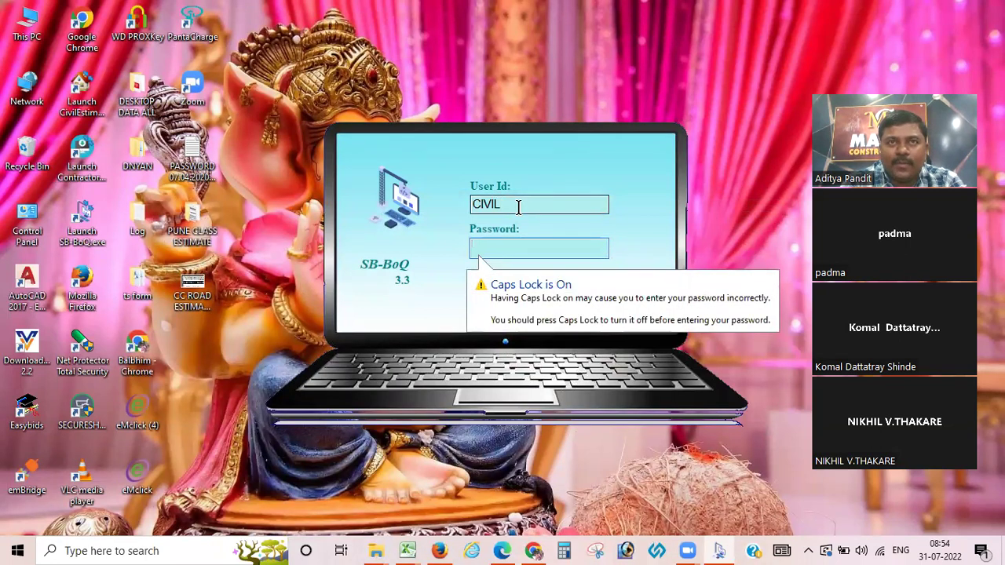
{"action": "type", "text": "****"}
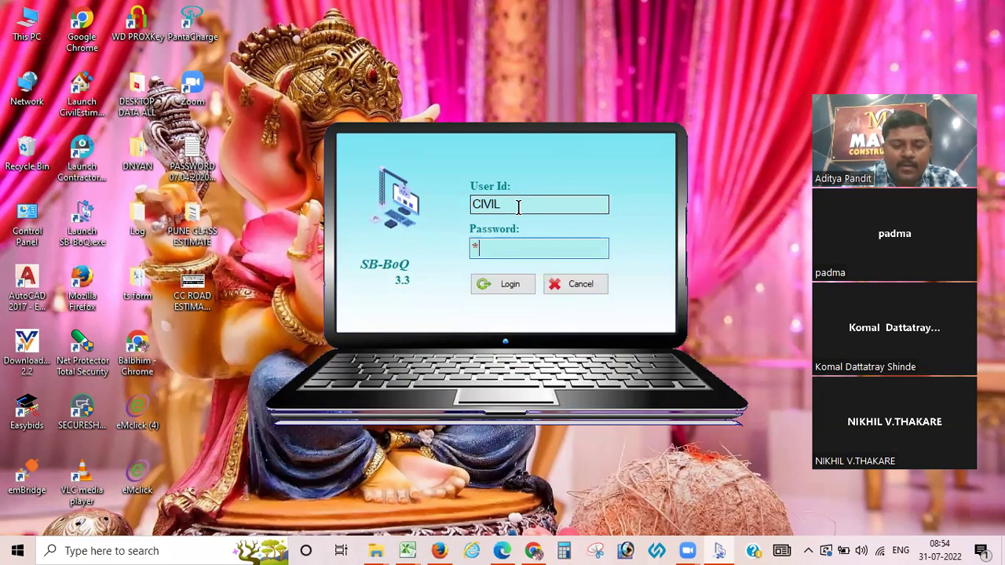
{"action": "key", "text": "Return"}
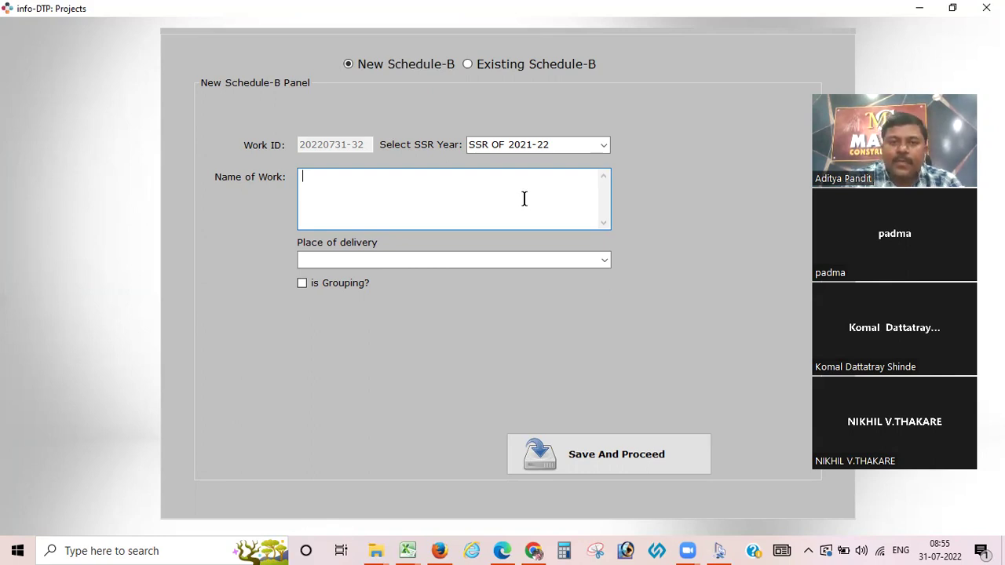
Step: Name the new Schedule-B work 'CC ROAD' with Departmental Supply as place of delivery
{"action": "left_click", "coordinate": [487, 63]}
{"action": "left_click", "coordinate": [435, 64]}
{"action": "left_click", "coordinate": [402, 201]}
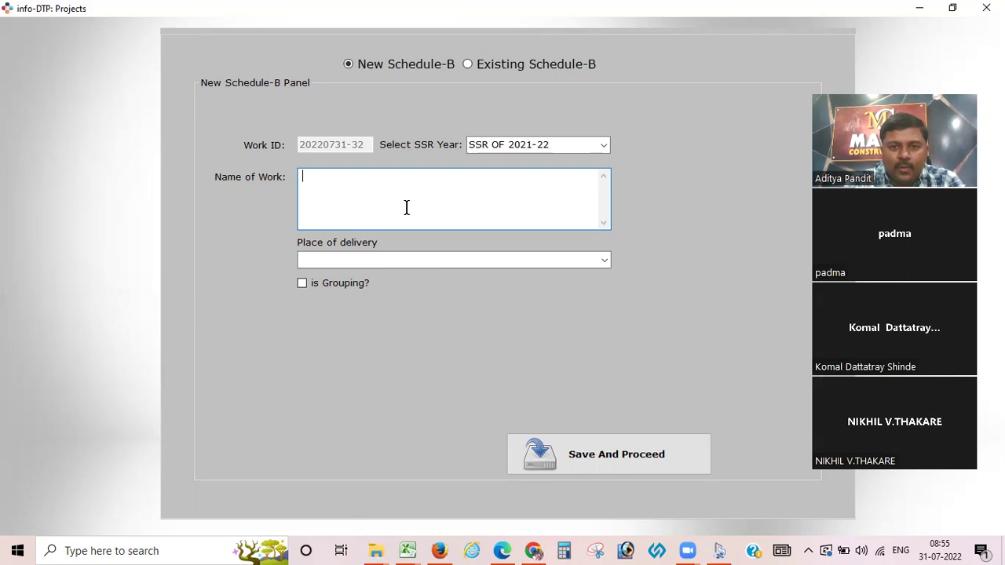
{"action": "type", "text": "CC ROAD"}
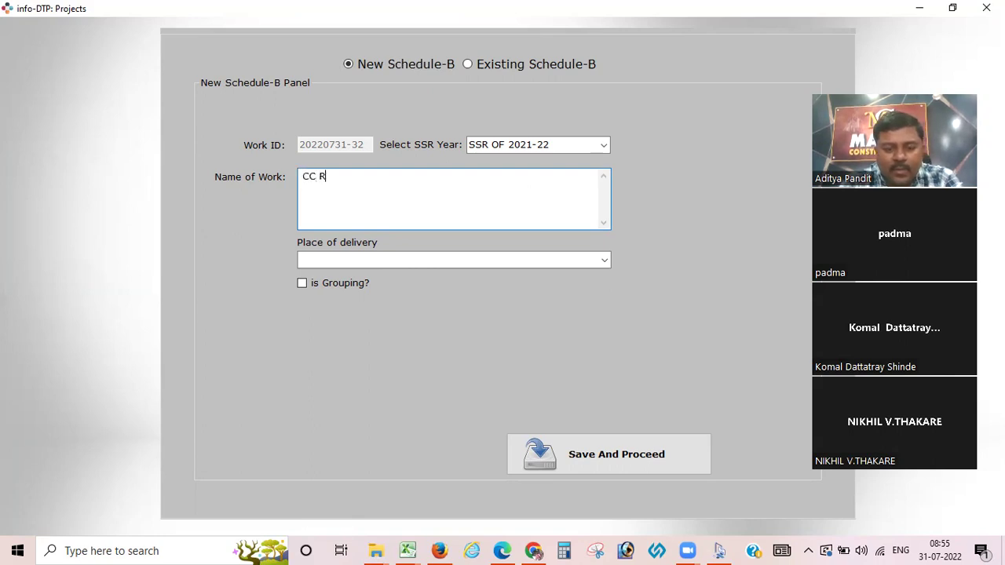
{"action": "left_click", "coordinate": [605, 260]}
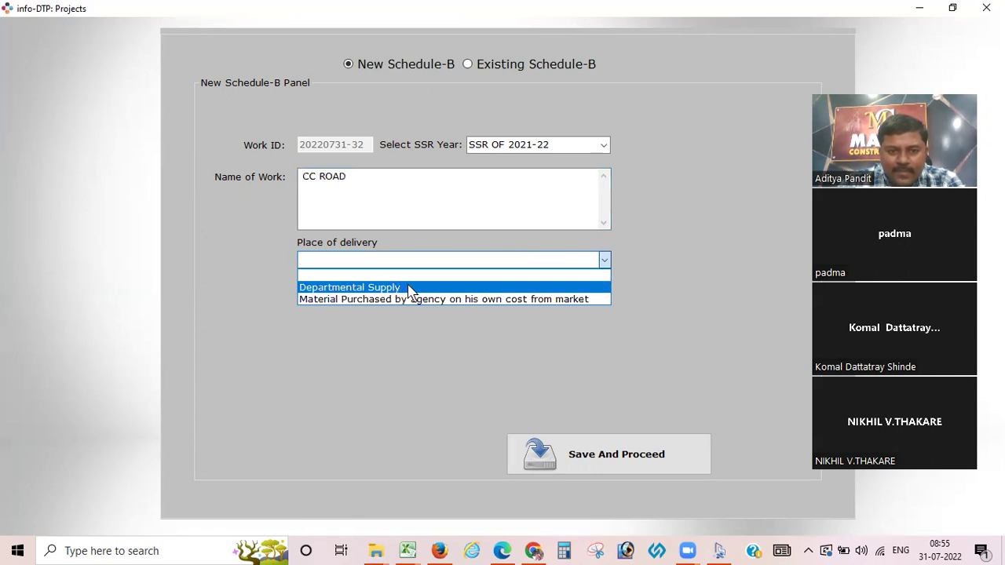
{"action": "left_click", "coordinate": [448, 287]}
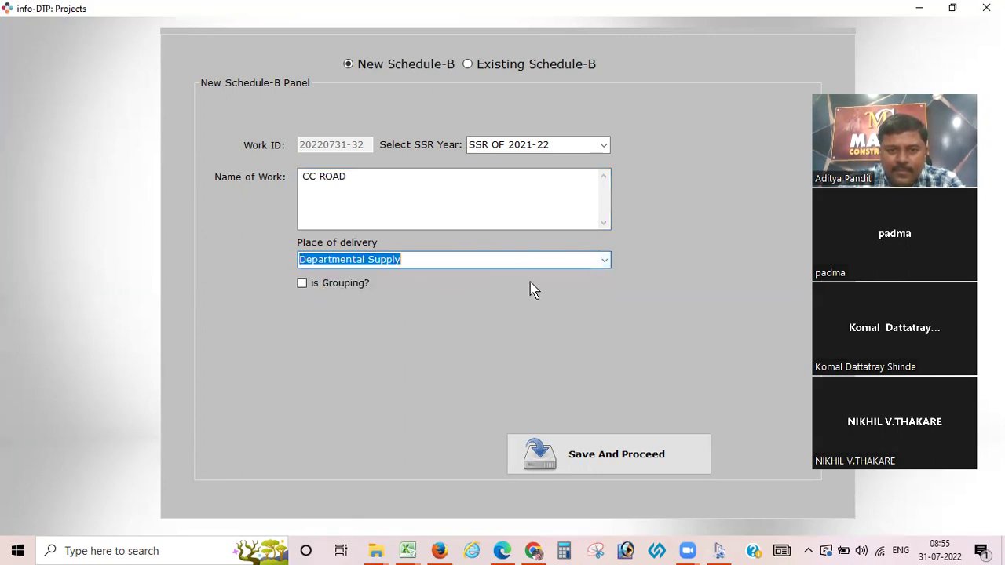
{"action": "left_click", "coordinate": [604, 260]}
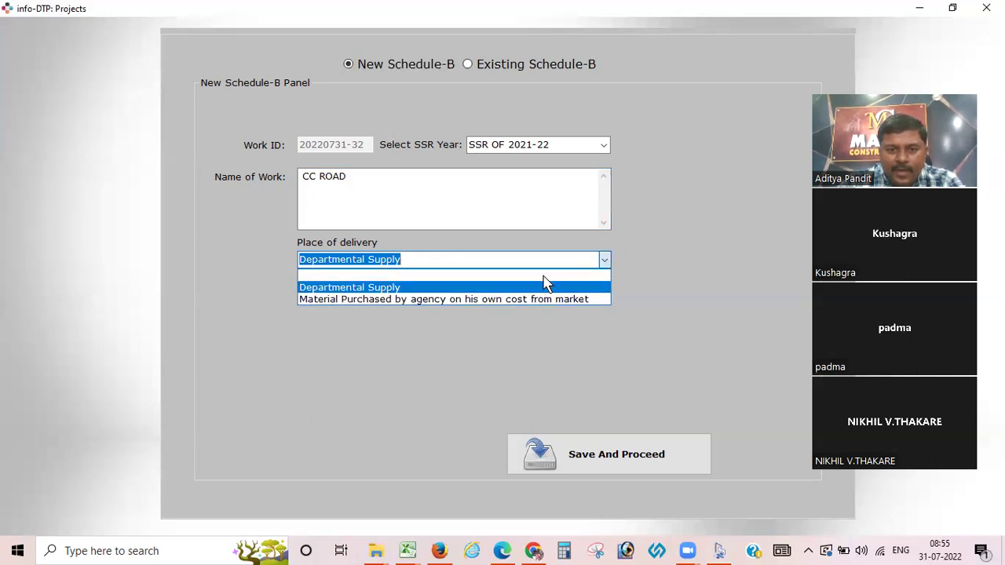
{"action": "left_click", "coordinate": [395, 288]}
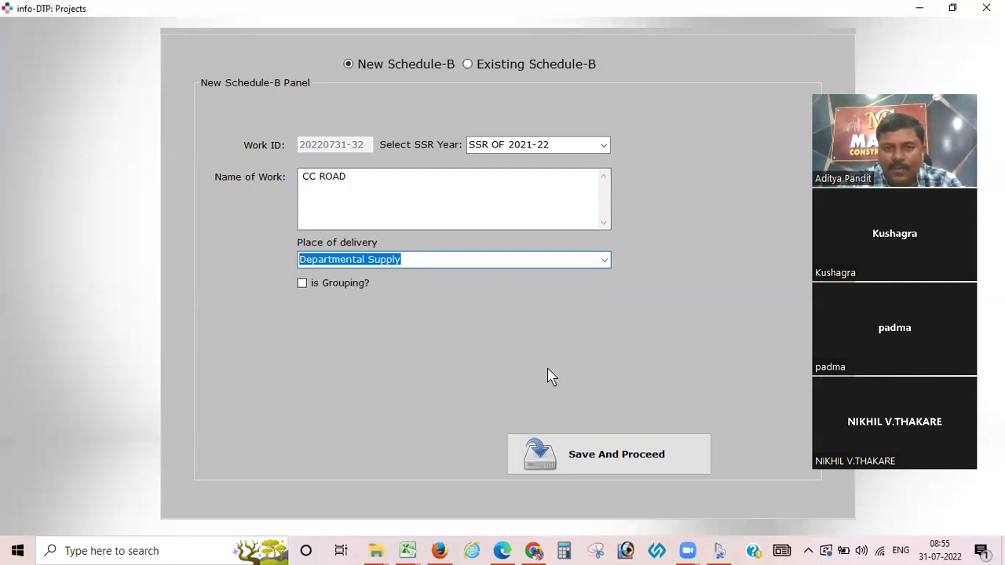
Step: Leave 'is Grouping?' off, save the work, and acknowledge the template-created message
{"action": "left_click", "coordinate": [346, 287]}
{"action": "left_click", "coordinate": [346, 287]}
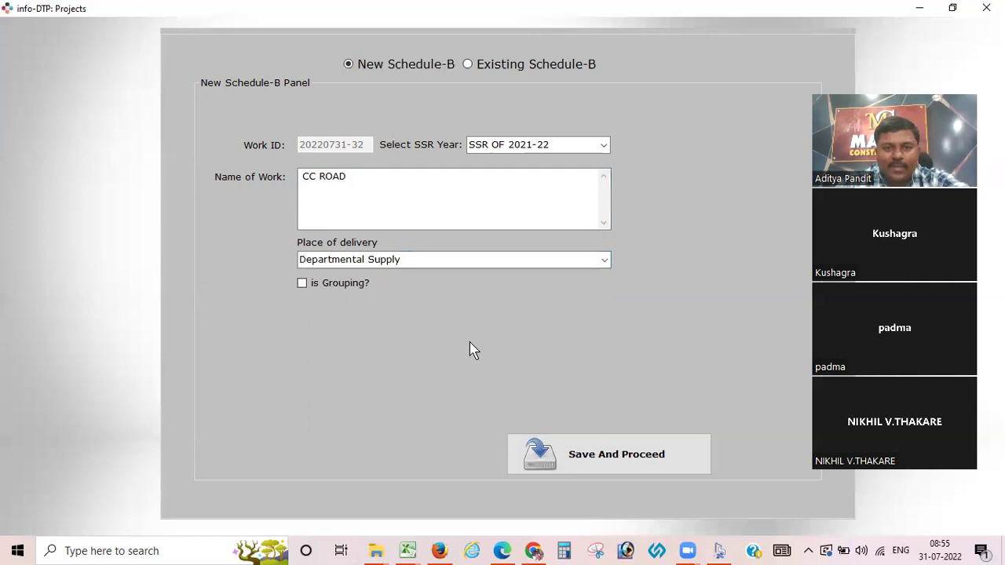
{"action": "left_click", "coordinate": [347, 288]}
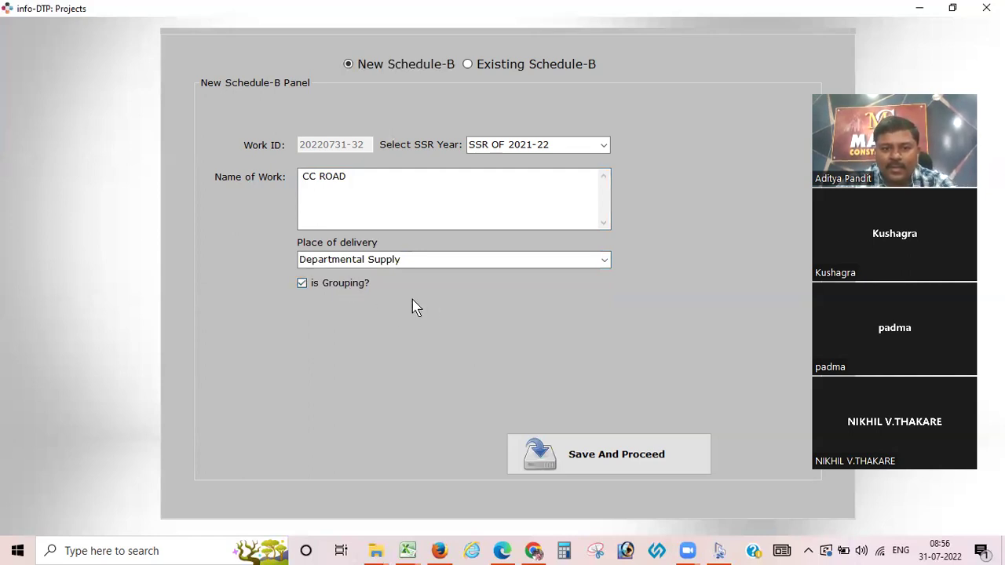
{"action": "left_click", "coordinate": [344, 288]}
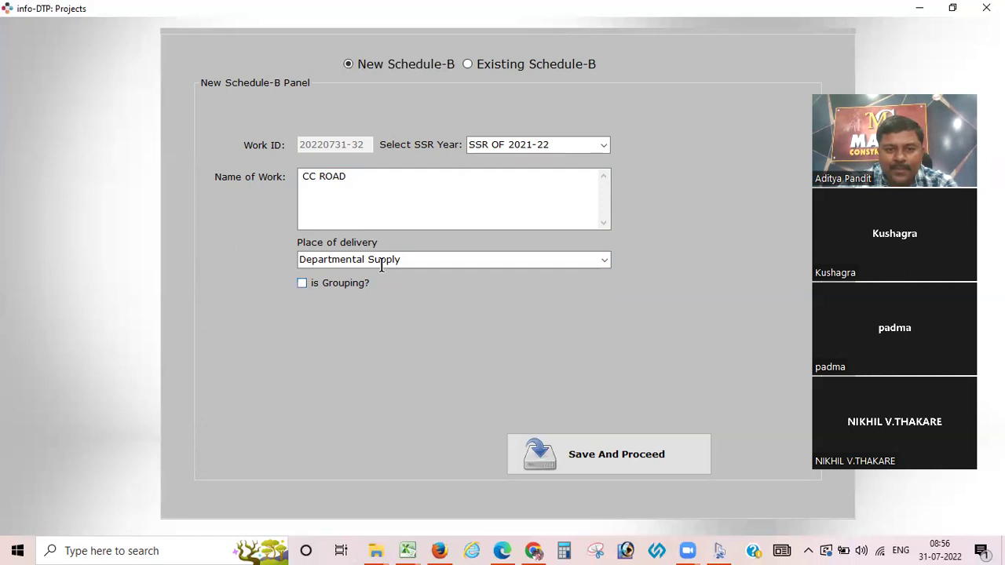
{"action": "left_click", "coordinate": [558, 460]}
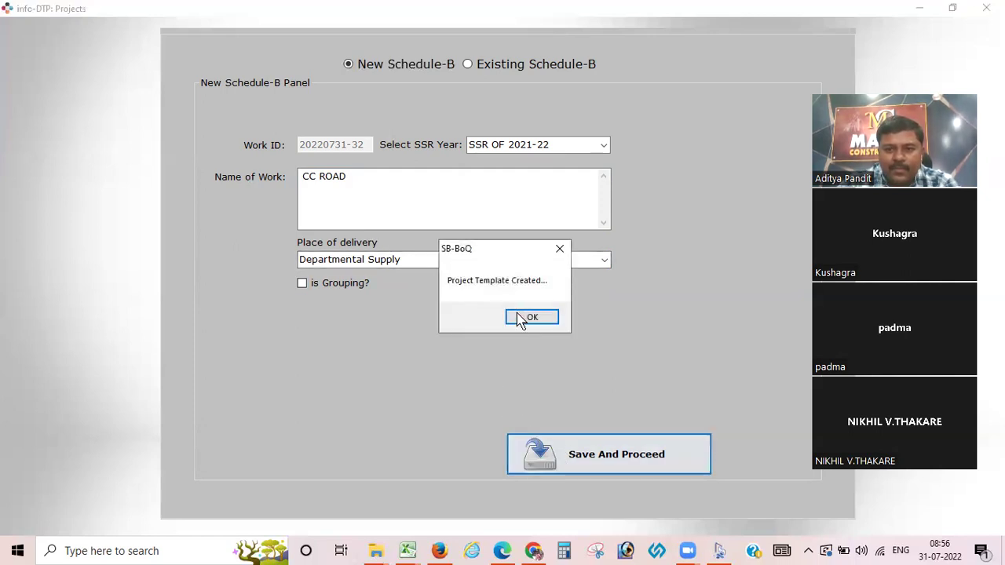
{"action": "left_click", "coordinate": [518, 319]}
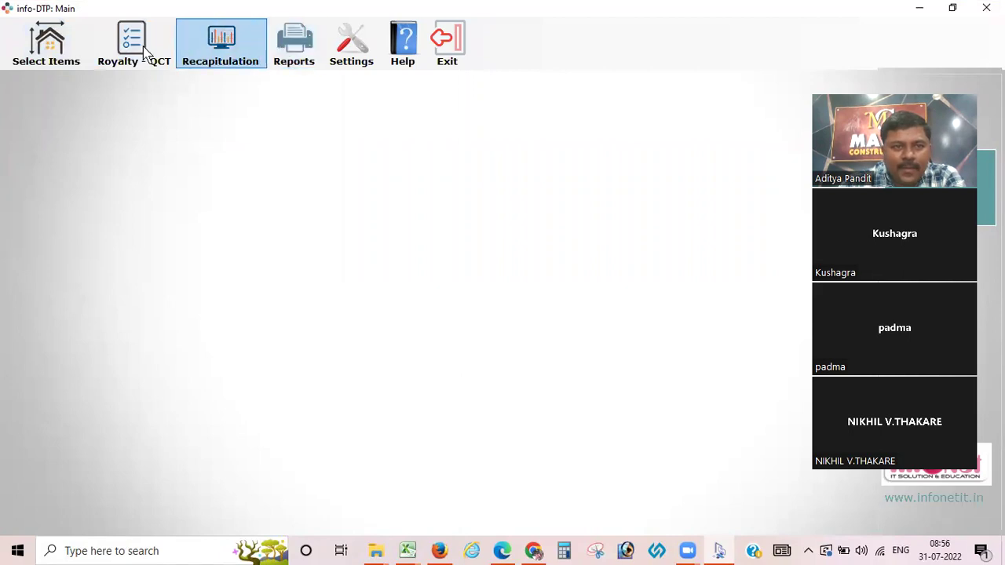
Step: Add SSR item 21.02 with quantity 23.828 and rate 193
{"action": "left_click", "coordinate": [47, 56]}
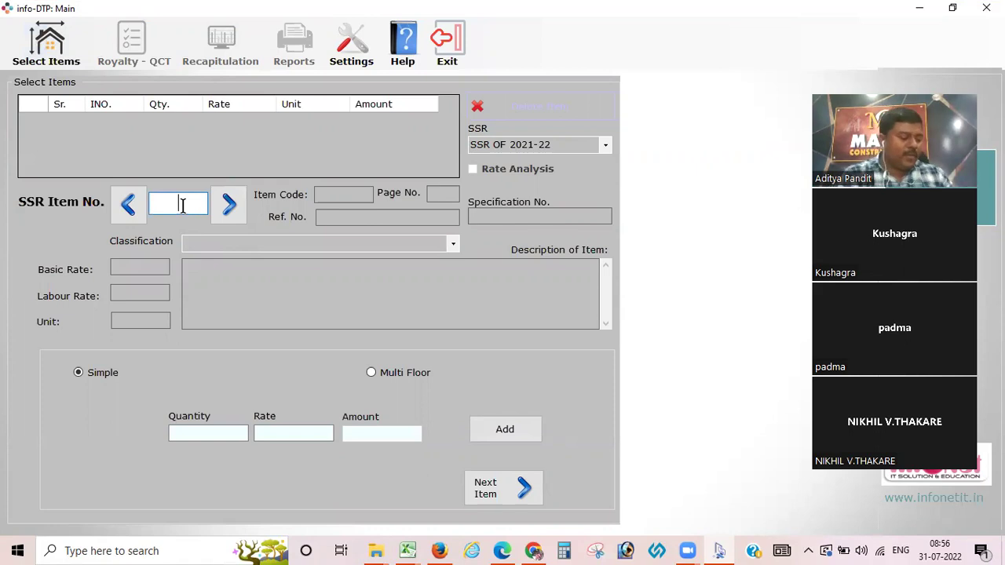
{"action": "type", "text": "21.02"}
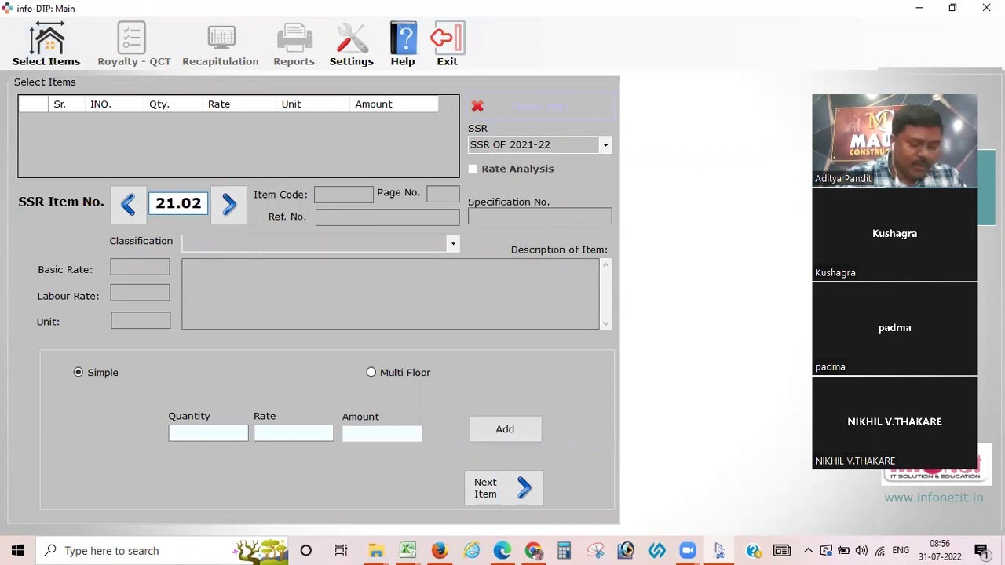
{"action": "key", "text": "Return"}
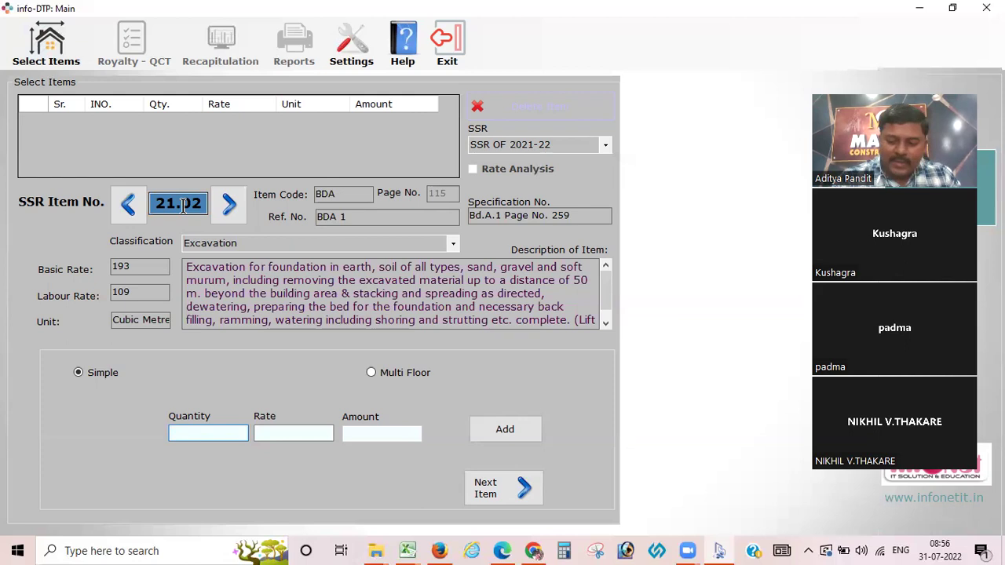
{"action": "type", "text": "23.828"}
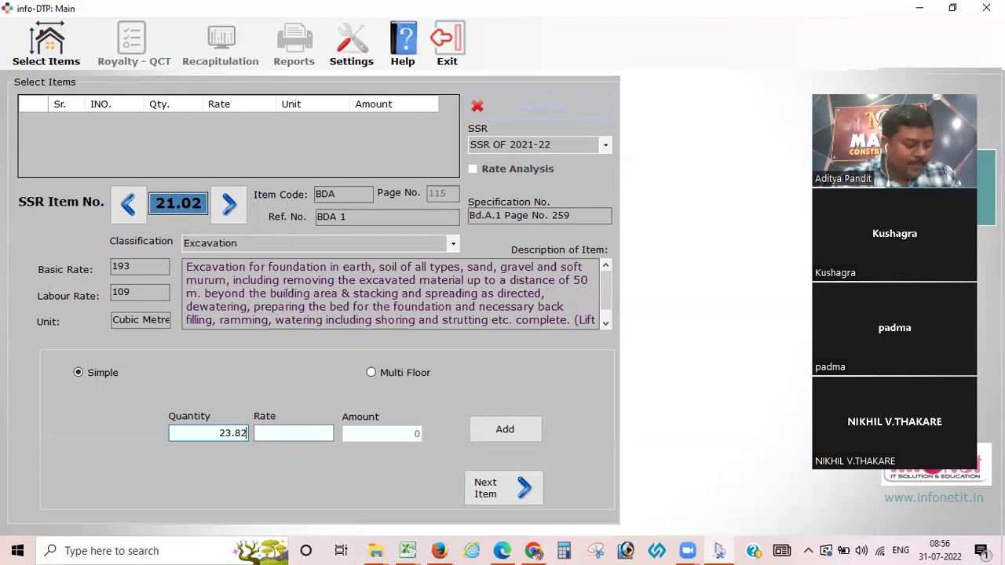
{"action": "left_click", "coordinate": [293, 434]}
{"action": "type", "text": "193"}
{"action": "key", "text": "Return"}
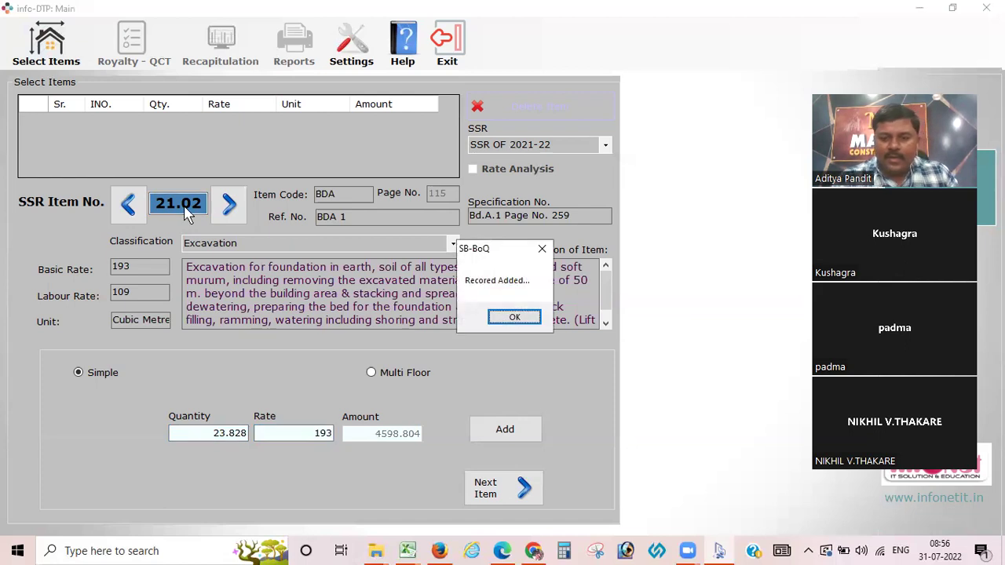
{"action": "key", "text": "Return"}
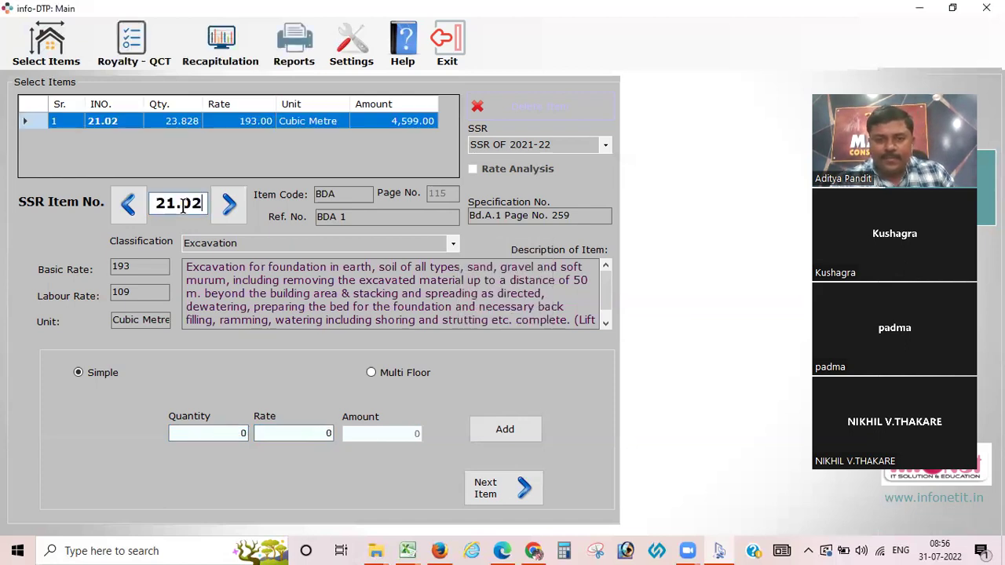
Step: Add SSR item 21.06 with quantity 5.4 and rate 212
{"action": "key", "text": "BackSpace"}
{"action": "key", "text": "BackSpace"}
{"action": "key", "text": "BackSpace"}
{"action": "key", "text": "BackSpace"}
{"action": "key", "text": "BackSpace"}
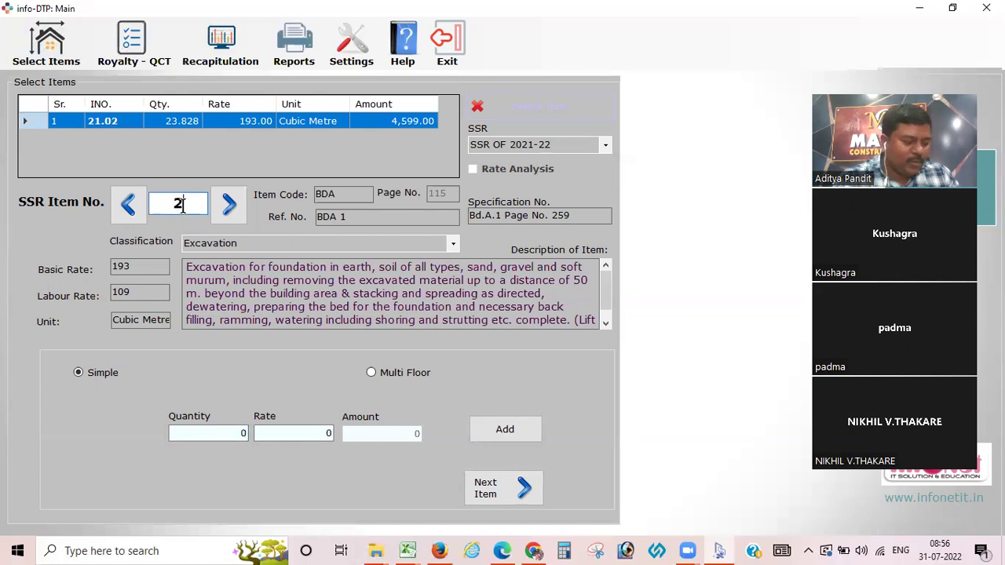
{"action": "type", "text": "21.06"}
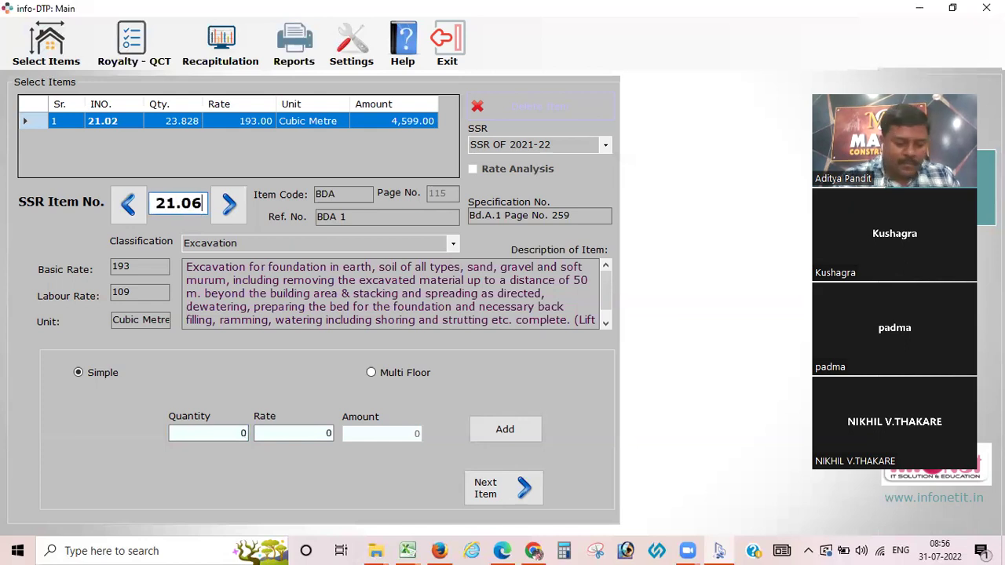
{"action": "key", "text": "Return"}
{"action": "type", "text": "5.4"}
{"action": "key", "text": "Return"}
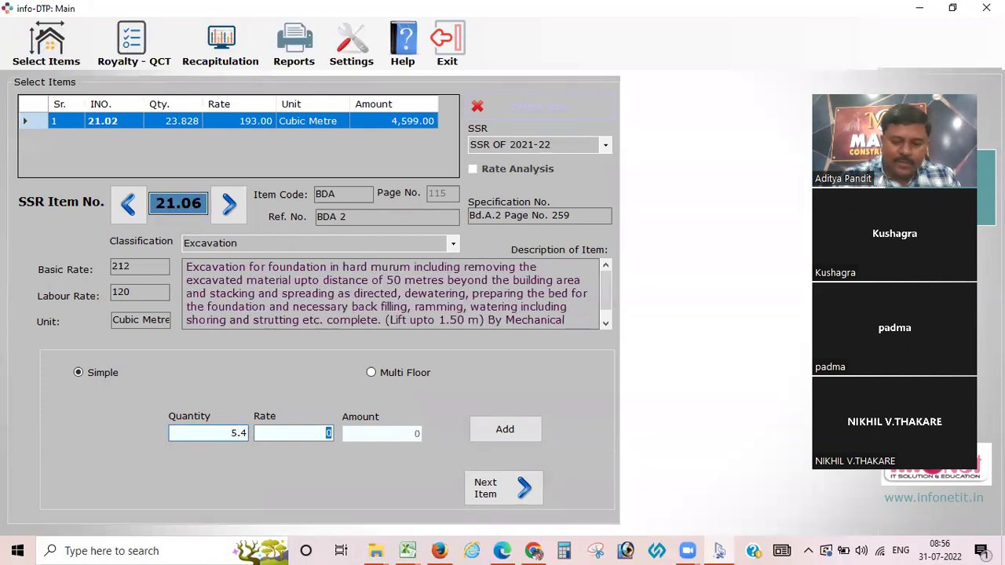
{"action": "type", "text": "212"}
{"action": "key", "text": "Return"}
{"action": "key", "text": "Return"}
Step: Add SSR item 24.01 with quantity 8.855 and rate 6565.12
{"action": "key", "text": "BackSpace"}
{"action": "key", "text": "BackSpace"}
{"action": "key", "text": "BackSpace"}
{"action": "key", "text": "BackSpace"}
{"action": "key", "text": "BackSpace"}
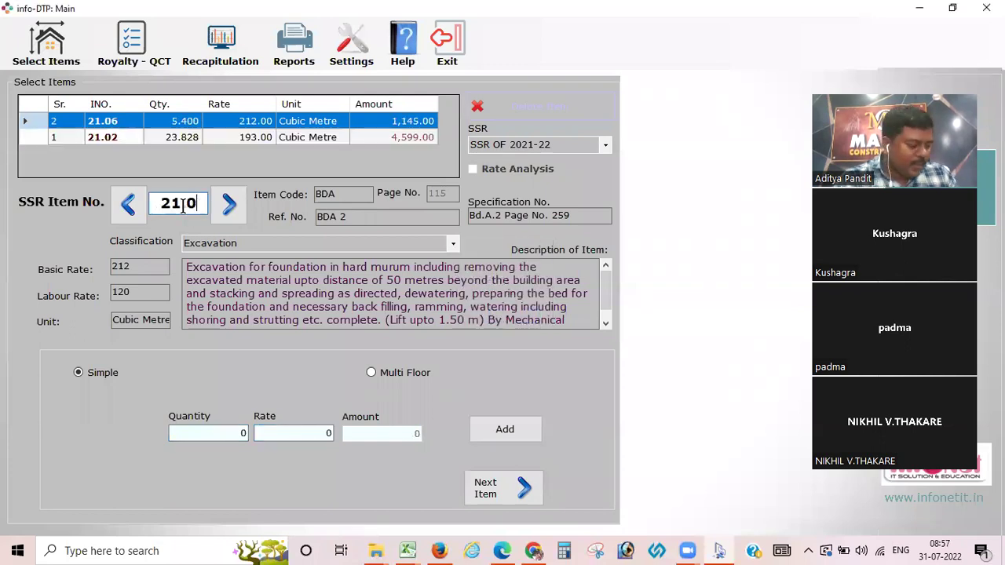
{"action": "type", "text": "24.01"}
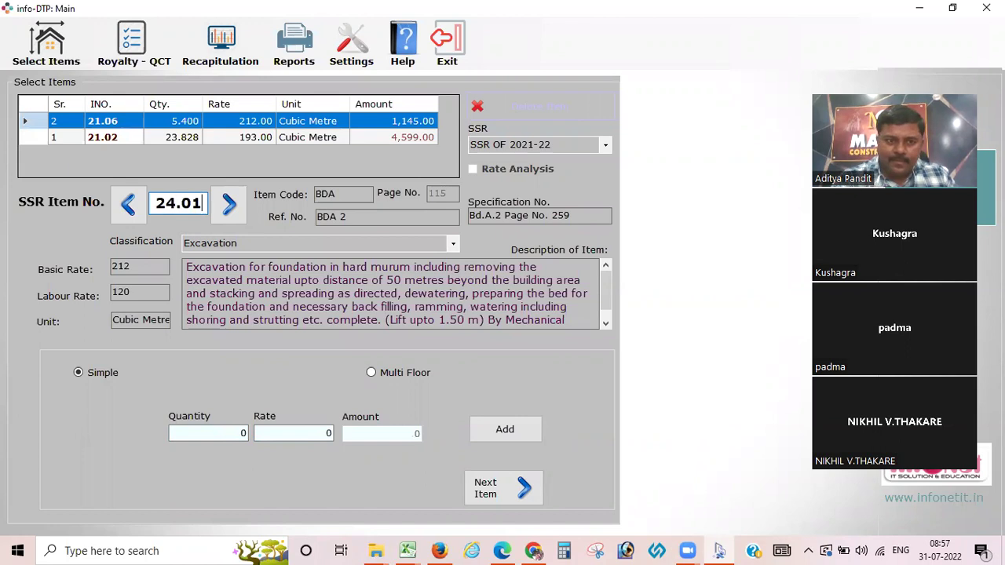
{"action": "key", "text": "Return"}
{"action": "type", "text": "8"}
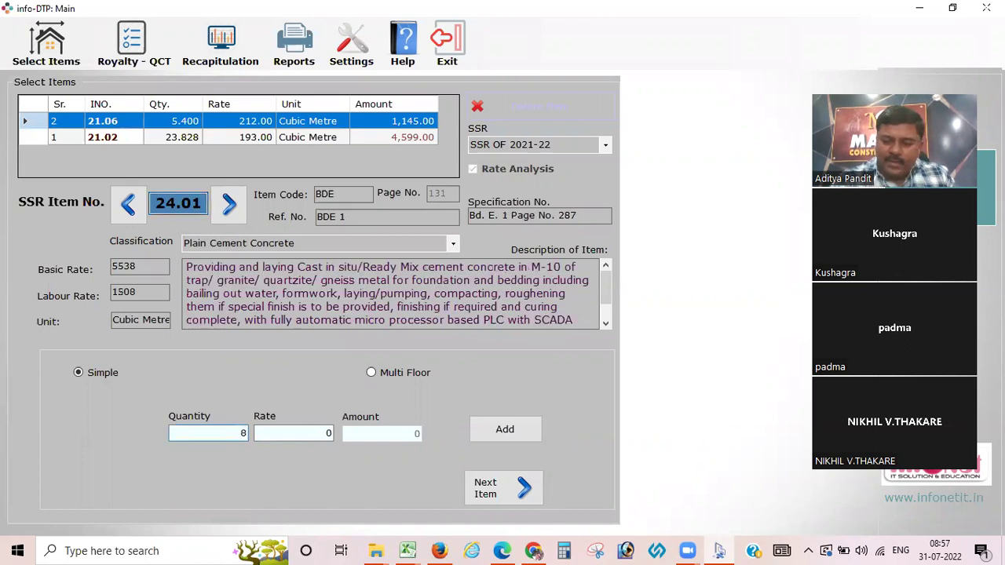
{"action": "type", "text": ".855"}
{"action": "key", "text": "Return"}
{"action": "type", "text": "6"}
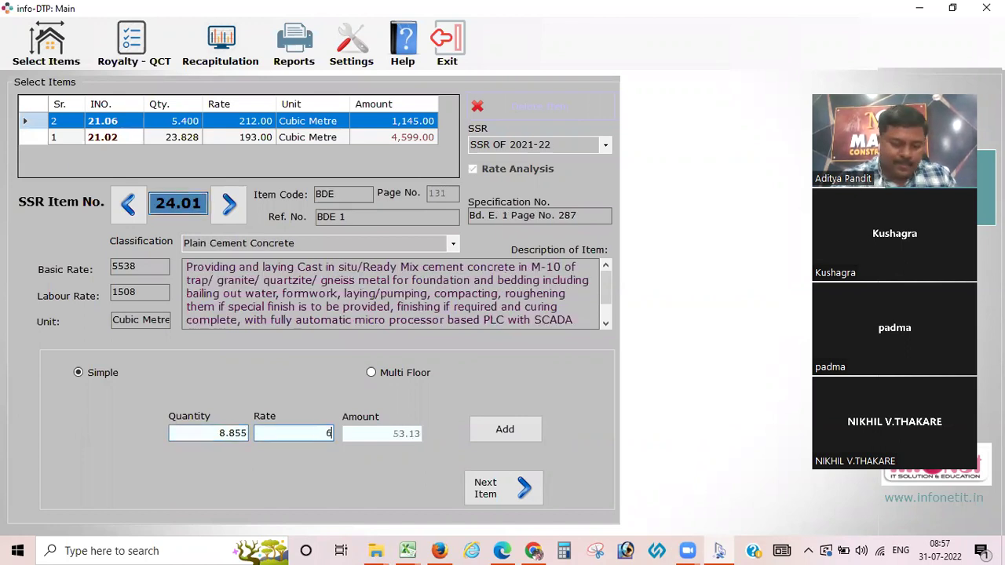
{"action": "type", "text": "565.12"}
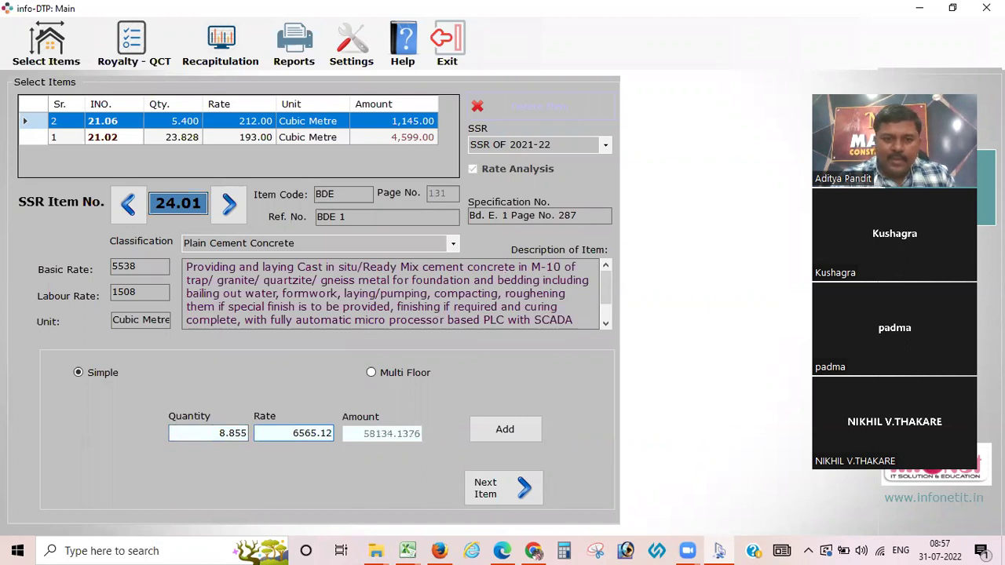
{"action": "key", "text": "Return"}
{"action": "key", "text": "Return"}
{"action": "left_click", "coordinate": [182, 204]}
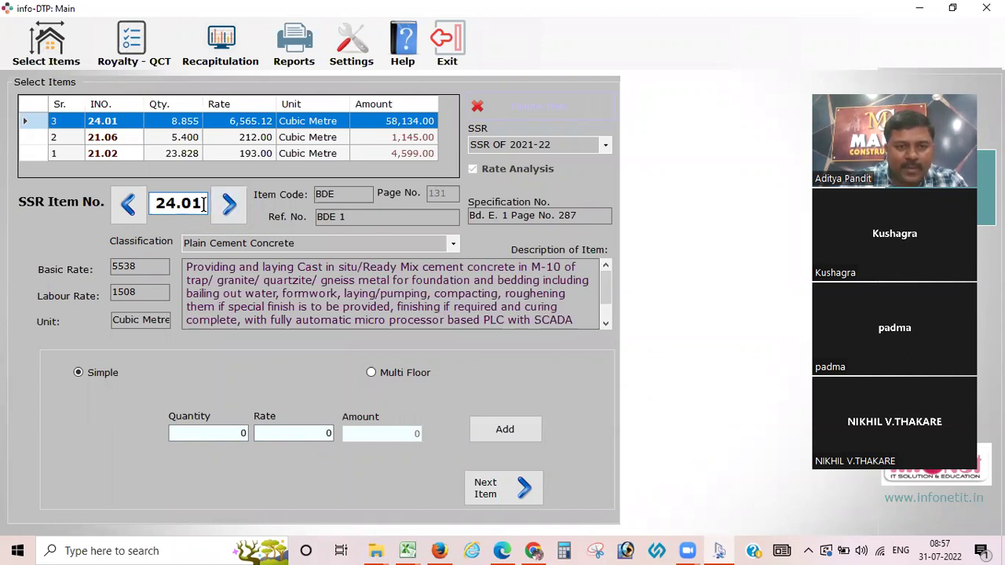
{"action": "double_click", "coordinate": [200, 203]}
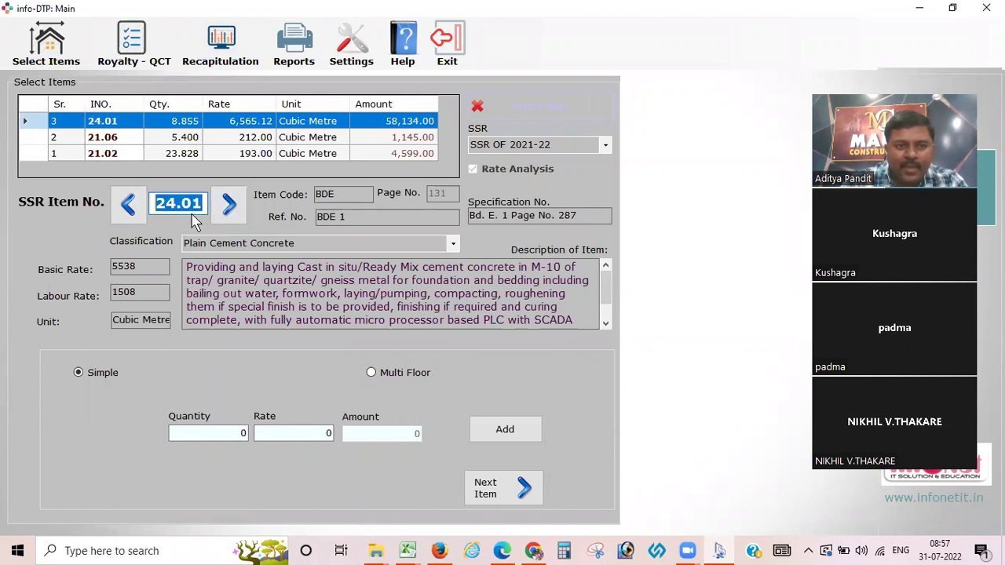
{"action": "left_click", "coordinate": [138, 62]}
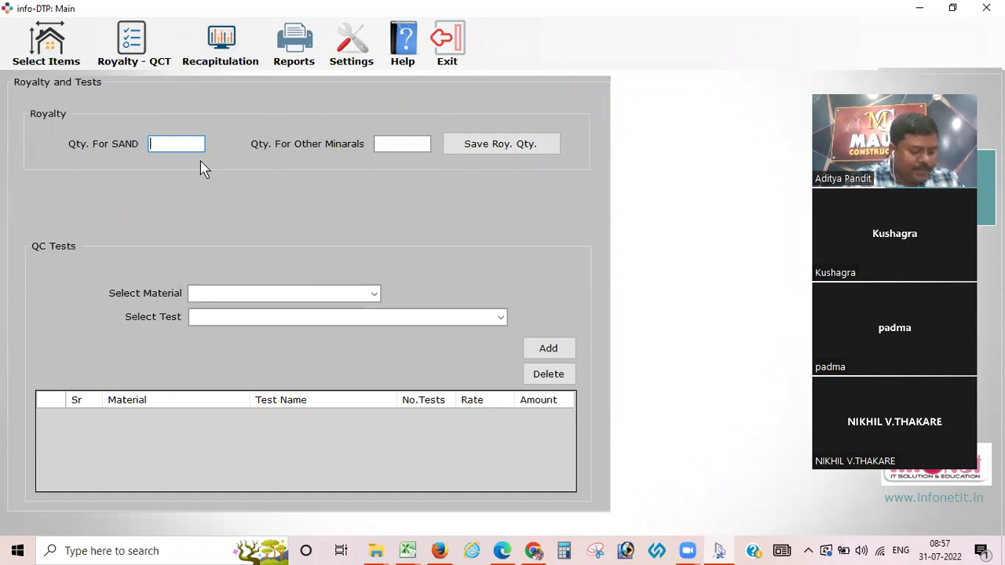
Step: Save royalty quantities of 31.02 for sand and 56.62 for other minerals
{"action": "type", "text": "31.02"}
{"action": "key", "text": "Tab"}
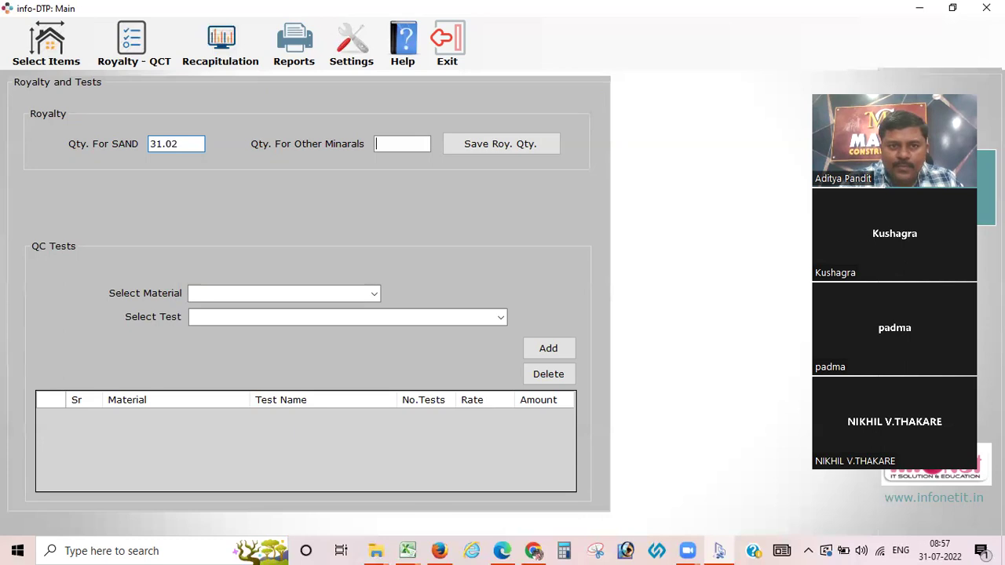
{"action": "type", "text": "56.62"}
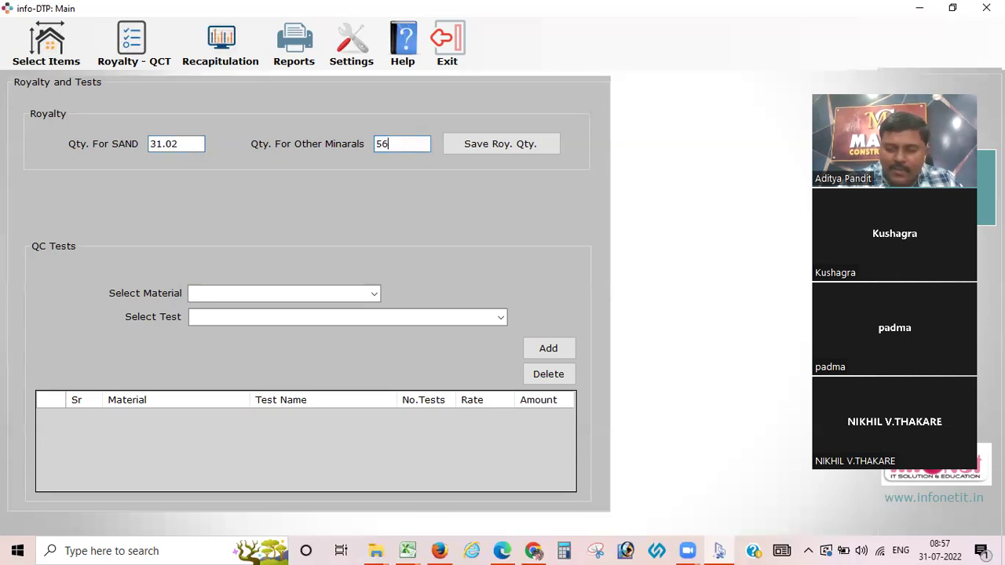
{"action": "left_click", "coordinate": [473, 148]}
{"action": "left_click", "coordinate": [507, 317]}
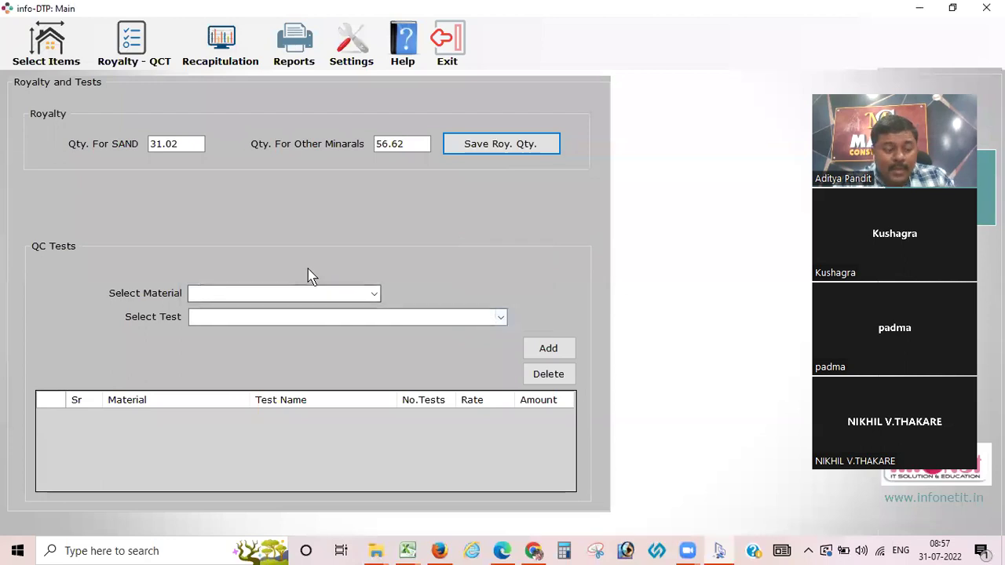
Step: Add a BRICKS water absorption test: 1 test at rate 500
{"action": "left_click", "coordinate": [375, 294]}
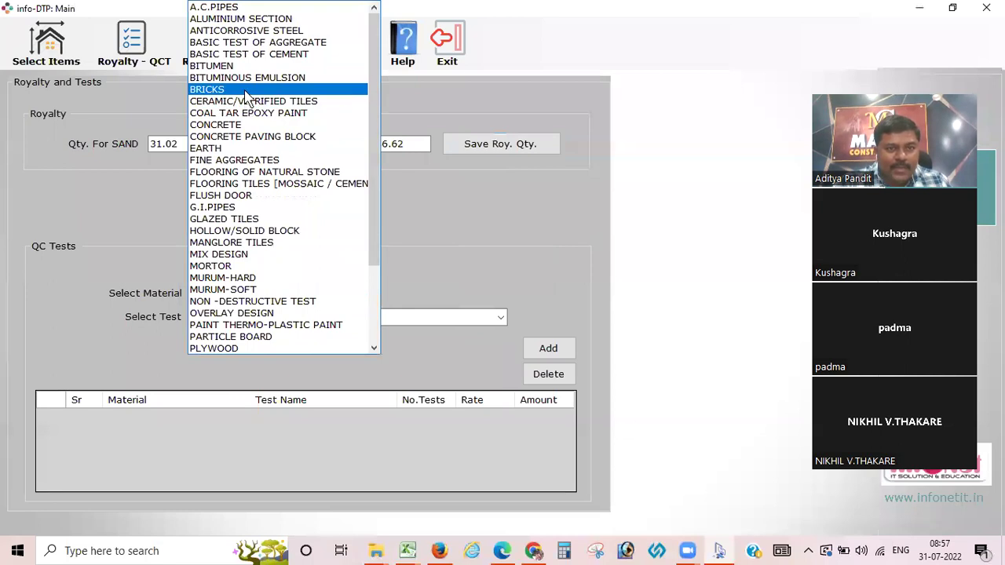
{"action": "left_click", "coordinate": [249, 90]}
{"action": "left_click", "coordinate": [501, 317]}
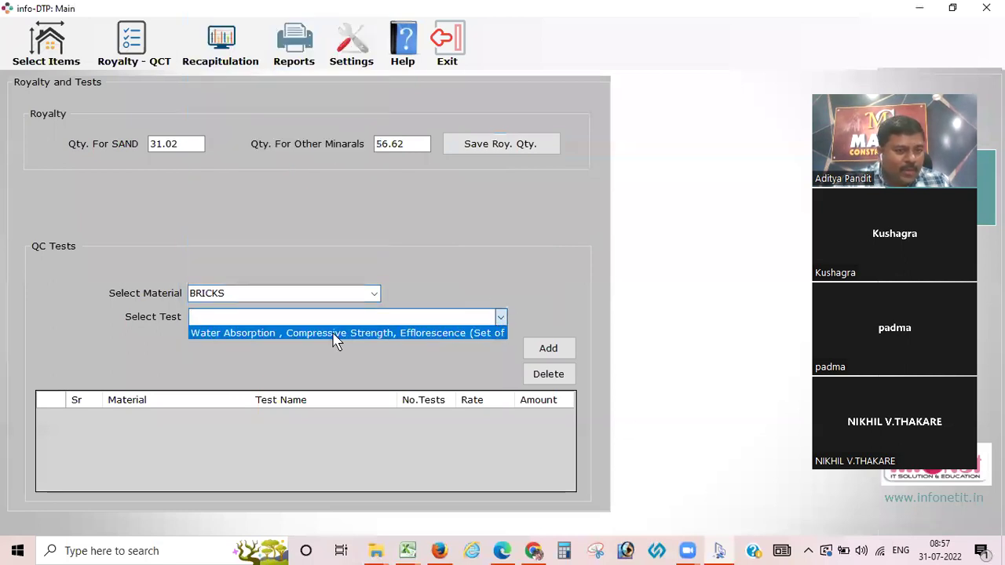
{"action": "left_click", "coordinate": [333, 333]}
{"action": "left_click", "coordinate": [220, 365]}
{"action": "type", "text": "1"}
{"action": "key", "text": "Tab"}
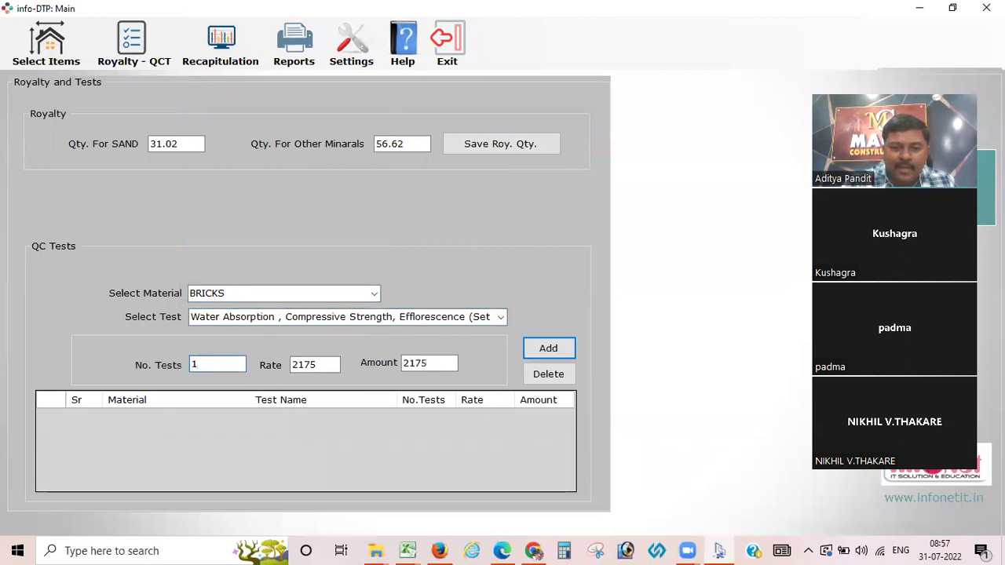
{"action": "left_click_drag", "start_coordinate": [326, 364], "coordinate": [290, 375]}
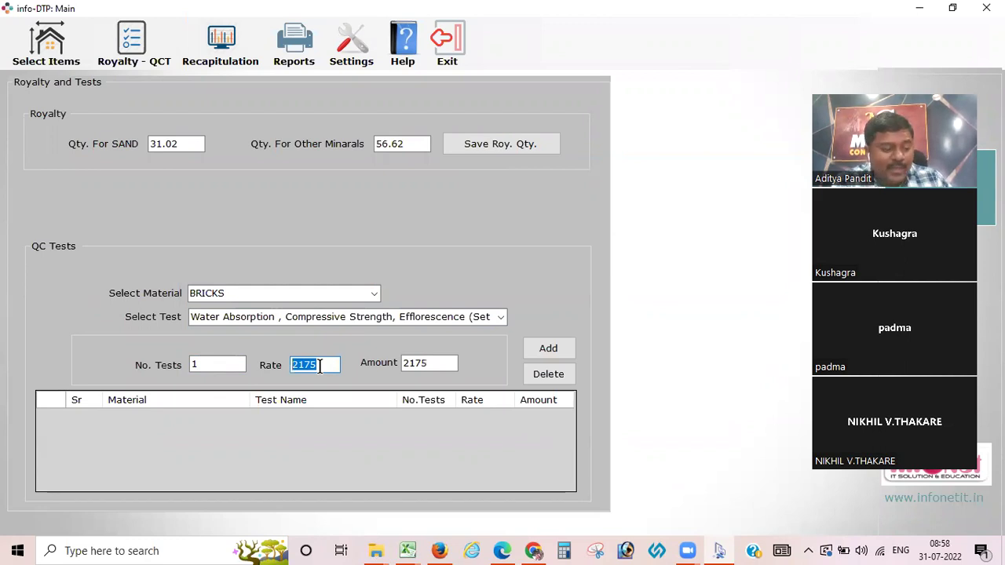
{"action": "type", "text": "500"}
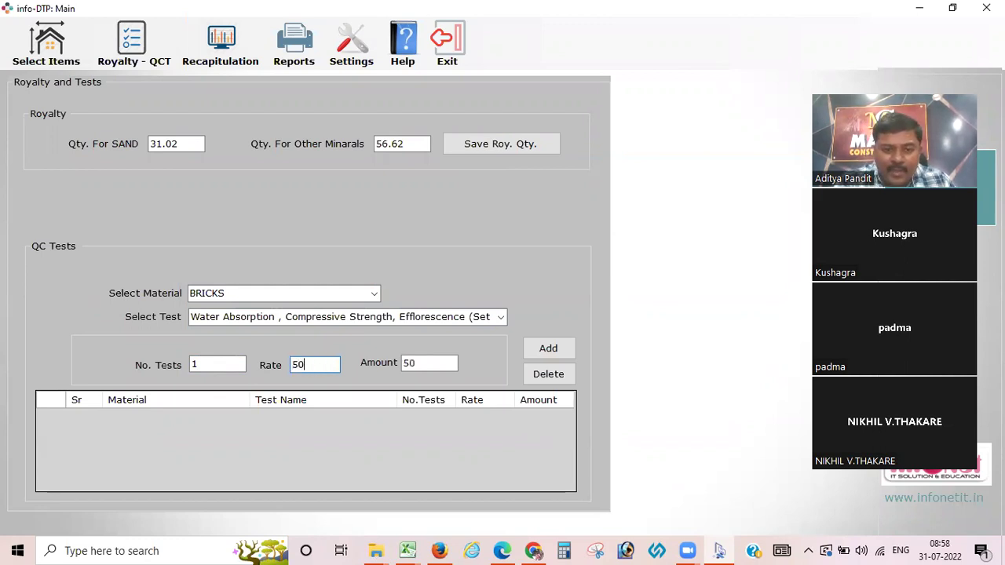
{"action": "left_click", "coordinate": [534, 348]}
{"action": "left_click", "coordinate": [512, 318]}
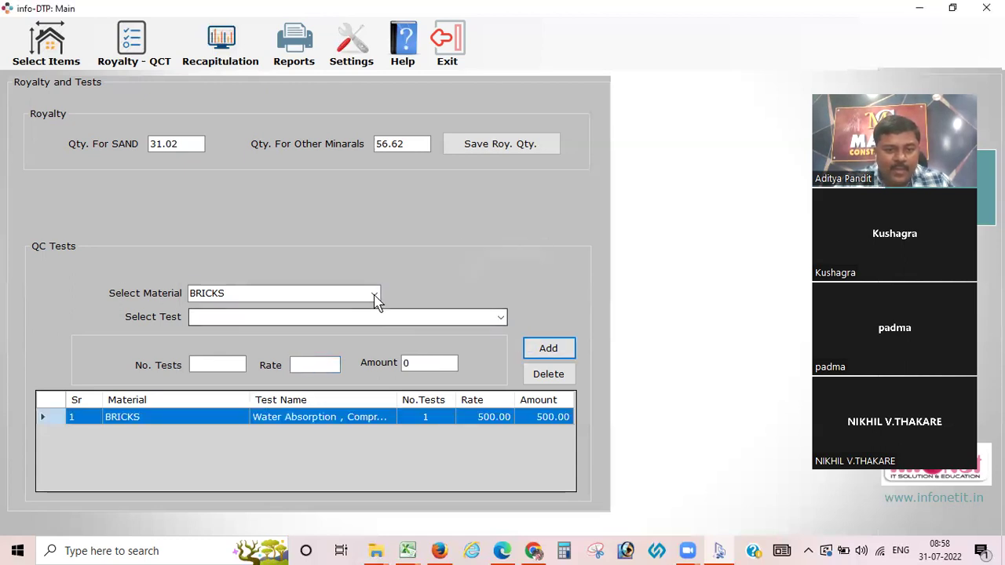
Step: Add a CONCRETE compressive strength of cubes test with 2 tests
{"action": "left_click", "coordinate": [374, 295]}
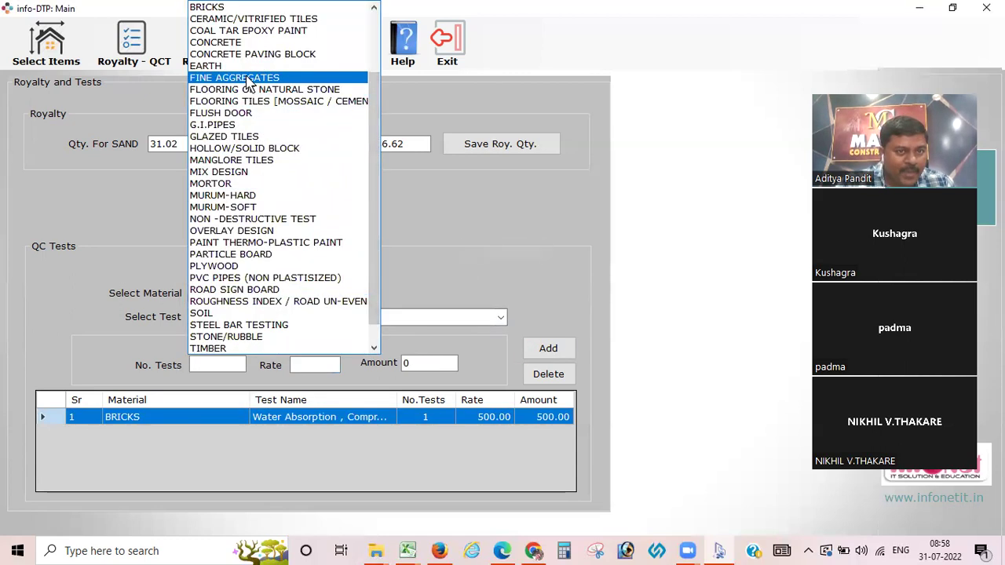
{"action": "left_click", "coordinate": [248, 42]}
{"action": "left_click", "coordinate": [493, 313]}
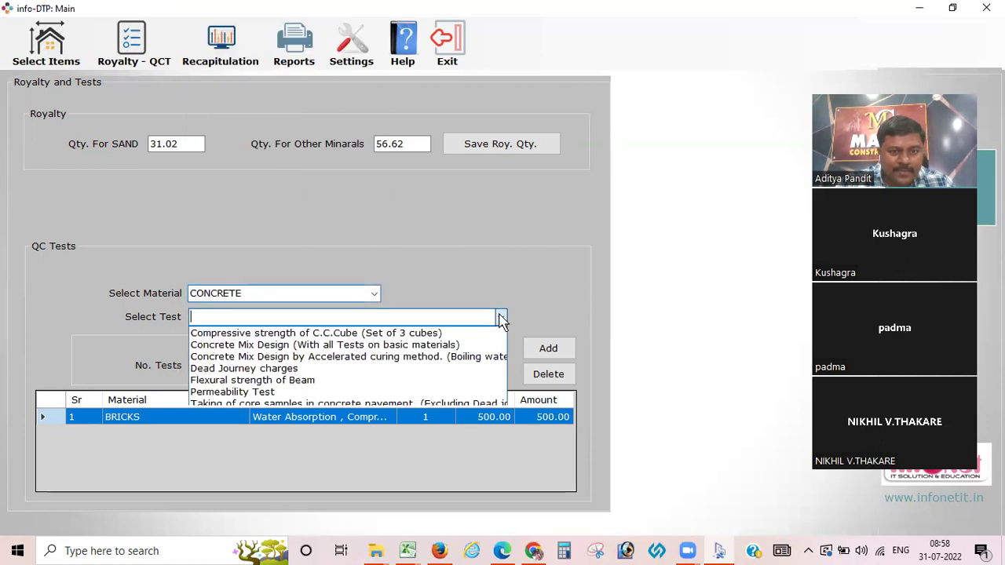
{"action": "left_click", "coordinate": [281, 330]}
{"action": "left_click", "coordinate": [216, 363]}
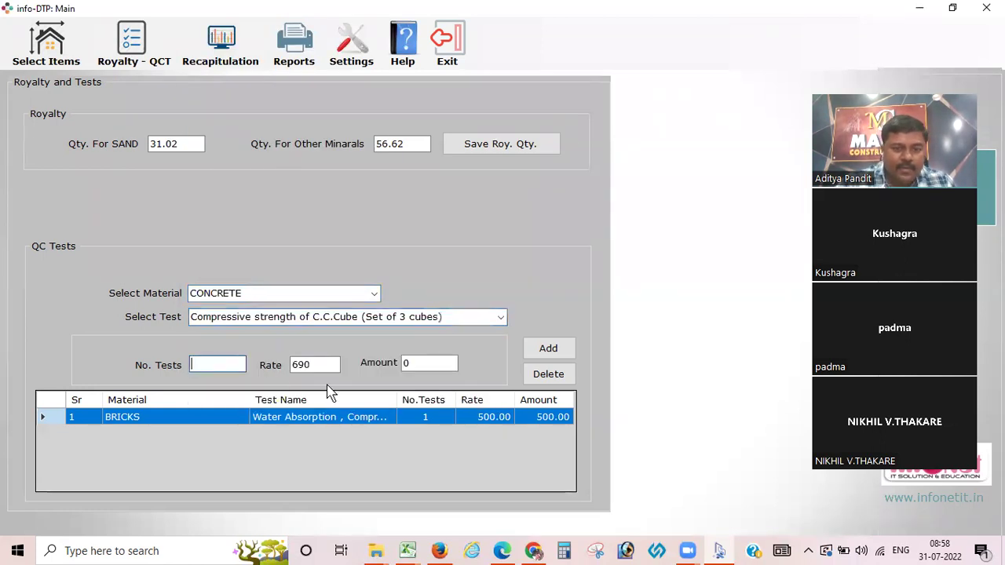
{"action": "type", "text": "2"}
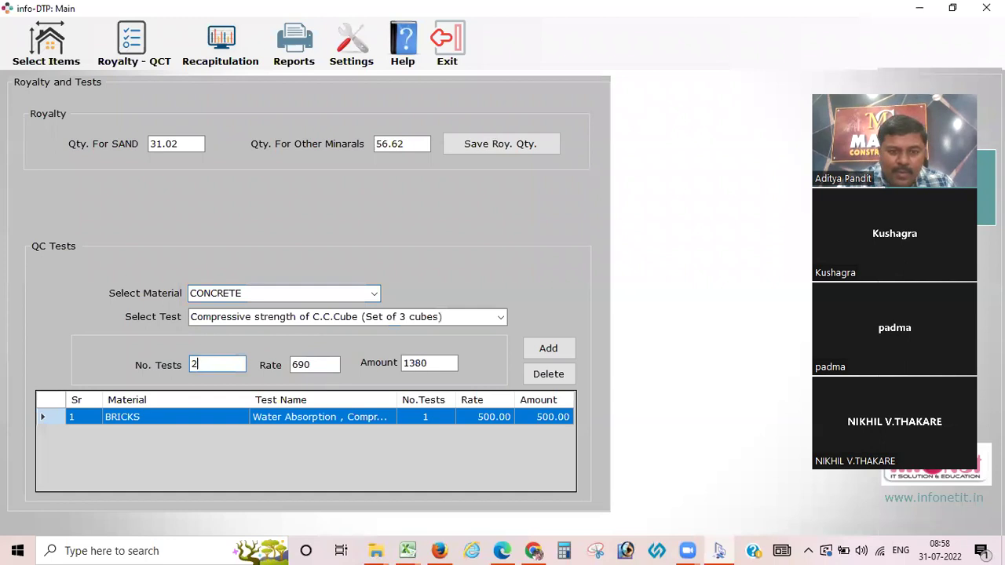
{"action": "left_click", "coordinate": [540, 350]}
{"action": "left_click", "coordinate": [503, 318]}
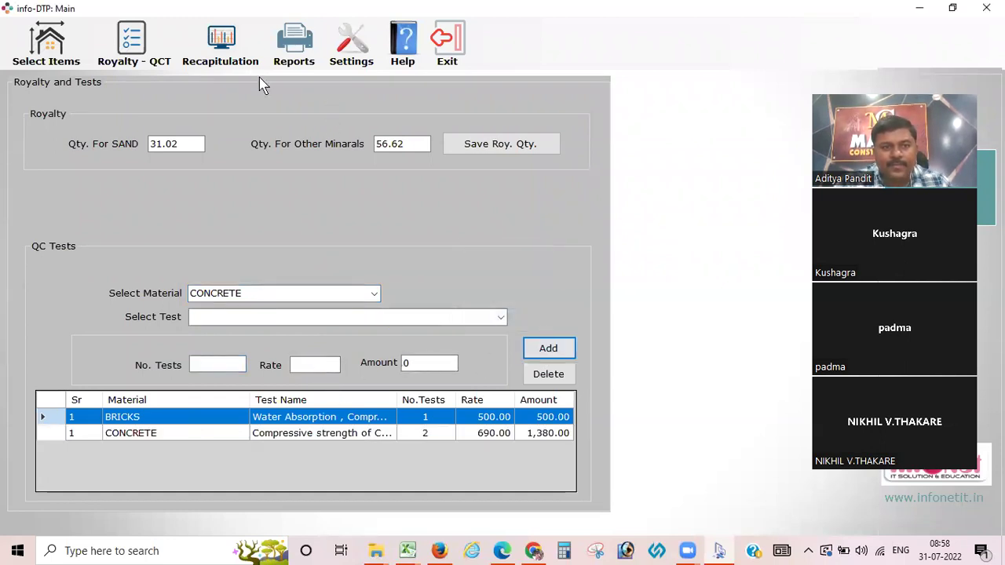
{"action": "left_click", "coordinate": [250, 58]}
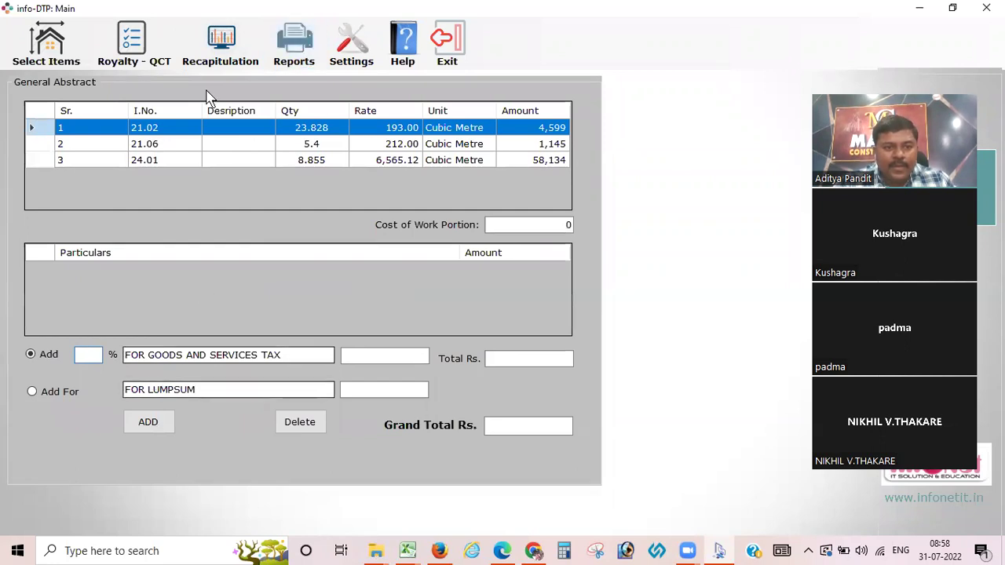
Step: Add a 12% GST line to the abstract particulars
{"action": "type", "text": "12"}
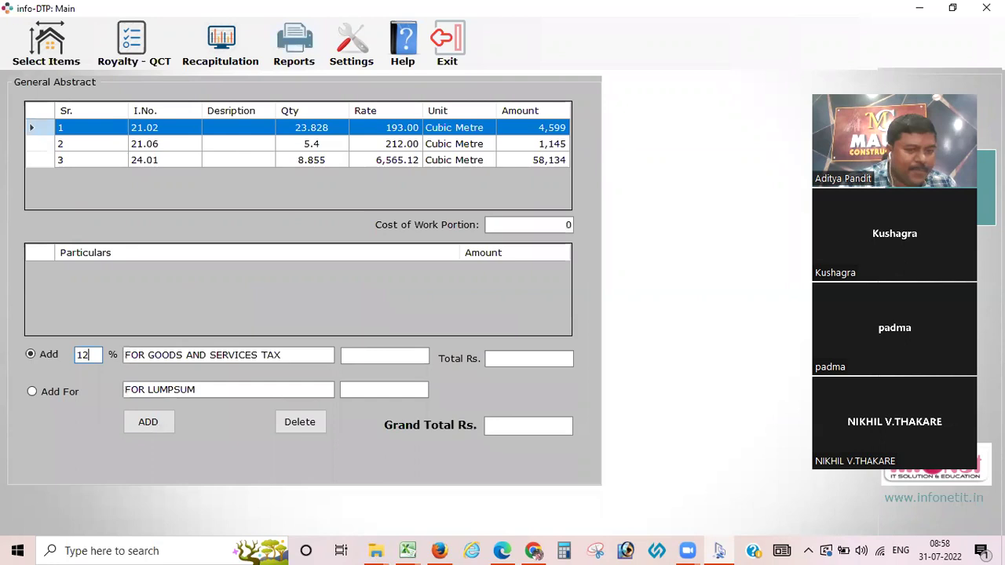
{"action": "key", "text": "Tab"}
{"action": "key", "text": "Return"}
{"action": "key", "text": "Return"}
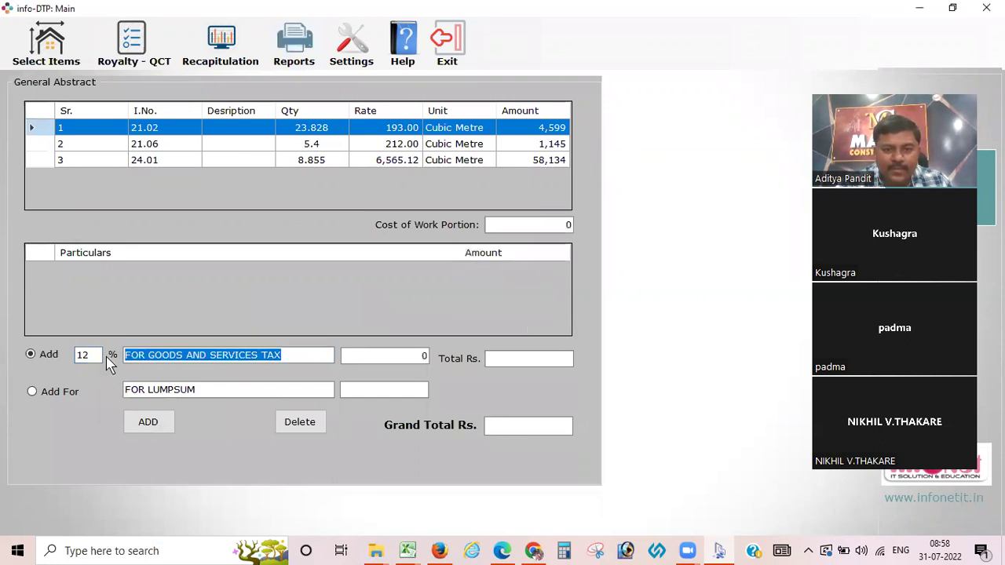
Step: Add a 1% LABOUR INSURANCE particular, then bring the CC ROAD estimate workbook forward in Excel
{"action": "left_click", "coordinate": [88, 354]}
{"action": "type", "text": "1"}
{"action": "left_click_drag", "start_coordinate": [149, 359], "coordinate": [318, 355]}
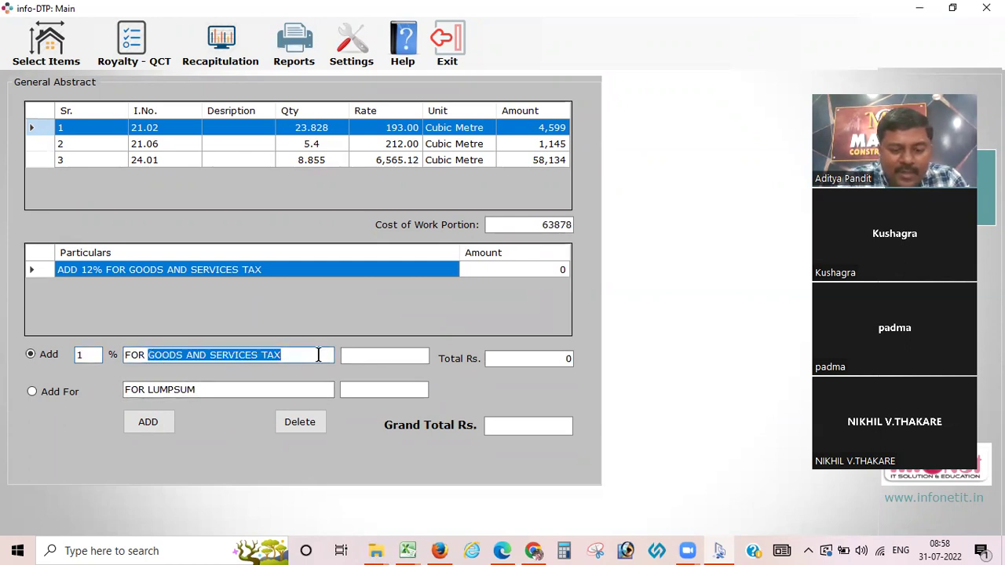
{"action": "type", "text": "LABOUR I"}
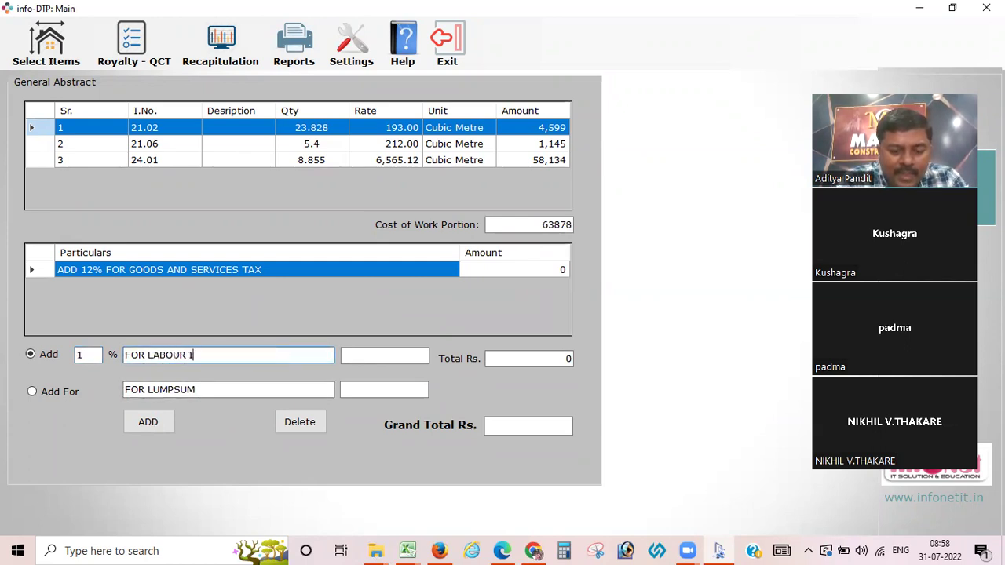
{"action": "type", "text": "NSURANCE"}
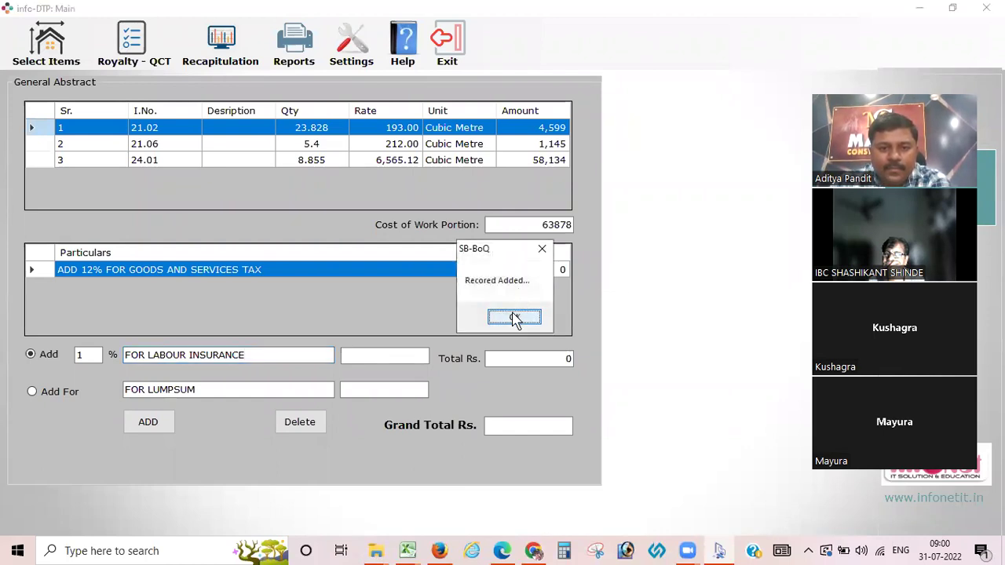
{"action": "left_click", "coordinate": [515, 317]}
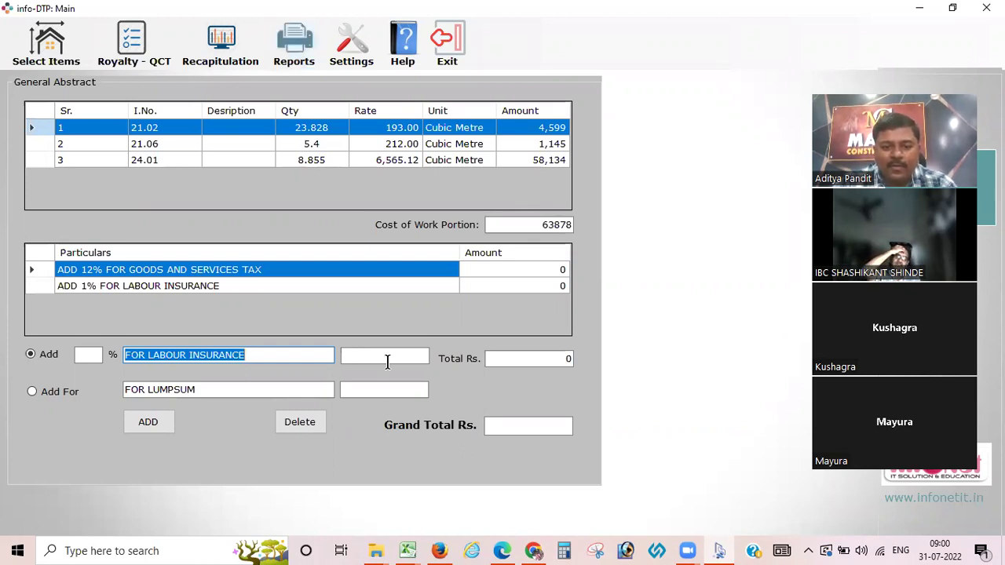
{"action": "left_click", "coordinate": [408, 552]}
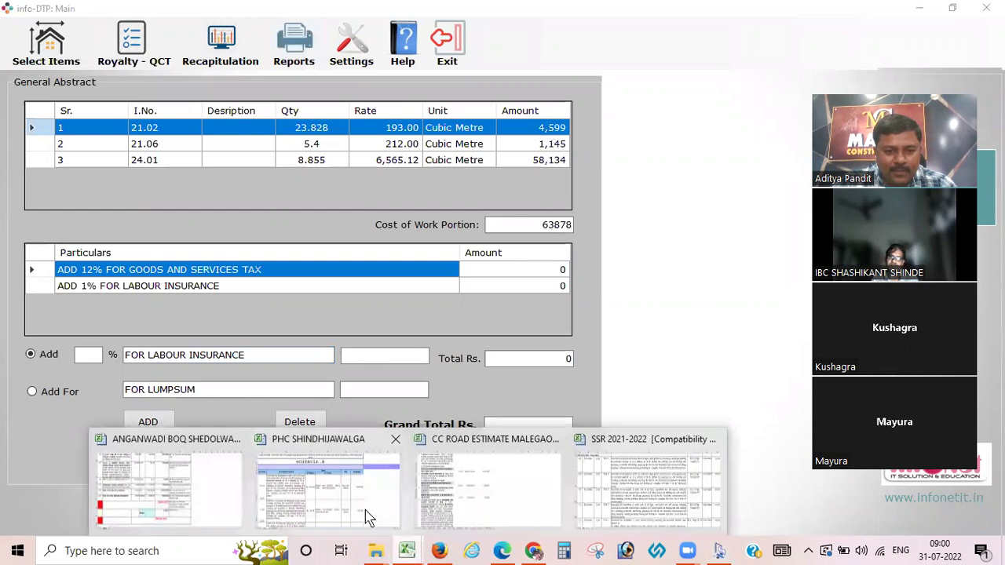
{"action": "left_click", "coordinate": [489, 490]}
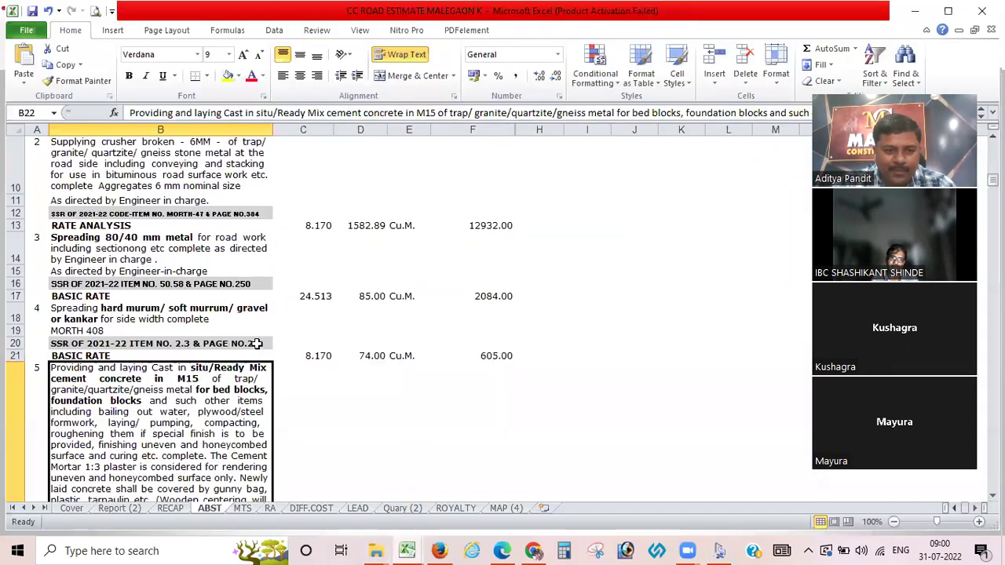
Step: On the RECAP sheet, inspect the cost of work portion and the GST amount formula
{"action": "left_click", "coordinate": [170, 508]}
{"action": "left_click", "coordinate": [139, 254]}
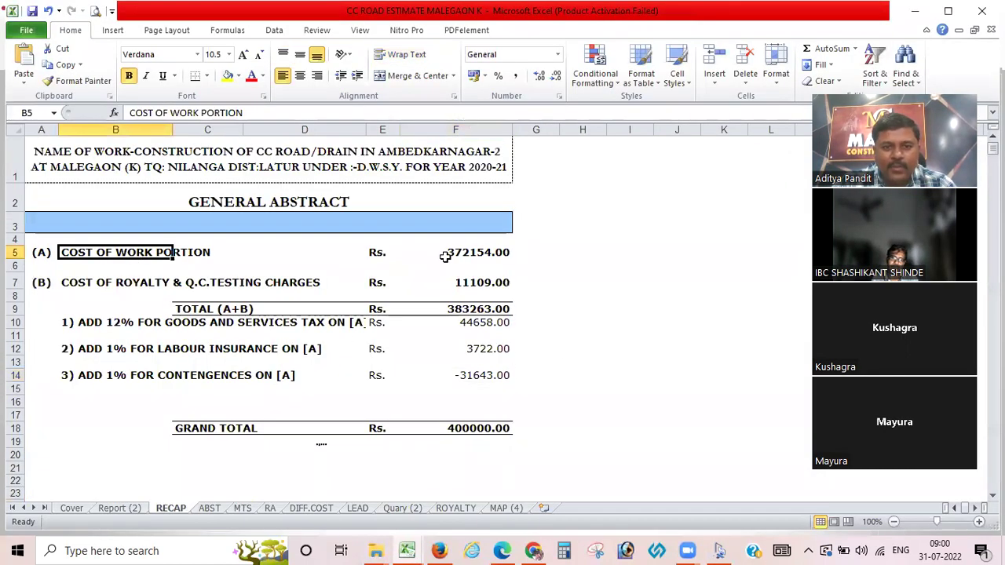
{"action": "left_click", "coordinate": [492, 259]}
{"action": "double_click", "coordinate": [479, 322]}
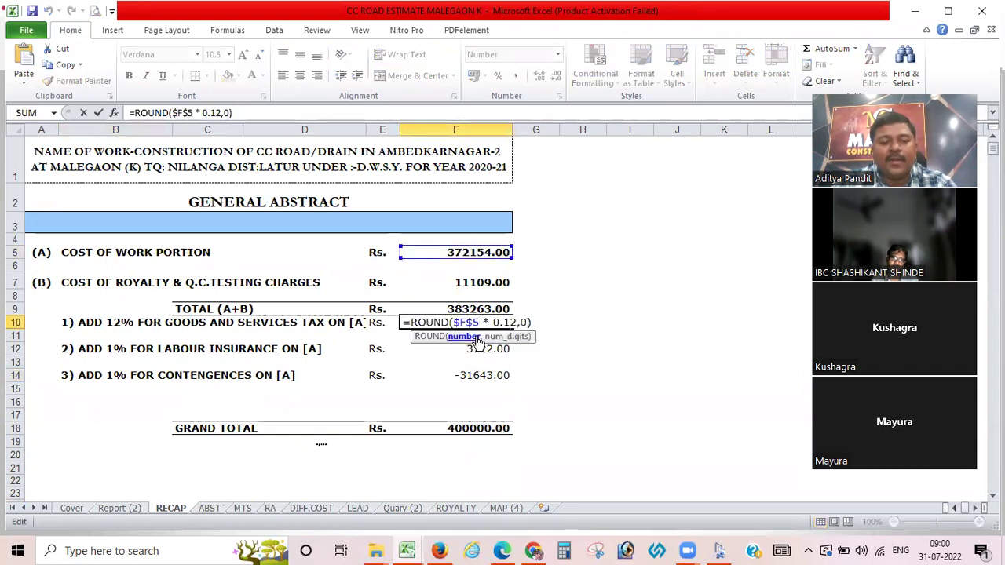
{"action": "key", "text": "Escape"}
Step: Try 18% GST in the label and formula, undo it, and return to SB-BoQ
{"action": "double_click", "coordinate": [122, 319]}
{"action": "key", "text": "BackSpace"}
{"action": "type", "text": "8"}
{"action": "key", "text": "Return"}
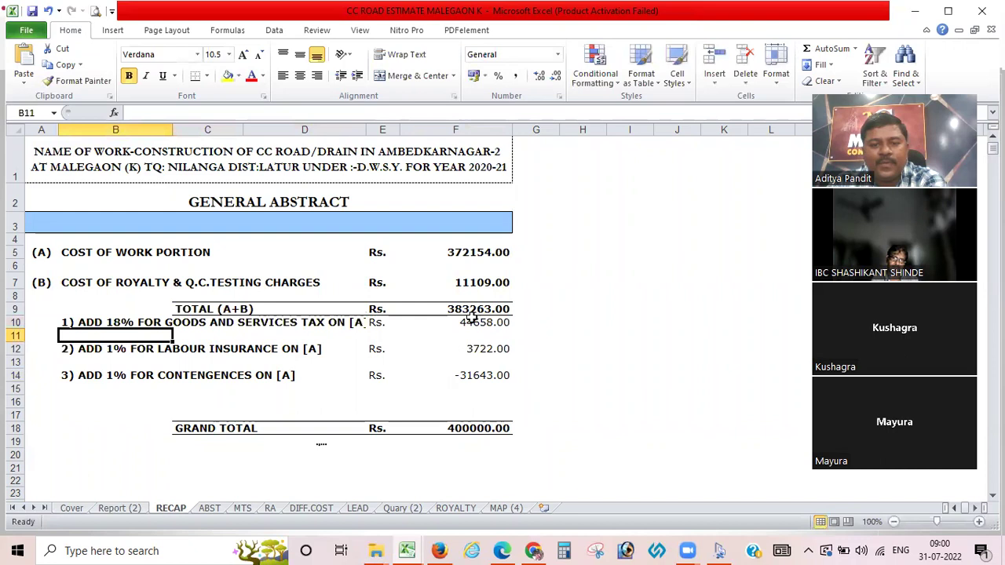
{"action": "double_click", "coordinate": [471, 320]}
{"action": "key", "text": "BackSpace"}
{"action": "type", "text": "8"}
{"action": "key", "text": "Return"}
{"action": "left_click", "coordinate": [552, 335]}
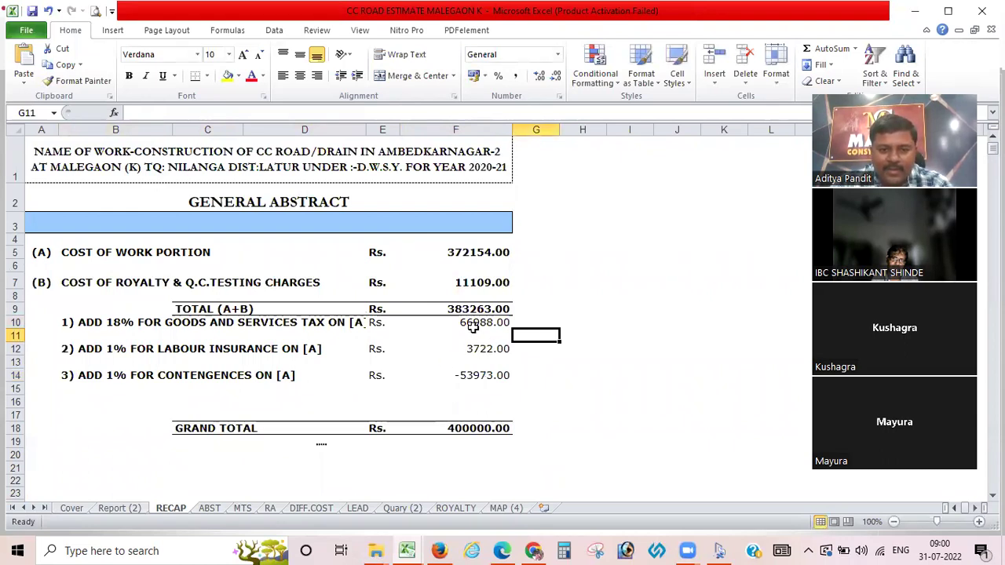
{"action": "key", "text": "ctrl+z"}
{"action": "key", "text": "ctrl+z"}
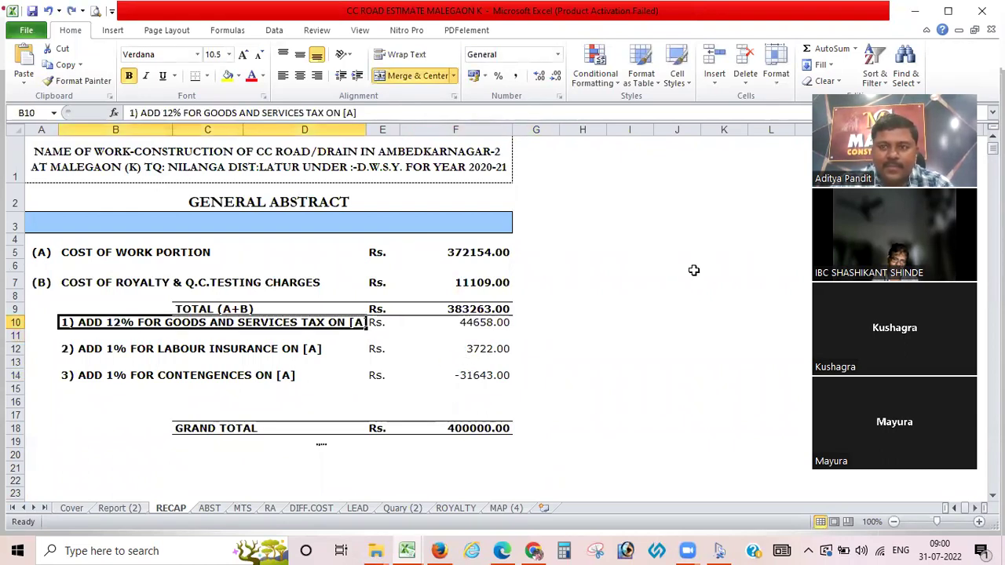
{"action": "key", "text": "alt+Tab"}
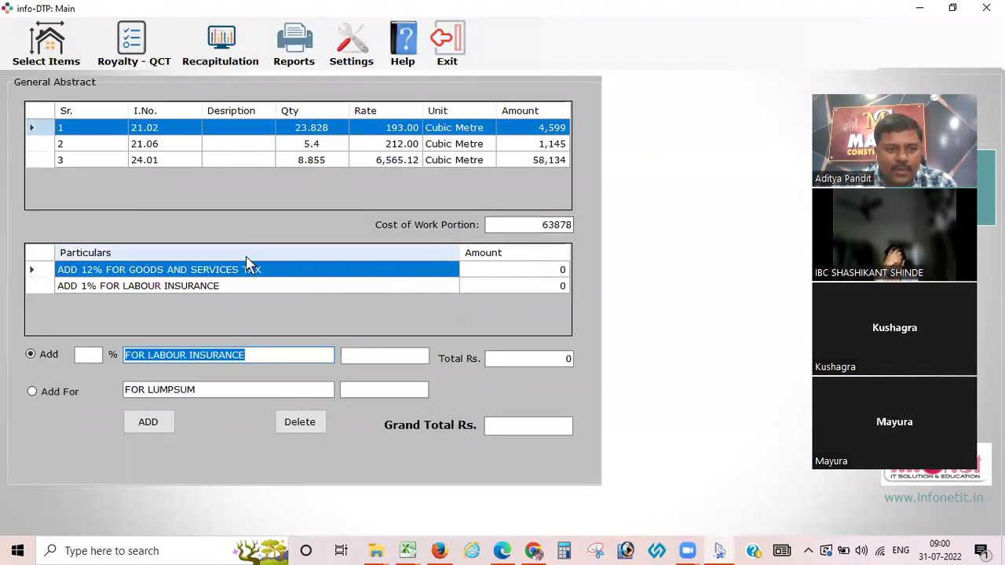
Step: Open Reports, check the BoQ and To Excel Report options, then close the PHC SHINDHIJAWALGA workbook
{"action": "left_click", "coordinate": [296, 52]}
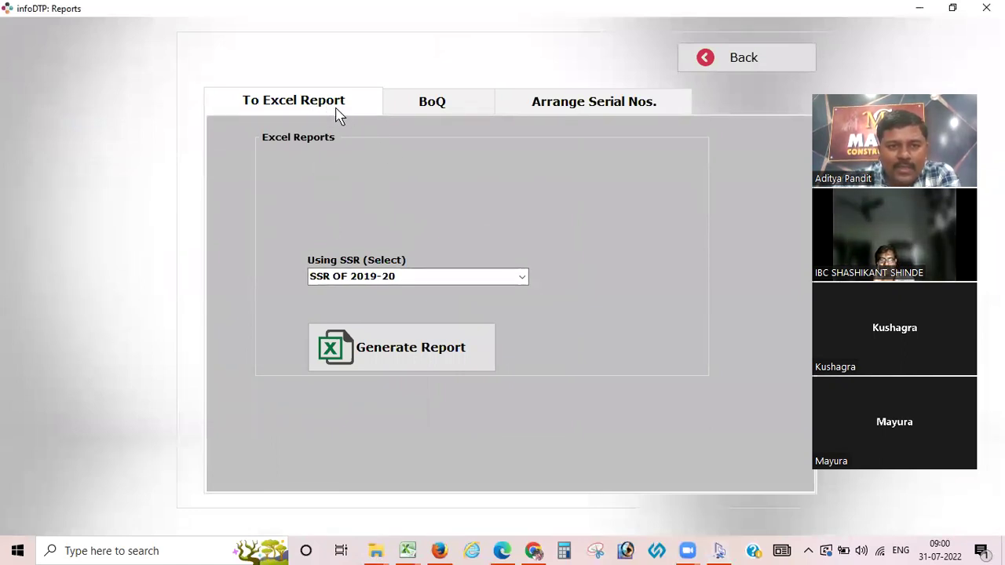
{"action": "left_click", "coordinate": [428, 110]}
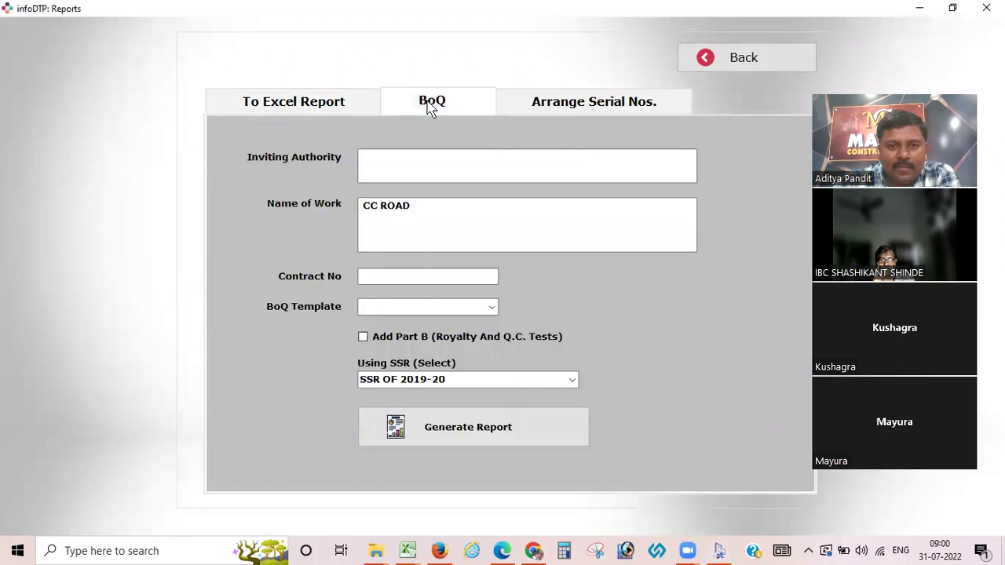
{"action": "left_click", "coordinate": [302, 106]}
{"action": "left_click", "coordinate": [408, 550]}
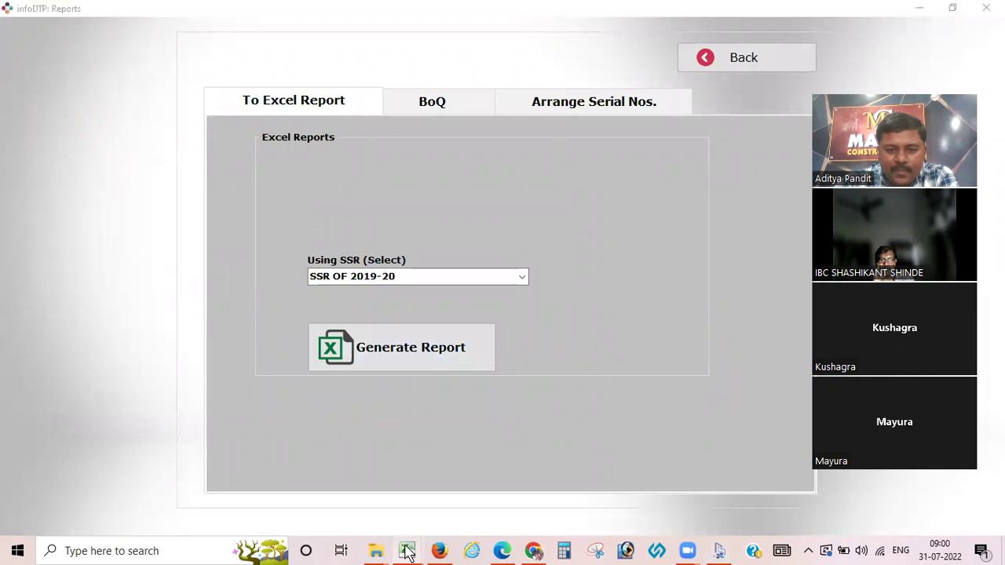
{"action": "left_click", "coordinate": [395, 441]}
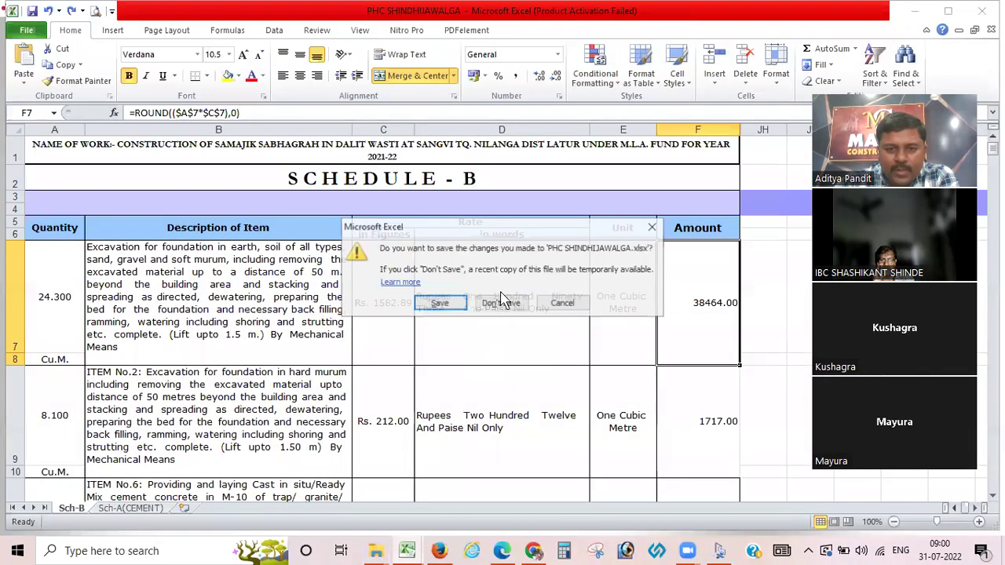
Step: Save PHC SHINDHIJAWALGA, then close the ANGANWADI BoQ workbook without saving
{"action": "left_click", "coordinate": [456, 306]}
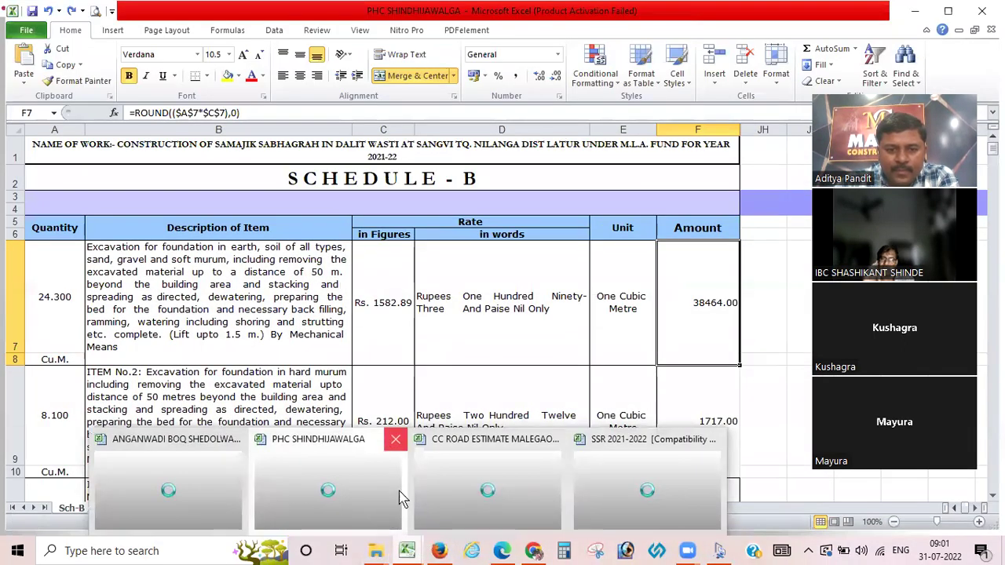
{"action": "left_click", "coordinate": [397, 441]}
{"action": "left_click", "coordinate": [312, 445]}
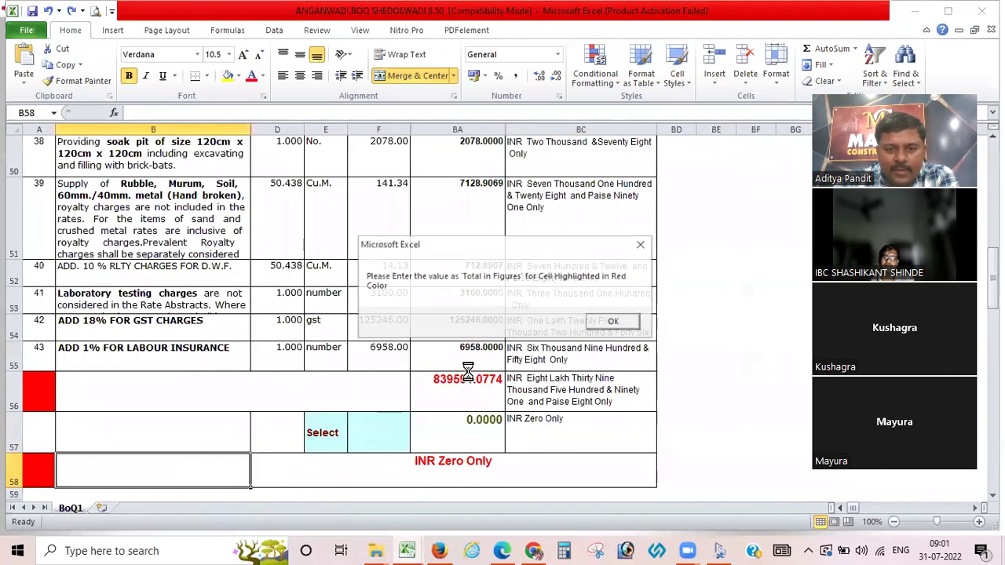
{"action": "left_click", "coordinate": [590, 326]}
{"action": "left_click", "coordinate": [607, 324]}
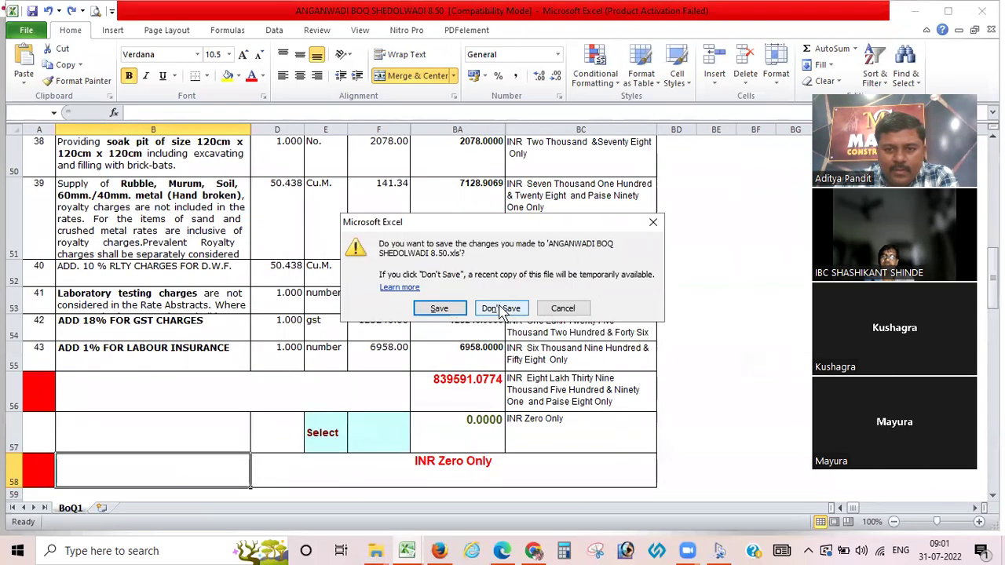
{"action": "left_click", "coordinate": [502, 309]}
Step: Close the CC ROAD estimate and SSR 2021-2022 workbooks without saving
{"action": "mouse_move", "coordinate": [409, 552]}
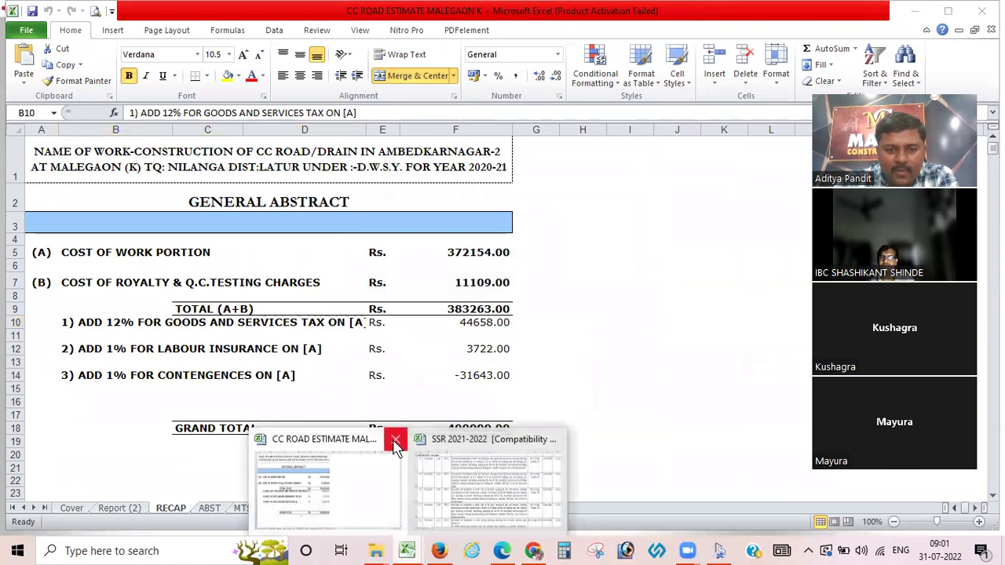
{"action": "left_click", "coordinate": [393, 441]}
{"action": "left_click", "coordinate": [499, 294]}
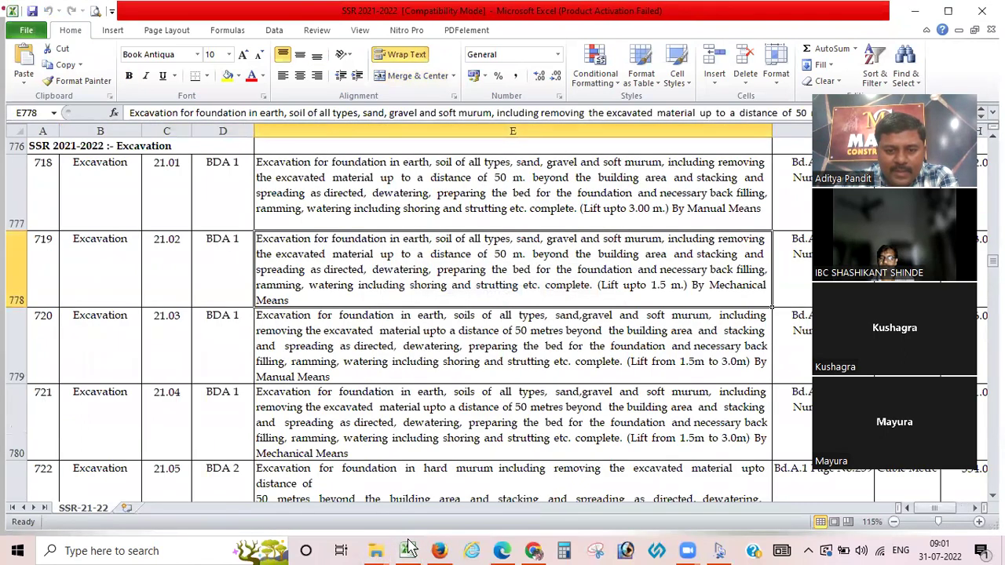
{"action": "left_click", "coordinate": [980, 13]}
{"action": "left_click", "coordinate": [501, 301]}
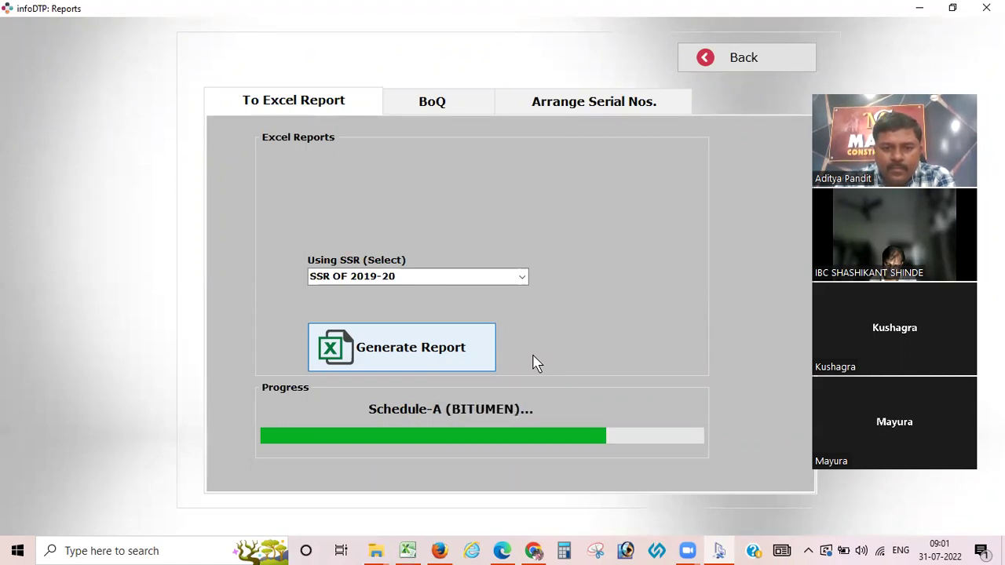
Step: Save the Dtp1 Schedule-B report as SB CC ROAD 31.07.2022 and minimize the infoDTP Reports window
{"action": "left_click", "coordinate": [408, 551]}
{"action": "left_click", "coordinate": [444, 291]}
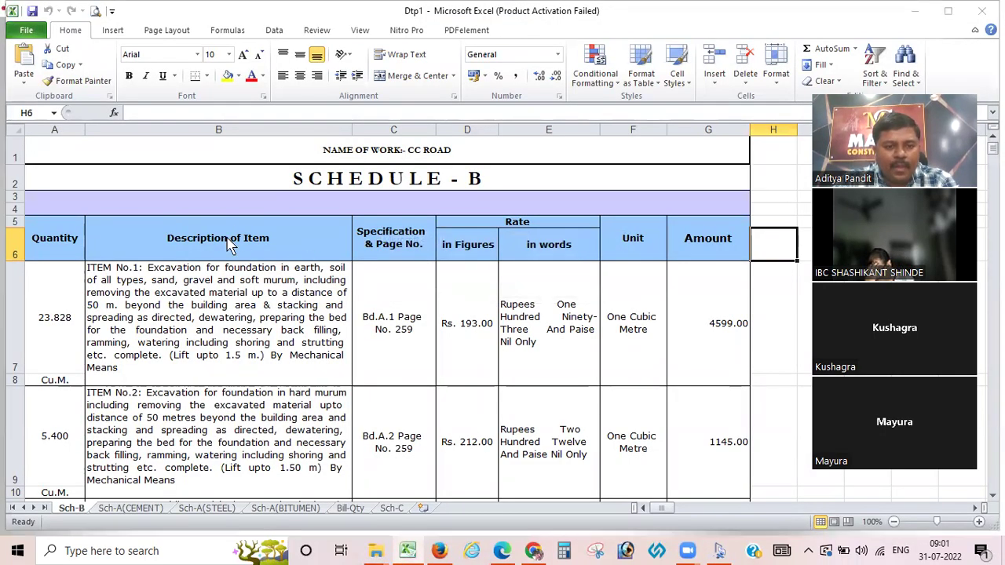
{"action": "type", "text": "SB CC ROAD"}
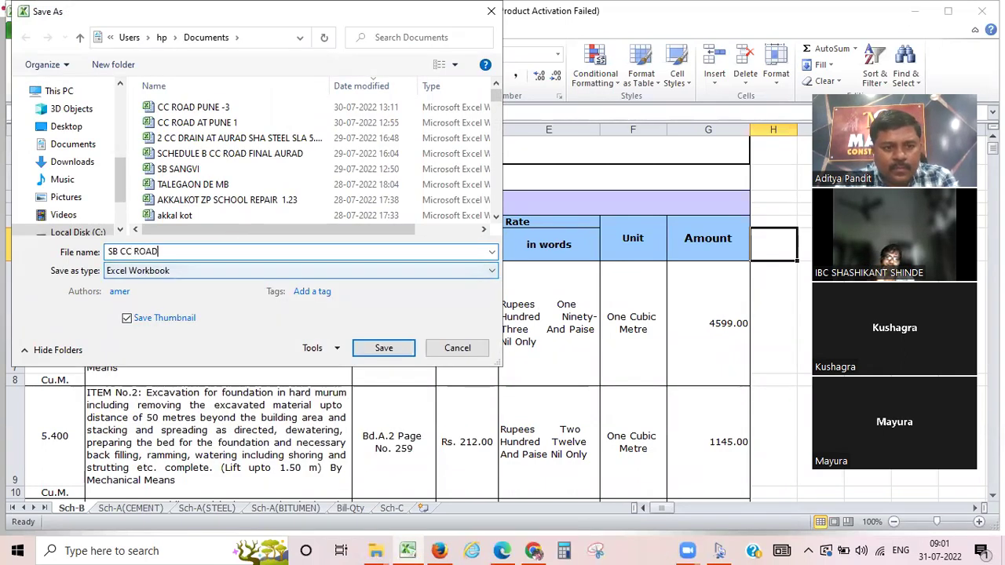
{"action": "type", "text": " 31.0"}
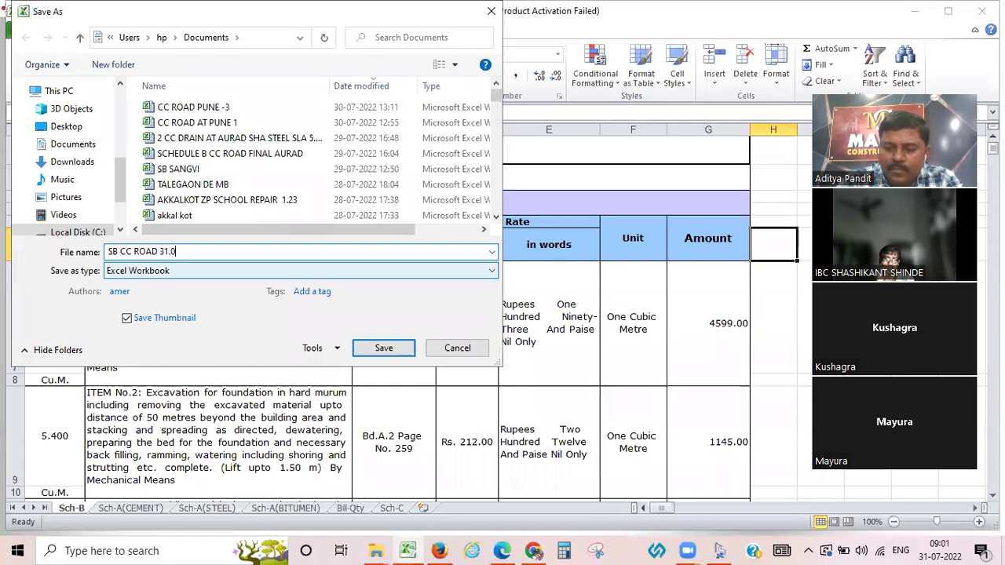
{"action": "type", "text": "7.2022"}
{"action": "key", "text": "Return"}
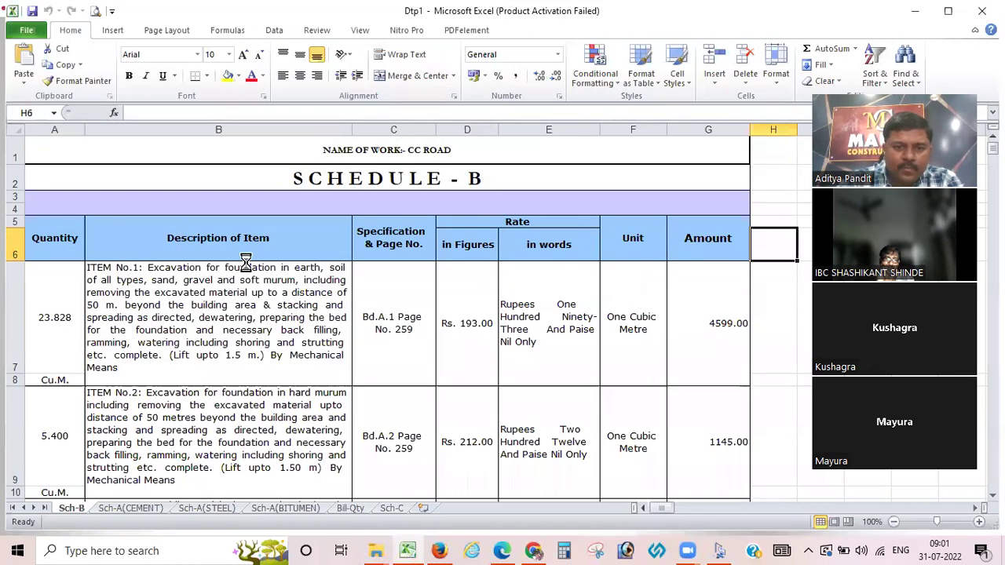
{"action": "key", "text": "alt+Tab"}
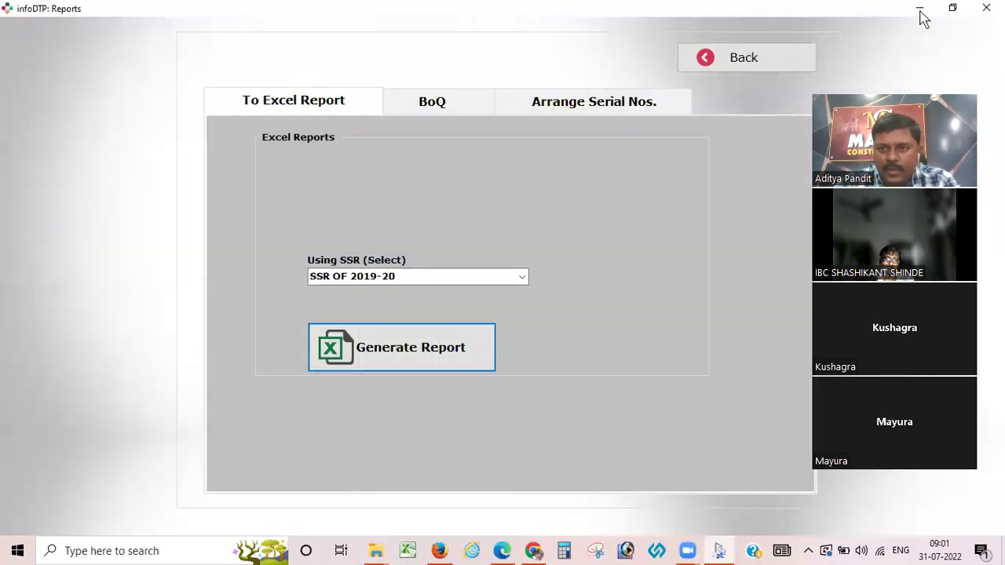
{"action": "left_click", "coordinate": [920, 11]}
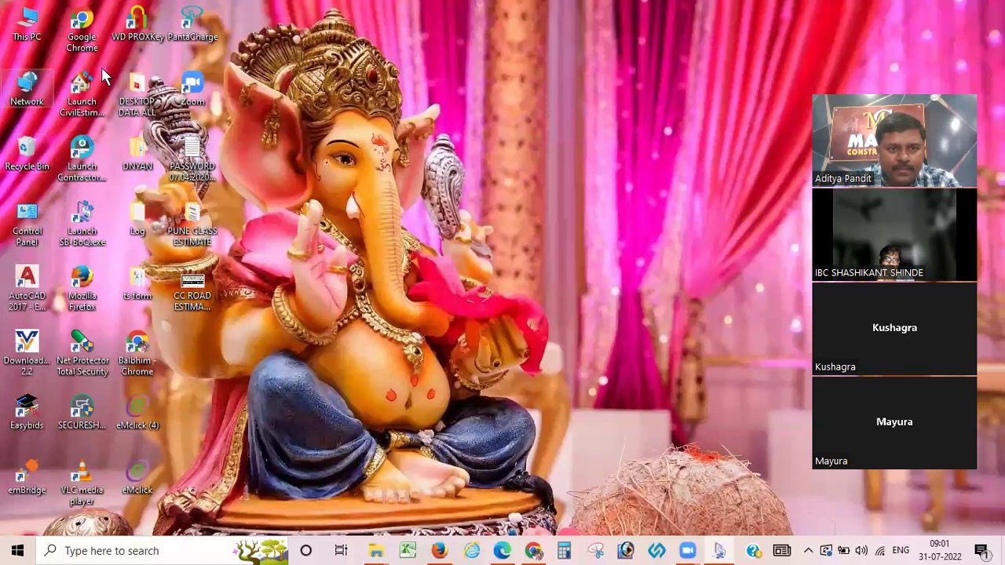
Step: Open SB CC ROAD 31.07.2022 from Documents, dismissing the activation and document recovery prompts
{"action": "key", "text": "super+e"}
{"action": "double_click", "coordinate": [547, 190]}
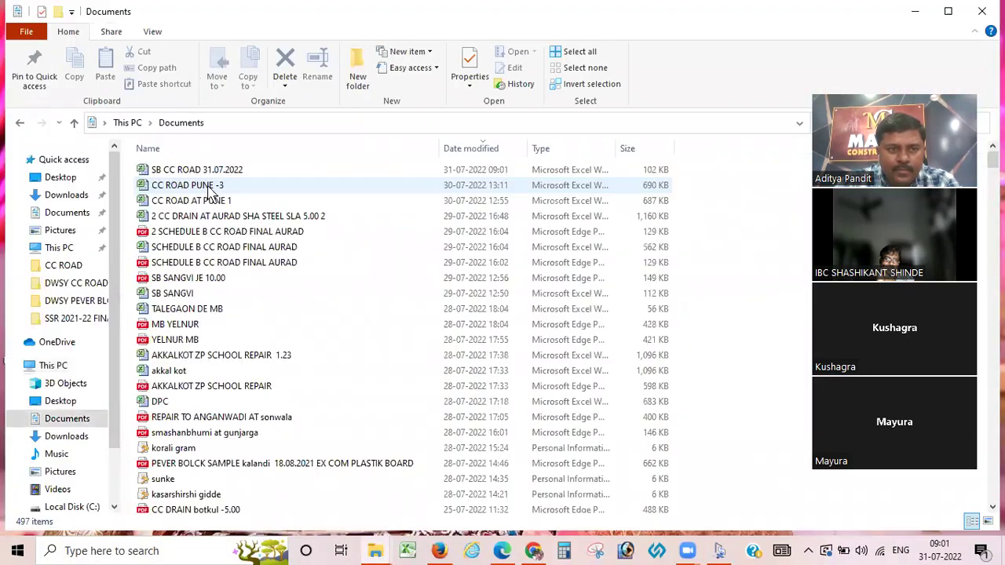
{"action": "double_click", "coordinate": [197, 171]}
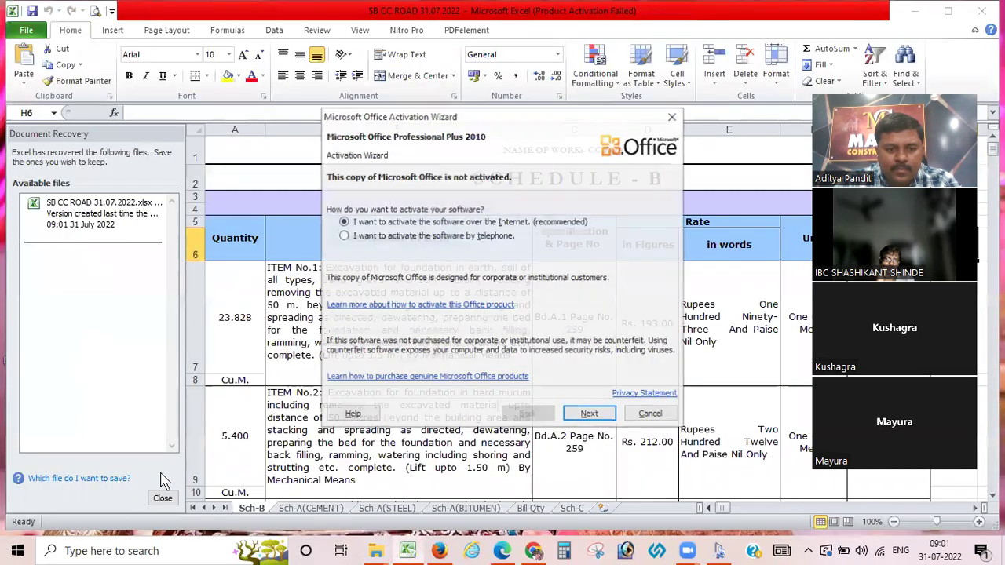
{"action": "left_click", "coordinate": [654, 414]}
{"action": "left_click", "coordinate": [163, 498]}
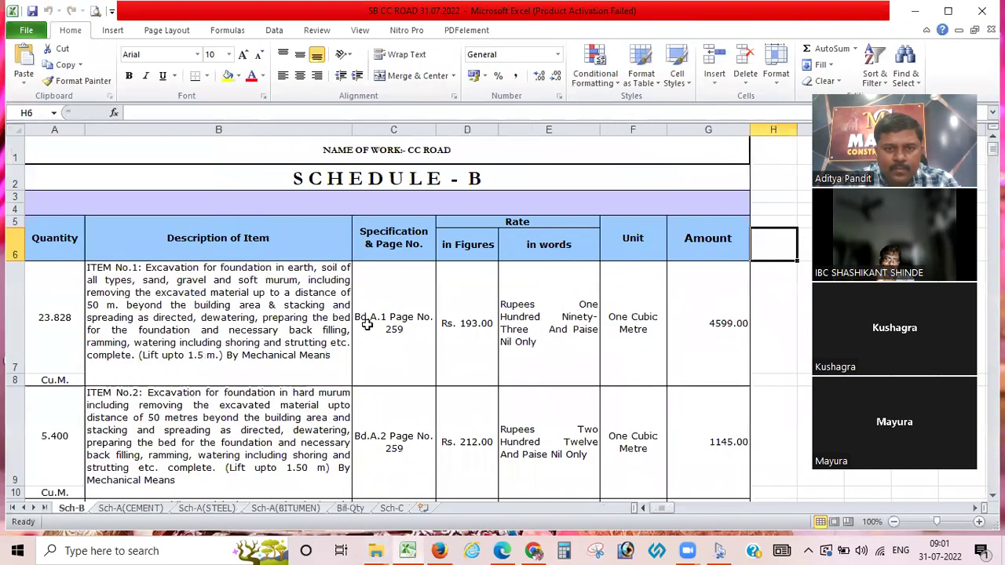
Step: Review the NAME OF WORK title and ITEM No.1's description, quantity 23.828 and rates
{"action": "left_click", "coordinate": [290, 281]}
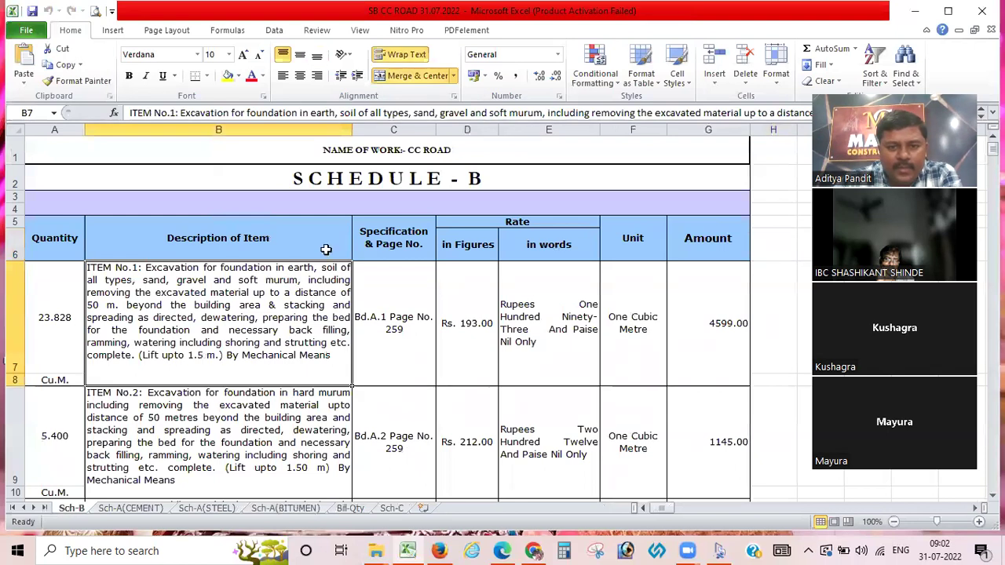
{"action": "left_click", "coordinate": [457, 149]}
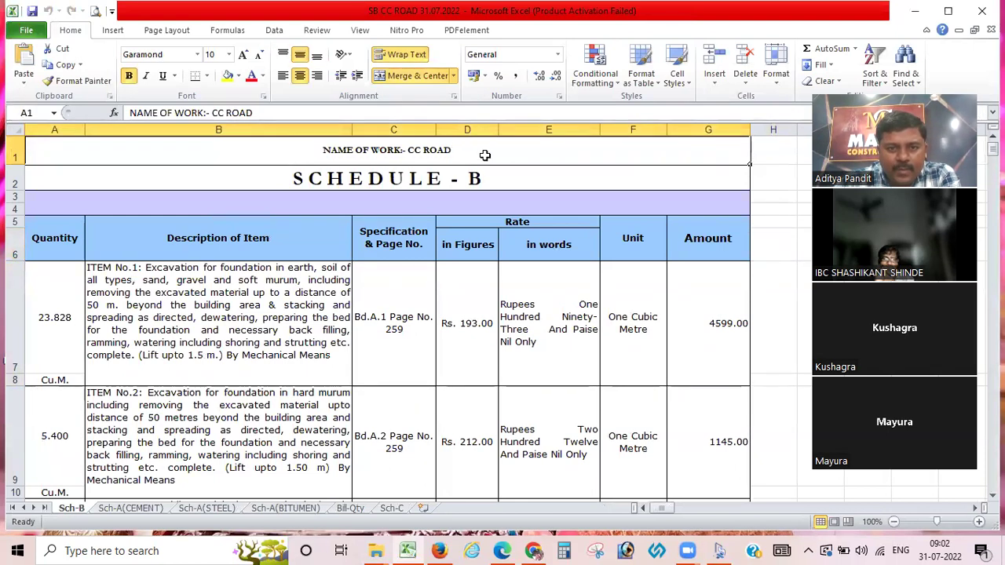
{"action": "left_click", "coordinate": [290, 289]}
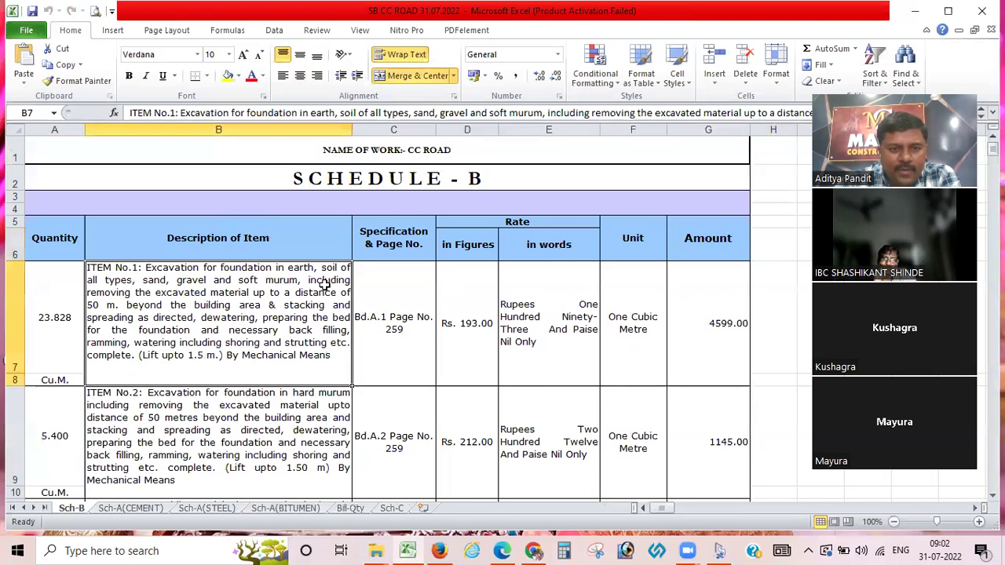
{"action": "left_click", "coordinate": [60, 320]}
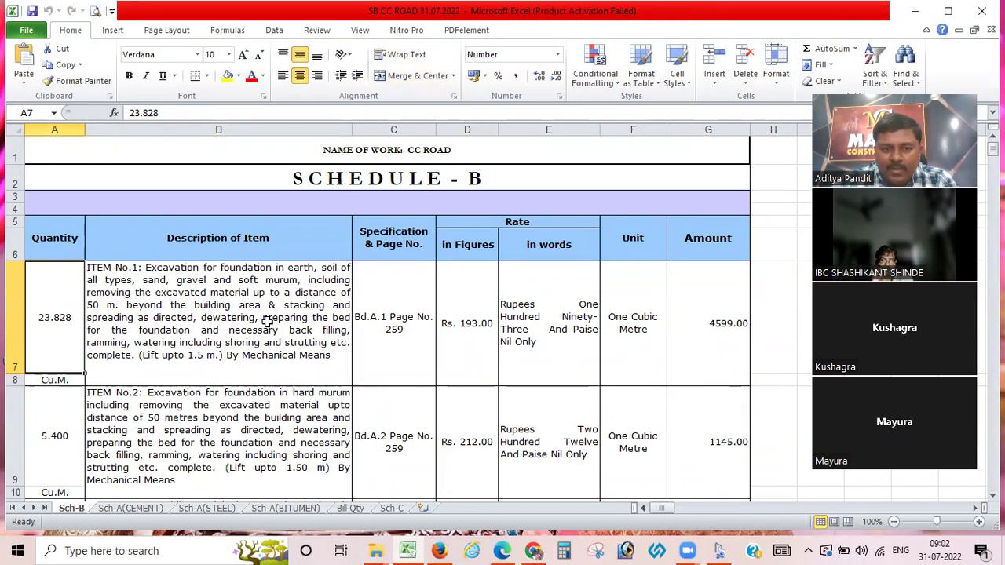
{"action": "left_click", "coordinate": [487, 322]}
{"action": "left_click", "coordinate": [569, 314]}
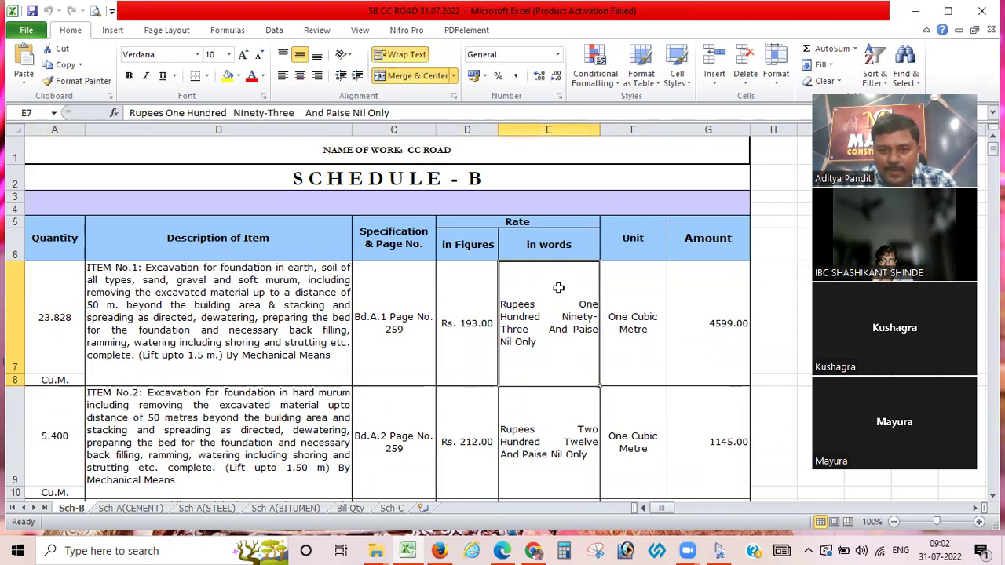
{"action": "scroll", "coordinate": [560, 287], "scroll_direction": "down", "scroll_amount": 4}
{"action": "scroll", "coordinate": [557, 288], "scroll_direction": "down", "scroll_amount": 4}
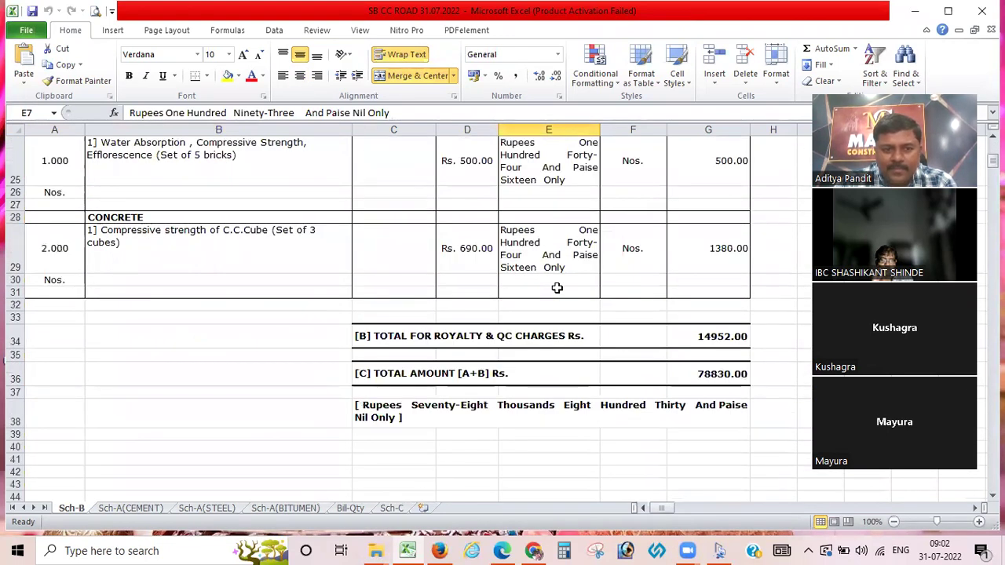
{"action": "scroll", "coordinate": [557, 288], "scroll_direction": "up", "scroll_amount": 1}
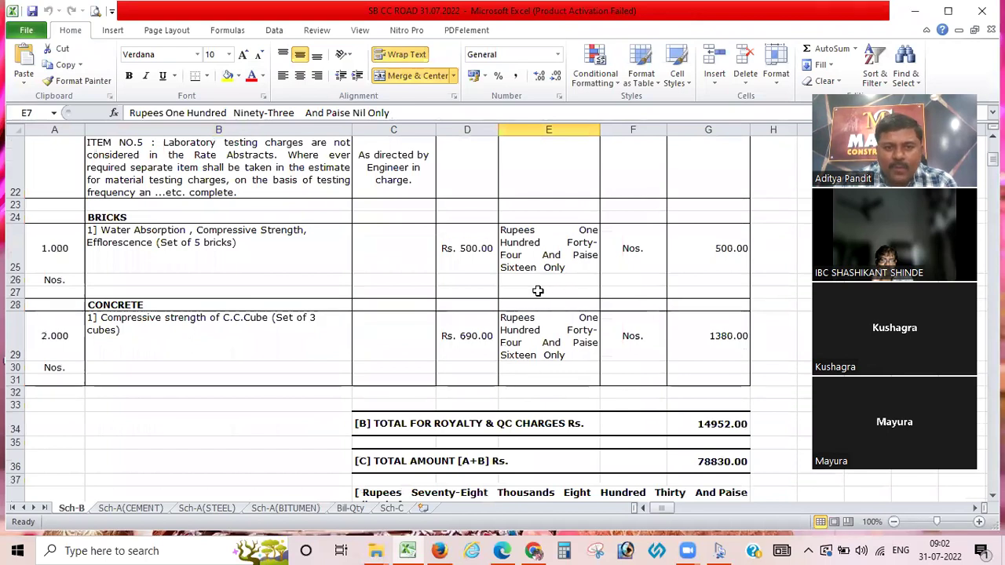
{"action": "scroll", "coordinate": [538, 291], "scroll_direction": "up", "scroll_amount": 2}
{"action": "scroll", "coordinate": [537, 291], "scroll_direction": "up", "scroll_amount": 5}
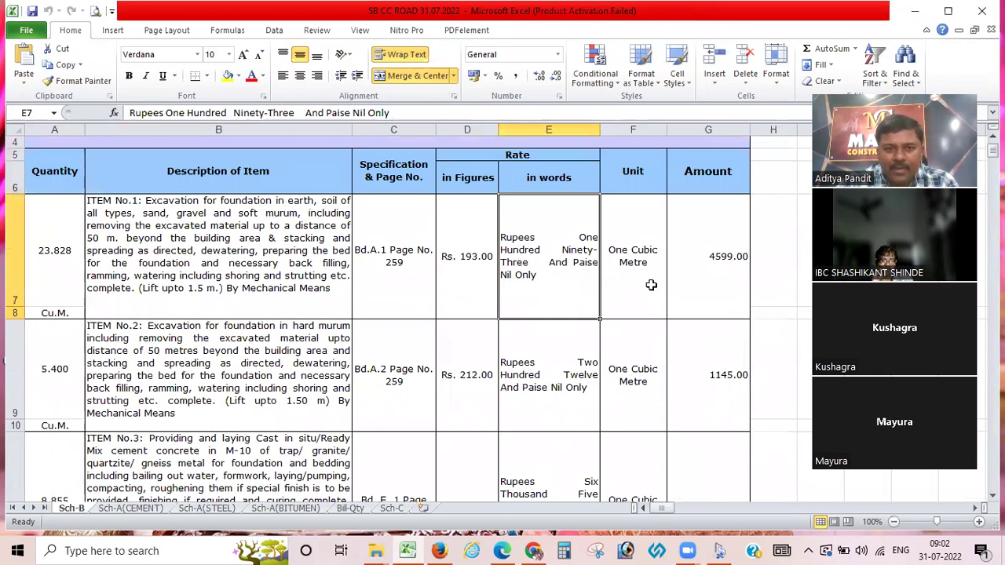
Step: Return to the Documents folder window in File Explorer
{"action": "left_click", "coordinate": [376, 552]}
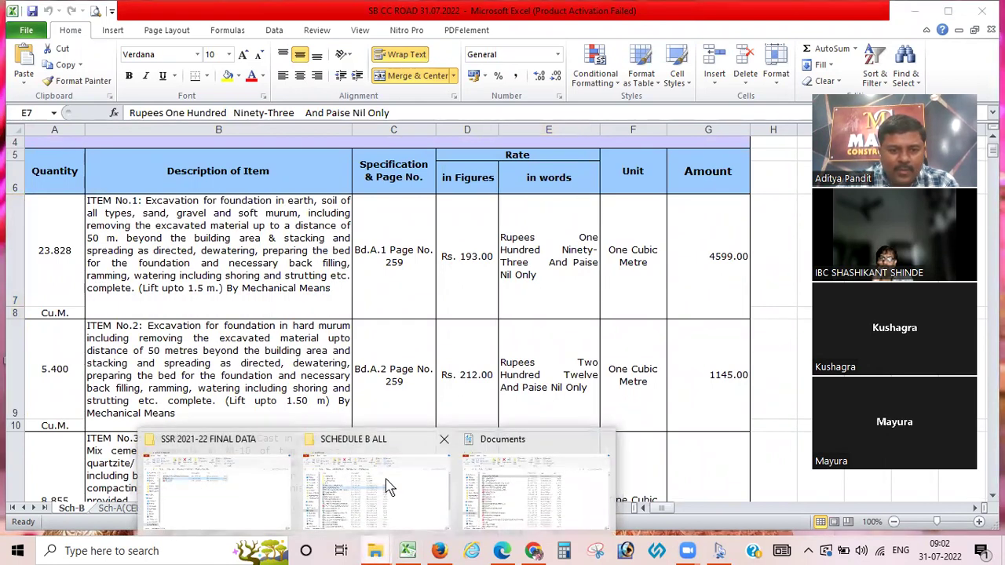
{"action": "scroll", "coordinate": [471, 314], "scroll_direction": "up", "scroll_amount": 2}
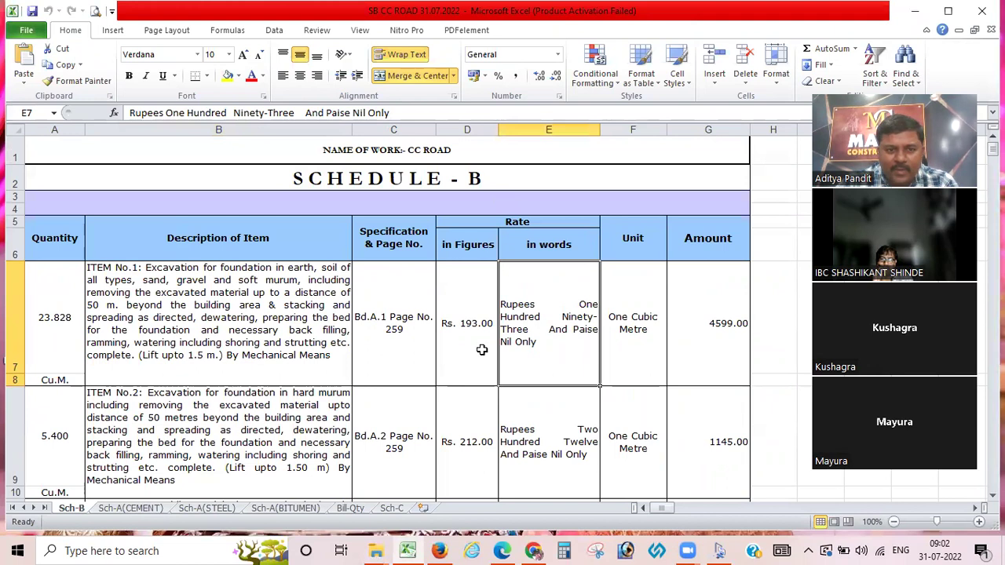
{"action": "scroll", "coordinate": [481, 351], "scroll_direction": "down", "scroll_amount": 2}
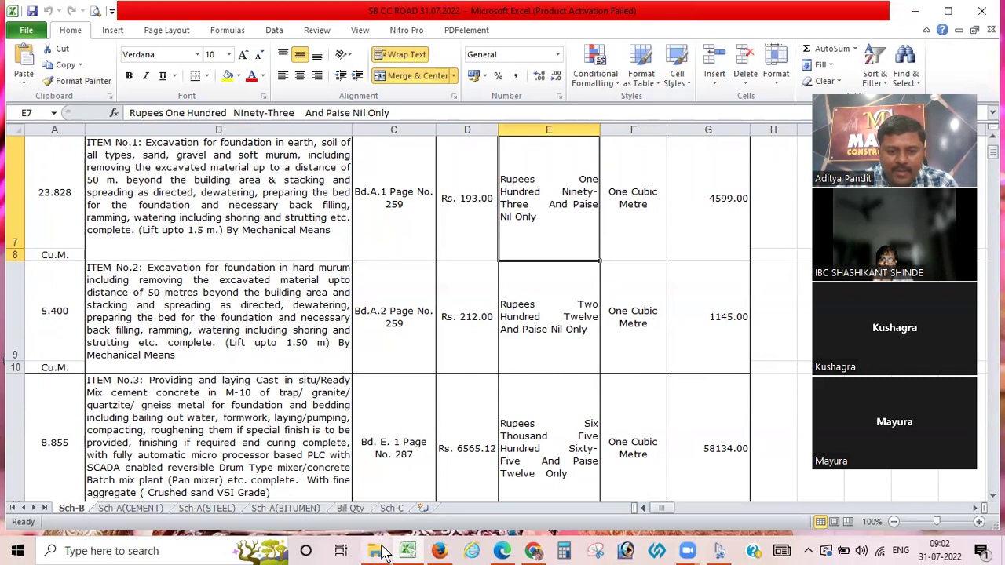
{"action": "mouse_move", "coordinate": [375, 550]}
{"action": "left_click", "coordinate": [471, 490]}
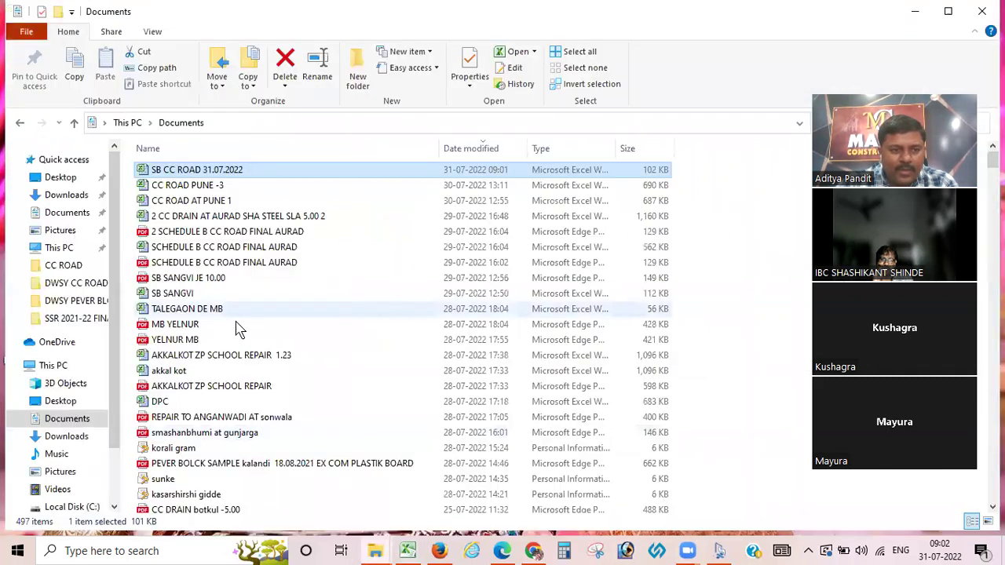
Step: Browse Desktop to MASTER COPY FOR BOQ and open the SB FINAL FORMATE ITEM WISE workbook
{"action": "left_click", "coordinate": [61, 179]}
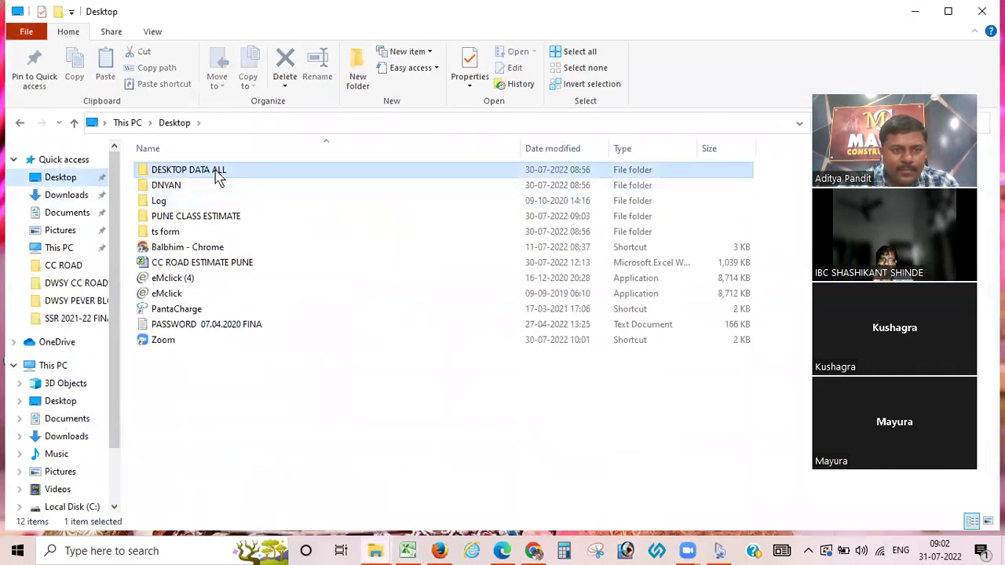
{"action": "double_click", "coordinate": [217, 170]}
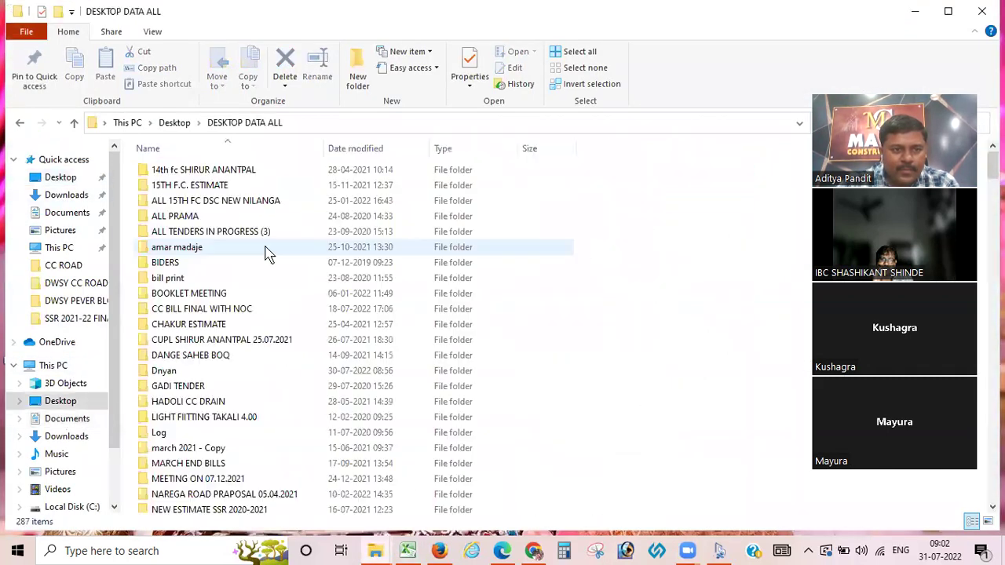
{"action": "double_click", "coordinate": [248, 311]}
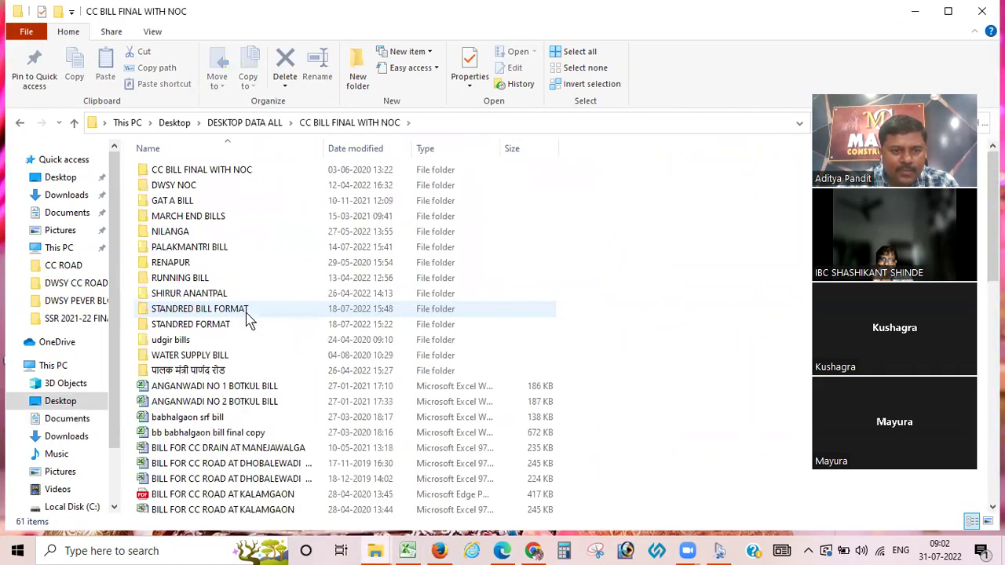
{"action": "double_click", "coordinate": [246, 311]}
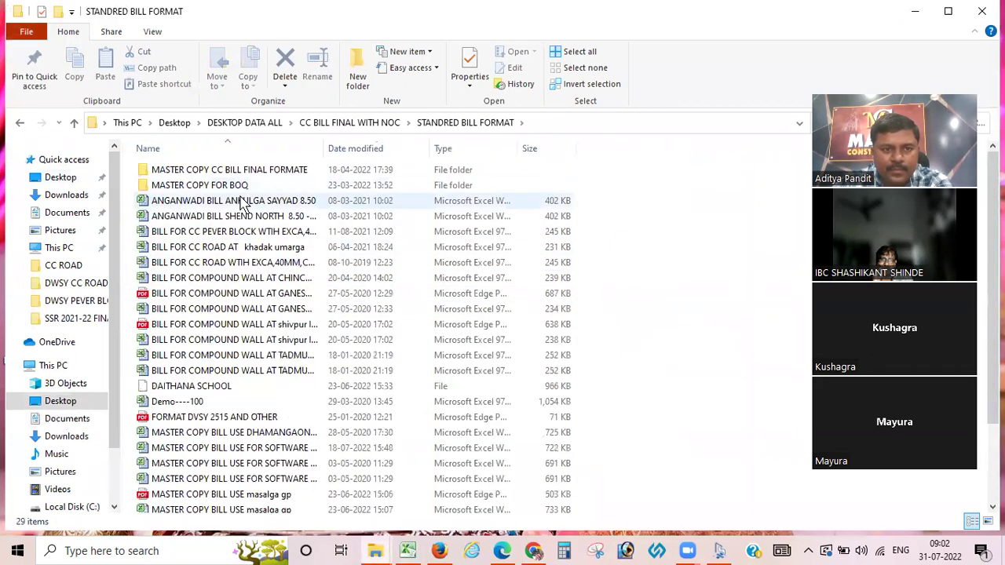
{"action": "double_click", "coordinate": [244, 187]}
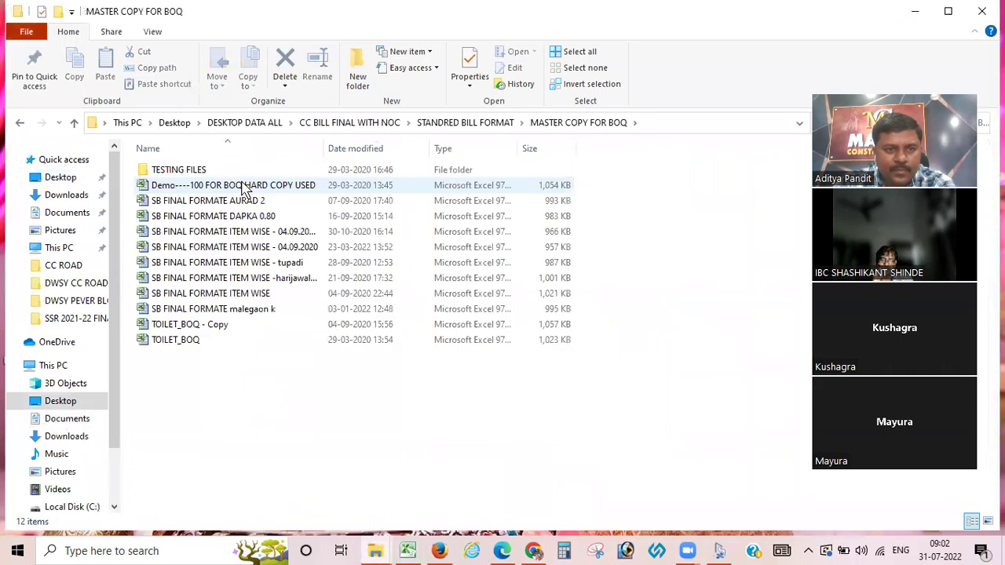
{"action": "double_click", "coordinate": [246, 232]}
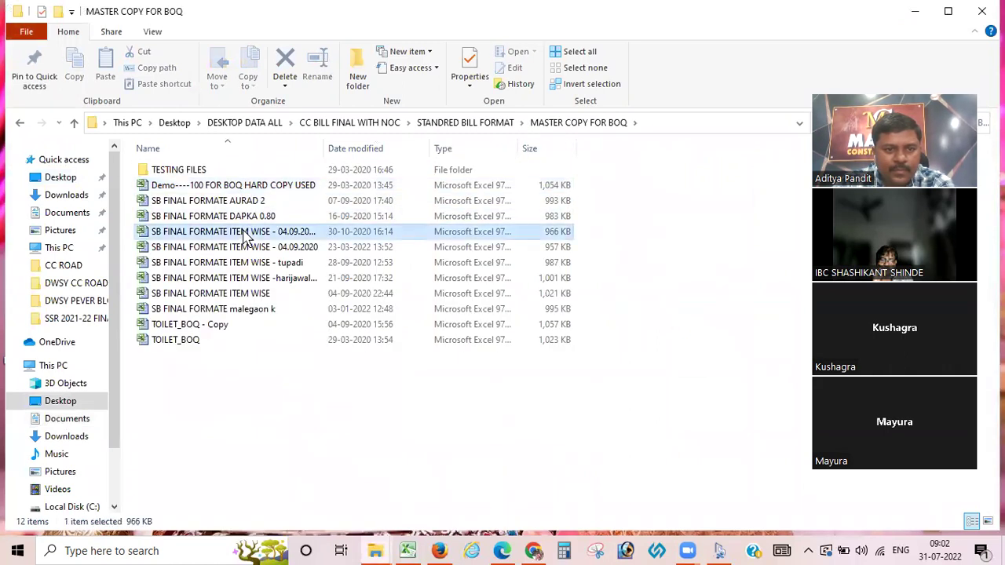
{"action": "left_click", "coordinate": [392, 117]}
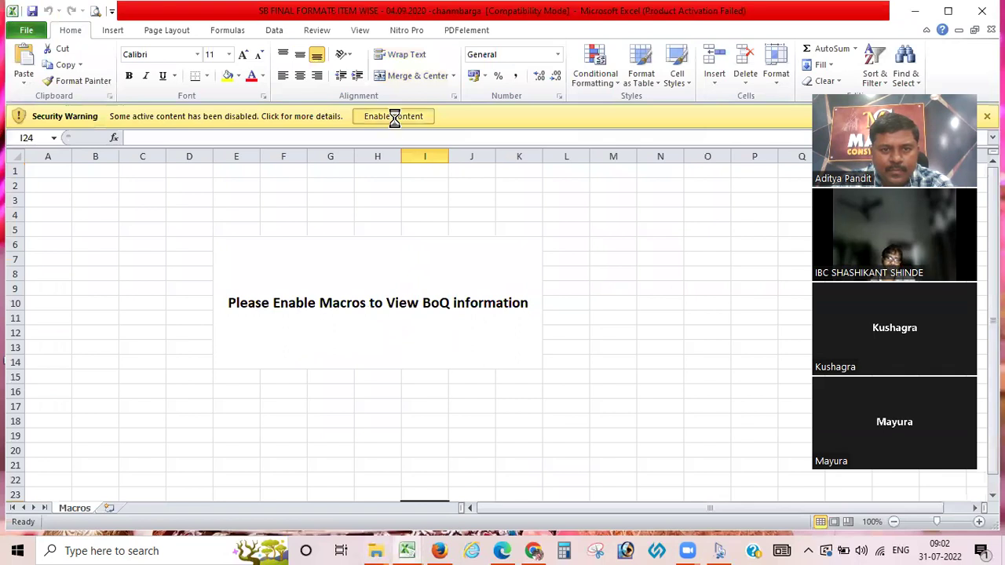
Step: Try item codes 21.02 and 24.08 in BN15, checking C15's looked-up description
{"action": "left_click", "coordinate": [475, 321]}
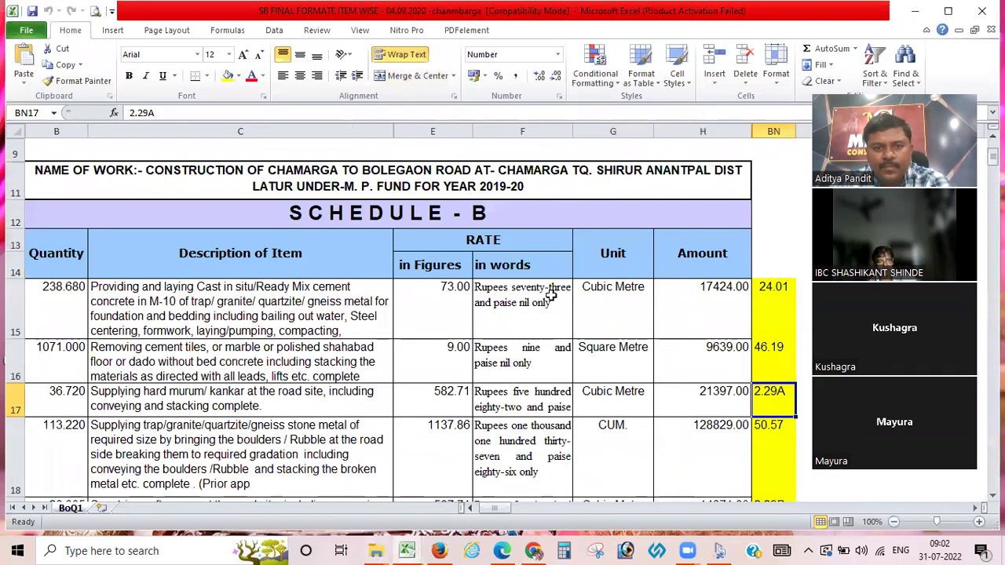
{"action": "left_click", "coordinate": [318, 286]}
{"action": "left_click", "coordinate": [771, 306]}
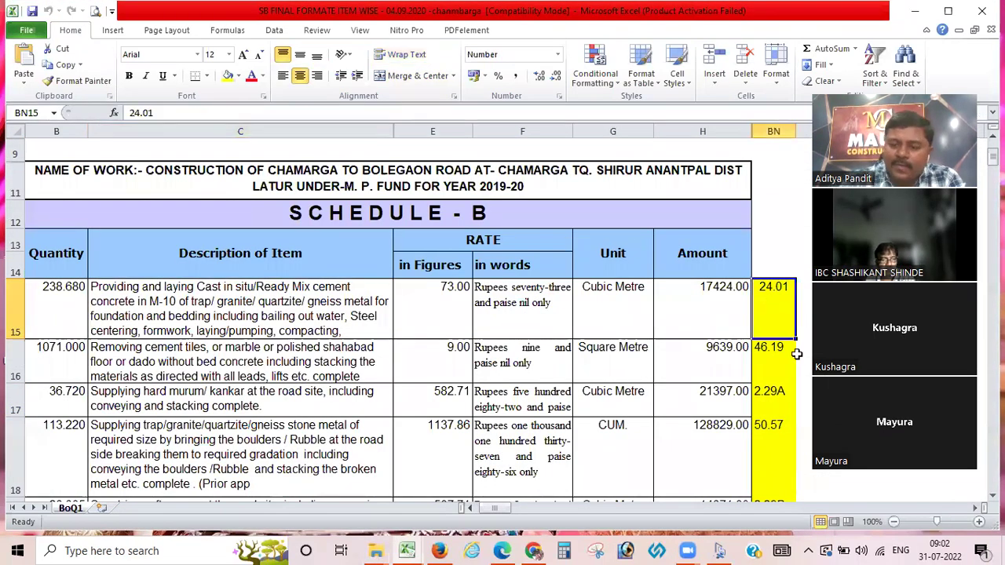
{"action": "type", "text": "21.02"}
{"action": "key", "text": "Return"}
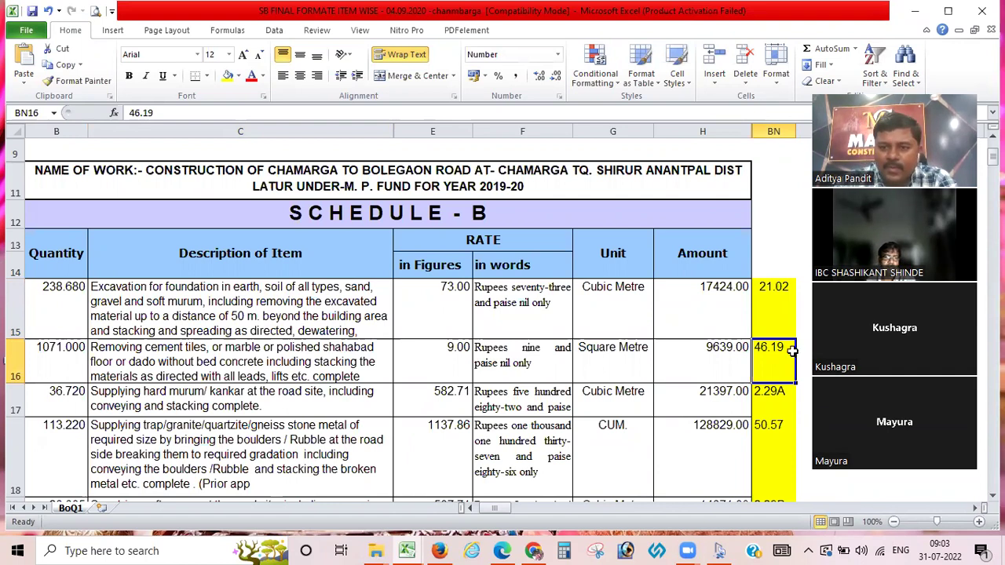
{"action": "left_click", "coordinate": [188, 301]}
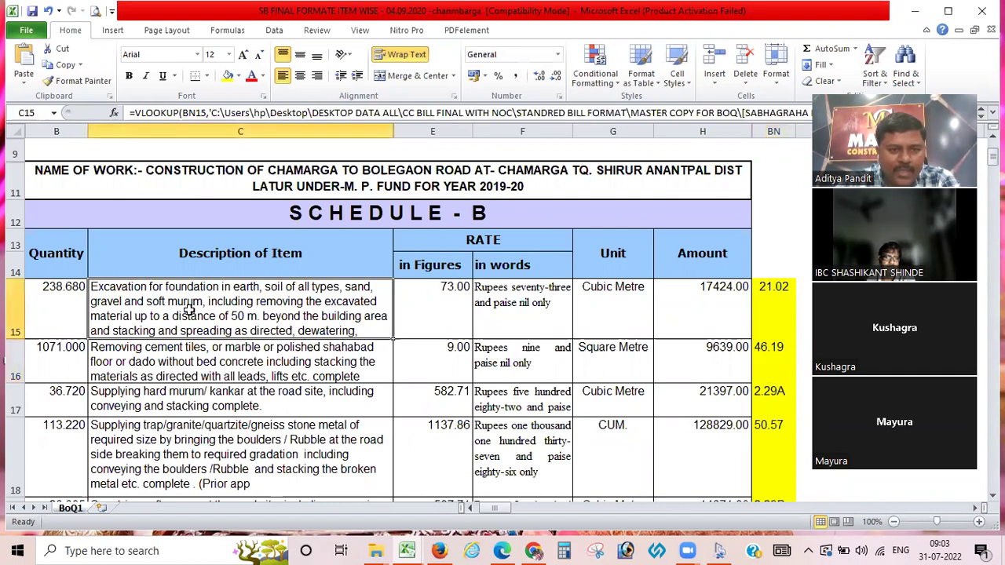
{"action": "left_click", "coordinate": [764, 319]}
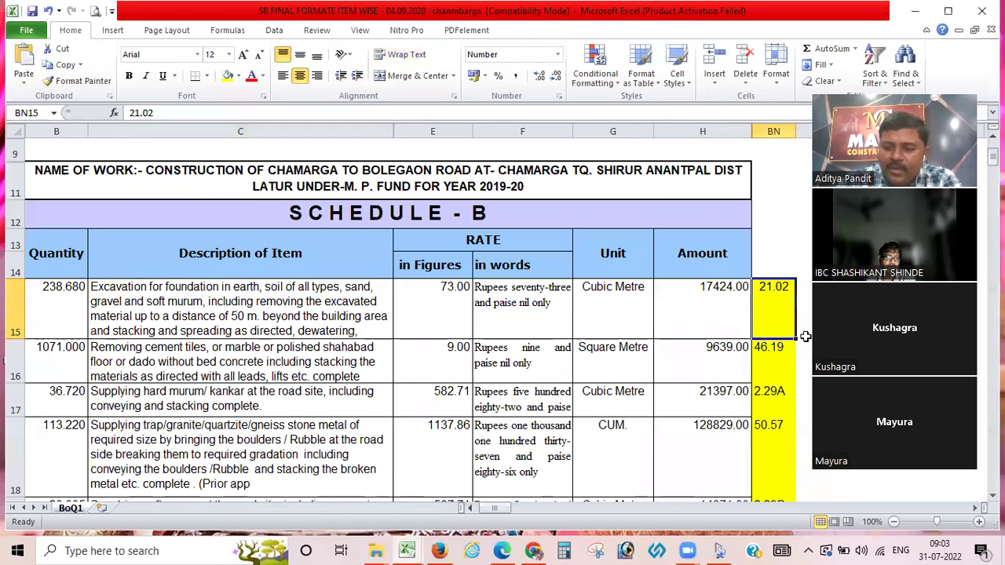
{"action": "type", "text": "24.08"}
{"action": "key", "text": "Return"}
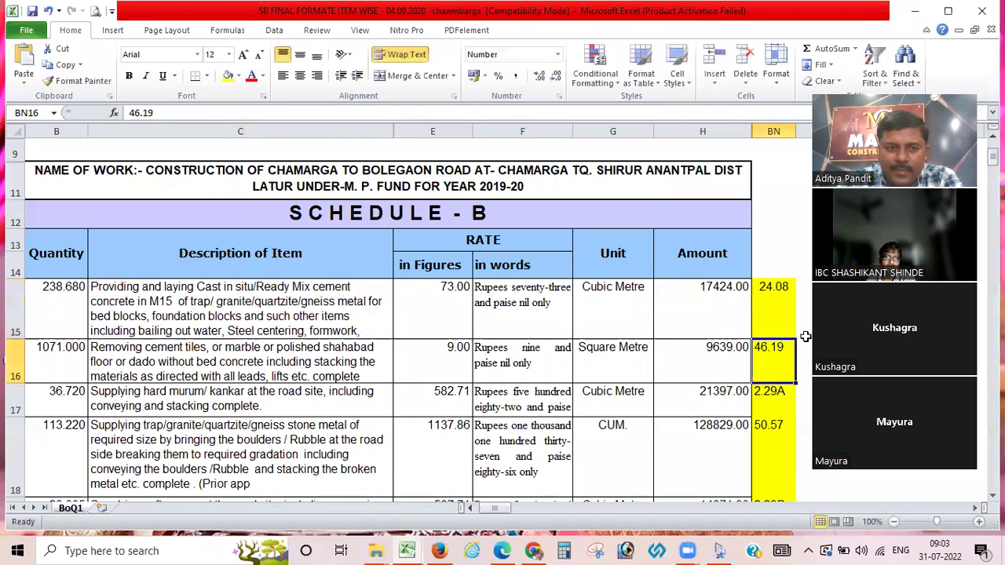
{"action": "left_click", "coordinate": [246, 311]}
Step: Enter quantity 25 and rate 1585 in row 15 and check the unit lookup
{"action": "left_click", "coordinate": [40, 314]}
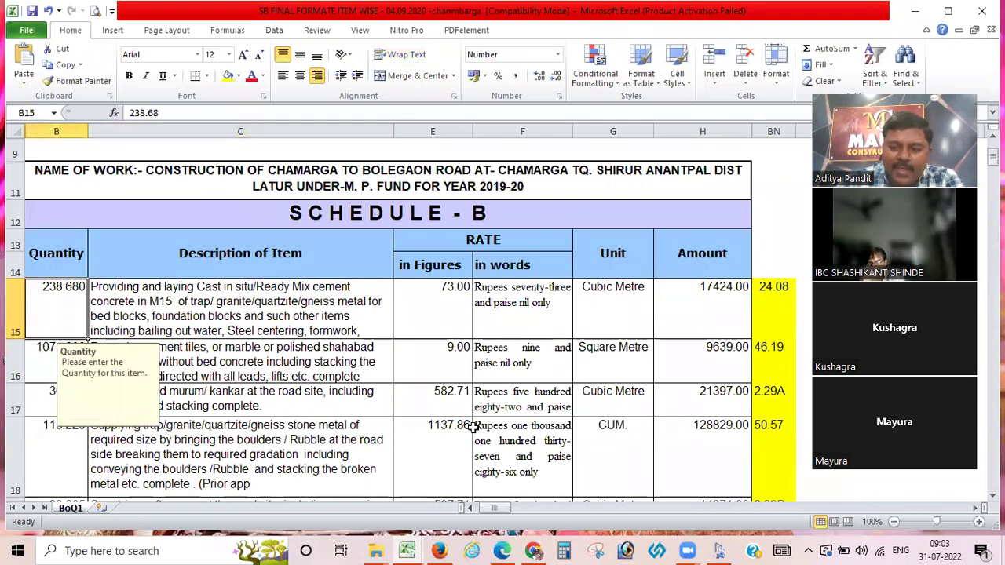
{"action": "type", "text": "25"}
{"action": "key", "text": "Tab"}
{"action": "key", "text": "Tab"}
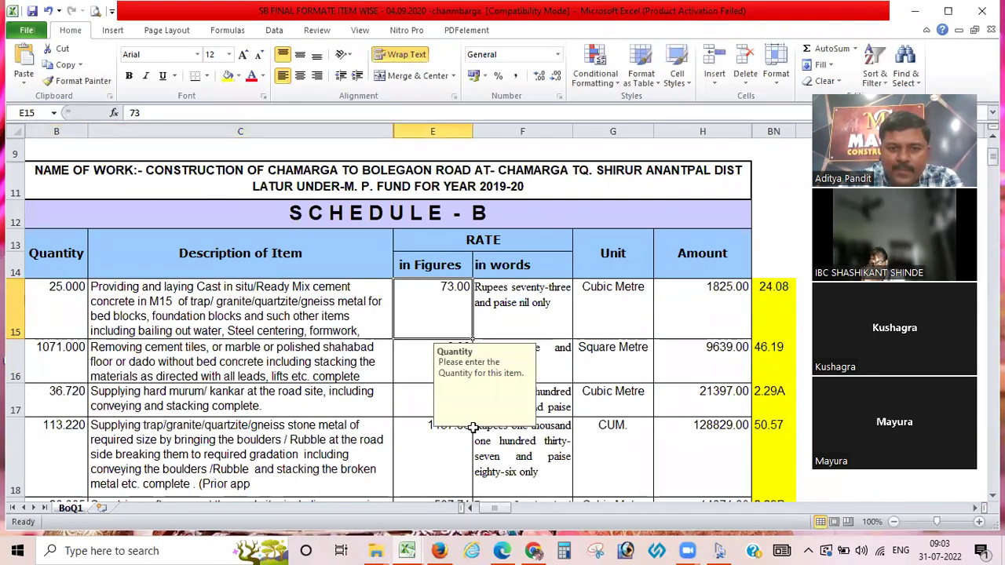
{"action": "type", "text": "1"}
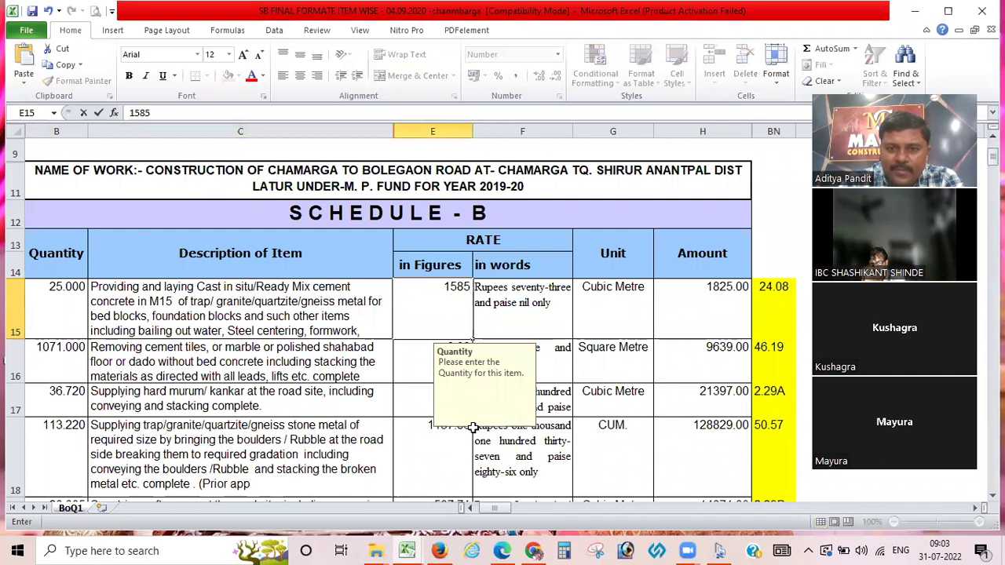
{"action": "type", "text": "585"}
{"action": "key", "text": "Tab"}
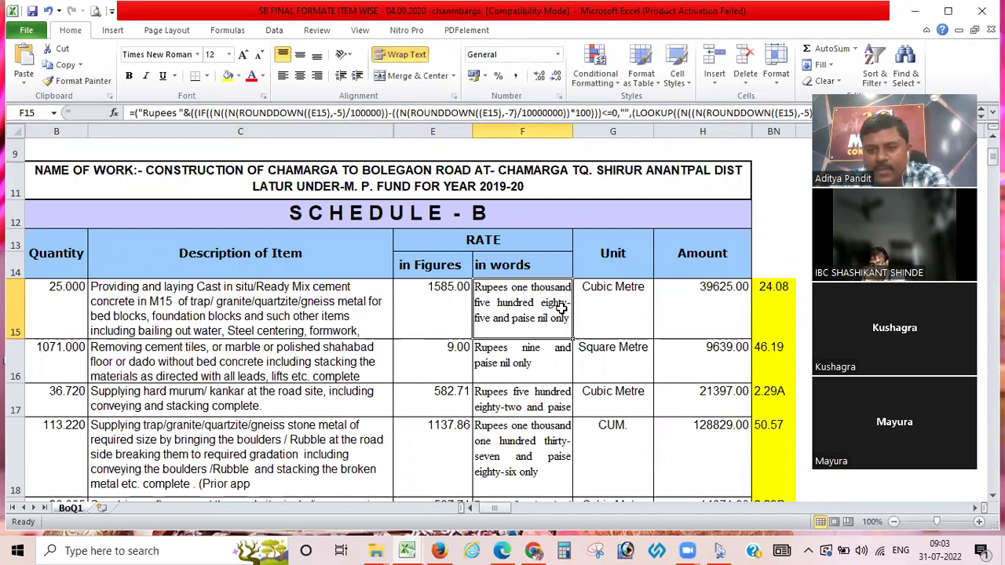
{"action": "left_click", "coordinate": [609, 312]}
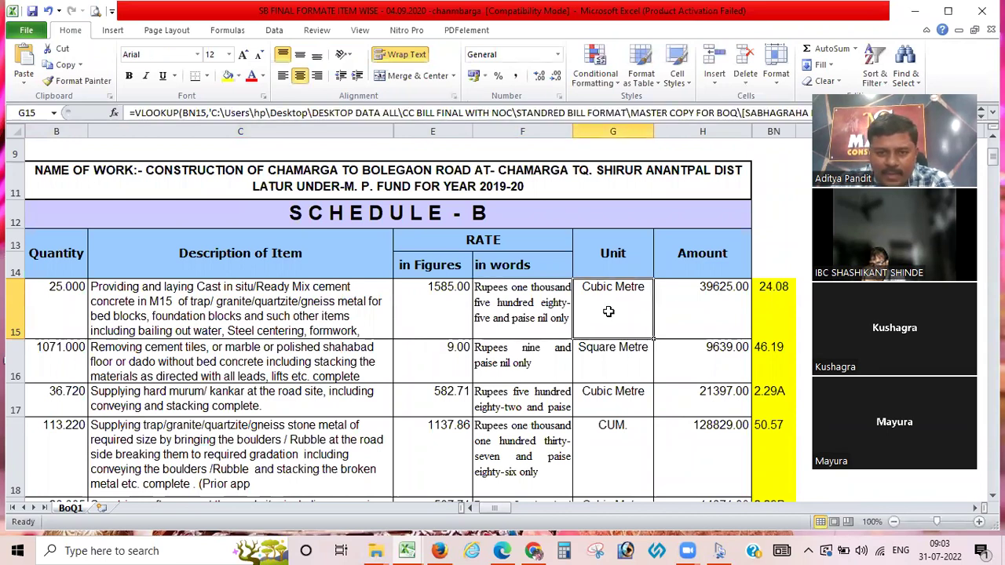
Step: Set row 15 to item code 33.4 with quantity 60 and rate 5000
{"action": "left_click", "coordinate": [770, 312]}
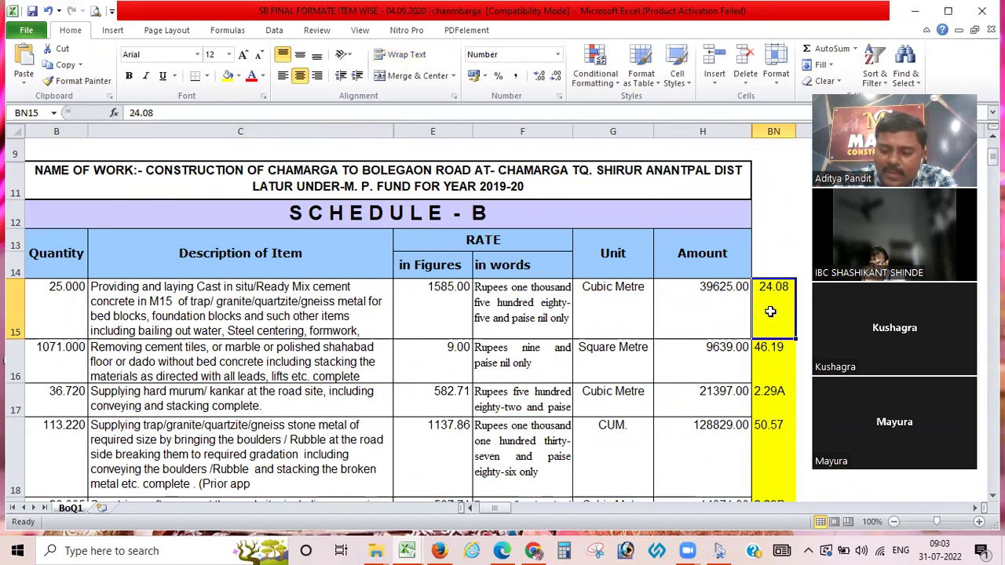
{"action": "type", "text": "33.4"}
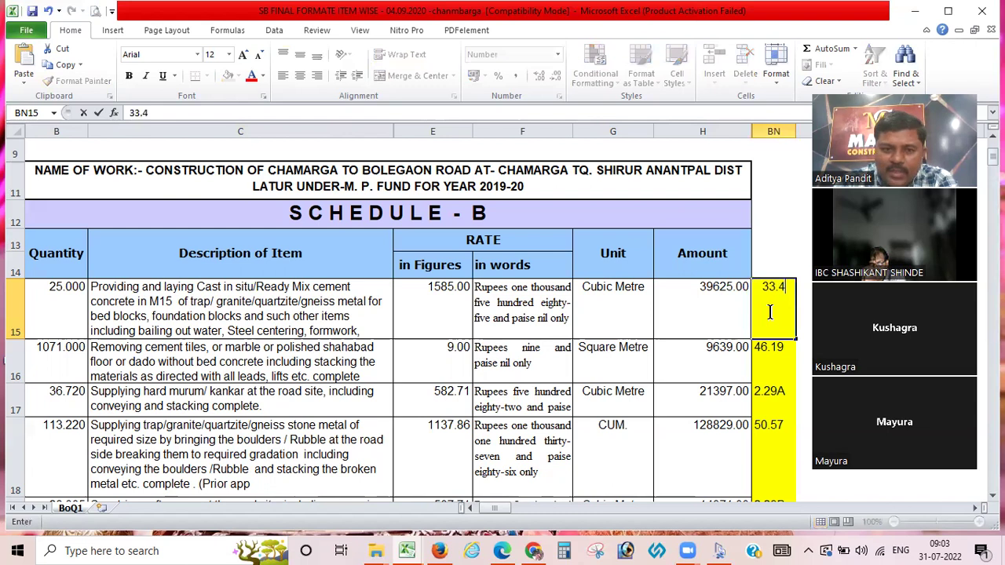
{"action": "key", "text": "Return"}
{"action": "left_click", "coordinate": [279, 301]}
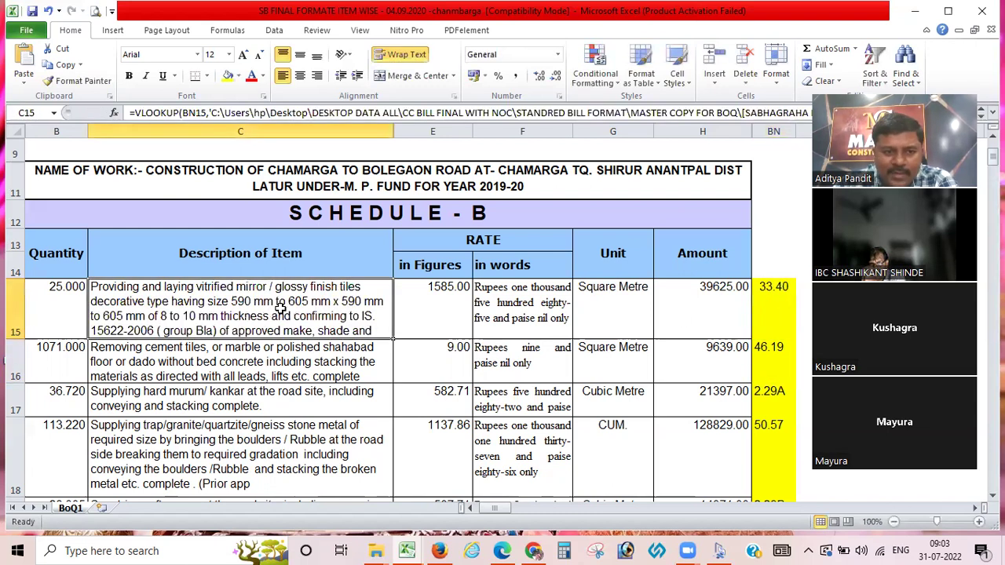
{"action": "left_click", "coordinate": [74, 296]}
{"action": "type", "text": "60"}
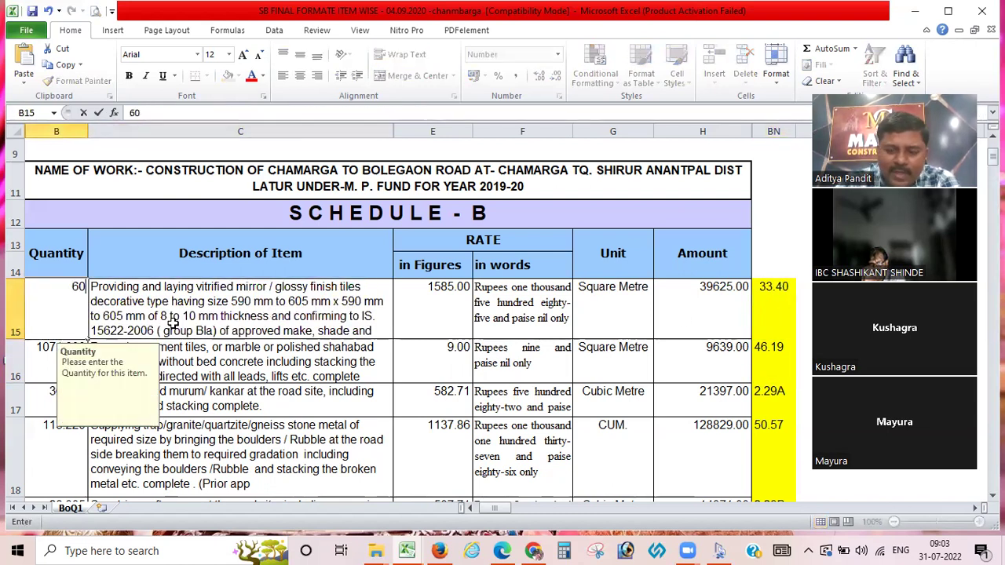
{"action": "key", "text": "Tab"}
{"action": "key", "text": "Tab"}
{"action": "key", "text": "Tab"}
{"action": "key", "text": "Left"}
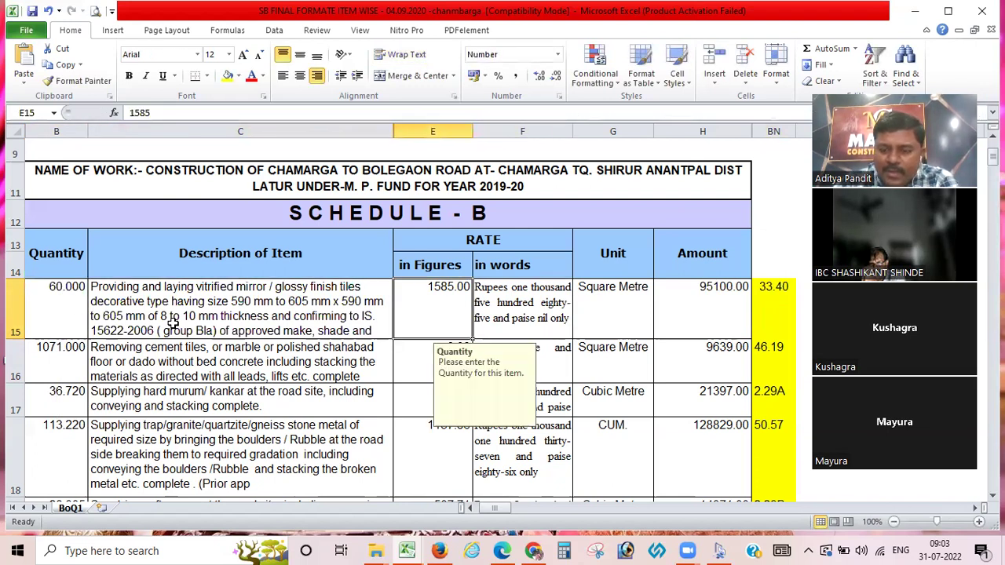
{"action": "type", "text": "50"}
{"action": "key", "text": "Tab"}
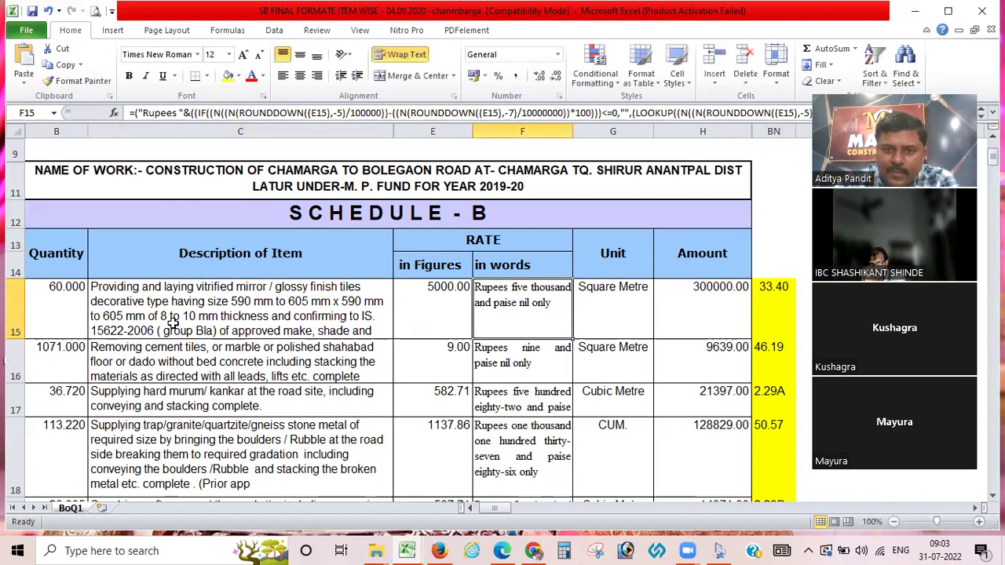
Step: Inspect row 15's description VLOOKUP and amount-in-words formulas without changing them
{"action": "left_click", "coordinate": [757, 297]}
{"action": "double_click", "coordinate": [304, 311]}
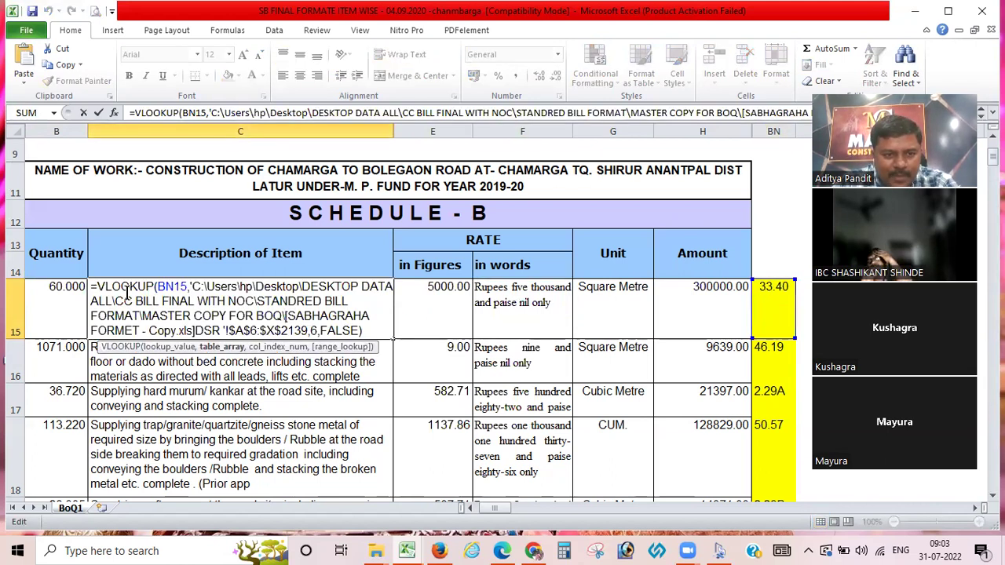
{"action": "key", "text": "Escape"}
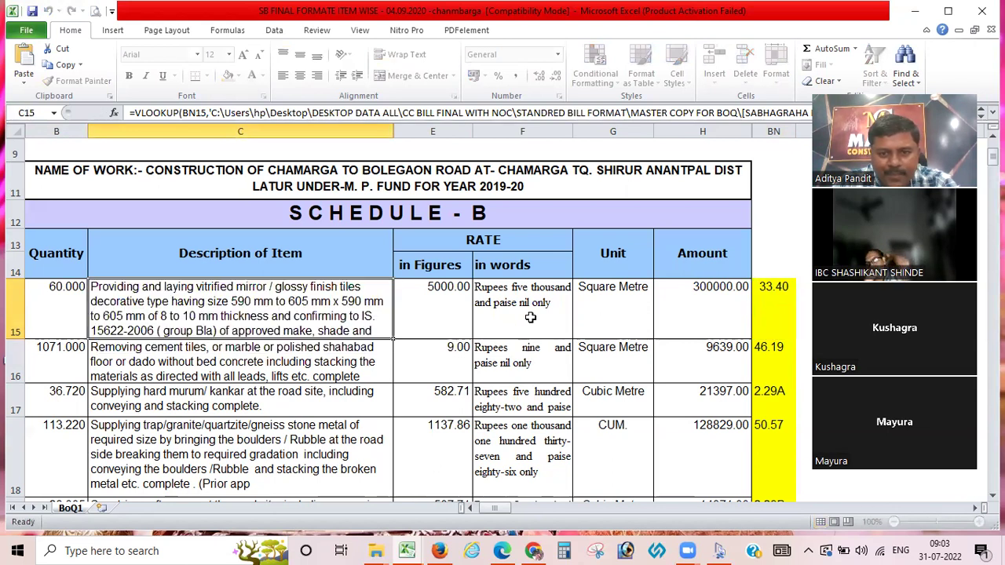
{"action": "double_click", "coordinate": [550, 316]}
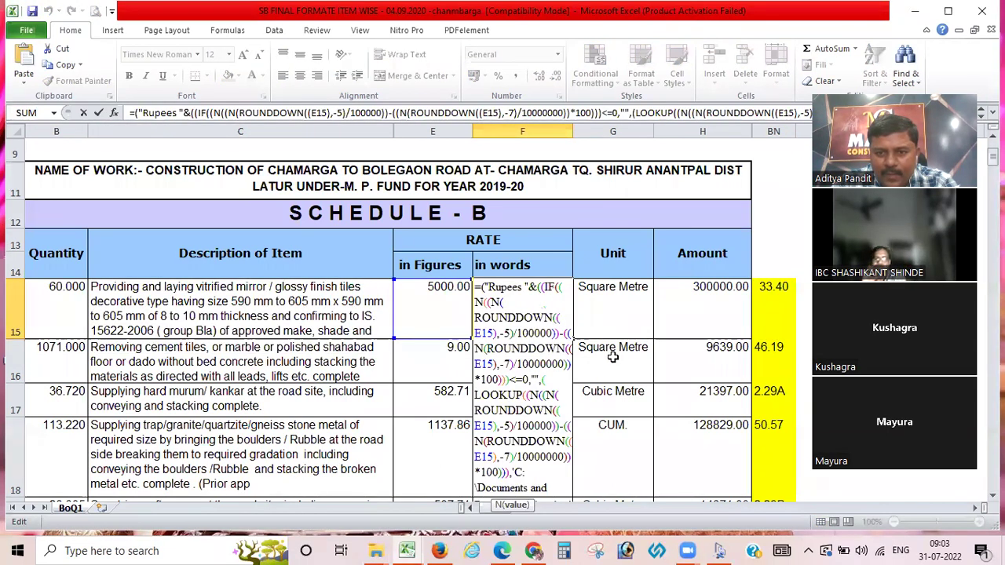
{"action": "key", "text": "Escape"}
{"action": "left_click", "coordinate": [766, 316]}
{"action": "double_click", "coordinate": [765, 316]}
{"action": "key", "text": "Escape"}
{"action": "scroll", "coordinate": [768, 310], "scroll_direction": "down", "scroll_amount": 1}
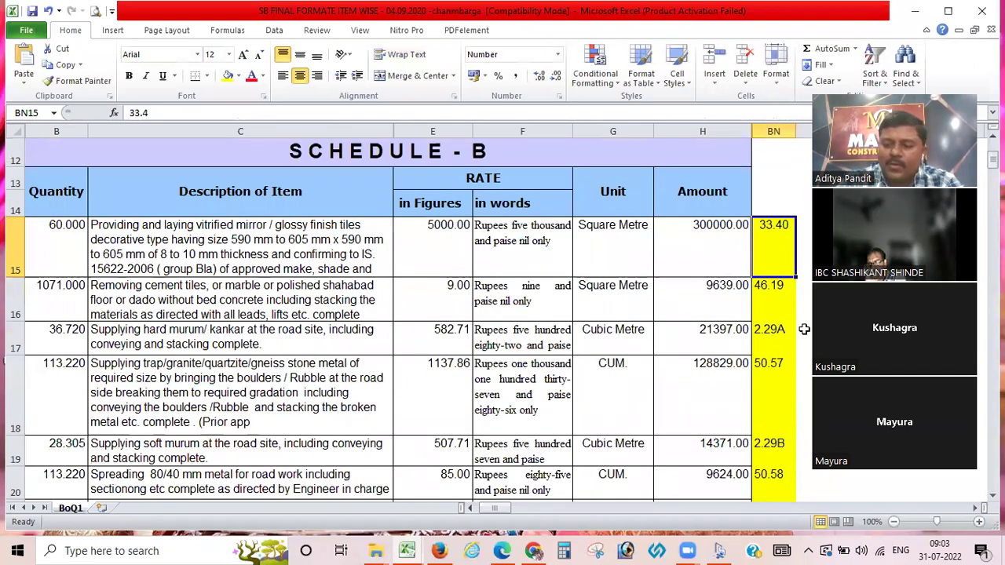
Step: Enter item codes 21.02, 24.10, 25.11, 2.18 and 2.02 into BN15:BN19
{"action": "type", "text": "21.02"}
{"action": "key", "text": "Return"}
{"action": "type", "text": "24.10"}
{"action": "key", "text": "Return"}
{"action": "type", "text": "25."}
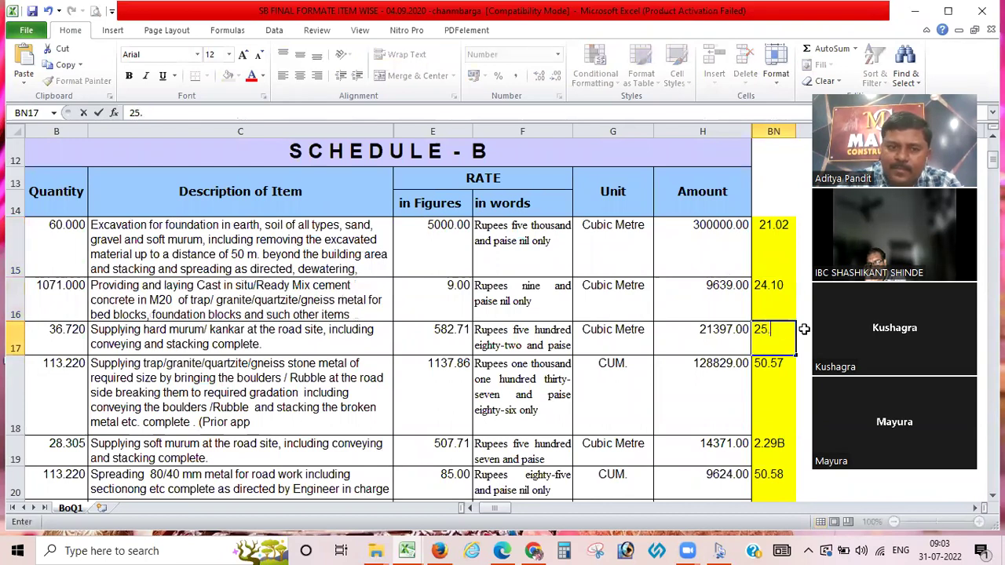
{"action": "type", "text": "11"}
{"action": "key", "text": "Return"}
{"action": "type", "text": "2.18"}
{"action": "key", "text": "Return"}
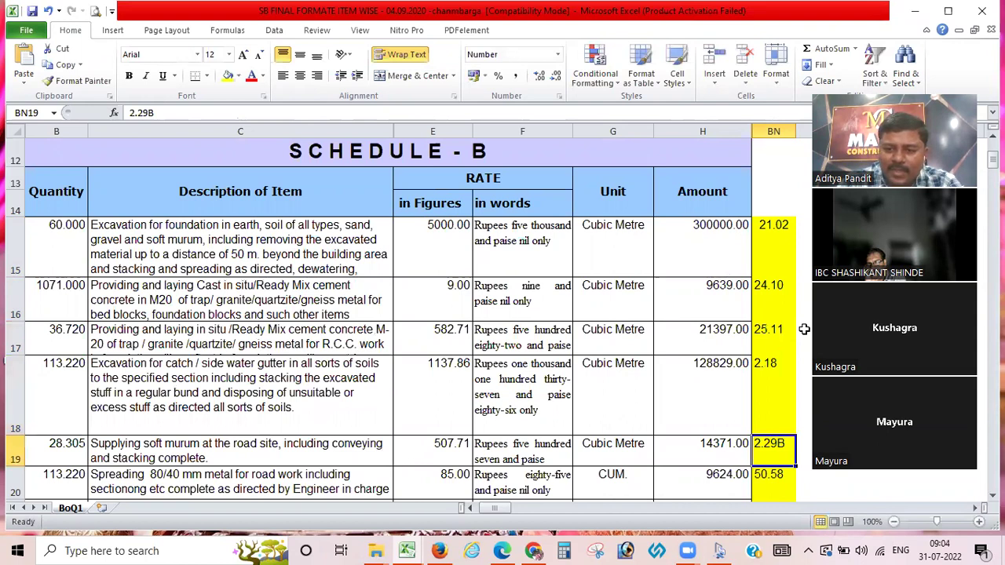
{"action": "type", "text": "2.02"}
{"action": "key", "text": "Return"}
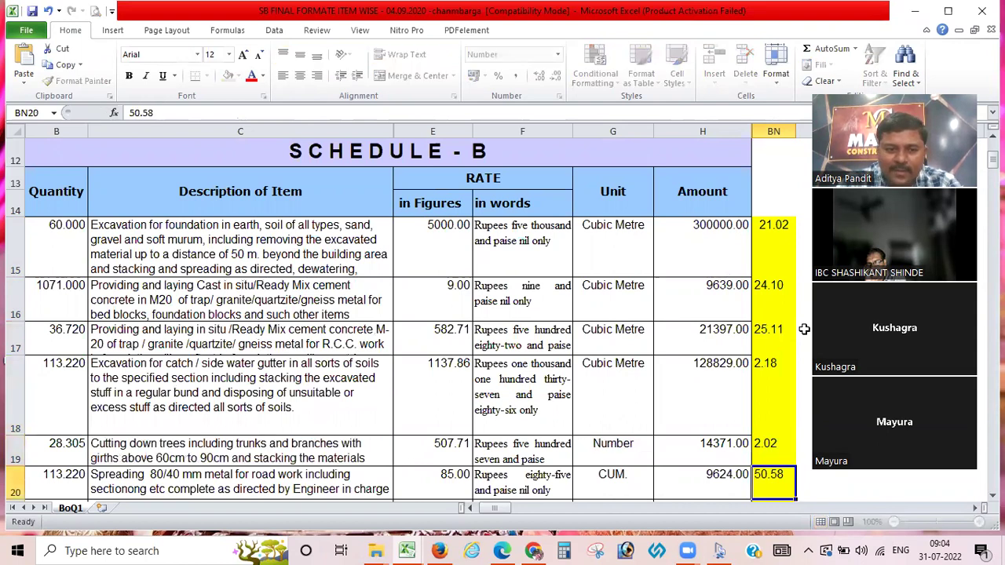
Step: Correct row 19's item code to 24.10 after checking its unit and description lookups
{"action": "key", "text": "Up"}
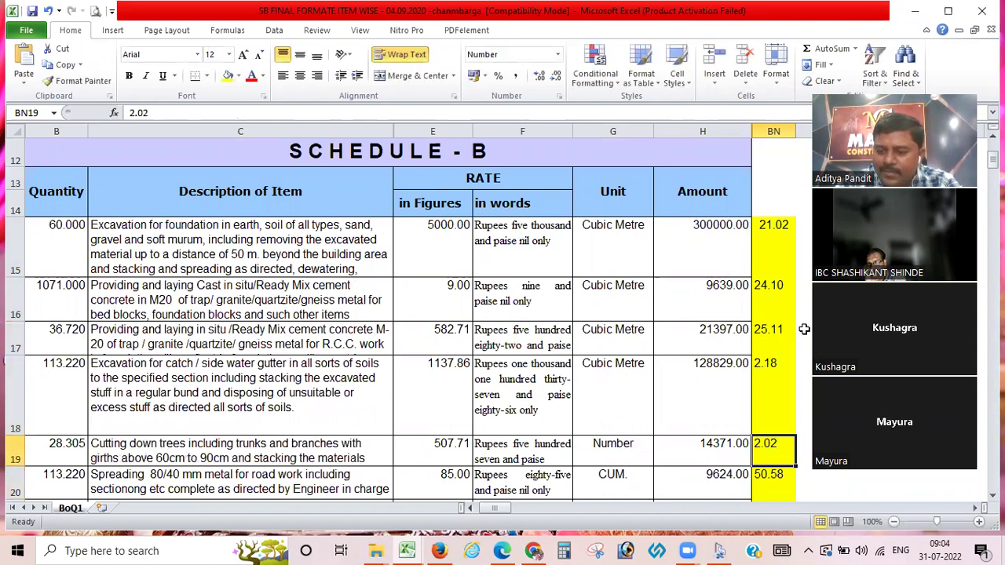
{"action": "type", "text": "2"}
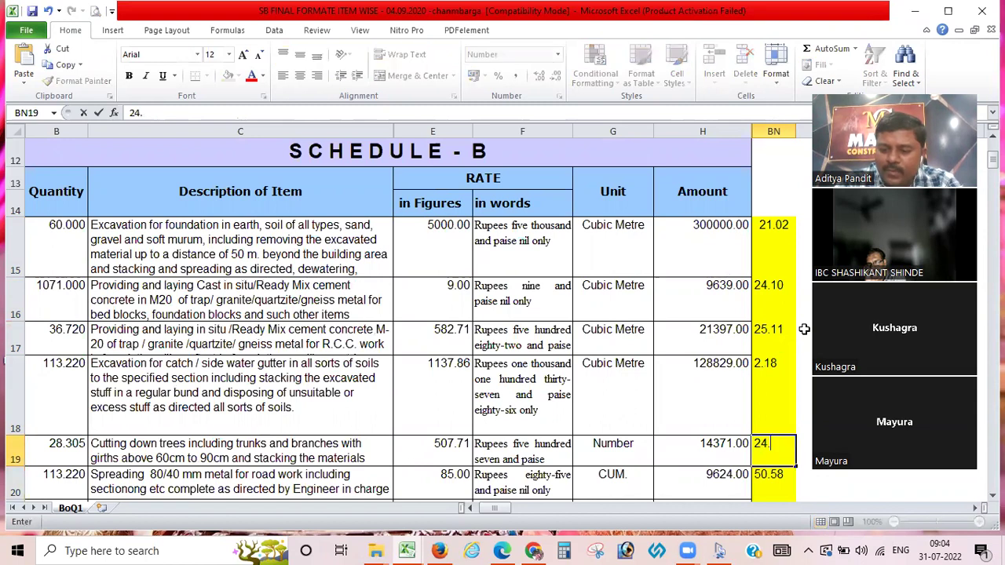
{"action": "key", "text": "Return"}
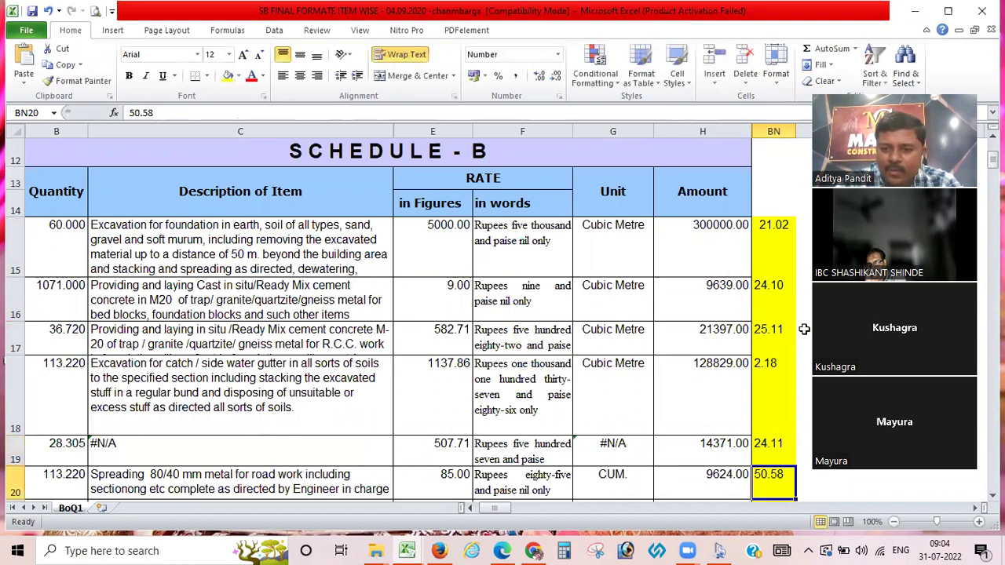
{"action": "key", "text": "Up"}
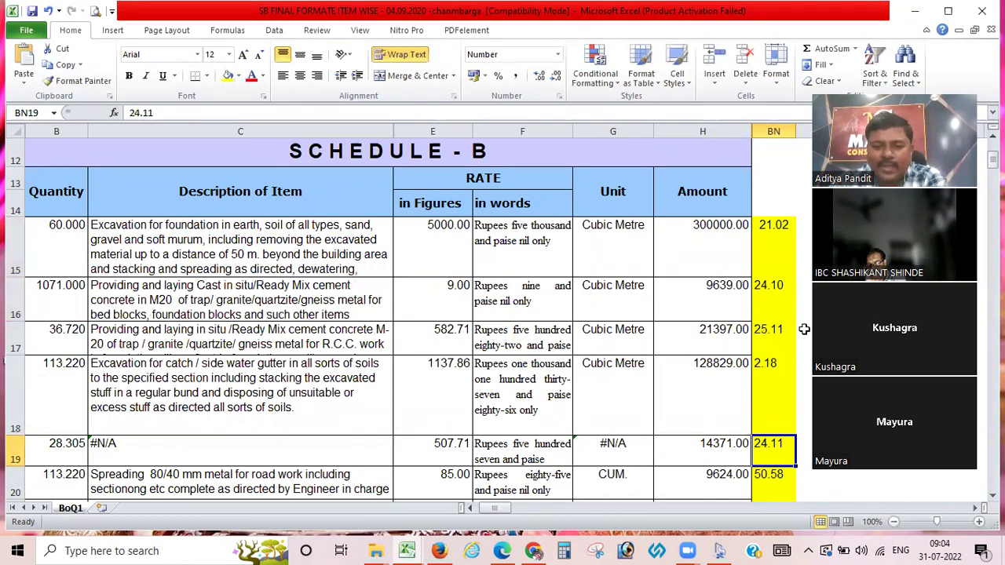
{"action": "left_click", "coordinate": [609, 453]}
{"action": "left_click", "coordinate": [391, 457]}
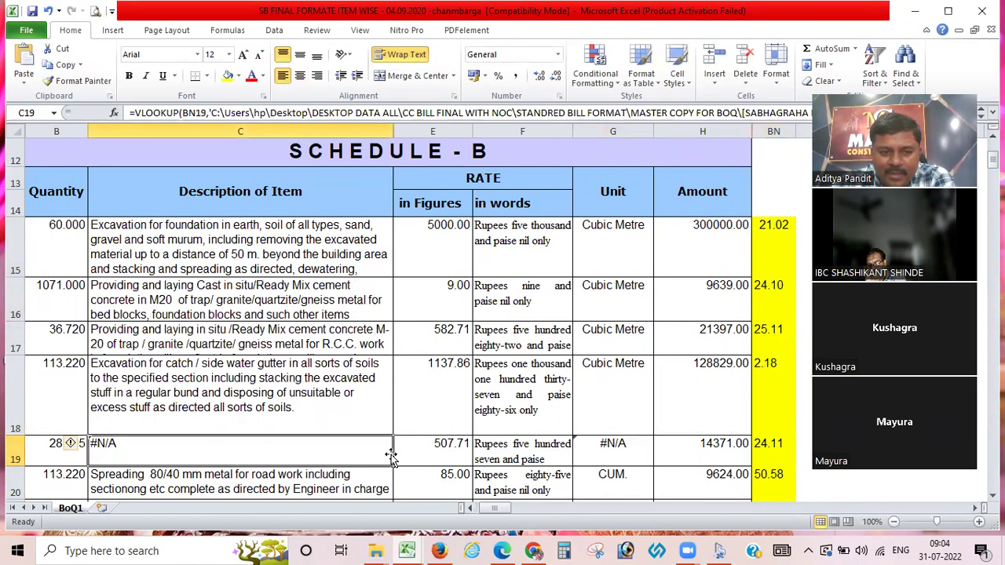
{"action": "left_click", "coordinate": [761, 451]}
{"action": "type", "text": "2"}
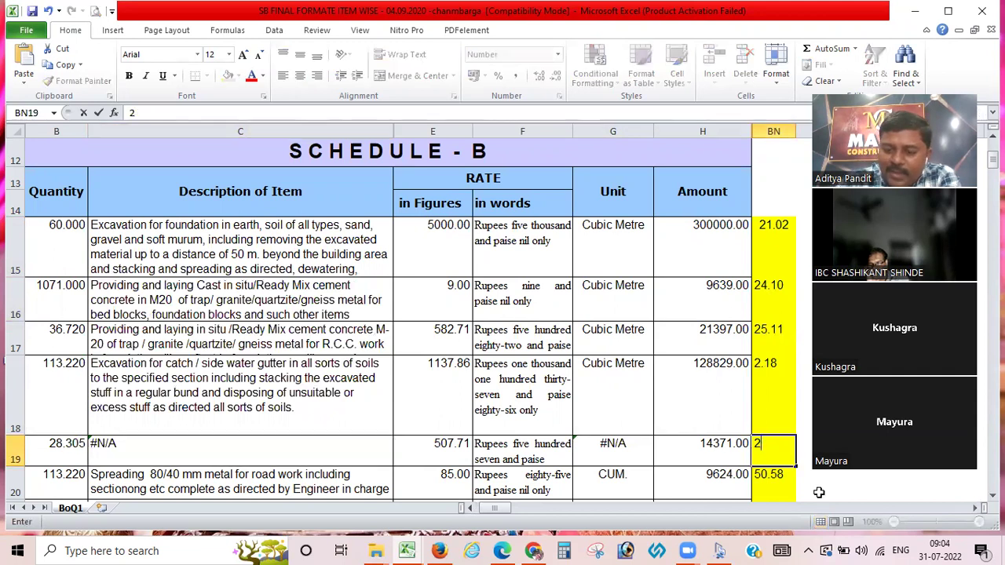
{"action": "type", "text": "4.1"}
{"action": "key", "text": "Return"}
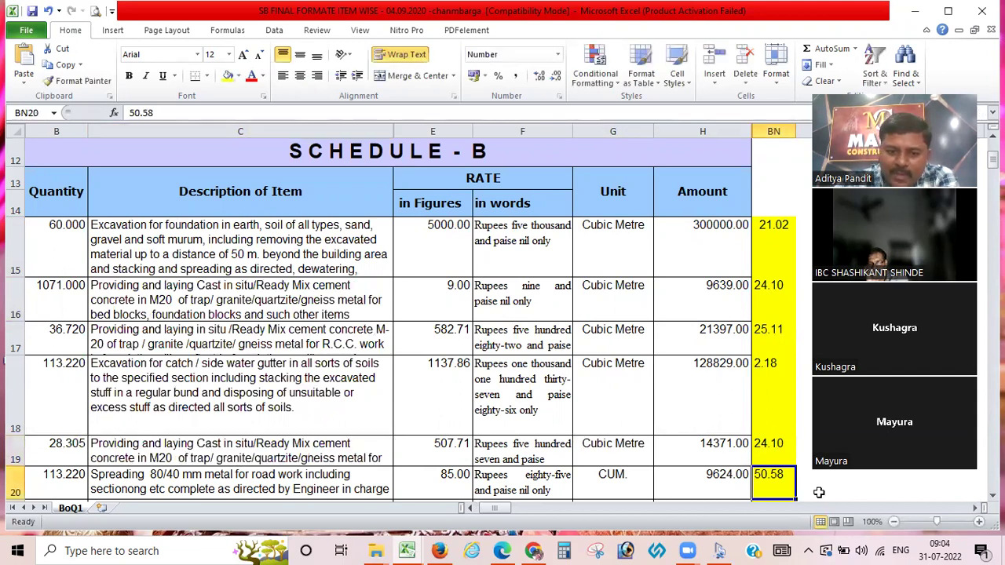
Step: Adjust row 19's height to fit its wrapped description
{"action": "left_click", "coordinate": [269, 463]}
{"action": "double_click", "coordinate": [11, 467]}
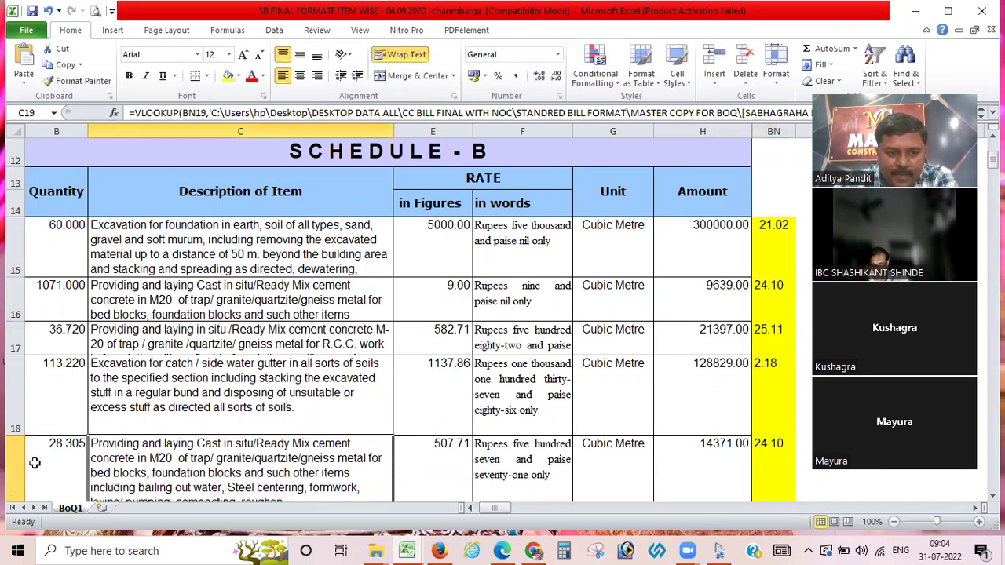
{"action": "scroll", "coordinate": [35, 463], "scroll_direction": "down", "scroll_amount": 1}
{"action": "left_click_drag", "start_coordinate": [12, 480], "coordinate": [12, 437]}
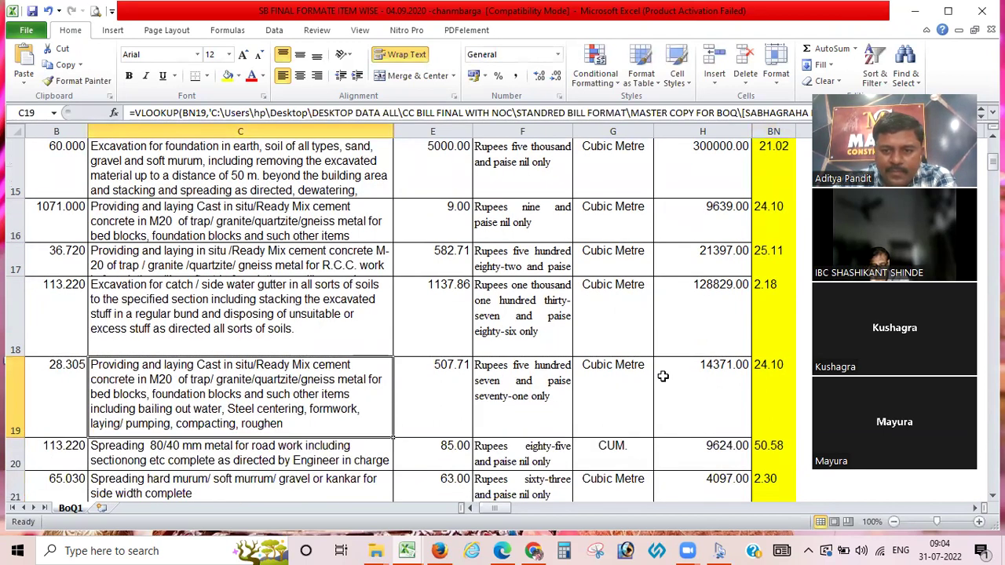
Step: Check the row 19 amount, the Schedule-B total and its amount in words
{"action": "left_click", "coordinate": [663, 376]}
{"action": "scroll", "coordinate": [527, 333], "scroll_direction": "down", "scroll_amount": 4}
{"action": "scroll", "coordinate": [527, 326], "scroll_direction": "up", "scroll_amount": 1}
{"action": "scroll", "coordinate": [527, 326], "scroll_direction": "down", "scroll_amount": 1}
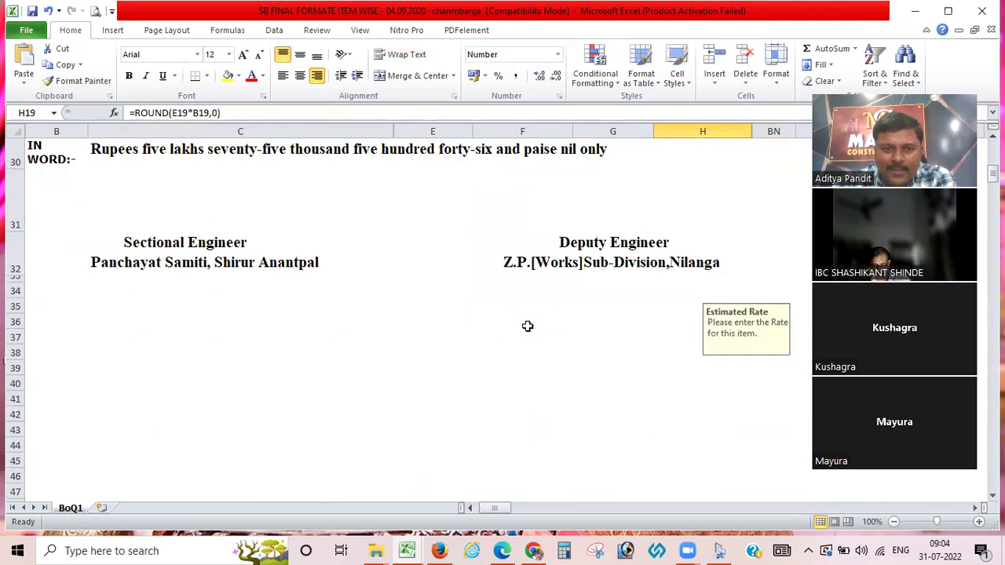
{"action": "scroll", "coordinate": [527, 325], "scroll_direction": "up", "scroll_amount": 1}
{"action": "left_click", "coordinate": [683, 303]}
{"action": "left_click", "coordinate": [297, 348]}
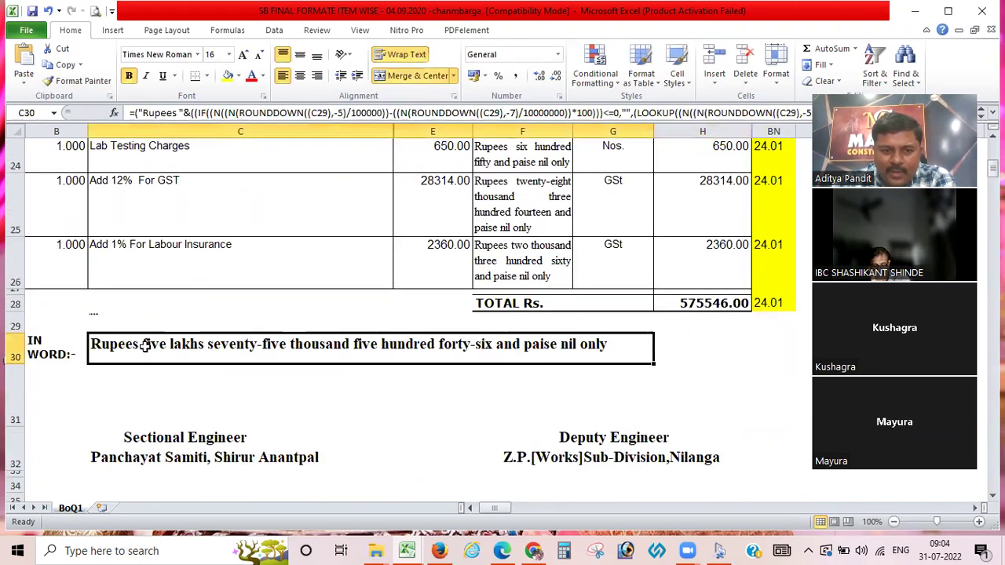
{"action": "scroll", "coordinate": [589, 303], "scroll_direction": "up", "scroll_amount": 5}
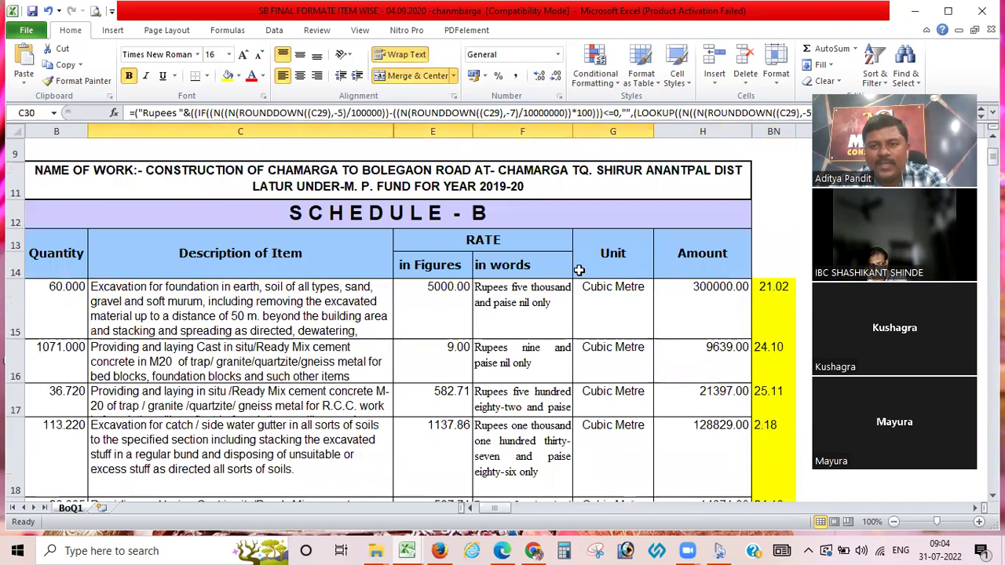
{"action": "left_click", "coordinate": [355, 320]}
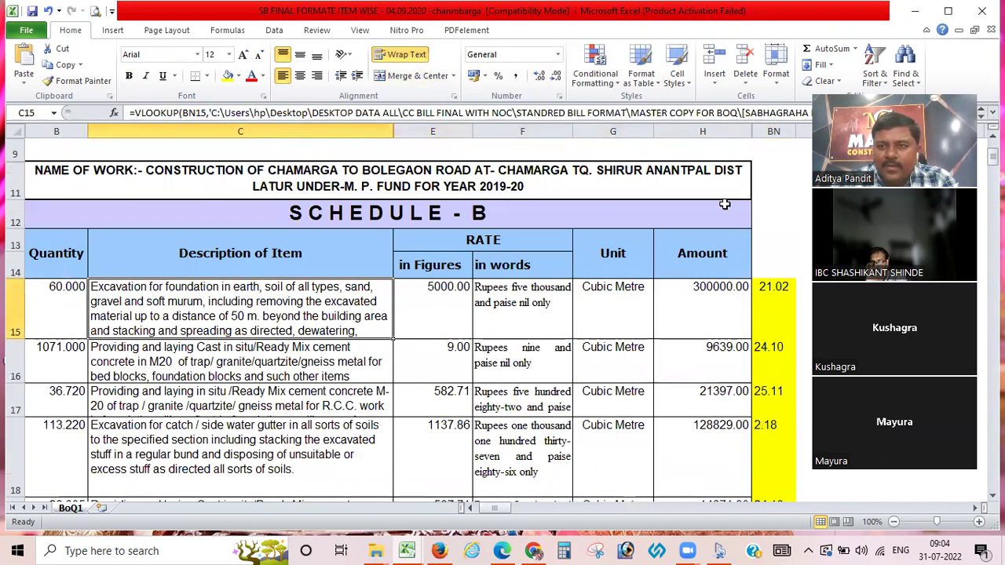
{"action": "left_click", "coordinate": [773, 315]}
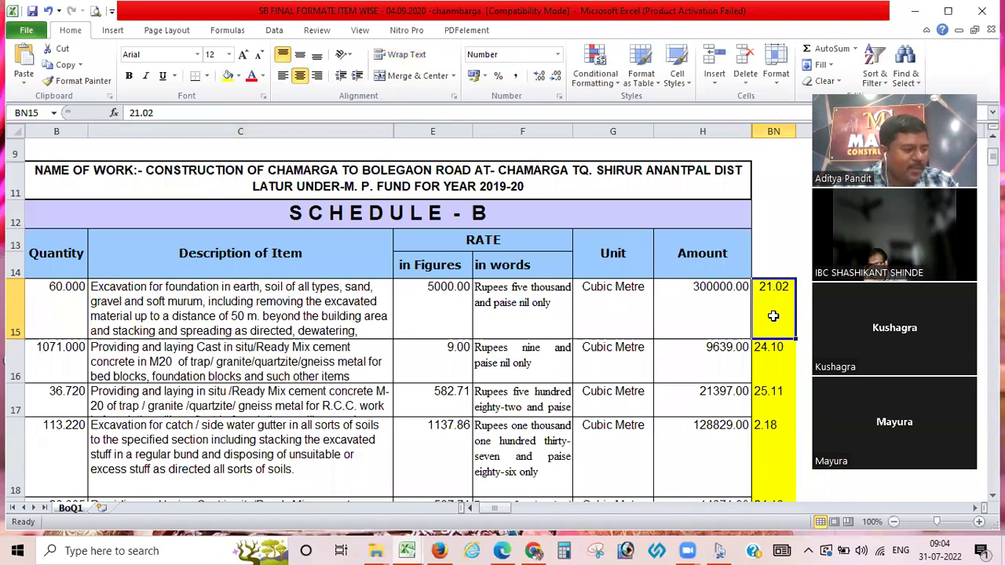
Step: Enter item codes 21.02, 21.06 and 24.01 into BN15:BN17
{"action": "type", "text": "21.02"}
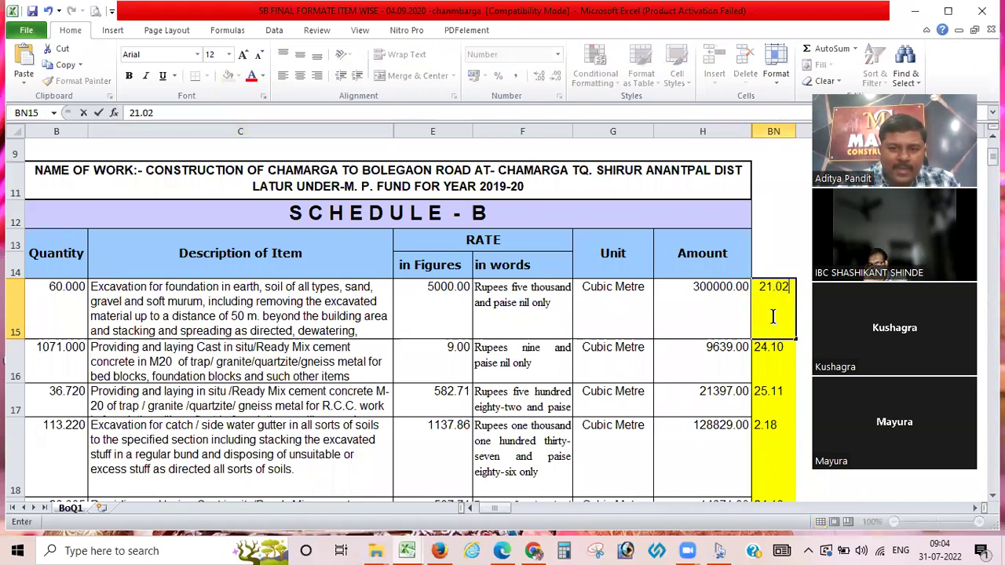
{"action": "key", "text": "Return"}
{"action": "type", "text": "2"}
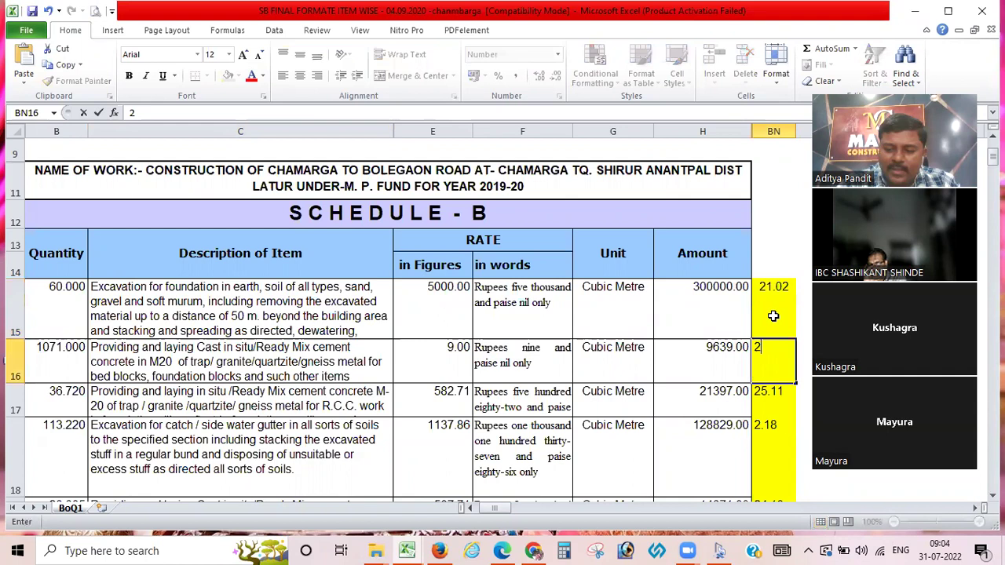
{"action": "type", "text": "1.06"}
{"action": "key", "text": "Return"}
{"action": "type", "text": "24.01"}
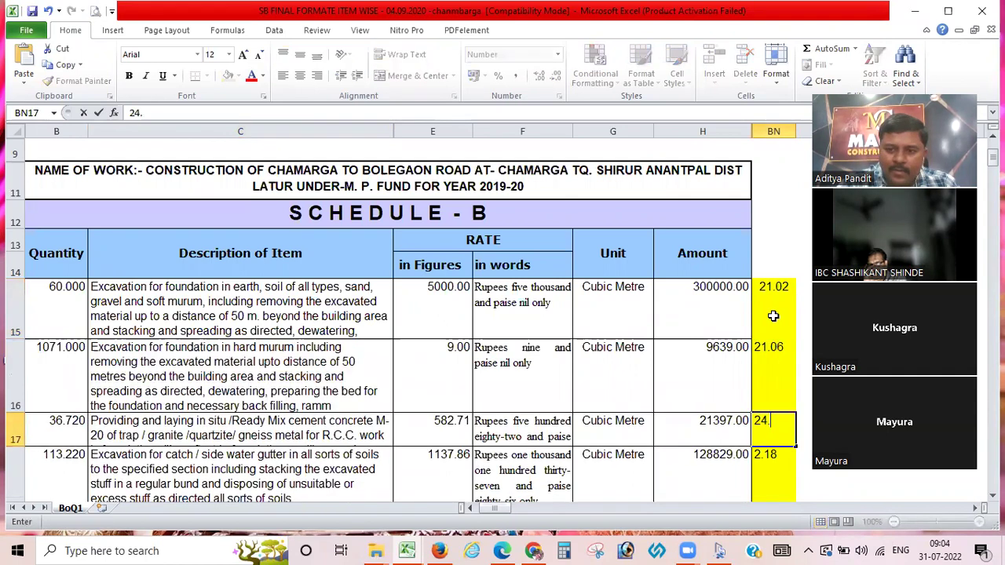
{"action": "key", "text": "Return"}
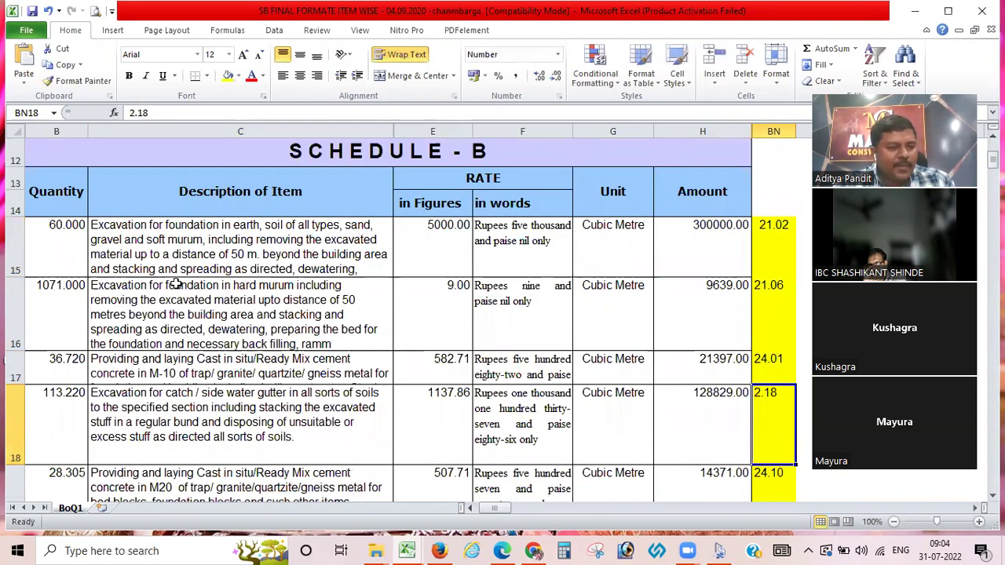
Step: Enter quantities 23.828 and 5.4 into B15:B16
{"action": "left_click", "coordinate": [63, 252]}
{"action": "type", "text": "23.828"}
{"action": "key", "text": "Return"}
{"action": "type", "text": "5.4"}
{"action": "key", "text": "Return"}
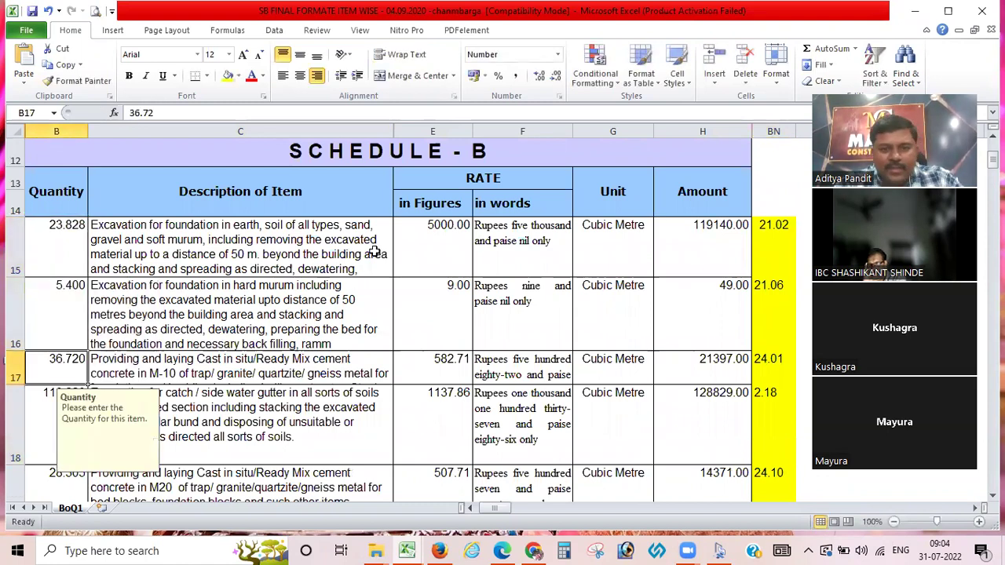
Step: Enter rates 193 and 212 into E15:E16 and review the name of work
{"action": "left_click", "coordinate": [411, 243]}
{"action": "type", "text": "193"}
{"action": "key", "text": "Return"}
{"action": "type", "text": "212"}
{"action": "key", "text": "Return"}
{"action": "scroll", "coordinate": [428, 321], "scroll_direction": "up", "scroll_amount": 1}
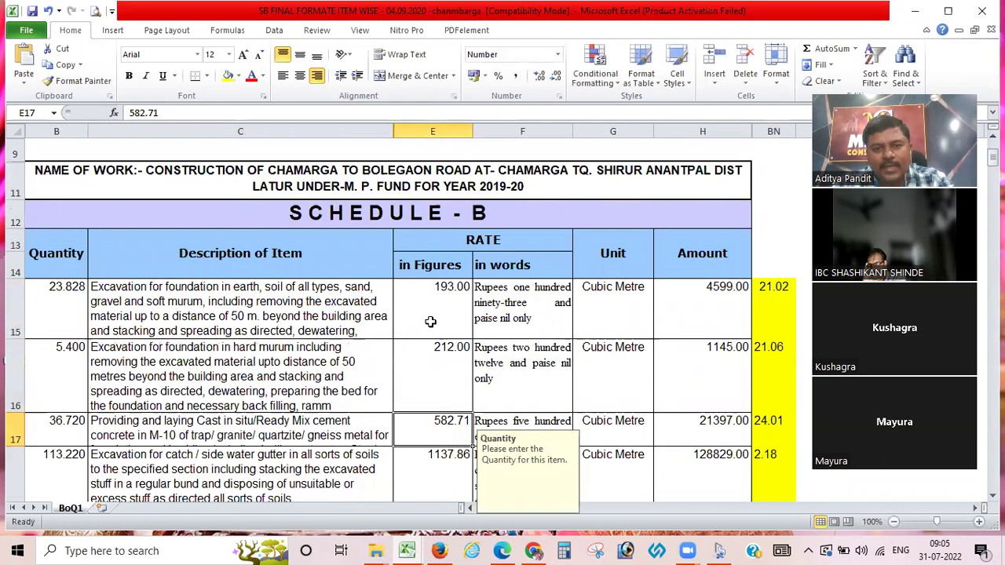
{"action": "left_click", "coordinate": [336, 196]}
{"action": "scroll", "coordinate": [461, 322], "scroll_direction": "down", "scroll_amount": 1}
{"action": "scroll", "coordinate": [461, 323], "scroll_direction": "up", "scroll_amount": 1}
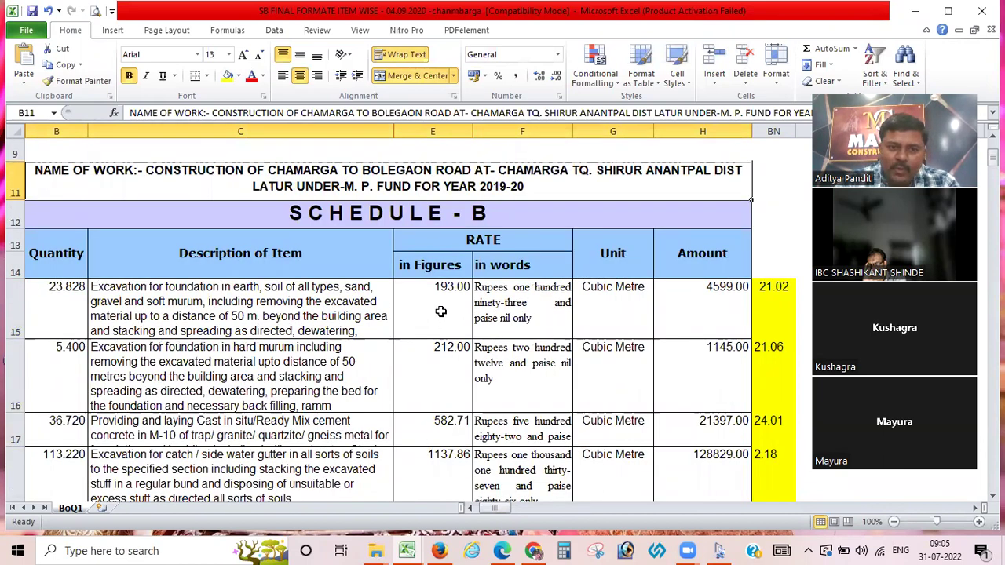
Step: Copy the BoQ1 sheet to the end of the SB CC ROAD workbook, accepting the name-conflict message
{"action": "right_click", "coordinate": [69, 509]}
{"action": "left_click", "coordinate": [126, 394]}
{"action": "left_click", "coordinate": [110, 338]}
{"action": "left_click", "coordinate": [55, 356]}
{"action": "left_click", "coordinate": [36, 425]}
{"action": "left_click", "coordinate": [36, 447]}
{"action": "left_click", "coordinate": [157, 469]}
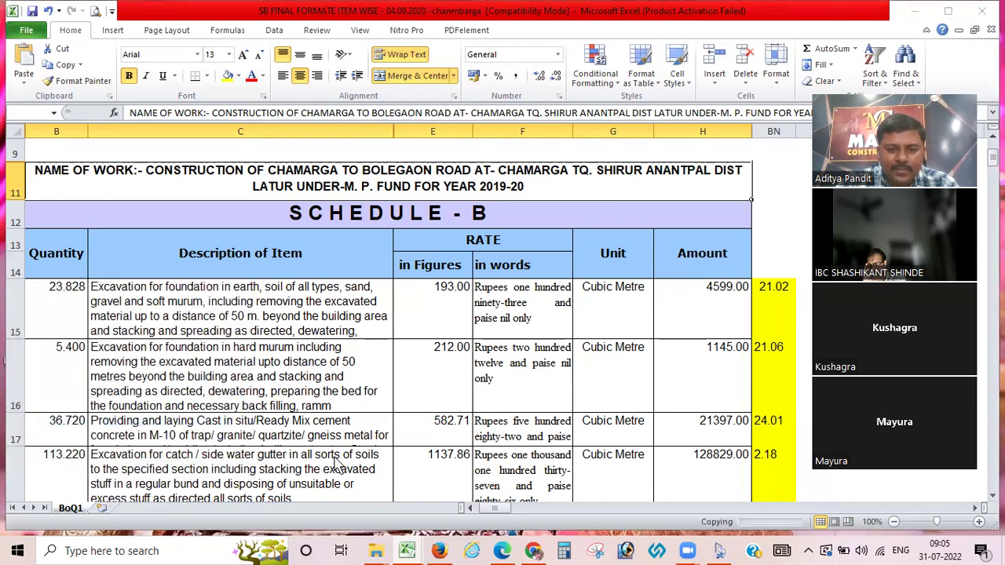
{"action": "left_click", "coordinate": [479, 321]}
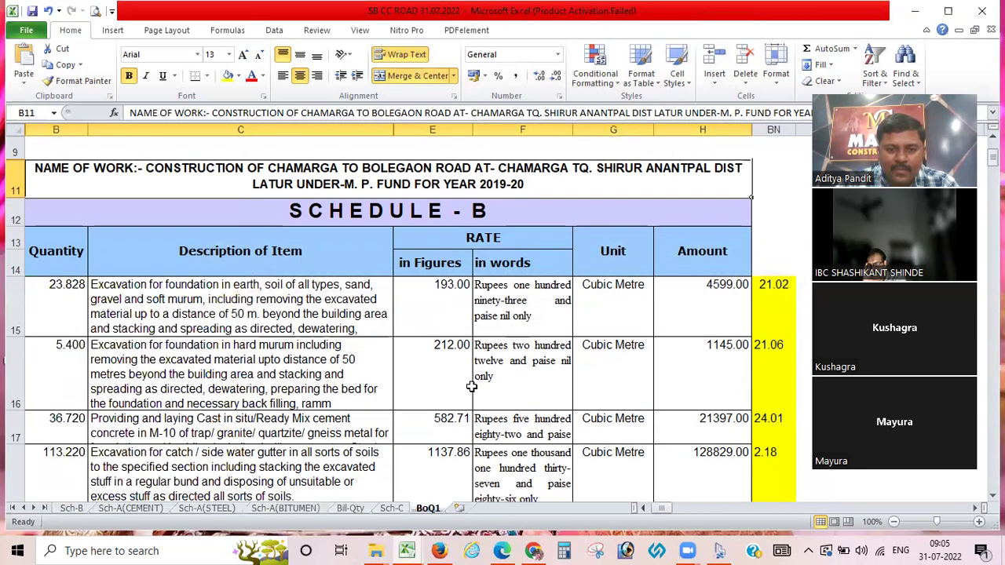
Step: Review the Sch-C sheet and the copied BoQ1 description lookup and item code
{"action": "left_click", "coordinate": [392, 509]}
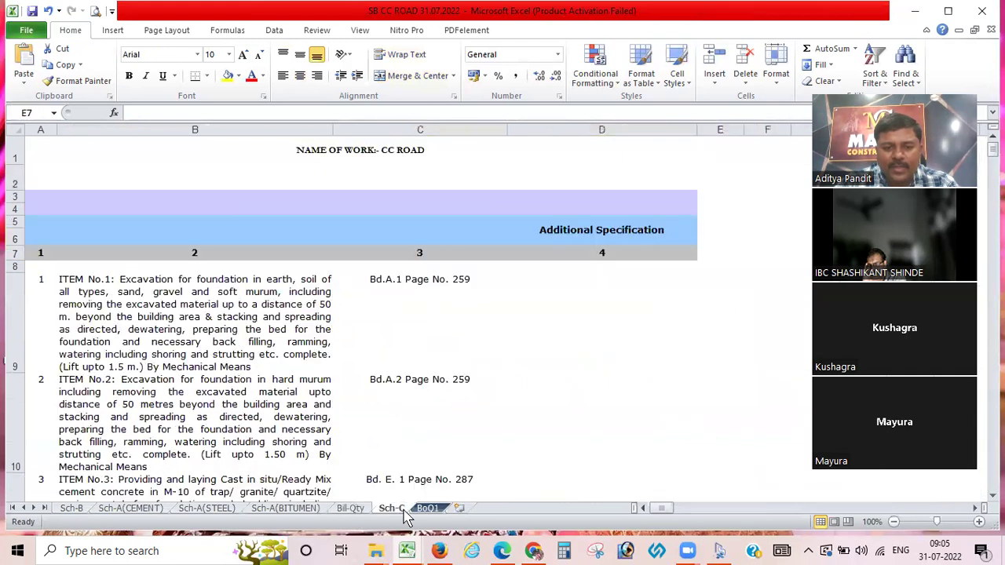
{"action": "left_click", "coordinate": [428, 508]}
{"action": "left_click", "coordinate": [295, 325]}
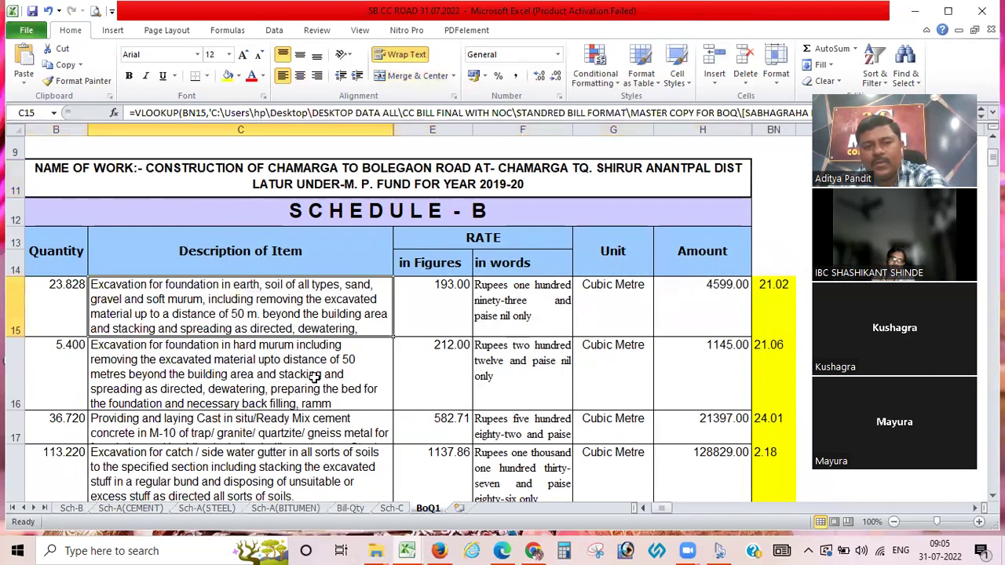
{"action": "left_click", "coordinate": [771, 303]}
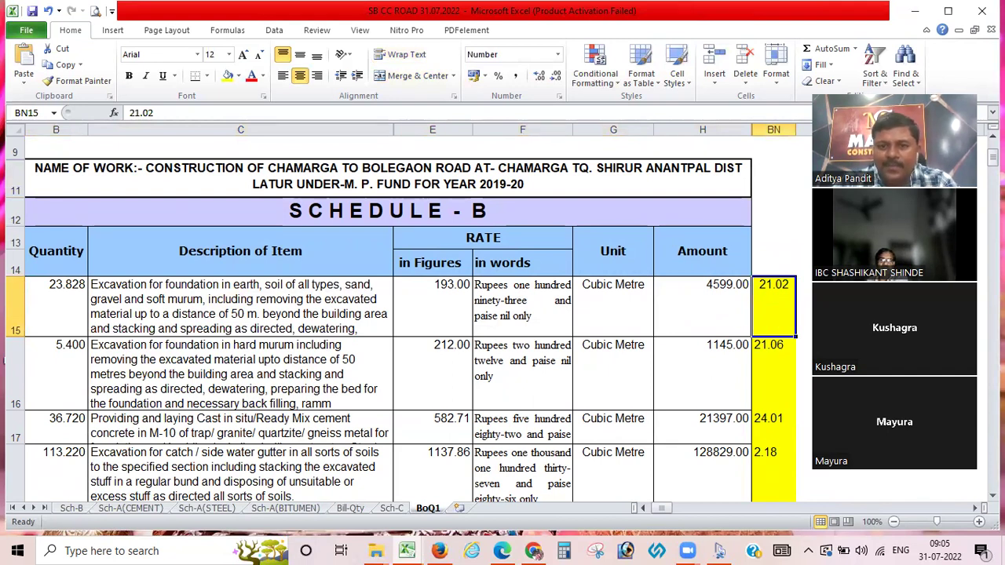
Step: Close both workbooks without saving and close the MASTER COPY FOR BOQ folder
{"action": "key", "text": "alt+F4"}
{"action": "left_click", "coordinate": [502, 296]}
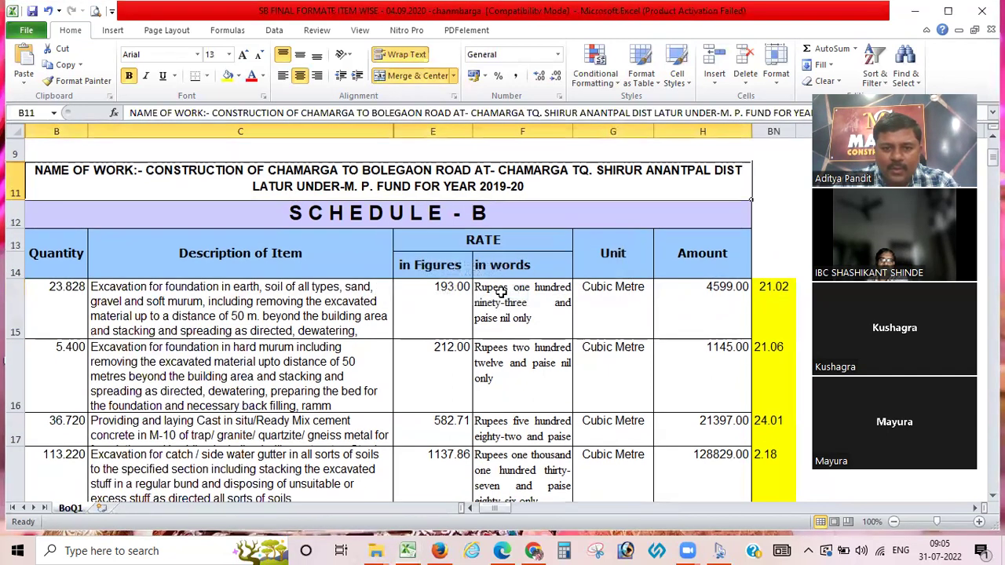
{"action": "key", "text": "alt+F4"}
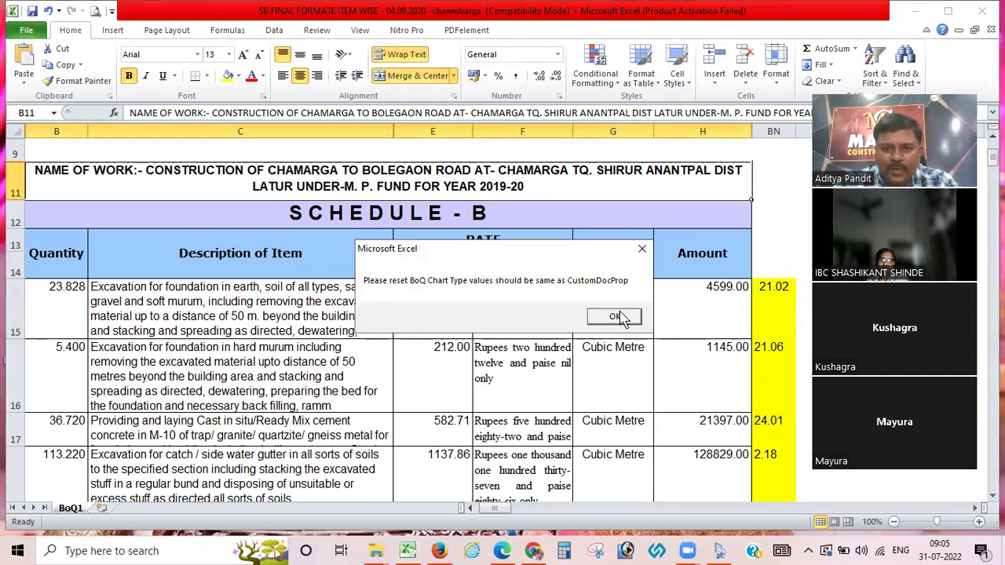
{"action": "left_click", "coordinate": [500, 293]}
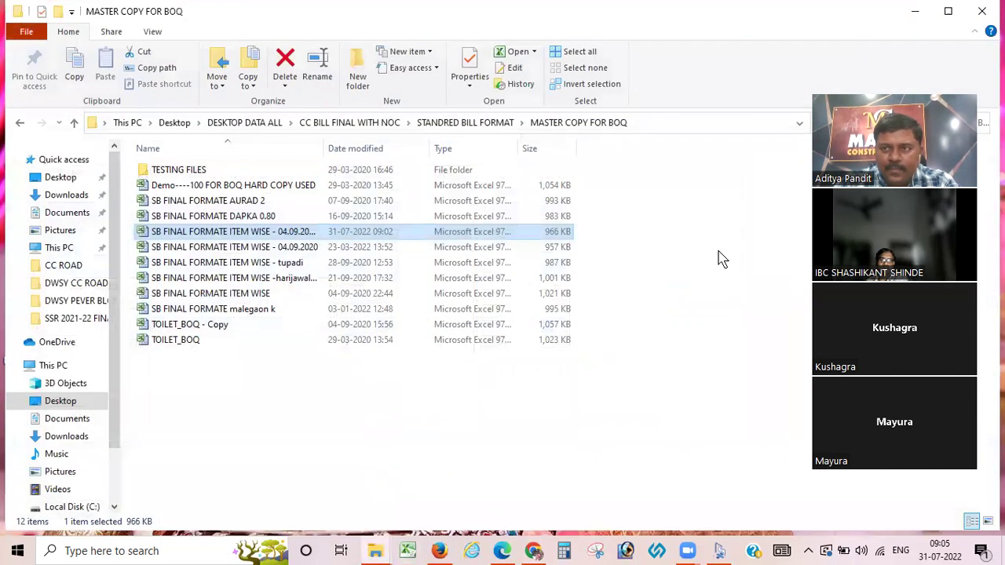
{"action": "left_click", "coordinate": [915, 11]}
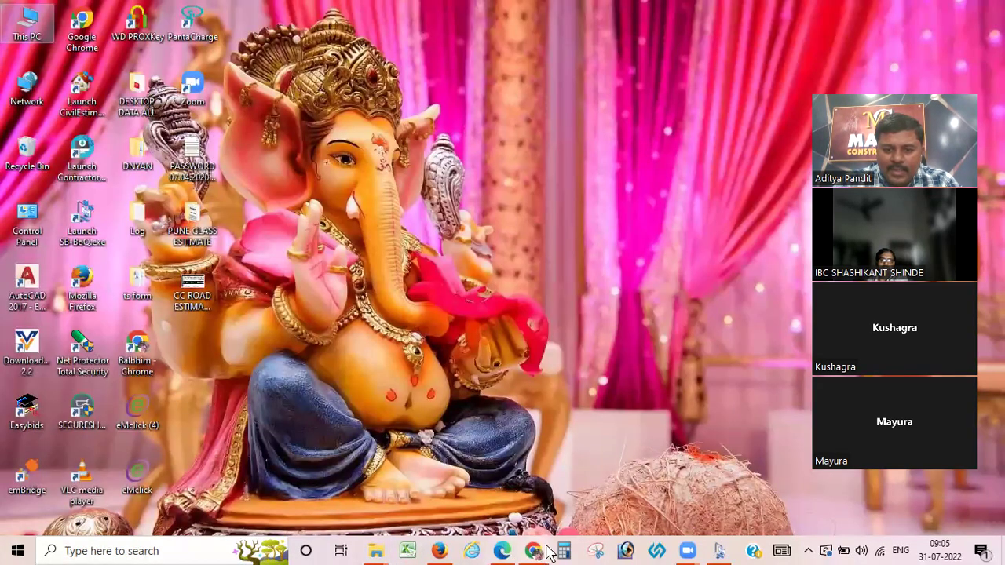
Step: Generate the CC ROAD BoQ from the B1_BOQ template, with Part B royalty and Q.C. tests added
{"action": "left_click", "coordinate": [719, 551]}
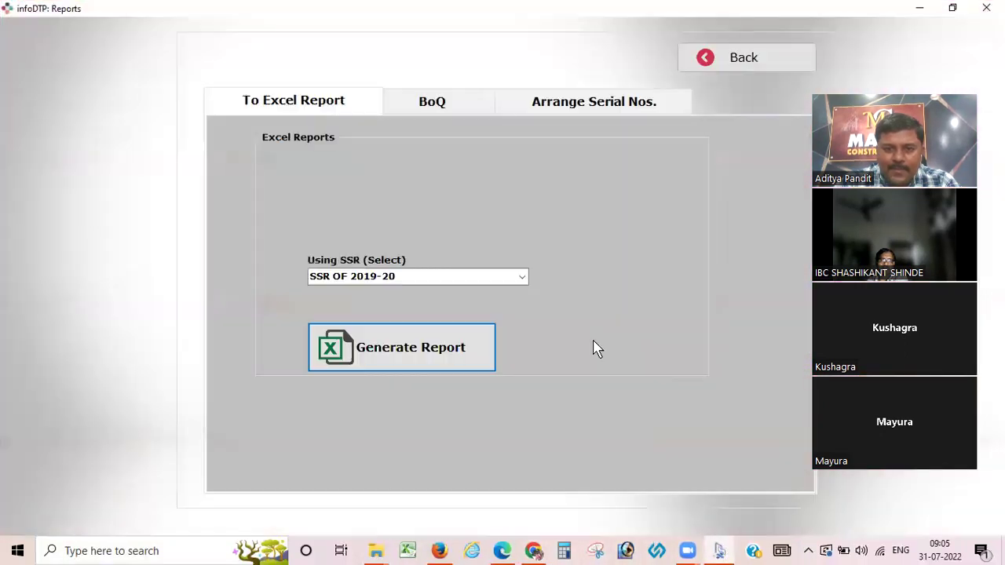
{"action": "left_click", "coordinate": [429, 107]}
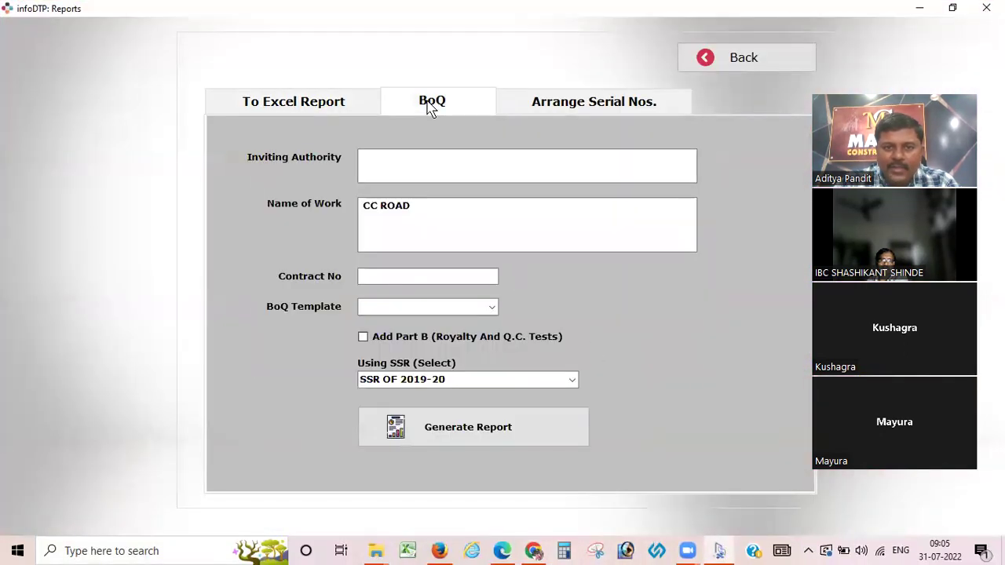
{"action": "left_click", "coordinate": [493, 309]}
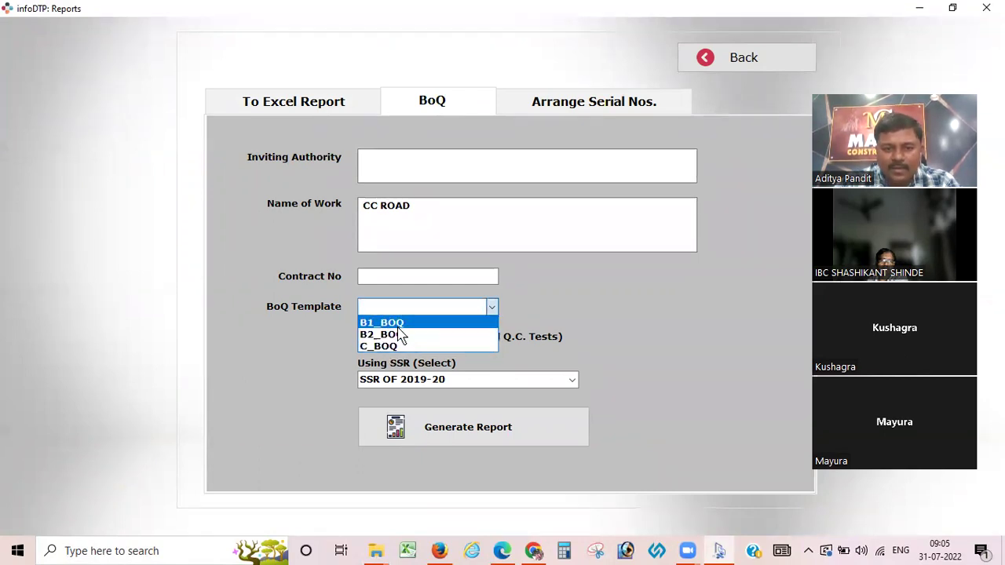
{"action": "left_click", "coordinate": [396, 325]}
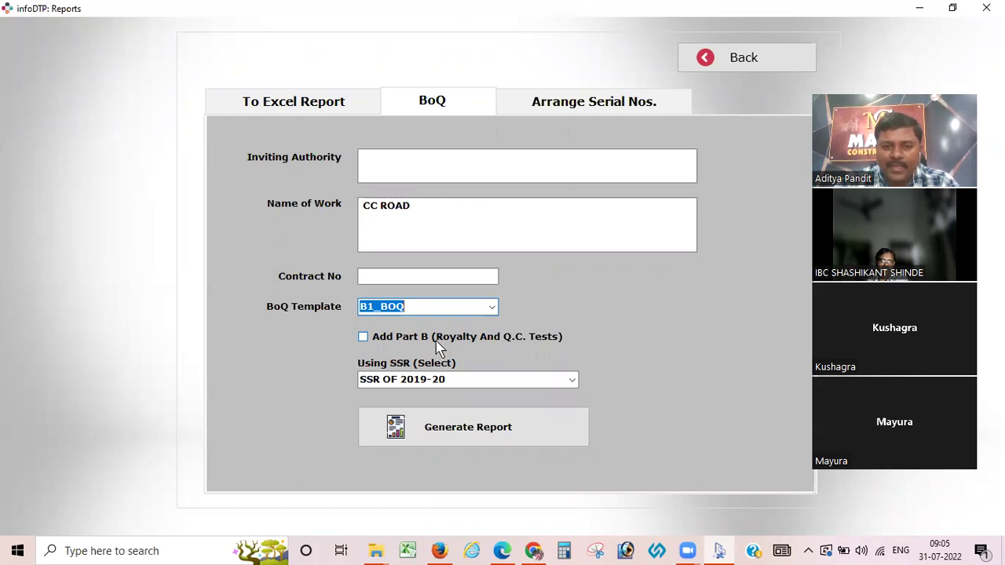
{"action": "left_click", "coordinate": [384, 339]}
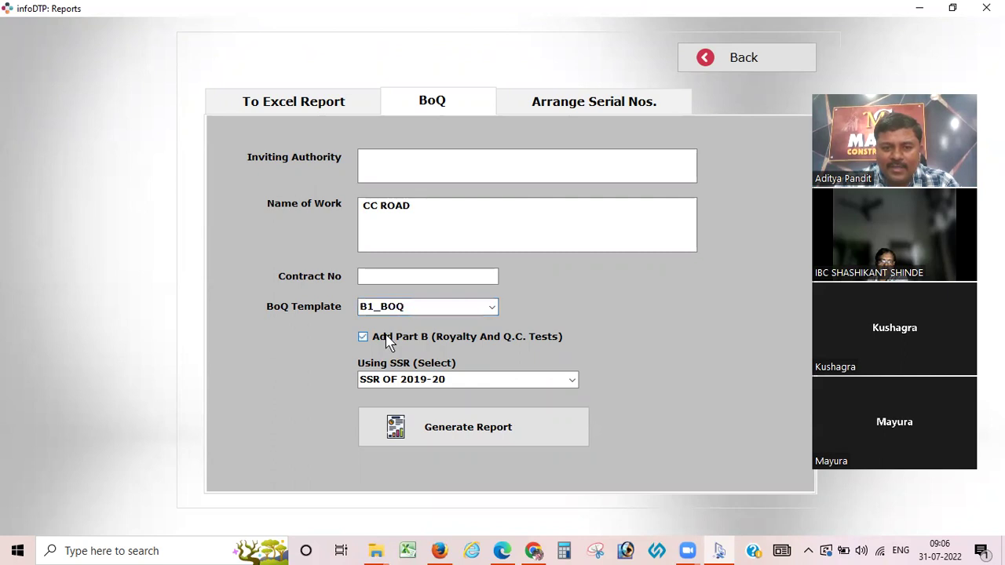
{"action": "left_click", "coordinate": [385, 339]}
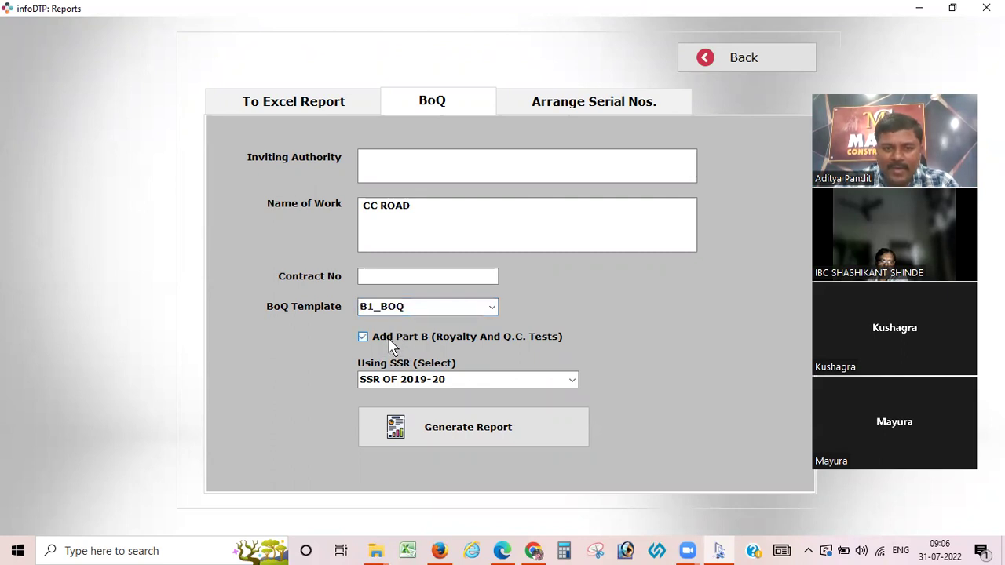
{"action": "left_click", "coordinate": [464, 441]}
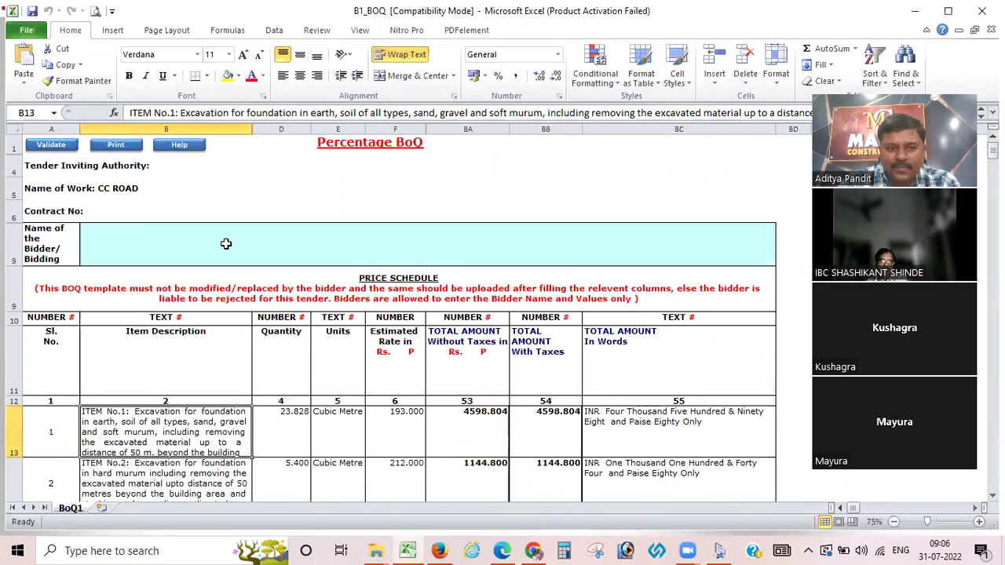
Step: Review the name of work, first item description and amount-in-words formula in the generated BoQ
{"action": "left_click", "coordinate": [153, 195]}
{"action": "scroll", "coordinate": [246, 286], "scroll_direction": "down", "scroll_amount": 2}
{"action": "left_click", "coordinate": [188, 330]}
{"action": "left_click", "coordinate": [542, 329]}
{"action": "key", "text": "Right"}
{"action": "scroll", "coordinate": [520, 310], "scroll_direction": "down", "scroll_amount": 2}
{"action": "scroll", "coordinate": [520, 310], "scroll_direction": "down", "scroll_amount": 1}
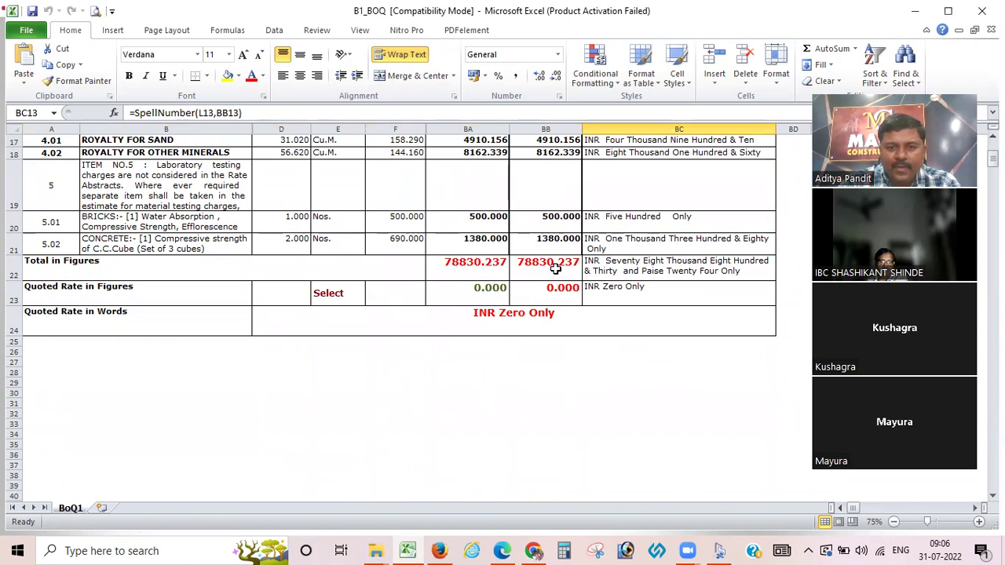
{"action": "scroll", "coordinate": [555, 269], "scroll_direction": "up", "scroll_amount": 4}
{"action": "scroll", "coordinate": [555, 269], "scroll_direction": "down", "scroll_amount": 1}
{"action": "scroll", "coordinate": [542, 273], "scroll_direction": "up", "scroll_amount": 2}
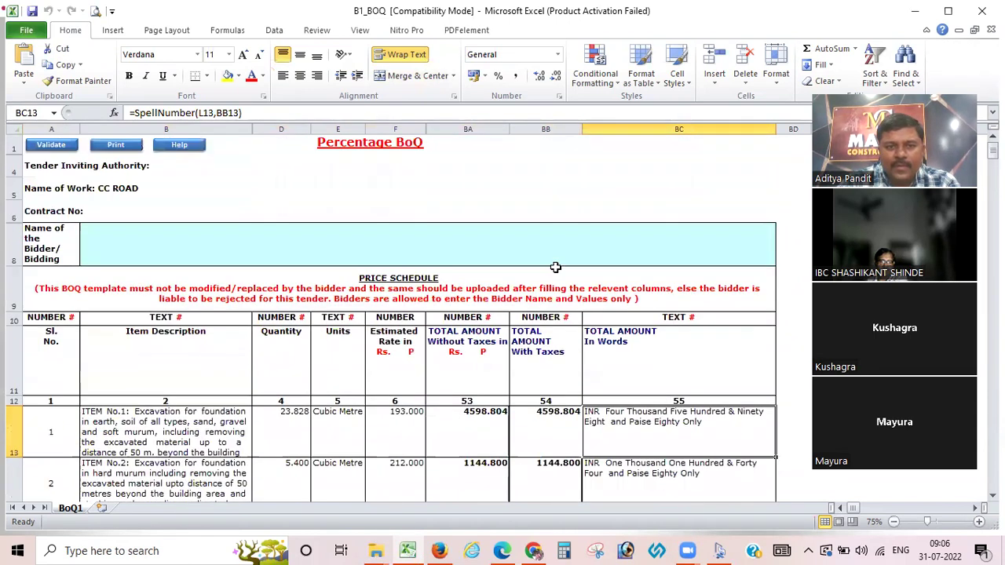
Step: Validate the BoQ, accept the 3-decimal and validations-complete messages, then close without saving
{"action": "left_click", "coordinate": [69, 149]}
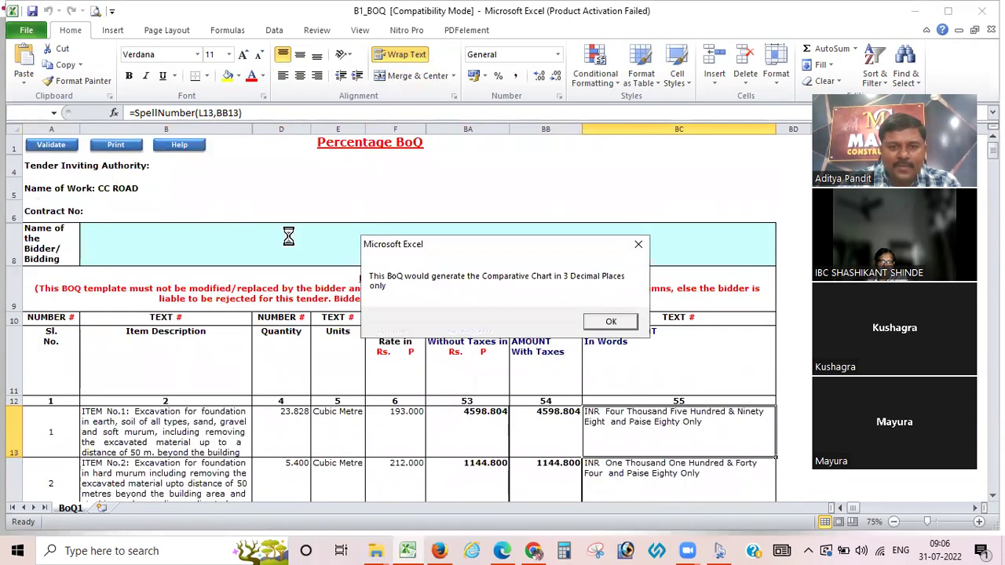
{"action": "left_click", "coordinate": [611, 320]}
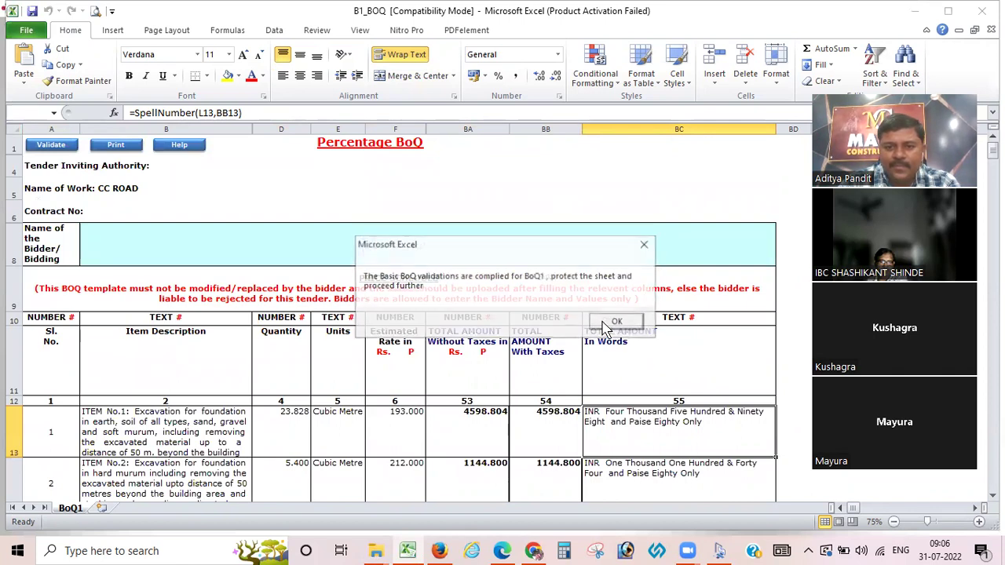
{"action": "left_click", "coordinate": [621, 320]}
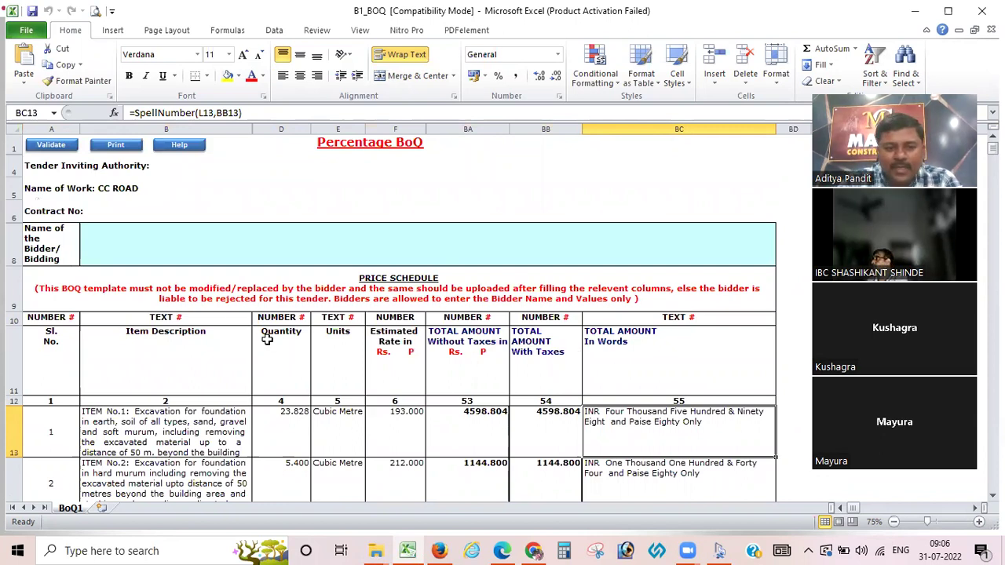
{"action": "scroll", "coordinate": [263, 342], "scroll_direction": "down", "scroll_amount": 1}
{"action": "scroll", "coordinate": [240, 369], "scroll_direction": "down", "scroll_amount": 1}
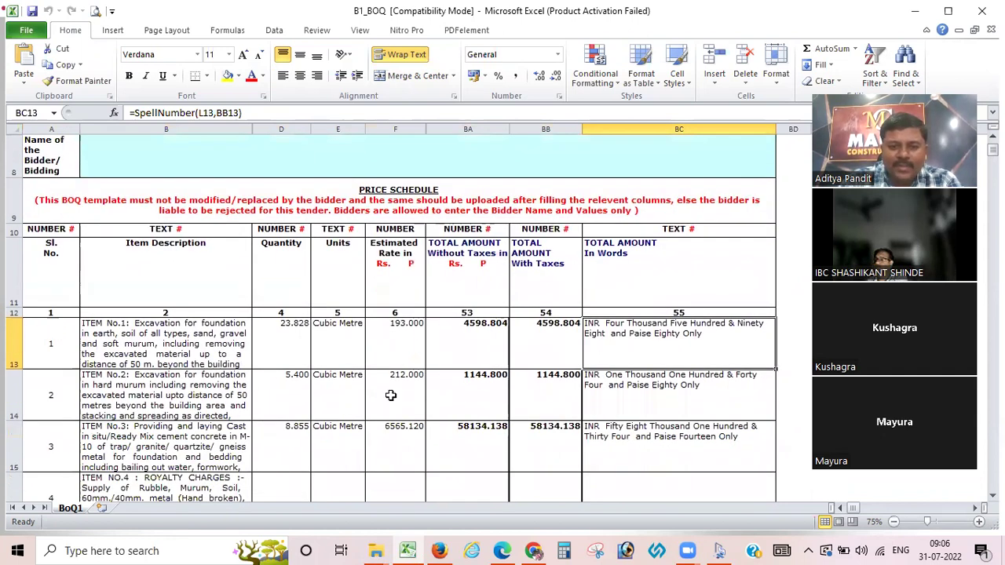
{"action": "left_click", "coordinate": [330, 336]}
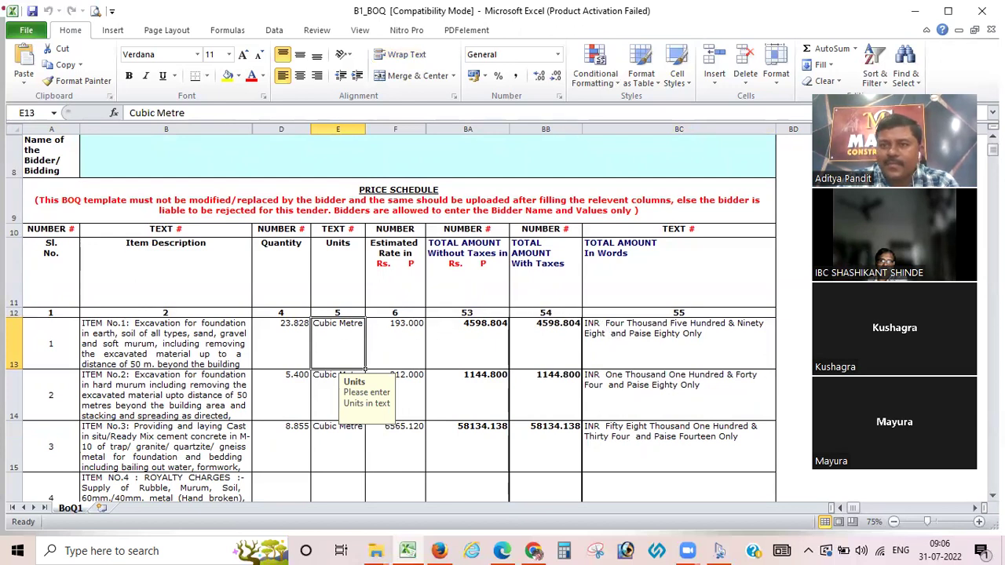
{"action": "left_click", "coordinate": [607, 322]}
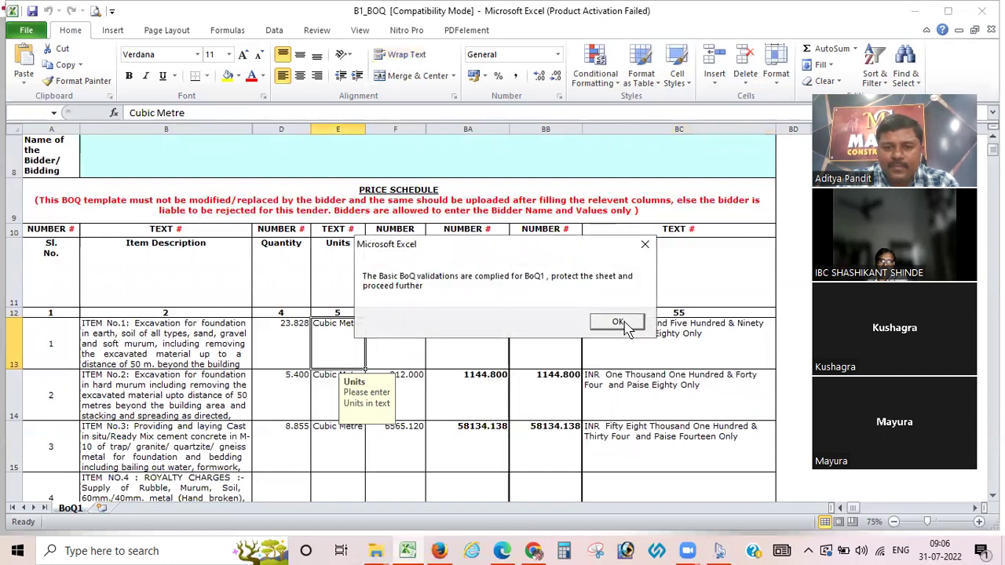
{"action": "left_click", "coordinate": [620, 325]}
{"action": "left_click", "coordinate": [503, 295]}
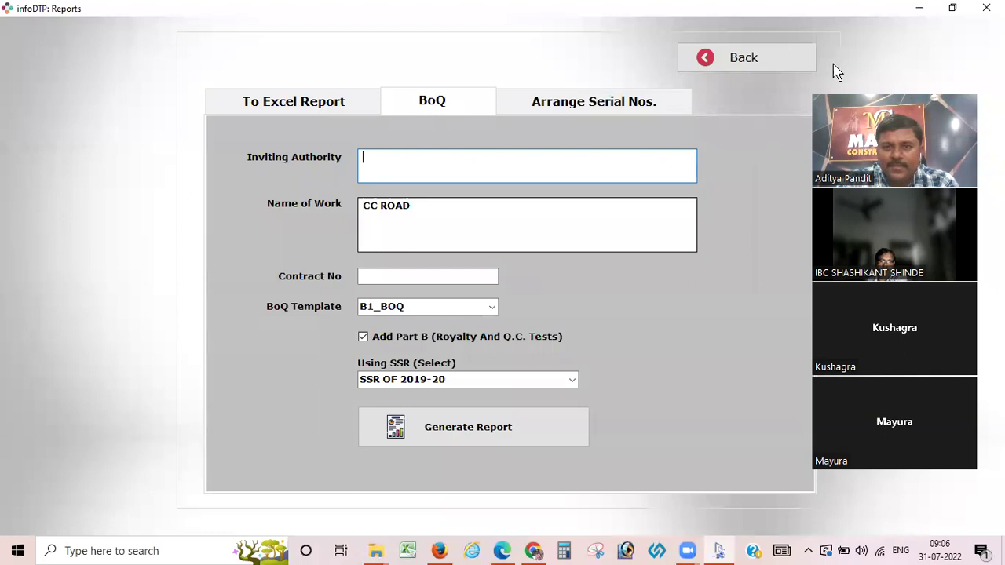
Step: Close the infoDTP Reports and Projects windows, returning to the desktop
{"action": "left_click", "coordinate": [987, 8]}
{"action": "left_click", "coordinate": [986, 8]}
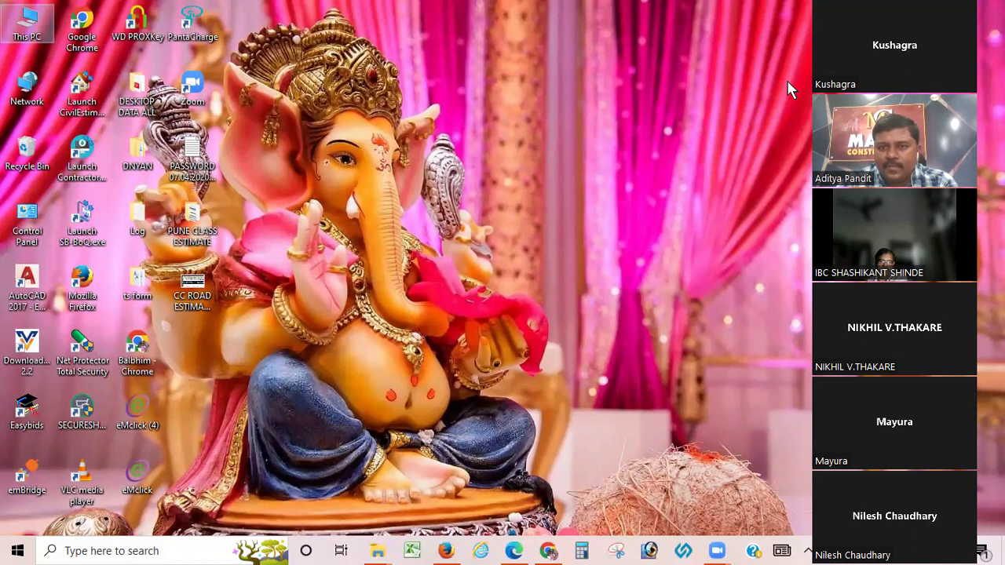
{"action": "left_click", "coordinate": [465, 140]}
{"action": "right_click", "coordinate": [466, 140]}
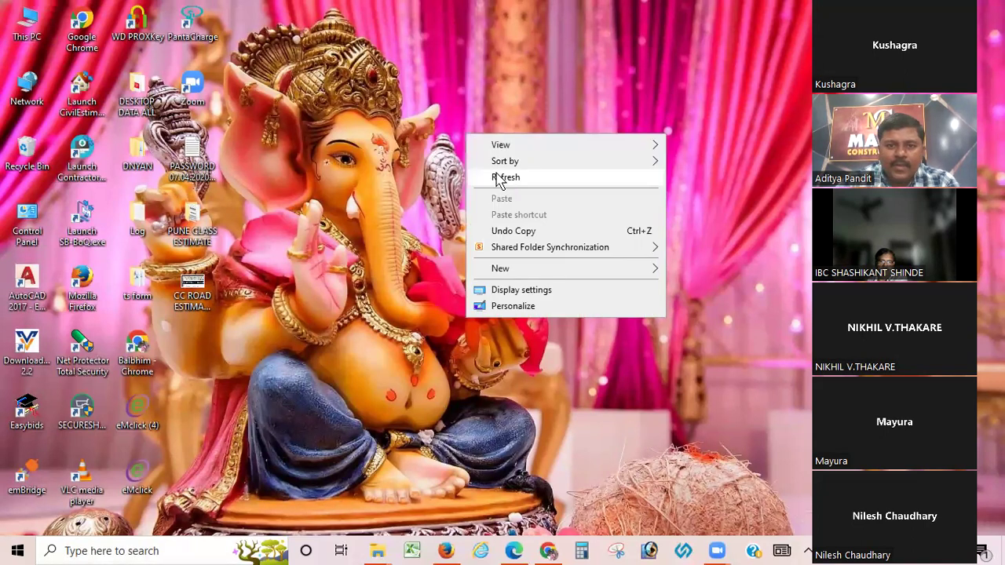
{"action": "left_click", "coordinate": [444, 407]}
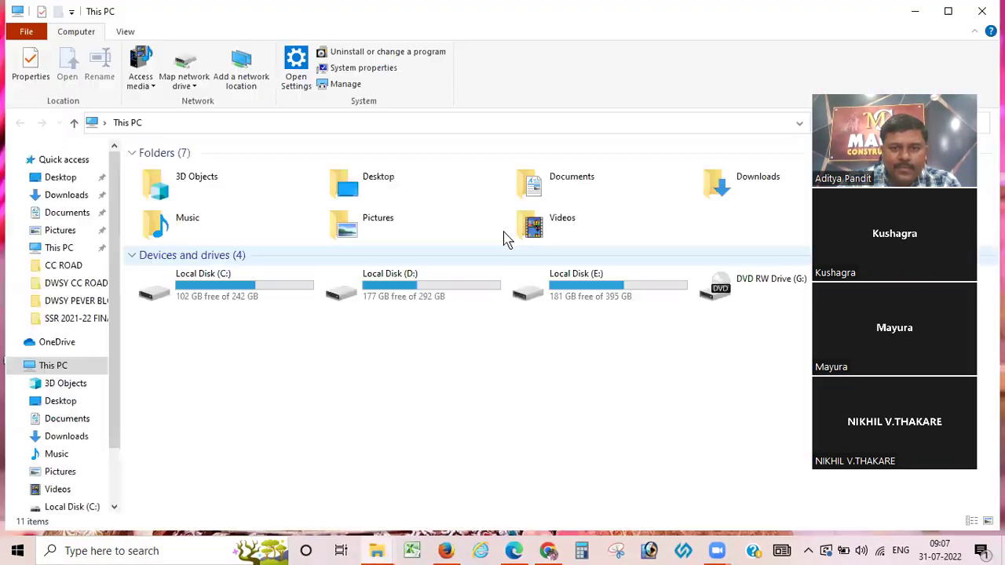
Step: Open the SB CC ROAD 31.07.2022 workbook from Documents and dismiss the activation prompt
{"action": "double_click", "coordinate": [566, 202]}
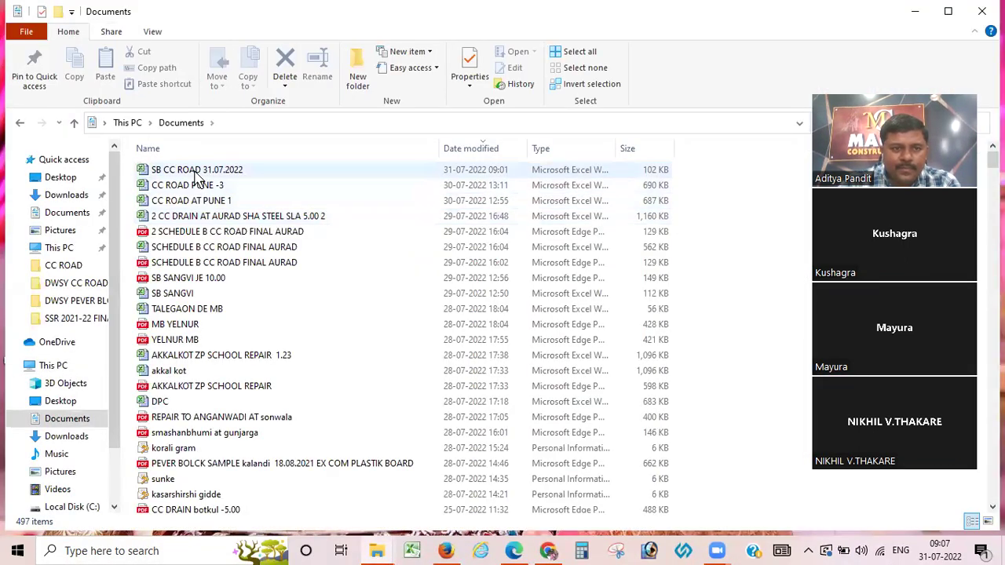
{"action": "double_click", "coordinate": [196, 172]}
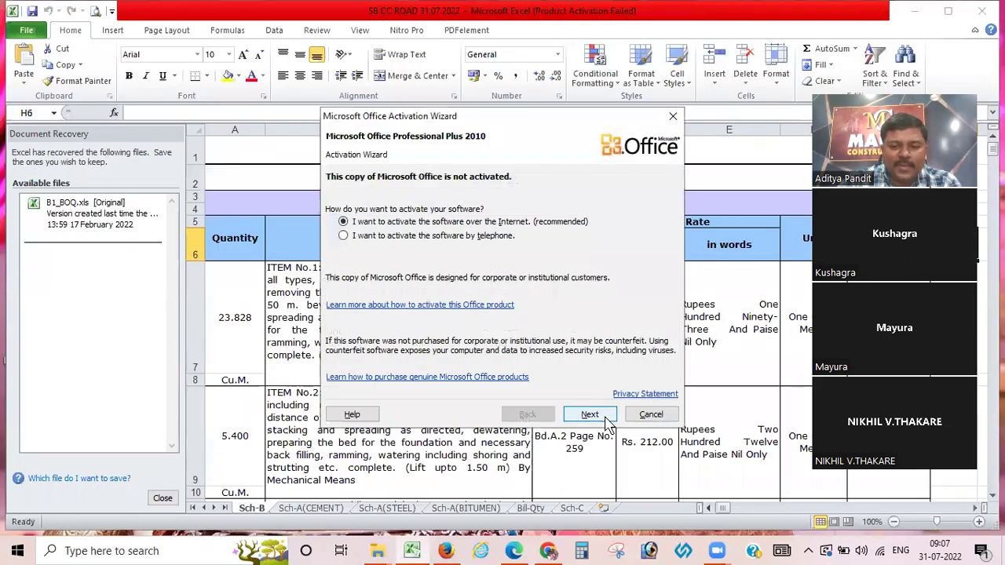
{"action": "left_click", "coordinate": [651, 414]}
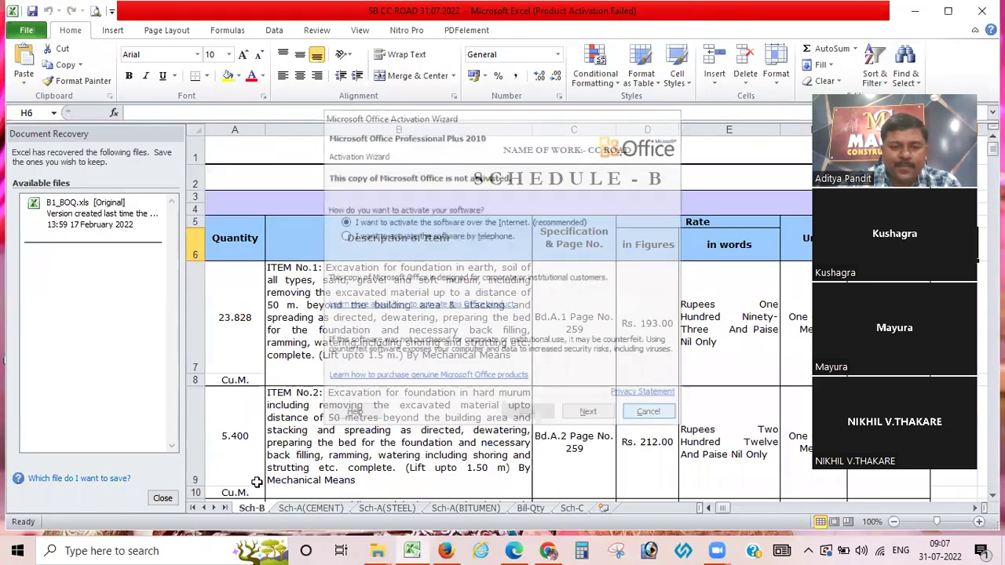
Step: Close the document recovery list and compare the Sch-B and Sch-A(CEMENT) sheets
{"action": "left_click", "coordinate": [163, 498]}
{"action": "left_click", "coordinate": [259, 431]}
{"action": "left_click", "coordinate": [130, 511]}
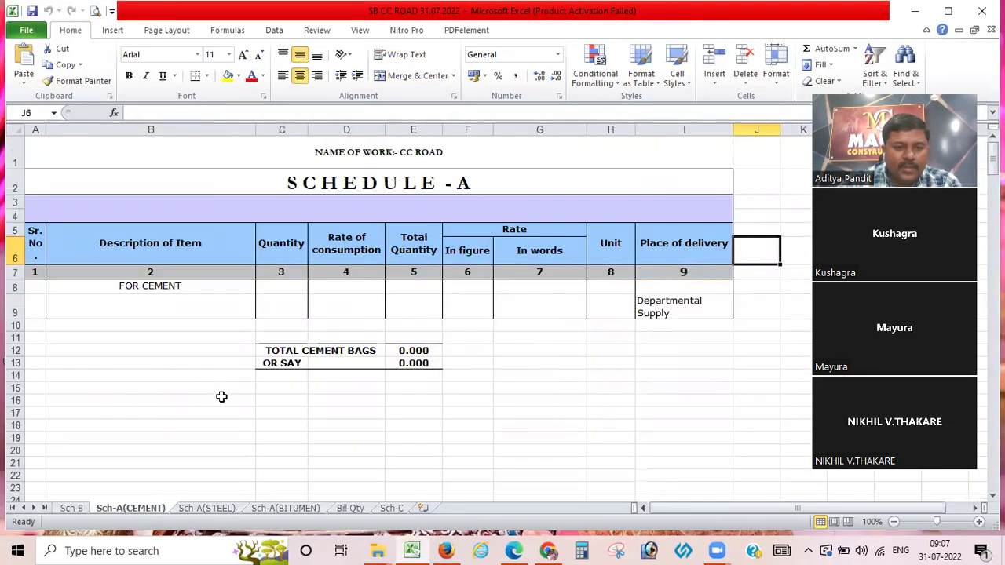
{"action": "left_click", "coordinate": [178, 290]}
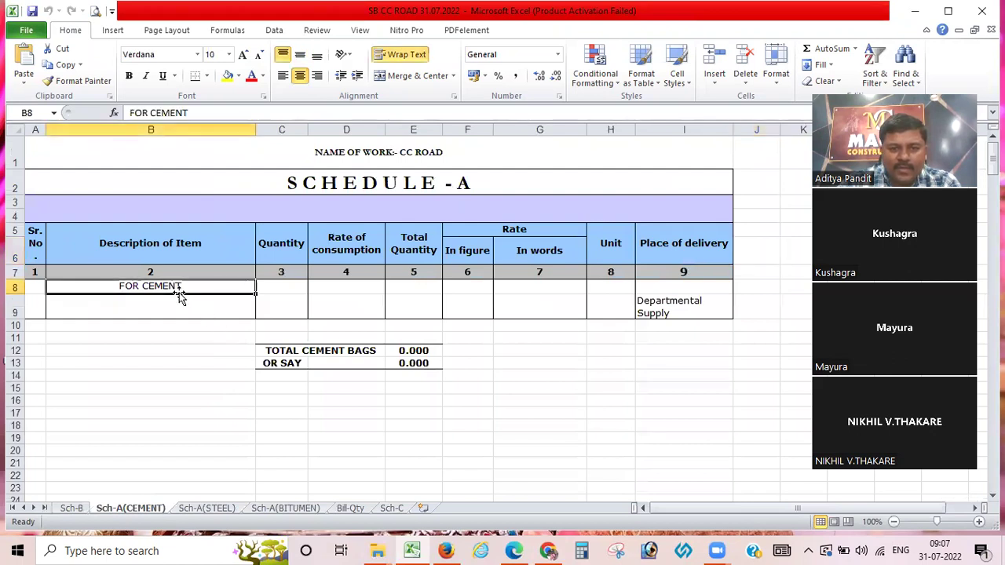
{"action": "left_click", "coordinate": [73, 509]}
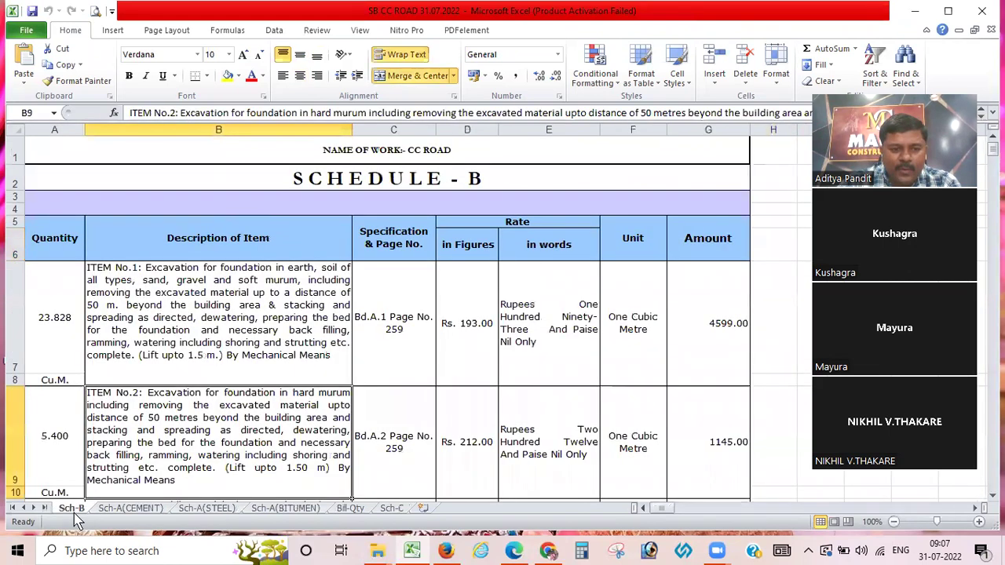
{"action": "left_click", "coordinate": [129, 508]}
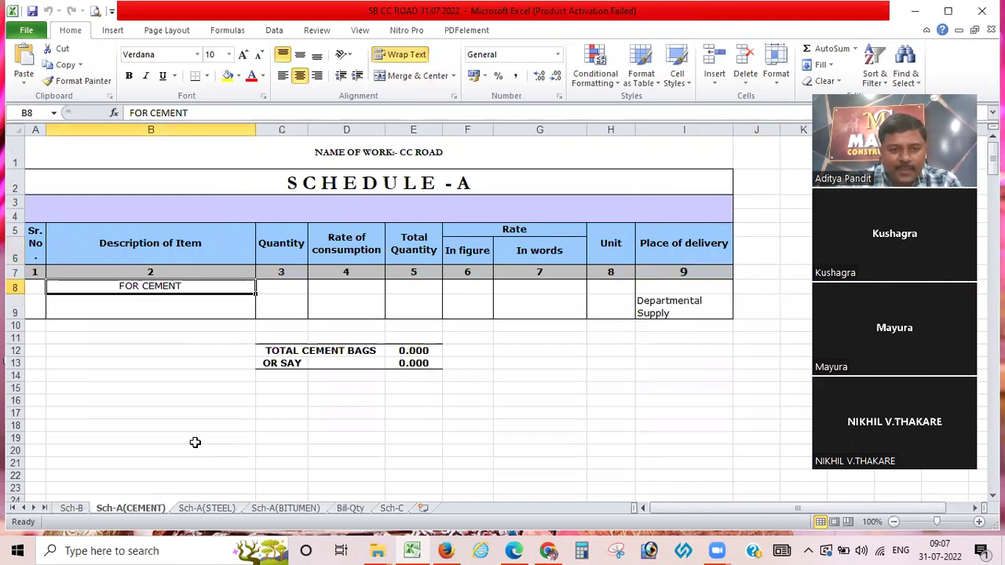
{"action": "left_click", "coordinate": [195, 396]}
{"action": "left_click", "coordinate": [174, 290]}
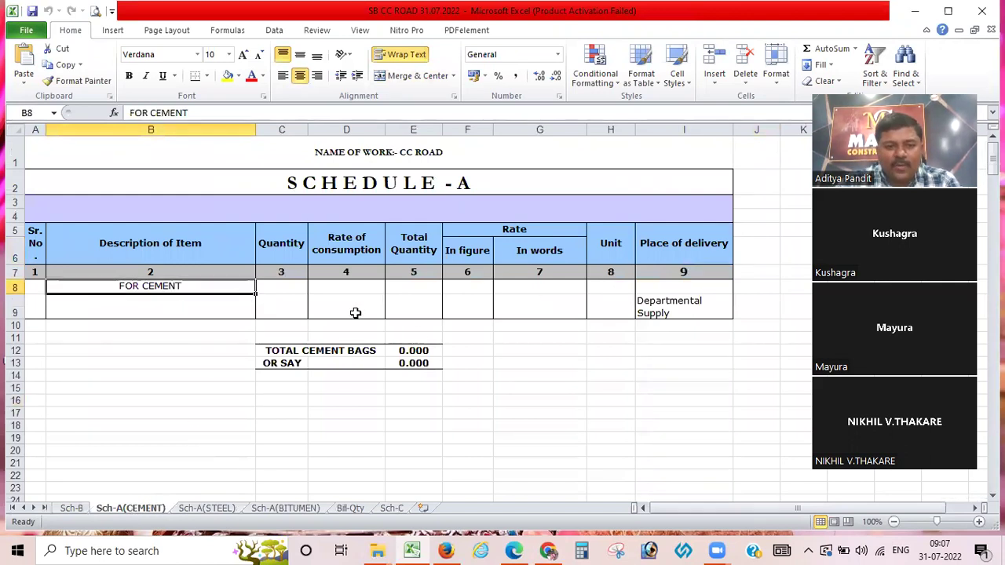
Step: Link cement quantity C8 on Sch-A(CEMENT) to Sch-B cell A11 (8.855)
{"action": "left_click", "coordinate": [289, 287]}
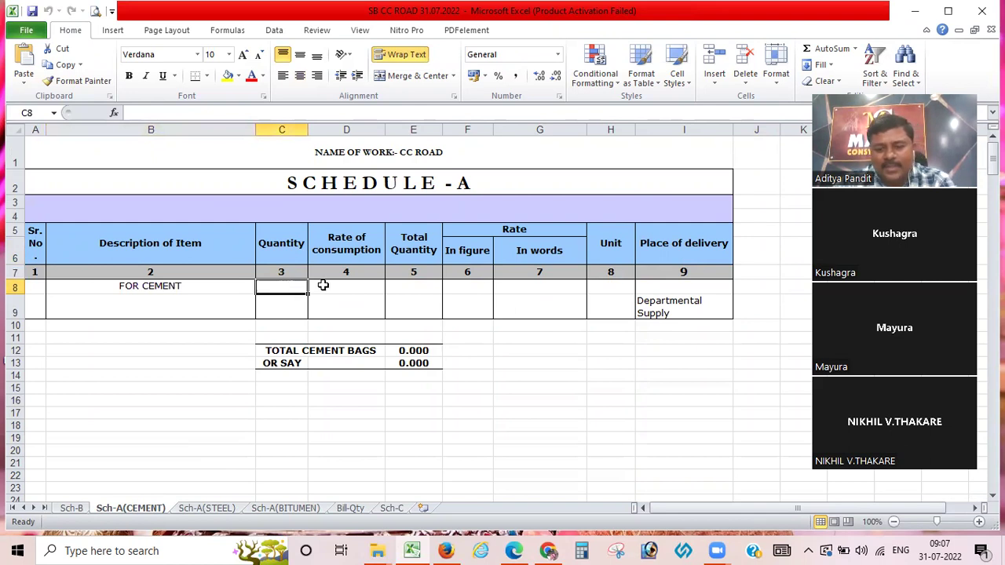
{"action": "type", "text": "="}
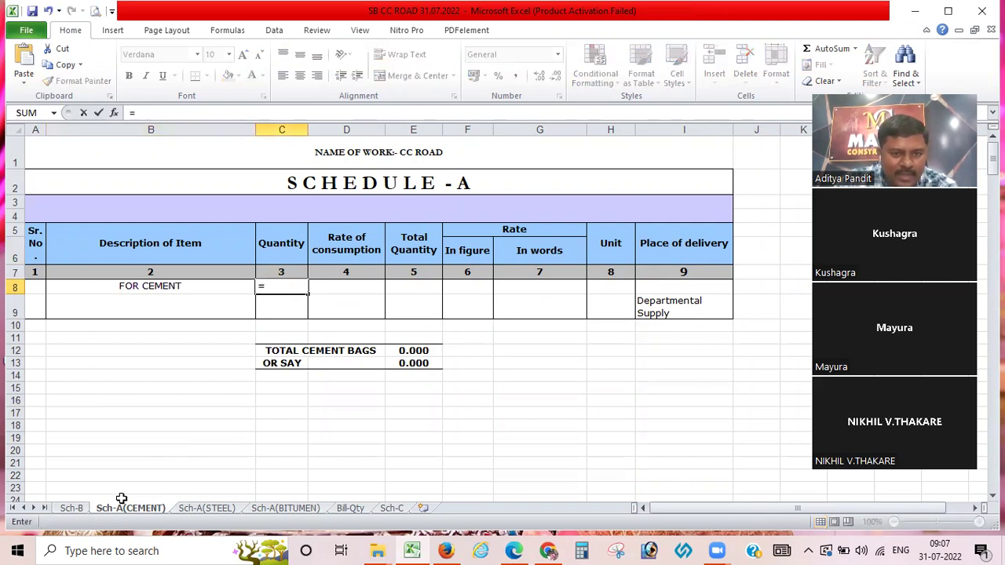
{"action": "left_click", "coordinate": [77, 509]}
{"action": "scroll", "coordinate": [408, 367], "scroll_direction": "down", "scroll_amount": 1}
{"action": "scroll", "coordinate": [408, 367], "scroll_direction": "down", "scroll_amount": 2}
{"action": "left_click", "coordinate": [59, 223]}
{"action": "key", "text": "Return"}
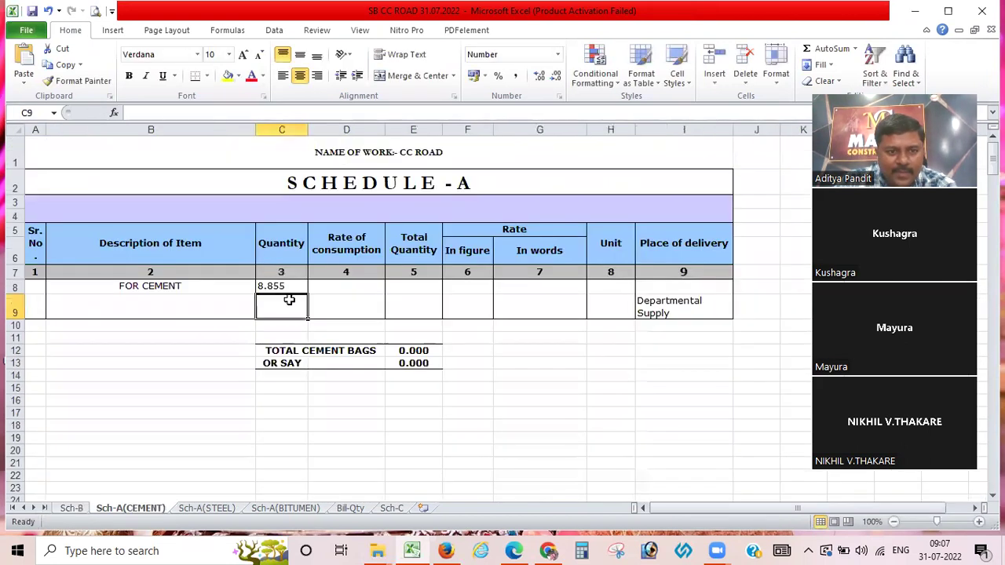
Step: Select D8 and look up the cement consumption rate in the SSR_2021-22 PDF
{"action": "left_click", "coordinate": [284, 283]}
{"action": "left_click", "coordinate": [347, 236]}
{"action": "left_click", "coordinate": [338, 286]}
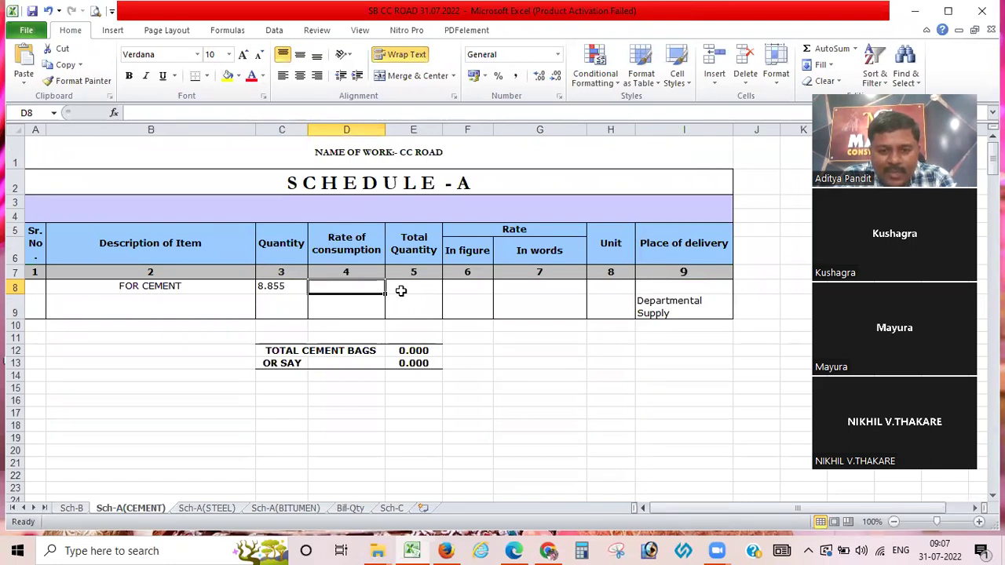
{"action": "left_click", "coordinate": [512, 552]}
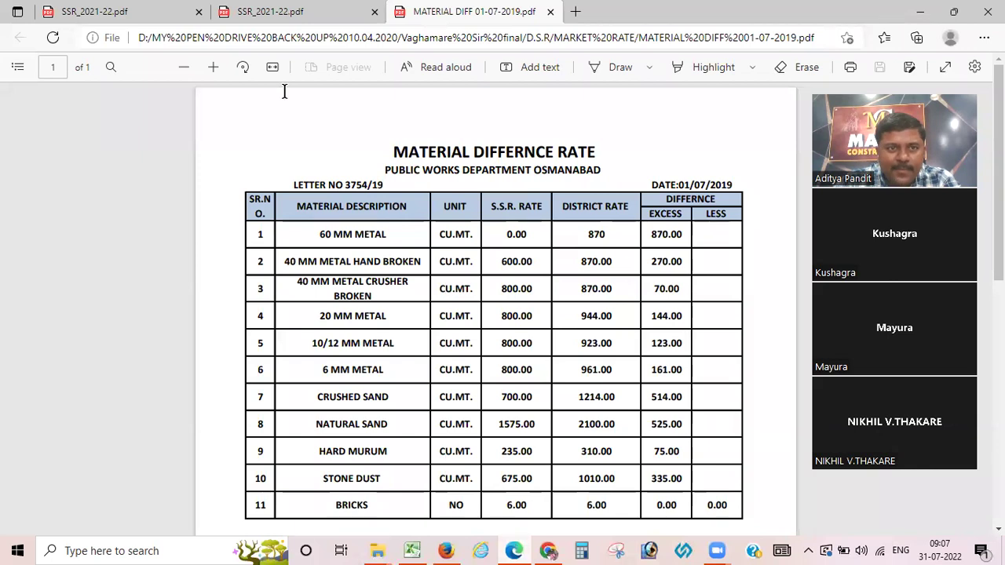
{"action": "key", "text": "ctrl+shift+Tab"}
{"action": "key", "text": "ctrl+shift+Tab"}
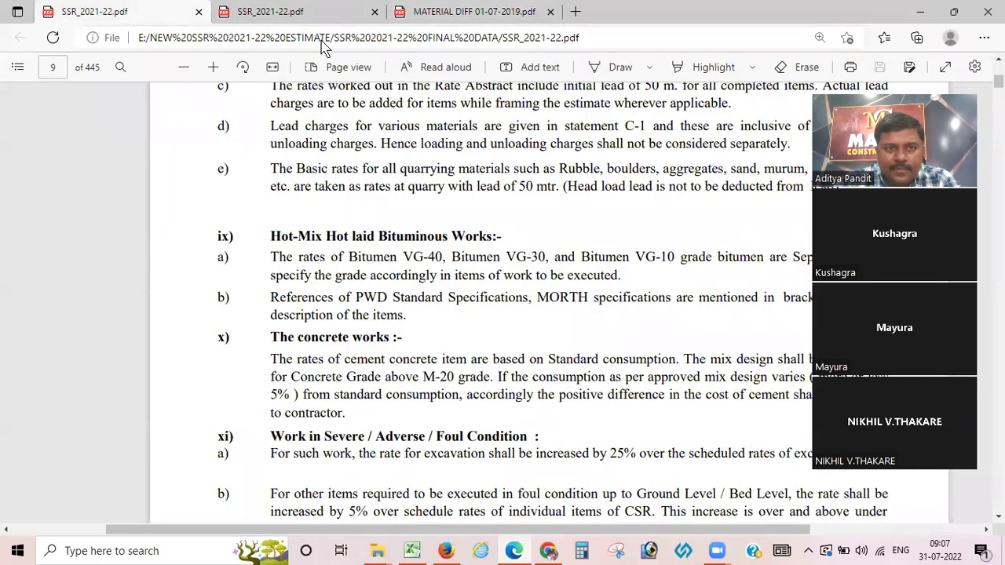
{"action": "scroll", "coordinate": [570, 281], "scroll_direction": "down", "scroll_amount": 3}
{"action": "left_click", "coordinate": [920, 13]}
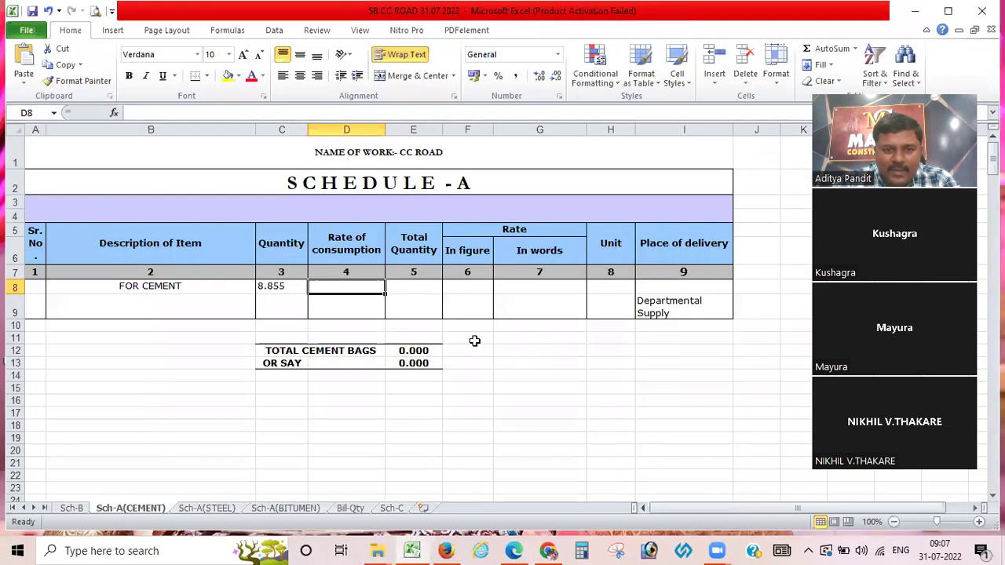
Step: Enter 0.47 as the cement consumption rate and =D8*C8 as Total Quantity in E8
{"action": "type", "text": ".47"}
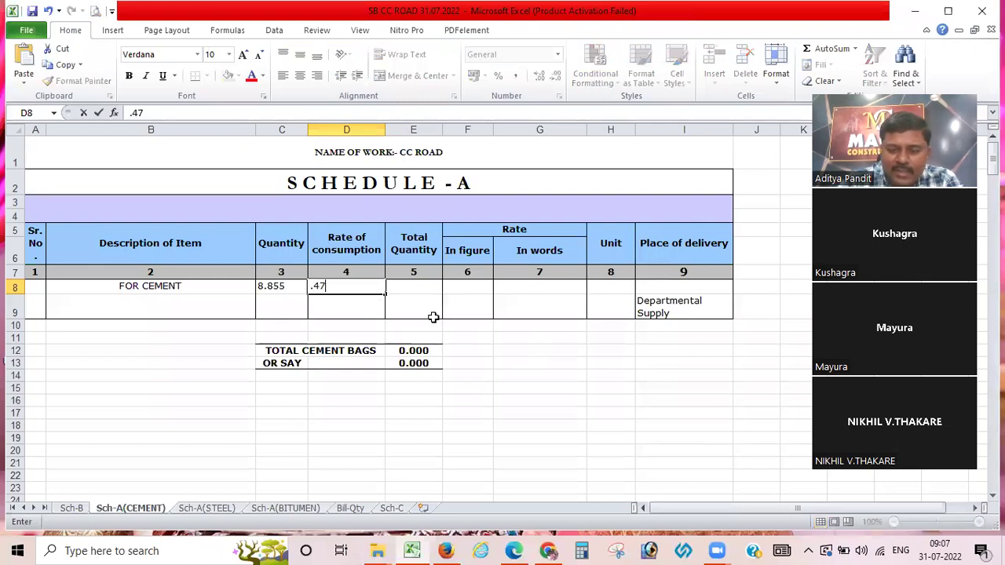
{"action": "key", "text": "Tab"}
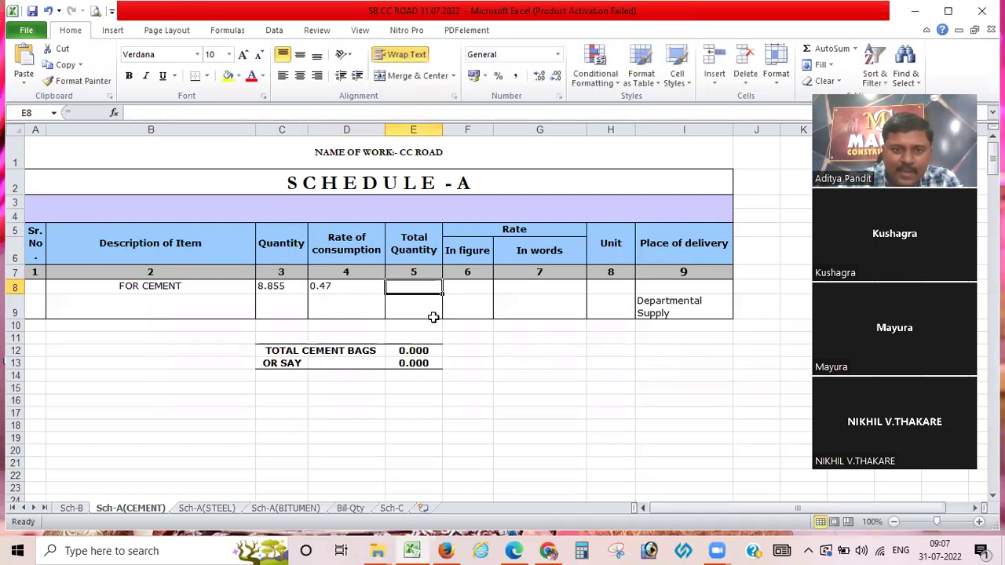
{"action": "type", "text": "="}
{"action": "left_click", "coordinate": [321, 287]}
{"action": "type", "text": "*"}
{"action": "left_click", "coordinate": [275, 288]}
{"action": "key", "text": "Return"}
Step: Check the total and rate cells E8–G8, then bring up the Sch-A(STEEL) sheet
{"action": "left_click", "coordinate": [416, 287]}
{"action": "left_click", "coordinate": [471, 287]}
{"action": "left_click", "coordinate": [542, 287]}
{"action": "left_click", "coordinate": [212, 509]}
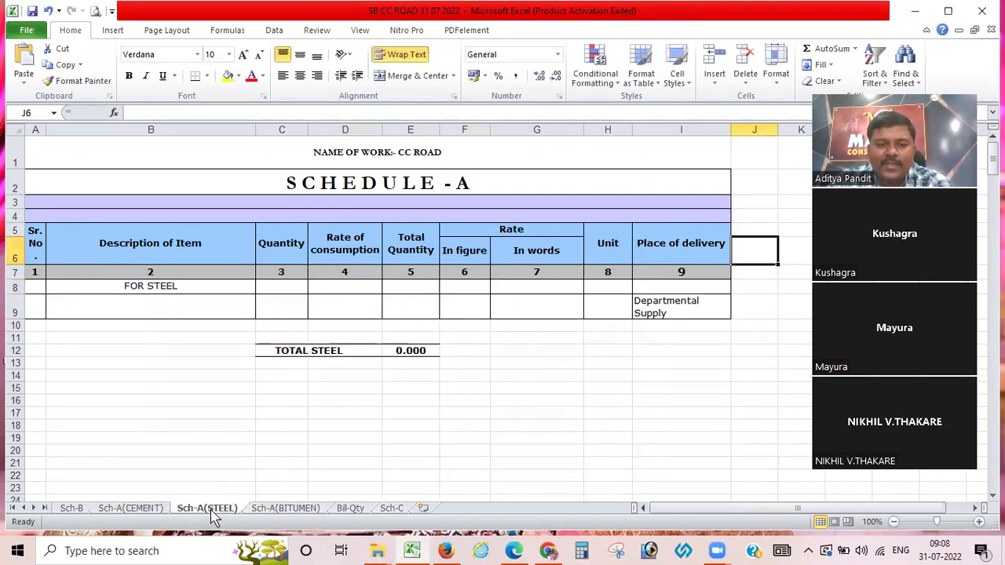
Step: Review the Sch-C specification and description cells C9 and B9, then view Bill-Qty
{"action": "left_click", "coordinate": [393, 509]}
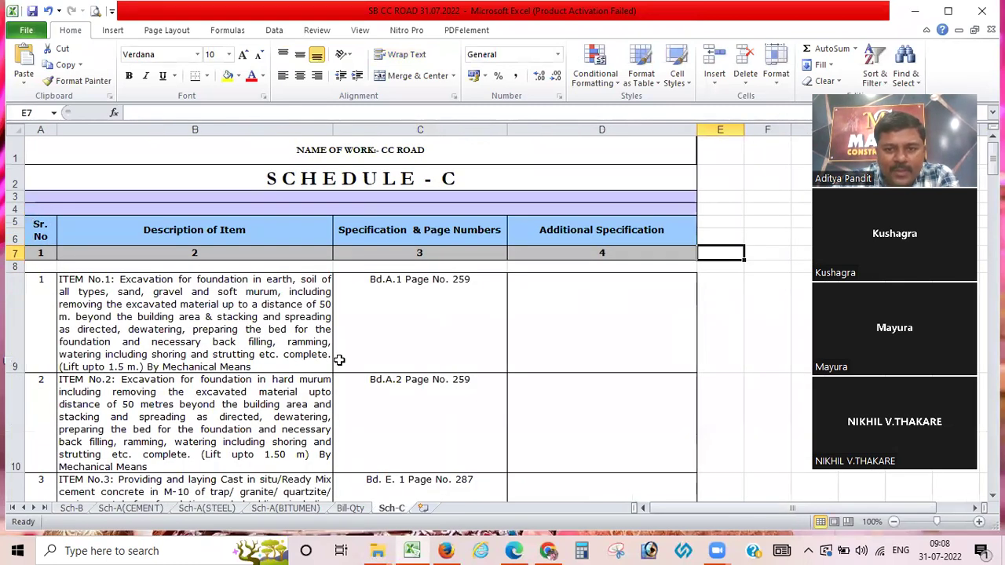
{"action": "scroll", "coordinate": [339, 360], "scroll_direction": "down", "scroll_amount": 3}
{"action": "scroll", "coordinate": [337, 359], "scroll_direction": "up", "scroll_amount": 3}
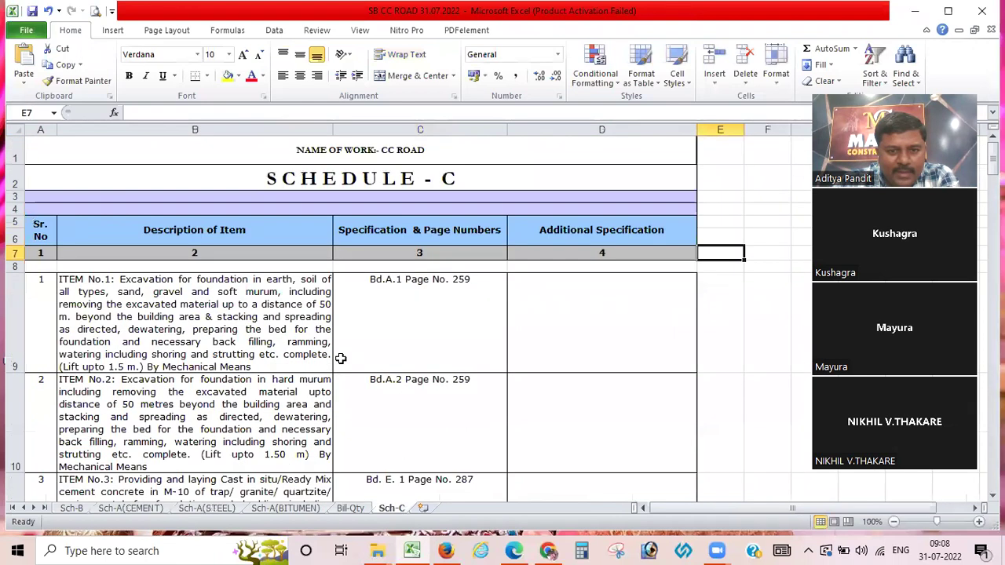
{"action": "left_click", "coordinate": [422, 315]}
{"action": "left_click", "coordinate": [421, 475]}
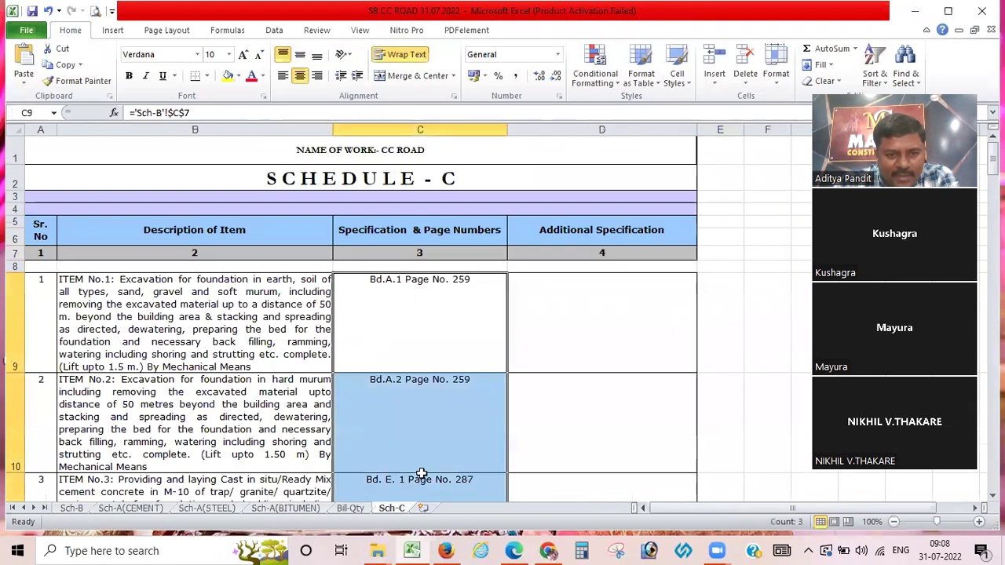
{"action": "left_click", "coordinate": [417, 314]}
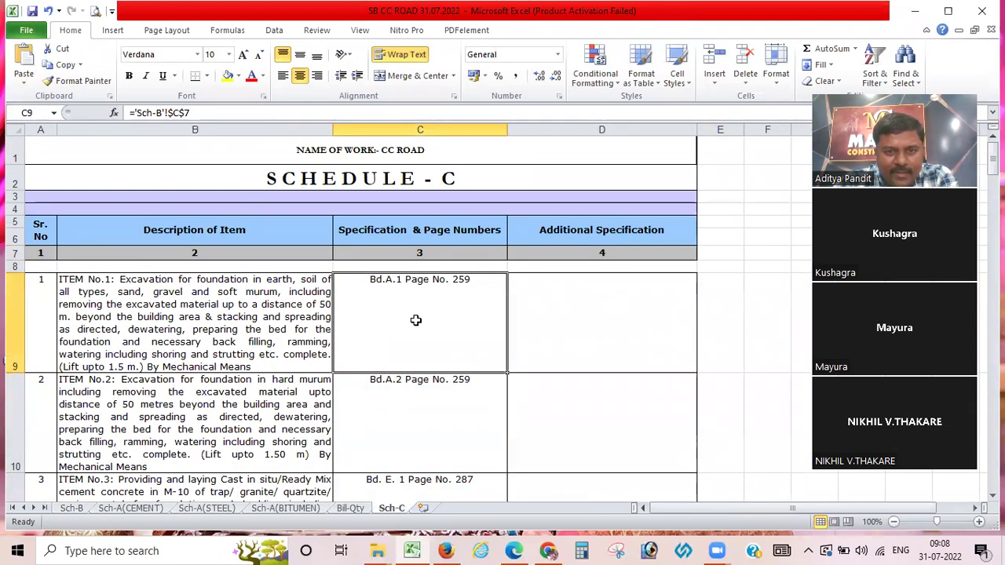
{"action": "left_click", "coordinate": [322, 312]}
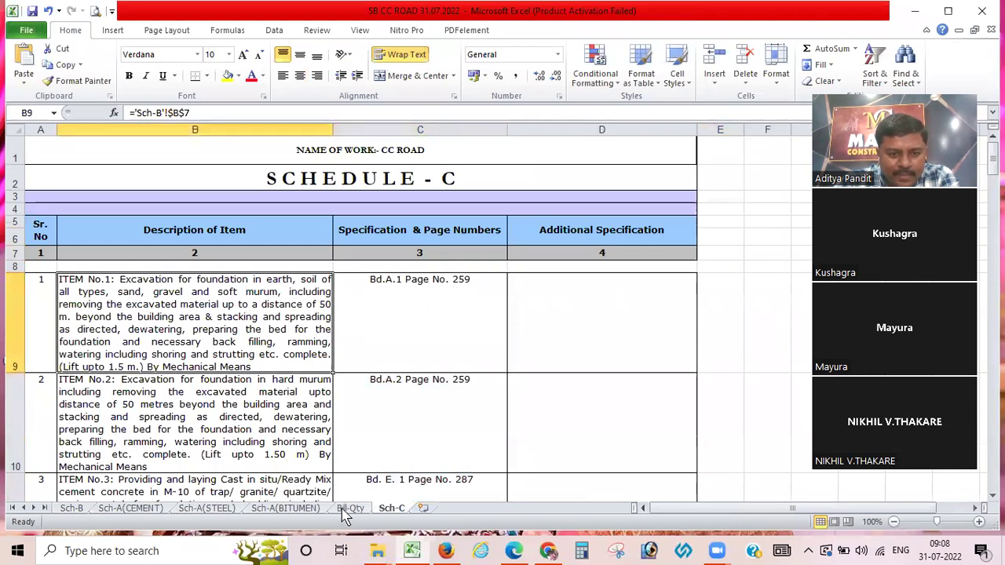
{"action": "left_click", "coordinate": [350, 508]}
Step: On Sch-A(BITUMEN), inspect the TOTAL BITUMEN SUM formula in E12
{"action": "left_click", "coordinate": [312, 512]}
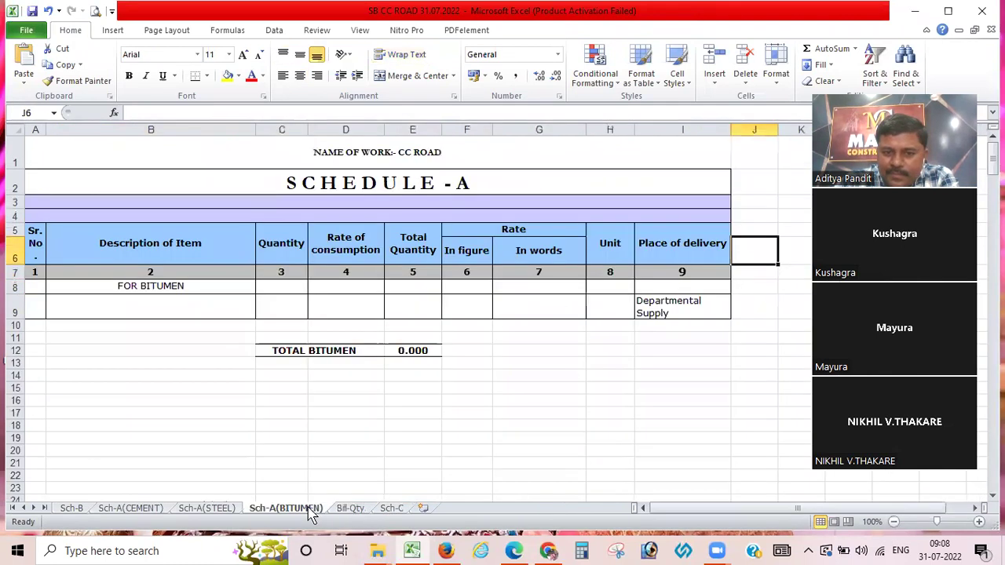
{"action": "left_click", "coordinate": [371, 360]}
{"action": "left_click", "coordinate": [353, 351]}
{"action": "left_click", "coordinate": [406, 351]}
{"action": "left_click", "coordinate": [336, 353]}
{"action": "left_click", "coordinate": [410, 352]}
{"action": "left_click", "coordinate": [314, 352]}
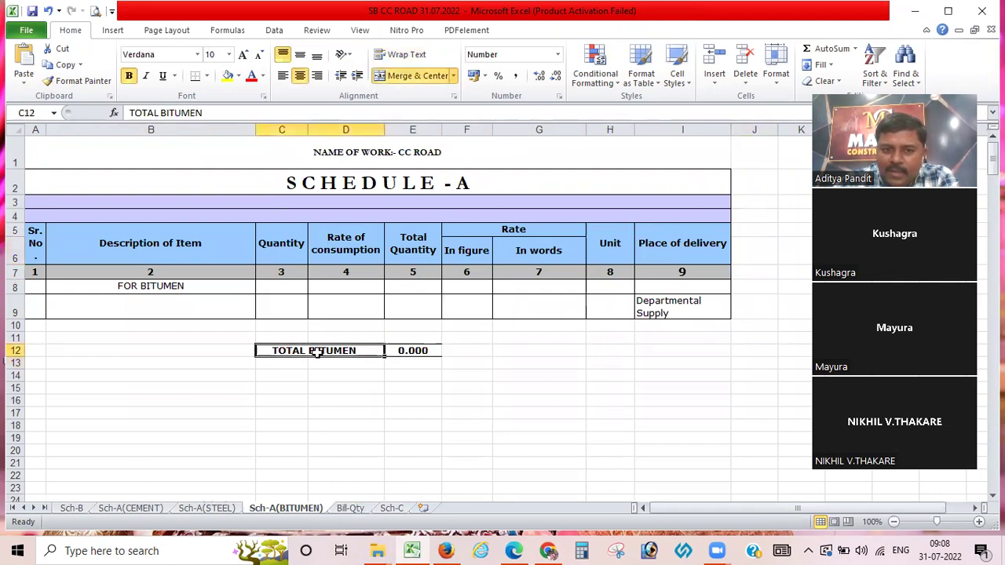
{"action": "left_click", "coordinate": [383, 353]}
{"action": "left_click", "coordinate": [346, 351]}
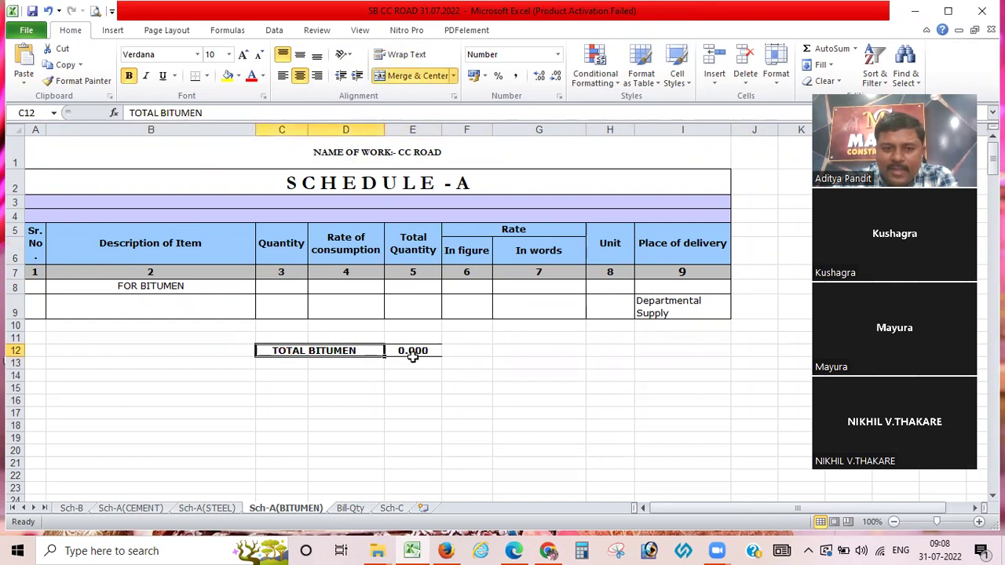
{"action": "left_click", "coordinate": [411, 353]}
{"action": "left_click", "coordinate": [389, 375]}
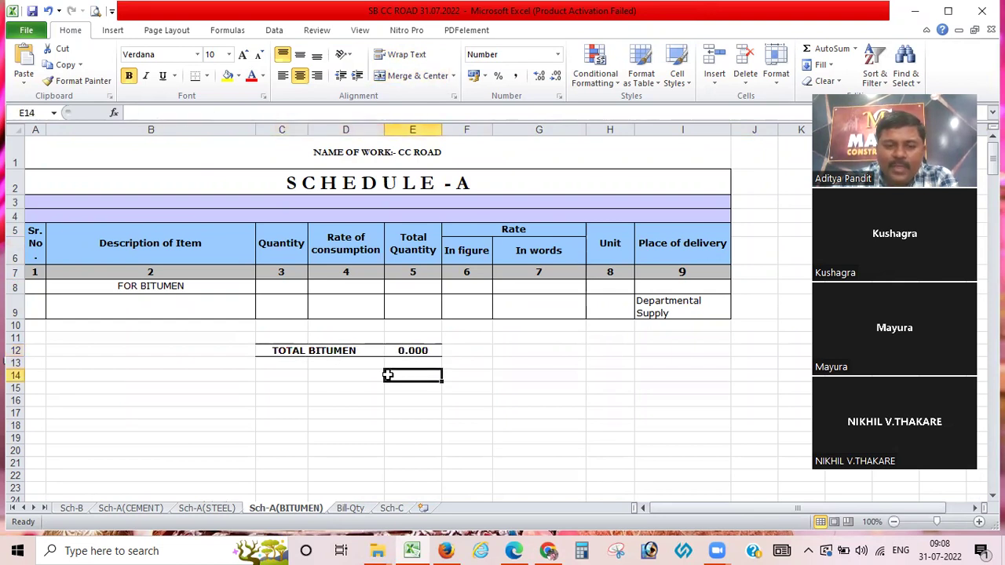
{"action": "left_click", "coordinate": [352, 354]}
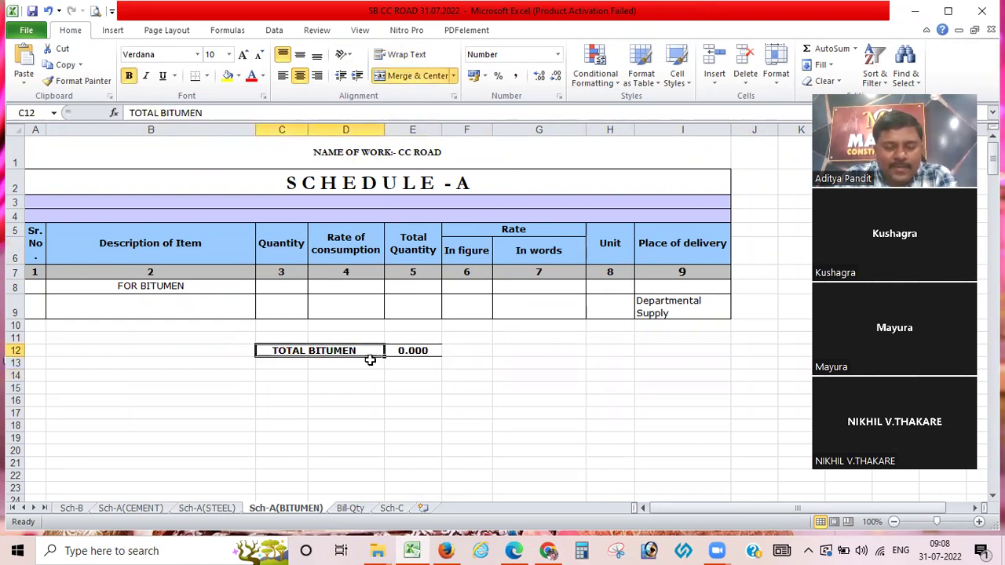
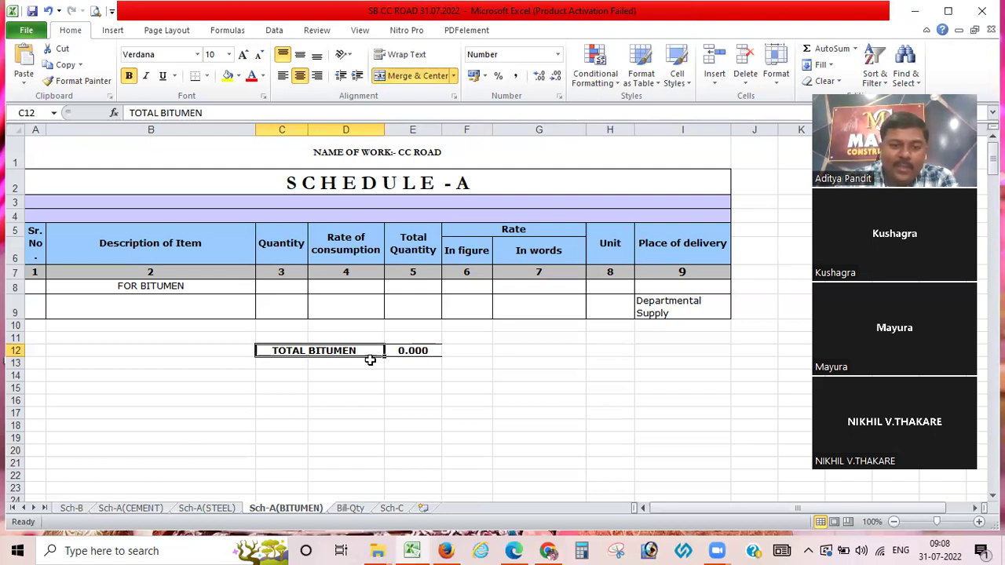
Step: Look over the Sch-A cement, Sch-A steel and Sch-C schedule sheets, then minimize the workbook
{"action": "left_click", "coordinate": [142, 508]}
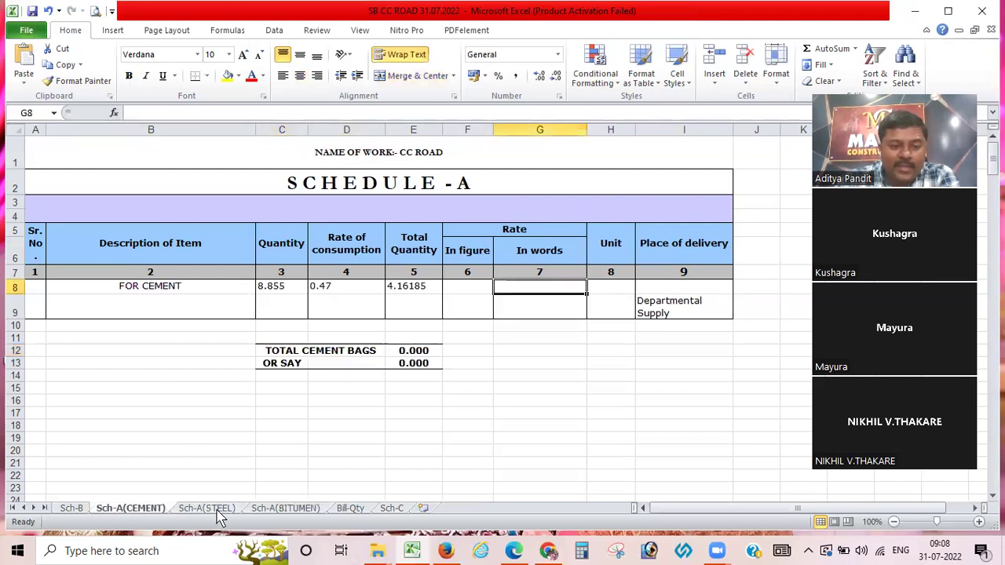
{"action": "left_click", "coordinate": [212, 510]}
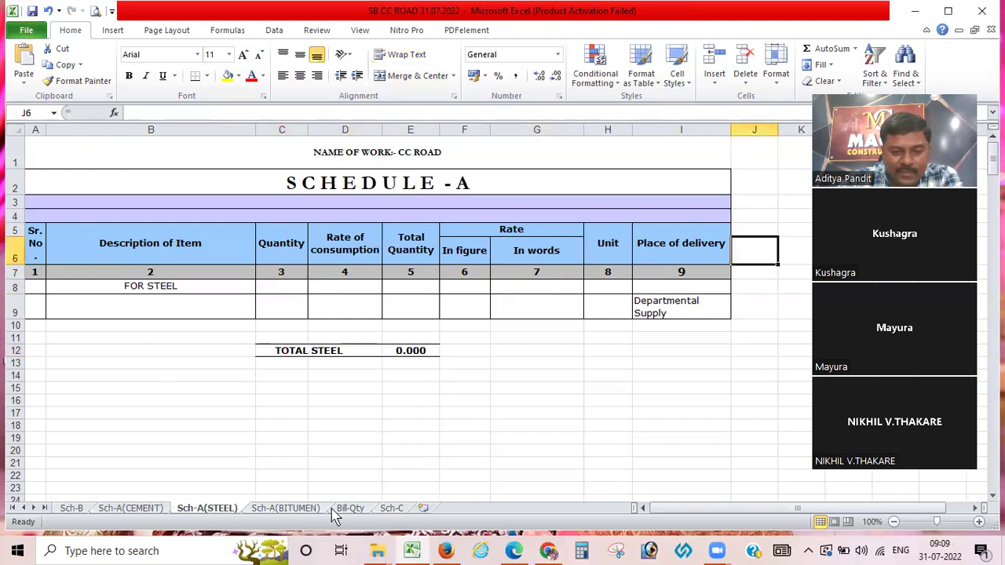
{"action": "left_click", "coordinate": [391, 509]}
{"action": "left_click", "coordinate": [202, 509]}
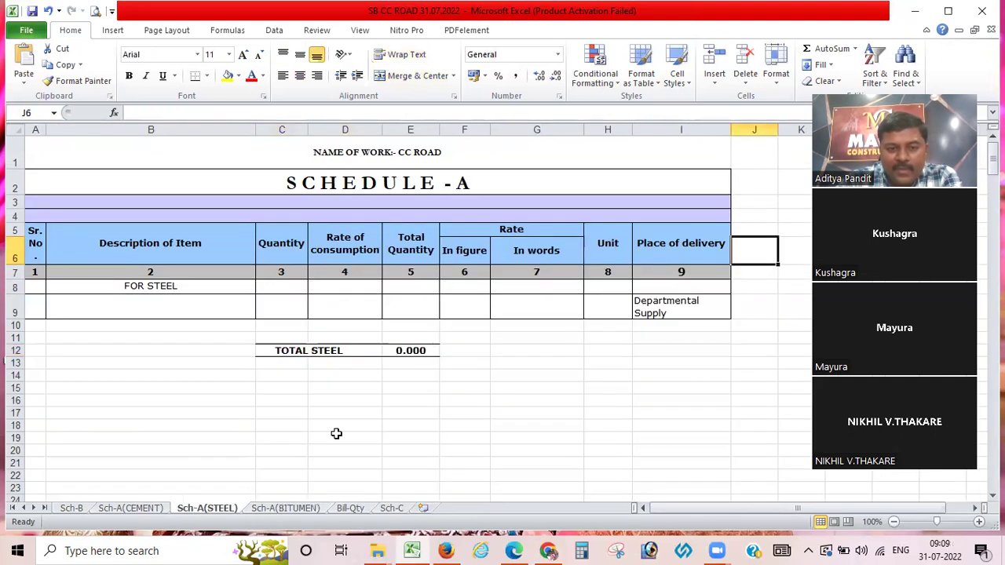
{"action": "left_click", "coordinate": [456, 364]}
{"action": "left_click", "coordinate": [161, 509]}
{"action": "left_click", "coordinate": [393, 411]}
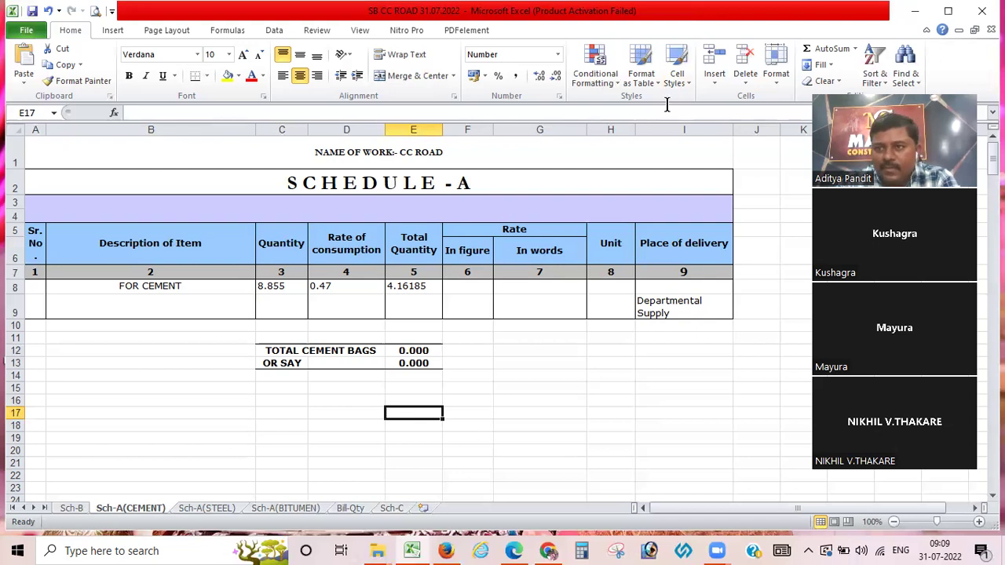
{"action": "left_click", "coordinate": [915, 11]}
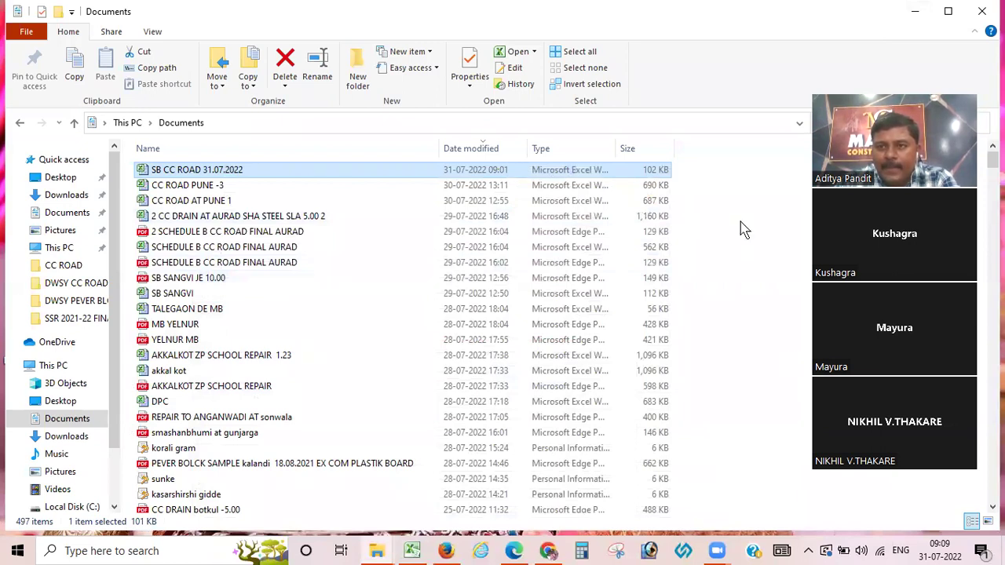
Step: Show and refresh the desktop, briefly opening and closing the PUNE CLASS ESTIMATE folder
{"action": "key", "text": "super+d"}
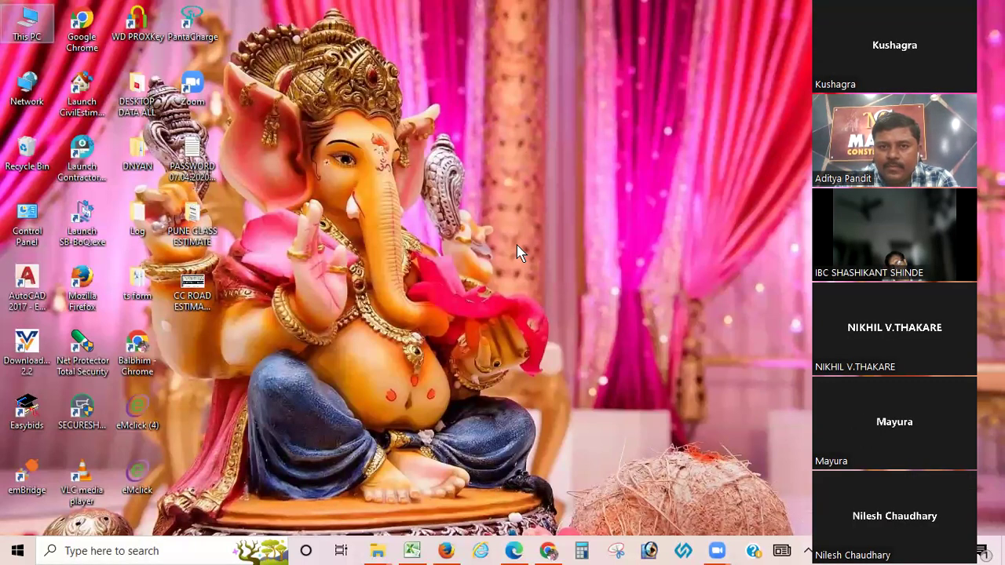
{"action": "left_click", "coordinate": [512, 140]}
{"action": "right_click", "coordinate": [510, 132]}
{"action": "left_click", "coordinate": [542, 176]}
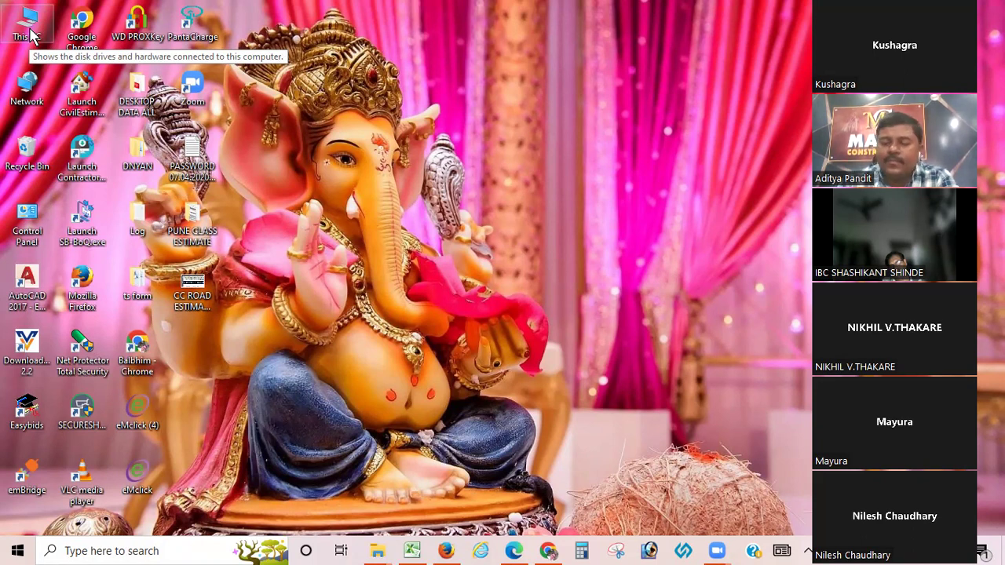
{"action": "double_click", "coordinate": [197, 221]}
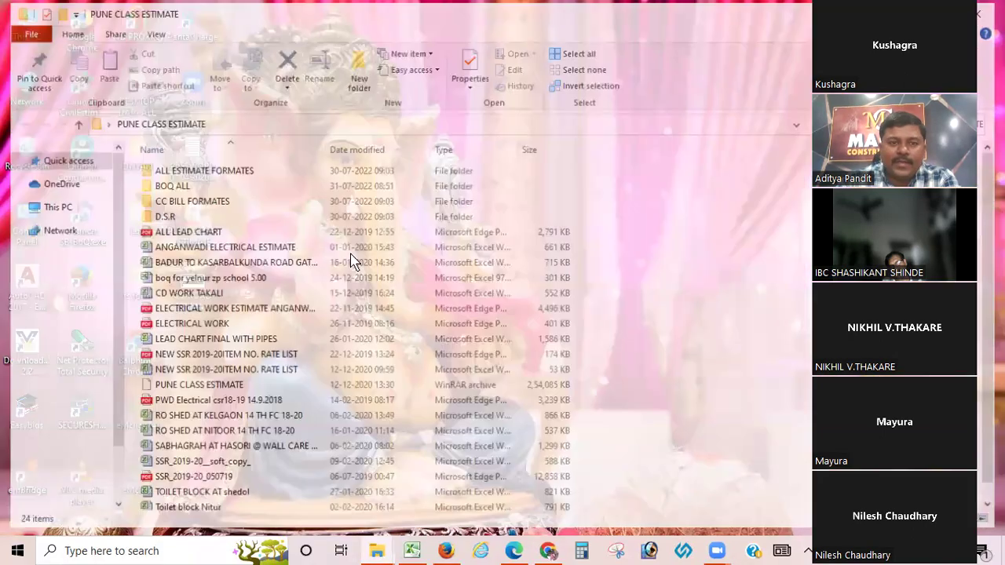
{"action": "key", "text": "alt+F4"}
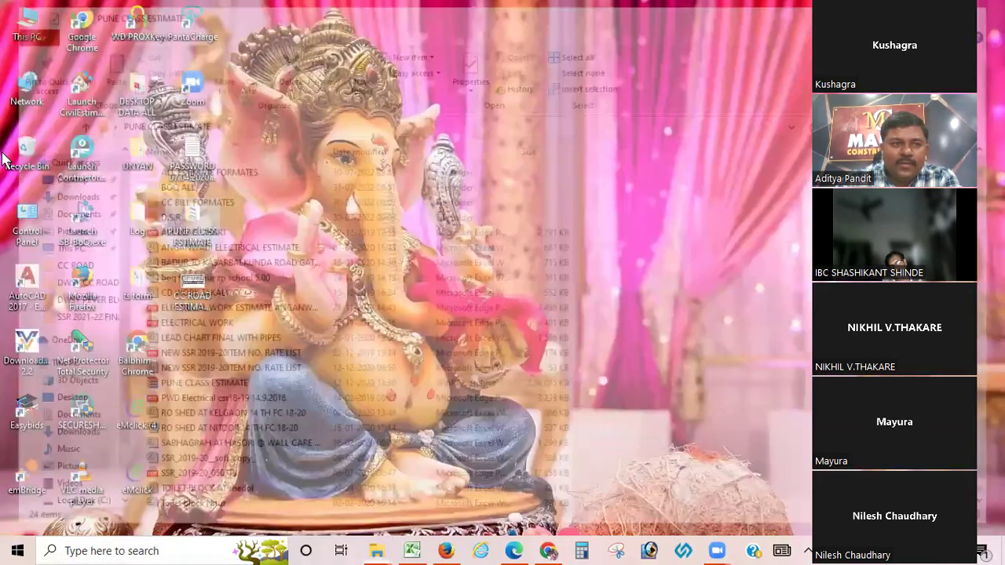
Step: Browse E:\NEW SSR 2021-22 ESTIMATE\NILANGA TAKULA ESTIMATE into the SABHAGRAH BANDHAKAM folder
{"action": "double_click", "coordinate": [19, 27]}
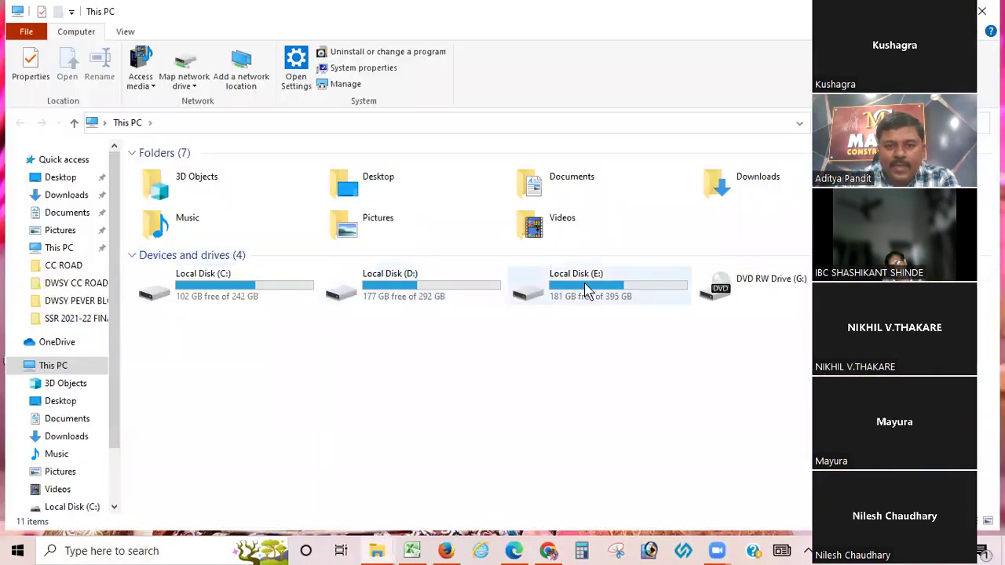
{"action": "double_click", "coordinate": [585, 291]}
{"action": "double_click", "coordinate": [233, 227]}
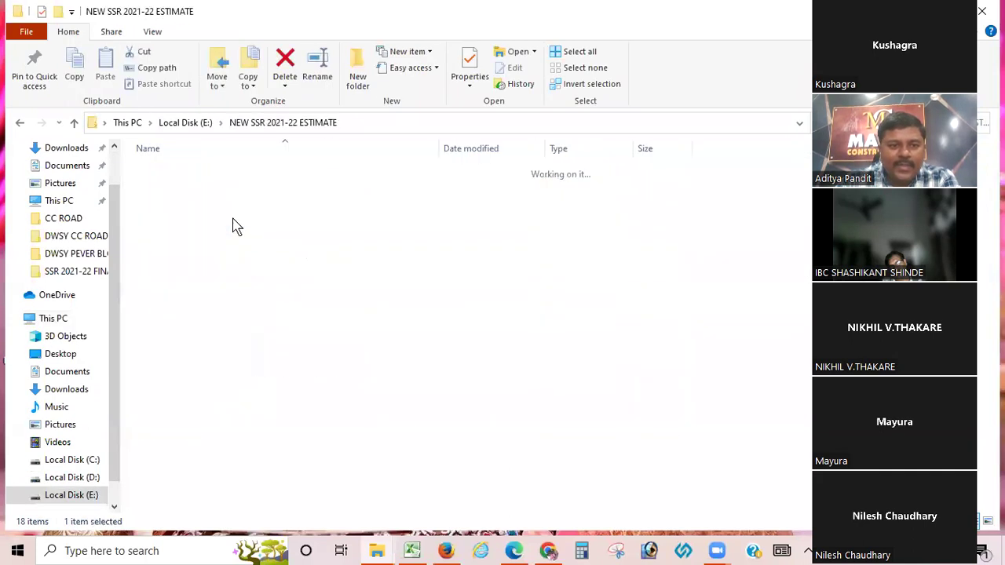
{"action": "double_click", "coordinate": [233, 222]}
{"action": "left_click", "coordinate": [239, 202]}
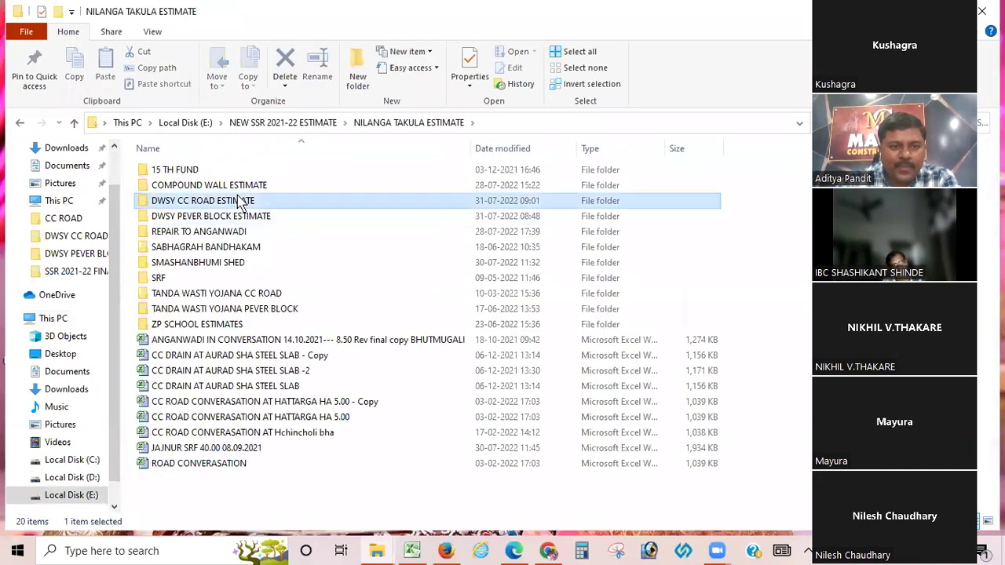
{"action": "double_click", "coordinate": [239, 201]}
{"action": "left_click", "coordinate": [243, 262]}
{"action": "left_click", "coordinate": [253, 280]}
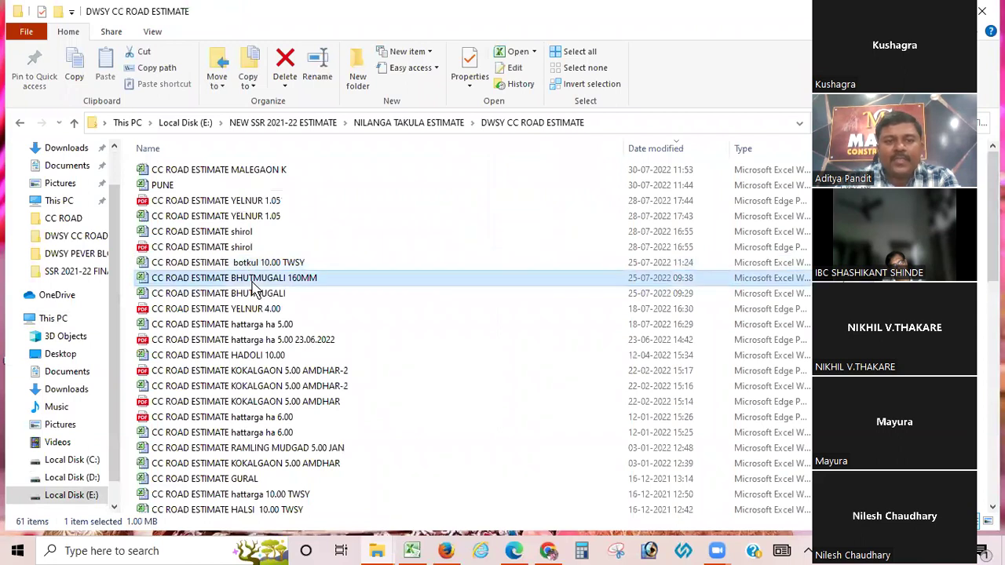
{"action": "left_click", "coordinate": [403, 125]}
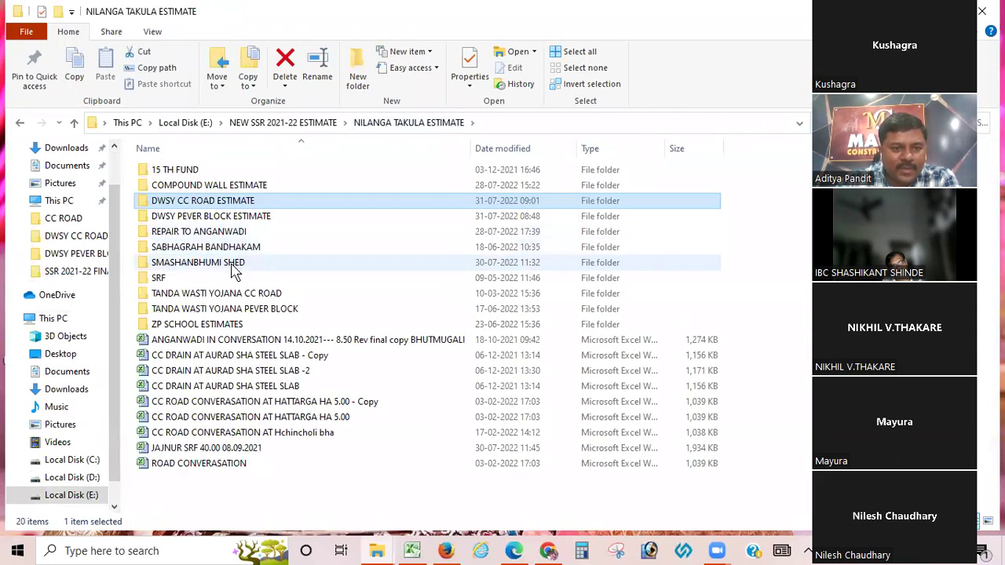
{"action": "double_click", "coordinate": [233, 248]}
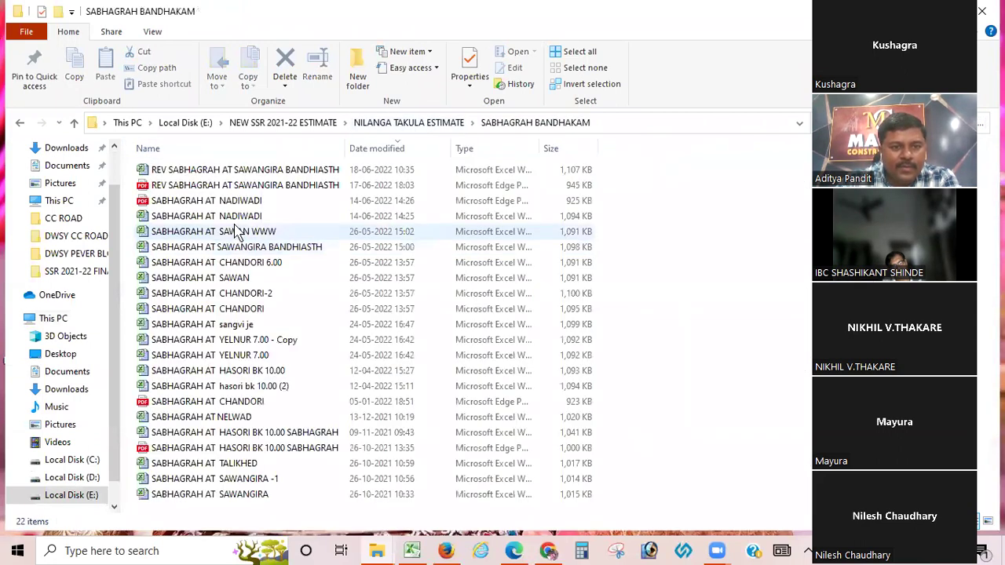
Step: Duplicate the REV SABHAGRAH AT SAWANGIRA BANDHIASTH workbook in the same folder
{"action": "left_click", "coordinate": [235, 220]}
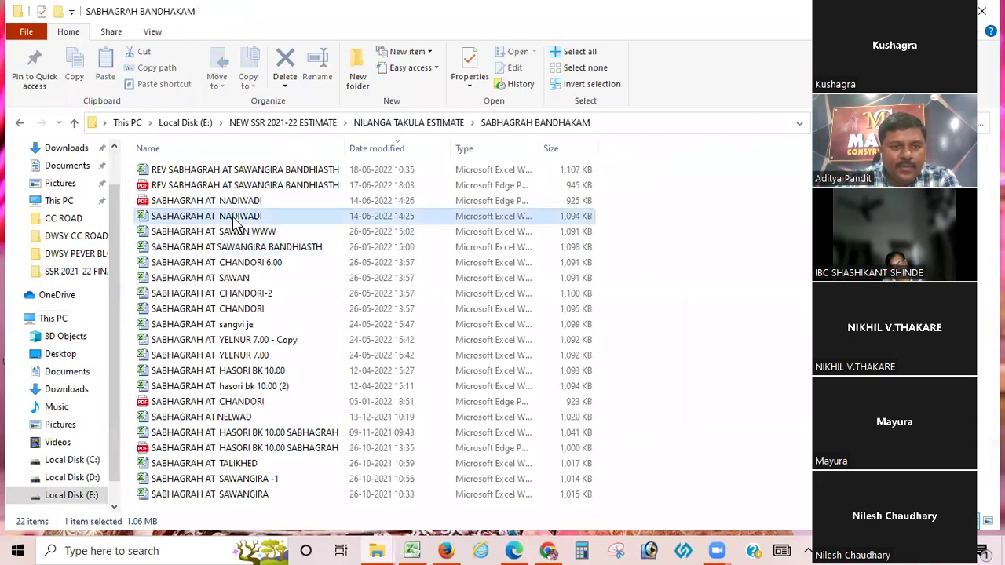
{"action": "left_click", "coordinate": [258, 171]}
{"action": "key", "text": "ctrl+c"}
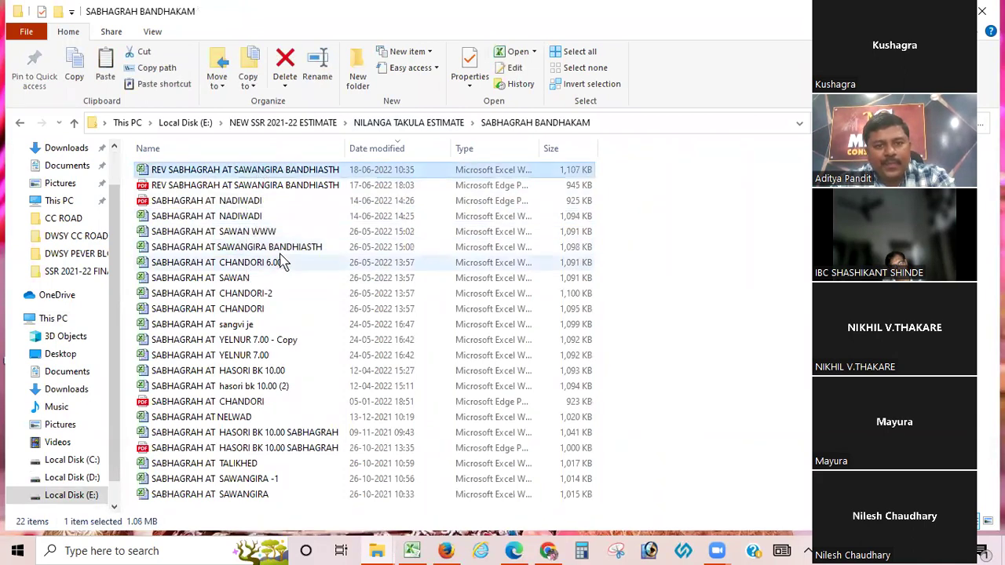
{"action": "key", "text": "ctrl+v"}
Step: Rename the copy to REV SABHAGRAH AT DDDDD and select it
{"action": "left_click", "coordinate": [235, 169]}
{"action": "left_click_drag", "start_coordinate": [235, 168], "coordinate": [471, 169]}
{"action": "key", "text": "BackSpace"}
{"action": "type", "text": "DDDDD"}
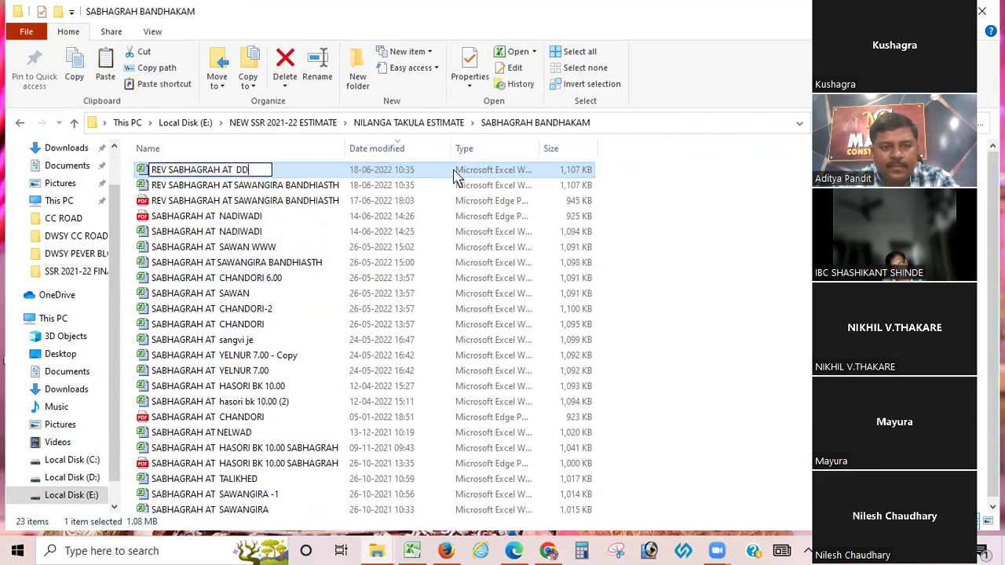
{"action": "left_click", "coordinate": [299, 182]}
{"action": "left_click", "coordinate": [297, 173]}
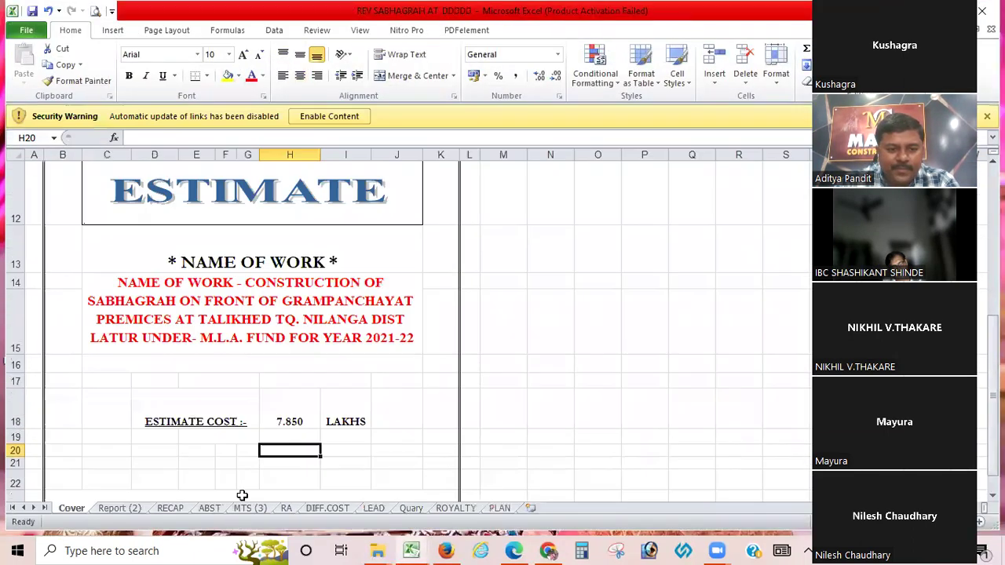
Step: Enable content, then on RECAP enter 1000000 in F19 below the 785000 grand total
{"action": "left_click", "coordinate": [323, 118]}
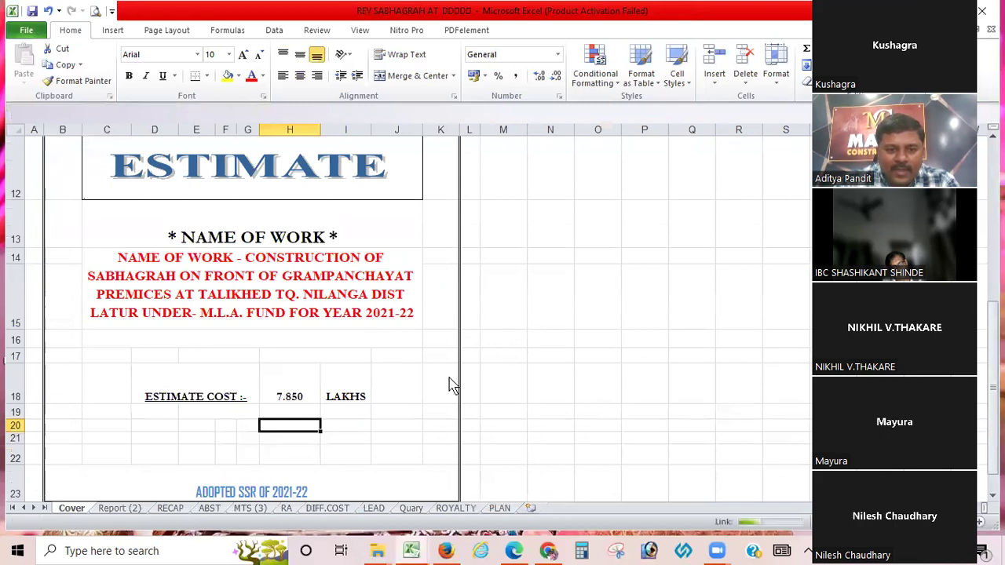
{"action": "left_click", "coordinate": [172, 509]}
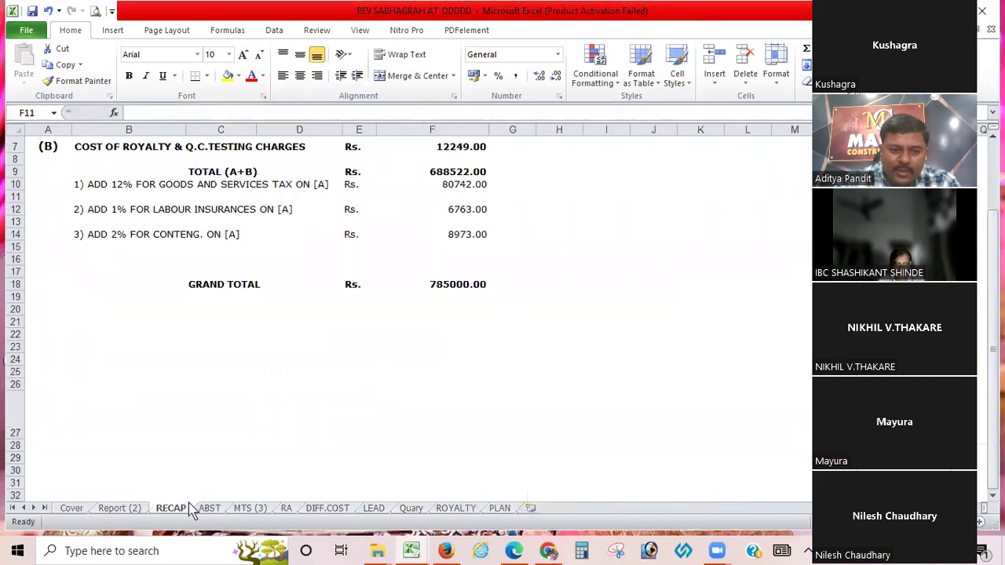
{"action": "left_click", "coordinate": [431, 287]}
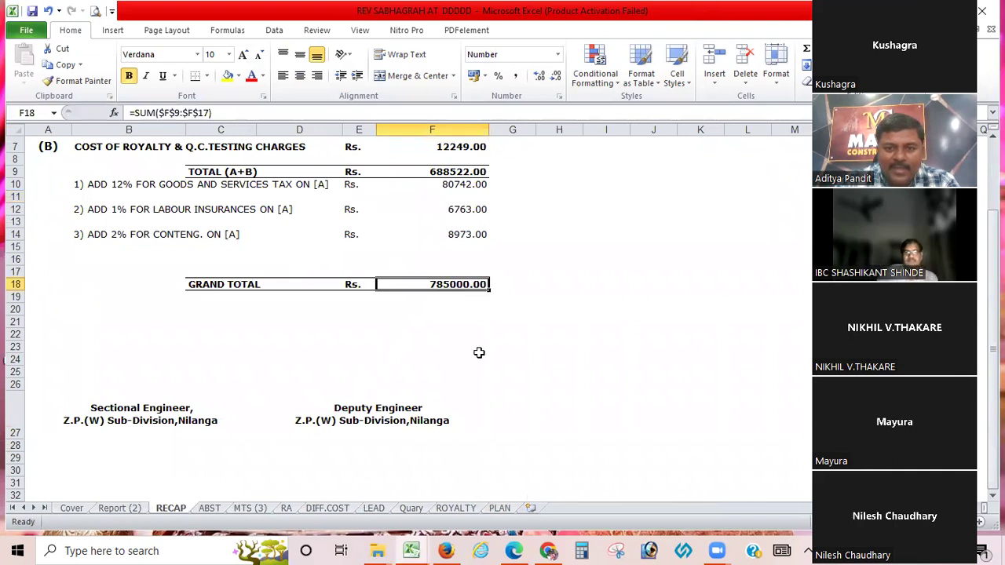
{"action": "scroll", "coordinate": [460, 355], "scroll_direction": "up", "scroll_amount": 2}
{"action": "left_click", "coordinate": [432, 445]}
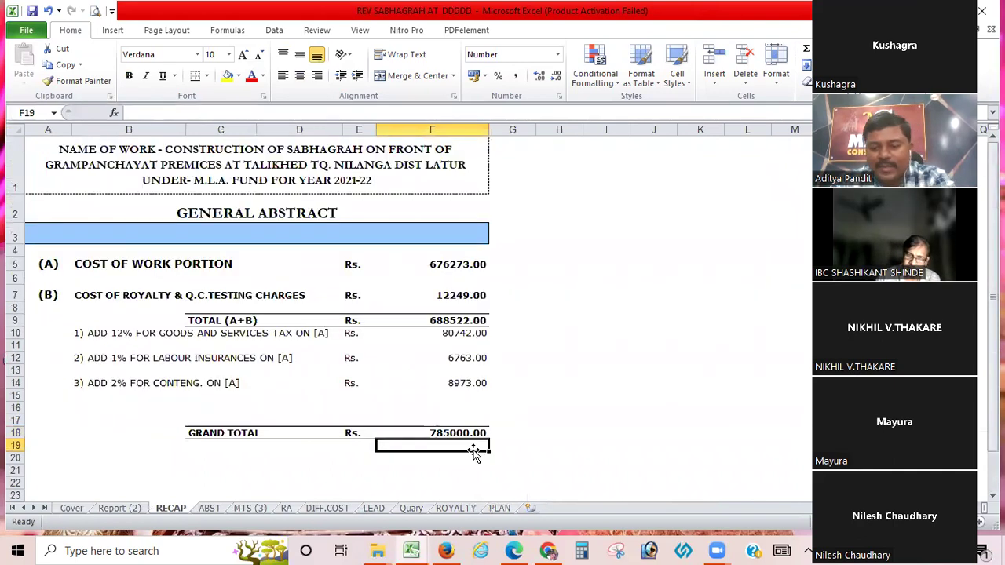
{"action": "type", "text": "1000000"}
{"action": "left_click", "coordinate": [522, 398]}
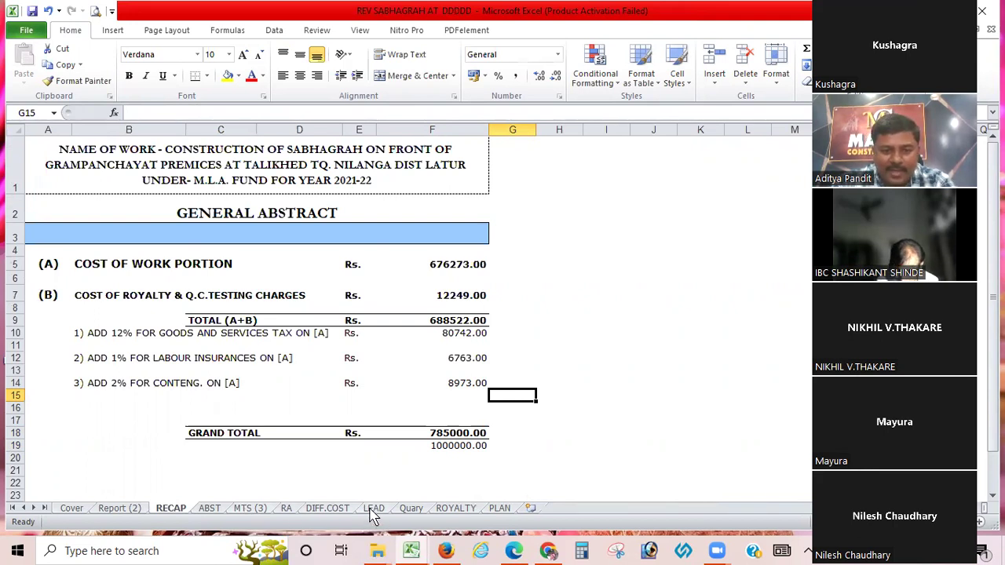
{"action": "left_click", "coordinate": [245, 509]}
{"action": "left_click", "coordinate": [371, 375]}
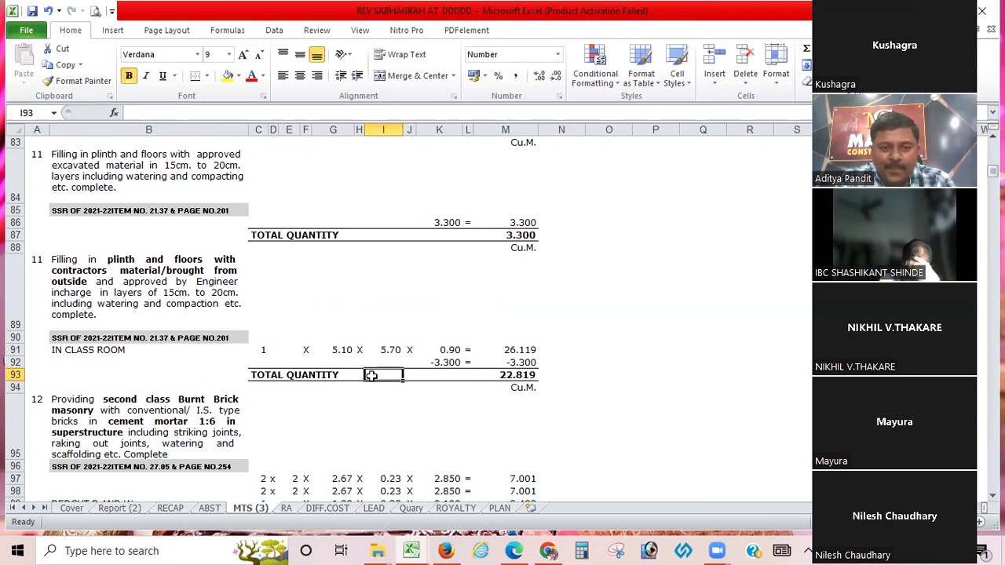
{"action": "scroll", "coordinate": [224, 344], "scroll_direction": "up", "scroll_amount": 2}
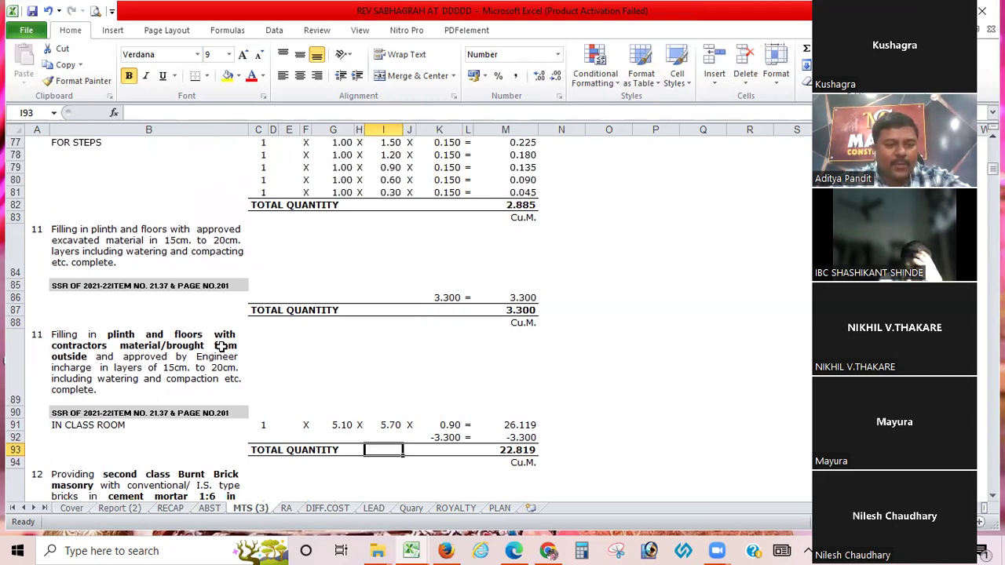
{"action": "left_click", "coordinate": [205, 284]}
{"action": "key", "text": "Up"}
{"action": "scroll", "coordinate": [269, 344], "scroll_direction": "up", "scroll_amount": 4}
{"action": "scroll", "coordinate": [270, 344], "scroll_direction": "up", "scroll_amount": 7}
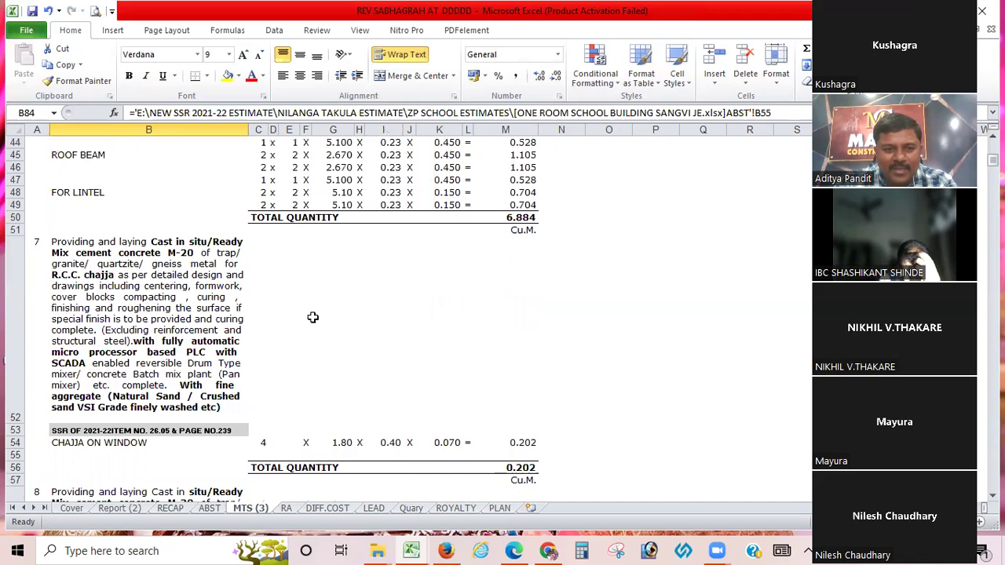
{"action": "scroll", "coordinate": [312, 317], "scroll_direction": "down", "scroll_amount": 4}
{"action": "scroll", "coordinate": [290, 400], "scroll_direction": "up", "scroll_amount": 6}
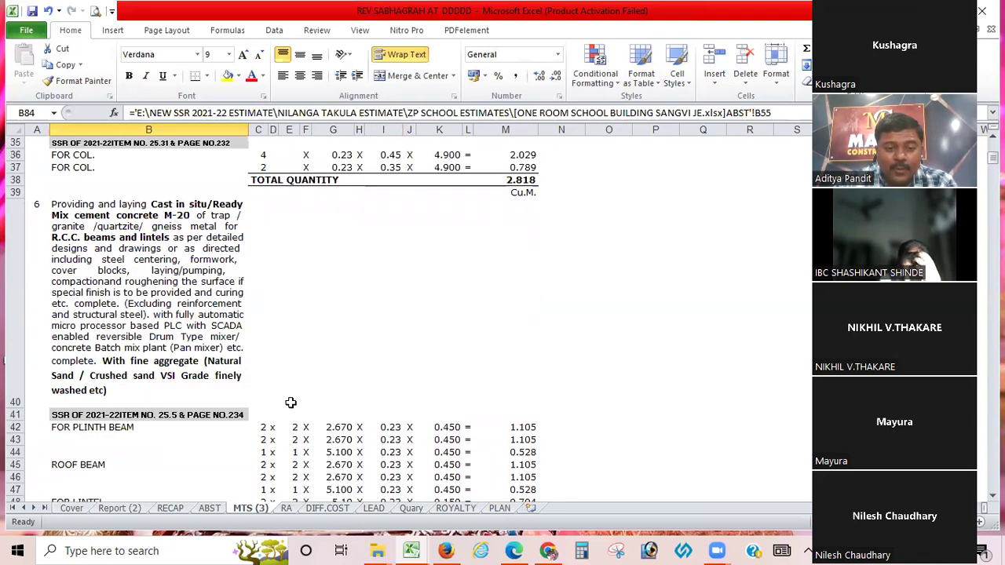
{"action": "scroll", "coordinate": [299, 408], "scroll_direction": "up", "scroll_amount": 8}
{"action": "left_click", "coordinate": [170, 508]}
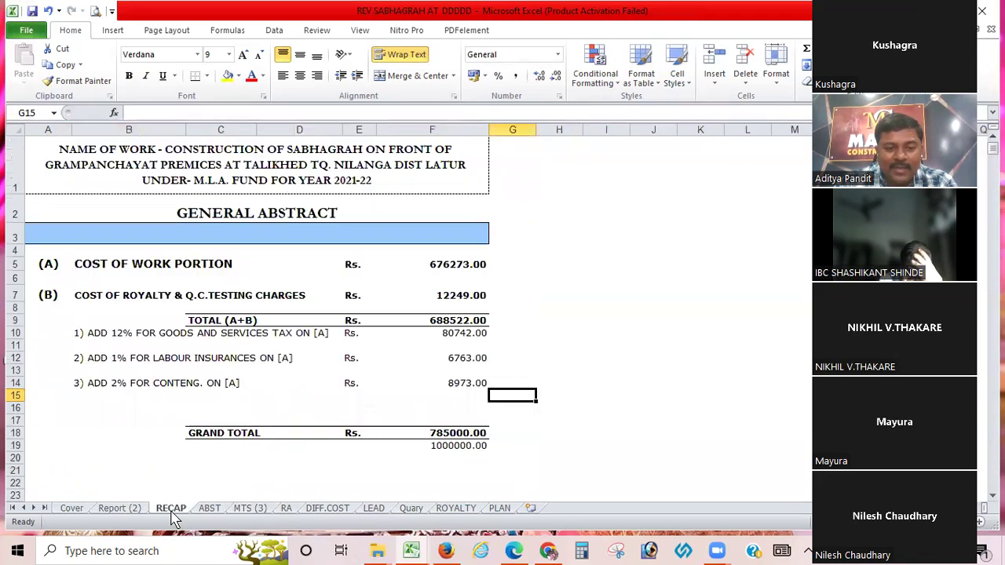
Step: Set the cement, sand and other lead distances to 50 km, leaving murum's lead unchanged
{"action": "left_click", "coordinate": [446, 436]}
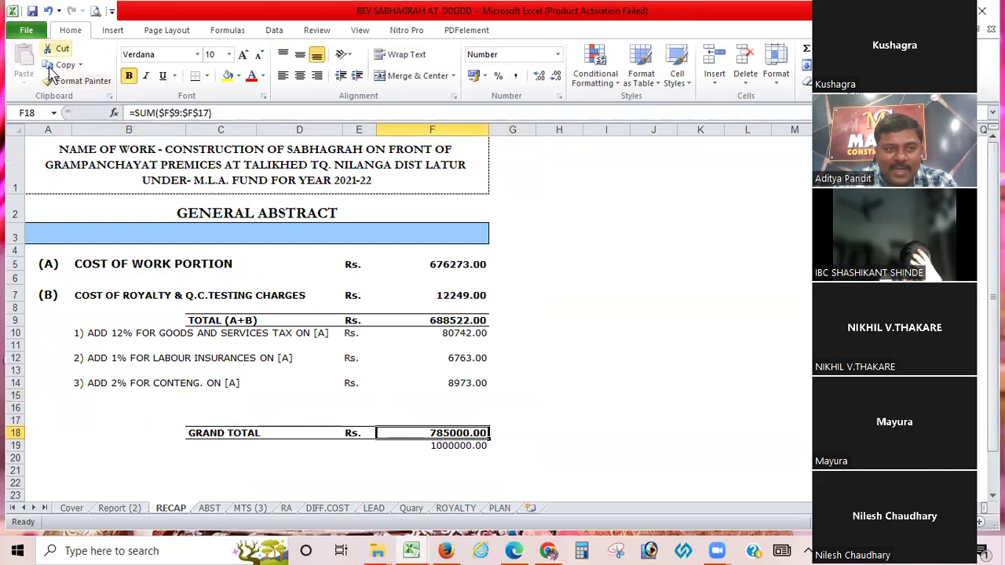
{"action": "left_click", "coordinate": [380, 510]}
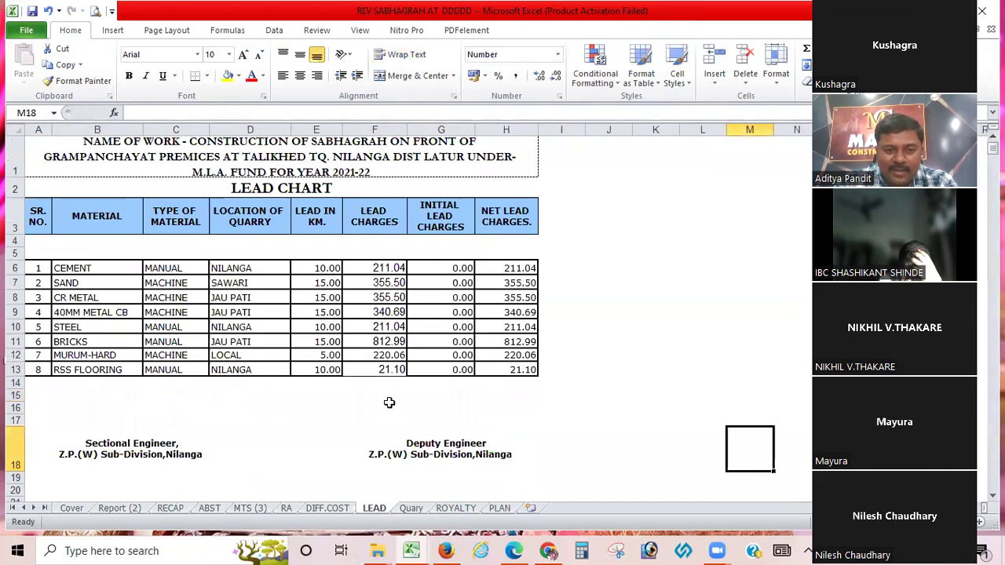
{"action": "left_click", "coordinate": [311, 270]}
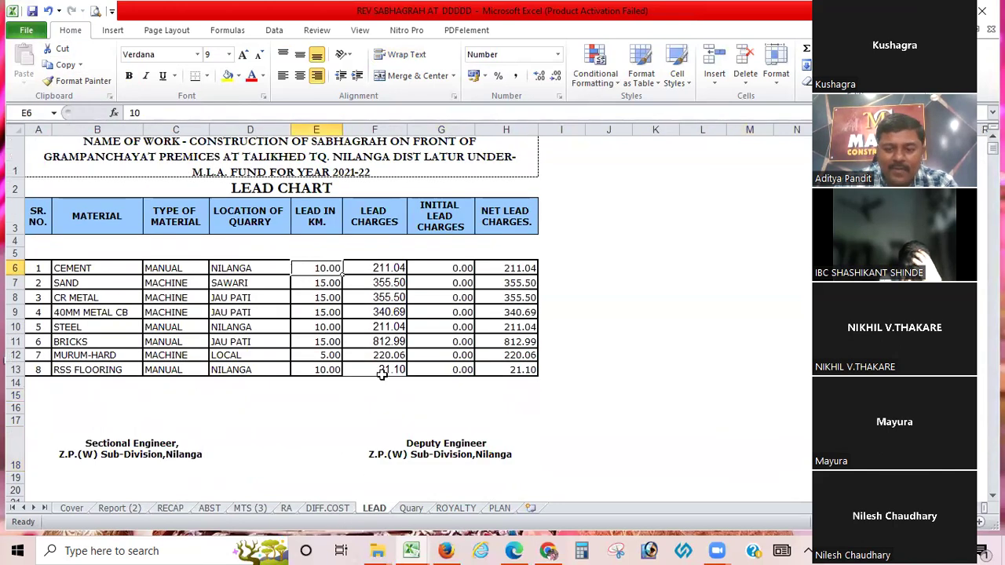
{"action": "type", "text": "50"}
{"action": "key", "text": "Return"}
{"action": "type", "text": "50"}
{"action": "key", "text": "Return"}
{"action": "type", "text": "50"}
{"action": "key", "text": "Return"}
{"action": "type", "text": "50"}
{"action": "key", "text": "Return"}
{"action": "key", "text": "Return"}
{"action": "key", "text": "Return"}
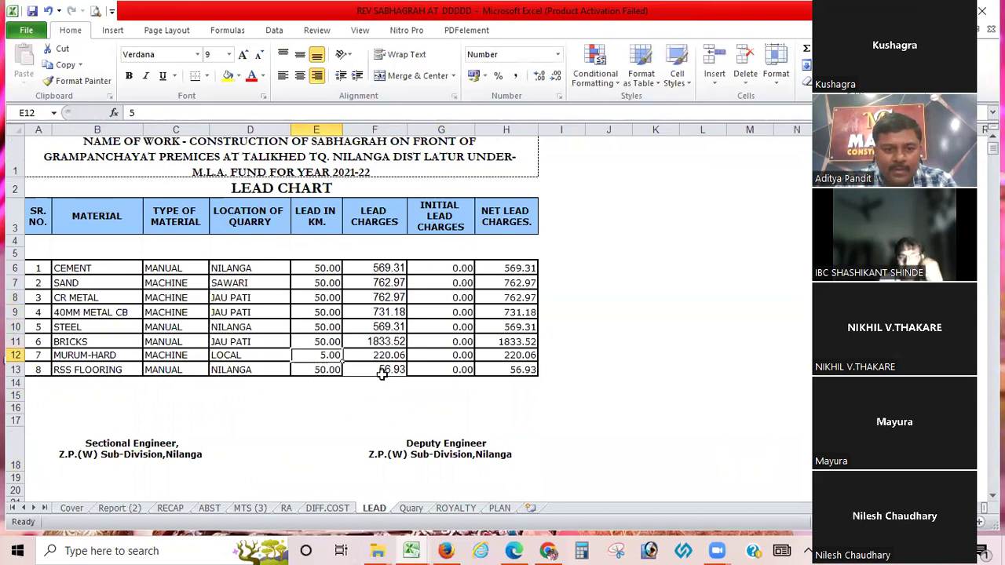
{"action": "left_click", "coordinate": [79, 356]}
{"action": "left_click", "coordinate": [357, 355]}
{"action": "left_click", "coordinate": [320, 354]}
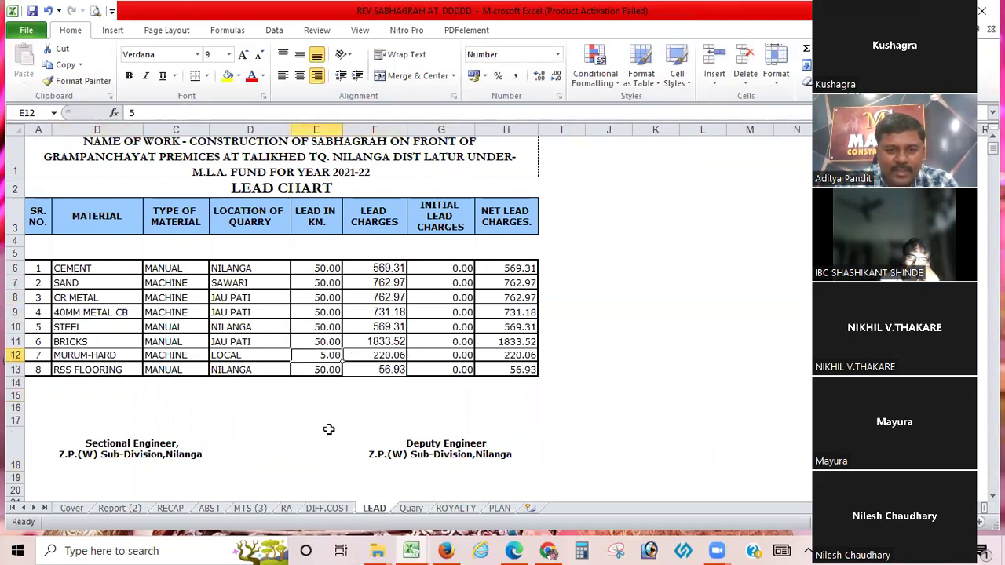
Step: Replace TALIKHED with FFFFFFF in the Cover sheet's name of work
{"action": "left_click", "coordinate": [79, 509]}
{"action": "left_click", "coordinate": [288, 294]}
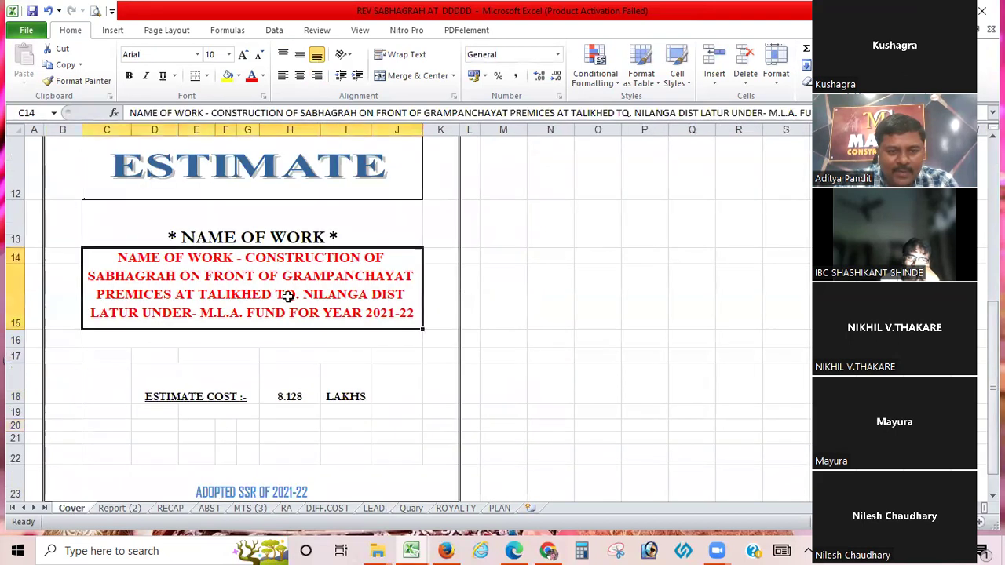
{"action": "double_click", "coordinate": [272, 296]}
{"action": "left_click_drag", "start_coordinate": [272, 296], "coordinate": [201, 298]}
{"action": "type", "text": "FFFFFFF"}
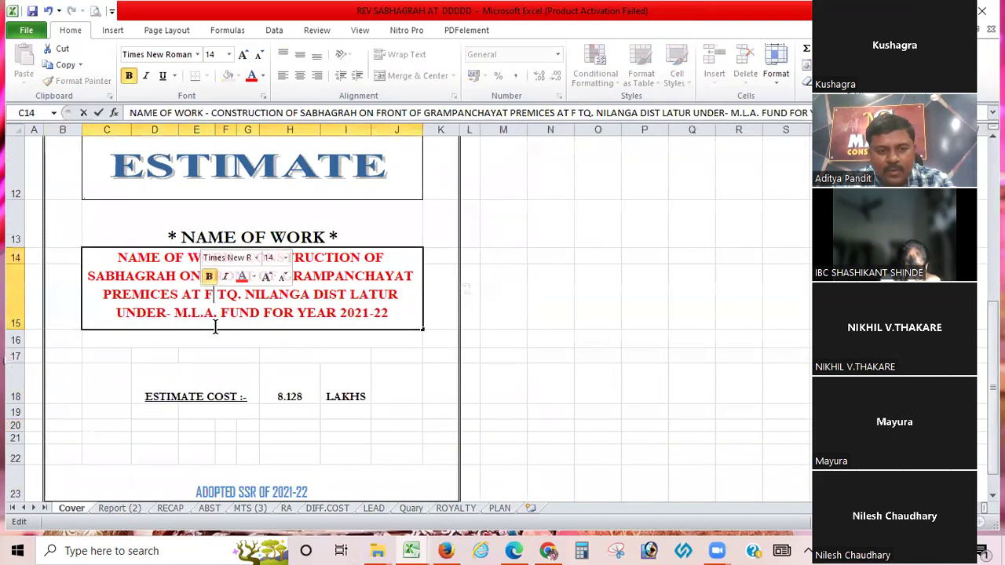
{"action": "left_click", "coordinate": [393, 380]}
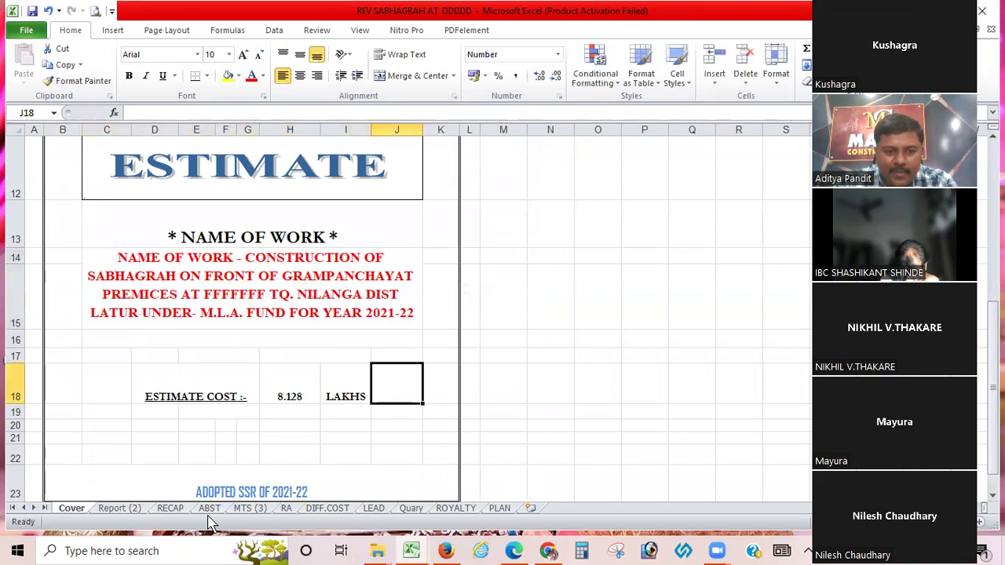
Step: Check the RECAP grand total, now Rs. 812848.00, against the 1000000 figure below it
{"action": "left_click", "coordinate": [208, 508]}
{"action": "left_click", "coordinate": [170, 508]}
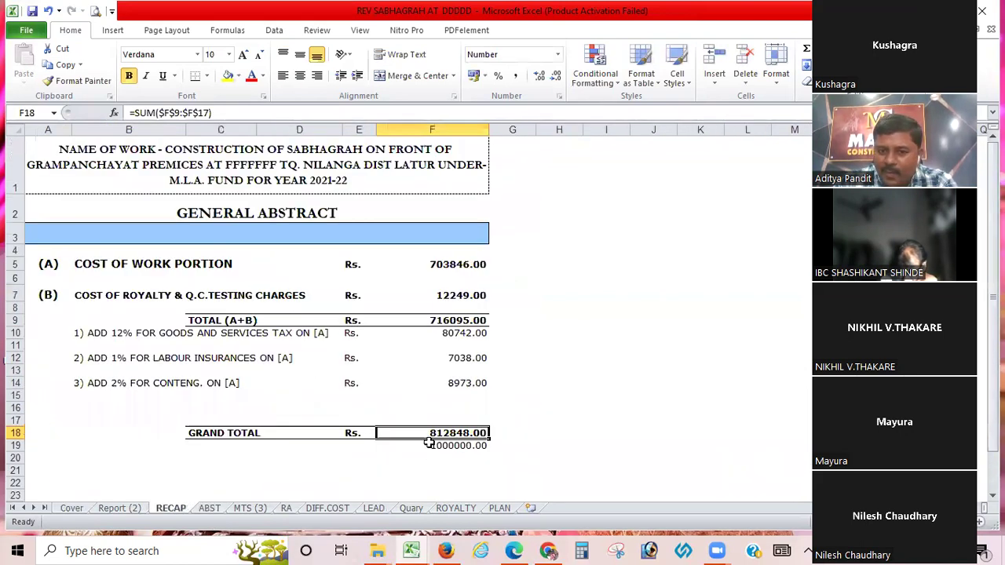
{"action": "left_click", "coordinate": [429, 444]}
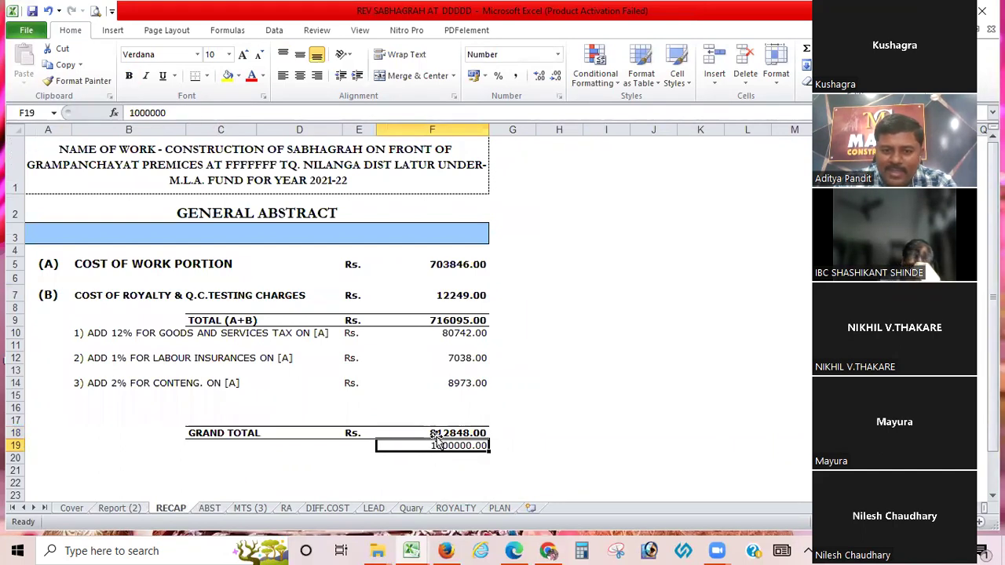
{"action": "left_click", "coordinate": [418, 432]}
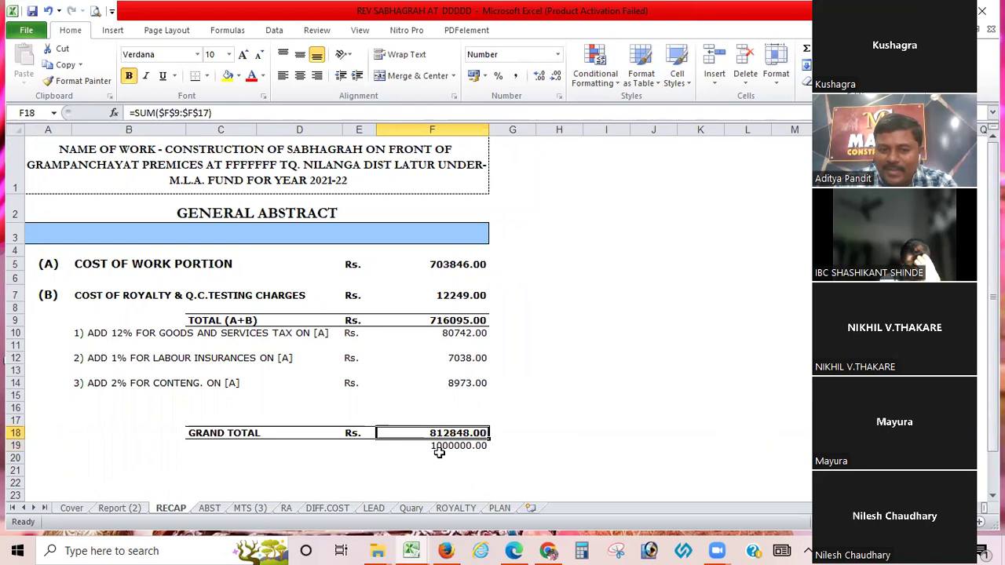
{"action": "left_click", "coordinate": [251, 511]}
Step: Scroll MTS (3), then inspect the PLAN sheet's 6.00 by 6.16 room outline before returning
{"action": "scroll", "coordinate": [377, 390], "scroll_direction": "up", "scroll_amount": 4}
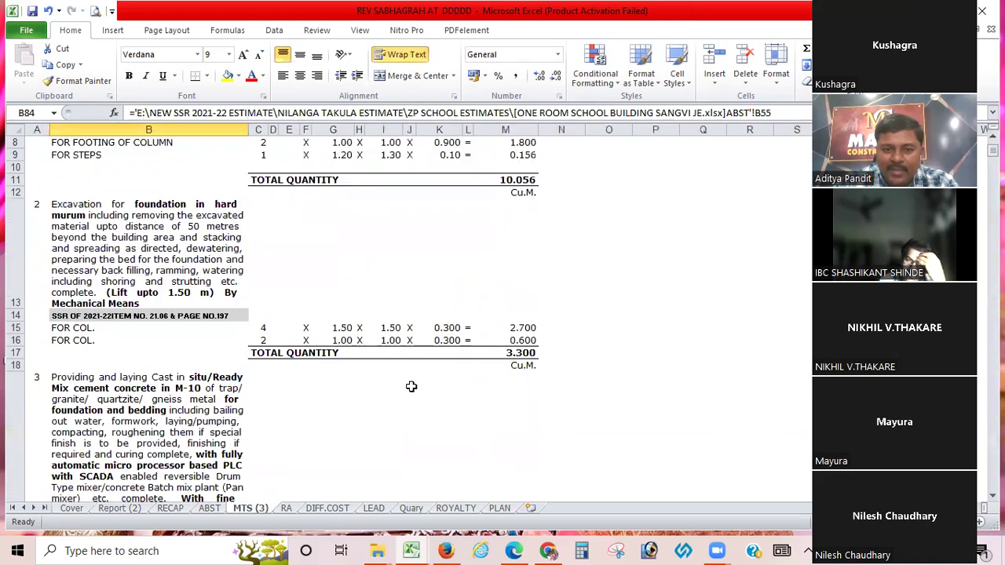
{"action": "scroll", "coordinate": [412, 386], "scroll_direction": "down", "scroll_amount": 5}
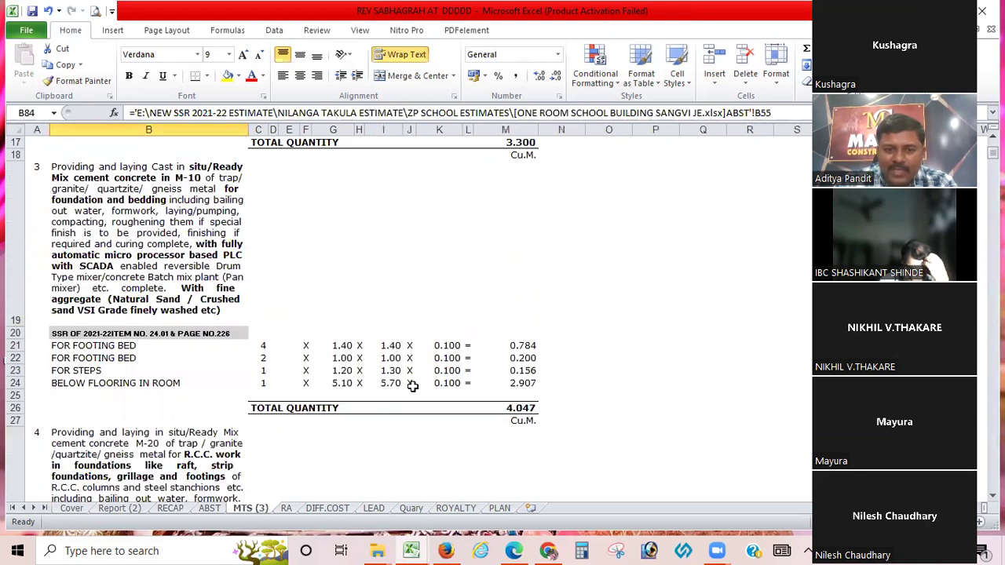
{"action": "scroll", "coordinate": [412, 387], "scroll_direction": "down", "scroll_amount": 3}
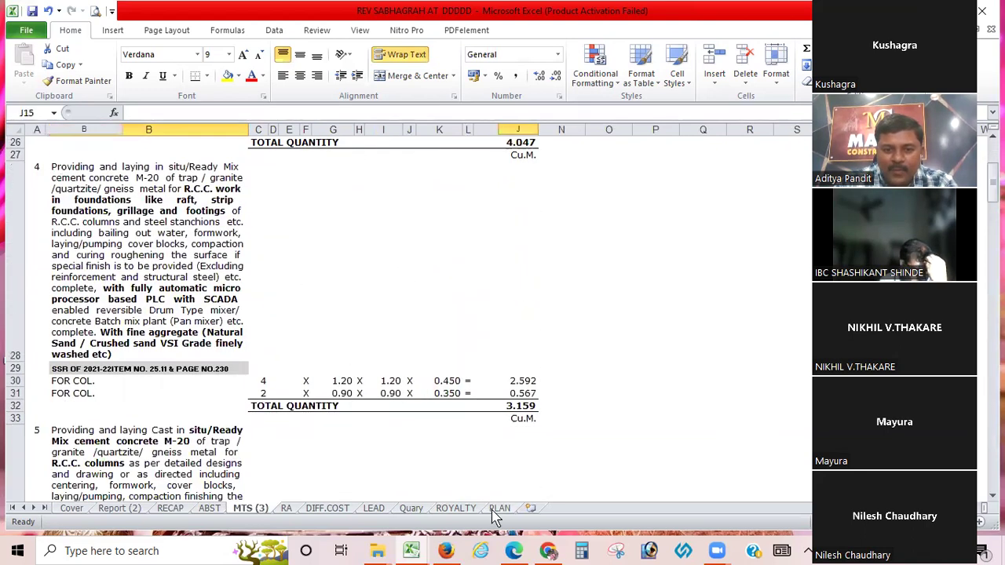
{"action": "left_click", "coordinate": [500, 508]}
{"action": "scroll", "coordinate": [406, 411], "scroll_direction": "up", "scroll_amount": 7}
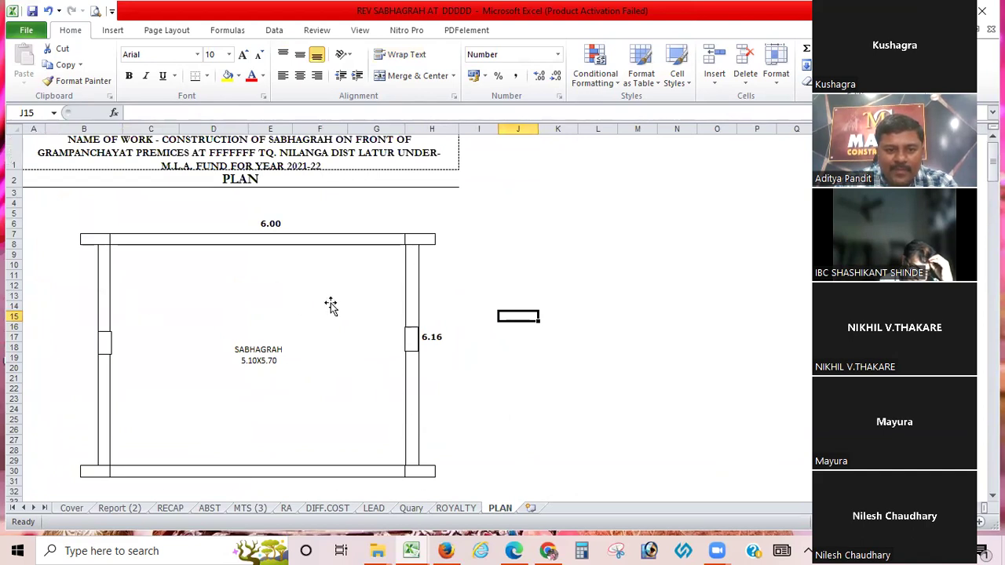
{"action": "left_click", "coordinate": [264, 228]}
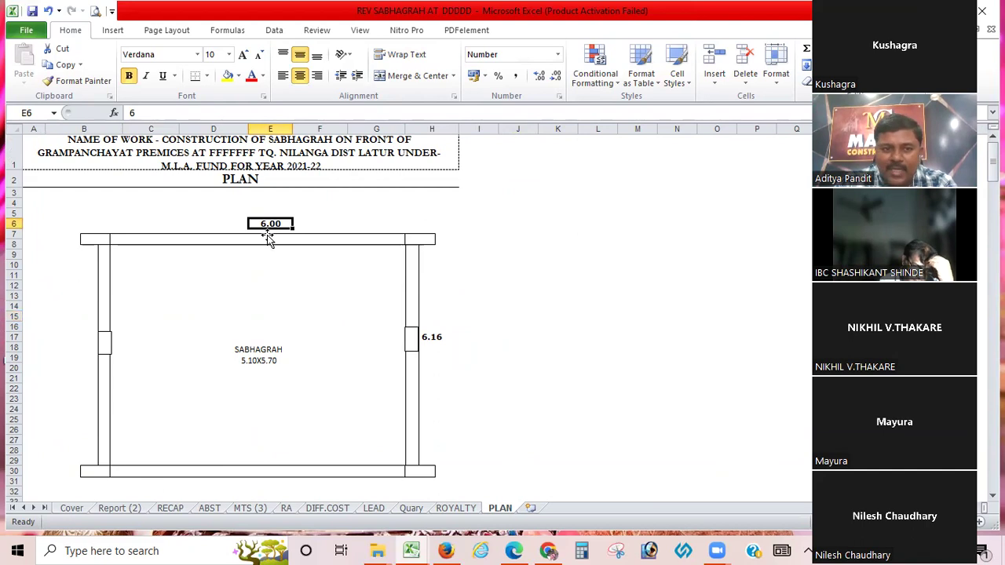
{"action": "left_click", "coordinate": [268, 240]}
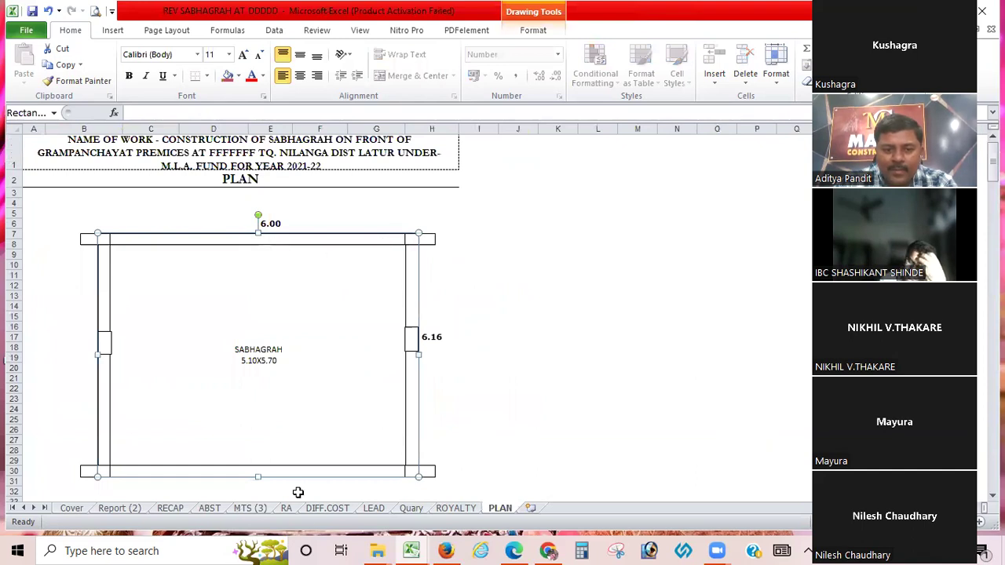
{"action": "left_click", "coordinate": [252, 509]}
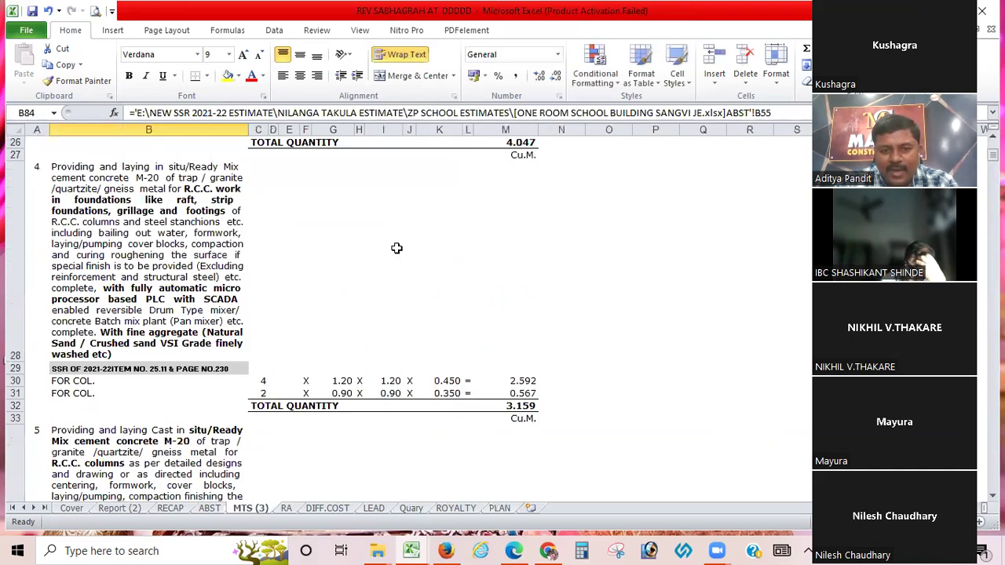
Step: Look over the RECAP abstract, then scroll through the MTS (3) measurement items
{"action": "left_click", "coordinate": [170, 509]}
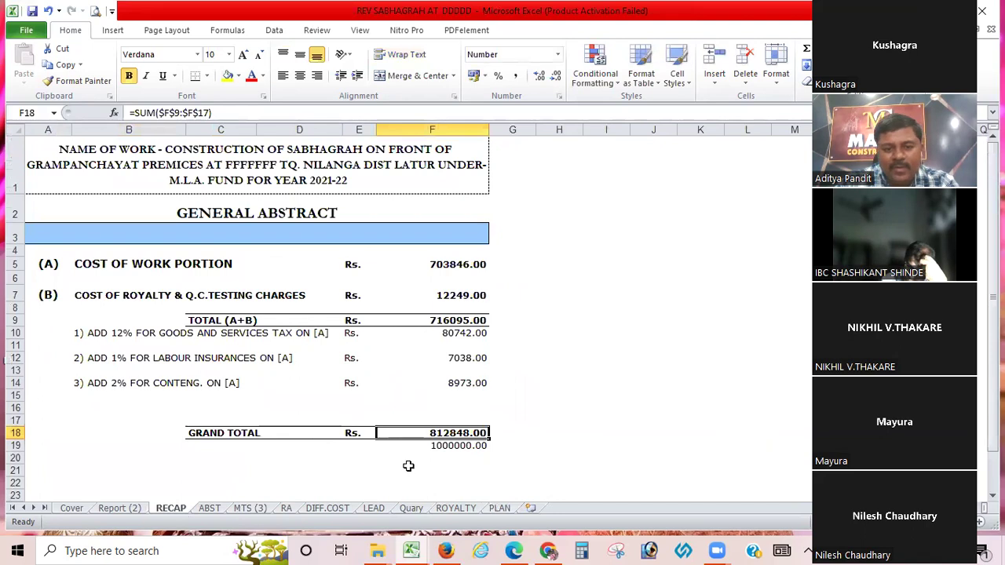
{"action": "left_click", "coordinate": [253, 509]}
{"action": "scroll", "coordinate": [421, 403], "scroll_direction": "down", "scroll_amount": 8}
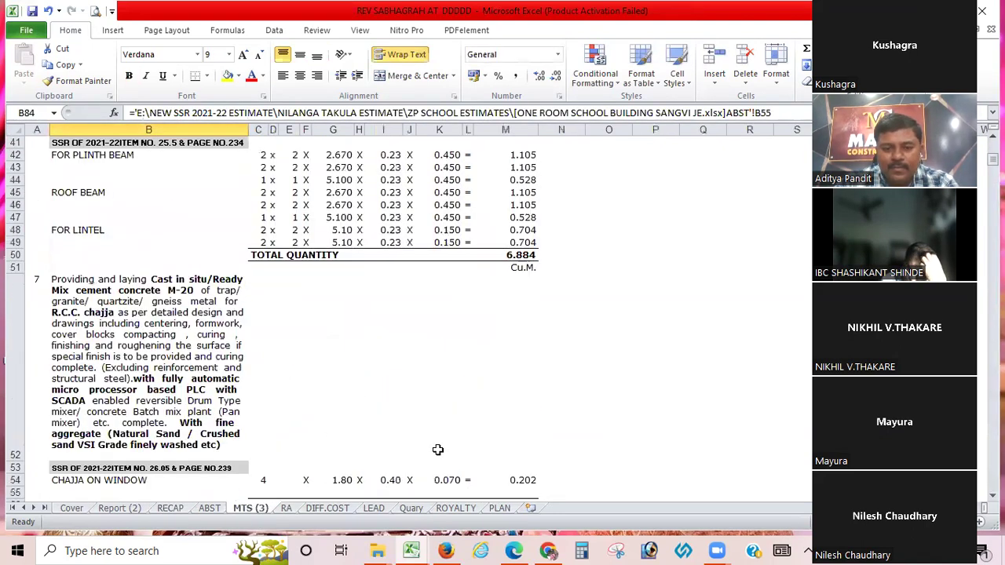
{"action": "left_click", "coordinate": [410, 382]}
{"action": "scroll", "coordinate": [413, 361], "scroll_direction": "down", "scroll_amount": 3}
{"action": "scroll", "coordinate": [415, 357], "scroll_direction": "down", "scroll_amount": 2}
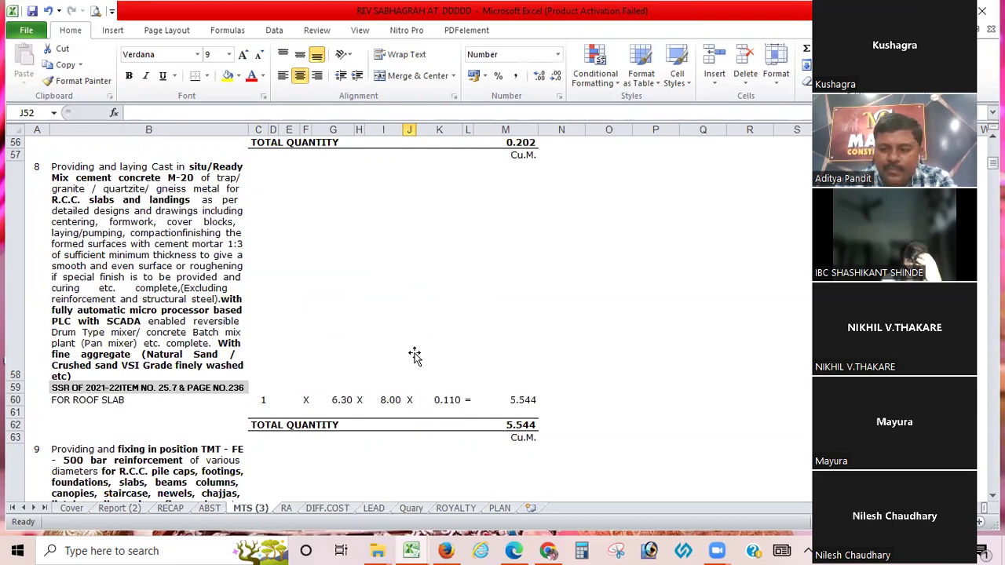
Step: Verify the 50 km cement and sand lead distances on the LEAD sheet
{"action": "left_click", "coordinate": [374, 508]}
{"action": "left_click", "coordinate": [389, 408]}
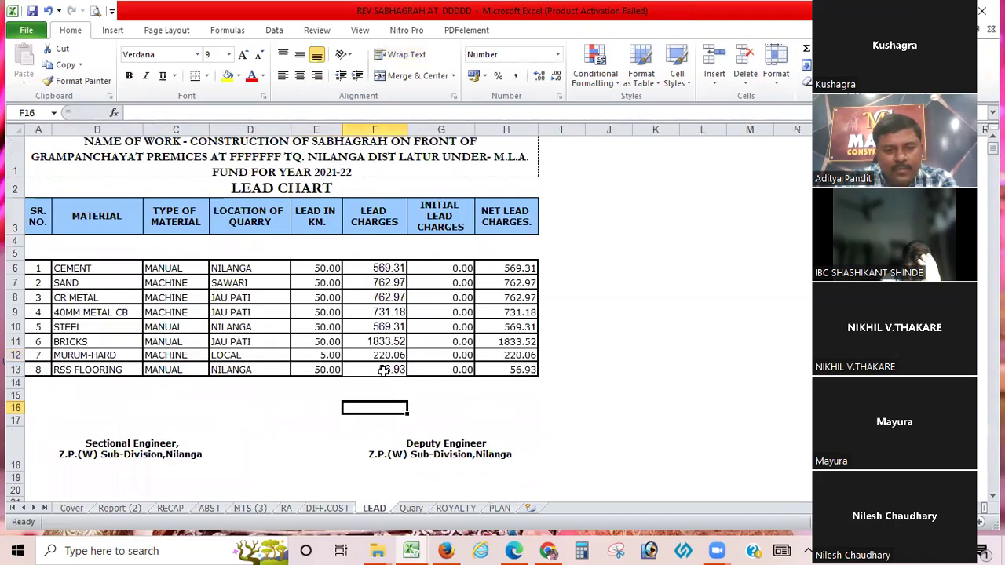
{"action": "left_click", "coordinate": [325, 268]}
{"action": "left_click", "coordinate": [318, 280]}
{"action": "left_click", "coordinate": [327, 269]}
{"action": "left_click", "coordinate": [320, 281]}
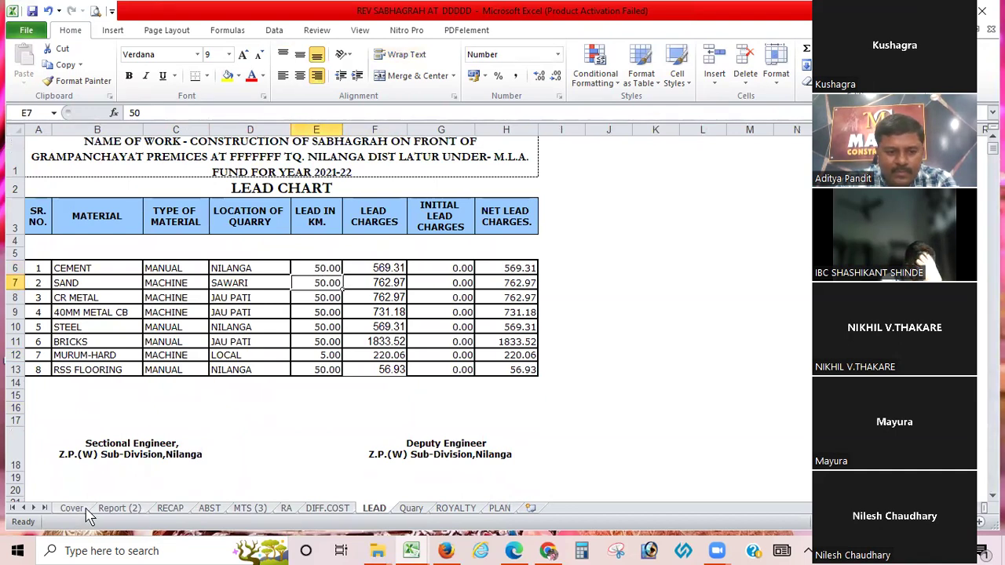
Step: Glance at the Report (2) and RECAP sheets, then revisit the lead chart
{"action": "left_click", "coordinate": [124, 512]}
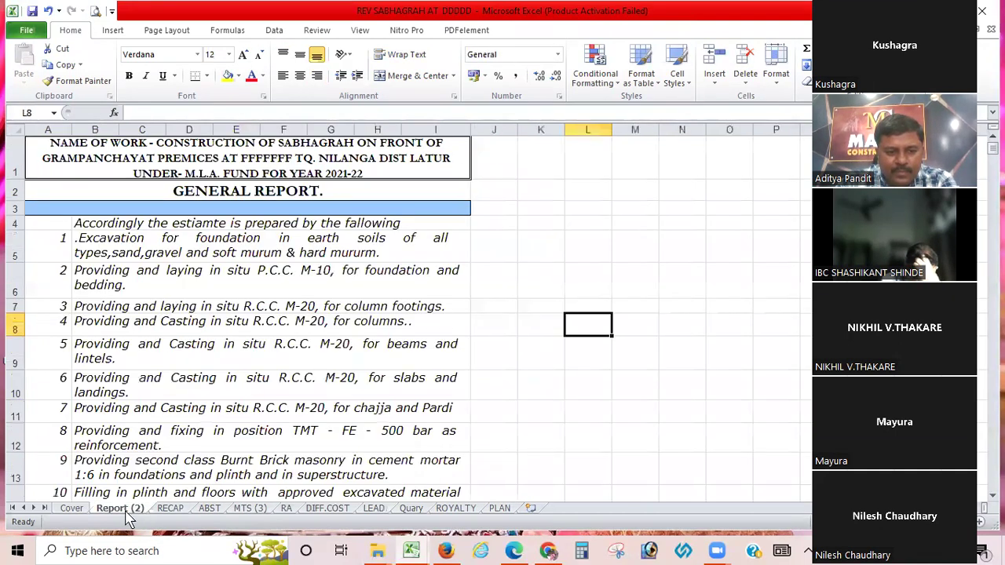
{"action": "left_click", "coordinate": [176, 511]}
{"action": "left_click", "coordinate": [372, 511]}
{"action": "left_click", "coordinate": [370, 422]}
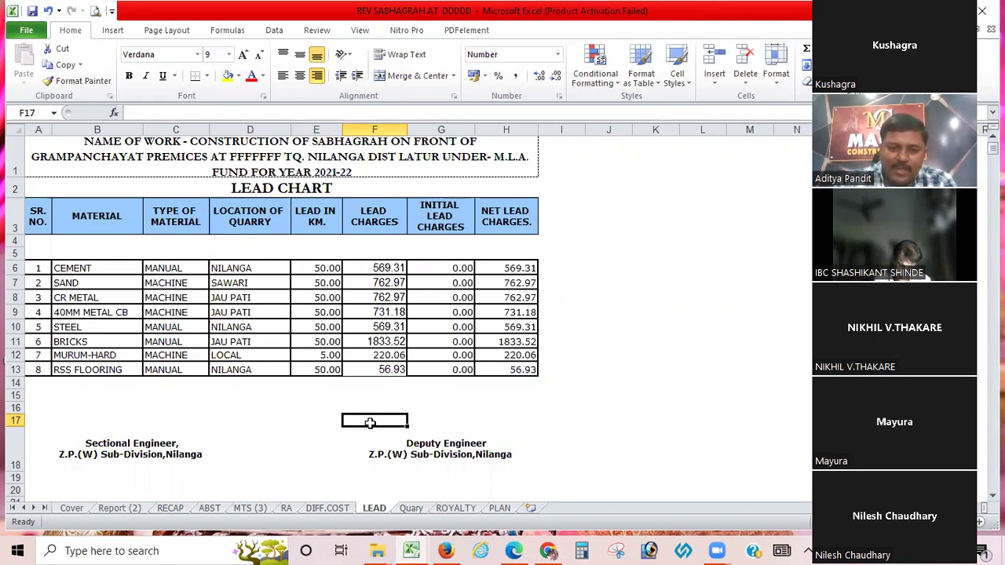
{"action": "left_click", "coordinate": [240, 511]}
Step: Inspect the reinforcement quantity formula in M68 without changing it
{"action": "scroll", "coordinate": [369, 369], "scroll_direction": "down", "scroll_amount": 4}
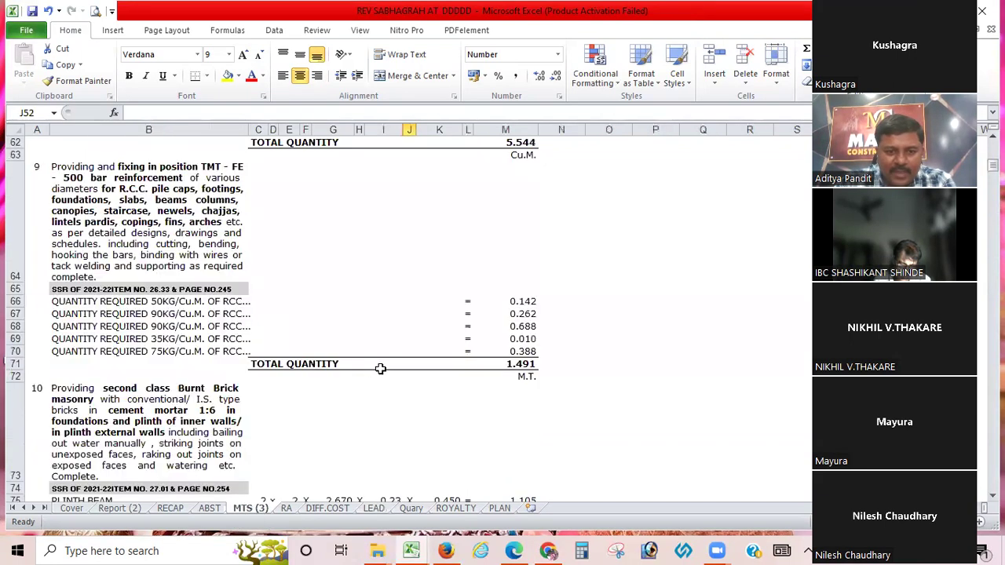
{"action": "double_click", "coordinate": [518, 326]}
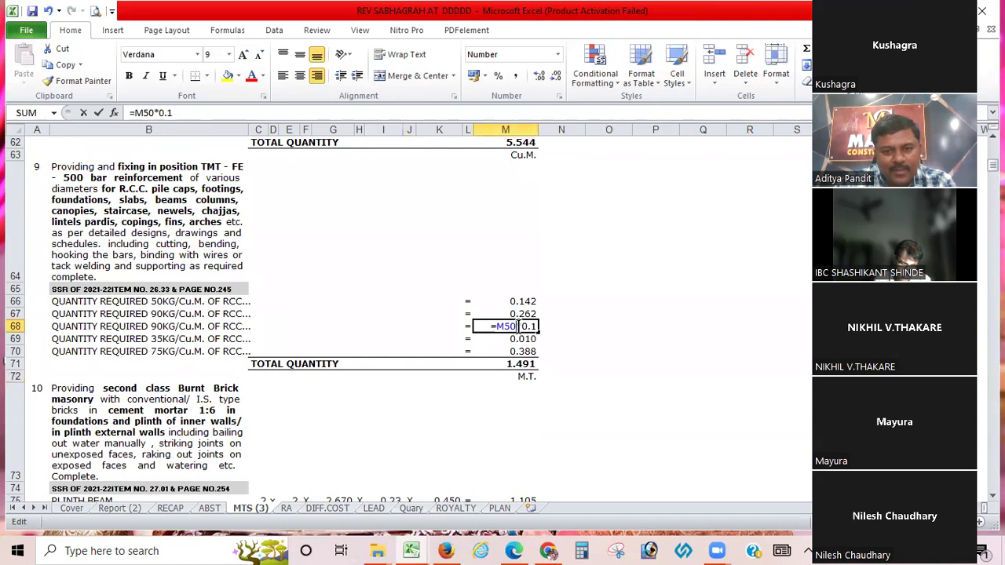
{"action": "key", "text": "Escape"}
{"action": "scroll", "coordinate": [439, 303], "scroll_direction": "up", "scroll_amount": 3}
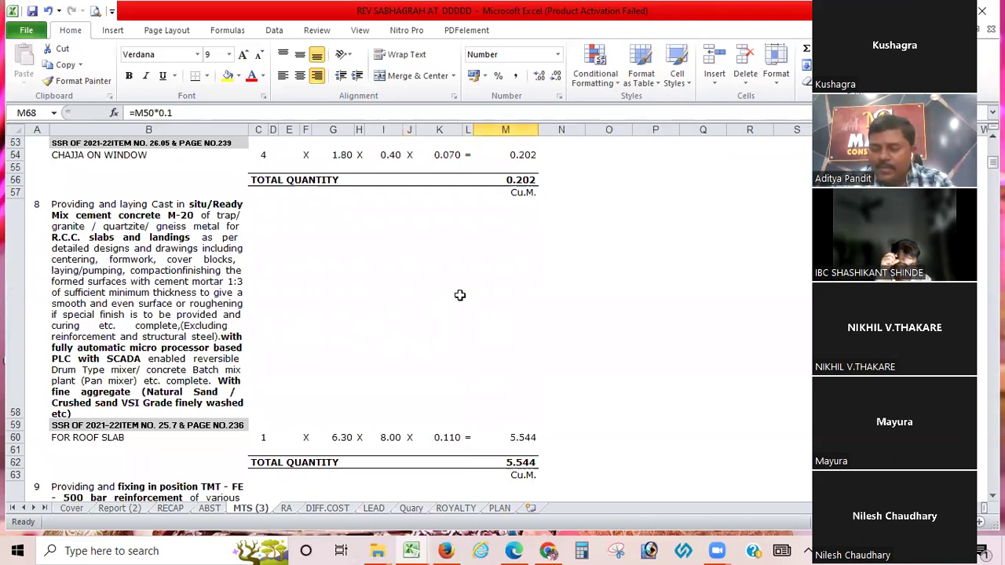
Step: Recheck the cement and sand lead distances on the LEAD sheet and the RECAP abstract
{"action": "left_click", "coordinate": [375, 510]}
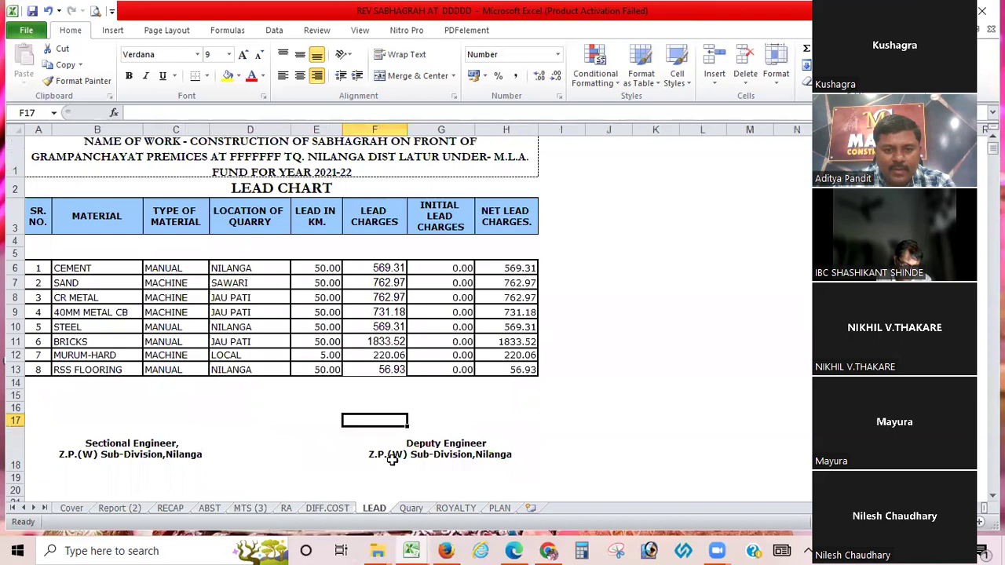
{"action": "left_click", "coordinate": [318, 297]}
{"action": "left_click", "coordinate": [317, 283]}
{"action": "left_click", "coordinate": [318, 269]}
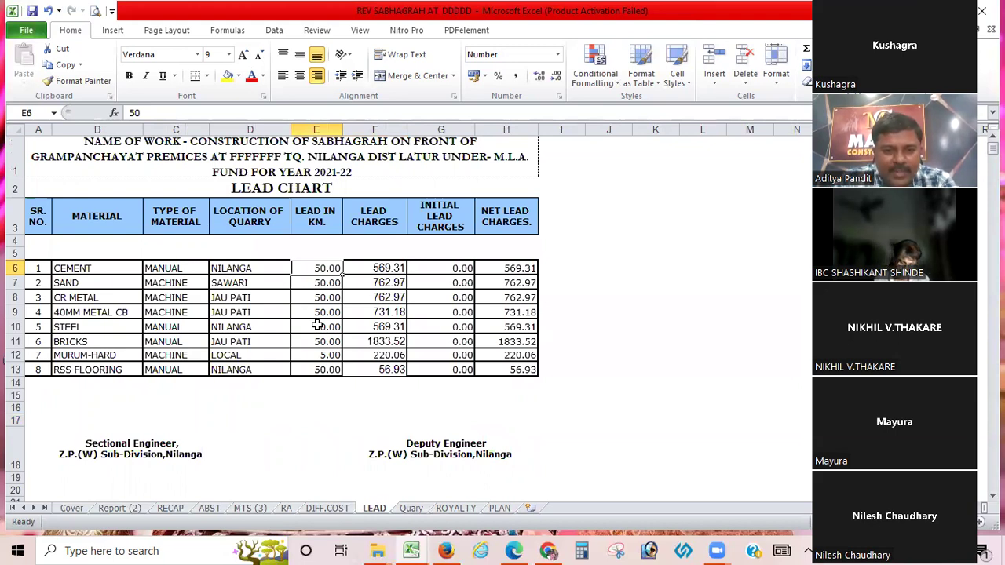
{"action": "left_click", "coordinate": [181, 509]}
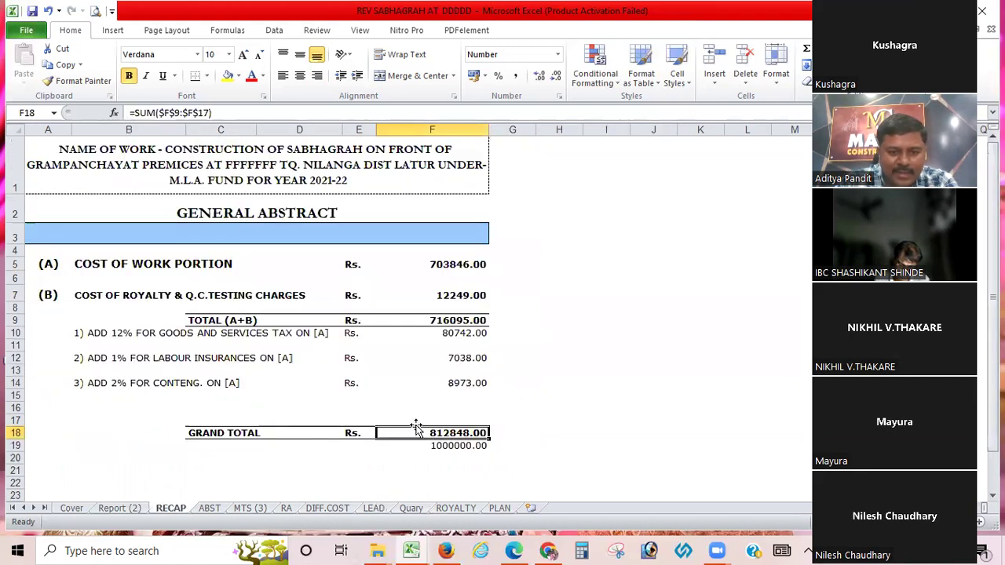
{"action": "left_click", "coordinate": [283, 509]}
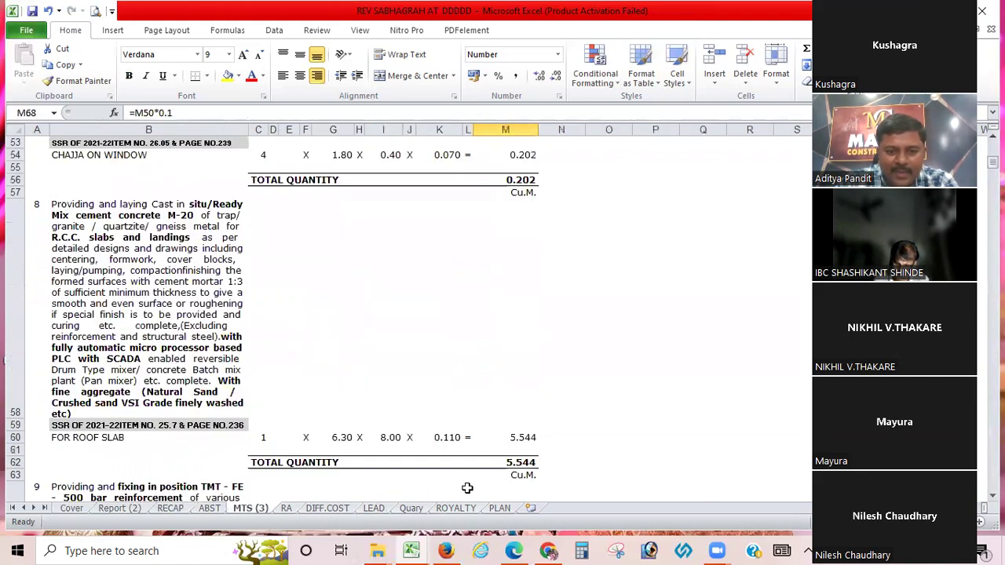
Step: Check the plan's 6.16 side dimension, then bring up the MTS (3) foundation concrete items
{"action": "left_click", "coordinate": [493, 508]}
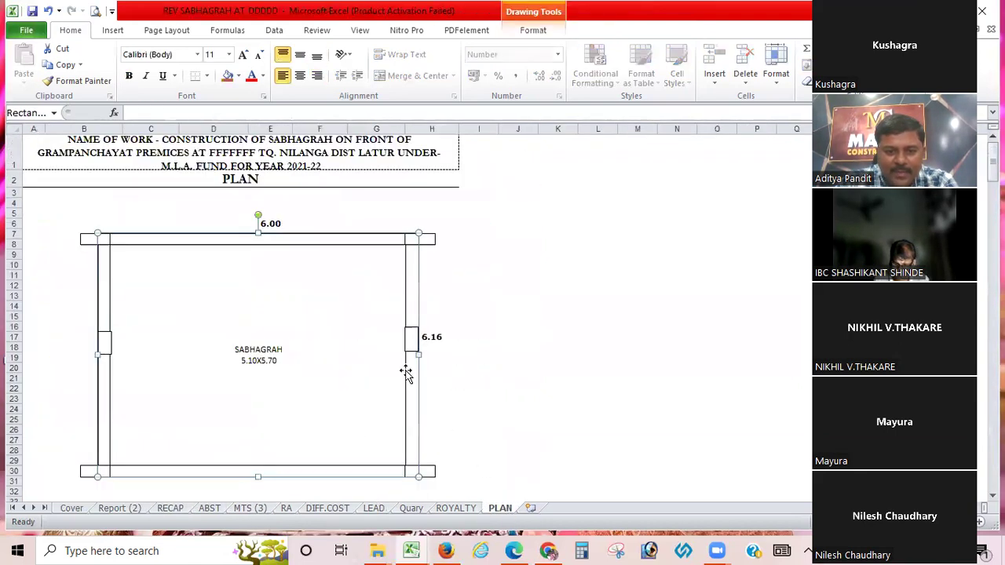
{"action": "left_click", "coordinate": [434, 337]}
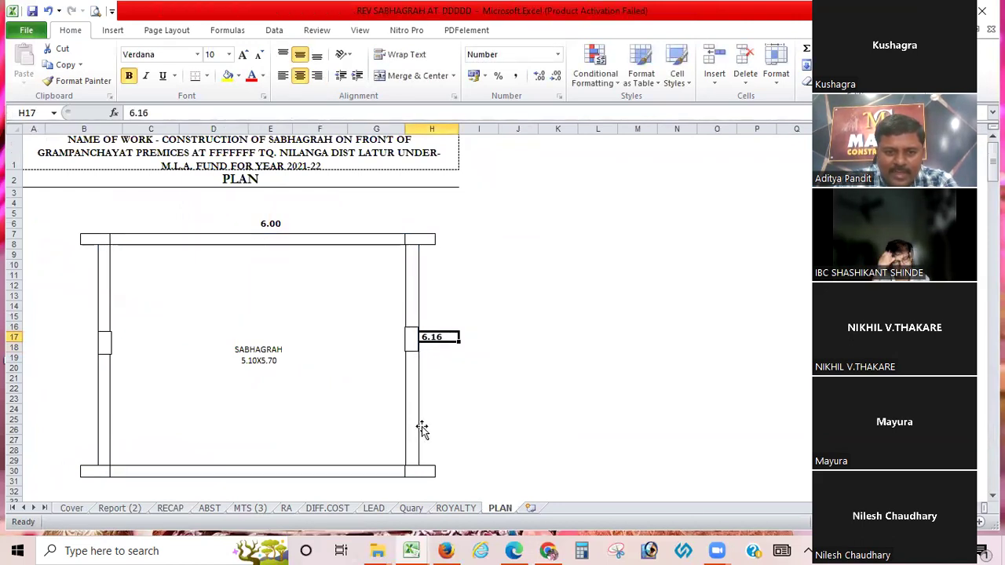
{"action": "left_click", "coordinate": [251, 510]}
{"action": "scroll", "coordinate": [332, 328], "scroll_direction": "up", "scroll_amount": 1}
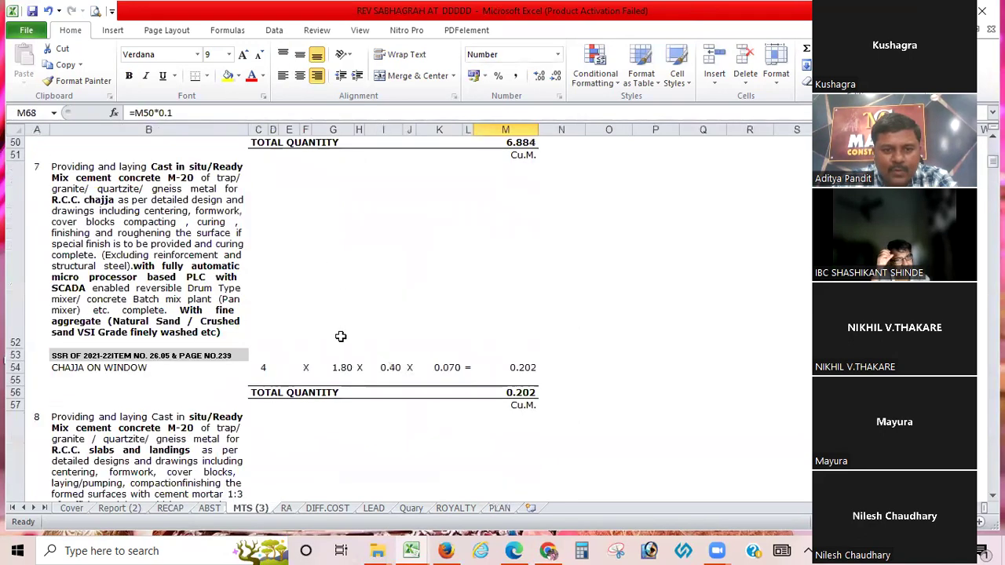
{"action": "scroll", "coordinate": [341, 336], "scroll_direction": "up", "scroll_amount": 5}
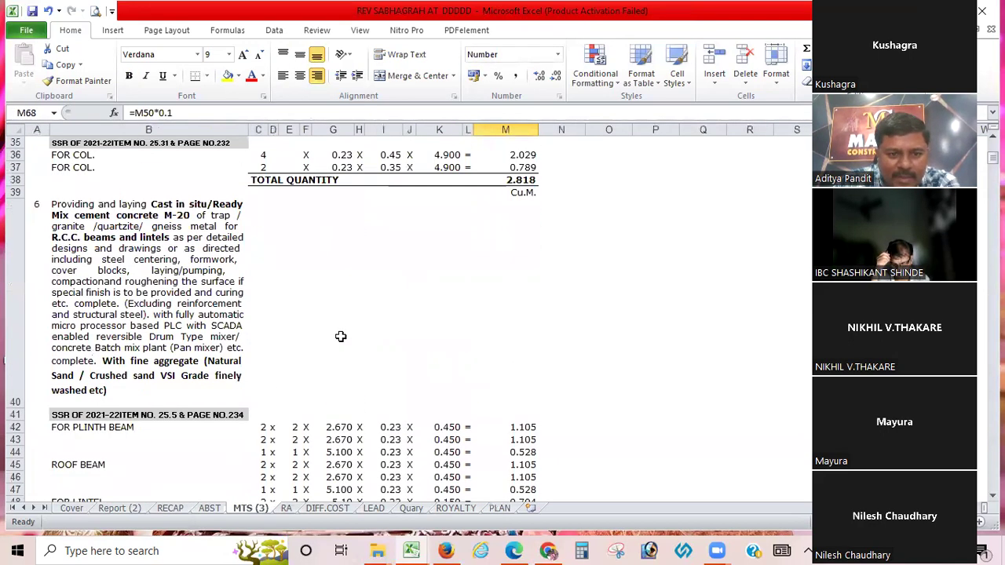
{"action": "scroll", "coordinate": [341, 336], "scroll_direction": "up", "scroll_amount": 7}
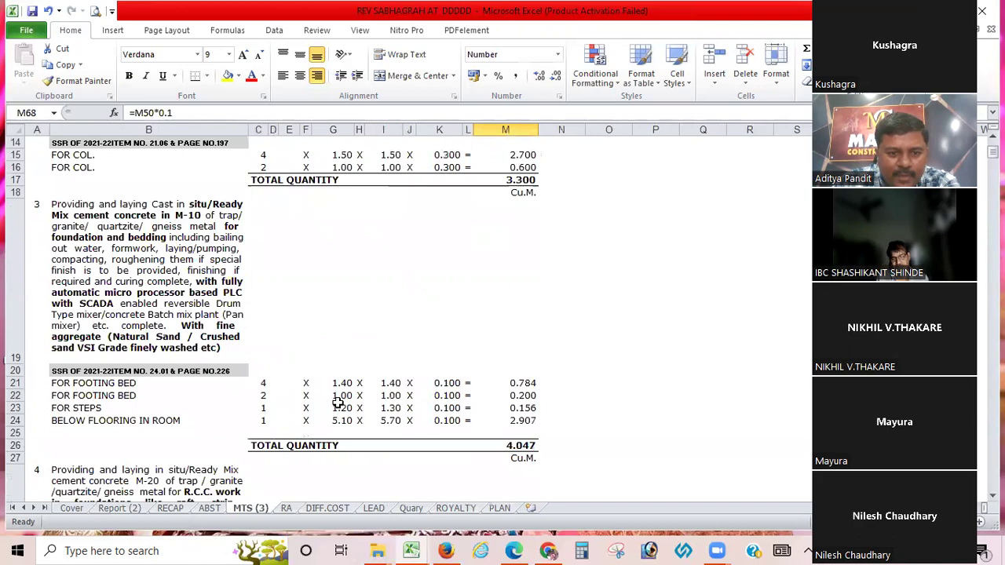
Step: Change the below-flooring length in G24 from 5.10 to 6.00, making the total 4.560
{"action": "left_click", "coordinate": [338, 405]}
{"action": "left_click", "coordinate": [341, 398]}
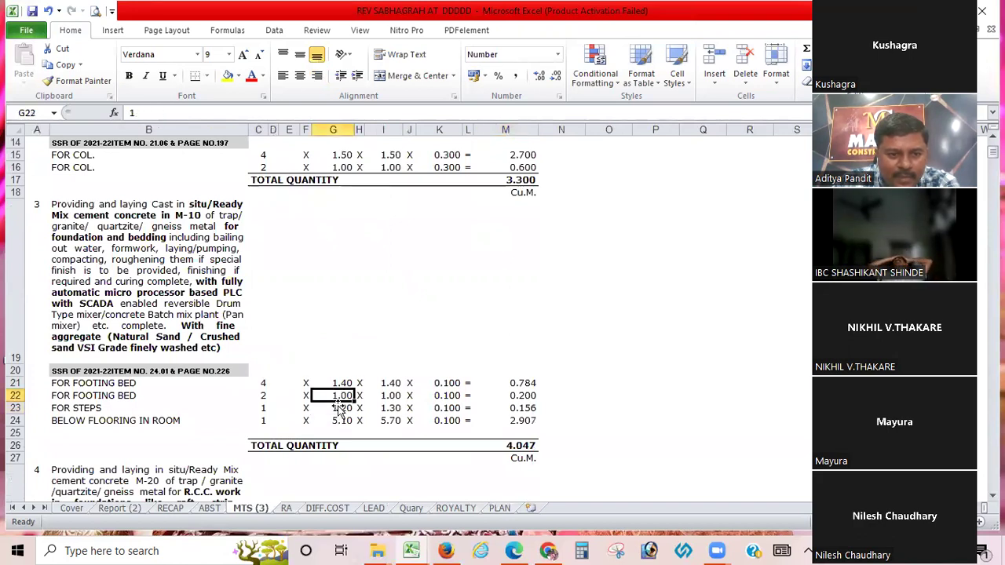
{"action": "left_click", "coordinate": [343, 421]}
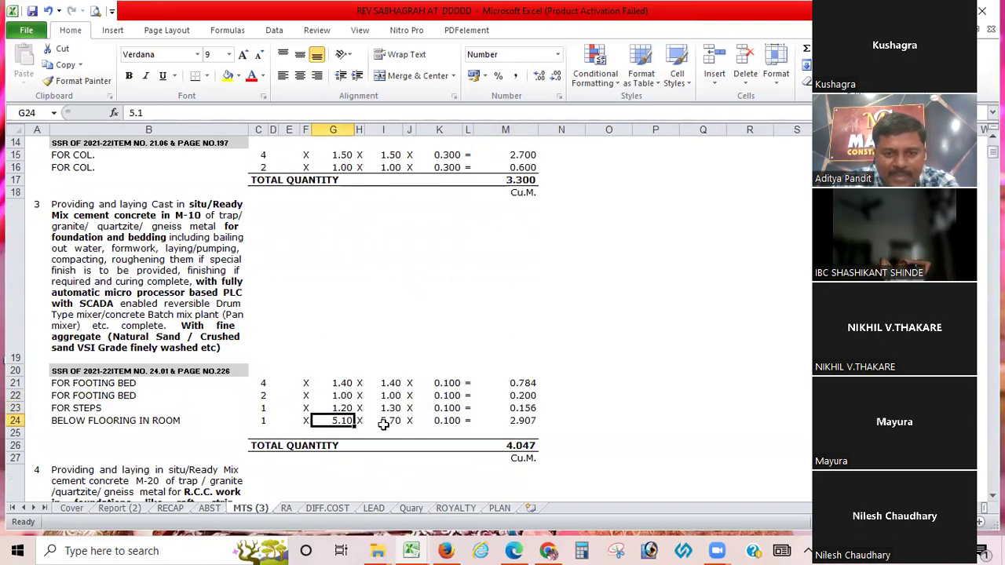
{"action": "left_click", "coordinate": [383, 424]}
{"action": "left_click", "coordinate": [345, 422]}
{"action": "type", "text": "6"}
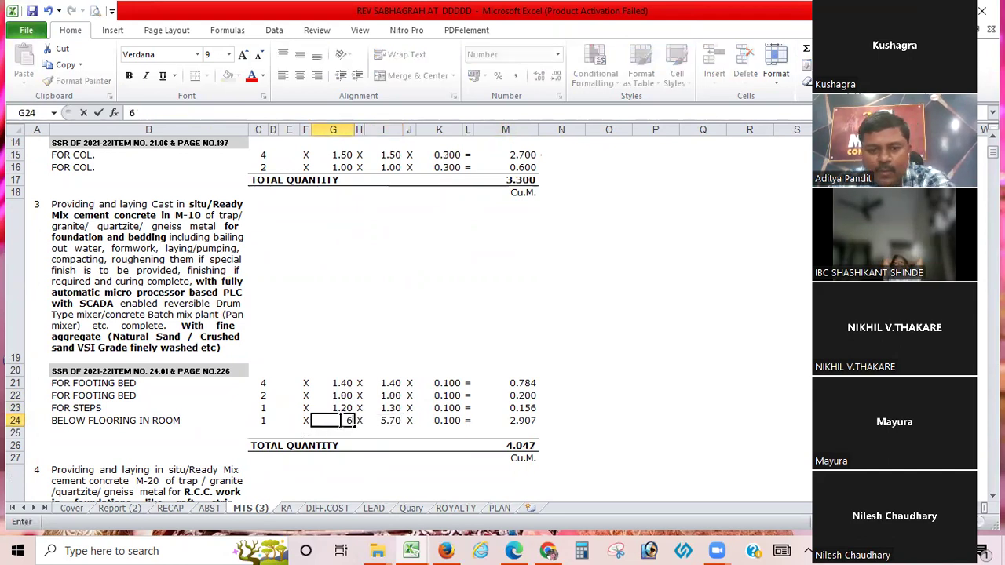
{"action": "left_click", "coordinate": [373, 421]}
Step: Confirm the PLAN sheet's room label now reads 6.000X5.70
{"action": "scroll", "coordinate": [346, 393], "scroll_direction": "down", "scroll_amount": 4}
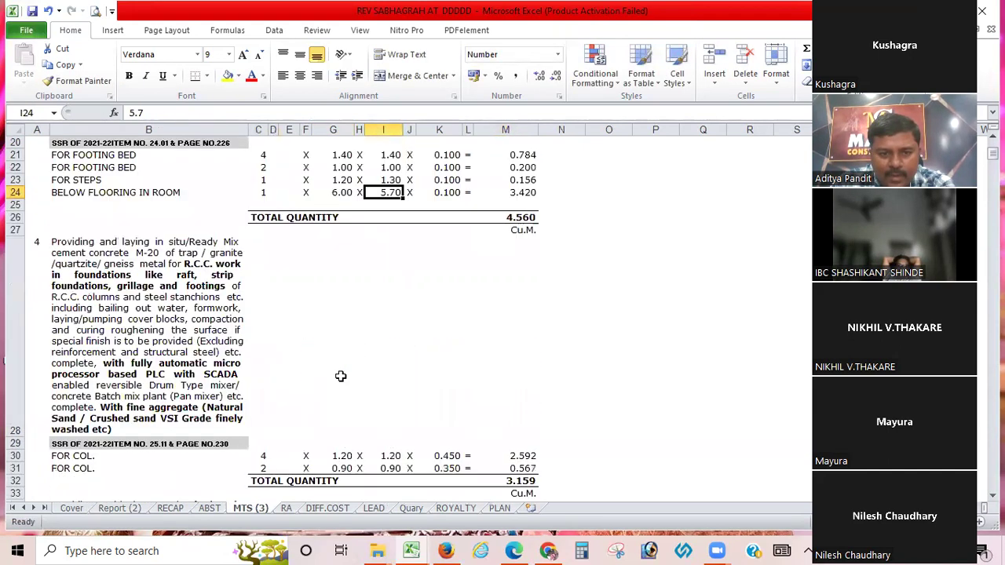
{"action": "scroll", "coordinate": [339, 377], "scroll_direction": "down", "scroll_amount": 2}
{"action": "left_click", "coordinate": [496, 509]}
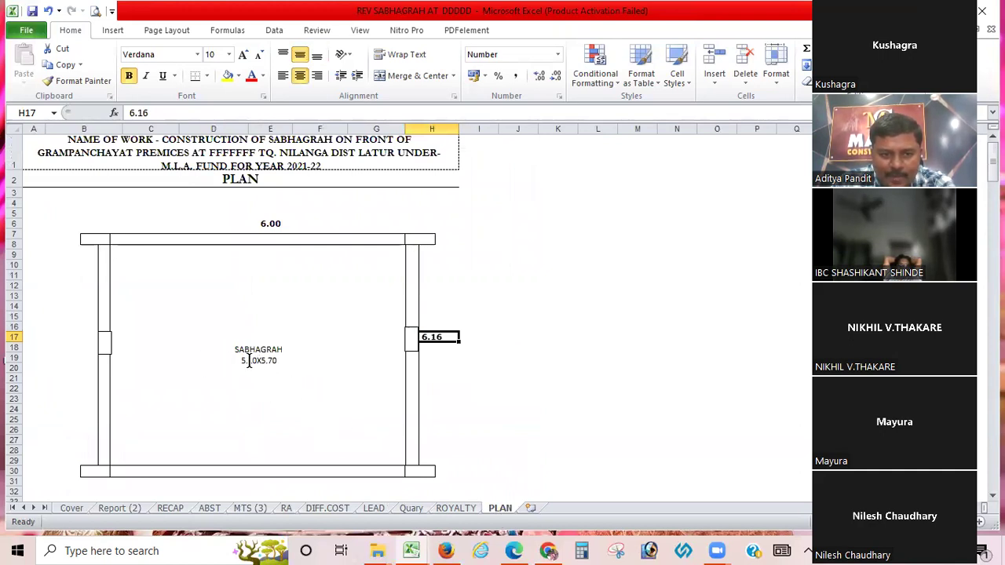
{"action": "left_click", "coordinate": [248, 361]}
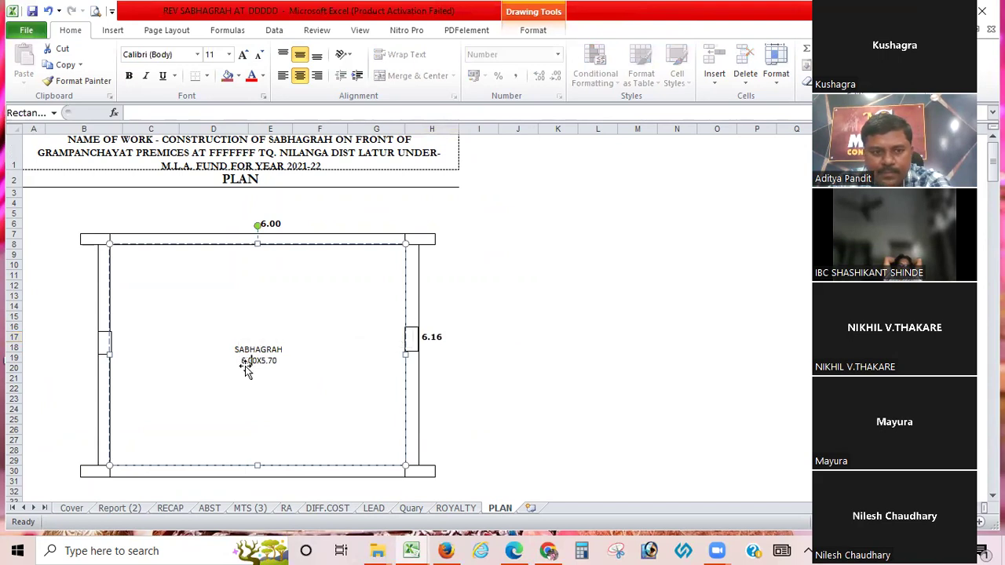
{"action": "left_click", "coordinate": [516, 294]}
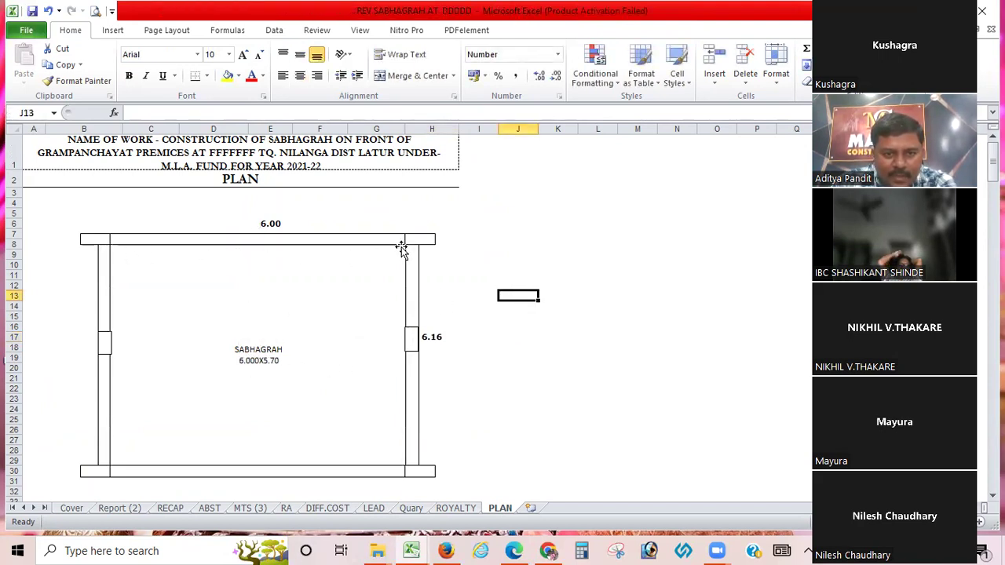
Step: Enter 6.00 as the plinth beam, roof beam and lintel lengths in G44 and G47–G49
{"action": "left_click", "coordinate": [252, 508]}
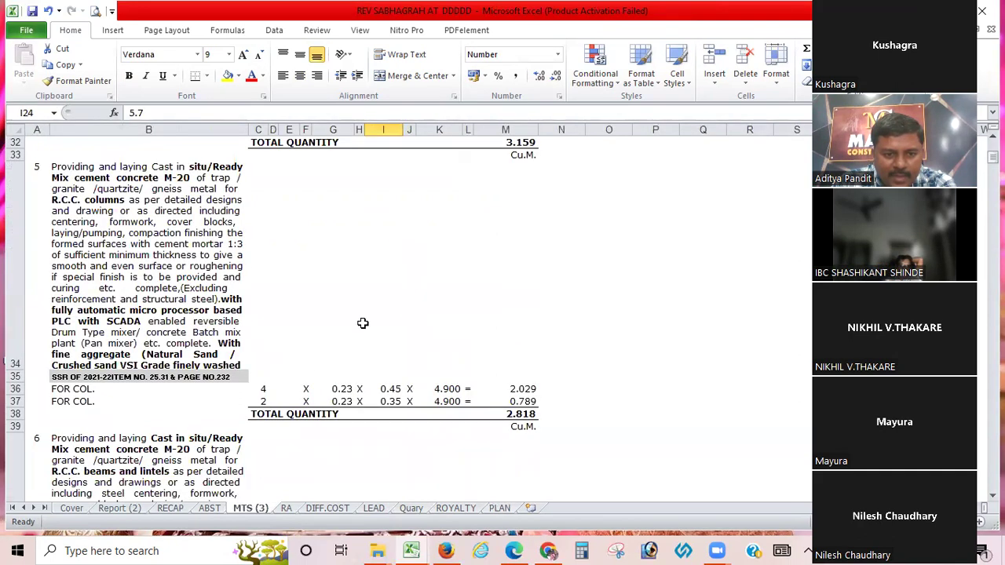
{"action": "scroll", "coordinate": [363, 323], "scroll_direction": "down", "scroll_amount": 2}
{"action": "left_click", "coordinate": [333, 415]}
{"action": "scroll", "coordinate": [369, 342], "scroll_direction": "down", "scroll_amount": 1}
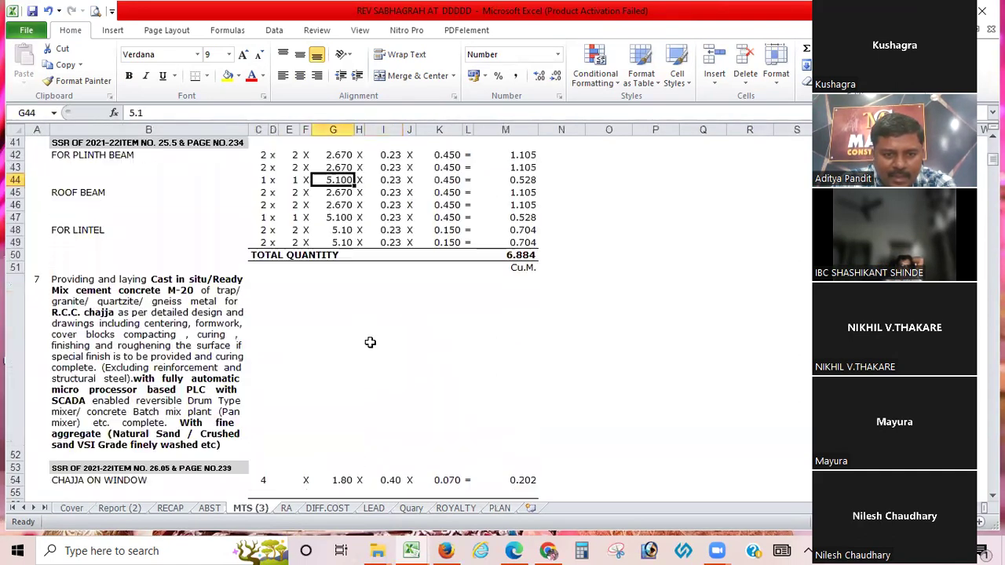
{"action": "type", "text": "6"}
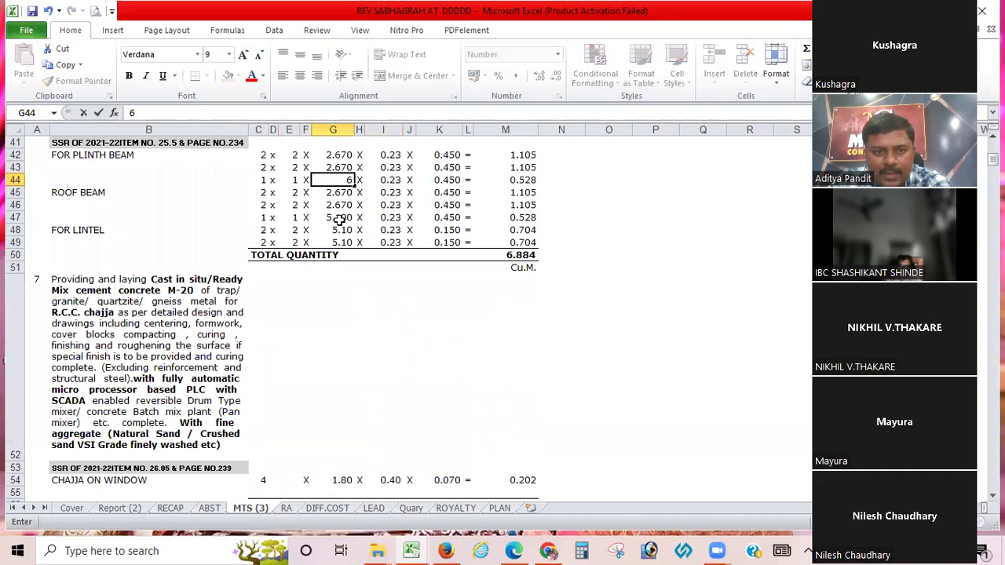
{"action": "left_click", "coordinate": [339, 219]}
{"action": "type", "text": "6"}
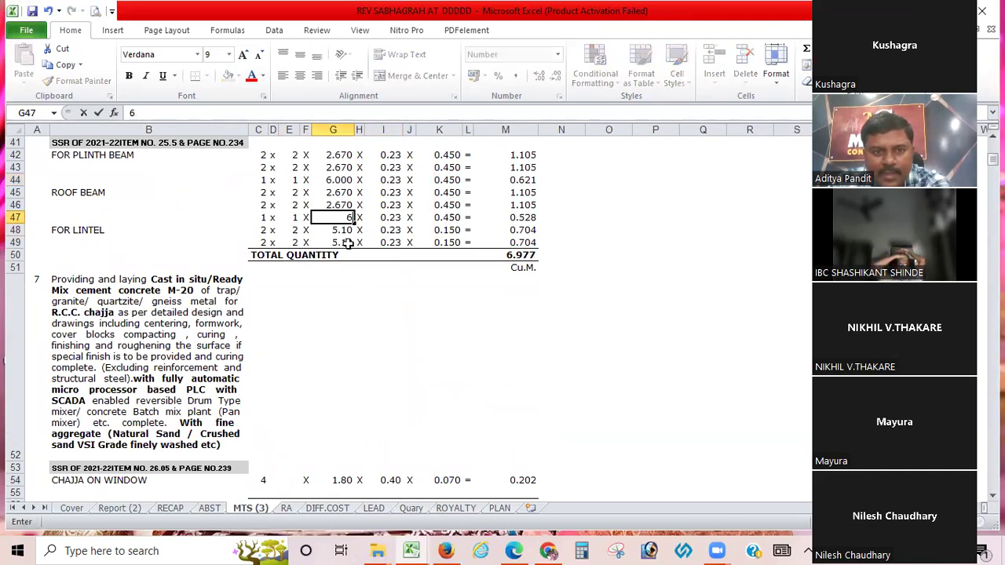
{"action": "key", "text": "Return"}
{"action": "type", "text": "6"}
{"action": "key", "text": "Return"}
{"action": "type", "text": "6"}
{"action": "left_click", "coordinate": [349, 290]}
Step: Review the roof slab's 6.30 dimension and compare it against the PLAN sheet
{"action": "scroll", "coordinate": [327, 389], "scroll_direction": "down", "scroll_amount": 5}
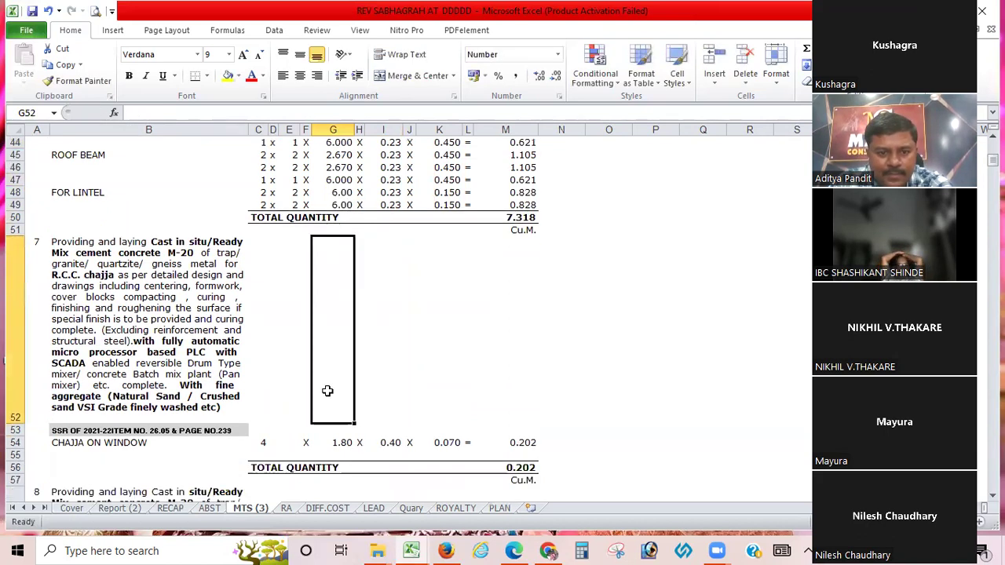
{"action": "scroll", "coordinate": [327, 389], "scroll_direction": "down", "scroll_amount": 2}
{"action": "scroll", "coordinate": [327, 389], "scroll_direction": "up", "scroll_amount": 3}
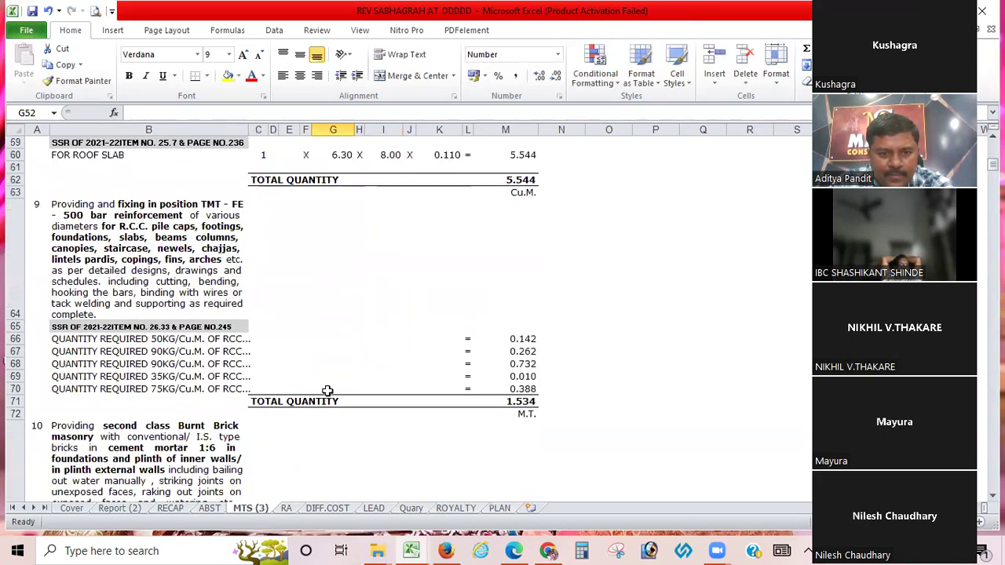
{"action": "left_click", "coordinate": [335, 440]}
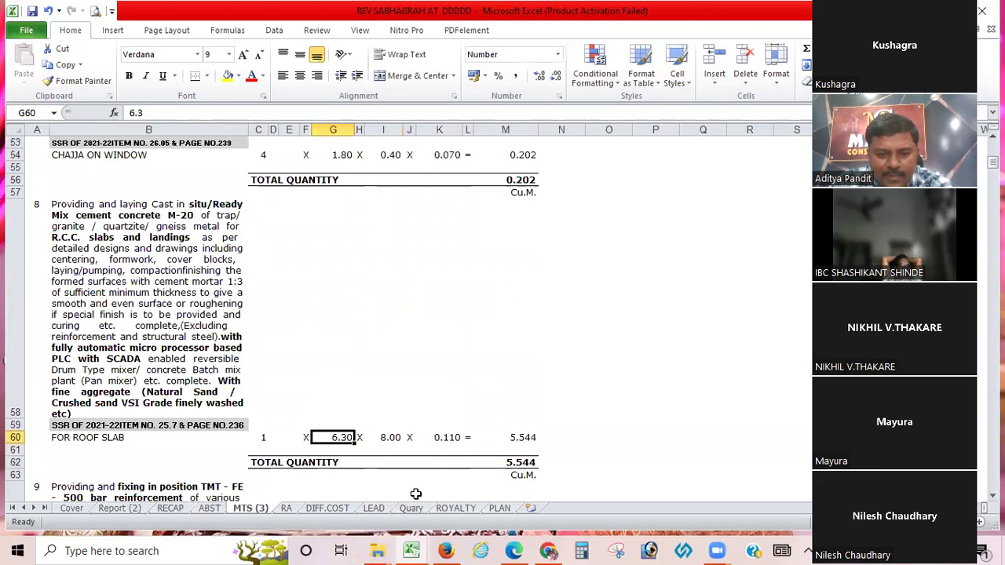
{"action": "left_click", "coordinate": [500, 508]}
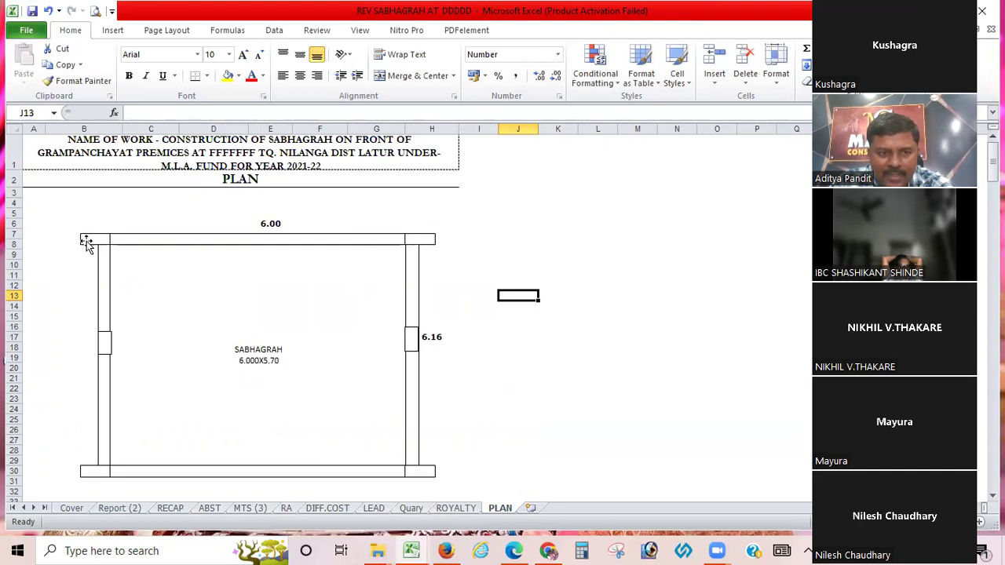
Step: Enter 6.90 as the roof slab dimension in G60 on the MTS (3) sheet
{"action": "left_click", "coordinate": [249, 509]}
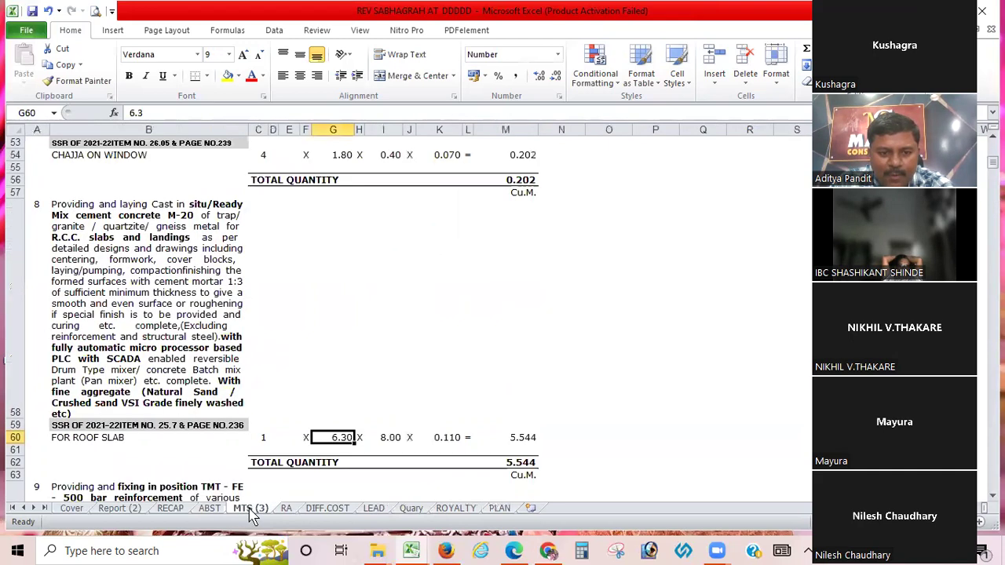
{"action": "type", "text": "6.9"}
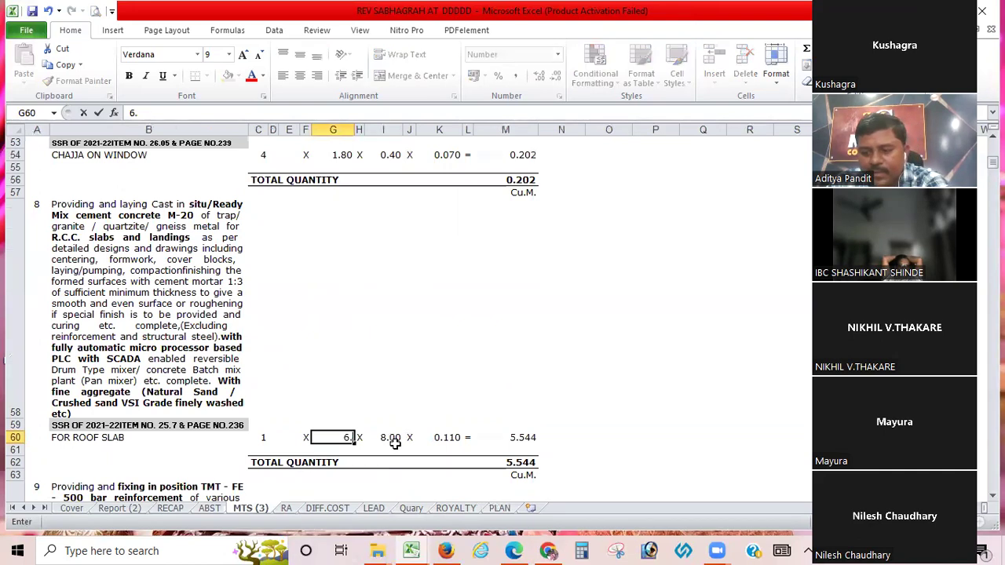
{"action": "left_click", "coordinate": [401, 412]}
{"action": "scroll", "coordinate": [385, 407], "scroll_direction": "down", "scroll_amount": 4}
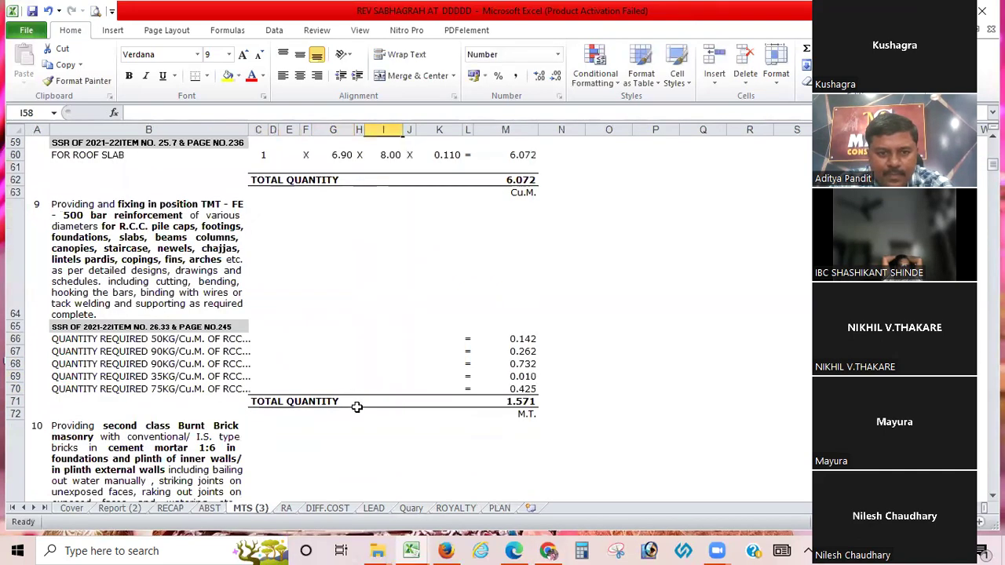
Step: Check the linked plinth beam and superstructure wall lengths in G76 and G97, then go to PLAN
{"action": "left_click", "coordinate": [340, 355]}
{"action": "left_click", "coordinate": [343, 367]}
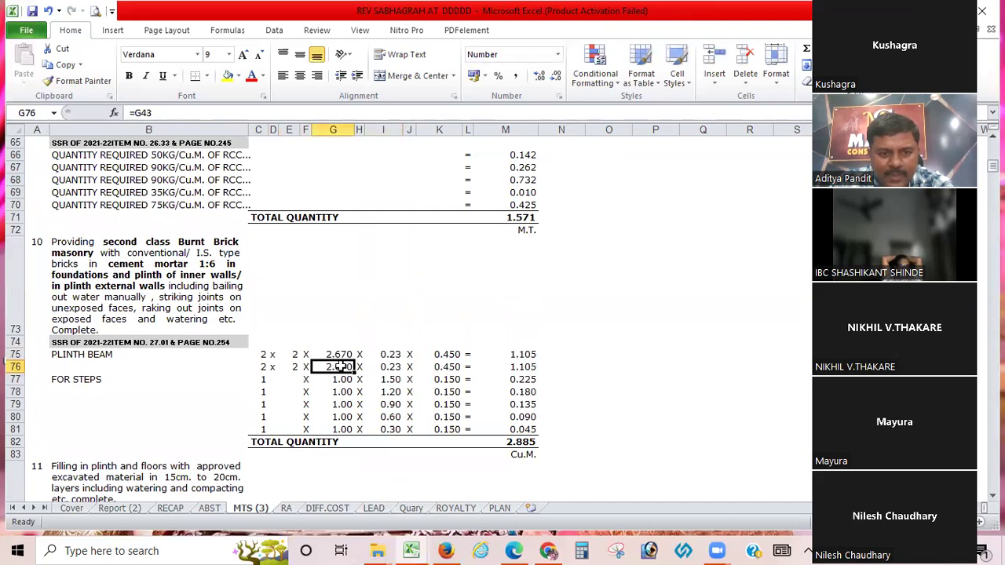
{"action": "scroll", "coordinate": [331, 367], "scroll_direction": "down", "scroll_amount": 1}
{"action": "scroll", "coordinate": [330, 366], "scroll_direction": "down", "scroll_amount": 7}
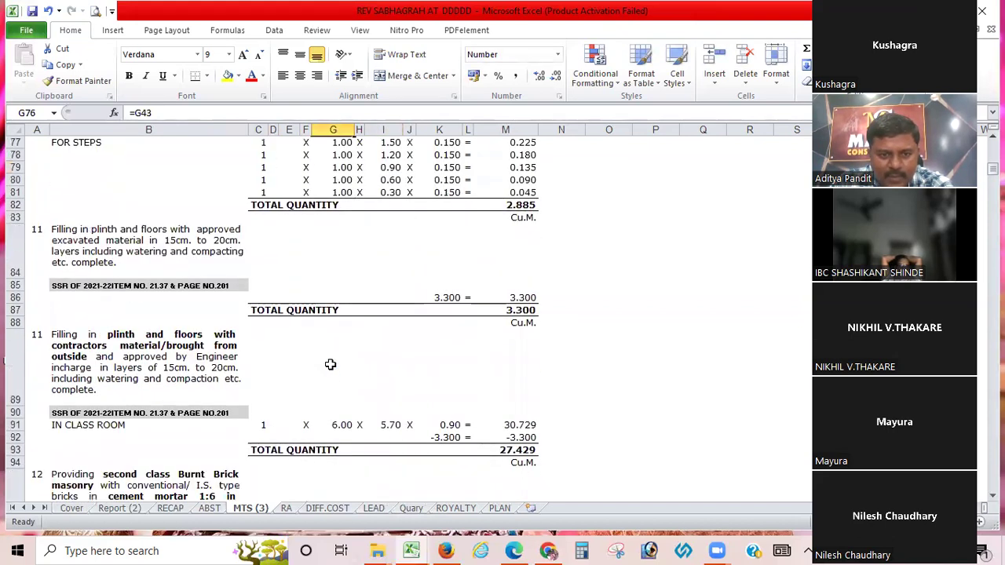
{"action": "left_click", "coordinate": [340, 362]}
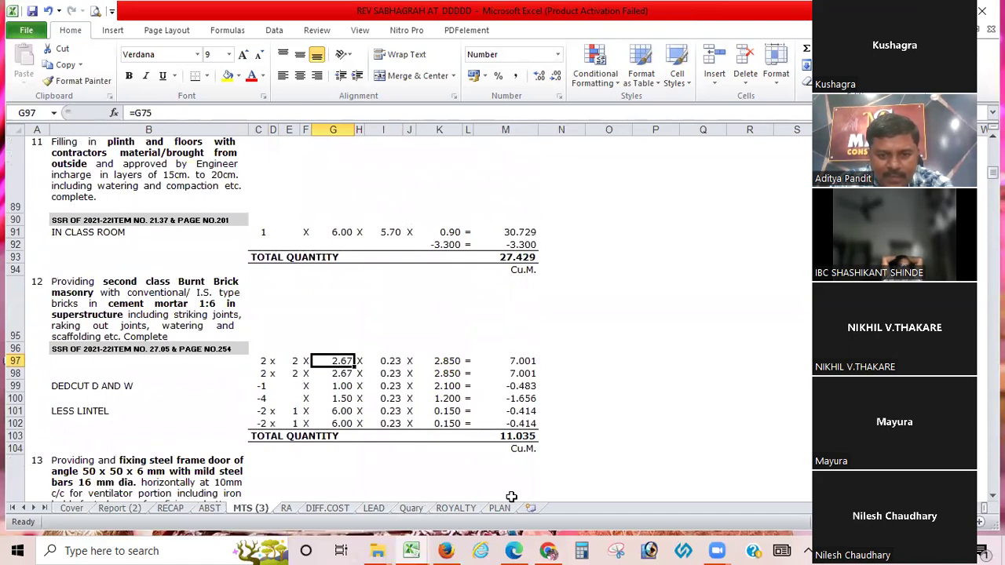
{"action": "left_click", "coordinate": [500, 508]}
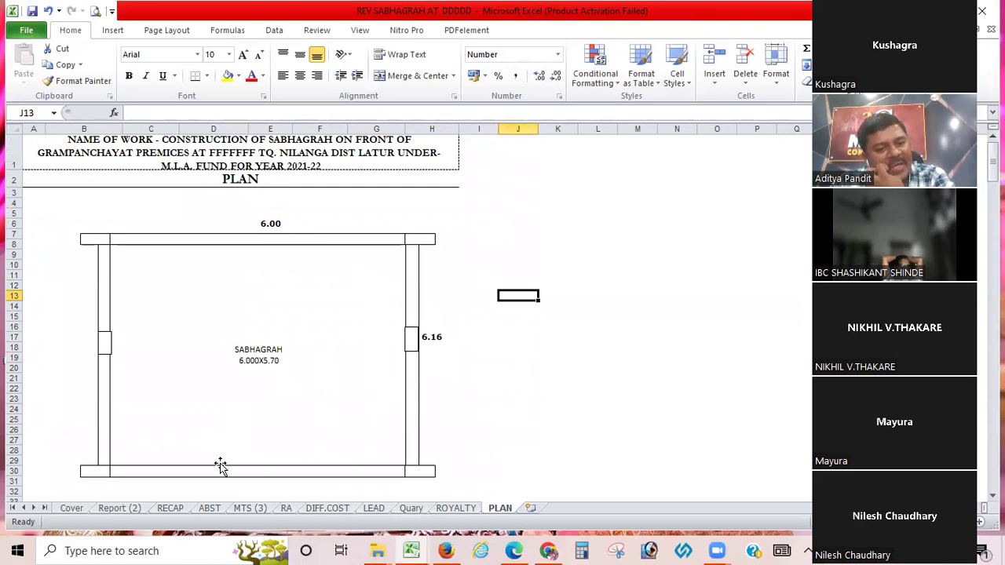
Step: Trace the lintel, class-room and brickwork length formulas on MTS (3) to find their source cells
{"action": "left_click", "coordinate": [250, 509]}
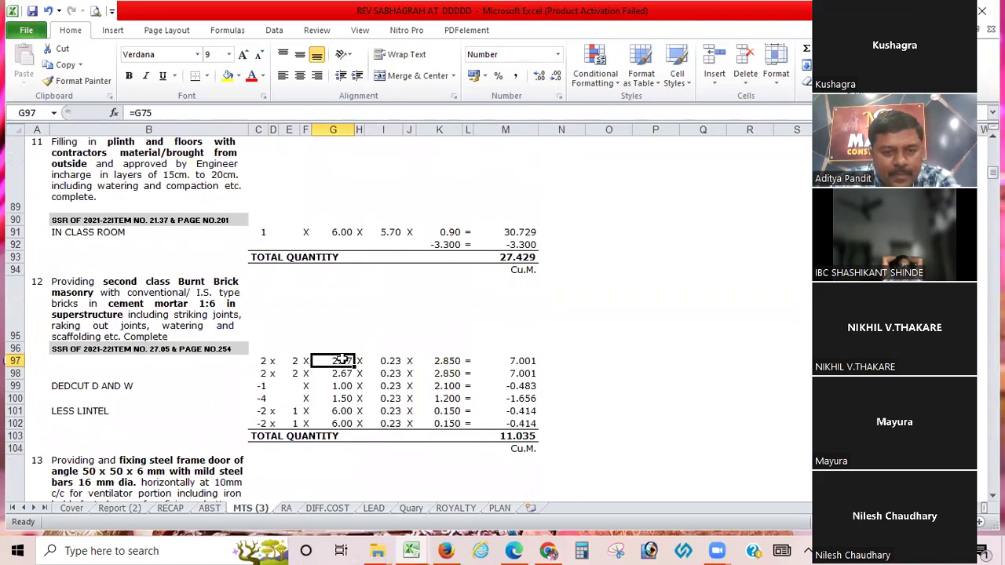
{"action": "left_click", "coordinate": [337, 412]}
{"action": "scroll", "coordinate": [340, 301], "scroll_direction": "up", "scroll_amount": 1}
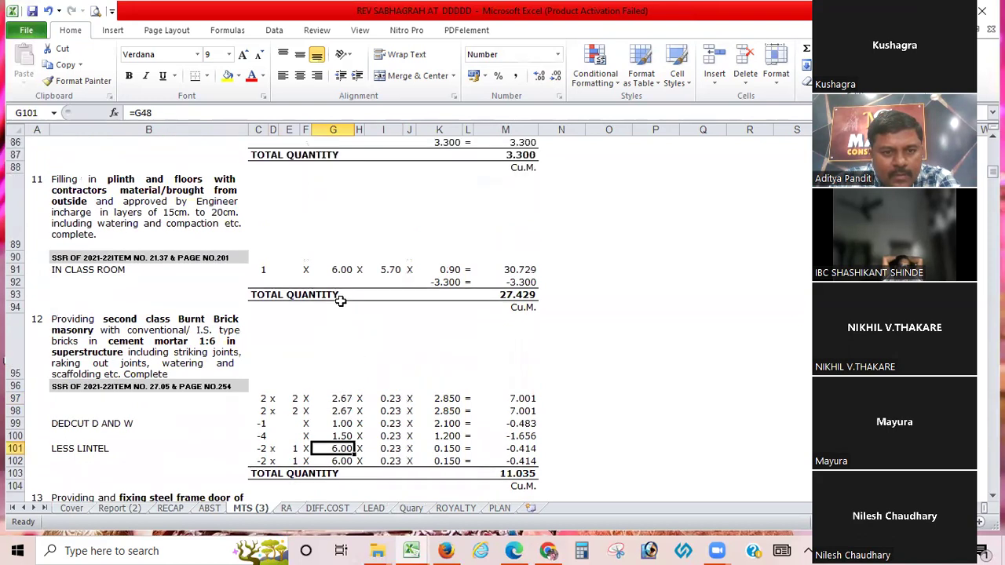
{"action": "left_click", "coordinate": [336, 270]}
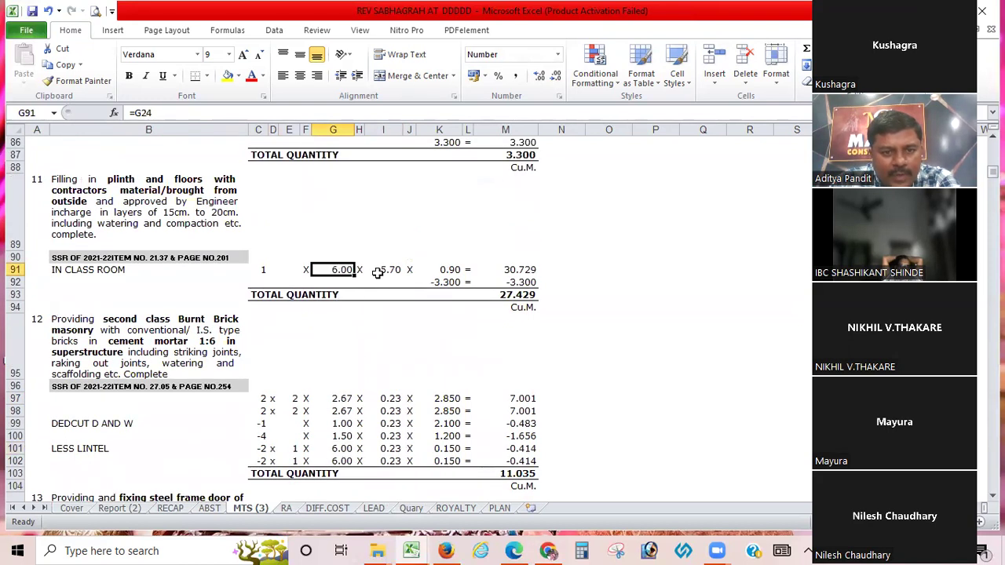
{"action": "scroll", "coordinate": [336, 357], "scroll_direction": "down", "scroll_amount": 1}
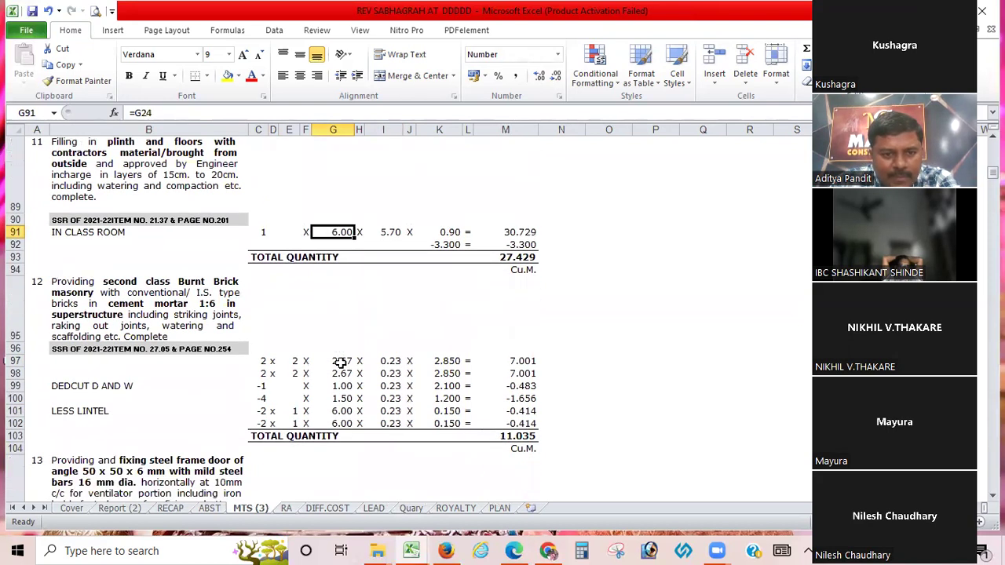
{"action": "double_click", "coordinate": [341, 361]}
{"action": "left_click", "coordinate": [343, 375]}
{"action": "double_click", "coordinate": [344, 374]}
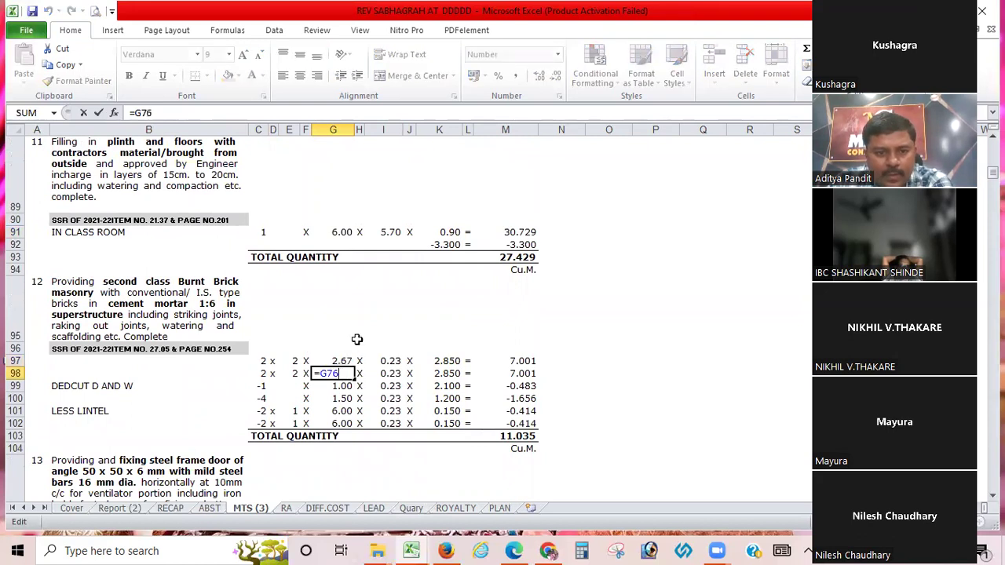
{"action": "scroll", "coordinate": [354, 340], "scroll_direction": "up", "scroll_amount": 5}
{"action": "key", "text": "Return"}
{"action": "scroll", "coordinate": [346, 290], "scroll_direction": "up", "scroll_amount": 4}
{"action": "double_click", "coordinate": [339, 279]}
{"action": "key", "text": "Return"}
Step: Repoint the second plinth-beam length formula from G42 to G43
{"action": "left_click", "coordinate": [336, 271]}
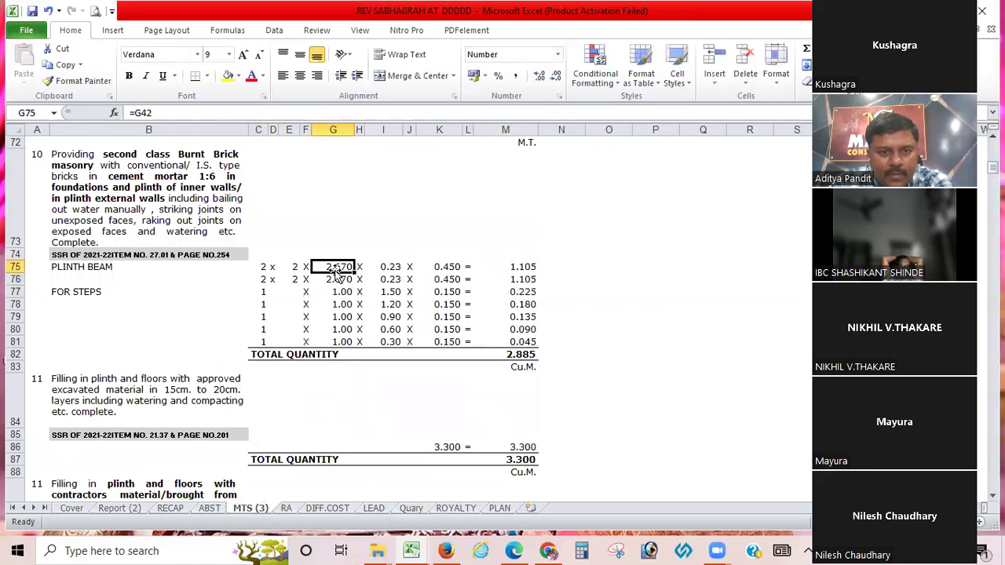
{"action": "double_click", "coordinate": [334, 268]}
{"action": "scroll", "coordinate": [346, 322], "scroll_direction": "up", "scroll_amount": 5}
{"action": "scroll", "coordinate": [347, 322], "scroll_direction": "up", "scroll_amount": 7}
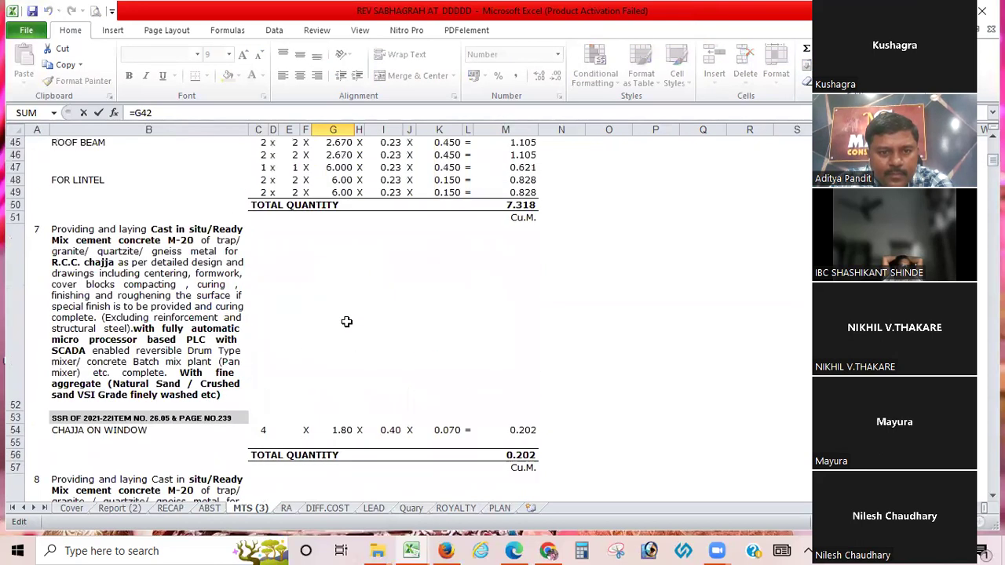
{"action": "left_click", "coordinate": [340, 425]}
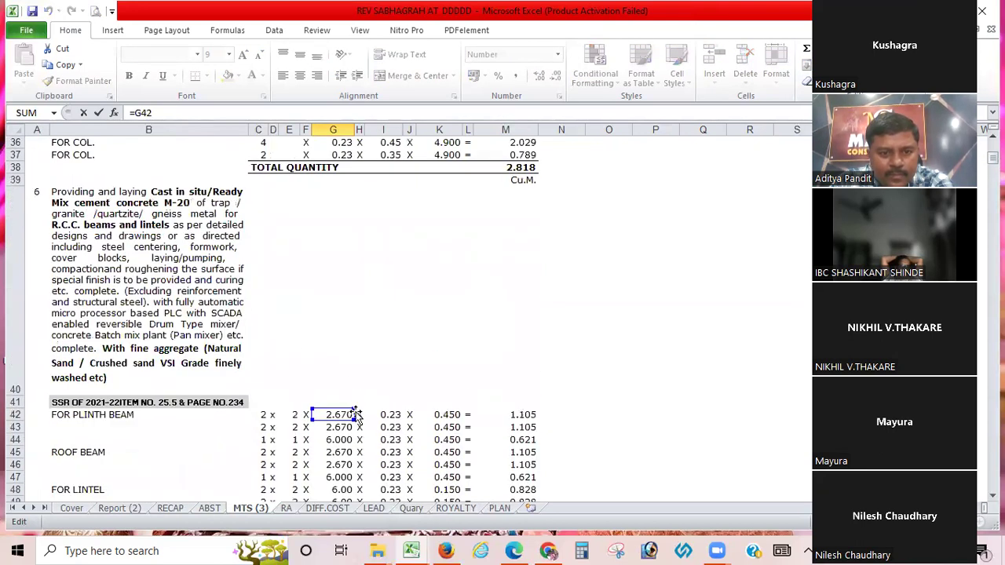
{"action": "key", "text": "Return"}
Step: Compare the plinth-beam lengths in G42, G43 and the 6.000 in G44, then return to PLAN
{"action": "scroll", "coordinate": [340, 361], "scroll_direction": "up", "scroll_amount": 10}
{"action": "scroll", "coordinate": [339, 360], "scroll_direction": "down", "scroll_amount": 2}
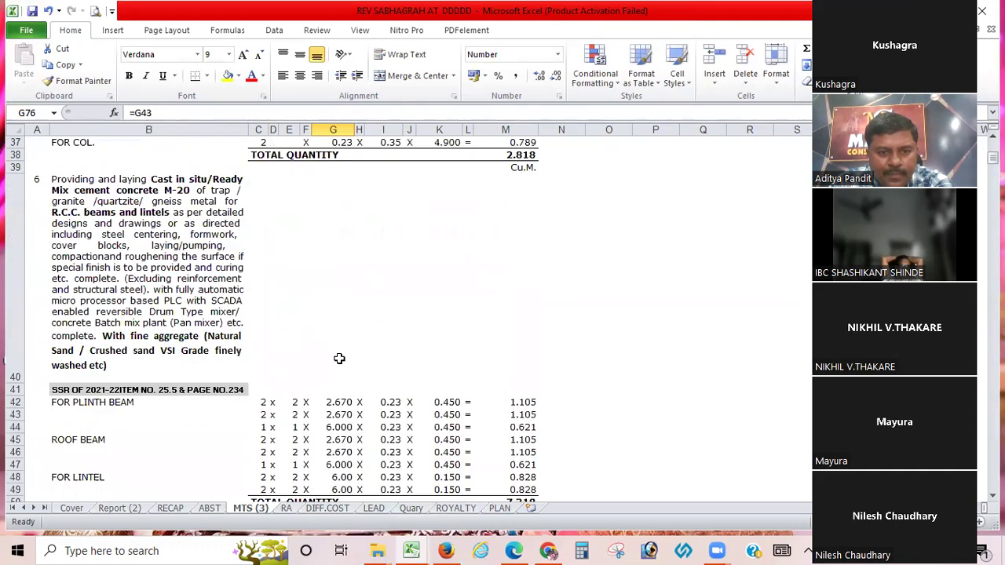
{"action": "left_click", "coordinate": [336, 402]}
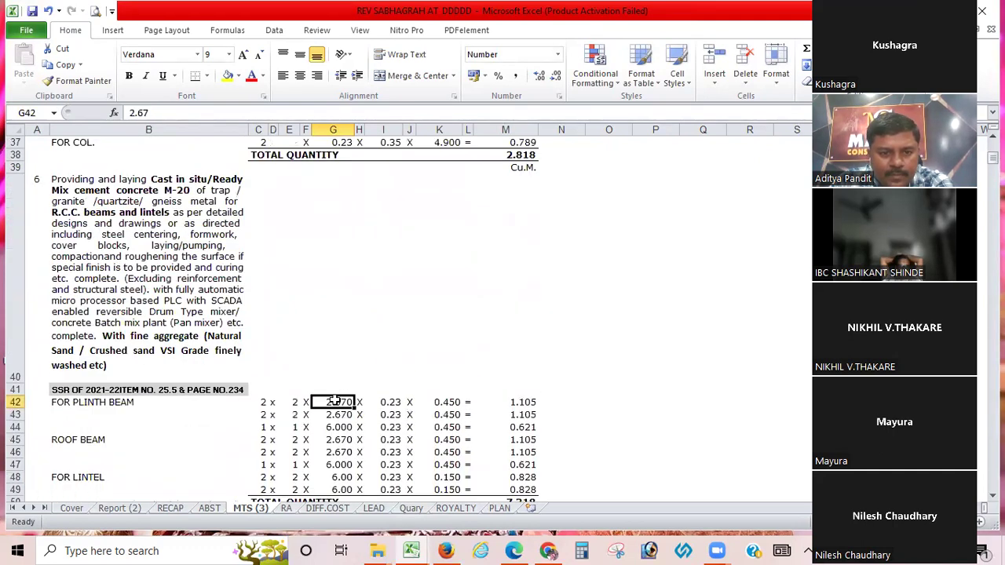
{"action": "left_click", "coordinate": [338, 414]}
{"action": "scroll", "coordinate": [338, 390], "scroll_direction": "down", "scroll_amount": 1}
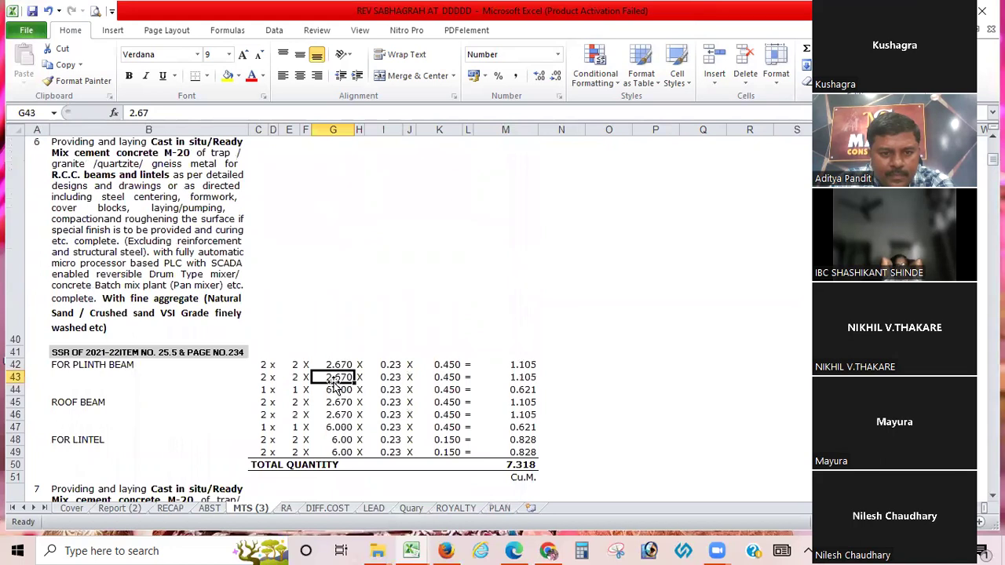
{"action": "left_click", "coordinate": [337, 388]}
{"action": "left_click", "coordinate": [335, 364]}
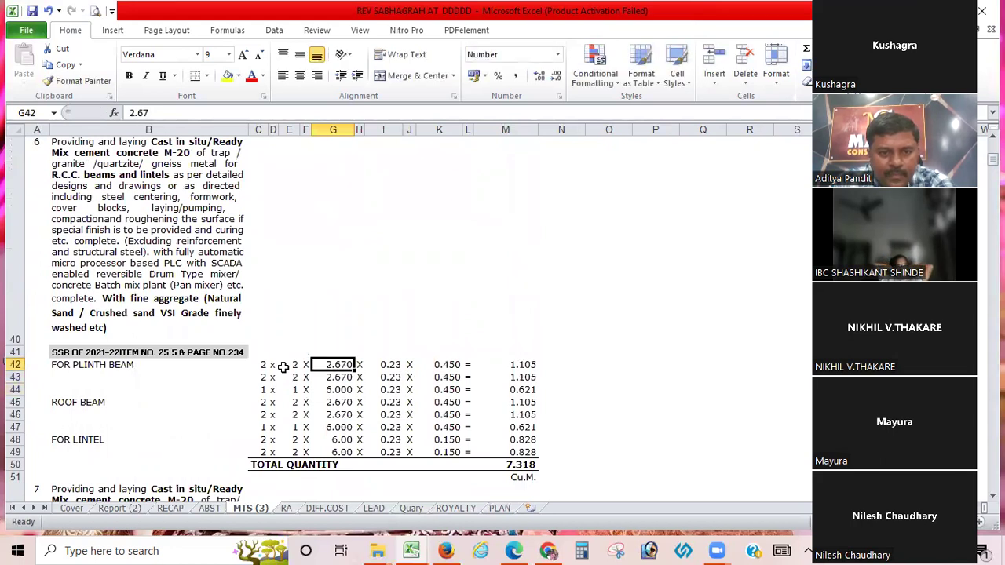
{"action": "left_click", "coordinate": [500, 510]}
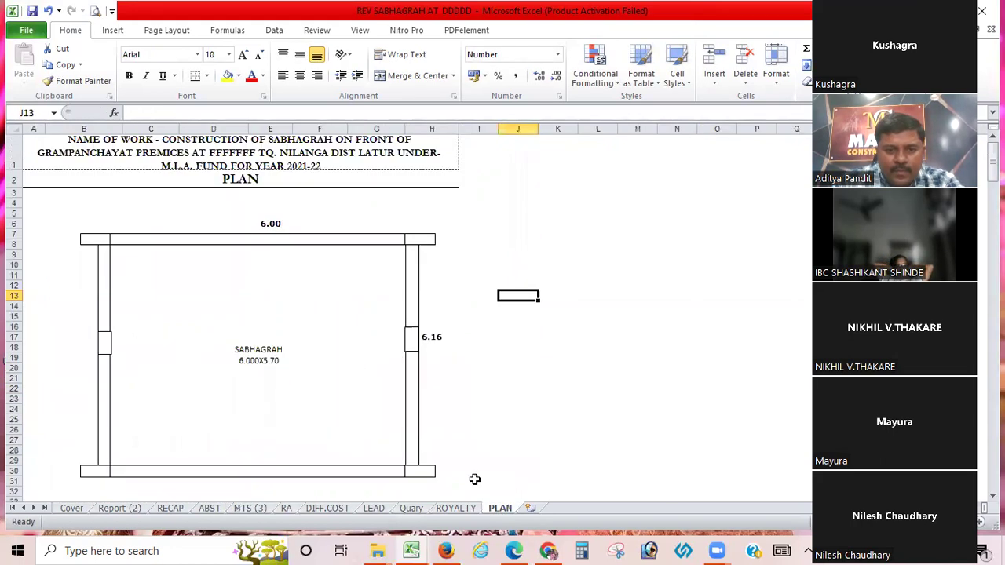
{"action": "left_click", "coordinate": [412, 337]}
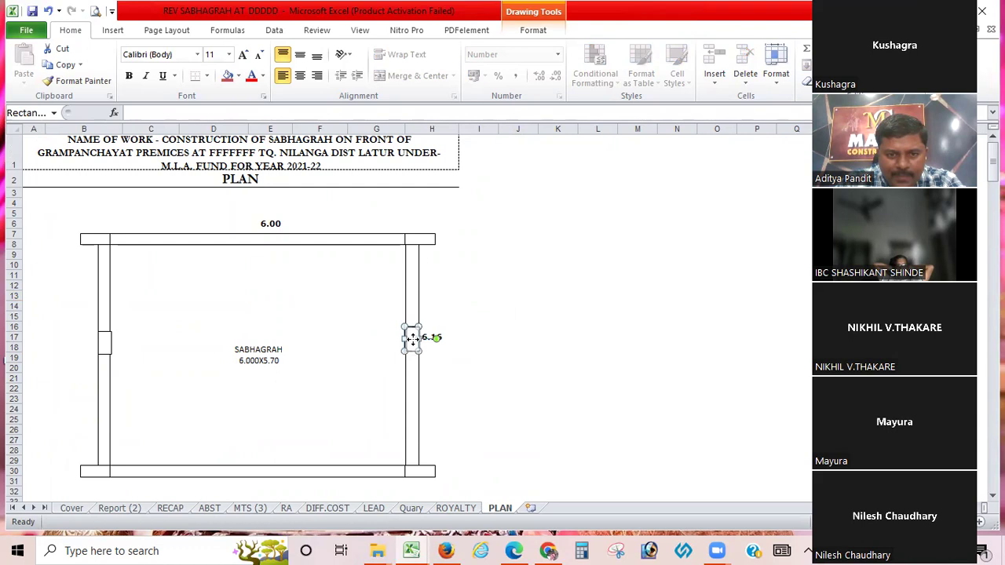
{"action": "left_click", "coordinate": [415, 314]}
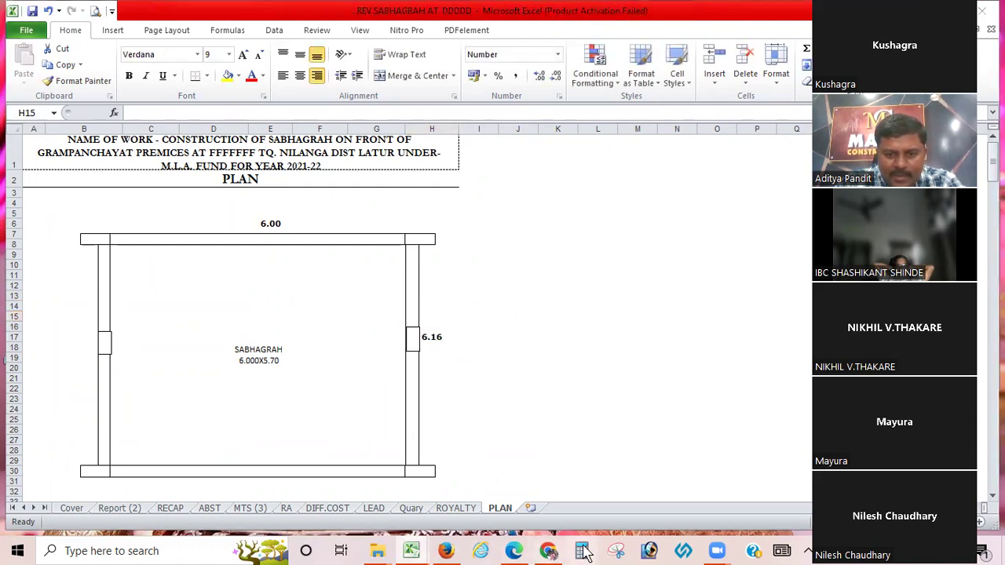
Step: Compute (5.7 − 0.45) / 2 = 2.625 in Calculator, then minimize it back to the Excel plan
{"action": "type", "text": "5.7 - 0.45"}
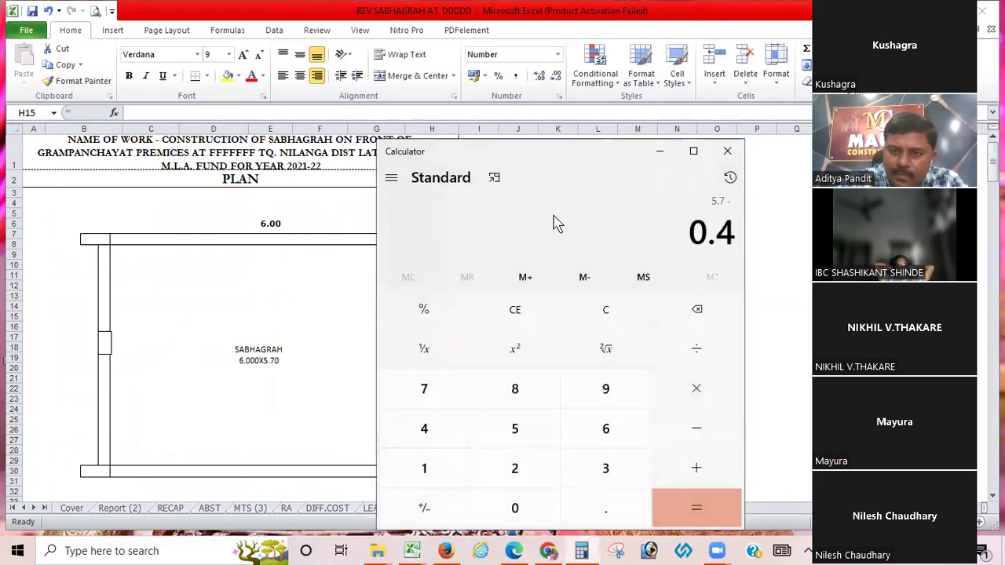
{"action": "key", "text": "Return"}
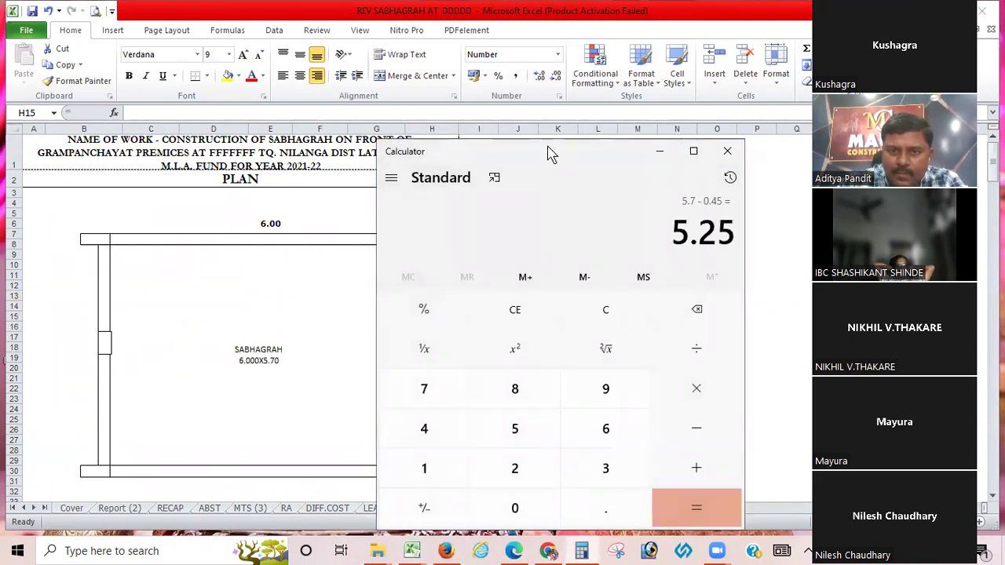
{"action": "left_click_drag", "start_coordinate": [551, 152], "coordinate": [314, 165]}
{"action": "type", "text": "/2"}
{"action": "key", "text": "Return"}
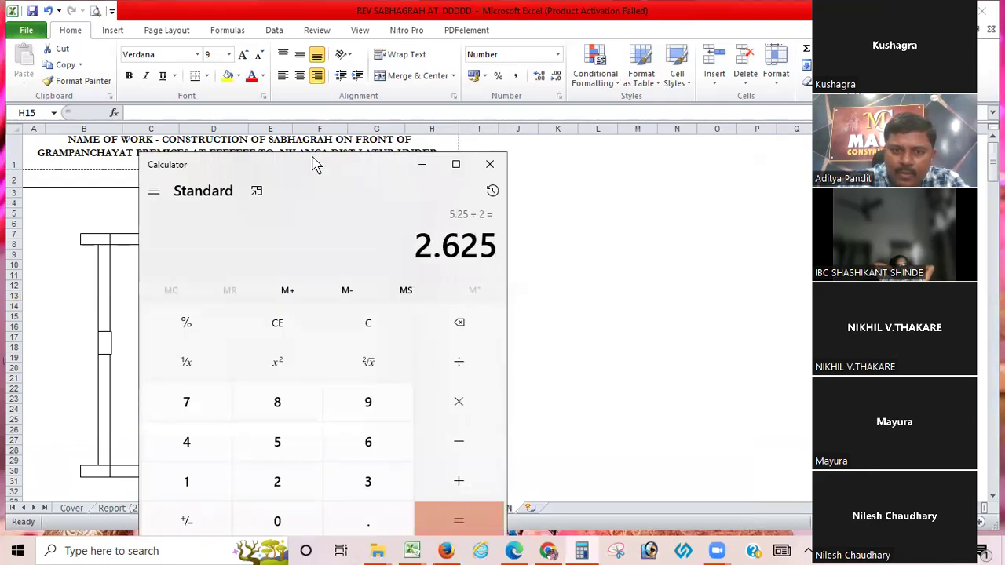
{"action": "left_click", "coordinate": [424, 165]}
{"action": "left_click", "coordinate": [414, 278]}
{"action": "left_click", "coordinate": [493, 376]}
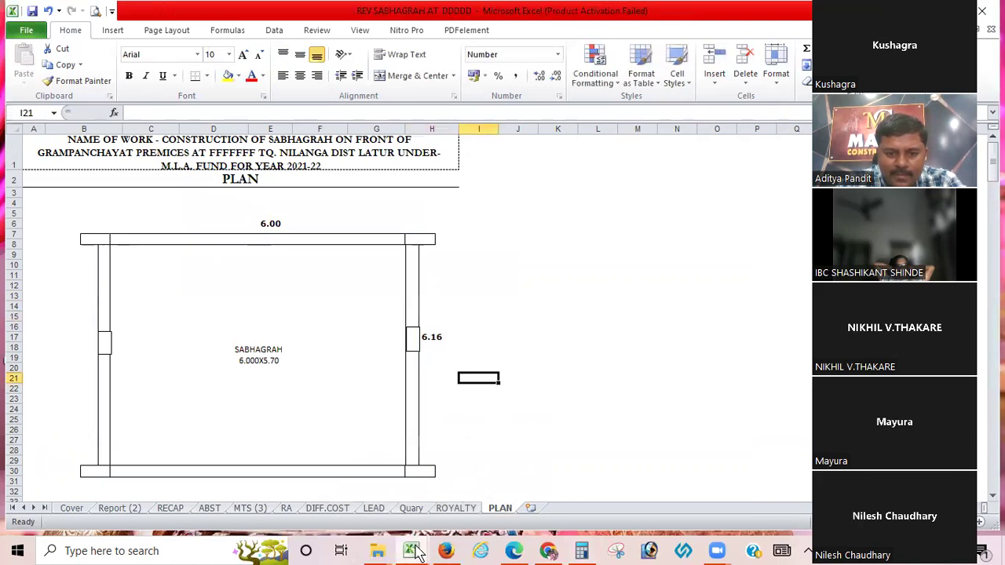
{"action": "mouse_move", "coordinate": [430, 534]}
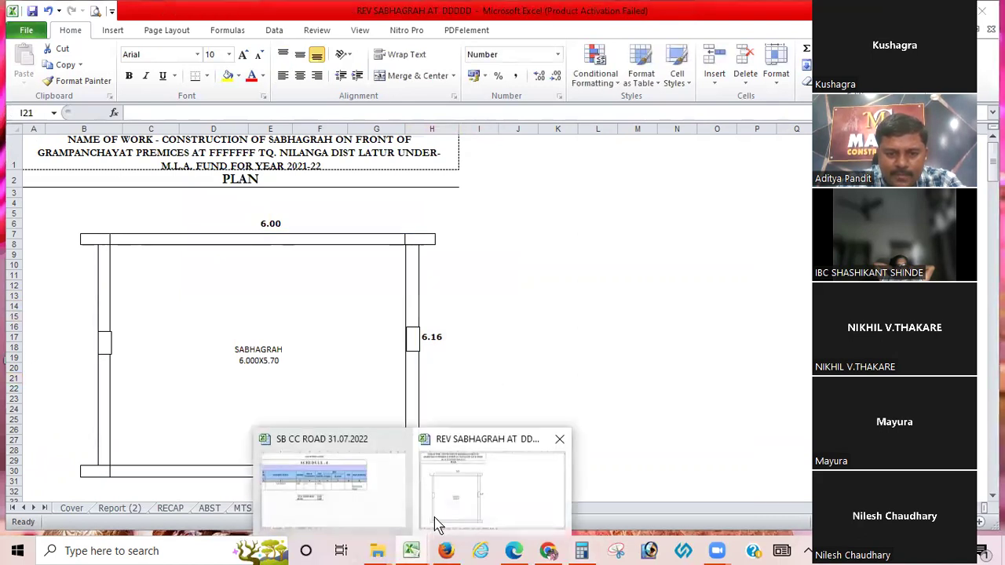
{"action": "left_click", "coordinate": [481, 488]}
{"action": "left_click", "coordinate": [249, 508]}
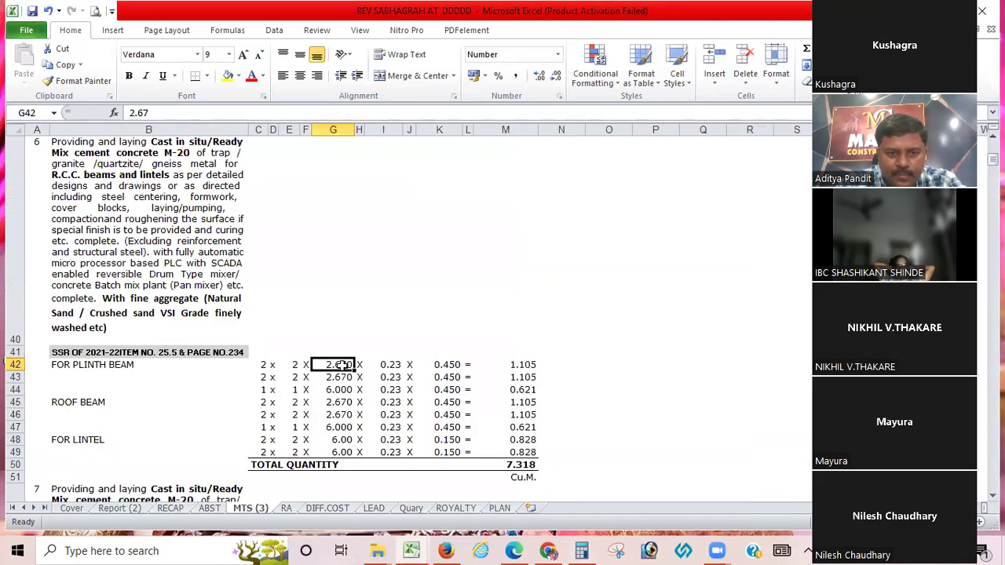
{"action": "left_click", "coordinate": [342, 404]}
{"action": "double_click", "coordinate": [340, 363]}
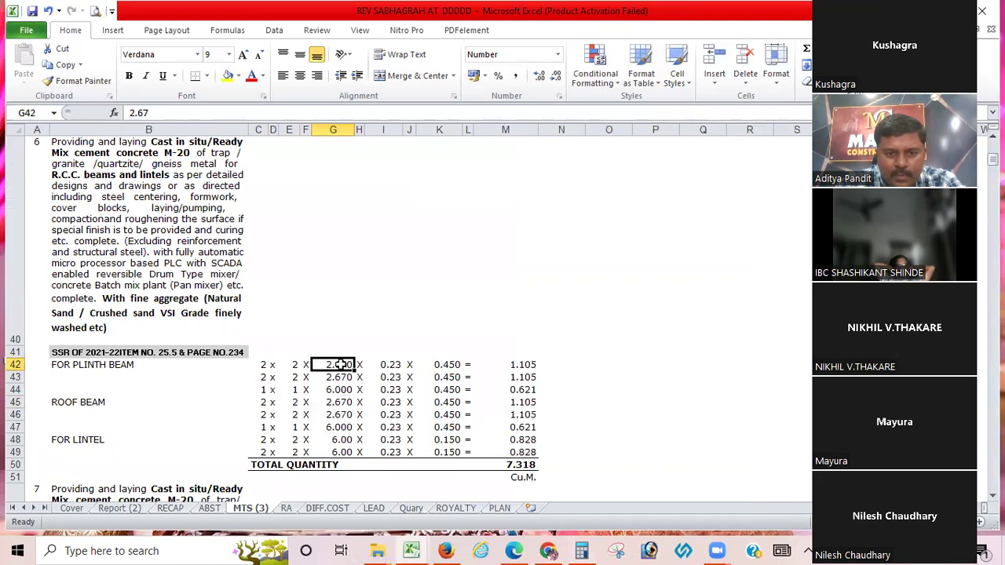
{"action": "key", "text": "Escape"}
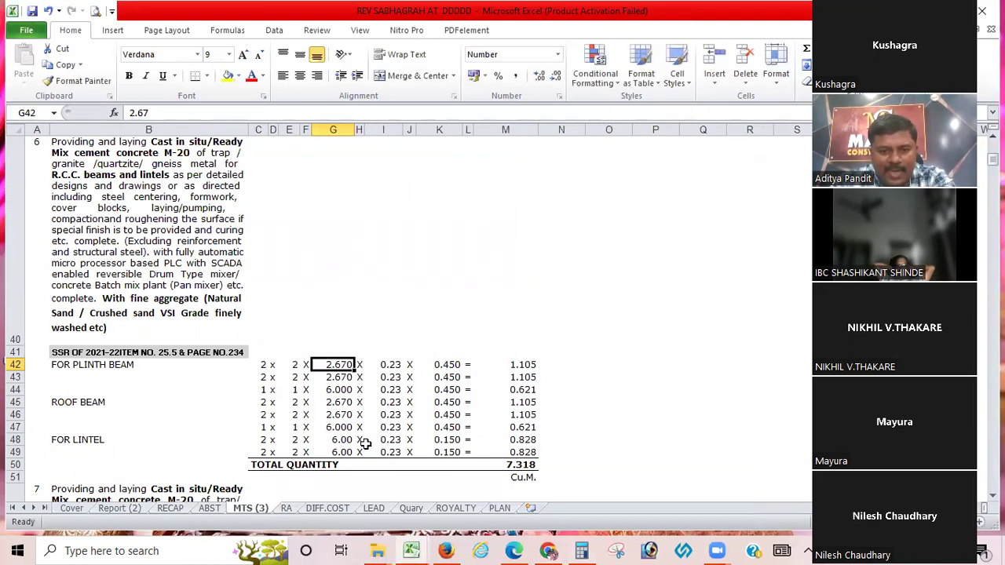
{"action": "scroll", "coordinate": [340, 435], "scroll_direction": "down", "scroll_amount": 2}
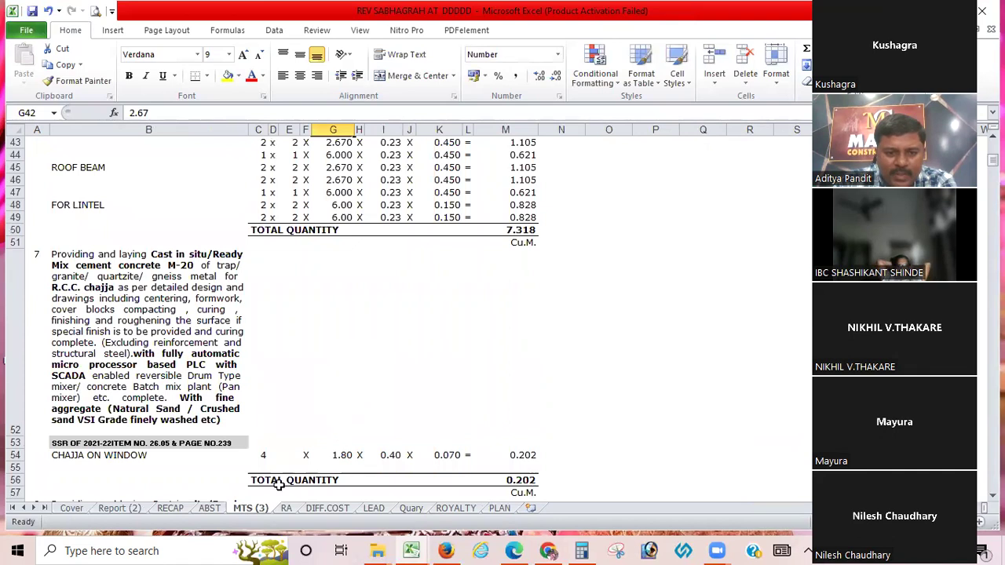
{"action": "left_click", "coordinate": [170, 508]}
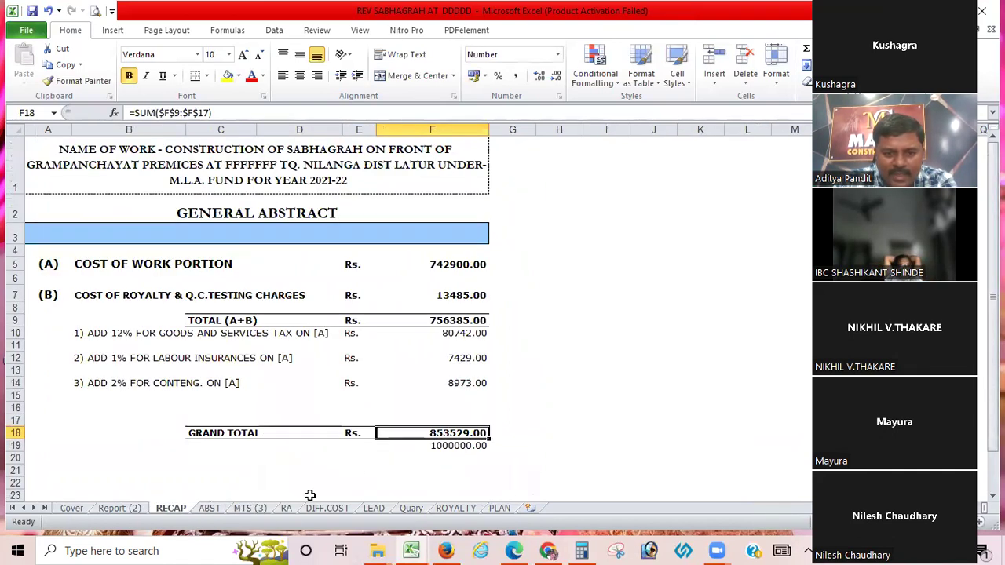
{"action": "left_click", "coordinate": [250, 509]}
{"action": "scroll", "coordinate": [370, 361], "scroll_direction": "down", "scroll_amount": 2}
{"action": "scroll", "coordinate": [372, 388], "scroll_direction": "up", "scroll_amount": 3}
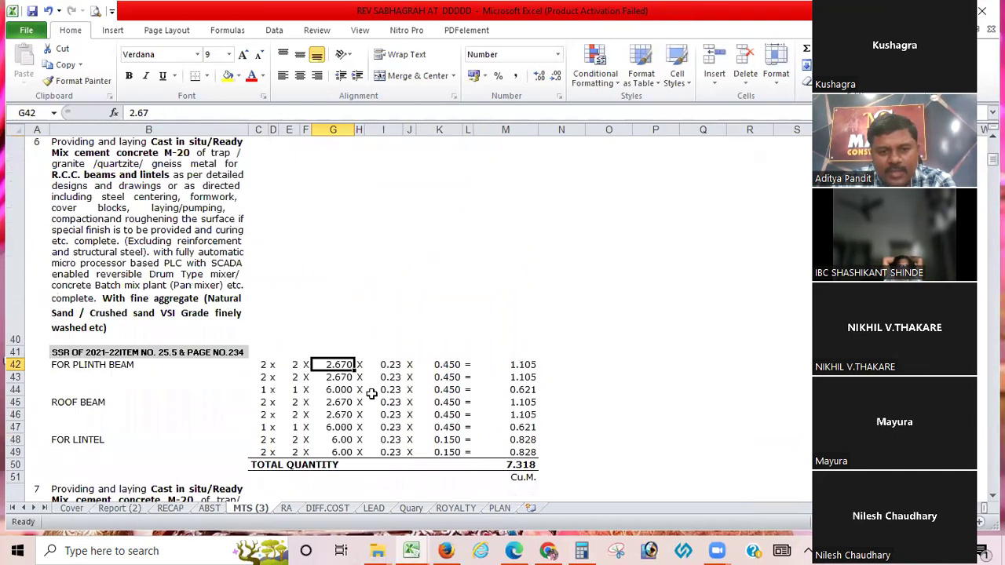
{"action": "left_click", "coordinate": [333, 390]}
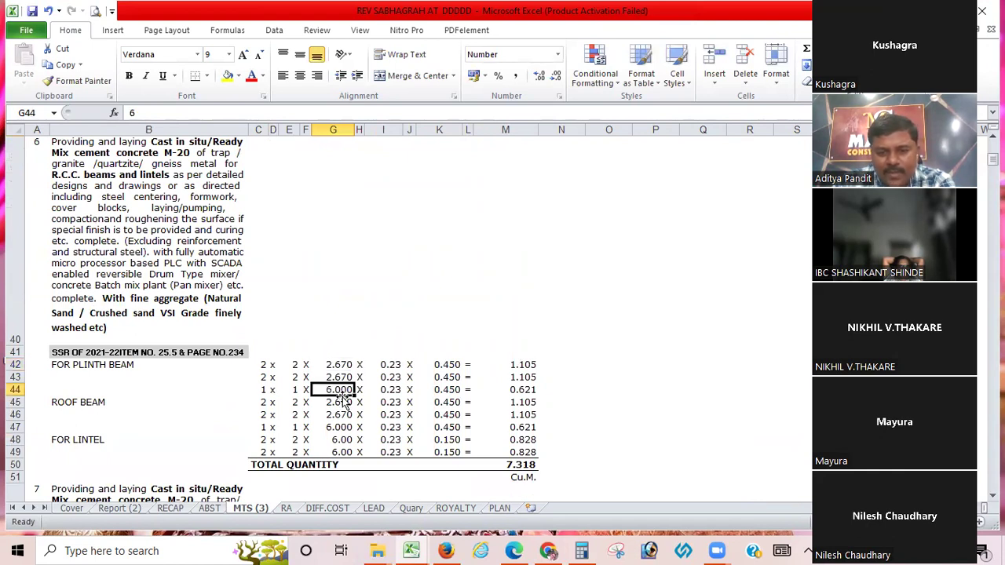
{"action": "left_click", "coordinate": [498, 509]}
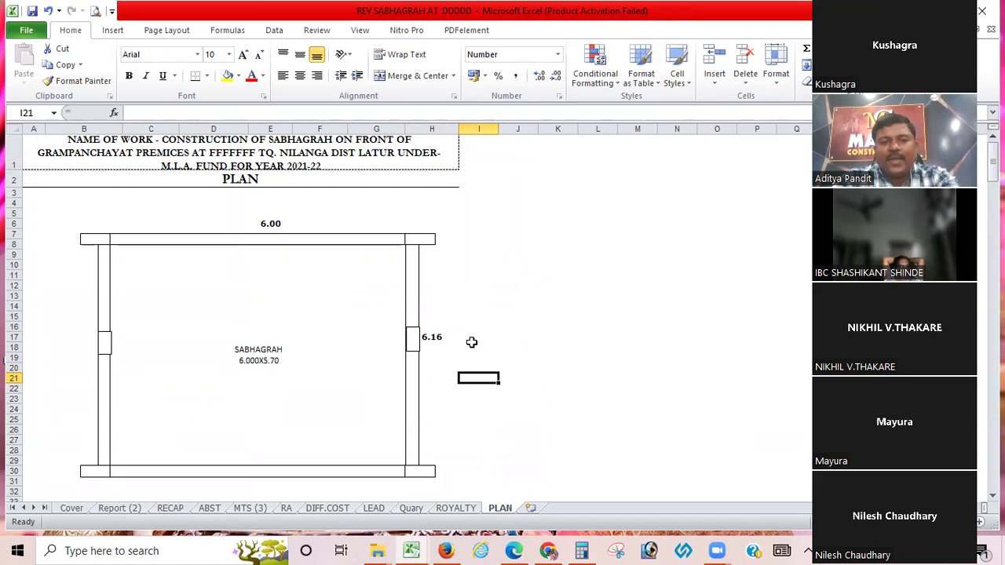
Step: Open the RECAP sheet to view the General Abstract totals
{"action": "left_click", "coordinate": [168, 512]}
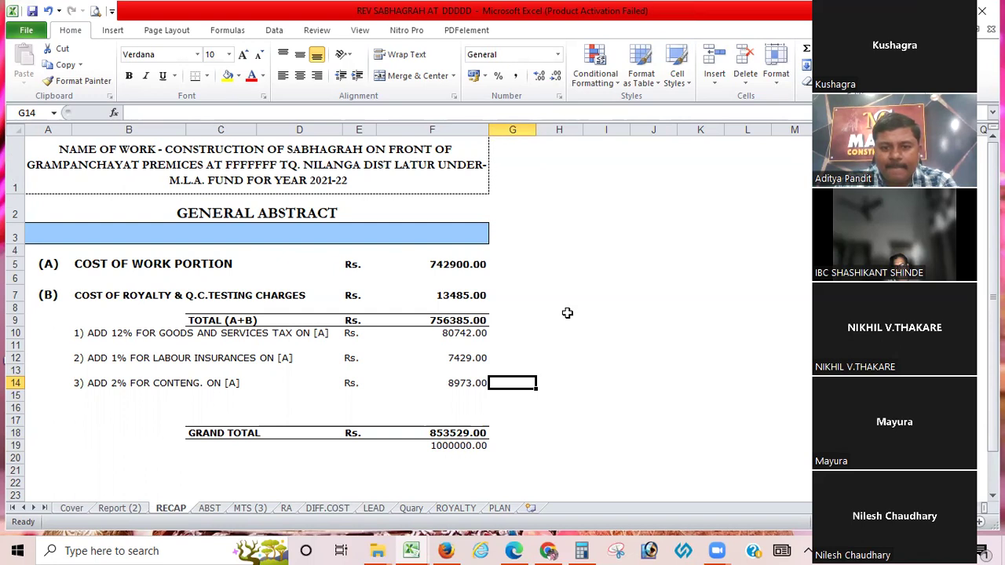
Step: Glance at the LEAD chart and check the 6.16 wall dimension on the PLAN drawing
{"action": "left_click", "coordinate": [381, 509]}
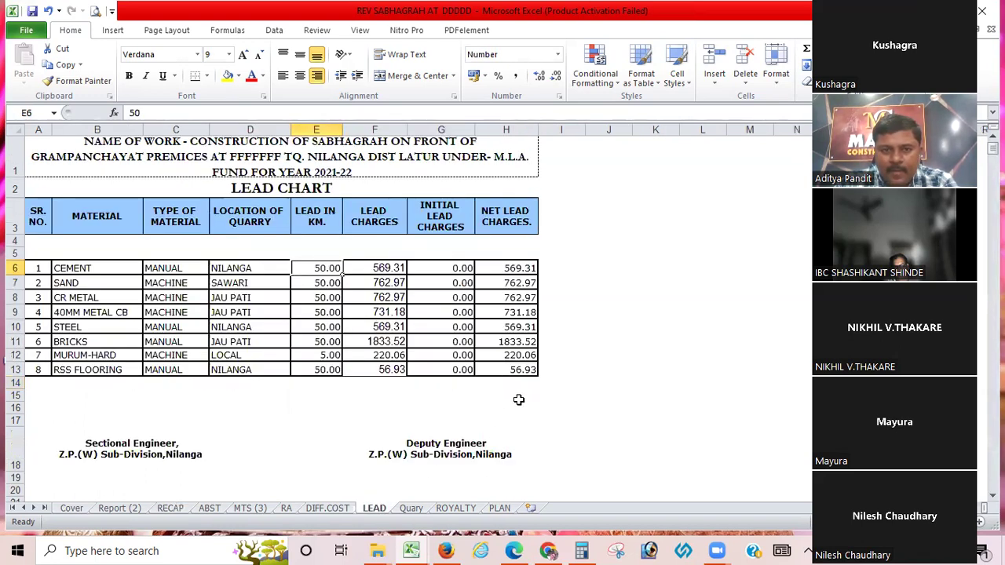
{"action": "left_click", "coordinate": [498, 509]}
{"action": "left_click", "coordinate": [507, 327]}
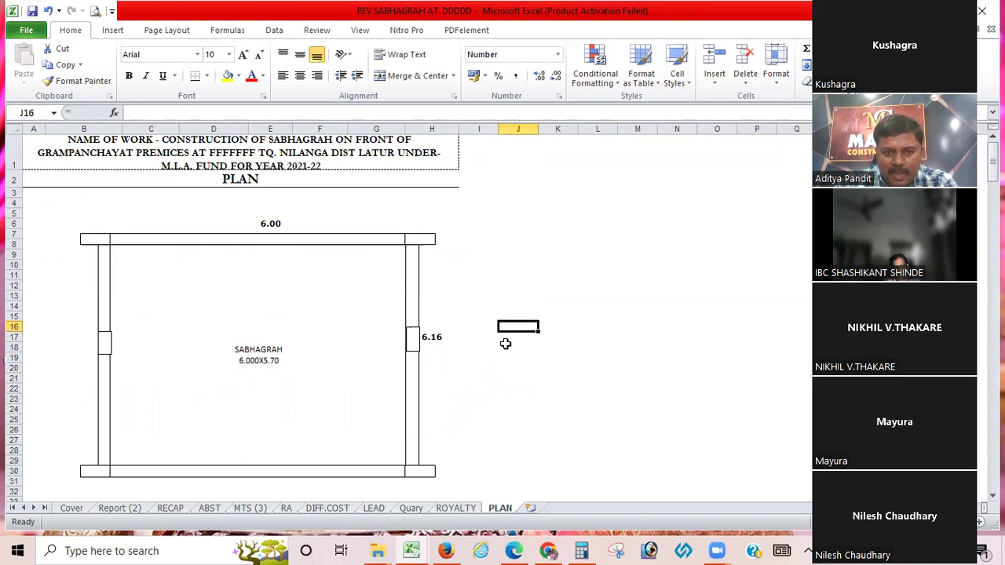
{"action": "left_click", "coordinate": [437, 339]}
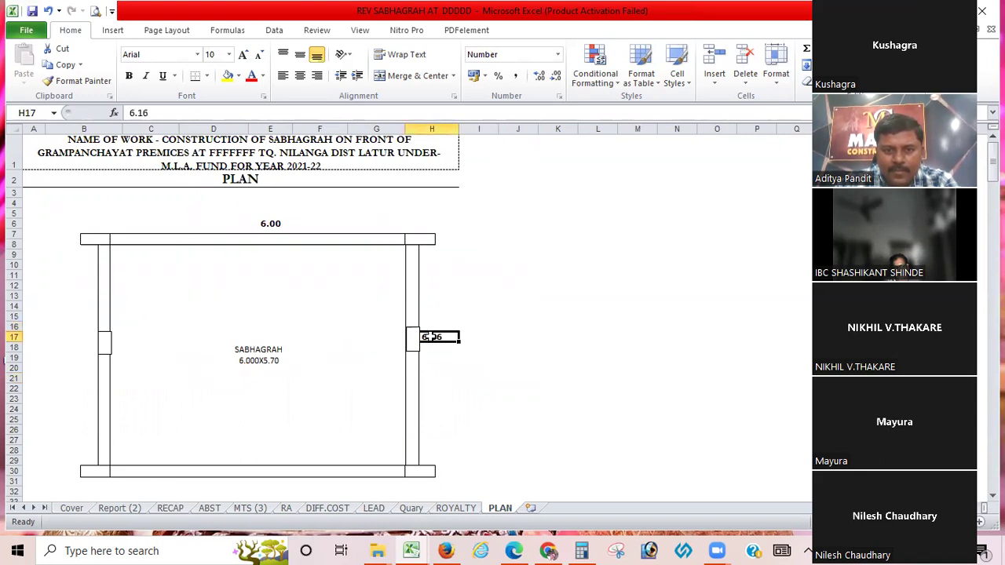
{"action": "left_click", "coordinate": [500, 338]}
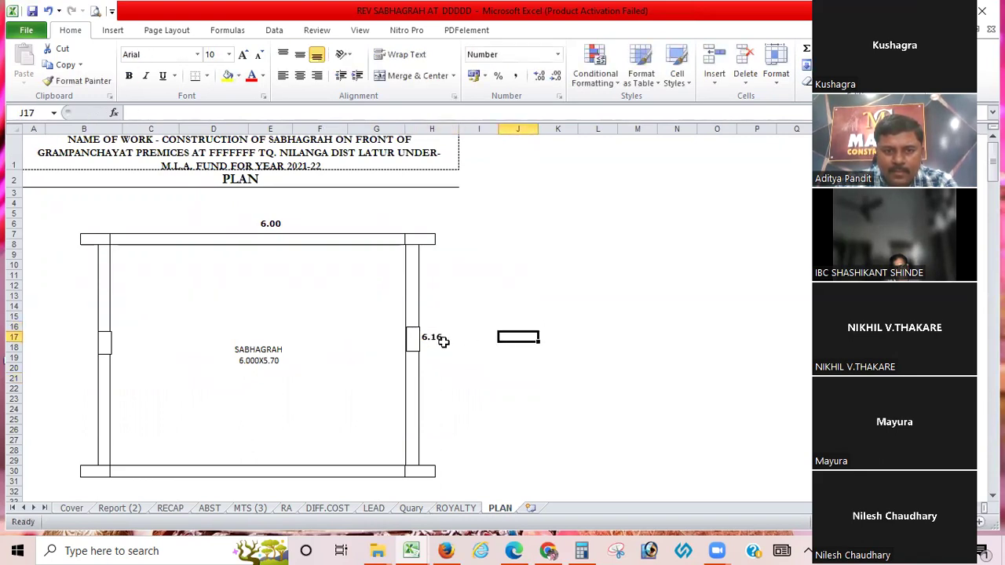
Step: Check the 6.00 width value in E6, slightly heighten row 1, and switch to ABST
{"action": "left_click", "coordinate": [247, 510]}
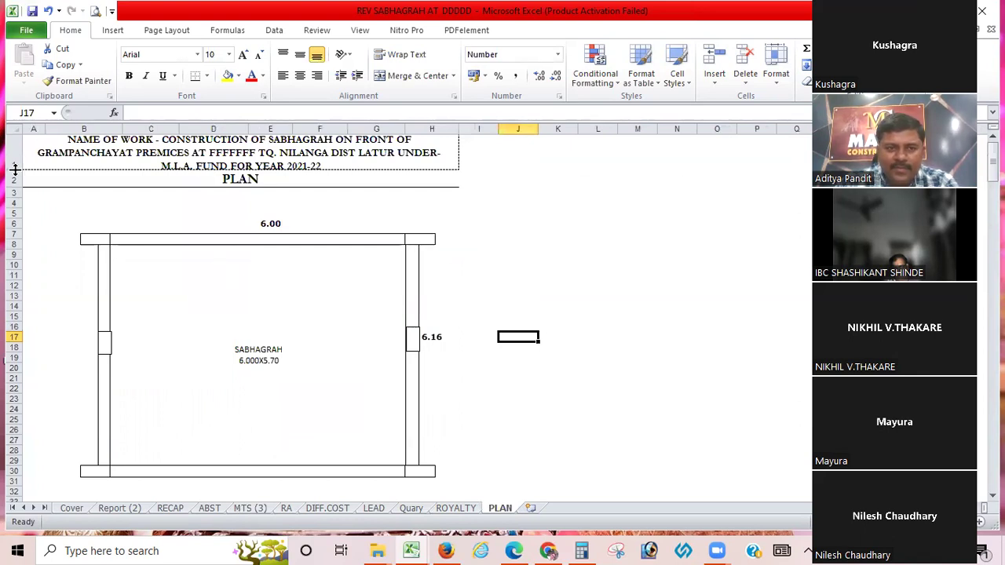
{"action": "left_click_drag", "start_coordinate": [15, 172], "coordinate": [16, 175]}
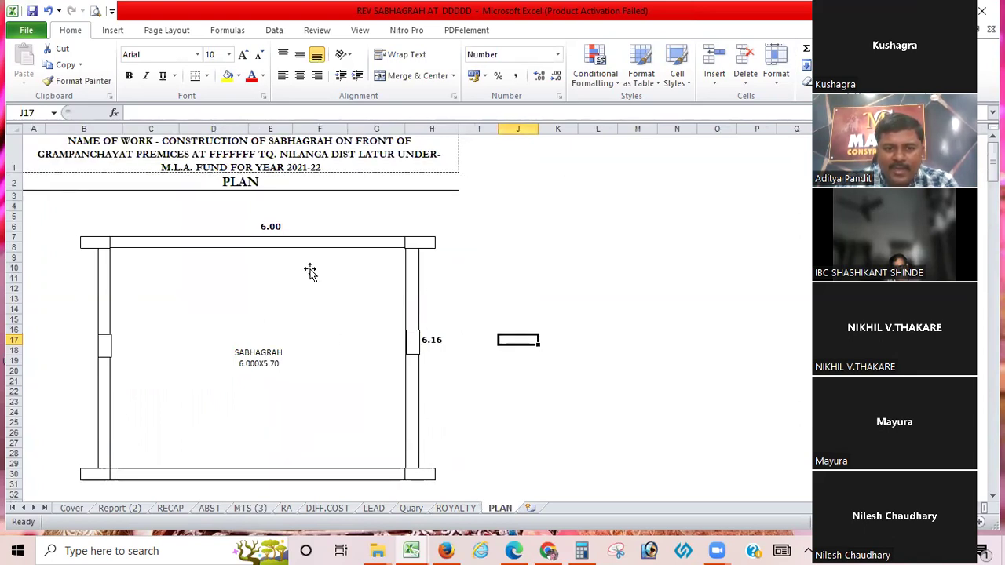
{"action": "left_click", "coordinate": [258, 226]}
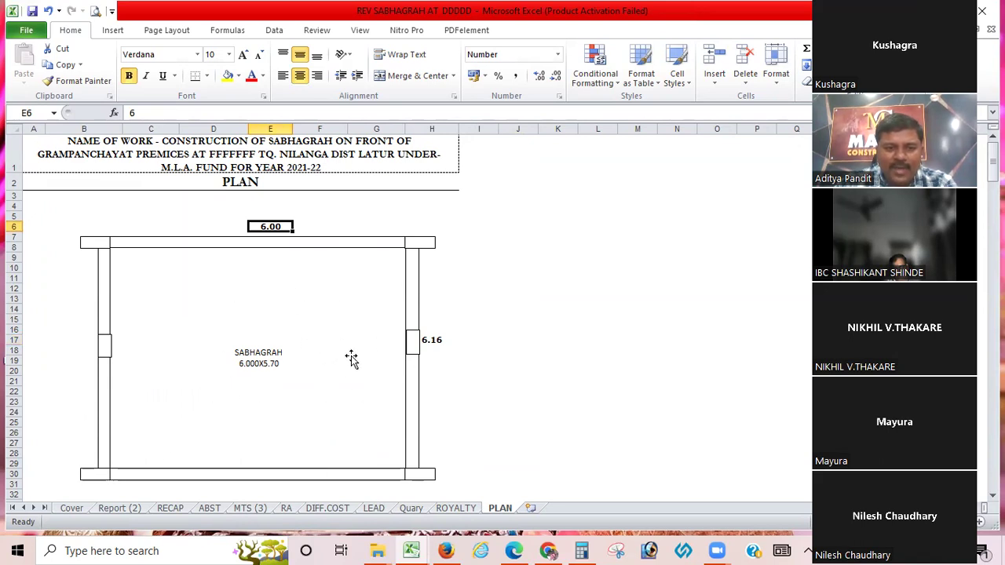
{"action": "scroll", "coordinate": [358, 342], "scroll_direction": "down", "scroll_amount": 1}
{"action": "scroll", "coordinate": [358, 342], "scroll_direction": "down", "scroll_amount": 1}
{"action": "scroll", "coordinate": [358, 343], "scroll_direction": "up", "scroll_amount": 2}
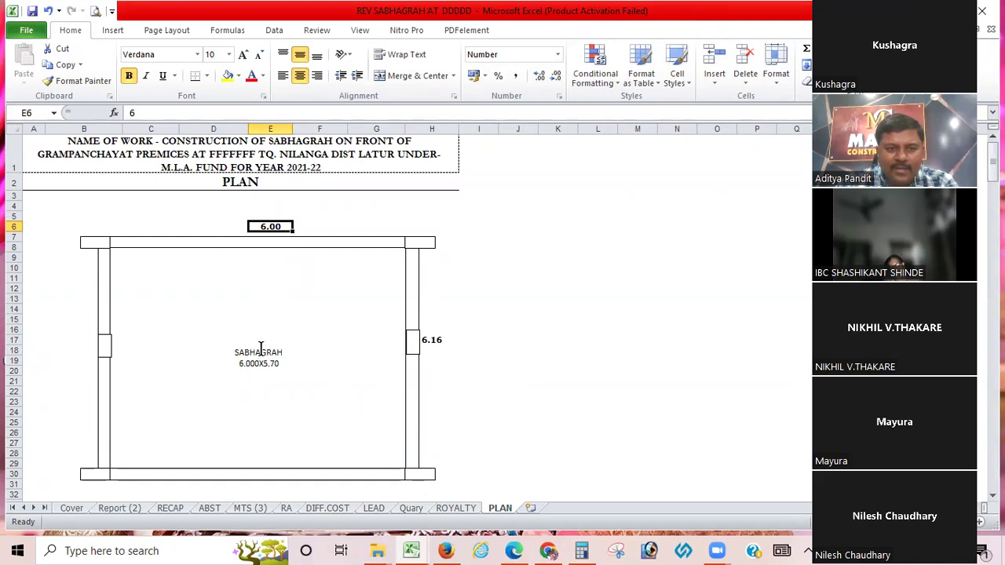
{"action": "left_click", "coordinate": [466, 328]}
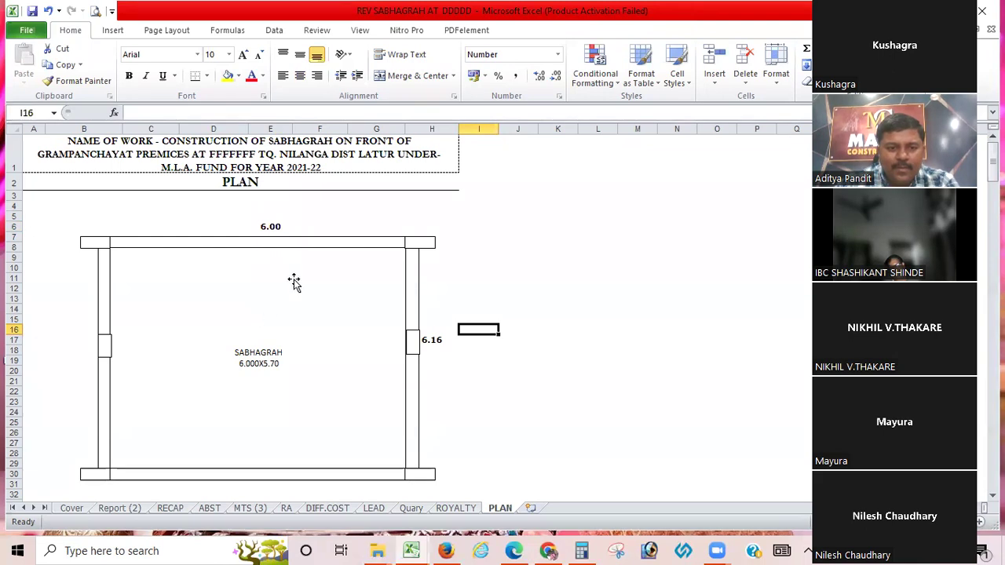
{"action": "left_click", "coordinate": [268, 226]}
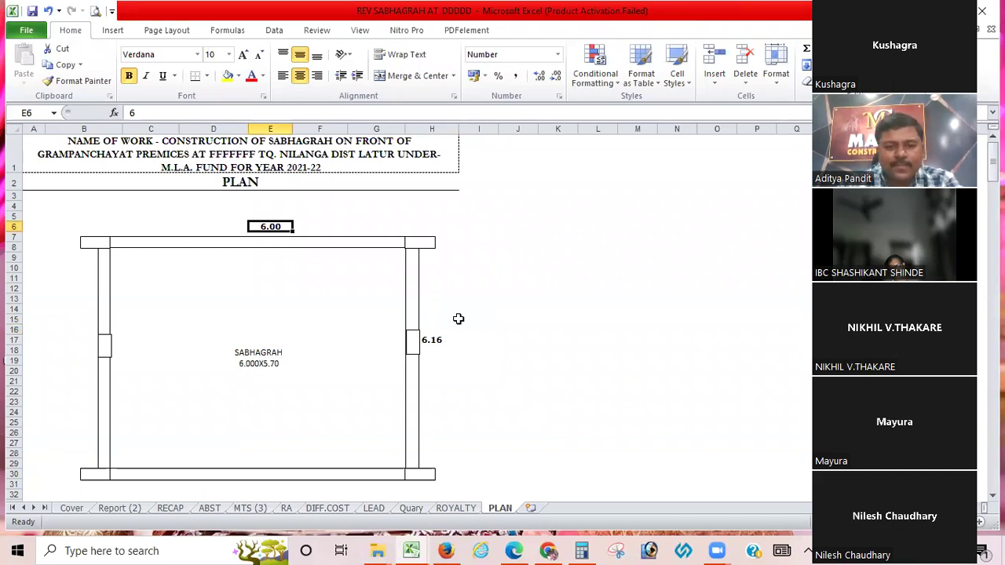
{"action": "scroll", "coordinate": [459, 319], "scroll_direction": "down", "scroll_amount": 2}
{"action": "left_click", "coordinate": [210, 509]}
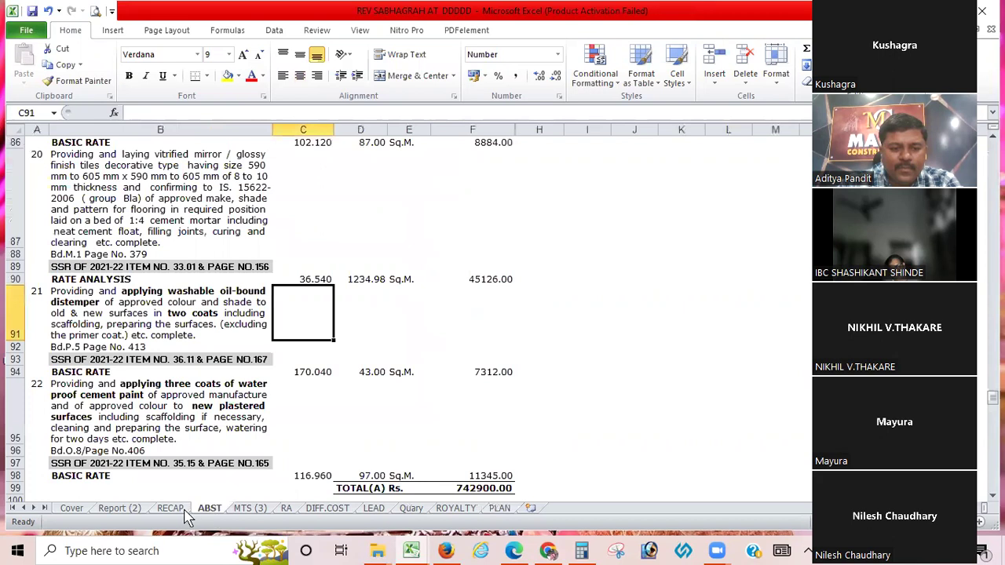
Step: Inspect the RECAP TOTAL (A+B) formula =SUM($F$5:$F$8) giving 756385.00
{"action": "left_click", "coordinate": [181, 510]}
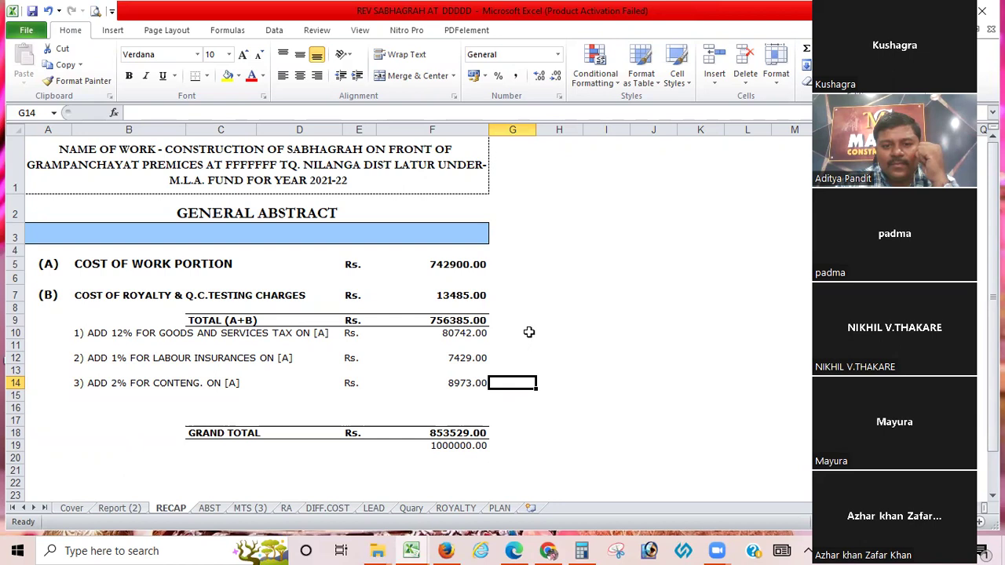
{"action": "left_click", "coordinate": [485, 320]}
{"action": "double_click", "coordinate": [486, 321]}
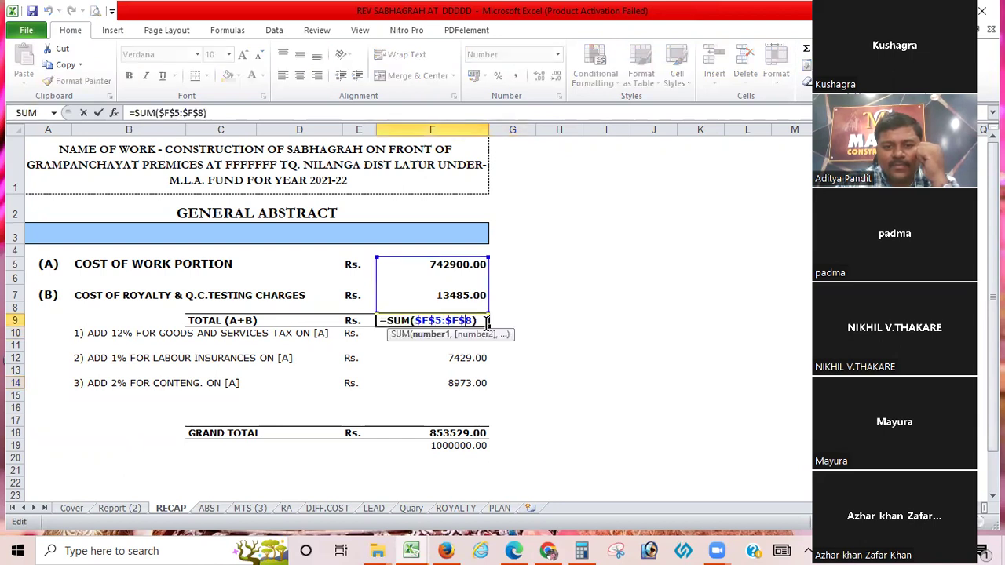
{"action": "left_click", "coordinate": [514, 320]}
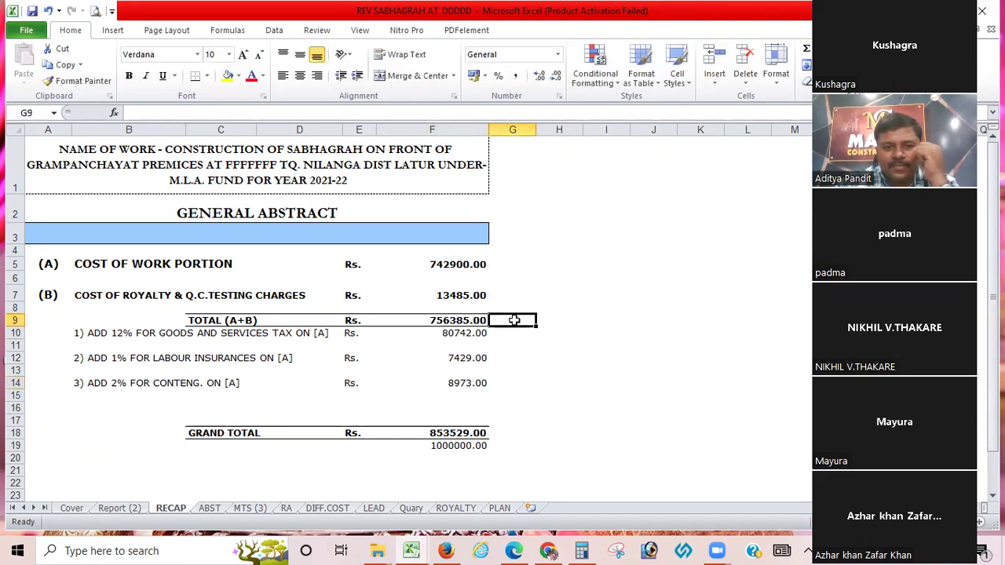
Step: Open the LEAD chart and check the 50 km cement lead distance
{"action": "left_click", "coordinate": [374, 508]}
{"action": "left_click", "coordinate": [319, 296]}
{"action": "left_click", "coordinate": [318, 269]}
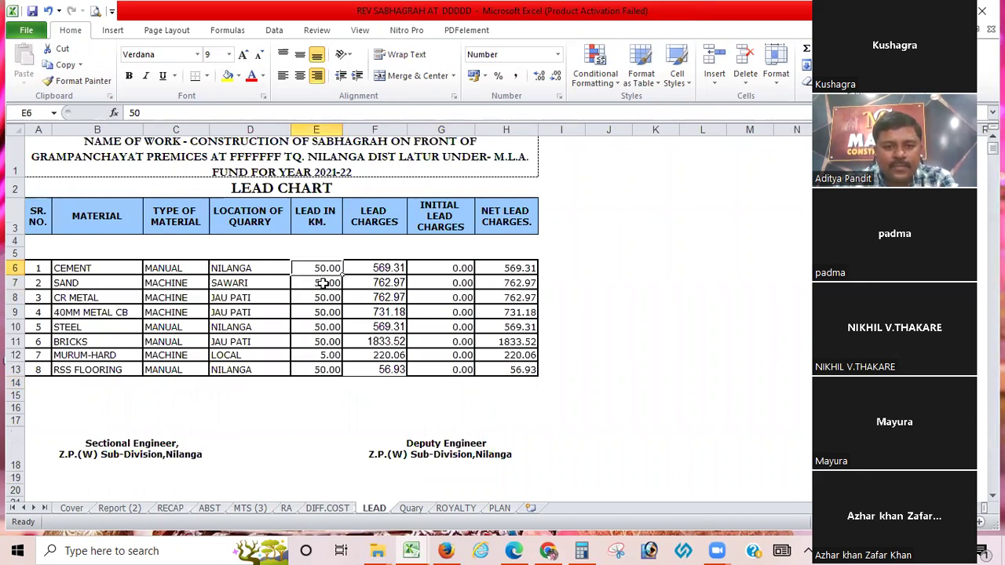
Step: Scroll the MTS (3) measurement sheet from item 6 up to item 1, then open RA
{"action": "left_click", "coordinate": [240, 509]}
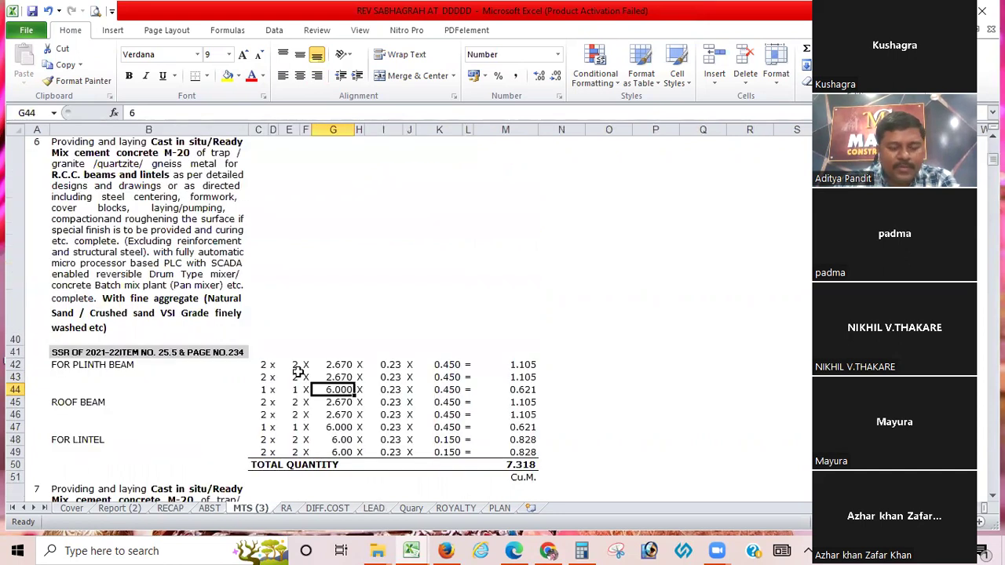
{"action": "left_click", "coordinate": [314, 313]}
{"action": "scroll", "coordinate": [300, 312], "scroll_direction": "up", "scroll_amount": 1}
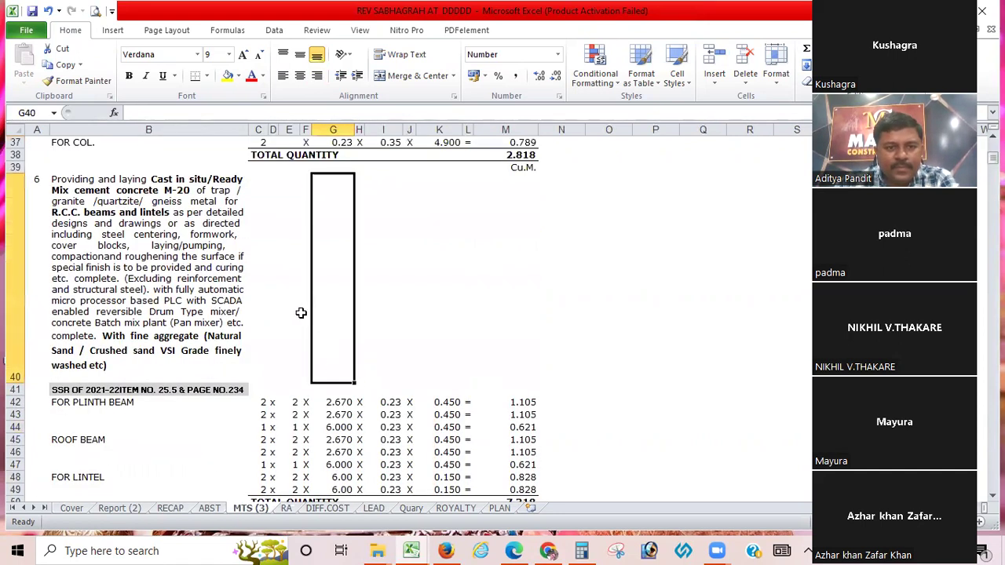
{"action": "scroll", "coordinate": [301, 312], "scroll_direction": "up", "scroll_amount": 12}
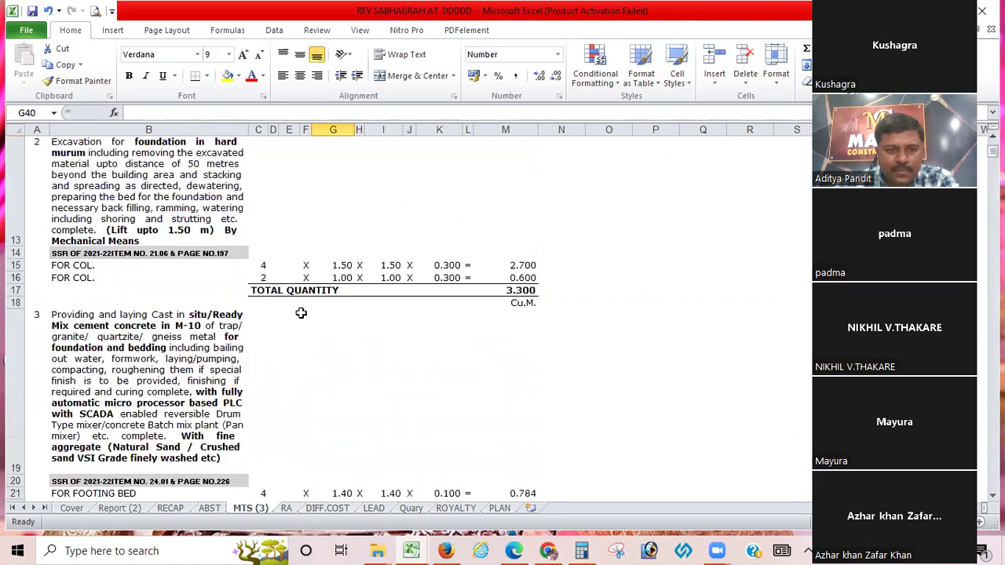
{"action": "scroll", "coordinate": [301, 312], "scroll_direction": "up", "scroll_amount": 3}
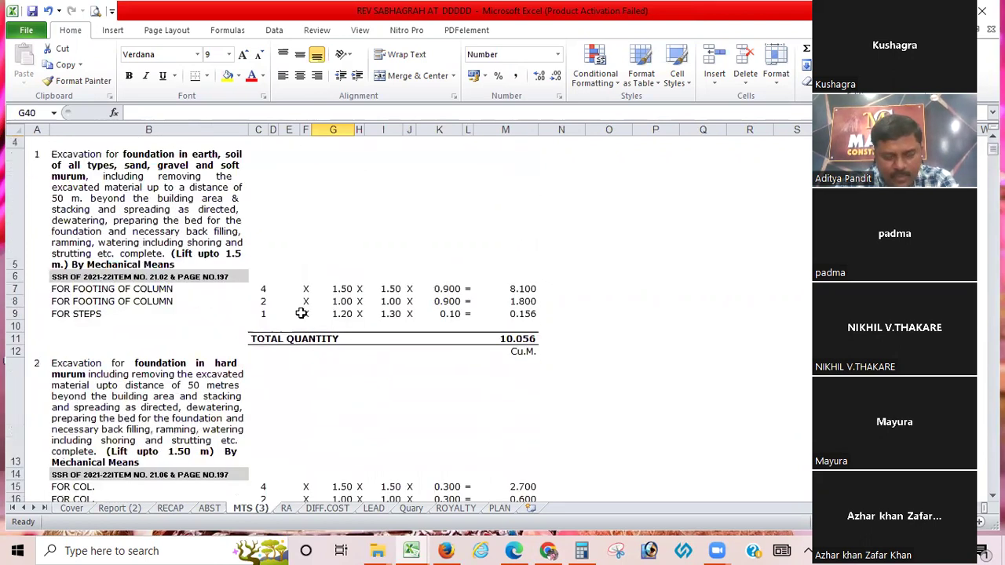
{"action": "scroll", "coordinate": [301, 313], "scroll_direction": "up", "scroll_amount": 1}
{"action": "scroll", "coordinate": [301, 312], "scroll_direction": "down", "scroll_amount": 1}
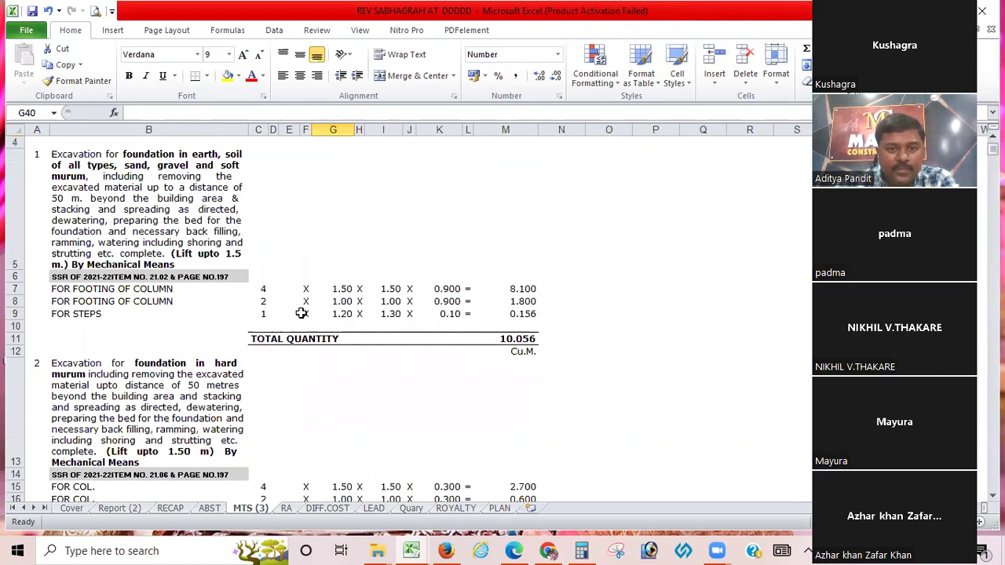
{"action": "left_click", "coordinate": [287, 508]}
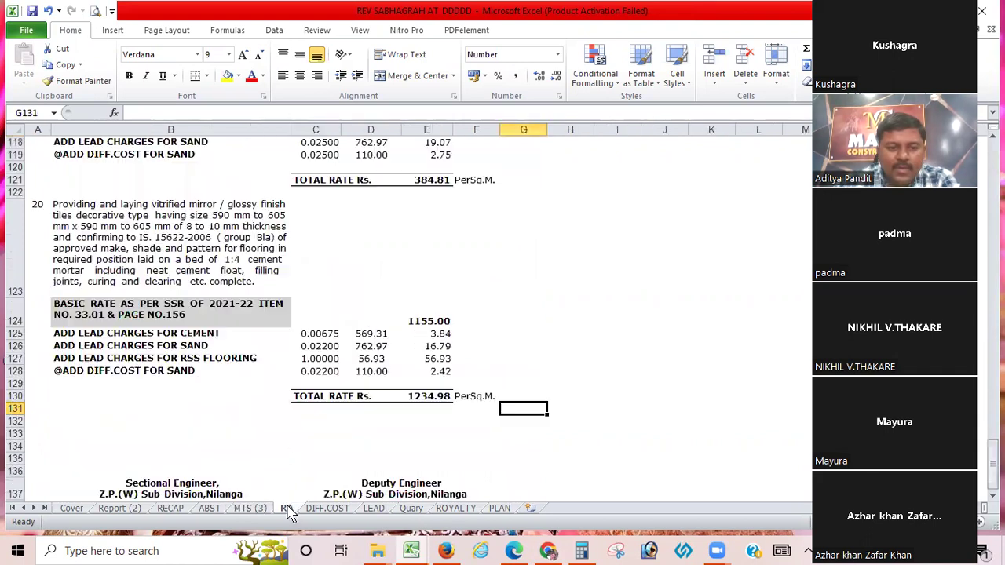
{"action": "left_click", "coordinate": [372, 310]}
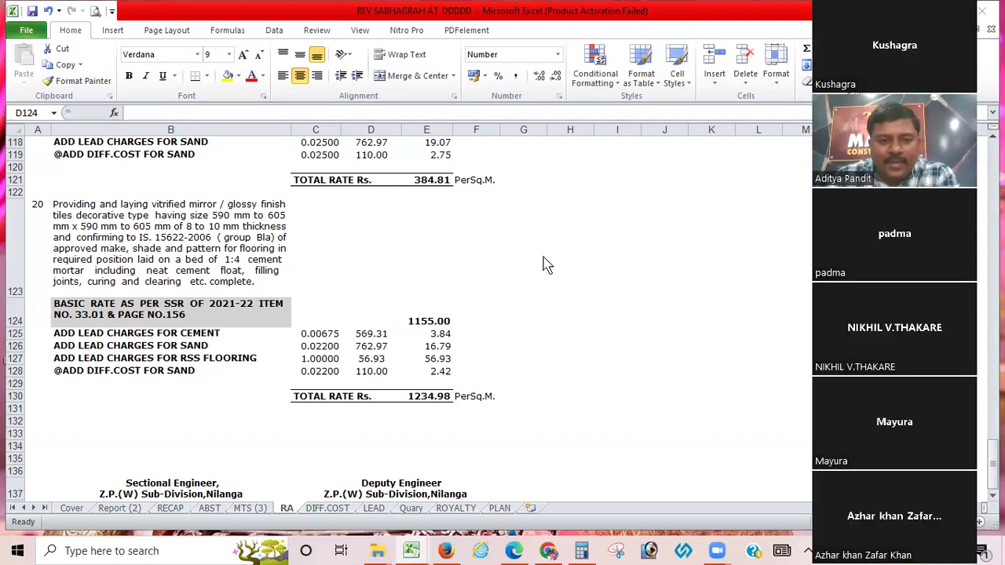
Step: Check the tile item description and its 1155.00 basic rate on RA, then return to ABST
{"action": "key", "text": "Up"}
{"action": "key", "text": "Left"}
{"action": "key", "text": "Left"}
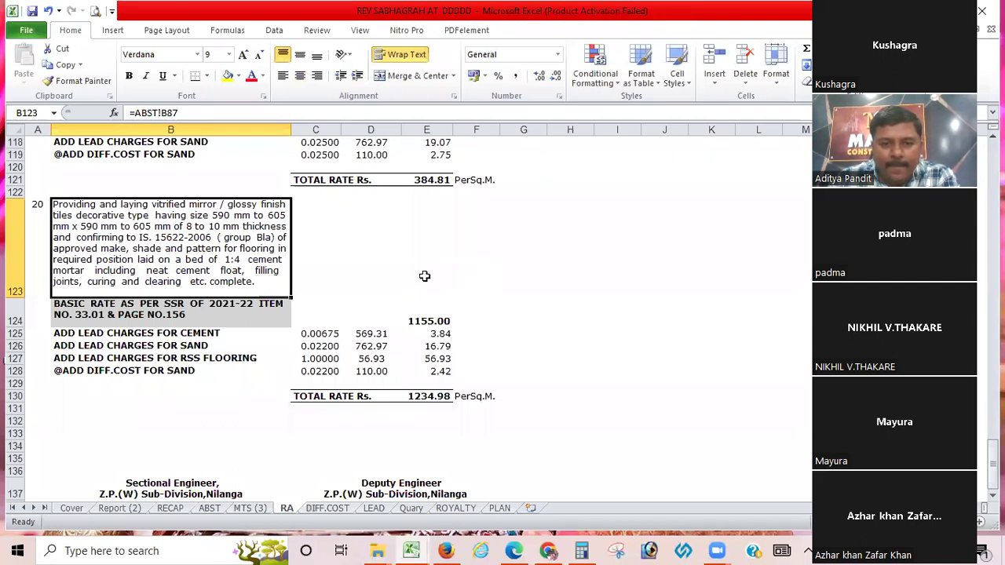
{"action": "left_click", "coordinate": [422, 315]}
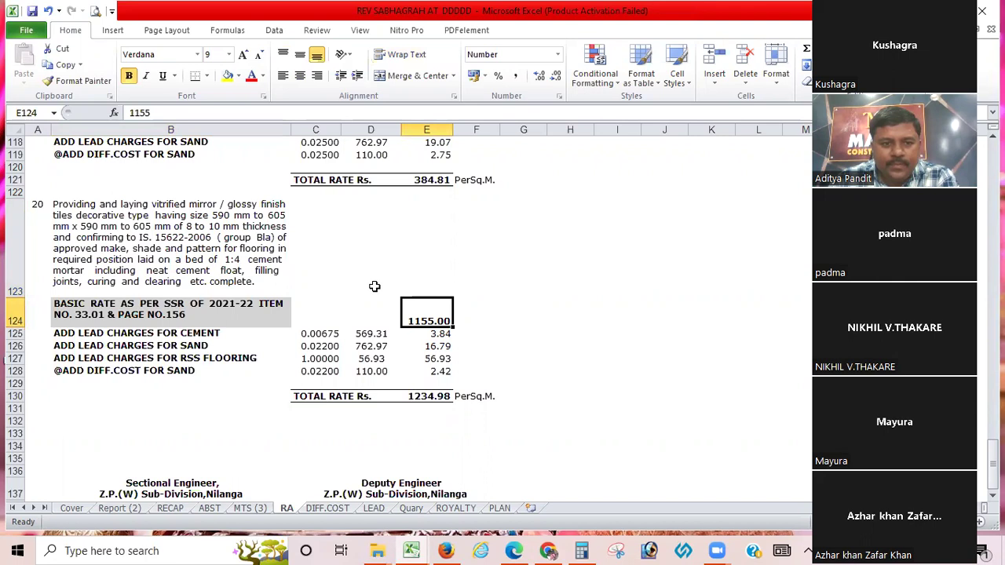
{"action": "left_click", "coordinate": [253, 268]}
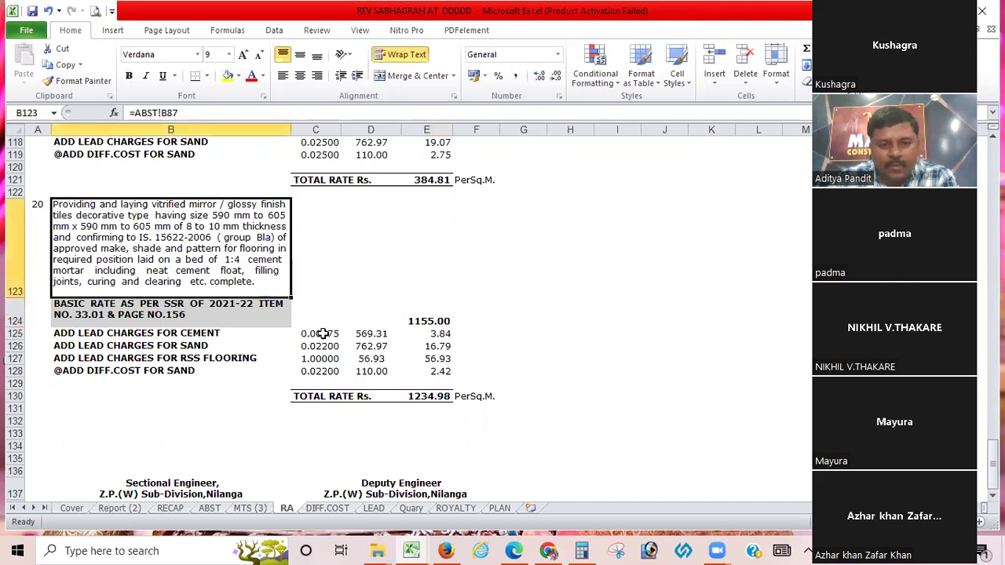
{"action": "left_click", "coordinate": [426, 318]}
{"action": "left_click", "coordinate": [256, 264]}
{"action": "left_click", "coordinate": [401, 283]}
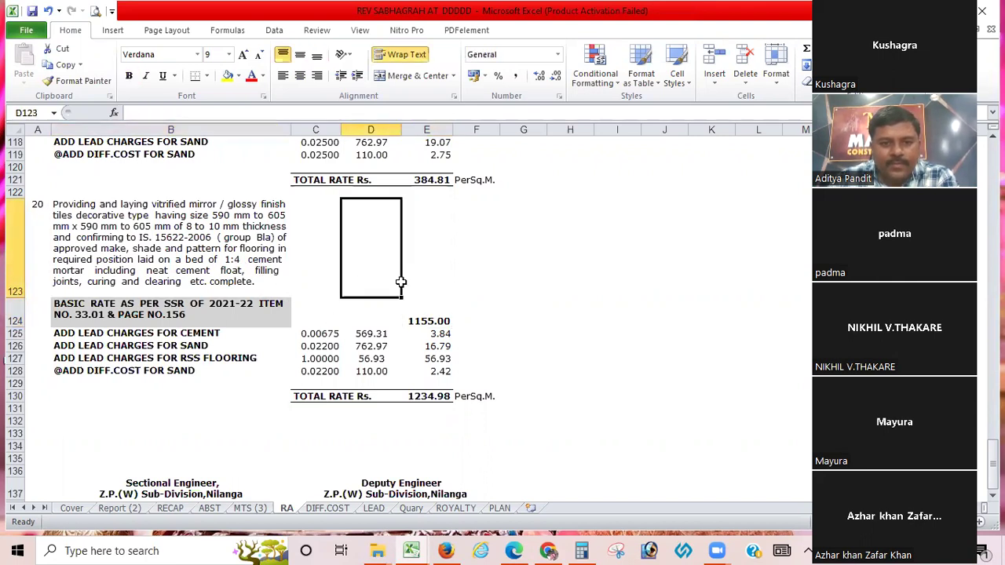
{"action": "left_click", "coordinate": [427, 313]}
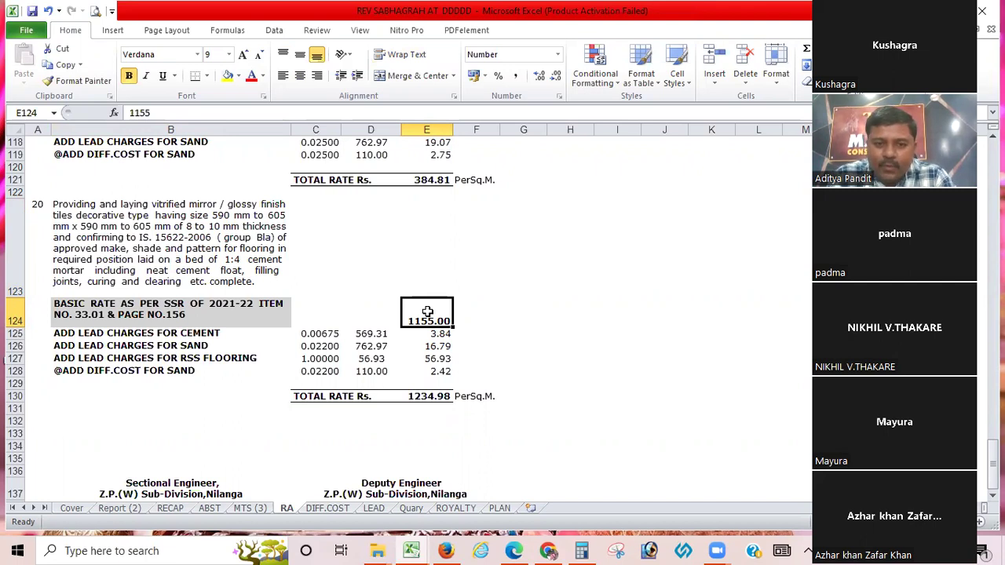
{"action": "left_click", "coordinate": [210, 508]}
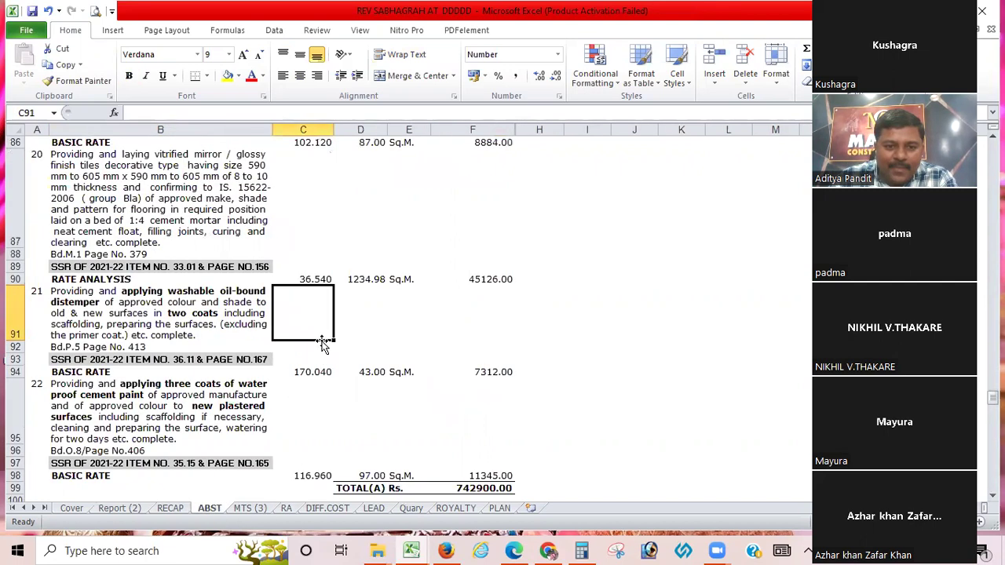
Step: Trace the ABST 1234.98 tile rate to RA and check its 1155.00 basic rate
{"action": "left_click", "coordinate": [366, 279]}
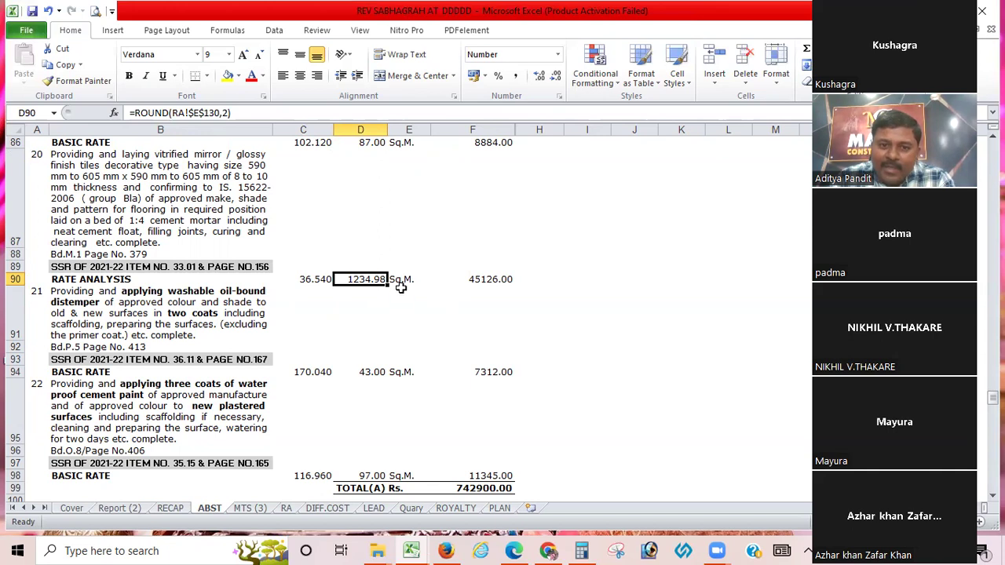
{"action": "left_click", "coordinate": [288, 510]}
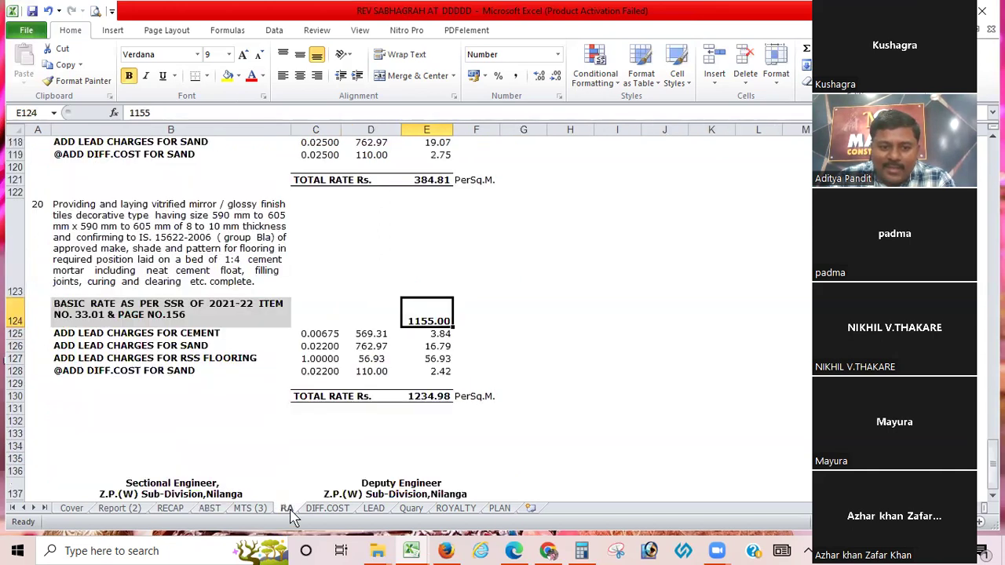
{"action": "left_click", "coordinate": [214, 509]}
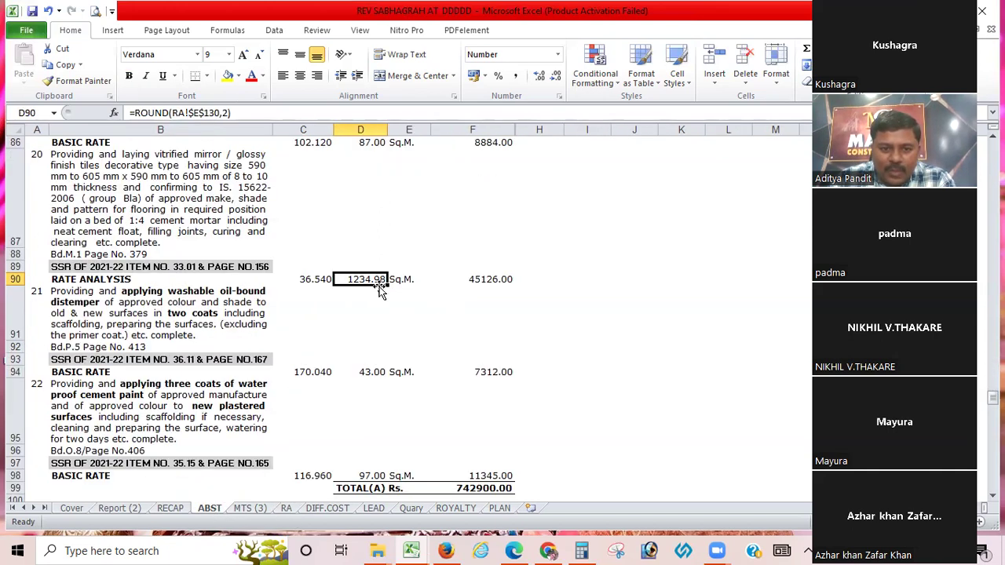
{"action": "left_click", "coordinate": [286, 509]}
{"action": "left_click", "coordinate": [484, 316]}
{"action": "left_click", "coordinate": [171, 251]}
{"action": "left_click", "coordinate": [404, 320]}
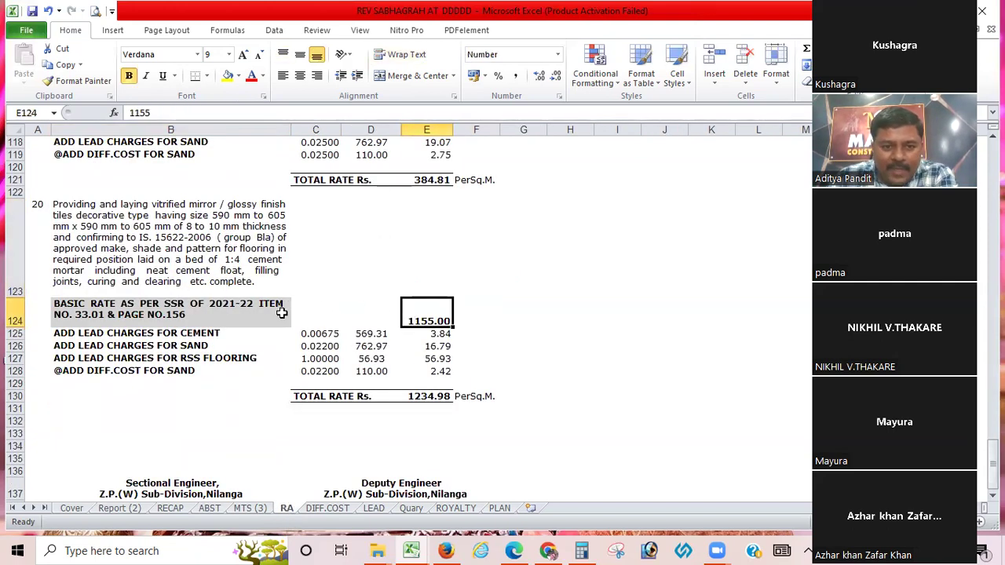
Step: Inspect the cement, sand and RSS flooring lead charge formulas in the tile rate analysis
{"action": "left_click", "coordinate": [200, 333]}
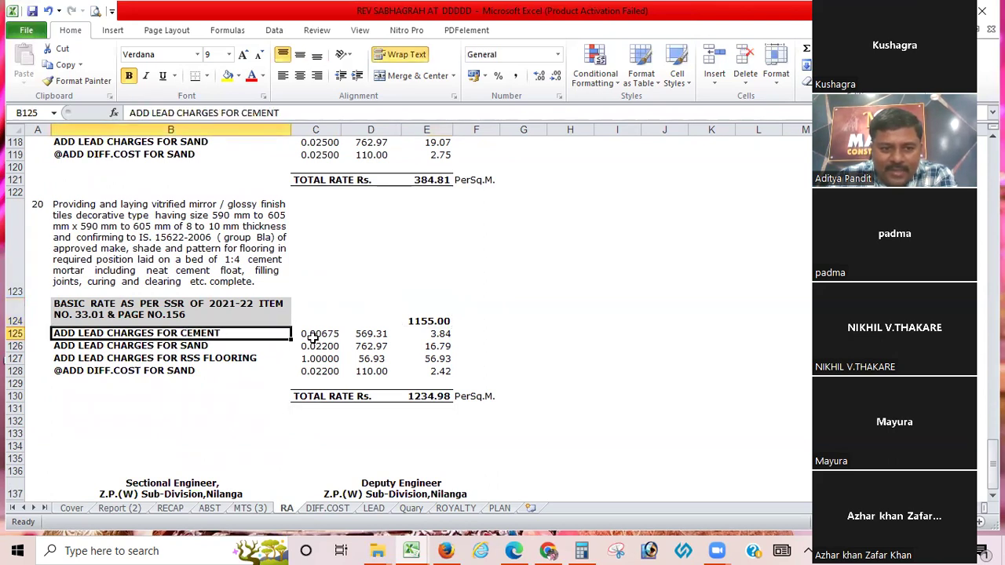
{"action": "left_click", "coordinate": [374, 335]}
{"action": "left_click", "coordinate": [424, 334]}
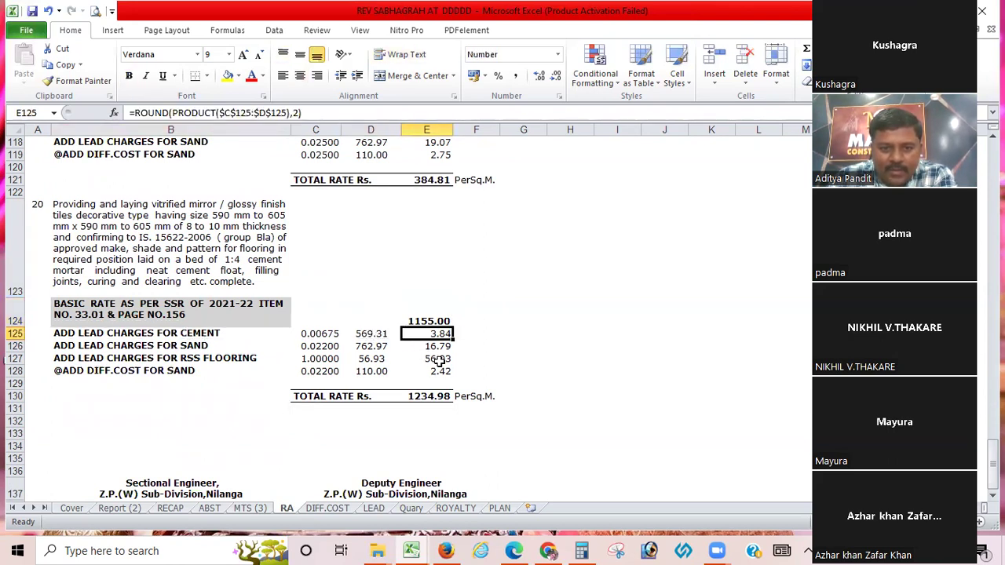
{"action": "left_click", "coordinate": [203, 351]}
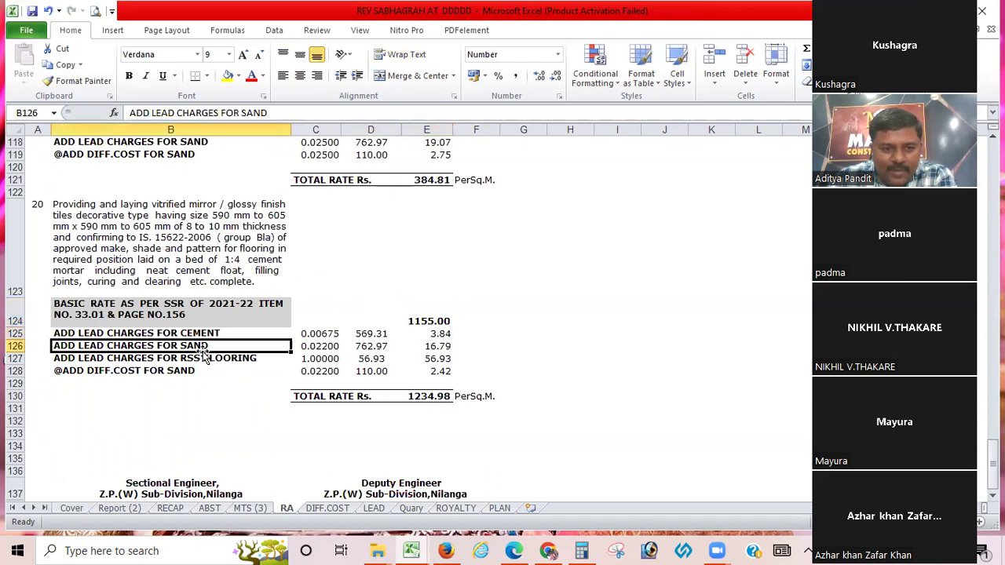
{"action": "left_click", "coordinate": [445, 347]}
{"action": "left_click", "coordinate": [233, 359]}
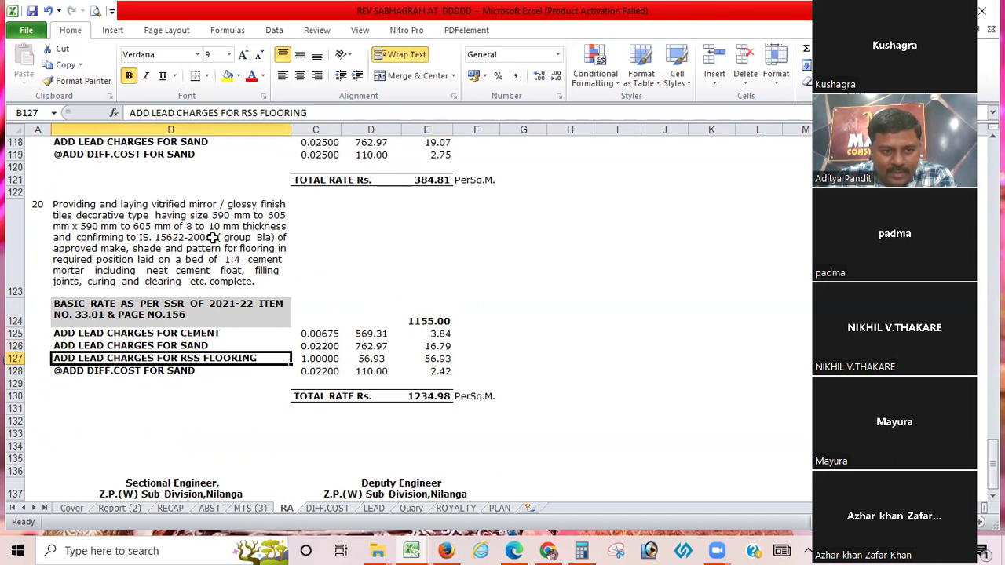
{"action": "left_click", "coordinate": [239, 240]}
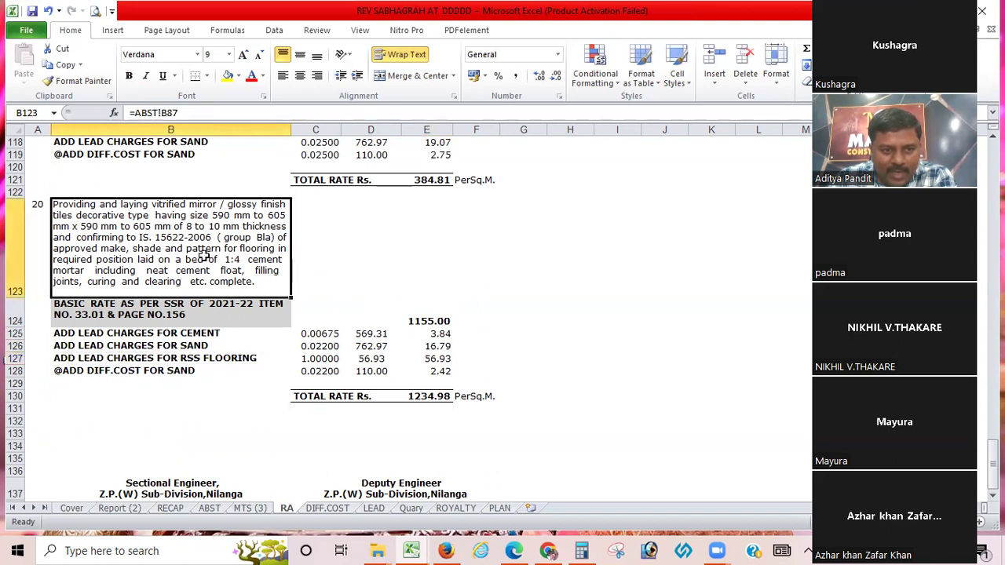
{"action": "left_click", "coordinate": [234, 358]}
{"action": "left_click", "coordinate": [442, 358]}
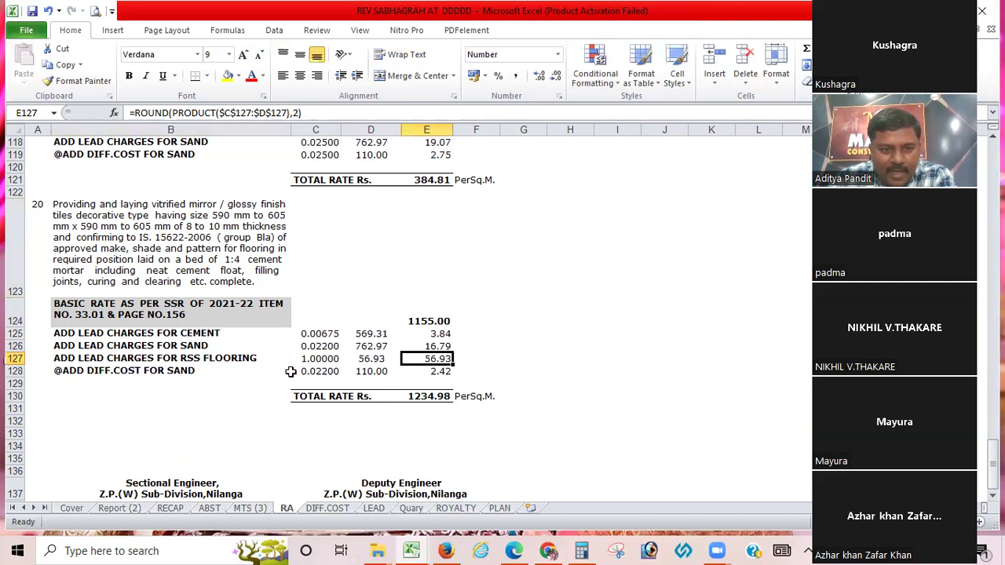
{"action": "left_click", "coordinate": [158, 372]}
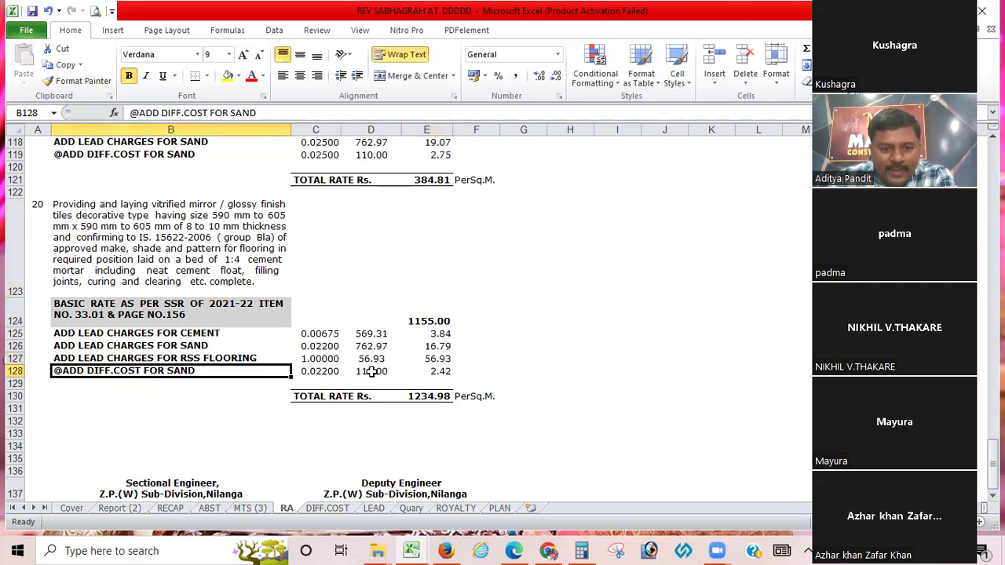
{"action": "left_click", "coordinate": [438, 372]}
{"action": "right_click", "coordinate": [13, 371]}
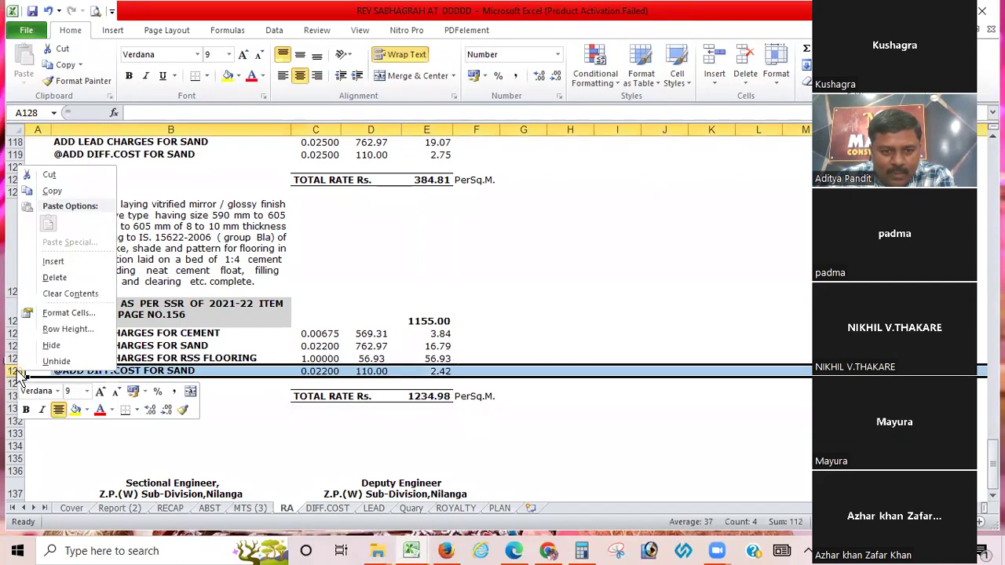
{"action": "left_click", "coordinate": [55, 275]}
{"action": "left_click", "coordinate": [444, 384]}
{"action": "double_click", "coordinate": [445, 384]}
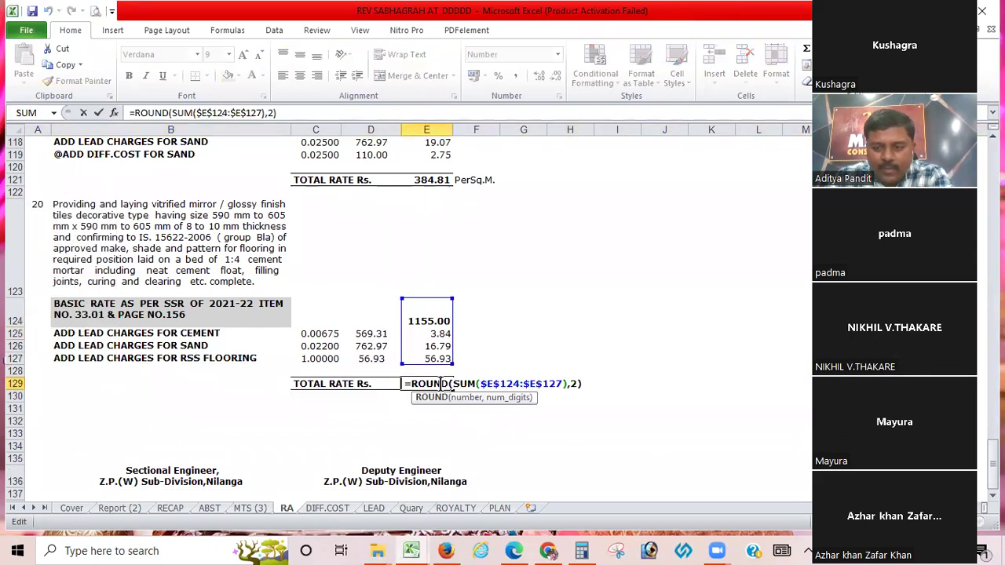
{"action": "key", "text": "Return"}
Step: Confirm the updated 1232.56 total rate, then view the ABST and LEAD sheets
{"action": "left_click", "coordinate": [436, 314]}
{"action": "left_click_drag", "start_coordinate": [438, 314], "coordinate": [434, 355]}
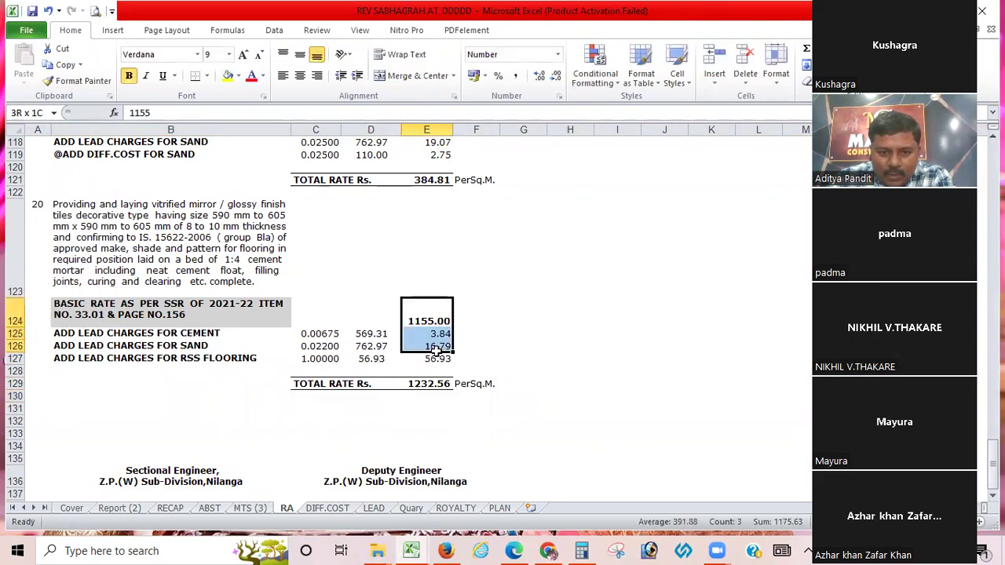
{"action": "left_click", "coordinate": [429, 384]}
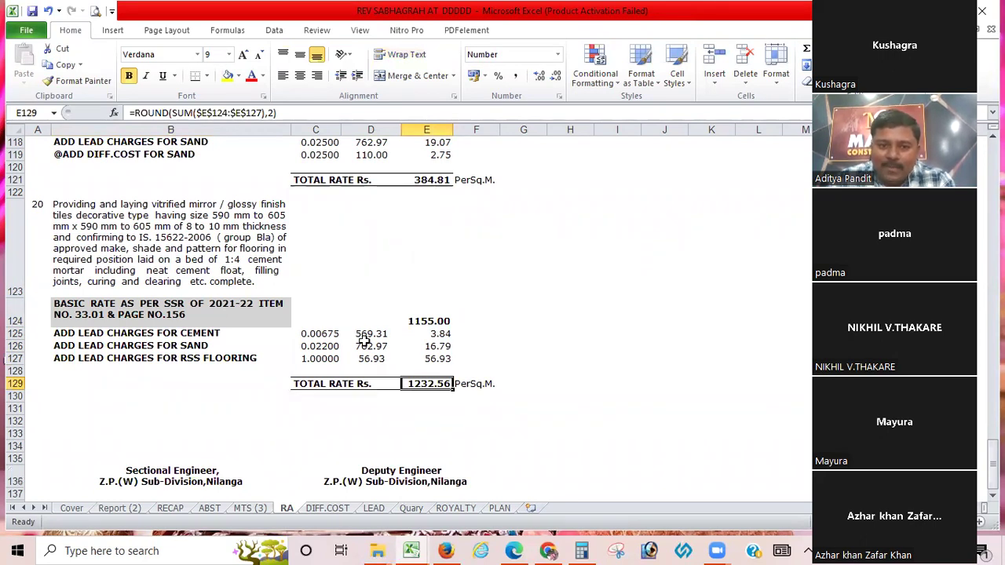
{"action": "left_click", "coordinate": [385, 302]}
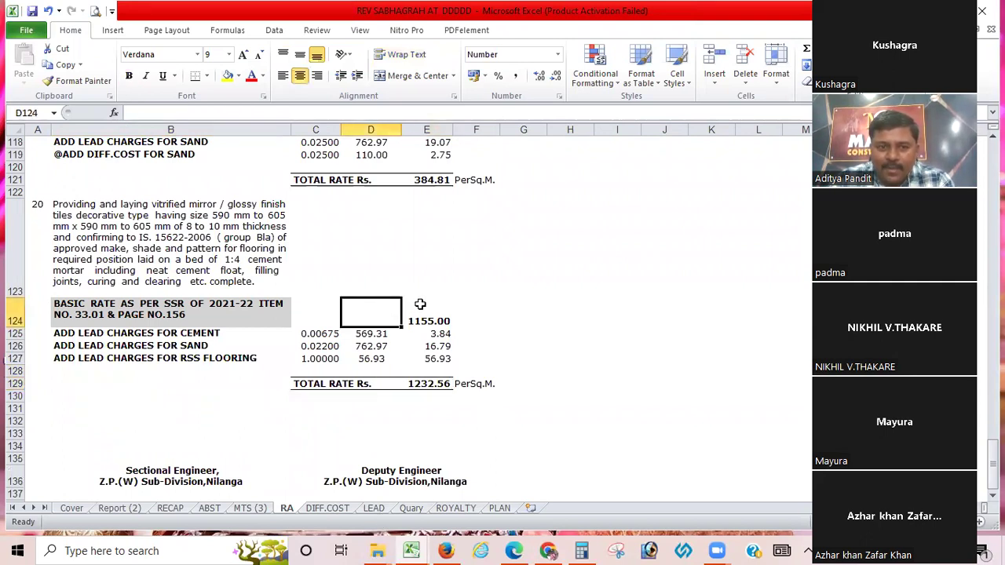
{"action": "left_click", "coordinate": [417, 305]}
{"action": "left_click", "coordinate": [426, 383]}
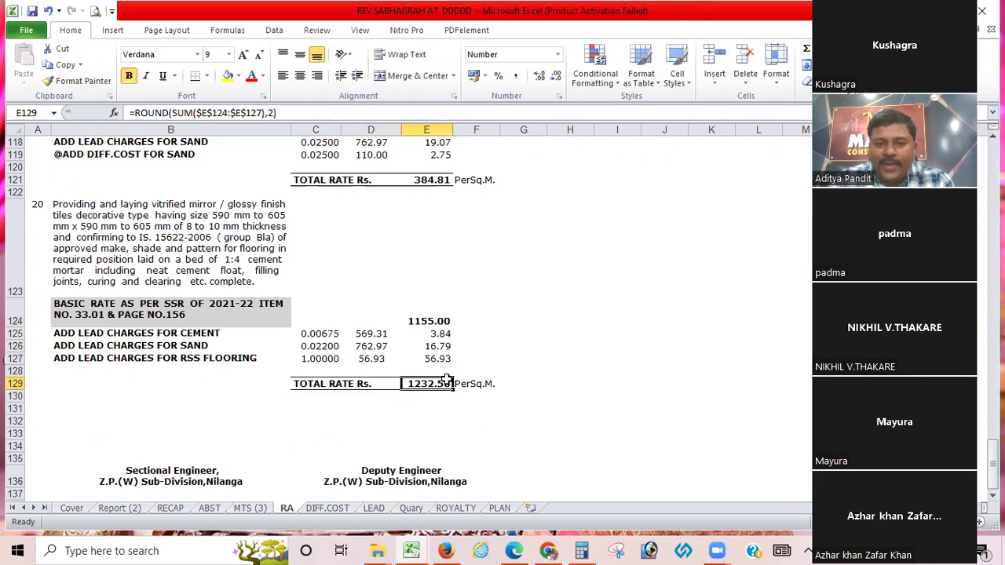
{"action": "left_click", "coordinate": [213, 510]}
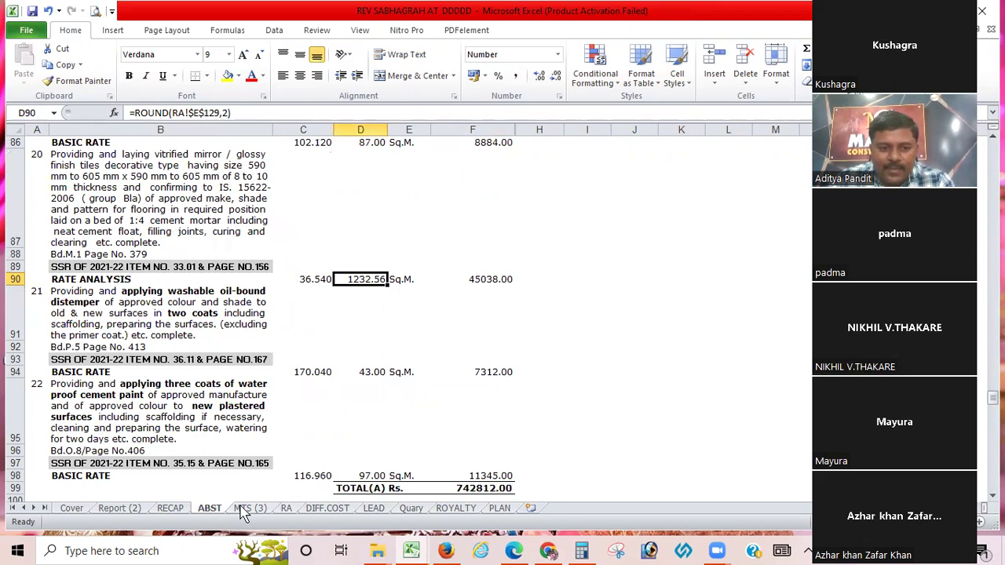
{"action": "left_click", "coordinate": [374, 509]}
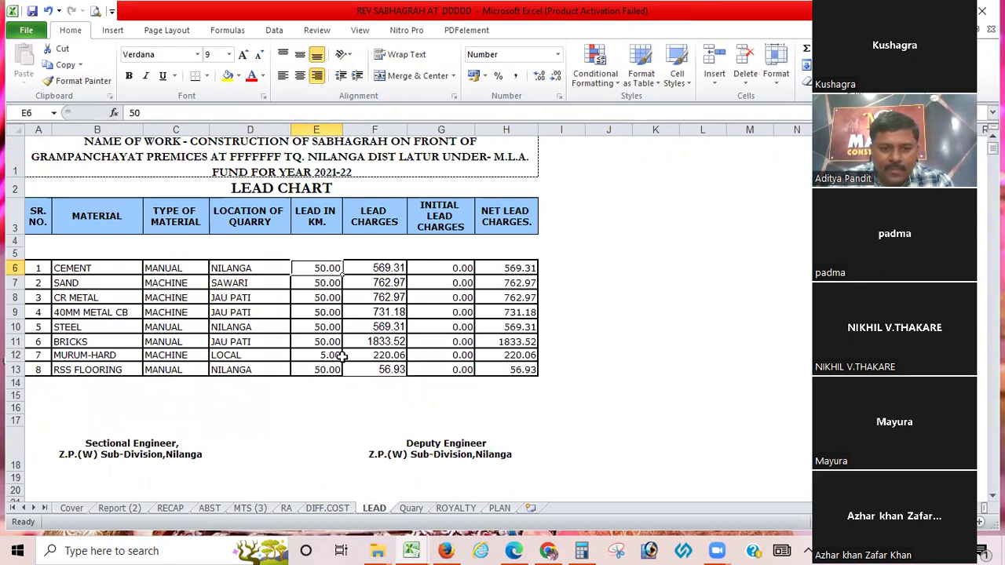
Step: Check the cement and sand lead distances, then look over the RA, ABST and MTS (3) sheets
{"action": "left_click", "coordinate": [325, 286]}
{"action": "left_click", "coordinate": [320, 265]}
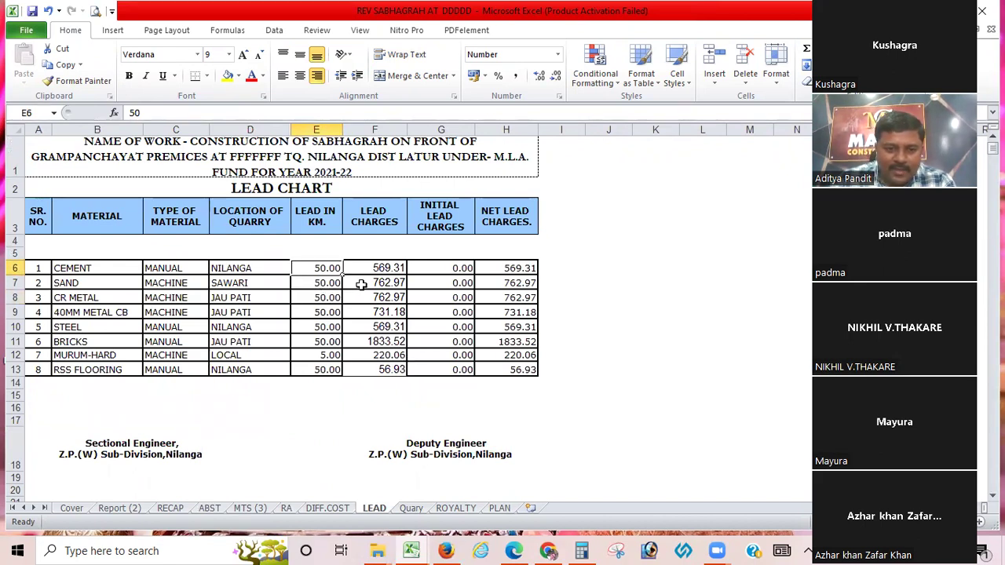
{"action": "left_click", "coordinate": [287, 509]}
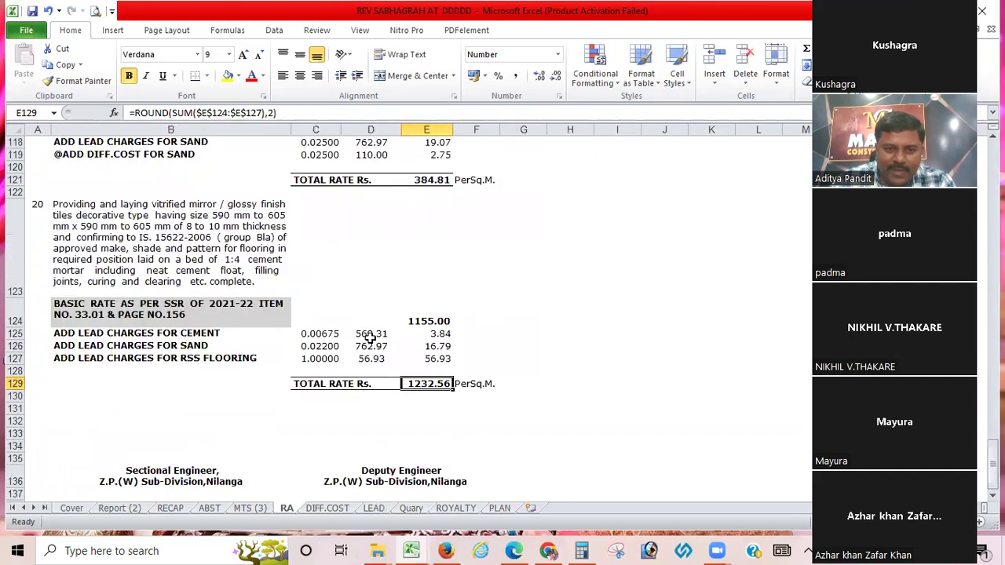
{"action": "left_click", "coordinate": [212, 509]}
{"action": "left_click", "coordinate": [243, 509]}
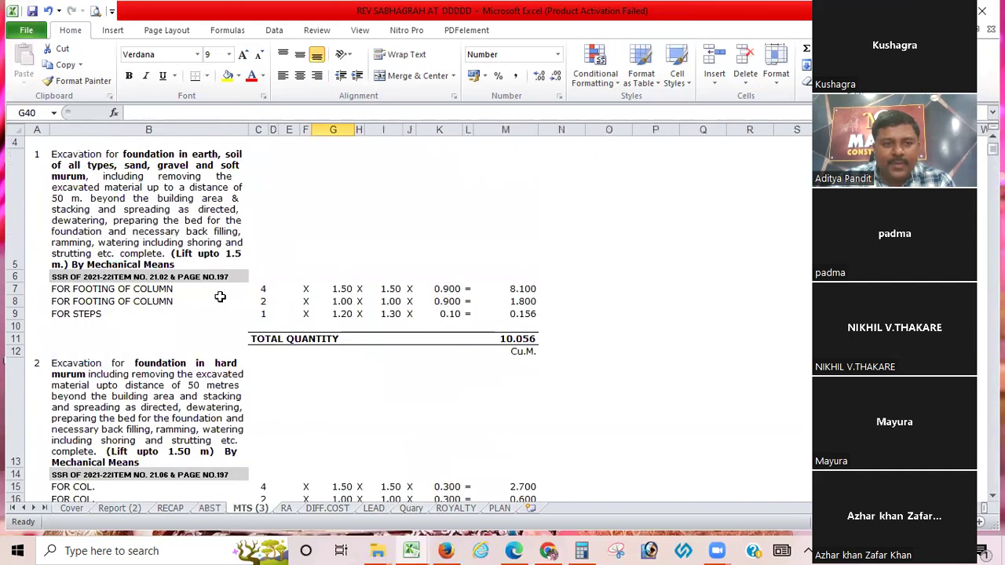
{"action": "scroll", "coordinate": [224, 336], "scroll_direction": "up", "scroll_amount": 1}
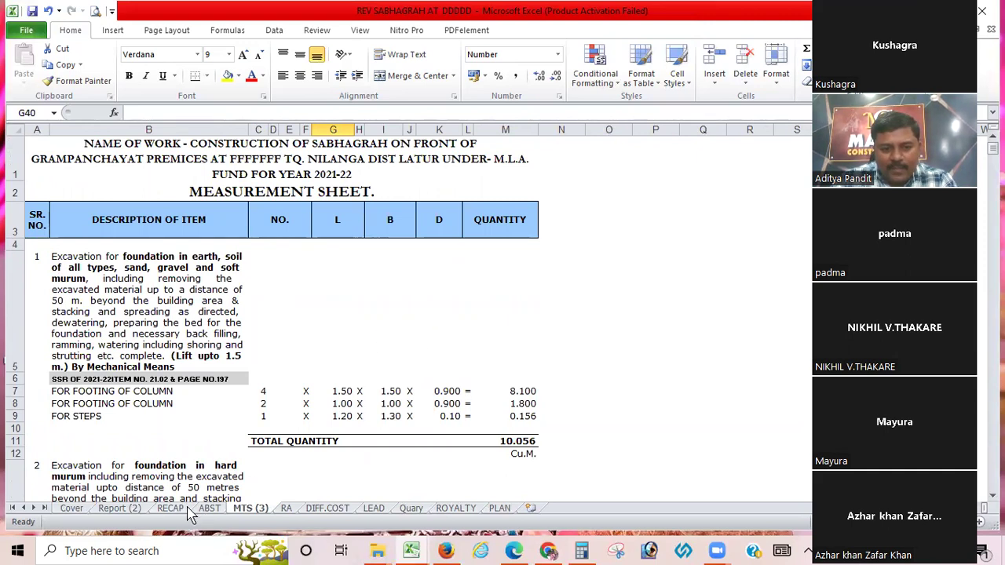
Step: Check the RECAP grand total of 853440.00, then close the REV SABHAGRAH workbook
{"action": "left_click", "coordinate": [185, 508]}
{"action": "left_click", "coordinate": [256, 510]}
{"action": "left_click", "coordinate": [183, 511]}
{"action": "left_click", "coordinate": [447, 431]}
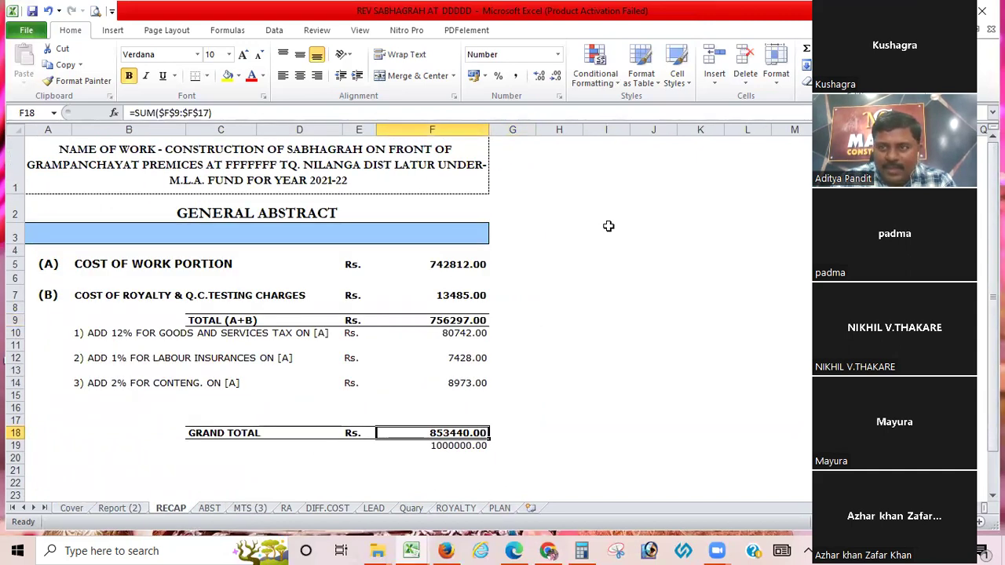
{"action": "left_click", "coordinate": [980, 13]}
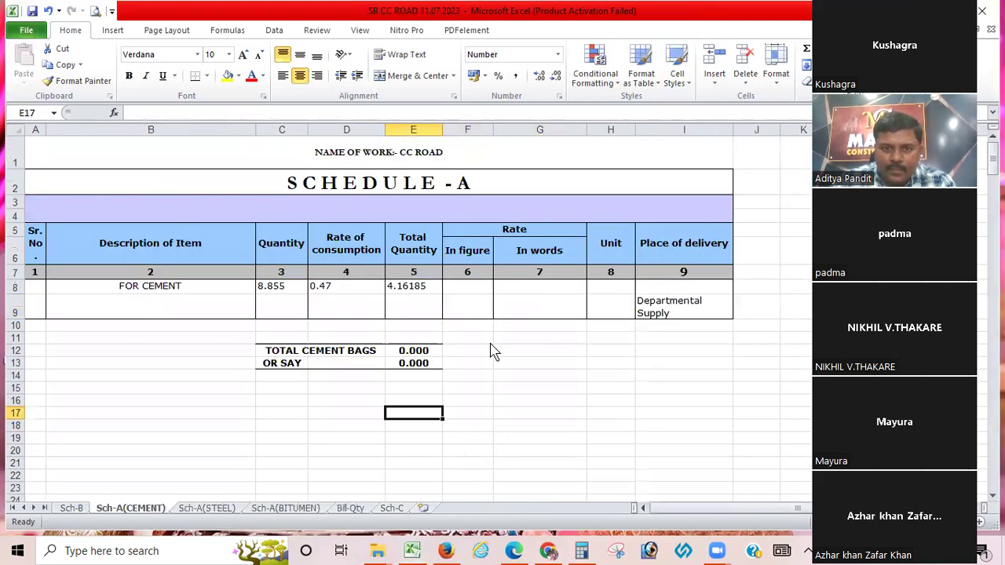
Step: Open the akkal kot workbook from NILANGA TAKULA ESTIMATE's REPAIR TO ANGANWADI folder
{"action": "left_click", "coordinate": [380, 551]}
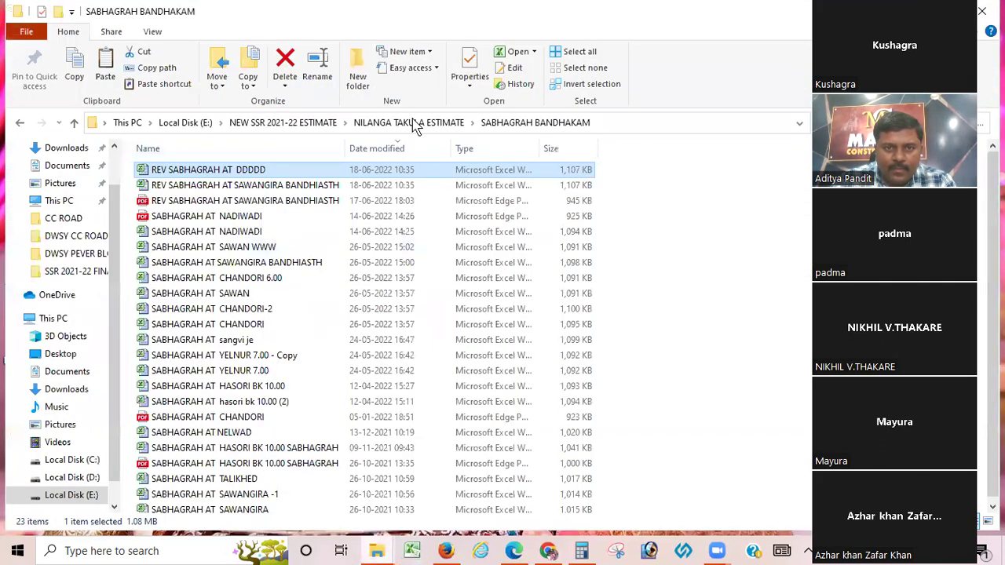
{"action": "left_click", "coordinate": [412, 123]}
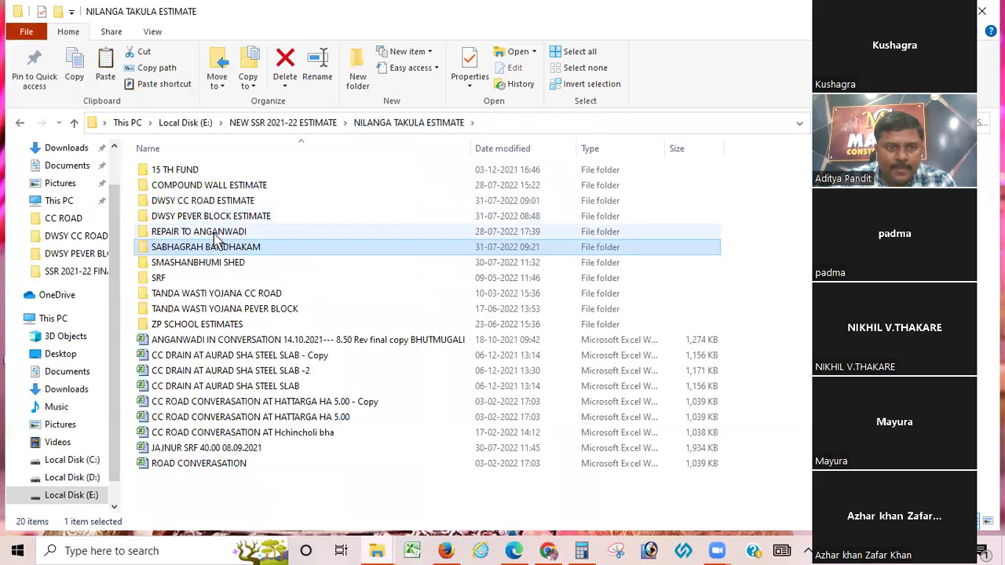
{"action": "left_click", "coordinate": [215, 234]}
{"action": "double_click", "coordinate": [251, 233]}
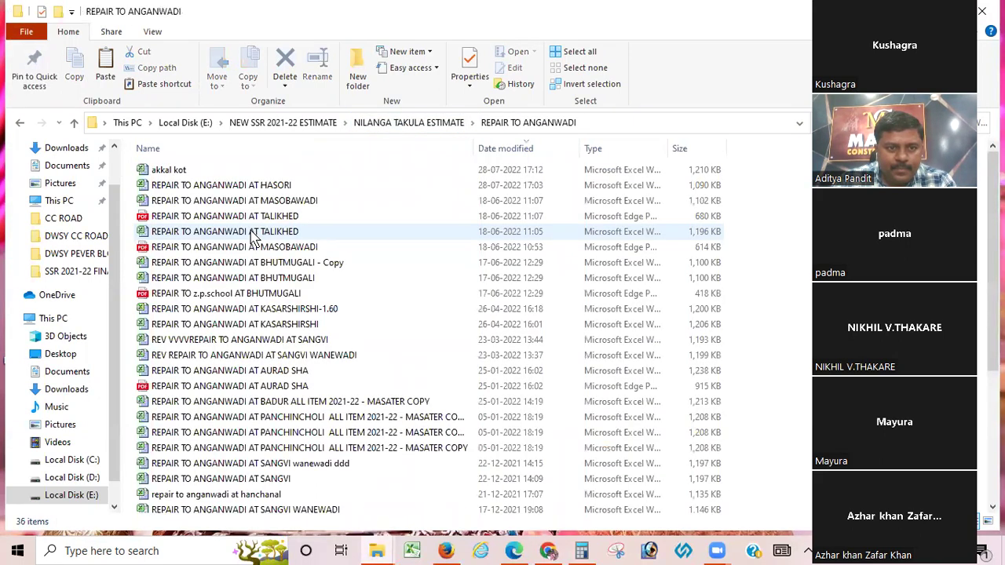
{"action": "left_click", "coordinate": [213, 186]}
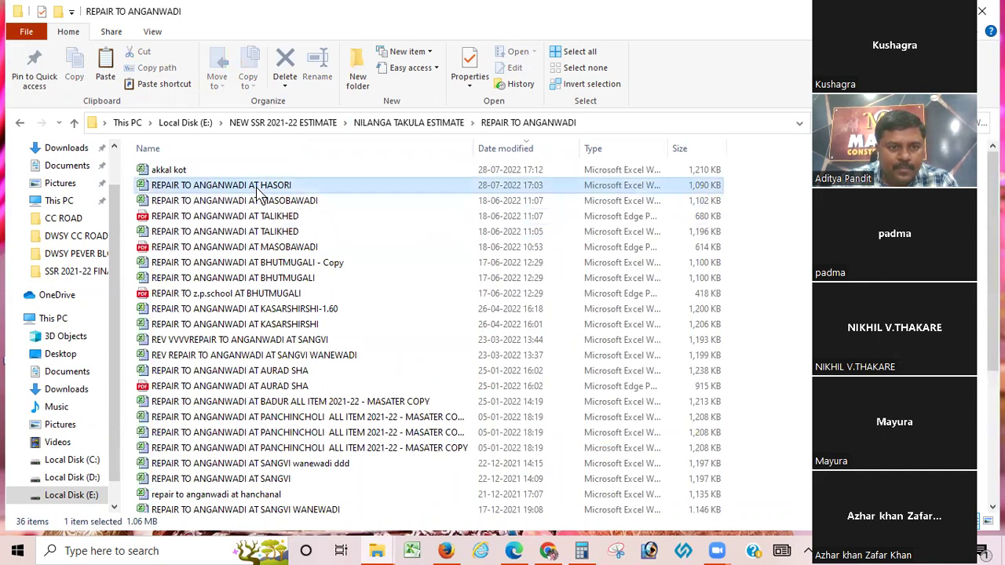
{"action": "left_click", "coordinate": [209, 172]}
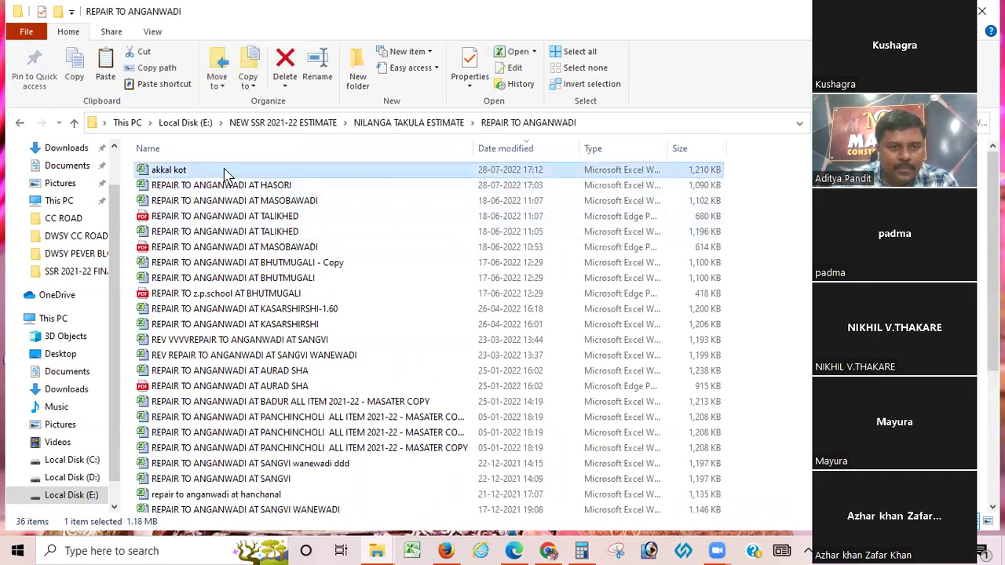
{"action": "double_click", "coordinate": [225, 173]}
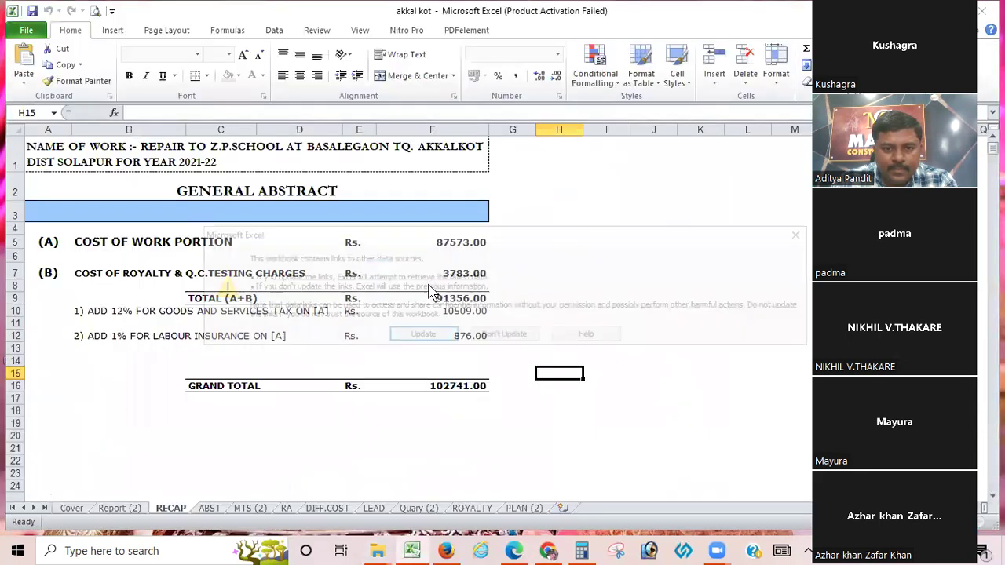
Step: Open without updating links, dismiss activation, and centre the MTS (2) name-of-work title
{"action": "left_click", "coordinate": [493, 335]}
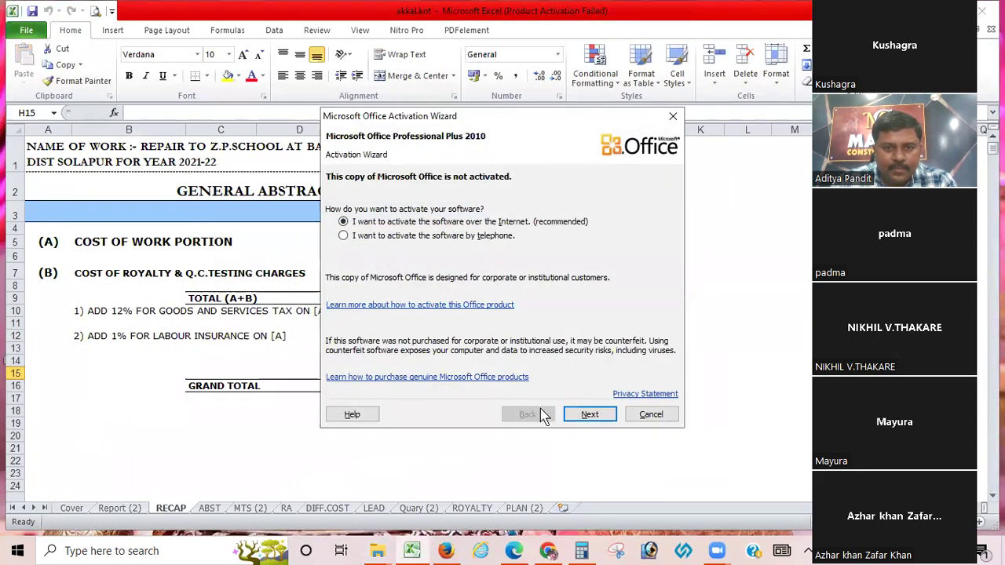
{"action": "left_click", "coordinate": [646, 415]}
{"action": "left_click", "coordinate": [250, 508]}
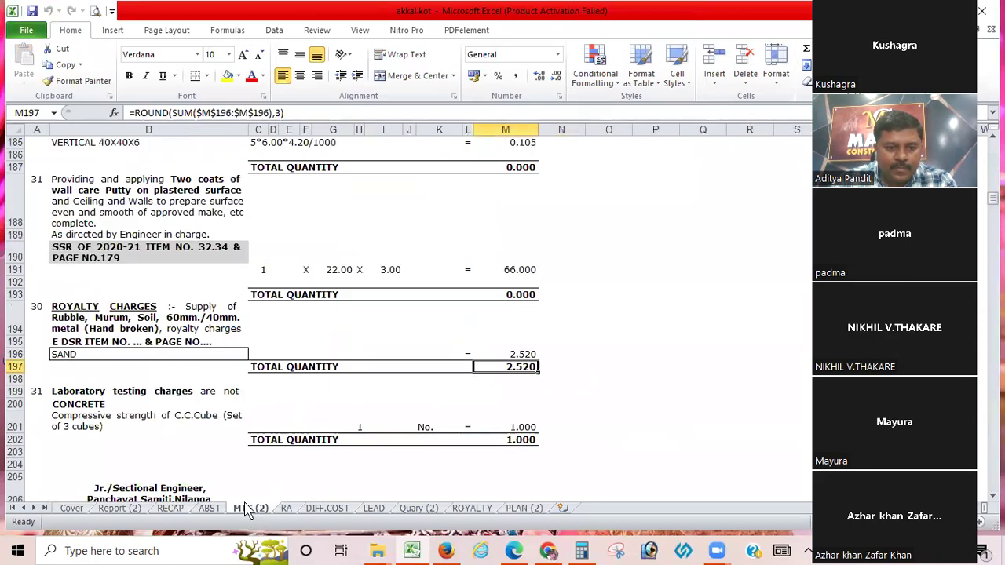
{"action": "scroll", "coordinate": [355, 312], "scroll_direction": "up", "scroll_amount": 5}
{"action": "scroll", "coordinate": [354, 313], "scroll_direction": "up", "scroll_amount": 20}
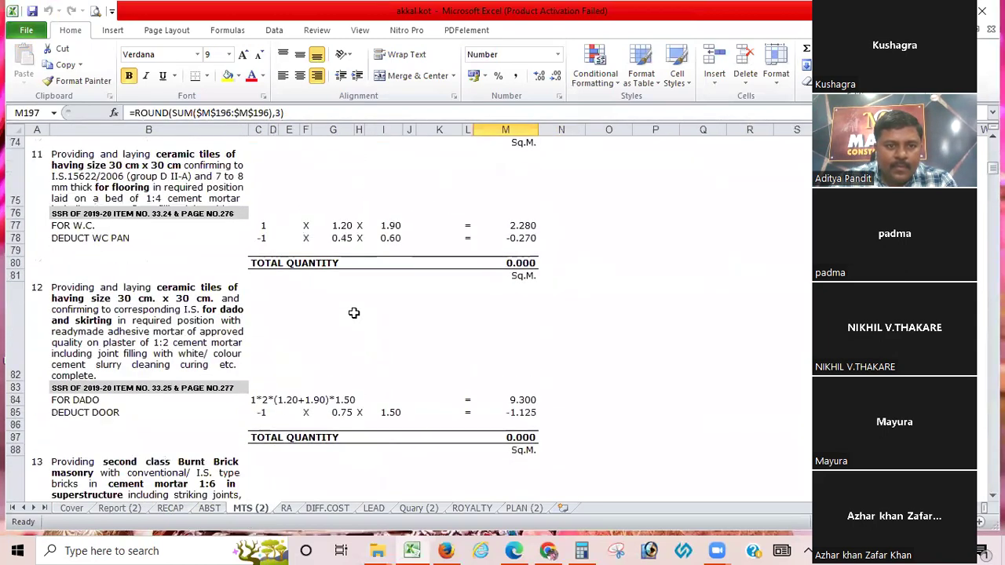
{"action": "scroll", "coordinate": [355, 313], "scroll_direction": "up", "scroll_amount": 12}
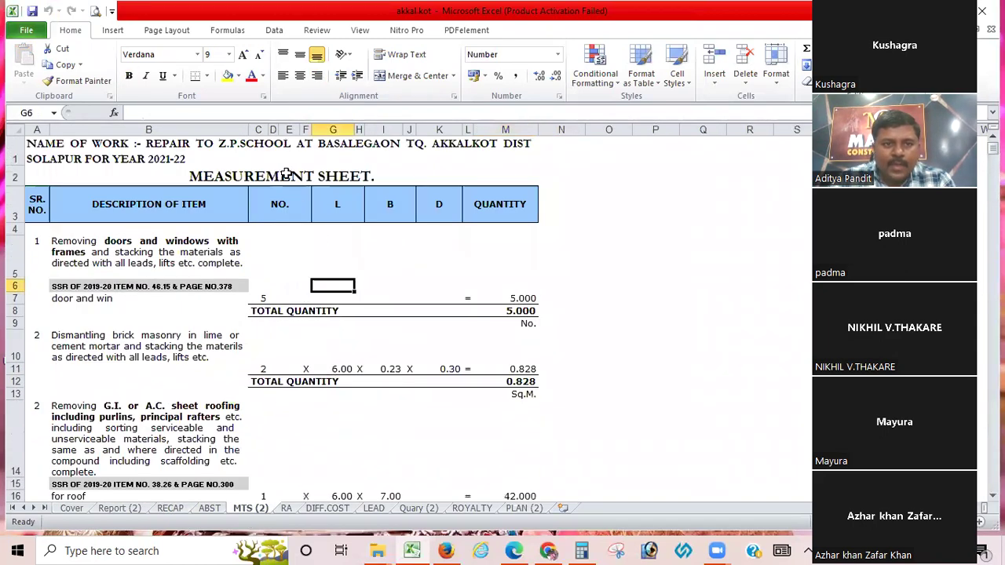
{"action": "left_click", "coordinate": [298, 146]}
{"action": "left_click", "coordinate": [299, 75]}
{"action": "left_click", "coordinate": [363, 265]}
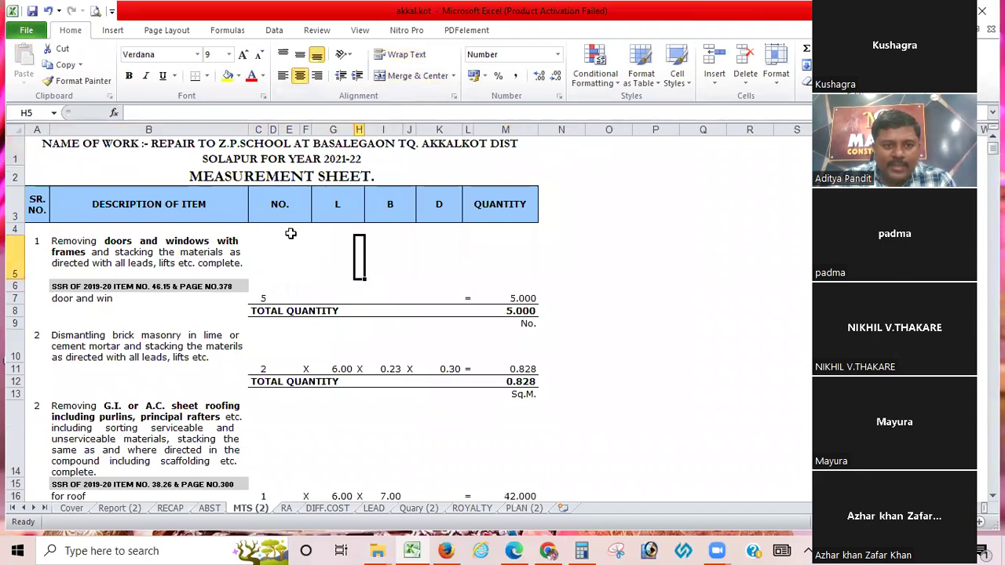
Step: Start Save As with the akkal kot file name ready for editing
{"action": "left_click", "coordinate": [26, 30]}
{"action": "key", "text": "Escape"}
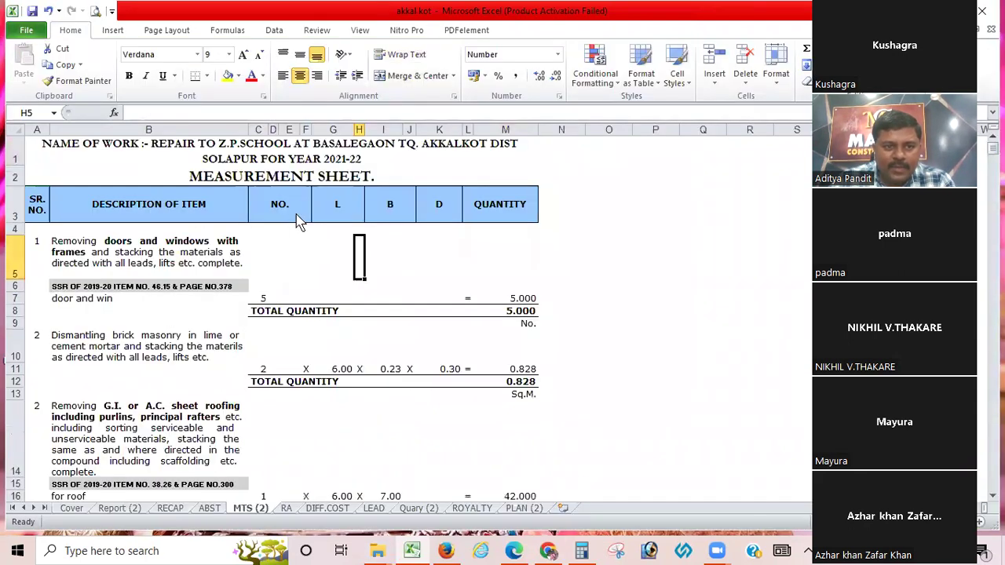
{"action": "key", "text": "F12"}
{"action": "left_click", "coordinate": [201, 249]}
Step: Add a number to the name and save the copy as akkal kot 223
{"action": "type", "text": "225"}
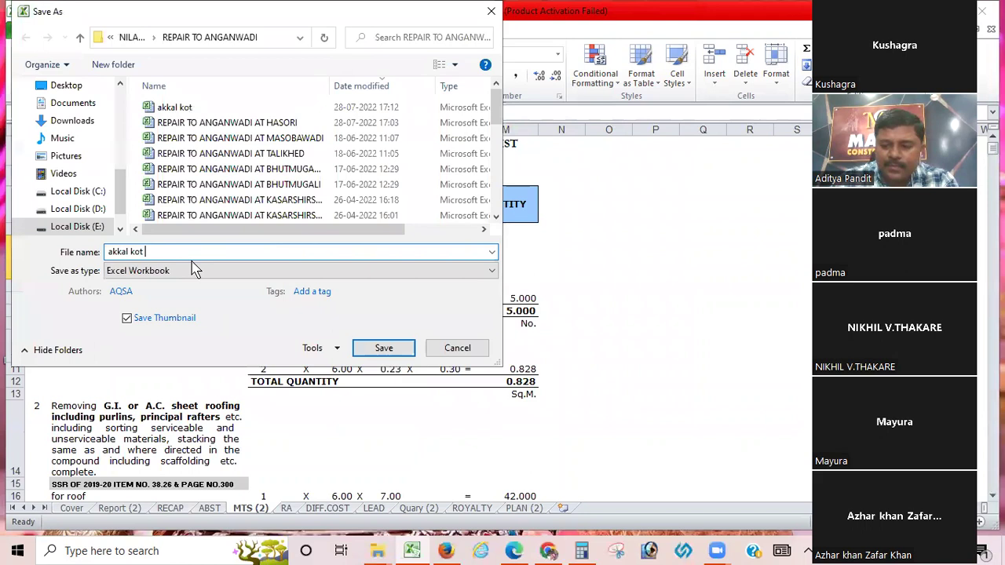
{"action": "key", "text": "Return"}
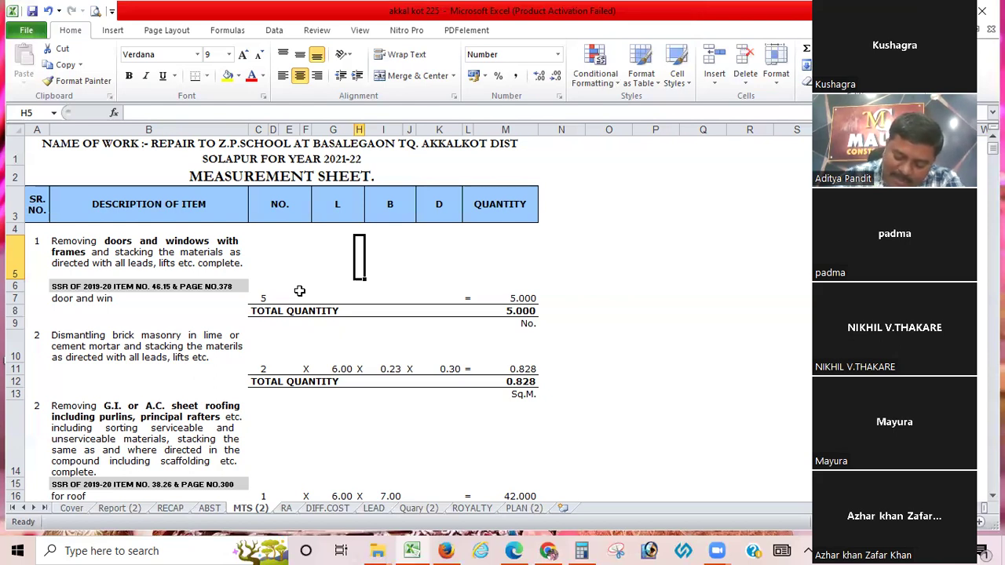
Step: On the Cover sheet, replace BASALEGAON with MASALGA in the name of work
{"action": "left_click", "coordinate": [302, 287]}
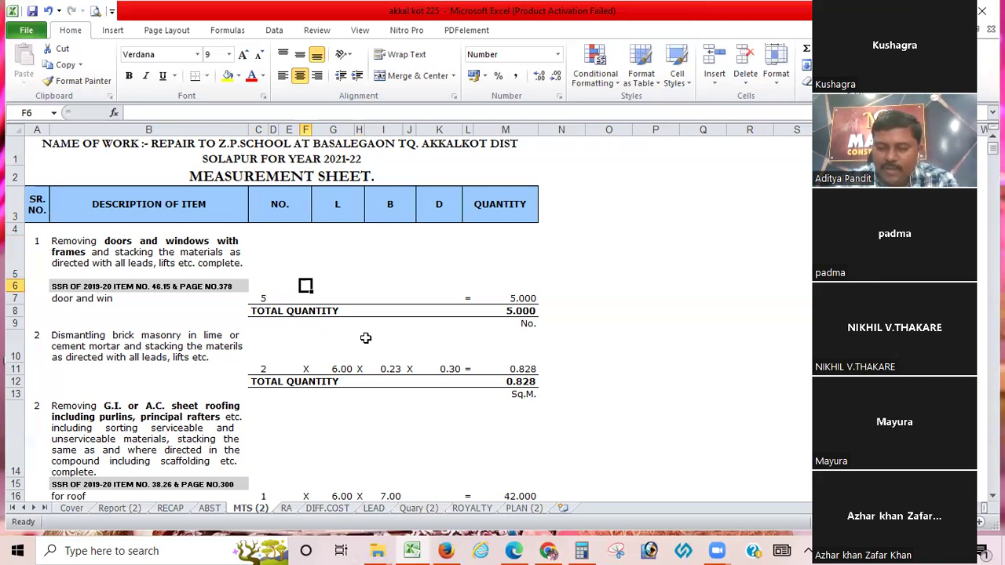
{"action": "left_click", "coordinate": [374, 235]}
{"action": "scroll", "coordinate": [271, 268], "scroll_direction": "down", "scroll_amount": 3}
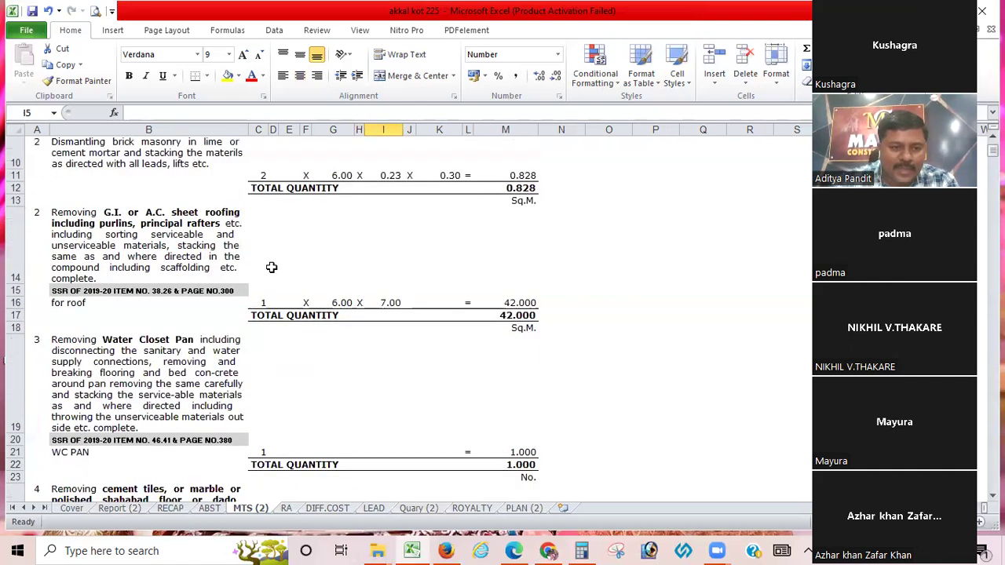
{"action": "scroll", "coordinate": [271, 268], "scroll_direction": "up", "scroll_amount": 3}
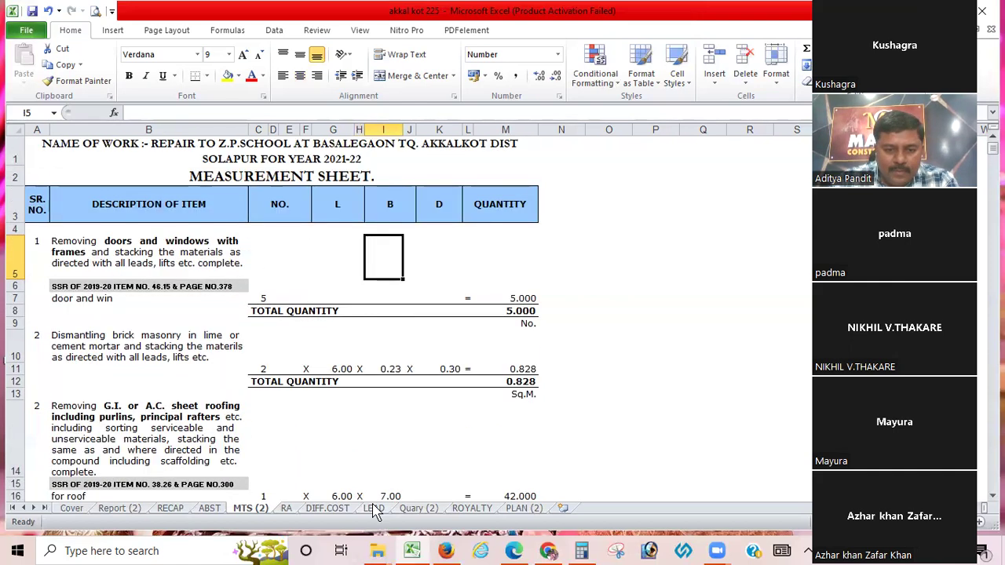
{"action": "left_click", "coordinate": [81, 510]}
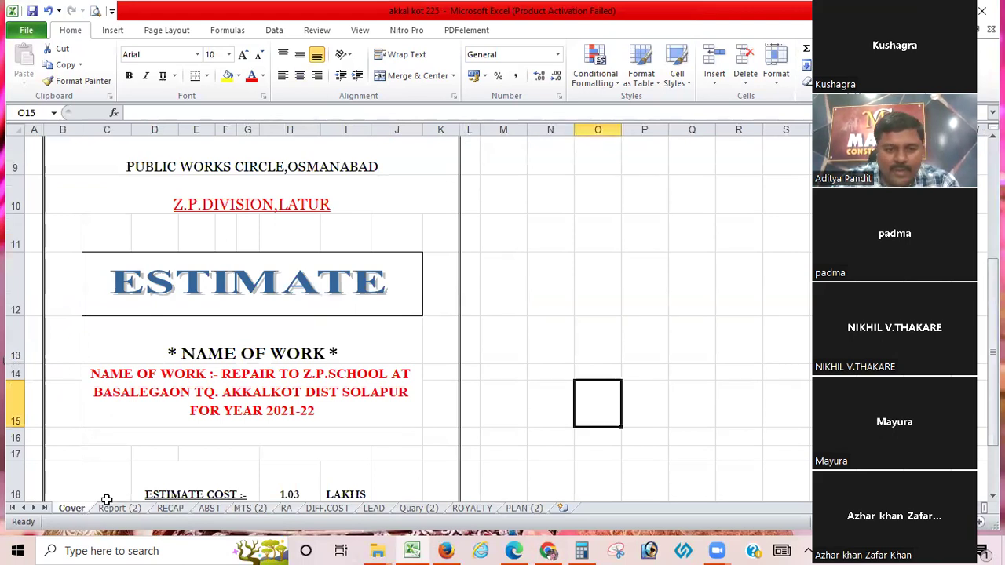
{"action": "left_click", "coordinate": [206, 407]}
{"action": "double_click", "coordinate": [192, 391]}
{"action": "left_click_drag", "start_coordinate": [193, 391], "coordinate": [79, 387]}
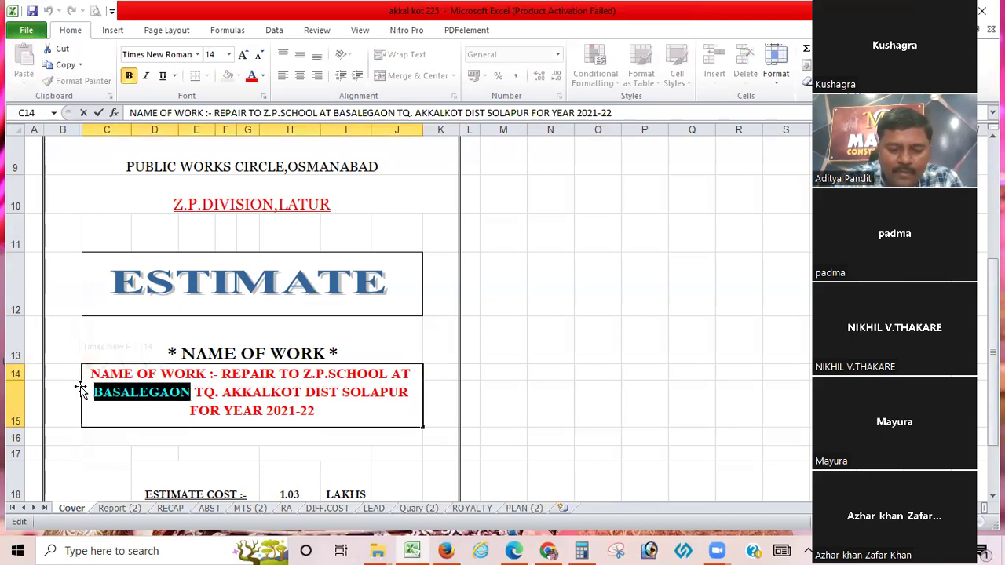
{"action": "type", "text": "MASALGA"}
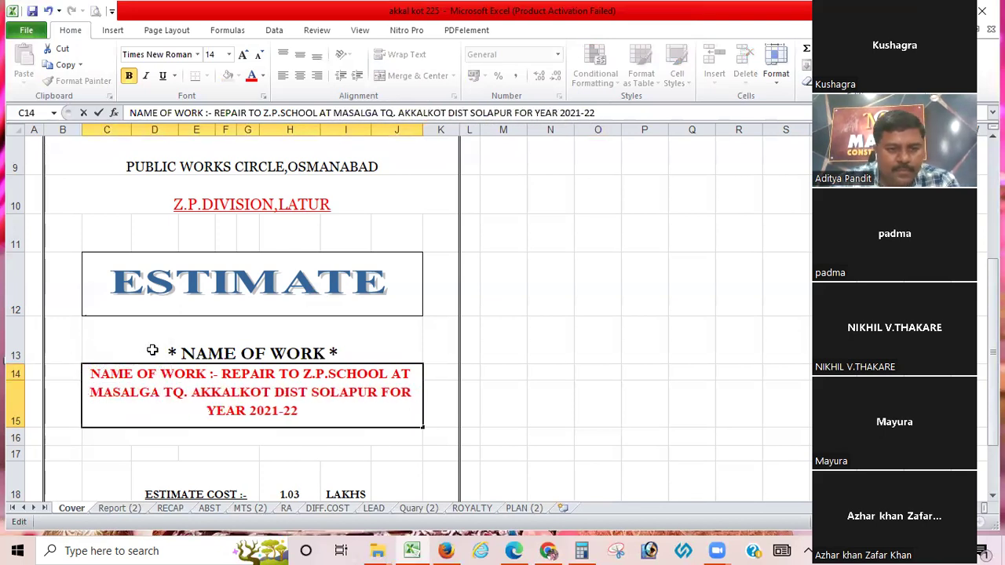
Step: Replace AKKALKOT with NILANGA in the name of work, then go to the LEAD chart
{"action": "double_click", "coordinate": [221, 390]}
{"action": "type", "text": "NILANGA"}
{"action": "key", "text": "Up"}
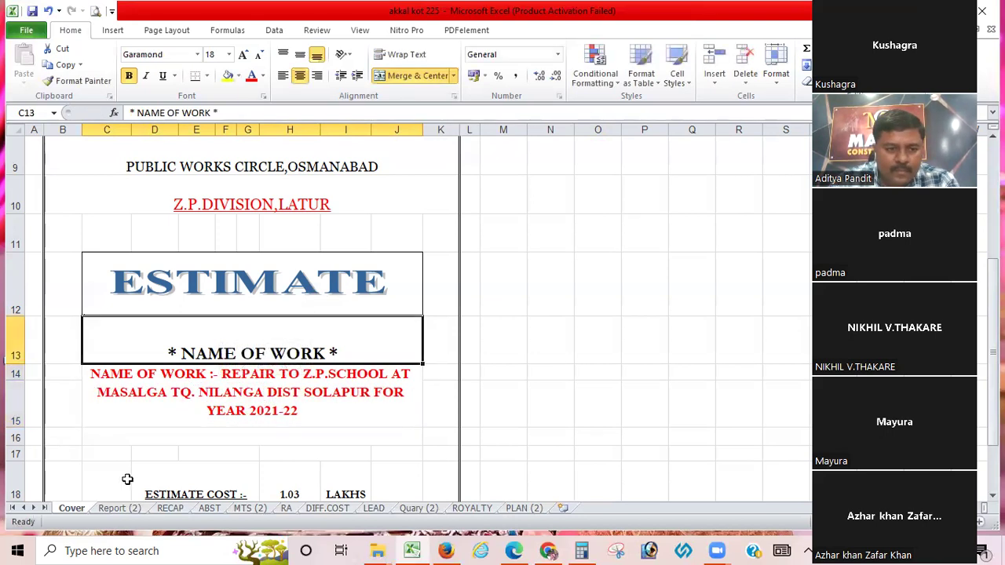
{"action": "key", "text": "Down"}
{"action": "left_click", "coordinate": [374, 509]}
{"action": "left_click", "coordinate": [294, 254]}
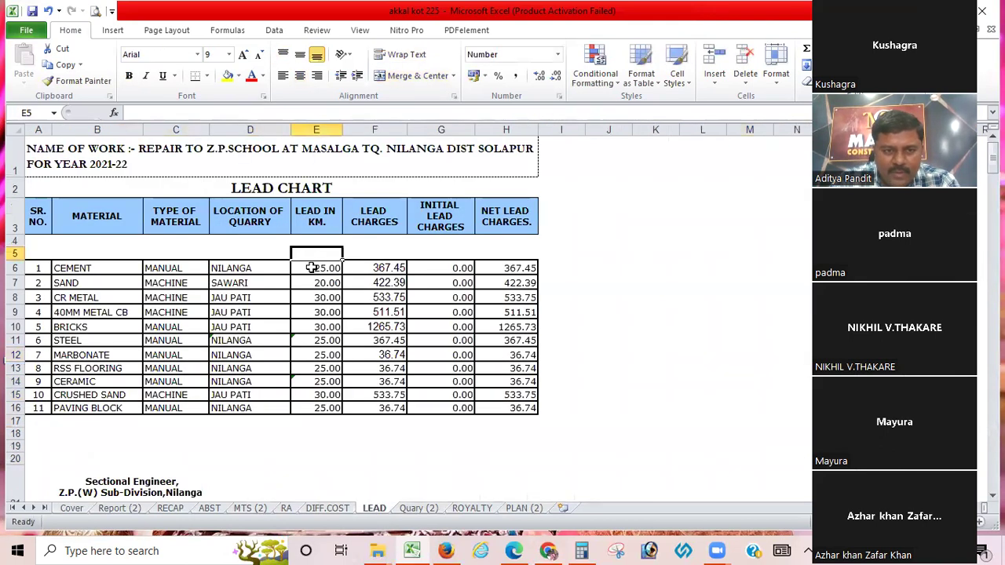
Step: Enter lead distances of 50 km for cement, 30 for sand and 82 for CR metal
{"action": "left_click", "coordinate": [312, 267]}
{"action": "type", "text": "50"}
{"action": "key", "text": "Return"}
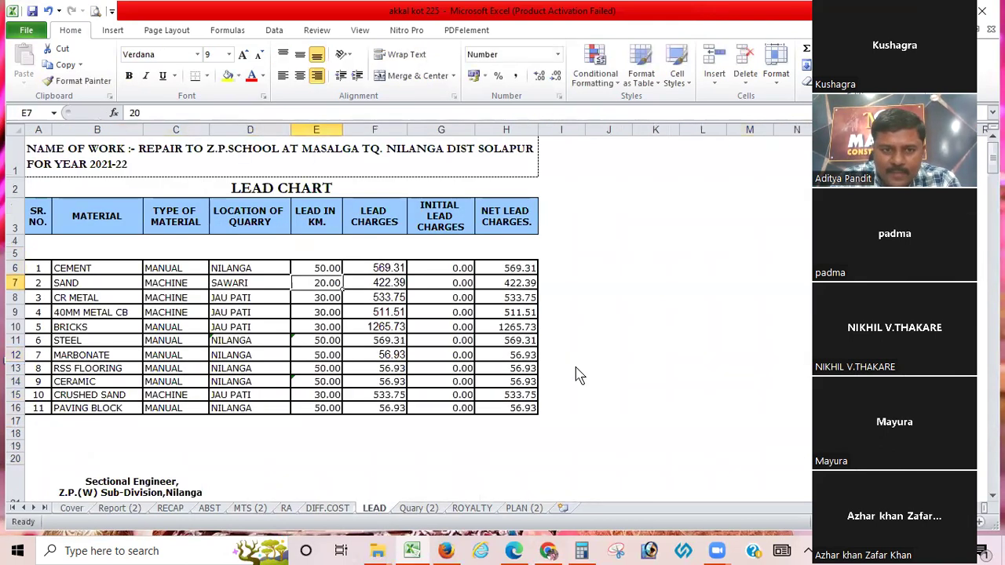
{"action": "type", "text": "30"}
{"action": "key", "text": "Return"}
{"action": "type", "text": "82"}
{"action": "key", "text": "Return"}
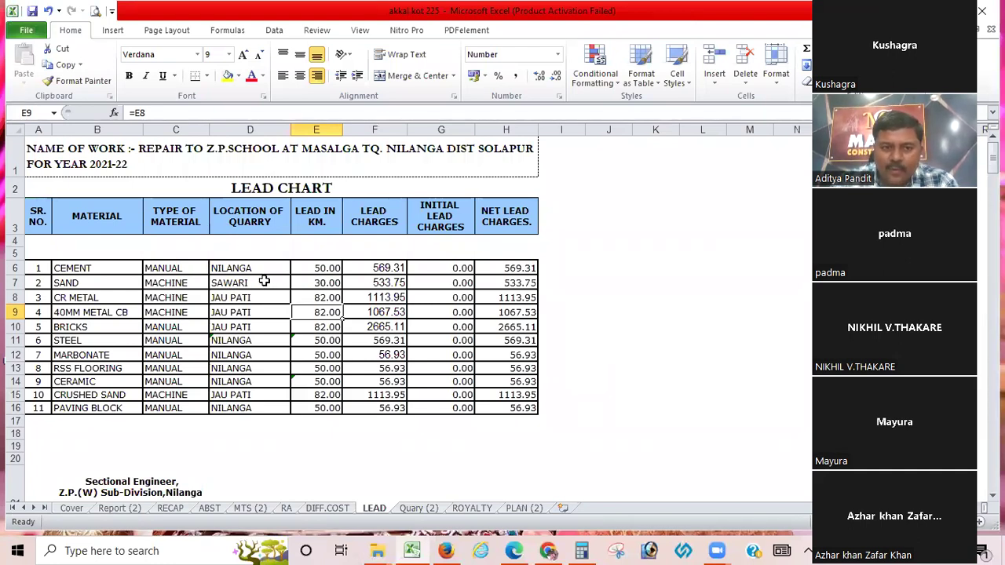
Step: Correct the CR metal lead to 100 km and show the MTS (2) sheet
{"action": "left_click", "coordinate": [324, 297]}
{"action": "type", "text": "100"}
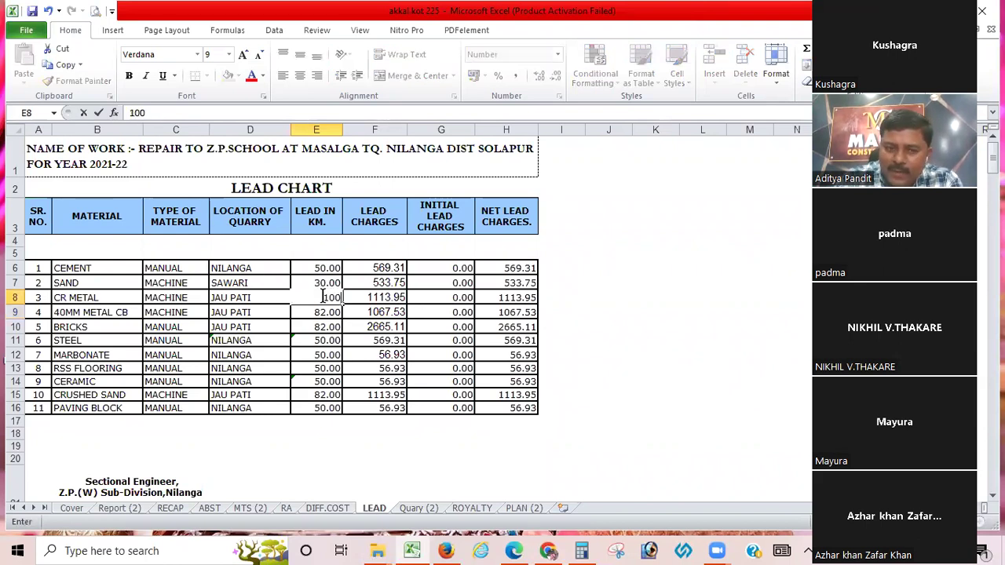
{"action": "key", "text": "Return"}
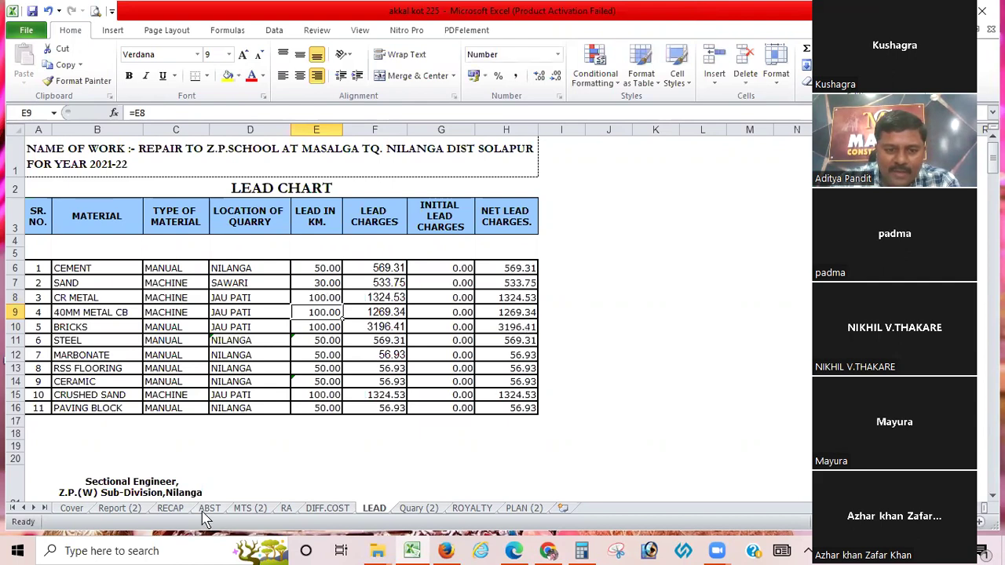
{"action": "left_click", "coordinate": [173, 510]}
{"action": "left_click", "coordinate": [245, 510]}
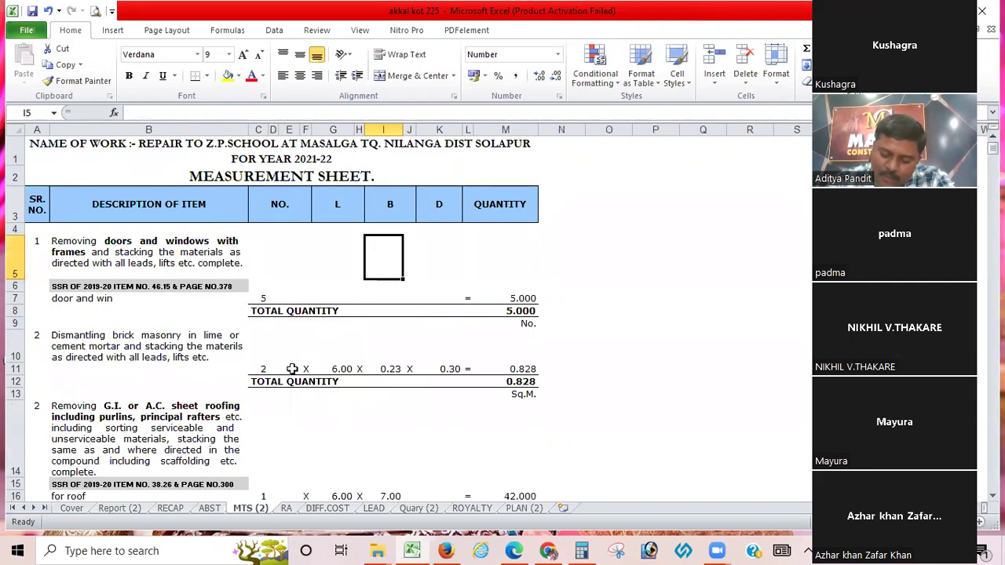
Step: Rename the doors-and-windows row in B7 to DOOR with a count of 2
{"action": "left_click", "coordinate": [185, 251]}
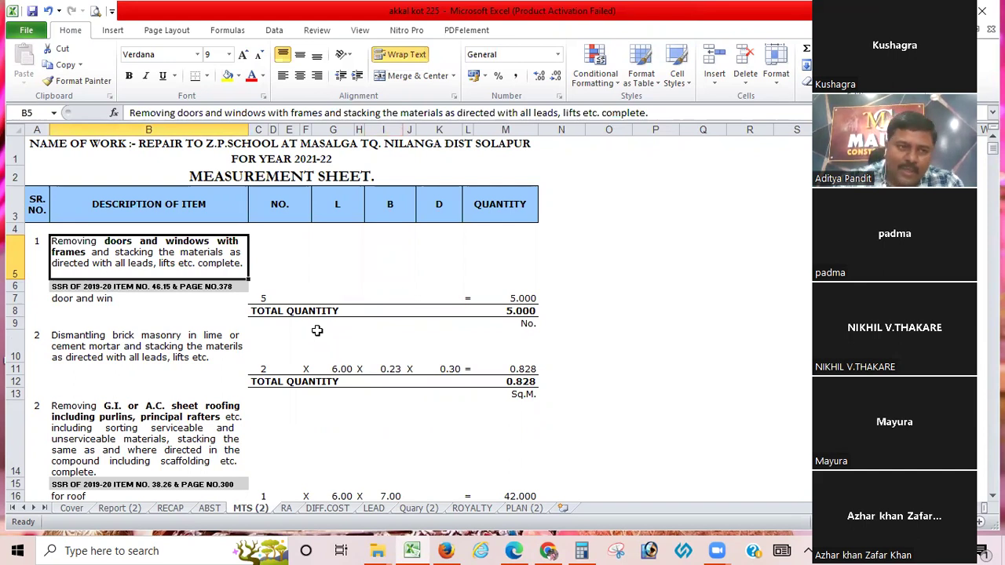
{"action": "left_click", "coordinate": [75, 298]}
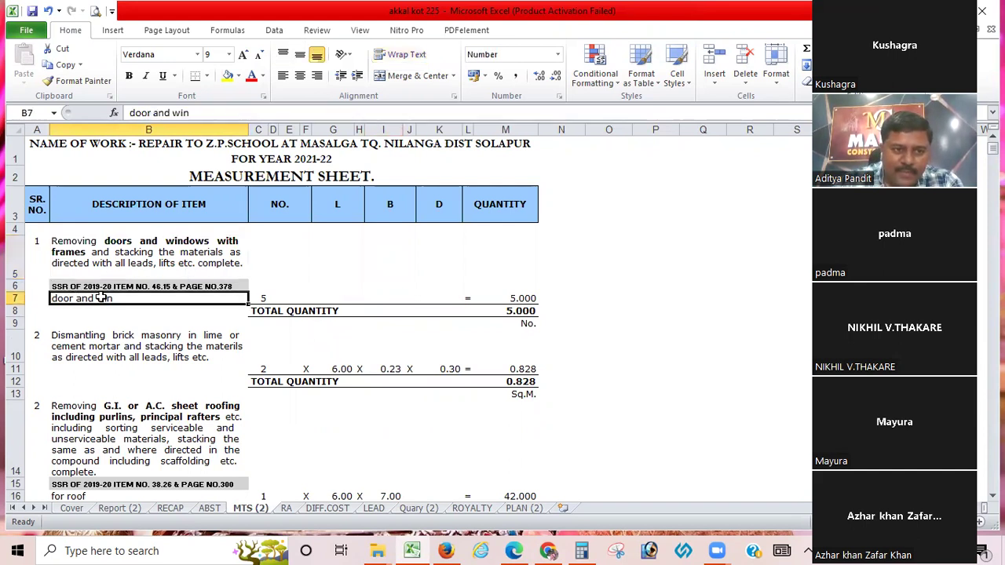
{"action": "left_click", "coordinate": [16, 298]}
{"action": "left_click", "coordinate": [76, 297]}
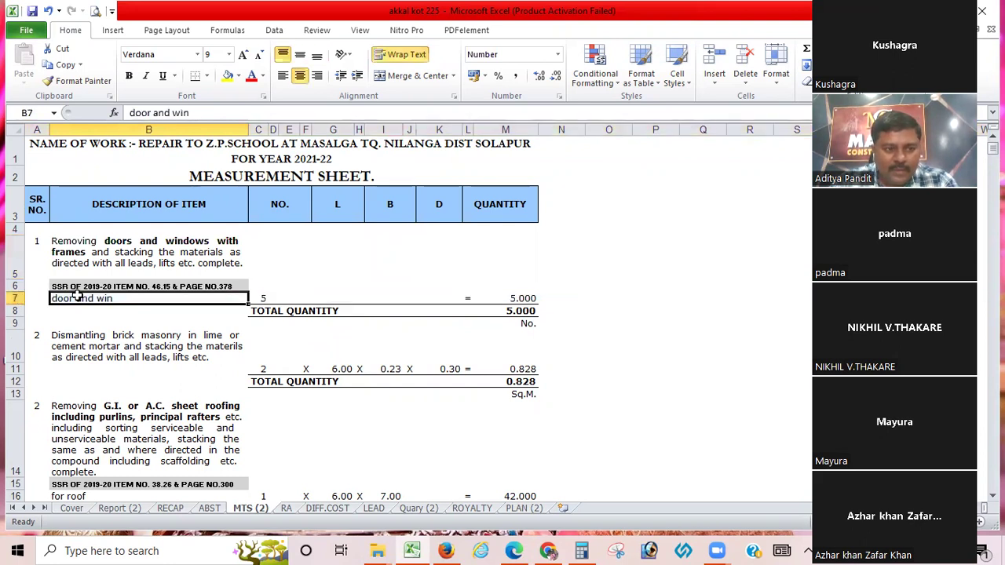
{"action": "type", "text": "DOOR"}
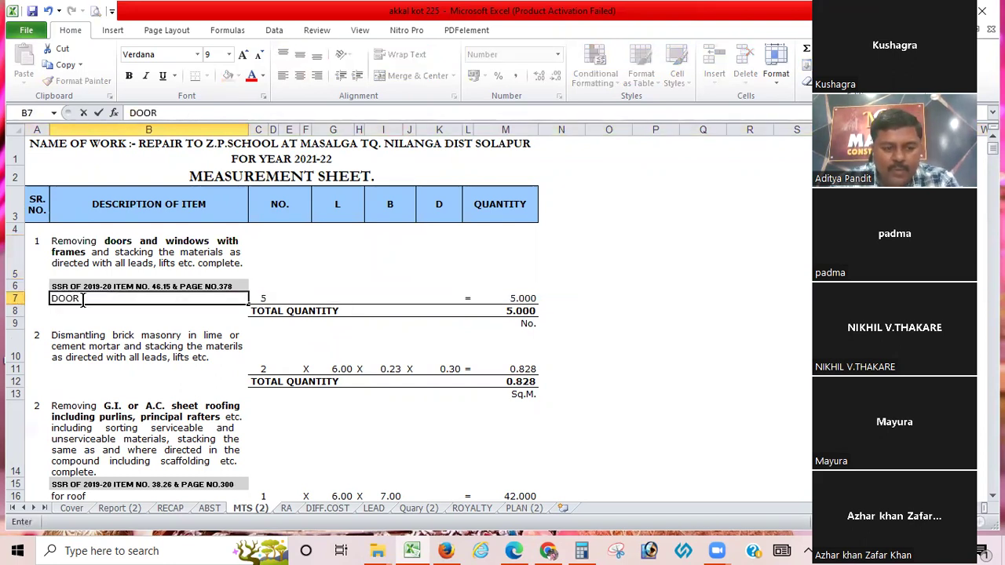
{"action": "key", "text": "Tab"}
{"action": "type", "text": "2"}
{"action": "key", "text": "Return"}
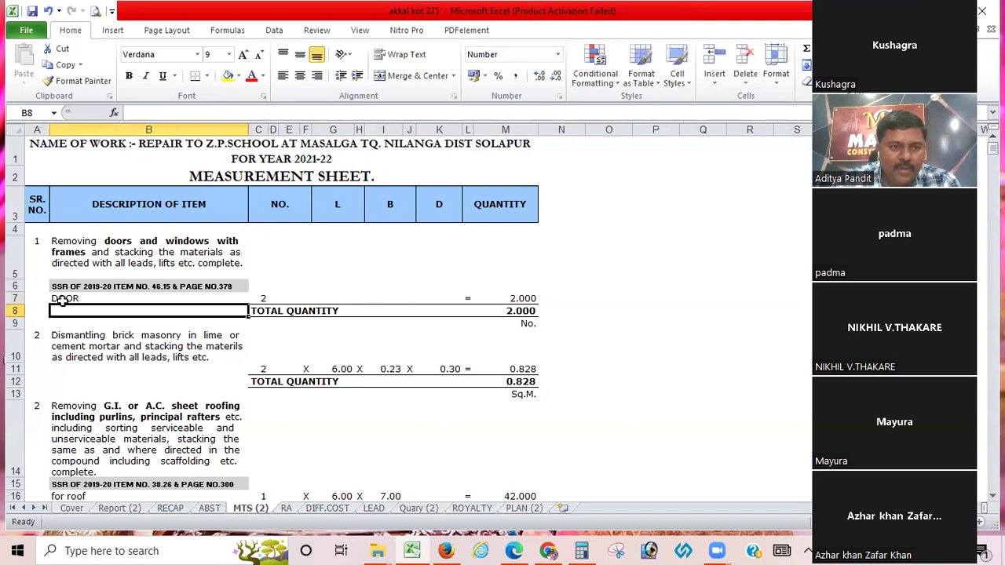
Step: Insert a copy of the DOOR row below it as FOR WIN with a count of 6
{"action": "left_click", "coordinate": [12, 298]}
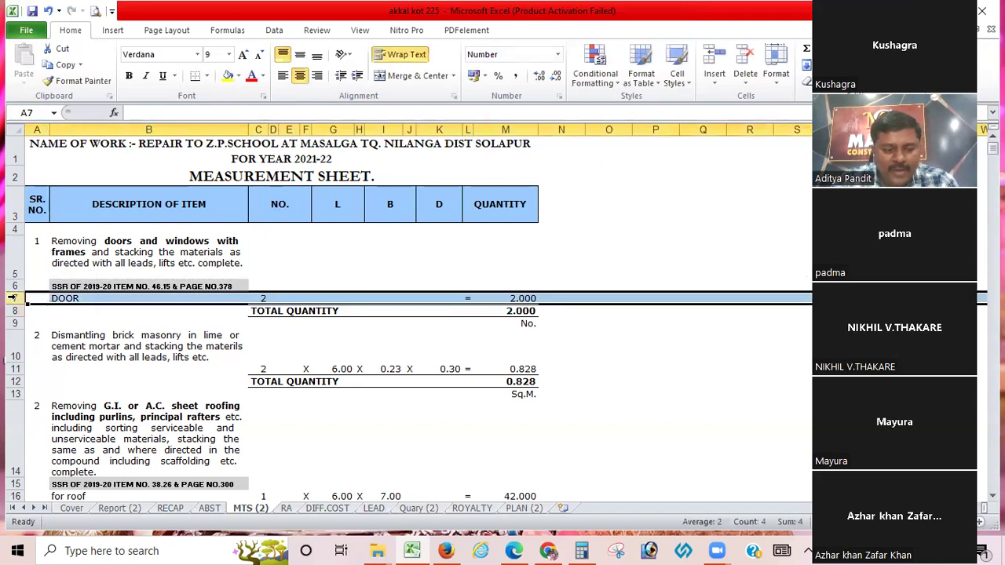
{"action": "key", "text": "ctrl+c"}
{"action": "left_click", "coordinate": [13, 310]}
{"action": "right_click", "coordinate": [13, 311]}
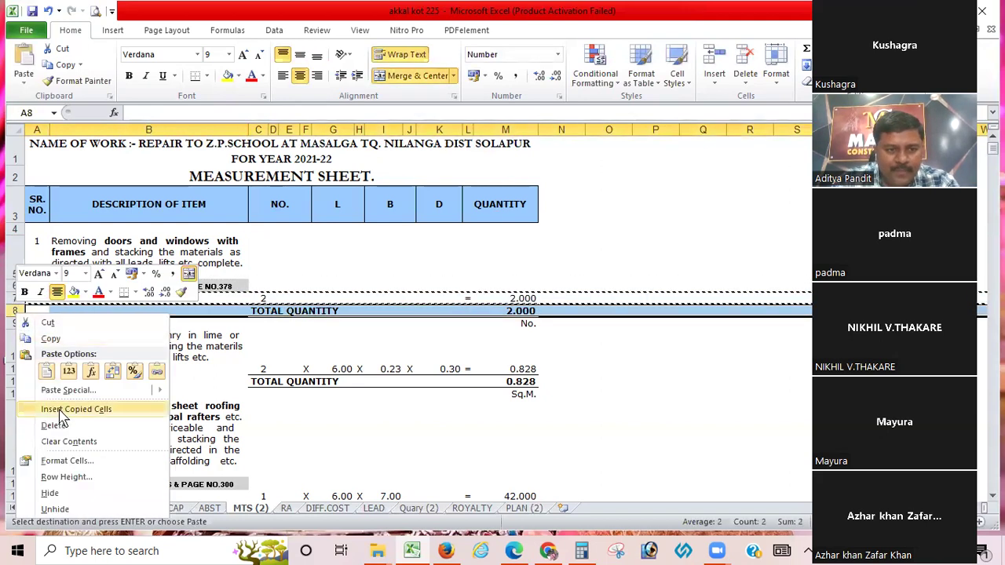
{"action": "left_click", "coordinate": [61, 411]}
{"action": "left_click", "coordinate": [68, 312]}
{"action": "type", "text": "FOR WIN"}
{"action": "key", "text": "Tab"}
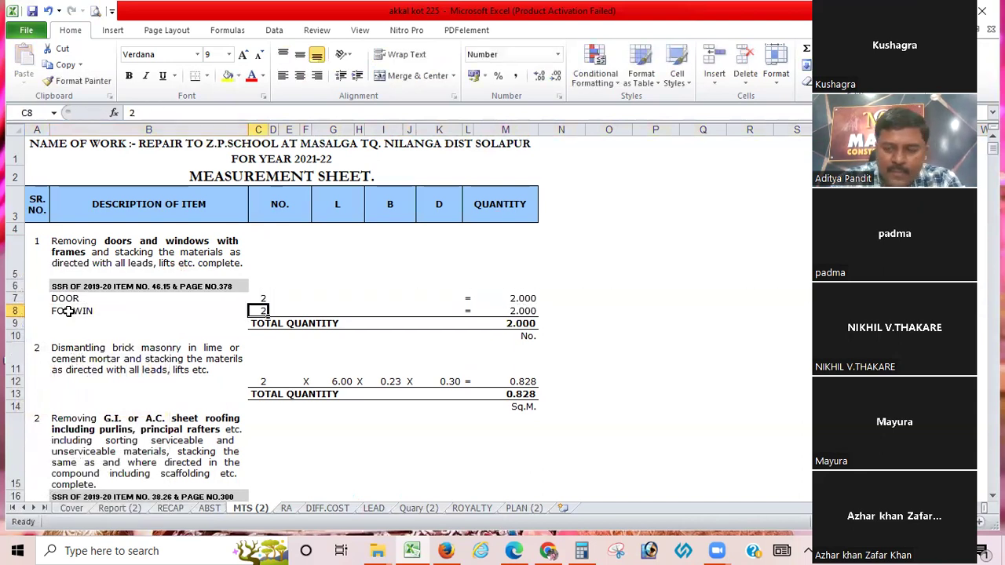
{"action": "type", "text": "6"}
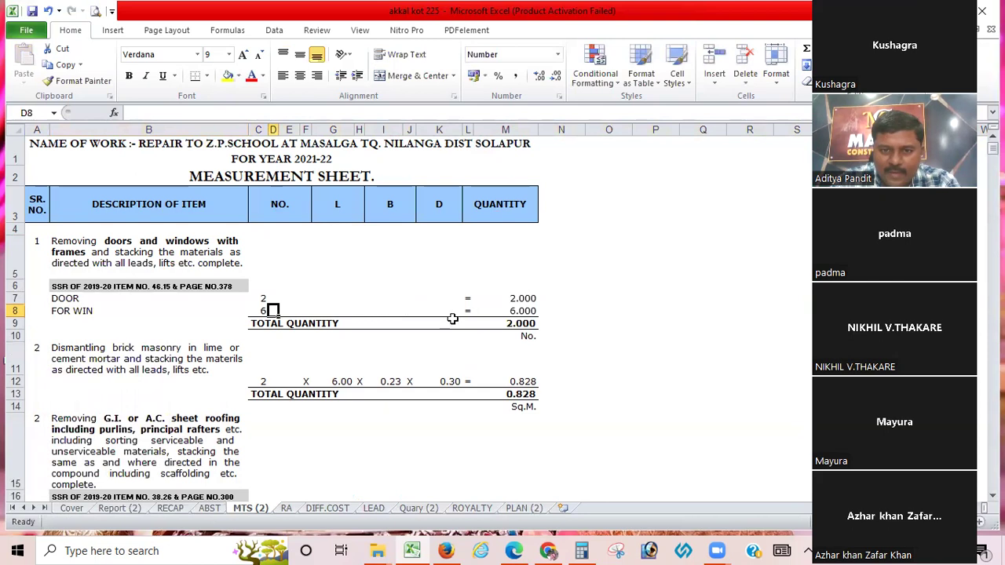
{"action": "left_click", "coordinate": [515, 336]}
Step: Change the total quantity formula in M9 to SUM(M7:M8)
{"action": "double_click", "coordinate": [517, 324]}
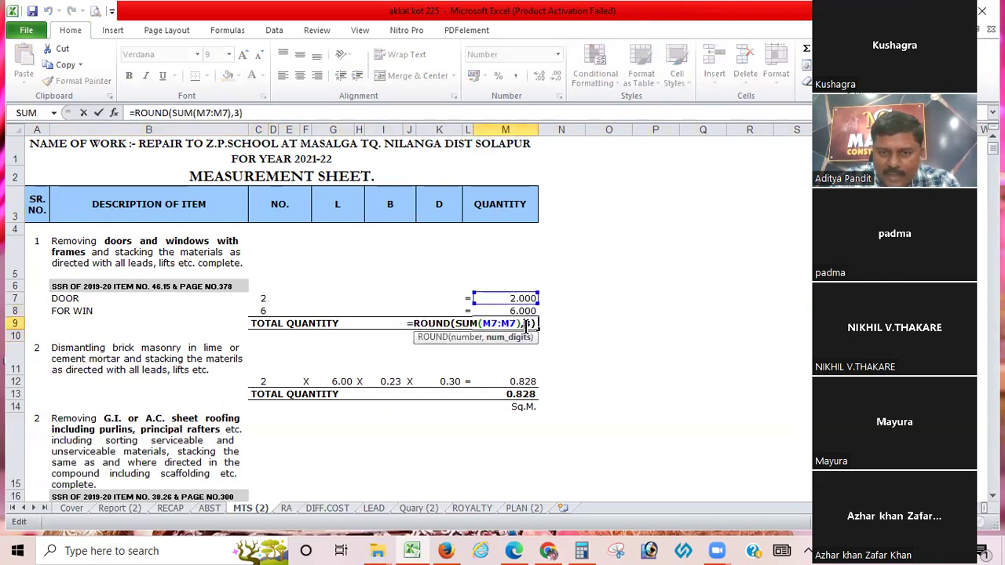
{"action": "left_click", "coordinate": [516, 323]}
{"action": "key", "text": "BackSpace"}
{"action": "type", "text": "8"}
{"action": "key", "text": "Return"}
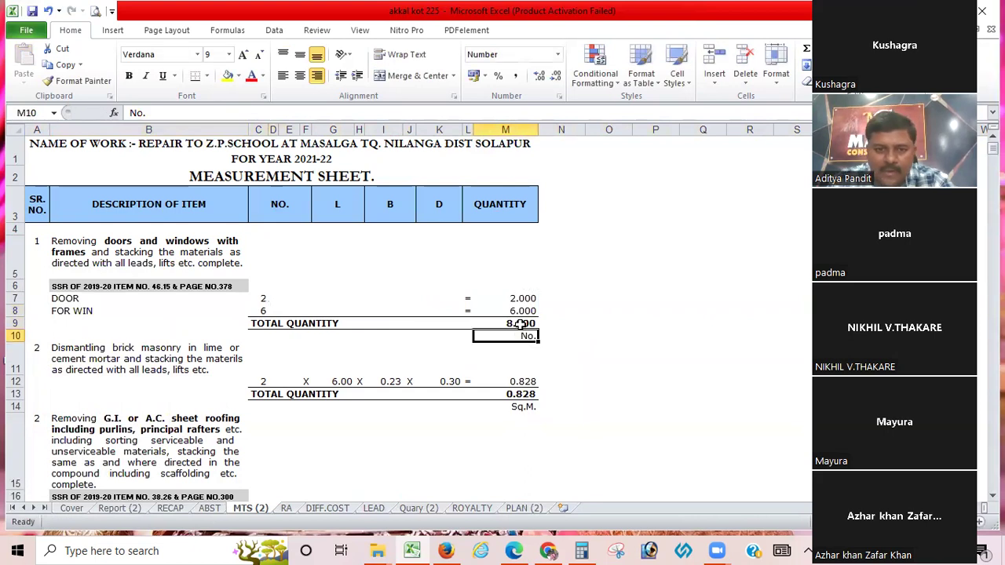
Step: Set the brick masonry dismantling count in C12 to 1
{"action": "left_click", "coordinate": [241, 362]}
{"action": "scroll", "coordinate": [247, 369], "scroll_direction": "down", "scroll_amount": 1}
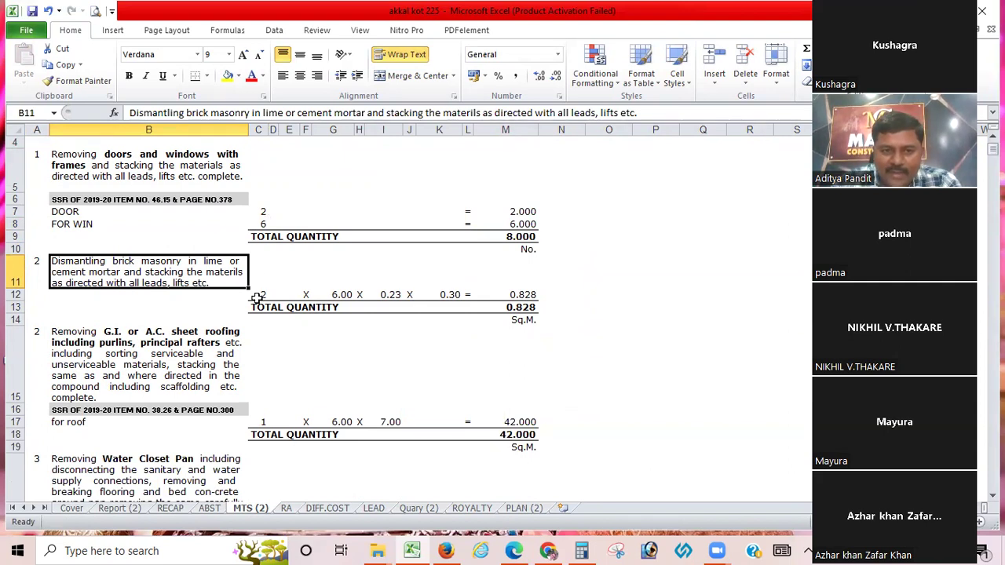
{"action": "left_click", "coordinate": [260, 293]}
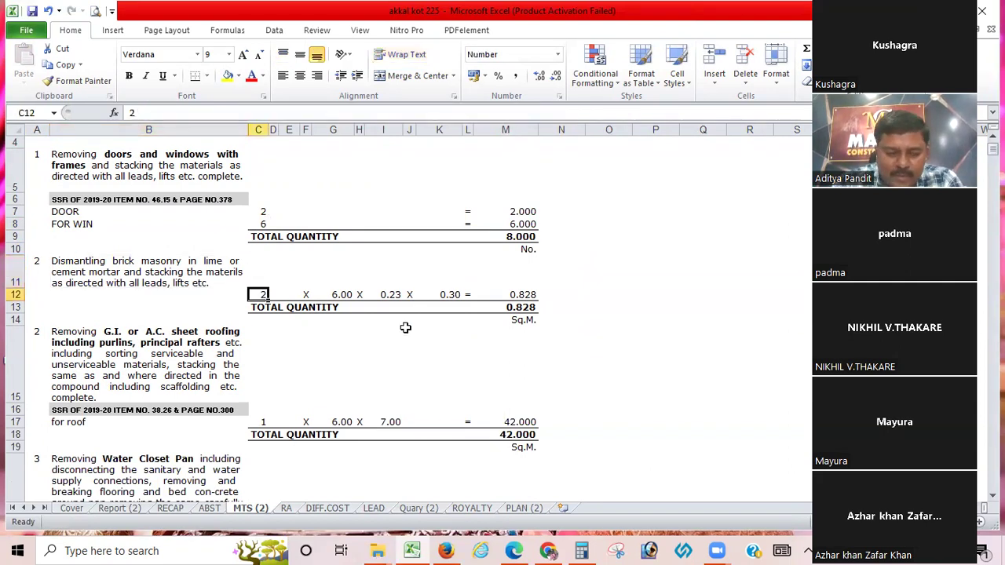
{"action": "type", "text": "1"}
{"action": "key", "text": "Tab"}
{"action": "key", "text": "Tab"}
{"action": "key", "text": "Tab"}
{"action": "key", "text": "Tab"}
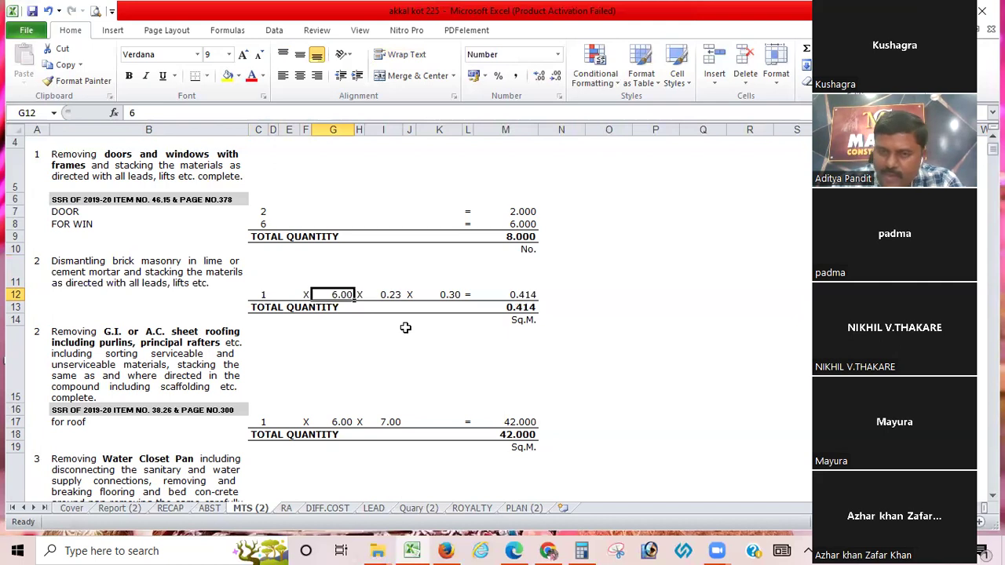
Step: Compute 0.23 × 3 + 12 = 12.69 in Calculator, then minimize it
{"action": "left_click", "coordinate": [582, 550]}
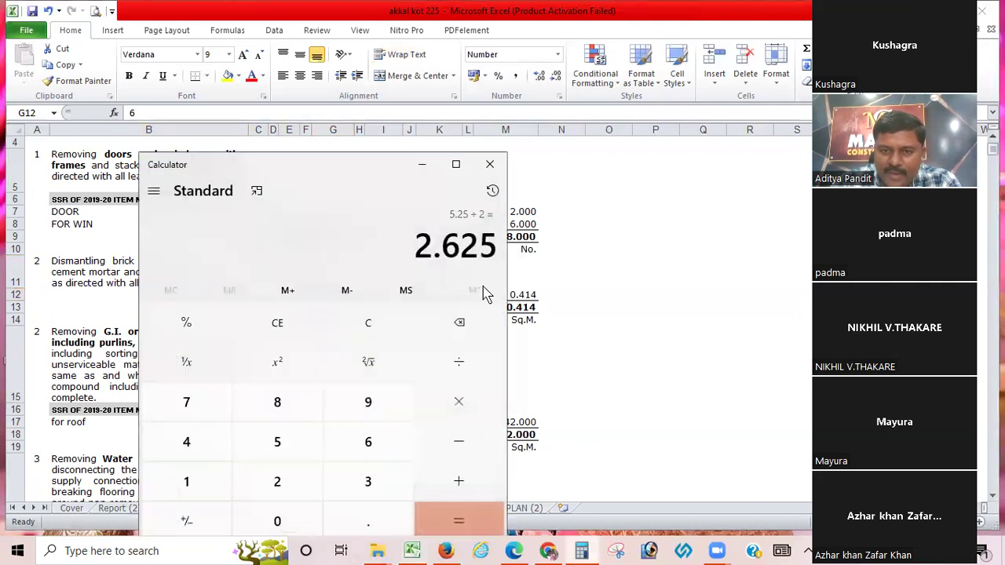
{"action": "left_click", "coordinate": [385, 316]}
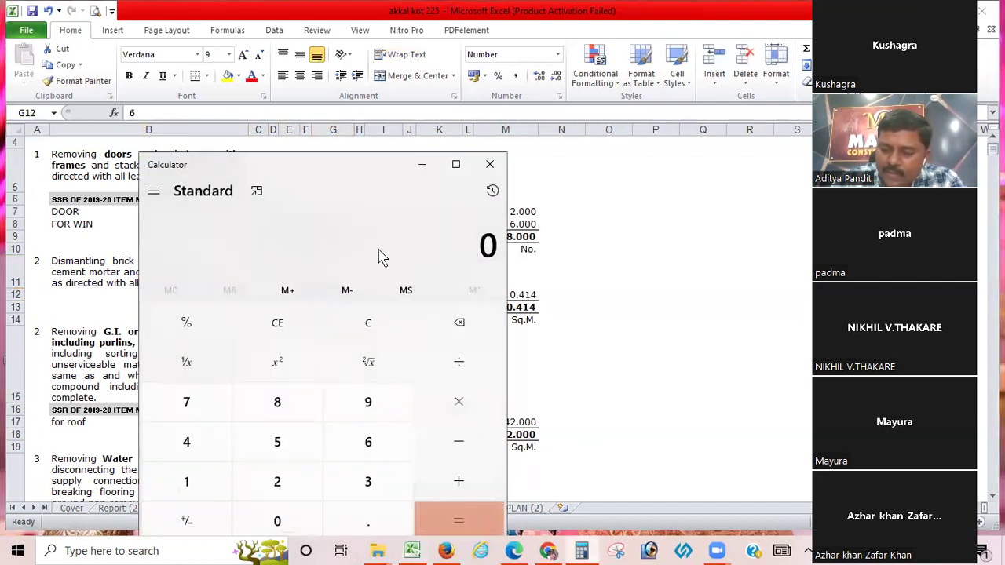
{"action": "type", "text": "0.23*3+"}
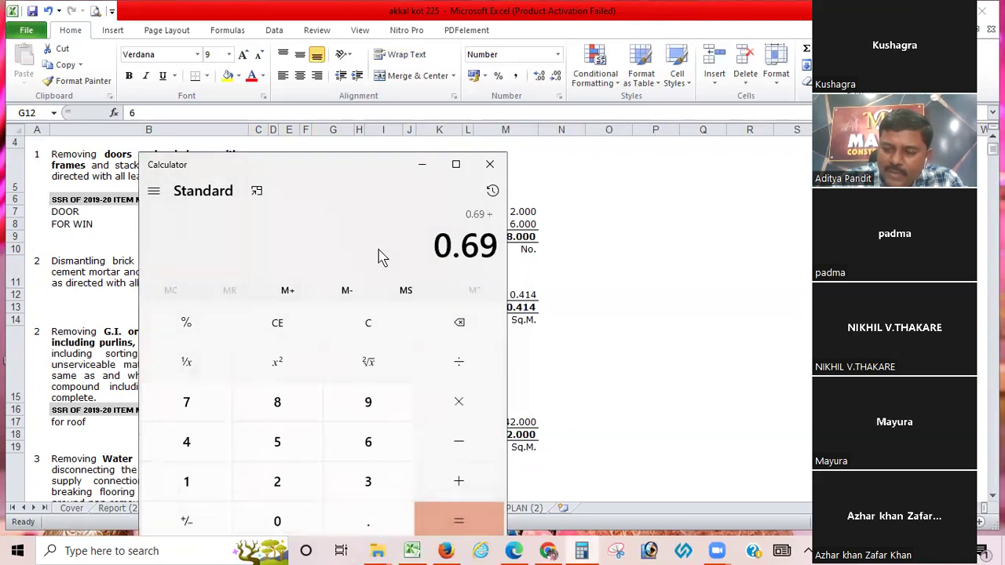
{"action": "type", "text": "12="}
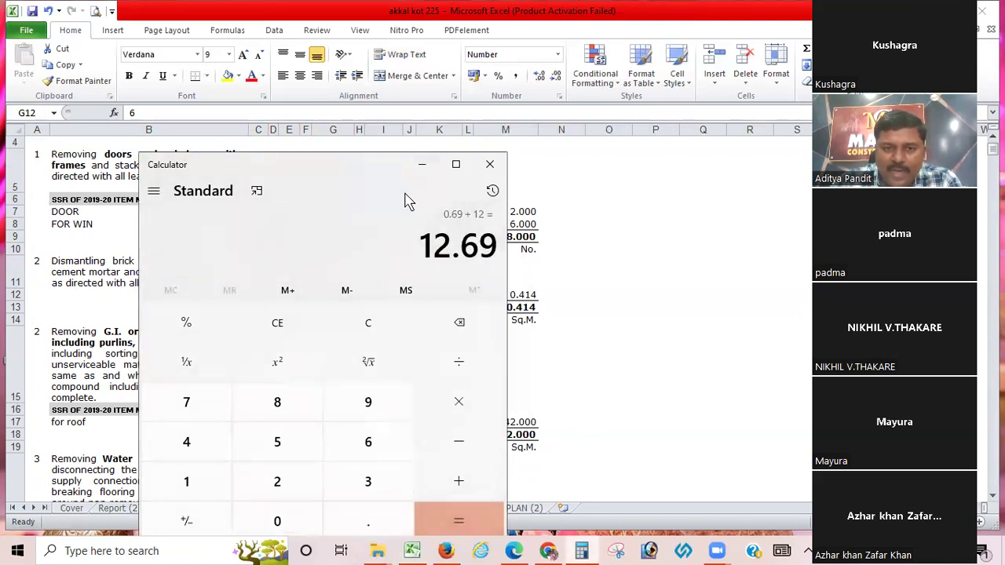
{"action": "left_click", "coordinate": [422, 165]}
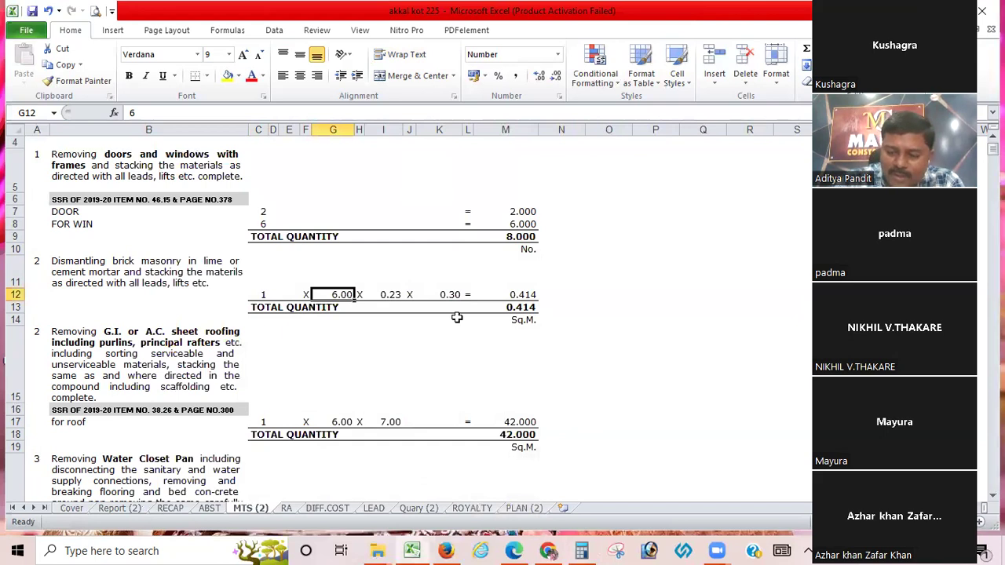
Step: Give the brick masonry row length 12.70 and depth 0.30, then save the workbook
{"action": "type", "text": "12.70"}
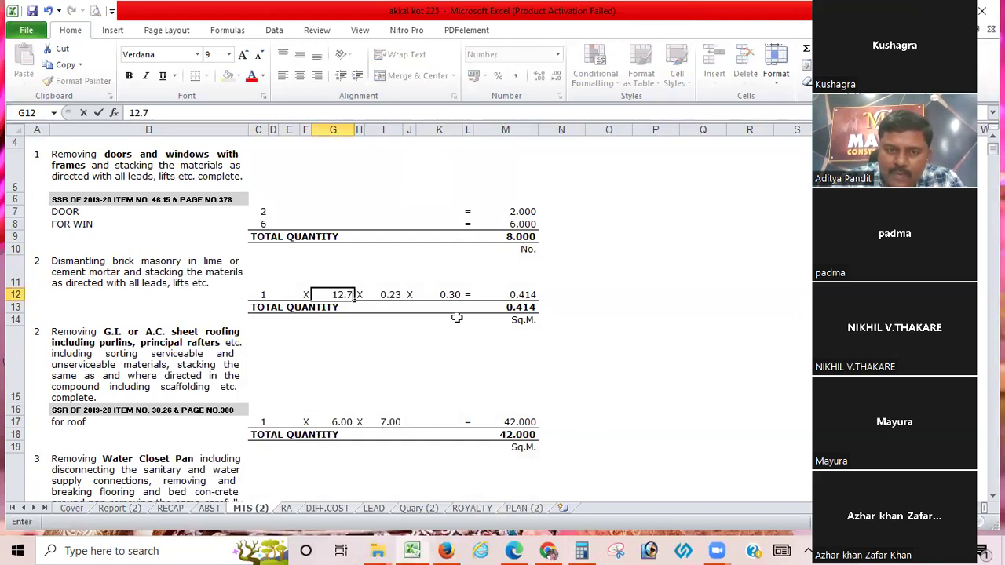
{"action": "key", "text": "Tab"}
{"action": "key", "text": "Tab"}
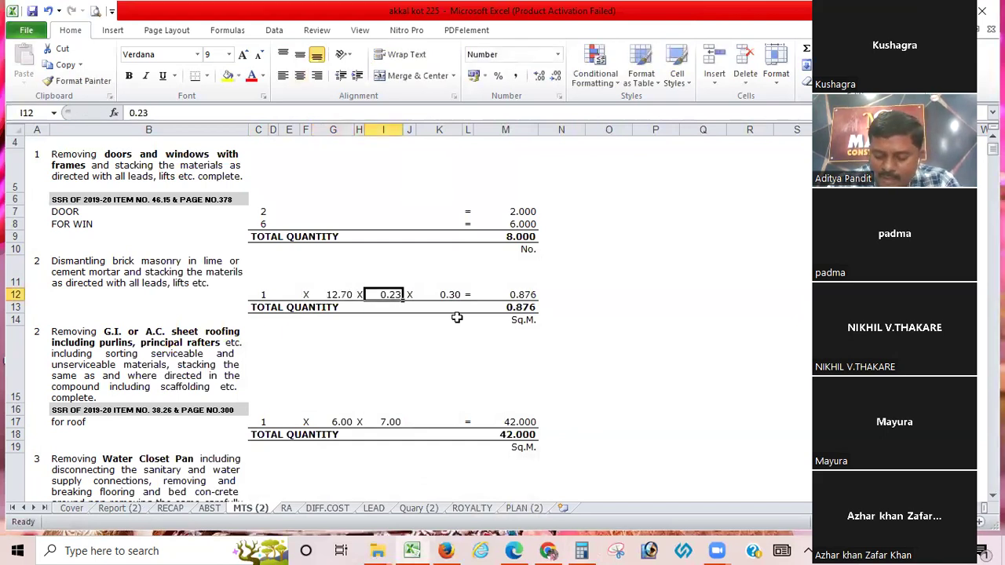
{"action": "key", "text": "Tab"}
{"action": "key", "text": "Tab"}
{"action": "type", "text": ".3"}
{"action": "key", "text": "Return"}
{"action": "key", "text": "ctrl+s"}
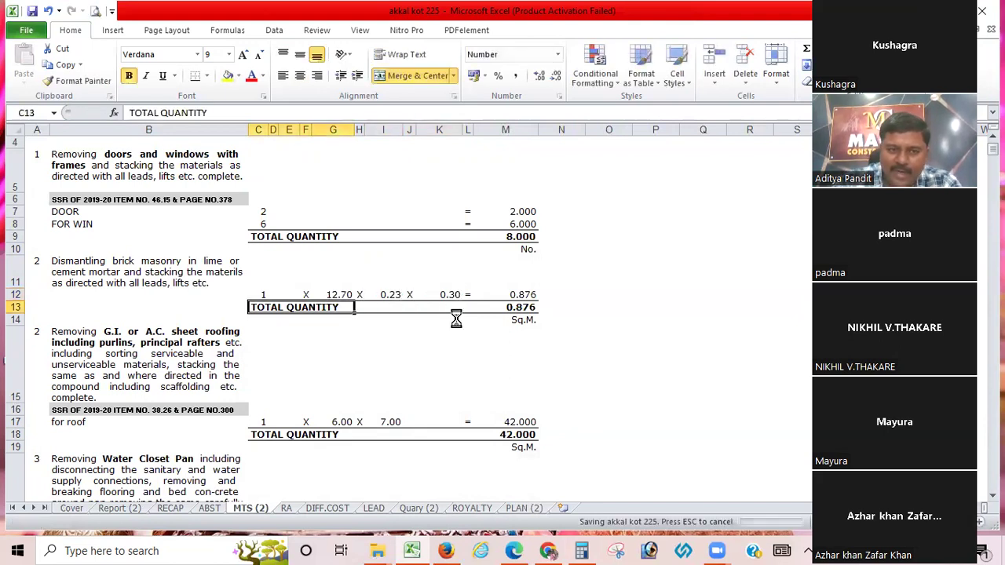
Step: Resize the roof sheeting removal item to 12.70 × 3.50
{"action": "left_click", "coordinate": [185, 267]}
{"action": "scroll", "coordinate": [370, 276], "scroll_direction": "down", "scroll_amount": 1}
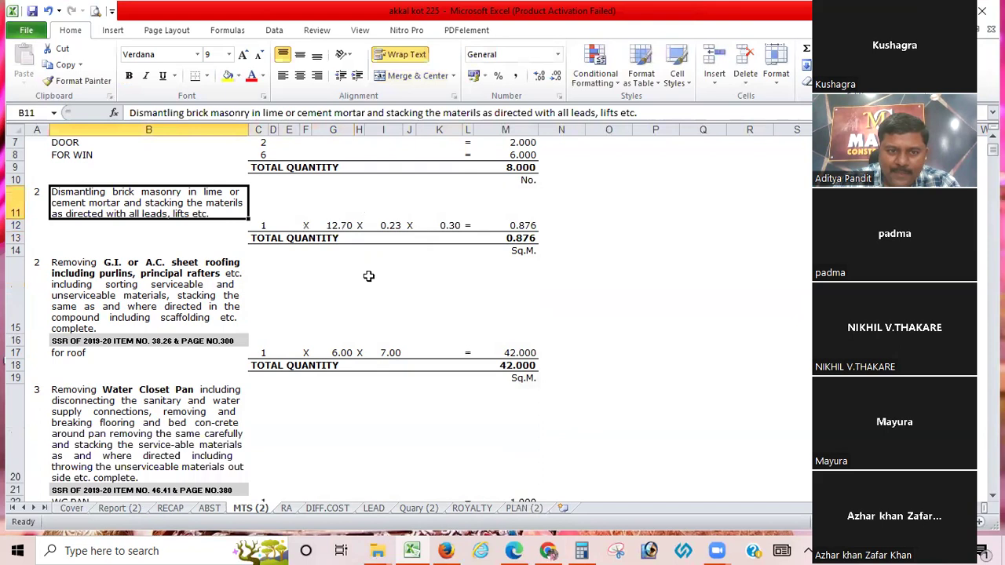
{"action": "left_click", "coordinate": [140, 276]}
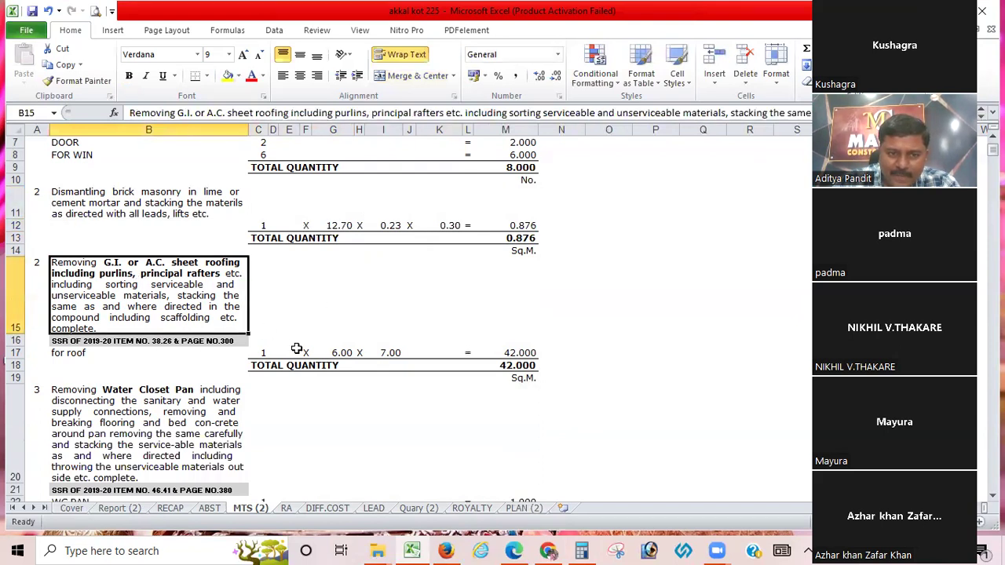
{"action": "left_click", "coordinate": [340, 353]}
{"action": "type", "text": "12.70"}
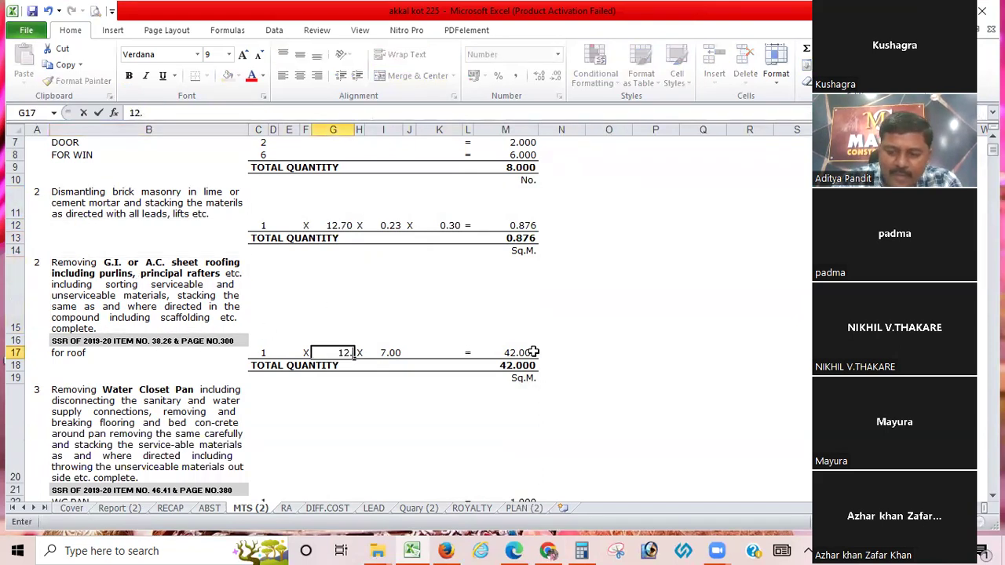
{"action": "key", "text": "Tab"}
{"action": "key", "text": "Tab"}
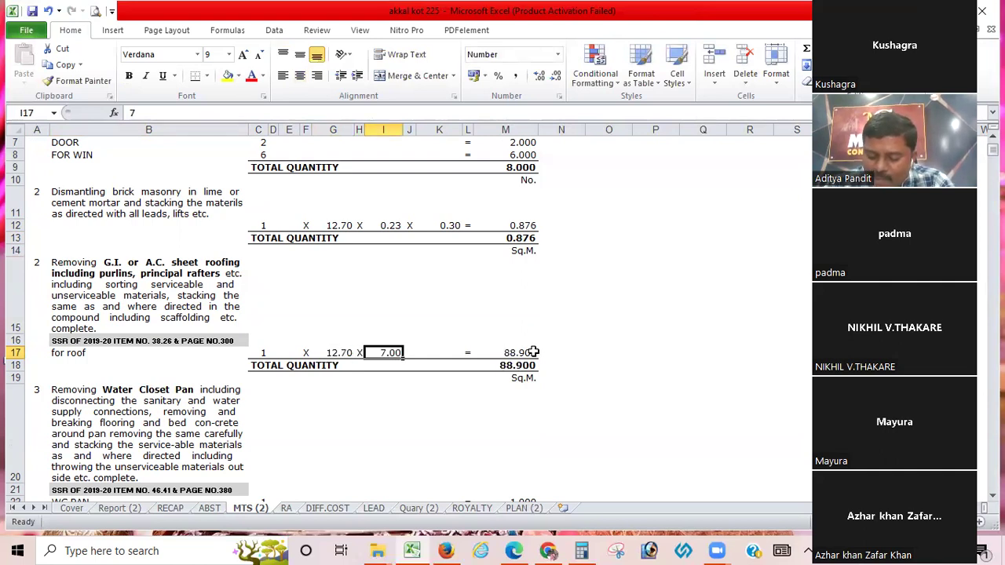
{"action": "type", "text": "3"}
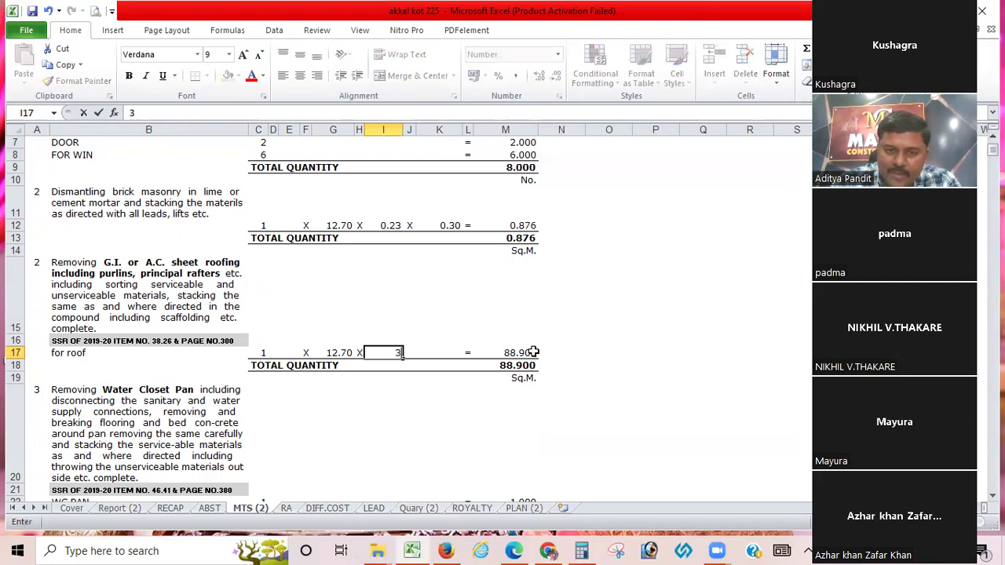
{"action": "type", "text": ".5"}
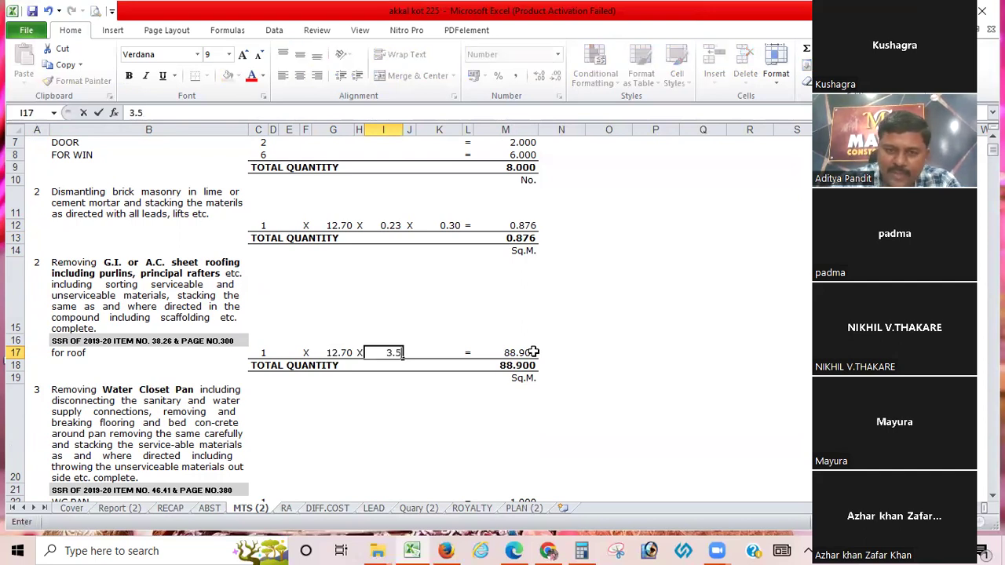
{"action": "key", "text": "Tab"}
{"action": "key", "text": "Tab"}
{"action": "key", "text": "Tab"}
Step: Set the WC PAN total quantity to 0
{"action": "scroll", "coordinate": [374, 328], "scroll_direction": "down", "scroll_amount": 2}
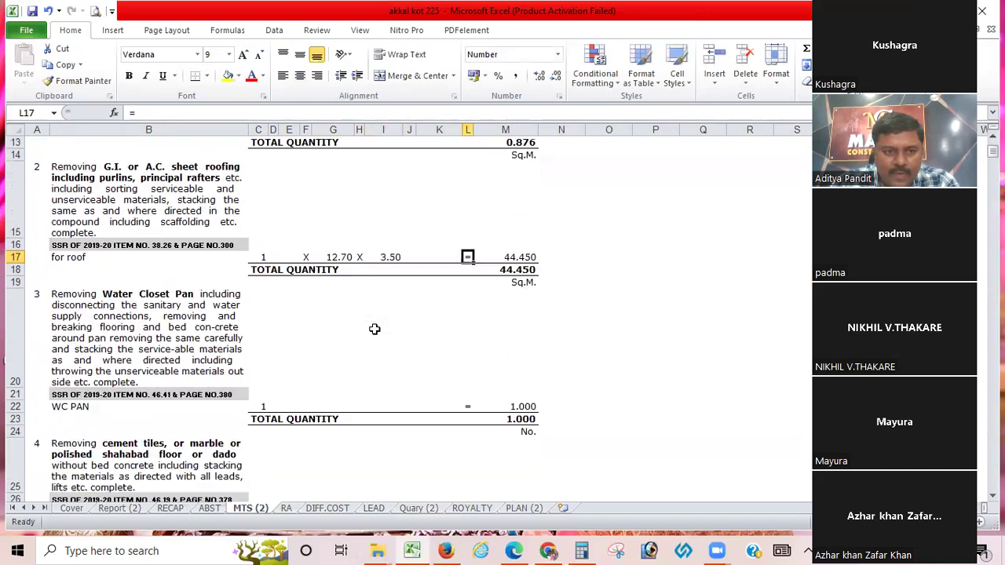
{"action": "left_click", "coordinate": [131, 336]}
{"action": "scroll", "coordinate": [131, 336], "scroll_direction": "down", "scroll_amount": 1}
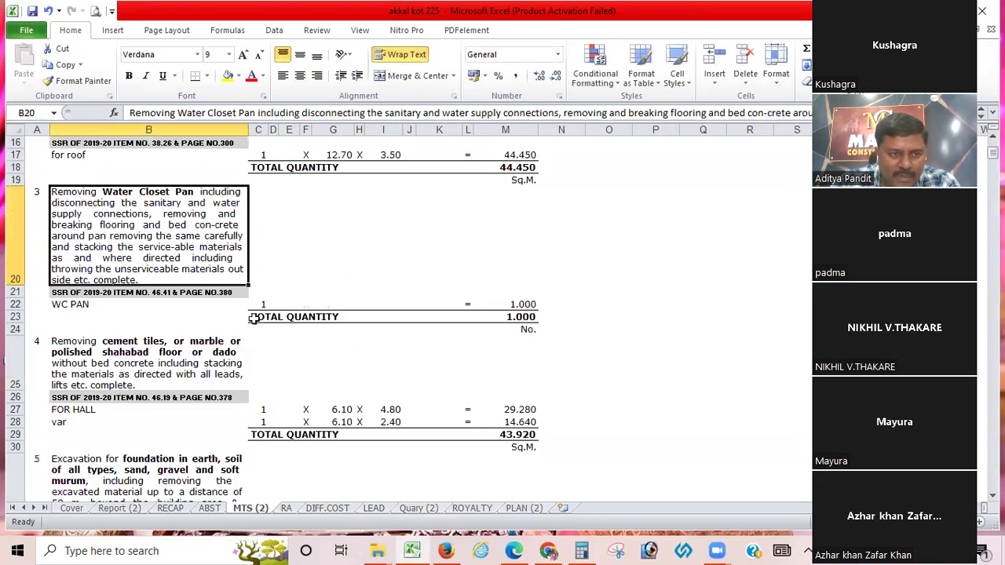
{"action": "left_click", "coordinate": [499, 318]}
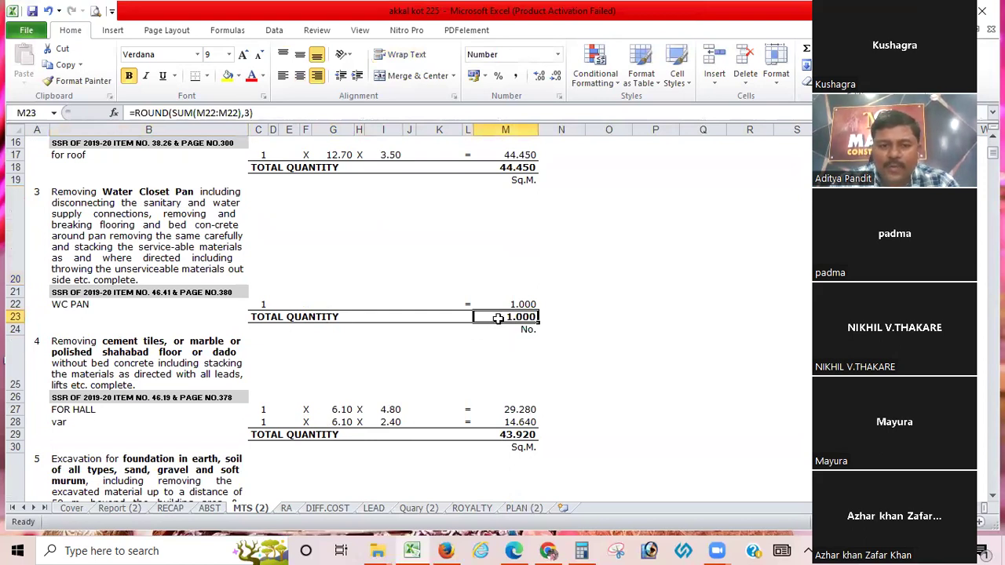
{"action": "type", "text": "0"}
{"action": "left_click", "coordinate": [469, 344]}
{"action": "scroll", "coordinate": [441, 336], "scroll_direction": "down", "scroll_amount": 2}
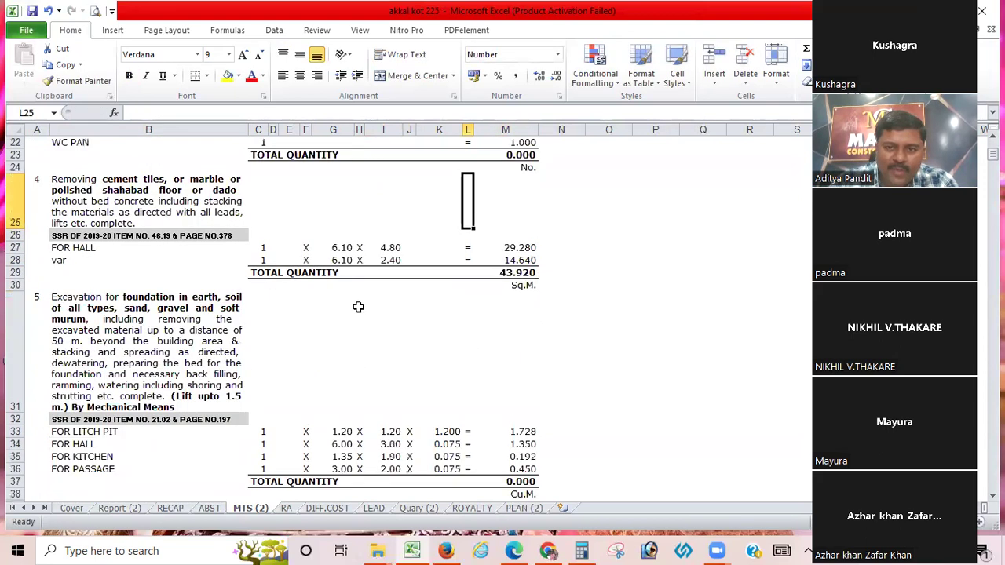
Step: Rename the cement-tile removal FOR HALL row to FOR ROOM
{"action": "left_click", "coordinate": [168, 214]}
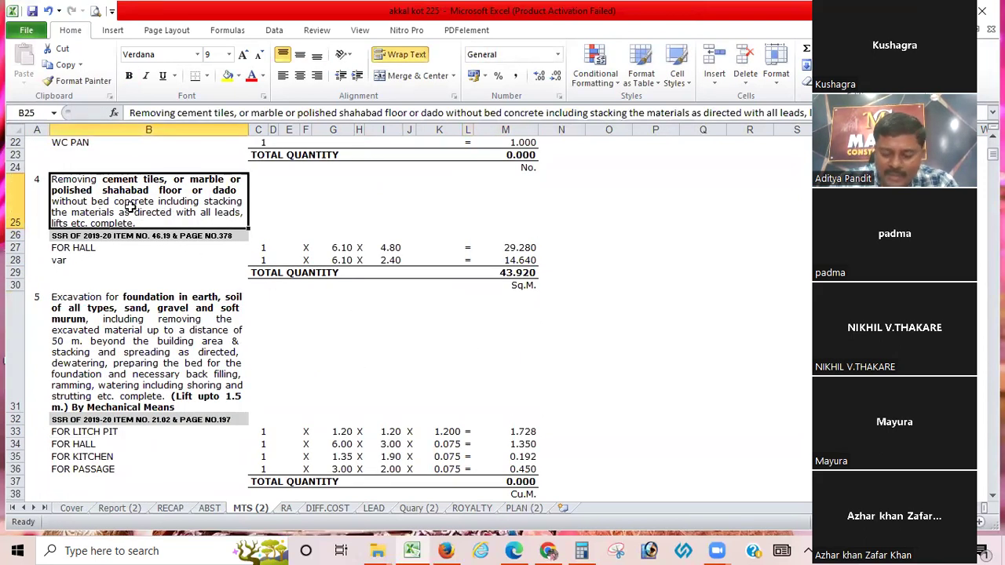
{"action": "left_click", "coordinate": [120, 251]}
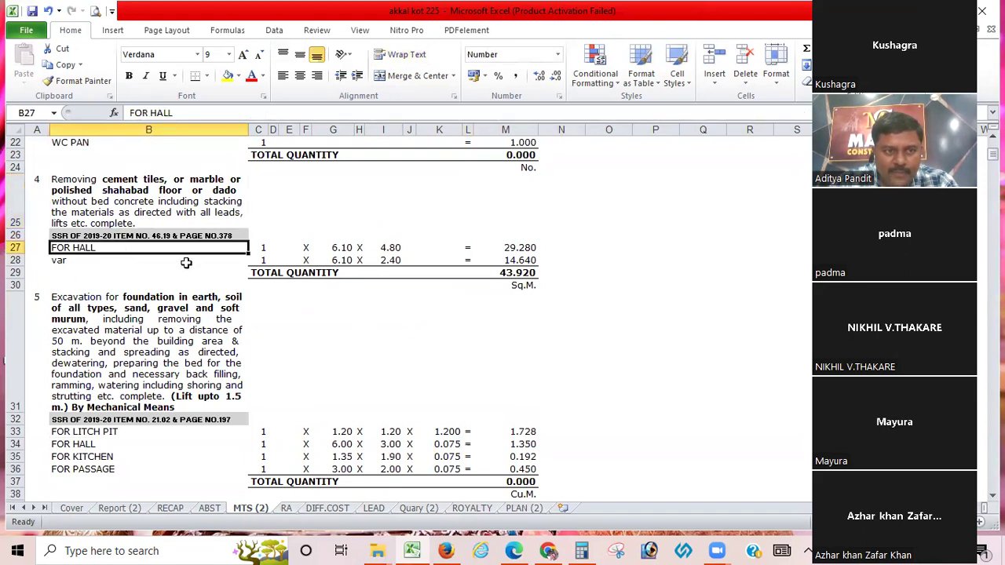
{"action": "left_click", "coordinate": [189, 192]}
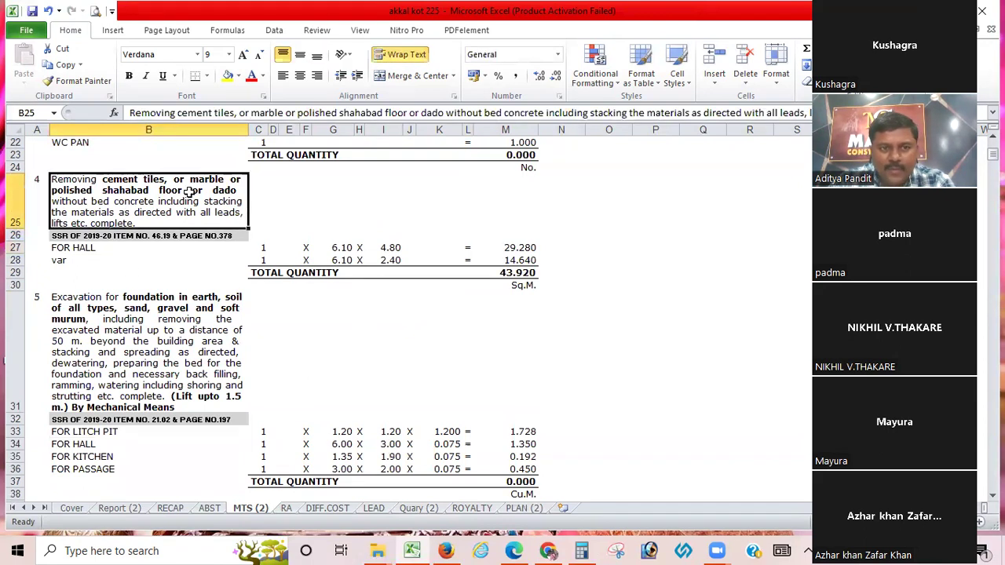
{"action": "left_click", "coordinate": [191, 249]}
{"action": "type", "text": "F"}
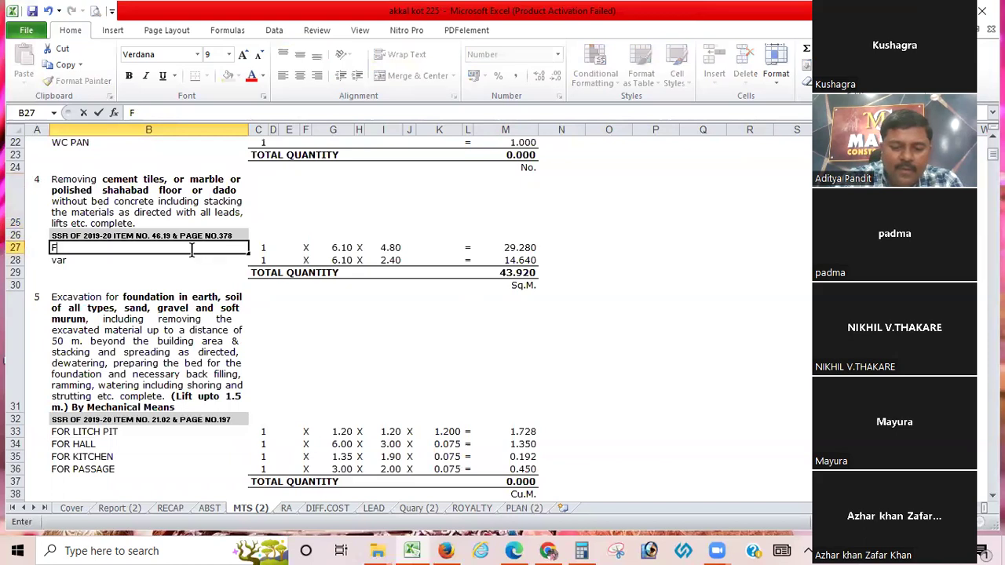
{"action": "type", "text": "OR ROO"}
{"action": "key", "text": "BackSpace"}
{"action": "key", "text": "BackSpace"}
{"action": "type", "text": "ROOM"}
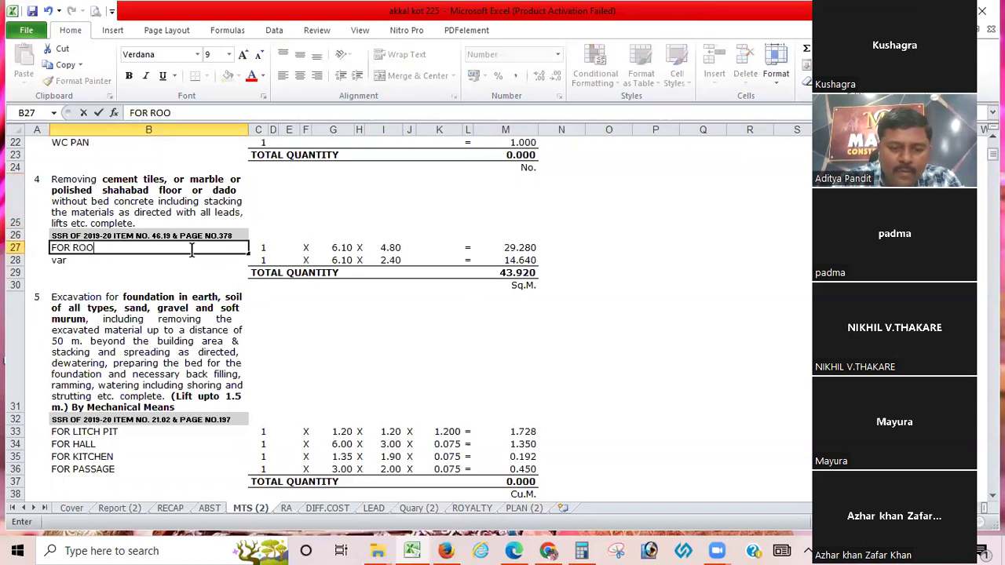
{"action": "key", "text": "Tab"}
Step: Set the FOR ROOM row to 2 × 6.00 × 3.00
{"action": "type", "text": "2"}
{"action": "key", "text": "Tab"}
{"action": "key", "text": "Tab"}
{"action": "key", "text": "Tab"}
{"action": "key", "text": "Tab"}
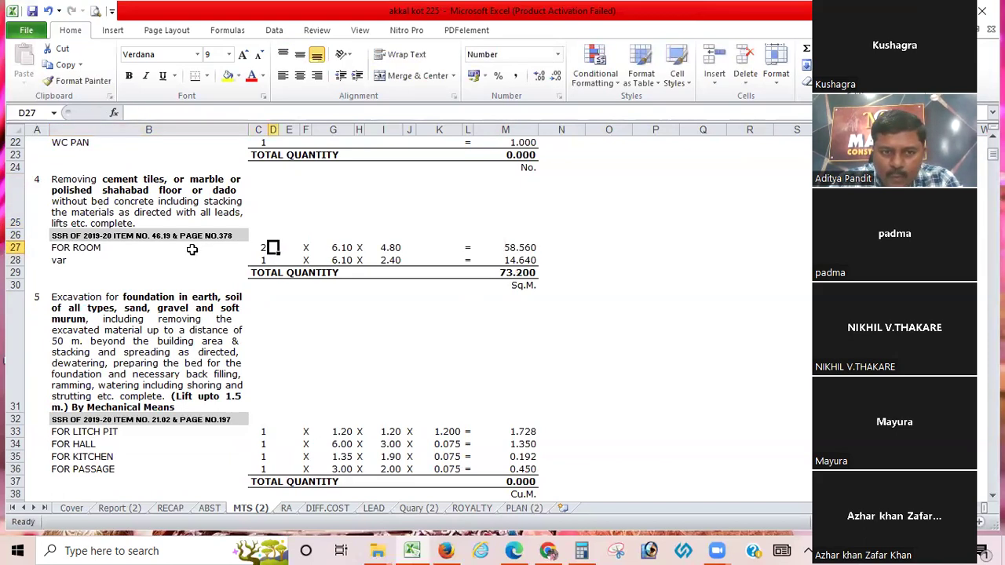
{"action": "type", "text": "6"}
{"action": "key", "text": "Tab"}
{"action": "key", "text": "Tab"}
{"action": "type", "text": "3"}
{"action": "key", "text": "Tab"}
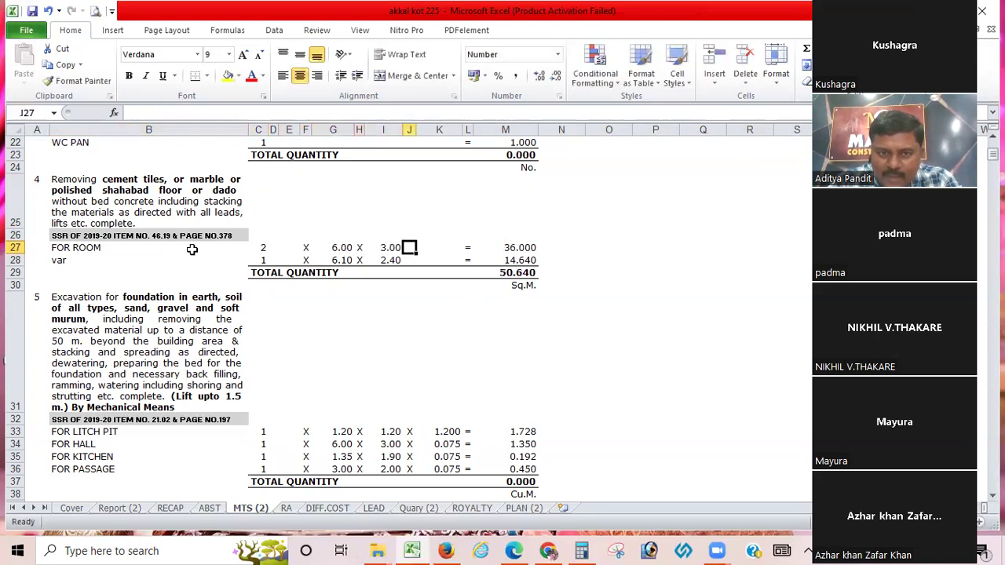
Step: Change the var row to 12.70 × 2.40, giving a 66.480 Sq.M. total
{"action": "left_click", "coordinate": [112, 260]}
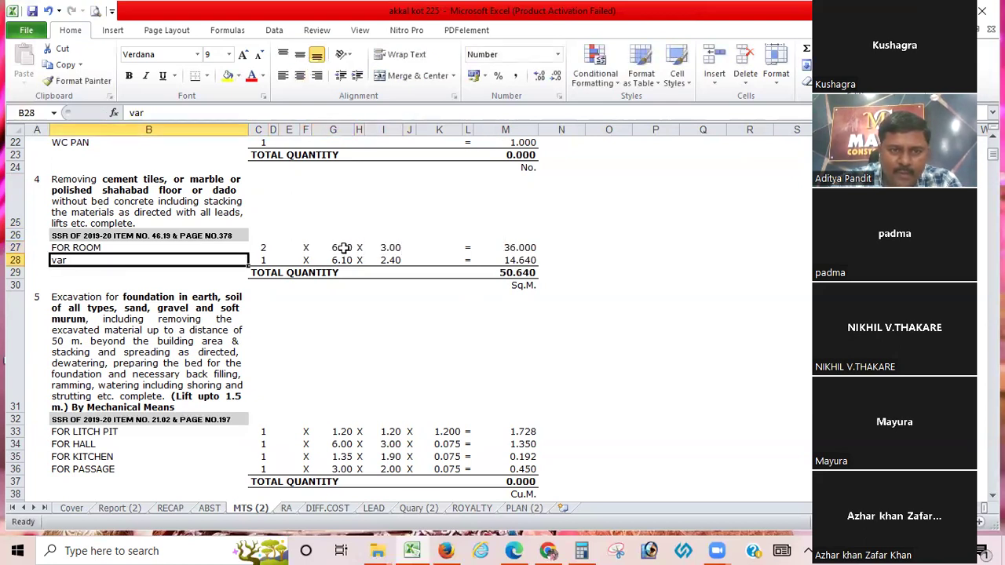
{"action": "left_click", "coordinate": [265, 261]}
{"action": "left_click", "coordinate": [326, 261]}
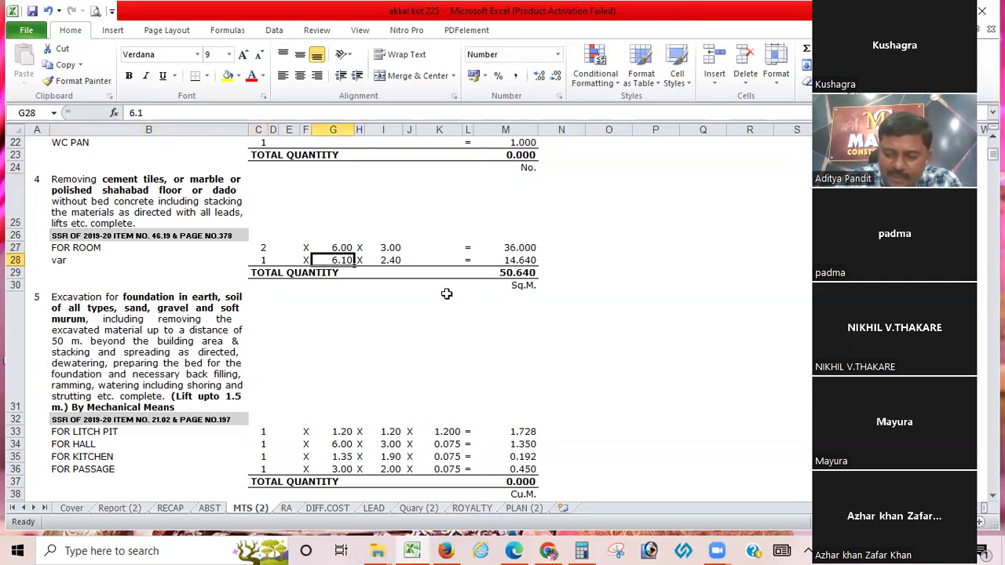
{"action": "type", "text": "12.70"}
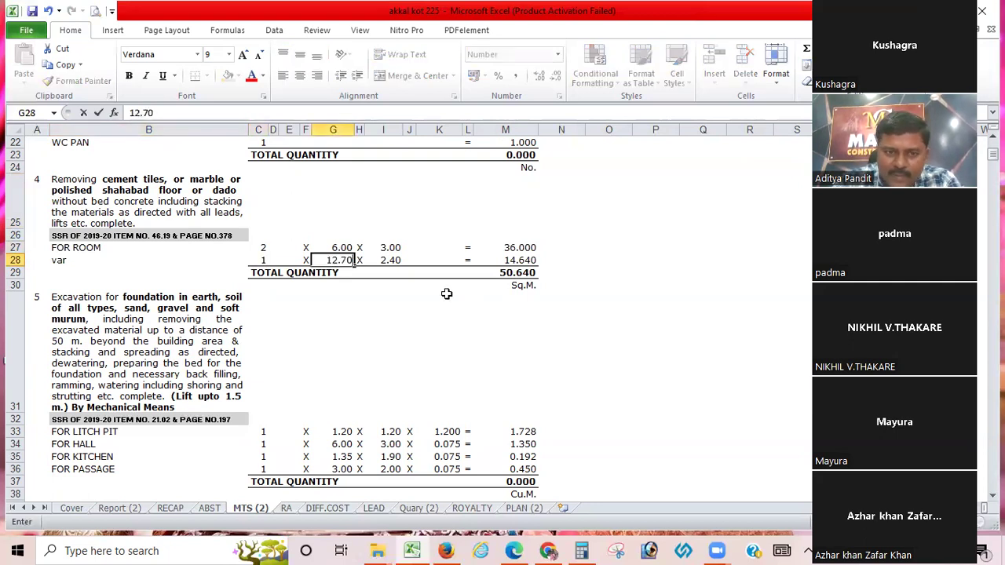
{"action": "key", "text": "Tab"}
{"action": "type", "text": "2.4"}
{"action": "key", "text": "Tab"}
{"action": "key", "text": "Tab"}
{"action": "left_click", "coordinate": [501, 283]}
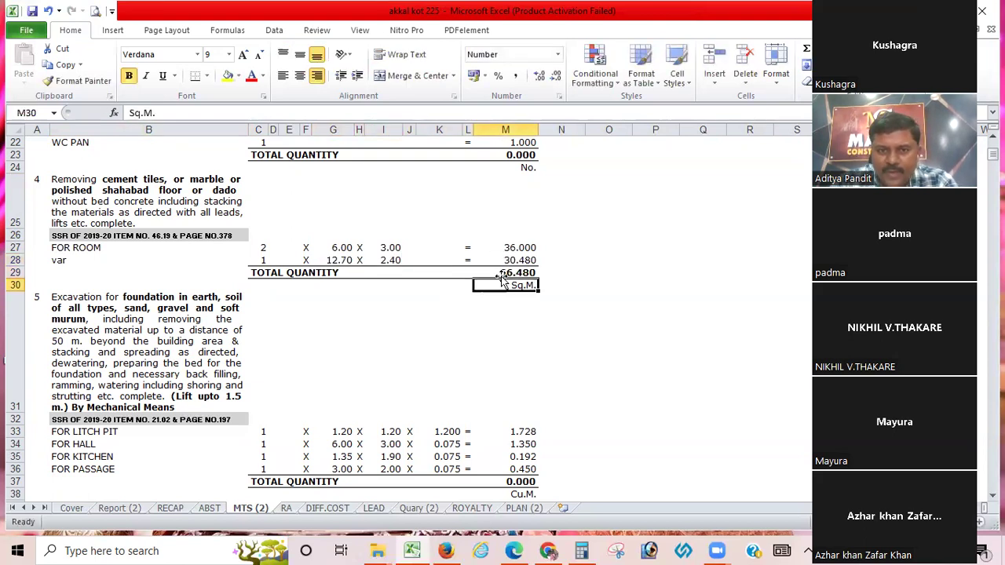
{"action": "scroll", "coordinate": [279, 304], "scroll_direction": "down", "scroll_amount": 1}
{"action": "scroll", "coordinate": [279, 304], "scroll_direction": "down", "scroll_amount": 1}
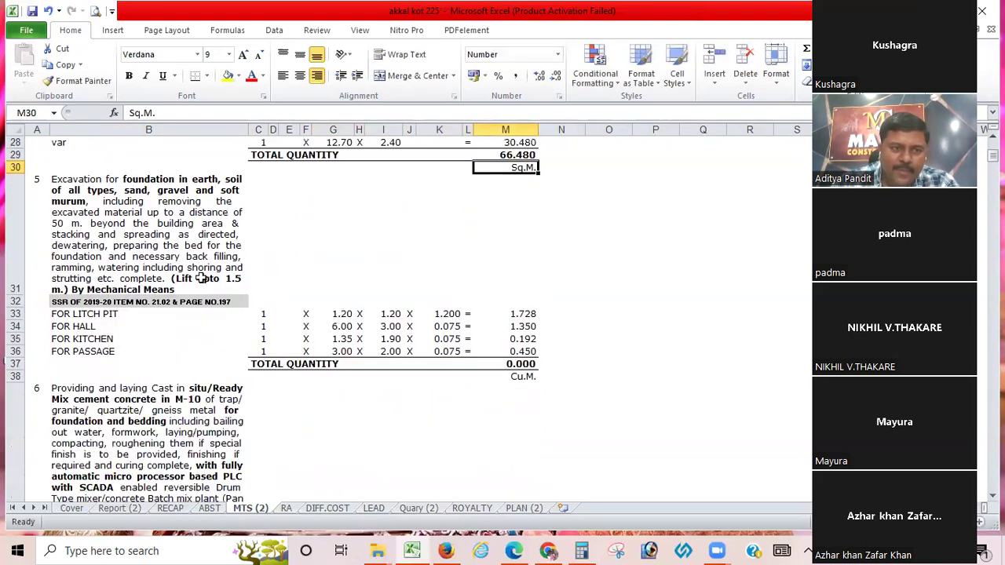
{"action": "left_click", "coordinate": [156, 246]}
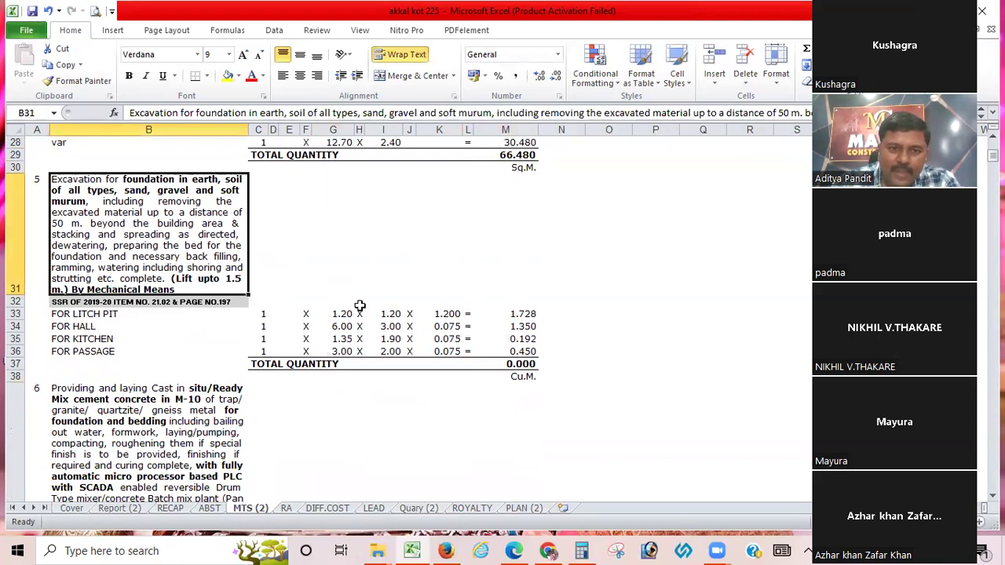
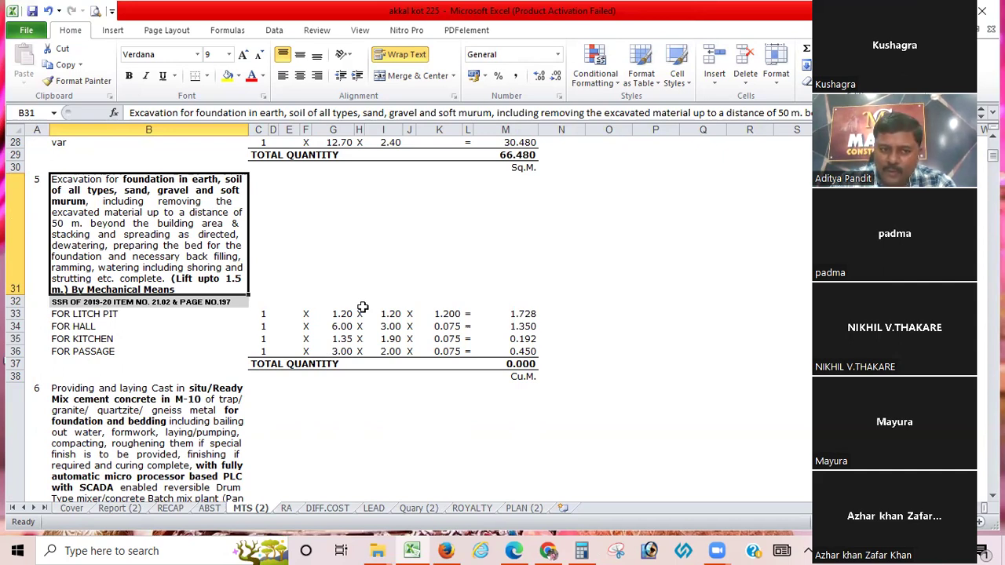
Step: Change item 6's row 41 to FOR ROOM BED, 2 nos., 0.100 thick
{"action": "left_click", "coordinate": [512, 365]}
{"action": "scroll", "coordinate": [411, 323], "scroll_direction": "down", "scroll_amount": 3}
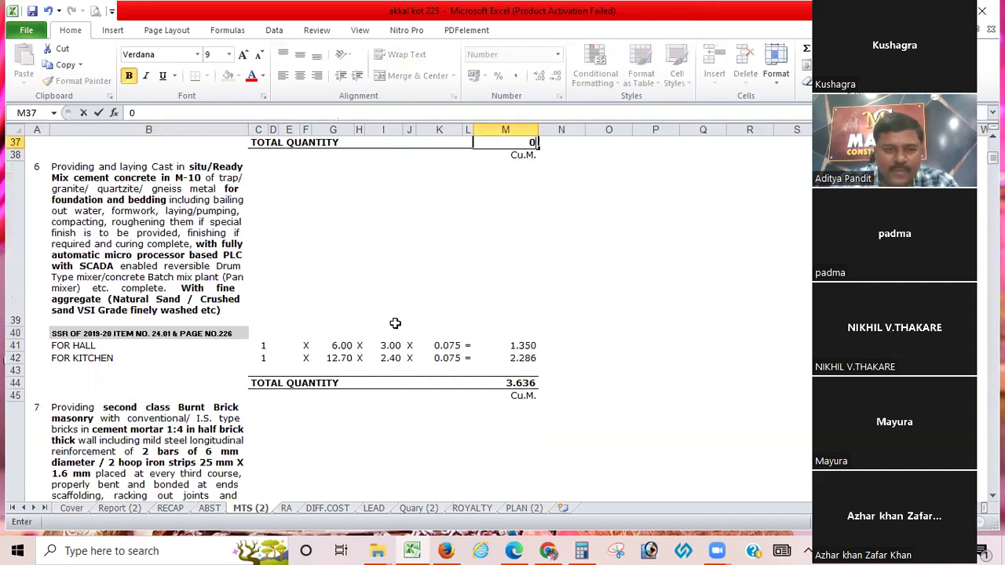
{"action": "left_click", "coordinate": [258, 333]}
{"action": "left_click", "coordinate": [141, 346]}
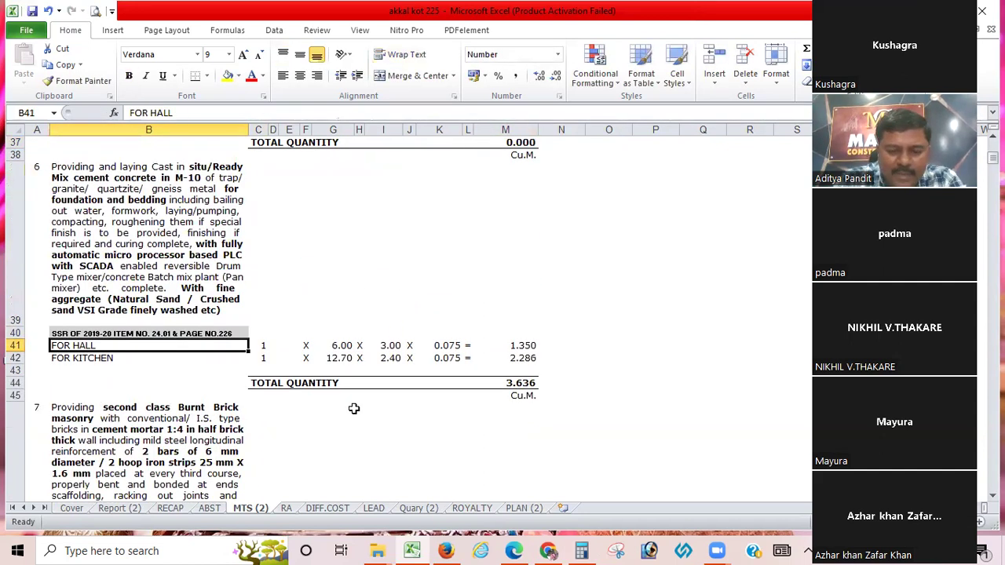
{"action": "type", "text": "FOR RR"}
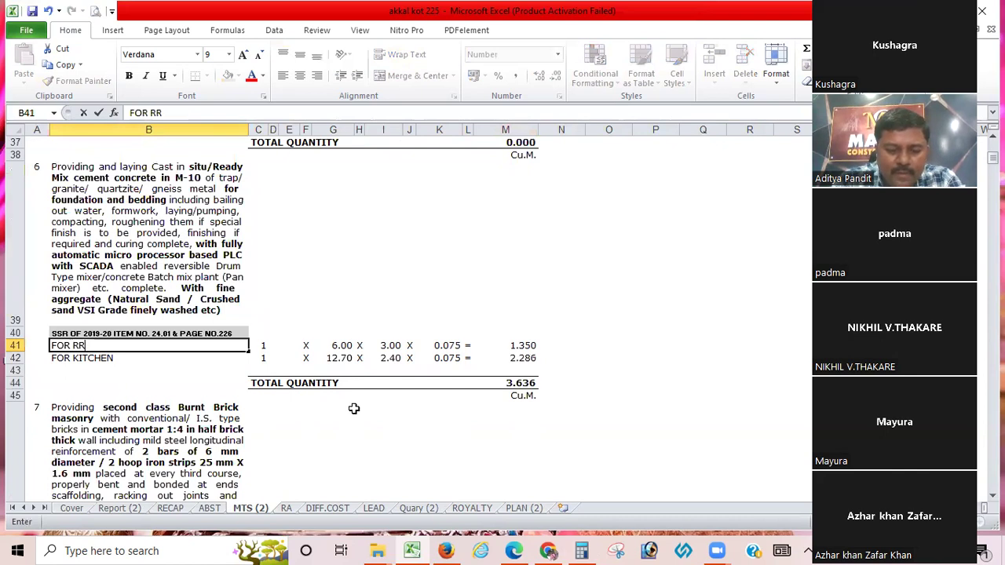
{"action": "key", "text": "BackSpace"}
{"action": "key", "text": "BackSpace"}
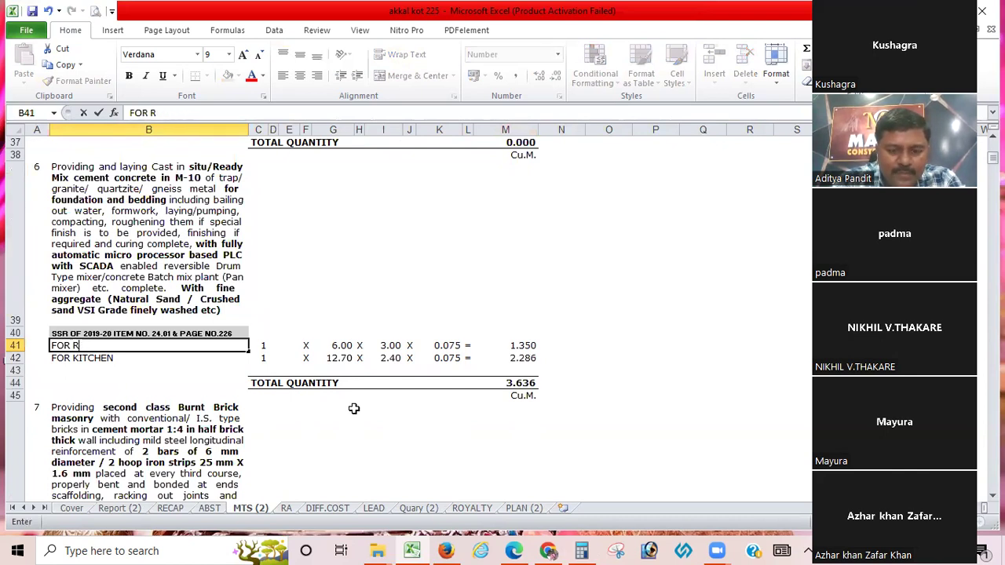
{"action": "type", "text": "OOM BED"}
{"action": "key", "text": "Tab"}
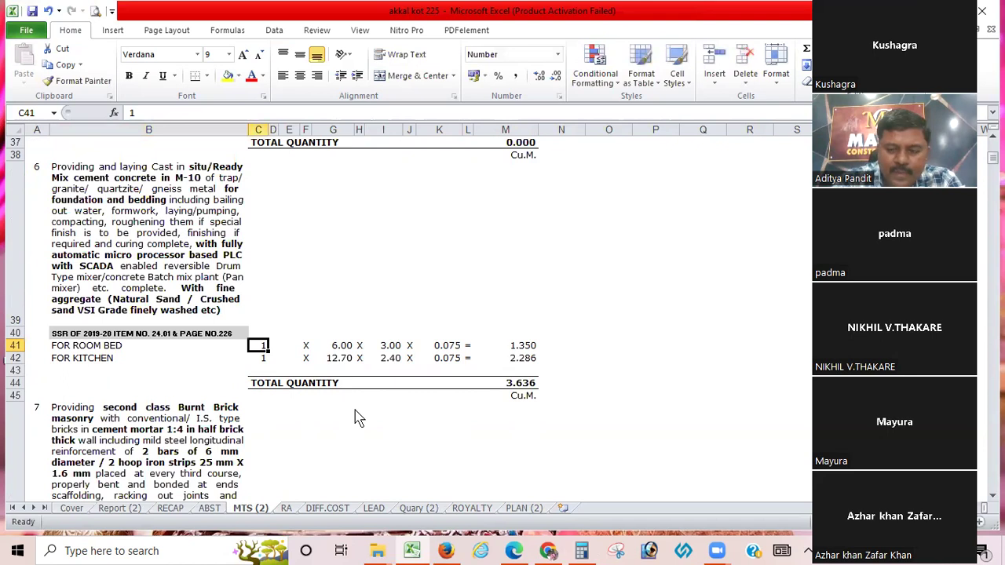
{"action": "type", "text": "2"}
{"action": "key", "text": "Tab"}
{"action": "key", "text": "Tab"}
{"action": "key", "text": "Tab"}
{"action": "key", "text": "Tab"}
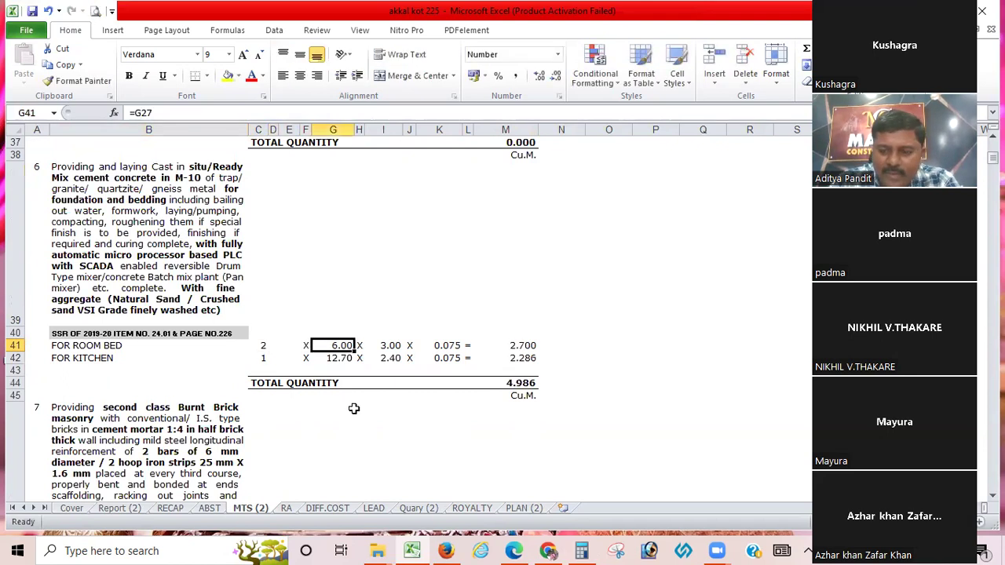
{"action": "key", "text": "Tab"}
{"action": "key", "text": "Tab"}
{"action": "key", "text": "Tab"}
{"action": "key", "text": "Tab"}
{"action": "key", "text": "Tab"}
{"action": "key", "text": "shift+Tab"}
{"action": "type", "text": "0.1"}
{"action": "key", "text": "Tab"}
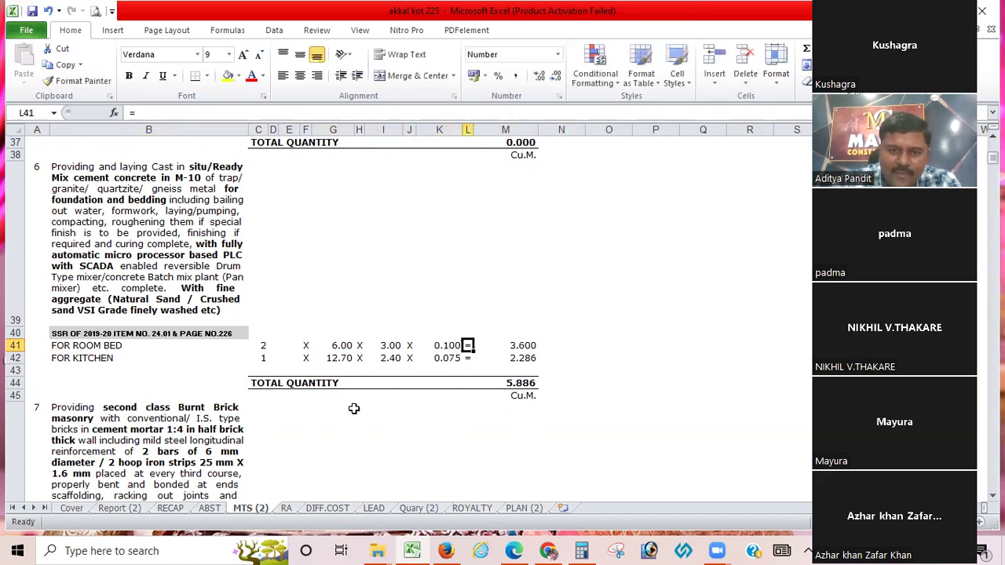
Step: Change row 42 to FOR VAR at 0.100 thick, bringing item 6 to 6.648
{"action": "key", "text": "Tab"}
{"action": "left_click", "coordinate": [153, 359]}
{"action": "type", "text": "FOR VAR"}
{"action": "key", "text": "Tab"}
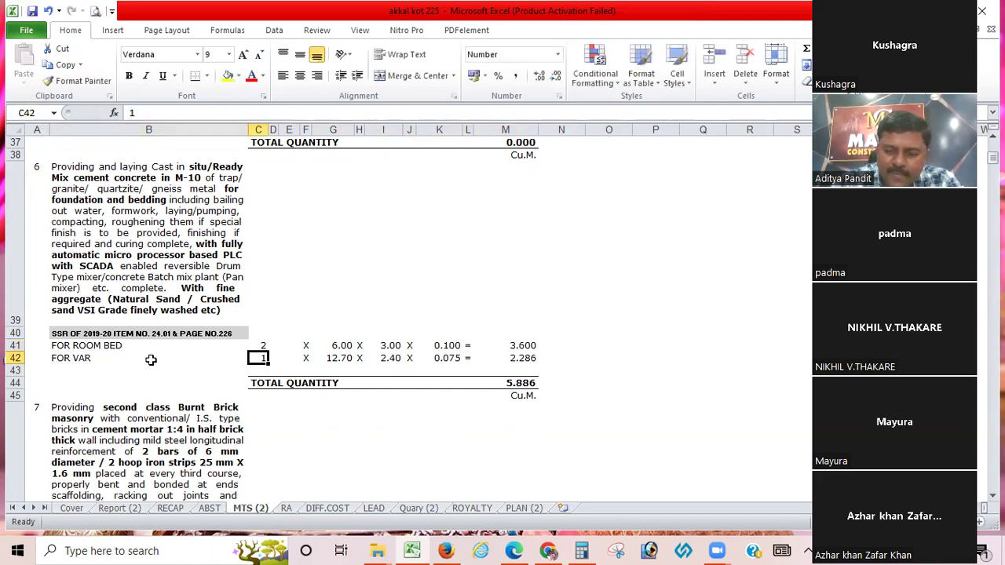
{"action": "key", "text": "Tab"}
{"action": "key", "text": "Tab"}
{"action": "key", "text": "Tab"}
{"action": "key", "text": "Tab"}
{"action": "key", "text": "Tab"}
{"action": "key", "text": "Tab"}
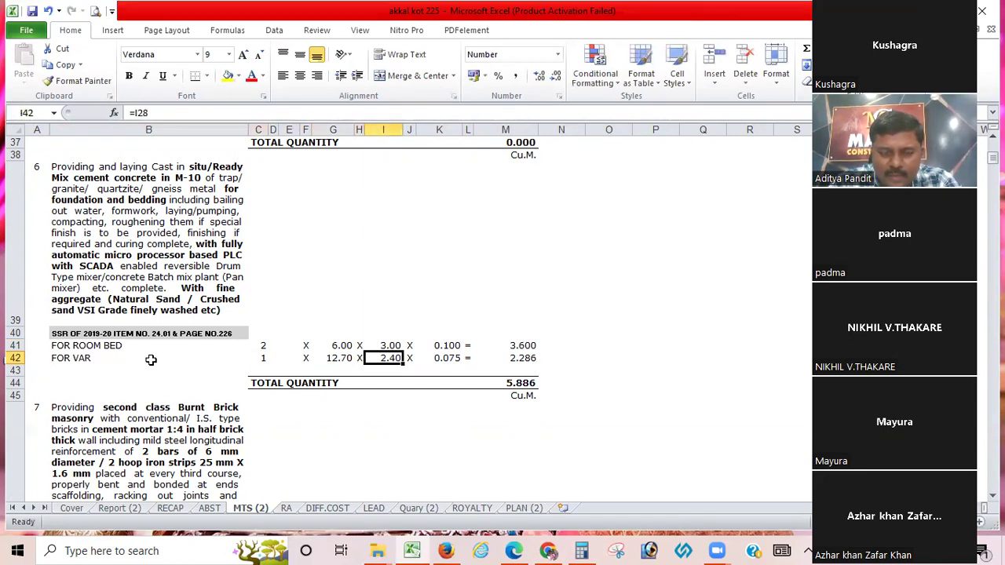
{"action": "key", "text": "Tab"}
{"action": "key", "text": "Tab"}
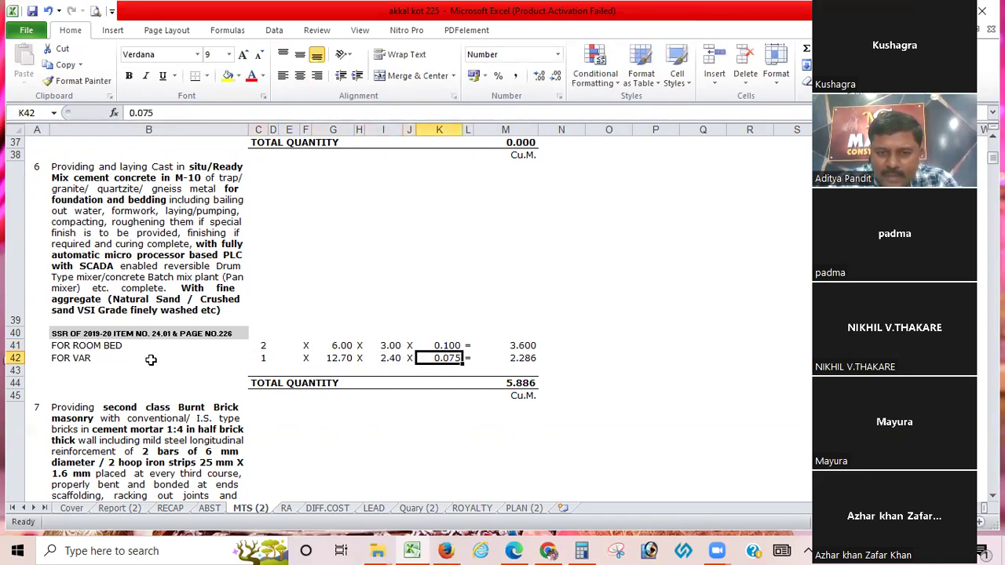
{"action": "type", "text": ".10"}
{"action": "key", "text": "Return"}
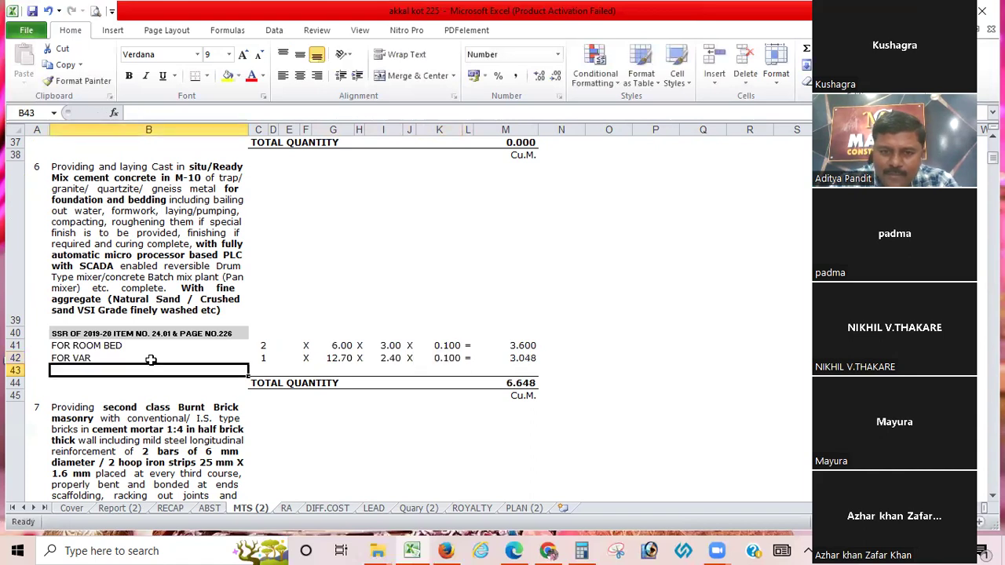
{"action": "left_click", "coordinate": [469, 369]}
{"action": "scroll", "coordinate": [469, 369], "scroll_direction": "down", "scroll_amount": 3}
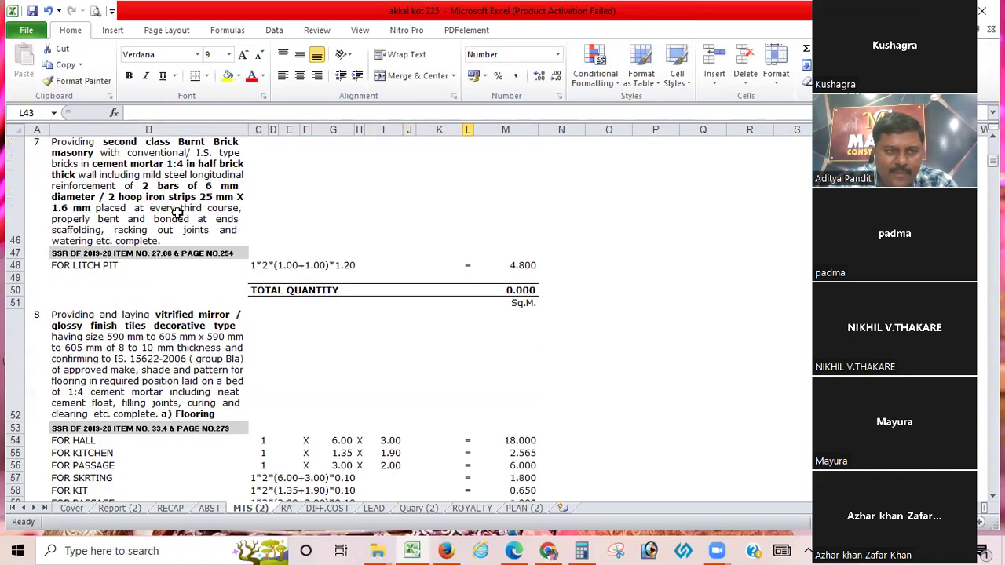
Step: Check the zero totals of items 7 and 8 and trace the FOR ROOM length formula
{"action": "left_click", "coordinate": [178, 212]}
{"action": "left_click", "coordinate": [514, 291]}
{"action": "scroll", "coordinate": [384, 299], "scroll_direction": "down", "scroll_amount": 2}
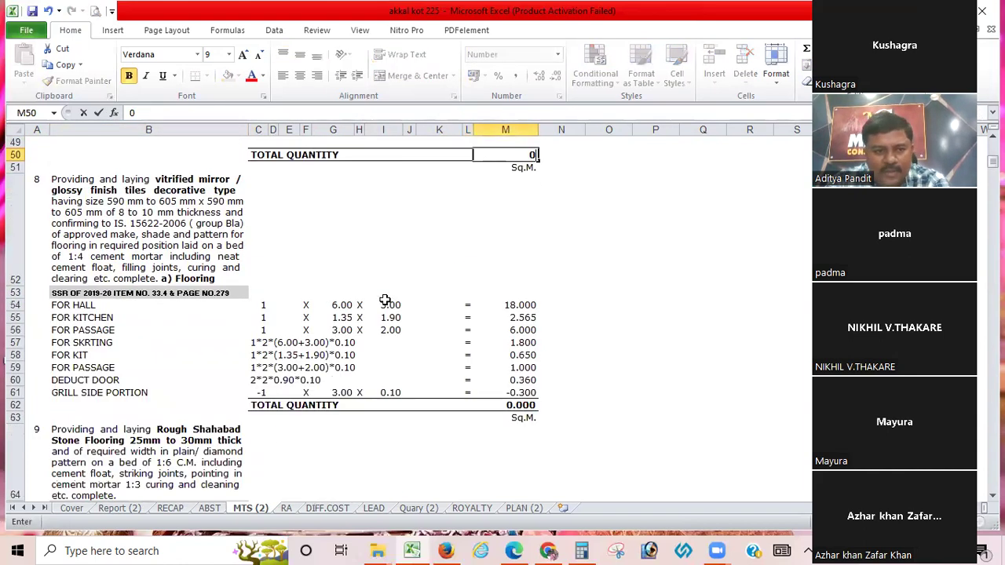
{"action": "left_click", "coordinate": [183, 209]}
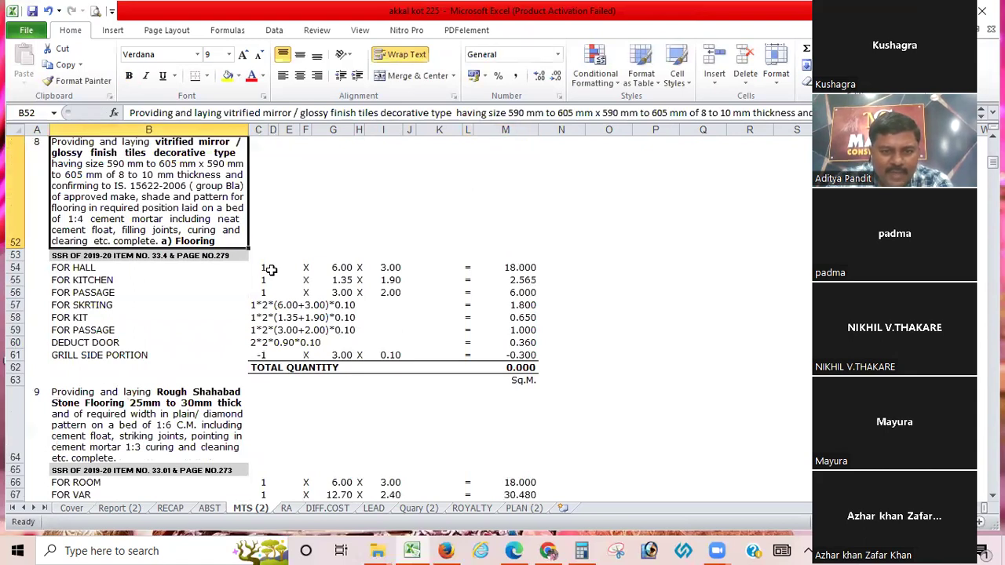
{"action": "left_click", "coordinate": [506, 367]}
{"action": "scroll", "coordinate": [472, 298], "scroll_direction": "down", "scroll_amount": 1}
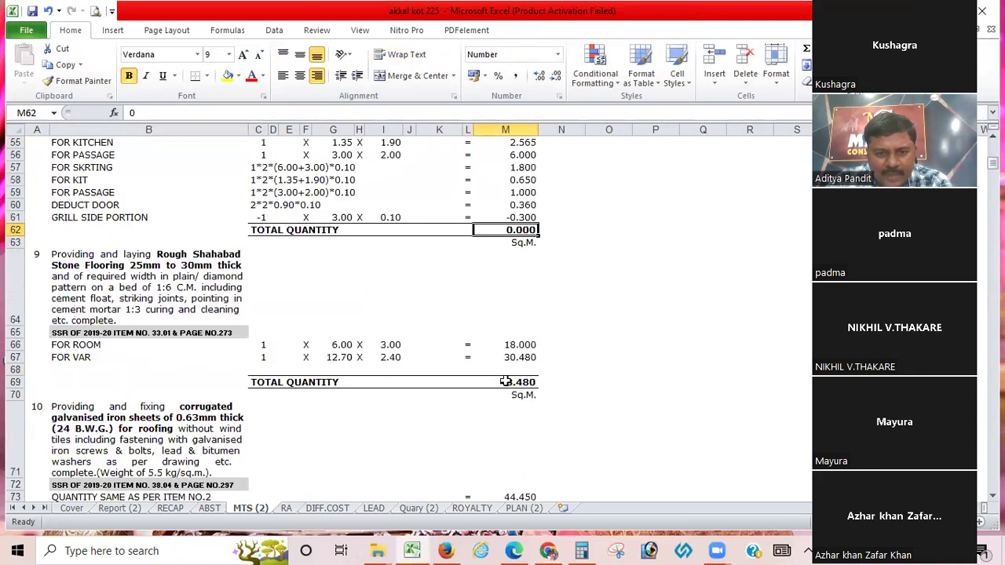
{"action": "left_click", "coordinate": [384, 346]}
{"action": "left_click", "coordinate": [316, 348]}
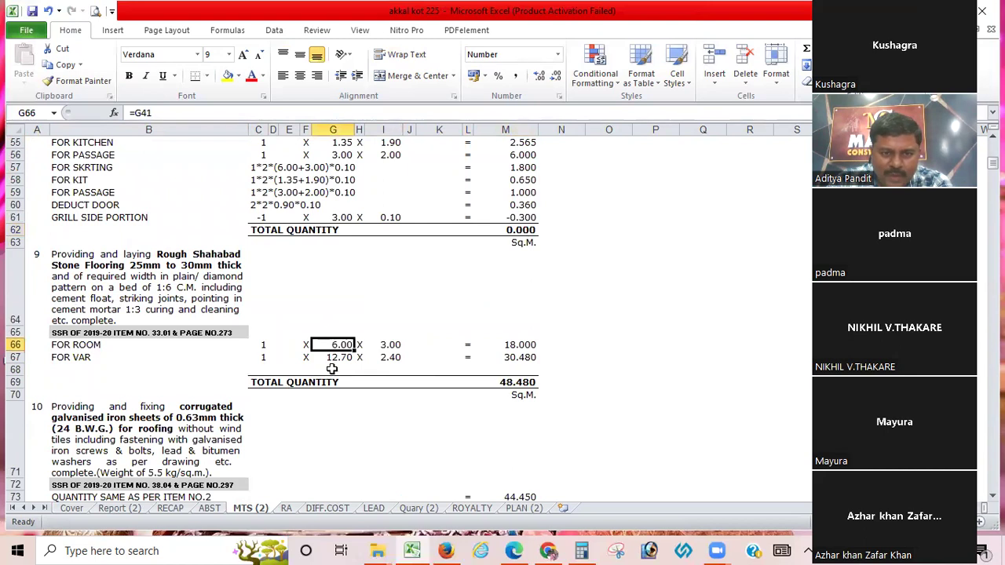
{"action": "double_click", "coordinate": [339, 345]}
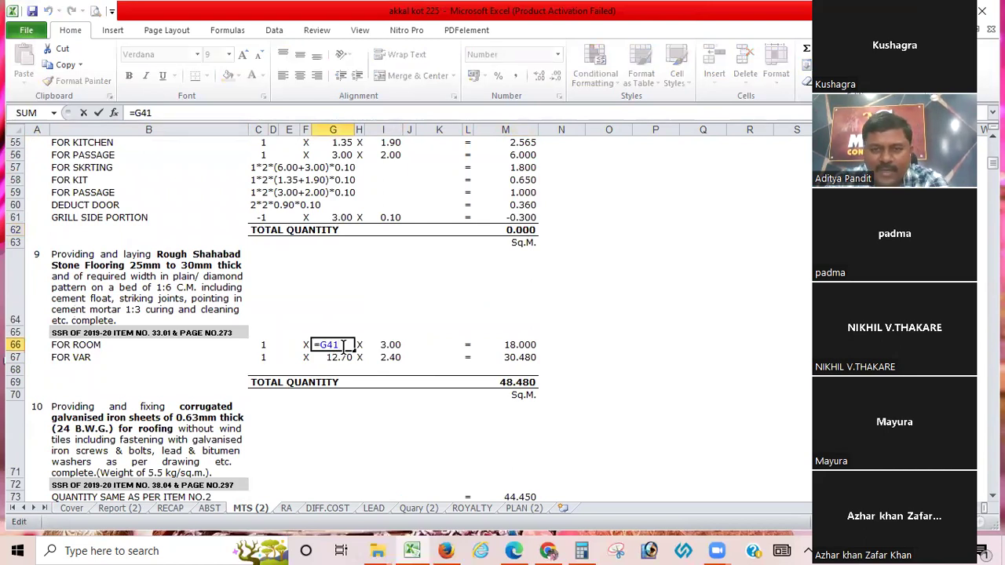
{"action": "key", "text": "Escape"}
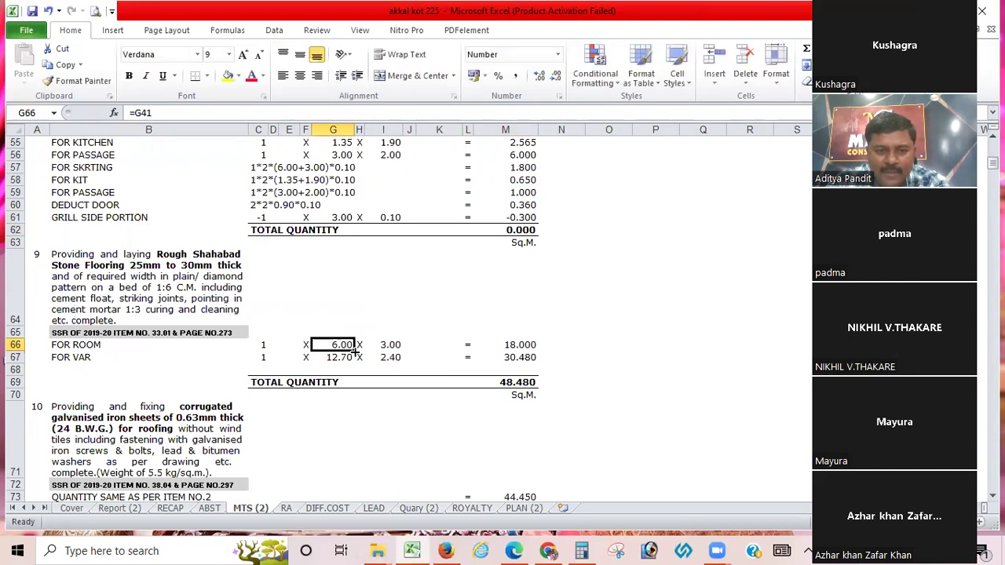
{"action": "scroll", "coordinate": [402, 336], "scroll_direction": "down", "scroll_amount": 3}
Step: Set item 10's total quantity in M74 to =M73, the carried 44.450
{"action": "left_click", "coordinate": [402, 336]}
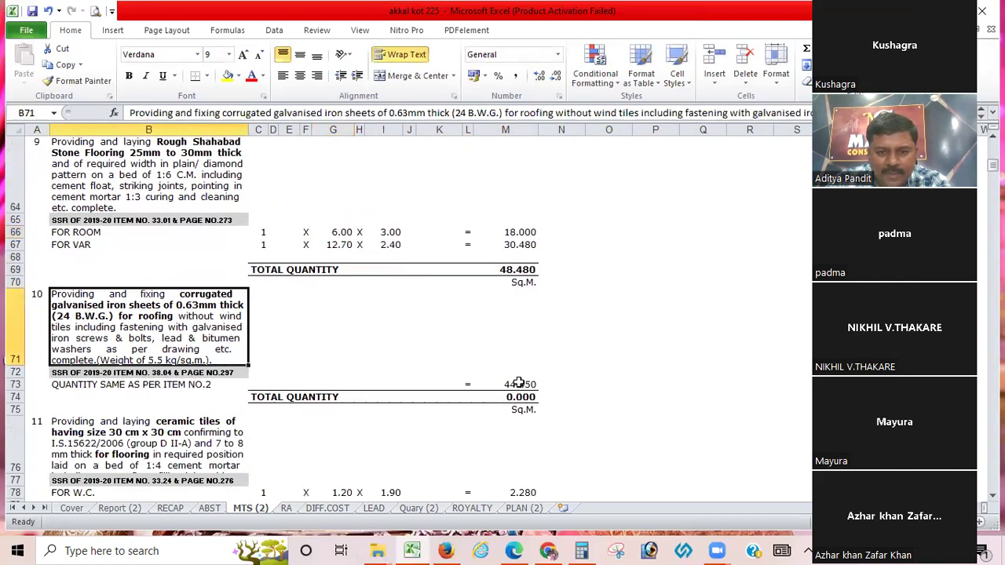
{"action": "left_click", "coordinate": [515, 383]}
{"action": "key", "text": "Down"}
{"action": "type", "text": "="}
{"action": "left_click", "coordinate": [515, 383]}
{"action": "key", "text": "Return"}
{"action": "left_click", "coordinate": [514, 384]}
Step: Try halving the carried quantity with /2, restore it to 44.450, then review item 11
{"action": "left_click", "coordinate": [205, 384]}
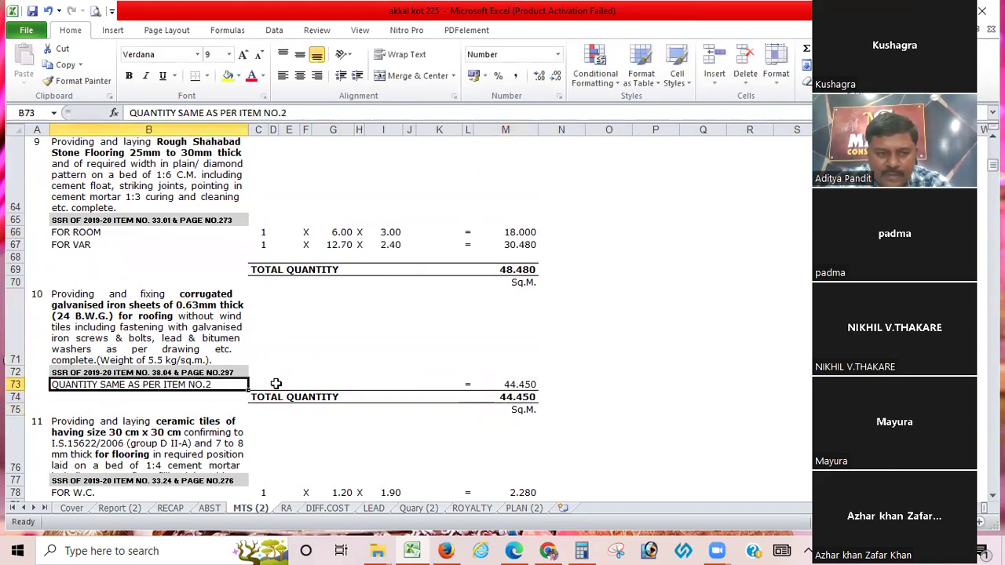
{"action": "left_click", "coordinate": [512, 385]}
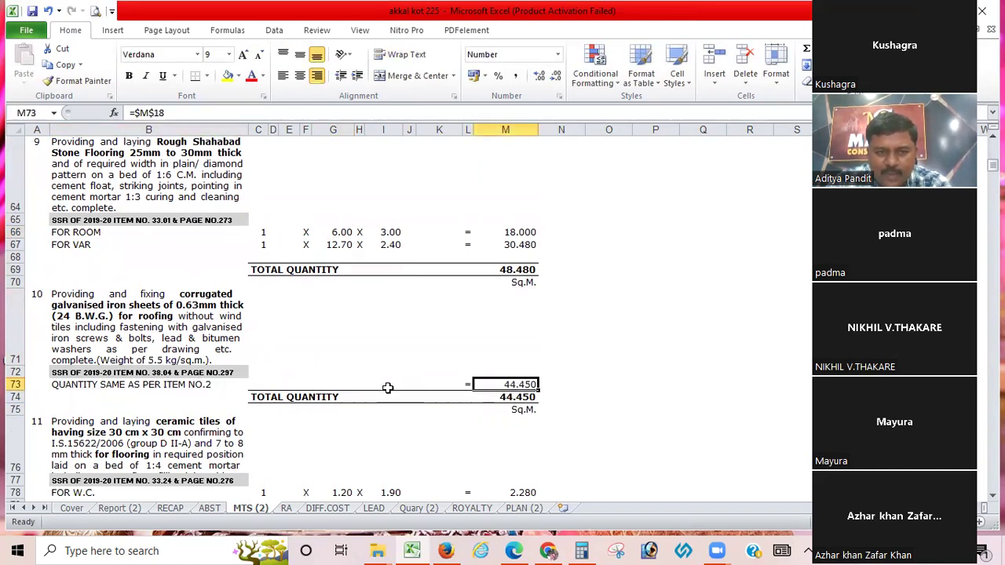
{"action": "left_click", "coordinate": [175, 386]}
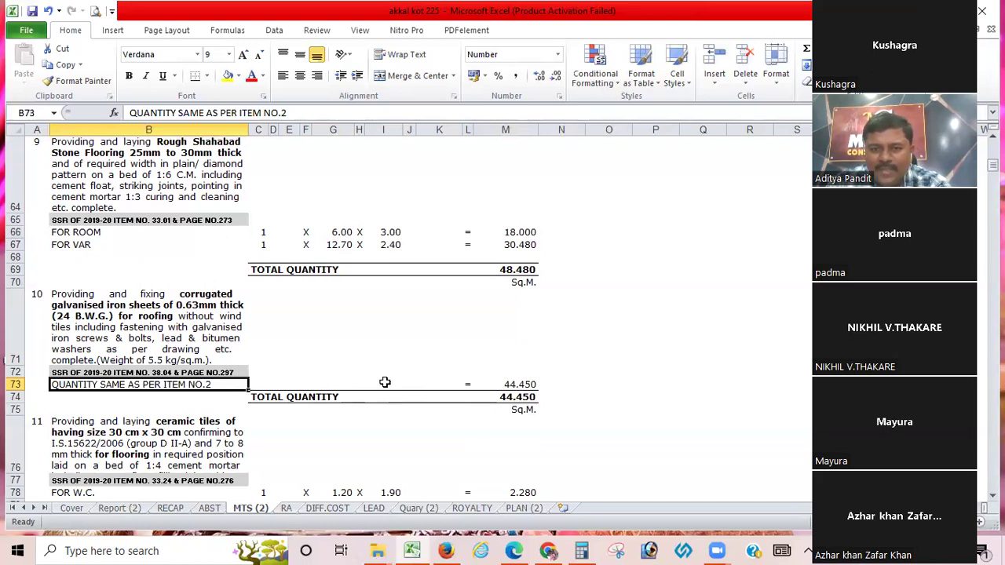
{"action": "double_click", "coordinate": [520, 384]}
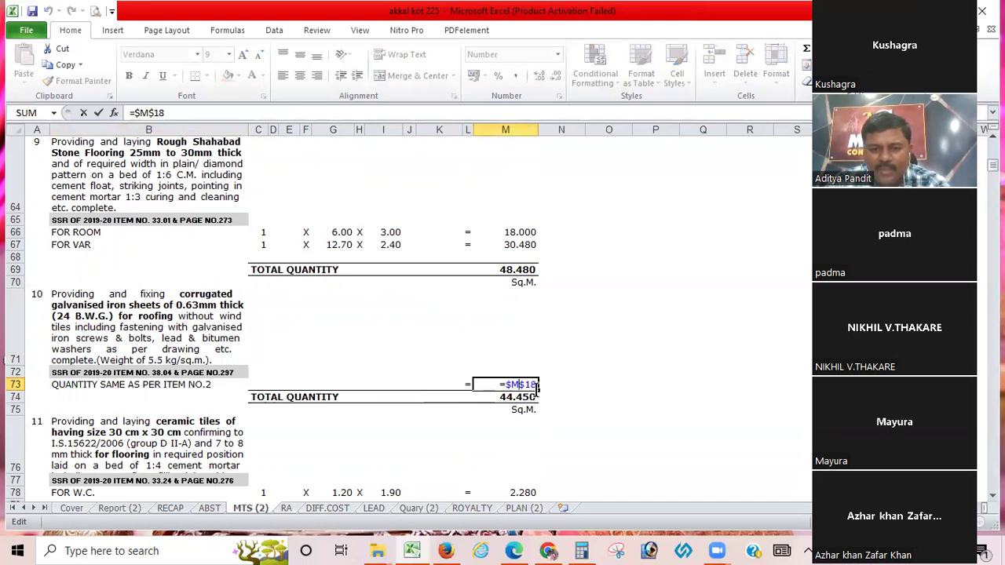
{"action": "type", "text": "/2"}
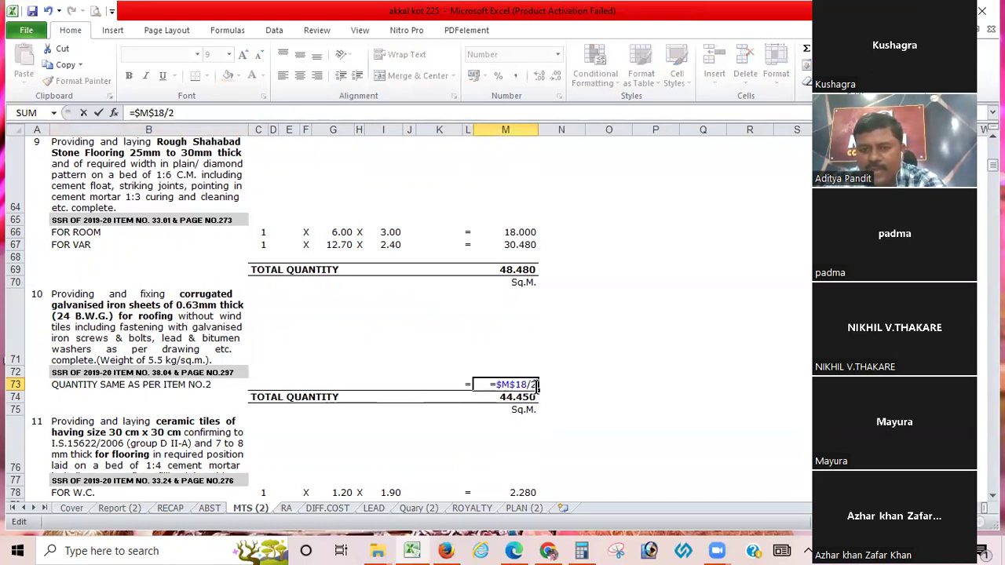
{"action": "key", "text": "Return"}
{"action": "key", "text": "Up"}
{"action": "left_click", "coordinate": [212, 384]}
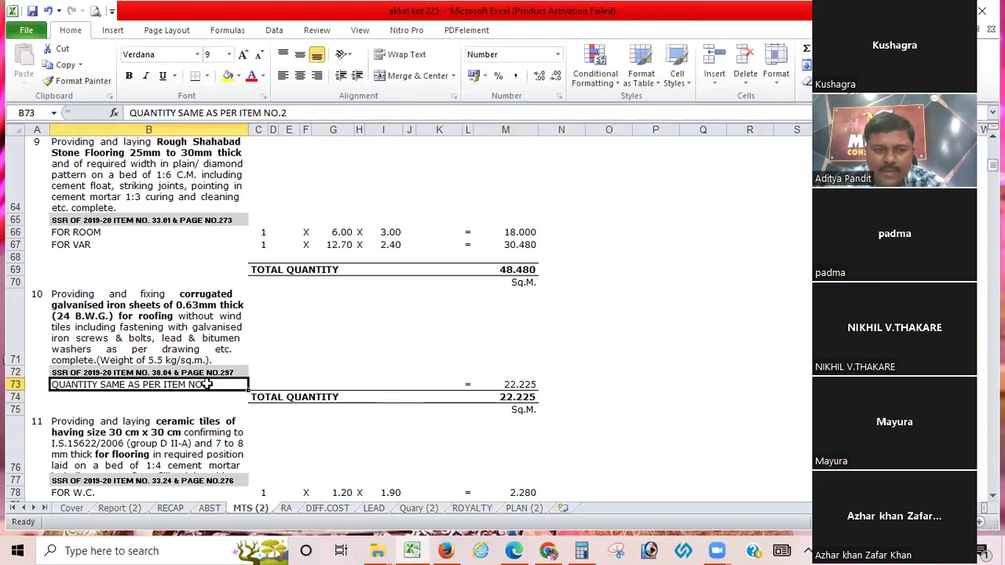
{"action": "double_click", "coordinate": [214, 385]}
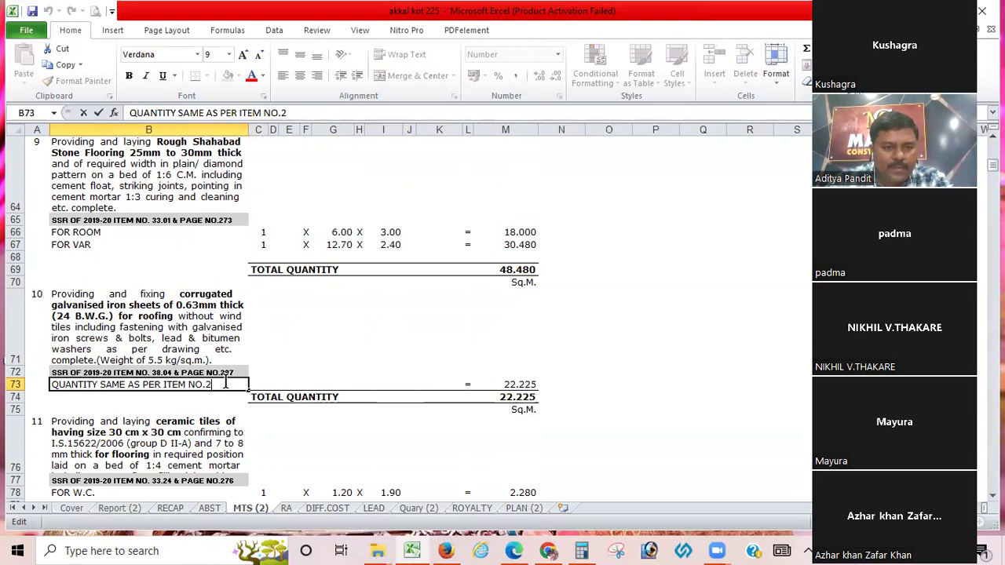
{"action": "key", "text": "Escape"}
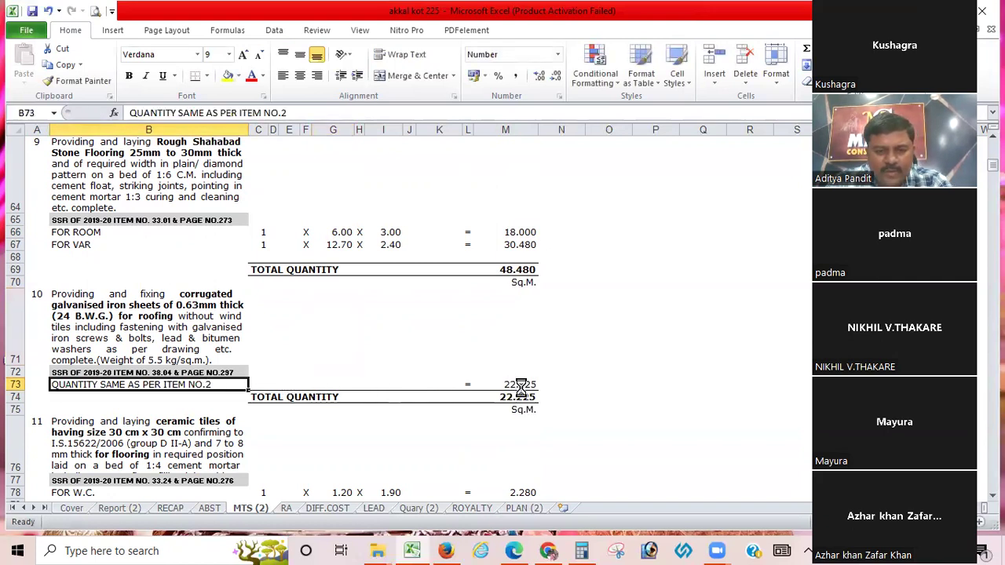
{"action": "left_click", "coordinate": [517, 384]}
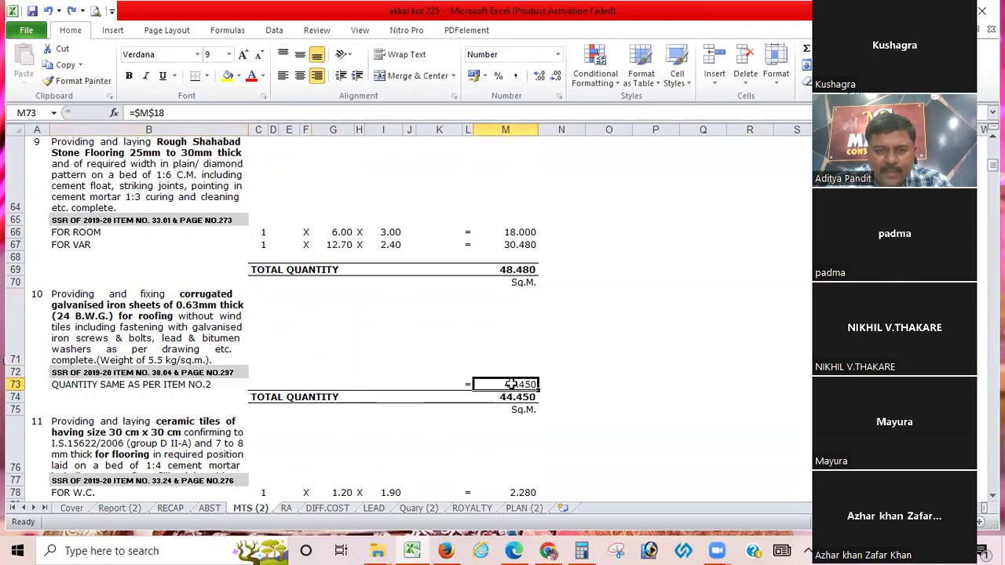
{"action": "scroll", "coordinate": [498, 354], "scroll_direction": "down", "scroll_amount": 1}
{"action": "left_click", "coordinate": [495, 339]}
{"action": "left_click", "coordinate": [245, 347]}
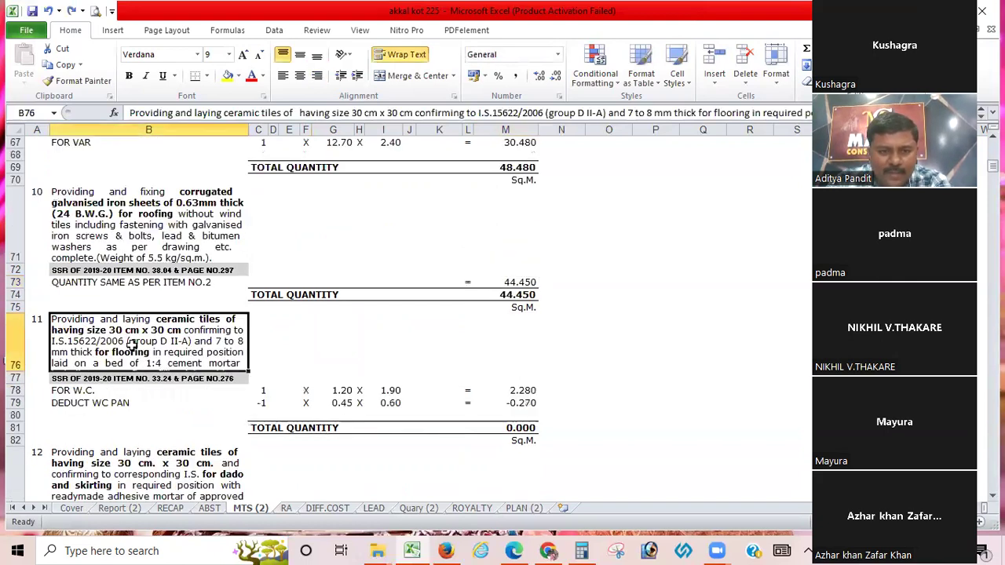
Step: Review the totals of items 11–15 and the item 19 and 20 steel frame descriptions
{"action": "left_click", "coordinate": [497, 426]}
{"action": "scroll", "coordinate": [497, 392], "scroll_direction": "down", "scroll_amount": 2}
{"action": "left_click", "coordinate": [518, 460]}
{"action": "scroll", "coordinate": [511, 433], "scroll_direction": "down", "scroll_amount": 3}
{"action": "left_click", "coordinate": [515, 431]}
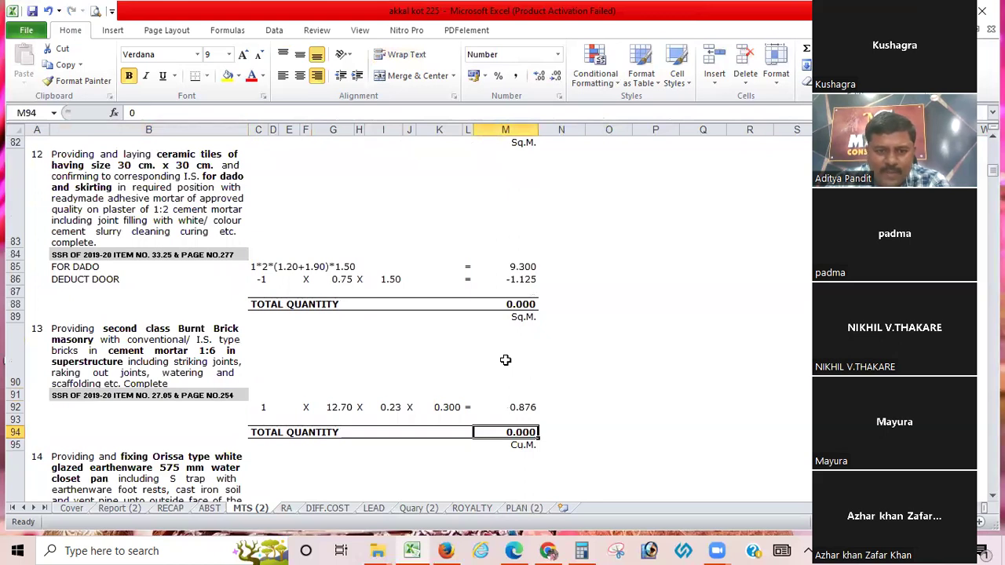
{"action": "scroll", "coordinate": [505, 360], "scroll_direction": "down", "scroll_amount": 1}
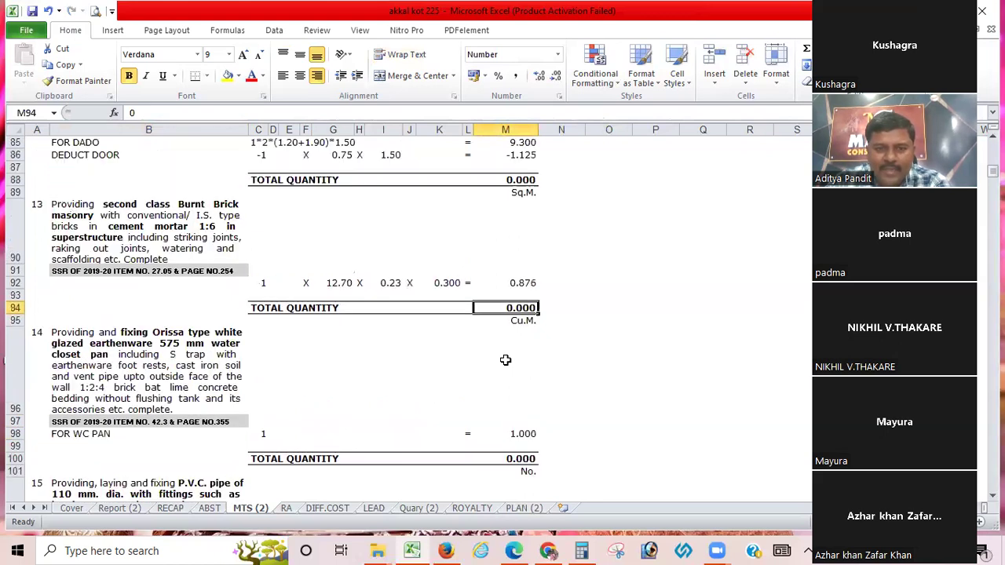
{"action": "scroll", "coordinate": [505, 360], "scroll_direction": "down", "scroll_amount": 1}
{"action": "left_click", "coordinate": [504, 420]}
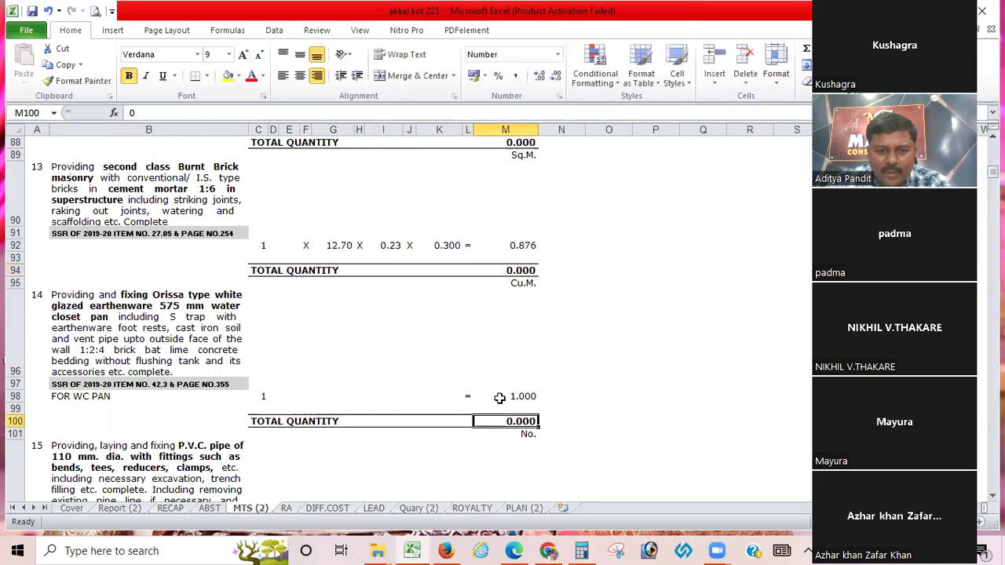
{"action": "scroll", "coordinate": [498, 393], "scroll_direction": "down", "scroll_amount": 1}
{"action": "left_click", "coordinate": [514, 453]}
{"action": "scroll", "coordinate": [523, 371], "scroll_direction": "down", "scroll_amount": 8}
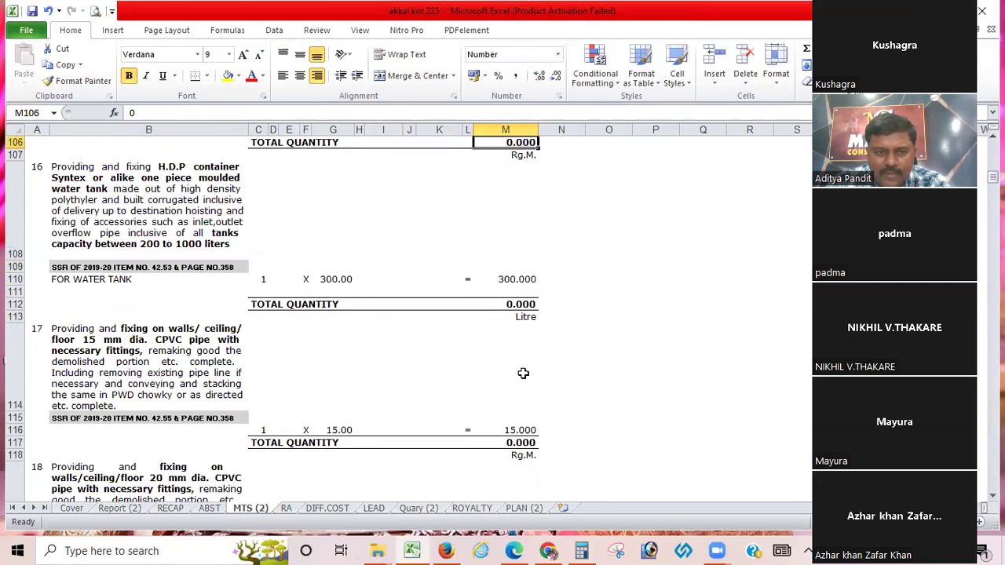
{"action": "scroll", "coordinate": [523, 371], "scroll_direction": "down", "scroll_amount": 4}
{"action": "scroll", "coordinate": [503, 267], "scroll_direction": "up", "scroll_amount": 1}
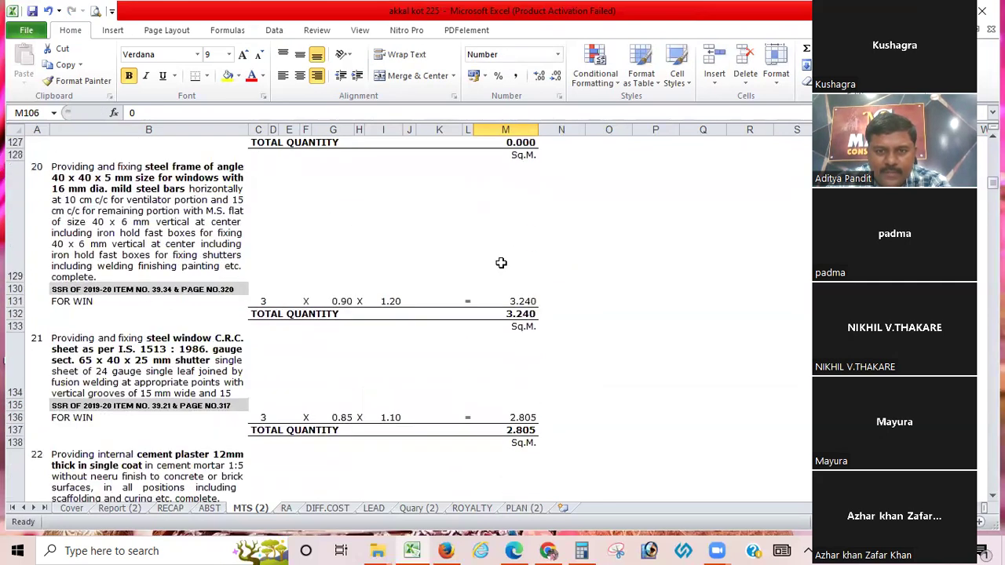
{"action": "left_click", "coordinate": [180, 200]}
{"action": "scroll", "coordinate": [358, 288], "scroll_direction": "up", "scroll_amount": 2}
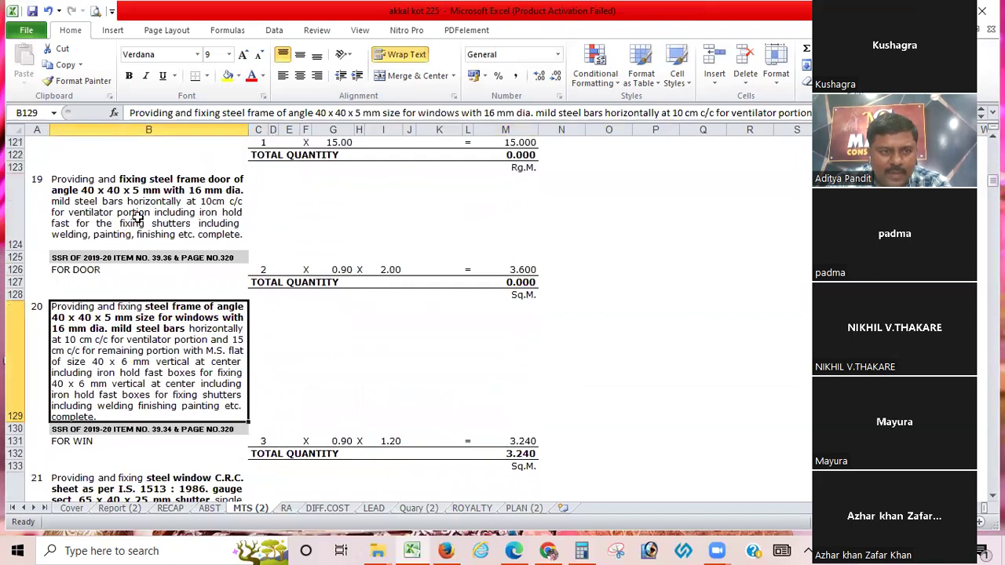
{"action": "left_click", "coordinate": [138, 216]}
{"action": "scroll", "coordinate": [161, 212], "scroll_direction": "up", "scroll_amount": 1}
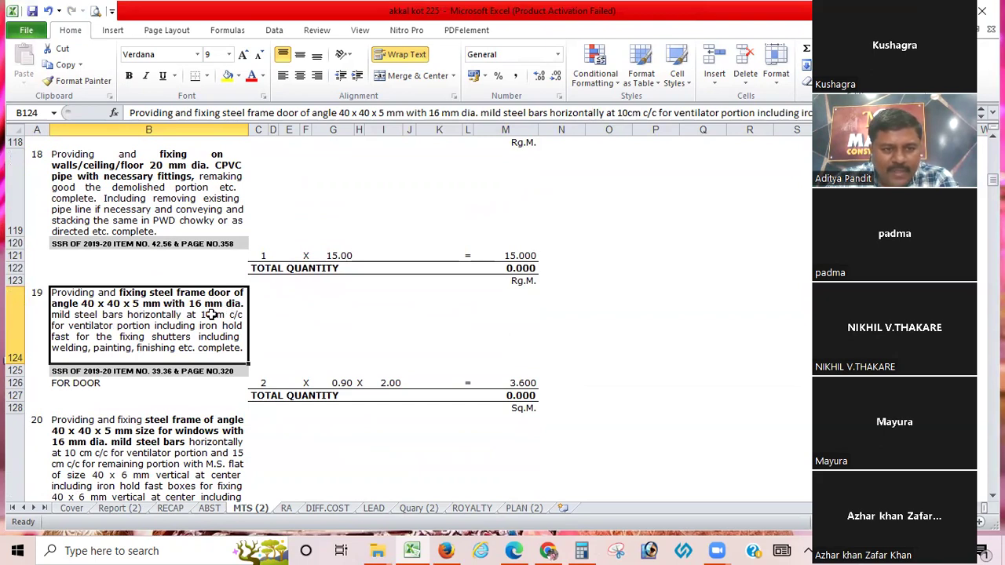
Step: Link item 19's zero total to its FOR DOOR quantity of 3.600
{"action": "left_click", "coordinate": [92, 384]}
{"action": "left_click", "coordinate": [257, 384]}
{"action": "left_click", "coordinate": [322, 383]}
{"action": "left_click", "coordinate": [392, 383]}
{"action": "left_click", "coordinate": [346, 383]}
{"action": "left_click", "coordinate": [392, 383]}
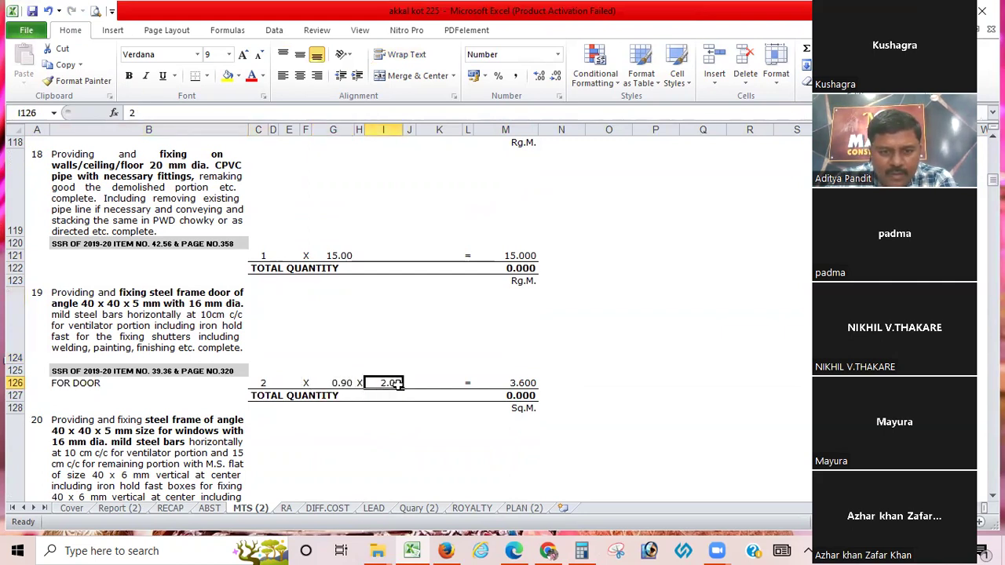
{"action": "left_click", "coordinate": [518, 396]}
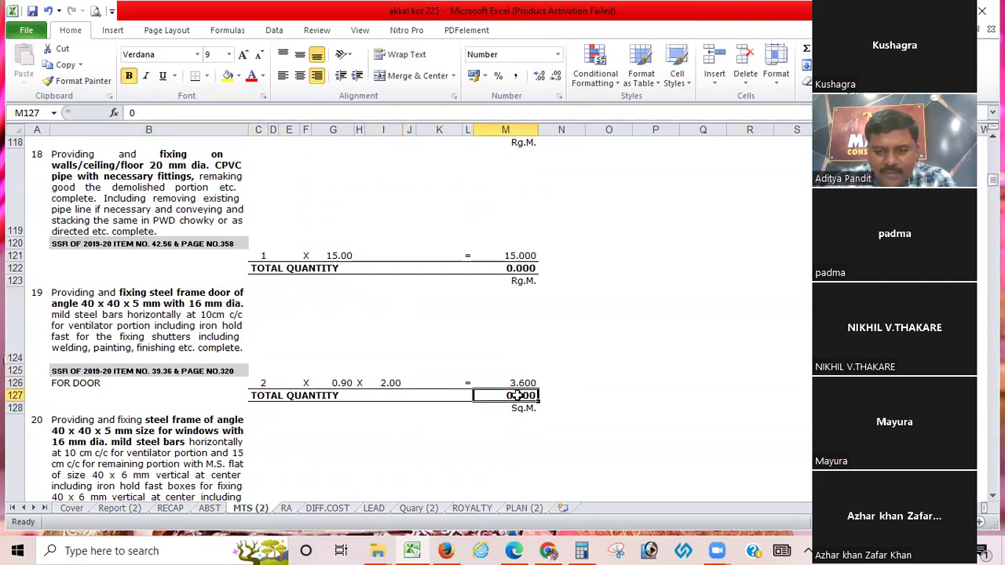
{"action": "type", "text": "="}
{"action": "left_click", "coordinate": [514, 384]}
{"action": "key", "text": "Return"}
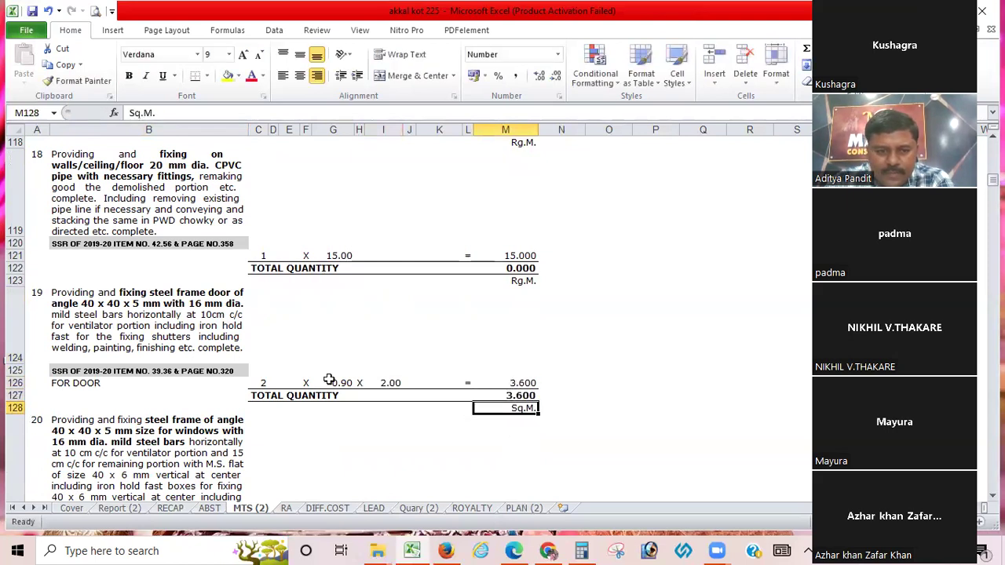
Step: Change item 20's window count from 3 to 6, making its total 6.480
{"action": "scroll", "coordinate": [329, 380], "scroll_direction": "down", "scroll_amount": 1}
{"action": "left_click", "coordinate": [175, 372]}
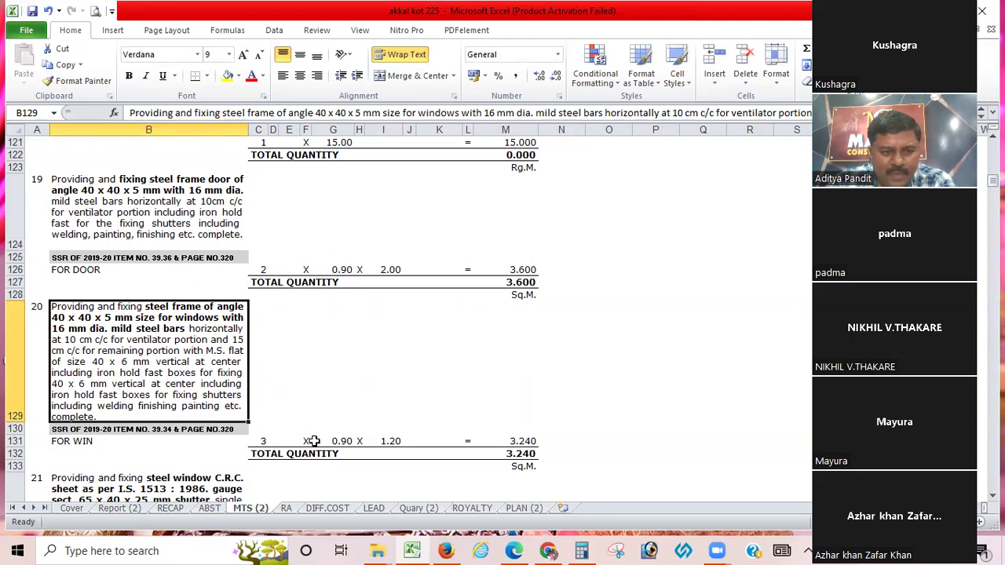
{"action": "left_click", "coordinate": [264, 442]}
{"action": "type", "text": "6"}
{"action": "left_click", "coordinate": [328, 441]}
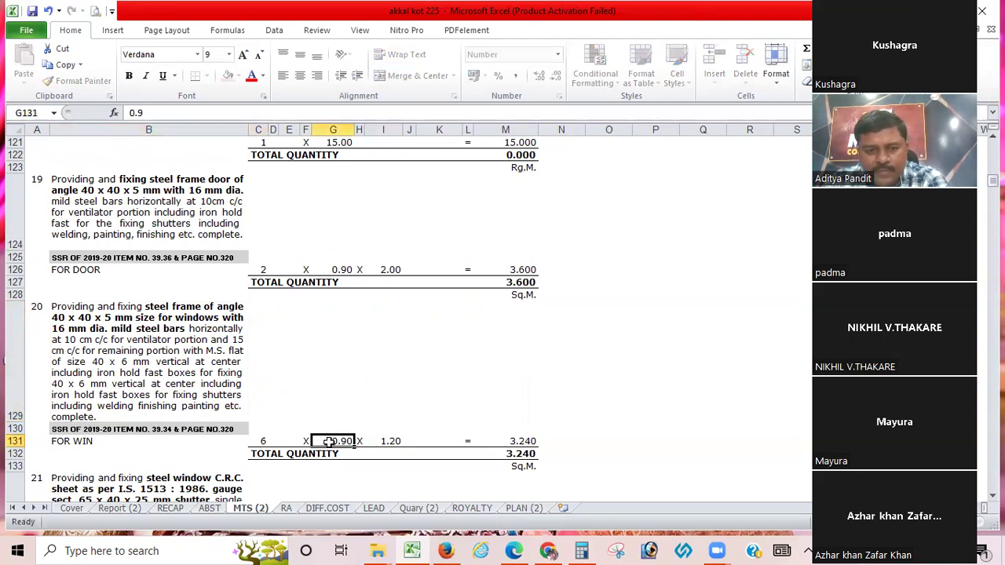
{"action": "left_click", "coordinate": [385, 442]}
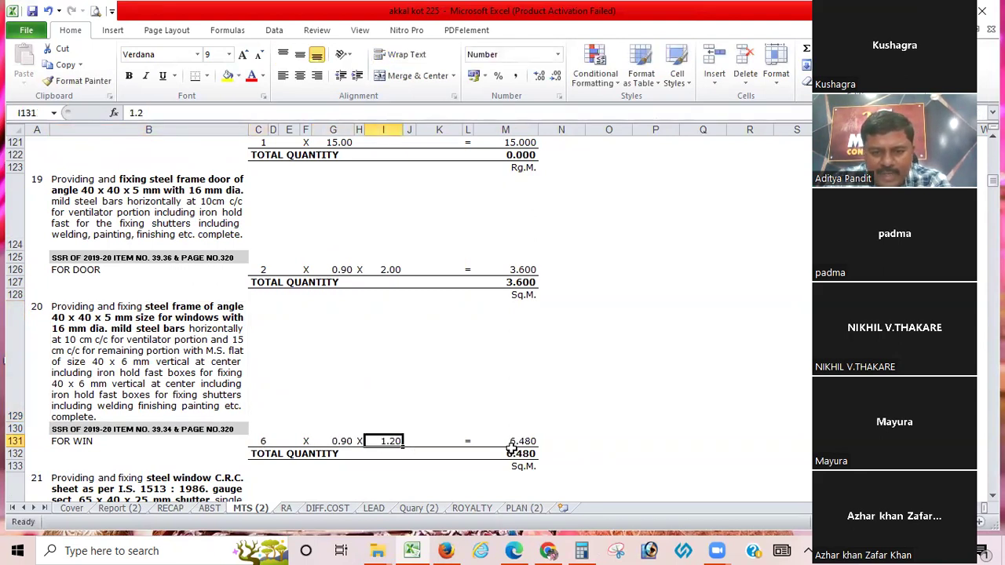
{"action": "left_click", "coordinate": [511, 452]}
{"action": "scroll", "coordinate": [332, 358], "scroll_direction": "down", "scroll_amount": 2}
Step: Relabel item 21's row 136 as FOR DOOR with 2 × 0.9 × 2.10
{"action": "left_click", "coordinate": [201, 380]}
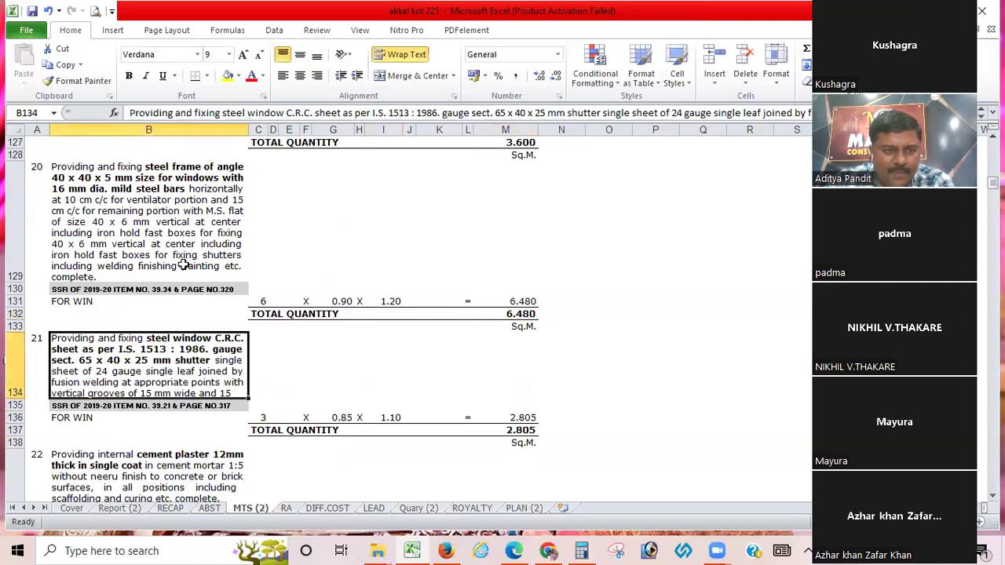
{"action": "left_click", "coordinate": [172, 239]}
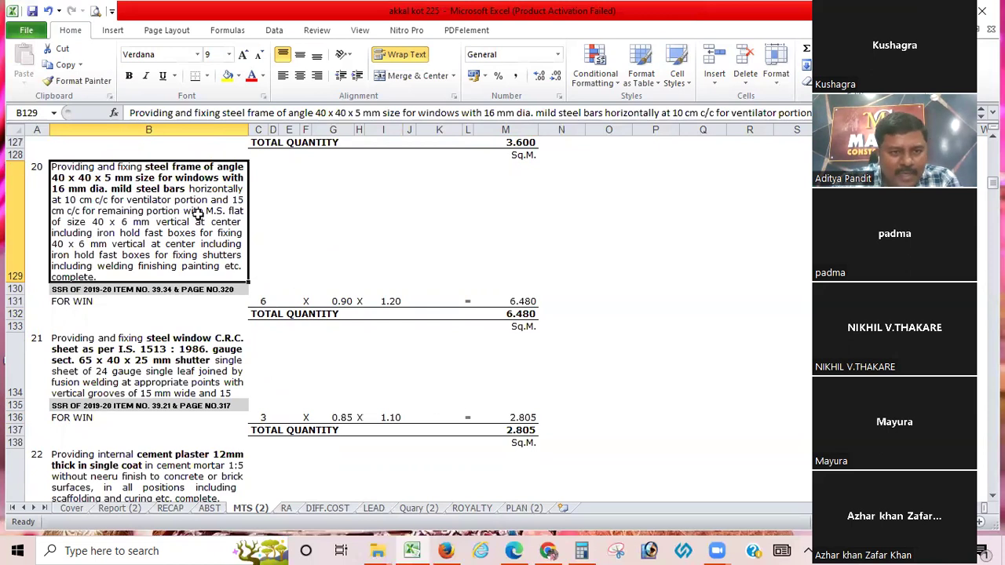
{"action": "left_click", "coordinate": [203, 355]}
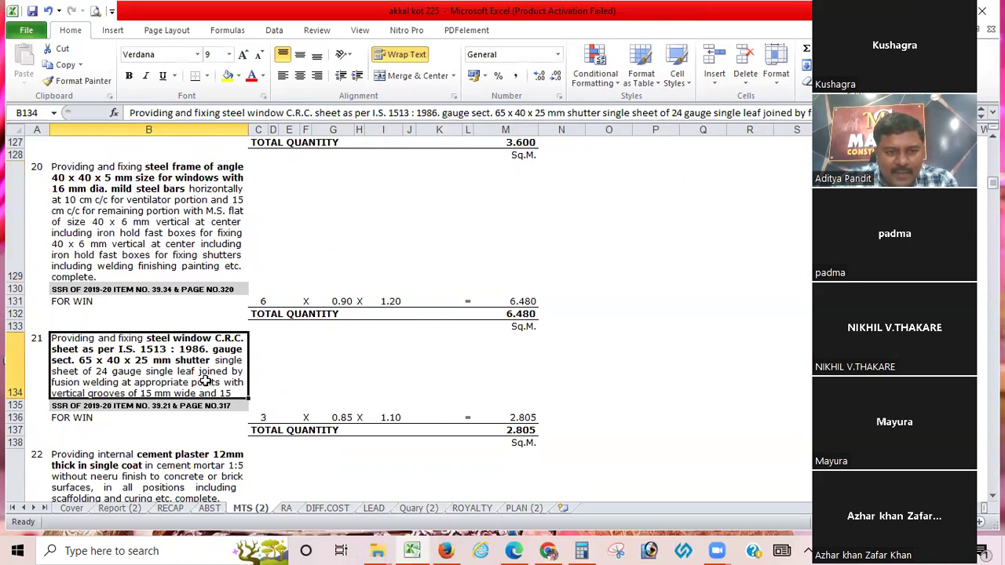
{"action": "left_click", "coordinate": [190, 417]}
{"action": "left_click", "coordinate": [257, 417]}
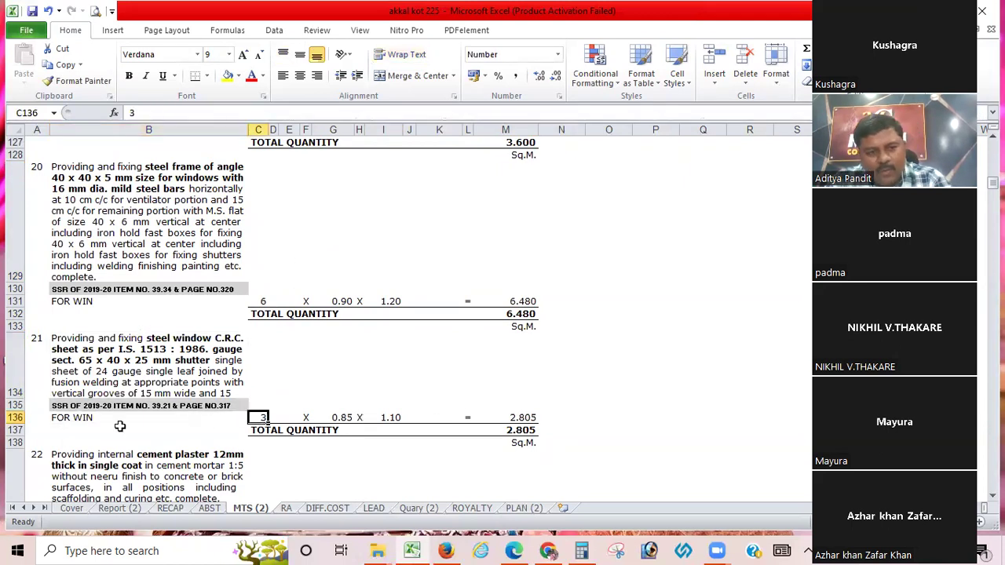
{"action": "left_click", "coordinate": [19, 417]}
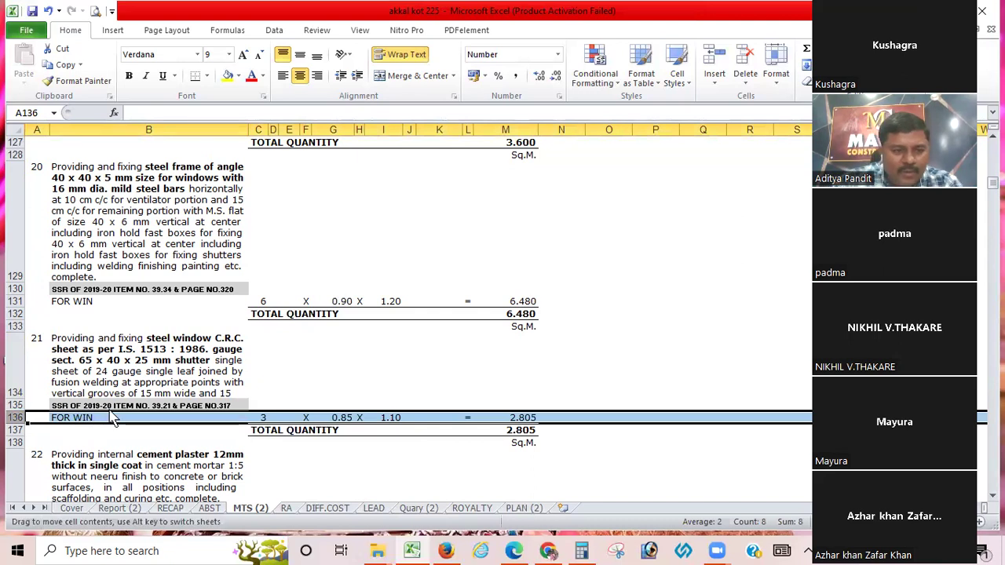
{"action": "left_click", "coordinate": [96, 417]}
{"action": "type", "text": "FOR DOOR"}
{"action": "key", "text": "Tab"}
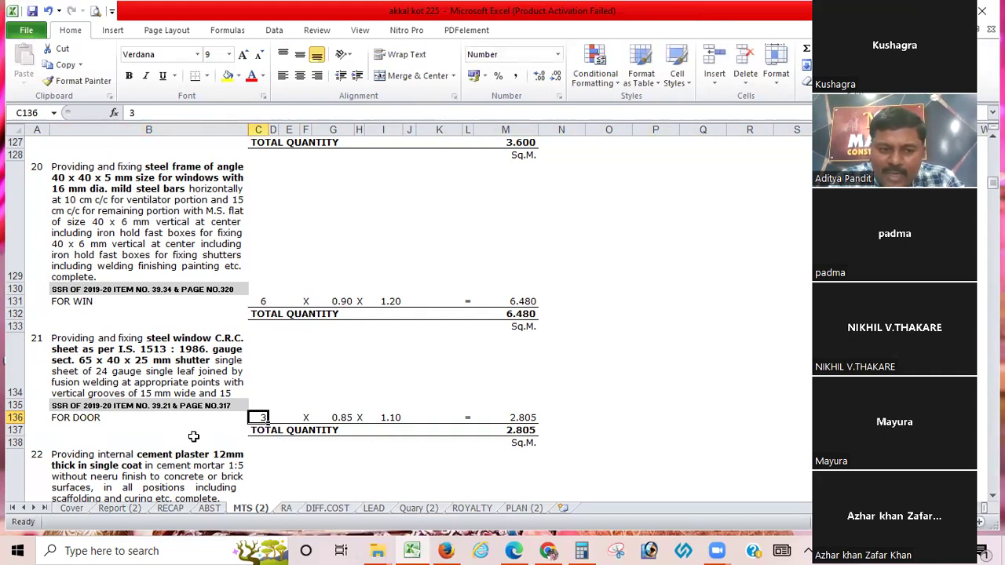
{"action": "type", "text": "2"}
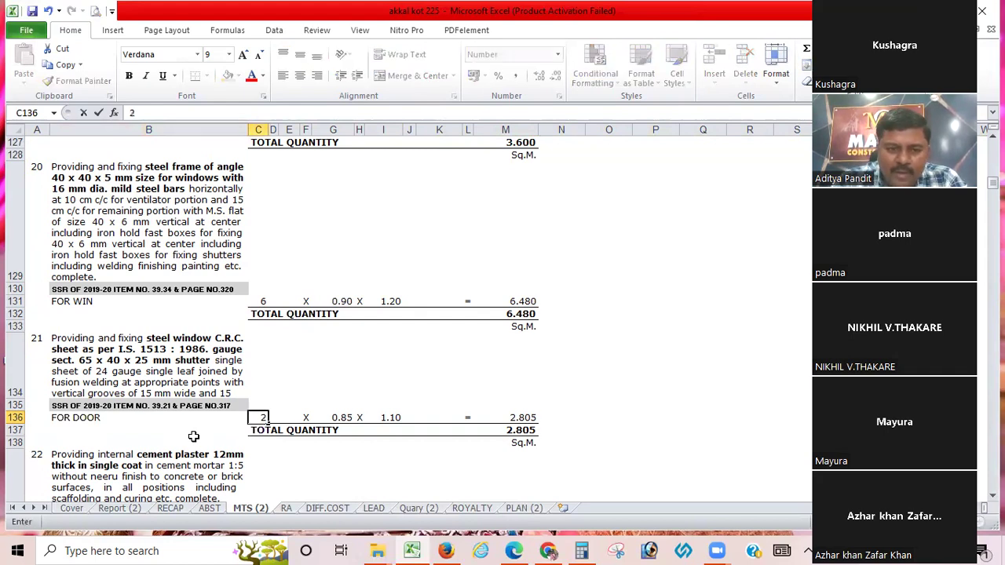
{"action": "key", "text": "Tab"}
{"action": "key", "text": "Tab"}
{"action": "type", "text": "0.9"}
{"action": "key", "text": "Tab"}
{"action": "key", "text": "Tab"}
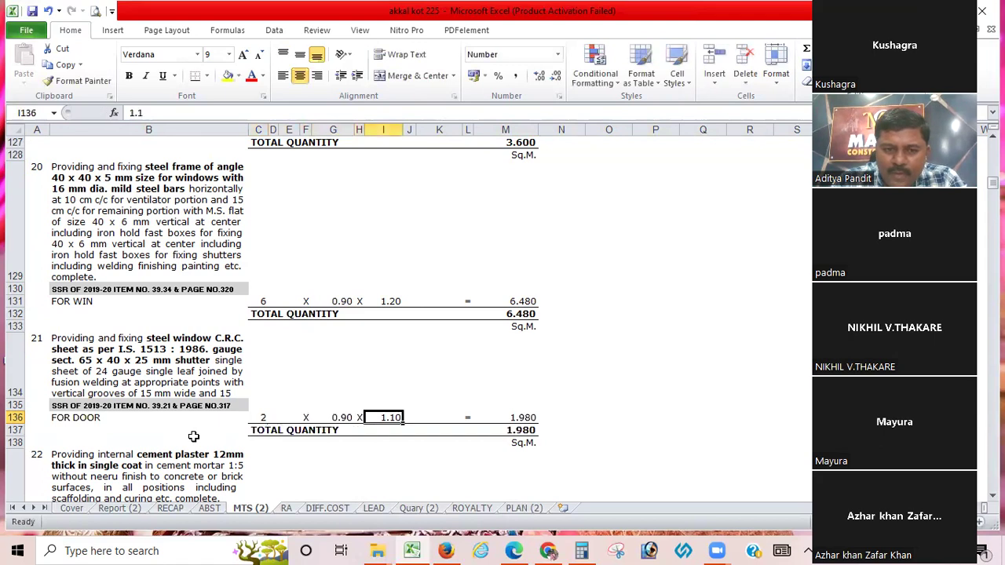
{"action": "type", "text": "2.10"}
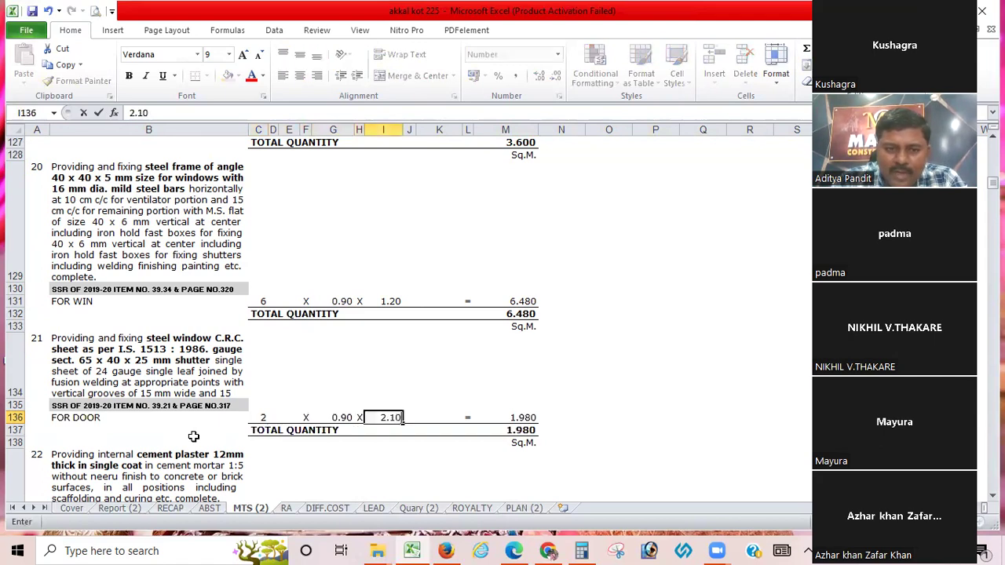
{"action": "key", "text": "Tab"}
Step: Duplicate the door row as row 137 and make it FOR WIN, 6 nos., 1.2 high
{"action": "left_click", "coordinate": [14, 418]}
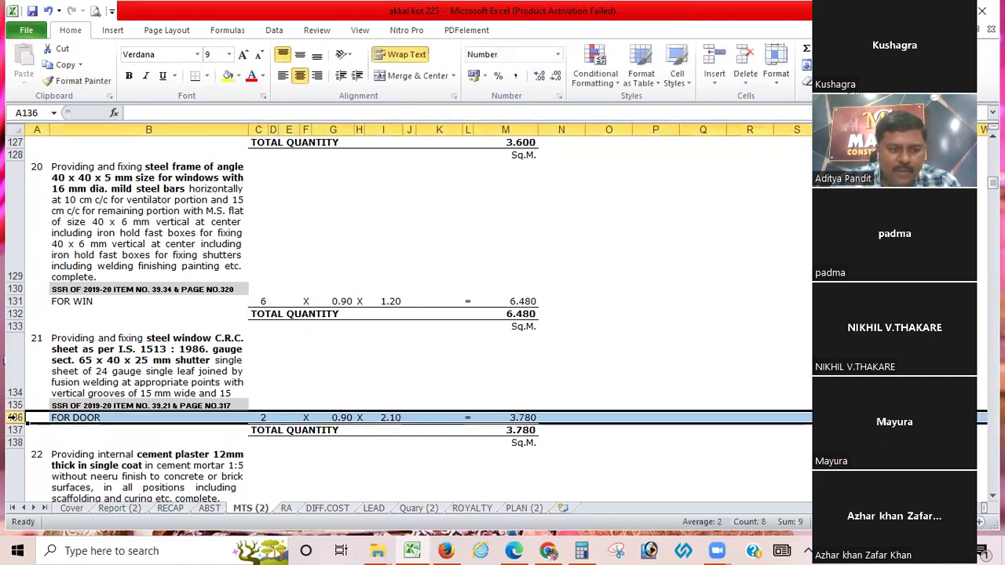
{"action": "key", "text": "ctrl+c"}
{"action": "left_click", "coordinate": [14, 430]}
{"action": "right_click", "coordinate": [14, 430]}
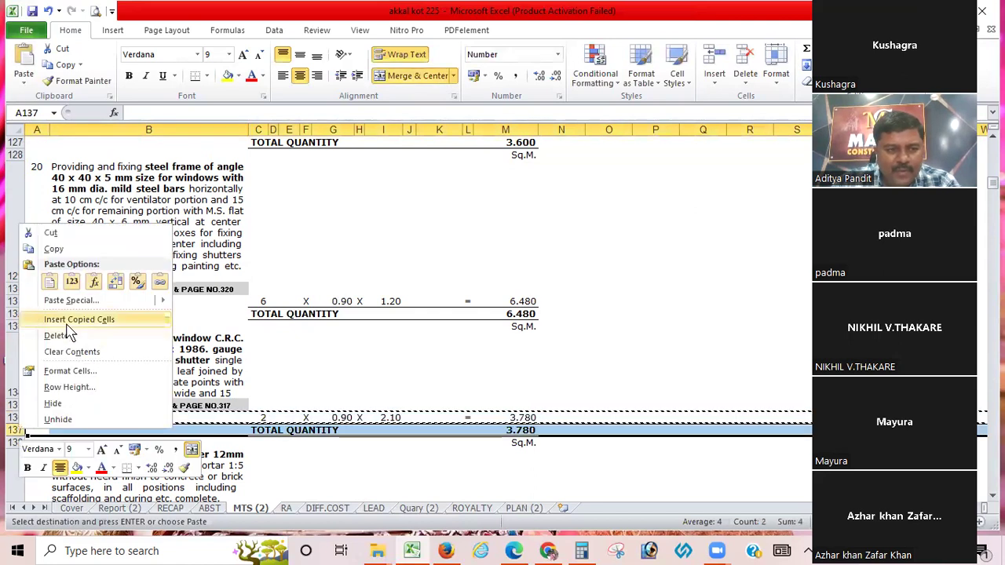
{"action": "left_click", "coordinate": [78, 319]}
{"action": "left_click", "coordinate": [116, 429]}
{"action": "double_click", "coordinate": [114, 429]}
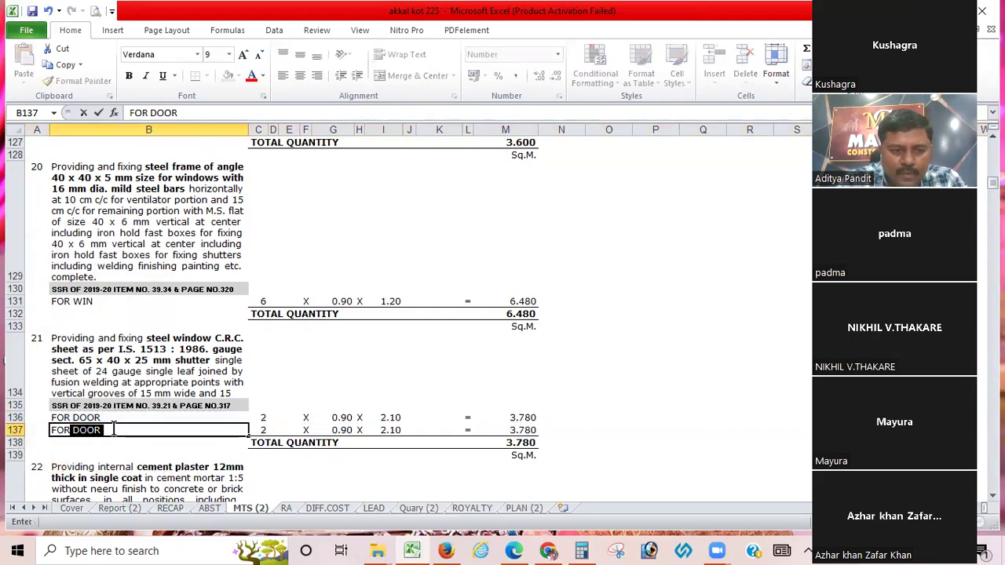
{"action": "type", "text": "WIN"}
{"action": "key", "text": "Tab"}
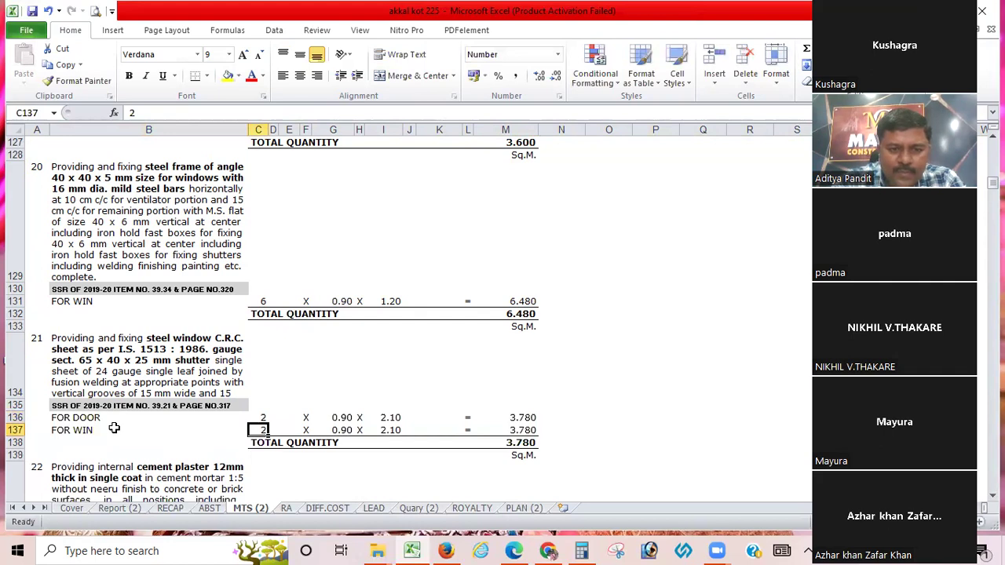
{"action": "type", "text": "6"}
{"action": "key", "text": "Tab"}
{"action": "key", "text": "Tab"}
{"action": "key", "text": "Tab"}
{"action": "key", "text": "Tab"}
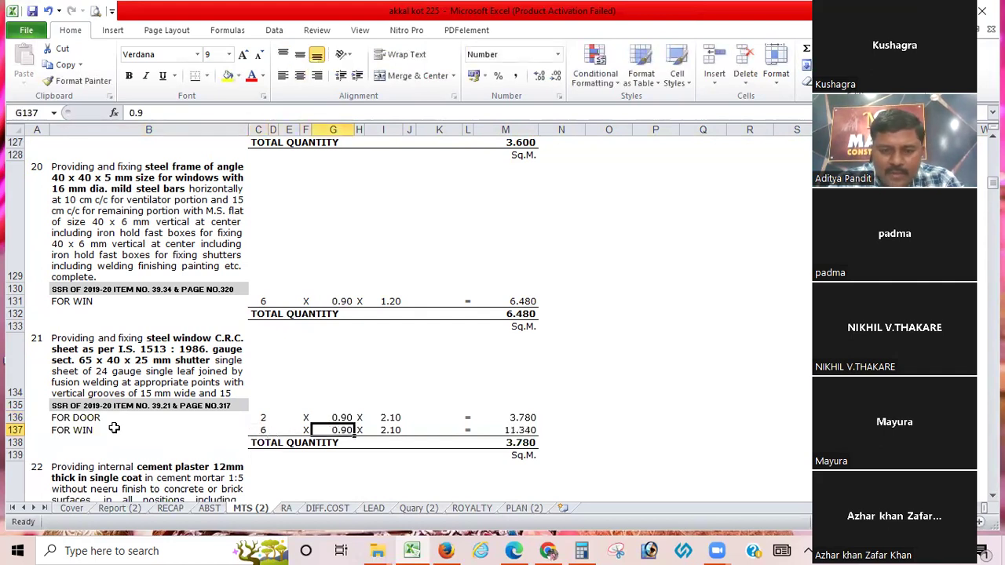
{"action": "key", "text": "Tab"}
{"action": "key", "text": "Tab"}
{"action": "type", "text": "1.2"}
{"action": "key", "text": "Tab"}
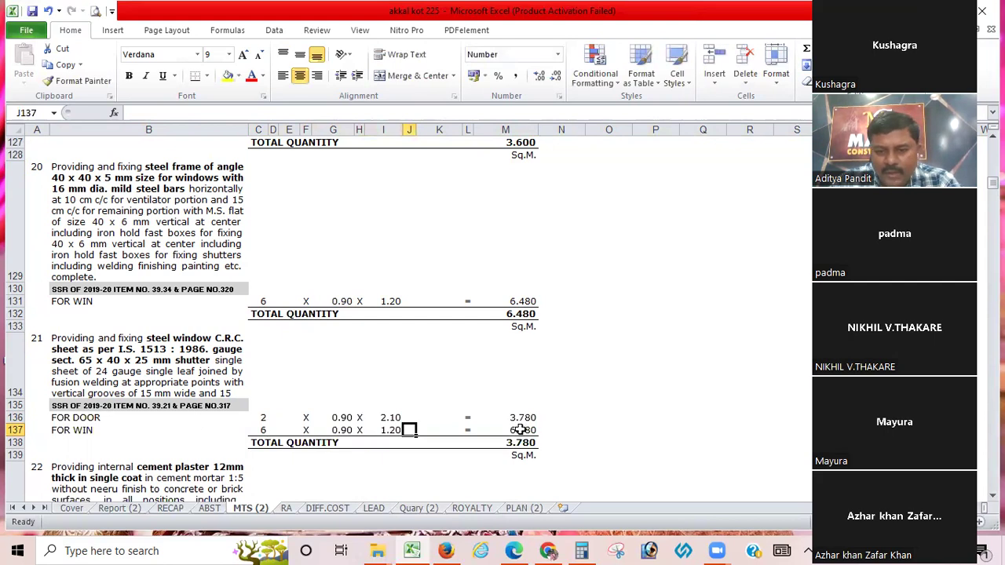
Step: Change M138's formula to SUM(M136:M137), giving a total of 10.260
{"action": "left_click", "coordinate": [516, 443]}
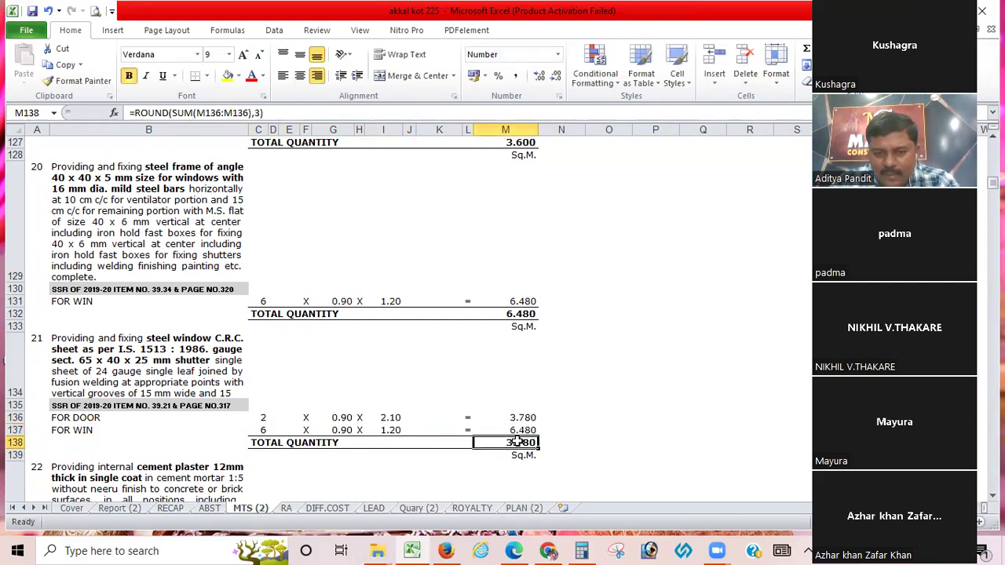
{"action": "double_click", "coordinate": [518, 446]}
{"action": "key", "text": "BackSpace"}
{"action": "type", "text": "7"}
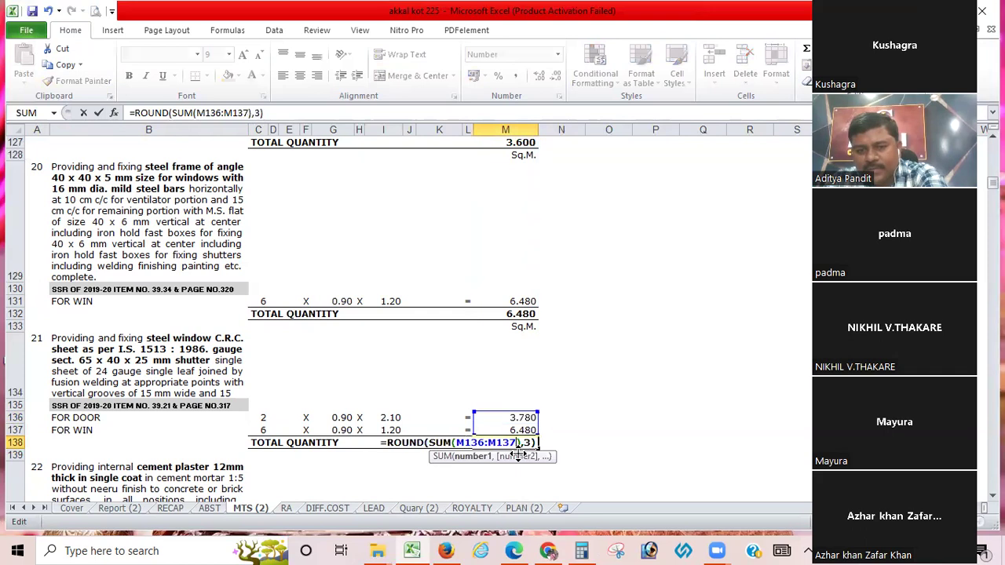
{"action": "key", "text": "Return"}
{"action": "left_click", "coordinate": [517, 444]}
{"action": "scroll", "coordinate": [446, 392], "scroll_direction": "down", "scroll_amount": 1}
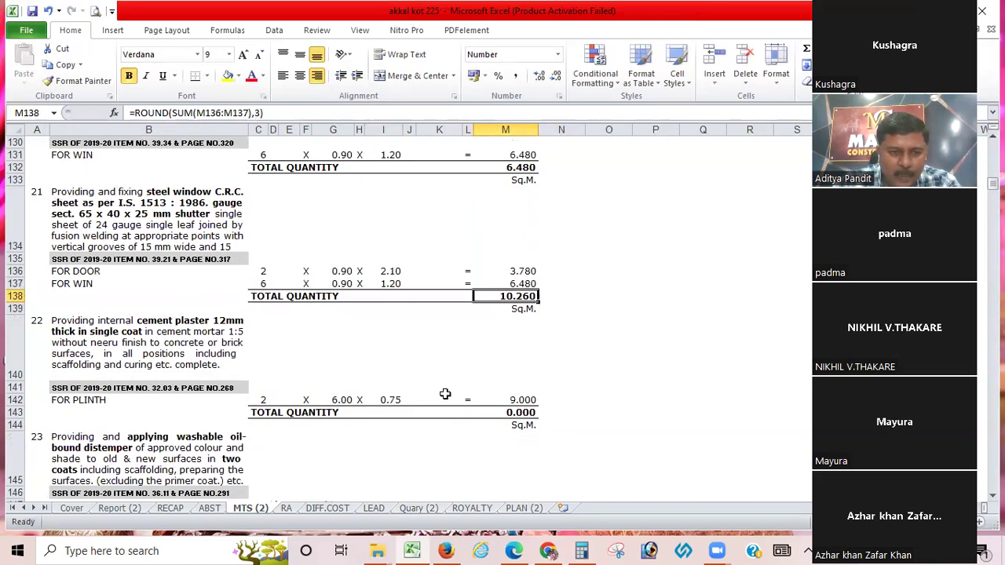
Step: Edit the distemper hall measurement in C147 to read 2*2*(6.00+3.00)*3.00
{"action": "scroll", "coordinate": [446, 379], "scroll_direction": "down", "scroll_amount": 1}
{"action": "left_click", "coordinate": [169, 311]}
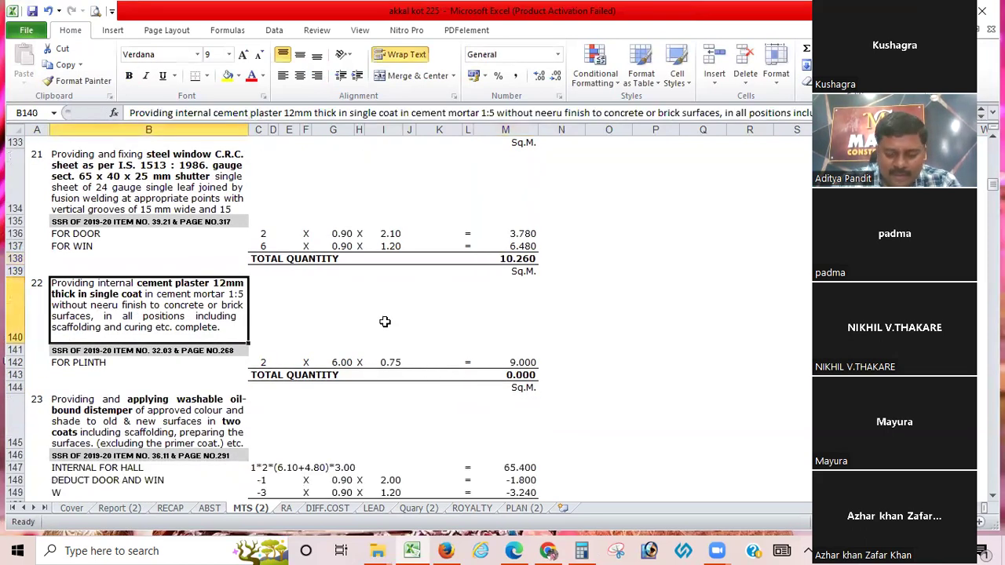
{"action": "left_click", "coordinate": [213, 292]}
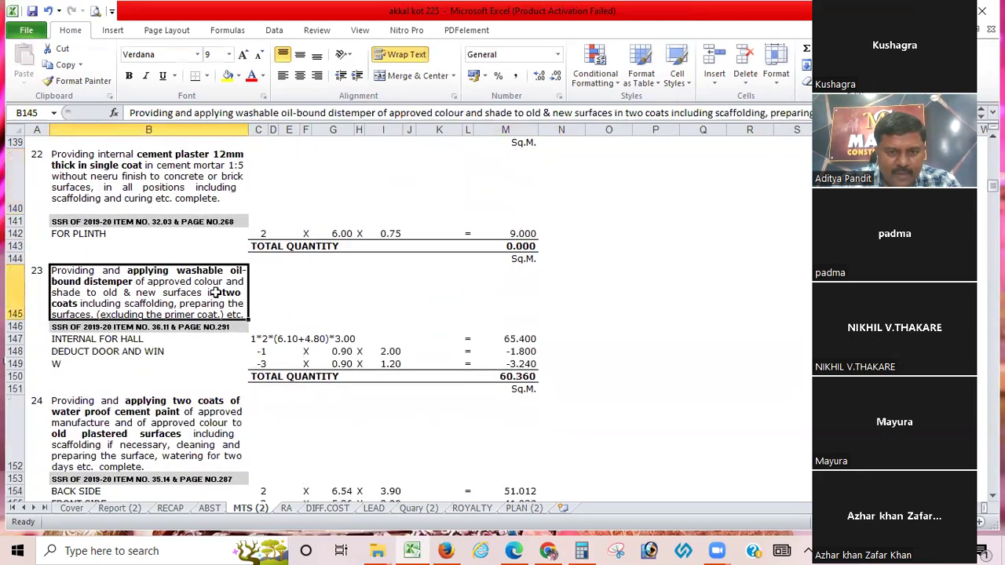
{"action": "left_click", "coordinate": [515, 341]}
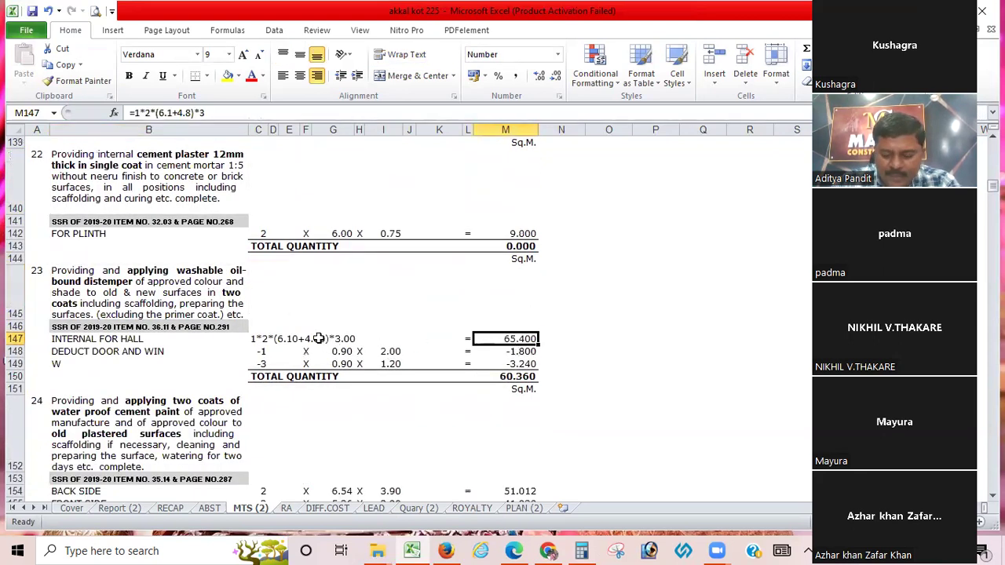
{"action": "double_click", "coordinate": [318, 338]}
{"action": "left_click", "coordinate": [242, 339]}
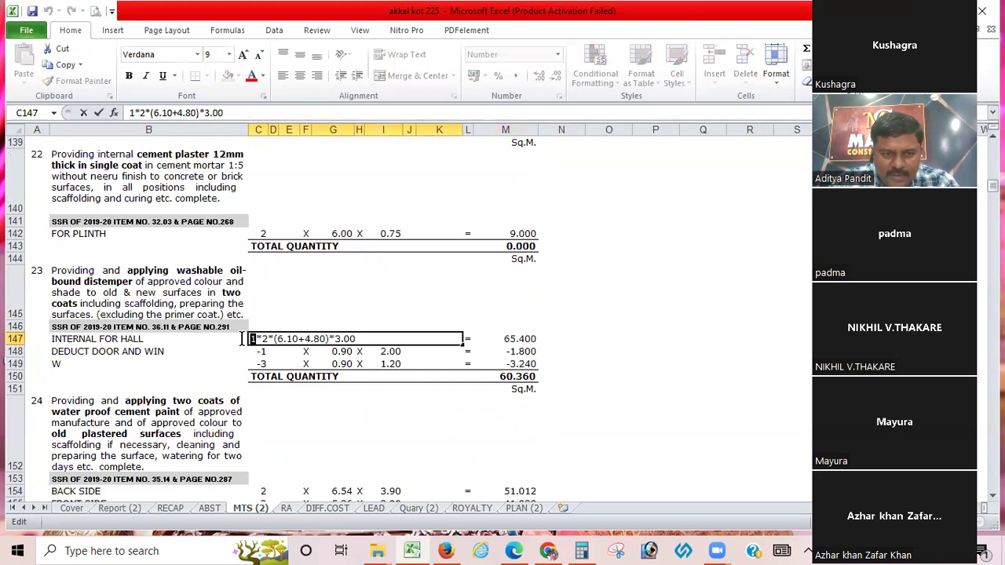
{"action": "type", "text": "2"}
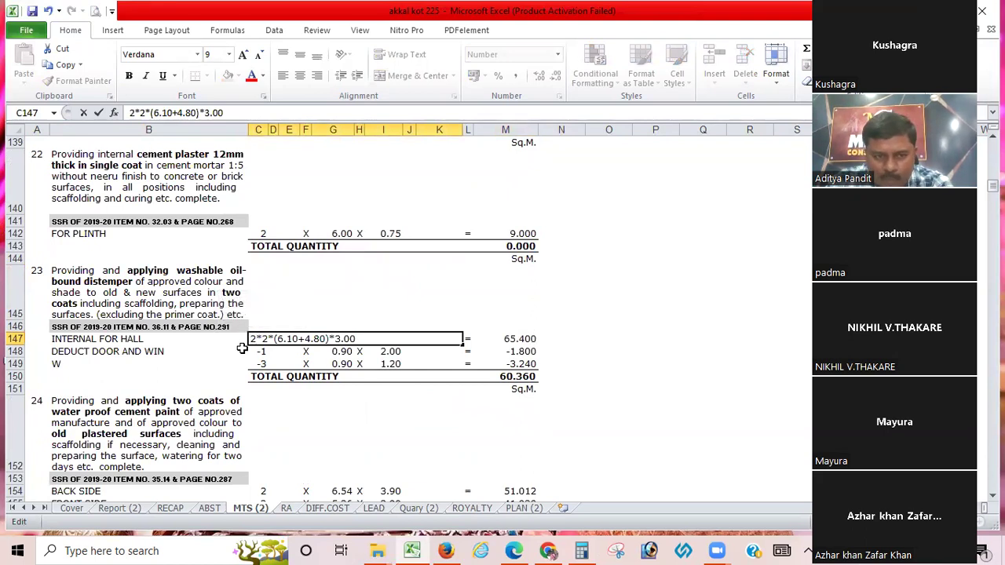
{"action": "left_click_drag", "start_coordinate": [297, 338], "coordinate": [292, 339]}
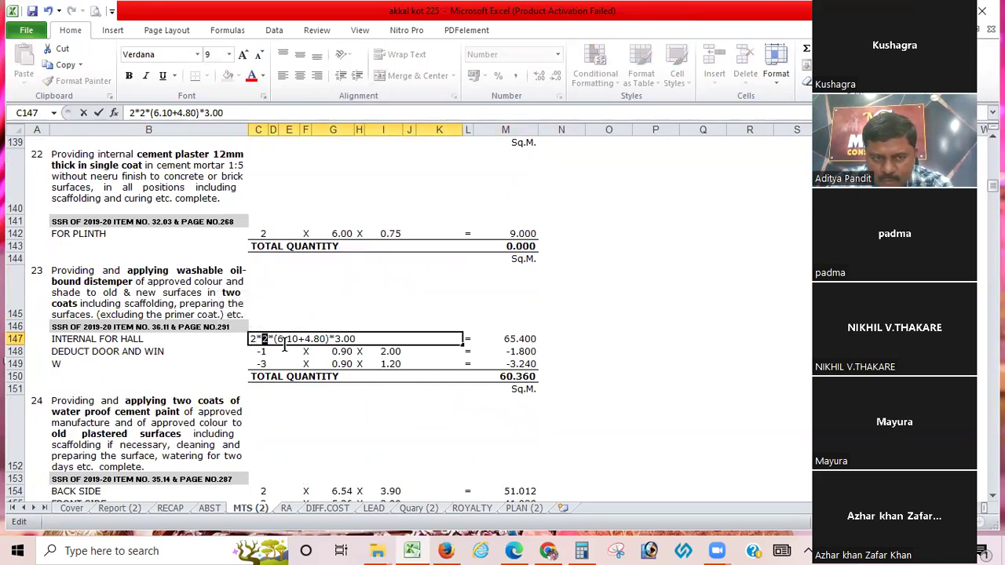
{"action": "type", "text": "0"}
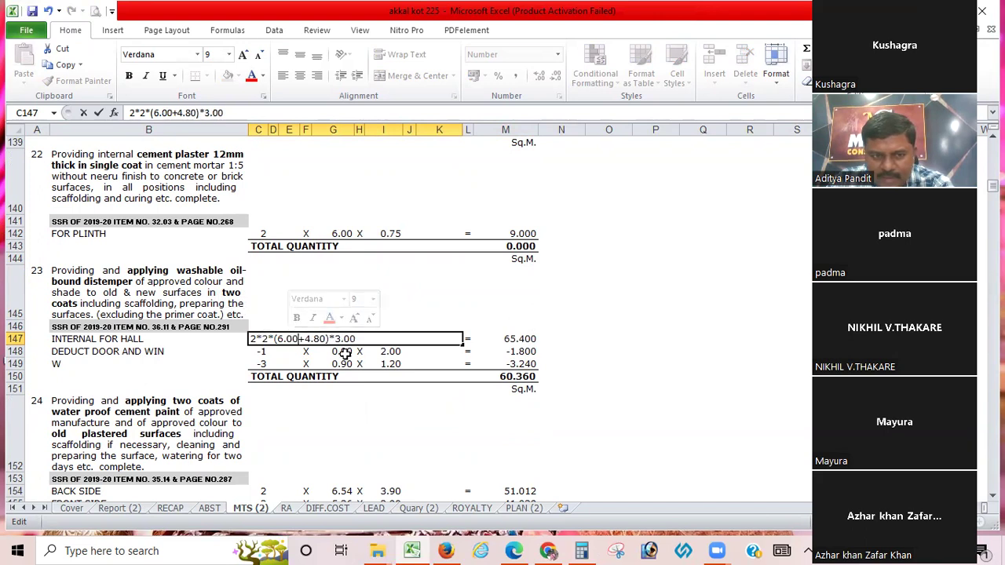
{"action": "left_click_drag", "start_coordinate": [325, 339], "coordinate": [306, 339]}
{"action": "type", "text": "3.00"}
Step: Copy the revised expression into M147's formula so the hall quantity becomes 108.000
{"action": "left_click_drag", "start_coordinate": [337, 339], "coordinate": [217, 335]}
{"action": "key", "text": "ctrl+c"}
{"action": "double_click", "coordinate": [475, 338]}
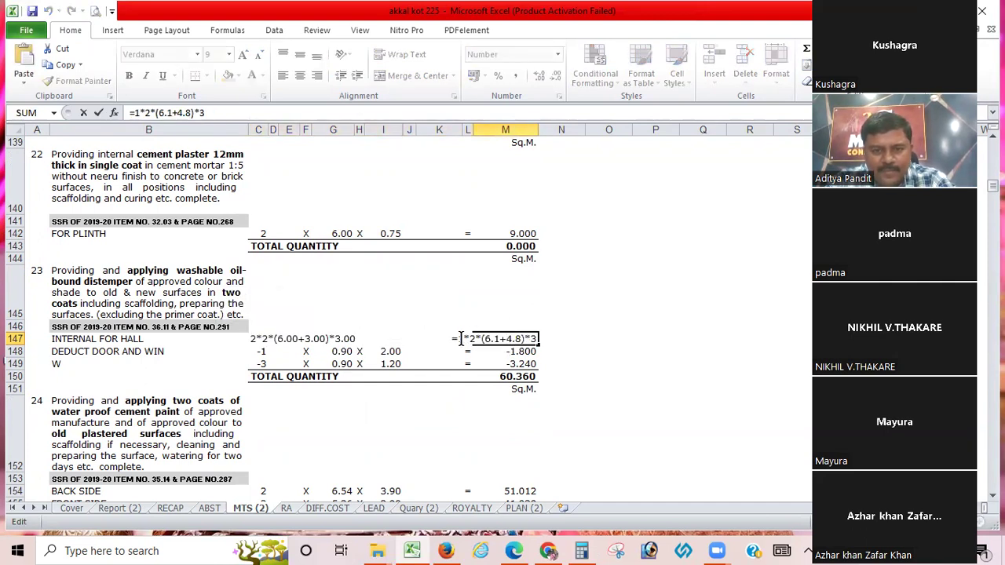
{"action": "left_click_drag", "start_coordinate": [462, 338], "coordinate": [582, 345]}
{"action": "key", "text": "ctrl+v"}
{"action": "key", "text": "Return"}
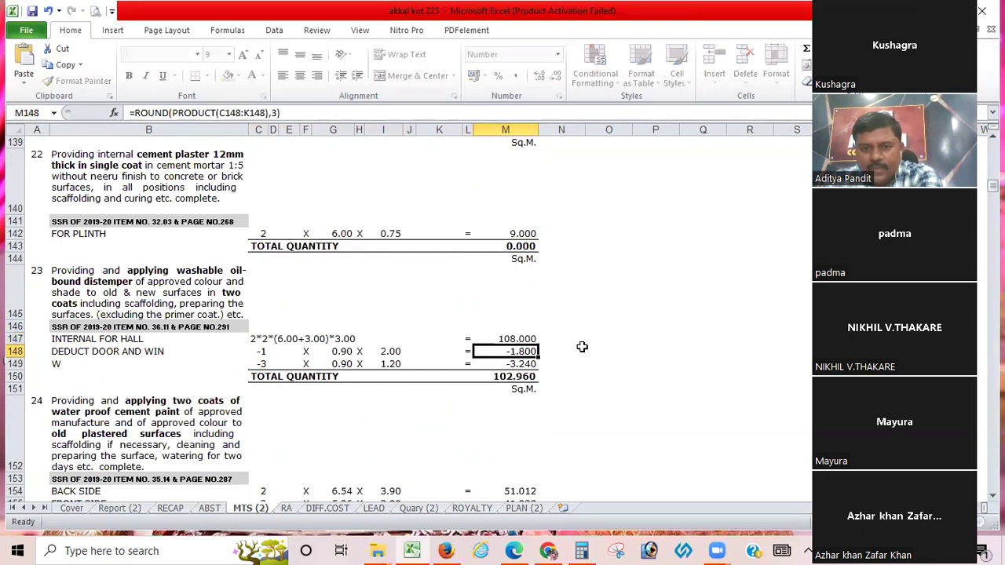
{"action": "left_click", "coordinate": [126, 355]}
{"action": "left_click", "coordinate": [14, 233]}
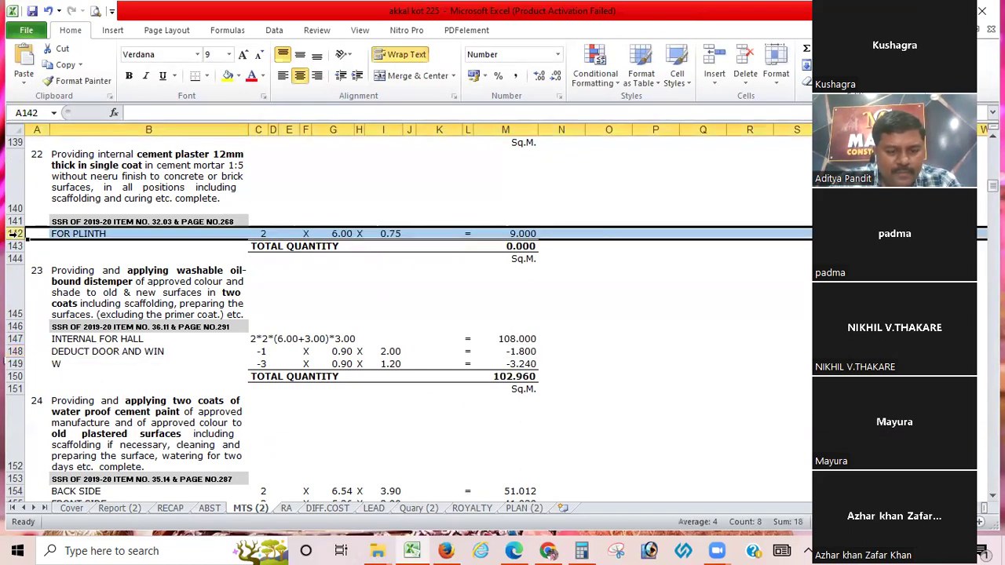
Step: Insert two copies of the FOR PLINTH row at row 148 and clear their labels
{"action": "key", "text": "ctrl+c"}
{"action": "right_click", "coordinate": [19, 351]}
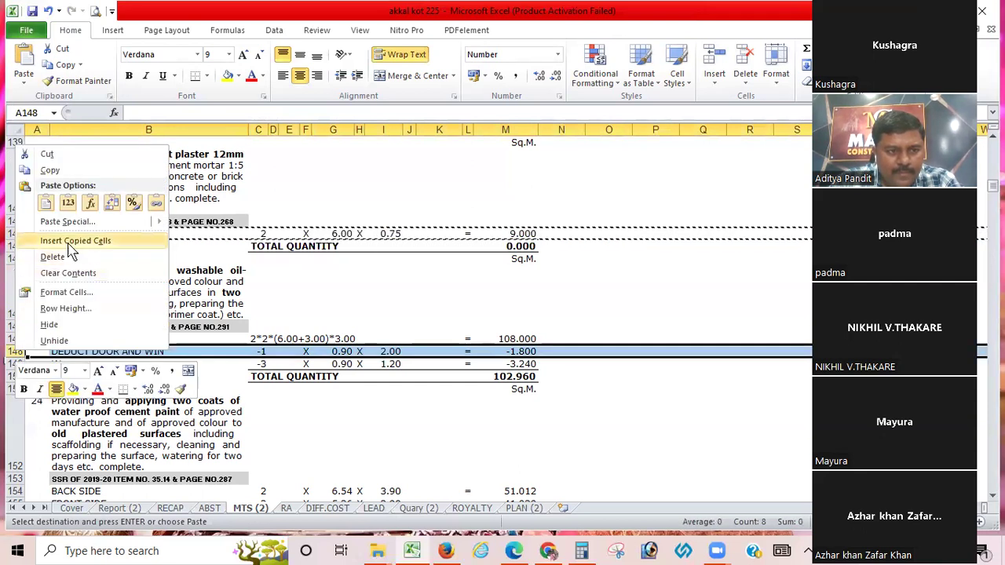
{"action": "left_click", "coordinate": [72, 241]}
{"action": "right_click", "coordinate": [22, 354]}
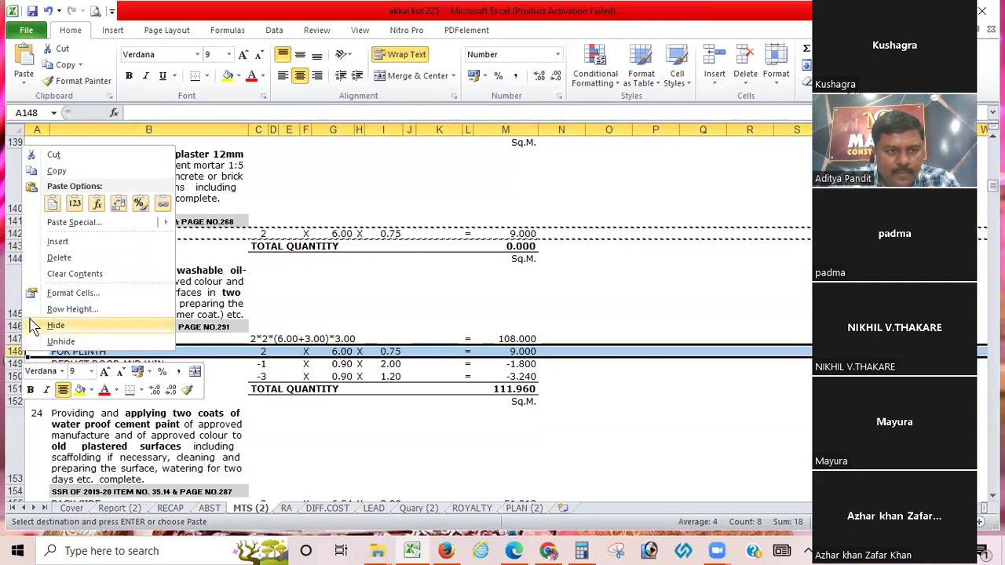
{"action": "key", "text": "ctrl+c"}
{"action": "right_click", "coordinate": [22, 352]}
{"action": "left_click", "coordinate": [74, 242]}
{"action": "left_click", "coordinate": [106, 351]}
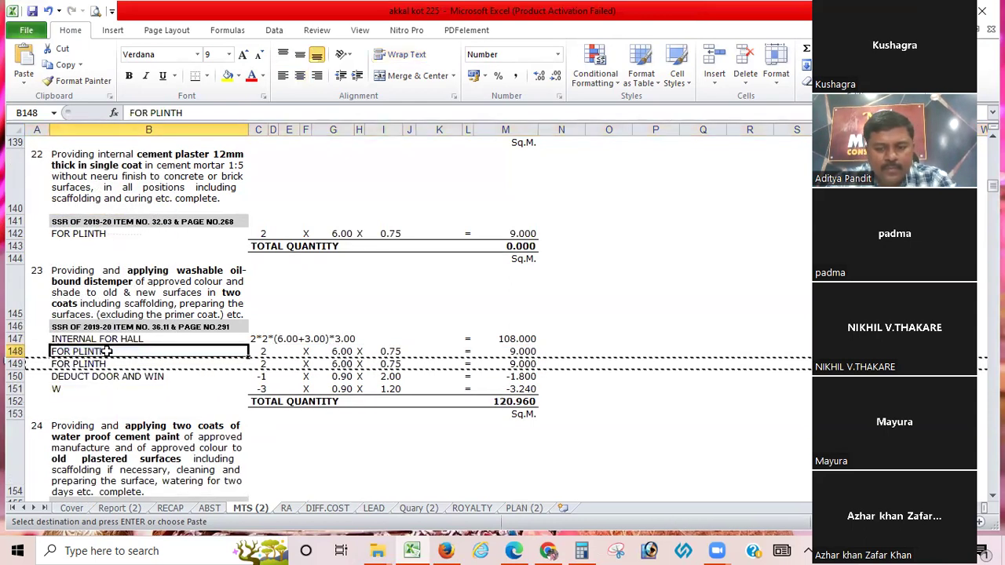
{"action": "left_click_drag", "start_coordinate": [106, 351], "coordinate": [106, 363]}
{"action": "key", "text": "Delete"}
Step: Label row 148 ROOM NO1 with height 3.00, and give row 149 length 3.00 and height 3.00
{"action": "left_click", "coordinate": [106, 351]}
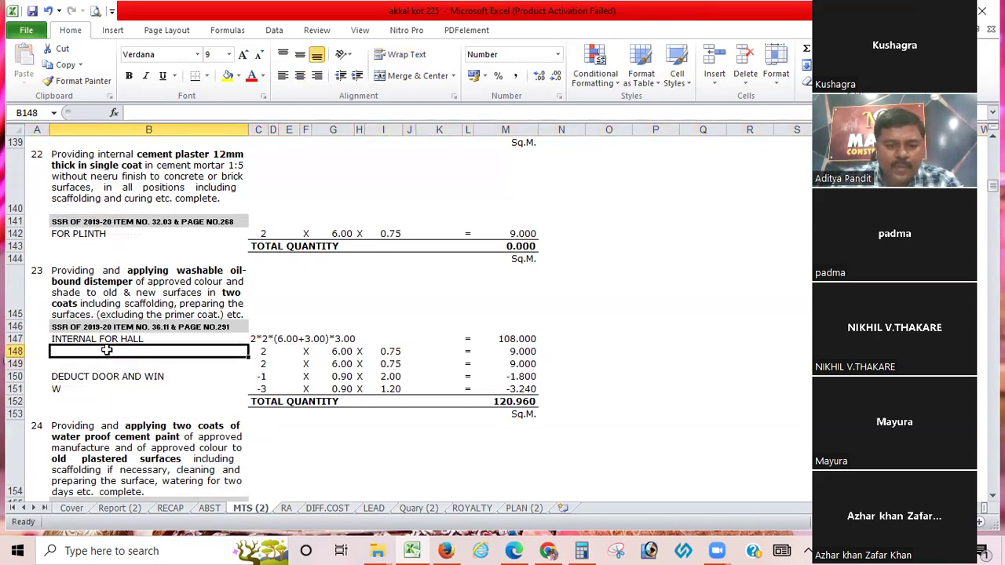
{"action": "type", "text": "ROOM NO"}
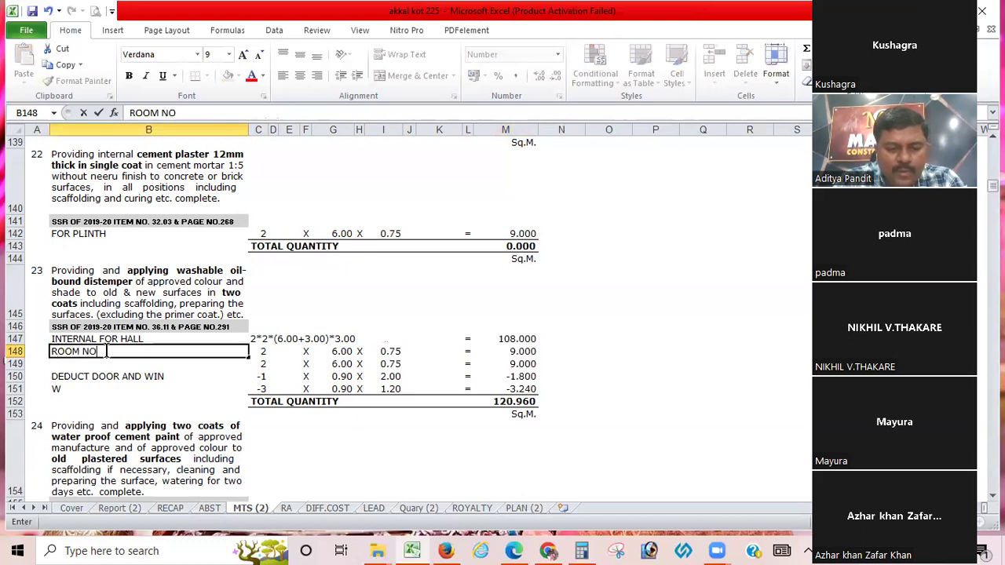
{"action": "type", "text": "1"}
{"action": "key", "text": "Tab"}
{"action": "key", "text": "Tab"}
{"action": "key", "text": "Tab"}
{"action": "key", "text": "Tab"}
{"action": "key", "text": "Tab"}
{"action": "key", "text": "Tab"}
{"action": "key", "text": "Tab"}
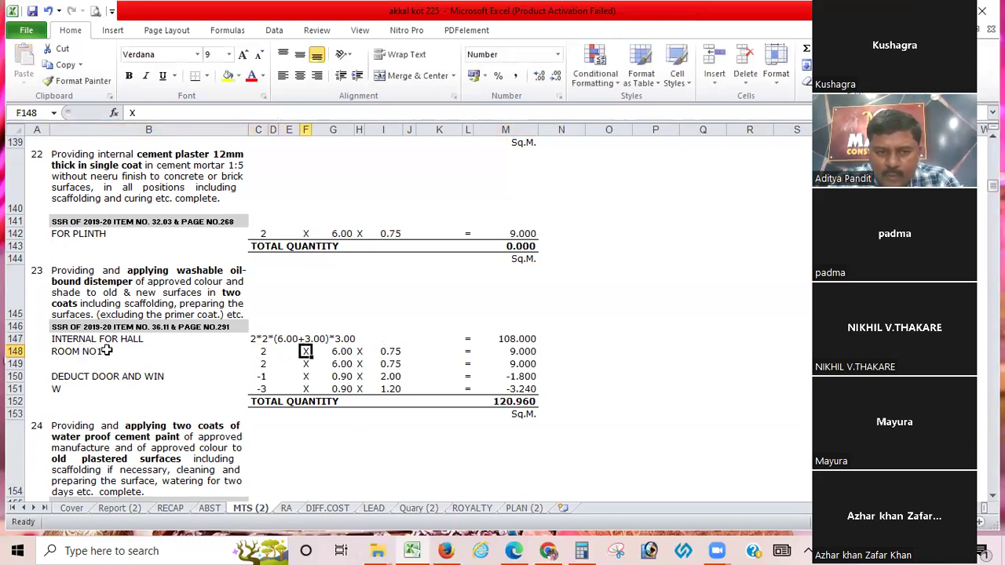
{"action": "type", "text": "3"}
{"action": "key", "text": "Return"}
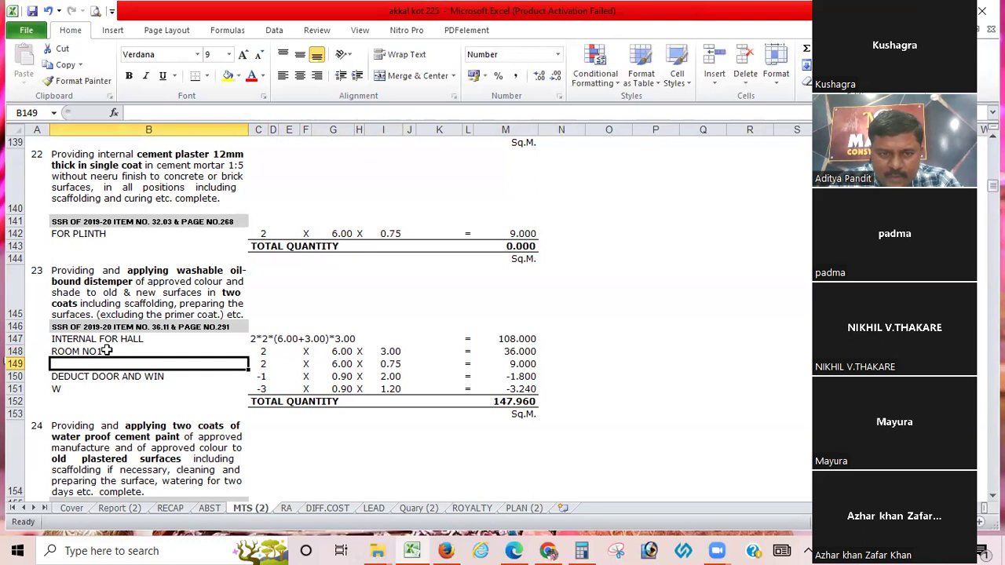
{"action": "key", "text": "Tab"}
{"action": "key", "text": "Tab"}
{"action": "key", "text": "Tab"}
{"action": "key", "text": "Tab"}
{"action": "key", "text": "Tab"}
{"action": "type", "text": "3"}
{"action": "key", "text": "Tab"}
{"action": "key", "text": "Tab"}
{"action": "type", "text": "3"}
{"action": "key", "text": "Return"}
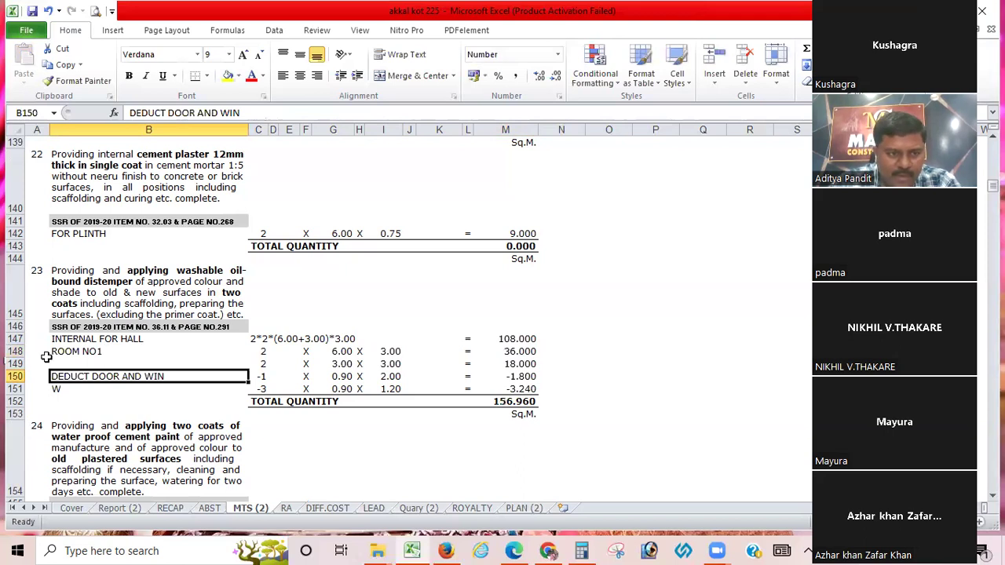
Step: Duplicate the two ROOM NO1 rows at row 150 and relabel them ROOM NO 2
{"action": "left_click_drag", "start_coordinate": [17, 351], "coordinate": [18, 363]}
{"action": "key", "text": "ctrl+c"}
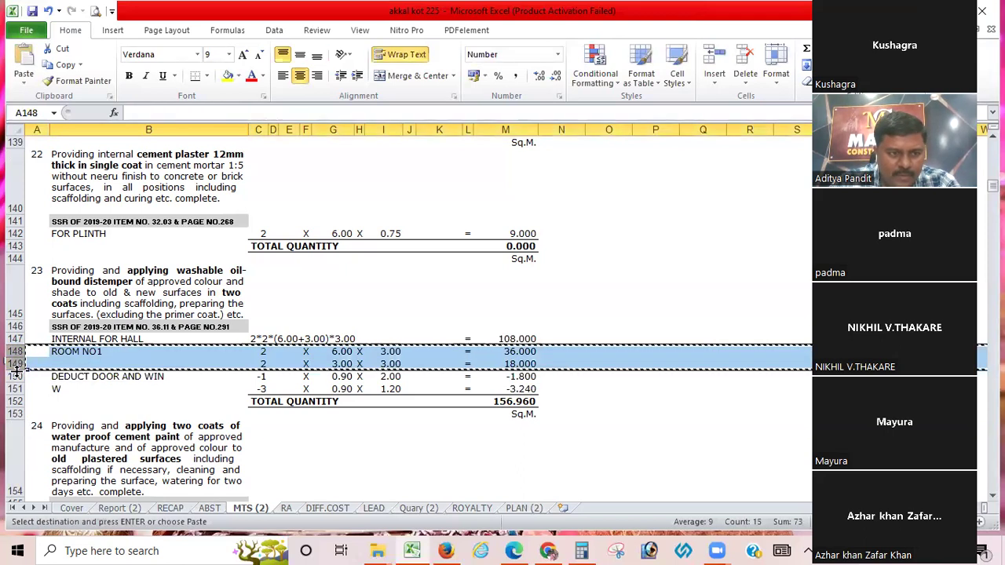
{"action": "right_click", "coordinate": [15, 376]}
{"action": "left_click", "coordinate": [76, 268]}
{"action": "left_click", "coordinate": [108, 377]}
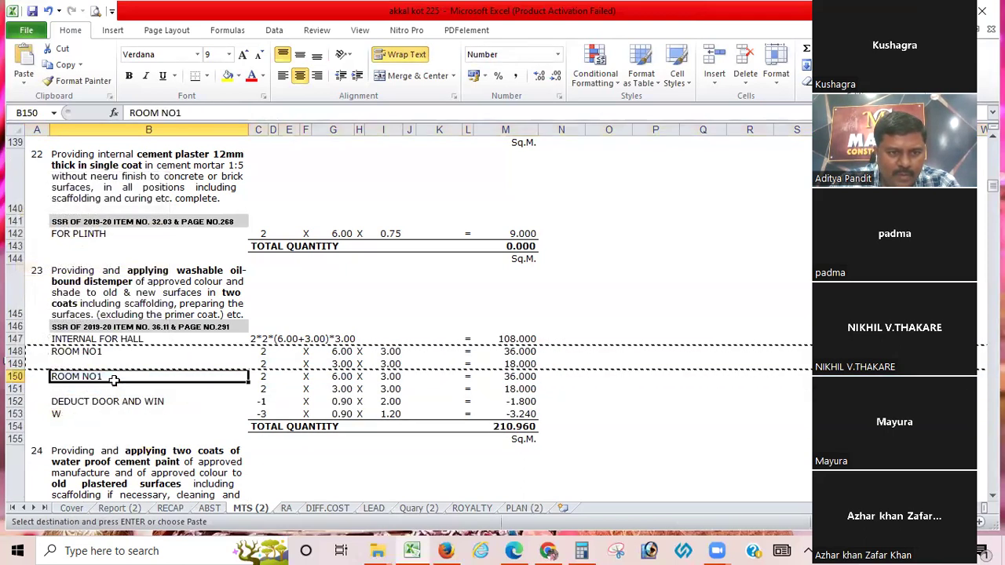
{"action": "double_click", "coordinate": [112, 378]}
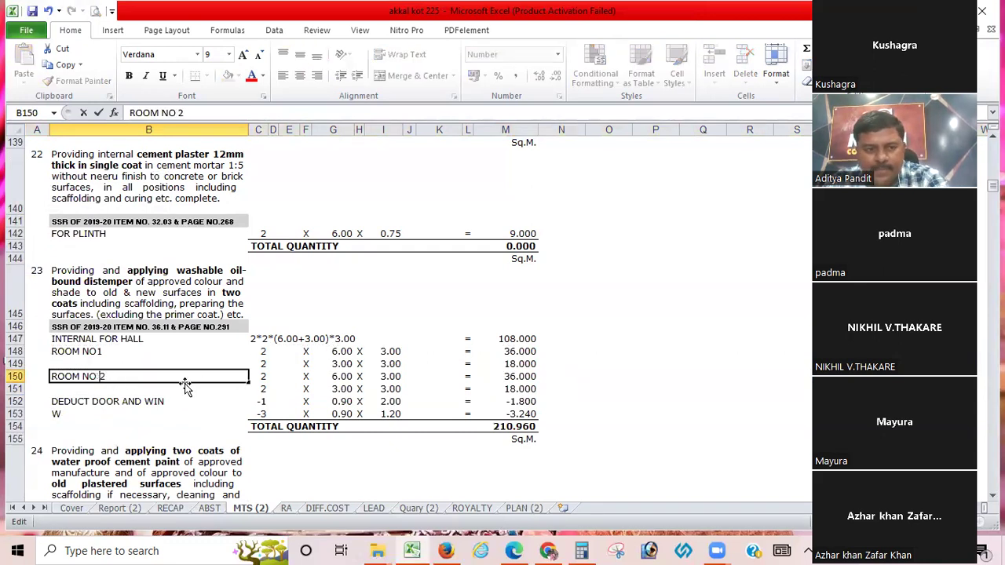
{"action": "left_click", "coordinate": [286, 377]}
{"action": "left_click", "coordinate": [333, 378]}
{"action": "left_click", "coordinate": [375, 378]}
{"action": "left_click", "coordinate": [328, 378]}
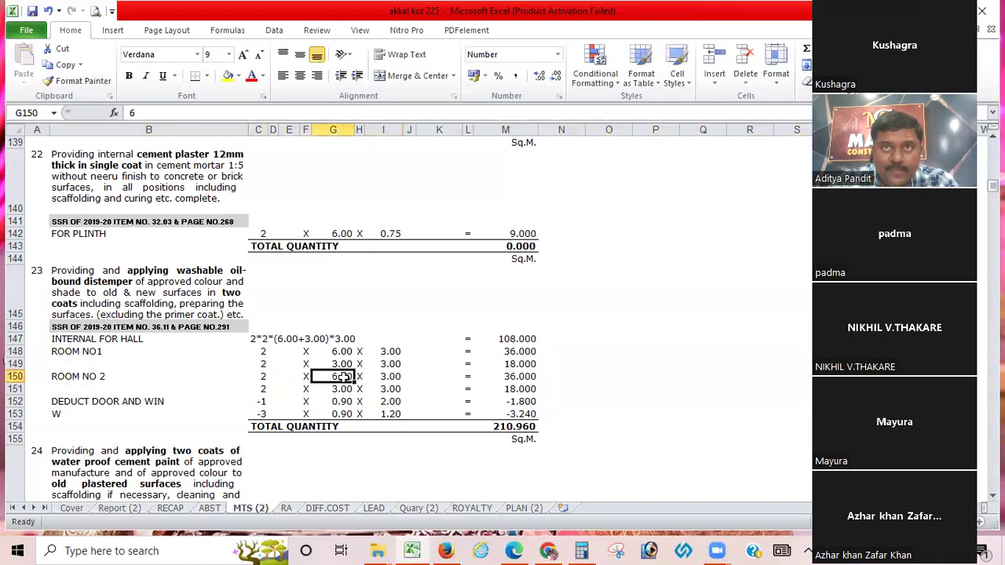
Step: Review the hall and room measurements and clear the room quantities in M148:M151
{"action": "left_click", "coordinate": [315, 341]}
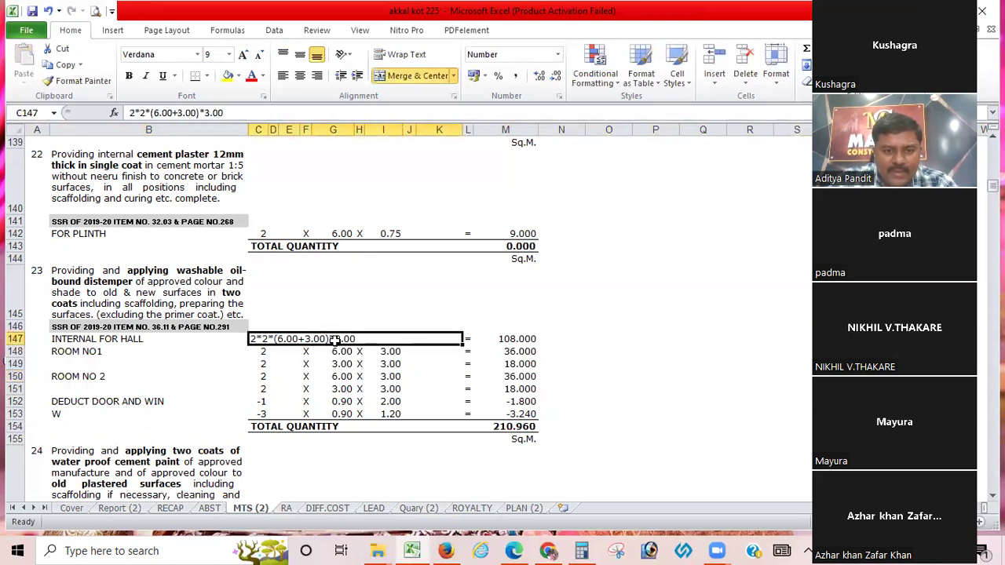
{"action": "left_click", "coordinate": [338, 353]}
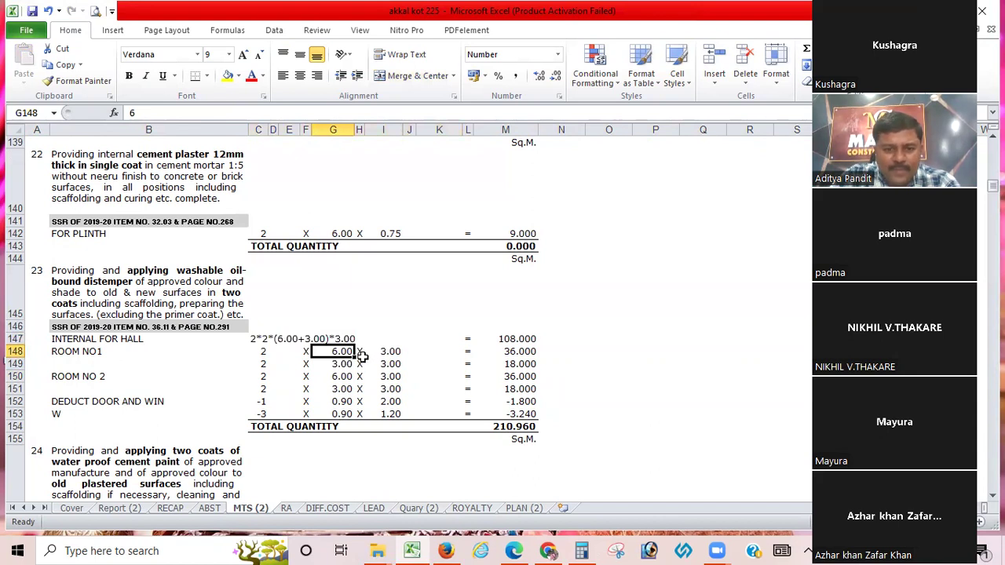
{"action": "scroll", "coordinate": [362, 358], "scroll_direction": "down", "scroll_amount": 1}
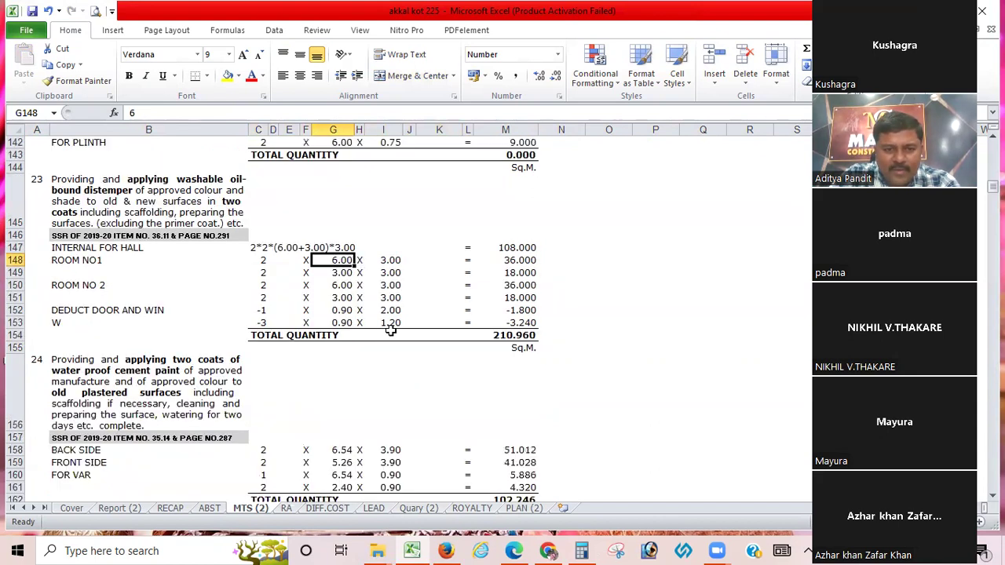
{"action": "left_click", "coordinate": [323, 247]}
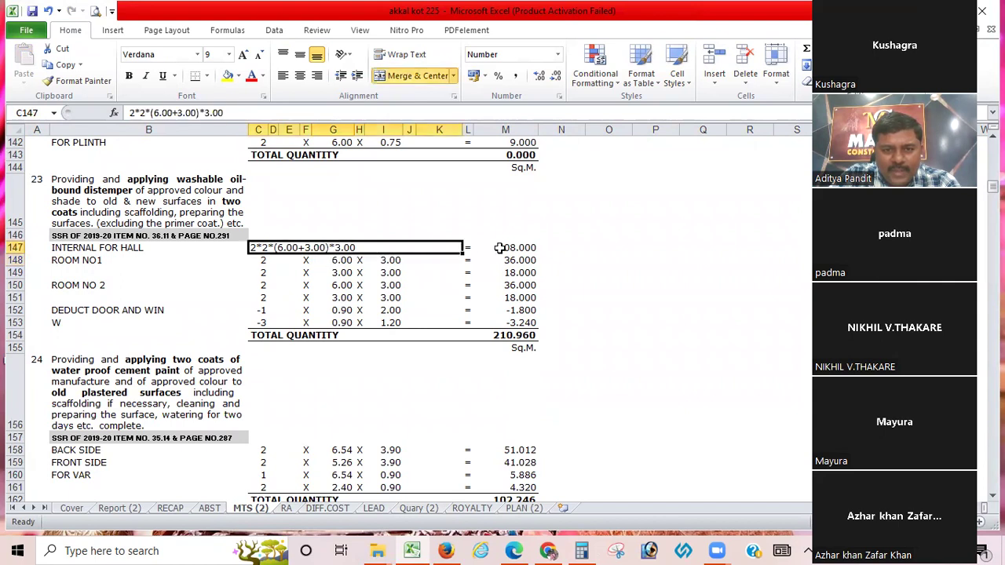
{"action": "left_click", "coordinate": [499, 248]}
{"action": "left_click_drag", "start_coordinate": [507, 261], "coordinate": [502, 297]}
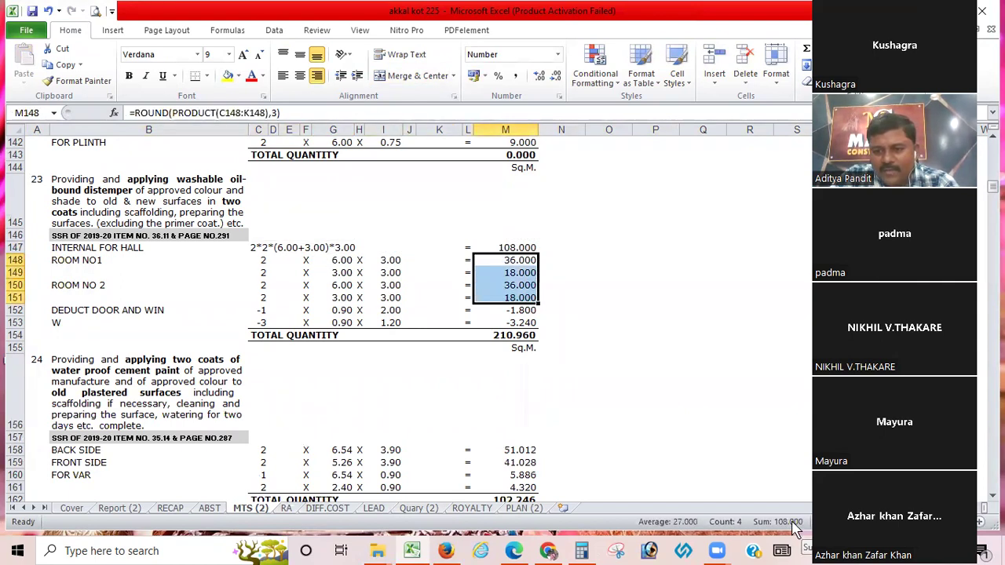
{"action": "left_click", "coordinate": [404, 286]}
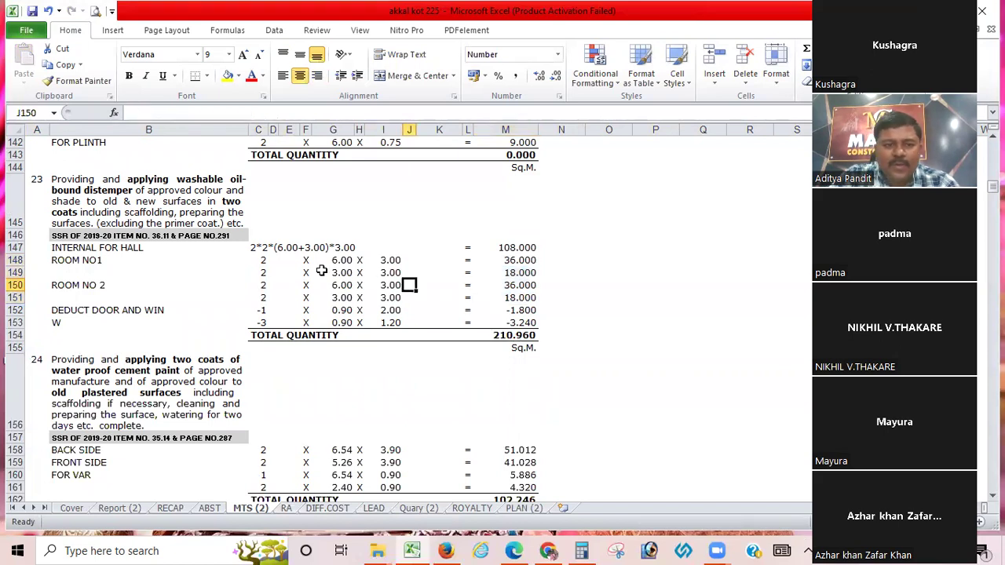
{"action": "left_click", "coordinate": [222, 270]}
Step: Change the door deduction in C152 to -2 and window deduction in C153 to -6, confirming the M154 total
{"action": "left_click", "coordinate": [151, 313]}
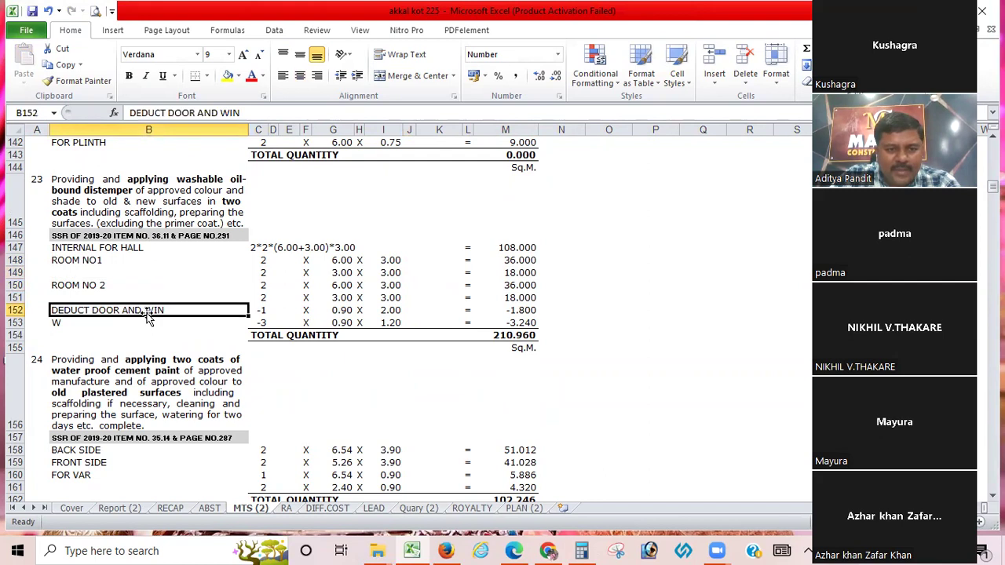
{"action": "left_click", "coordinate": [260, 311]}
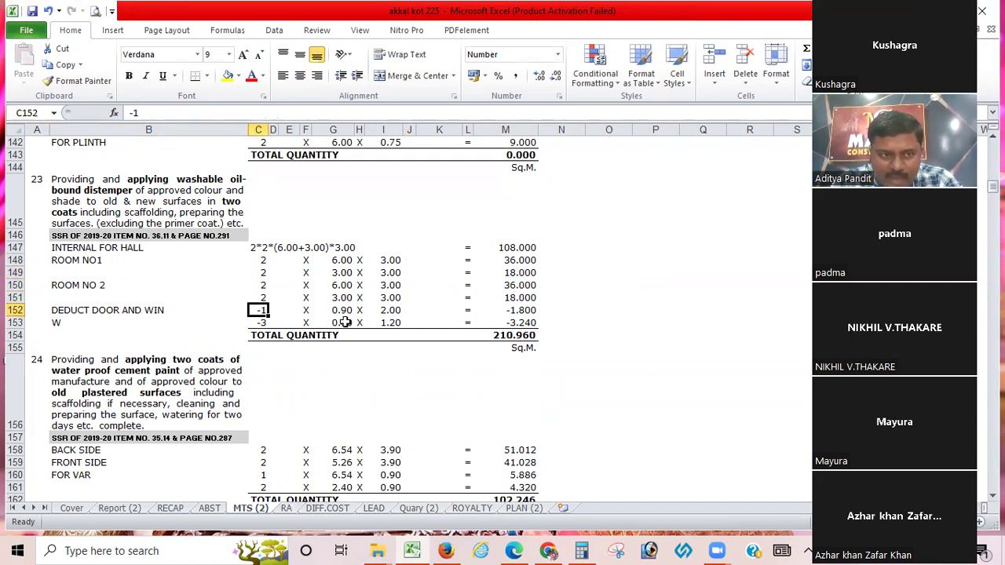
{"action": "type", "text": "-2"}
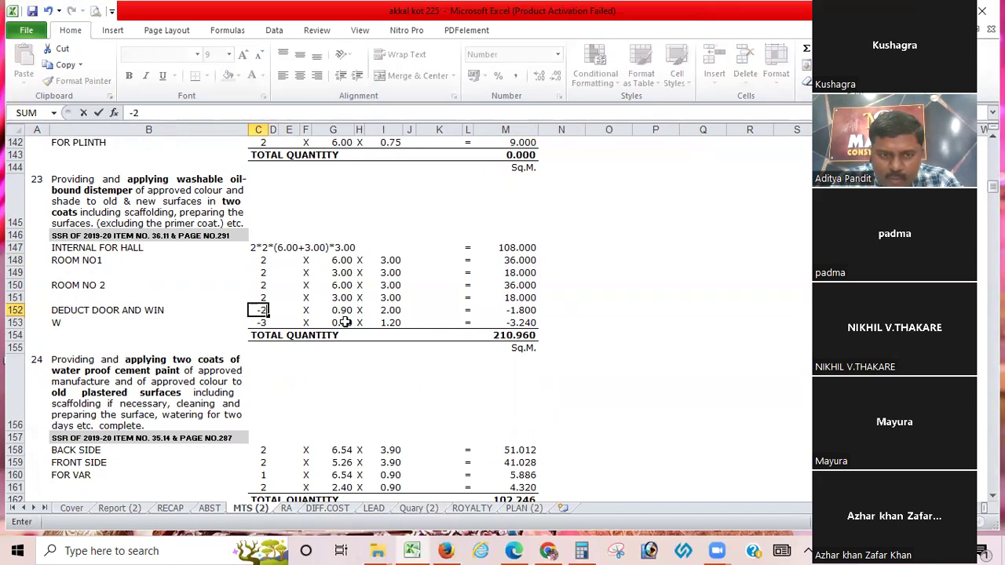
{"action": "key", "text": "Return"}
{"action": "type", "text": "-6"}
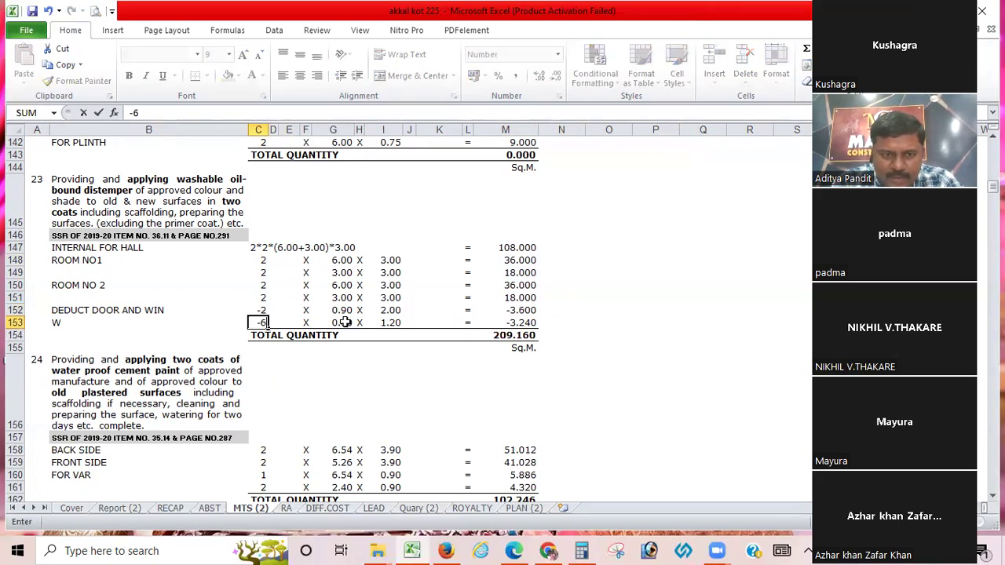
{"action": "key", "text": "Return"}
{"action": "double_click", "coordinate": [500, 335]}
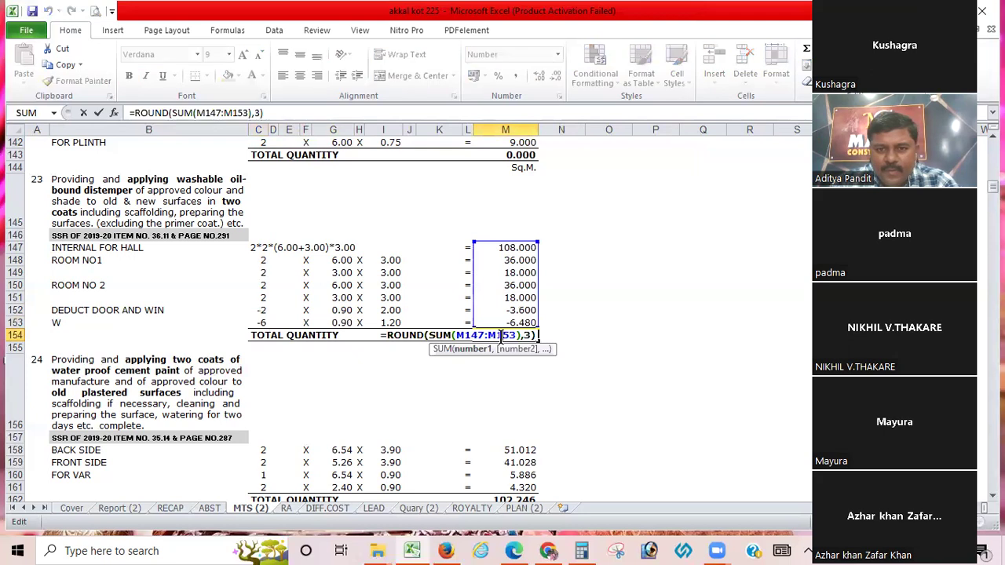
{"action": "key", "text": "Return"}
{"action": "scroll", "coordinate": [460, 341], "scroll_direction": "down", "scroll_amount": 1}
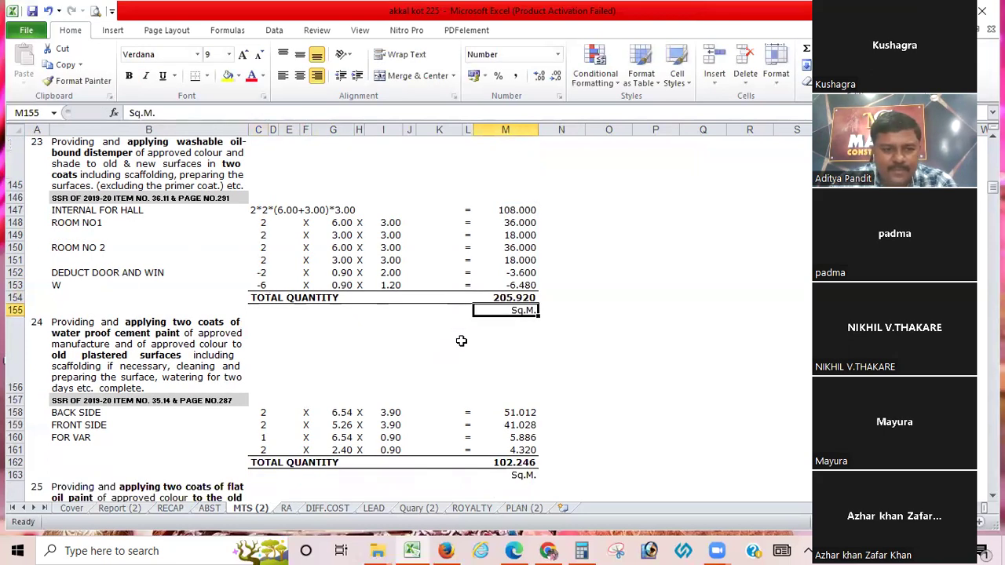
{"action": "left_click", "coordinate": [98, 187]}
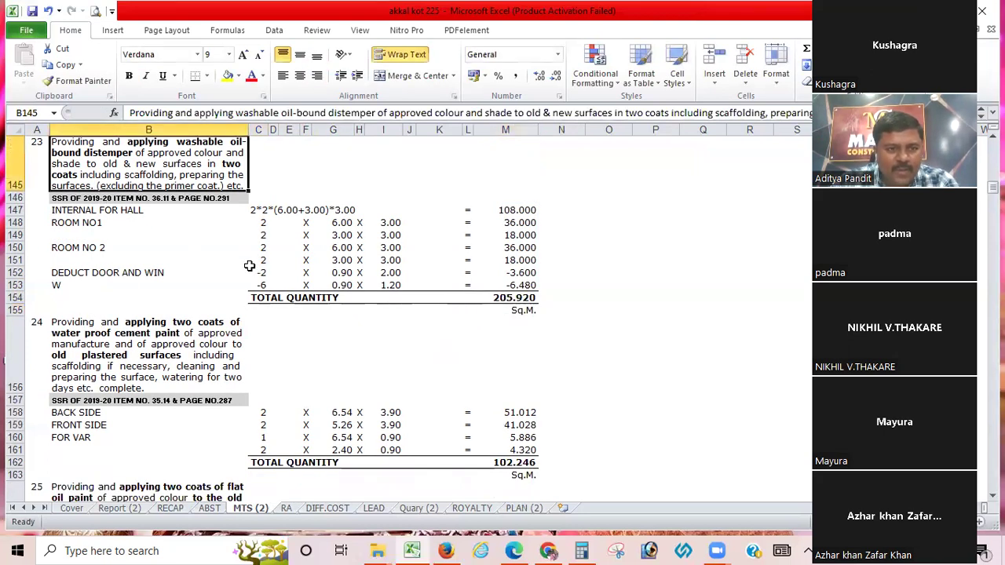
{"action": "scroll", "coordinate": [249, 266], "scroll_direction": "down", "scroll_amount": 2}
{"action": "left_click", "coordinate": [212, 256]}
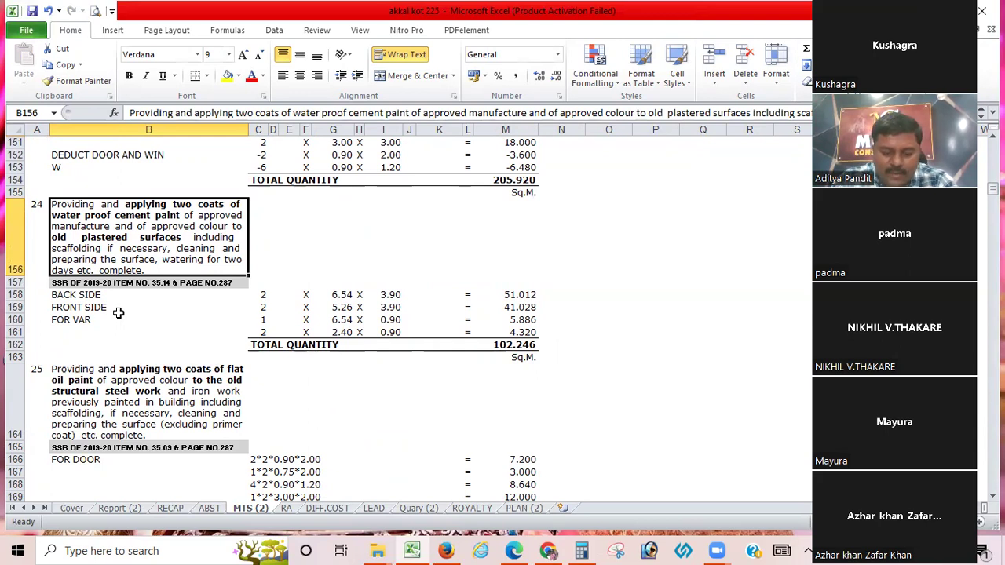
Step: Set the BACK SIDE length in G158 of item 24 to 12.70
{"action": "left_click", "coordinate": [114, 309]}
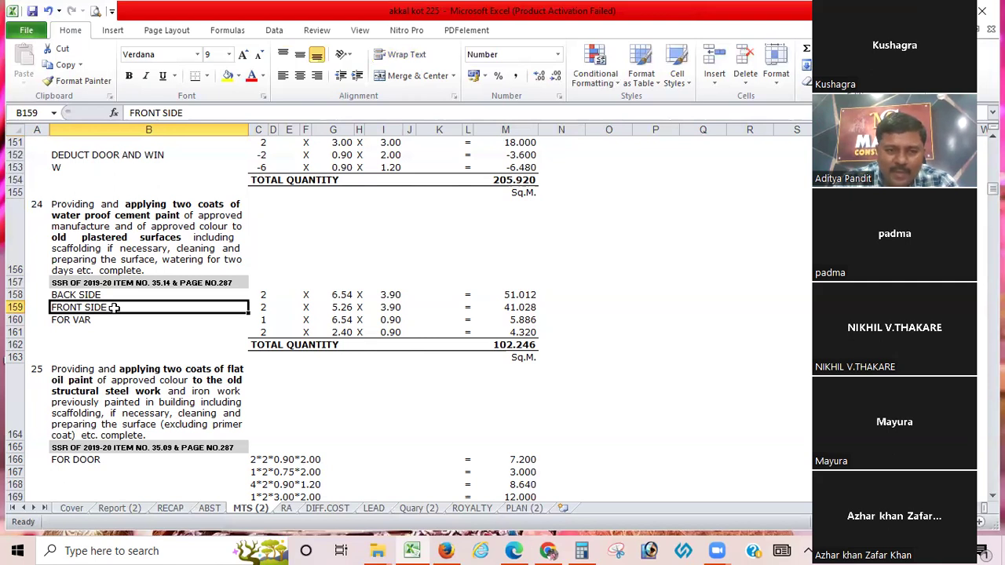
{"action": "left_click", "coordinate": [163, 265]}
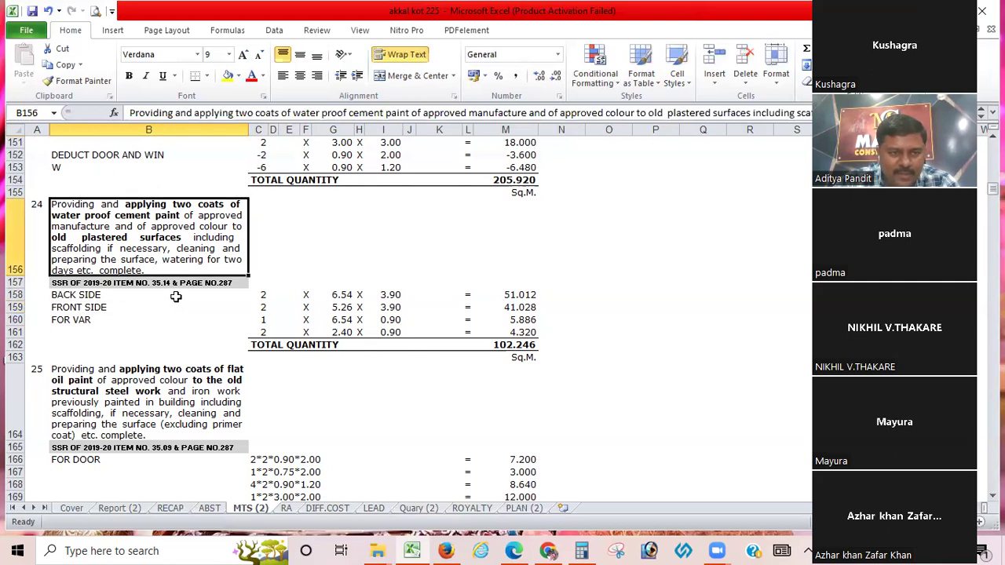
{"action": "left_click", "coordinate": [261, 296]}
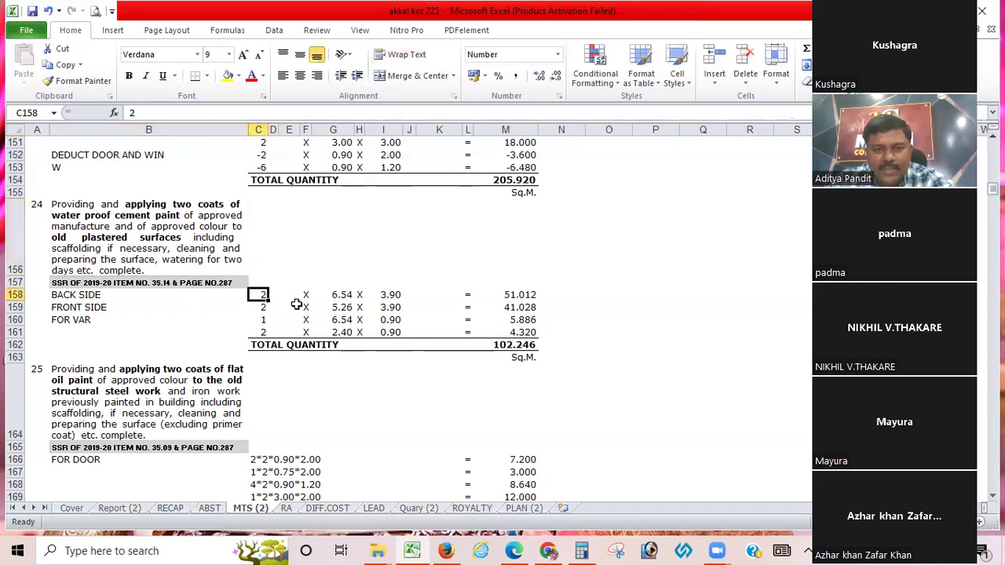
{"action": "left_click", "coordinate": [342, 297]}
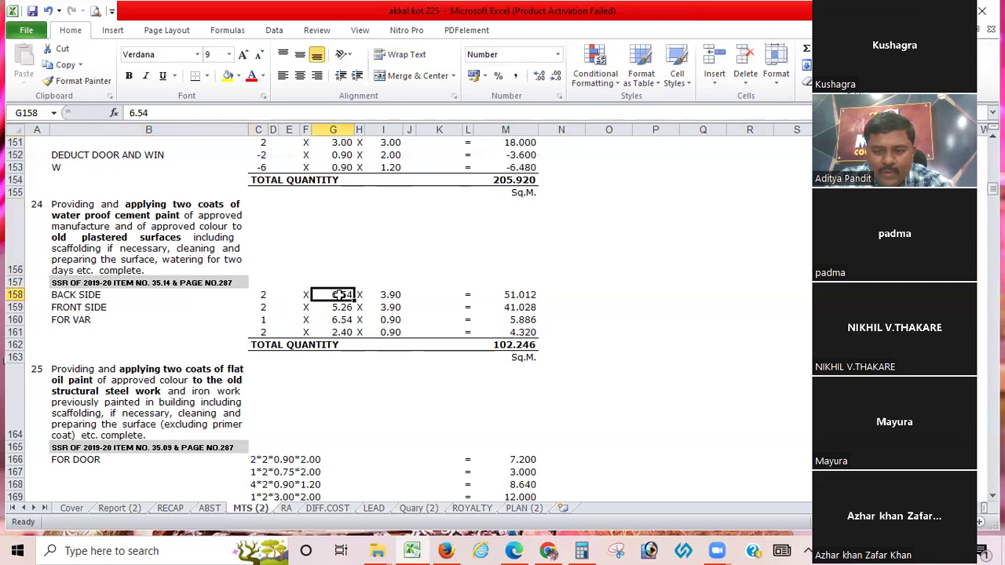
{"action": "type", "text": "12.7"}
{"action": "left_click", "coordinate": [387, 296]}
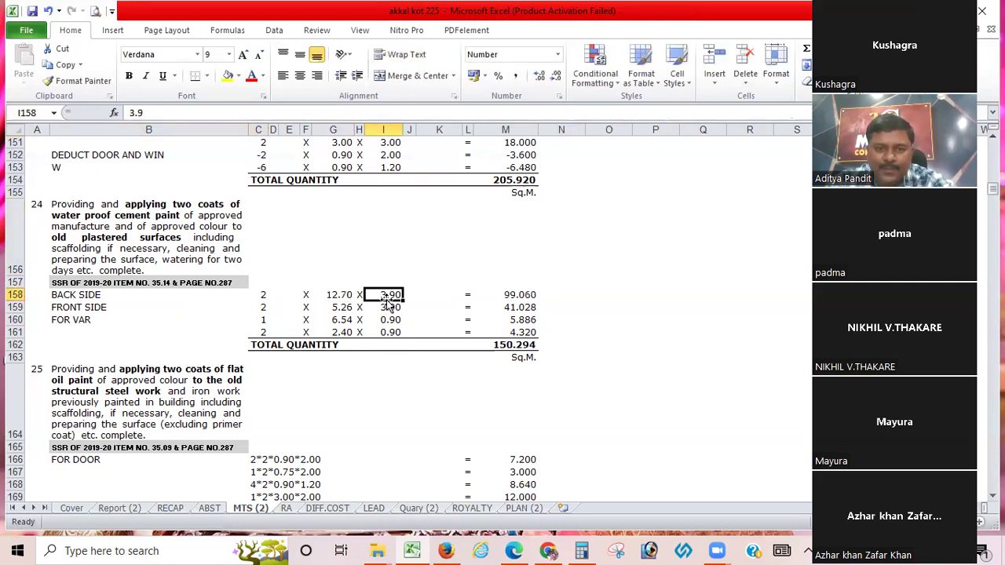
Step: Check the room and BACK SIDE heights, then select the FRONT SIDE length 5.26 for recalculation
{"action": "scroll", "coordinate": [430, 337], "scroll_direction": "up", "scroll_amount": 1}
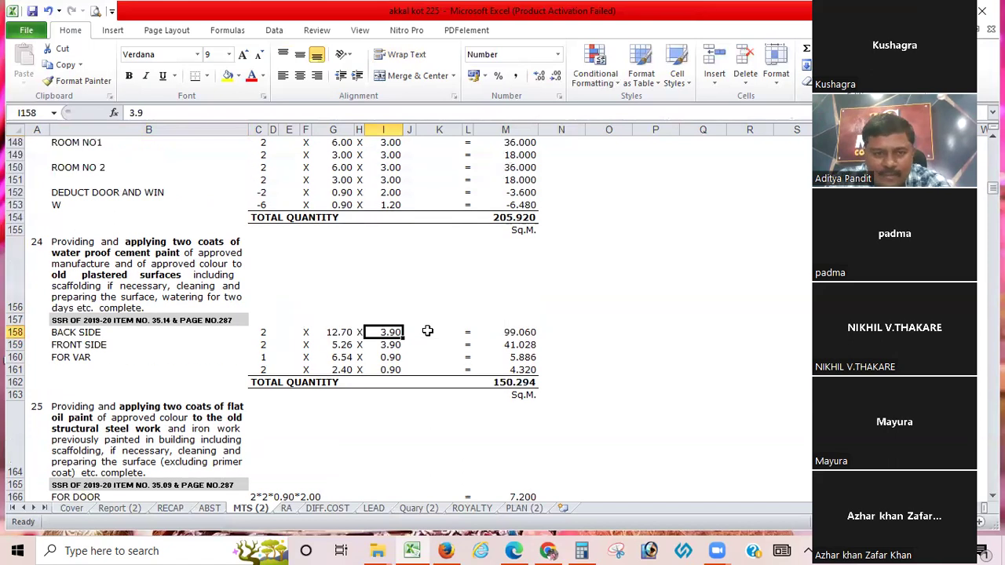
{"action": "left_click", "coordinate": [390, 167]}
{"action": "left_click", "coordinate": [388, 332]}
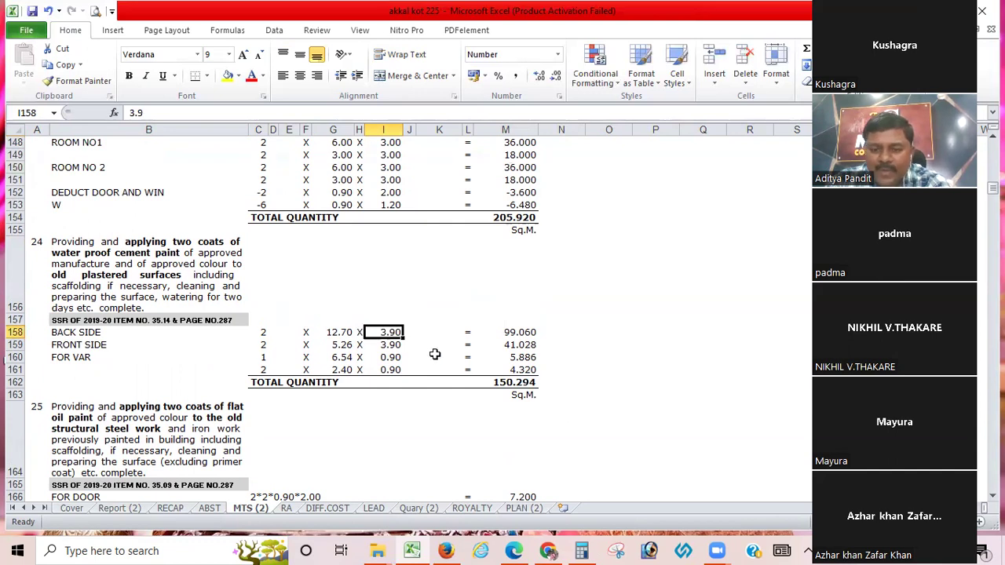
{"action": "key", "text": "Down"}
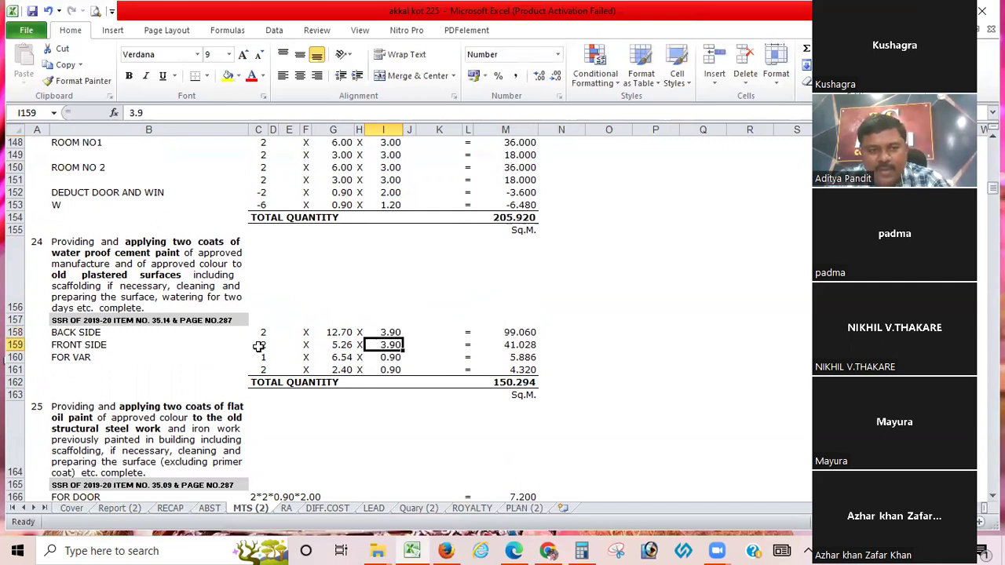
{"action": "left_click", "coordinate": [259, 346]}
{"action": "left_click", "coordinate": [333, 347]}
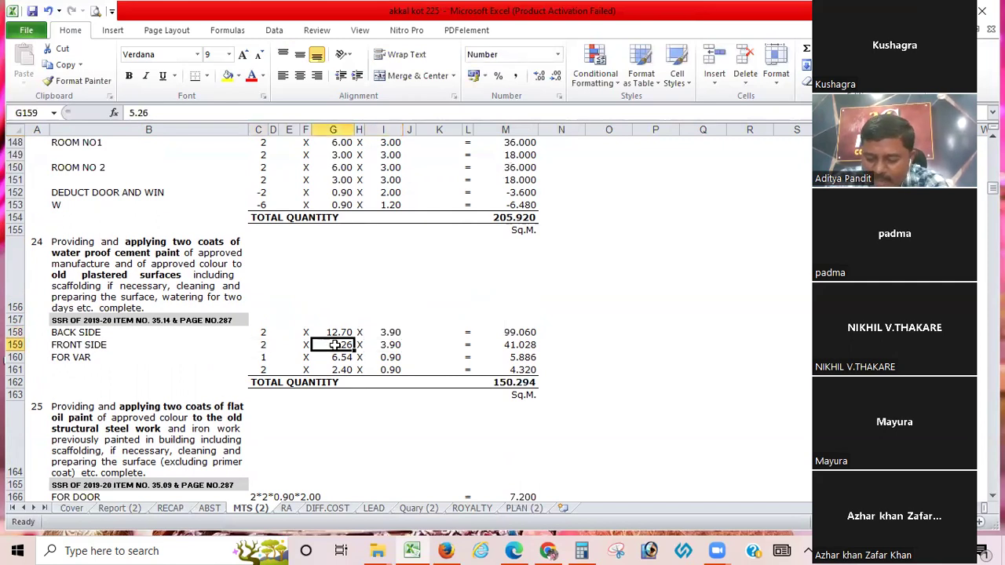
{"action": "left_click", "coordinate": [582, 552]}
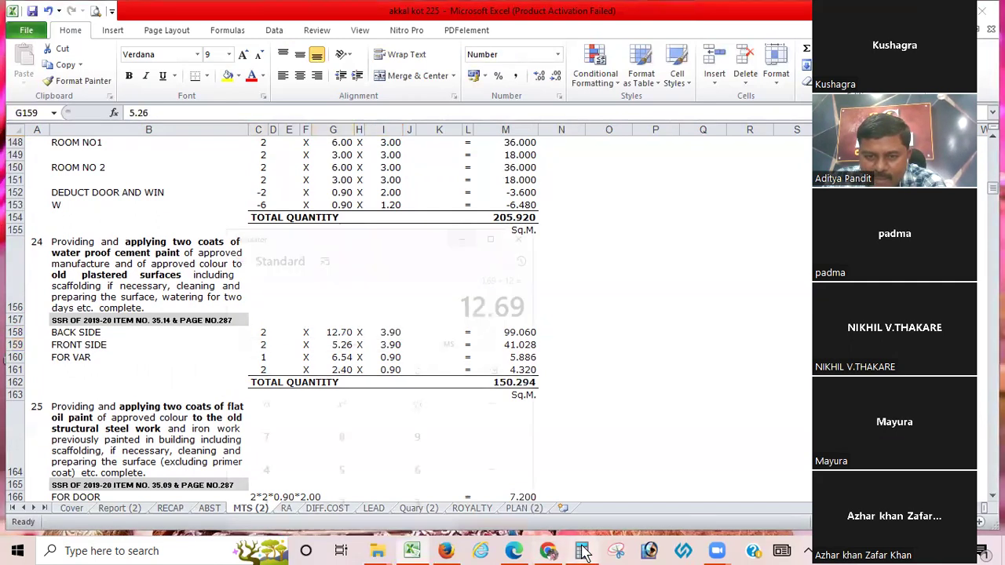
Step: Work out the FRONT SIDE length in Calculator and enter 3.46 in the sheet
{"action": "left_click", "coordinate": [368, 322]}
{"action": "type", "text": "3.46 +"}
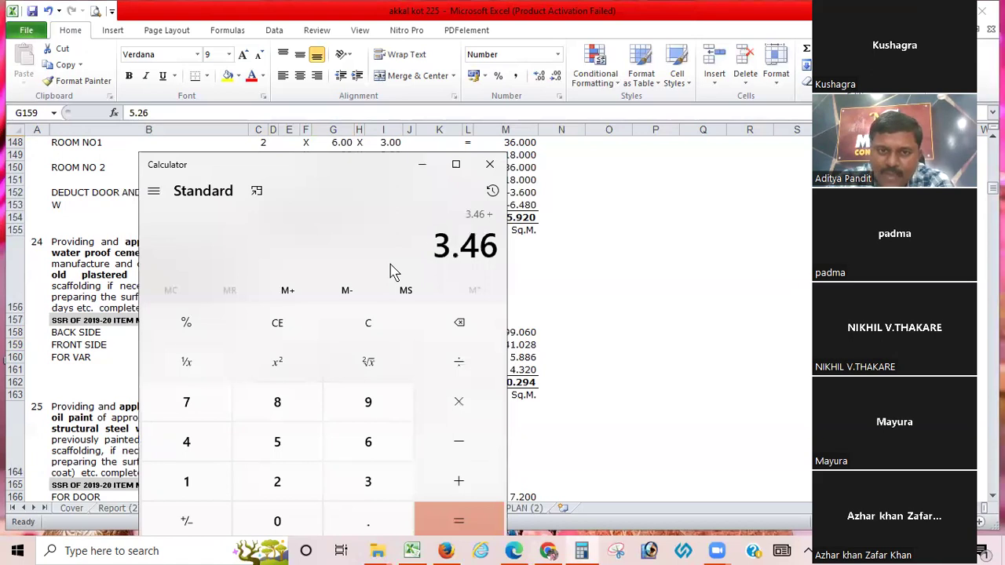
{"action": "left_click", "coordinate": [422, 166]}
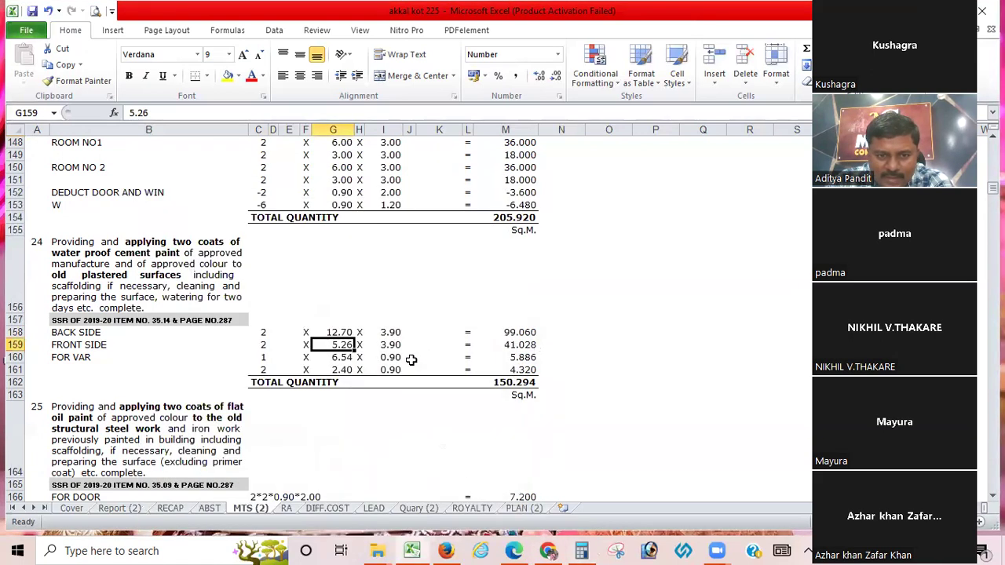
{"action": "type", "text": "3.46"}
{"action": "left_click", "coordinate": [392, 349]}
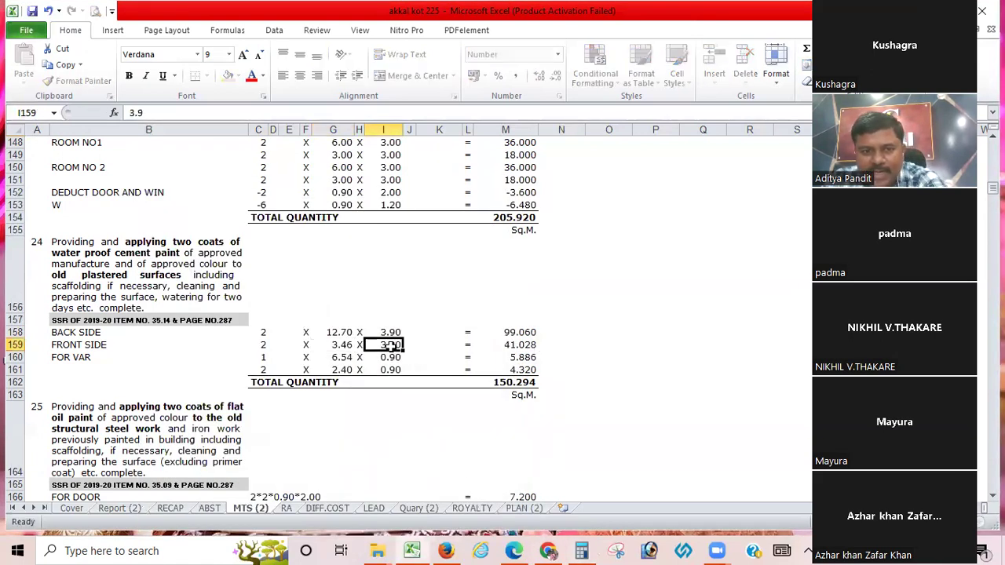
Step: Set the FOR VAR row 160 to count 2 and length 2.40
{"action": "left_click", "coordinate": [112, 356]}
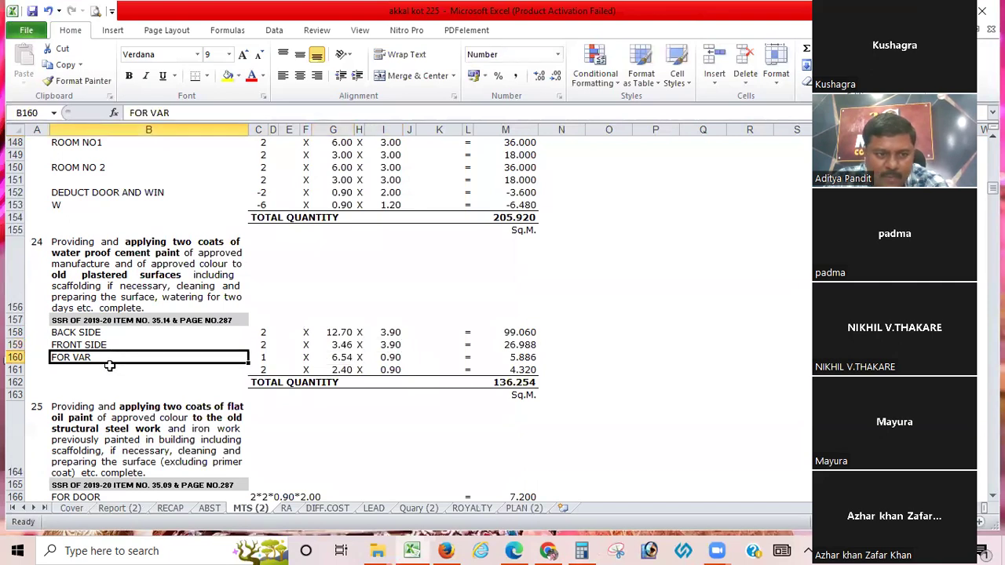
{"action": "left_click", "coordinate": [263, 358]}
{"action": "type", "text": "2"}
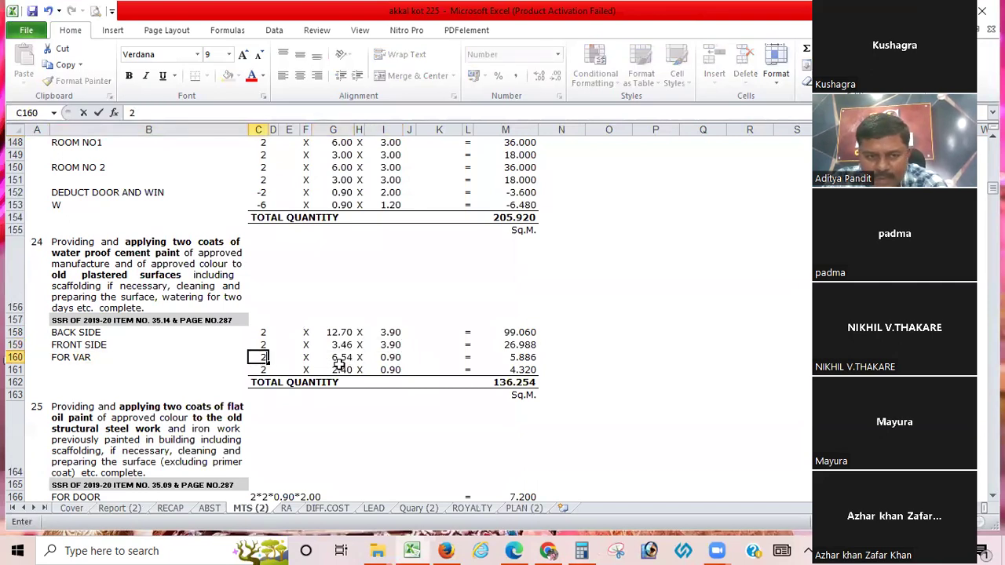
{"action": "left_click", "coordinate": [338, 357]}
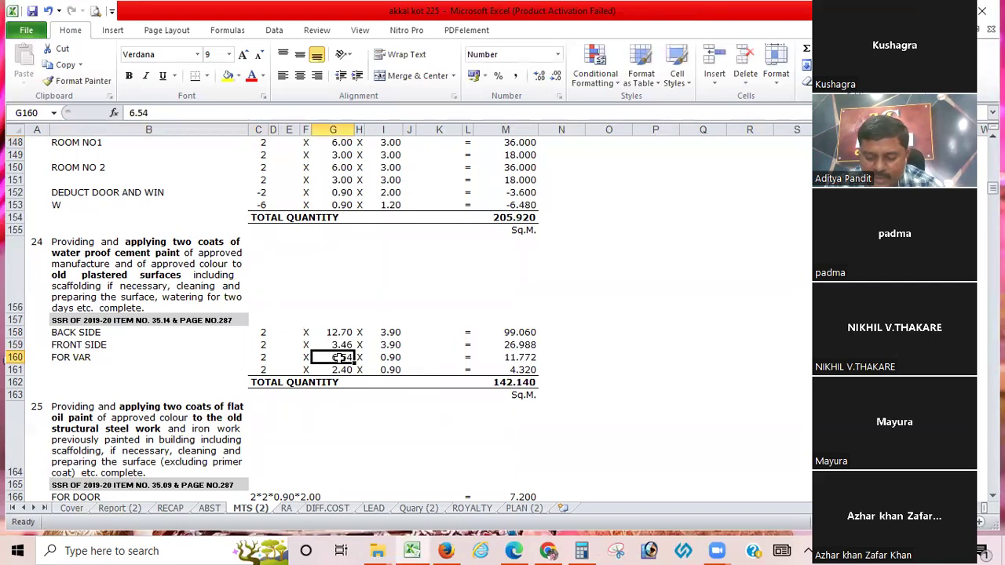
{"action": "type", "text": "2"}
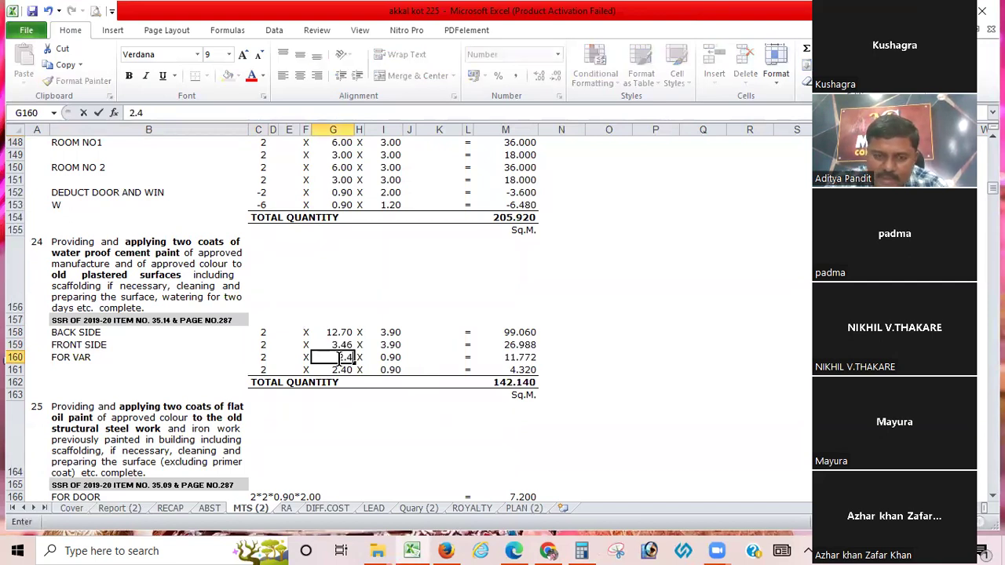
{"action": "type", "text": ".4"}
{"action": "key", "text": "Tab"}
{"action": "key", "text": "Tab"}
{"action": "key", "text": "Down"}
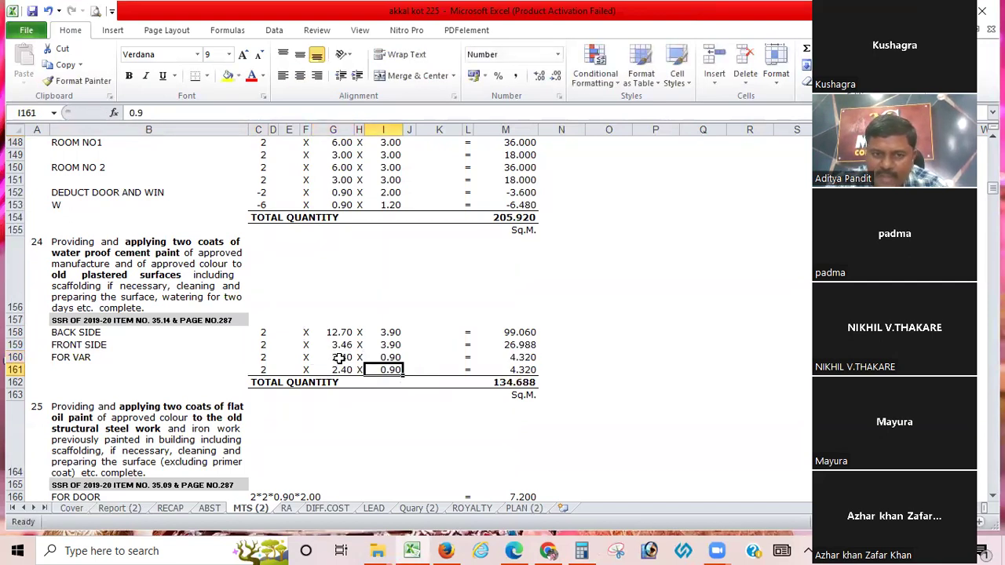
{"action": "left_click", "coordinate": [260, 369]}
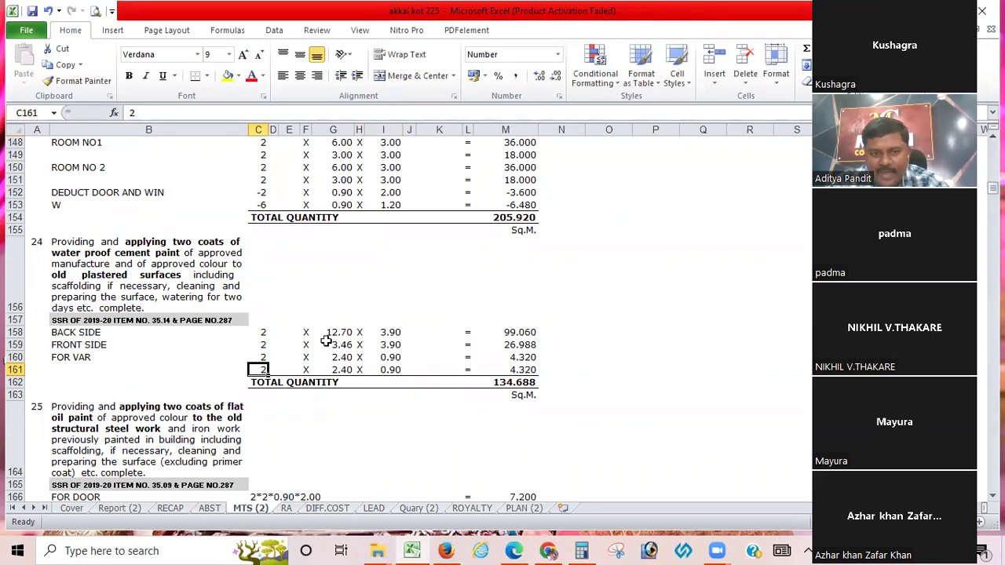
Step: Change the BACK SIDE height in I158 from 3.90 to 3.00
{"action": "left_click", "coordinate": [385, 332]}
{"action": "left_click", "coordinate": [331, 332]}
{"action": "left_click", "coordinate": [387, 332]}
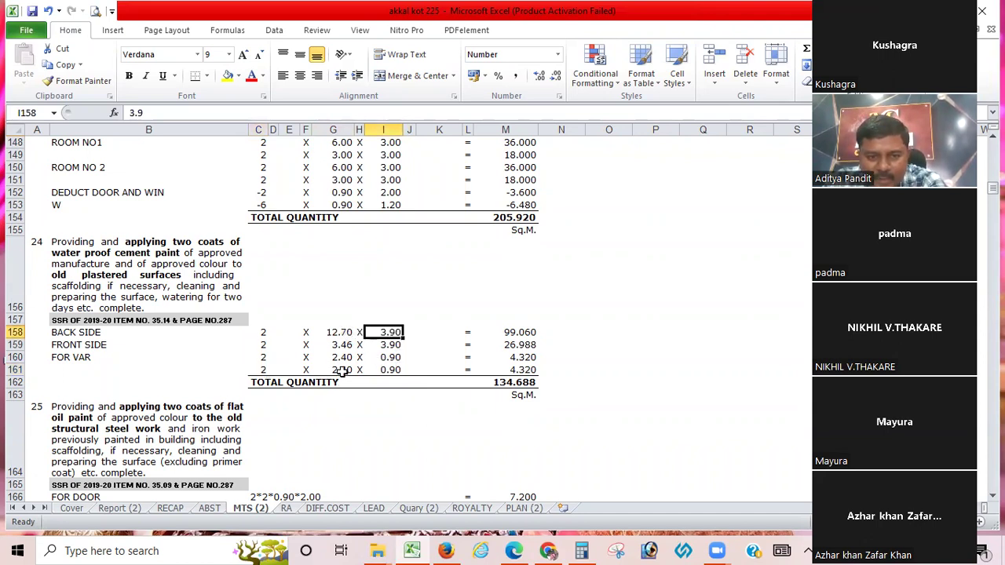
{"action": "type", "text": "3"}
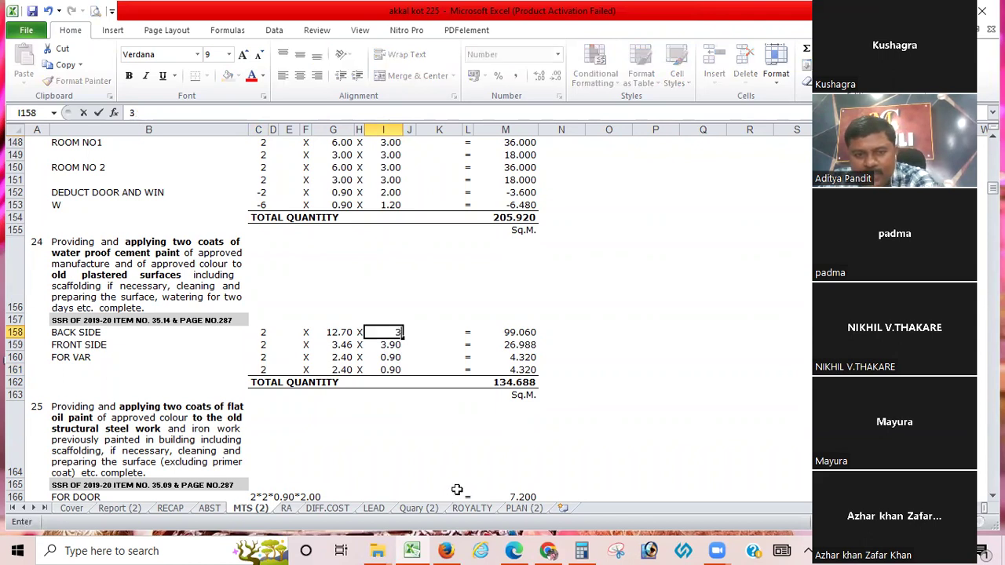
{"action": "type", "text": ".00"}
{"action": "key", "text": "Return"}
Step: Give the last FOR VAR row length 12.70 and count 1, then check the 118.938 total
{"action": "left_click", "coordinate": [336, 370]}
{"action": "type", "text": "12.7"}
{"action": "left_click", "coordinate": [393, 369]}
{"action": "left_click", "coordinate": [257, 371]}
{"action": "type", "text": "1"}
{"action": "left_click", "coordinate": [329, 370]}
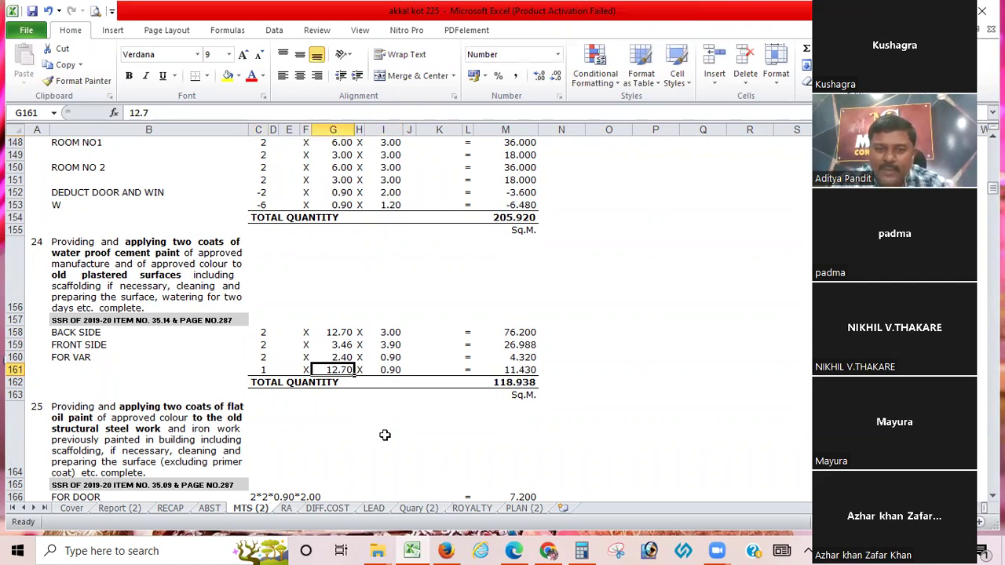
{"action": "left_click", "coordinate": [501, 382]}
{"action": "scroll", "coordinate": [495, 354], "scroll_direction": "down", "scroll_amount": 3}
{"action": "scroll", "coordinate": [503, 357], "scroll_direction": "down", "scroll_amount": 13}
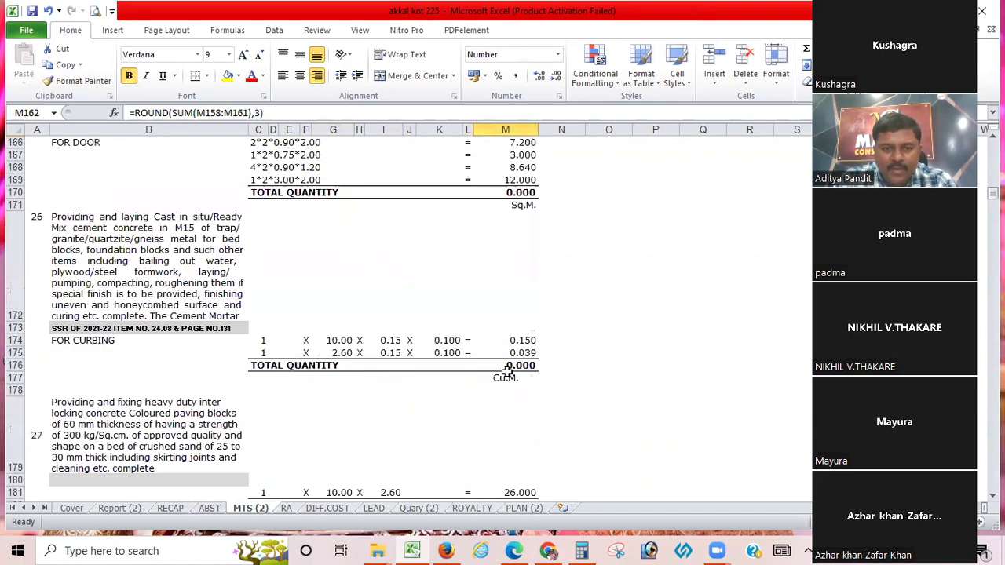
Step: On RECAP, inspect the GST (24609.00), labour insurance (2051.00) and grand total (235918.00) formulas unchanged
{"action": "scroll", "coordinate": [469, 329], "scroll_direction": "up", "scroll_amount": 1}
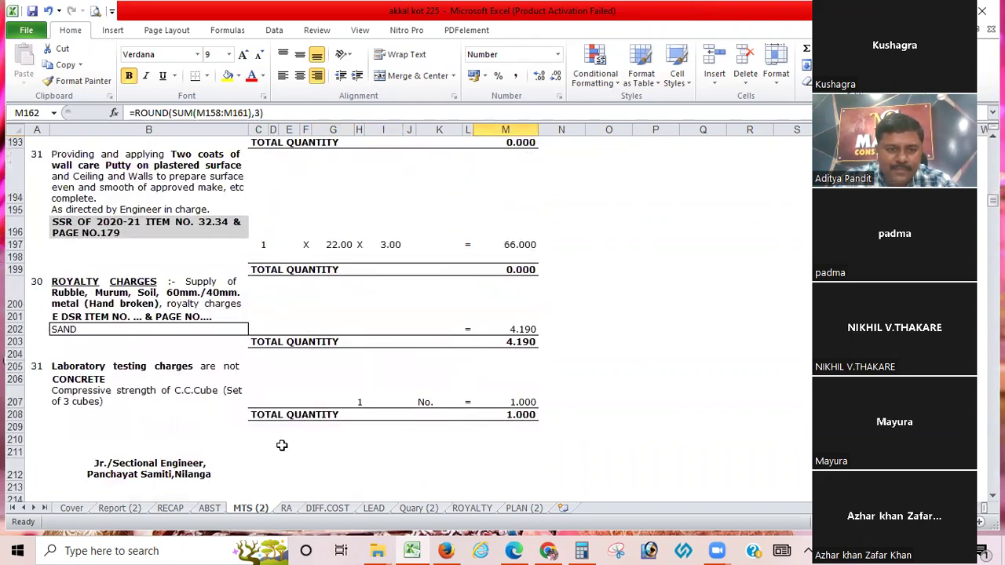
{"action": "left_click", "coordinate": [174, 508]}
{"action": "left_click", "coordinate": [445, 422]}
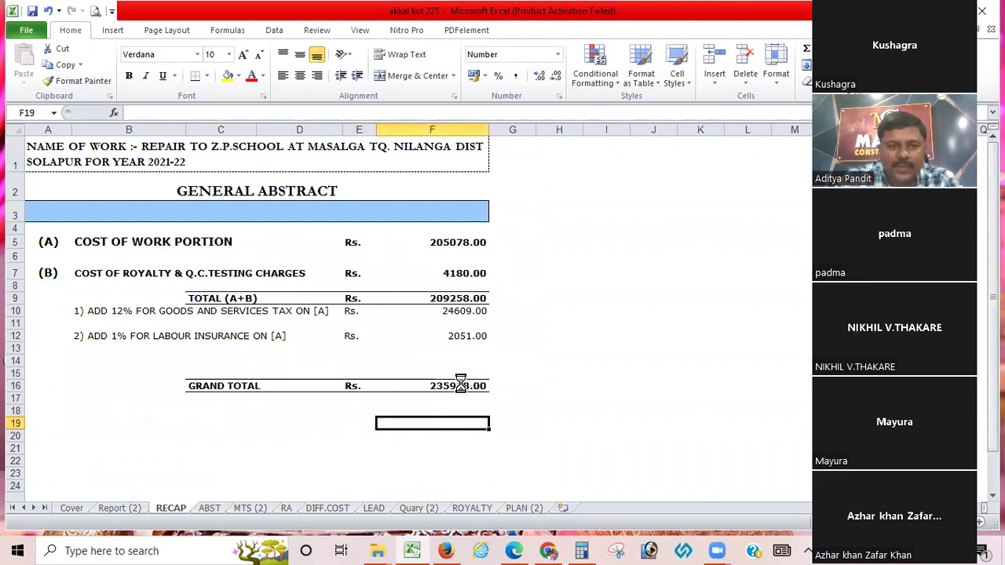
{"action": "left_click", "coordinate": [459, 385]}
{"action": "double_click", "coordinate": [459, 386]}
{"action": "double_click", "coordinate": [456, 311]}
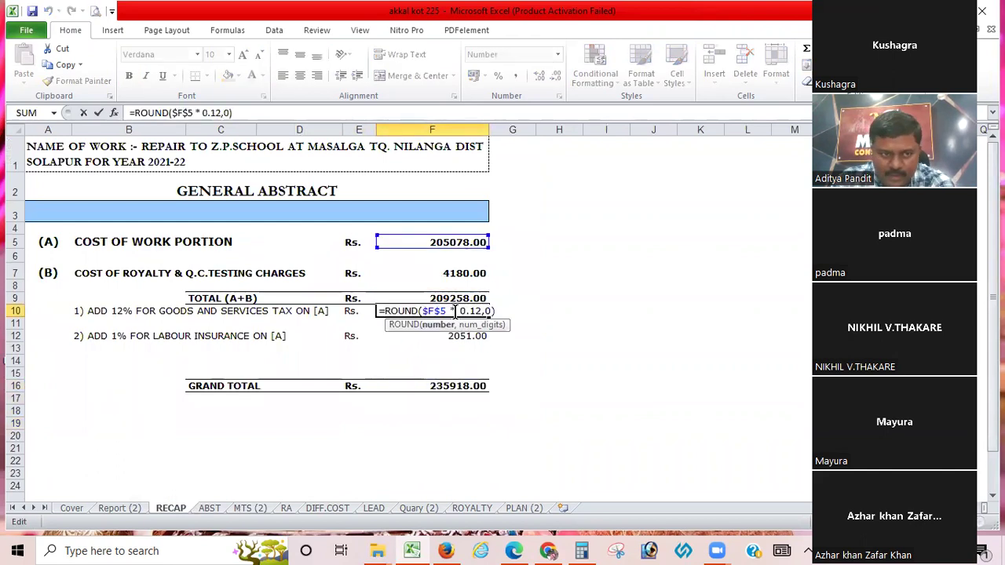
{"action": "key", "text": "Return"}
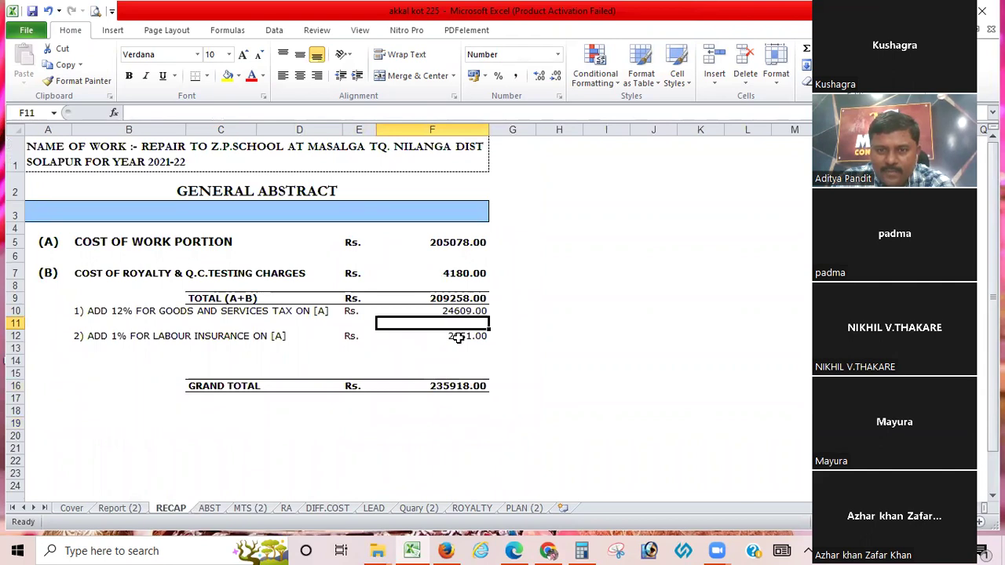
{"action": "double_click", "coordinate": [459, 337]}
{"action": "left_click", "coordinate": [456, 385]}
{"action": "double_click", "coordinate": [456, 386]}
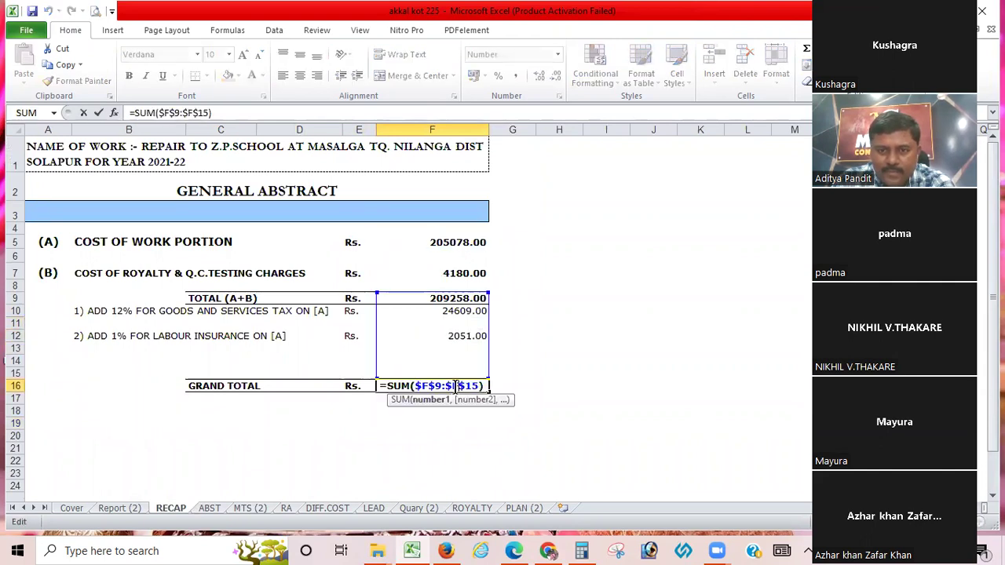
{"action": "key", "text": "Return"}
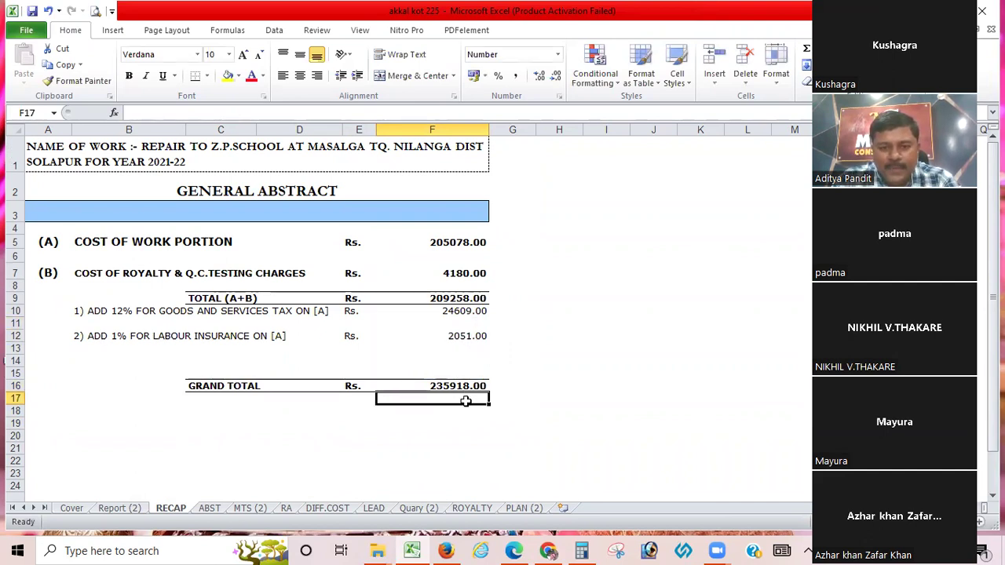
Step: On MTS (2), clear the item 24 and item 23 total quantities (M162, M154), then check RECAP
{"action": "left_click", "coordinate": [265, 509]}
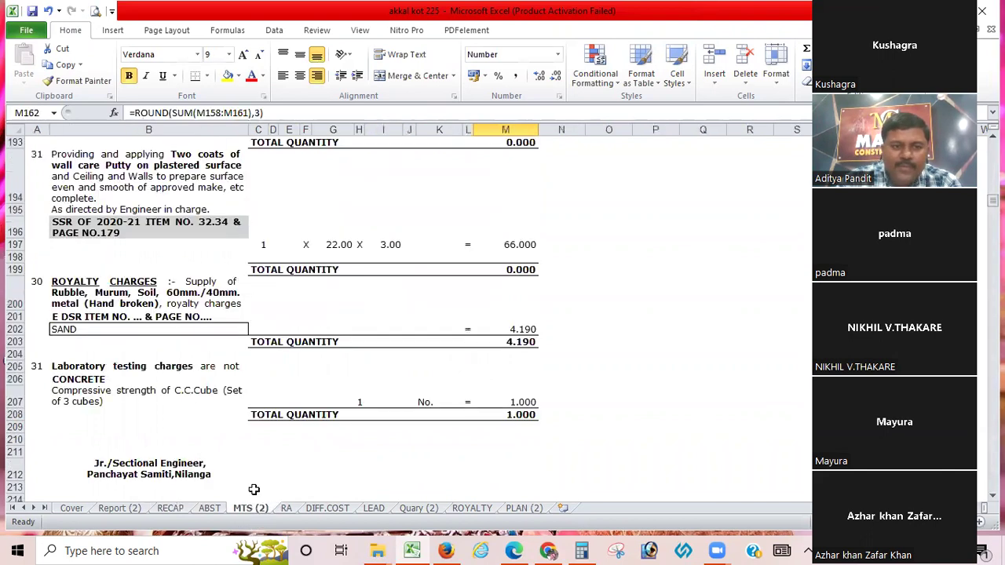
{"action": "scroll", "coordinate": [506, 370], "scroll_direction": "up", "scroll_amount": 4}
{"action": "scroll", "coordinate": [493, 363], "scroll_direction": "up", "scroll_amount": 5}
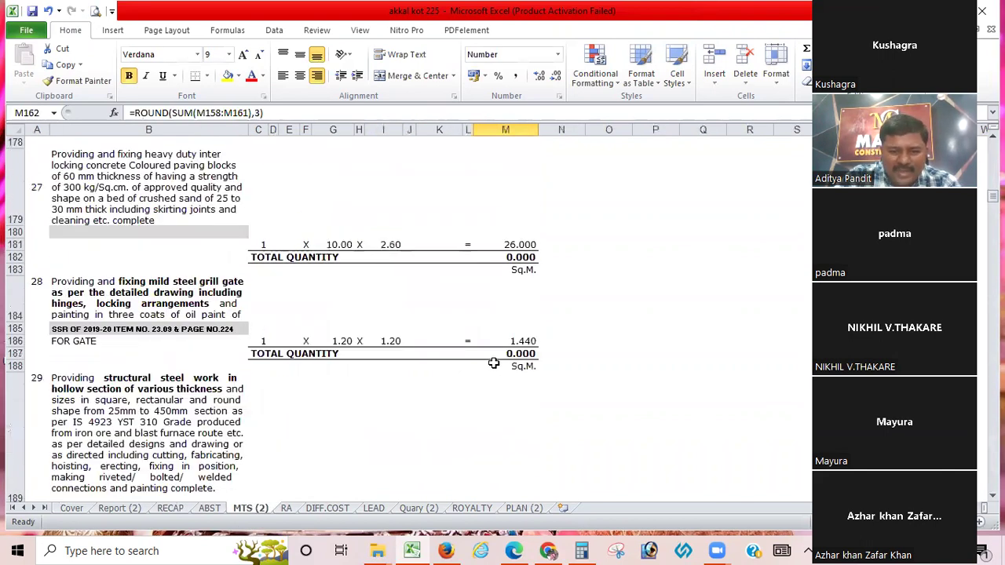
{"action": "scroll", "coordinate": [493, 363], "scroll_direction": "up", "scroll_amount": 4}
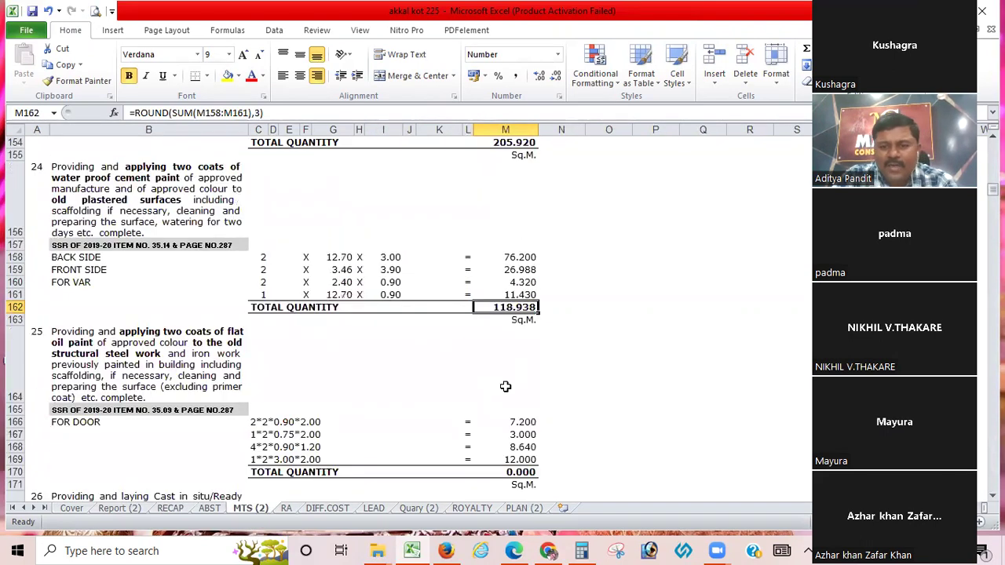
{"action": "key", "text": "ctrl+z"}
{"action": "left_click", "coordinate": [523, 206]}
{"action": "left_click", "coordinate": [516, 142]}
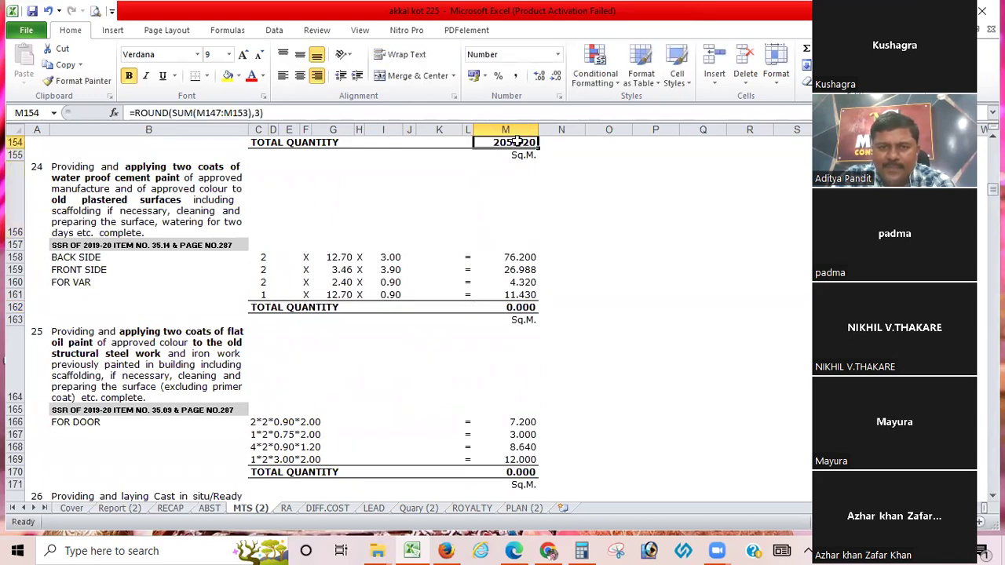
{"action": "scroll", "coordinate": [585, 429], "scroll_direction": "up", "scroll_amount": 3}
{"action": "key", "text": "ctrl+z"}
{"action": "left_click", "coordinate": [550, 355]}
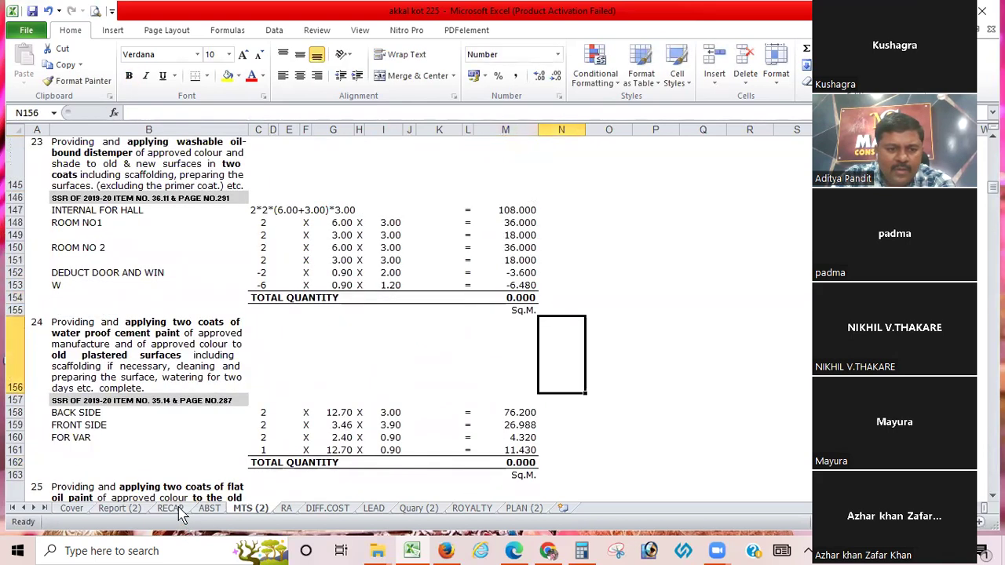
{"action": "left_click", "coordinate": [169, 509]}
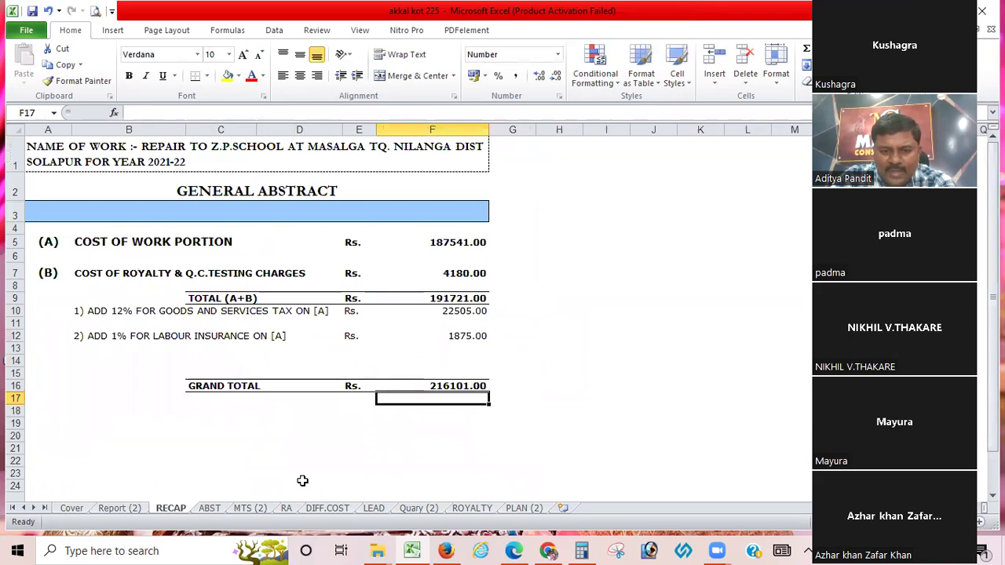
Step: Try a FOR WIN count of 3 for items 21 and 20 and review RECAP
{"action": "left_click", "coordinate": [255, 508]}
{"action": "scroll", "coordinate": [505, 362], "scroll_direction": "up", "scroll_amount": 5}
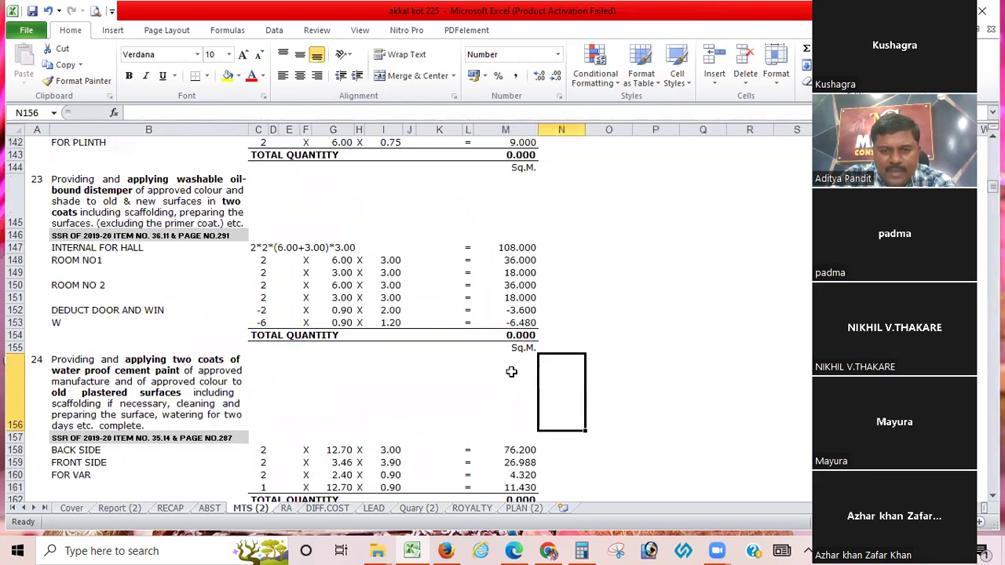
{"action": "scroll", "coordinate": [520, 366], "scroll_direction": "up", "scroll_amount": 1}
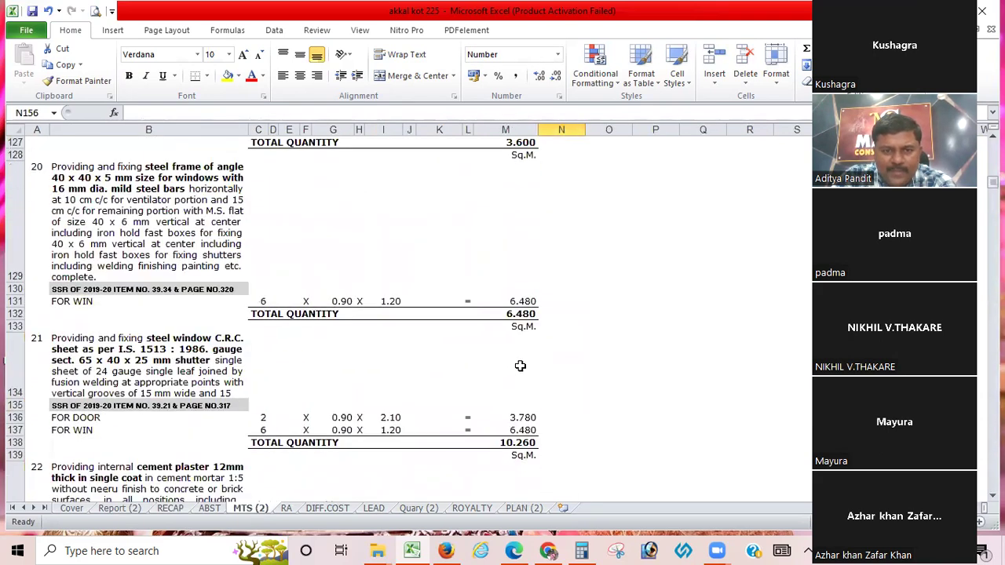
{"action": "left_click", "coordinate": [262, 430]}
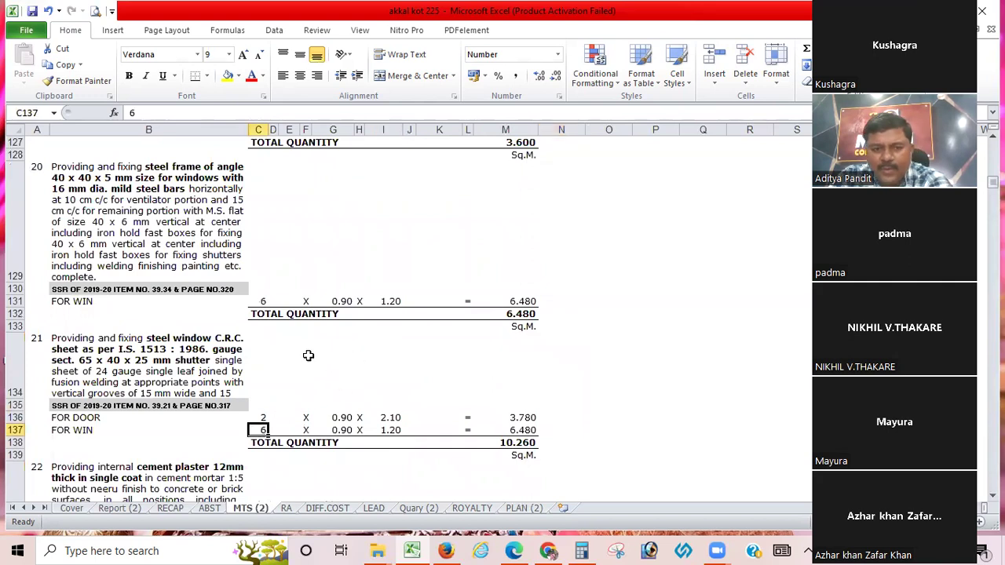
{"action": "type", "text": "3"}
{"action": "left_click", "coordinate": [261, 301]}
{"action": "type", "text": "3"}
{"action": "key", "text": "Return"}
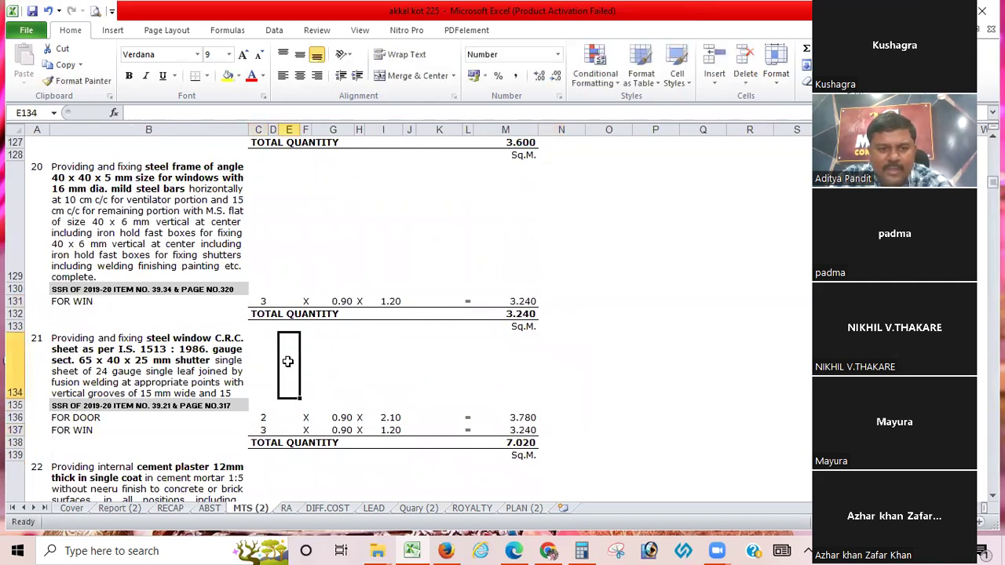
{"action": "left_click", "coordinate": [181, 512]}
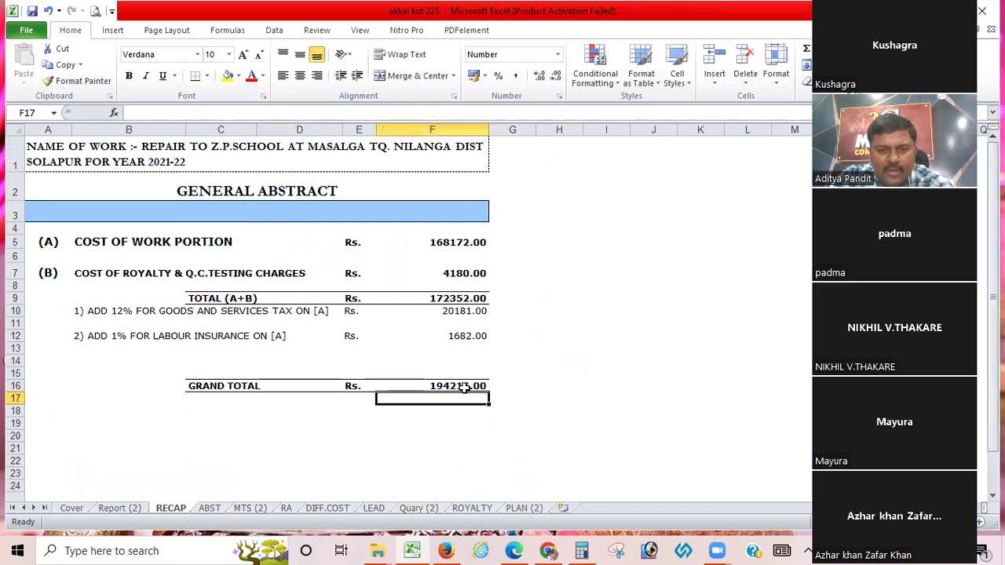
Step: Set the item 20 and 21 window counts to 4, giving a RECAP grand total of 201509.00
{"action": "left_click", "coordinate": [252, 510]}
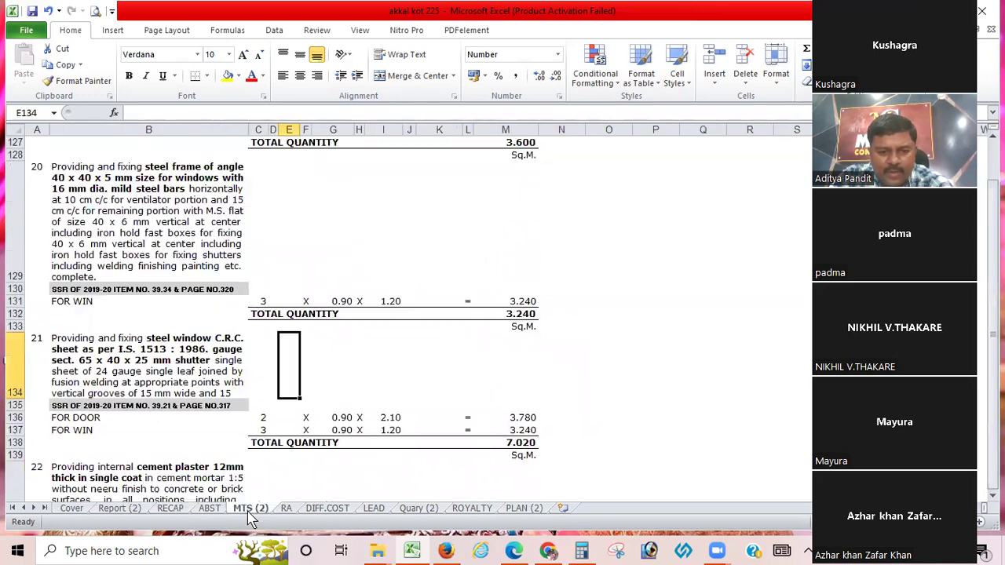
{"action": "left_click", "coordinate": [265, 302]}
{"action": "type", "text": "4"}
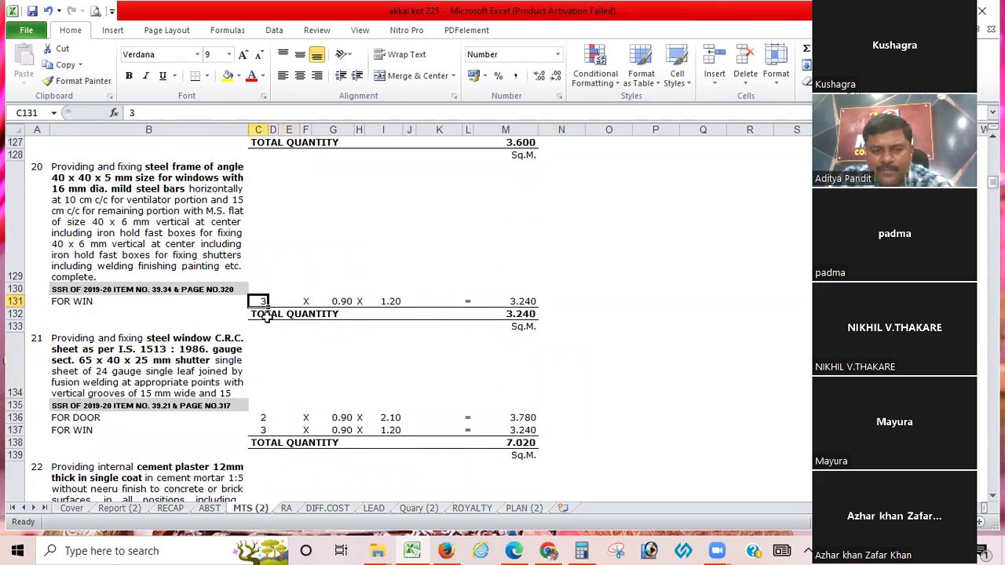
{"action": "left_click", "coordinate": [262, 430]}
{"action": "type", "text": "4"}
{"action": "key", "text": "Return"}
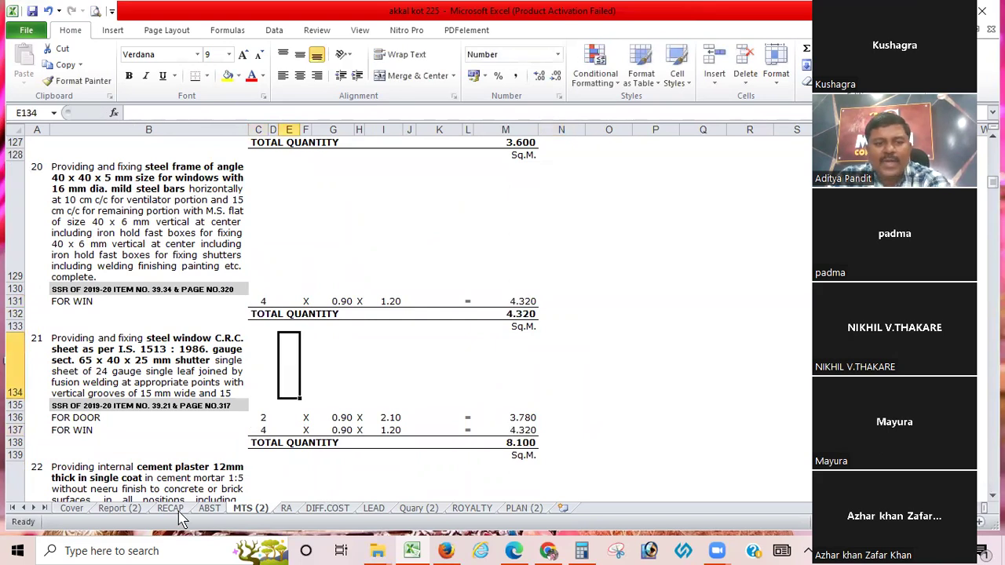
{"action": "left_click", "coordinate": [171, 509]}
{"action": "left_click", "coordinate": [445, 433]}
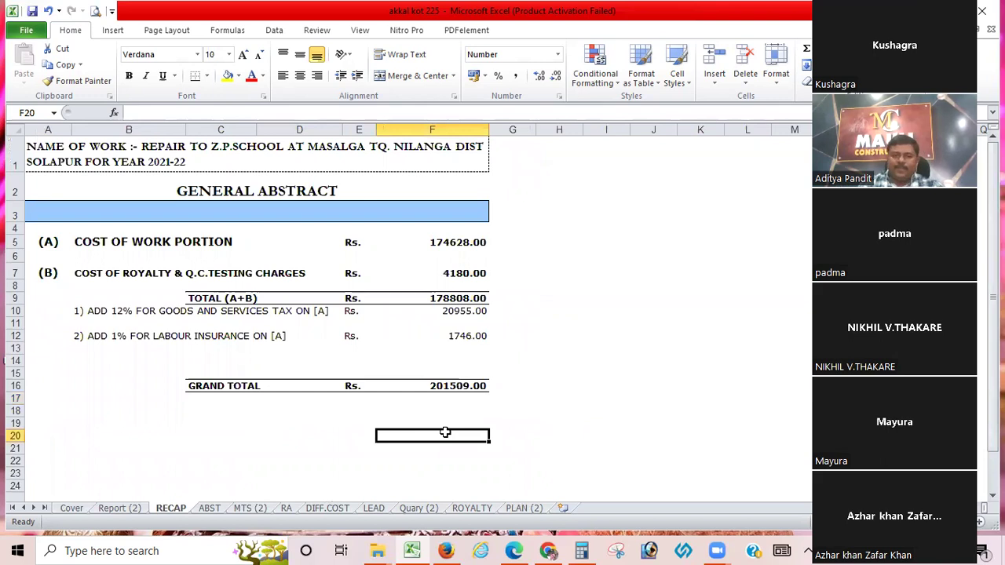
{"action": "left_click", "coordinate": [243, 509]}
Step: Save the workbook
{"action": "scroll", "coordinate": [331, 348], "scroll_direction": "up", "scroll_amount": 5}
{"action": "scroll", "coordinate": [331, 348], "scroll_direction": "up", "scroll_amount": 20}
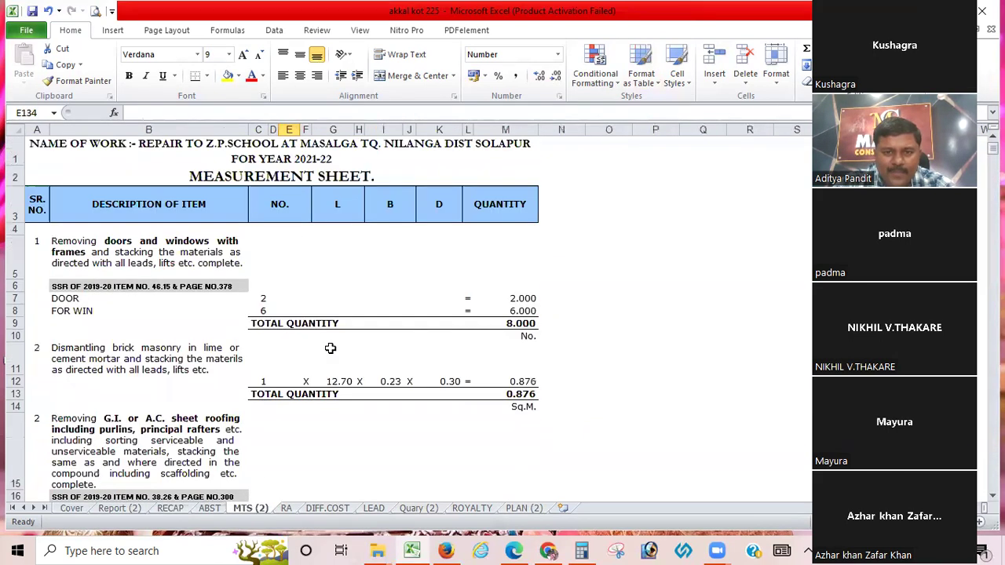
{"action": "key", "text": "ctrl+s"}
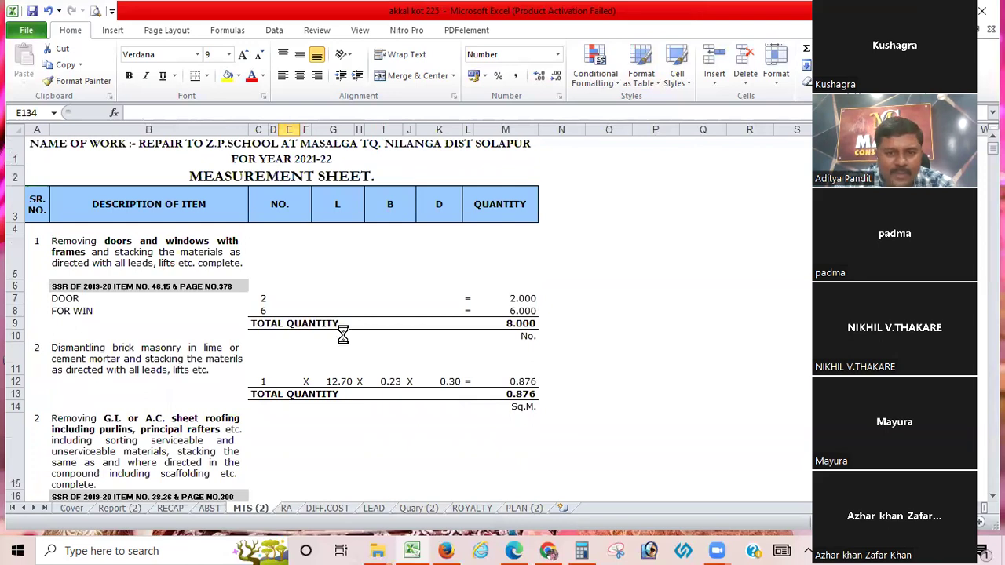
Step: Delete the Water Closet Pan item rows 20–24 from MTS (2)
{"action": "scroll", "coordinate": [344, 336], "scroll_direction": "down", "scroll_amount": 5}
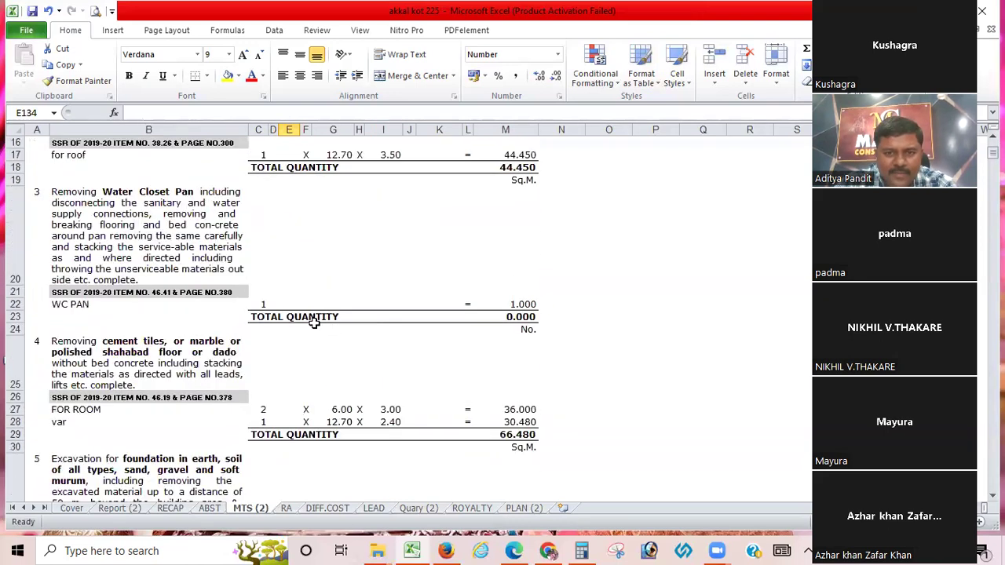
{"action": "left_click", "coordinate": [73, 240]}
{"action": "left_click_drag", "start_coordinate": [14, 229], "coordinate": [14, 329]}
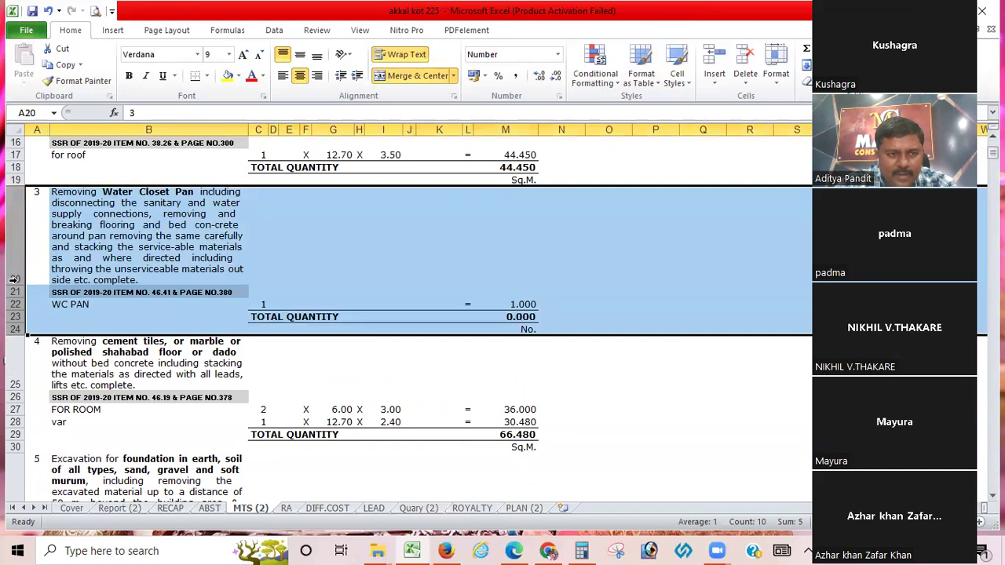
{"action": "right_click", "coordinate": [14, 253]}
{"action": "left_click", "coordinate": [50, 369]}
{"action": "left_click", "coordinate": [561, 361]}
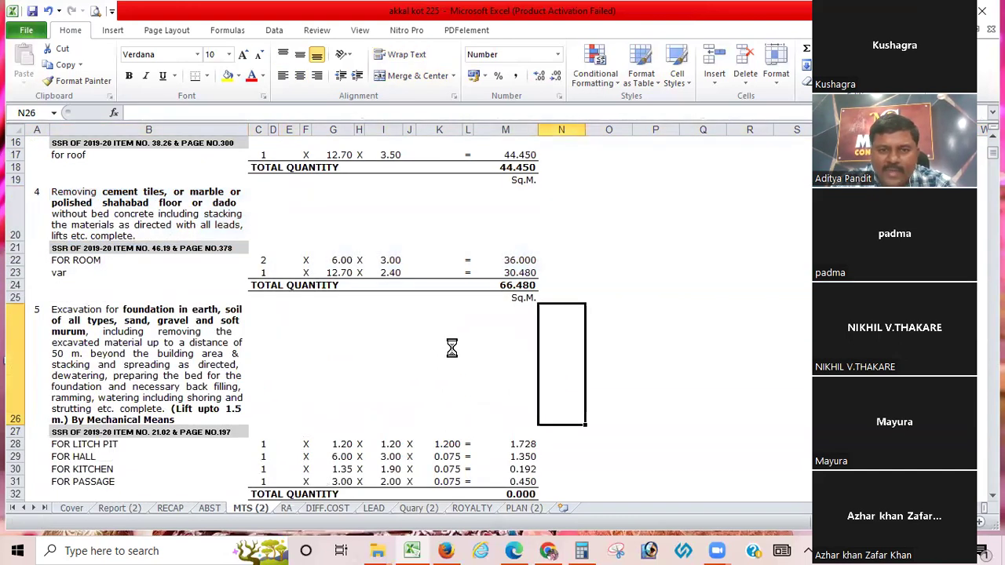
{"action": "left_click", "coordinate": [214, 228]}
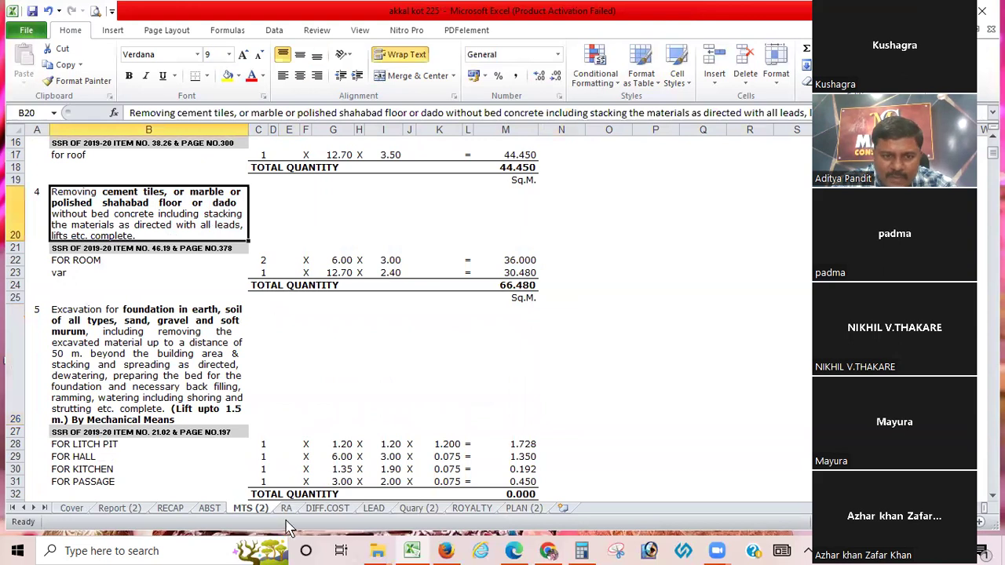
Step: On ABST, inspect the #REF! in C24 and item 3's formula in C19
{"action": "left_click", "coordinate": [208, 508]}
{"action": "scroll", "coordinate": [234, 366], "scroll_direction": "up", "scroll_amount": 8}
{"action": "scroll", "coordinate": [234, 366], "scroll_direction": "down", "scroll_amount": 3}
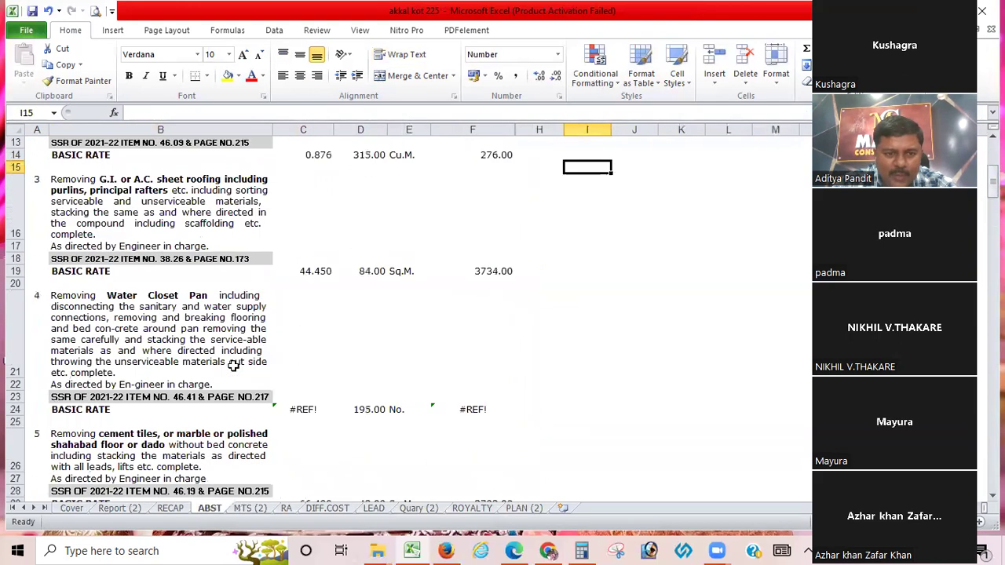
{"action": "left_click", "coordinate": [163, 333]}
{"action": "left_click", "coordinate": [303, 409]}
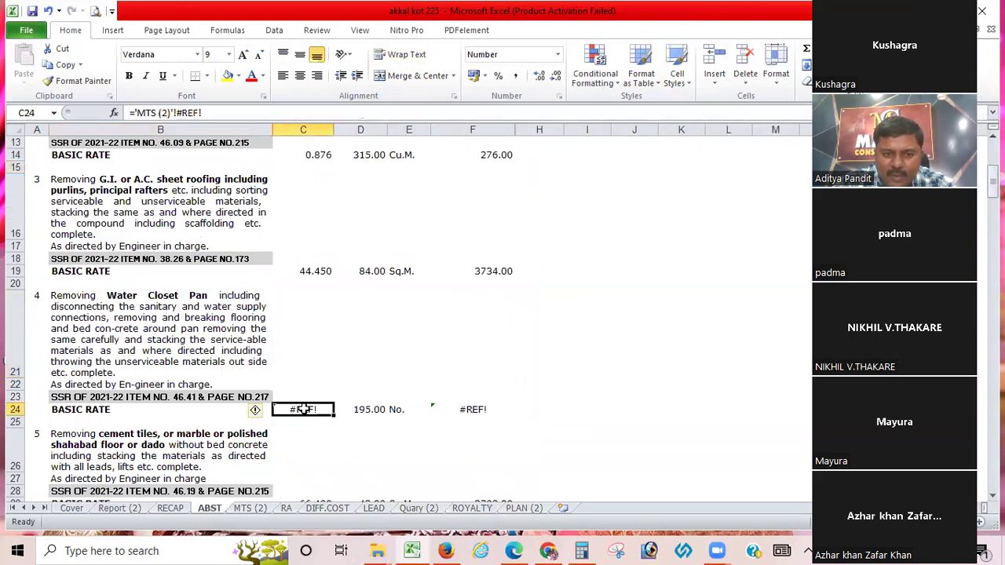
{"action": "left_click", "coordinate": [314, 270]}
{"action": "double_click", "coordinate": [314, 271]}
{"action": "key", "text": "Escape"}
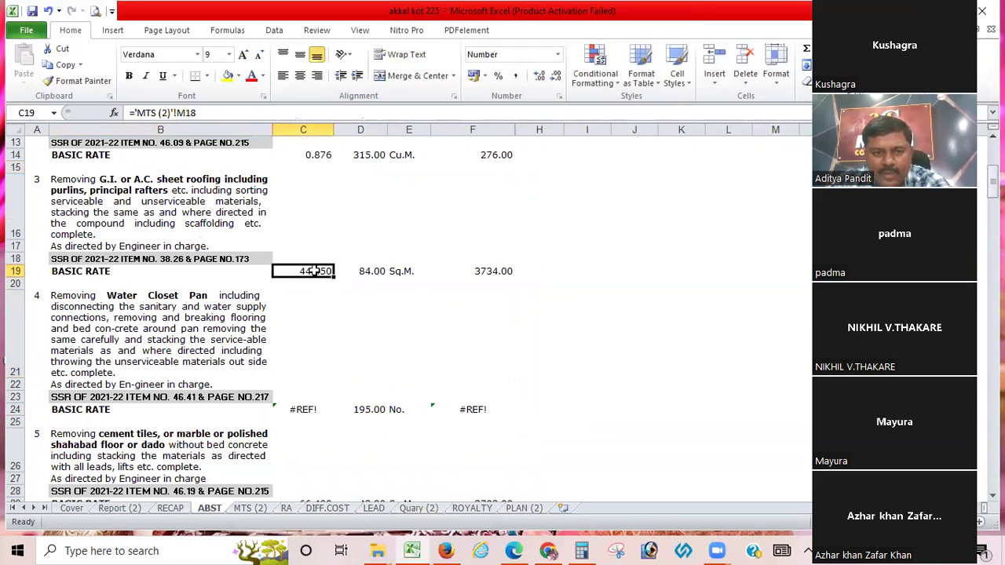
{"action": "double_click", "coordinate": [314, 270]}
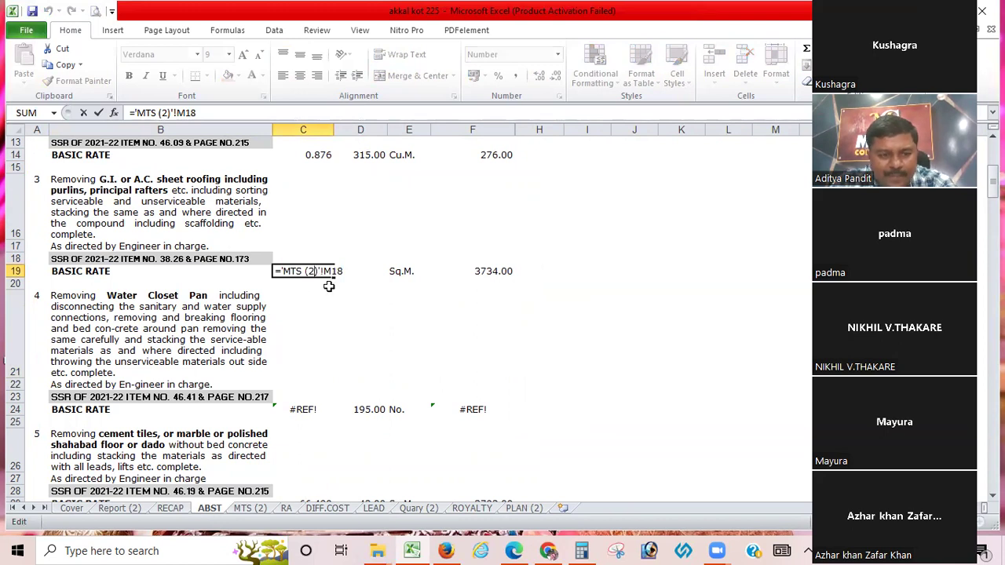
{"action": "key", "text": "Escape"}
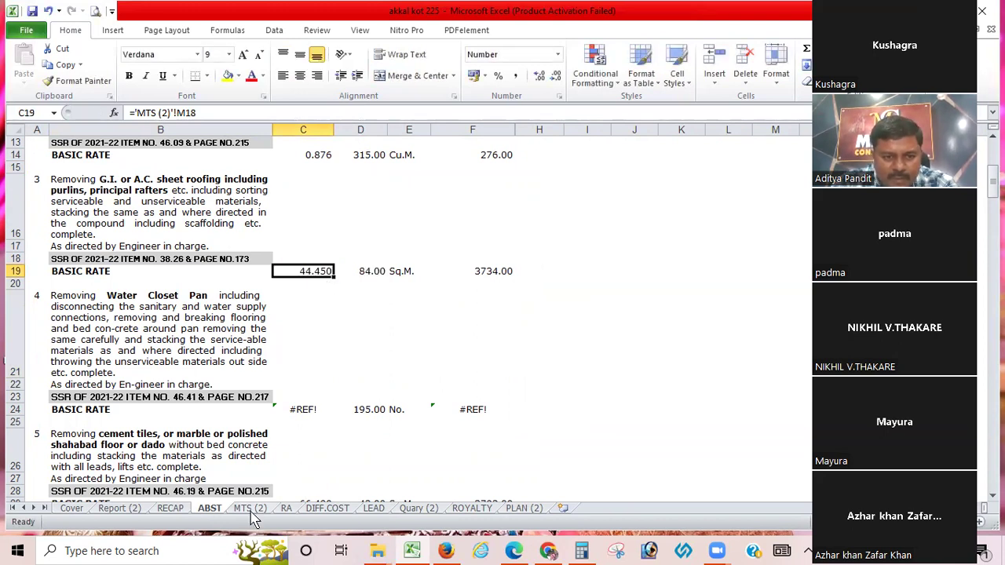
Step: Confirm C19's 44.450 comes from the MTS (2) total quantity in M18
{"action": "left_click", "coordinate": [251, 509]}
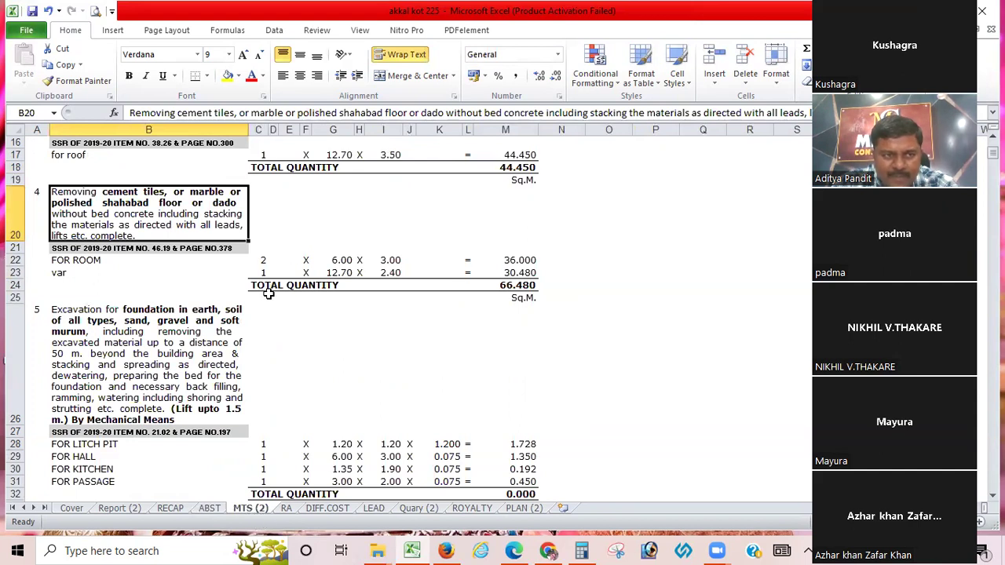
{"action": "scroll", "coordinate": [205, 280], "scroll_direction": "up", "scroll_amount": 1}
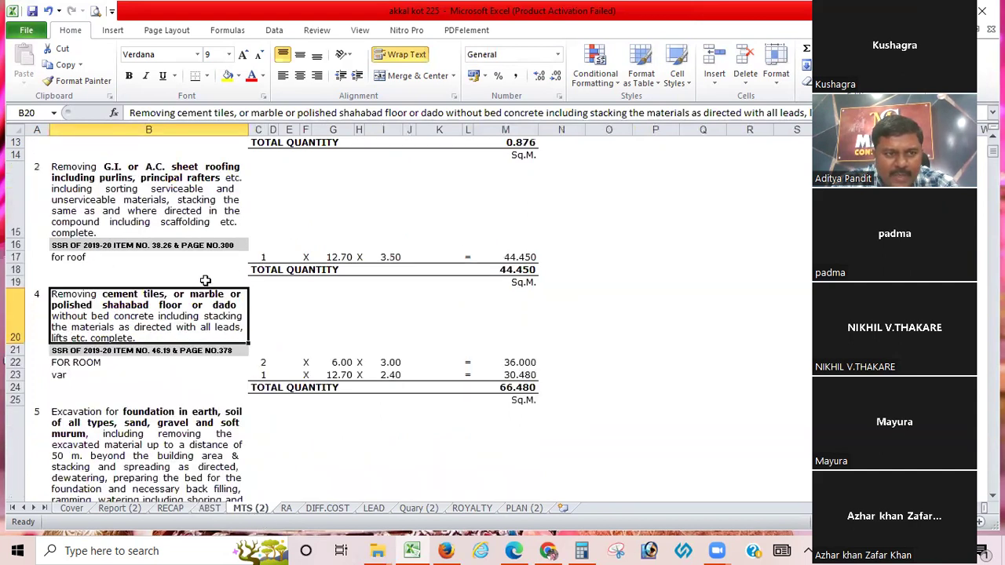
{"action": "left_click", "coordinate": [505, 130]}
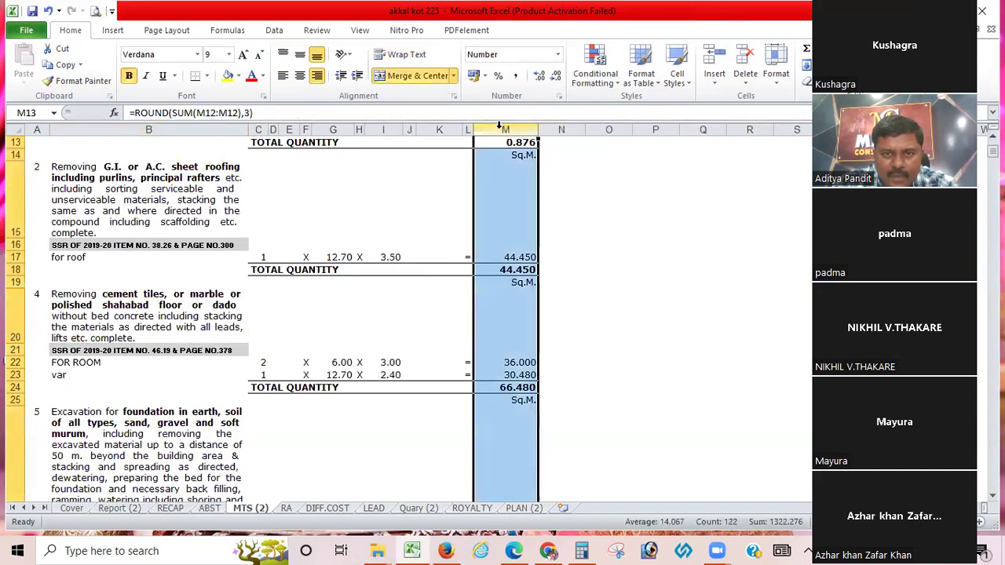
{"action": "left_click", "coordinate": [12, 269]}
{"action": "double_click", "coordinate": [514, 269]}
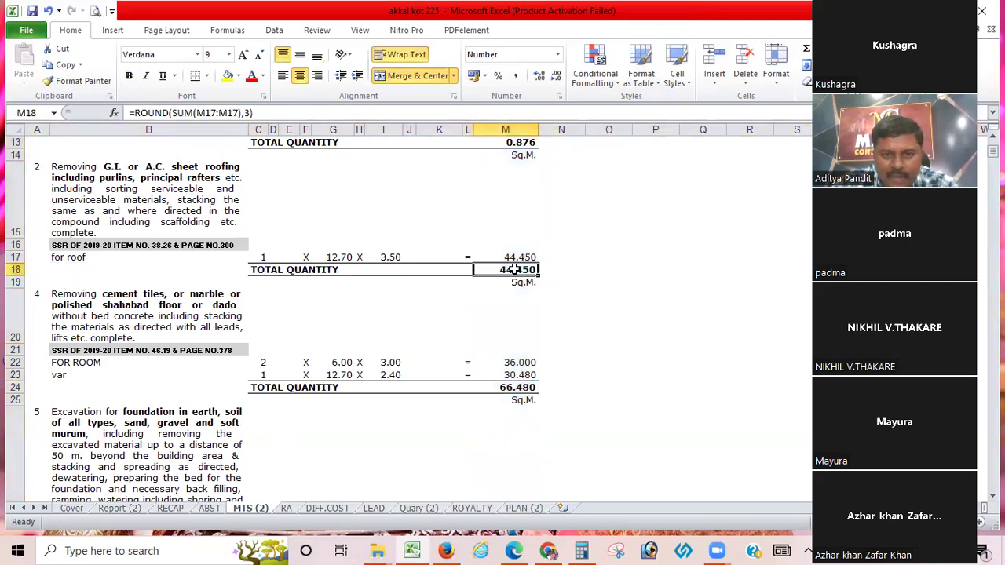
{"action": "key", "text": "Escape"}
{"action": "left_click", "coordinate": [209, 508]}
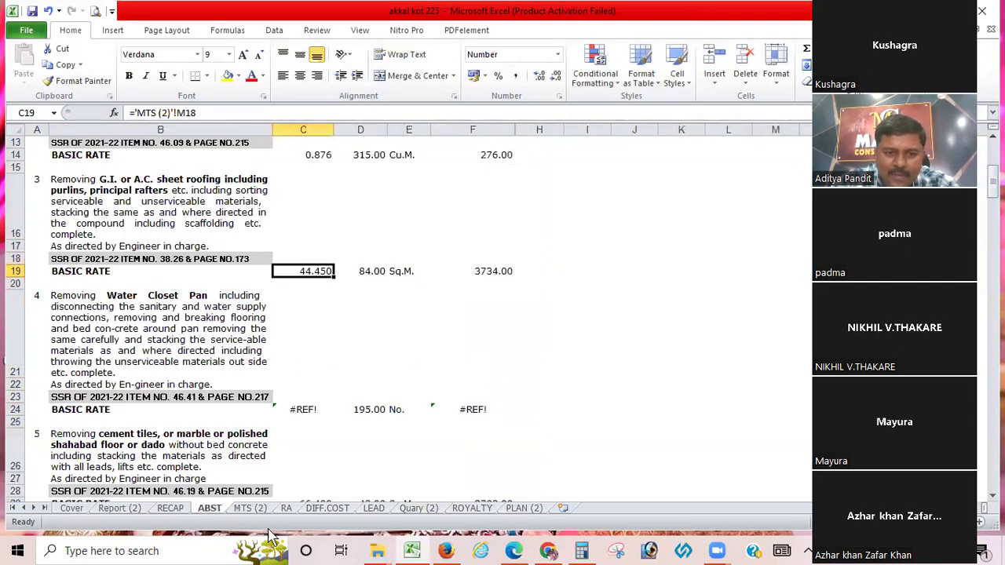
{"action": "left_click", "coordinate": [253, 508]}
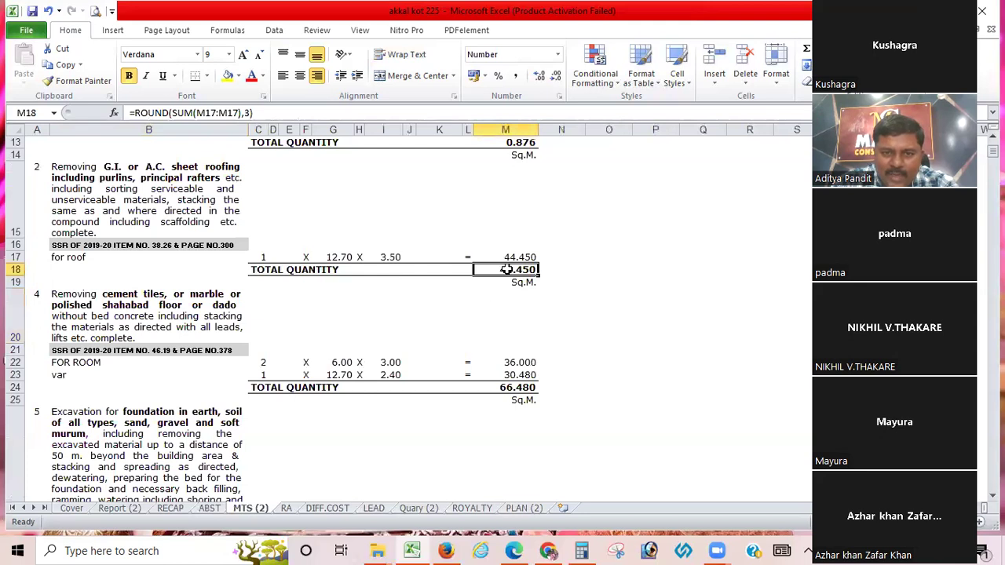
{"action": "left_click", "coordinate": [210, 508]}
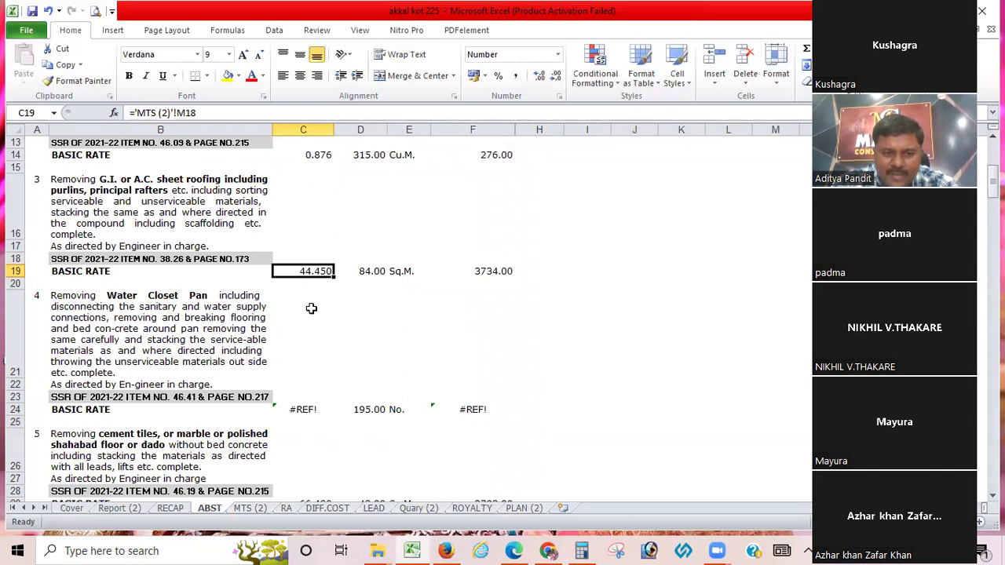
Step: Select ABST rows 21–25 holding the broken Water Closet Pan item
{"action": "scroll", "coordinate": [238, 358], "scroll_direction": "down", "scroll_amount": 1}
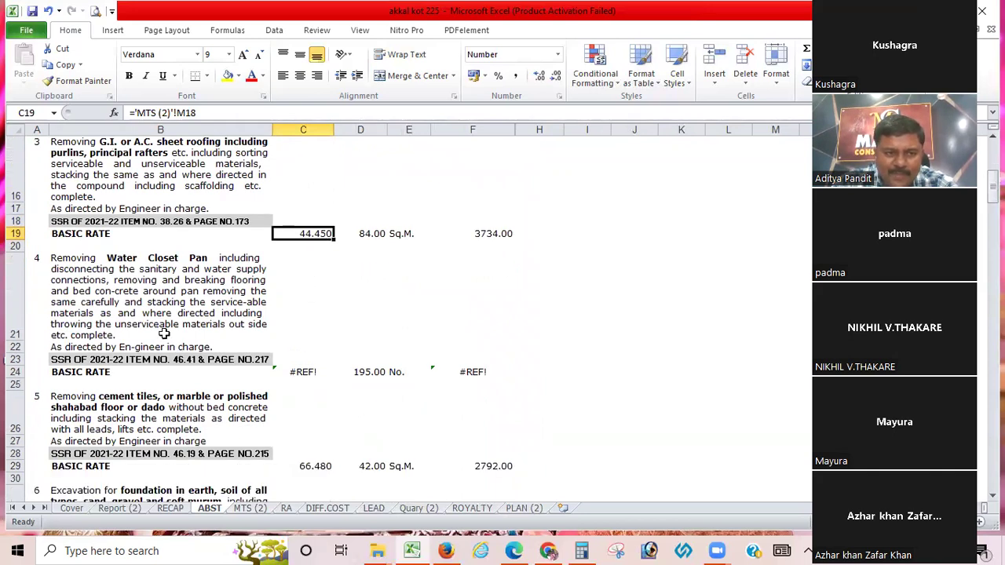
{"action": "left_click", "coordinate": [164, 335]}
{"action": "left_click", "coordinate": [294, 374]}
{"action": "left_click_drag", "start_coordinate": [15, 335], "coordinate": [15, 387]}
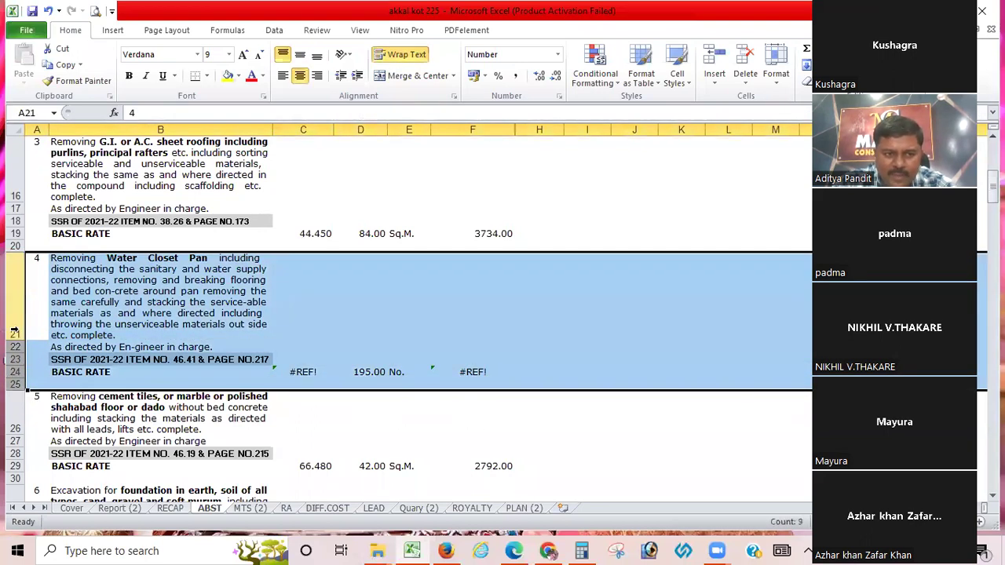
Step: Delete the Water Closet Pan rows from ABST and glance at RECAP
{"action": "right_click", "coordinate": [14, 330]}
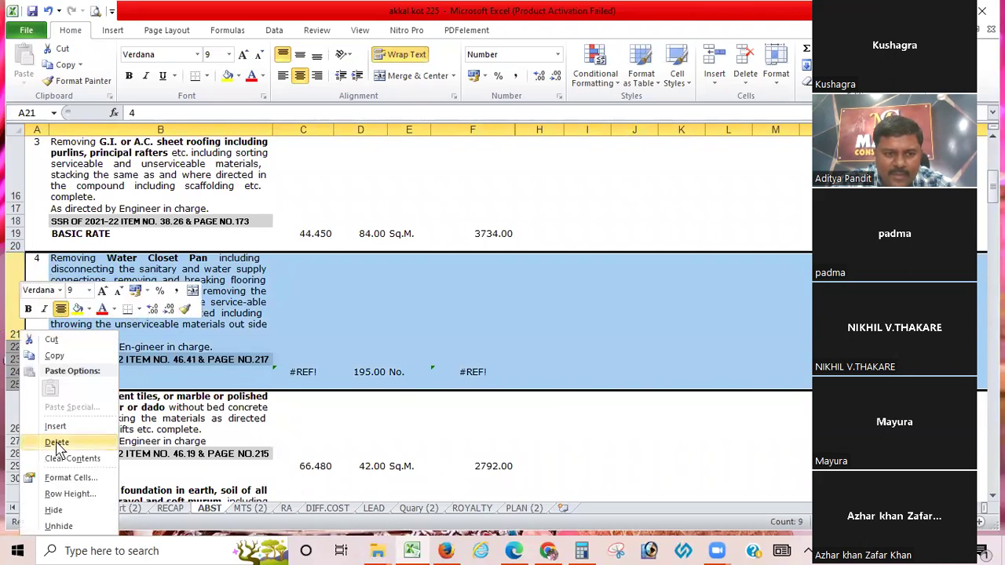
{"action": "left_click", "coordinate": [57, 444]}
{"action": "left_click", "coordinate": [168, 509]}
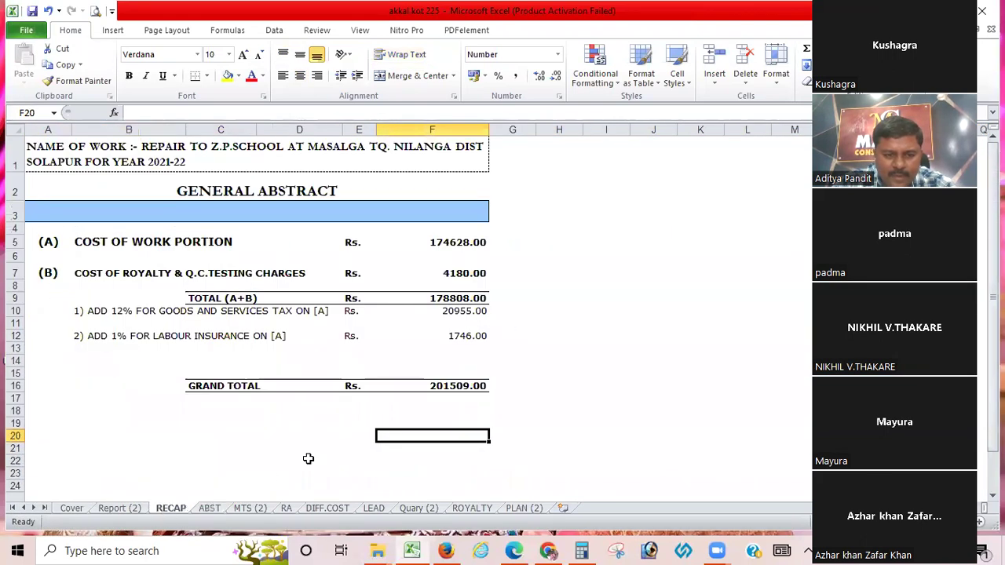
Step: On MTS (2), delete the Excavation rows 26–33 and the unused item rows after them
{"action": "left_click", "coordinate": [241, 508]}
{"action": "scroll", "coordinate": [352, 314], "scroll_direction": "down", "scroll_amount": 5}
{"action": "left_click", "coordinate": [70, 242]}
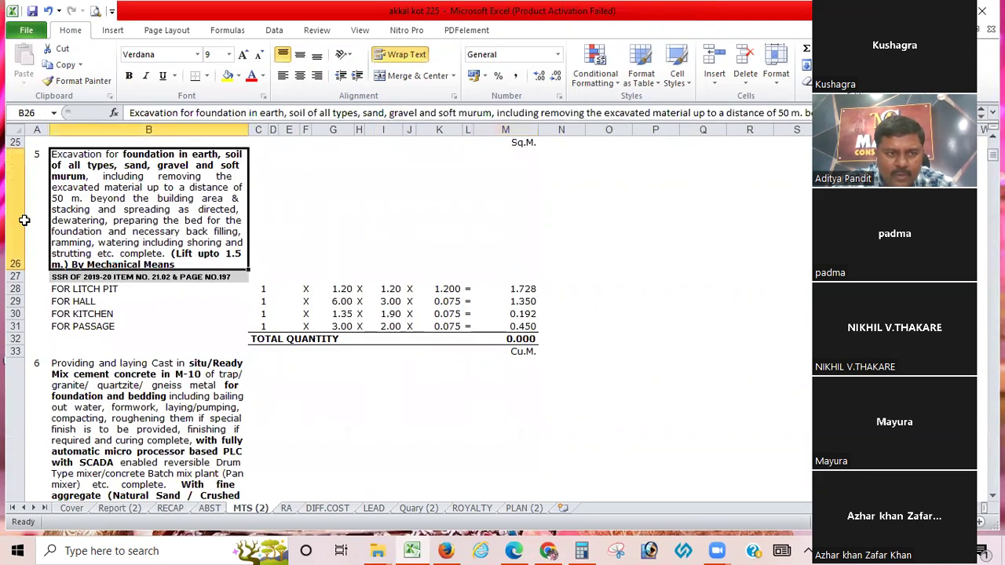
{"action": "left_click_drag", "start_coordinate": [16, 220], "coordinate": [16, 351]}
{"action": "right_click", "coordinate": [16, 351]}
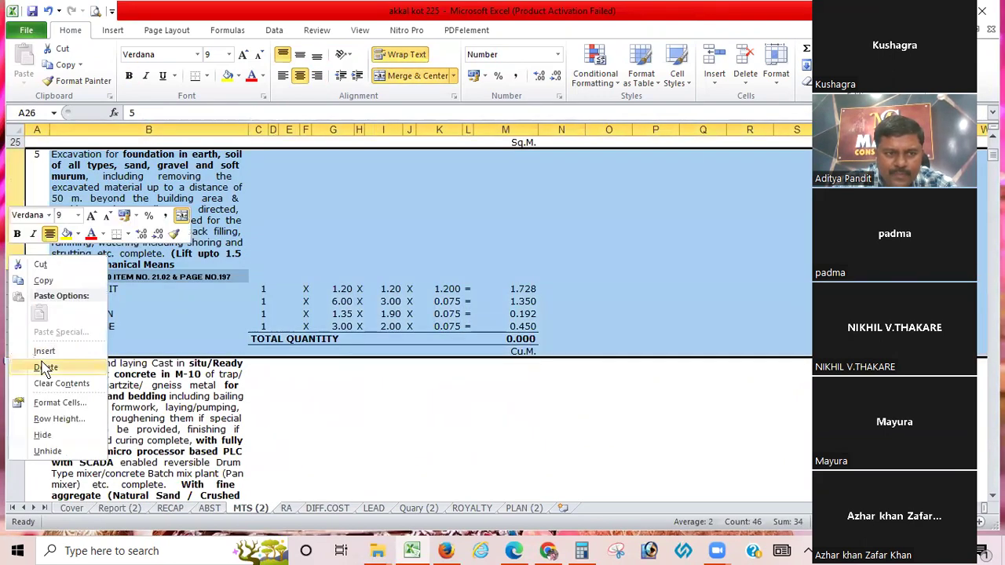
{"action": "left_click", "coordinate": [16, 366]}
{"action": "scroll", "coordinate": [332, 282], "scroll_direction": "down", "scroll_amount": 3}
{"action": "left_click", "coordinate": [71, 228]}
{"action": "left_click_drag", "start_coordinate": [29, 221], "coordinate": [57, 416]}
{"action": "right_click", "coordinate": [15, 278]}
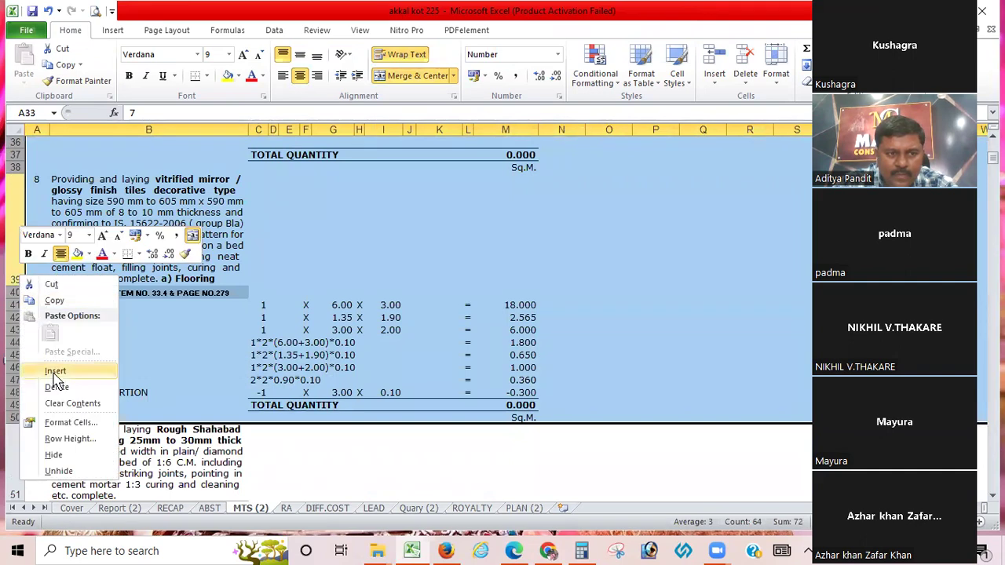
{"action": "left_click", "coordinate": [63, 386]}
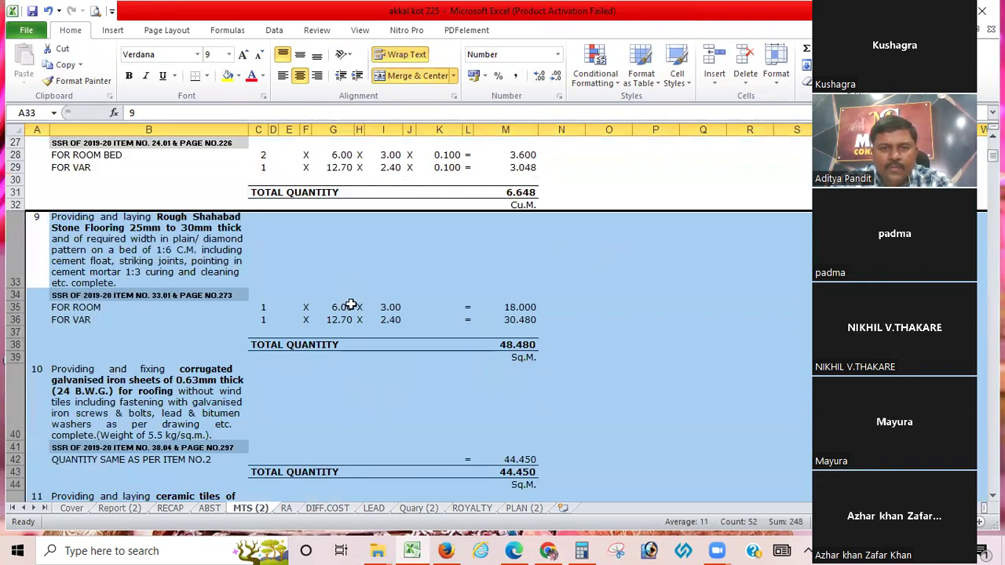
Step: Delete the two ceramic tile items and the unused rows 45–73 from MTS (2)
{"action": "scroll", "coordinate": [353, 299], "scroll_direction": "down", "scroll_amount": 6}
{"action": "left_click", "coordinate": [77, 170]}
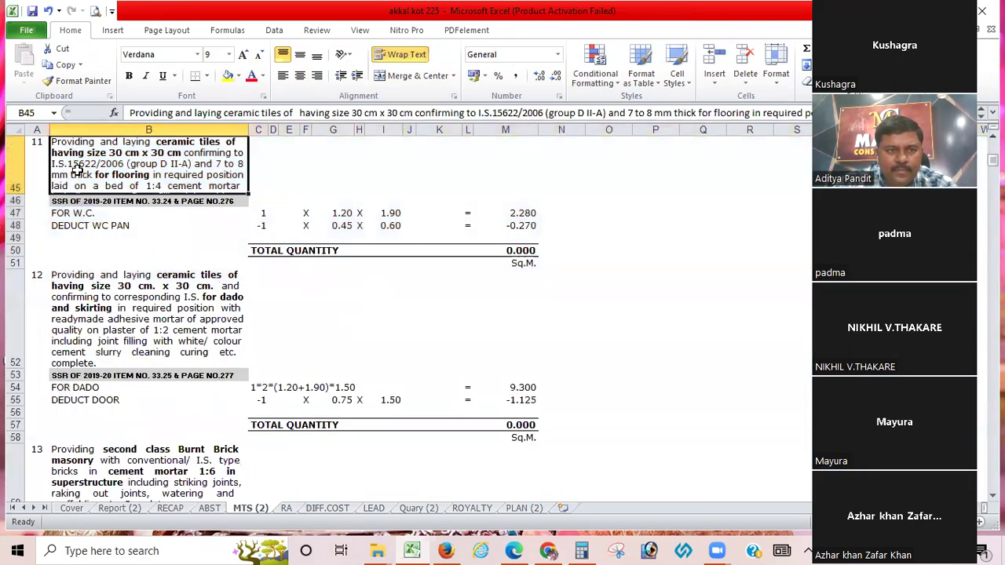
{"action": "left_click_drag", "start_coordinate": [33, 170], "coordinate": [39, 432]}
{"action": "right_click", "coordinate": [15, 404]}
{"action": "left_click", "coordinate": [59, 302]}
{"action": "scroll", "coordinate": [267, 267], "scroll_direction": "down", "scroll_amount": 1}
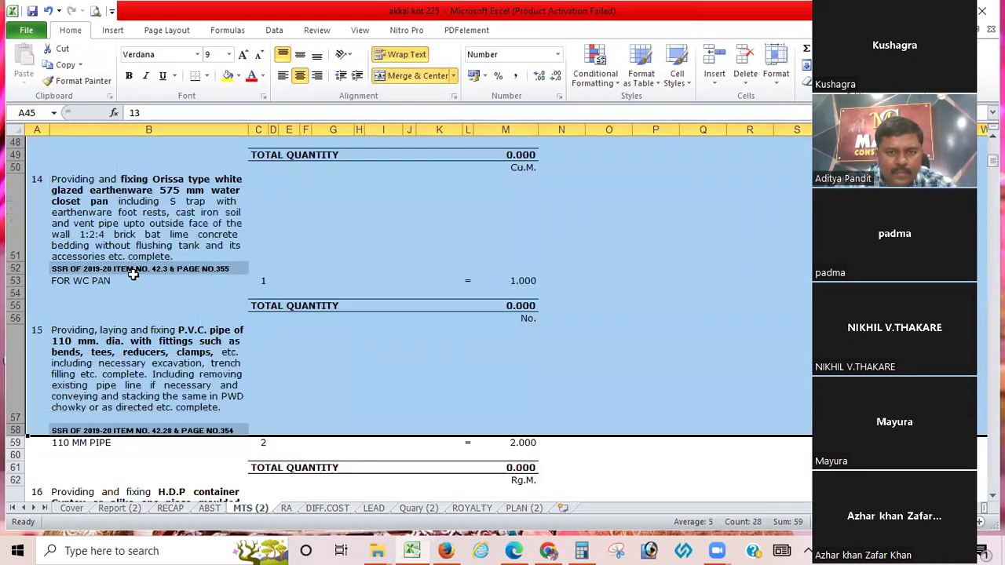
{"action": "scroll", "coordinate": [97, 265], "scroll_direction": "up", "scroll_amount": 1}
{"action": "left_click", "coordinate": [13, 182]}
{"action": "left_click_drag", "start_coordinate": [12, 182], "coordinate": [39, 441]}
{"action": "right_click", "coordinate": [38, 441]}
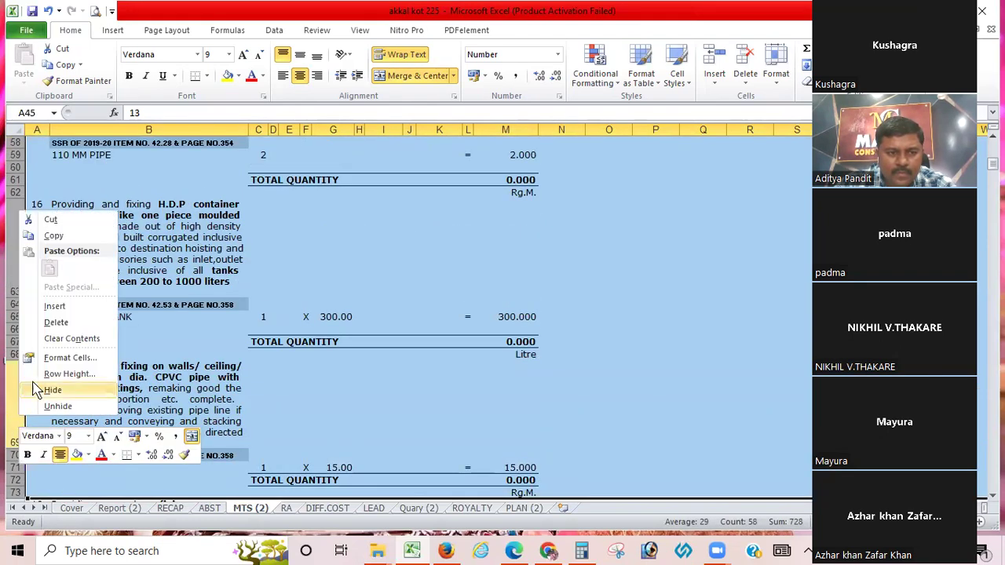
{"action": "left_click", "coordinate": [47, 321]}
{"action": "scroll", "coordinate": [447, 276], "scroll_direction": "up", "scroll_amount": 3}
{"action": "left_click", "coordinate": [439, 270]}
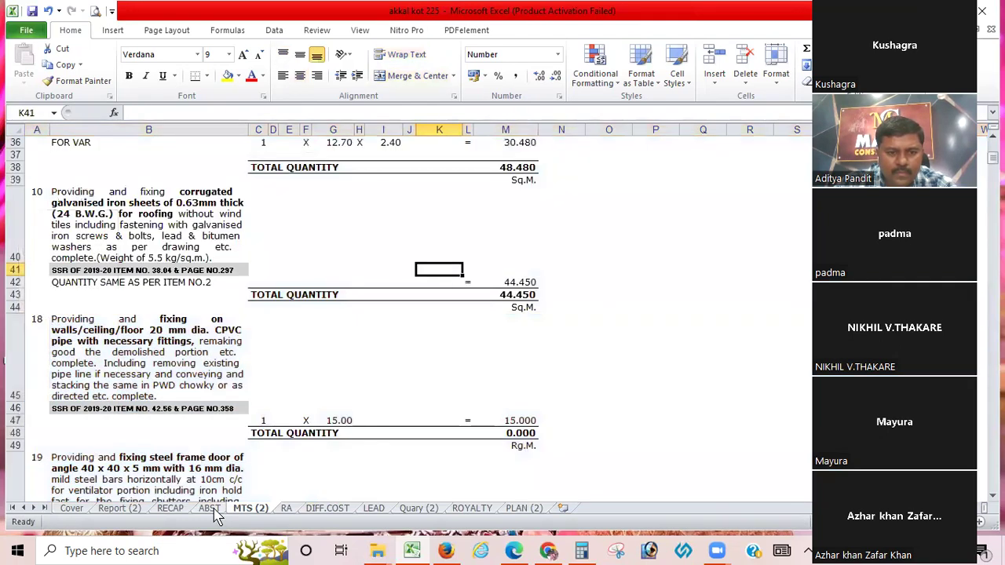
Step: On ABST, delete the Excavation rows 26–30 and unused rows 31–40
{"action": "left_click", "coordinate": [209, 508]}
{"action": "scroll", "coordinate": [338, 378], "scroll_direction": "down", "scroll_amount": 2}
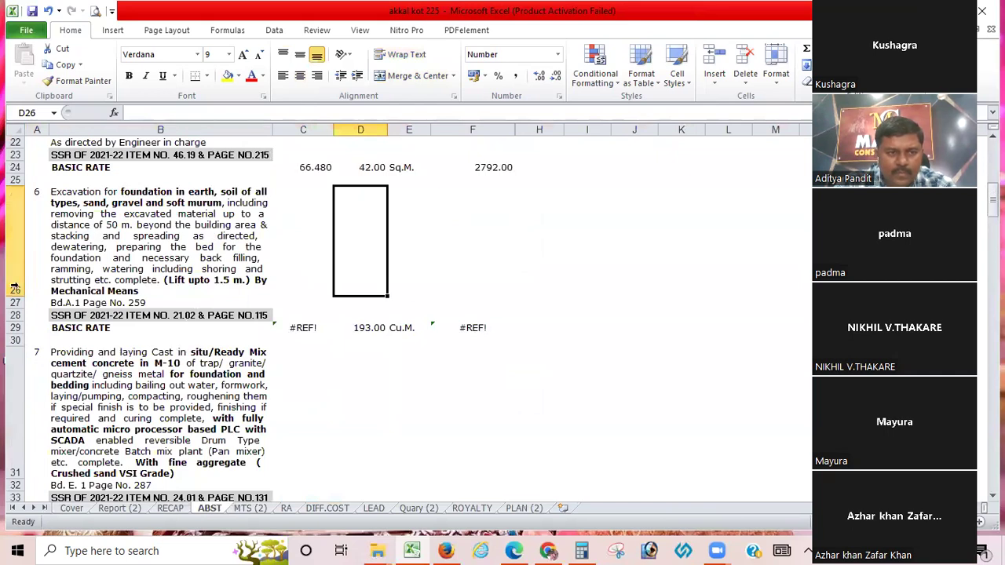
{"action": "left_click_drag", "start_coordinate": [14, 286], "coordinate": [14, 336]}
{"action": "right_click", "coordinate": [12, 262]}
{"action": "left_click", "coordinate": [48, 360]}
{"action": "scroll", "coordinate": [236, 314], "scroll_direction": "down", "scroll_amount": 5}
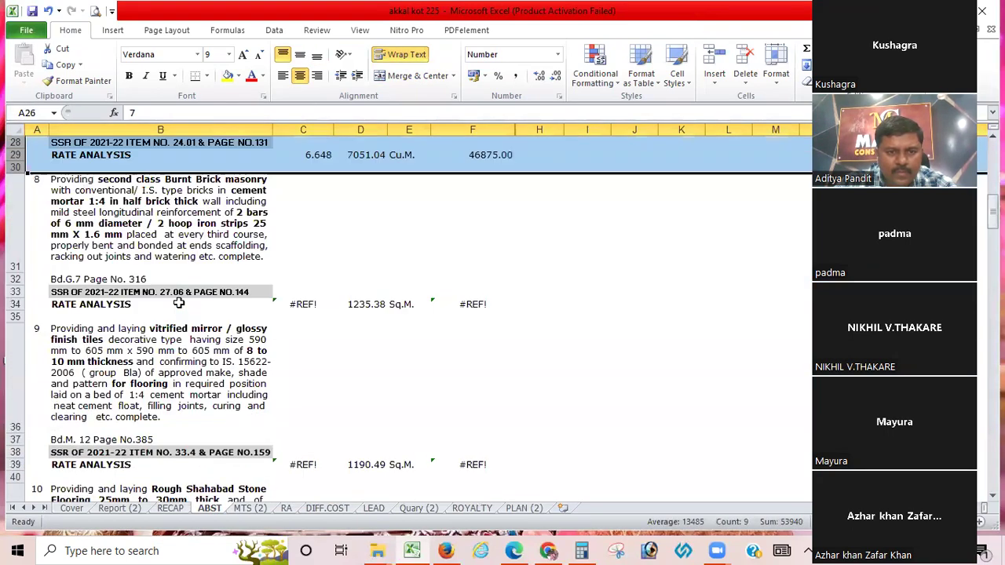
{"action": "left_click_drag", "start_coordinate": [15, 155], "coordinate": [144, 184]}
{"action": "scroll", "coordinate": [256, 266], "scroll_direction": "up", "scroll_amount": 2}
{"action": "scroll", "coordinate": [257, 266], "scroll_direction": "up", "scroll_amount": 1}
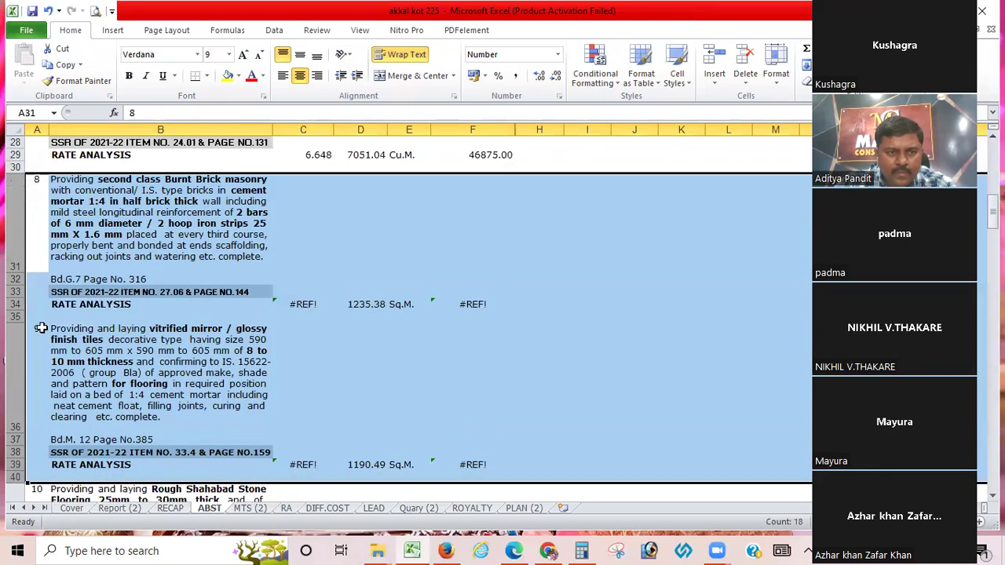
{"action": "right_click", "coordinate": [19, 262]}
{"action": "left_click", "coordinate": [58, 360]}
Step: Delete ABST rows 41–75 holding items 12 to 18
{"action": "scroll", "coordinate": [291, 312], "scroll_direction": "down", "scroll_amount": 3}
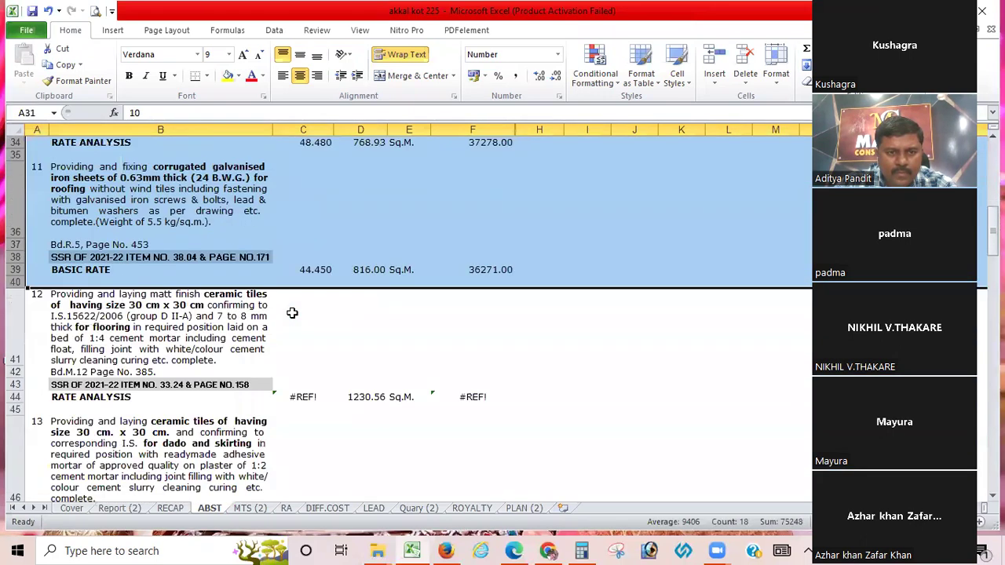
{"action": "left_click", "coordinate": [65, 242]}
{"action": "left_click_drag", "start_coordinate": [13, 249], "coordinate": [14, 428]}
{"action": "left_click_drag", "start_coordinate": [113, 468], "coordinate": [145, 309]}
{"action": "right_click", "coordinate": [11, 243]}
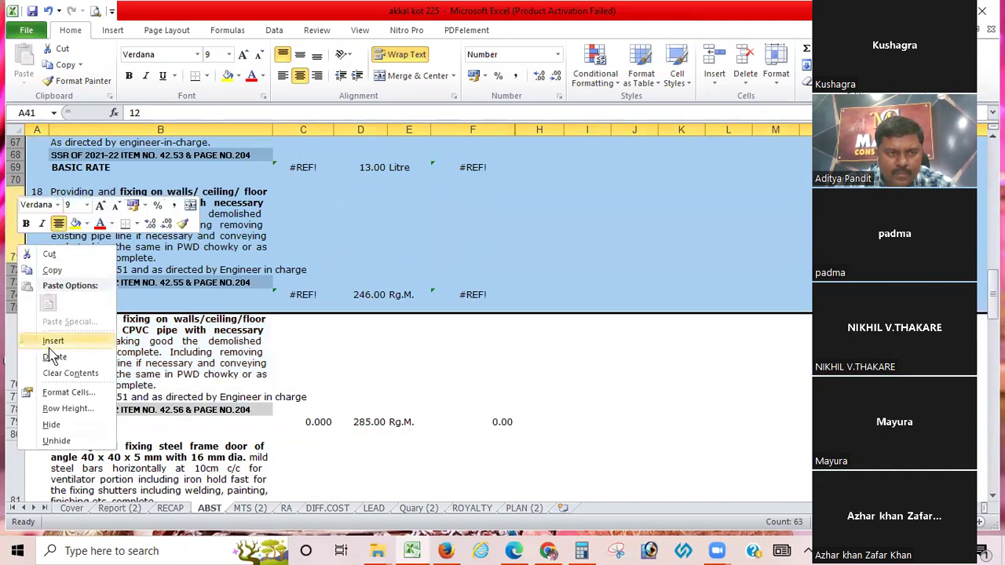
{"action": "left_click", "coordinate": [78, 356]}
{"action": "left_click", "coordinate": [346, 307]}
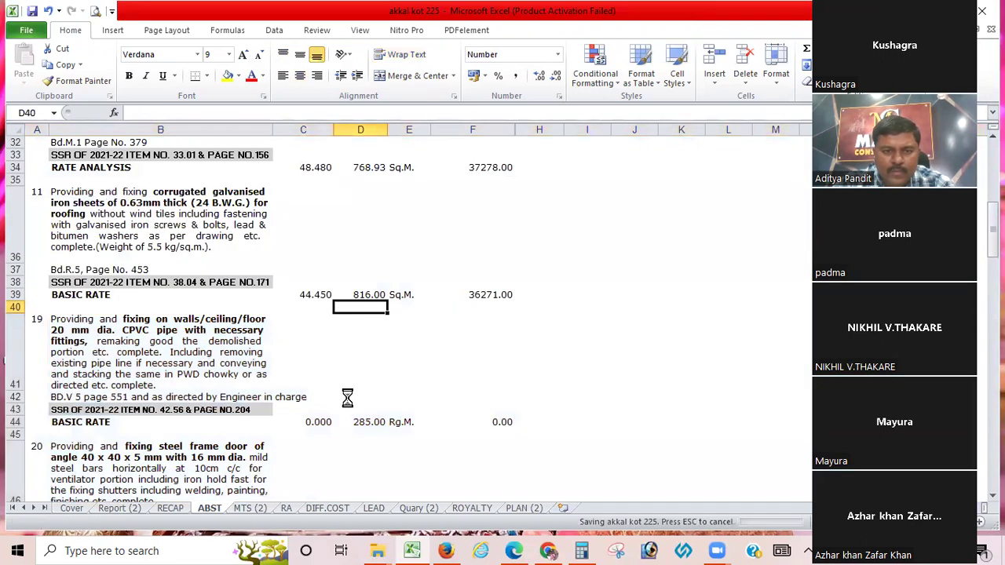
{"action": "left_click", "coordinate": [174, 508]}
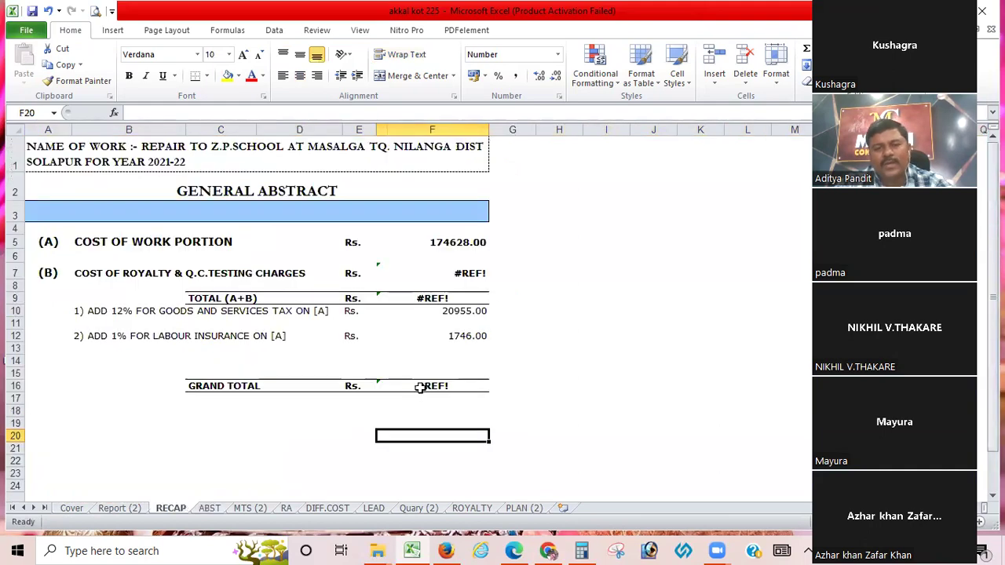
Step: On ABST, read the royalty-for-sand formula in C114, =ROUND(ROYALTY!$F$17,3)
{"action": "left_click", "coordinate": [217, 509]}
{"action": "scroll", "coordinate": [400, 360], "scroll_direction": "up", "scroll_amount": 6}
{"action": "scroll", "coordinate": [399, 360], "scroll_direction": "up", "scroll_amount": 5}
{"action": "scroll", "coordinate": [400, 360], "scroll_direction": "down", "scroll_amount": 15}
{"action": "scroll", "coordinate": [400, 361], "scroll_direction": "down", "scroll_amount": 17}
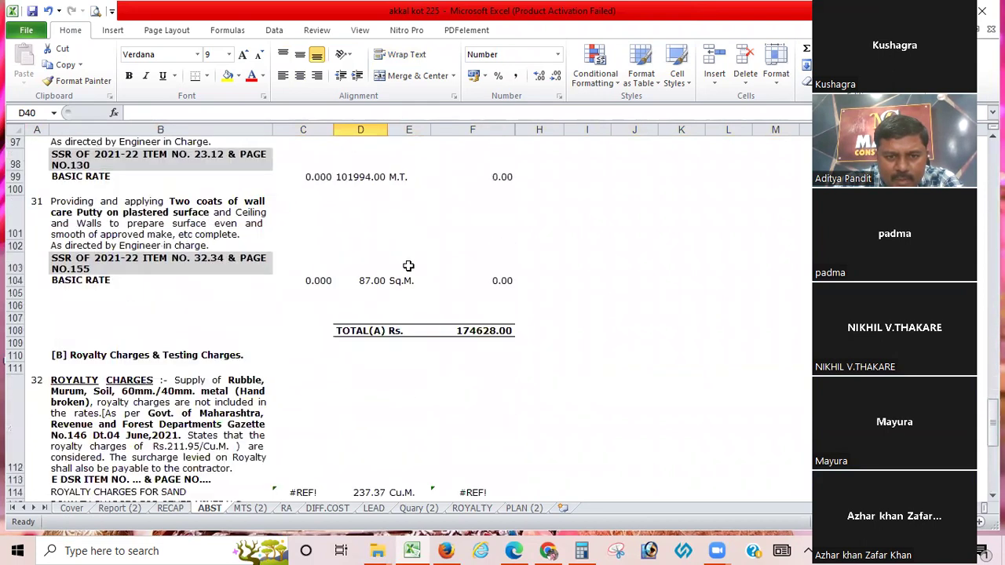
{"action": "scroll", "coordinate": [408, 266], "scroll_direction": "down", "scroll_amount": 2}
{"action": "left_click", "coordinate": [306, 376]}
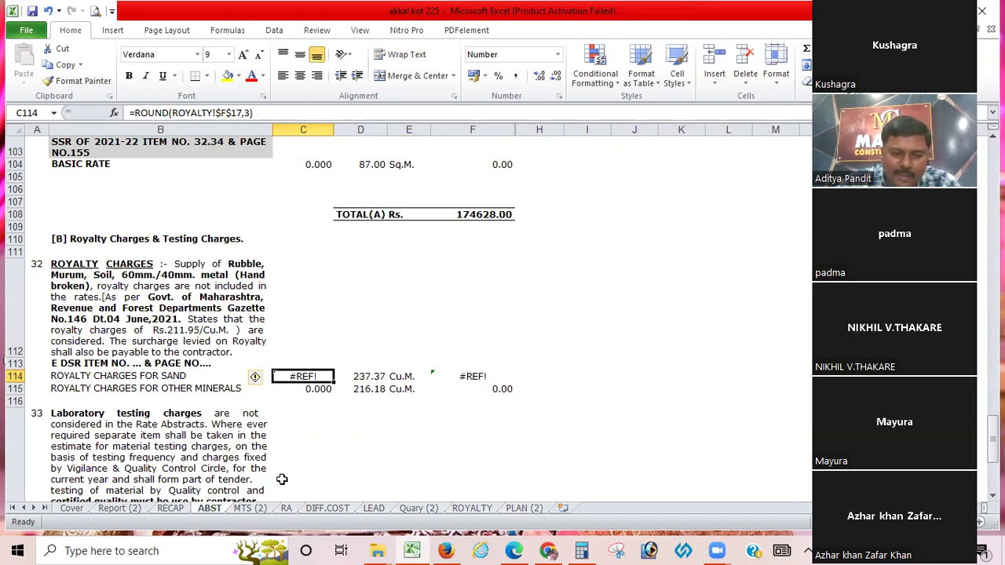
Step: Cross-check MTS (2), recheck the C114 royalty formula, and go to the ROYALTY sheet
{"action": "left_click", "coordinate": [259, 509]}
{"action": "left_click", "coordinate": [371, 339]}
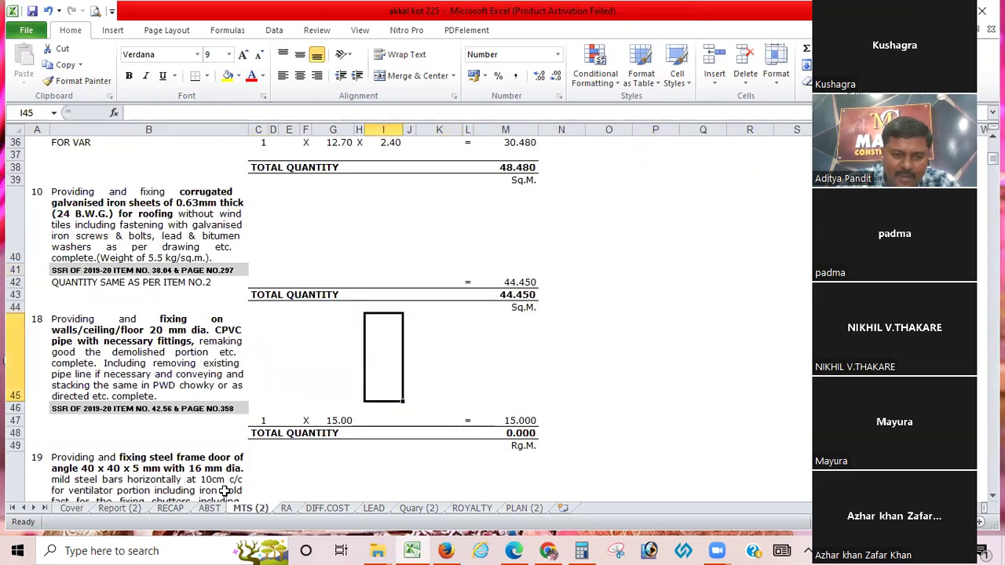
{"action": "left_click", "coordinate": [210, 509]}
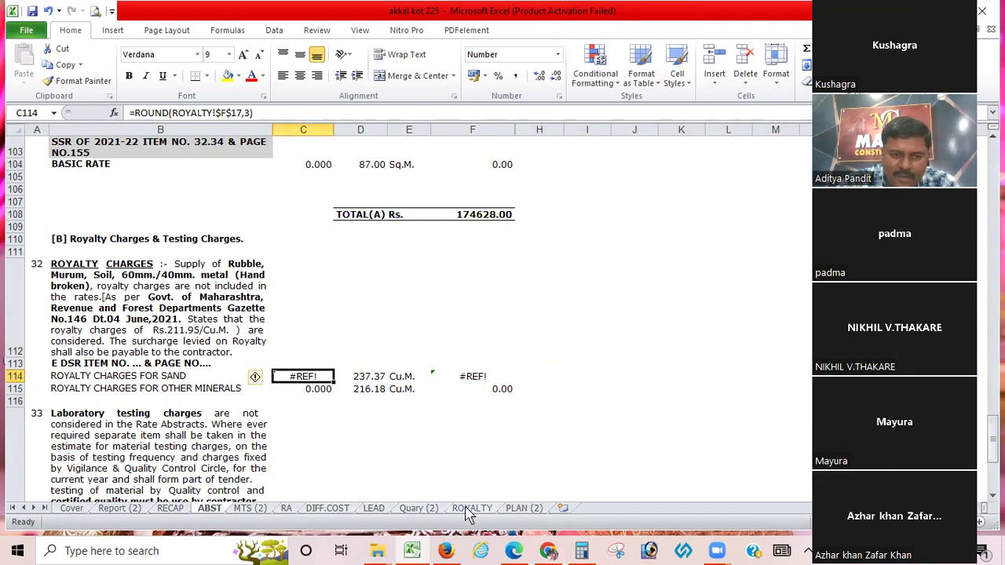
{"action": "left_click", "coordinate": [420, 418]}
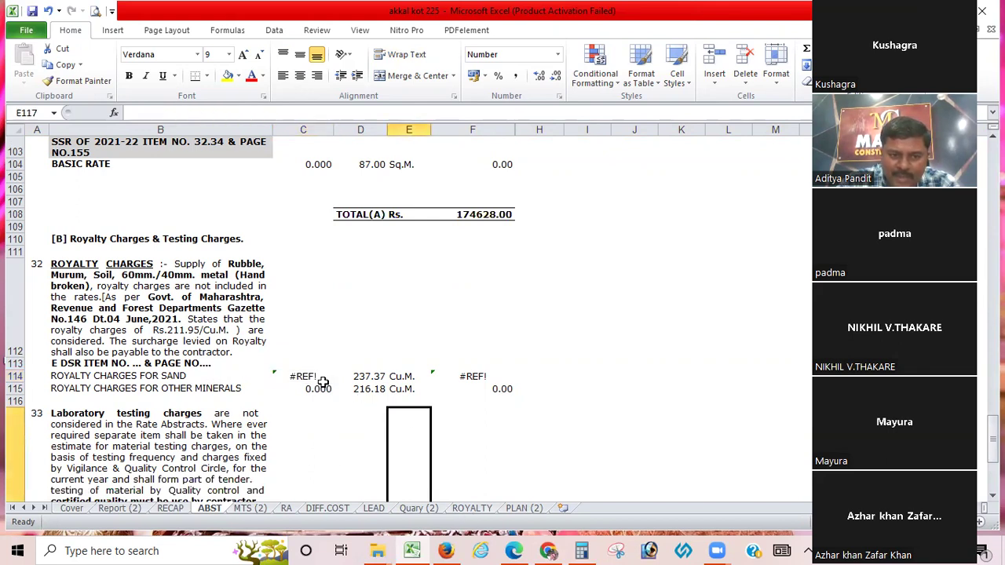
{"action": "left_click", "coordinate": [322, 378]}
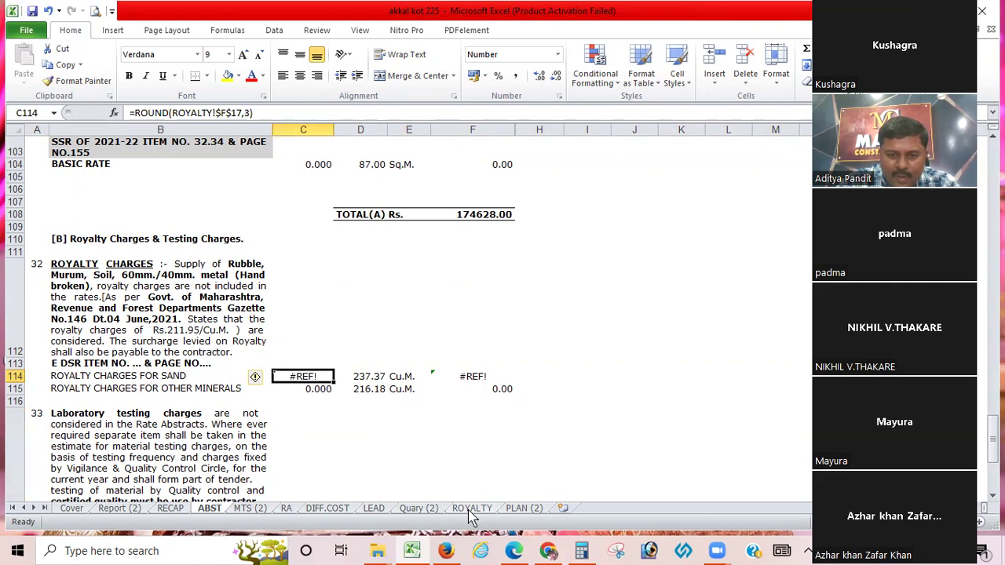
{"action": "left_click", "coordinate": [471, 509]}
Step: On ROYALTY, delete rows 7–8 holding the broken items 2 and 3
{"action": "scroll", "coordinate": [307, 383], "scroll_direction": "up", "scroll_amount": 10}
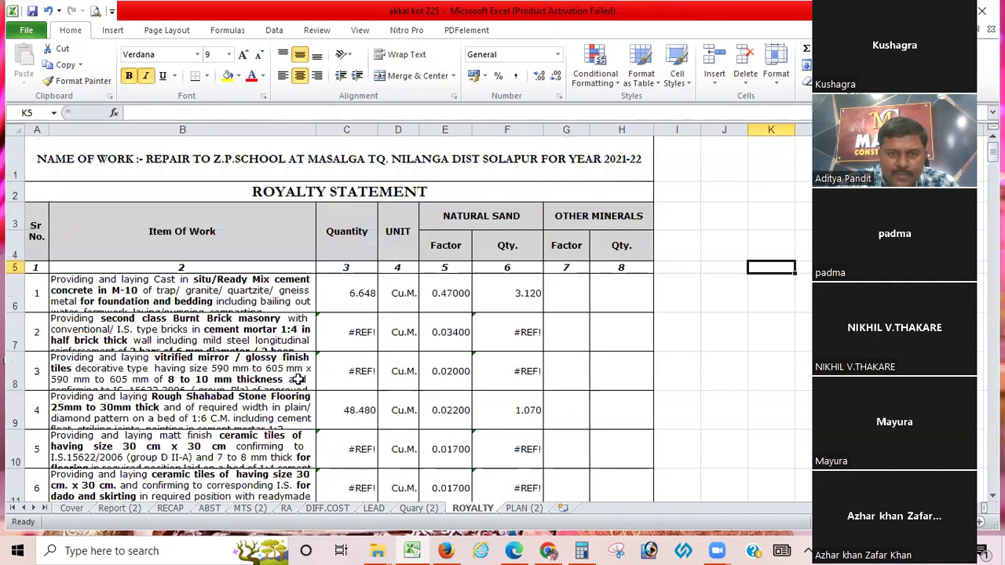
{"action": "left_click", "coordinate": [349, 314]}
{"action": "left_click", "coordinate": [271, 343]}
{"action": "left_click", "coordinate": [377, 340]}
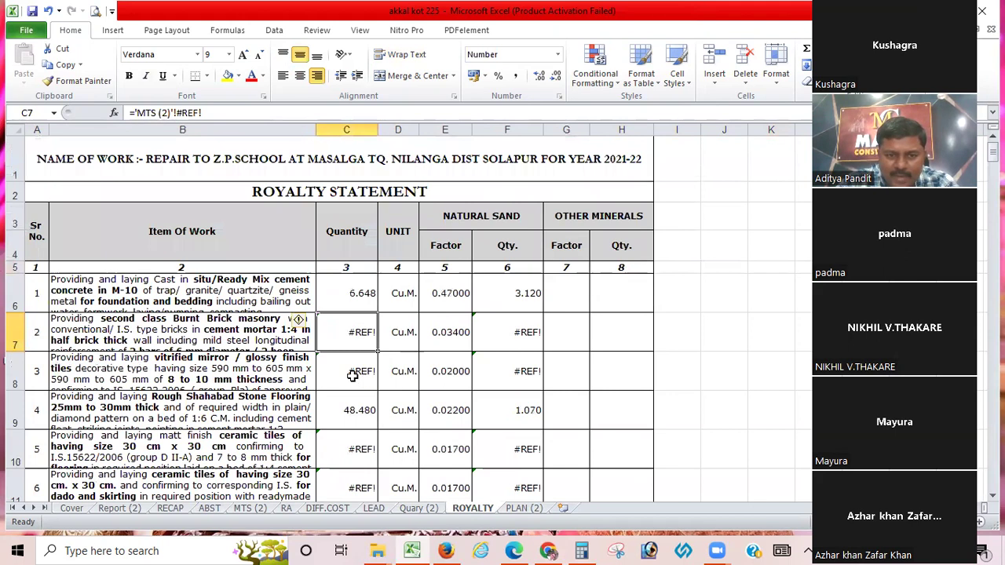
{"action": "left_click_drag", "start_coordinate": [11, 334], "coordinate": [12, 365]}
{"action": "right_click", "coordinate": [12, 366]}
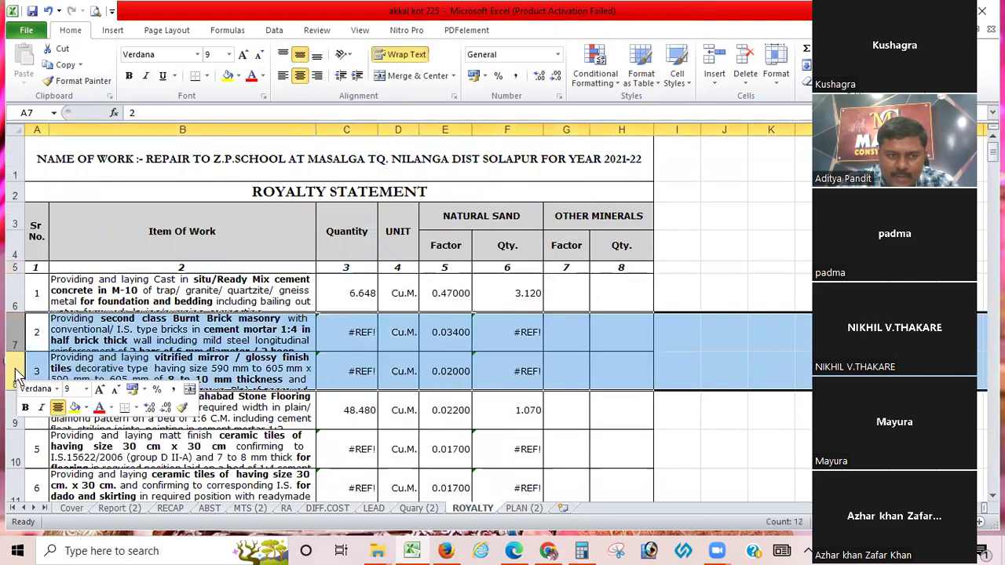
{"action": "left_click", "coordinate": [54, 276]}
Step: Delete rows 8–11 for items 5 to 8, then verify royalty 4180.00 on RECAP
{"action": "left_click", "coordinate": [12, 371]}
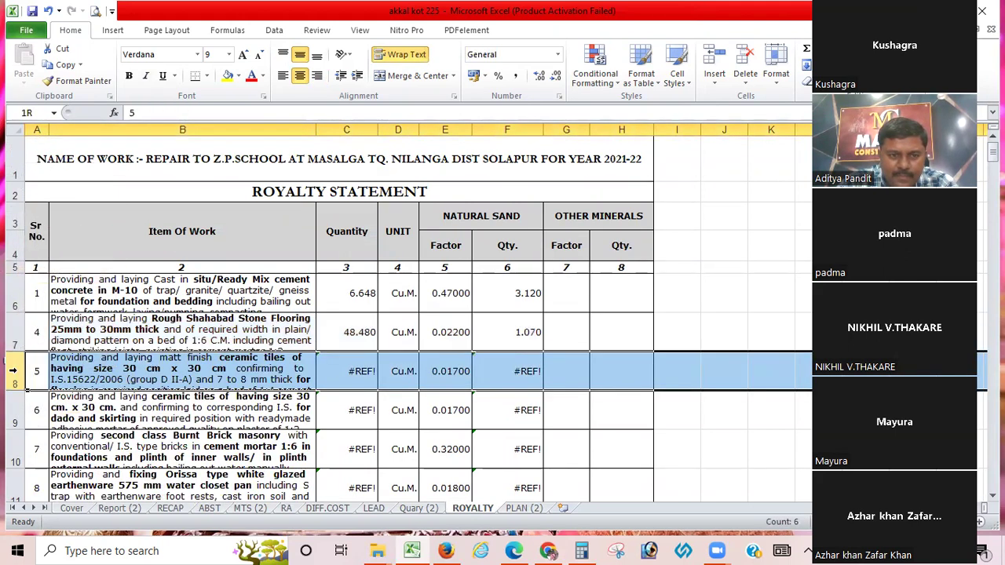
{"action": "left_click_drag", "start_coordinate": [15, 374], "coordinate": [14, 462]}
{"action": "right_click", "coordinate": [11, 469]}
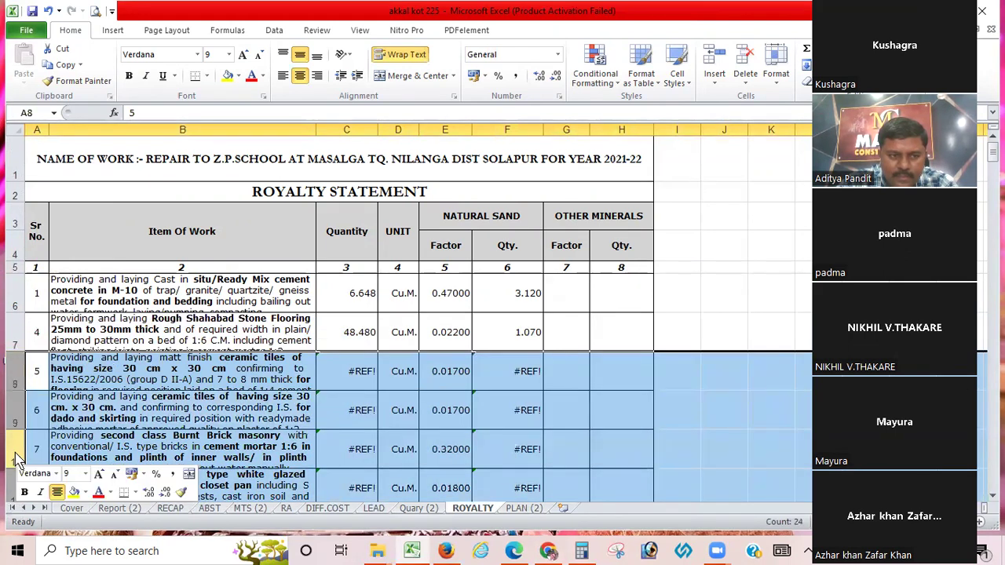
{"action": "left_click", "coordinate": [70, 363]}
{"action": "scroll", "coordinate": [281, 345], "scroll_direction": "down", "scroll_amount": 1}
{"action": "left_click", "coordinate": [323, 442]}
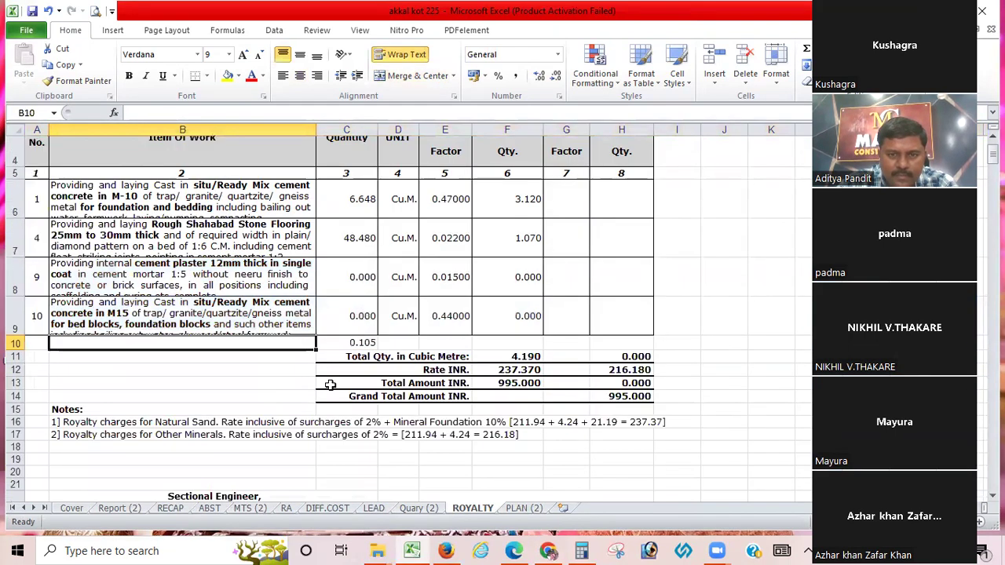
{"action": "left_click", "coordinate": [206, 508]}
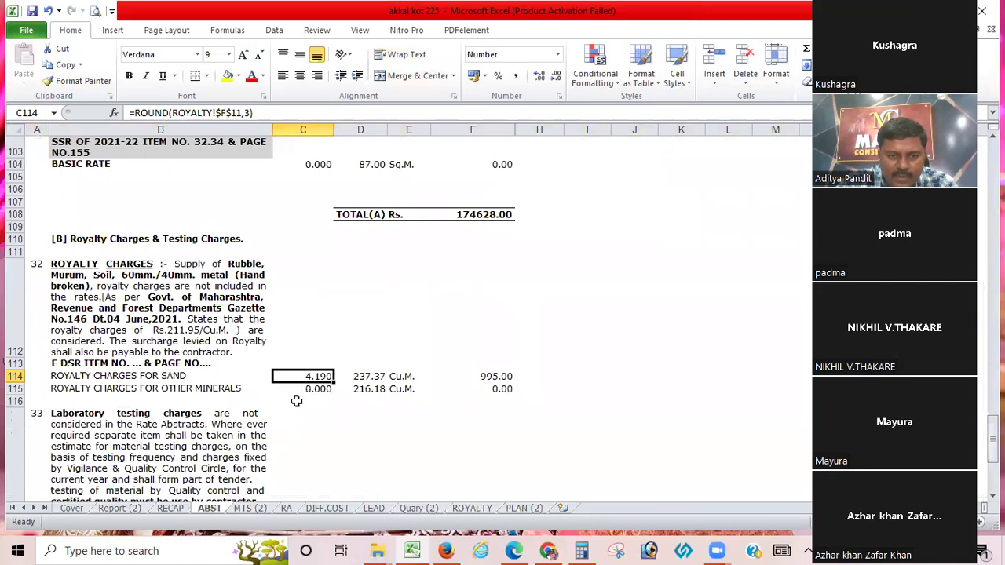
{"action": "left_click", "coordinate": [185, 508]}
{"action": "left_click", "coordinate": [456, 398]}
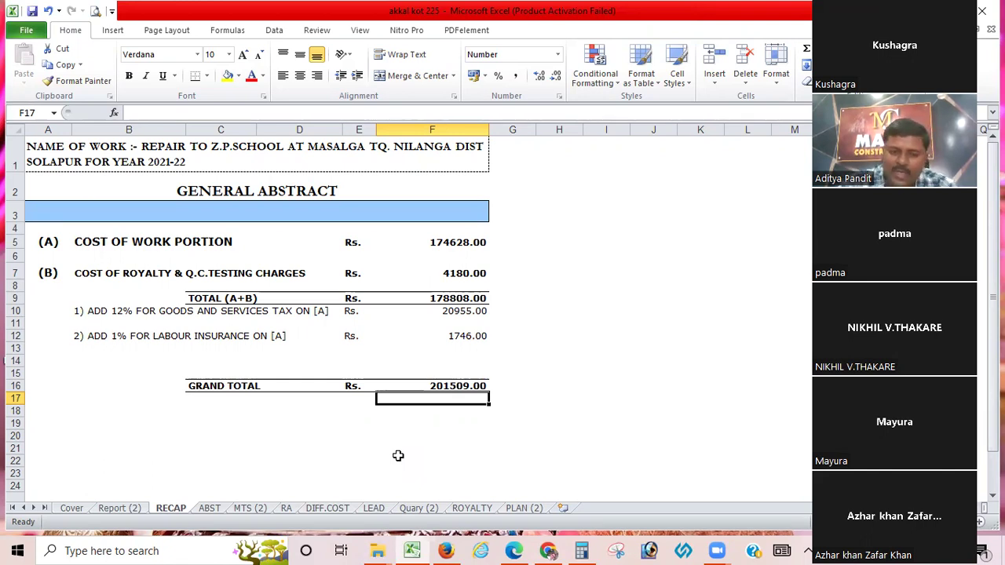
Step: Delete the selected block of unused rows from the RA rate analysis sheet
{"action": "left_click", "coordinate": [288, 509]}
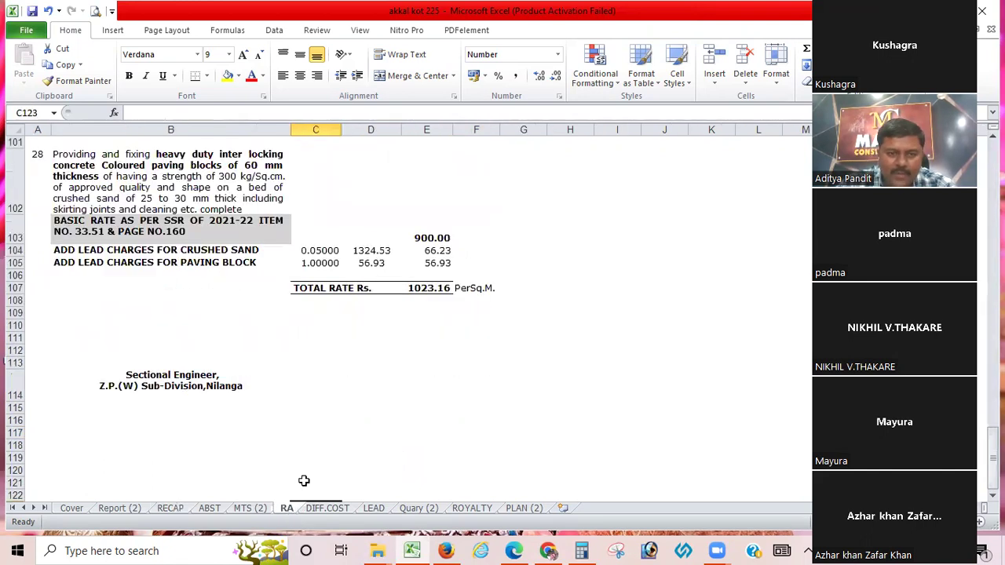
{"action": "scroll", "coordinate": [338, 380], "scroll_direction": "up", "scroll_amount": 10}
{"action": "scroll", "coordinate": [338, 380], "scroll_direction": "down", "scroll_amount": 5}
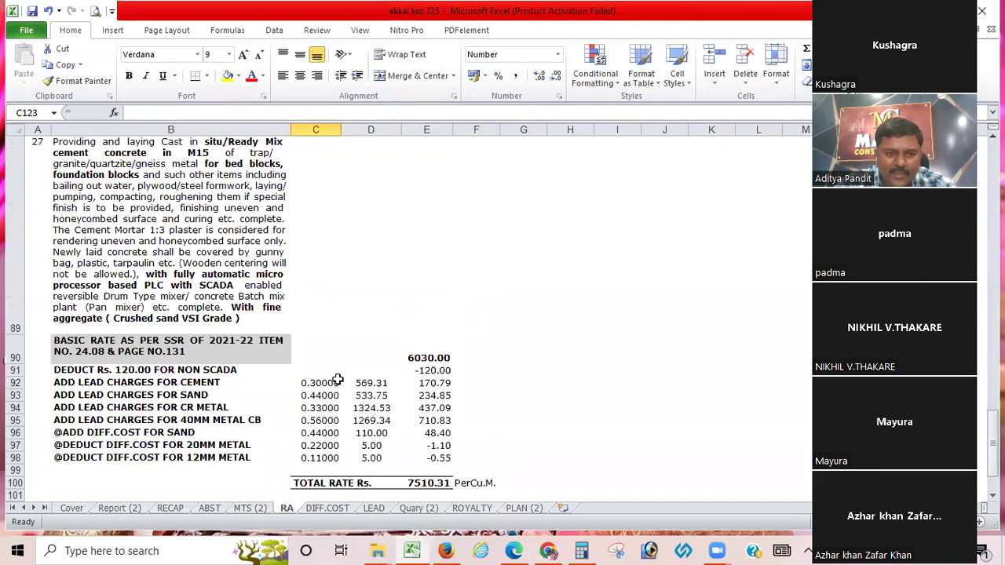
{"action": "scroll", "coordinate": [338, 380], "scroll_direction": "down", "scroll_amount": 1}
{"action": "left_click", "coordinate": [180, 279]}
{"action": "scroll", "coordinate": [183, 321], "scroll_direction": "up", "scroll_amount": 1}
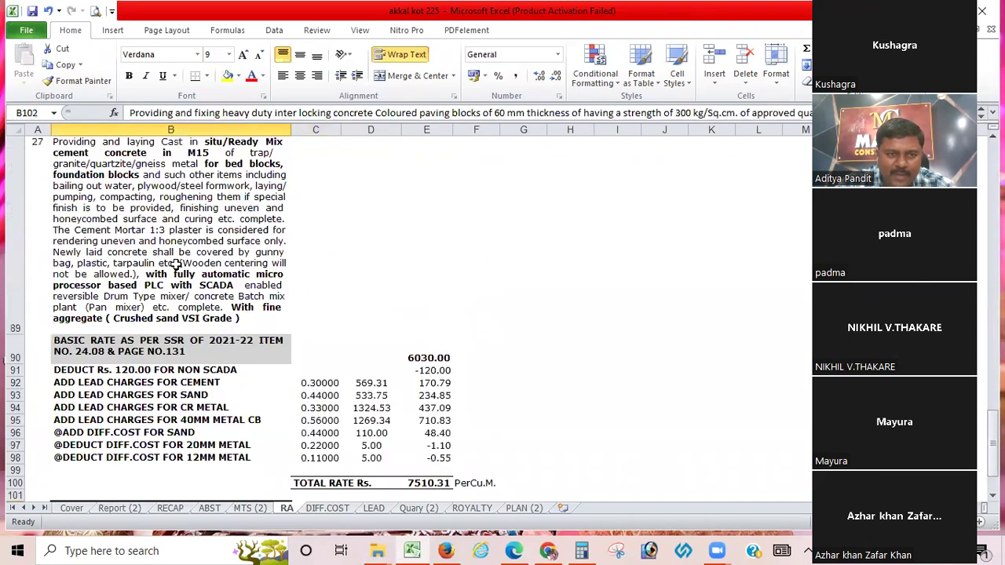
{"action": "scroll", "coordinate": [177, 265], "scroll_direction": "down", "scroll_amount": 1}
{"action": "scroll", "coordinate": [45, 263], "scroll_direction": "up", "scroll_amount": 1}
{"action": "left_click_drag", "start_coordinate": [13, 313], "coordinate": [47, 458]}
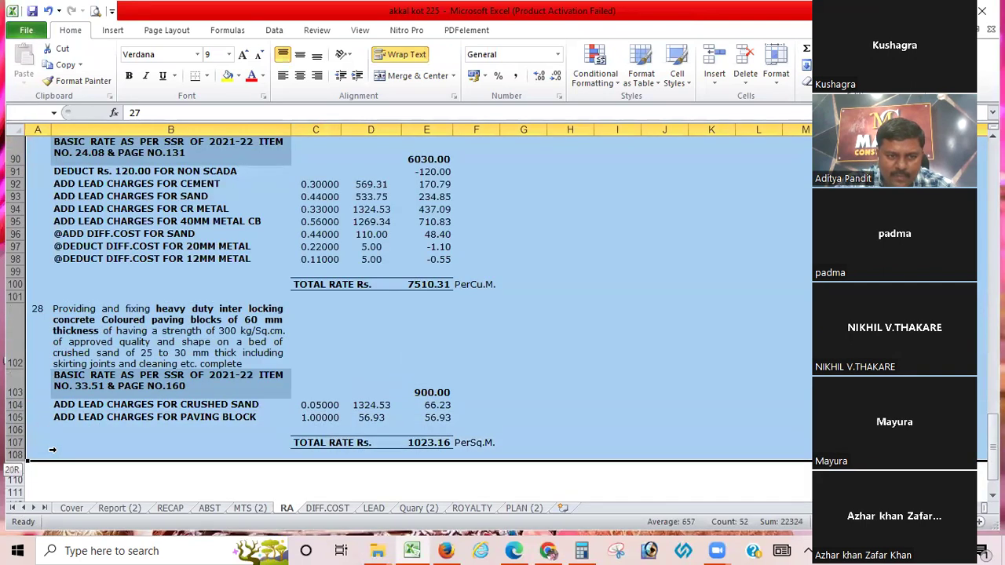
{"action": "right_click", "coordinate": [24, 398]}
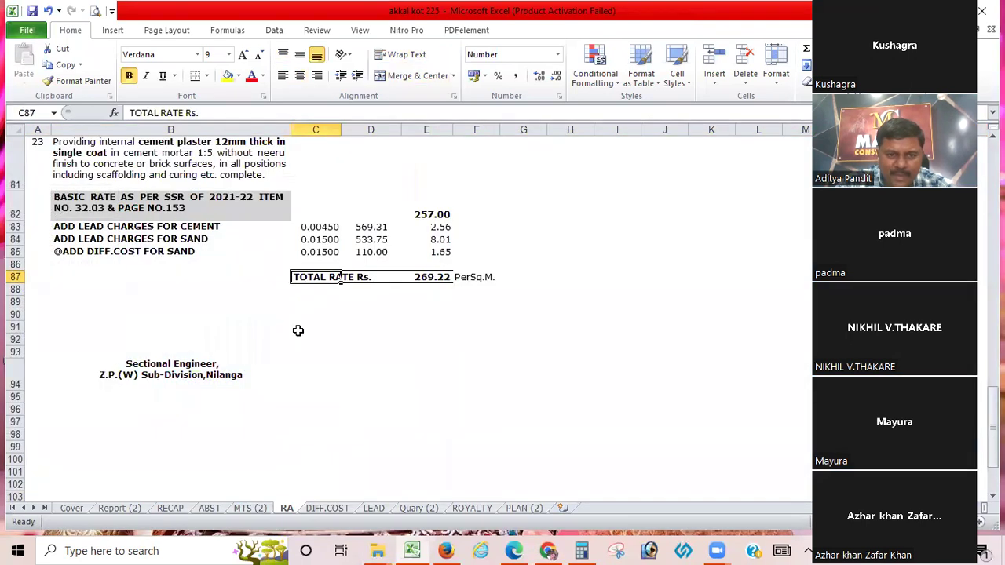
{"action": "left_click", "coordinate": [355, 314]}
Step: Inspect the broken rate and quantity formulas of ABST items 27 and 28
{"action": "left_click", "coordinate": [251, 508]}
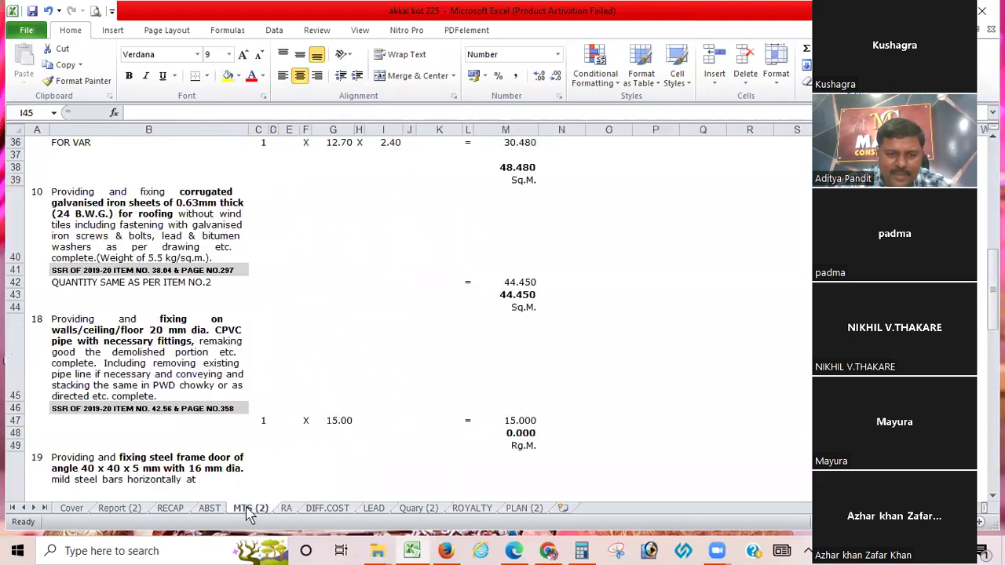
{"action": "scroll", "coordinate": [350, 369], "scroll_direction": "down", "scroll_amount": 3}
{"action": "scroll", "coordinate": [349, 369], "scroll_direction": "down", "scroll_amount": 10}
{"action": "left_click", "coordinate": [211, 509]}
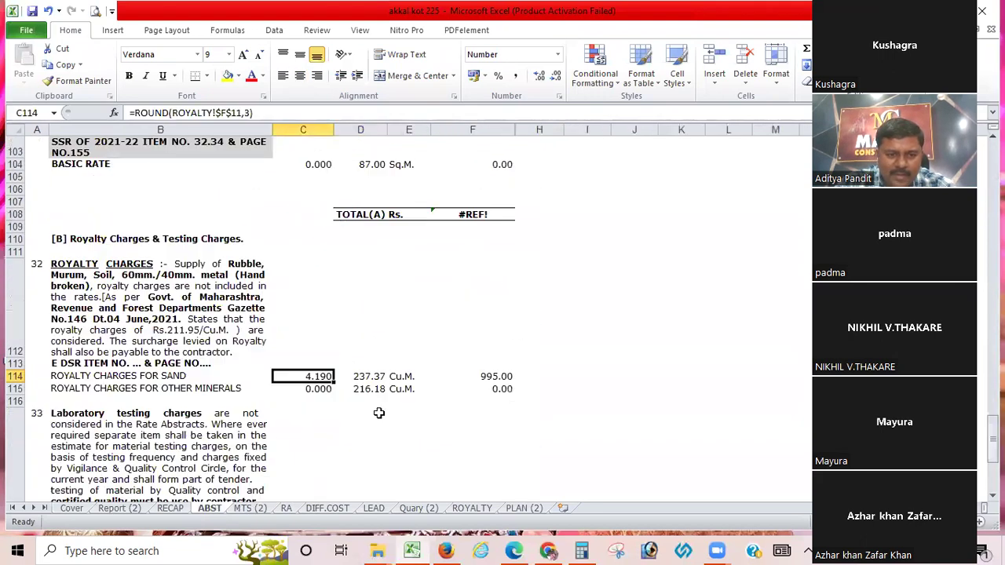
{"action": "left_click", "coordinate": [474, 346]}
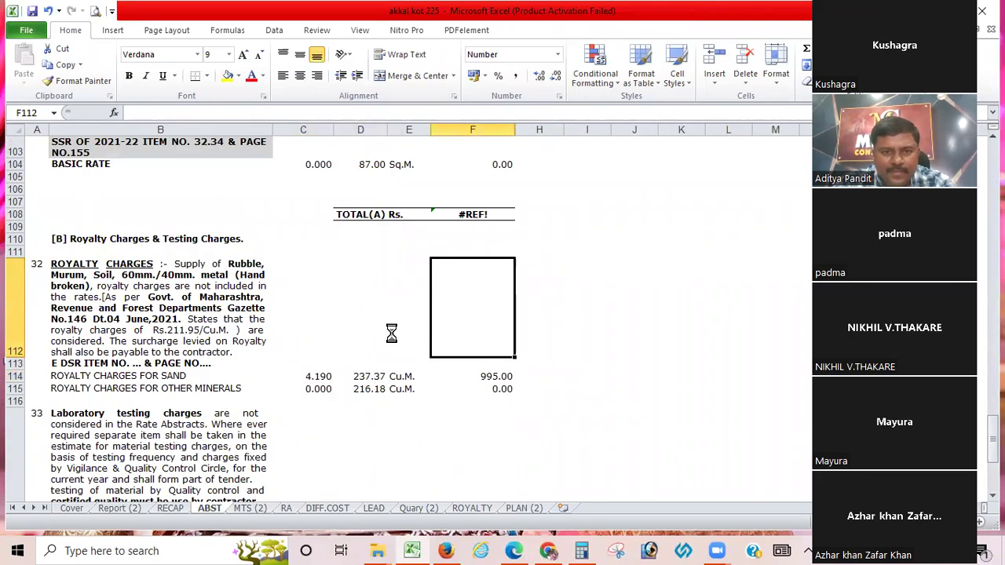
{"action": "scroll", "coordinate": [393, 332], "scroll_direction": "up", "scroll_amount": 3}
{"action": "scroll", "coordinate": [359, 382], "scroll_direction": "up", "scroll_amount": 5}
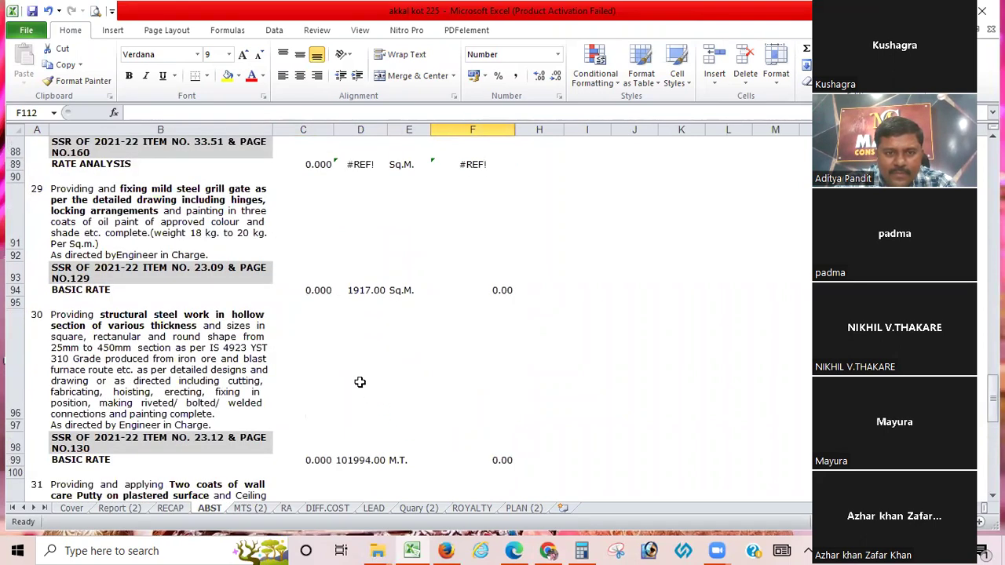
{"action": "scroll", "coordinate": [363, 400], "scroll_direction": "down", "scroll_amount": 1}
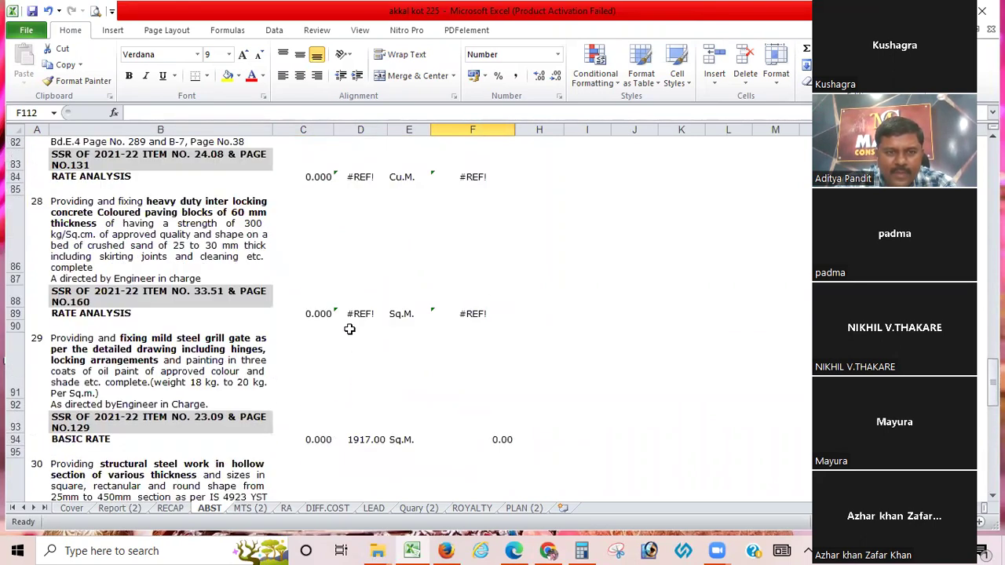
{"action": "left_click", "coordinate": [359, 177]}
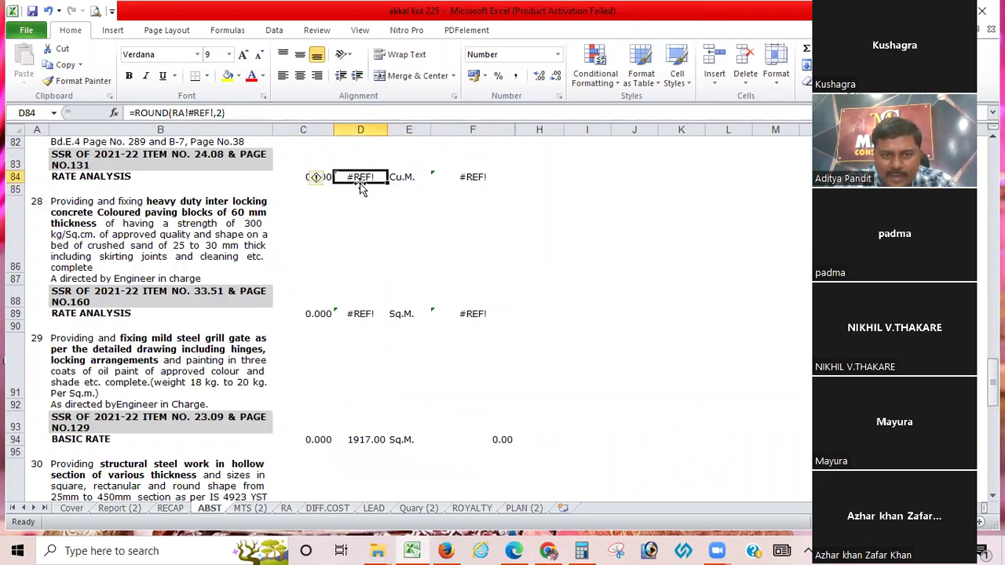
{"action": "left_click", "coordinate": [319, 315]}
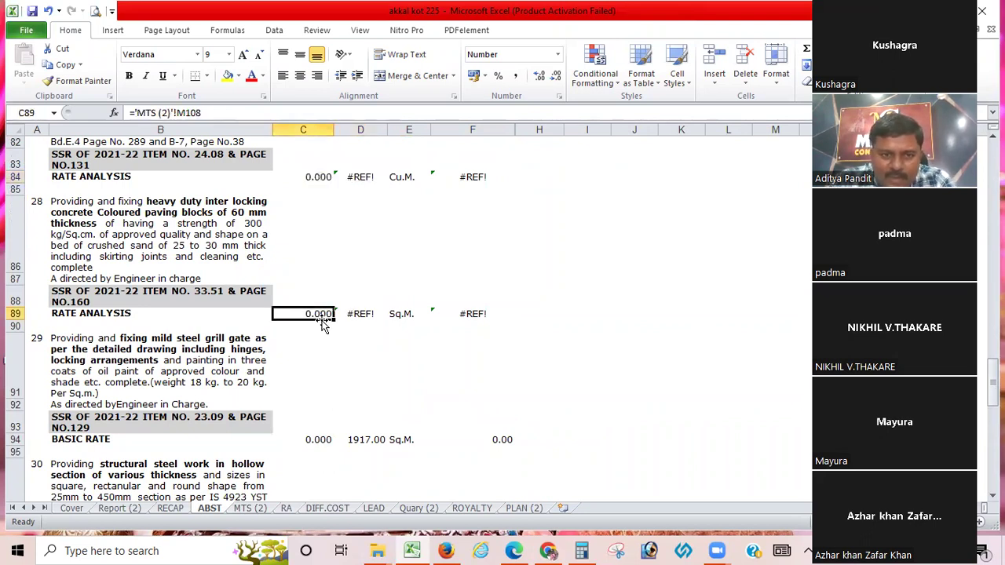
{"action": "left_click", "coordinate": [357, 313]}
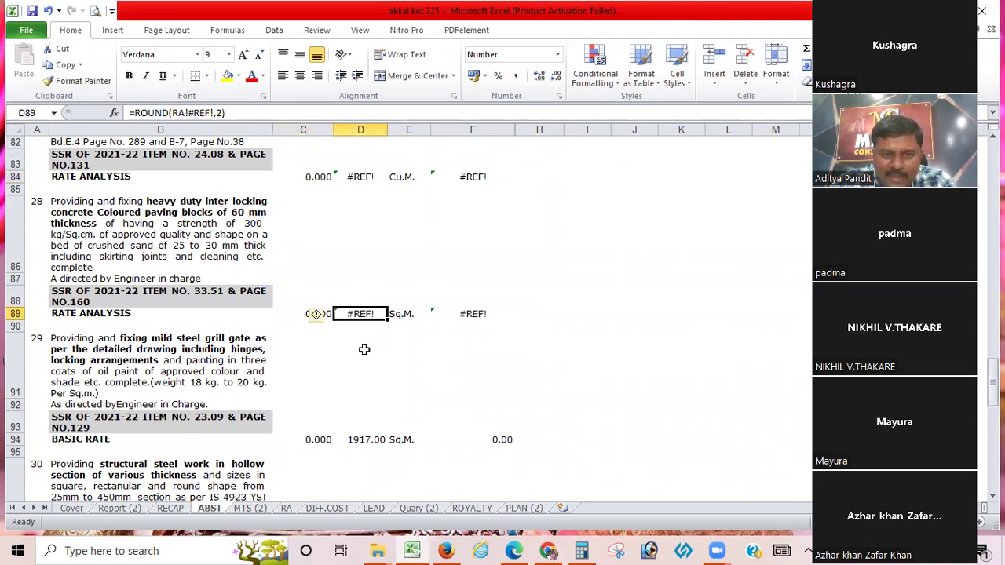
{"action": "left_click", "coordinate": [290, 313]}
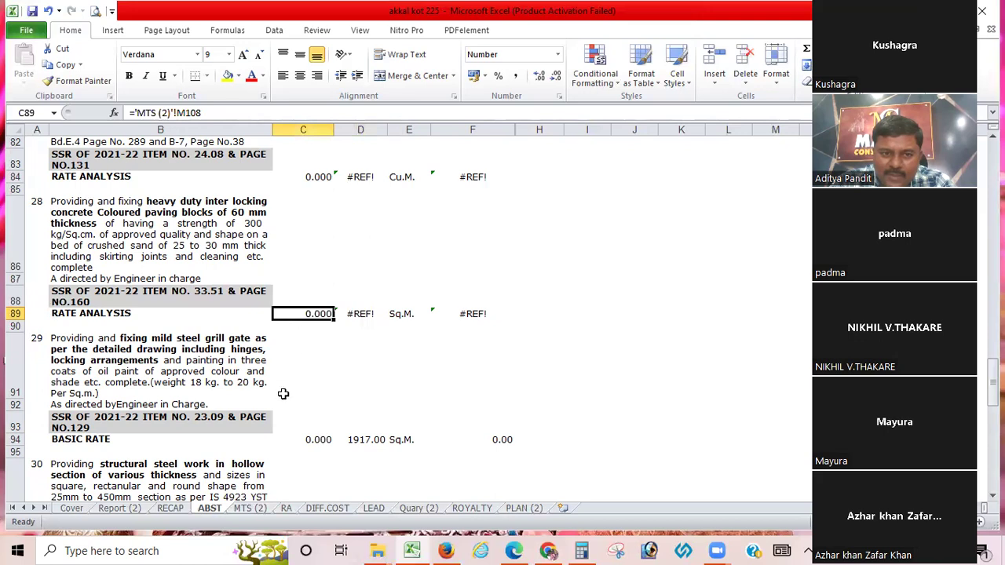
Step: Delete rows 98–109, the M15 concrete item, from the MTS (2) sheet
{"action": "left_click", "coordinate": [249, 509]}
{"action": "scroll", "coordinate": [330, 348], "scroll_direction": "down", "scroll_amount": 8}
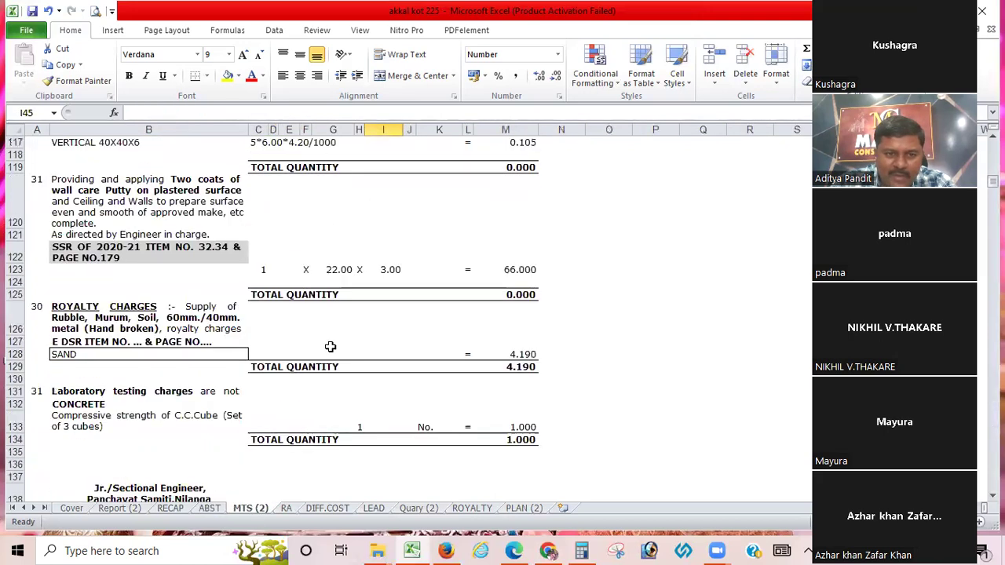
{"action": "scroll", "coordinate": [330, 348], "scroll_direction": "up", "scroll_amount": 2}
{"action": "scroll", "coordinate": [157, 342], "scroll_direction": "up", "scroll_amount": 4}
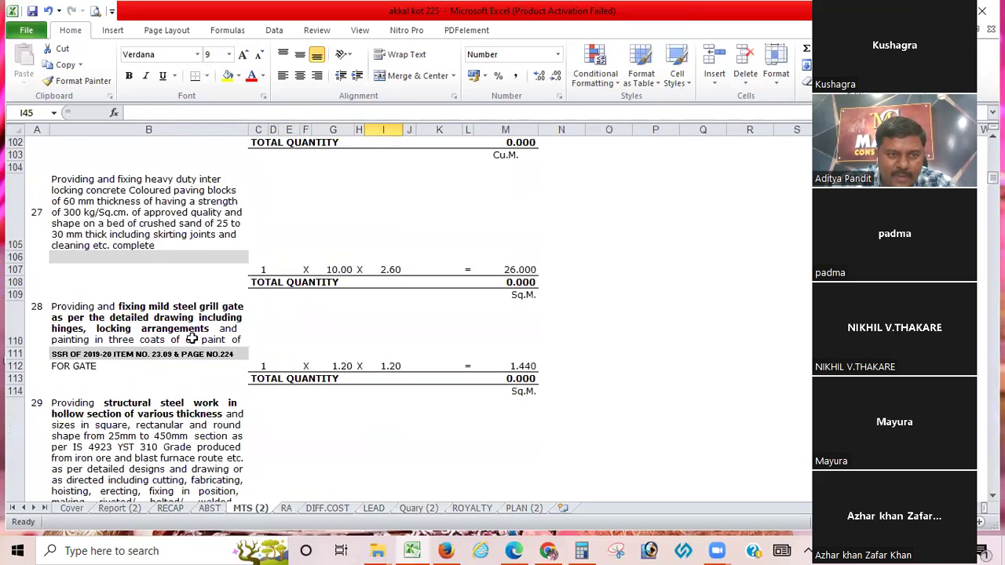
{"action": "scroll", "coordinate": [177, 326], "scroll_direction": "up", "scroll_amount": 2}
{"action": "left_click", "coordinate": [118, 299]}
{"action": "left_click_drag", "start_coordinate": [13, 301], "coordinate": [47, 440]}
{"action": "right_click", "coordinate": [16, 346]}
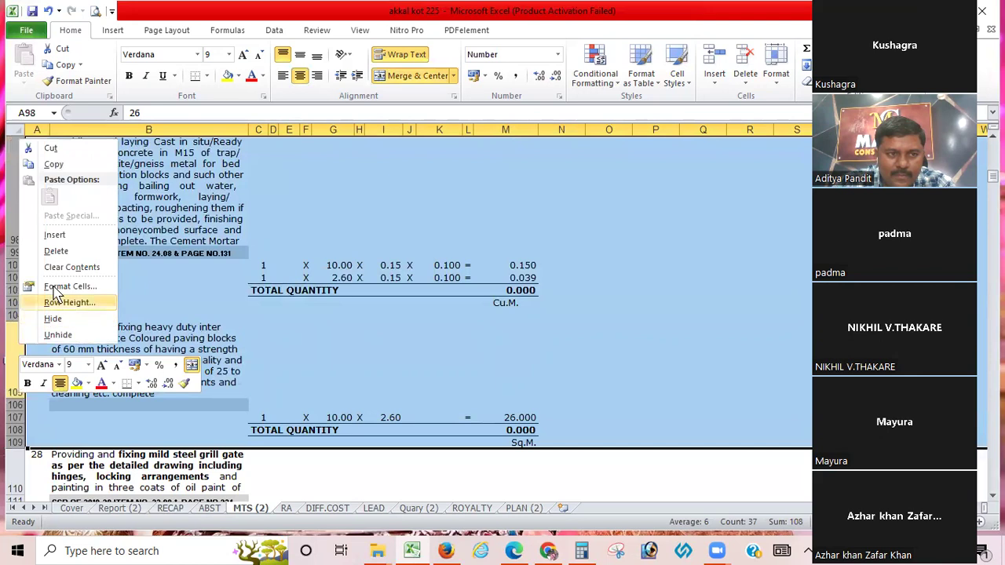
{"action": "left_click", "coordinate": [56, 251]}
Step: Delete ABST rows 81–89 holding items 27 and 28, then view the RECAP abstract
{"action": "left_click", "coordinate": [210, 508]}
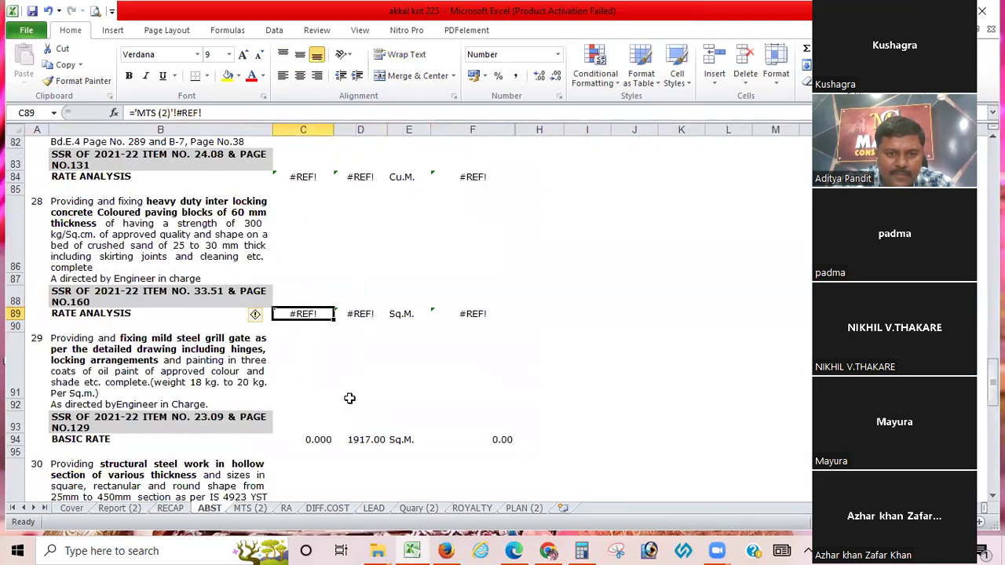
{"action": "left_click", "coordinate": [307, 176]}
{"action": "left_click", "coordinate": [299, 313]}
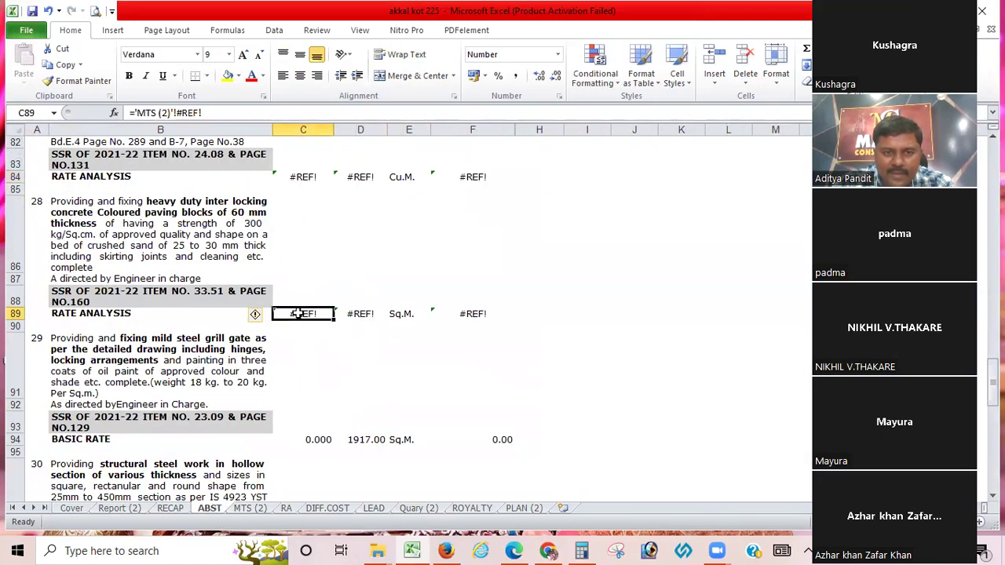
{"action": "left_click", "coordinate": [346, 314]}
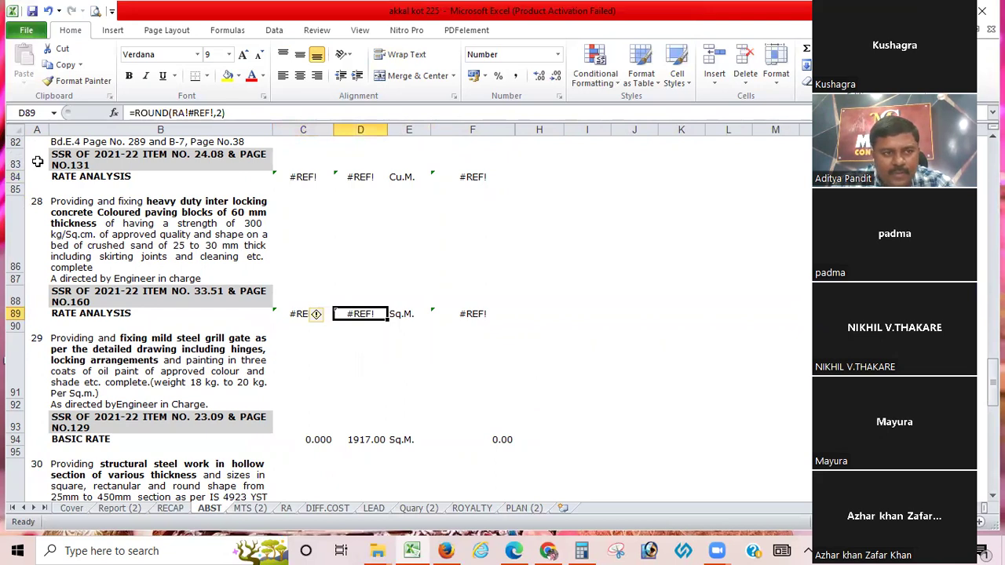
{"action": "scroll", "coordinate": [47, 252], "scroll_direction": "up", "scroll_amount": 1}
{"action": "left_click_drag", "start_coordinate": [16, 288], "coordinate": [16, 398]}
{"action": "scroll", "coordinate": [16, 399], "scroll_direction": "down", "scroll_amount": 1}
{"action": "left_click_drag", "start_coordinate": [60, 337], "coordinate": [57, 309]}
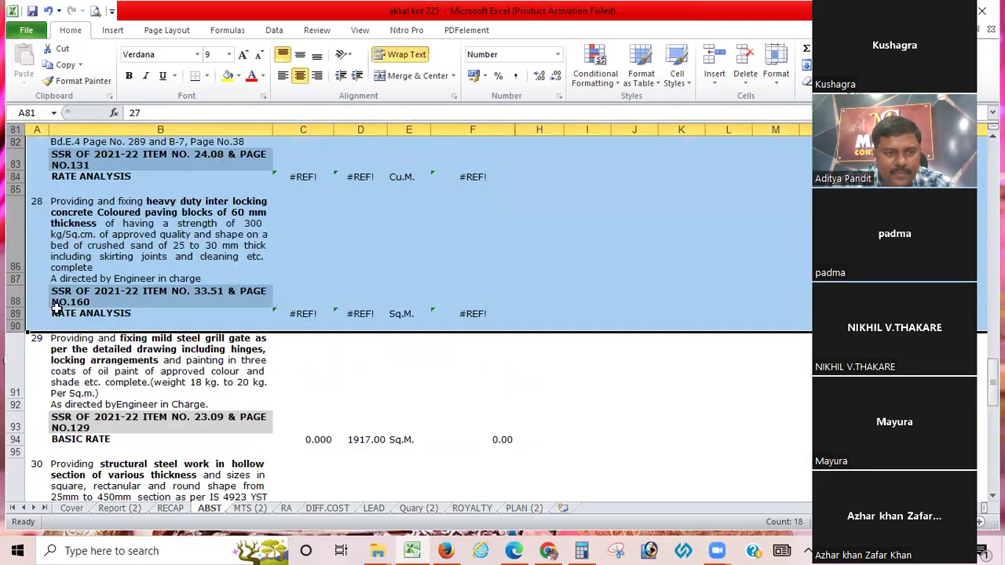
{"action": "right_click", "coordinate": [29, 261]}
{"action": "left_click", "coordinate": [62, 363]}
{"action": "left_click", "coordinate": [351, 322]}
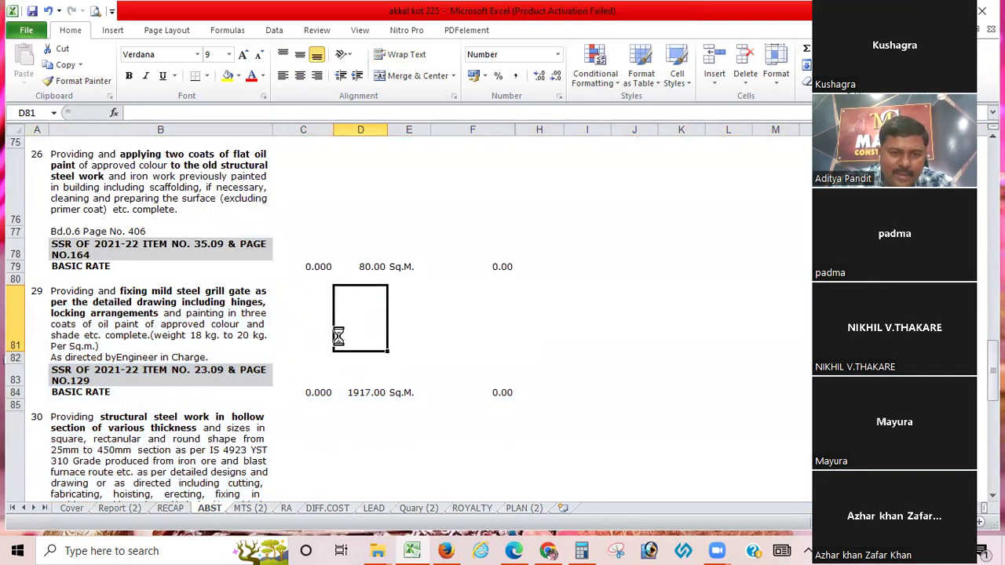
{"action": "scroll", "coordinate": [197, 495], "scroll_direction": "down", "scroll_amount": 4}
{"action": "left_click", "coordinate": [170, 508]}
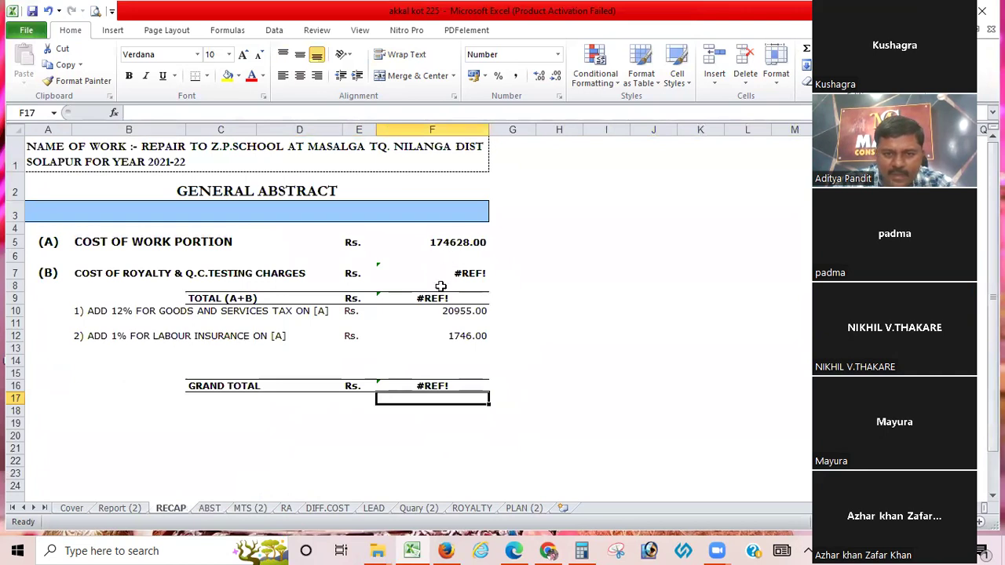
Step: Delete row 9, the #REF! M15 concrete entry, from the ROYALTY table
{"action": "left_click", "coordinate": [210, 508]}
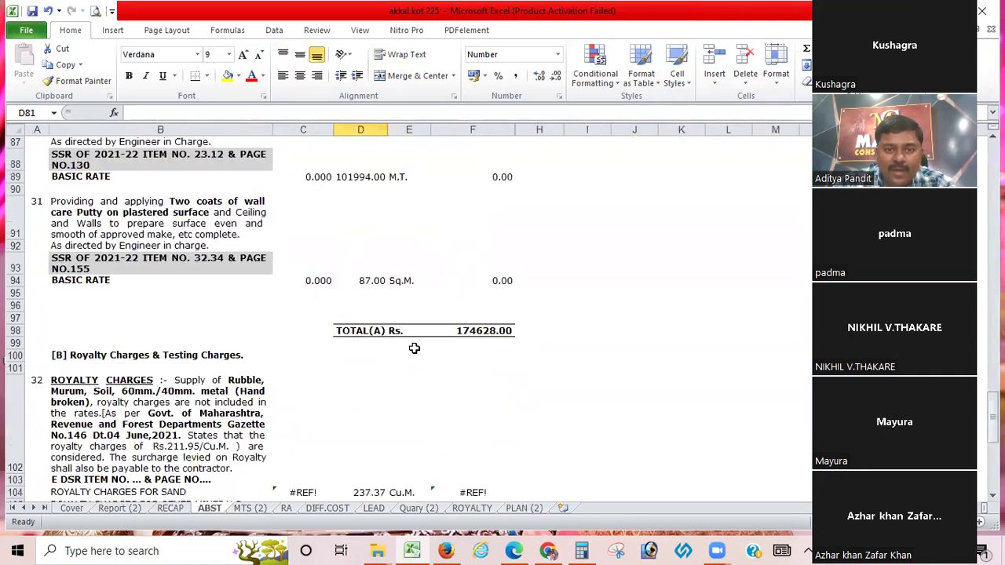
{"action": "scroll", "coordinate": [414, 348], "scroll_direction": "down", "scroll_amount": 1}
{"action": "left_click", "coordinate": [308, 446]}
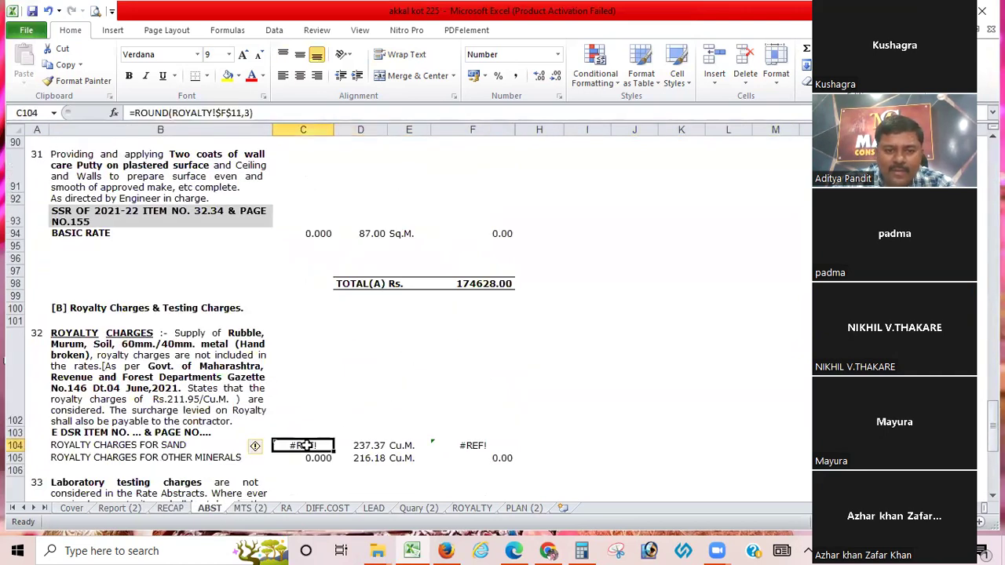
{"action": "left_click", "coordinate": [473, 509]}
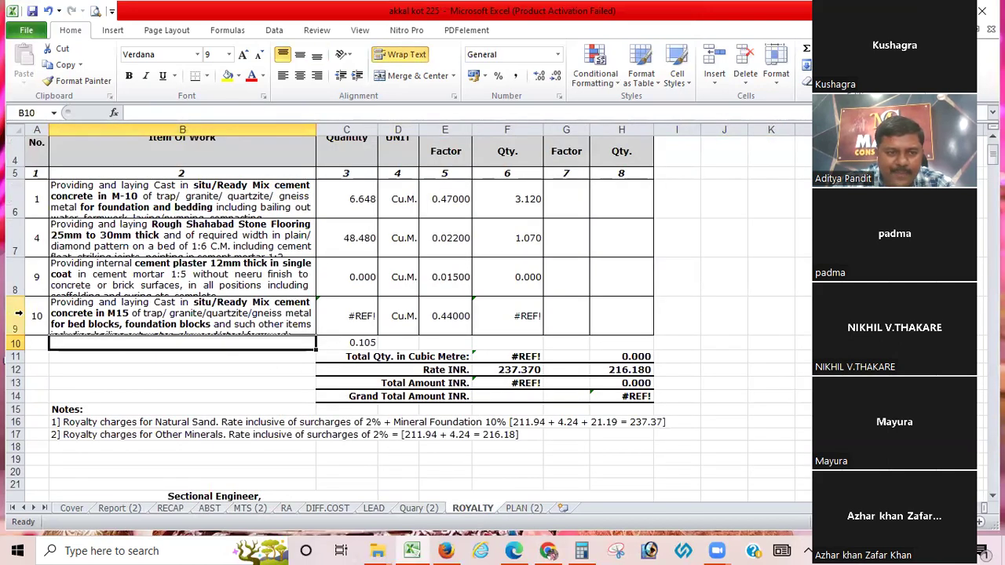
{"action": "left_click", "coordinate": [18, 314]}
{"action": "right_click", "coordinate": [18, 314]}
{"action": "left_click", "coordinate": [54, 425]}
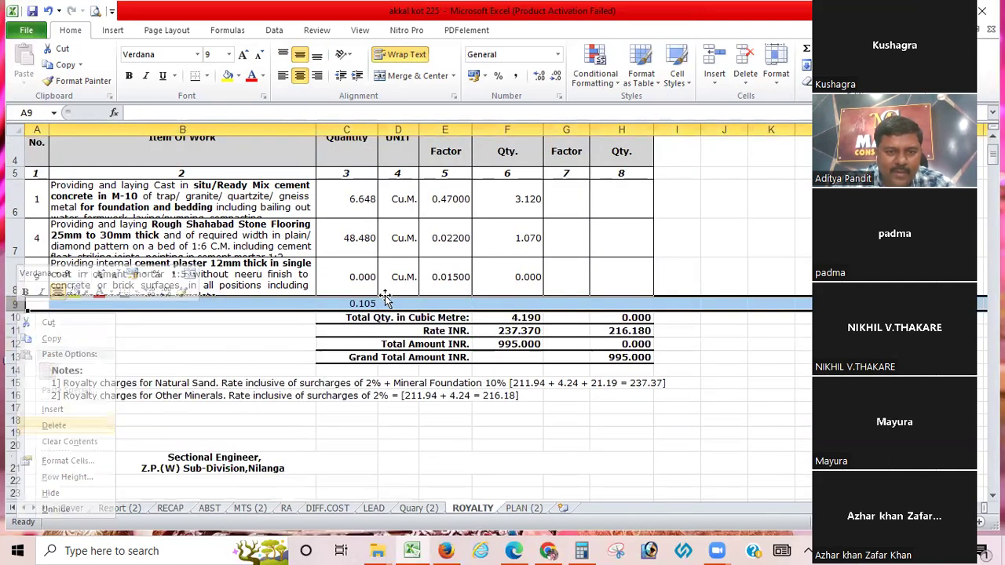
Step: Confirm RECAP's grand total is 201509.00 and ABST's sand royalty reads 995.00
{"action": "left_click", "coordinate": [180, 510]}
{"action": "left_click", "coordinate": [418, 434]}
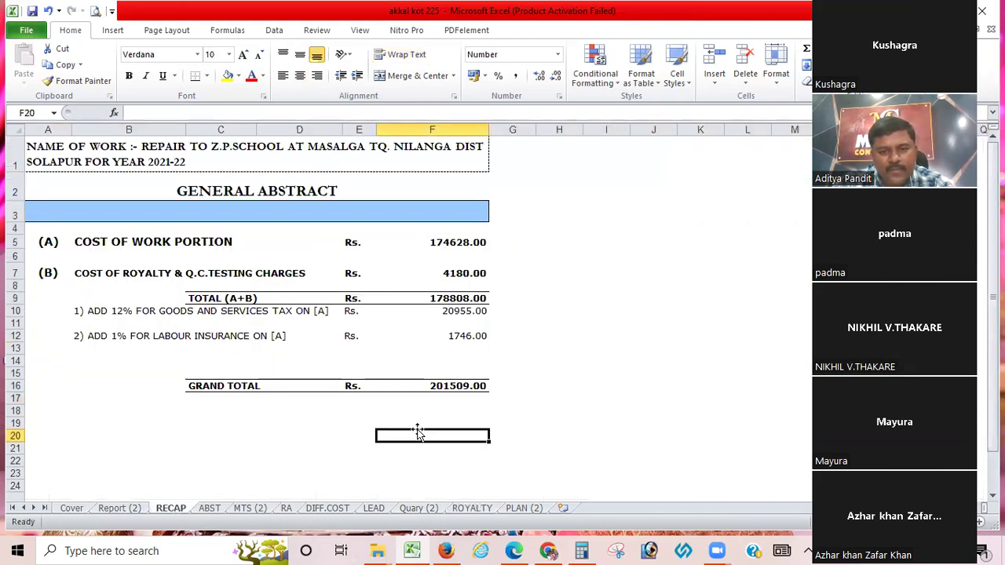
{"action": "left_click", "coordinate": [210, 509]}
{"action": "scroll", "coordinate": [167, 421], "scroll_direction": "down", "scroll_amount": 10}
{"action": "scroll", "coordinate": [103, 380], "scroll_direction": "up", "scroll_amount": 15}
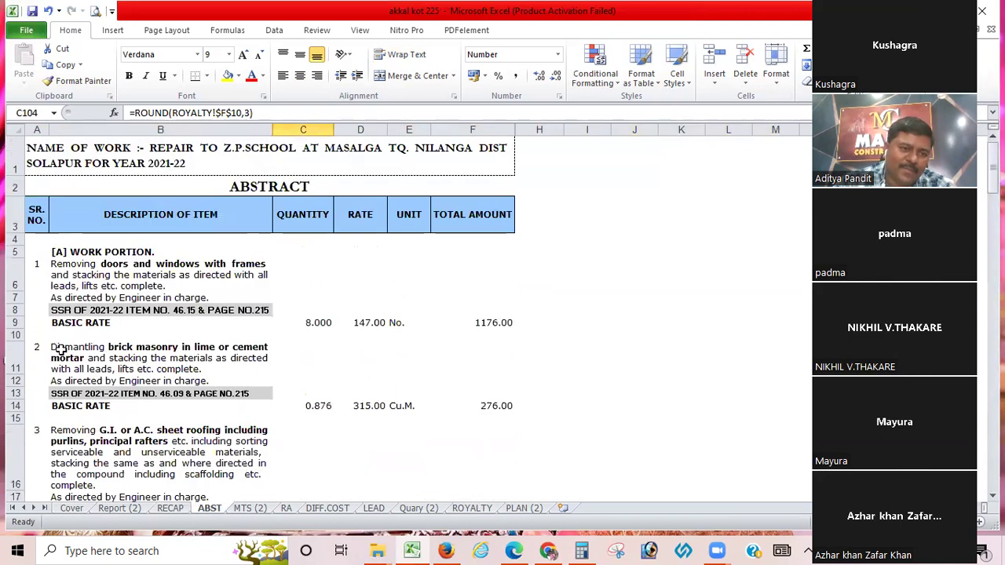
Step: Renumber the first ABST item numbers in column A as 4, 5, 6, 7 and 8
{"action": "left_click", "coordinate": [37, 382]}
{"action": "key", "text": "Down"}
{"action": "key", "text": "Down"}
{"action": "key", "text": "Down"}
{"action": "key", "text": "Down"}
{"action": "key", "text": "Down"}
{"action": "key", "text": "Down"}
{"action": "key", "text": "Down"}
{"action": "key", "text": "Down"}
{"action": "key", "text": "Down"}
{"action": "key", "text": "Down"}
{"action": "key", "text": "Down"}
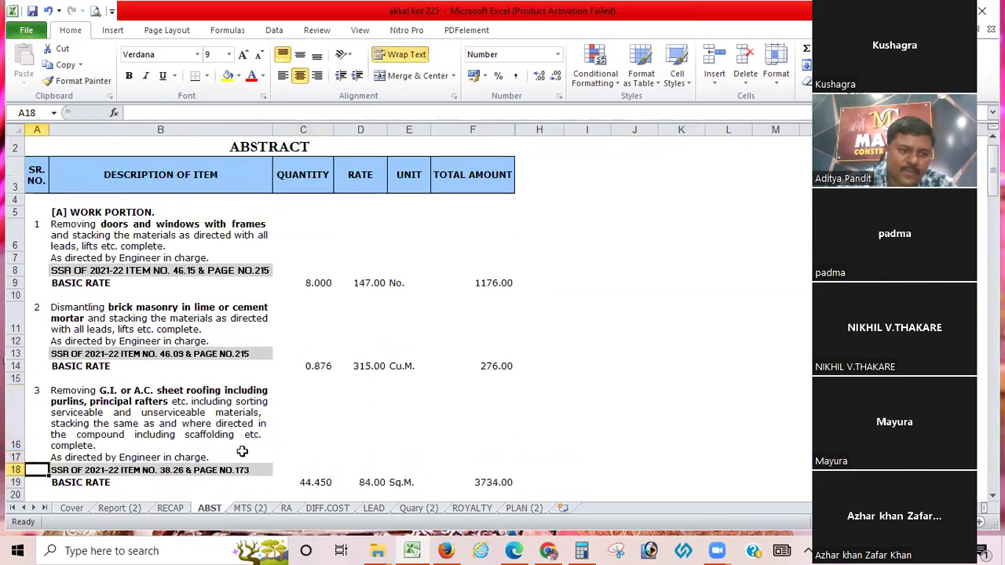
{"action": "key", "text": "Up"}
{"action": "type", "text": "4"}
{"action": "key", "text": "Return"}
{"action": "key", "text": "Down"}
{"action": "key", "text": "Down"}
{"action": "key", "text": "Down"}
{"action": "type", "text": "5"}
{"action": "key", "text": "Return"}
{"action": "key", "text": "Down"}
{"action": "key", "text": "Down"}
{"action": "key", "text": "Down"}
{"action": "key", "text": "Down"}
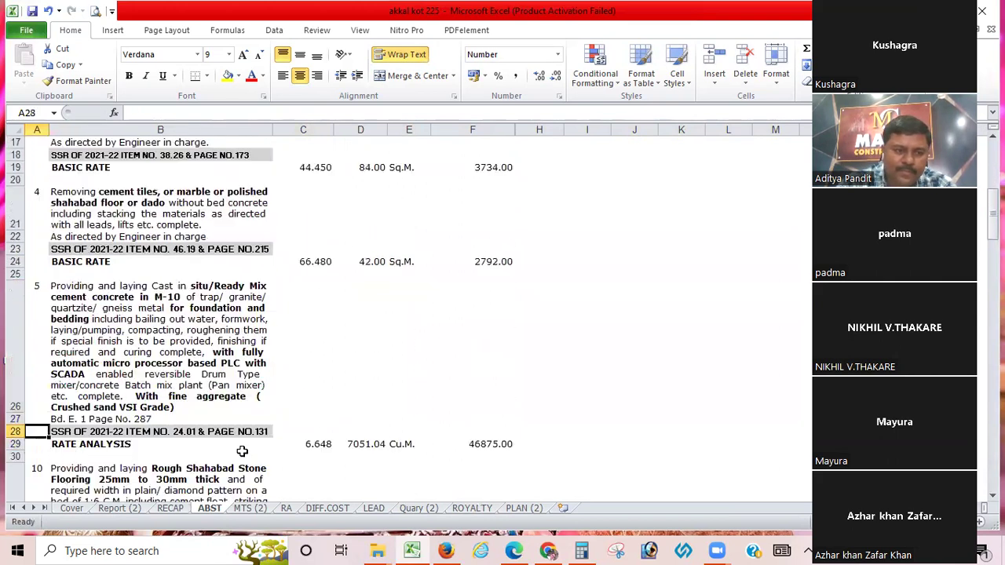
{"action": "type", "text": "6"}
{"action": "key", "text": "Return"}
{"action": "key", "text": "Down"}
{"action": "key", "text": "Down"}
{"action": "key", "text": "Down"}
{"action": "type", "text": "7"}
{"action": "key", "text": "Return"}
Step: Renumber the remaining items 9, 10, 12, 13, 14 and 15, ending at the flat oil paint item
{"action": "key", "text": "Down"}
{"action": "key", "text": "Down"}
{"action": "key", "text": "Down"}
{"action": "key", "text": "Down"}
{"action": "type", "text": "8"}
{"action": "key", "text": "Return"}
{"action": "key", "text": "Down"}
{"action": "key", "text": "Down"}
{"action": "key", "text": "Down"}
{"action": "key", "text": "Down"}
{"action": "type", "text": "9"}
{"action": "key", "text": "Return"}
{"action": "key", "text": "Down"}
{"action": "key", "text": "Down"}
{"action": "key", "text": "Down"}
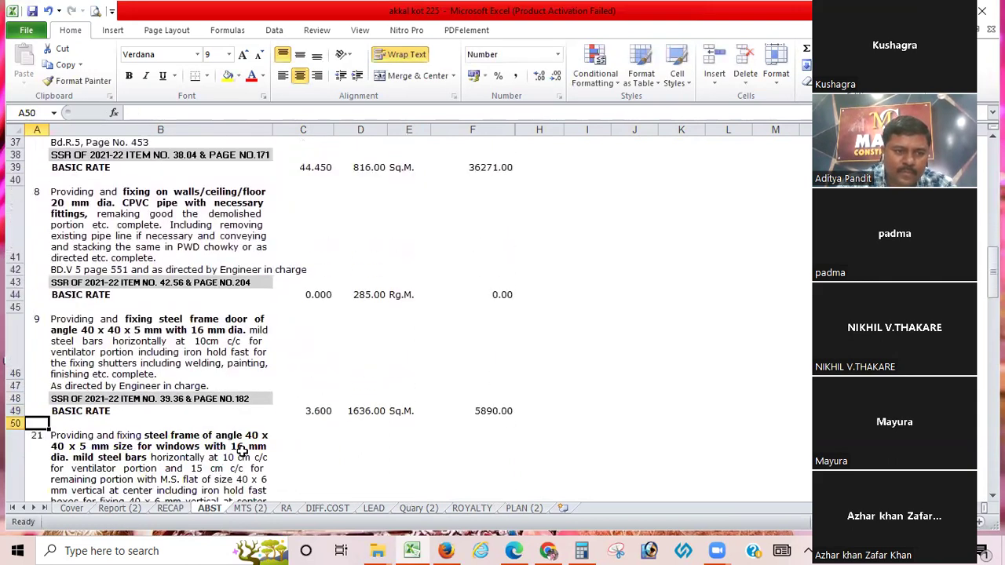
{"action": "key", "text": "Down"}
{"action": "type", "text": "10"}
{"action": "key", "text": "Return"}
{"action": "key", "text": "Down"}
{"action": "key", "text": "Down"}
{"action": "key", "text": "Down"}
{"action": "key", "text": "Down"}
{"action": "key", "text": "Down"}
{"action": "key", "text": "Down"}
{"action": "key", "text": "Down"}
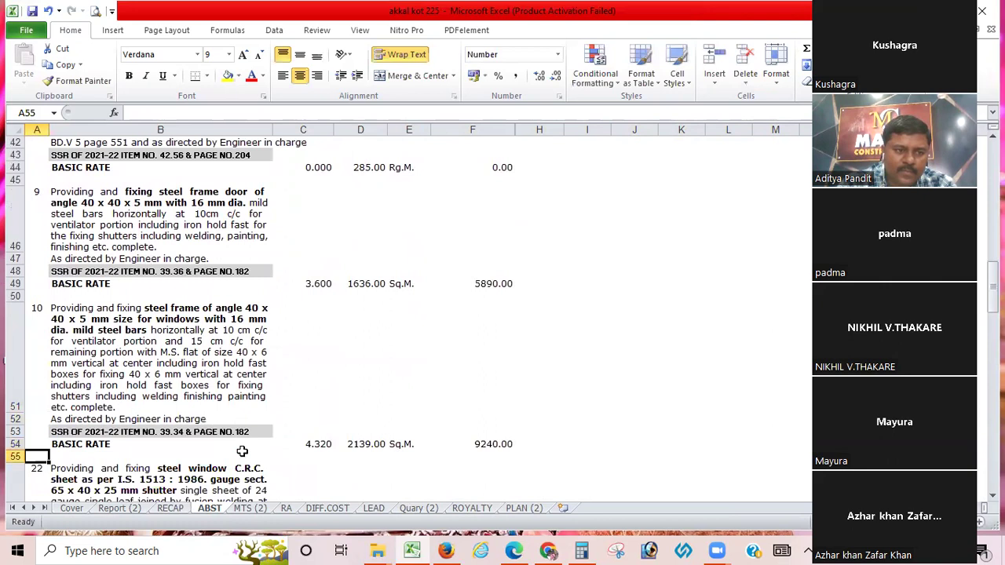
{"action": "key", "text": "Down"}
{"action": "key", "text": "Down"}
{"action": "type", "text": "12"}
{"action": "key", "text": "Return"}
{"action": "key", "text": "Down"}
{"action": "key", "text": "Down"}
{"action": "key", "text": "Down"}
{"action": "key", "text": "Down"}
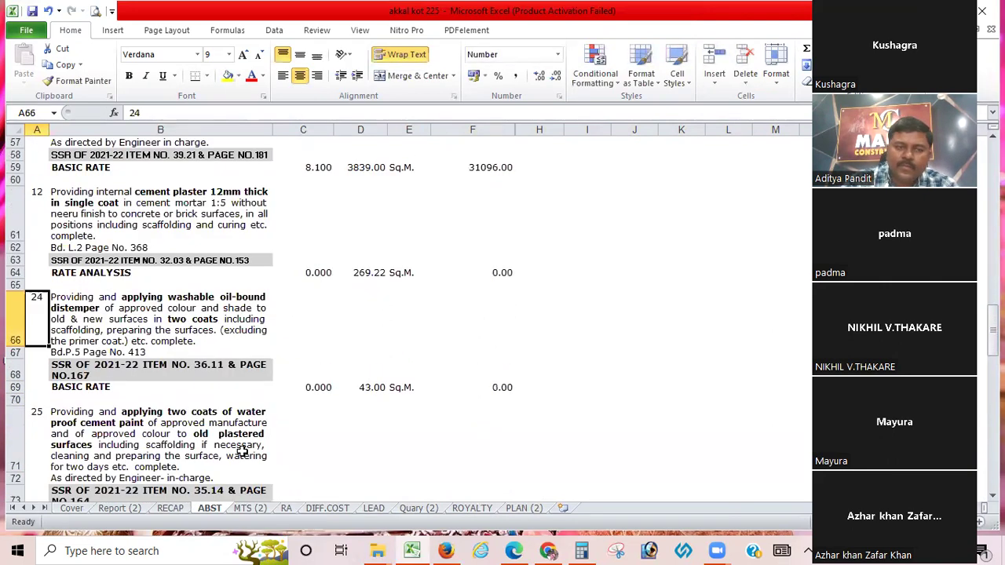
{"action": "type", "text": "13"}
{"action": "key", "text": "Return"}
{"action": "key", "text": "Down"}
{"action": "key", "text": "Down"}
{"action": "key", "text": "Down"}
{"action": "key", "text": "Down"}
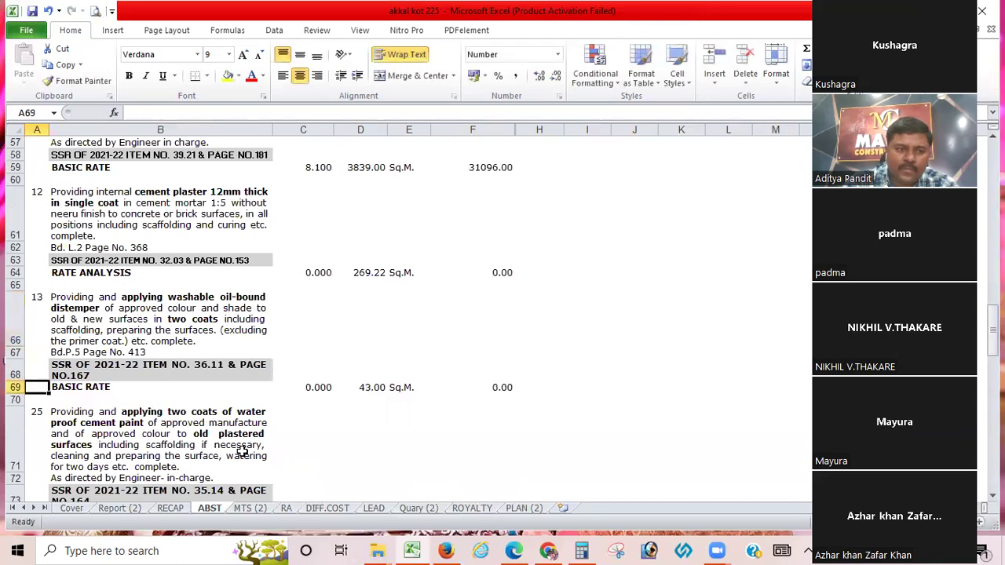
{"action": "type", "text": "14"}
{"action": "key", "text": "Return"}
{"action": "key", "text": "Down"}
{"action": "key", "text": "Down"}
{"action": "key", "text": "Down"}
{"action": "key", "text": "Down"}
{"action": "type", "text": "15"}
{"action": "key", "text": "Return"}
{"action": "key", "text": "Down"}
{"action": "key", "text": "Down"}
{"action": "key", "text": "Down"}
{"action": "key", "text": "Down"}
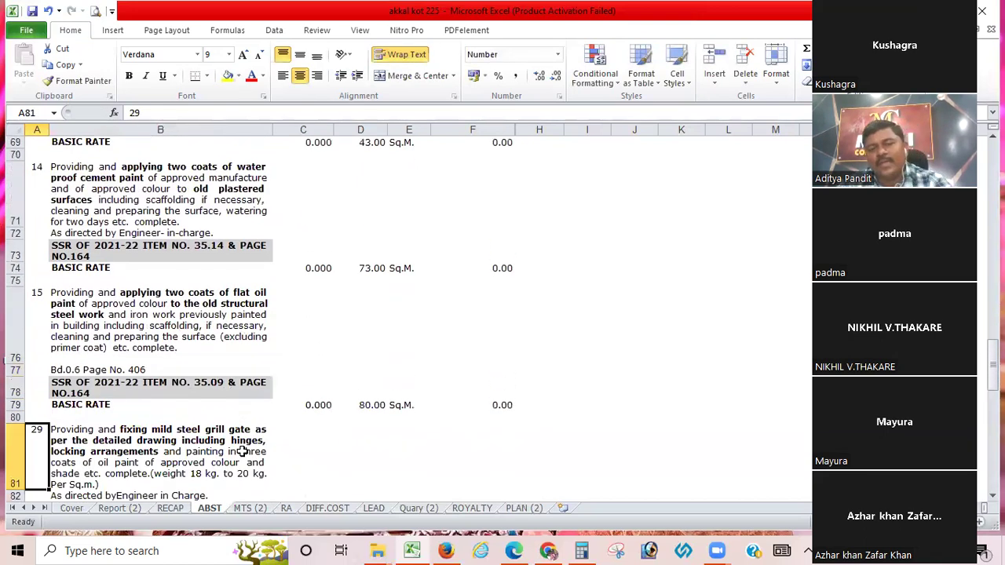
{"action": "scroll", "coordinate": [395, 378], "scroll_direction": "down", "scroll_amount": 3}
{"action": "scroll", "coordinate": [399, 377], "scroll_direction": "up", "scroll_amount": 1}
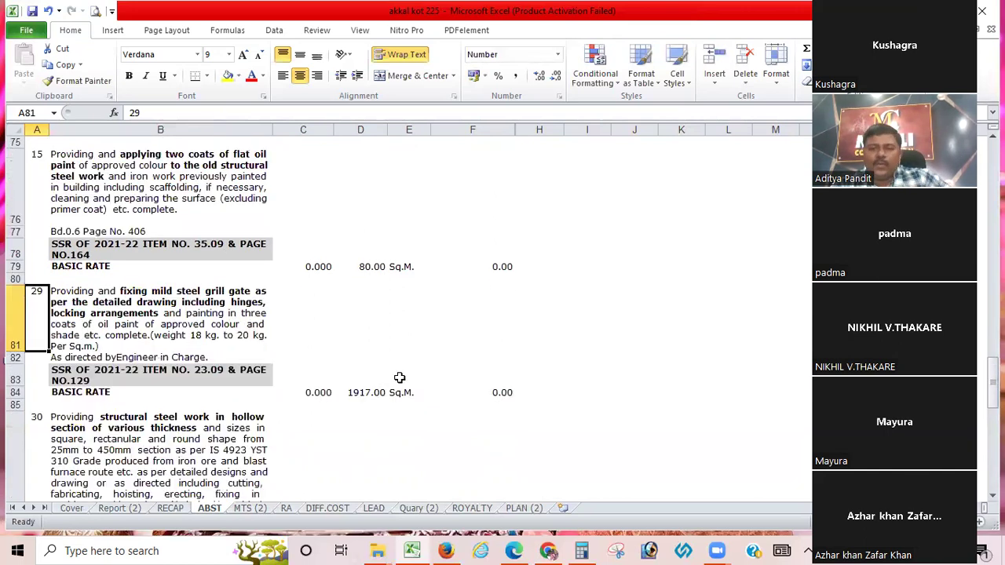
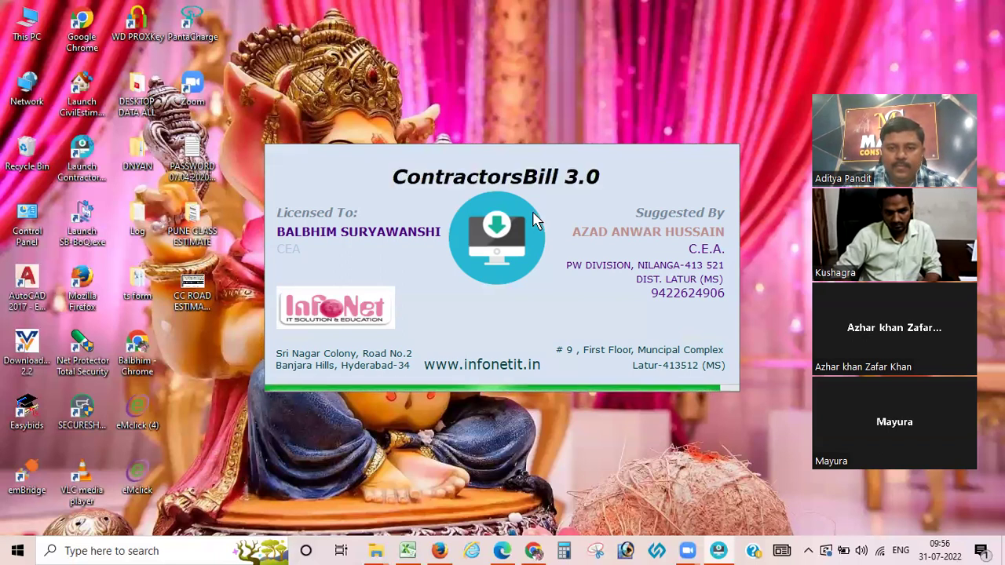
Step: Sign in to ContractorsBill 3.0 with the user id and password
{"action": "type", "text": "CIVIL"}
{"action": "key", "text": "Tab"}
{"action": "type", "text": "***"}
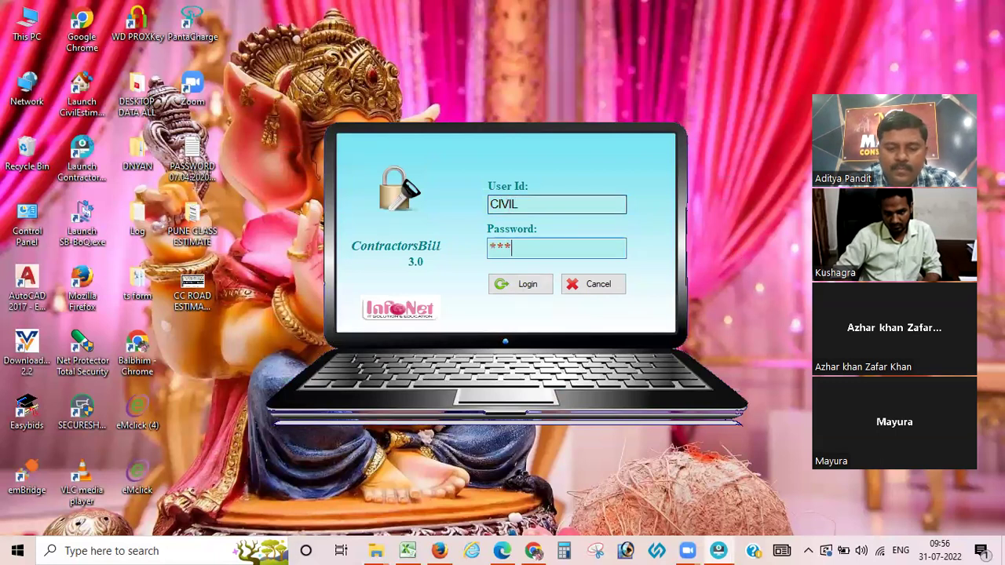
{"action": "key", "text": "Return"}
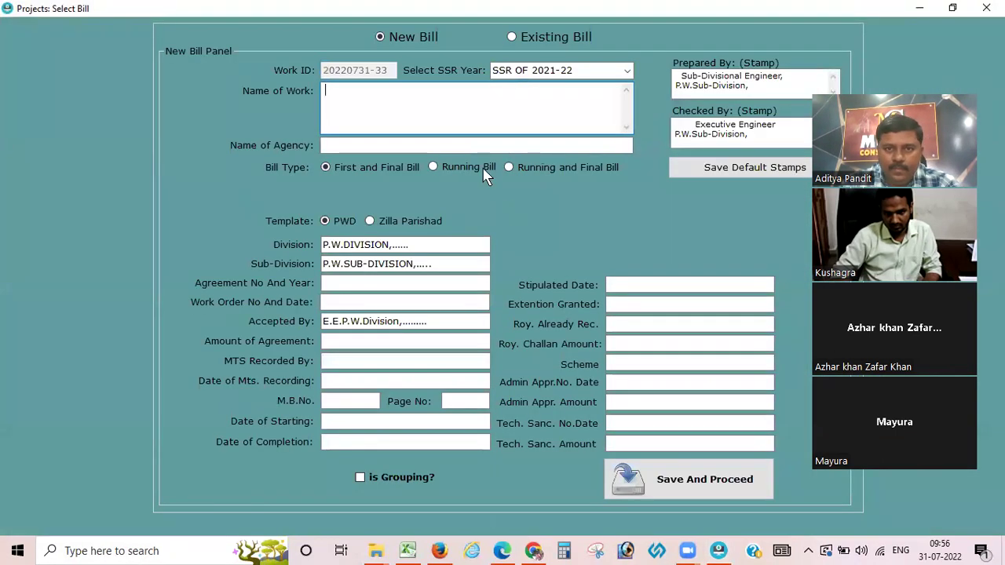
Step: Browse the list of existing bills, then return to the New Bill form
{"action": "left_click", "coordinate": [466, 127]}
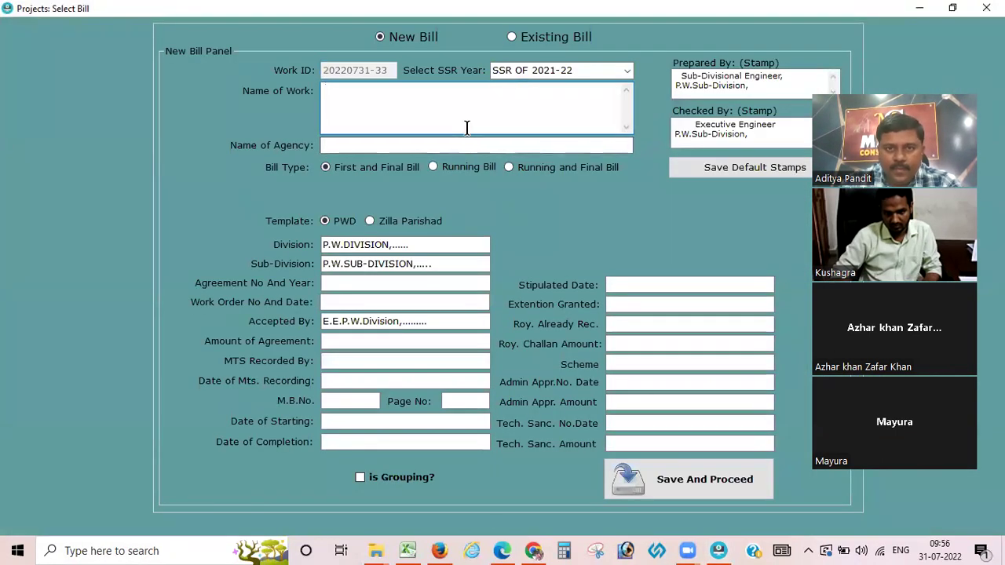
{"action": "left_click", "coordinate": [527, 40]}
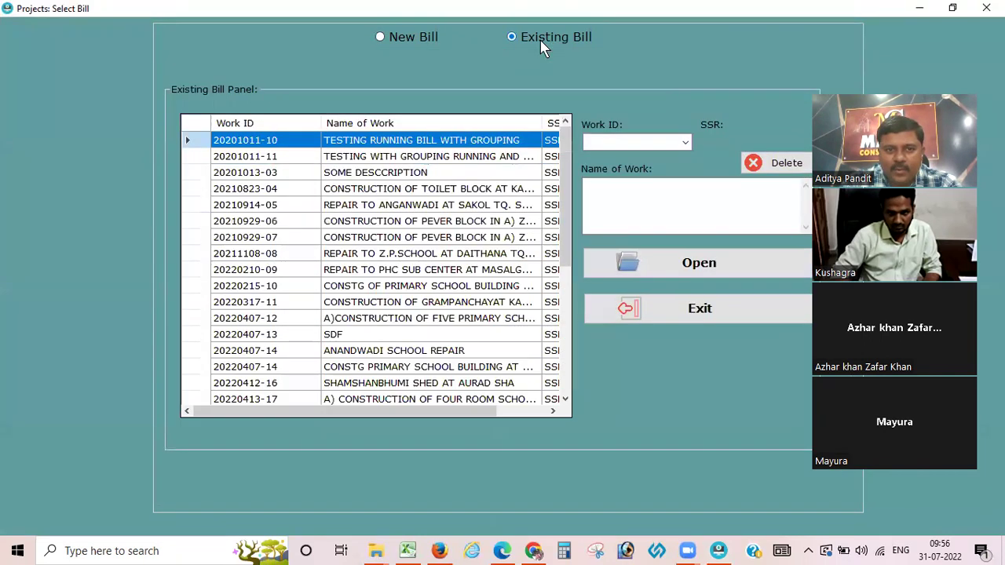
{"action": "scroll", "coordinate": [421, 200], "scroll_direction": "down", "scroll_amount": 5}
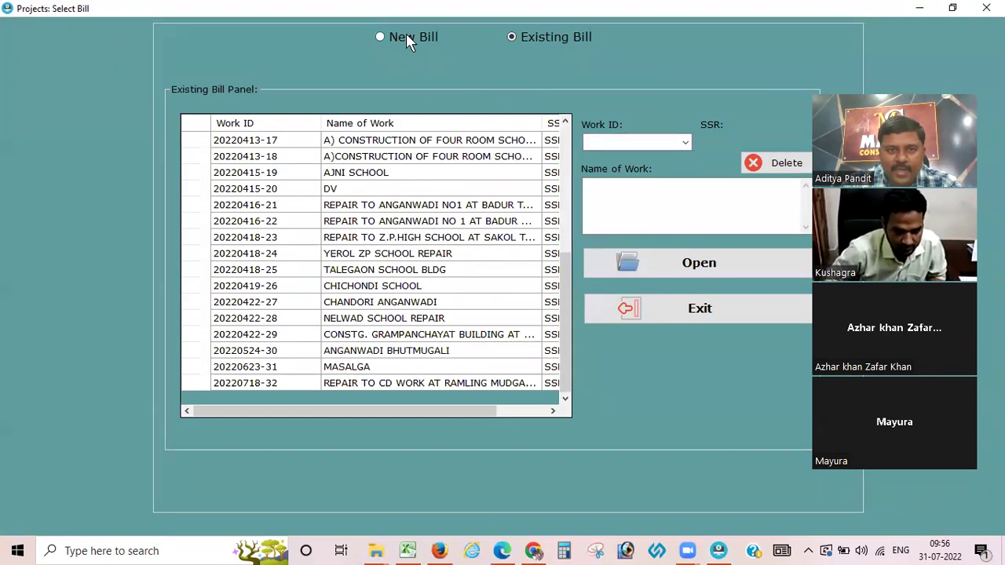
{"action": "left_click", "coordinate": [406, 35]}
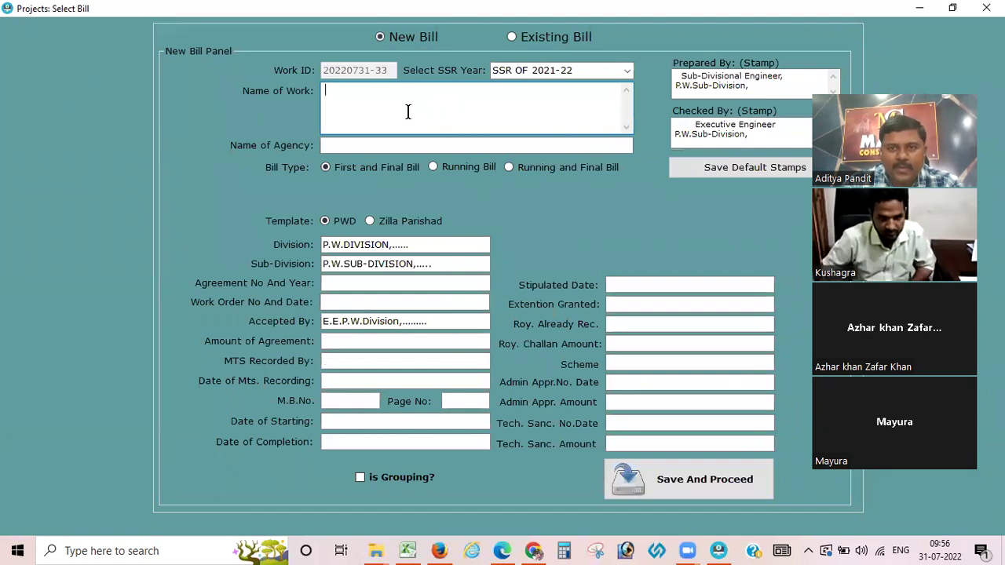
Step: Name the work 'CC ROAD AT PUNE' and append PUNE to the Prepared By and Checked By stamps
{"action": "type", "text": "CC ROAD AT PUNE"}
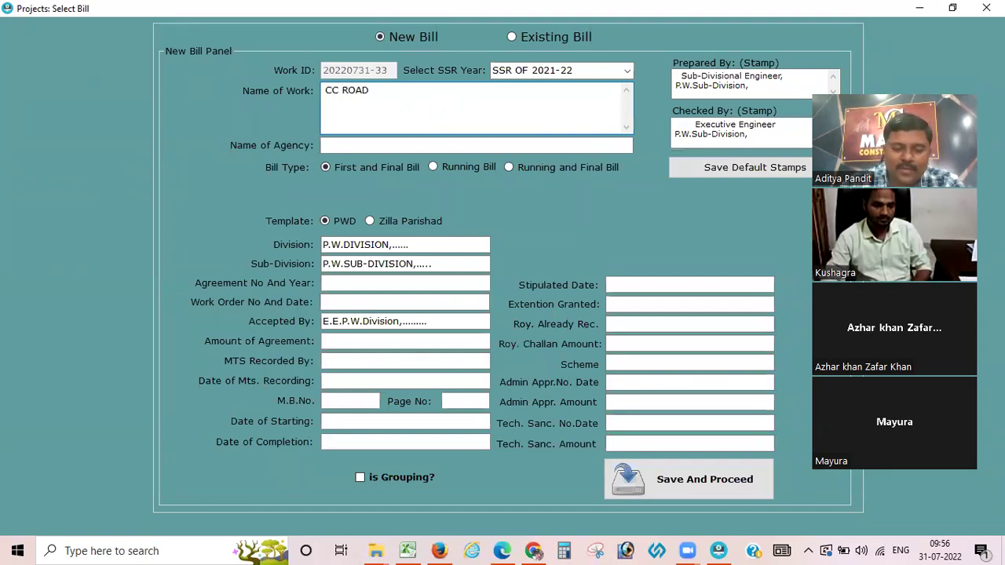
{"action": "left_click", "coordinate": [763, 90]}
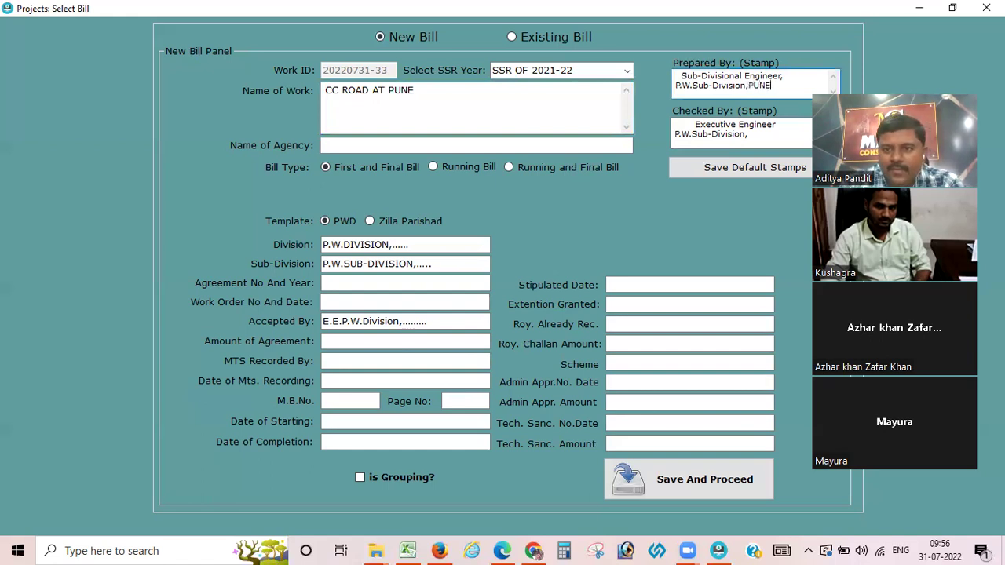
{"action": "left_click", "coordinate": [761, 137]}
{"action": "type", "text": "PUNE"}
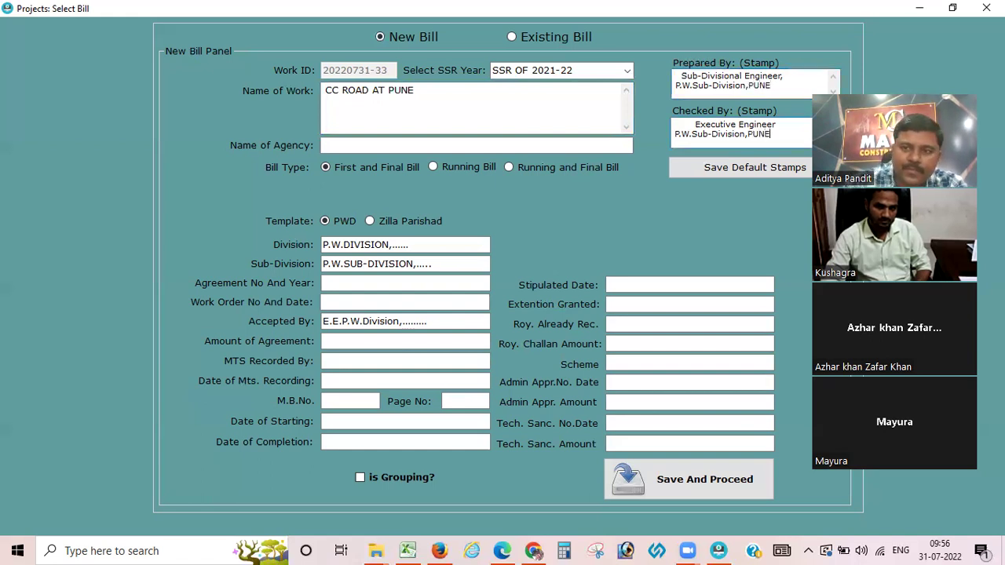
Step: Fill in the agency's name
{"action": "left_click", "coordinate": [431, 152]}
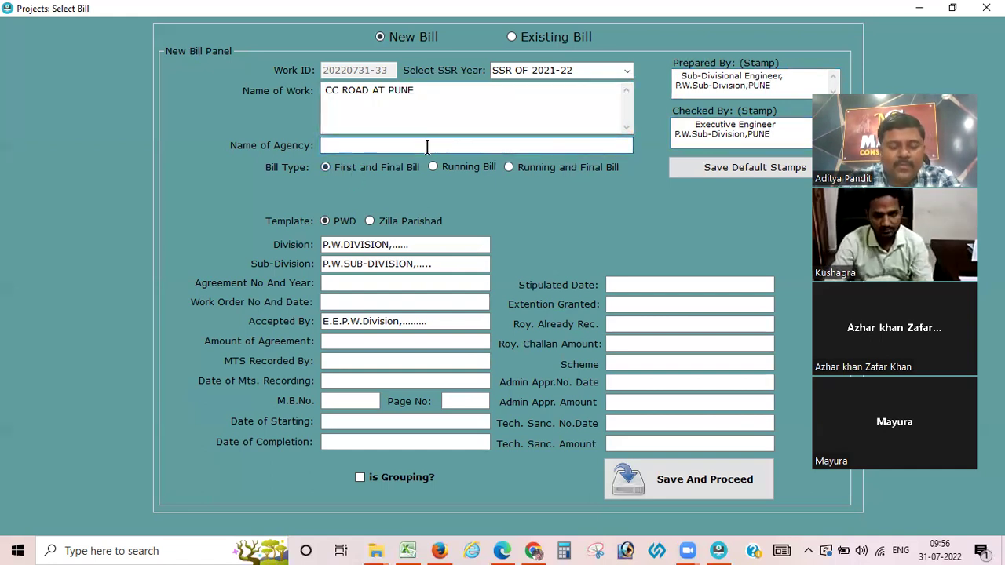
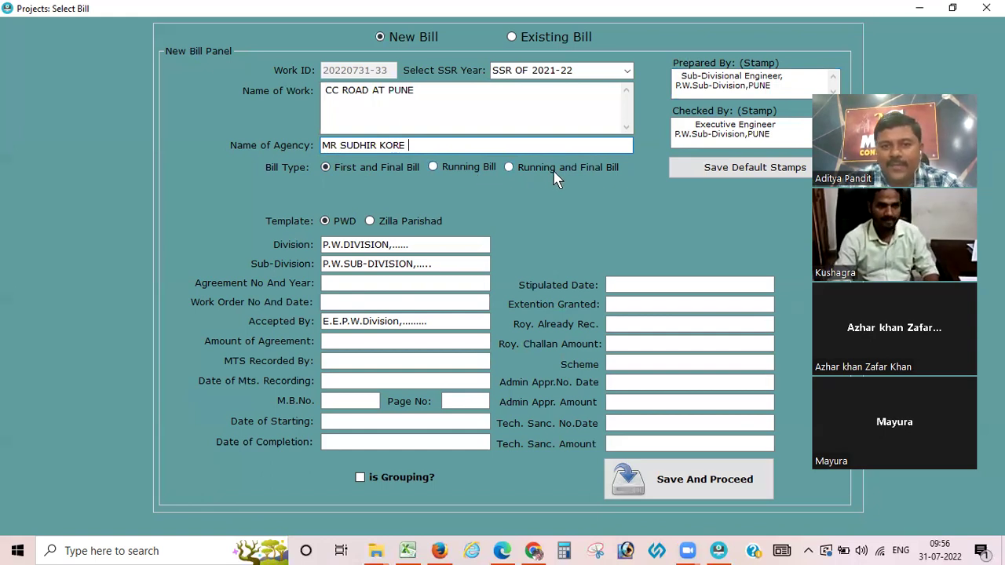
{"action": "left_click", "coordinate": [377, 167]}
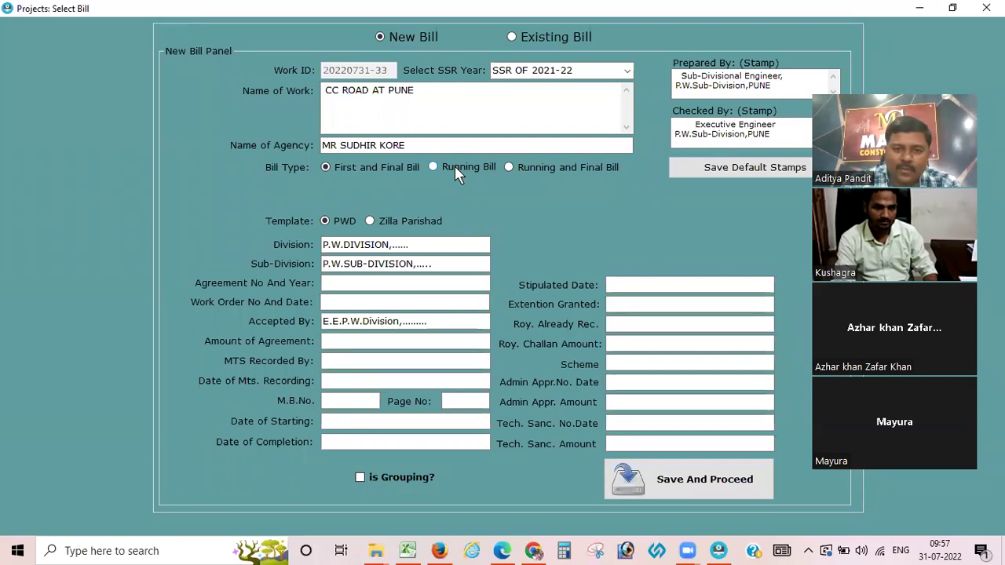
Step: Keep the bill type as First and Final and choose the Zilla Parishad template
{"action": "left_click", "coordinate": [437, 166]}
{"action": "left_click", "coordinate": [510, 167]}
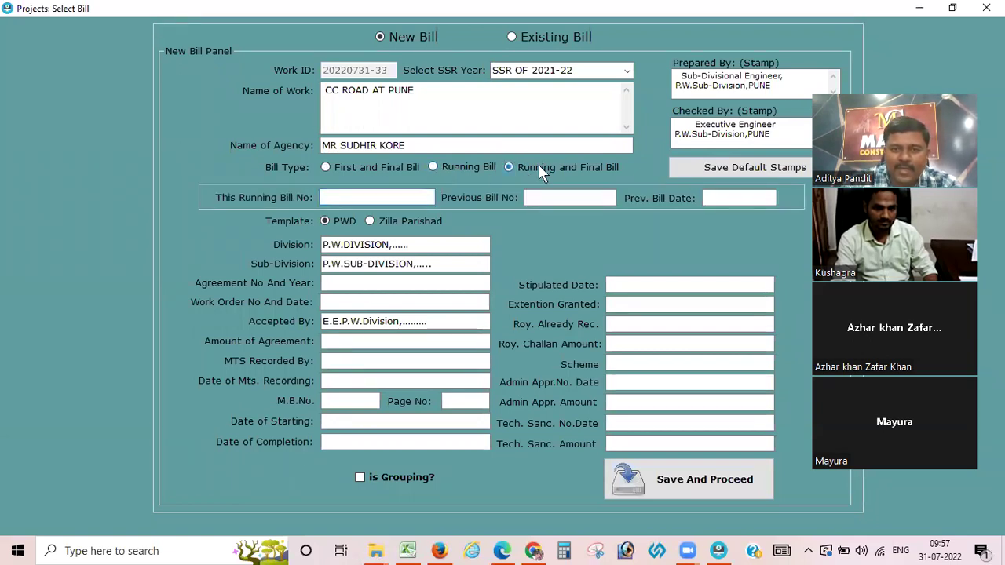
{"action": "left_click", "coordinate": [383, 168]}
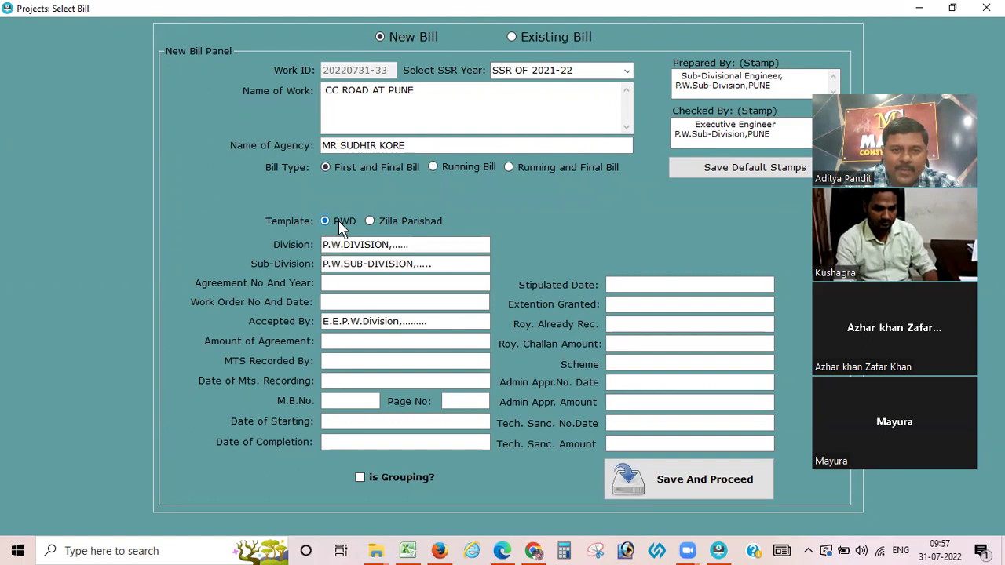
{"action": "left_click", "coordinate": [395, 227]}
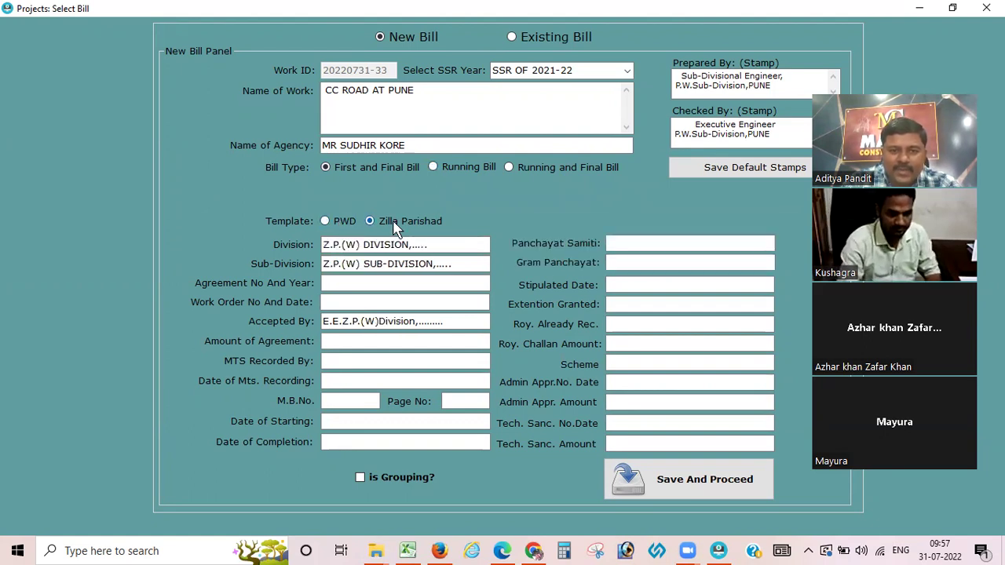
{"action": "left_click", "coordinate": [349, 227]}
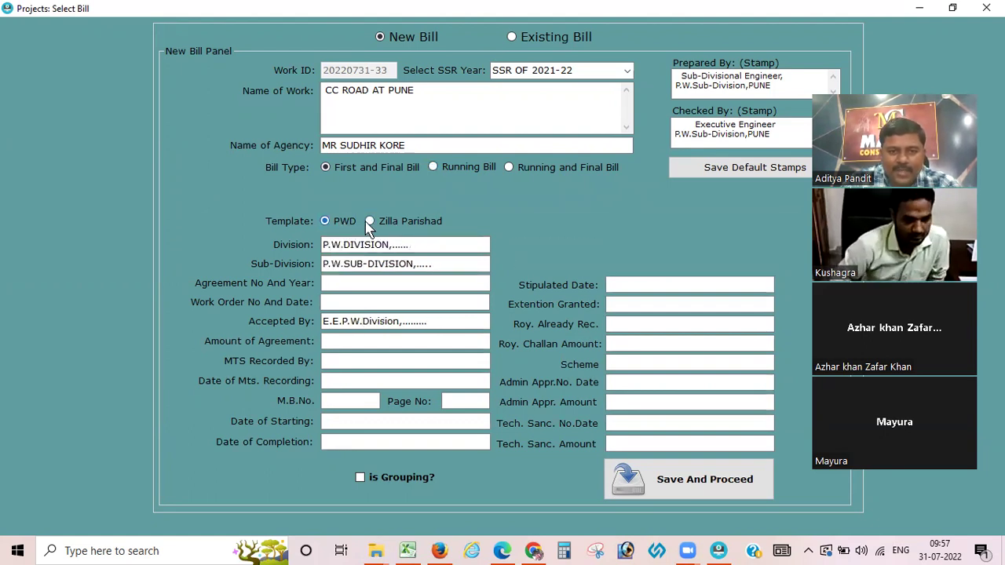
{"action": "left_click", "coordinate": [385, 227]}
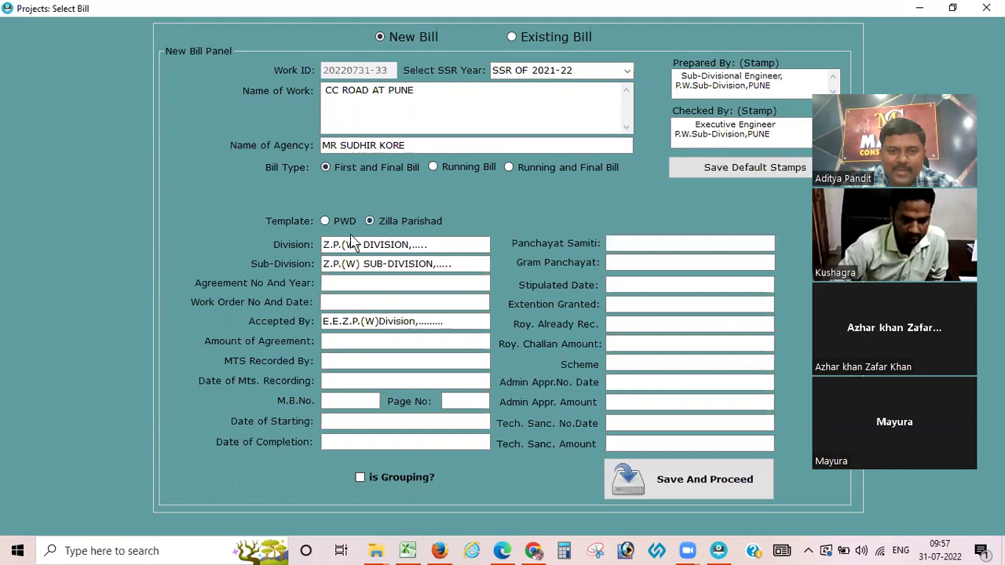
Step: Replace the placeholder dots with LATUR in Division and NILANGA in Sub-Division
{"action": "left_click_drag", "start_coordinate": [414, 245], "coordinate": [500, 246]}
{"action": "type", "text": "LATUR"}
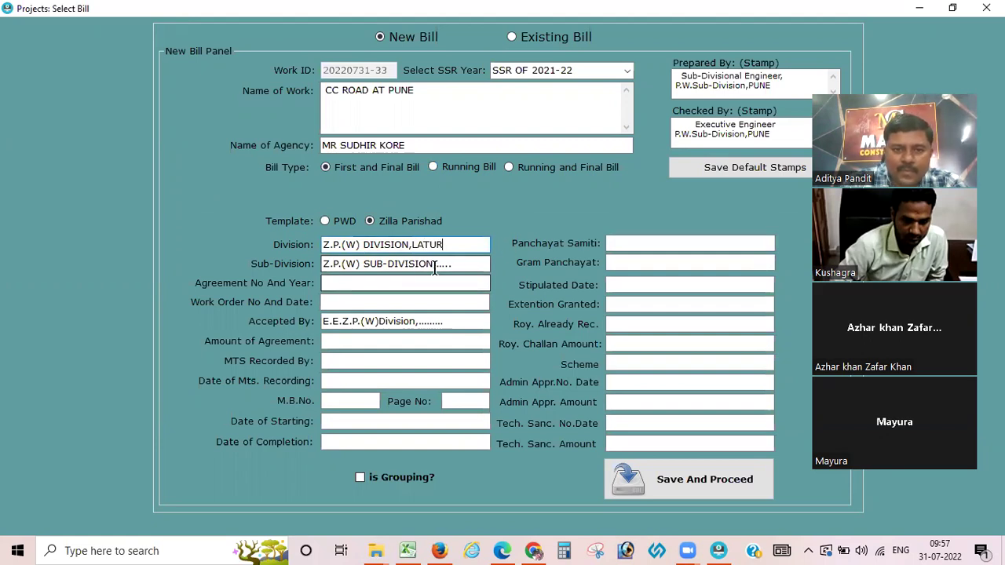
{"action": "left_click_drag", "start_coordinate": [453, 265], "coordinate": [495, 274]}
{"action": "type", "text": "NILAN"}
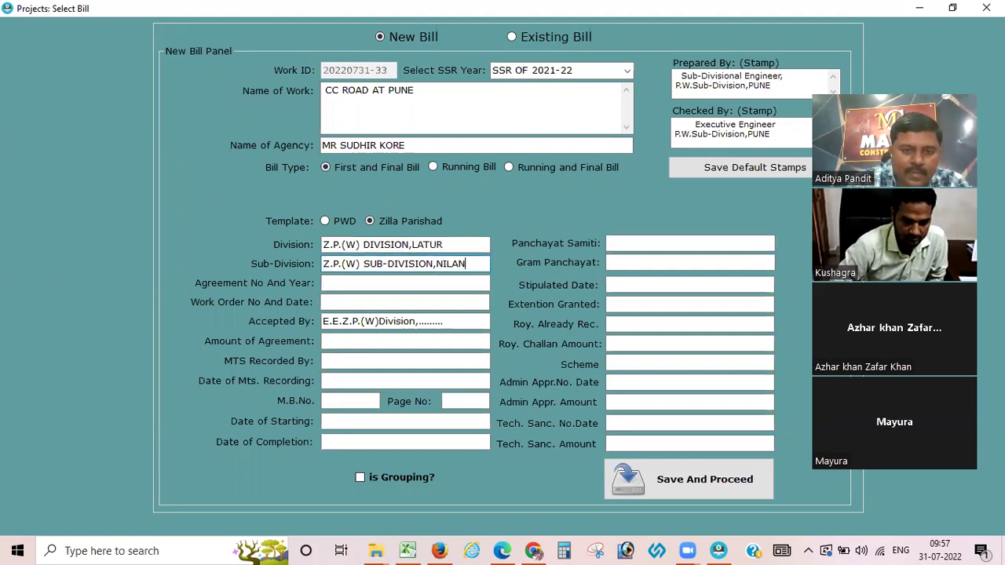
{"action": "type", "text": "GA"}
Step: Enter agreement 2021-22, work order 85 dated 31.07.2022, and LATUR in Accepted By
{"action": "left_click", "coordinate": [399, 285]}
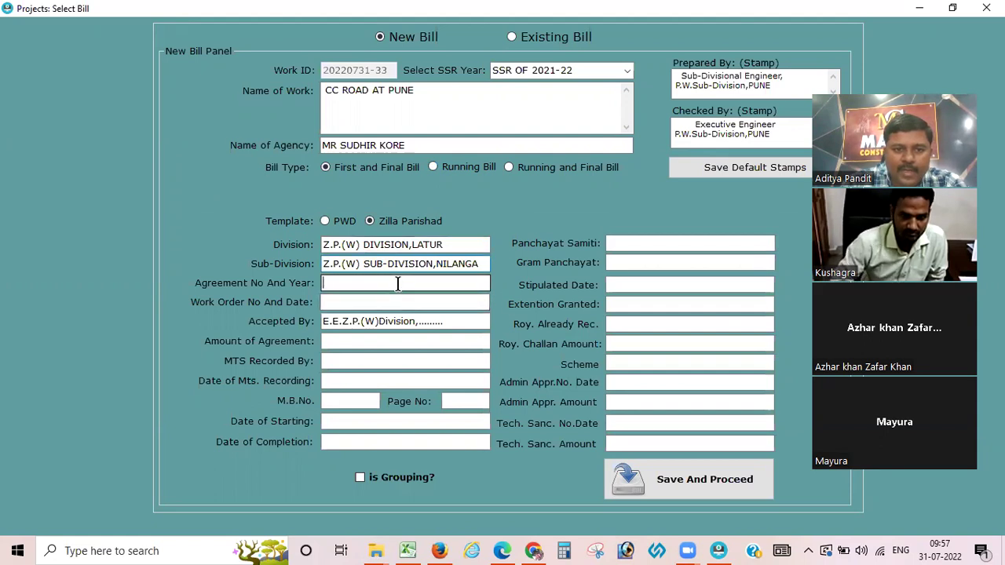
{"action": "type", "text": "2021-22"}
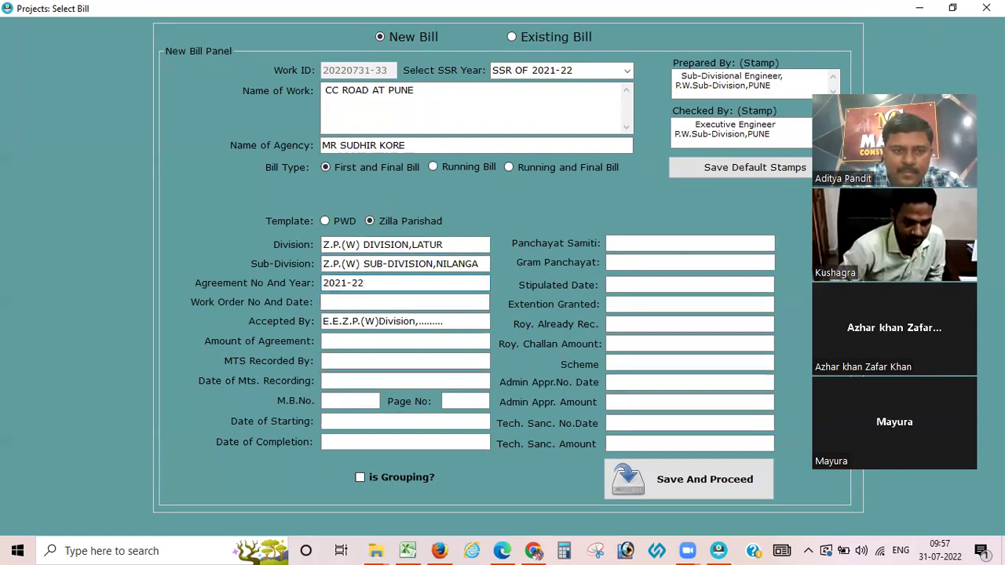
{"action": "left_click", "coordinate": [404, 303]}
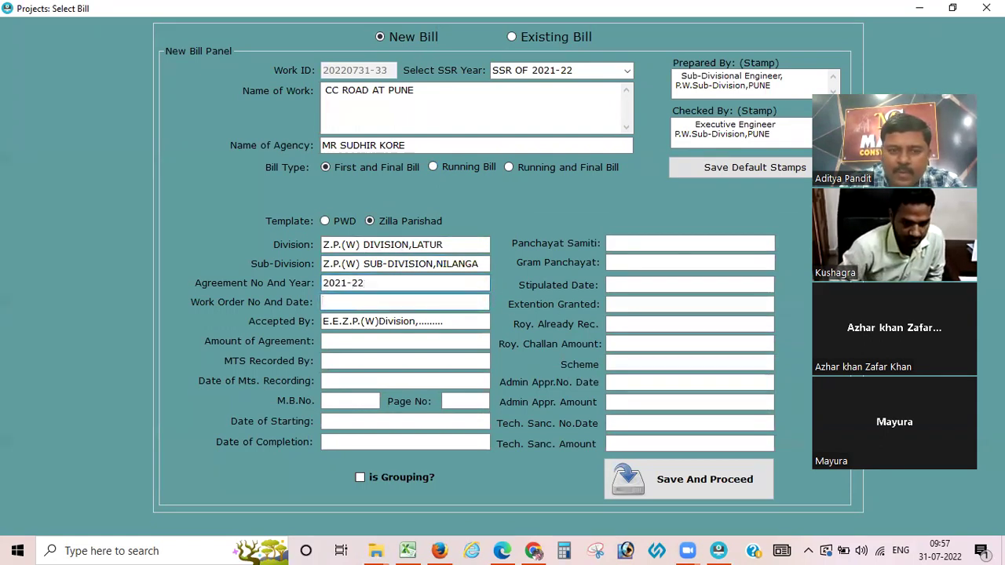
{"action": "type", "text": "85 "}
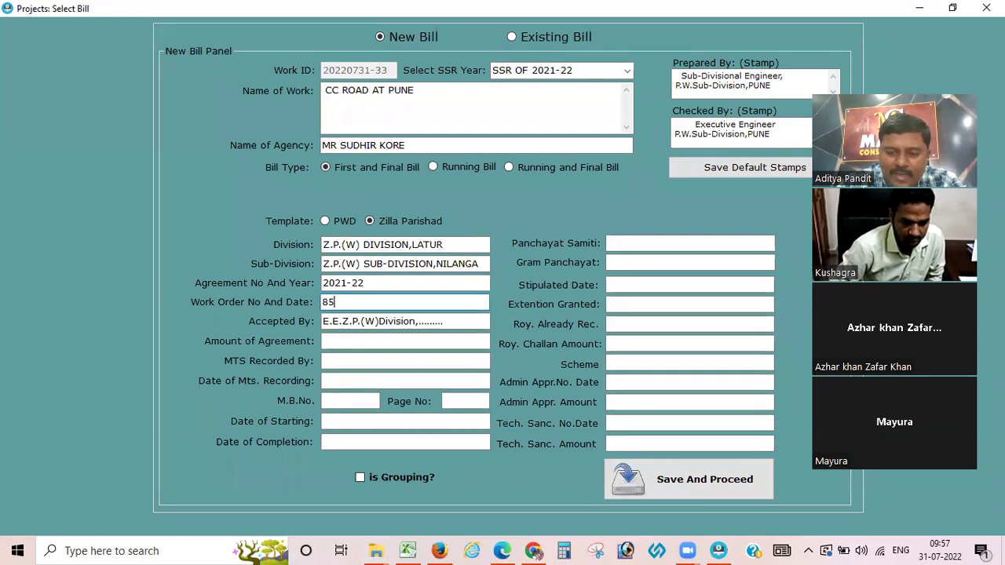
{"action": "type", "text": "31."}
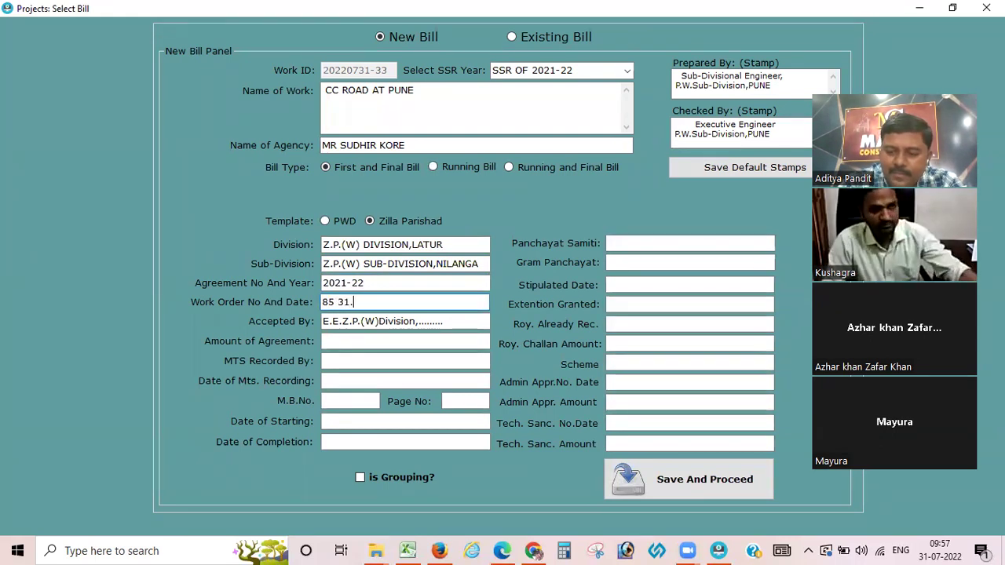
{"action": "type", "text": "07.2022"}
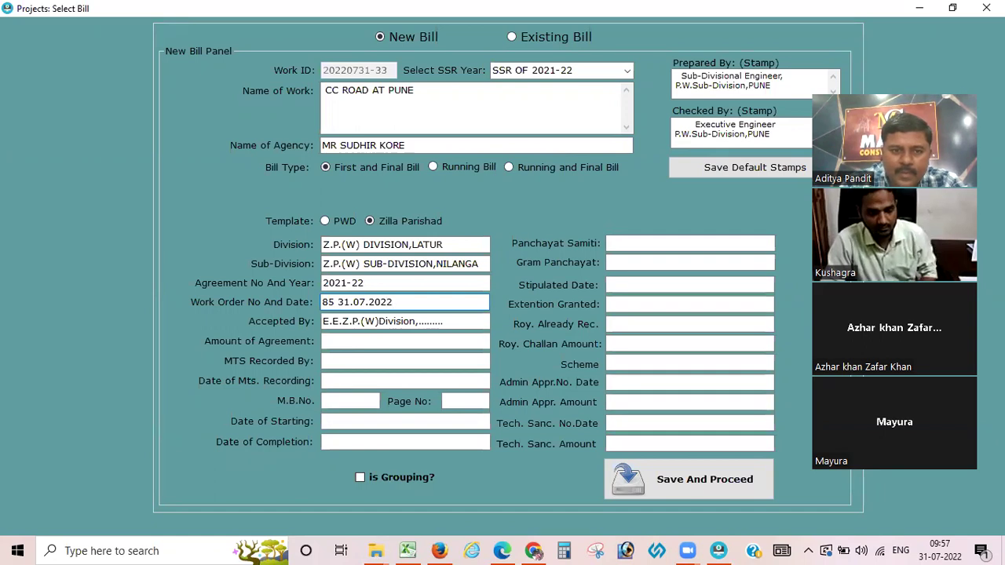
{"action": "left_click", "coordinate": [417, 320]}
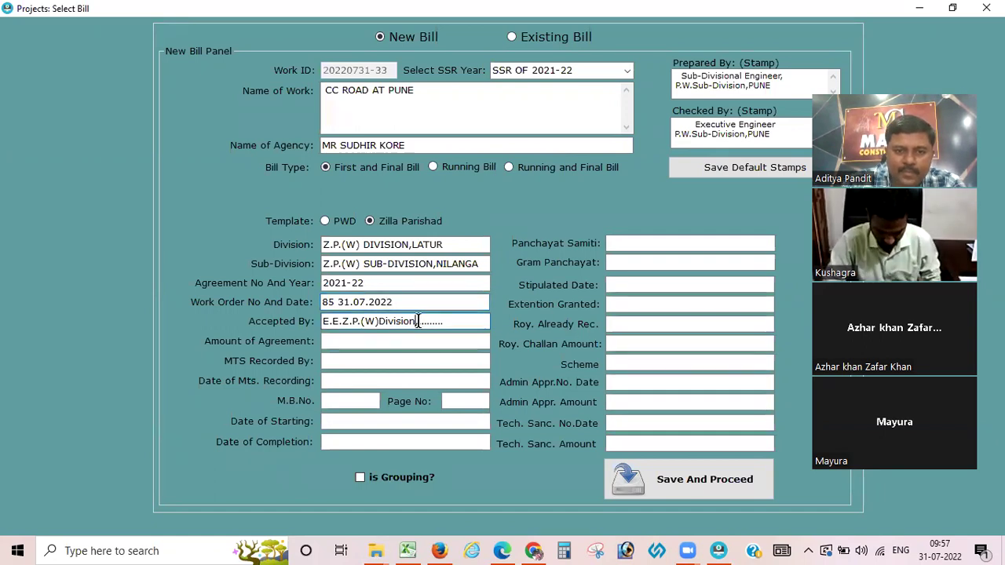
{"action": "left_click_drag", "start_coordinate": [416, 320], "coordinate": [549, 340]}
{"action": "type", "text": "LATUR"}
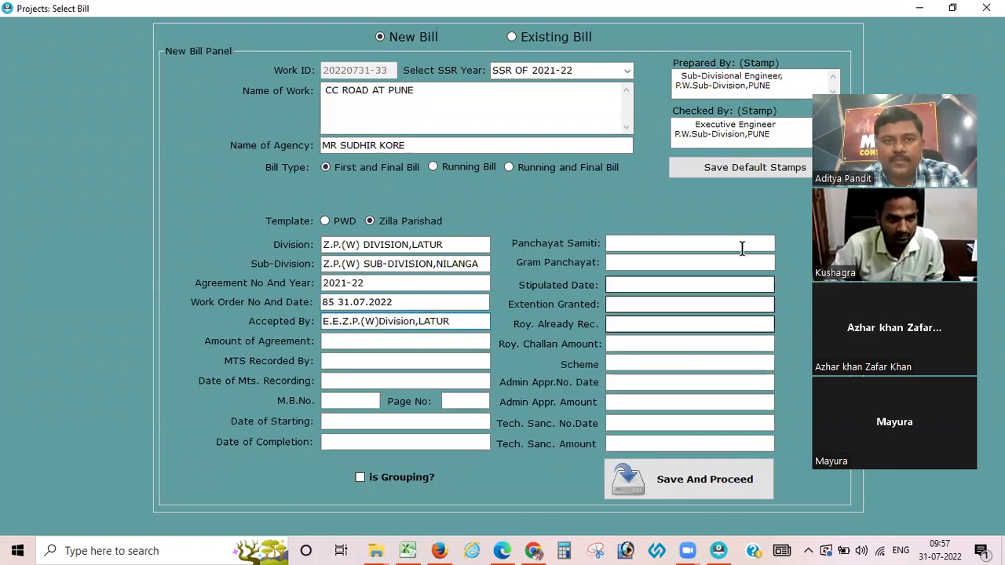
{"action": "left_click", "coordinate": [782, 207]}
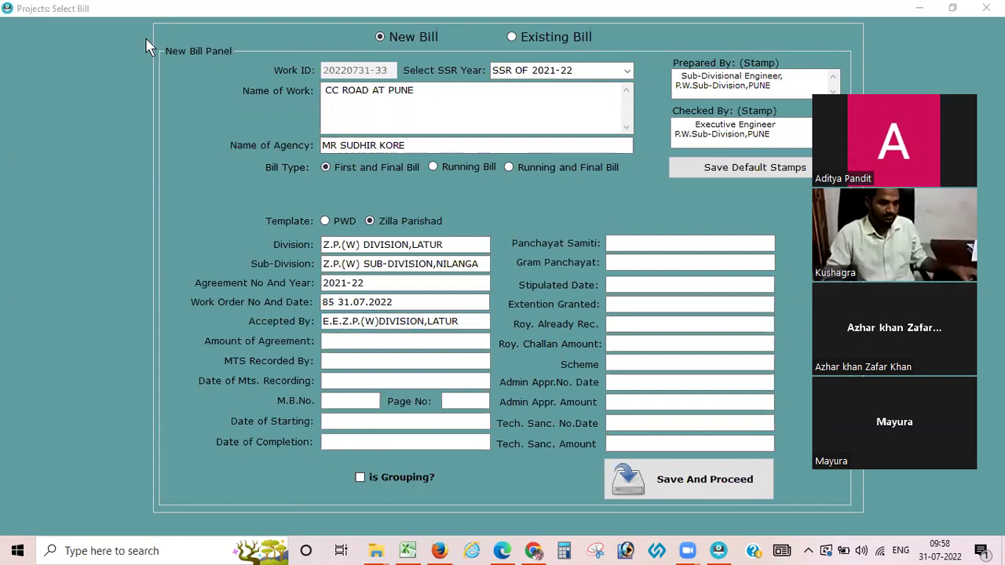
{"action": "left_click", "coordinate": [371, 321]}
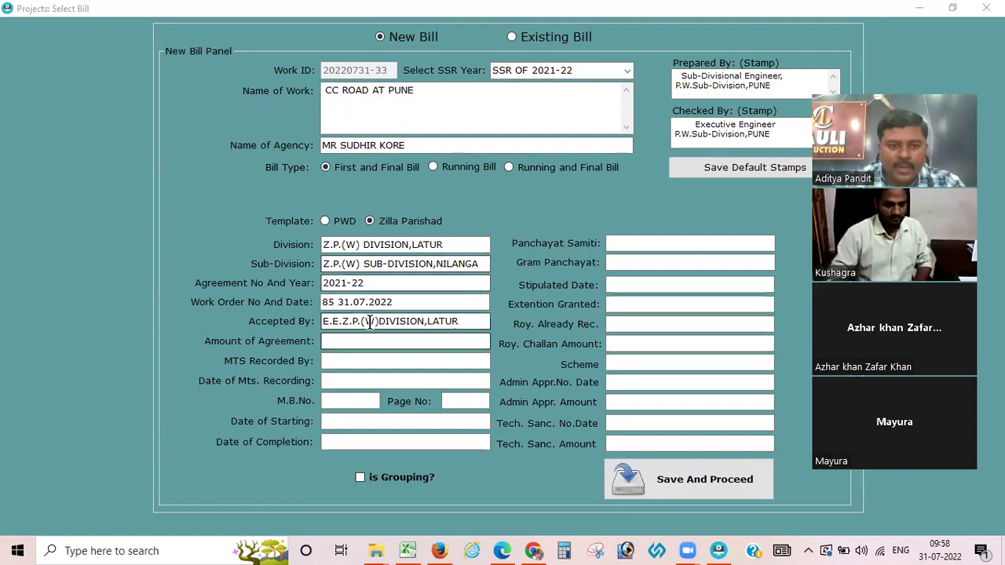
Step: Enter agreement amount 500000 and the name of the measurement recorder
{"action": "left_click", "coordinate": [362, 341]}
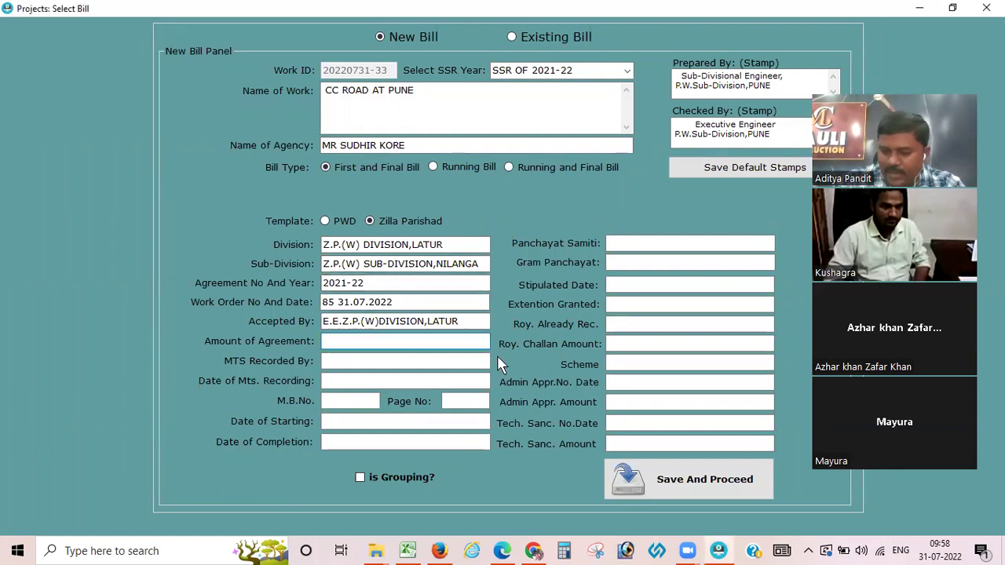
{"action": "type", "text": "500000"}
{"action": "left_click", "coordinate": [375, 360]}
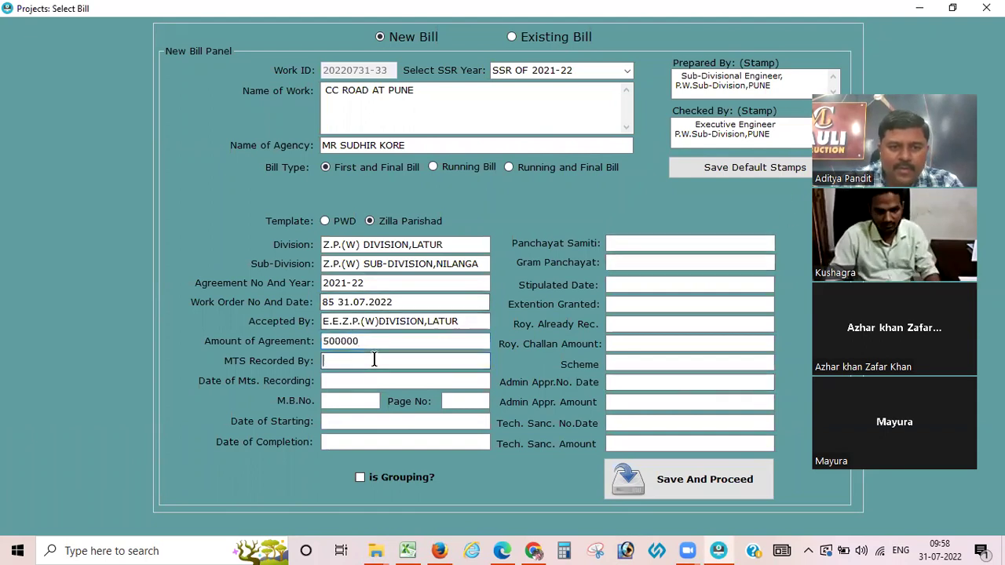
{"action": "left_click", "coordinate": [474, 347]}
{"action": "key", "text": "Tab"}
{"action": "type", "text": "SURY"}
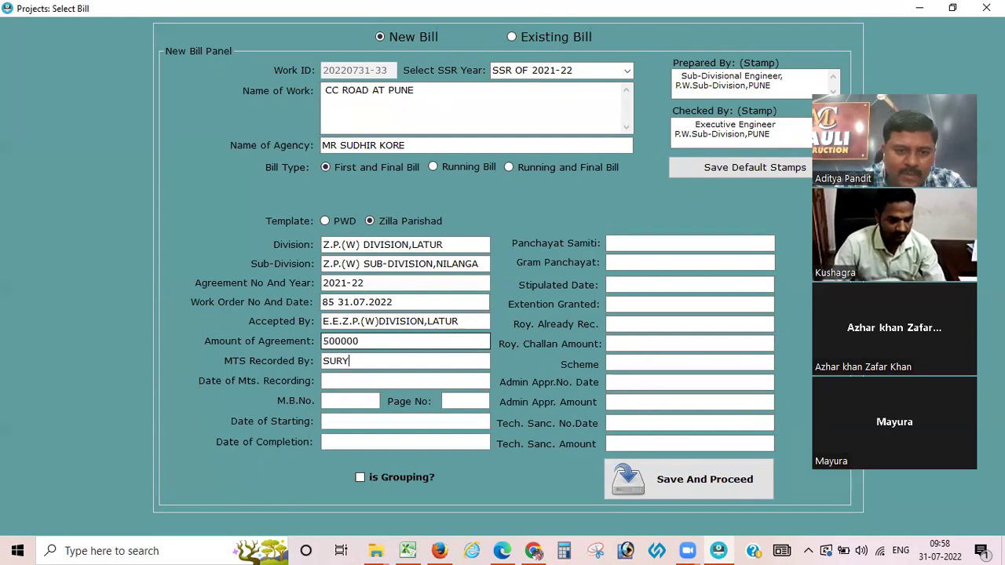
Step: Enter measurement date 31.07.2022, M.B.No. 5585, page 15, and the start and completion dates
{"action": "left_click", "coordinate": [430, 385]}
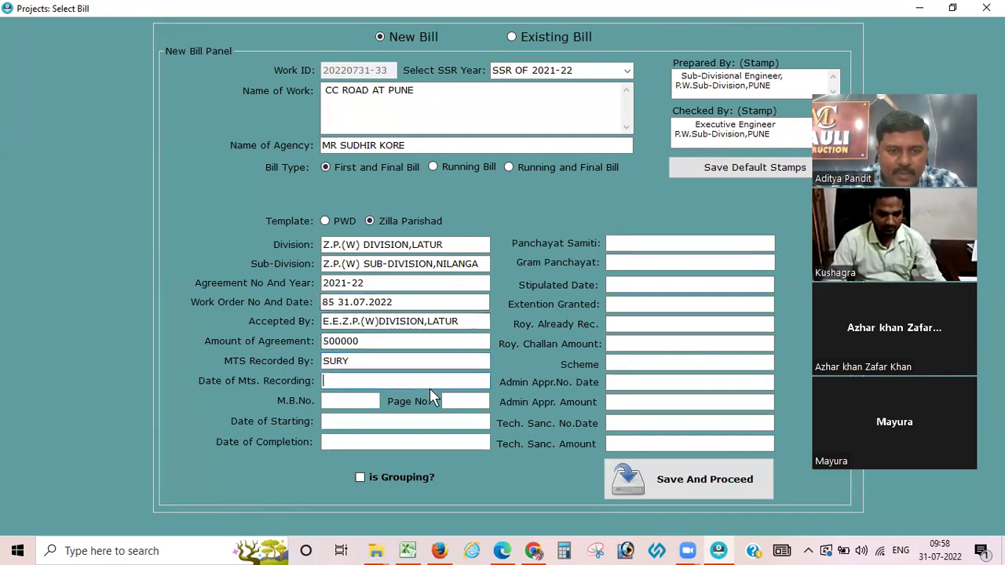
{"action": "type", "text": "31."}
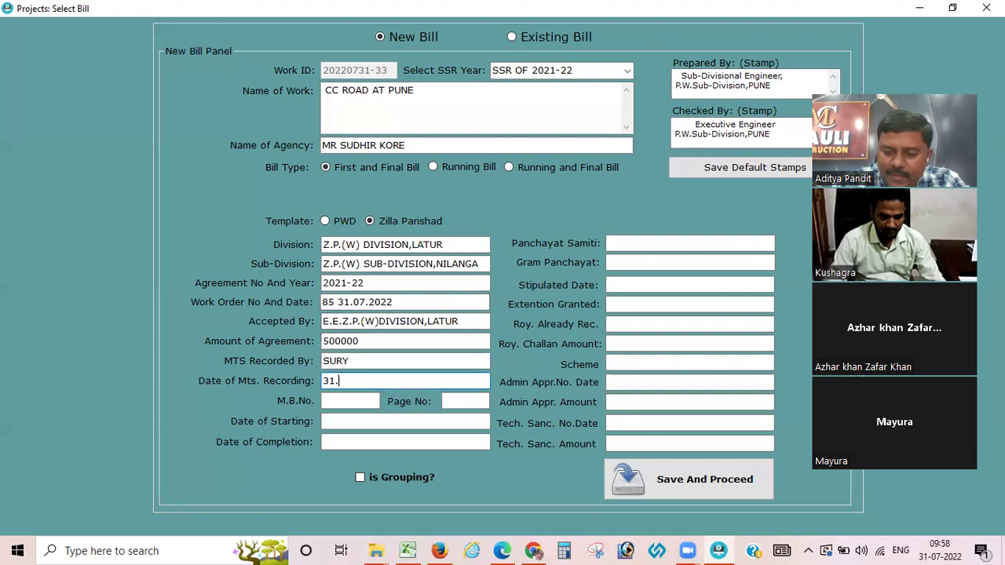
{"action": "type", "text": "07.2022"}
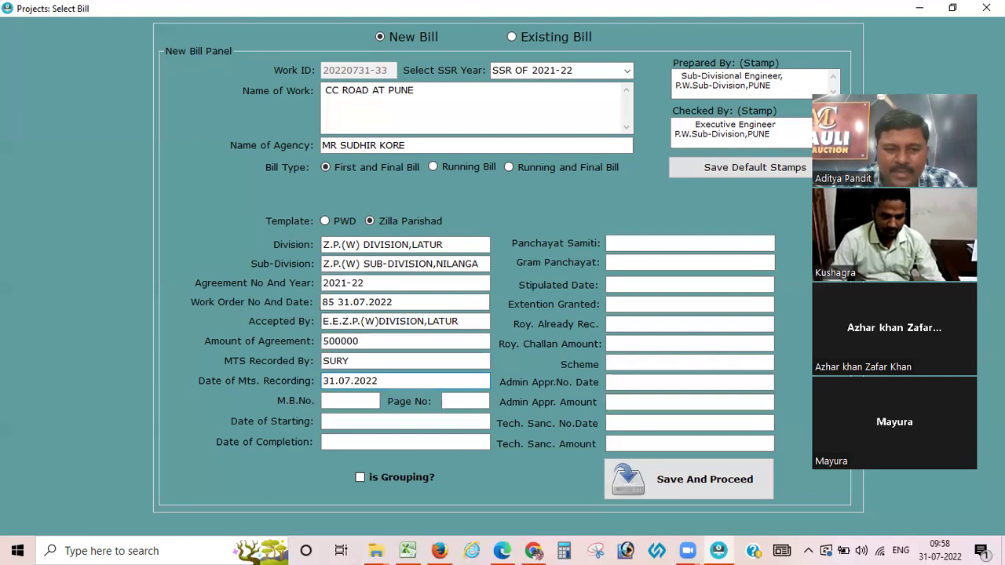
{"action": "key", "text": "Tab"}
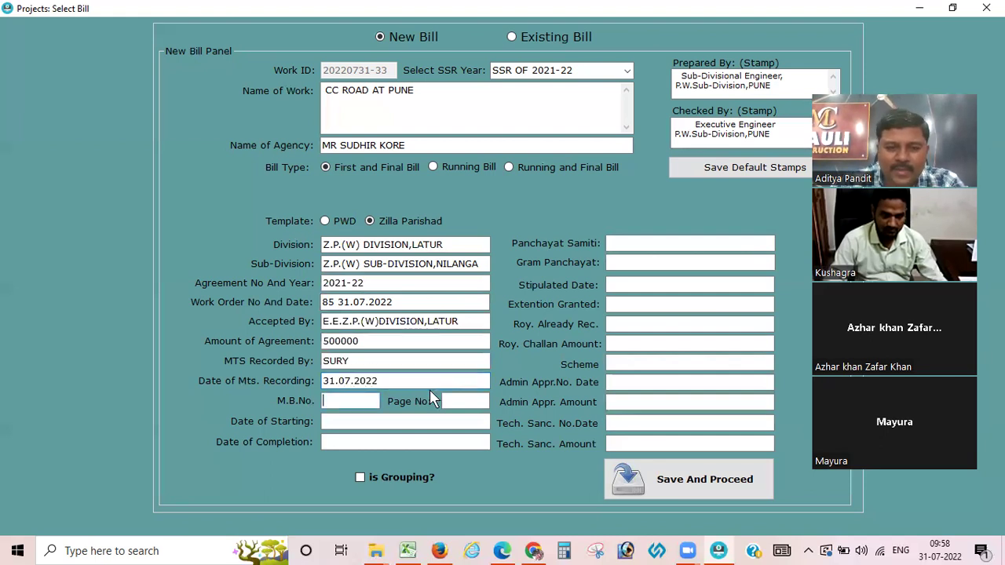
{"action": "type", "text": "5"}
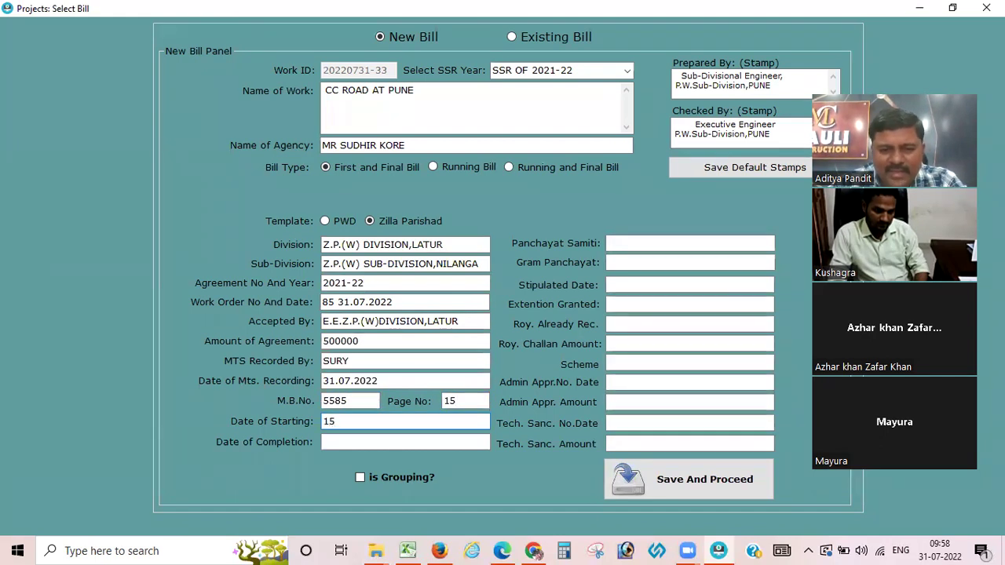
{"action": "type", "text": "16525565"}
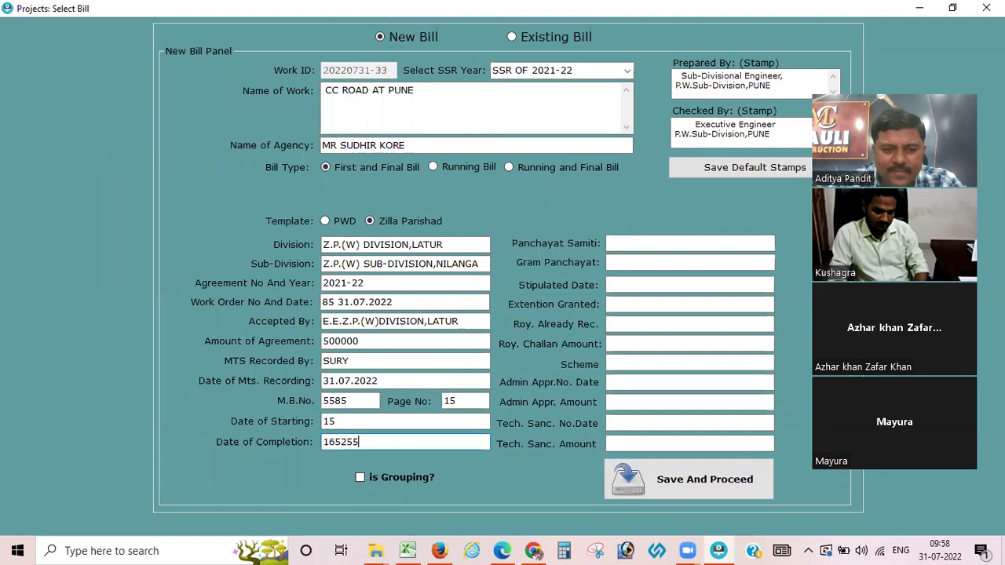
{"action": "left_click", "coordinate": [637, 243]}
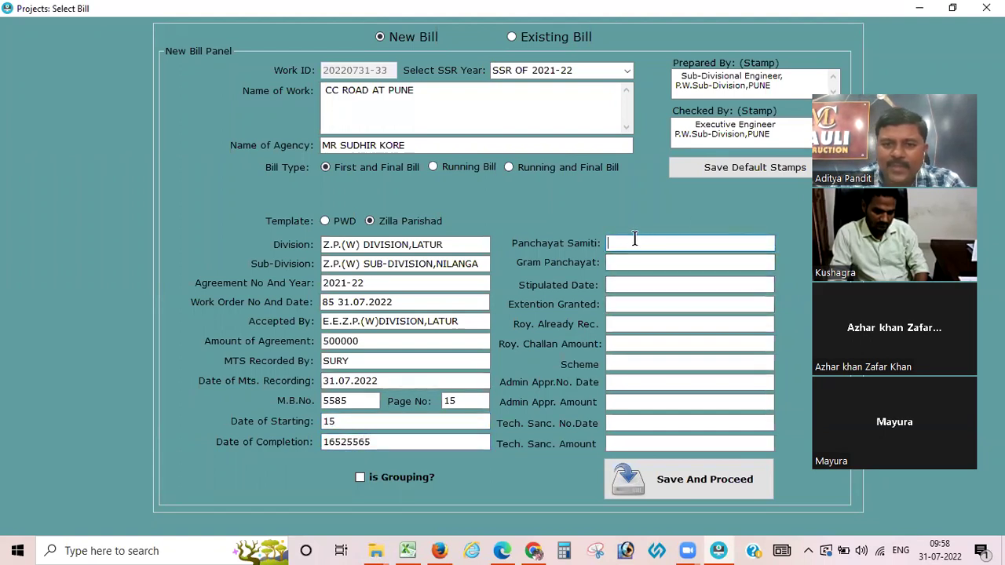
Step: Set Panchayat Samiti to NILANGA and Gram Panchayat to BADUR
{"action": "type", "text": "NILANGA"}
{"action": "left_click", "coordinate": [719, 270]}
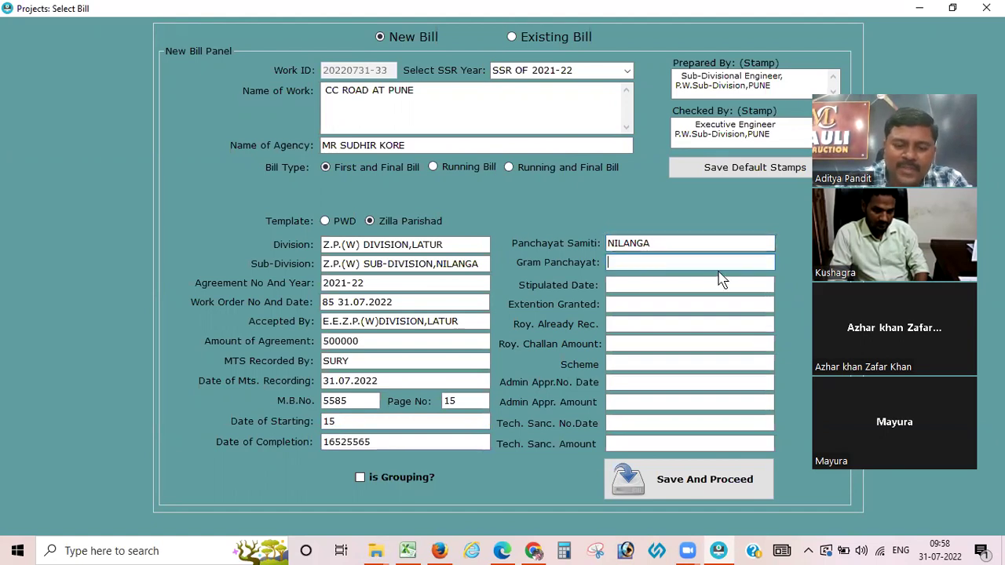
{"action": "type", "text": "BADUR"}
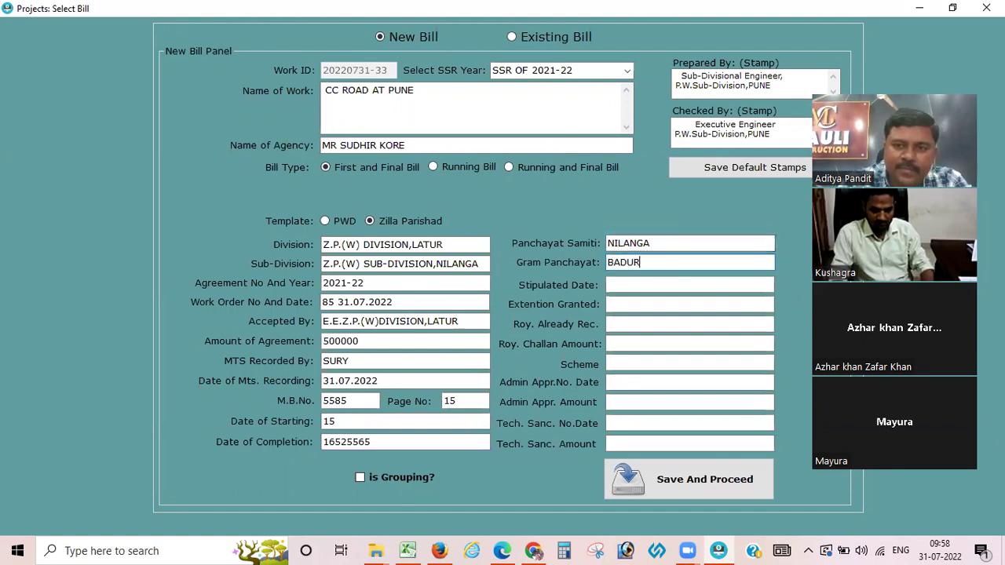
{"action": "left_click", "coordinate": [622, 285]}
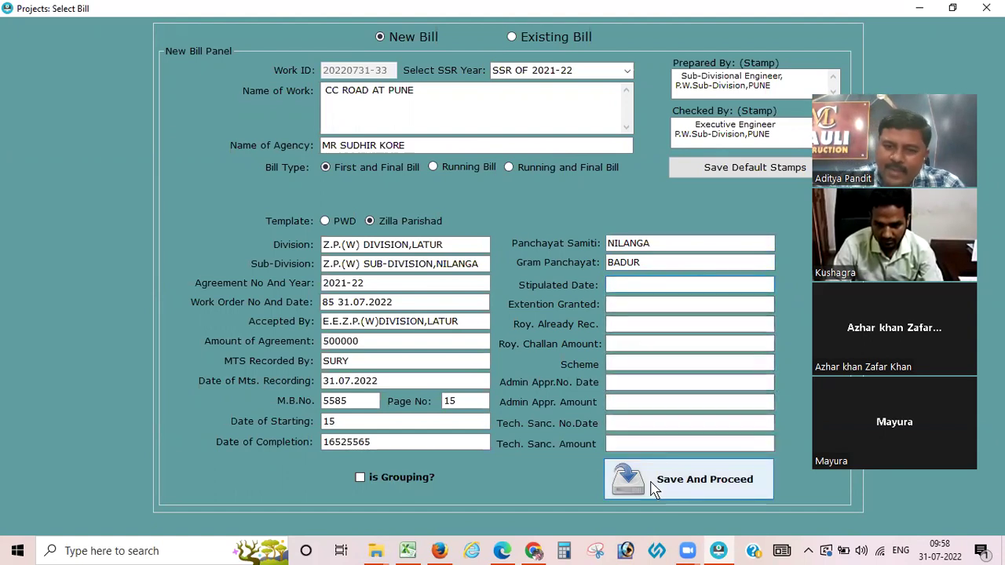
Step: Leave 'is Grouping?' unchecked and save the bill to create its project template
{"action": "left_click", "coordinate": [404, 476]}
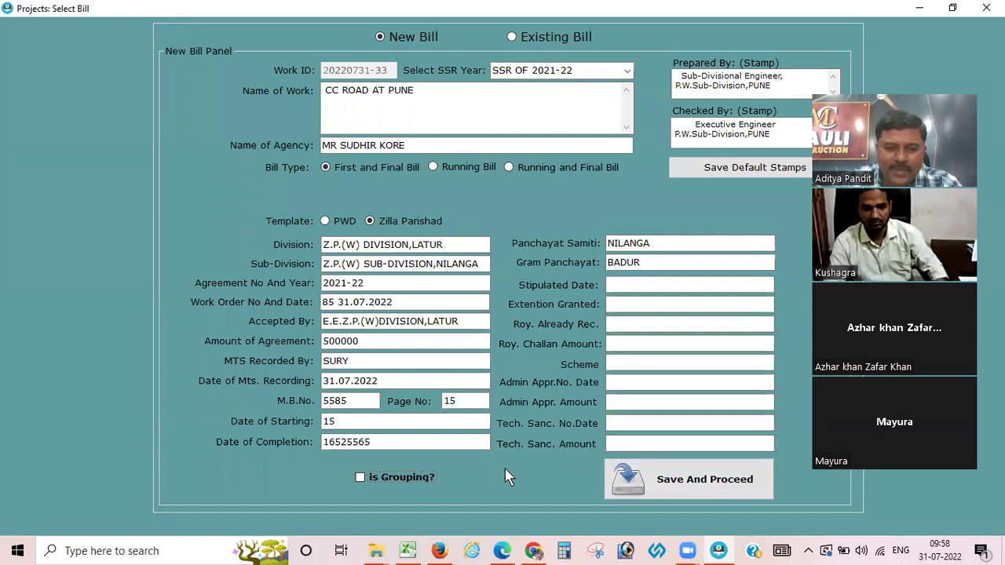
{"action": "left_click", "coordinate": [406, 477]}
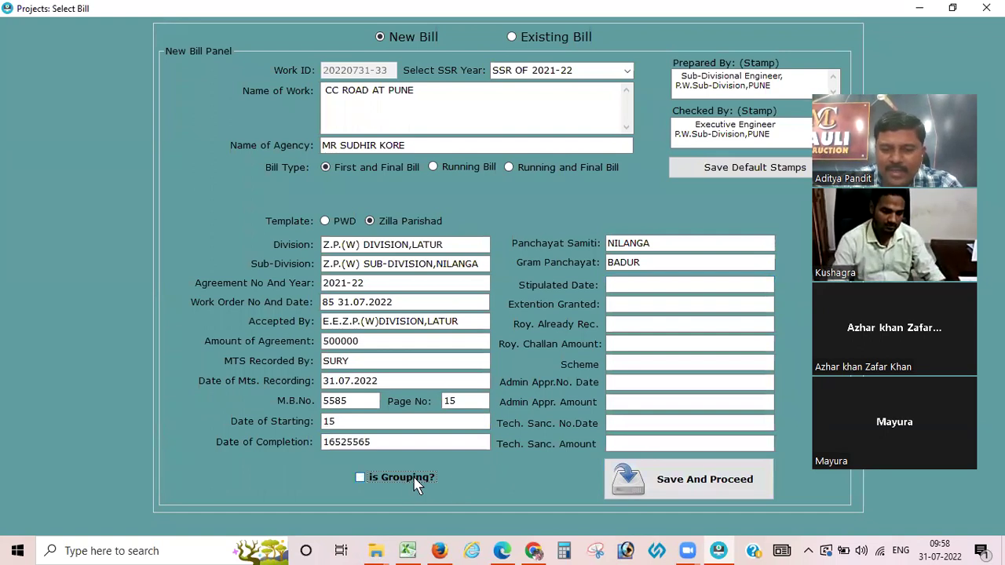
{"action": "left_click", "coordinate": [664, 481]}
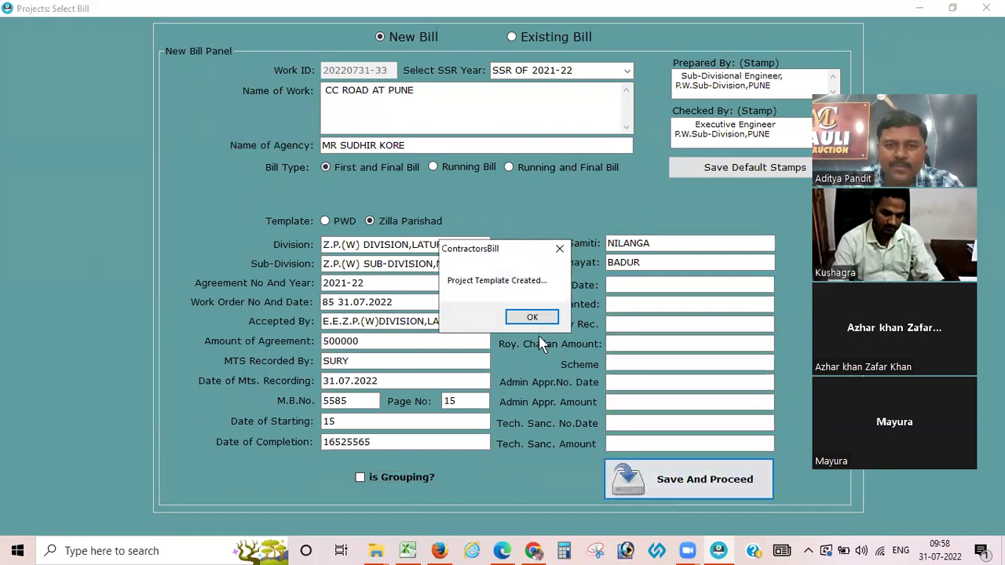
Step: Dismiss the template-created message and three SSR warnings, then open Bill Items
{"action": "left_click", "coordinate": [532, 316]}
{"action": "left_click", "coordinate": [589, 317]}
{"action": "left_click", "coordinate": [588, 318]}
{"action": "left_click", "coordinate": [585, 317]}
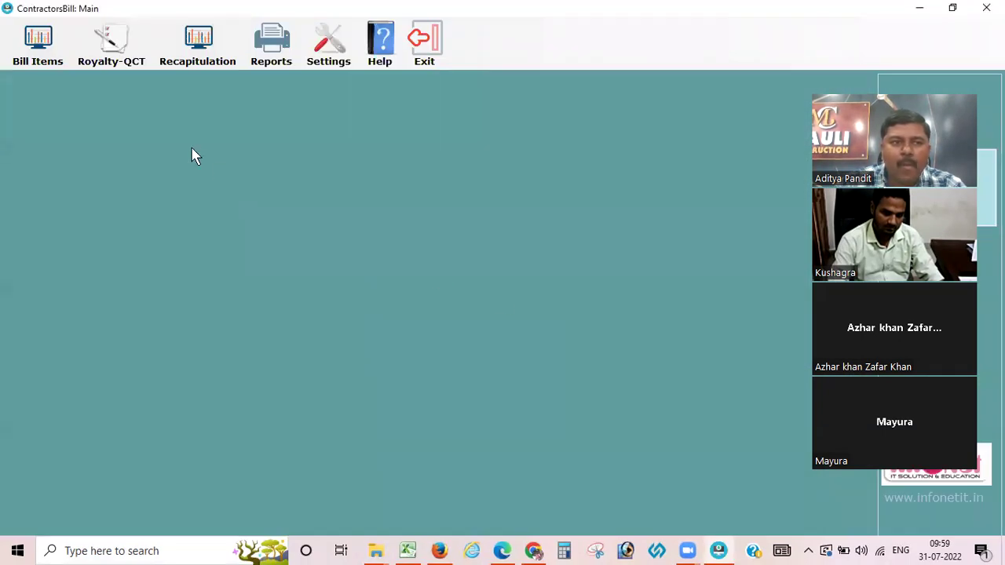
{"action": "left_click", "coordinate": [47, 63]}
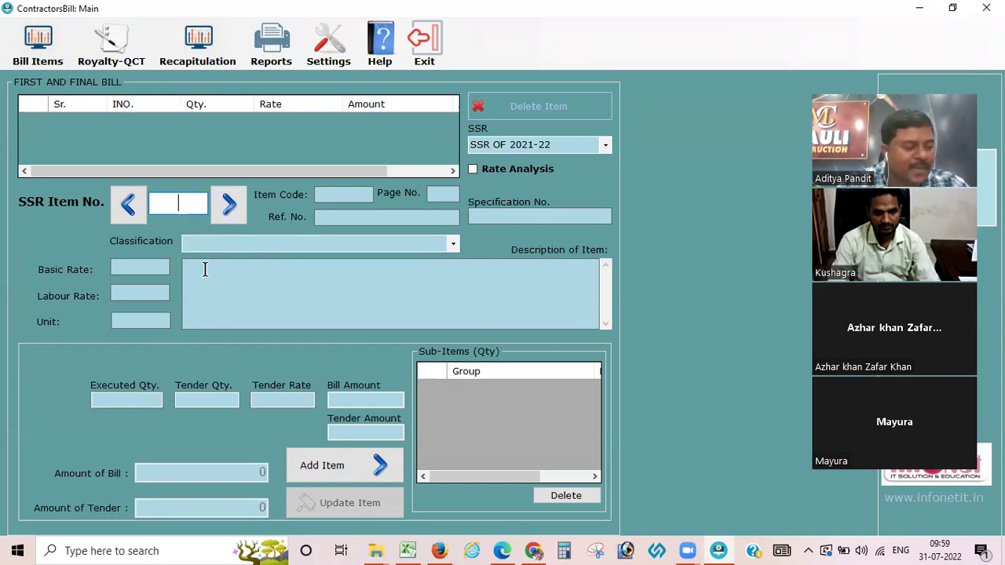
Step: Load SSR item 21.02 and enter its tender quantity and rate
{"action": "type", "text": "1.02"}
{"action": "key", "text": "Return"}
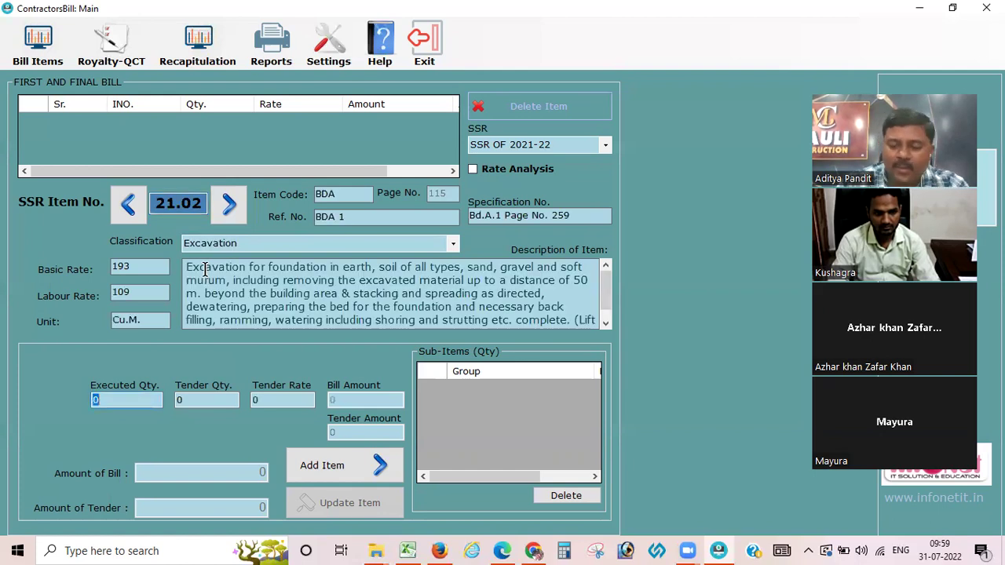
{"action": "type", "text": "100"}
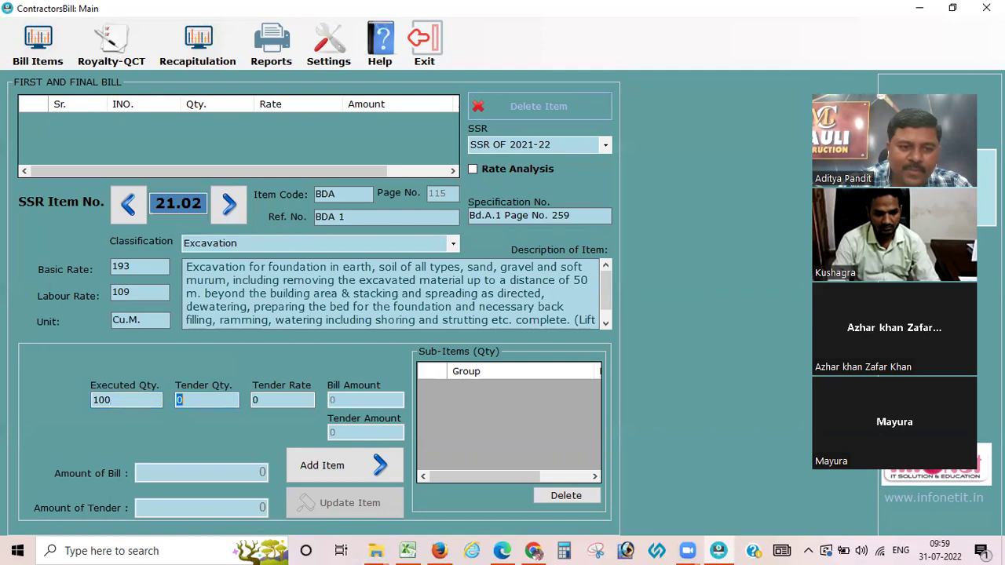
{"action": "type", "text": "110"}
{"action": "key", "text": "Return"}
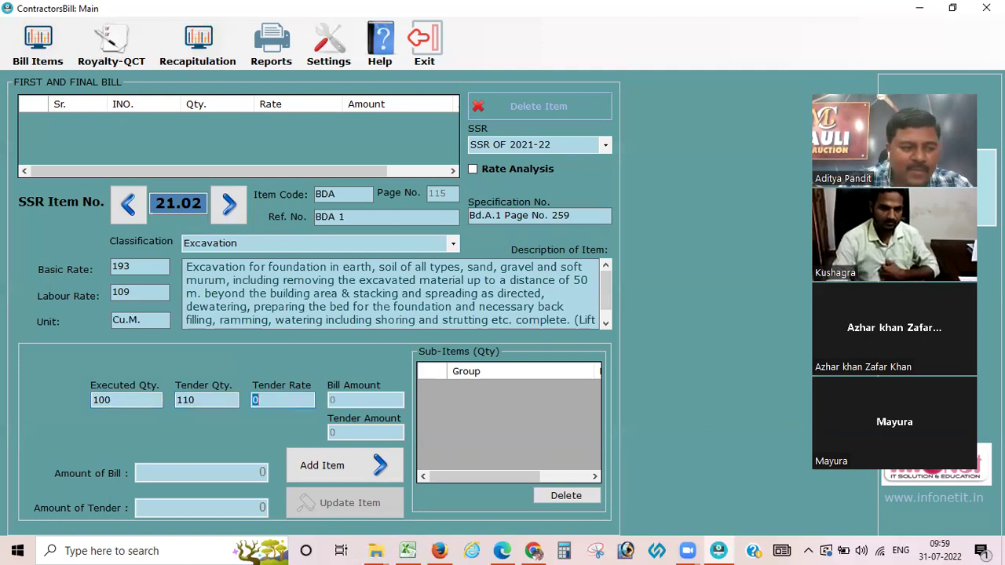
{"action": "type", "text": "193"}
{"action": "key", "text": "Return"}
{"action": "key", "text": "Return"}
{"action": "key", "text": "Return"}
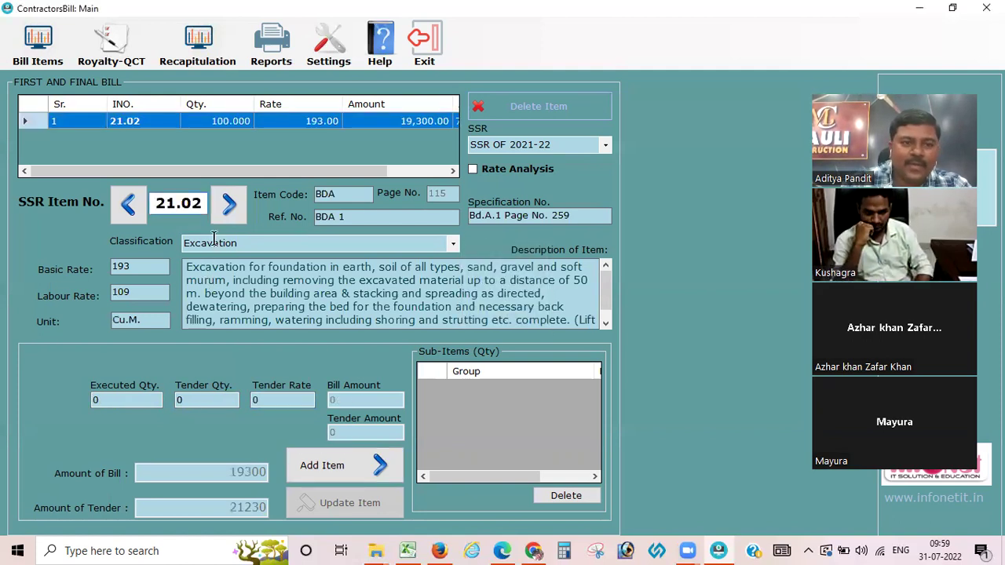
Step: Add SSR excavation item 21.06 to the bill with tender rate 212
{"action": "left_click_drag", "start_coordinate": [206, 203], "coordinate": [190, 199]}
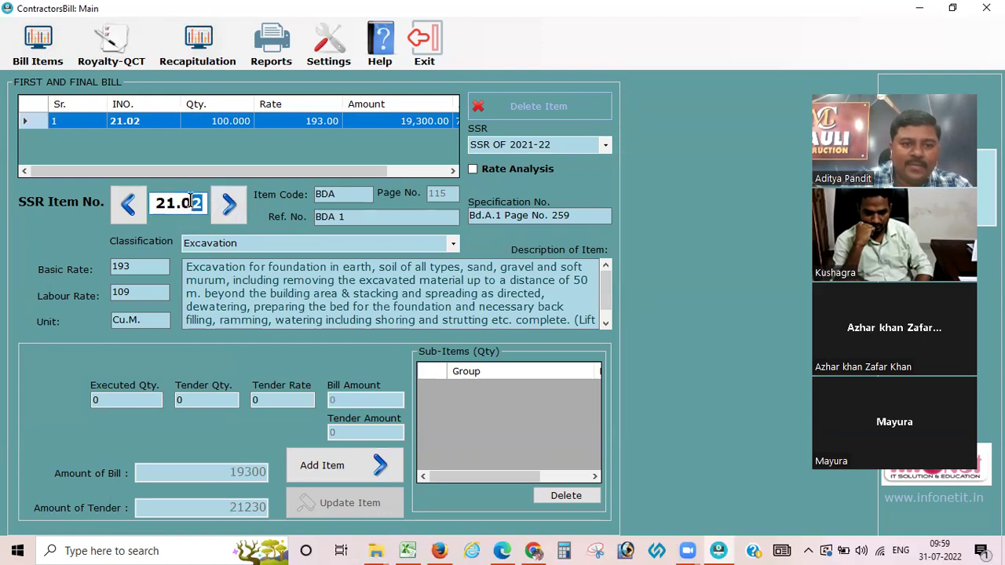
{"action": "type", "text": "6"}
{"action": "key", "text": "Return"}
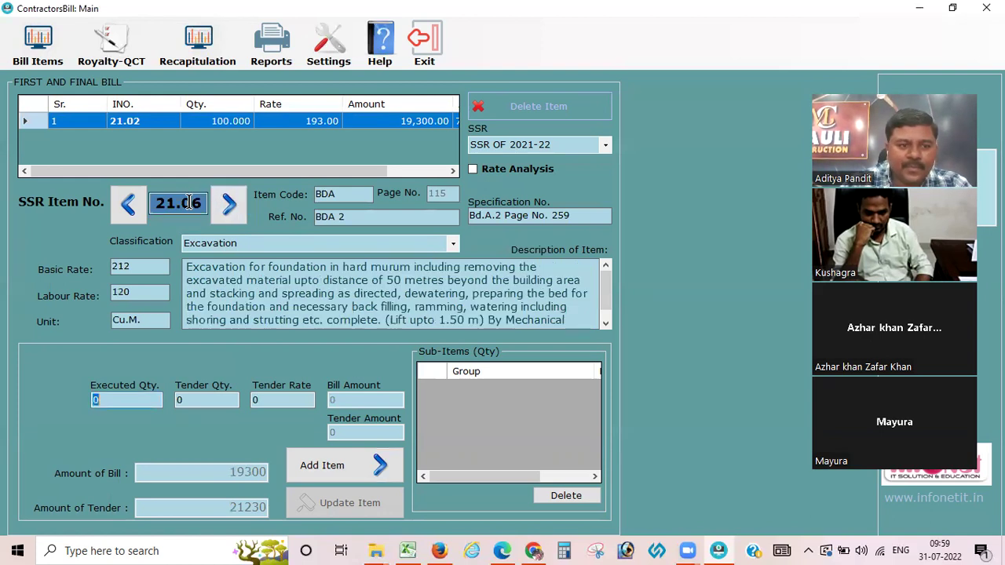
{"action": "type", "text": "5.4"}
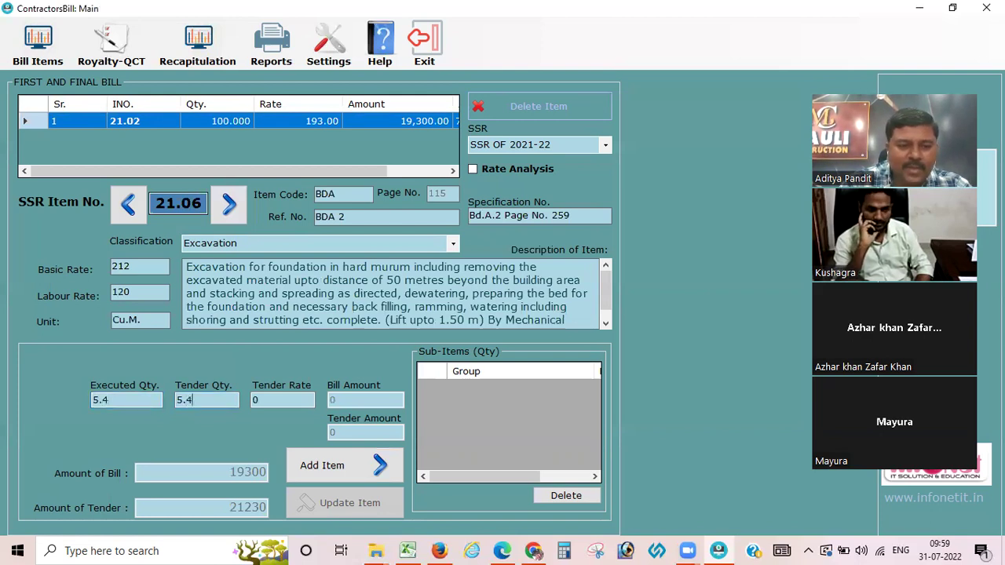
{"action": "type", "text": "212"}
{"action": "key", "text": "Tab"}
{"action": "key", "text": "Return"}
{"action": "key", "text": "Return"}
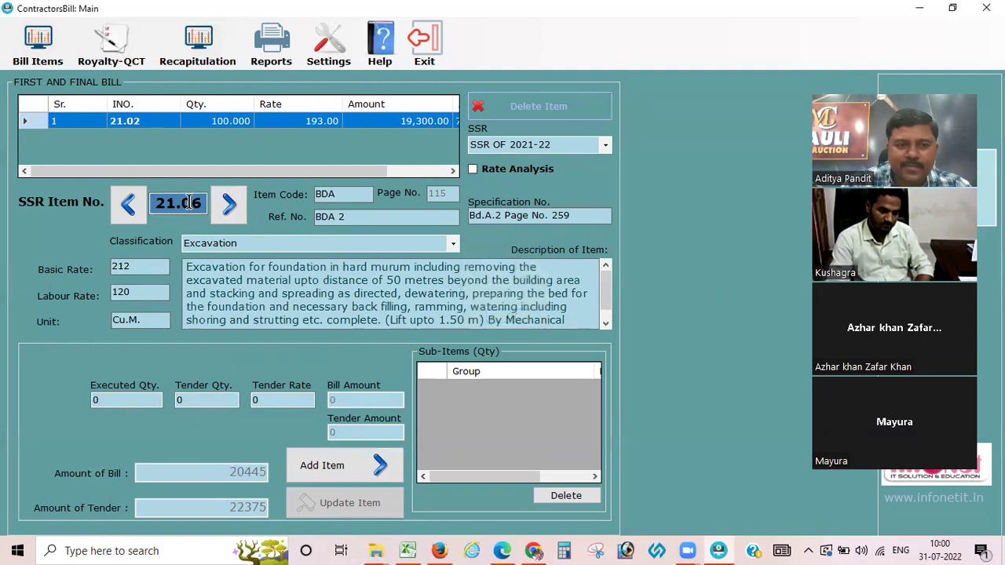
Step: Add item 24.01 Plain Cement Concrete: executed 6.855, tender 8.85 Cu.M., rate 6565.12
{"action": "left_click", "coordinate": [190, 203]}
{"action": "key", "text": "BackSpace"}
{"action": "key", "text": "BackSpace"}
{"action": "key", "text": "BackSpace"}
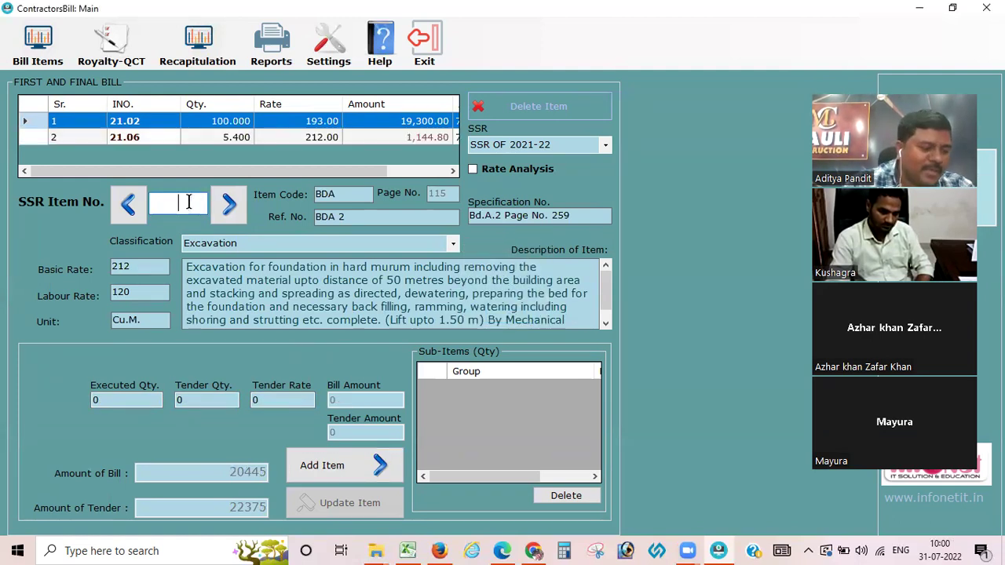
{"action": "type", "text": "24.01"}
{"action": "key", "text": "Return"}
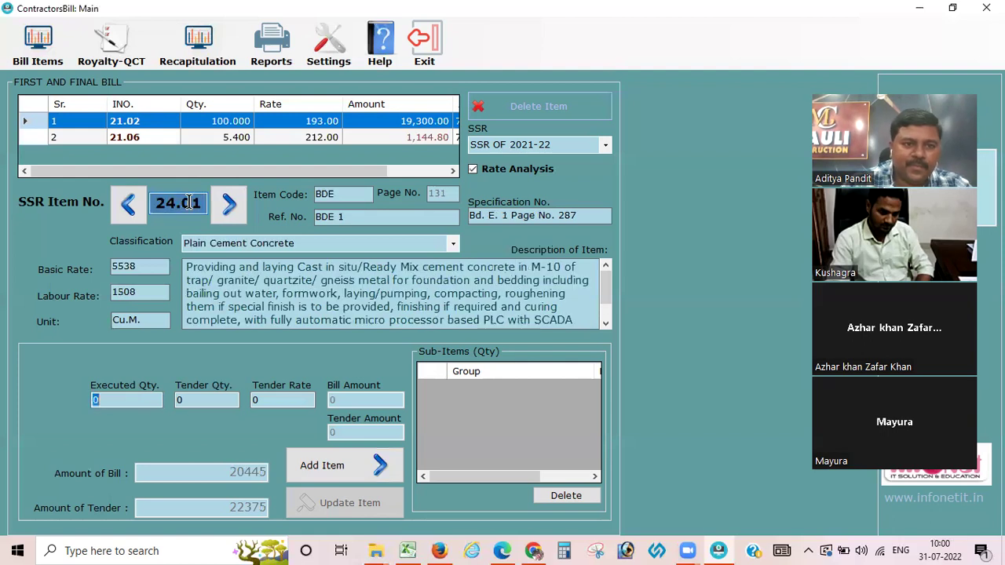
{"action": "type", "text": "6.855"}
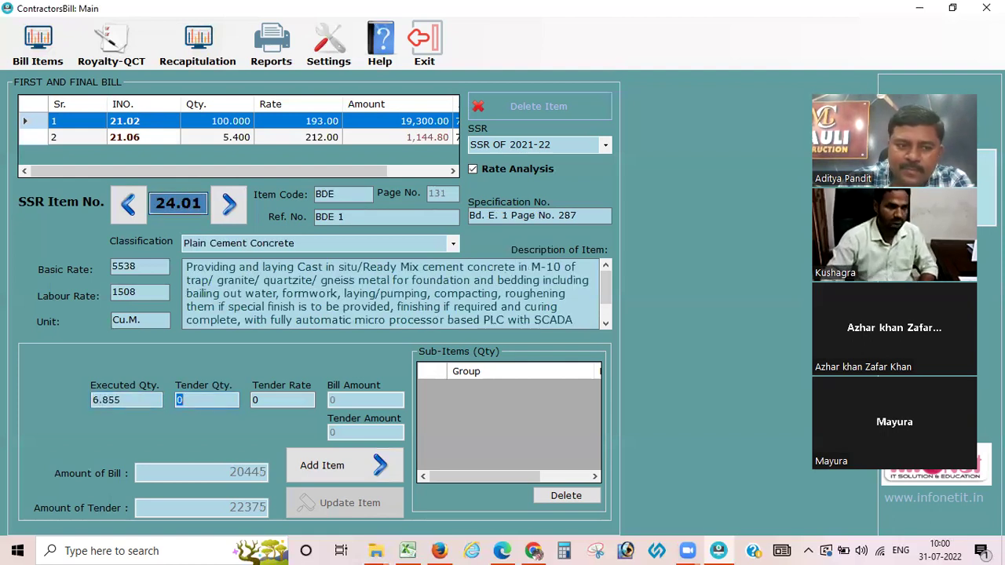
{"action": "key", "text": "Return"}
{"action": "type", "text": "6565.12"}
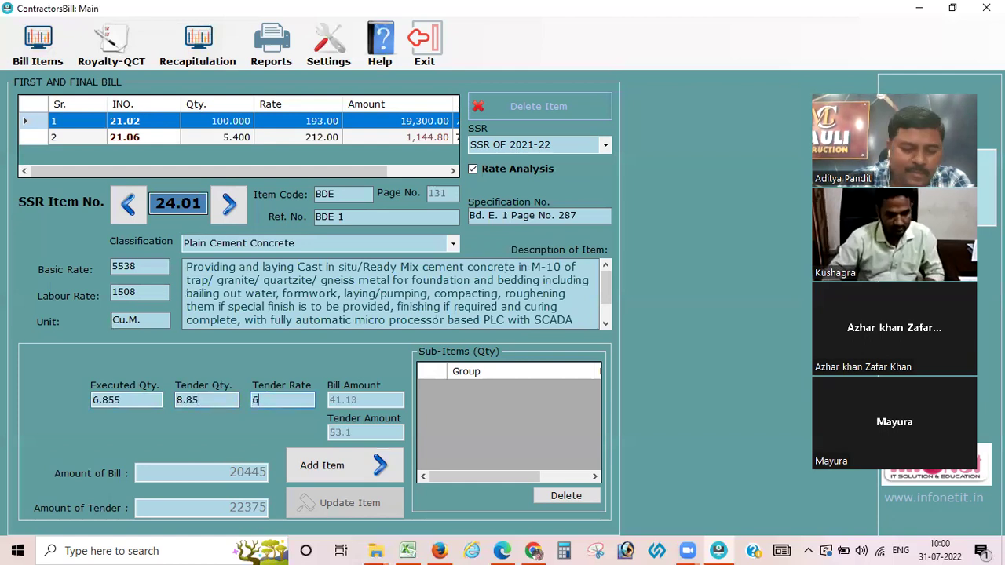
{"action": "key", "text": "Return"}
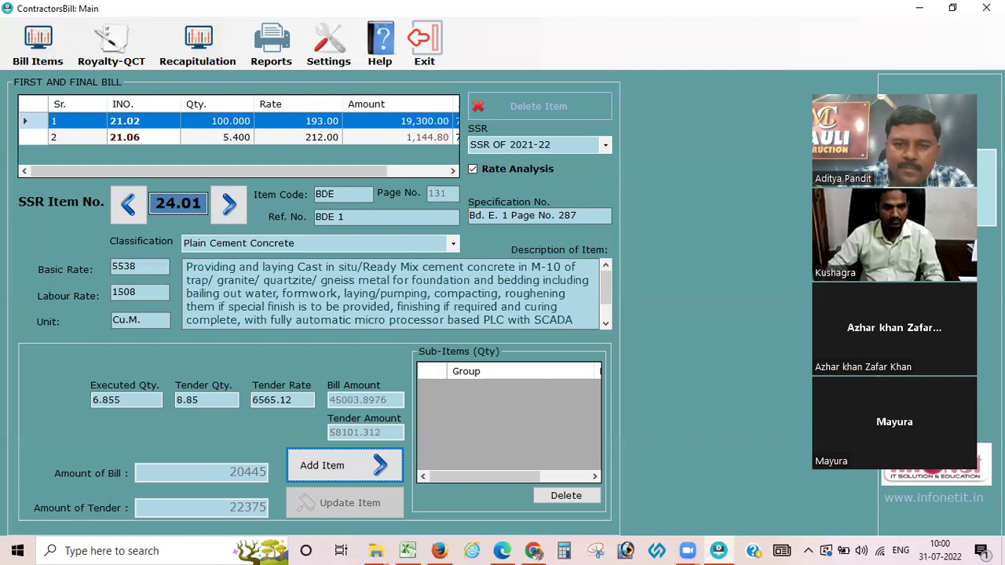
{"action": "key", "text": "Return"}
{"action": "key", "text": "Return"}
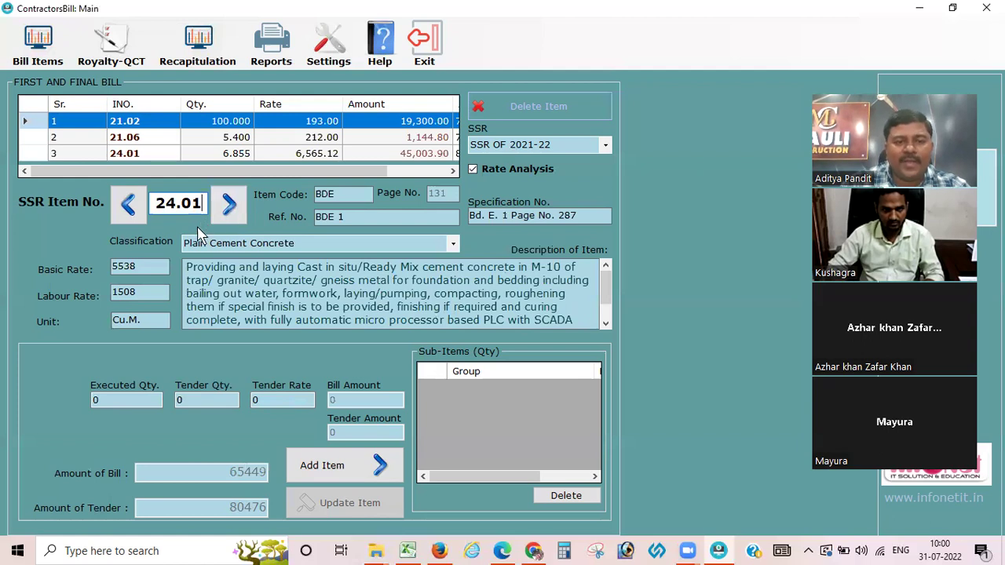
Step: Save royalty tender quantities of 15 for sand and 20 for other minerals
{"action": "left_click", "coordinate": [111, 43]}
{"action": "left_click", "coordinate": [227, 184]}
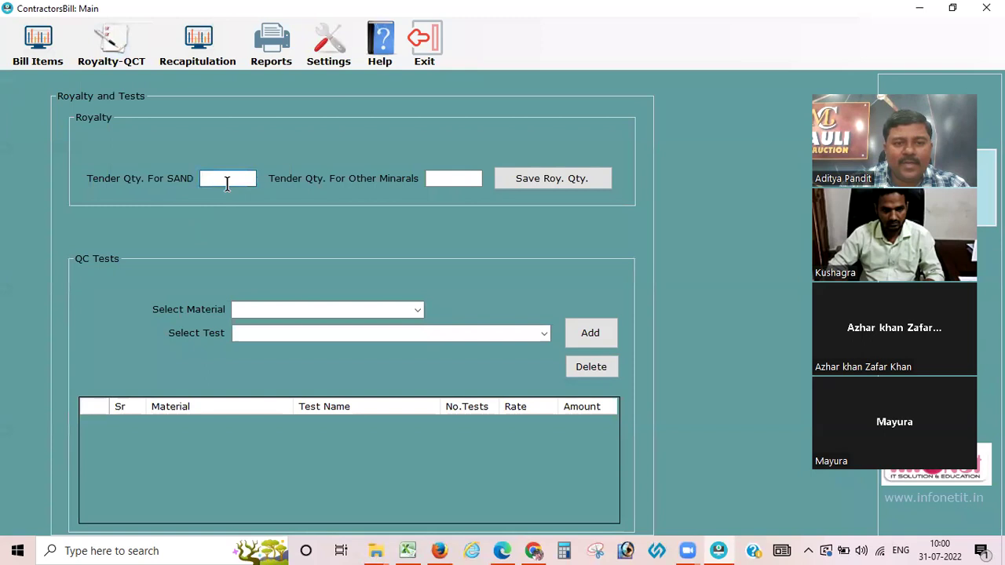
{"action": "type", "text": "15"}
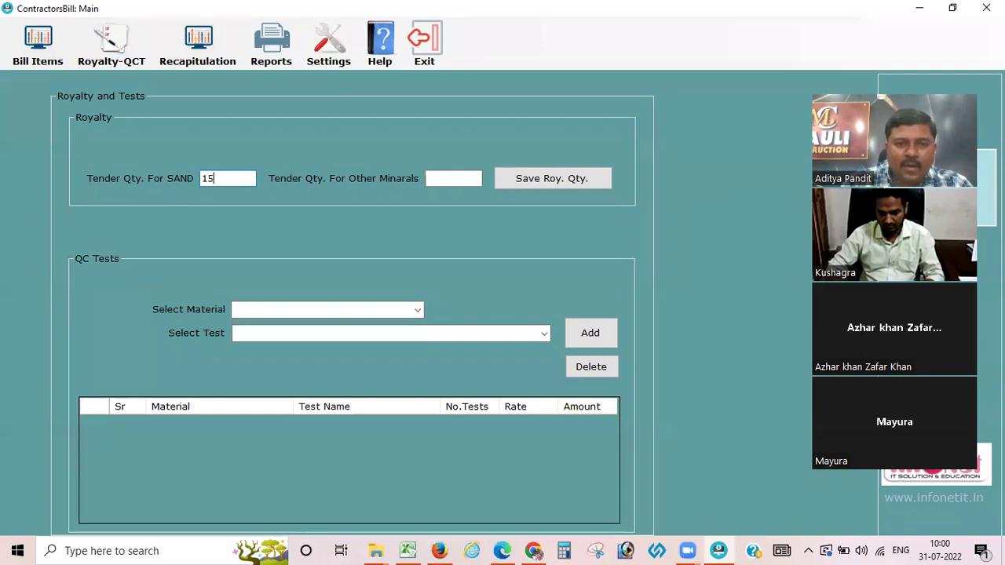
{"action": "type", "text": "20"}
{"action": "key", "text": "Tab"}
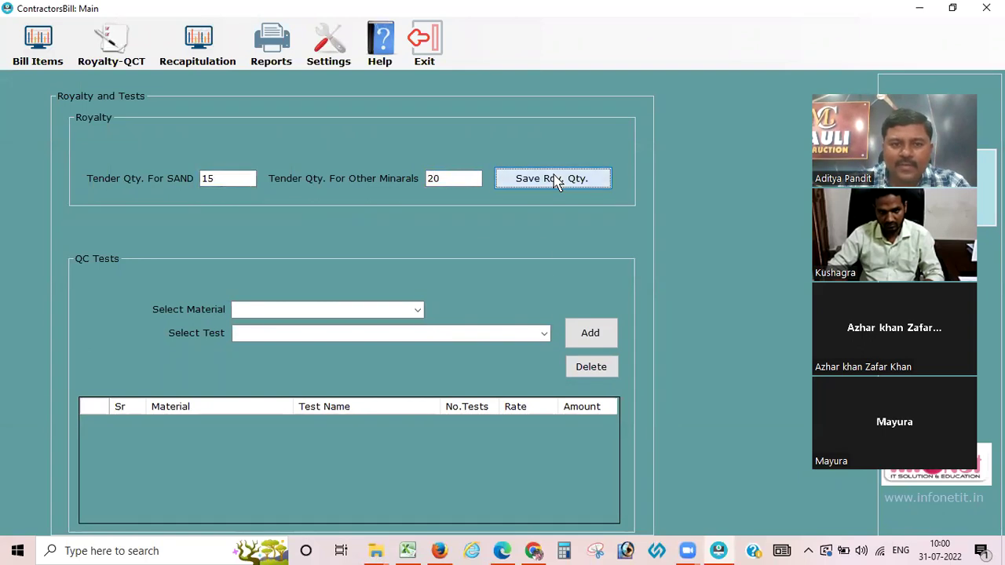
{"action": "left_click", "coordinate": [556, 180]}
{"action": "left_click", "coordinate": [511, 317]}
Step: Add a CONCRETE compressive strength of C.C.Cube test with 1 executed and 2 tender
{"action": "left_click", "coordinate": [417, 310]}
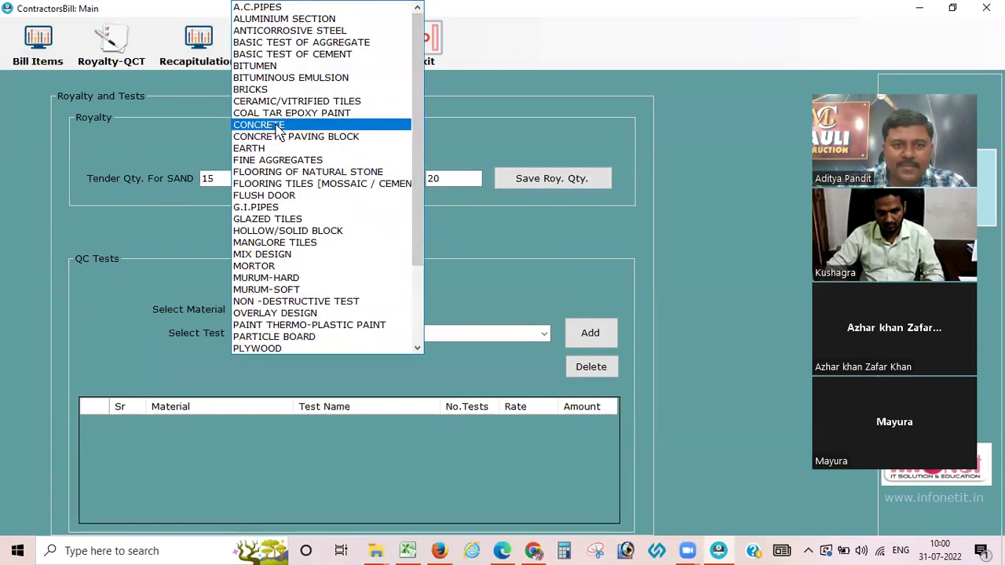
{"action": "left_click", "coordinate": [277, 124]}
{"action": "left_click", "coordinate": [543, 335]}
{"action": "left_click", "coordinate": [544, 334]}
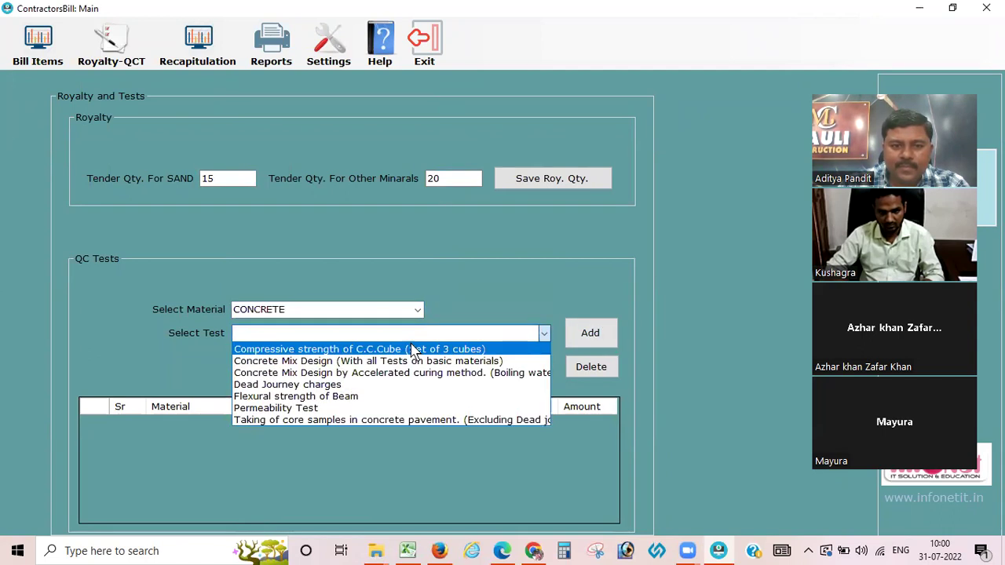
{"action": "left_click", "coordinate": [471, 350]}
{"action": "left_click", "coordinate": [206, 369]}
{"action": "type", "text": "1"}
{"action": "left_click", "coordinate": [326, 370]}
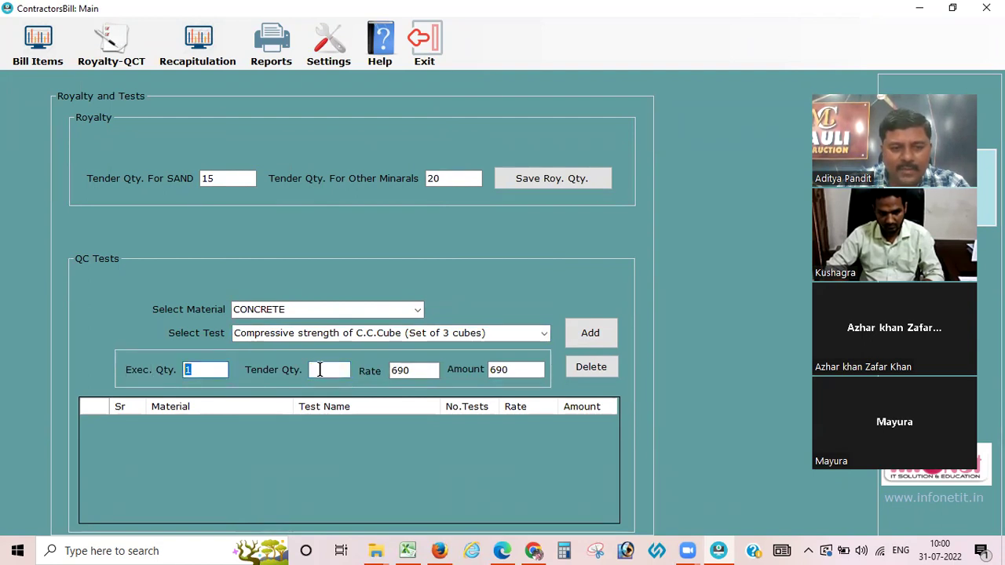
{"action": "type", "text": "2"}
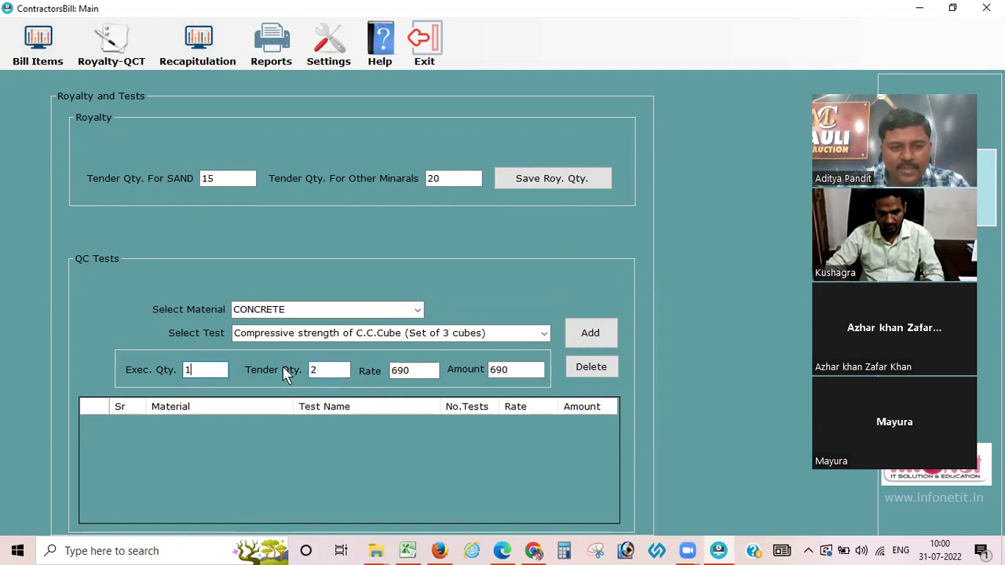
{"action": "left_click", "coordinate": [589, 338]}
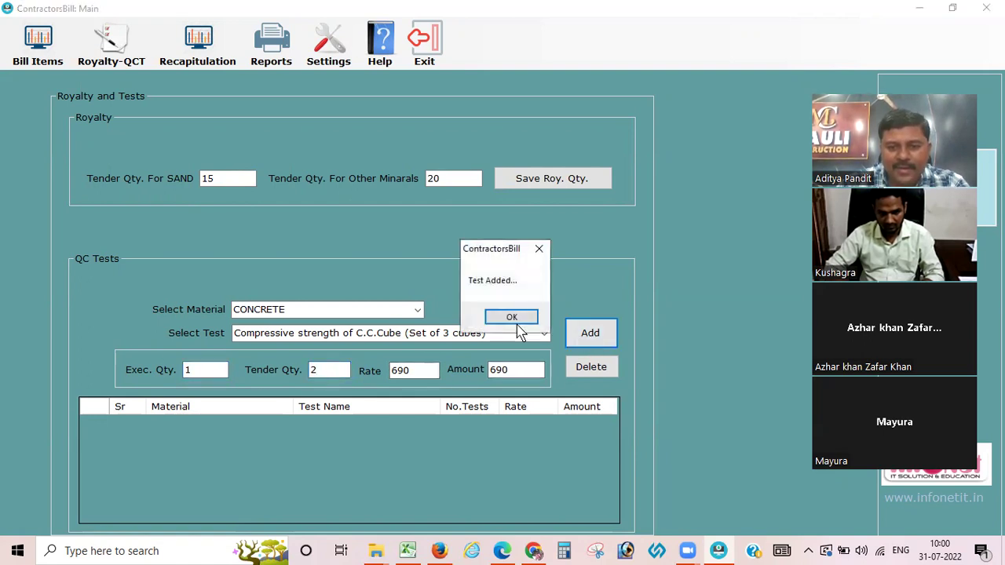
{"action": "left_click", "coordinate": [512, 317]}
Step: Add a 12% goods and services tax line to the General Abstract
{"action": "left_click", "coordinate": [202, 63]}
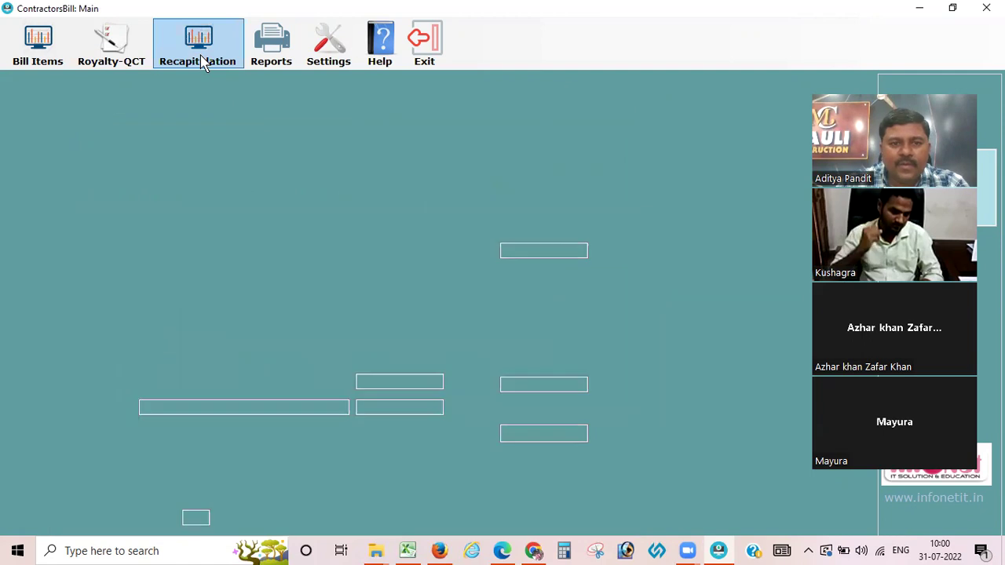
{"action": "left_click", "coordinate": [106, 381]}
{"action": "type", "text": "12"}
{"action": "key", "text": "Return"}
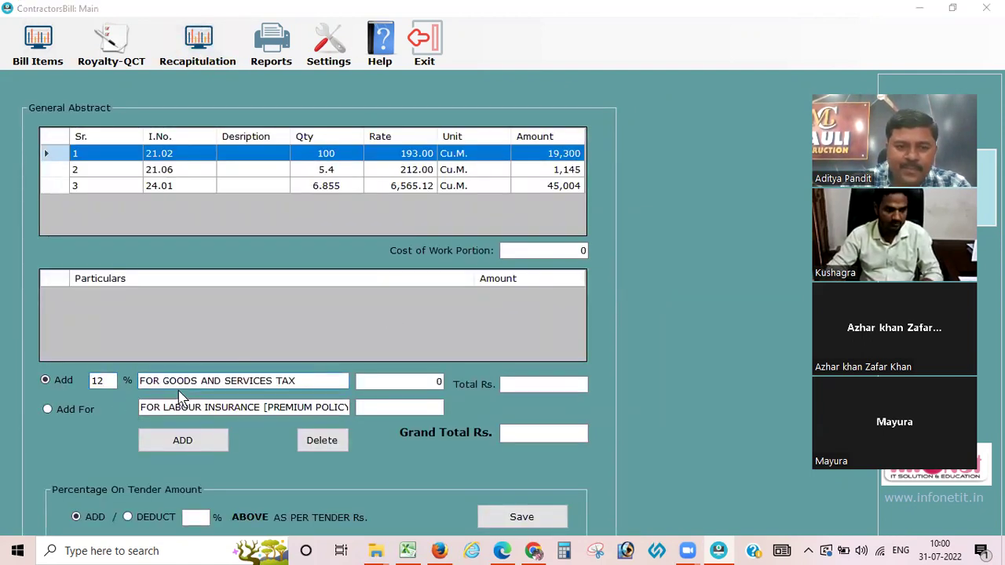
{"action": "key", "text": "Return"}
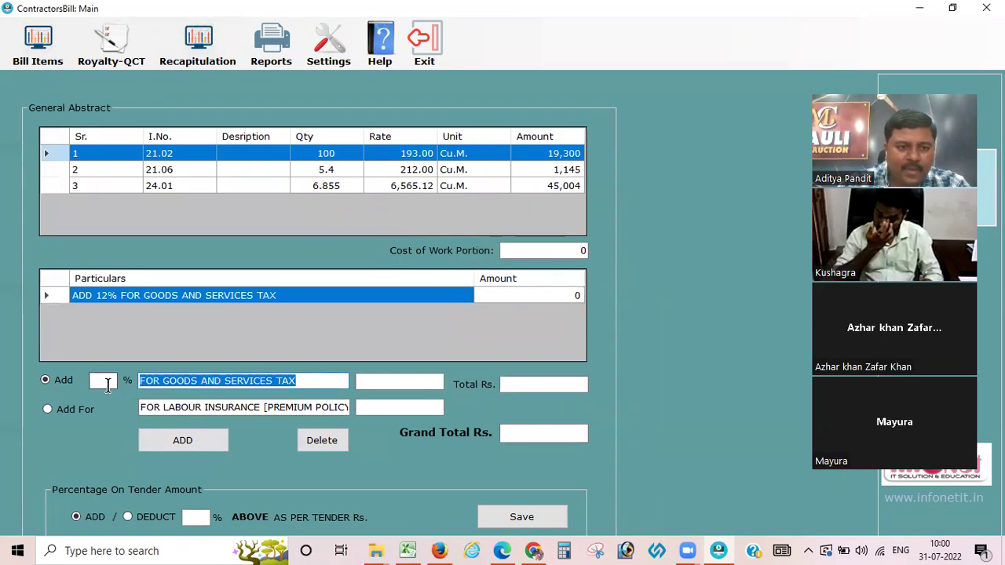
Step: Add a 1% line described as FOR LABOUR INSURANCE
{"action": "left_click", "coordinate": [106, 382]}
{"action": "type", "text": "1"}
{"action": "key", "text": "Tab"}
{"action": "left_click_drag", "start_coordinate": [162, 381], "coordinate": [415, 381]}
{"action": "type", "text": "LAB"}
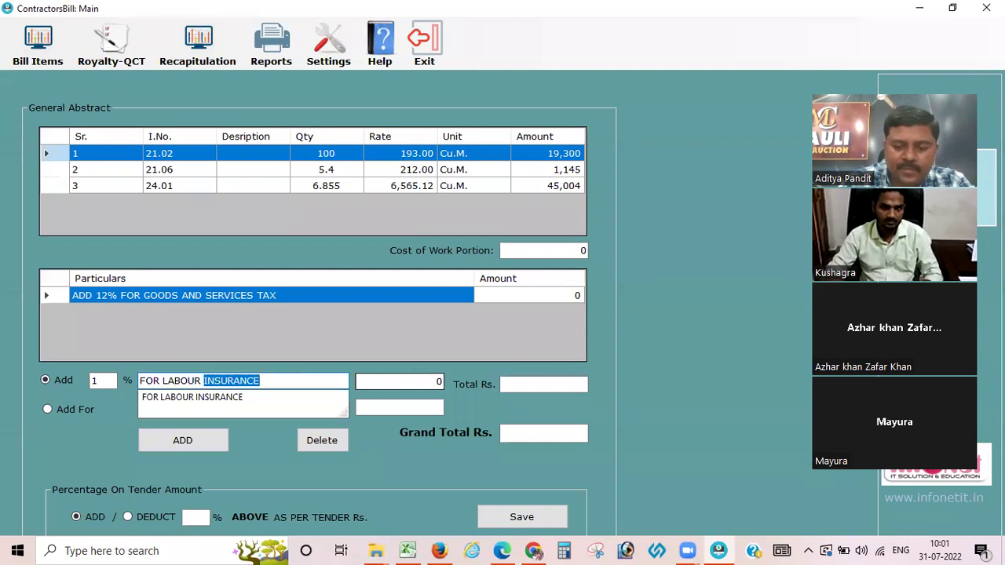
{"action": "type", "text": "OUR"}
{"action": "key", "text": "Return"}
{"action": "key", "text": "Return"}
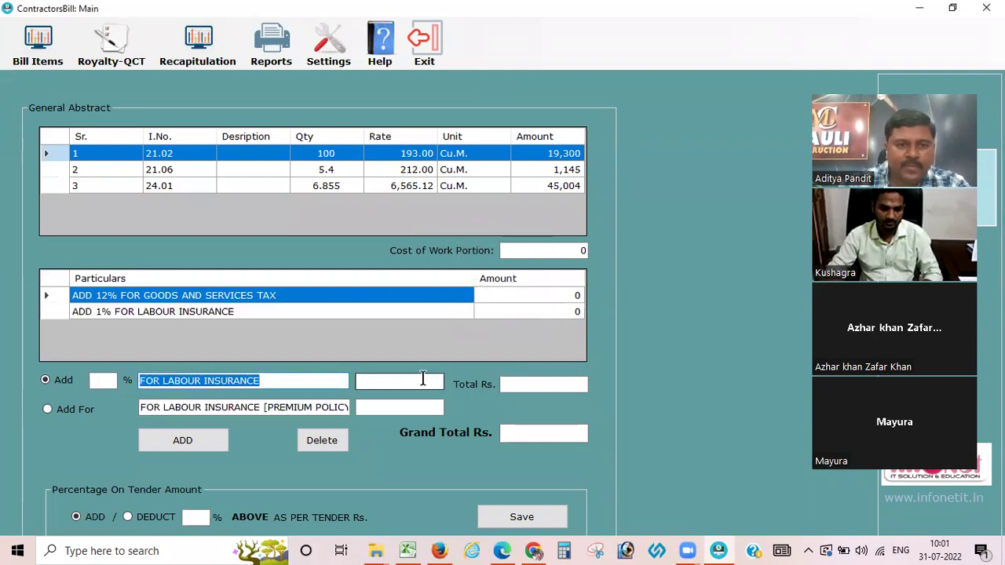
{"action": "key", "text": "shift+Tab"}
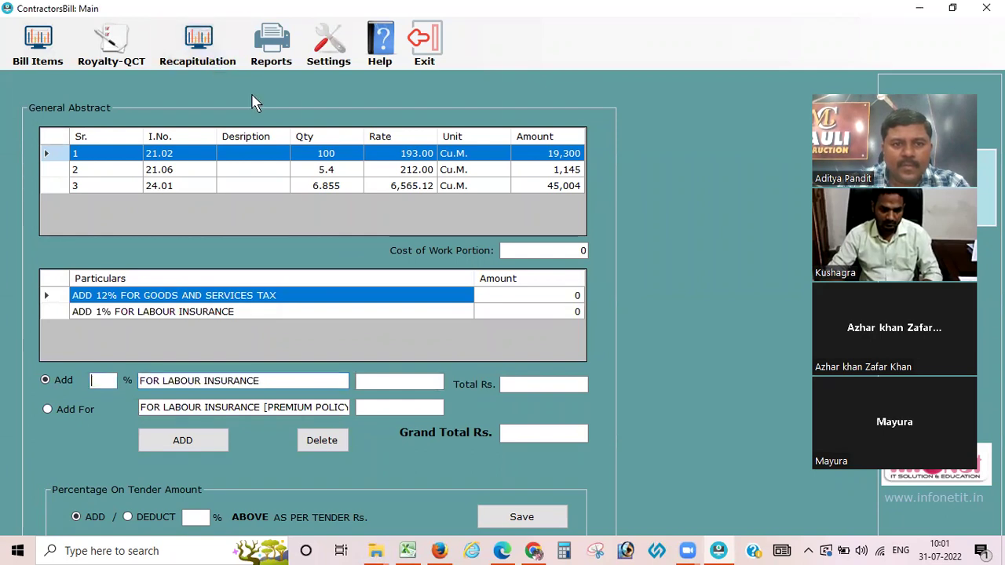
Step: Generate the To Excel report and view the FFB1 workbook in Excel
{"action": "left_click", "coordinate": [267, 55]}
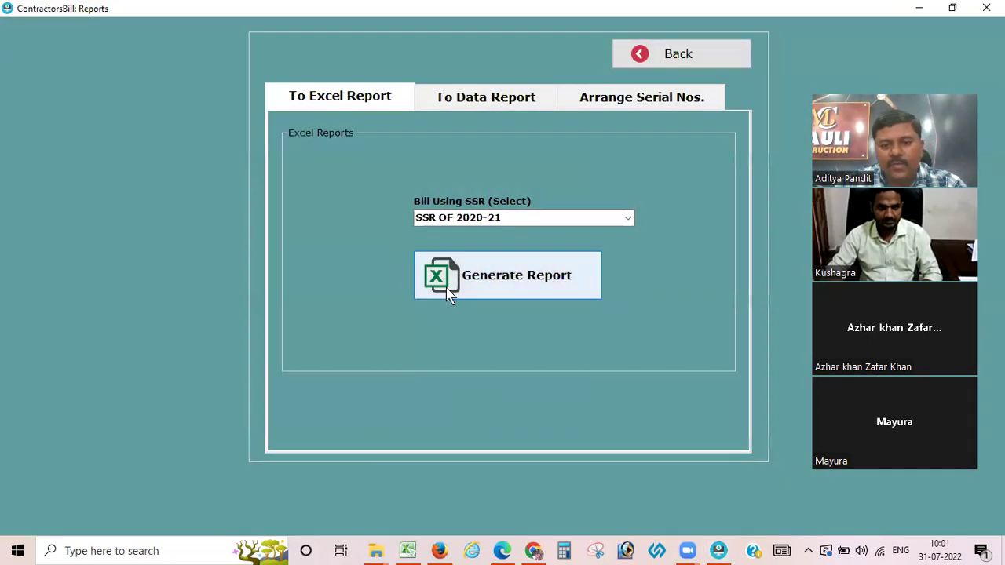
{"action": "left_click", "coordinate": [463, 278]}
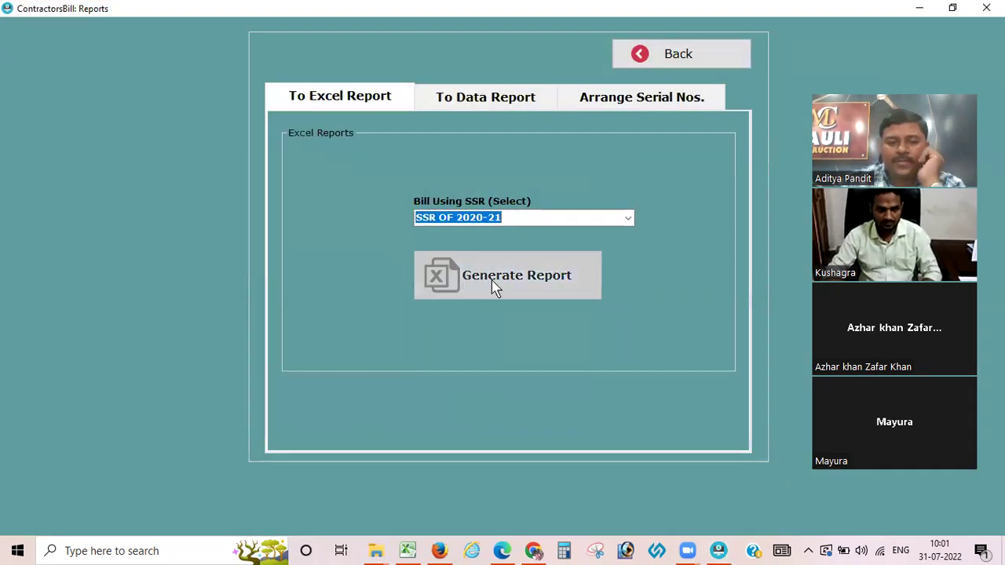
{"action": "left_click", "coordinate": [408, 550]}
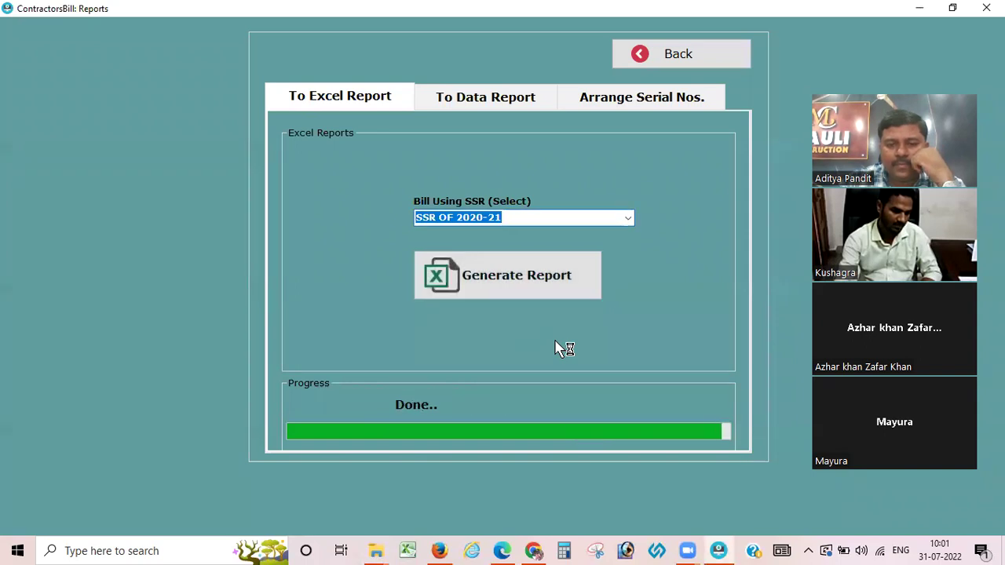
{"action": "left_click", "coordinate": [503, 295]}
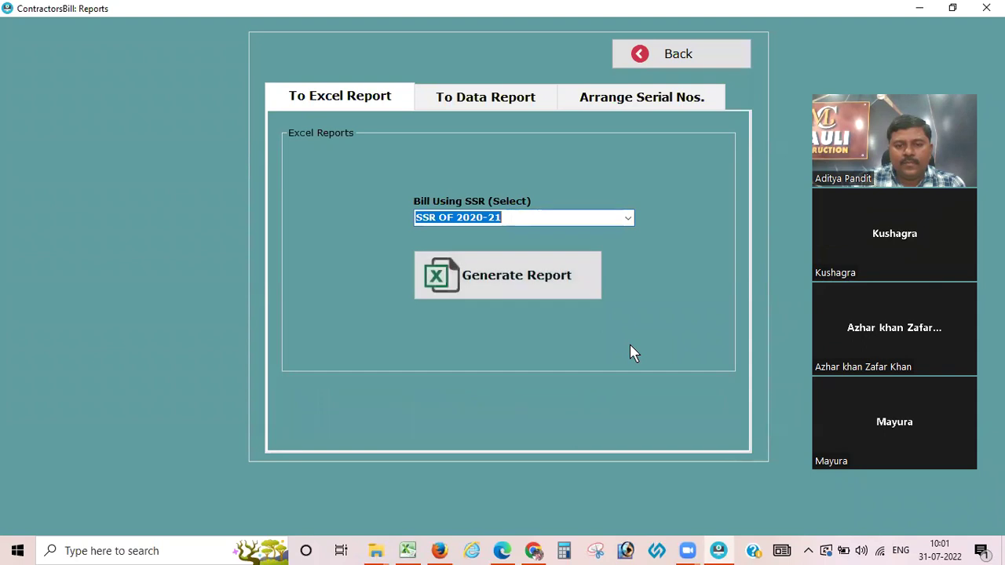
{"action": "left_click", "coordinate": [407, 551]}
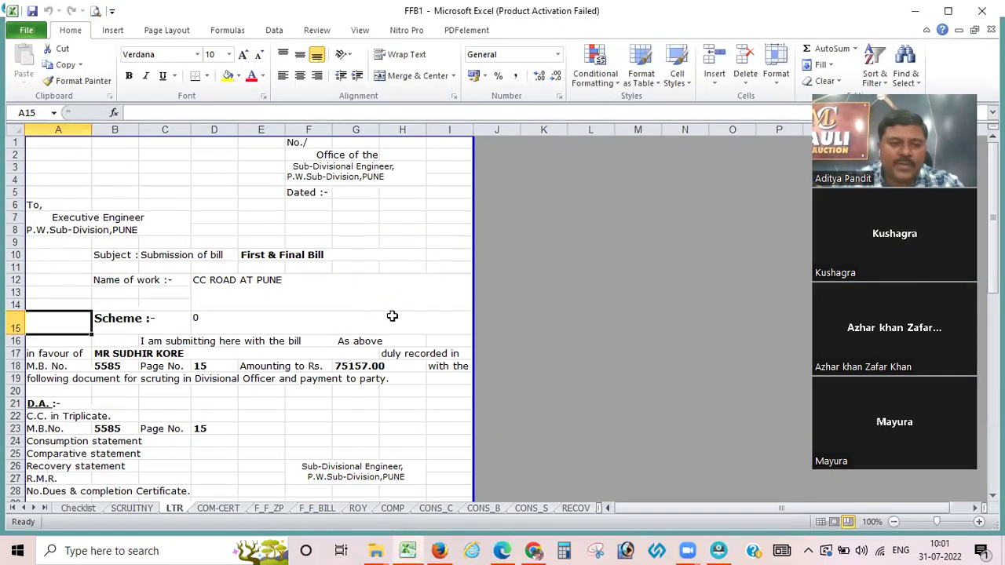
Step: Review the Checklist sheet and its Panchayat Samiti entry, NILANGA
{"action": "left_click", "coordinate": [88, 509]}
{"action": "left_click", "coordinate": [433, 221]}
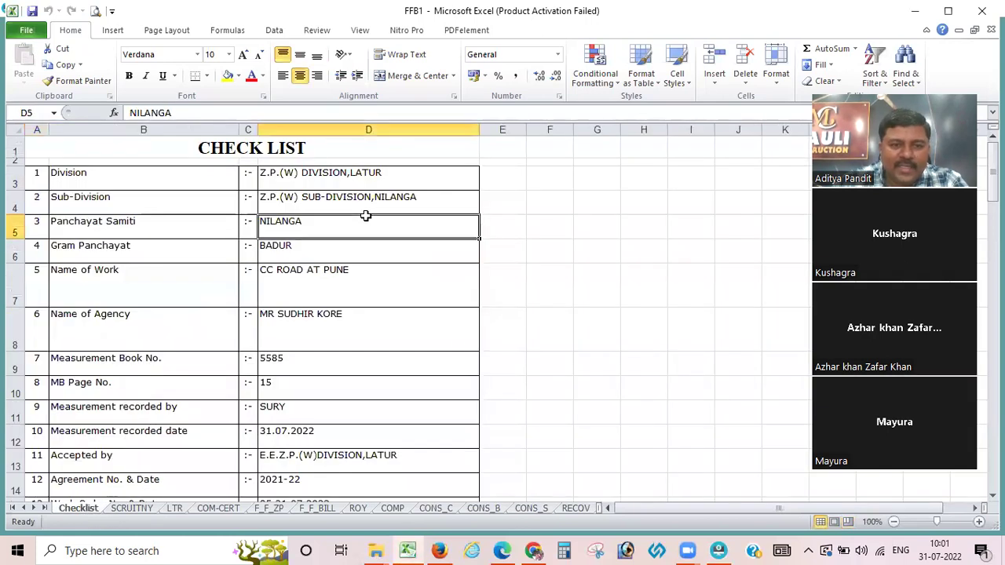
{"action": "scroll", "coordinate": [366, 192], "scroll_direction": "down", "scroll_amount": 5}
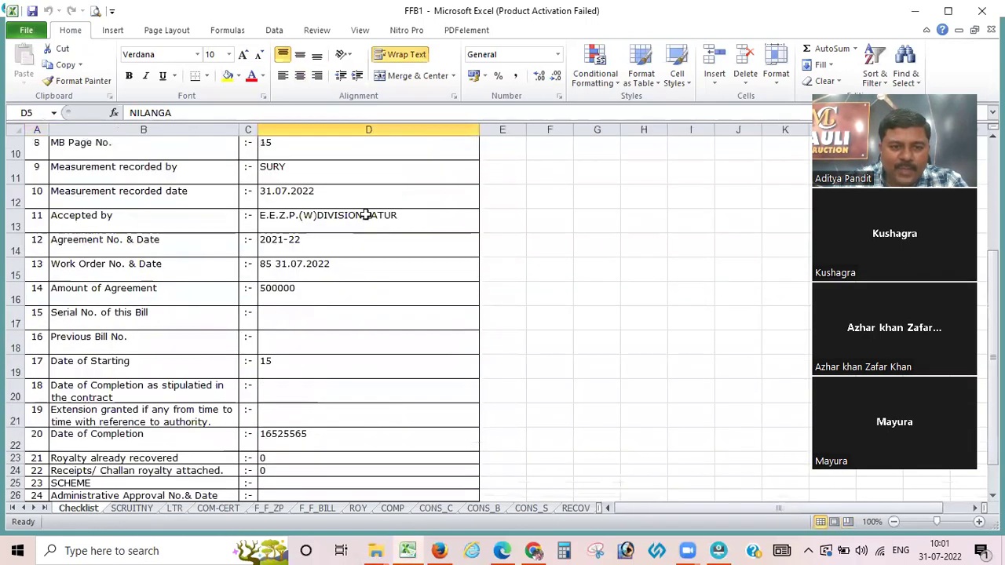
{"action": "scroll", "coordinate": [366, 222], "scroll_direction": "up", "scroll_amount": 4}
{"action": "scroll", "coordinate": [365, 221], "scroll_direction": "up", "scroll_amount": 1}
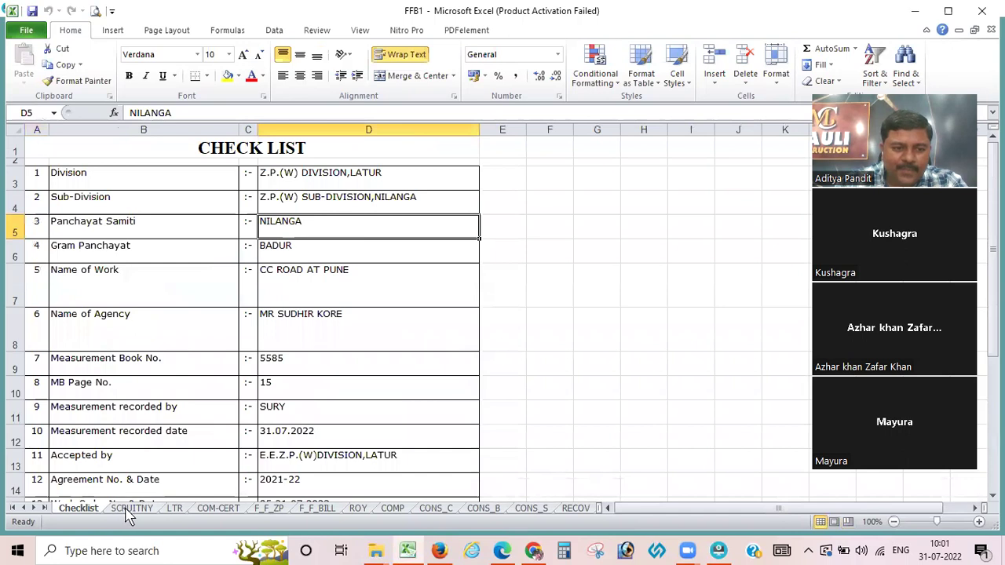
Step: Review the SCRUITNY scrutiny sheet, checking its linked name of work
{"action": "left_click", "coordinate": [132, 509]}
{"action": "left_click", "coordinate": [382, 238]}
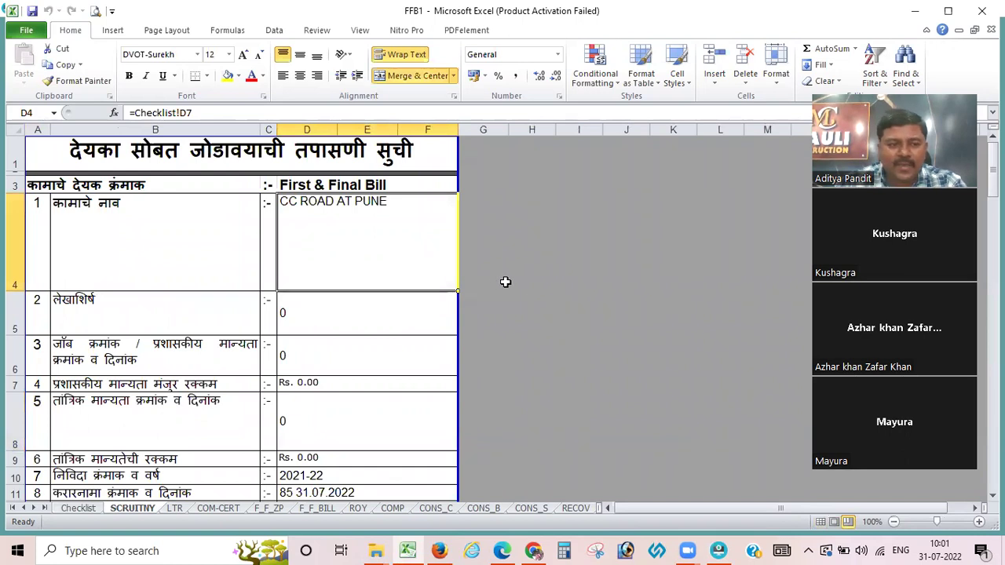
{"action": "scroll", "coordinate": [506, 282], "scroll_direction": "down", "scroll_amount": 7}
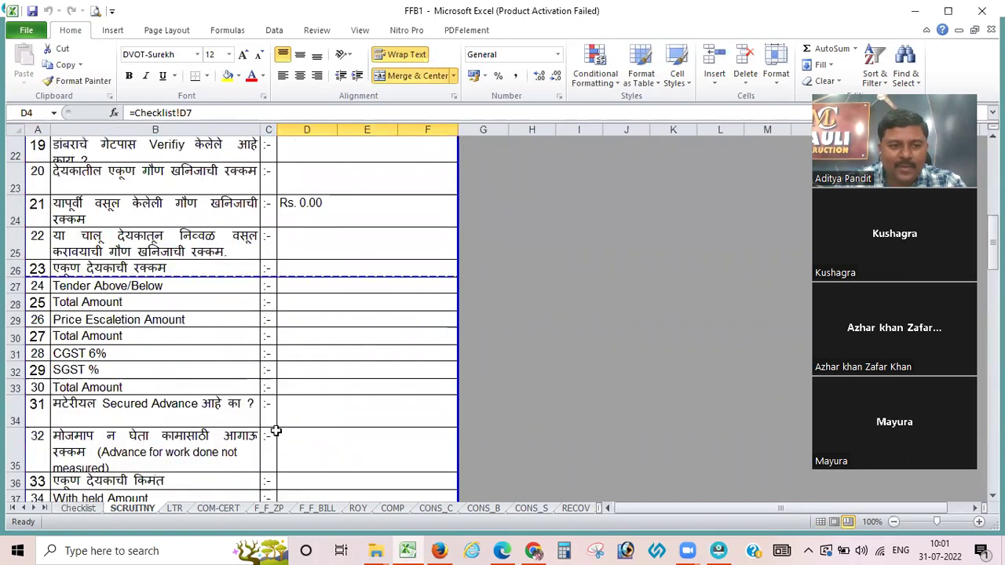
{"action": "scroll", "coordinate": [197, 478], "scroll_direction": "down", "scroll_amount": 1}
Step: Check the LTR covering letter's CC ROAD AT PUNE work name, Executive Engineer addressee, subject and scheme lines
{"action": "left_click", "coordinate": [176, 510]}
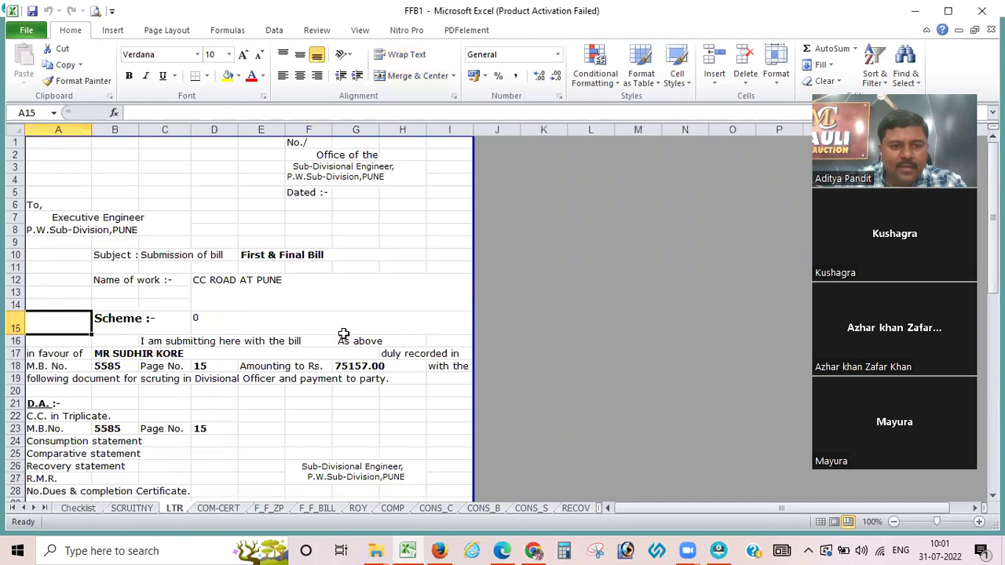
{"action": "left_click", "coordinate": [323, 280]}
{"action": "left_click", "coordinate": [77, 223]}
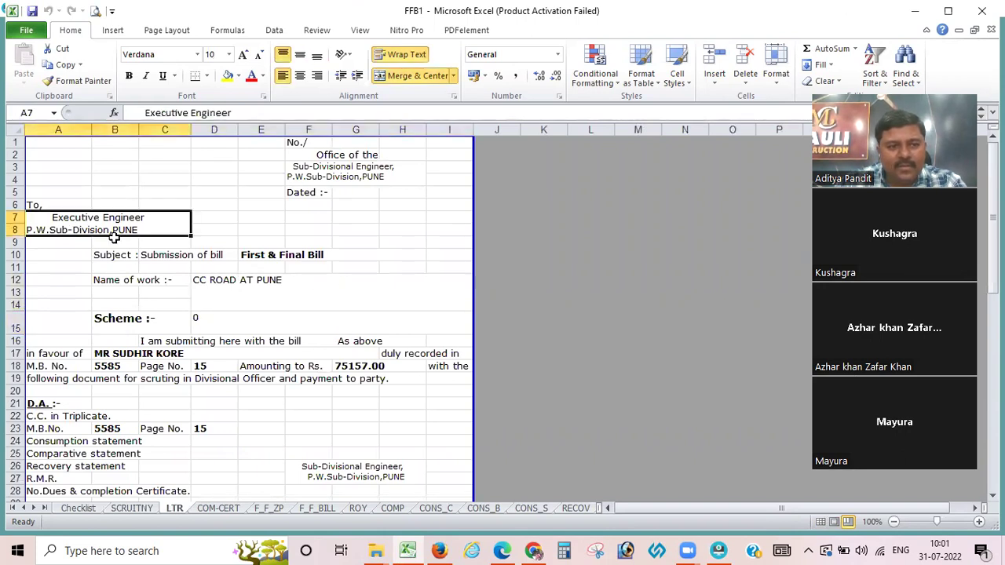
{"action": "left_click", "coordinate": [128, 258]}
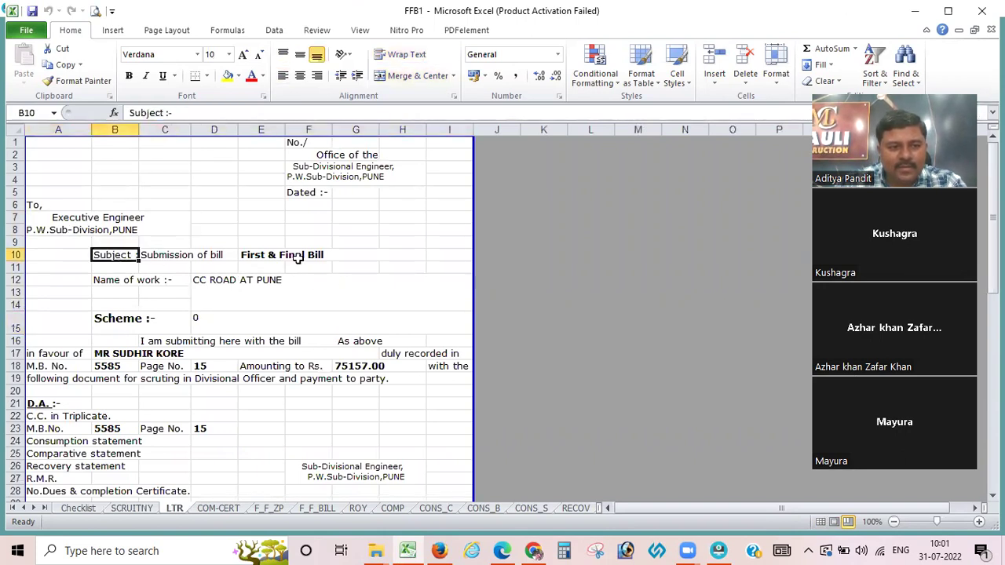
{"action": "left_click", "coordinate": [110, 292]}
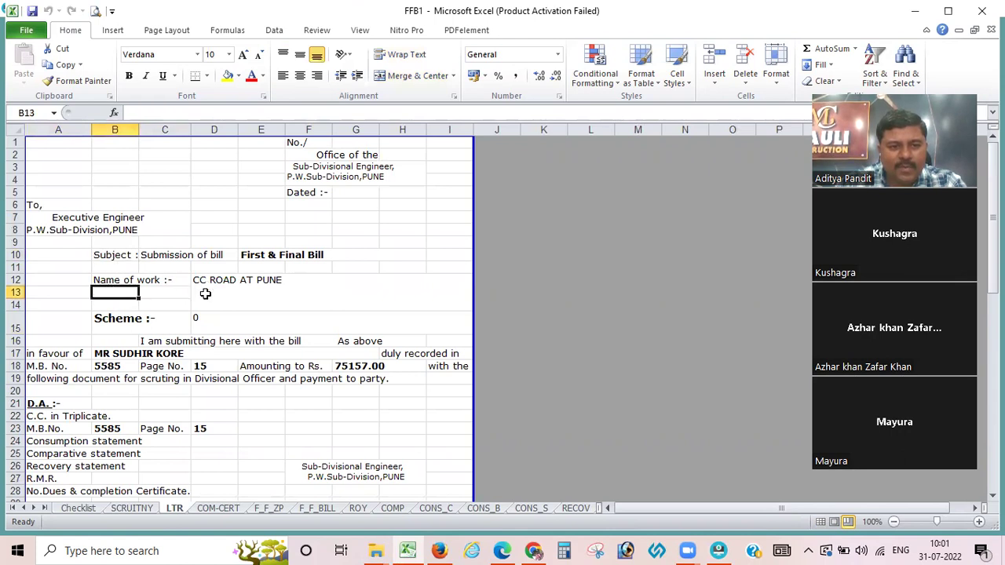
{"action": "left_click", "coordinate": [122, 317]}
{"action": "scroll", "coordinate": [173, 413], "scroll_direction": "down", "scroll_amount": 2}
{"action": "scroll", "coordinate": [267, 343], "scroll_direction": "down", "scroll_amount": 2}
{"action": "scroll", "coordinate": [267, 343], "scroll_direction": "up", "scroll_amount": 2}
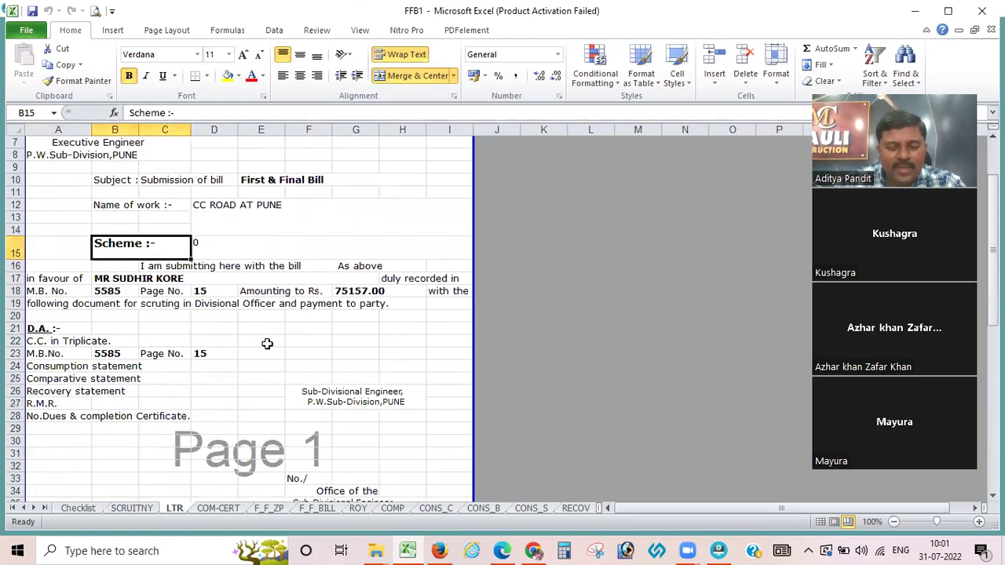
{"action": "scroll", "coordinate": [267, 343], "scroll_direction": "up", "scroll_amount": 1}
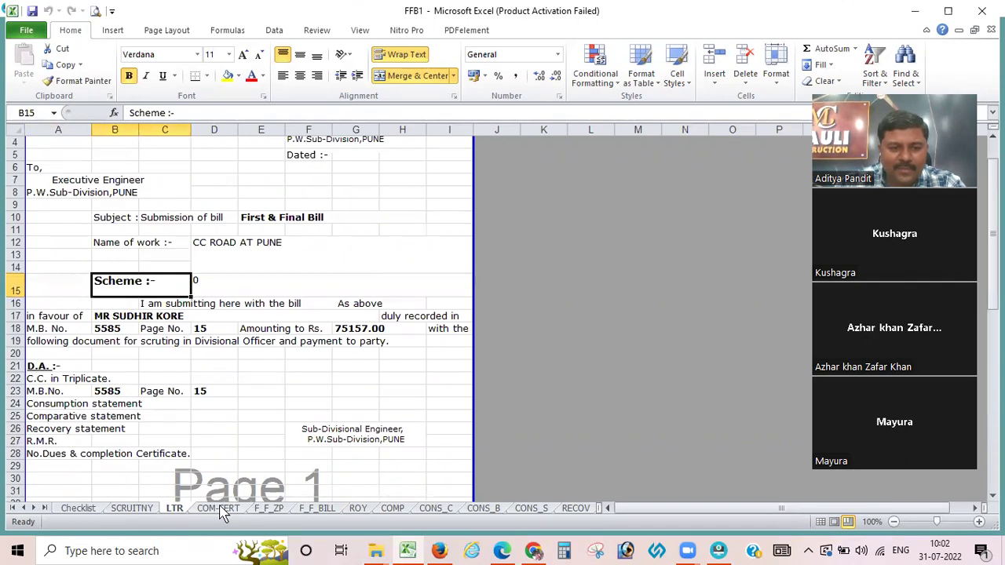
Step: Check the COM-CERT completion certificate's total work done, name of work and scheme
{"action": "left_click", "coordinate": [222, 511]}
{"action": "left_click", "coordinate": [353, 390]}
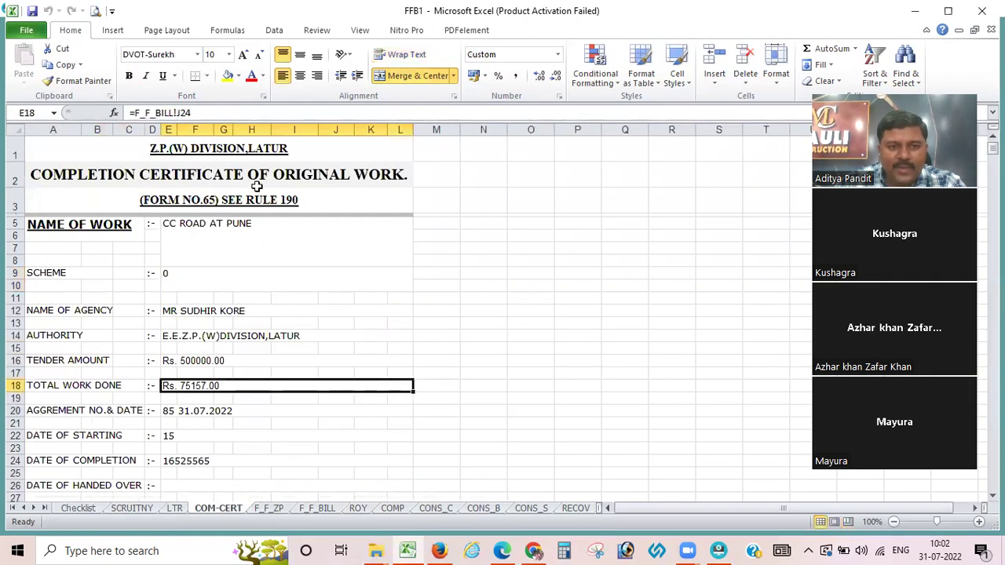
{"action": "left_click", "coordinate": [232, 262]}
{"action": "left_click", "coordinate": [233, 274]}
{"action": "left_click", "coordinate": [247, 325]}
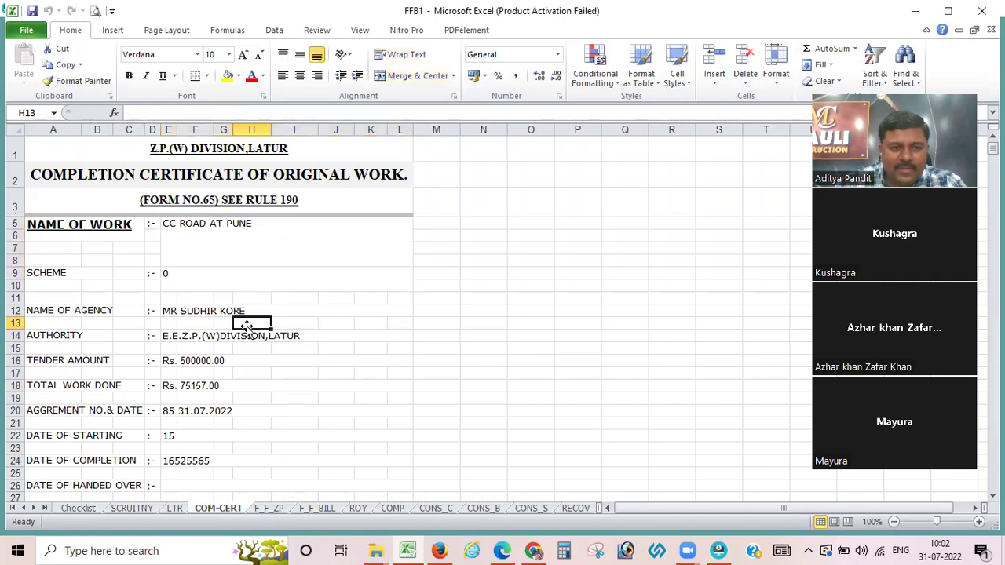
{"action": "scroll", "coordinate": [285, 336], "scroll_direction": "down", "scroll_amount": 6}
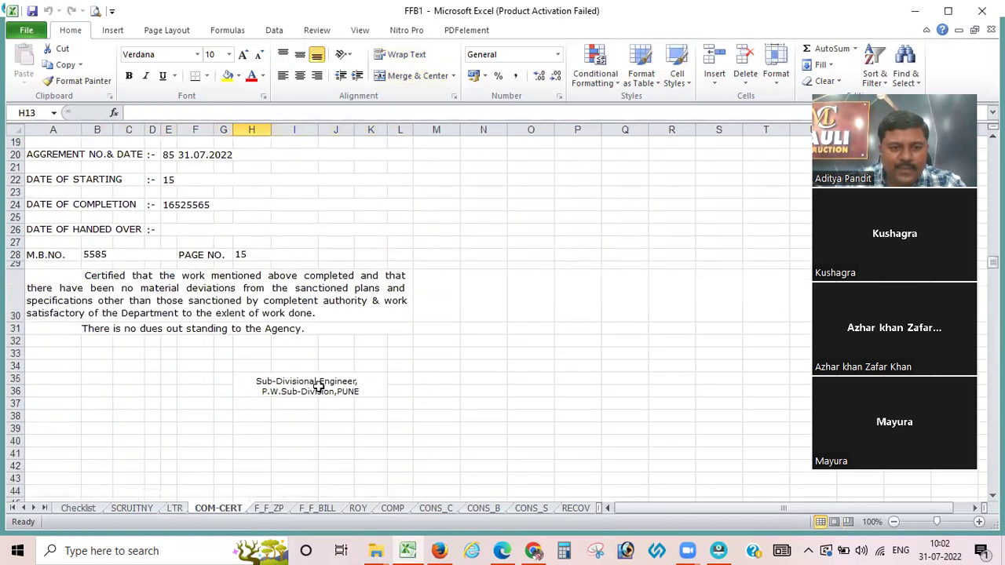
Step: Scroll through the F_F_ZP first and final bill sheet
{"action": "left_click", "coordinate": [268, 509]}
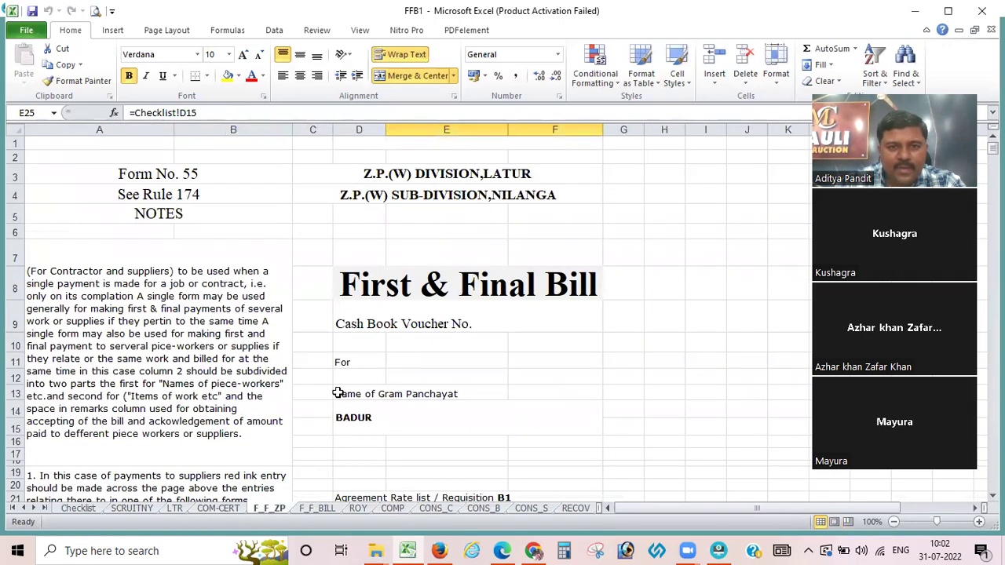
{"action": "scroll", "coordinate": [483, 343], "scroll_direction": "down", "scroll_amount": 3}
{"action": "scroll", "coordinate": [485, 341], "scroll_direction": "down", "scroll_amount": 10}
{"action": "scroll", "coordinate": [485, 341], "scroll_direction": "up", "scroll_amount": 7}
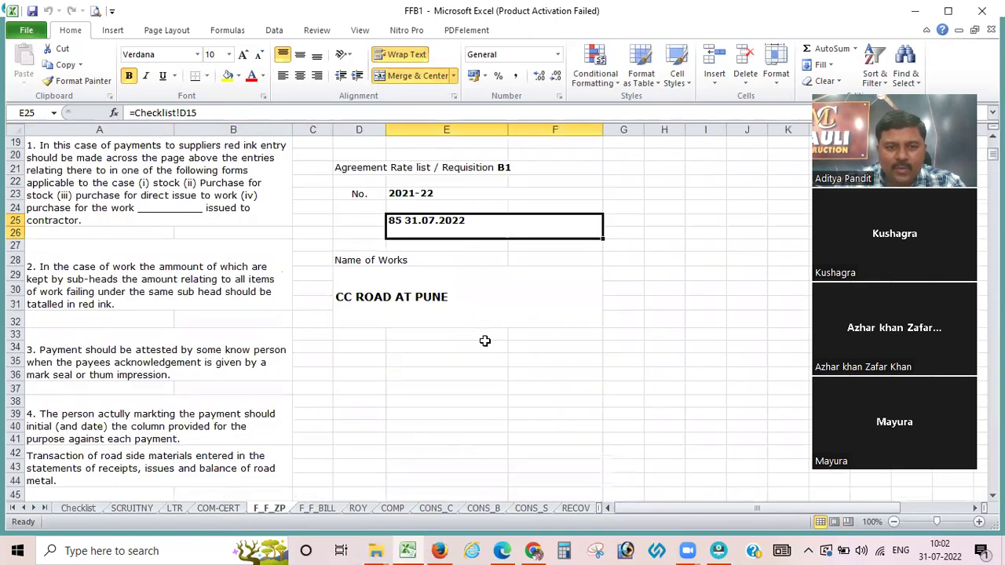
{"action": "scroll", "coordinate": [485, 341], "scroll_direction": "up", "scroll_amount": 6}
Step: Check the F_F_BILL itemised bill's column numbering and ITEM NO.2, ending on the ROY sheet
{"action": "left_click", "coordinate": [317, 509]}
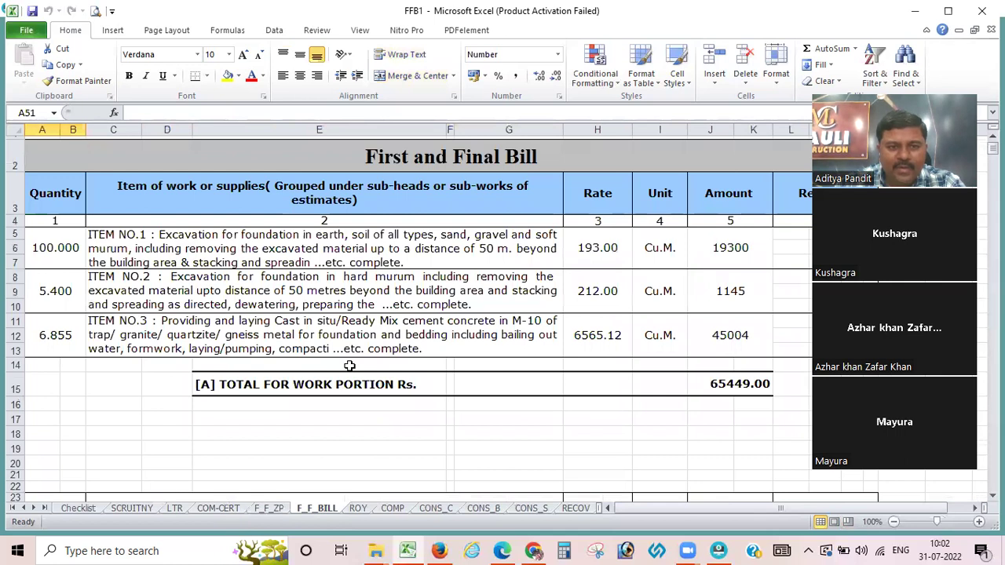
{"action": "left_click", "coordinate": [453, 219]}
{"action": "left_click", "coordinate": [475, 289]}
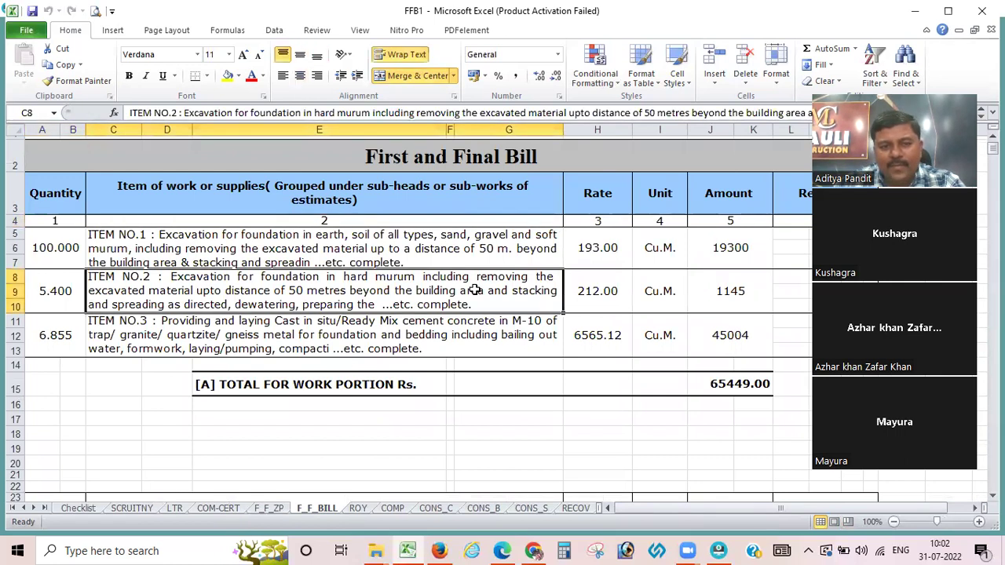
{"action": "scroll", "coordinate": [475, 290], "scroll_direction": "down", "scroll_amount": 2}
{"action": "scroll", "coordinate": [475, 290], "scroll_direction": "down", "scroll_amount": 16}
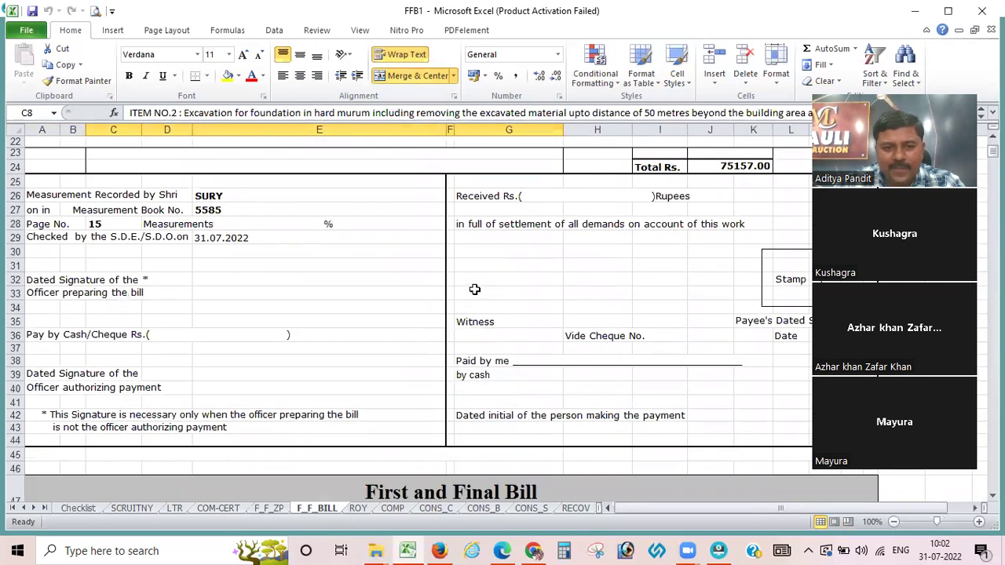
{"action": "scroll", "coordinate": [476, 290], "scroll_direction": "up", "scroll_amount": 4}
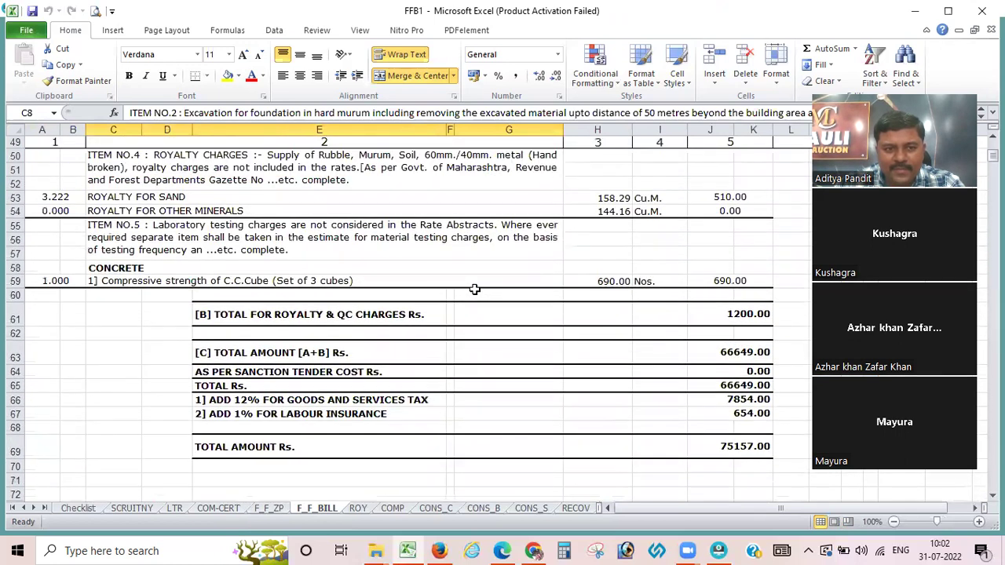
{"action": "left_click", "coordinate": [358, 509]}
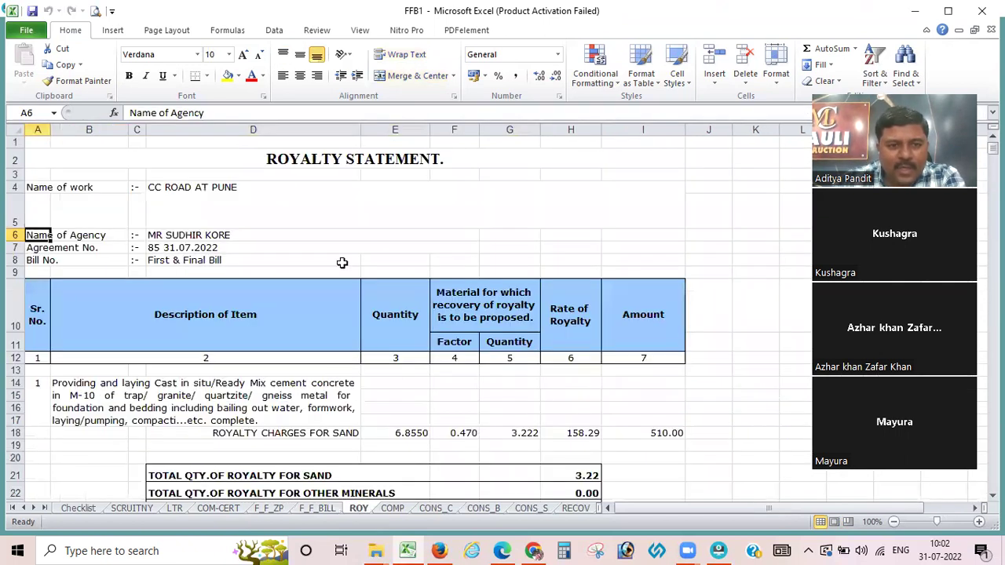
Step: Review the ROY sheet's linked name of work and royalty item descriptions
{"action": "left_click", "coordinate": [345, 206]}
{"action": "scroll", "coordinate": [354, 325], "scroll_direction": "down", "scroll_amount": 1}
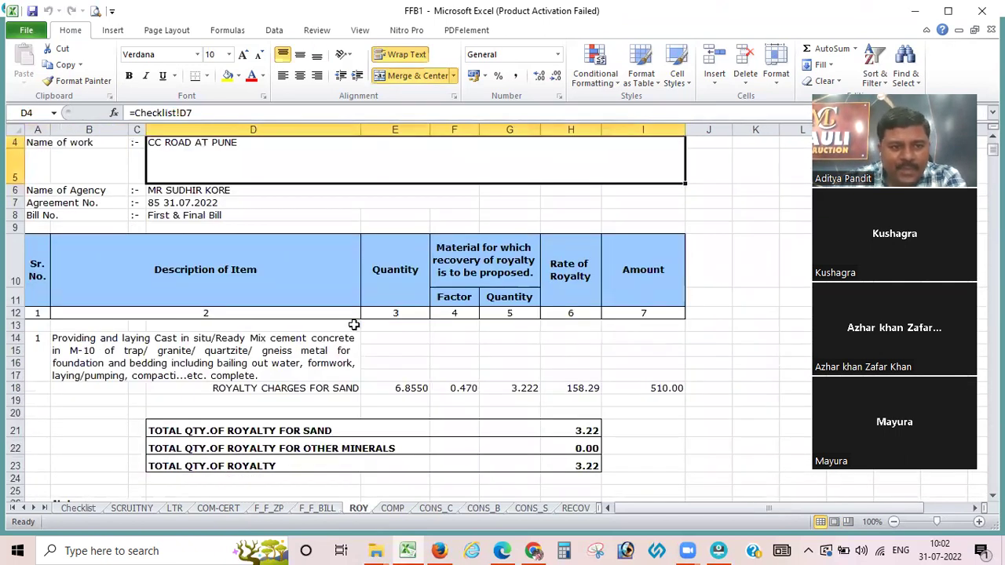
{"action": "scroll", "coordinate": [354, 325], "scroll_direction": "down", "scroll_amount": 1}
{"action": "left_click", "coordinate": [354, 325]}
{"action": "left_click", "coordinate": [518, 314]}
{"action": "scroll", "coordinate": [406, 304], "scroll_direction": "down", "scroll_amount": 2}
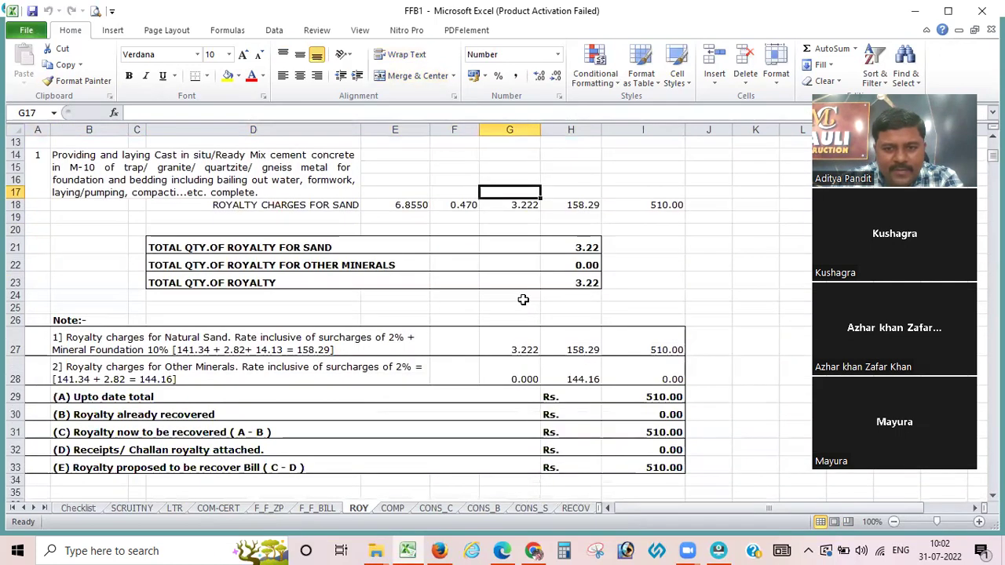
Step: Enter royalty rates 237.37 for sand in H27 and 216.18 for other minerals in H28
{"action": "left_click", "coordinate": [579, 312]}
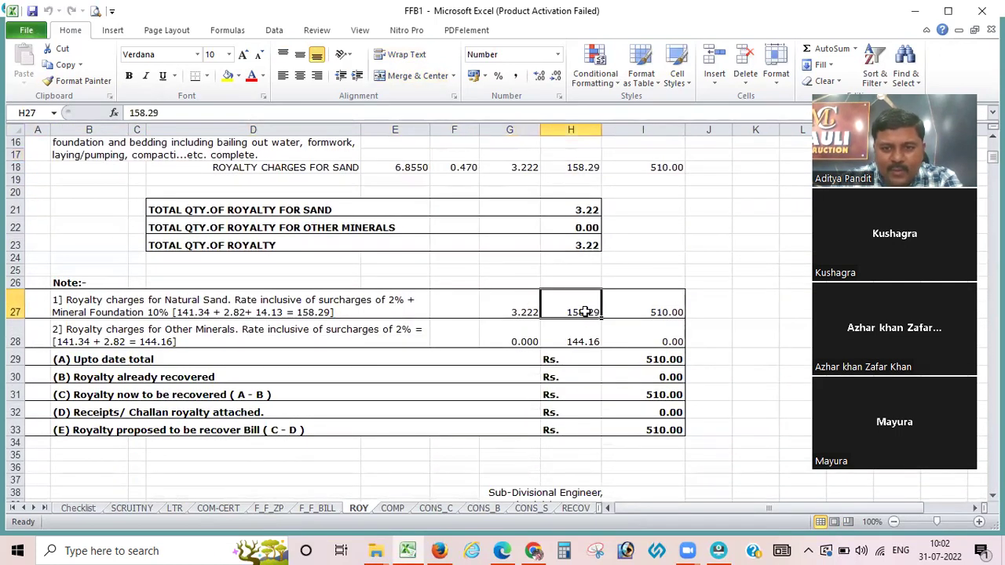
{"action": "type", "text": "237.37"}
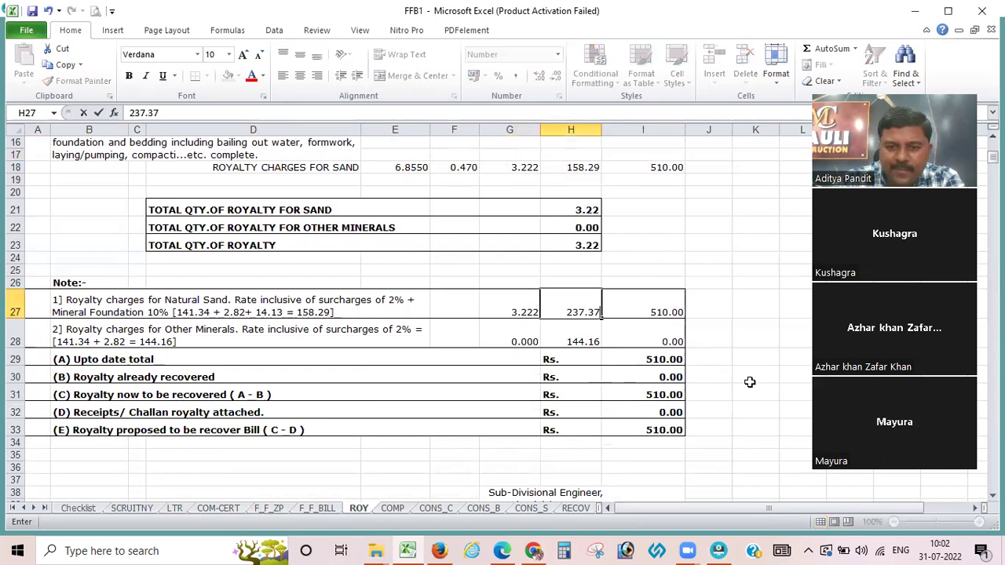
{"action": "key", "text": "Return"}
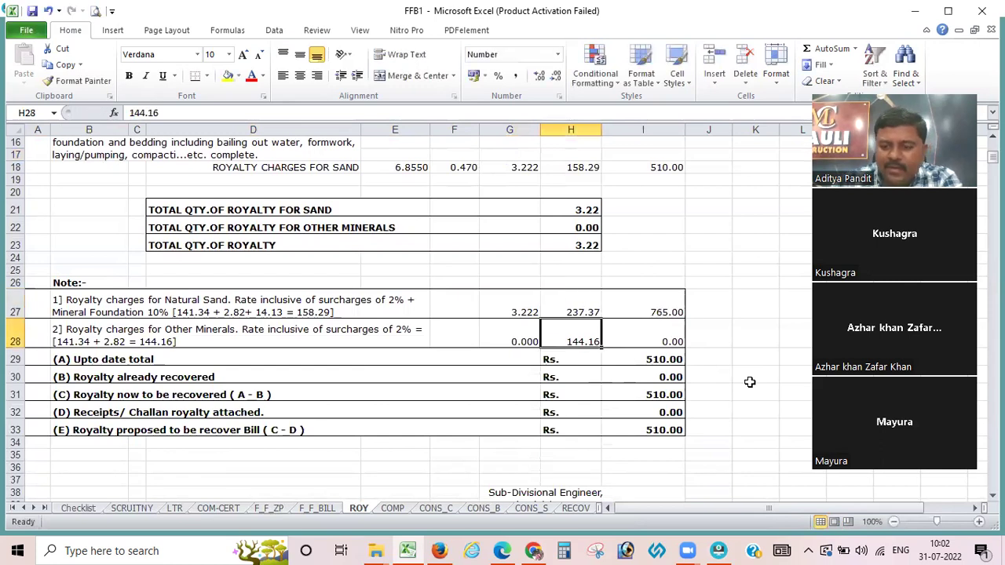
{"action": "type", "text": "216.18"}
{"action": "key", "text": "Return"}
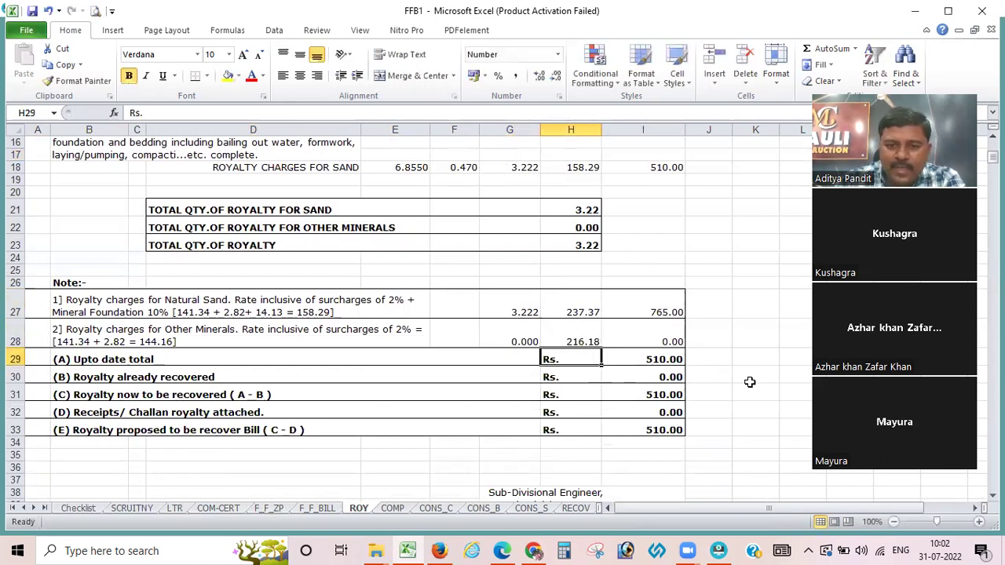
{"action": "left_click", "coordinate": [392, 509]}
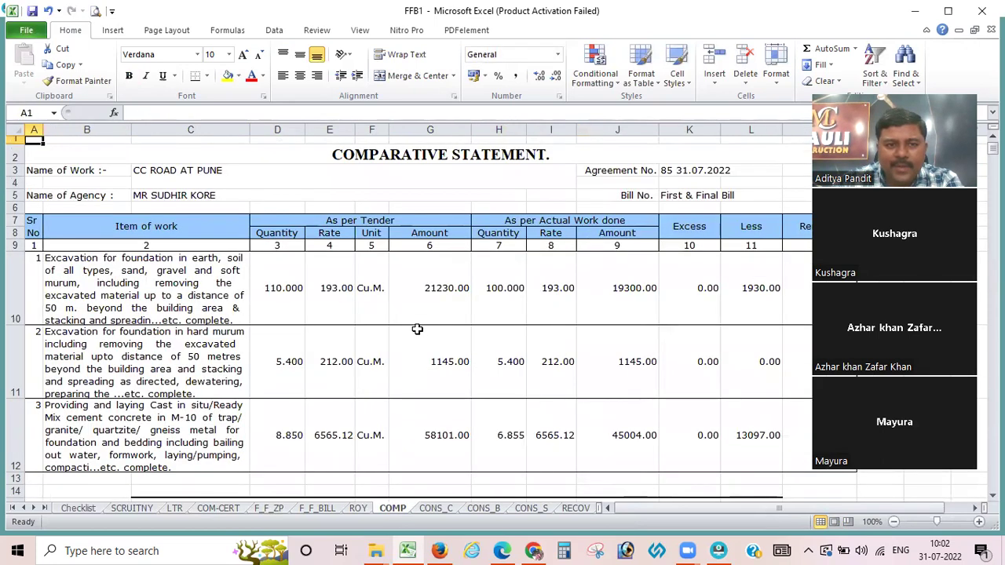
{"action": "left_click", "coordinate": [271, 287]}
{"action": "left_click", "coordinate": [250, 275]}
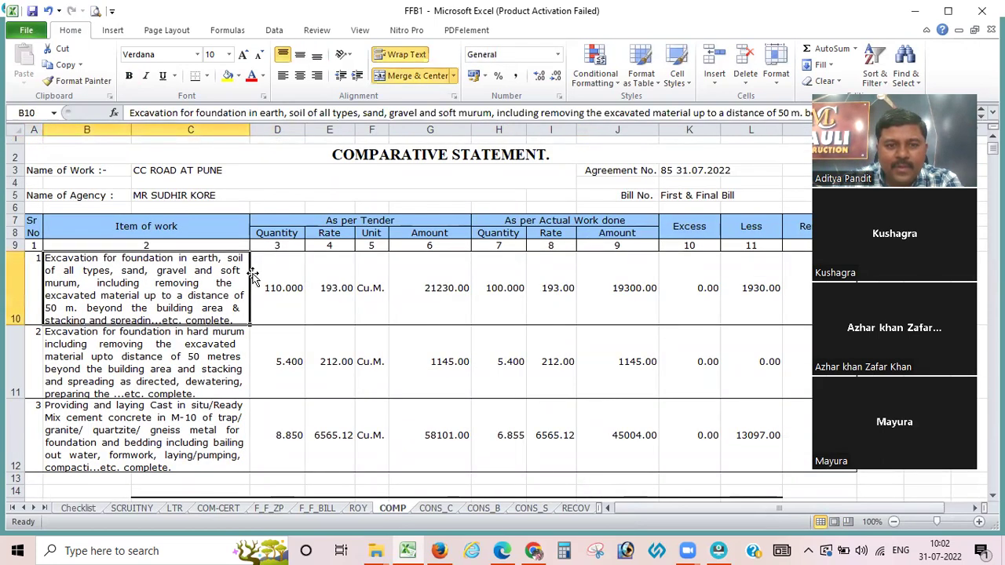
{"action": "left_click_drag", "start_coordinate": [277, 130], "coordinate": [410, 139]}
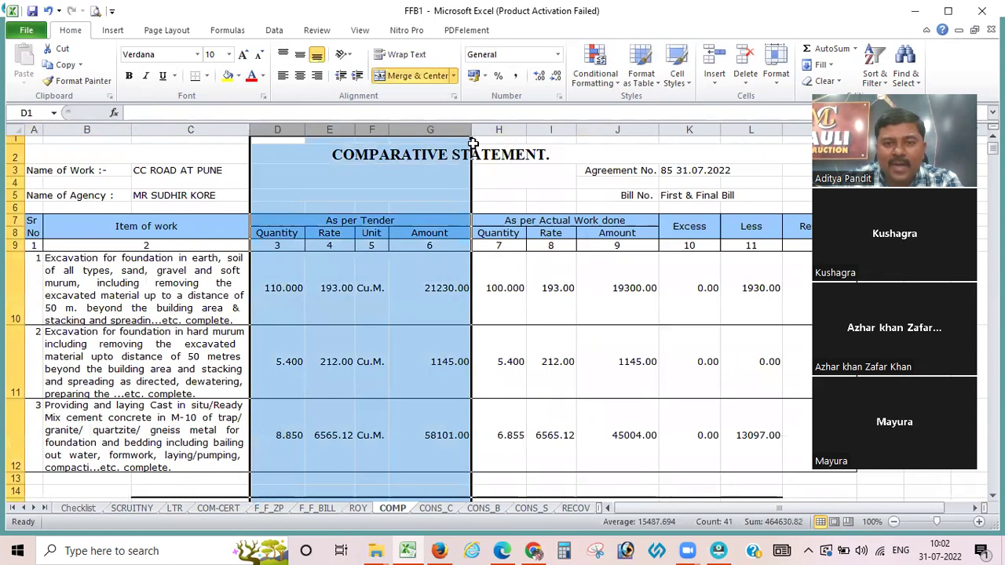
{"action": "left_click_drag", "start_coordinate": [490, 129], "coordinate": [626, 127]}
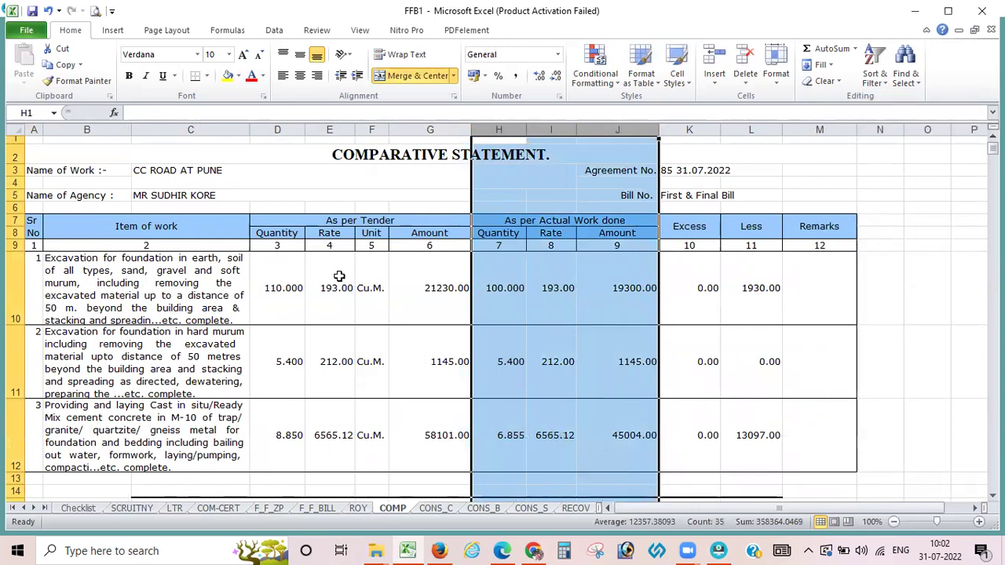
{"action": "left_click", "coordinate": [666, 287]}
{"action": "left_click", "coordinate": [760, 288]}
{"action": "left_click", "coordinate": [762, 432]}
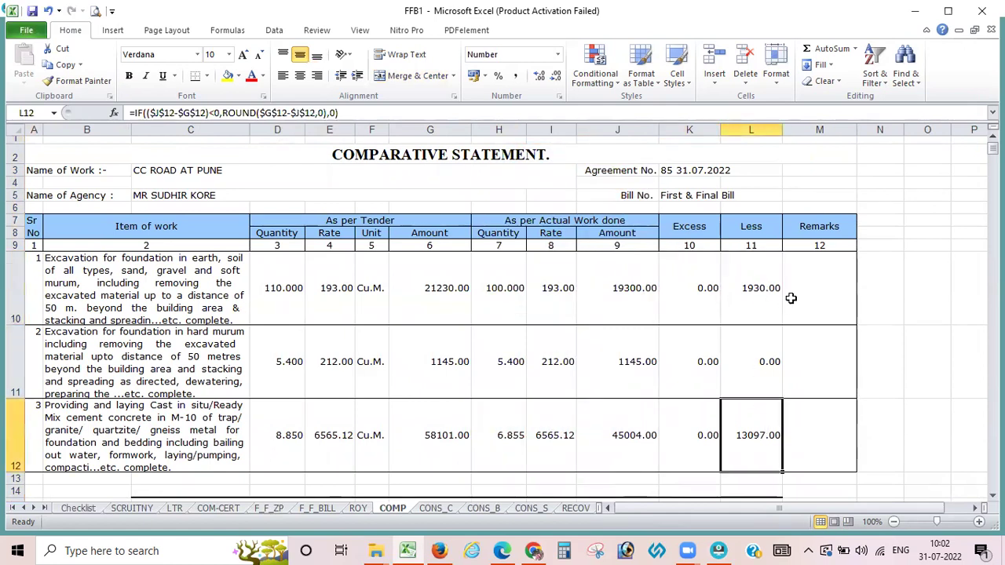
{"action": "scroll", "coordinate": [790, 297], "scroll_direction": "down", "scroll_amount": 1}
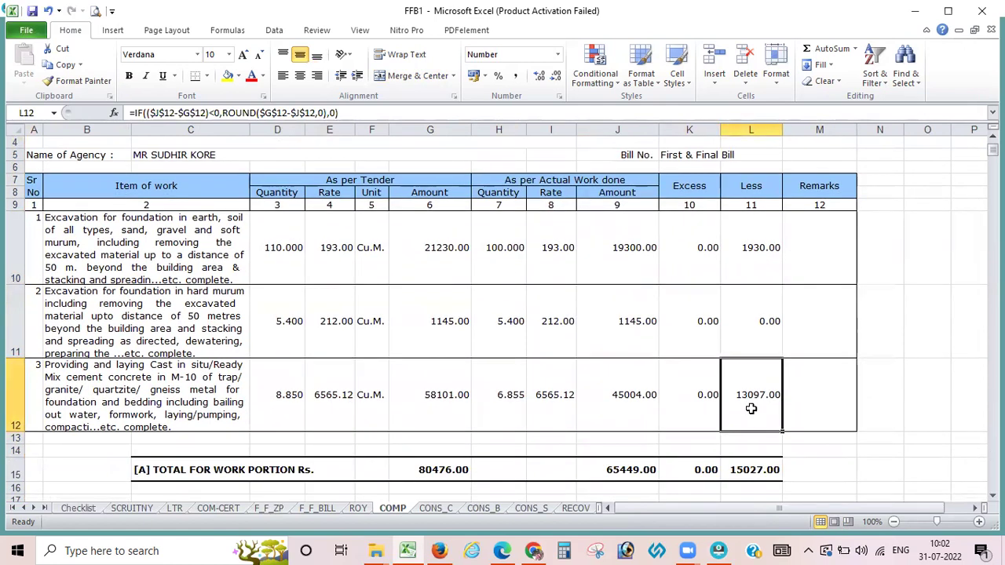
{"action": "left_click", "coordinate": [289, 407]}
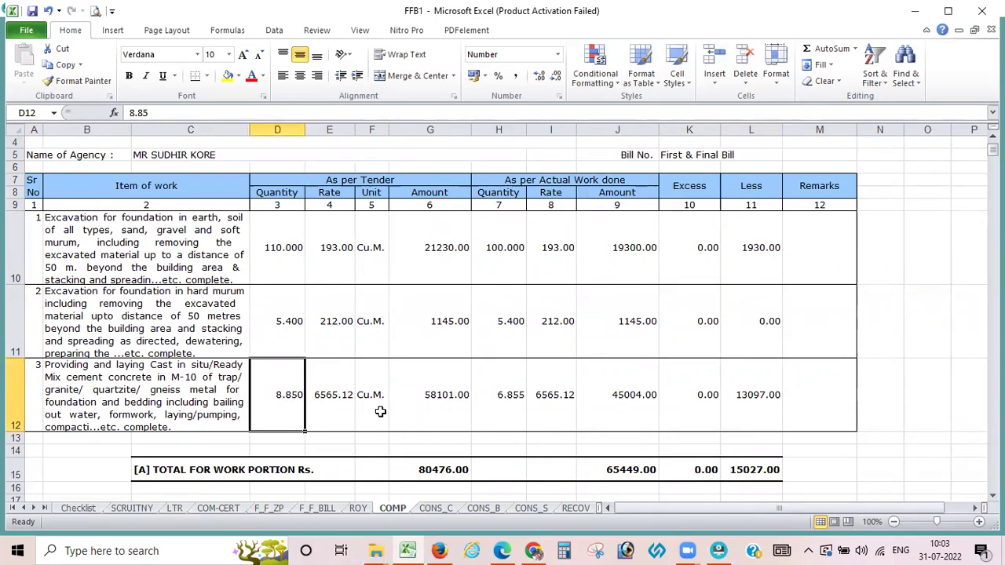
{"action": "left_click", "coordinate": [438, 406]}
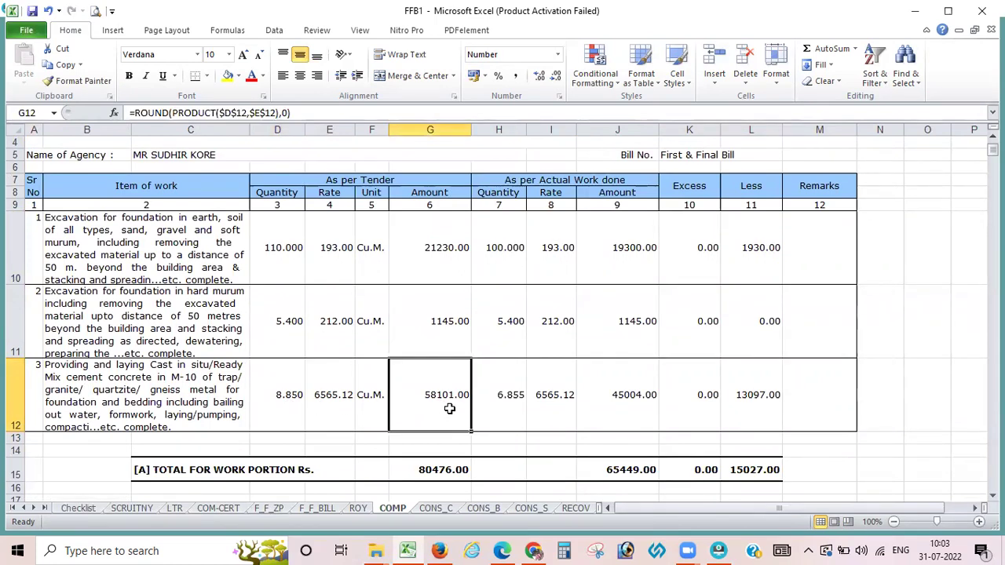
{"action": "left_click", "coordinate": [626, 408]}
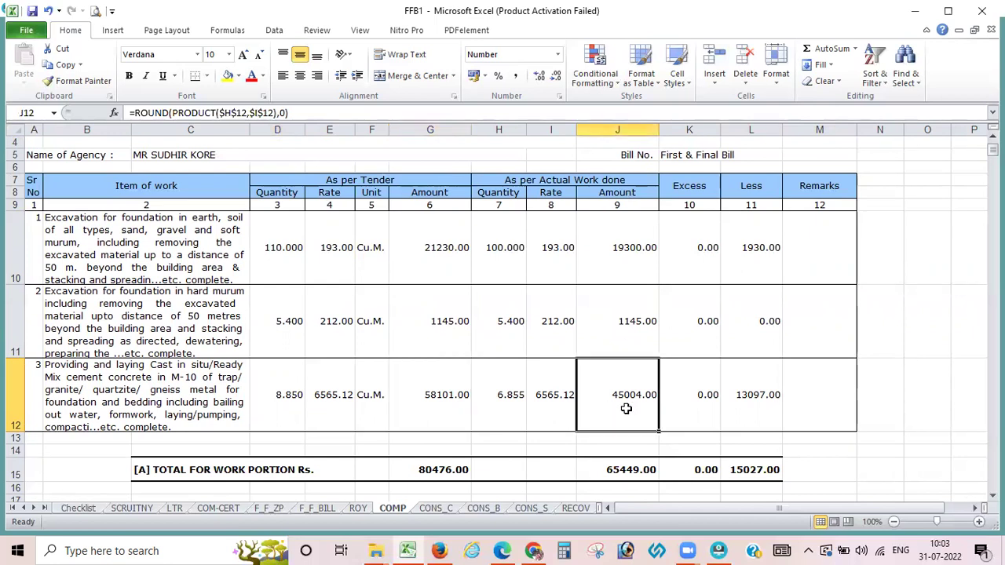
{"action": "left_click", "coordinate": [758, 403]}
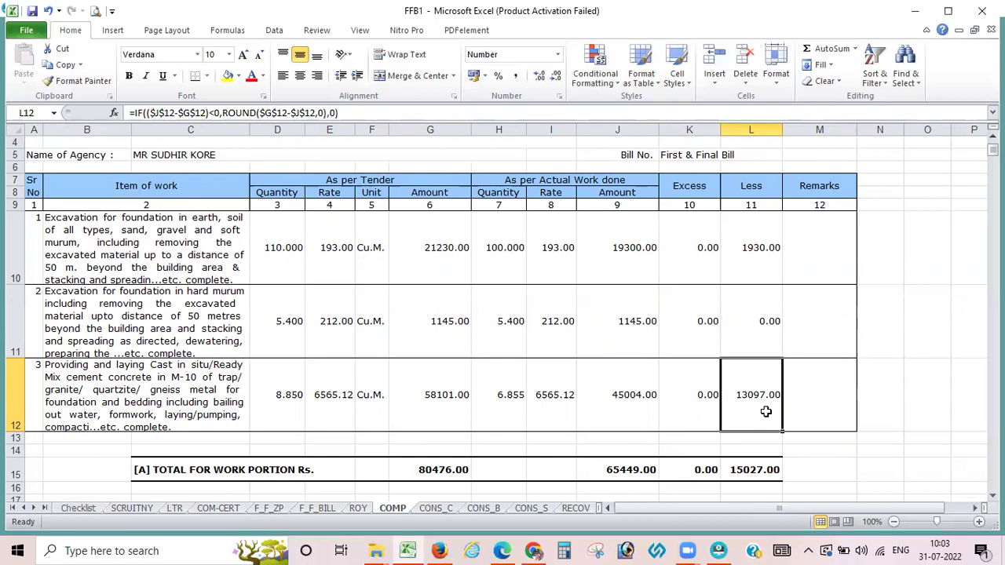
{"action": "left_click", "coordinate": [750, 275]}
{"action": "left_click", "coordinate": [668, 267]}
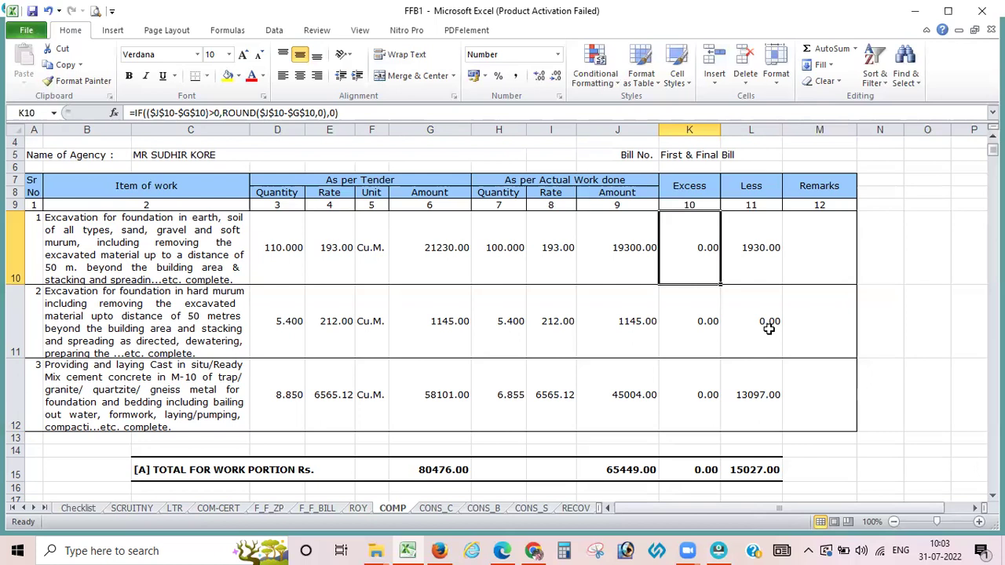
{"action": "left_click", "coordinate": [761, 276]}
{"action": "left_click", "coordinate": [708, 272]}
{"action": "scroll", "coordinate": [523, 313], "scroll_direction": "down", "scroll_amount": 3}
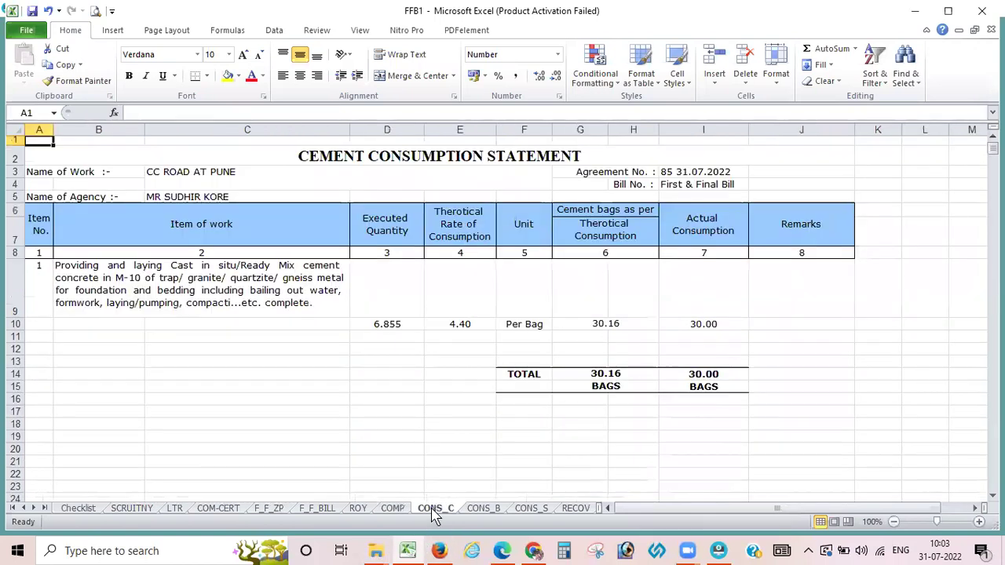
{"action": "left_click", "coordinate": [436, 509]}
{"action": "left_click", "coordinate": [416, 189]}
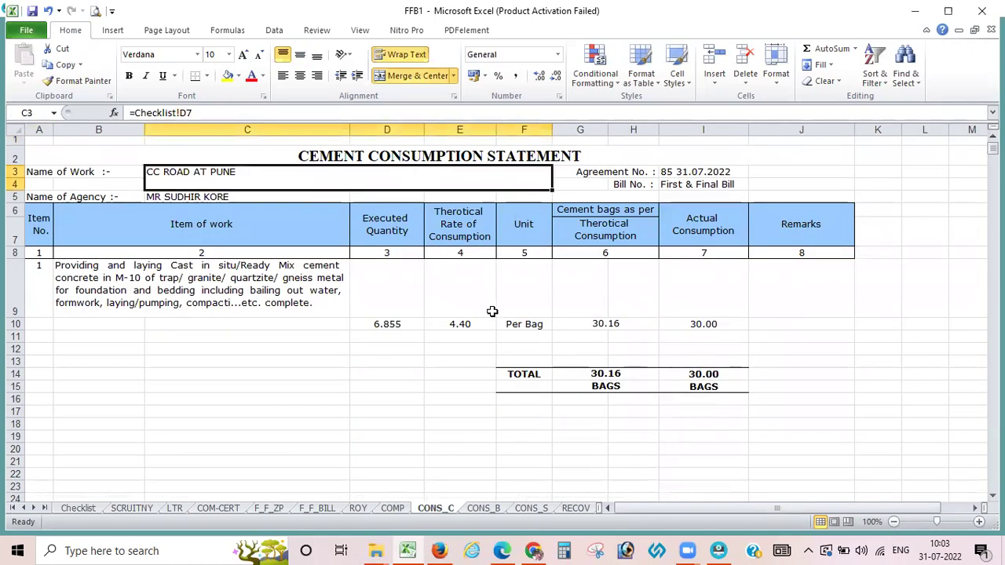
{"action": "left_click", "coordinate": [194, 283]}
{"action": "left_click", "coordinate": [605, 292]}
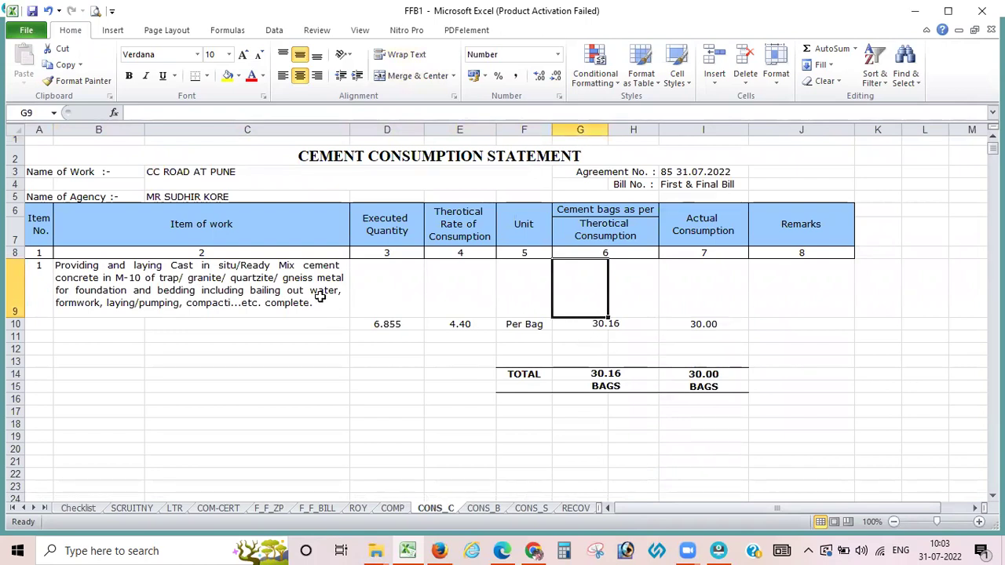
{"action": "left_click", "coordinate": [492, 509]}
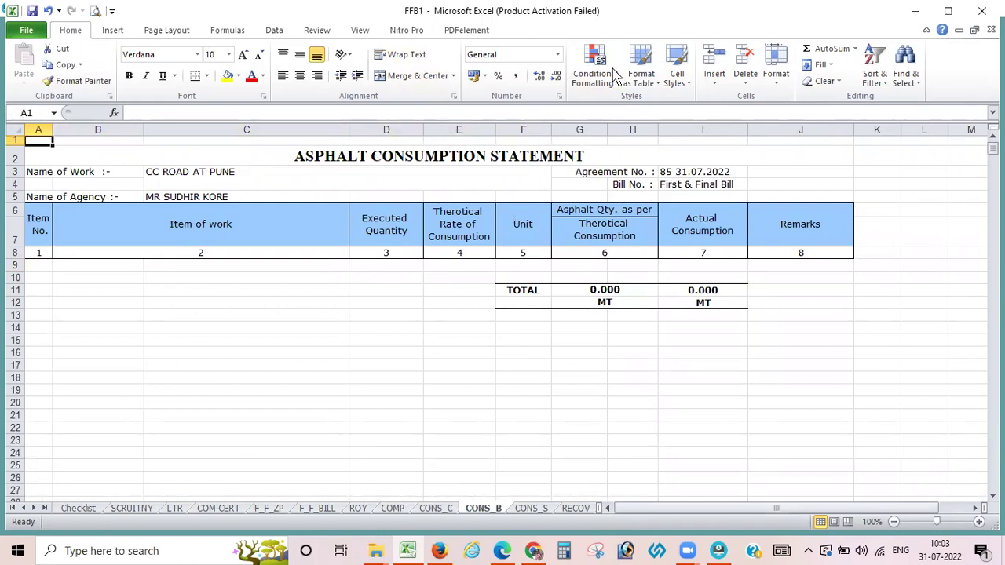
{"action": "left_click", "coordinate": [531, 510]}
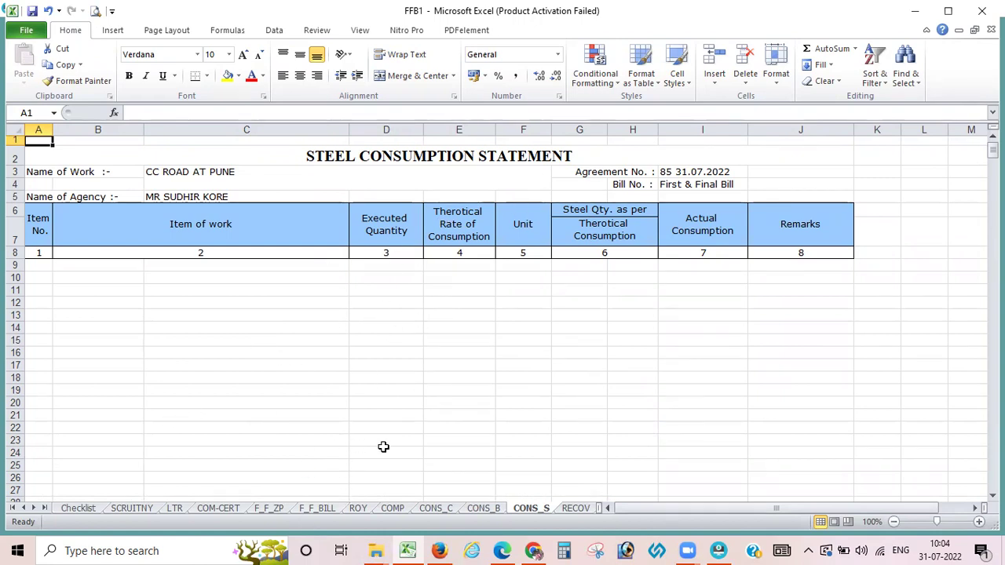
{"action": "left_click", "coordinate": [570, 509]}
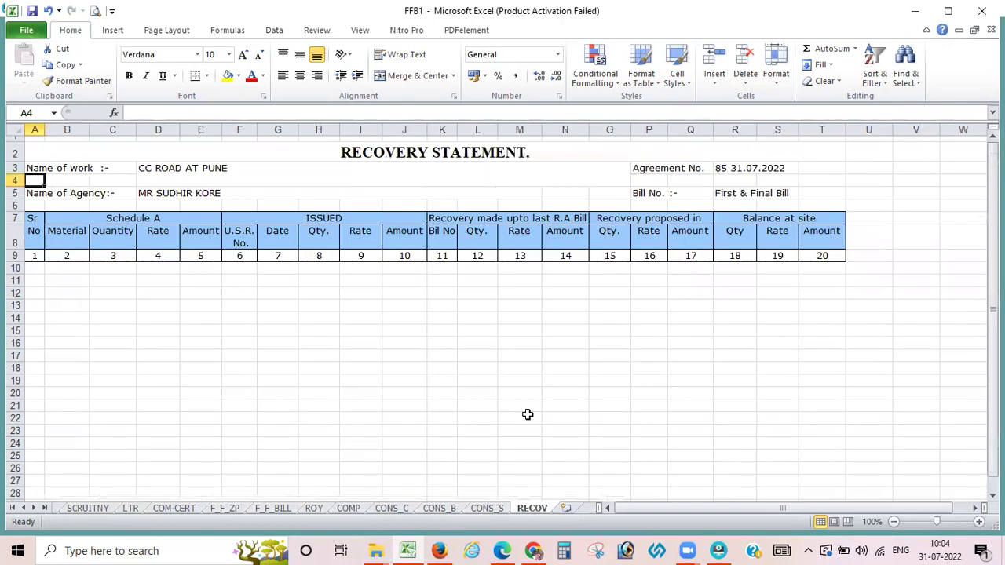
{"action": "left_click", "coordinate": [447, 355]}
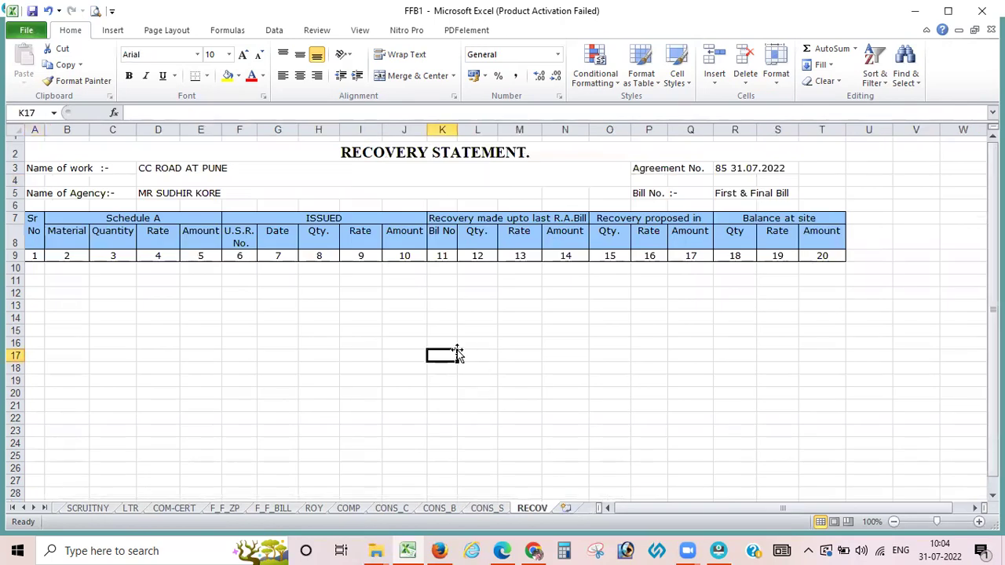
{"action": "left_click", "coordinate": [476, 342]}
{"action": "scroll", "coordinate": [536, 457], "scroll_direction": "down", "scroll_amount": 2}
{"action": "scroll", "coordinate": [499, 454], "scroll_direction": "up", "scroll_amount": 2}
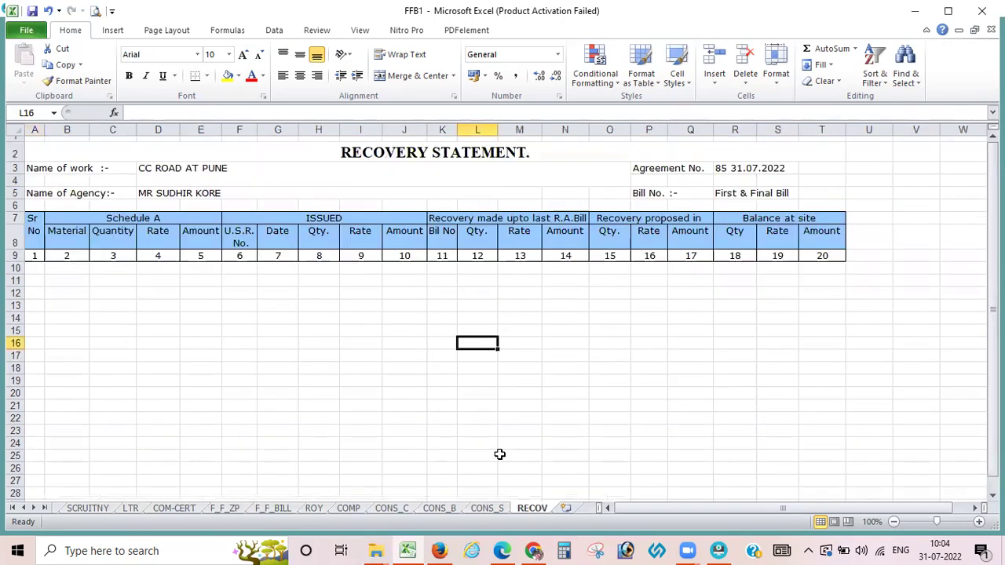
{"action": "left_click", "coordinate": [235, 512]}
{"action": "left_click", "coordinate": [179, 509]}
{"action": "left_click", "coordinate": [267, 512]}
{"action": "left_click", "coordinate": [314, 509]}
{"action": "left_click", "coordinate": [391, 509]}
{"action": "left_click", "coordinate": [348, 509]}
{"action": "scroll", "coordinate": [458, 438], "scroll_direction": "up", "scroll_amount": 5}
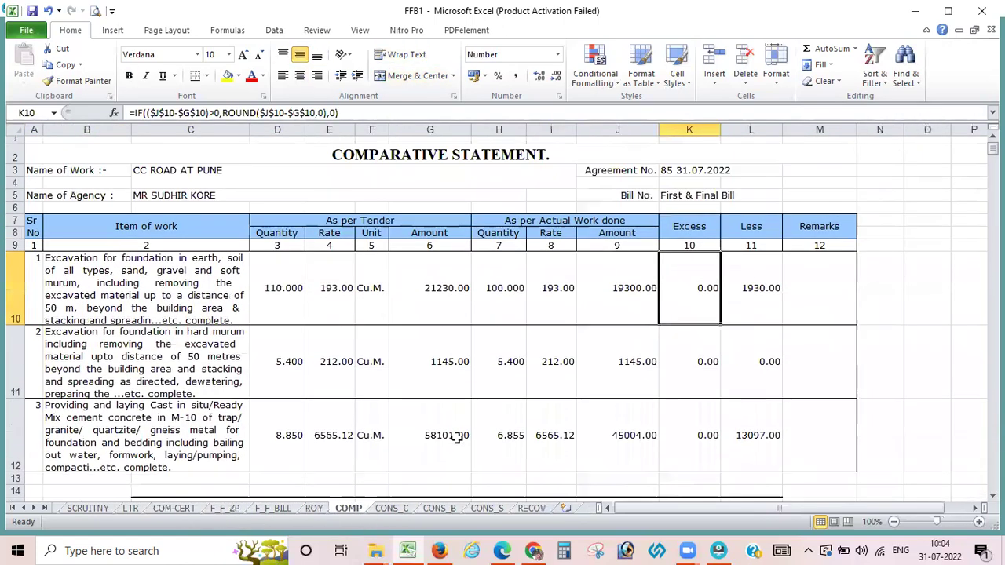
{"action": "scroll", "coordinate": [511, 386], "scroll_direction": "down", "scroll_amount": 3}
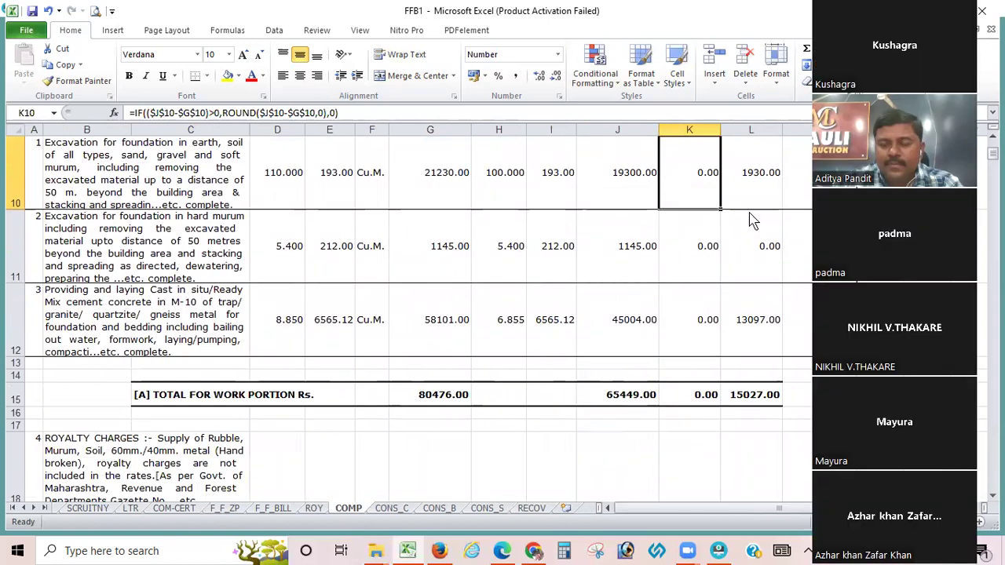
{"action": "left_click", "coordinate": [595, 203]}
{"action": "scroll", "coordinate": [595, 203], "scroll_direction": "up", "scroll_amount": 3}
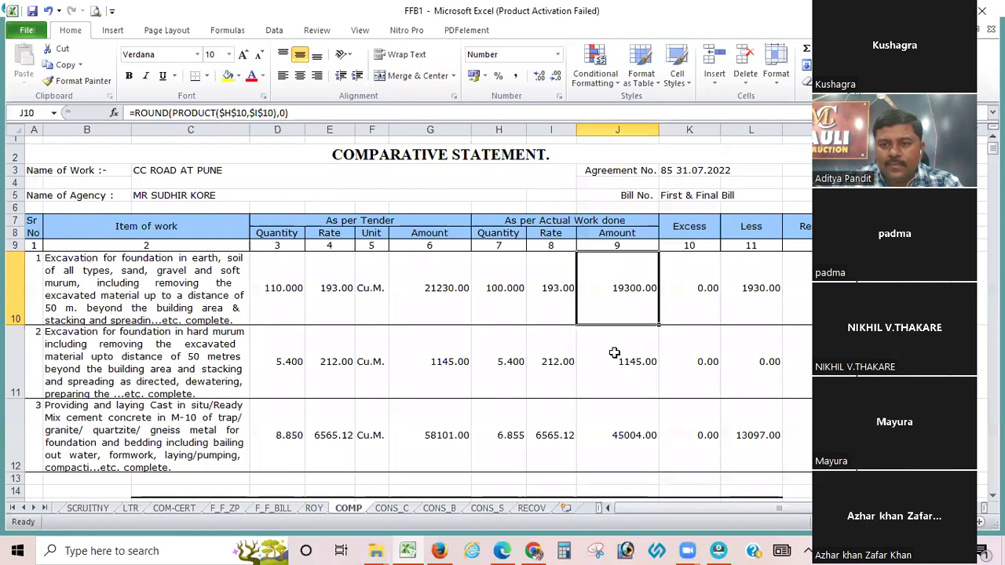
{"action": "left_click", "coordinate": [543, 291]}
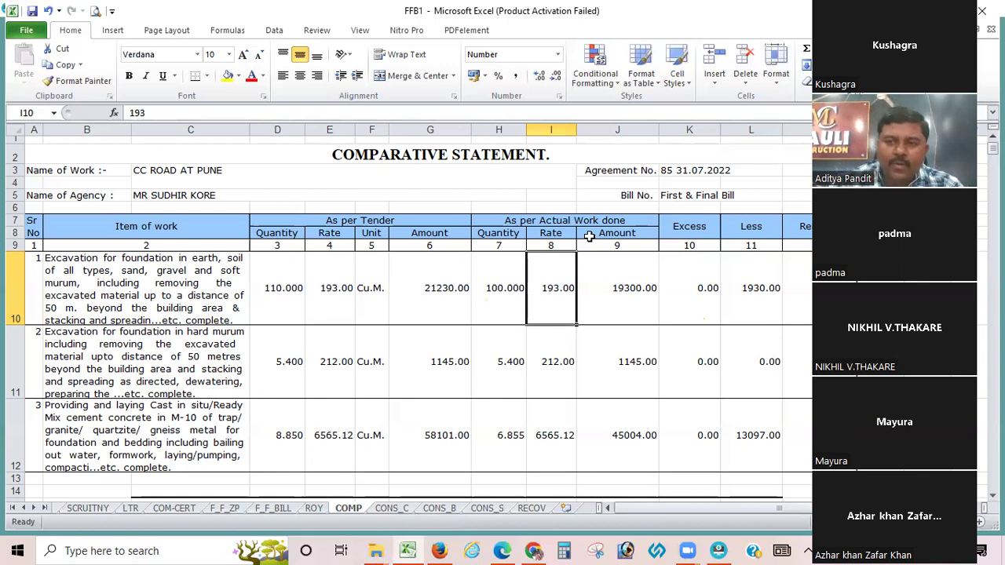
Step: Close the FFB1 workbook and ContractorsBill windows with Alt+F4, then stop Zoom screen sharing
{"action": "key", "text": "alt+F4"}
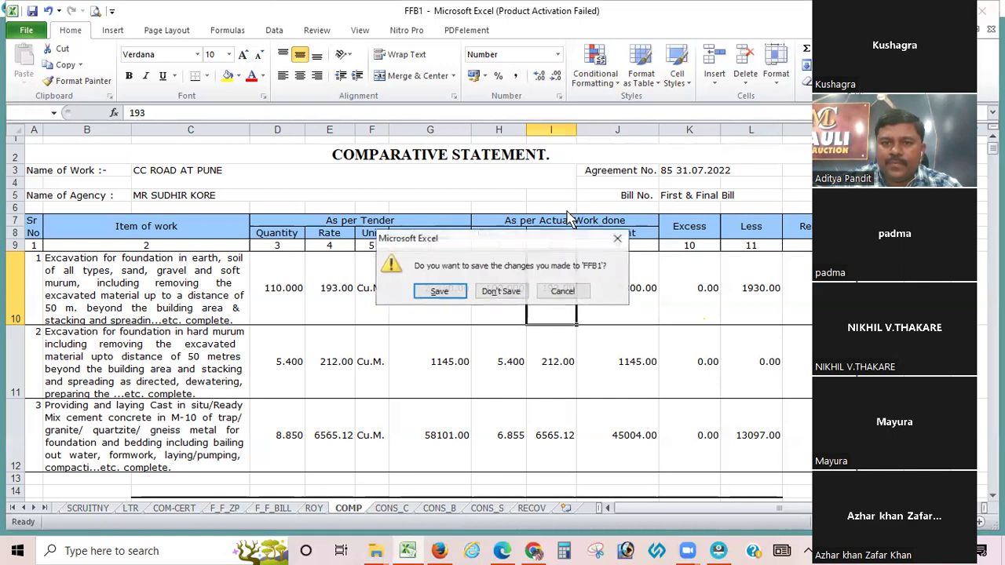
{"action": "left_click", "coordinate": [438, 290]}
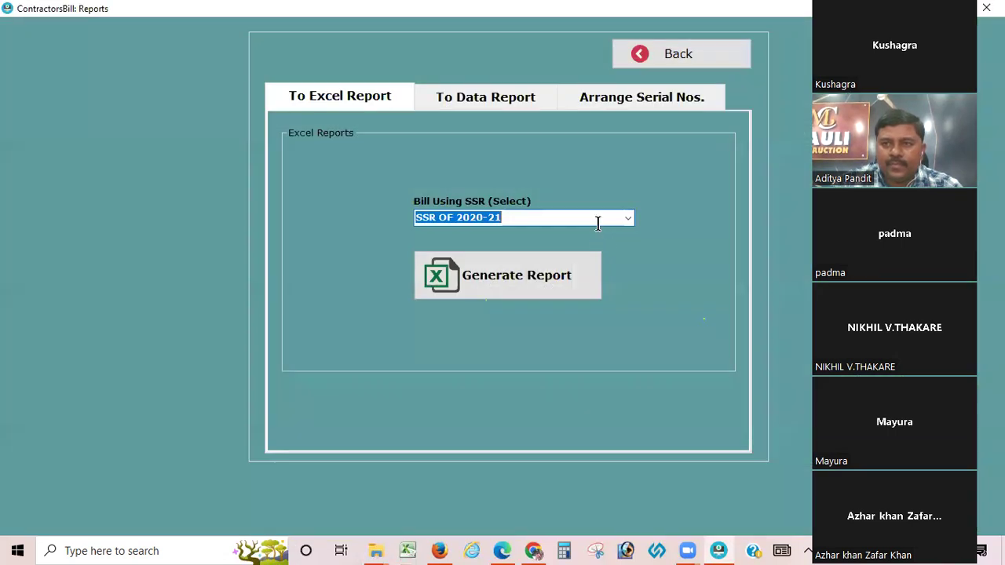
{"action": "key", "text": "alt+F4"}
{"action": "key", "text": "alt+F4"}
{"action": "key", "text": "alt+F4"}
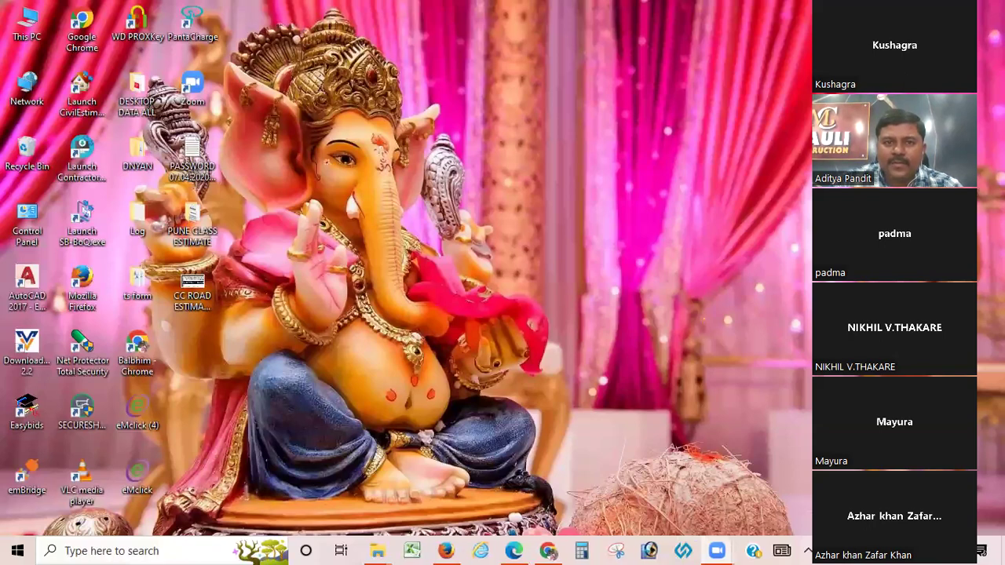
{"action": "key", "text": "alt+s"}
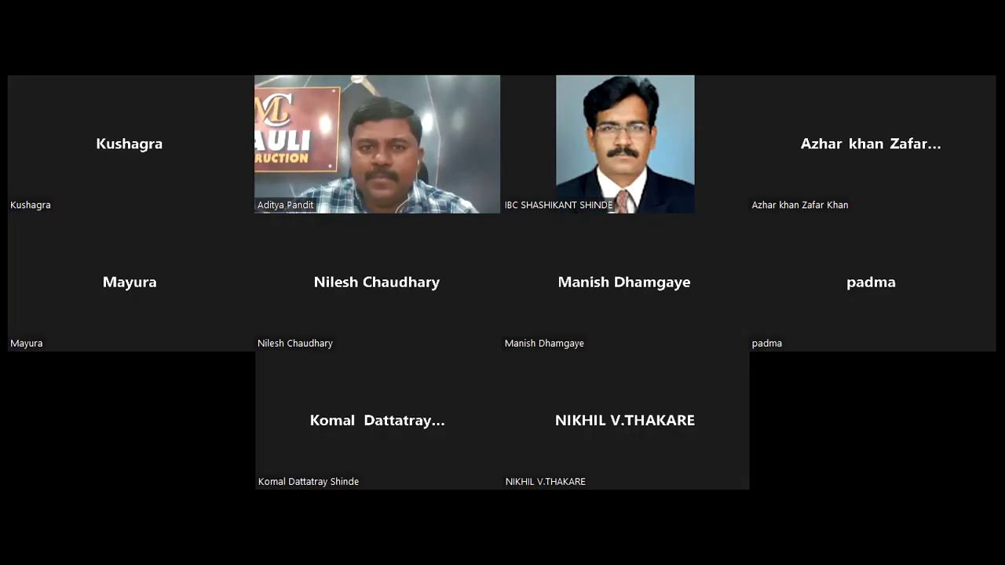
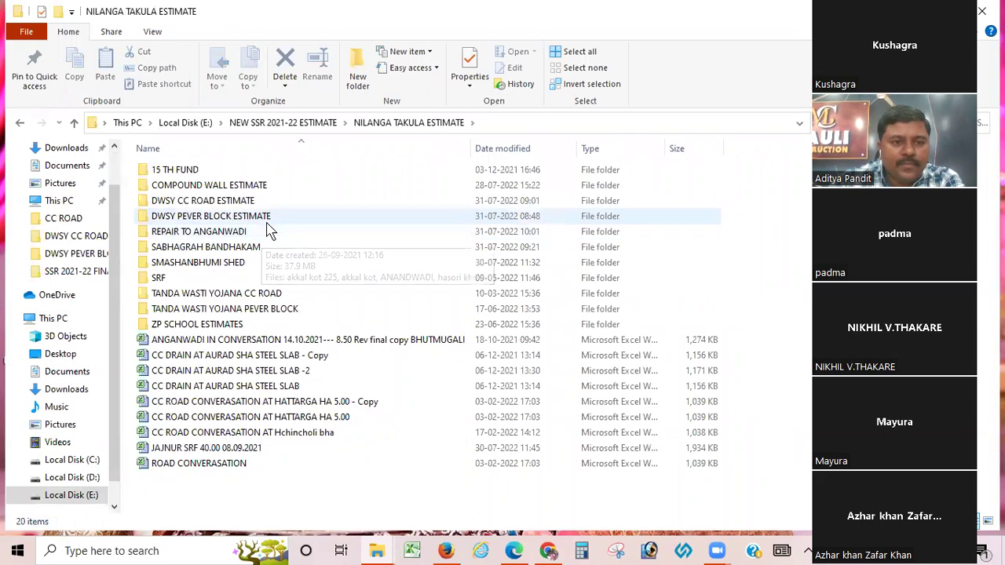
Step: Open the rev COMPOUND WALL AT KATEJAWALGAIN PARDI workbook from SRF > COMPOUND WALL ESTIMATE
{"action": "left_click", "coordinate": [256, 281]}
{"action": "left_click", "coordinate": [252, 186]}
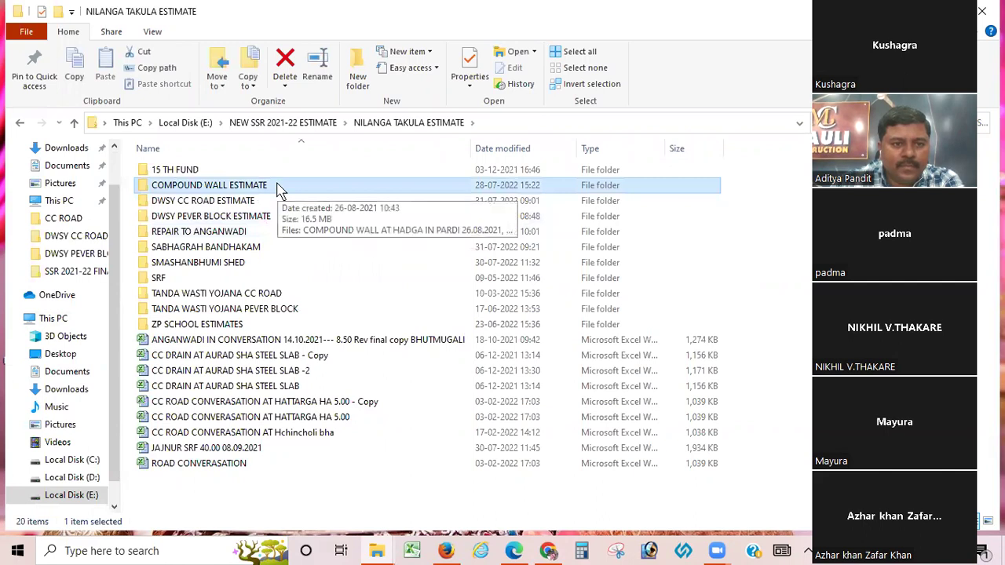
{"action": "double_click", "coordinate": [278, 191]}
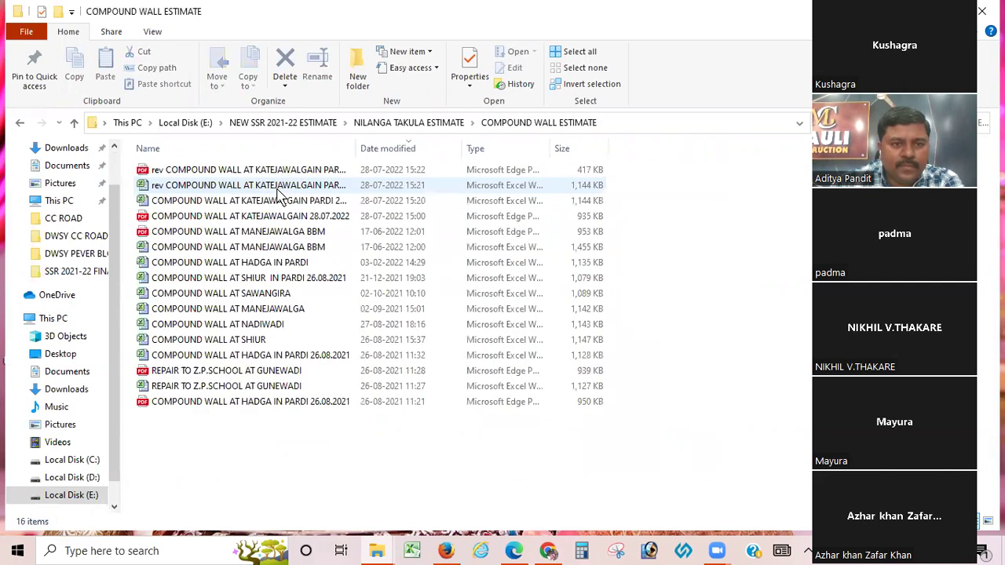
{"action": "left_click", "coordinate": [288, 172]}
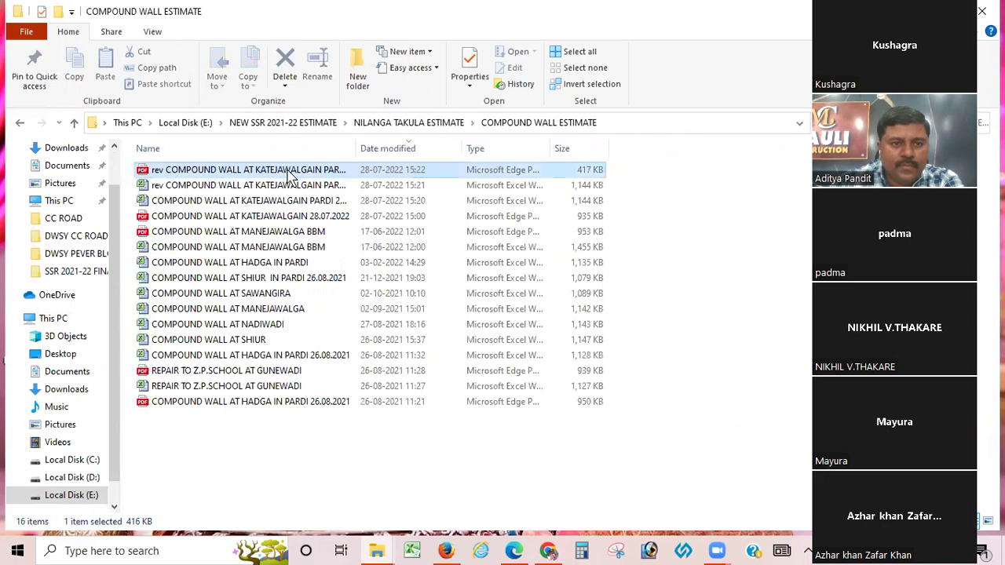
{"action": "left_click", "coordinate": [291, 186]}
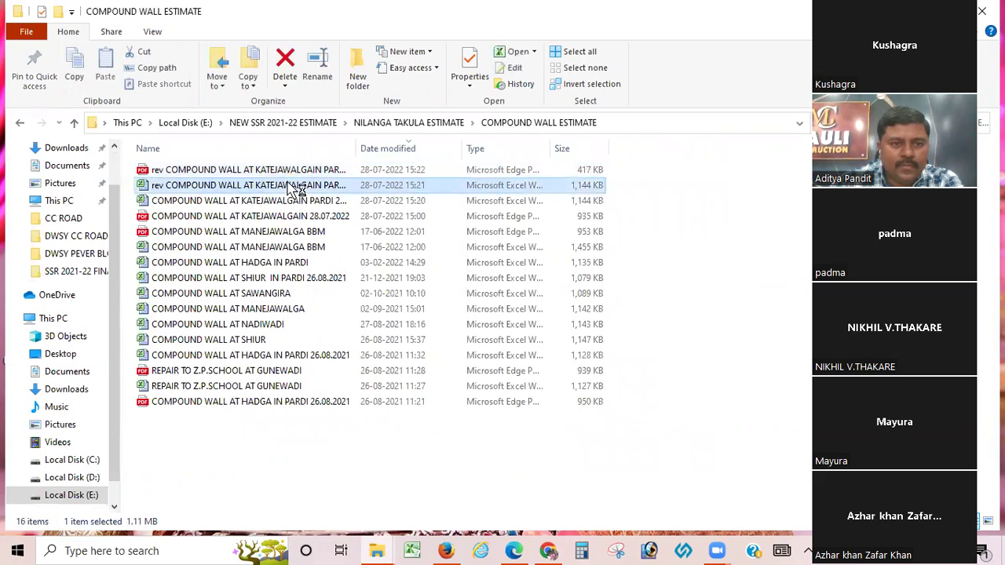
{"action": "double_click", "coordinate": [292, 186]}
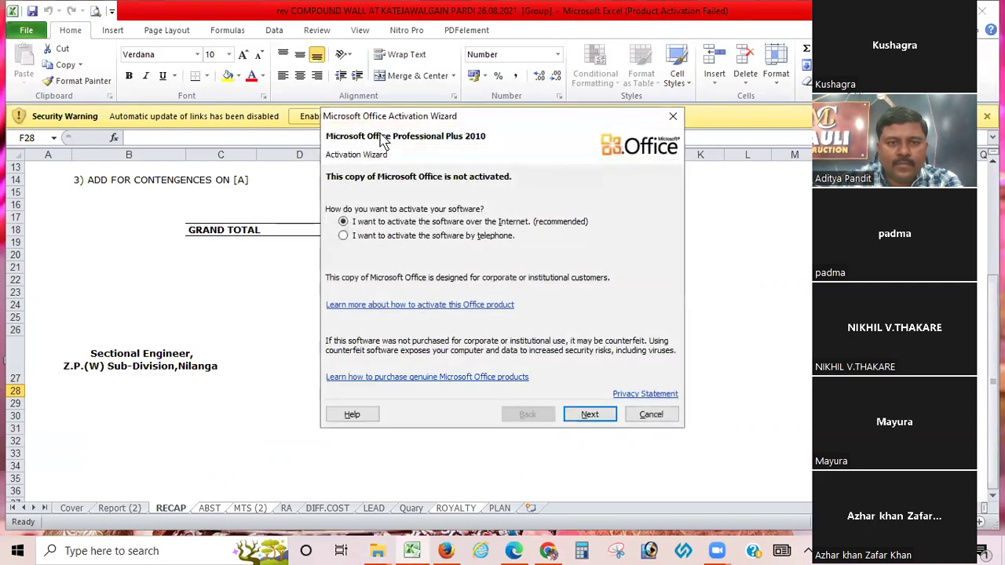
Step: Dismiss the Office activation prompt and the disabled-links warning
{"action": "left_click", "coordinate": [651, 414]}
{"action": "left_click", "coordinate": [504, 311]}
{"action": "scroll", "coordinate": [247, 359], "scroll_direction": "up", "scroll_amount": 5}
Step: Look over the Report (2) sheet, then check the RECAP grand total of 300000.00
{"action": "left_click", "coordinate": [120, 508]}
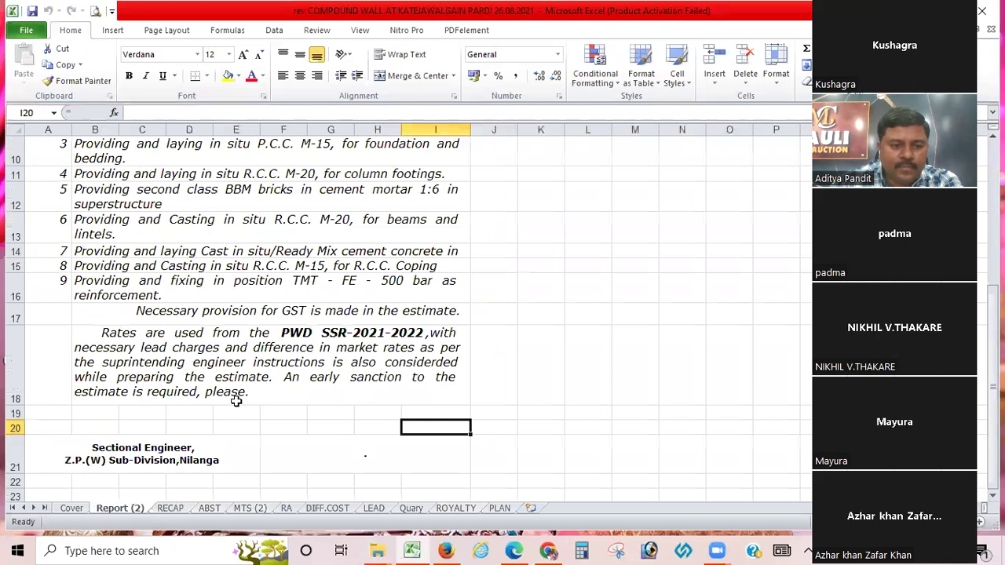
{"action": "scroll", "coordinate": [236, 400], "scroll_direction": "up", "scroll_amount": 3}
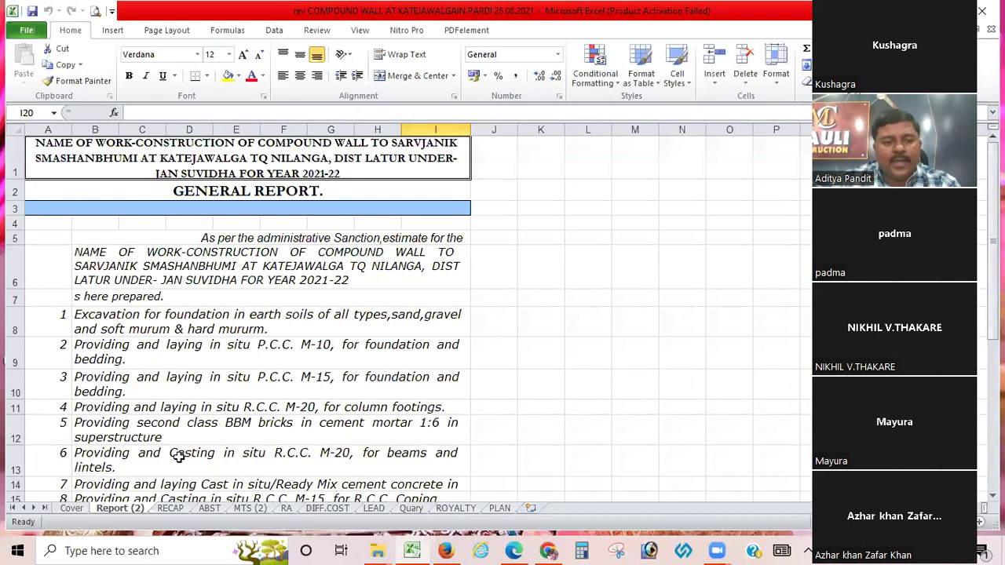
{"action": "left_click", "coordinate": [177, 508]}
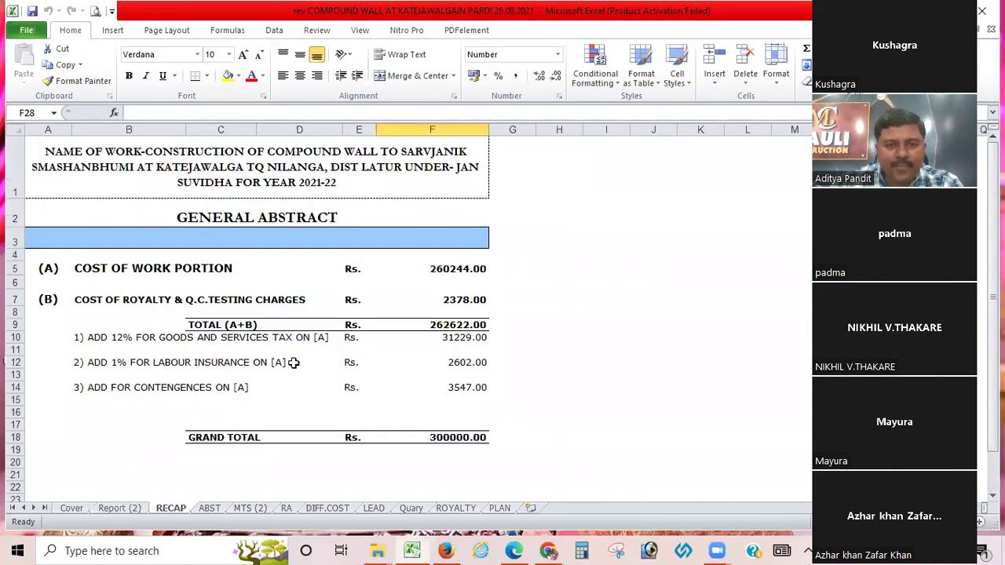
{"action": "left_click", "coordinate": [440, 438]}
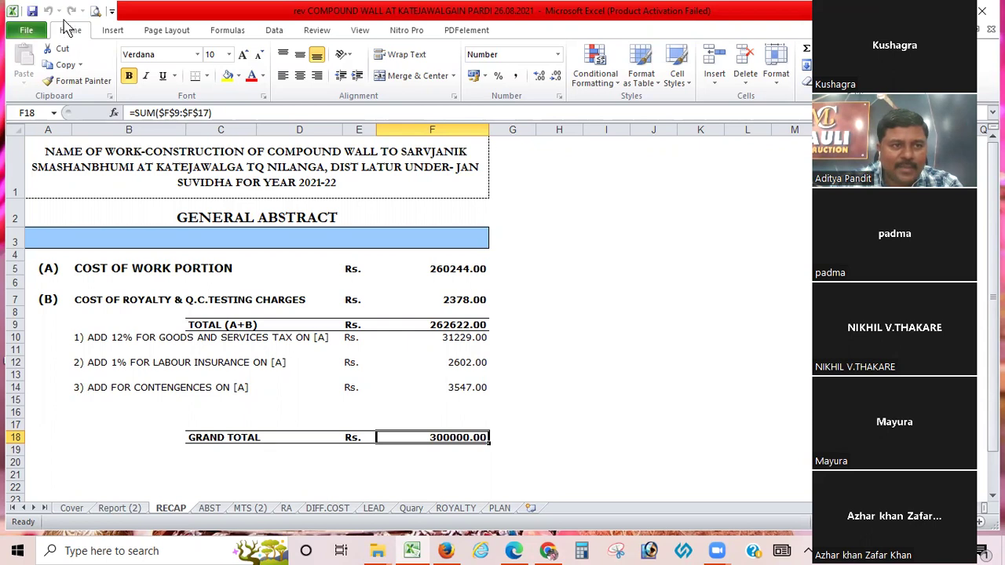
Step: Save a copy of the workbook under the name '31.07.2022 CC'
{"action": "left_click", "coordinate": [27, 33]}
{"action": "left_click", "coordinate": [47, 74]}
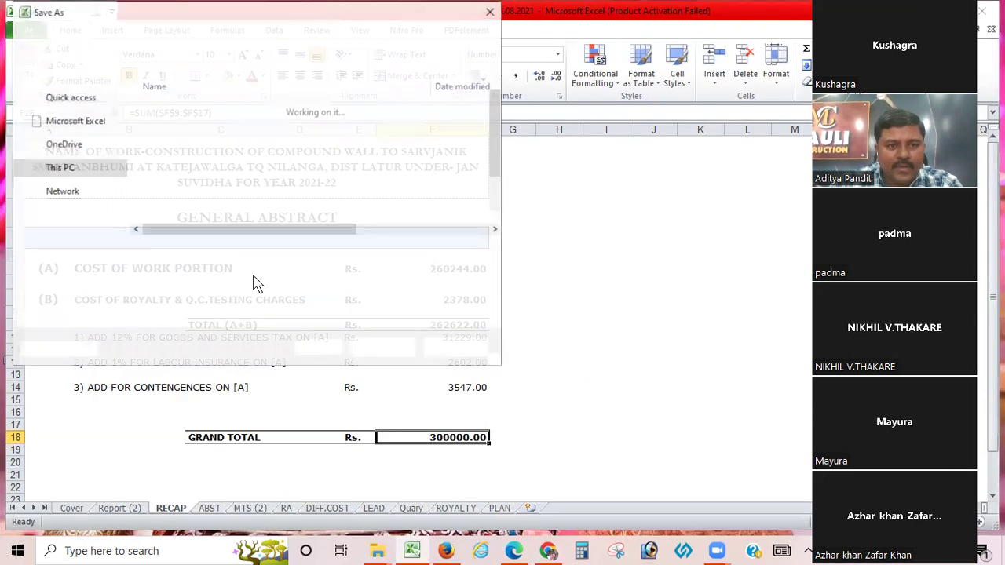
{"action": "left_click", "coordinate": [159, 252]}
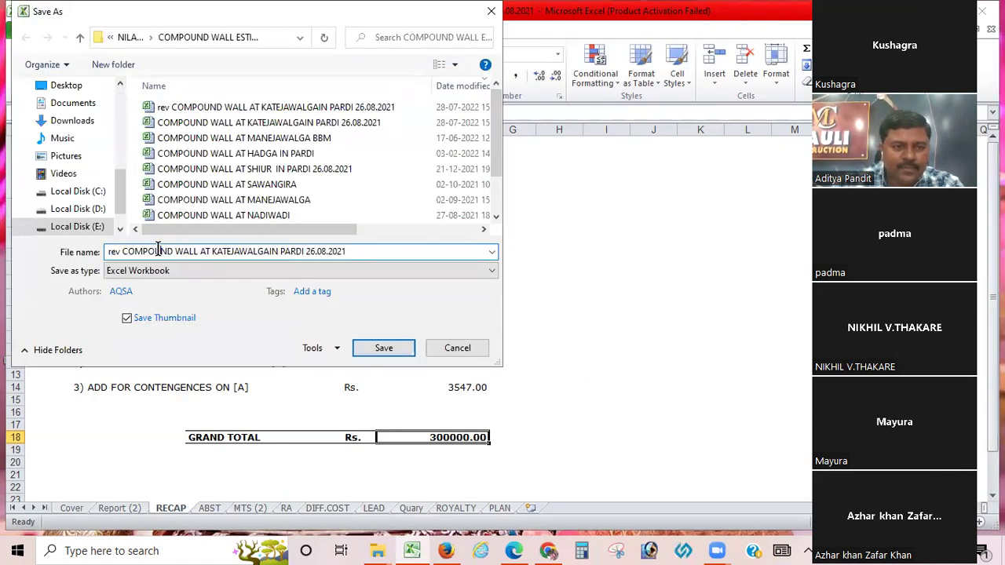
{"action": "key", "text": "ctrl+a"}
{"action": "type", "text": "31."}
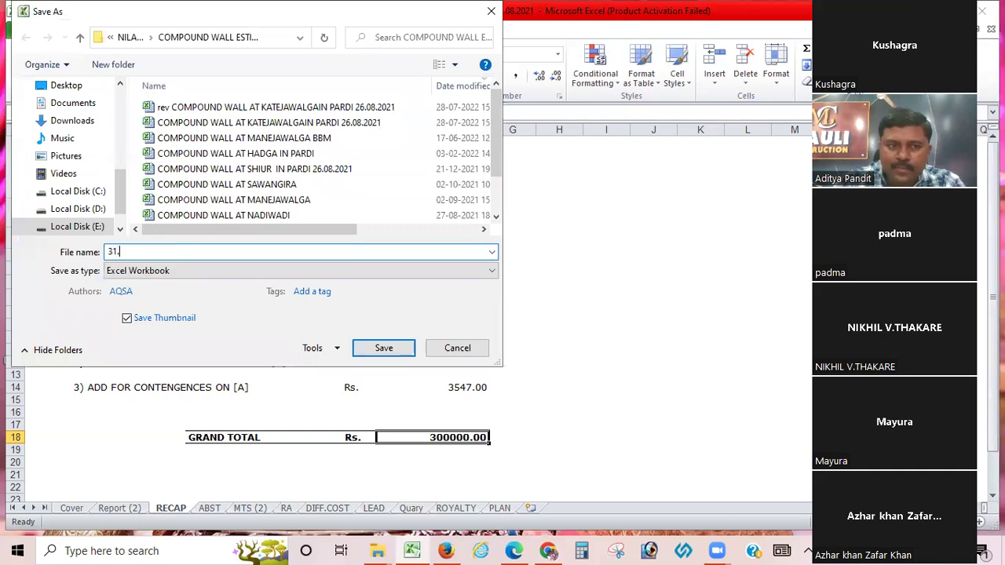
{"action": "type", "text": "07.2022"}
{"action": "key", "text": "ctrl+a"}
{"action": "key", "text": "Escape"}
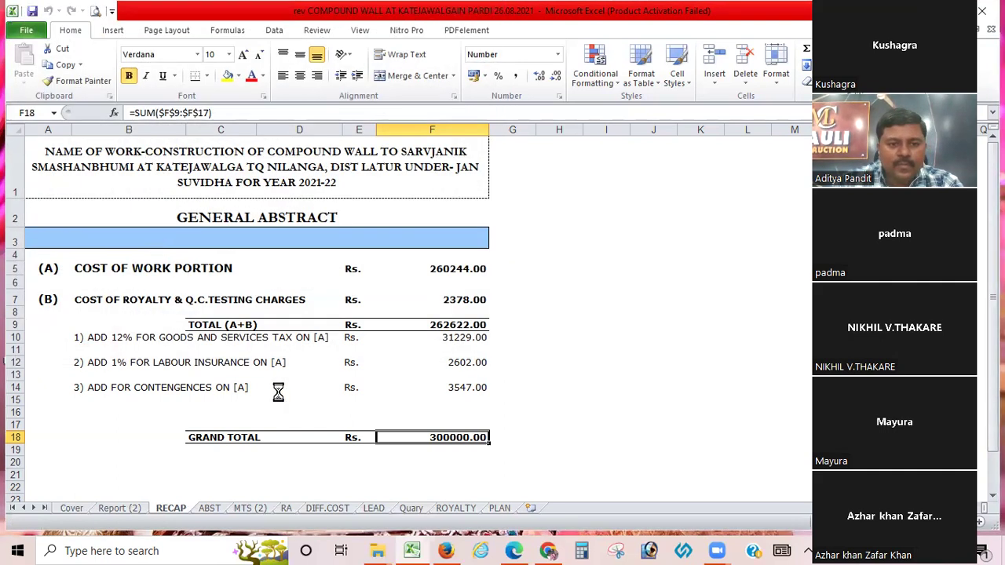
{"action": "left_click", "coordinate": [71, 508]}
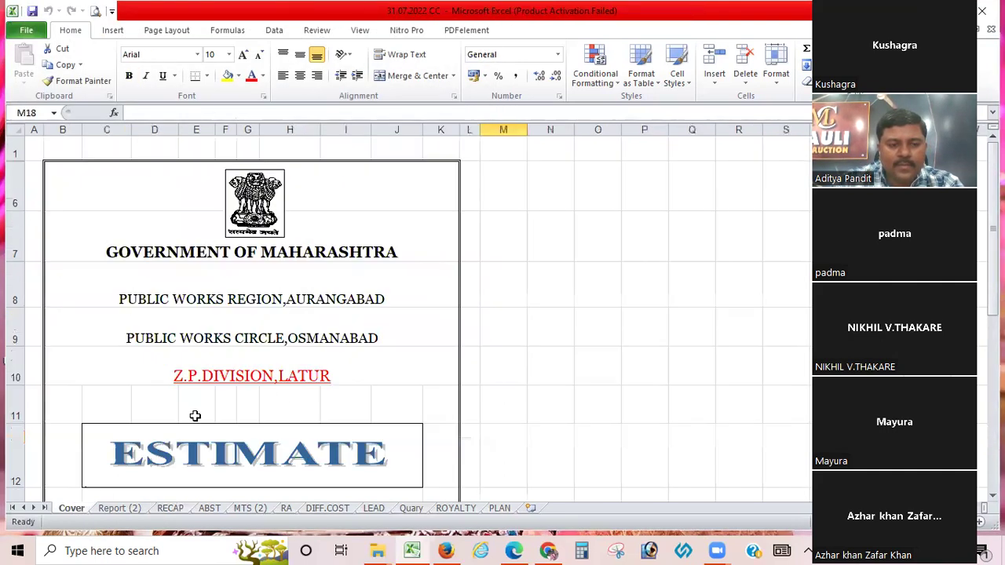
Step: In the C14 name of work, replace SARVJANIK SMASHANBHUMI with SCHOOL and KATEJAWALGA with LATUR
{"action": "scroll", "coordinate": [254, 353], "scroll_direction": "down", "scroll_amount": 4}
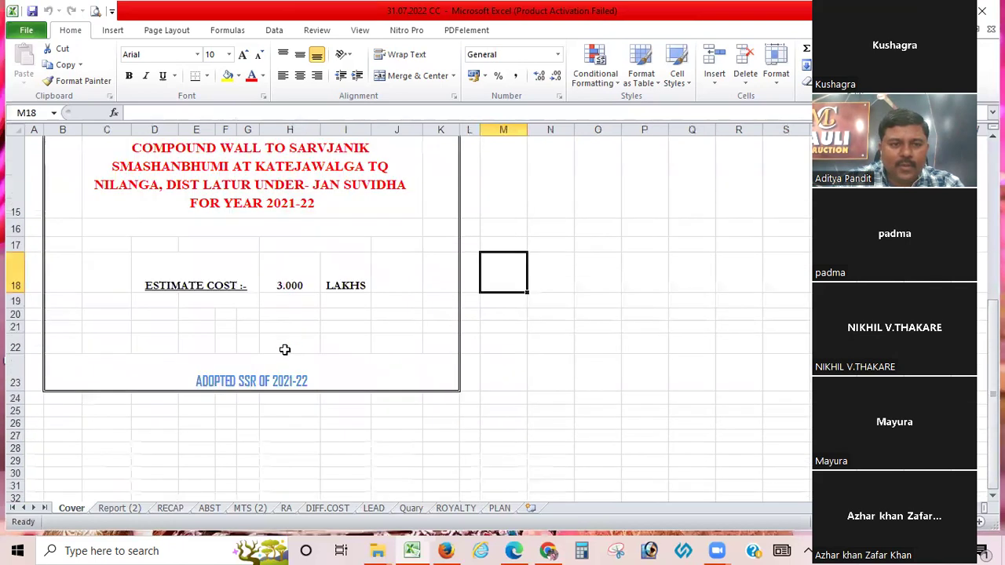
{"action": "scroll", "coordinate": [285, 350], "scroll_direction": "up", "scroll_amount": 2}
{"action": "double_click", "coordinate": [292, 396]}
{"action": "left_click_drag", "start_coordinate": [290, 393], "coordinate": [230, 417]}
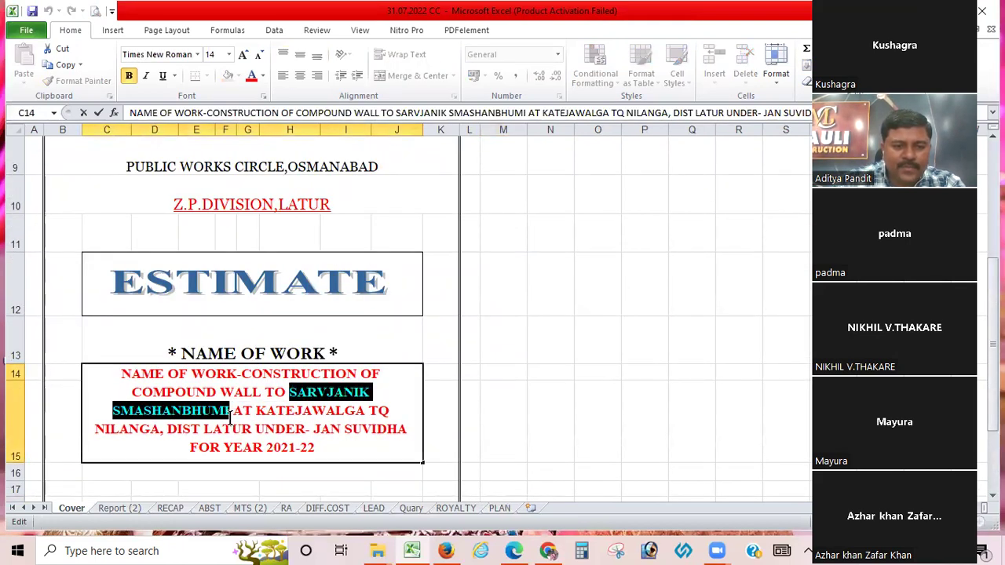
{"action": "key", "text": "Delete"}
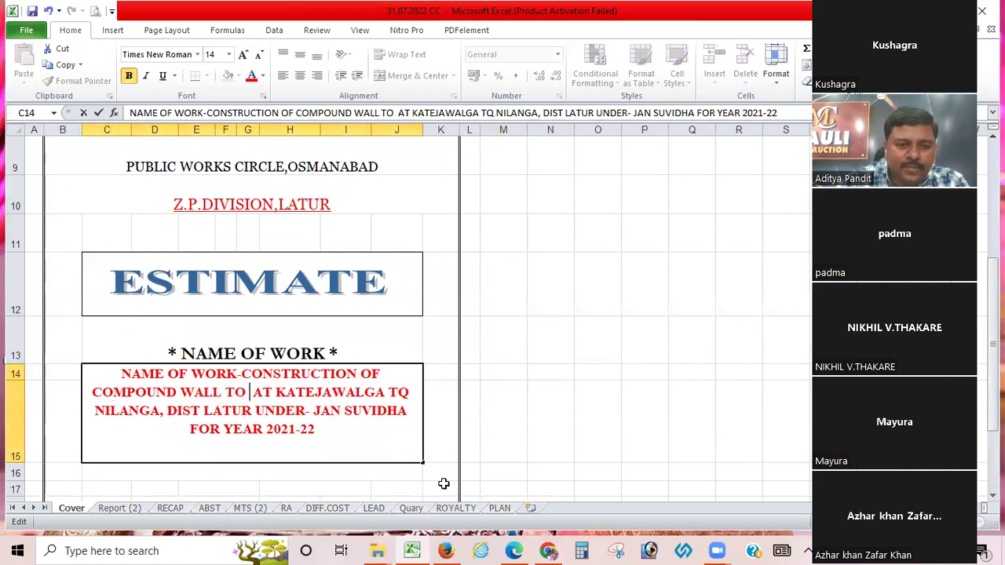
{"action": "type", "text": "SCHOOL"}
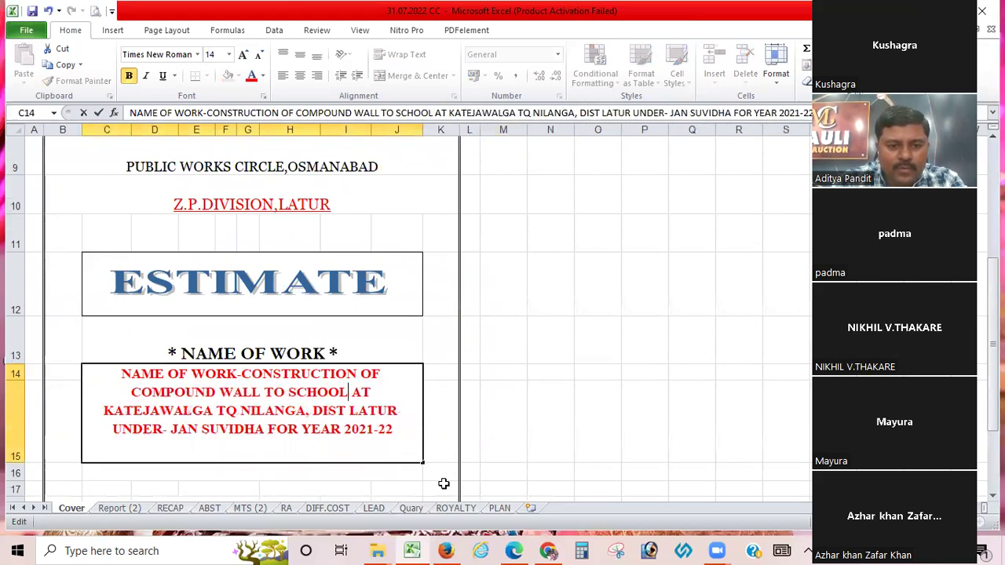
{"action": "double_click", "coordinate": [165, 411]}
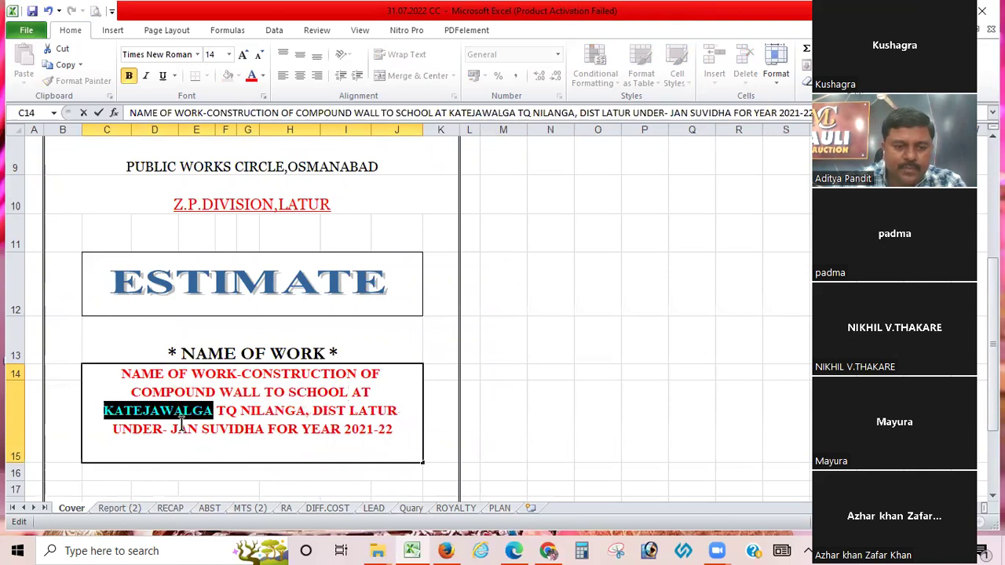
{"action": "type", "text": "LATUR"}
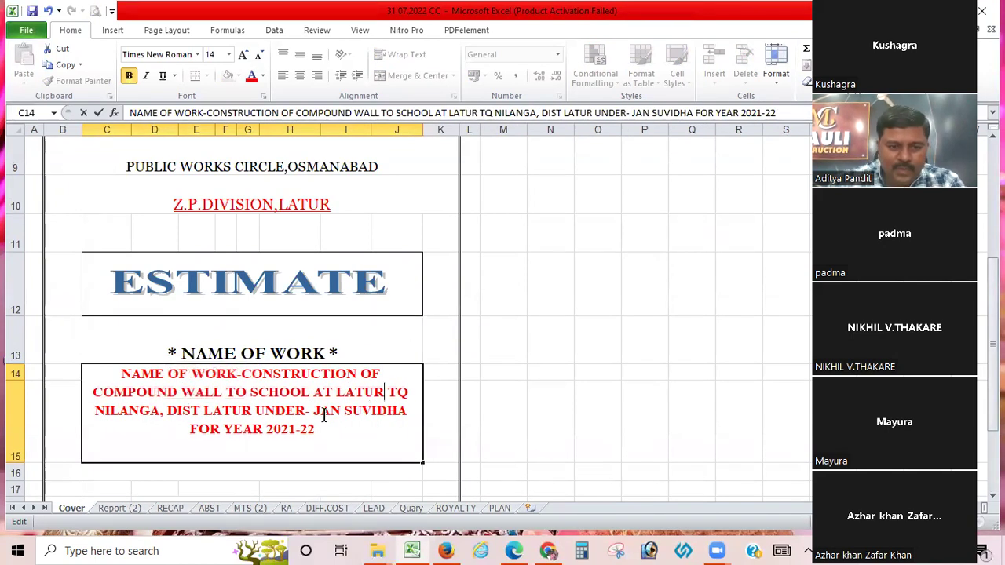
Step: Replace JAN SUVIDHA with 15TH F.C. G.P.LEVEL and commit the edited name of work
{"action": "left_click_drag", "start_coordinate": [314, 411], "coordinate": [448, 415]}
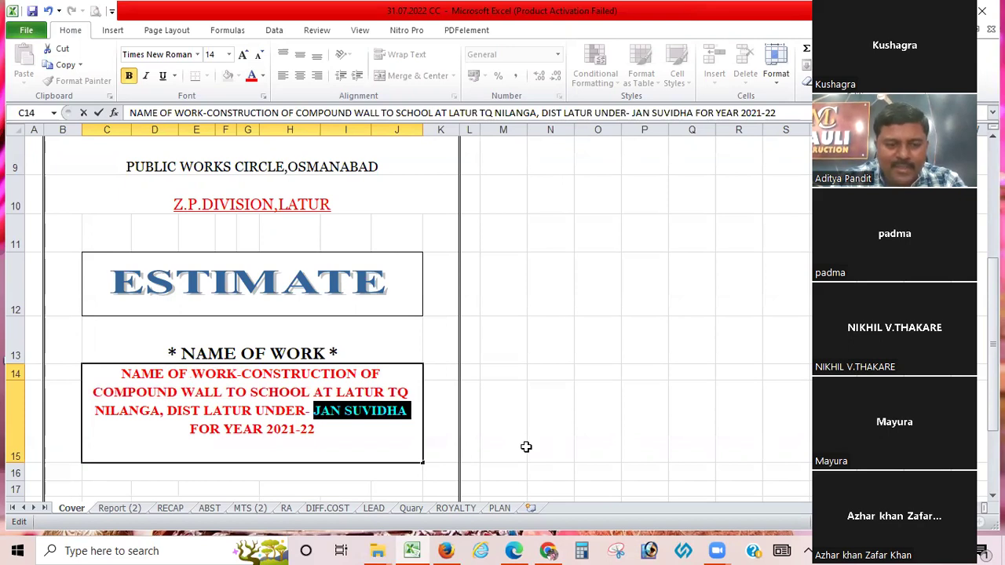
{"action": "key", "text": "BackSpace"}
{"action": "type", "text": "15TH "}
{"action": "type", "text": "F.C."}
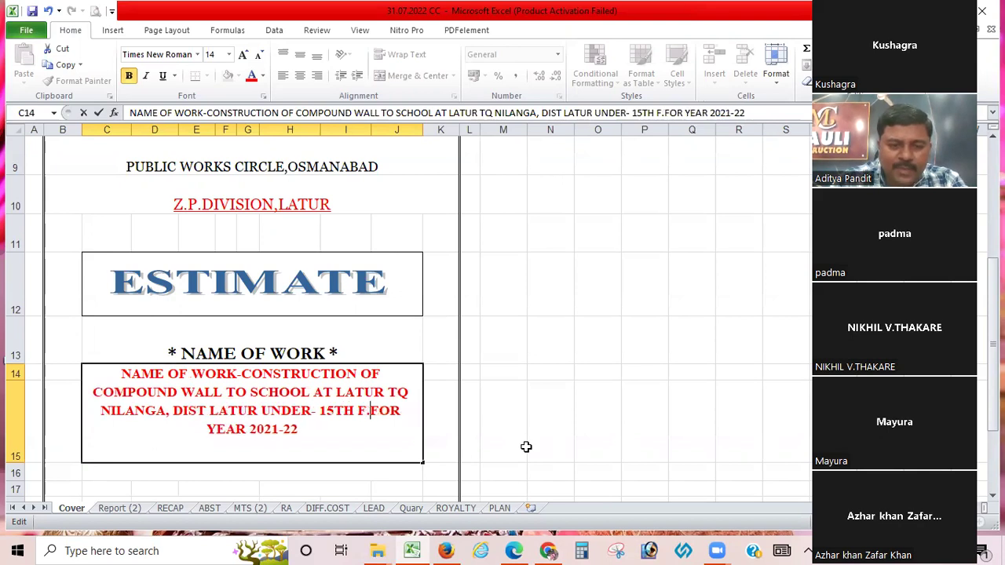
{"action": "type", "text": " G.P"}
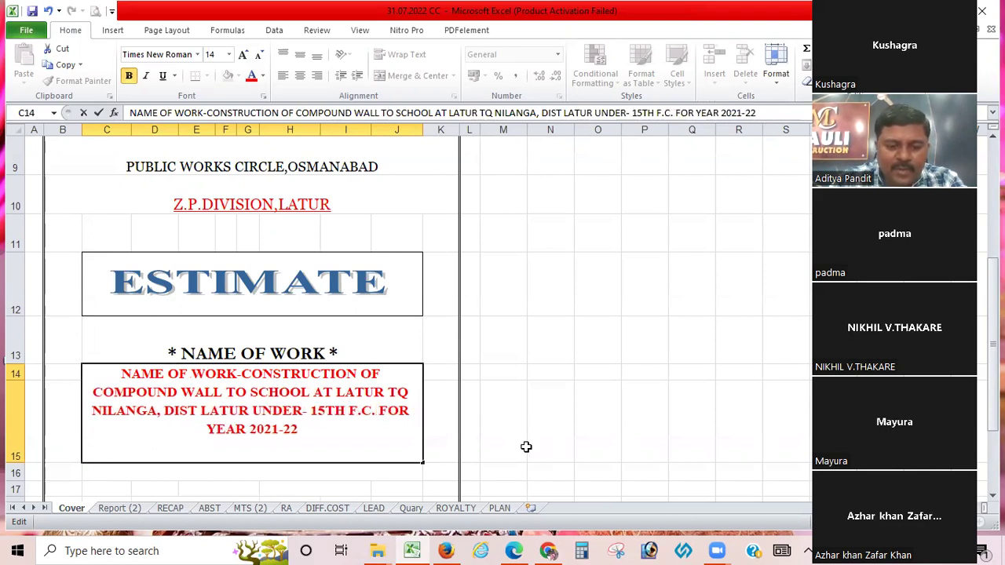
{"action": "type", "text": ".LEVE"}
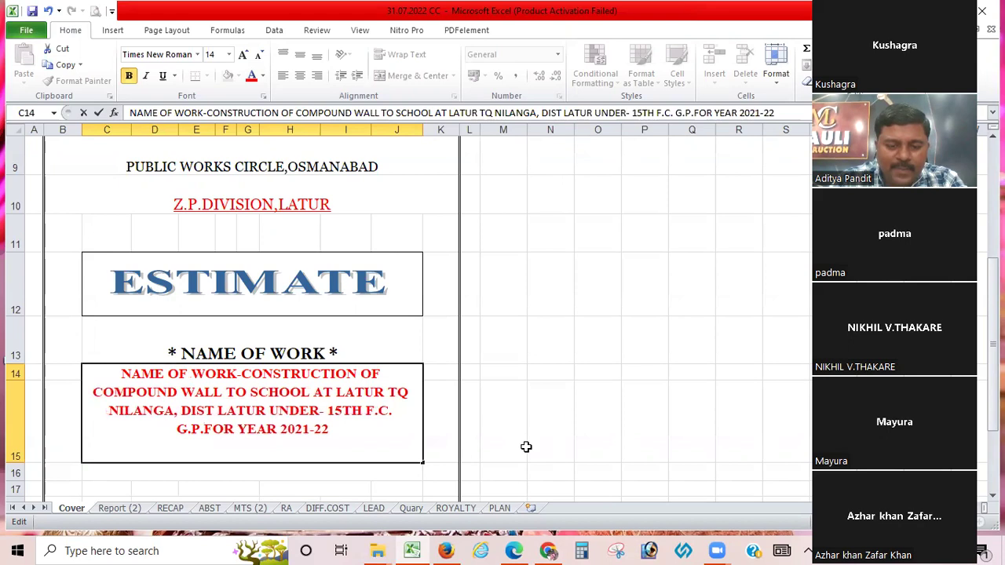
{"action": "type", "text": "L"}
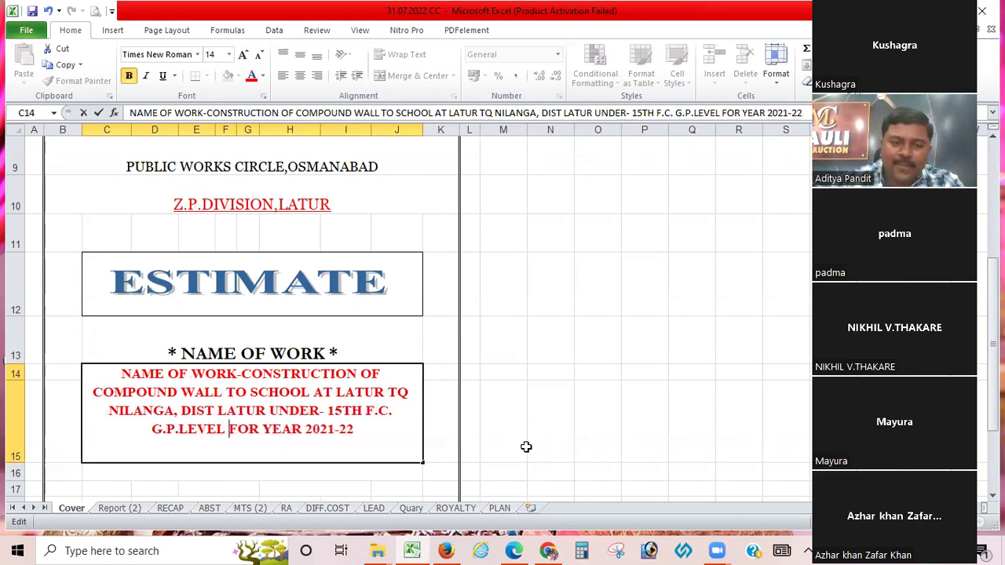
{"action": "left_click", "coordinate": [495, 404]}
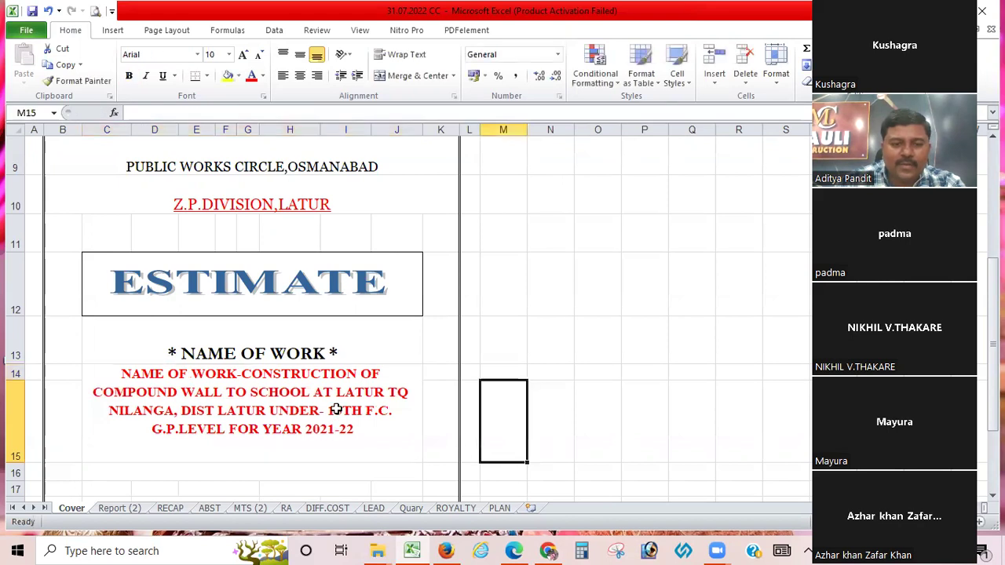
{"action": "left_click", "coordinate": [298, 412]}
{"action": "scroll", "coordinate": [297, 411], "scroll_direction": "up", "scroll_amount": 3}
Step: On the LEAD sheet, set cement's quarry to LATUR with a 5 km lead
{"action": "left_click", "coordinate": [126, 508]}
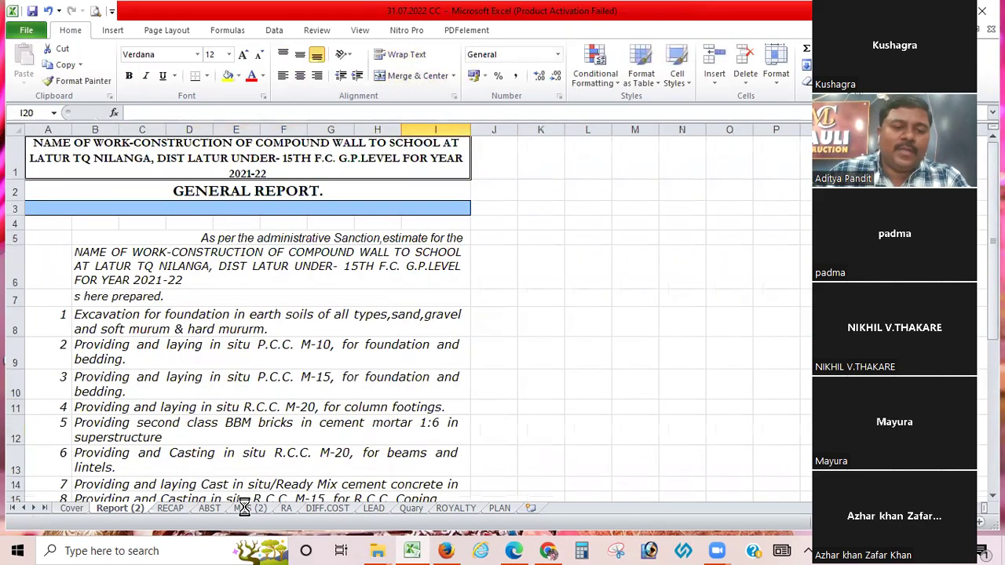
{"action": "left_click", "coordinate": [374, 510]}
{"action": "left_click", "coordinate": [279, 288]}
{"action": "type", "text": "LATUR"}
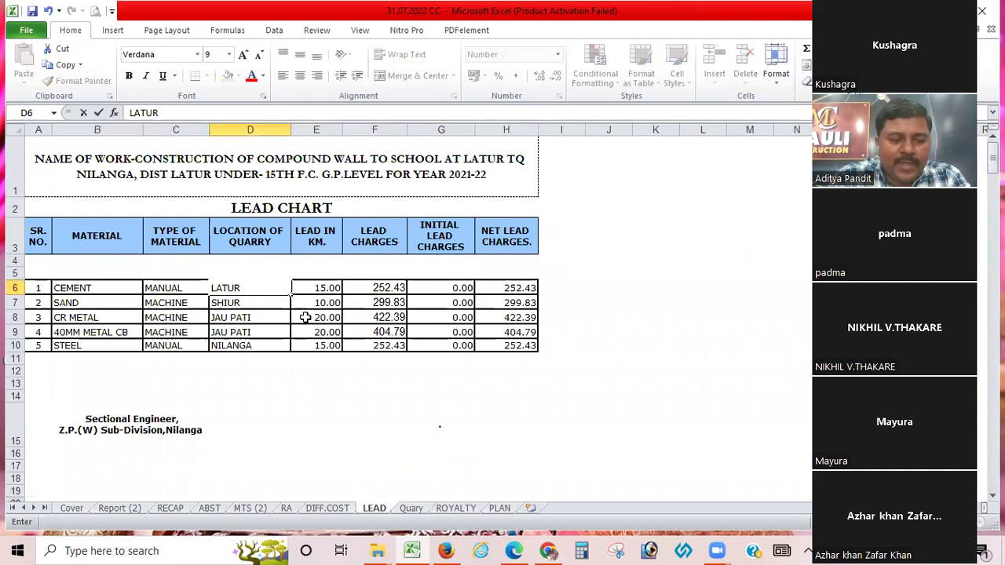
{"action": "key", "text": "Tab"}
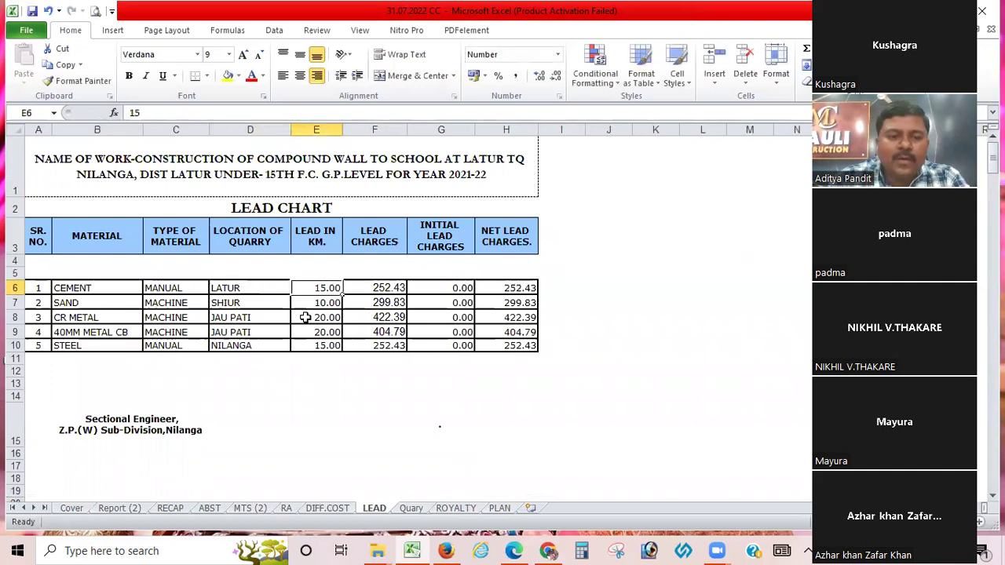
{"action": "key", "text": "BackSpace"}
{"action": "type", "text": "5.00"}
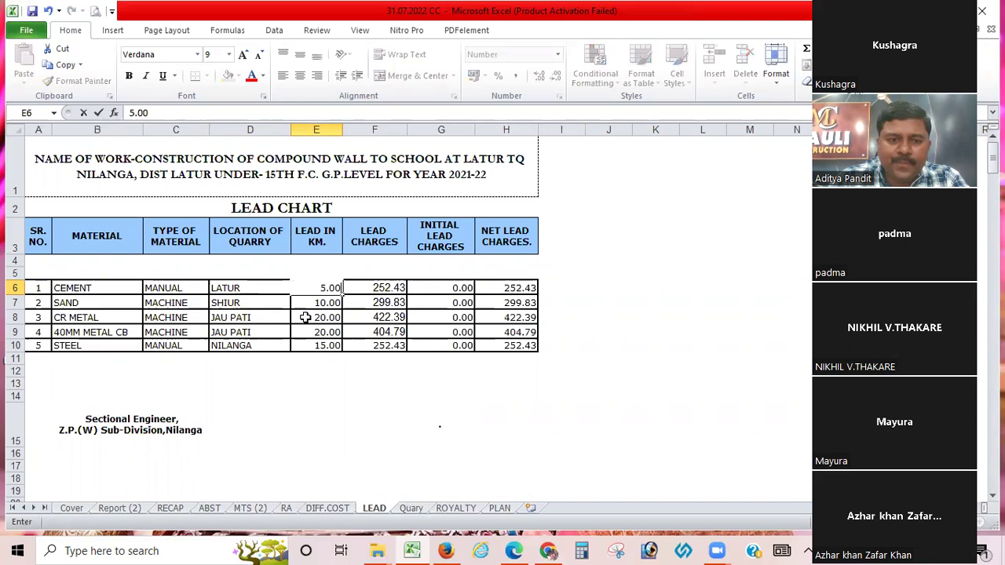
{"action": "key", "text": "Return"}
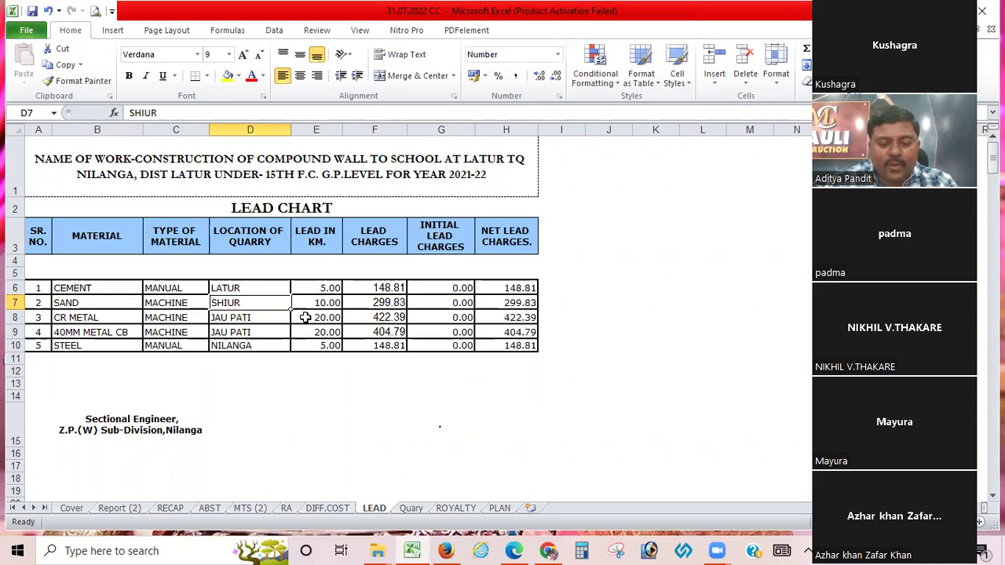
{"action": "left_click", "coordinate": [324, 288]}
Step: Set sand's quarry to MANJARA RIVER at 50 km and CR metal's to 12 NO PATI at 25 km
{"action": "left_click", "coordinate": [240, 306]}
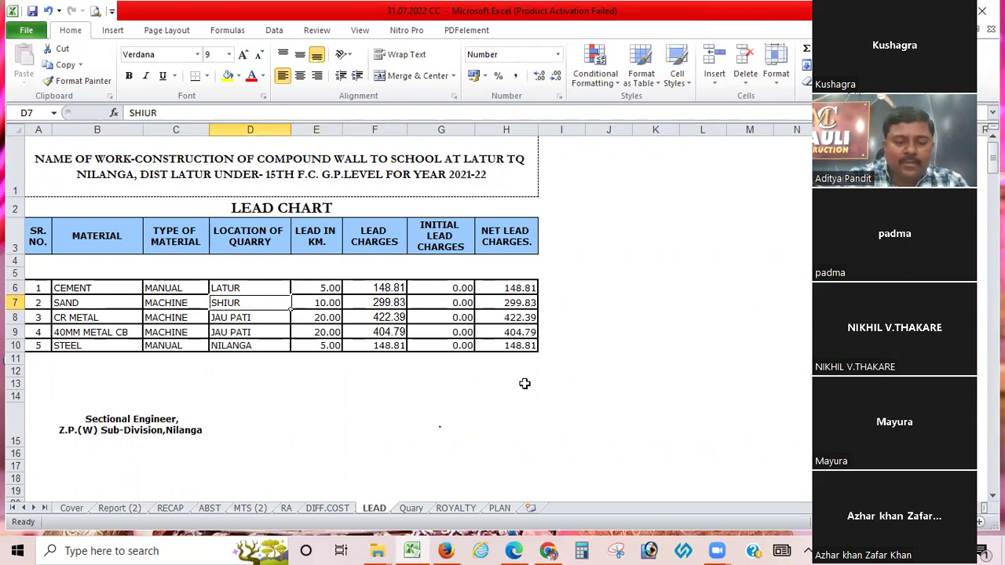
{"action": "type", "text": "MA"}
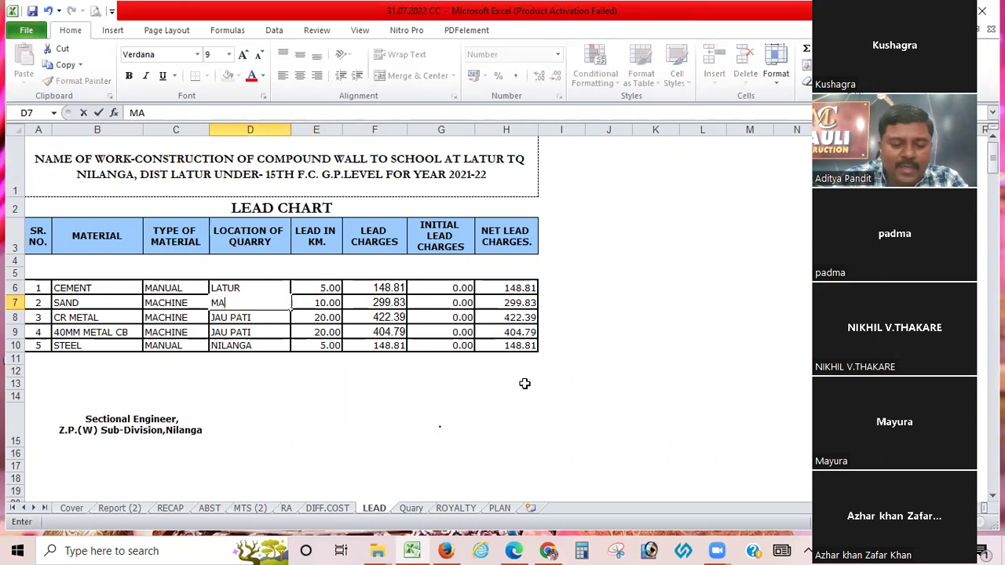
{"action": "type", "text": "NJARA "}
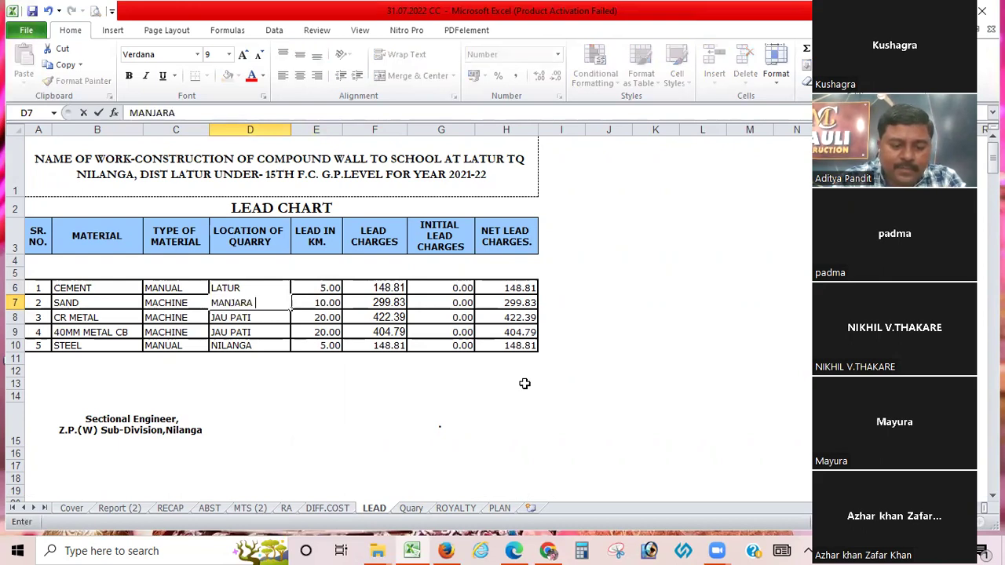
{"action": "type", "text": "RIVER"}
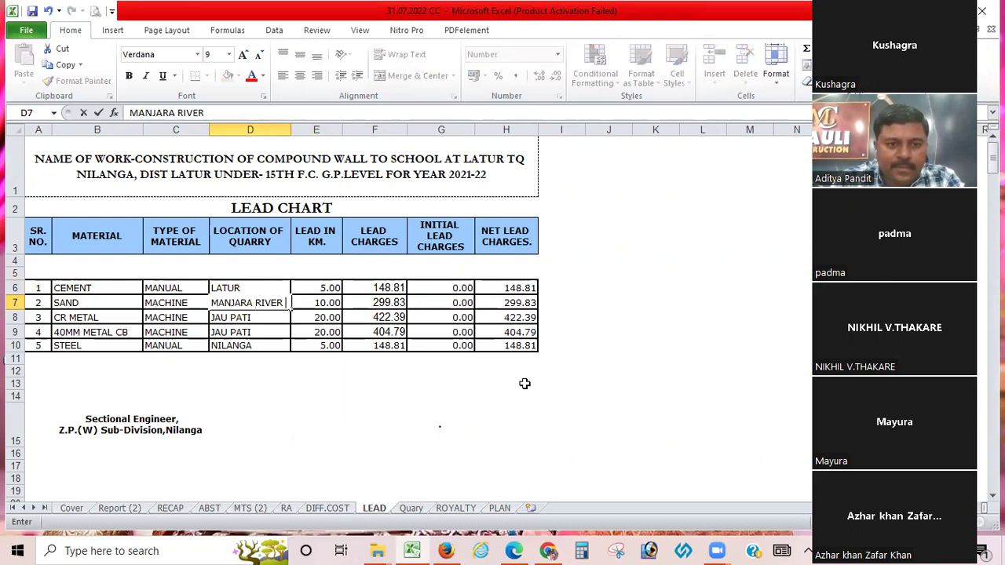
{"action": "key", "text": "Tab"}
{"action": "type", "text": "50"}
{"action": "key", "text": "Return"}
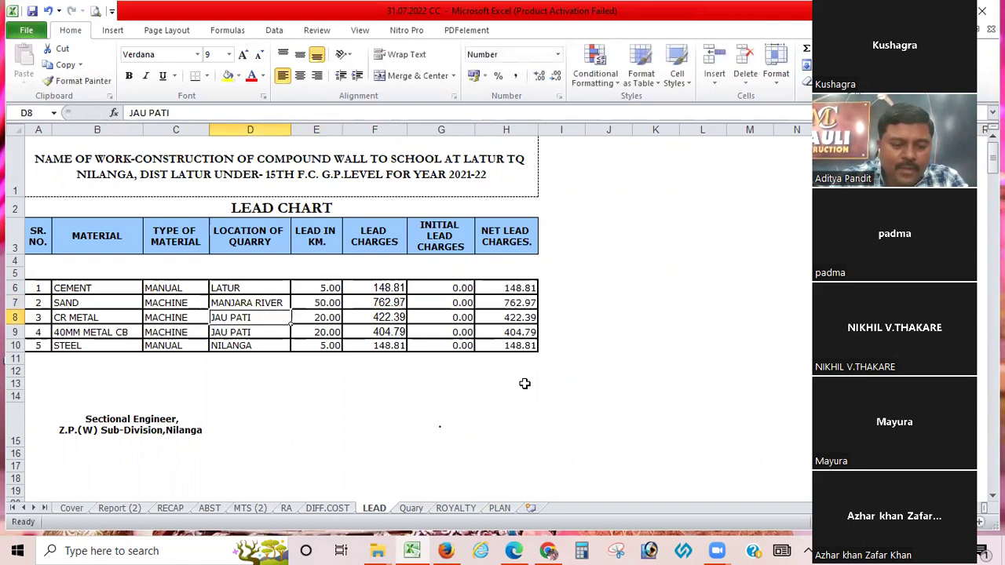
{"action": "type", "text": "1"}
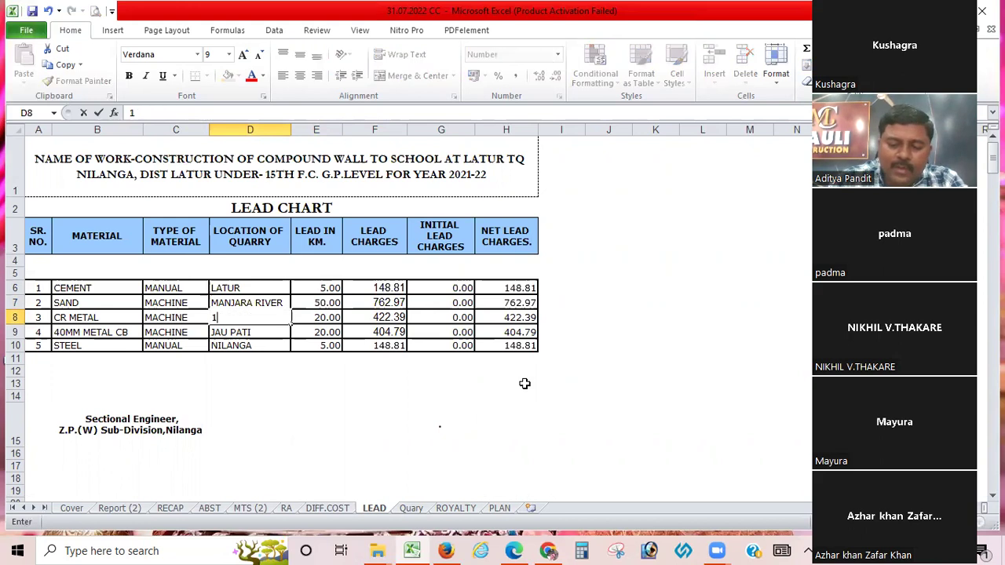
{"action": "type", "text": "2 NO PATI"}
{"action": "key", "text": "Tab"}
{"action": "type", "text": "25"}
{"action": "key", "text": "Return"}
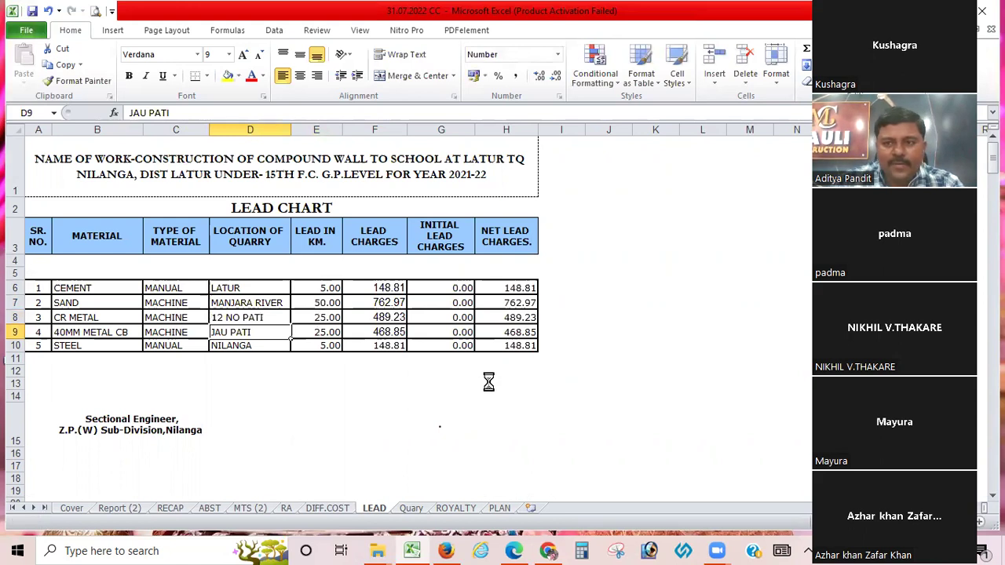
{"action": "left_click", "coordinate": [119, 311]}
{"action": "left_click", "coordinate": [249, 316]}
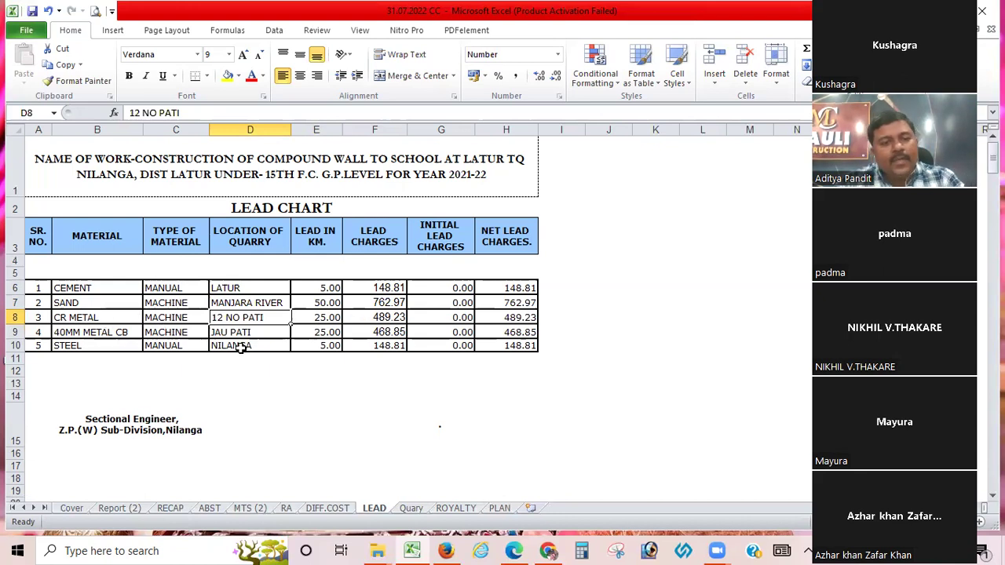
Step: After checking steel's lead distance formula, change steel's quarry location to LATUR
{"action": "left_click", "coordinate": [284, 346]}
{"action": "left_click", "coordinate": [314, 345]}
{"action": "left_click", "coordinate": [269, 346]}
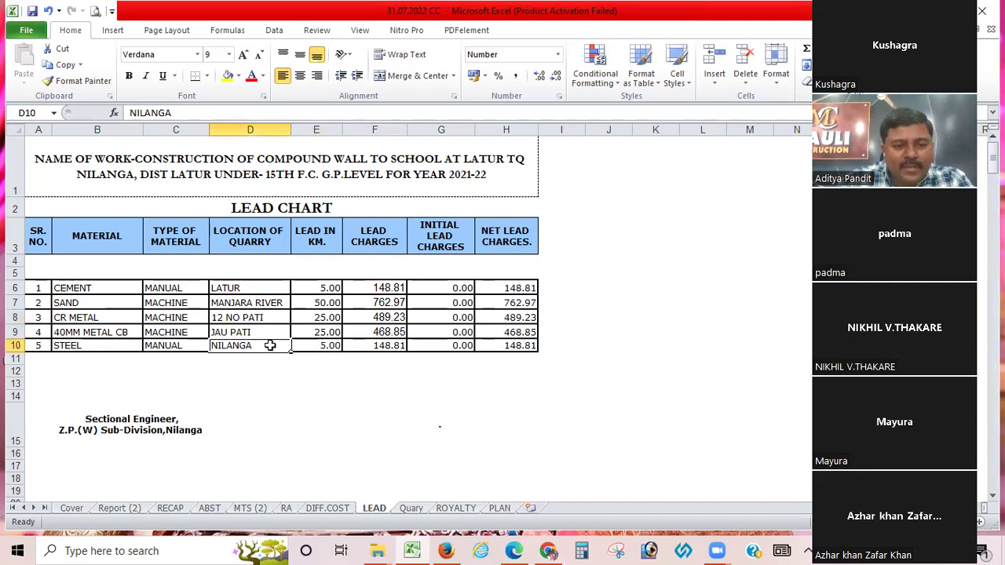
{"action": "left_click", "coordinate": [314, 343]}
{"action": "left_click", "coordinate": [271, 345]}
{"action": "type", "text": "LATUR"}
{"action": "key", "text": "Tab"}
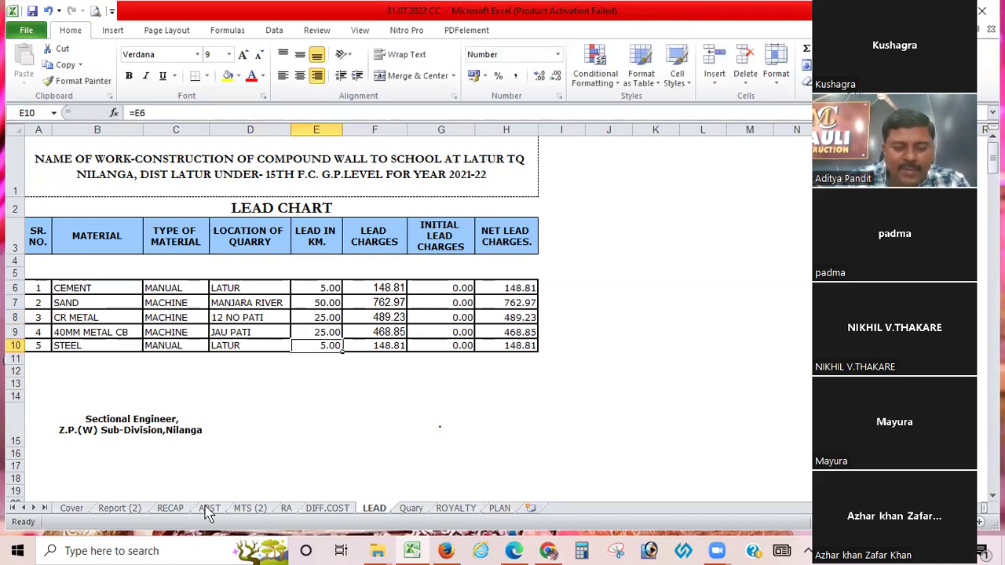
Step: Confirm the RECAP grand total now reads 304046.00, then go to the top of MTS (2)
{"action": "left_click", "coordinate": [126, 509]}
{"action": "left_click", "coordinate": [169, 509]}
{"action": "left_click", "coordinate": [493, 425]}
{"action": "left_click", "coordinate": [450, 438]}
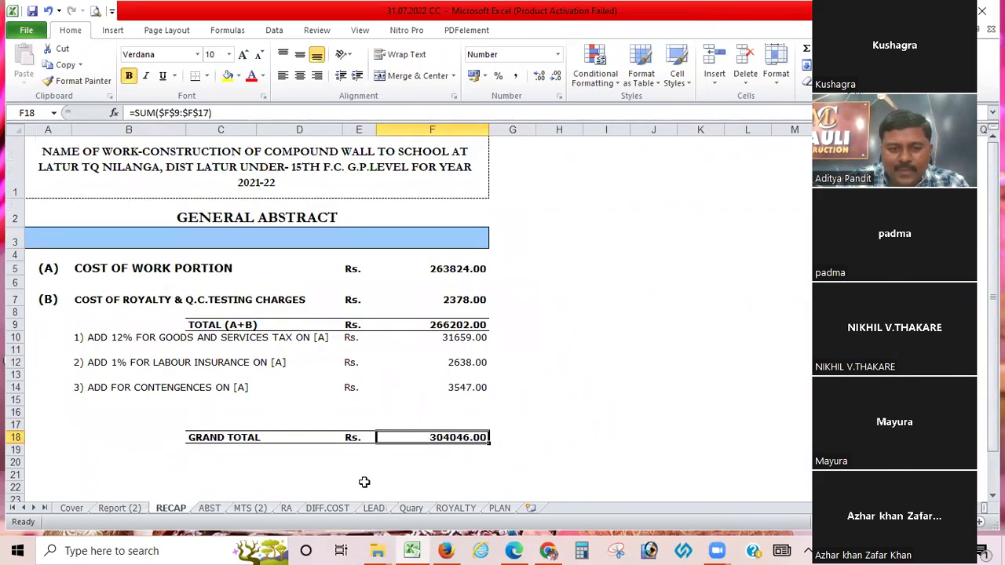
{"action": "left_click", "coordinate": [249, 509]}
{"action": "scroll", "coordinate": [361, 400], "scroll_direction": "up", "scroll_amount": 10}
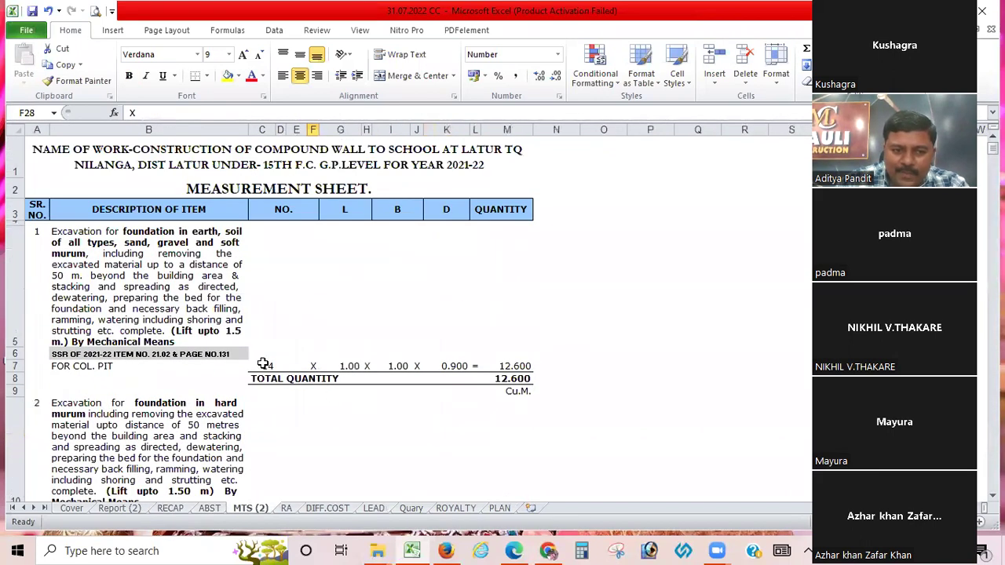
Step: Review MTS (2) items 1–4: the 14 column pits, excavation, and M-10 and M-20 concrete
{"action": "left_click", "coordinate": [263, 363]}
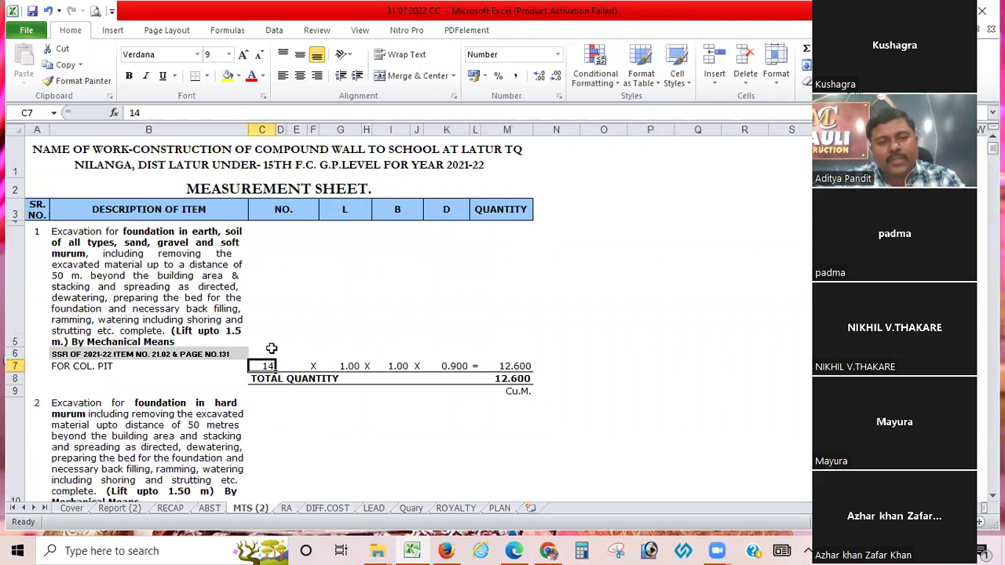
{"action": "key", "text": "Up"}
{"action": "key", "text": "Up"}
{"action": "key", "text": "Left"}
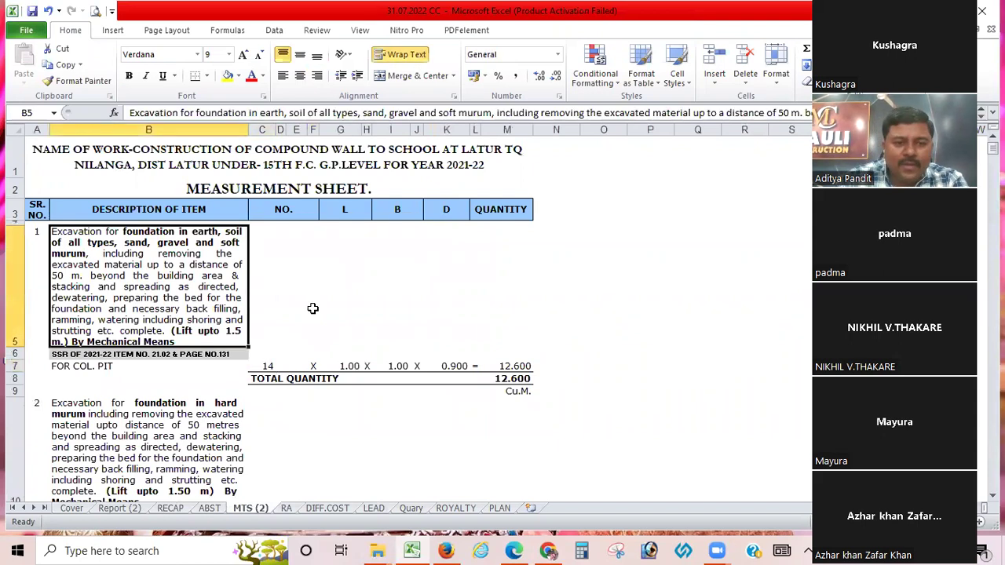
{"action": "scroll", "coordinate": [312, 308], "scroll_direction": "down", "scroll_amount": 2}
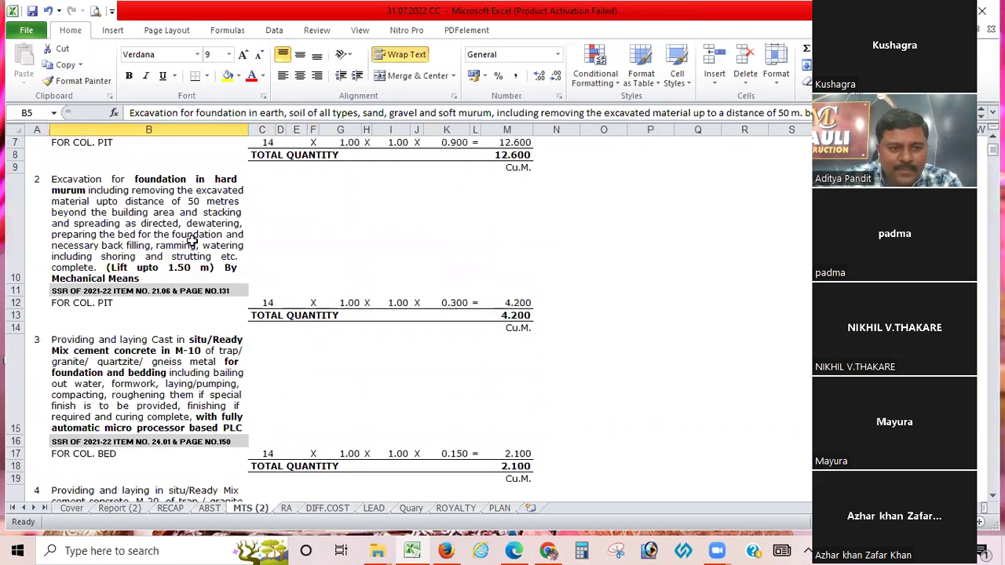
{"action": "left_click", "coordinate": [191, 240]}
{"action": "scroll", "coordinate": [223, 320], "scroll_direction": "up", "scroll_amount": 2}
{"action": "left_click", "coordinate": [146, 264]}
{"action": "scroll", "coordinate": [149, 267], "scroll_direction": "down", "scroll_amount": 1}
{"action": "left_click", "coordinate": [167, 333]}
{"action": "scroll", "coordinate": [233, 296], "scroll_direction": "down", "scroll_amount": 1}
{"action": "scroll", "coordinate": [233, 296], "scroll_direction": "down", "scroll_amount": 2}
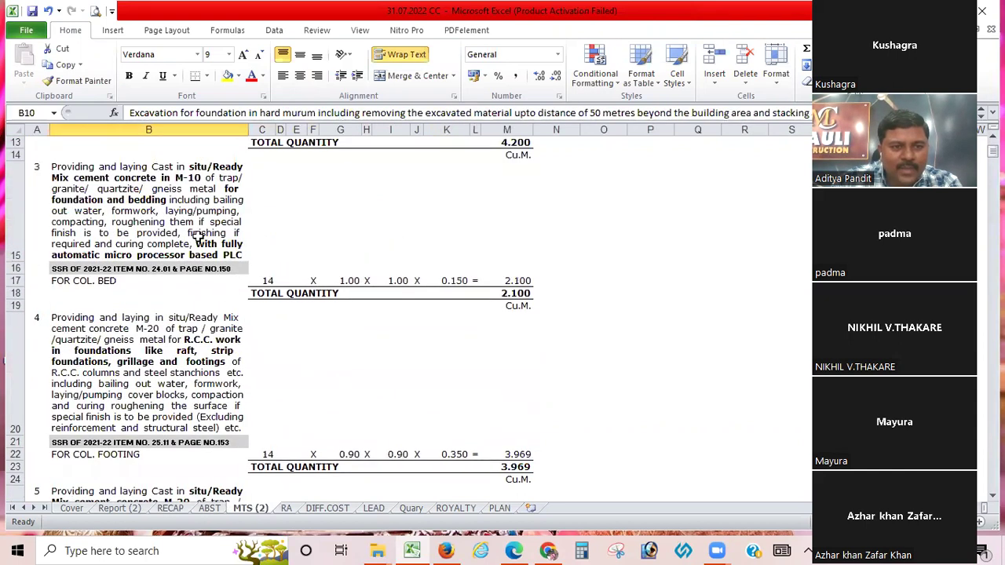
{"action": "left_click", "coordinate": [197, 232]}
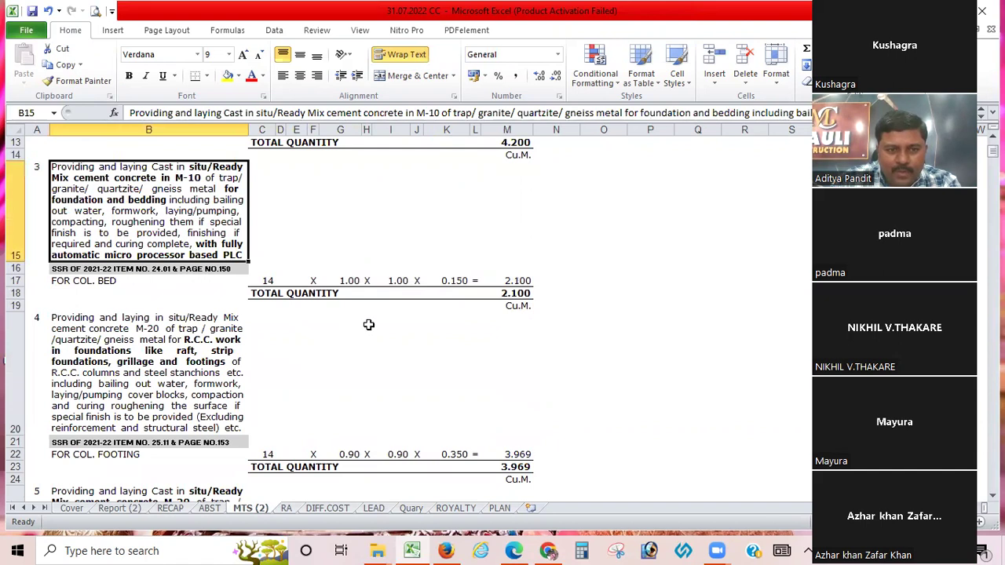
{"action": "left_click", "coordinate": [189, 354]}
{"action": "scroll", "coordinate": [388, 303], "scroll_direction": "down", "scroll_amount": 3}
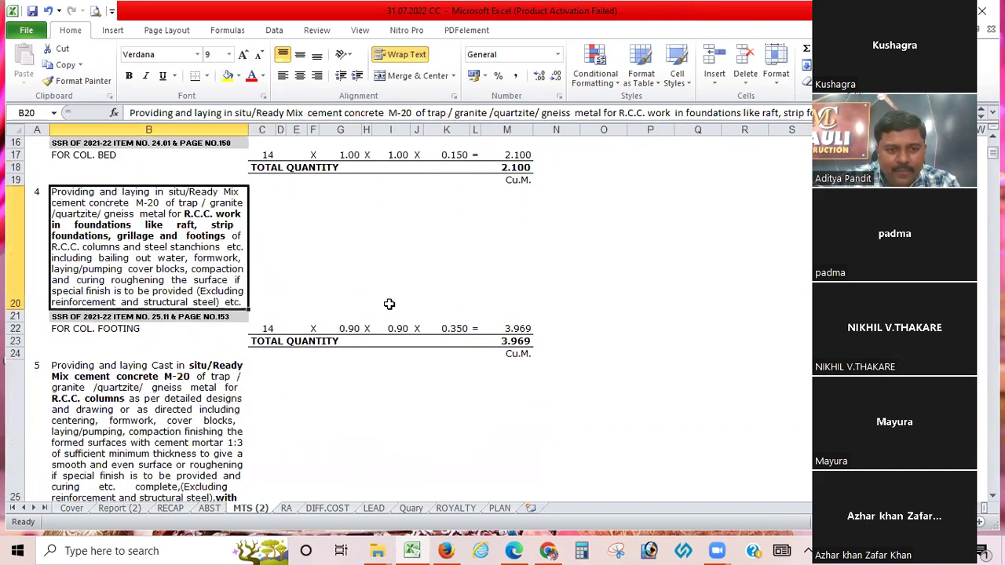
Step: Check item 5's R.C.C. column heights: 0.700 below and 1.500 above ground level
{"action": "left_click", "coordinate": [179, 267]}
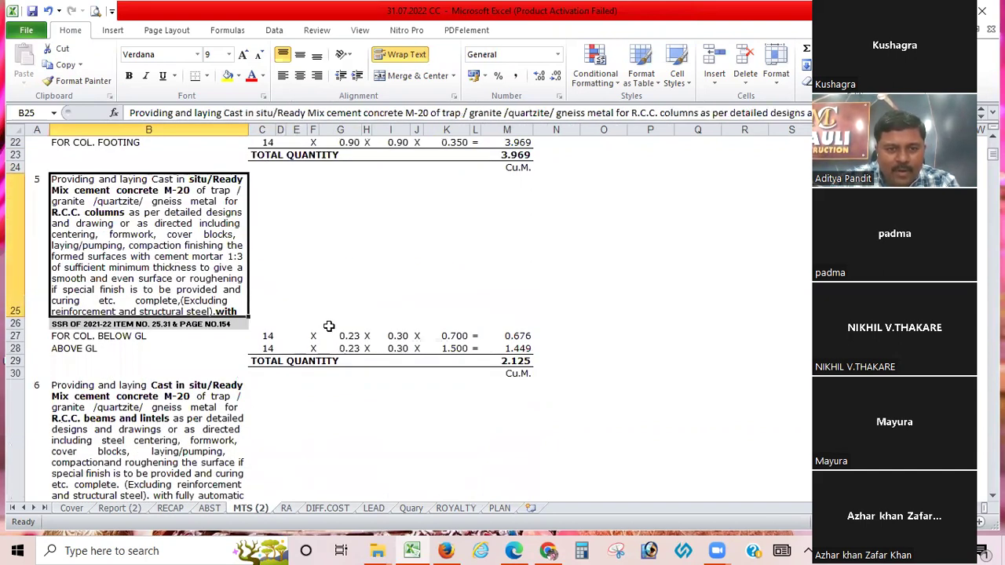
{"action": "left_click", "coordinate": [97, 338]}
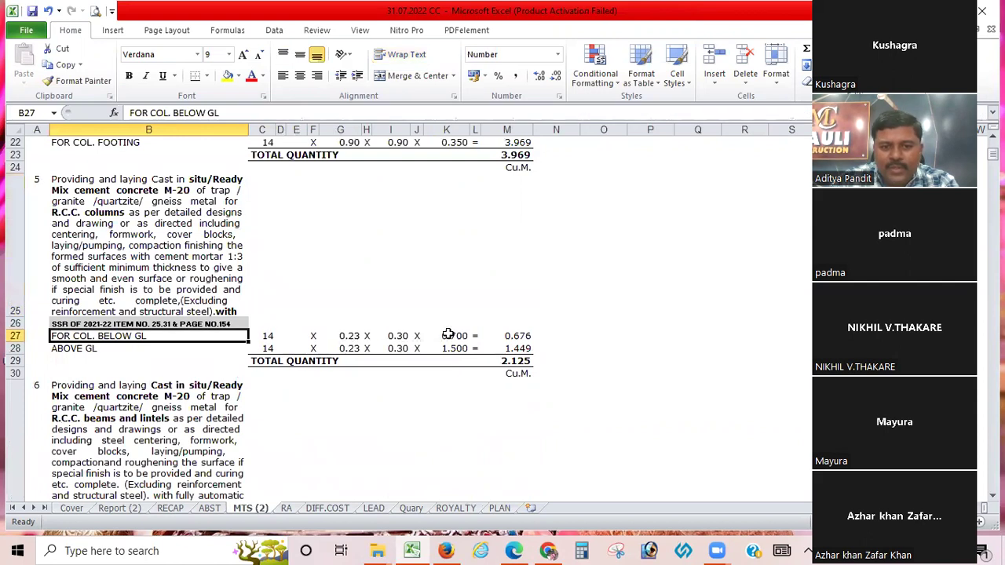
{"action": "left_click", "coordinate": [447, 336]}
{"action": "left_click", "coordinate": [110, 348]}
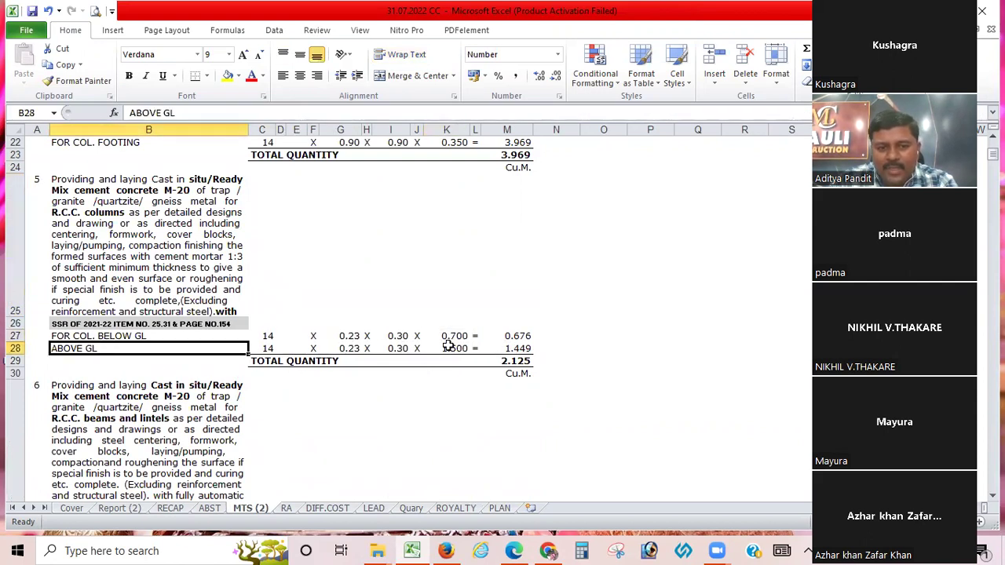
{"action": "left_click", "coordinate": [450, 348]}
{"action": "scroll", "coordinate": [394, 359], "scroll_direction": "down", "scroll_amount": 1}
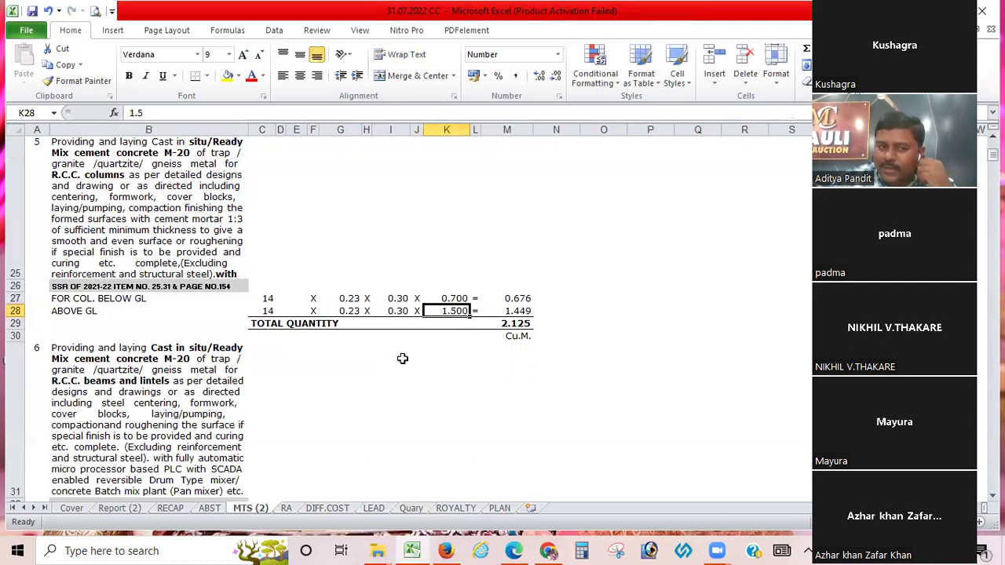
{"action": "scroll", "coordinate": [402, 359], "scroll_direction": "down", "scroll_amount": 1}
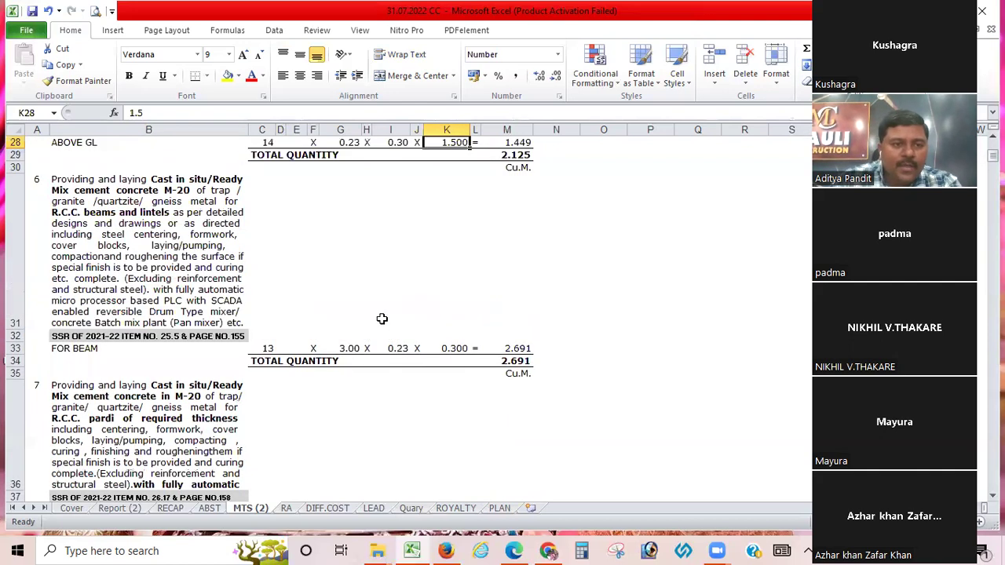
Step: Review items 6–9: beams, R.C.C. pardi, reinforcement formula in M43, and cement paint
{"action": "left_click", "coordinate": [180, 262]}
{"action": "left_click", "coordinate": [248, 341]}
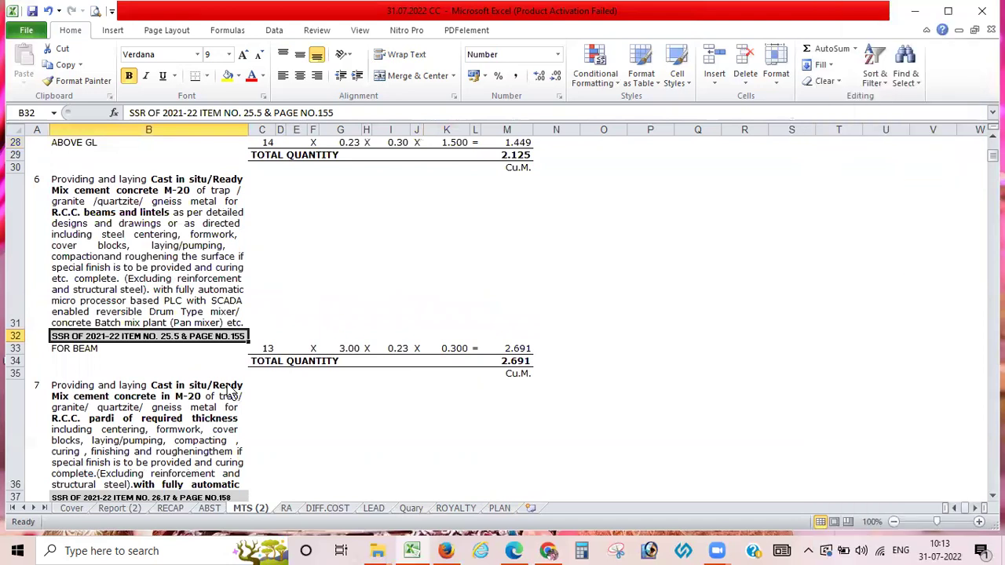
{"action": "key", "text": "Down"}
{"action": "key", "text": "Down"}
{"action": "key", "text": "Down"}
{"action": "key", "text": "Down"}
{"action": "key", "text": "Down"}
{"action": "key", "text": "Down"}
{"action": "key", "text": "Down"}
{"action": "key", "text": "Down"}
{"action": "key", "text": "Down"}
{"action": "left_click", "coordinate": [222, 264]}
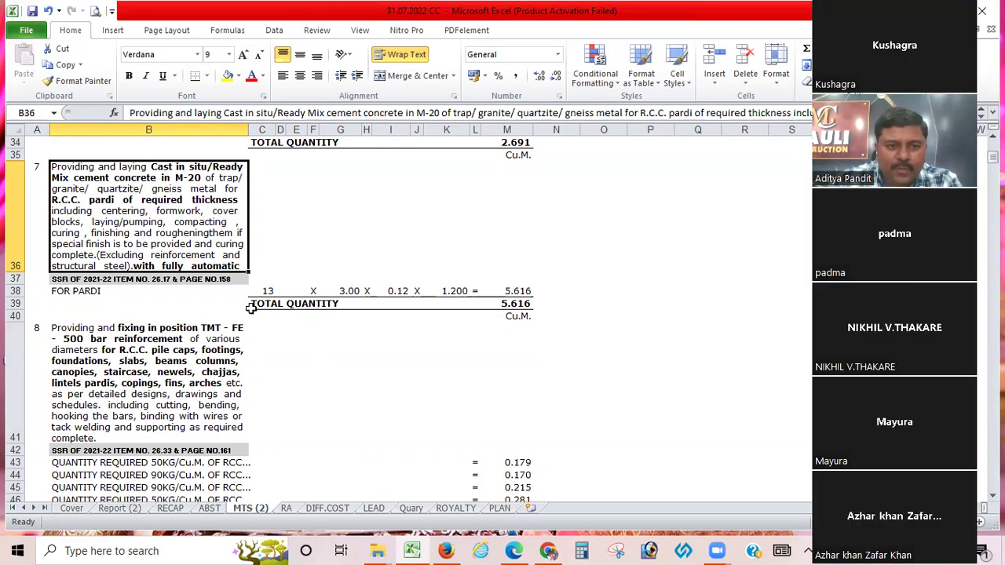
{"action": "scroll", "coordinate": [258, 269], "scroll_direction": "down", "scroll_amount": 2}
{"action": "left_click", "coordinate": [196, 235]}
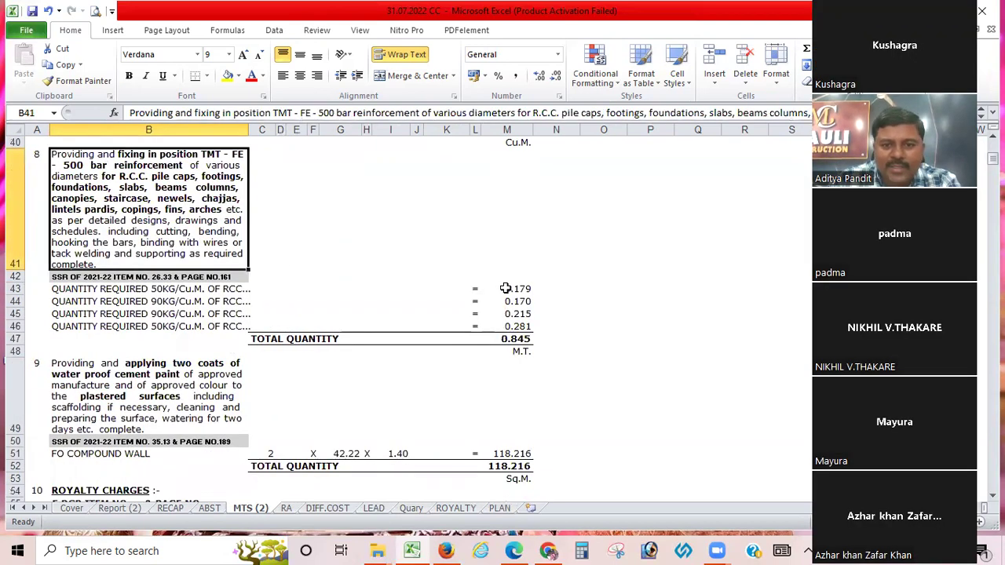
{"action": "left_click", "coordinate": [508, 289]}
{"action": "scroll", "coordinate": [507, 288], "scroll_direction": "up", "scroll_amount": 2}
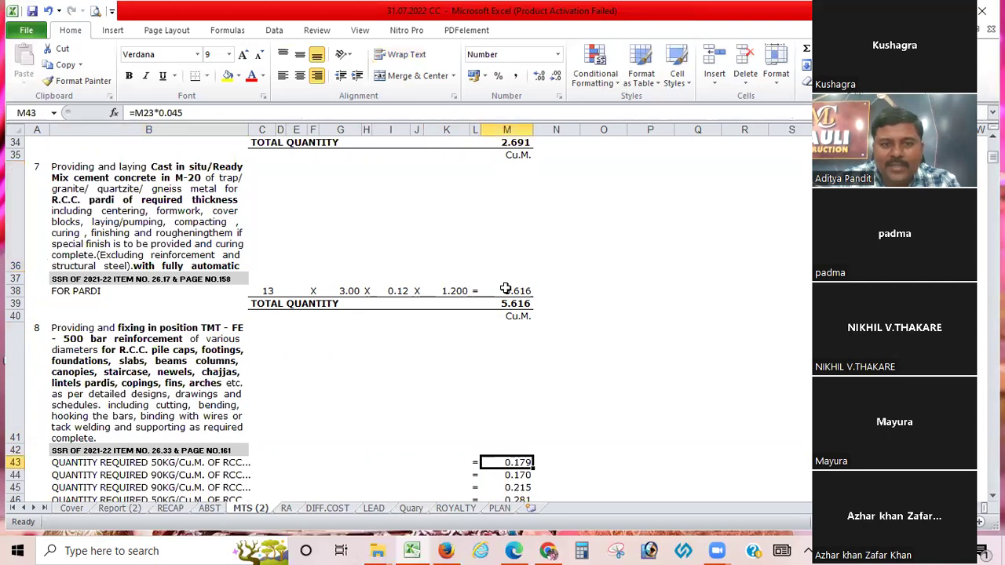
{"action": "scroll", "coordinate": [505, 289], "scroll_direction": "down", "scroll_amount": 1}
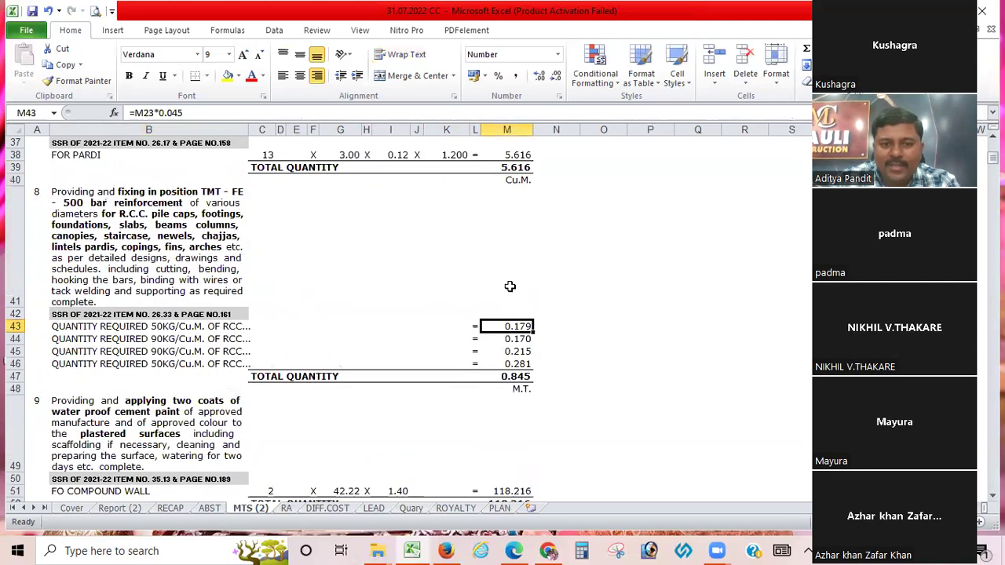
{"action": "scroll", "coordinate": [439, 310], "scroll_direction": "down", "scroll_amount": 1}
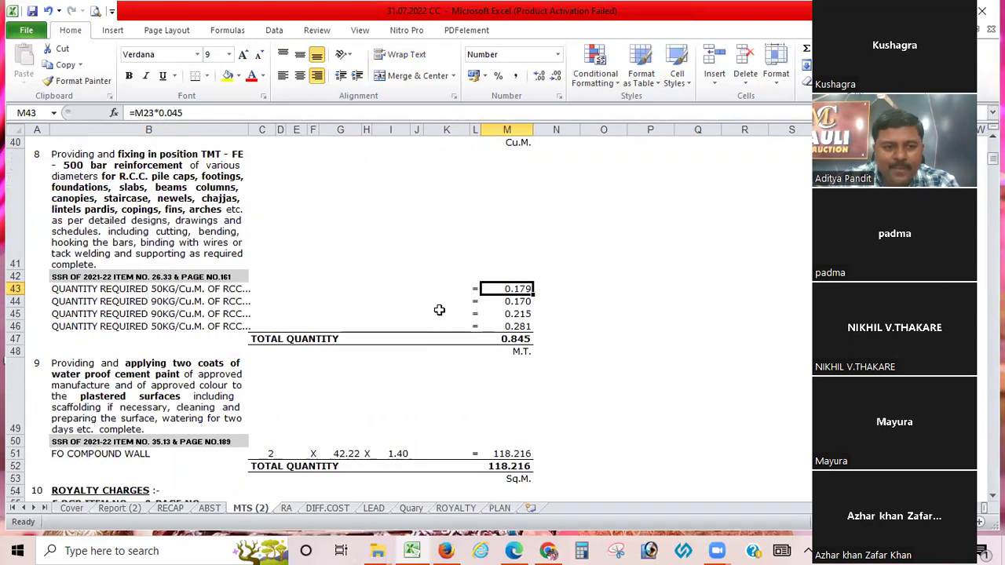
{"action": "scroll", "coordinate": [439, 310], "scroll_direction": "down", "scroll_amount": 1}
{"action": "left_click", "coordinate": [190, 273]}
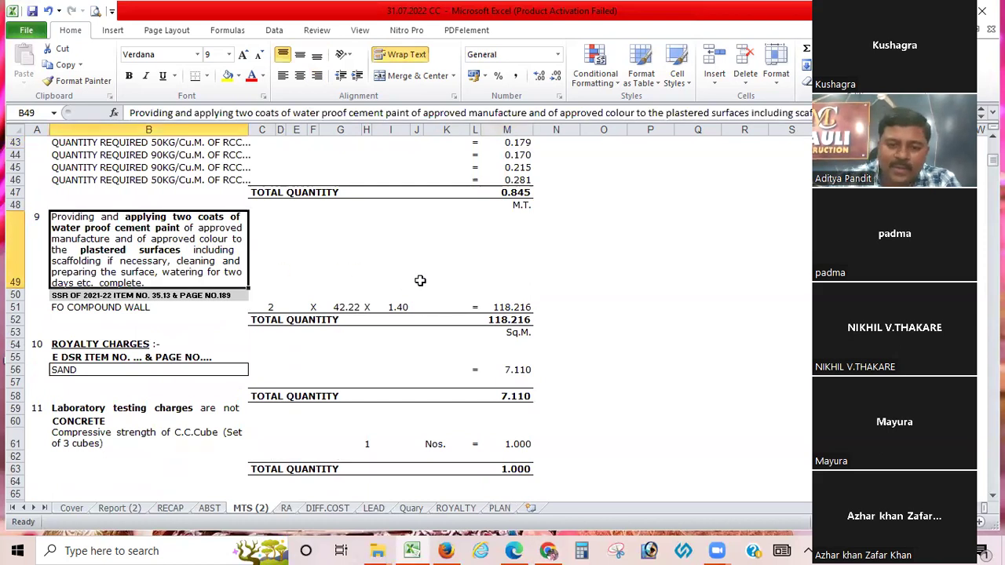
{"action": "left_click", "coordinate": [500, 508]}
Step: Scroll through the compound wall C/S drawing on PLAN, then return to MTS (2)
{"action": "scroll", "coordinate": [444, 346], "scroll_direction": "up", "scroll_amount": 10}
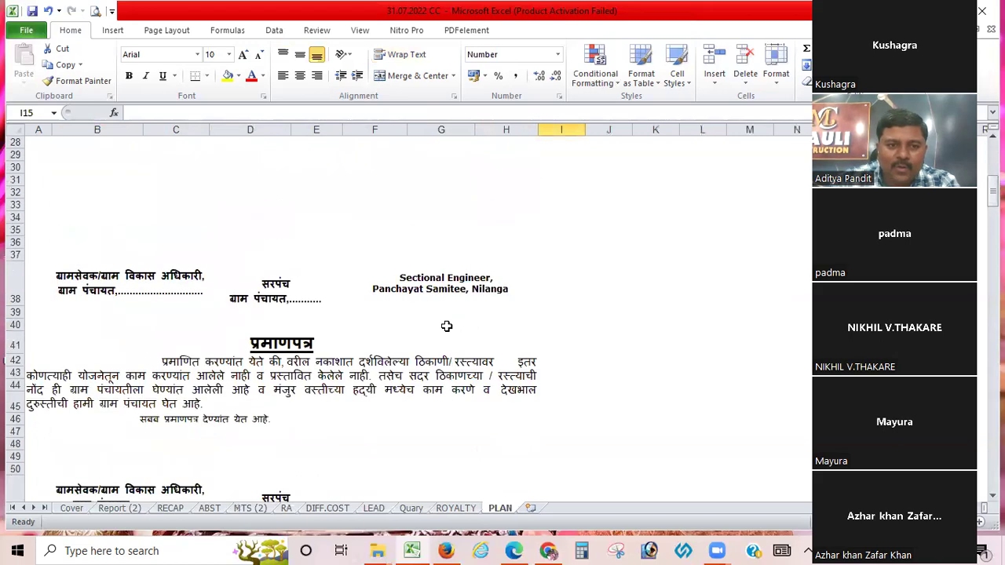
{"action": "scroll", "coordinate": [447, 326], "scroll_direction": "up", "scroll_amount": 2}
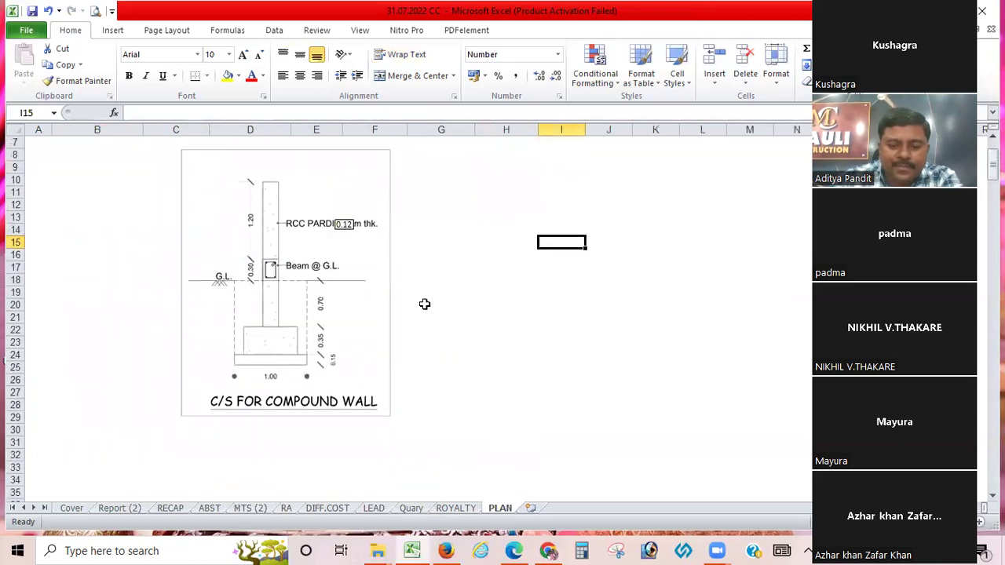
{"action": "scroll", "coordinate": [412, 269], "scroll_direction": "up", "scroll_amount": 1}
{"action": "scroll", "coordinate": [475, 309], "scroll_direction": "up", "scroll_amount": 1}
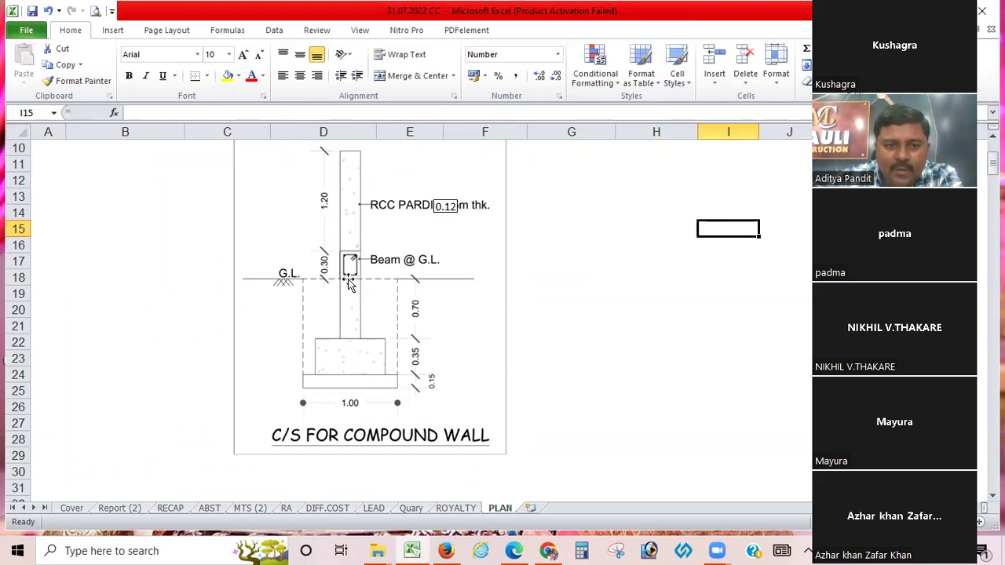
{"action": "scroll", "coordinate": [354, 280], "scroll_direction": "up", "scroll_amount": 2}
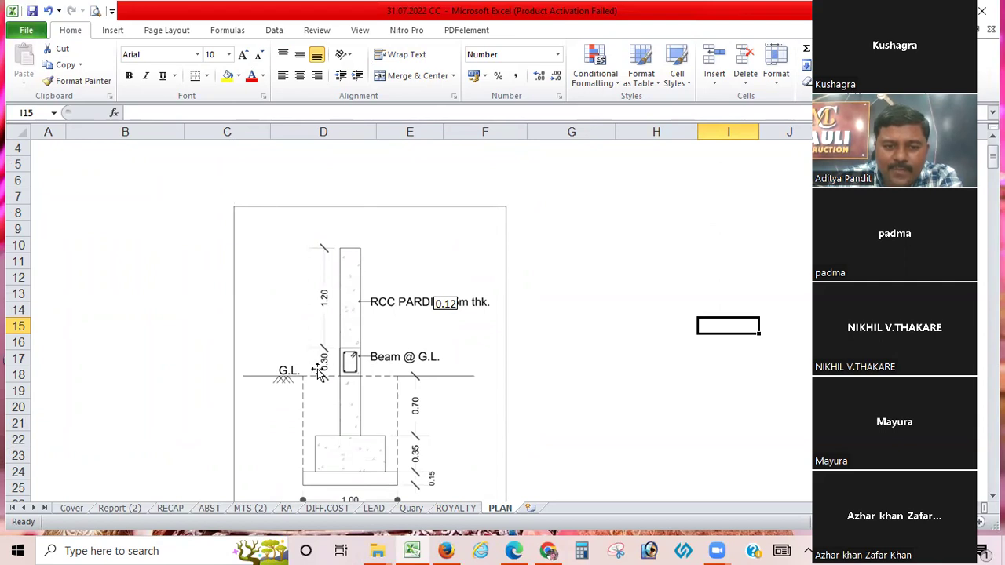
{"action": "left_click", "coordinate": [251, 508]}
{"action": "scroll", "coordinate": [307, 348], "scroll_direction": "up", "scroll_amount": 1}
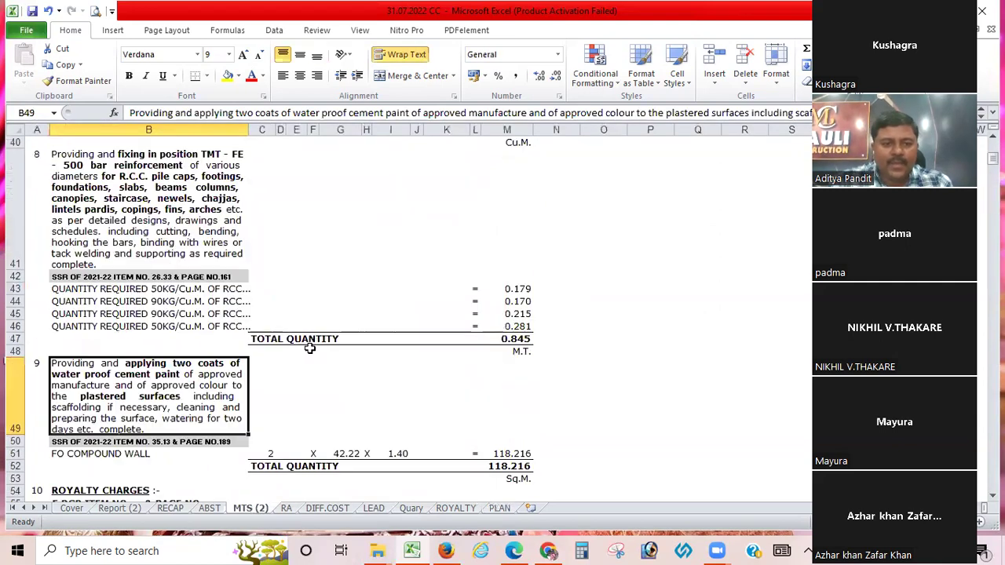
{"action": "scroll", "coordinate": [323, 338], "scroll_direction": "up", "scroll_amount": 13}
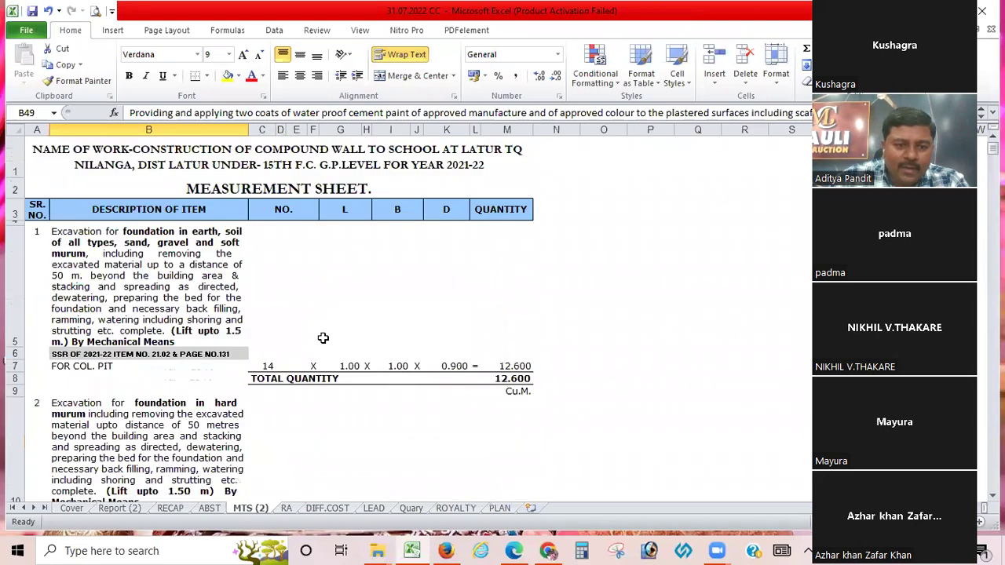
{"action": "left_click", "coordinate": [262, 367]}
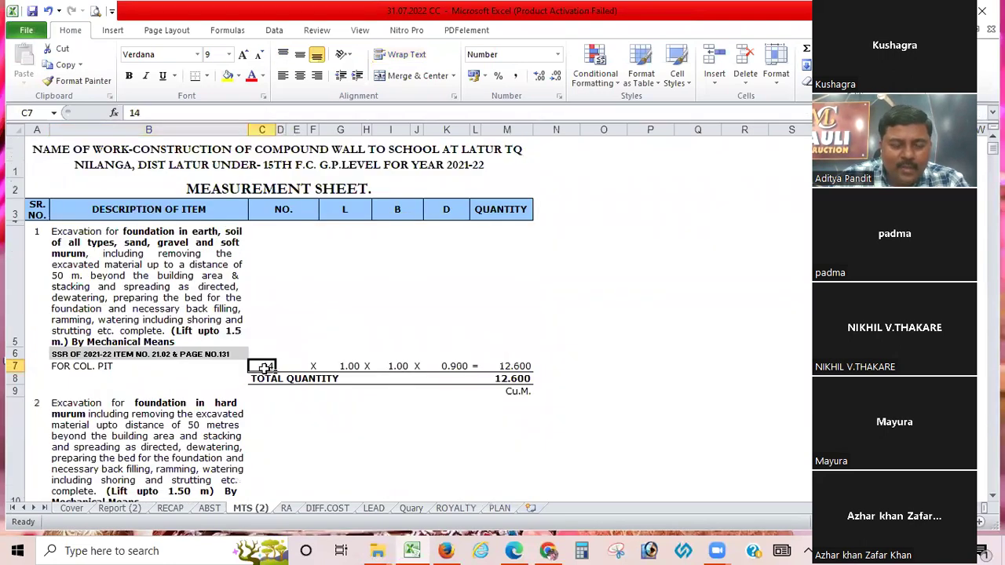
{"action": "scroll", "coordinate": [348, 382], "scroll_direction": "down", "scroll_amount": 1}
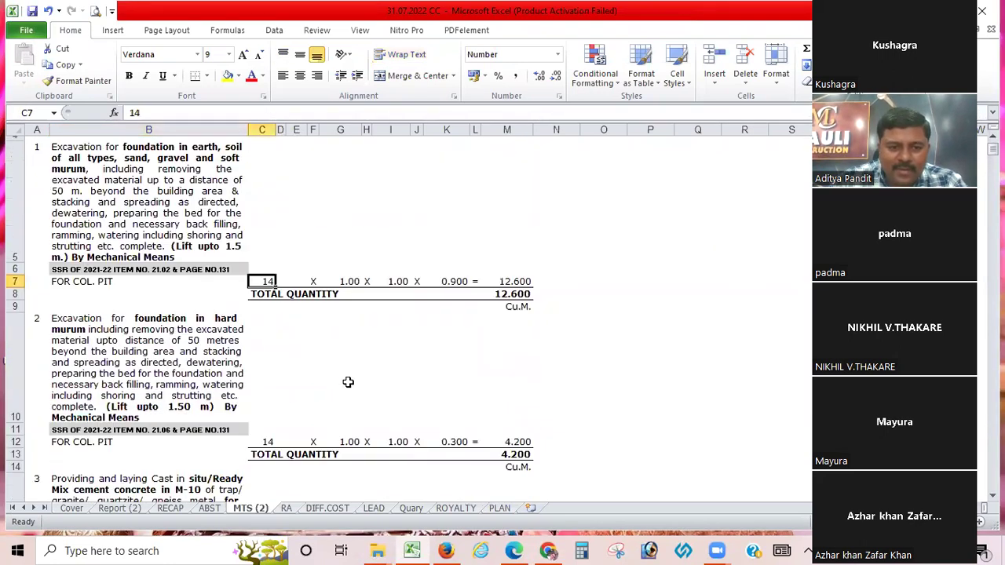
{"action": "scroll", "coordinate": [348, 382], "scroll_direction": "up", "scroll_amount": 1}
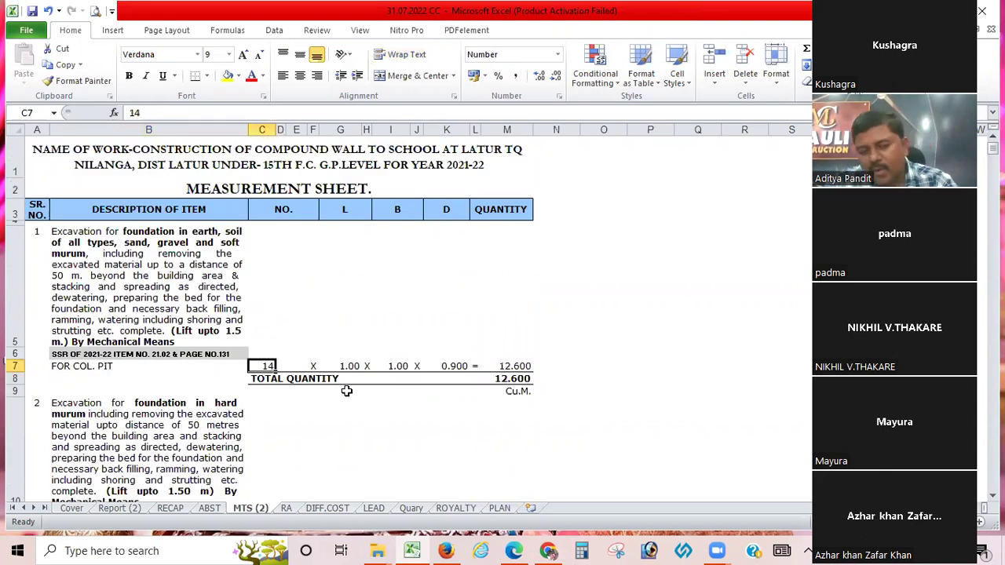
{"action": "scroll", "coordinate": [346, 391], "scroll_direction": "down", "scroll_amount": 6}
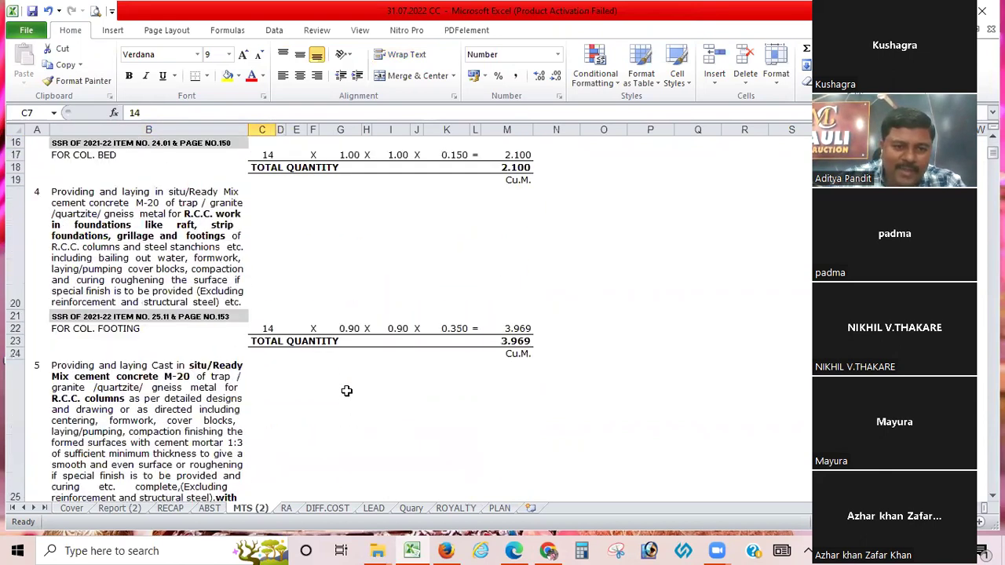
{"action": "scroll", "coordinate": [347, 391], "scroll_direction": "down", "scroll_amount": 3}
{"action": "scroll", "coordinate": [348, 388], "scroll_direction": "down", "scroll_amount": 3}
{"action": "left_click", "coordinate": [253, 351]}
{"action": "left_click", "coordinate": [336, 348]}
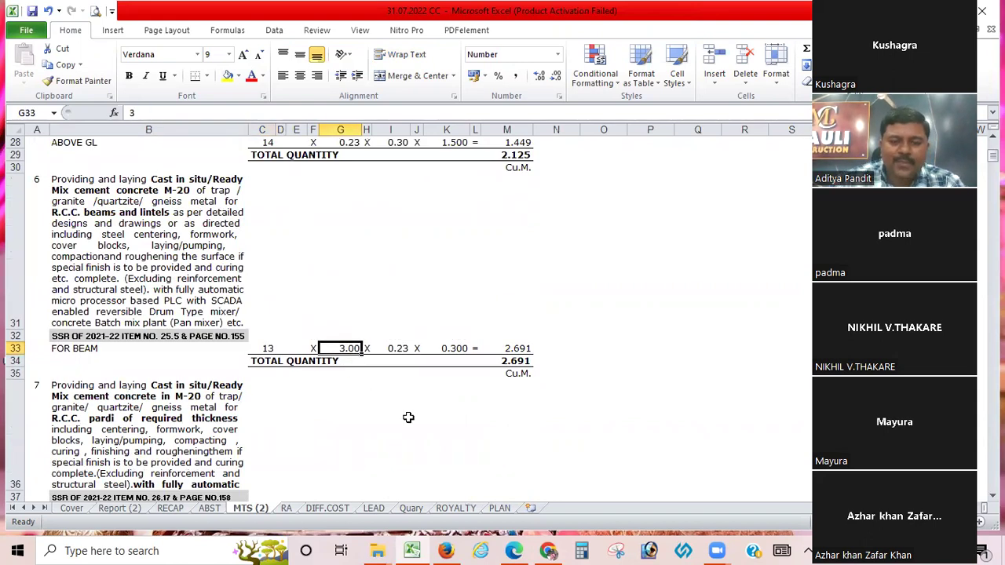
{"action": "left_click", "coordinate": [499, 509]}
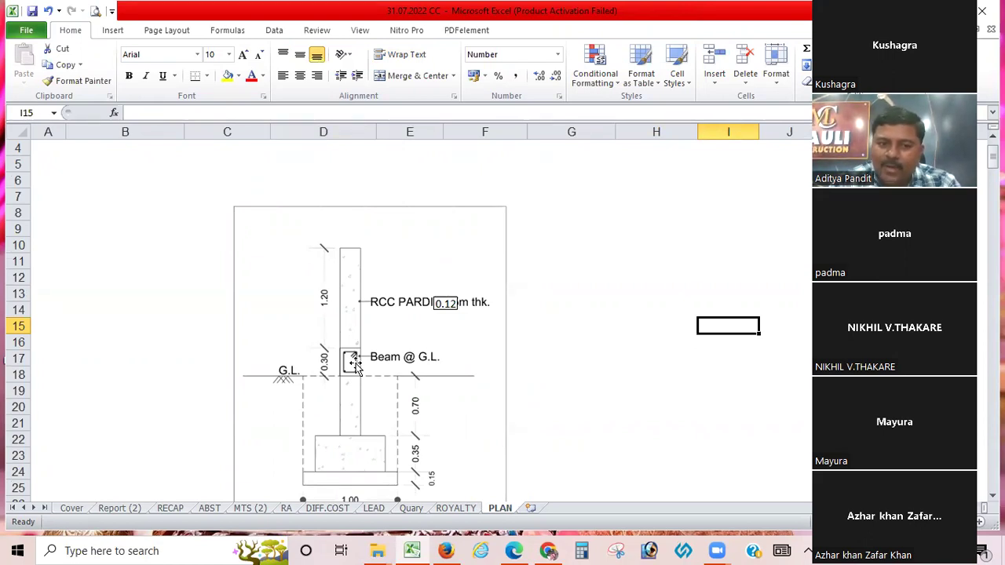
{"action": "left_click", "coordinate": [248, 510]}
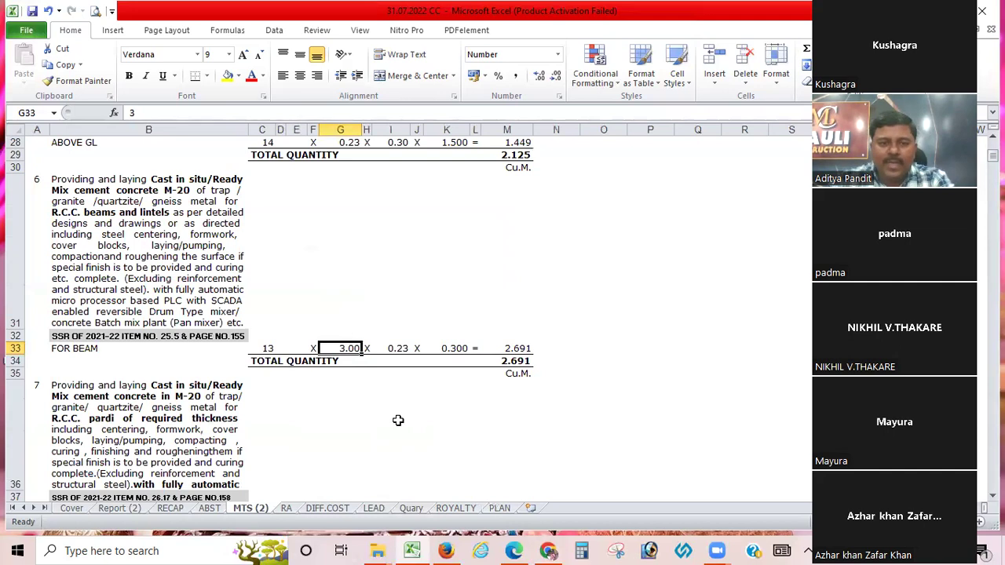
Step: Review the beam count in C33 on MTS (2) and the RECAP grand total
{"action": "left_click", "coordinate": [267, 349]}
{"action": "scroll", "coordinate": [366, 303], "scroll_direction": "up", "scroll_amount": 2}
{"action": "scroll", "coordinate": [366, 302], "scroll_direction": "up", "scroll_amount": 3}
{"action": "scroll", "coordinate": [272, 314], "scroll_direction": "up", "scroll_amount": 2}
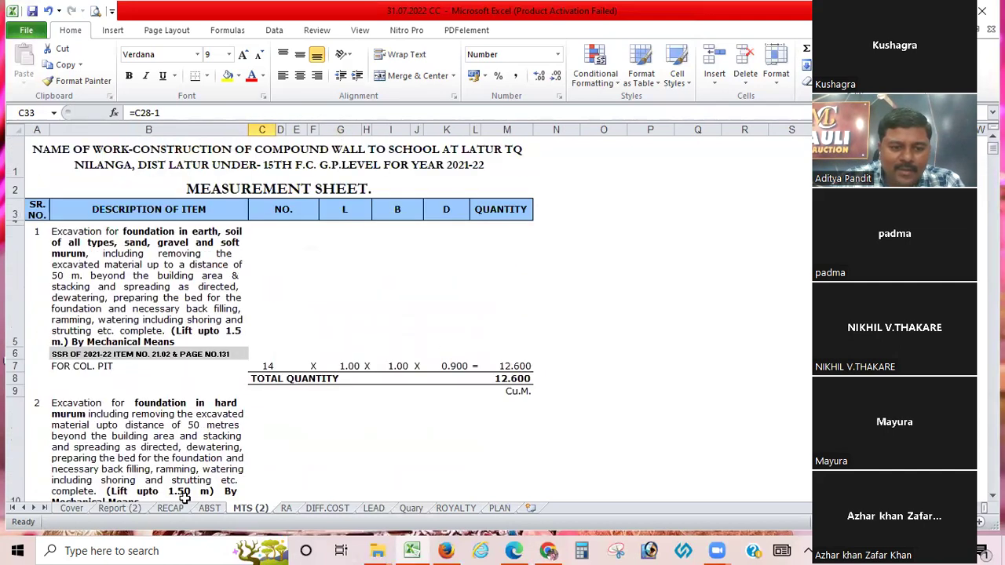
{"action": "left_click", "coordinate": [171, 508]}
{"action": "left_click", "coordinate": [245, 509]}
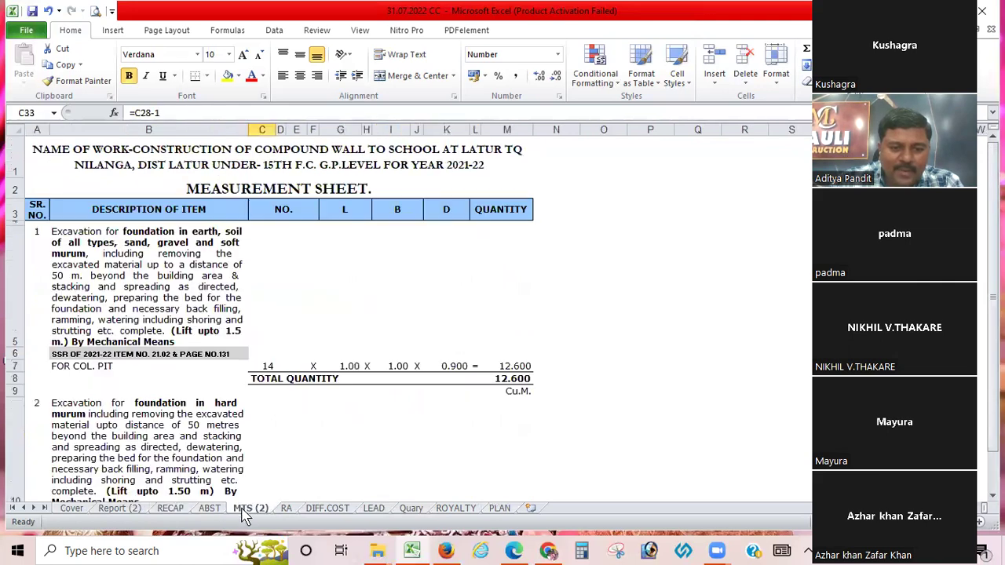
Step: Try 20 column pits in C7 and check the resulting RECAP grand total
{"action": "left_click", "coordinate": [267, 366]}
{"action": "type", "text": "20"}
{"action": "left_click", "coordinate": [299, 410]}
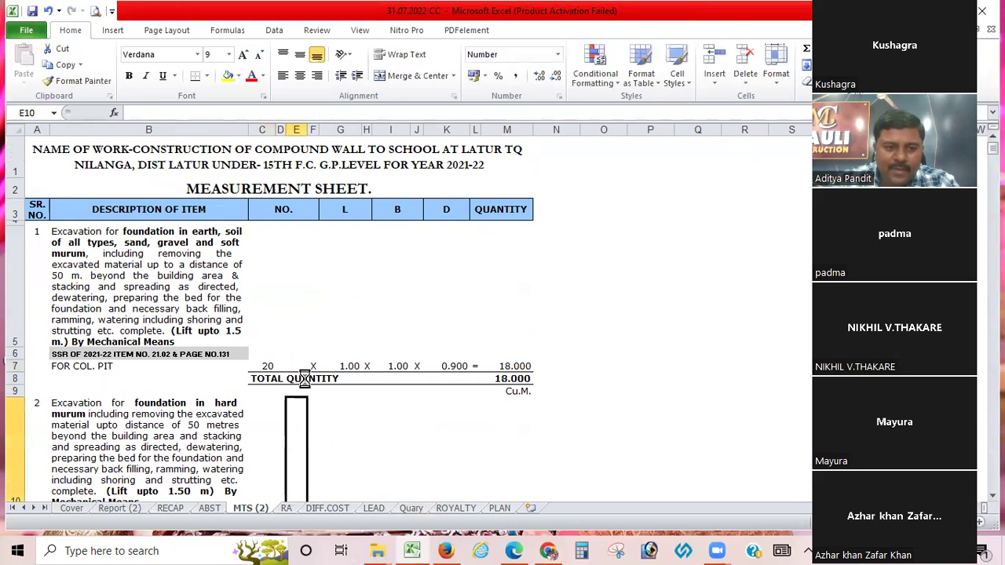
{"action": "scroll", "coordinate": [302, 398], "scroll_direction": "down", "scroll_amount": 6}
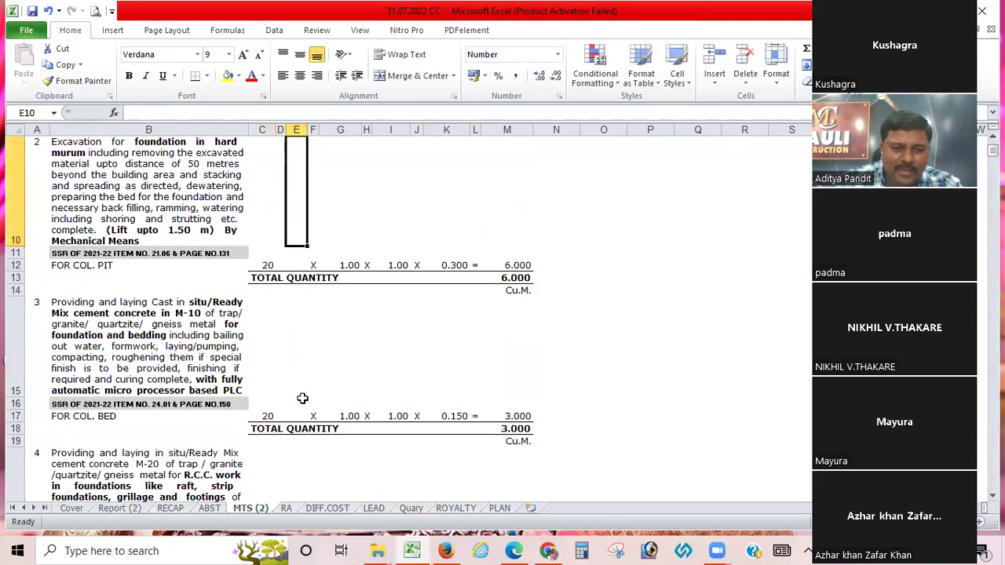
{"action": "scroll", "coordinate": [289, 483], "scroll_direction": "down", "scroll_amount": 1}
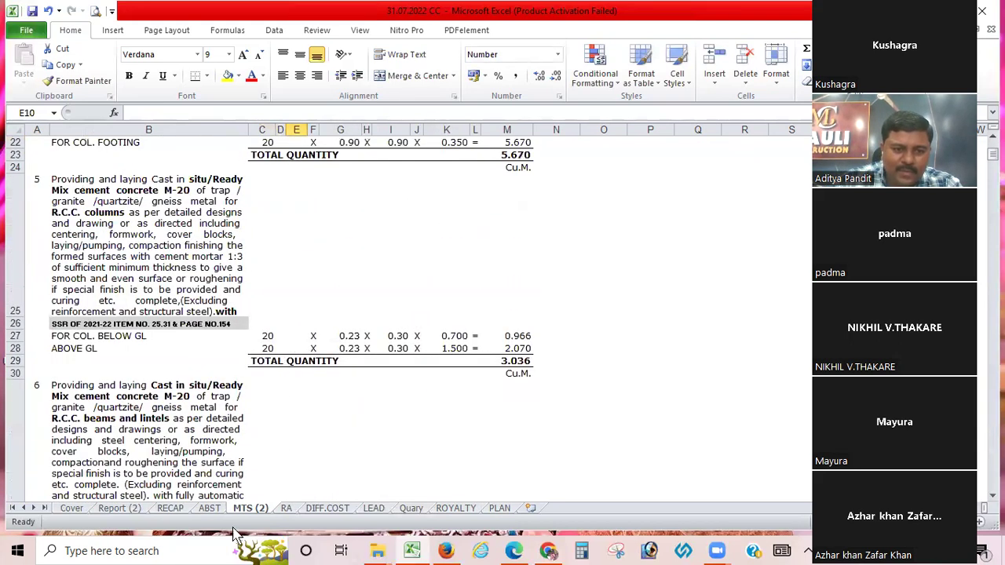
{"action": "left_click", "coordinate": [169, 510]}
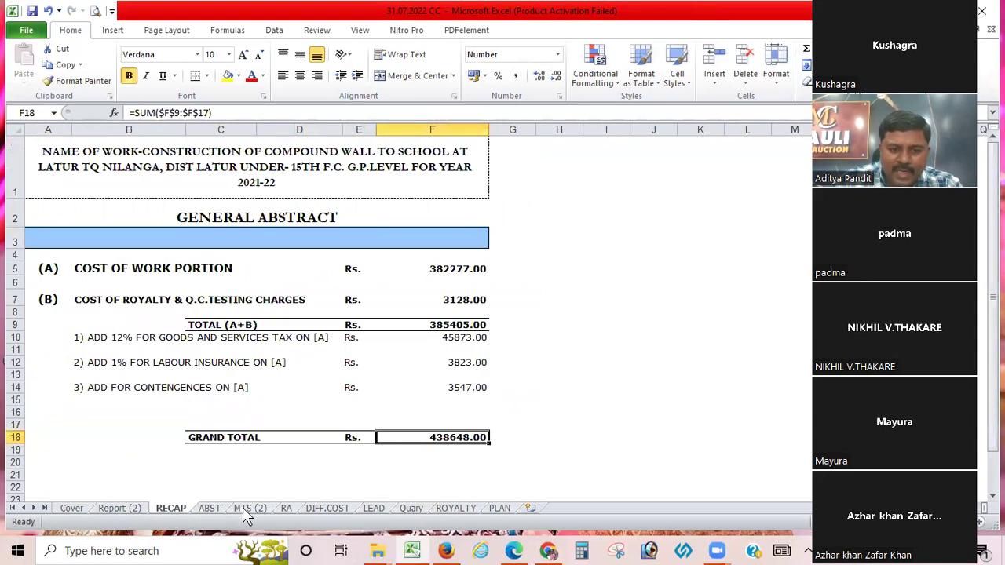
{"action": "left_click", "coordinate": [248, 508]}
{"action": "scroll", "coordinate": [275, 432], "scroll_direction": "up", "scroll_amount": 7}
Step: Change the column pit count in C7 to 25, check RECAP, and save the workbook
{"action": "left_click", "coordinate": [266, 366]}
{"action": "type", "text": "20"}
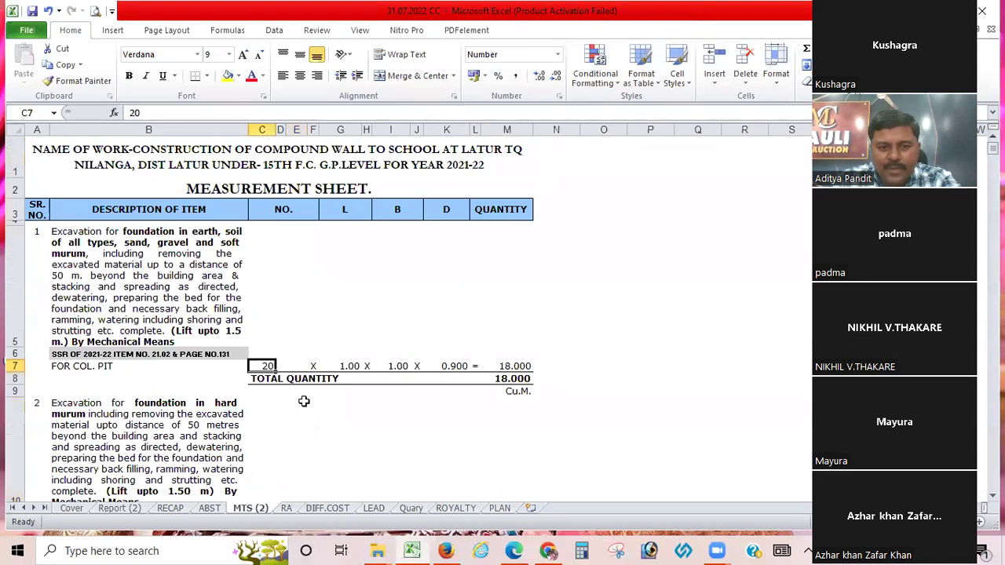
{"action": "type", "text": "5"}
{"action": "key", "text": "Return"}
{"action": "left_click", "coordinate": [170, 509]}
{"action": "key", "text": "ctrl+s"}
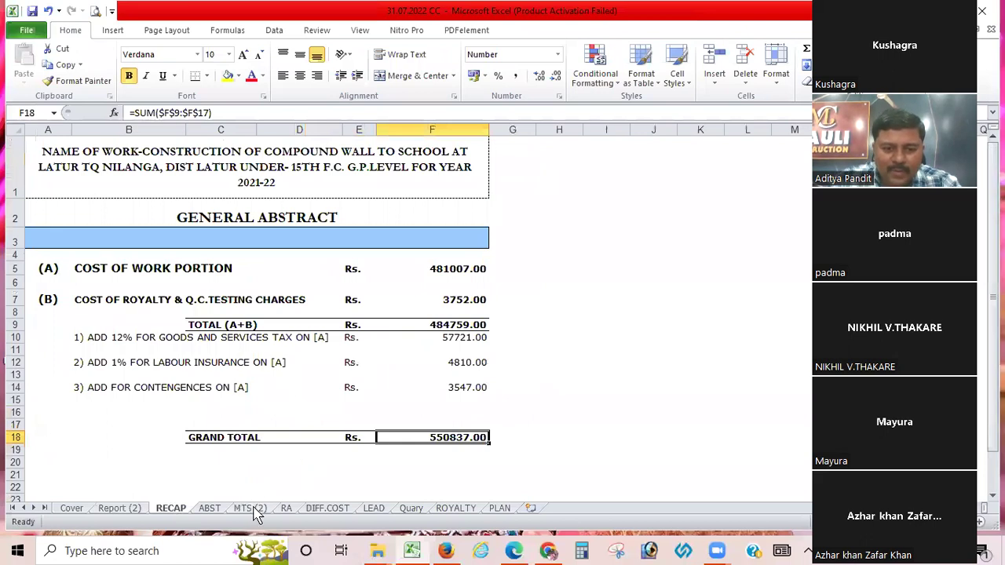
{"action": "left_click", "coordinate": [253, 509]}
Step: Try 22 and then 23 column pits in C7, checking the RECAP grand total each time
{"action": "left_click", "coordinate": [267, 365]}
{"action": "type", "text": "22"}
{"action": "left_click", "coordinate": [297, 341]}
{"action": "left_click", "coordinate": [169, 509]}
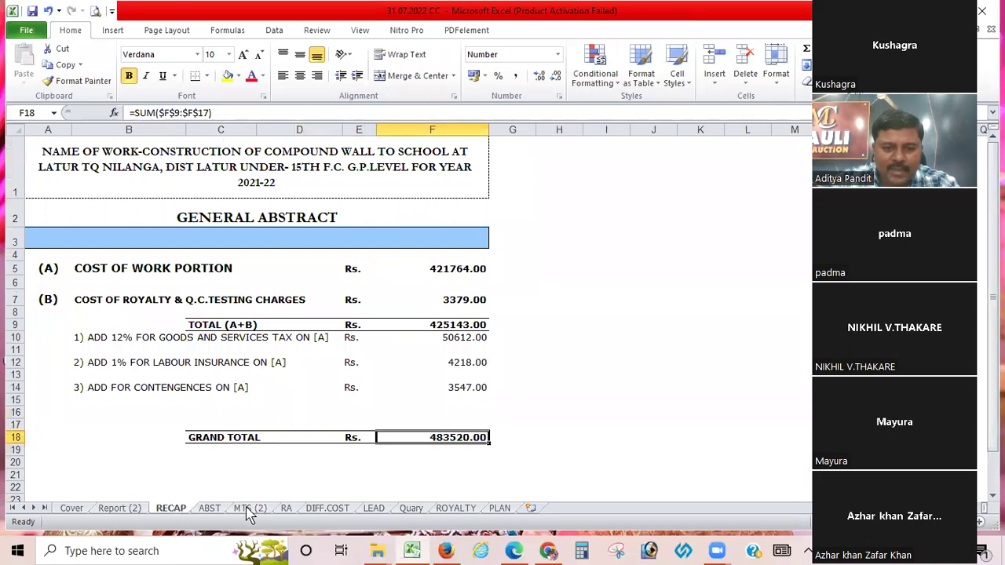
{"action": "left_click", "coordinate": [249, 509]}
{"action": "left_click", "coordinate": [267, 366]}
{"action": "type", "text": "23"}
{"action": "left_click", "coordinate": [281, 424]}
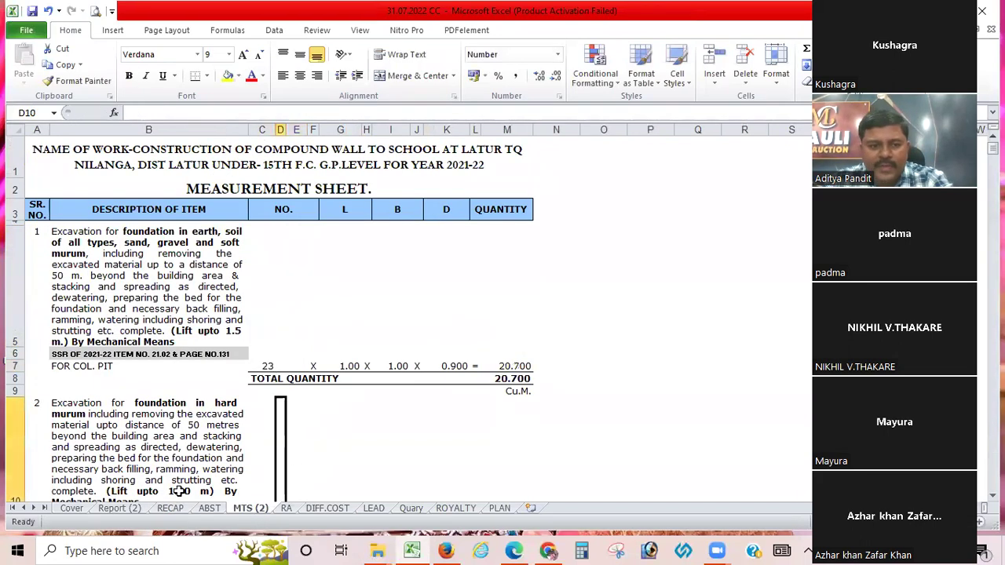
{"action": "left_click", "coordinate": [170, 510]}
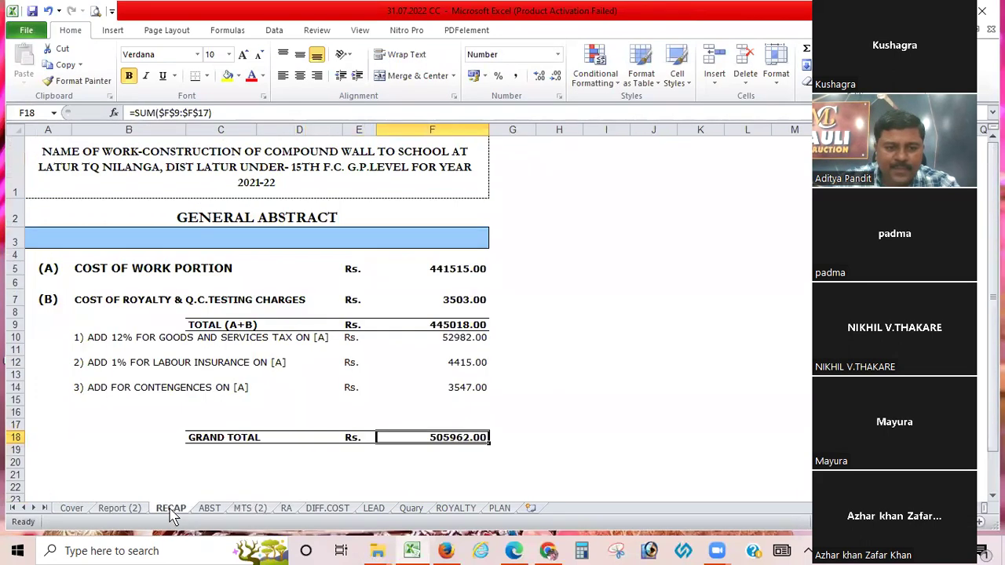
{"action": "left_click", "coordinate": [250, 509]}
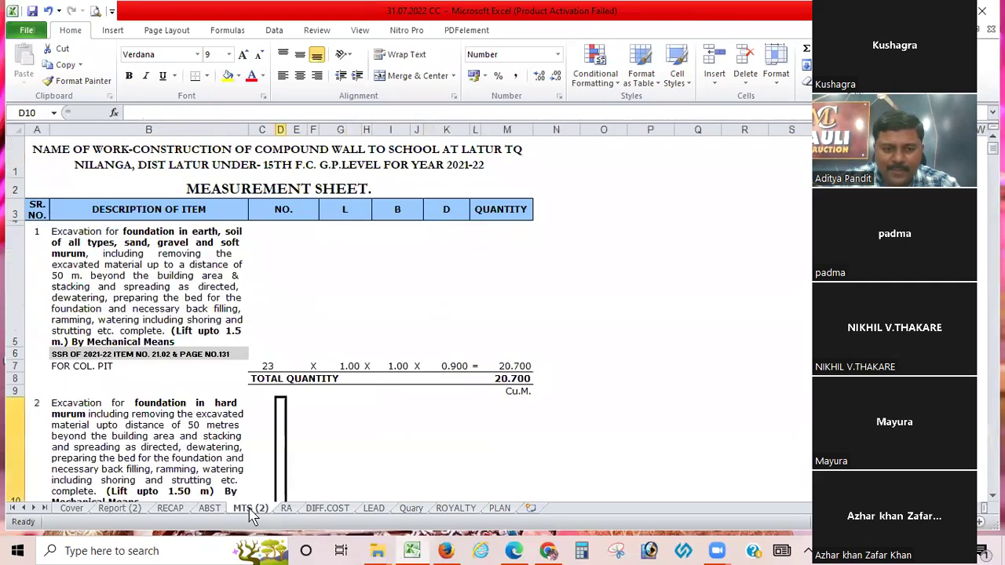
Step: Change the beam length in G33 from 3.00 to 2.95
{"action": "scroll", "coordinate": [317, 376], "scroll_direction": "down", "scroll_amount": 1}
{"action": "left_click", "coordinate": [267, 282]}
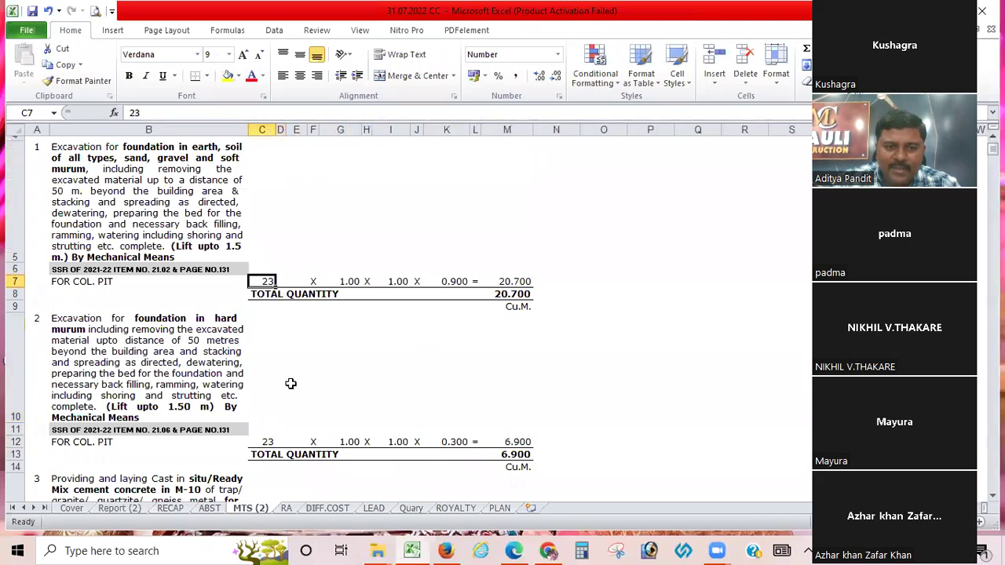
{"action": "scroll", "coordinate": [316, 365], "scroll_direction": "down", "scroll_amount": 4}
{"action": "scroll", "coordinate": [316, 367], "scroll_direction": "down", "scroll_amount": 6}
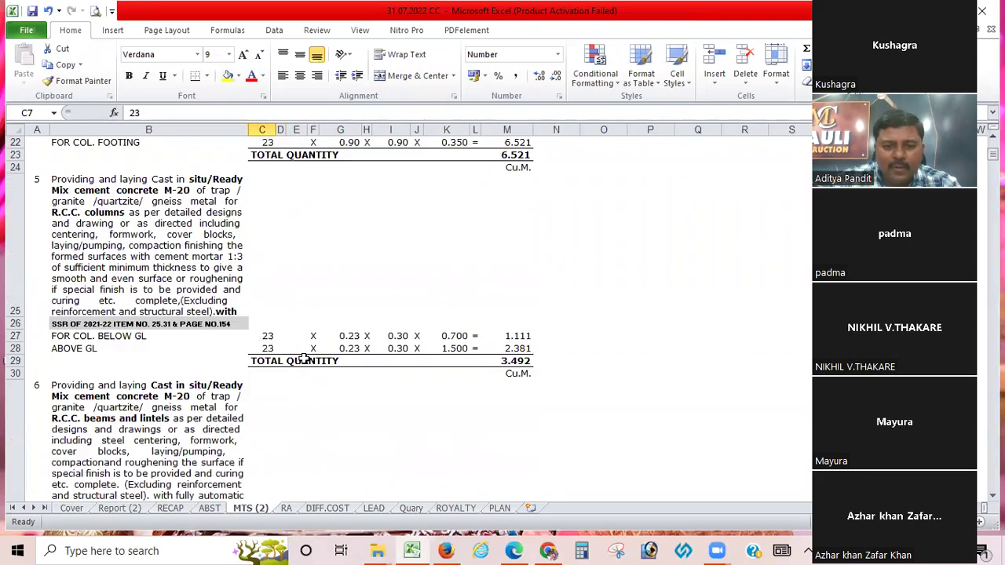
{"action": "scroll", "coordinate": [304, 359], "scroll_direction": "down", "scroll_amount": 3}
{"action": "scroll", "coordinate": [370, 351], "scroll_direction": "up", "scroll_amount": 1}
{"action": "left_click", "coordinate": [351, 292]}
{"action": "scroll", "coordinate": [356, 330], "scroll_direction": "up", "scroll_amount": 1}
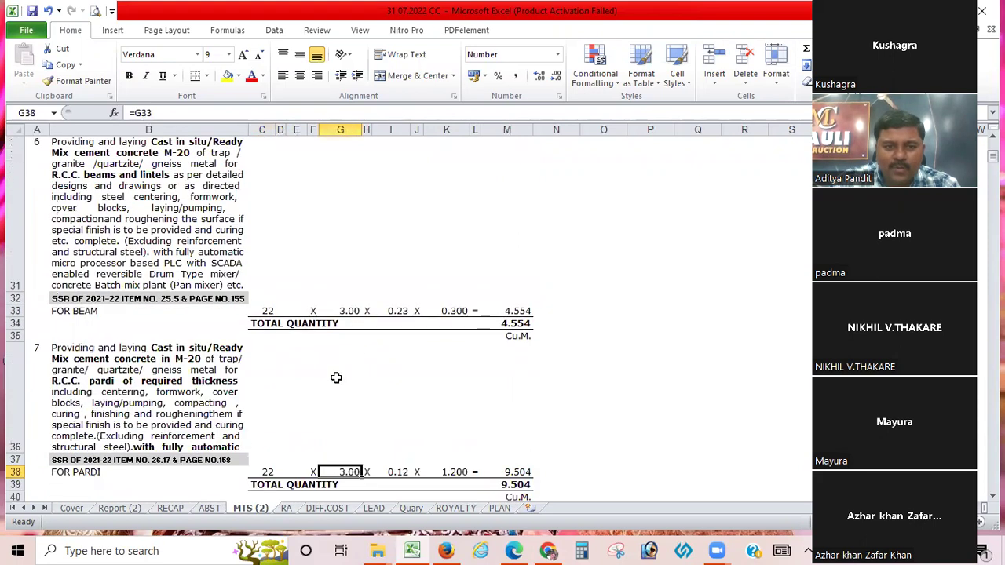
{"action": "left_click", "coordinate": [349, 313]}
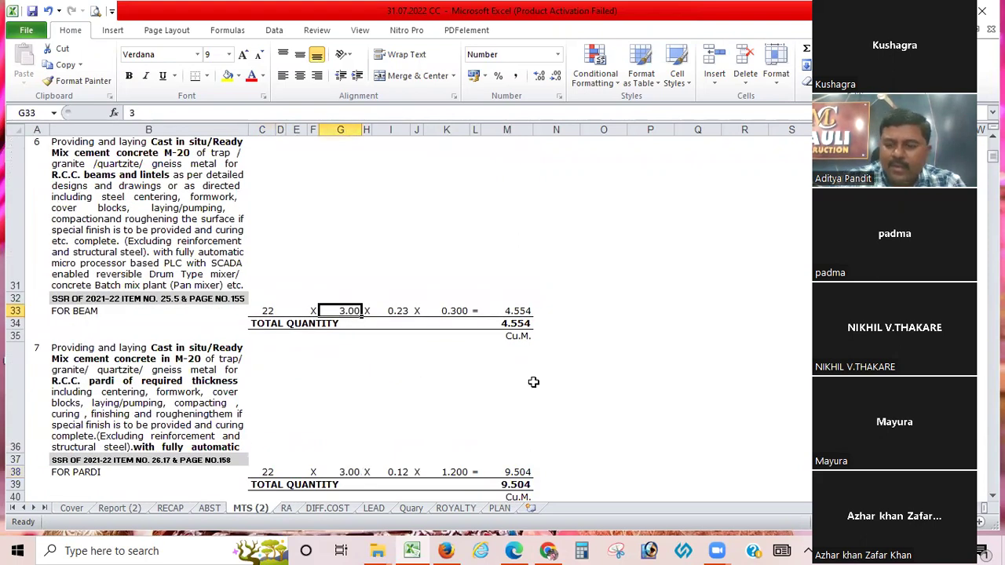
{"action": "type", "text": "2.95"}
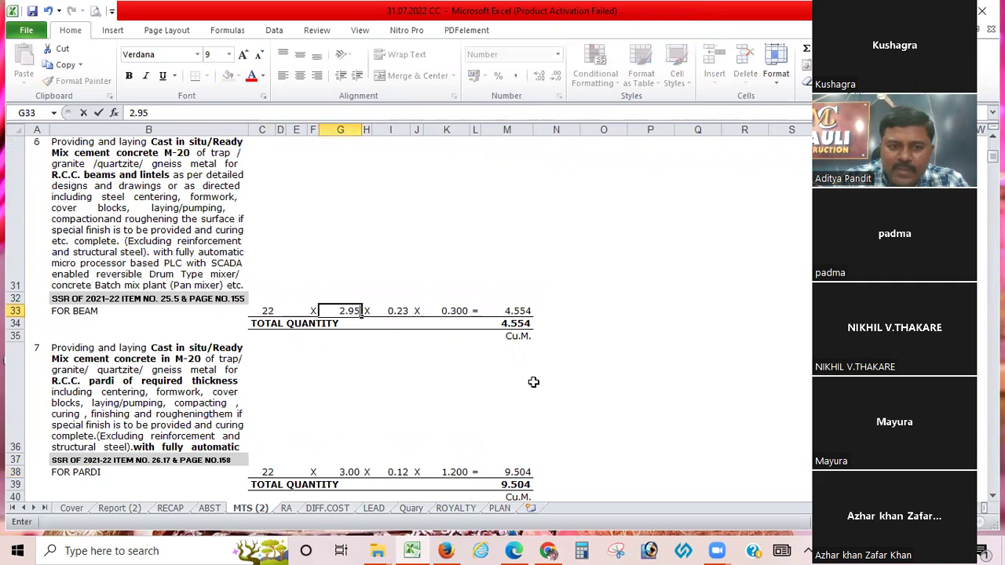
{"action": "key", "text": "Return"}
Step: Change RECAP contingencies from 3547 to 2858, then to 2804, making the grand total 500000.00
{"action": "left_click", "coordinate": [182, 510]}
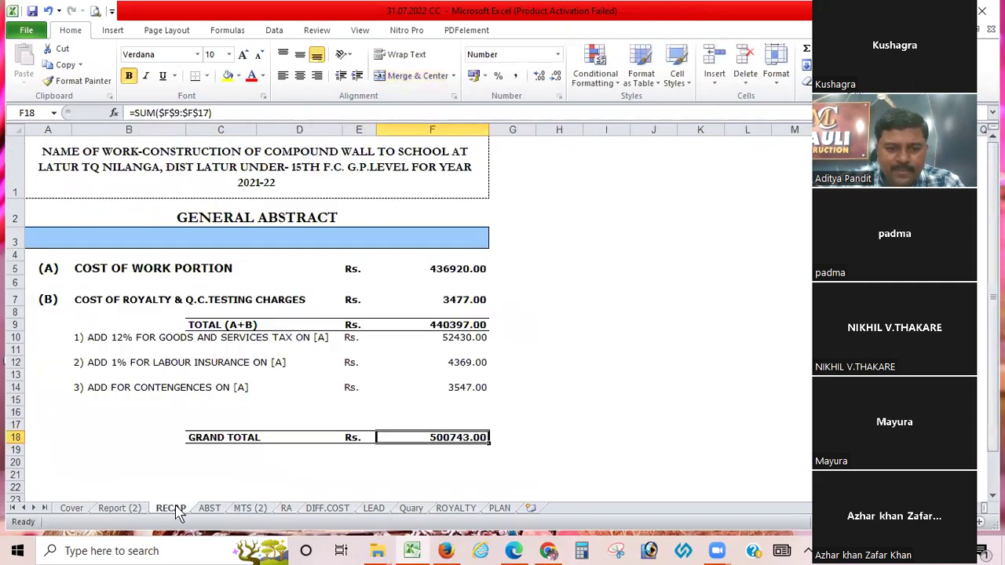
{"action": "double_click", "coordinate": [478, 388]}
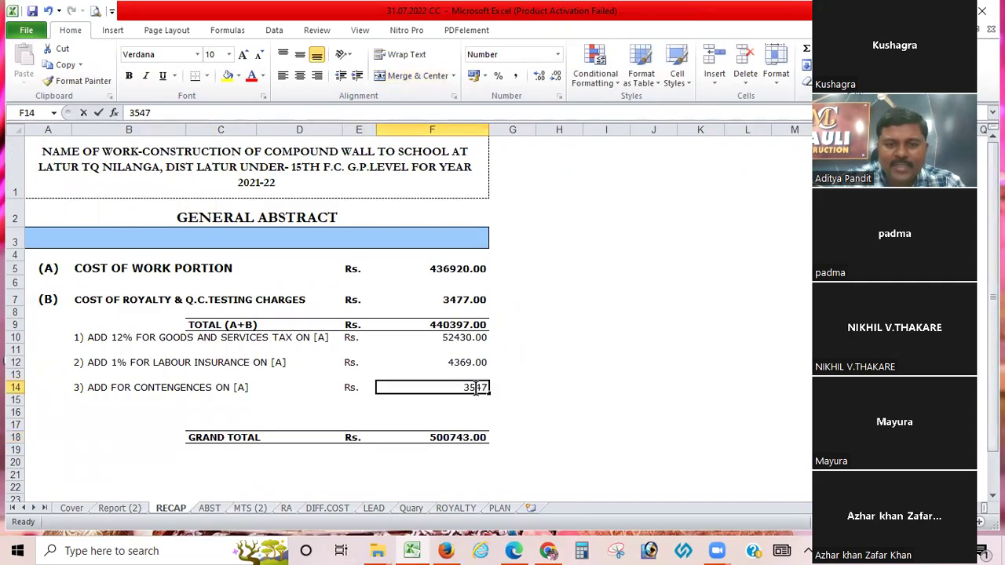
{"action": "left_click_drag", "start_coordinate": [457, 387], "coordinate": [536, 387]}
{"action": "type", "text": "2858"}
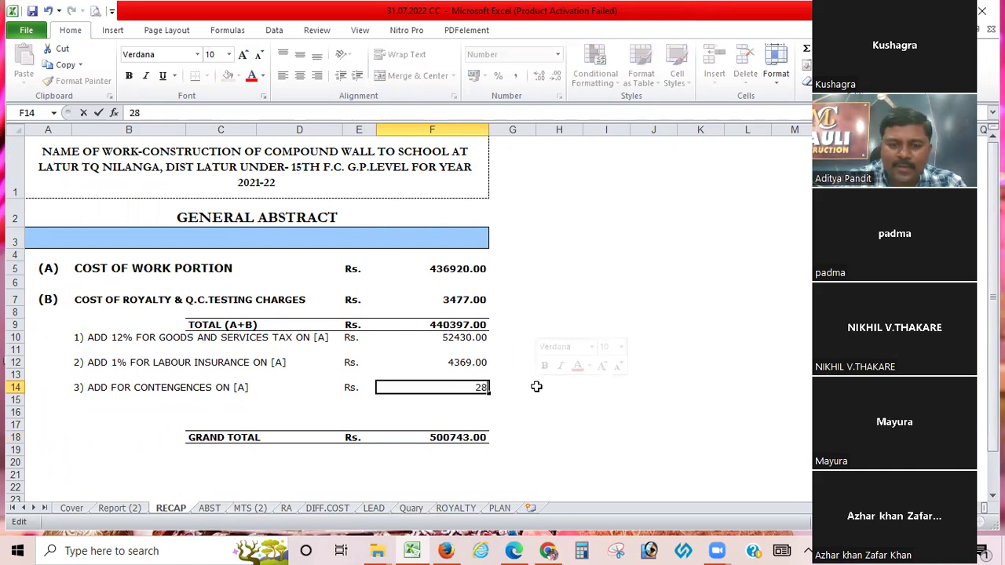
{"action": "key", "text": "Return"}
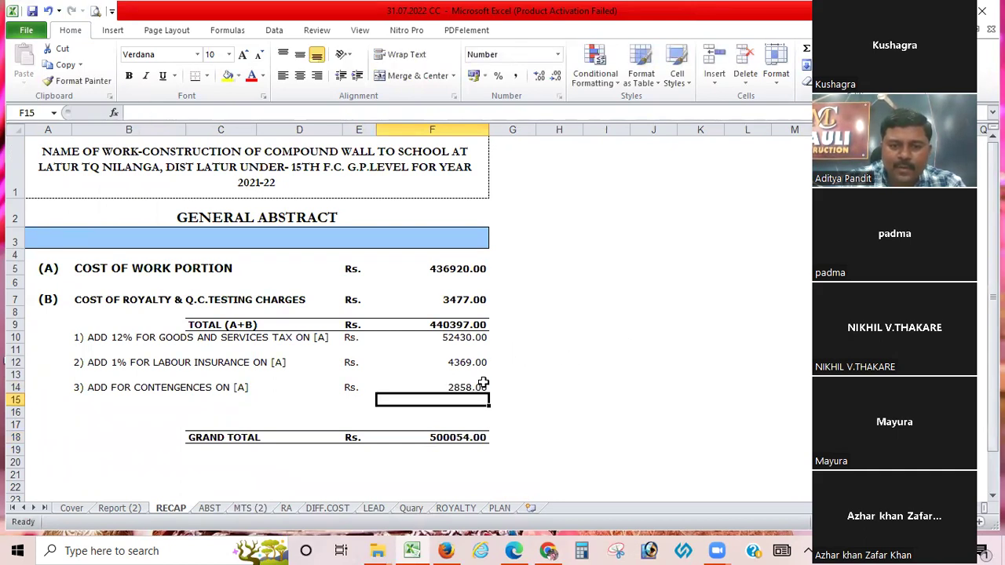
{"action": "double_click", "coordinate": [479, 387]}
{"action": "left_click_drag", "start_coordinate": [474, 387], "coordinate": [518, 387]}
{"action": "type", "text": "04"}
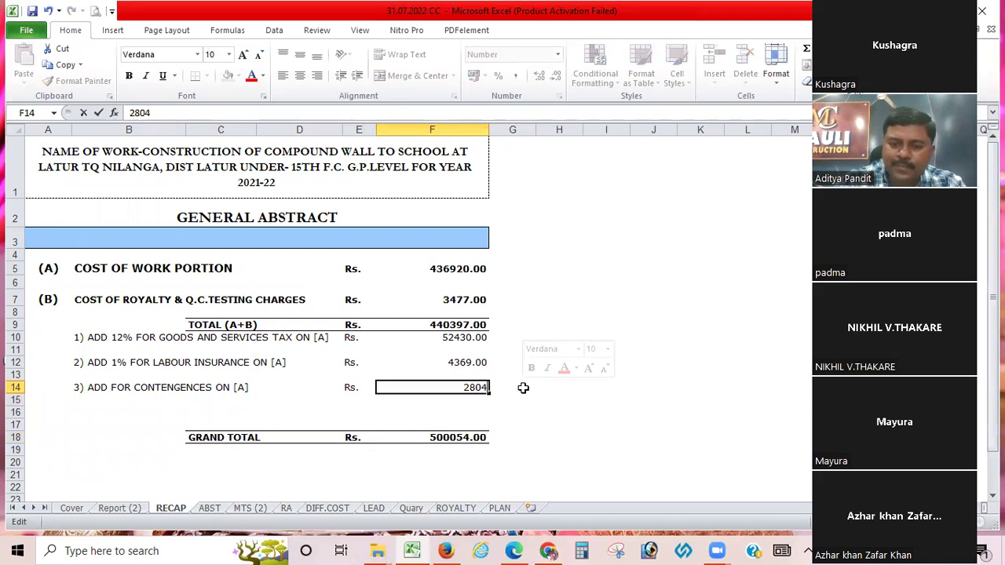
{"action": "key", "text": "Return"}
{"action": "left_click", "coordinate": [538, 390]}
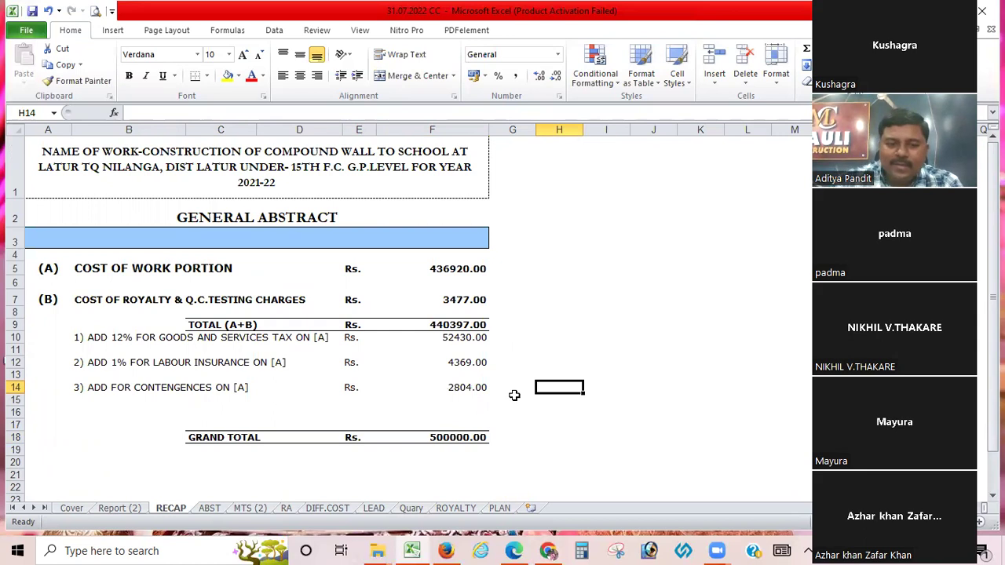
{"action": "left_click", "coordinate": [258, 509]}
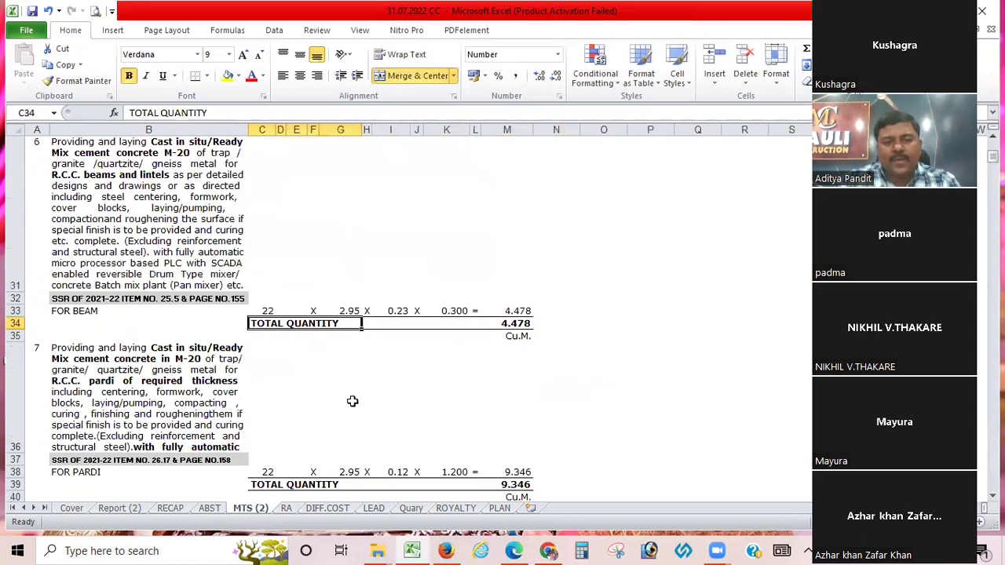
{"action": "left_click", "coordinate": [180, 510]}
{"action": "left_click", "coordinate": [250, 509]}
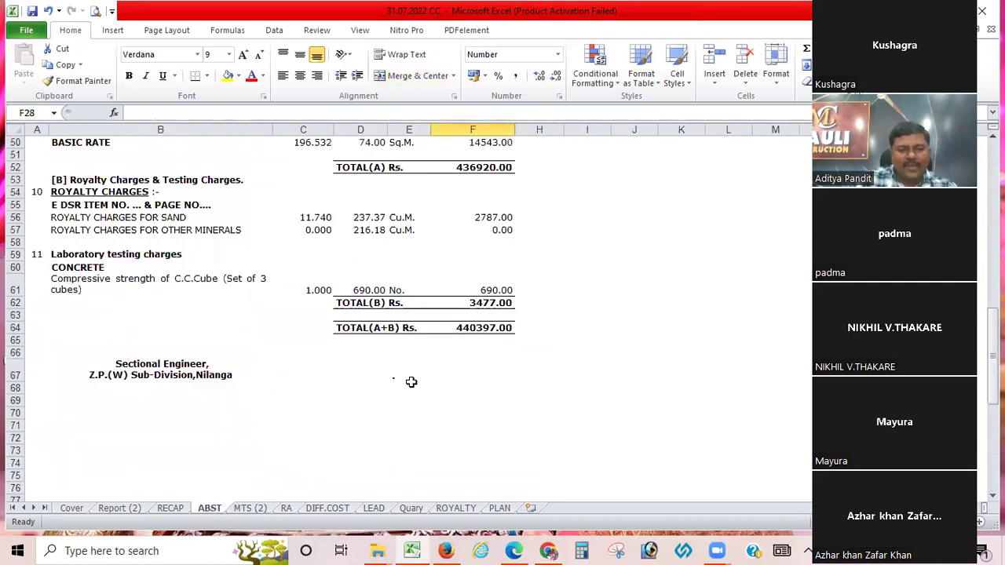
{"action": "scroll", "coordinate": [411, 383], "scroll_direction": "up", "scroll_amount": 2}
{"action": "scroll", "coordinate": [411, 382], "scroll_direction": "up", "scroll_amount": 1}
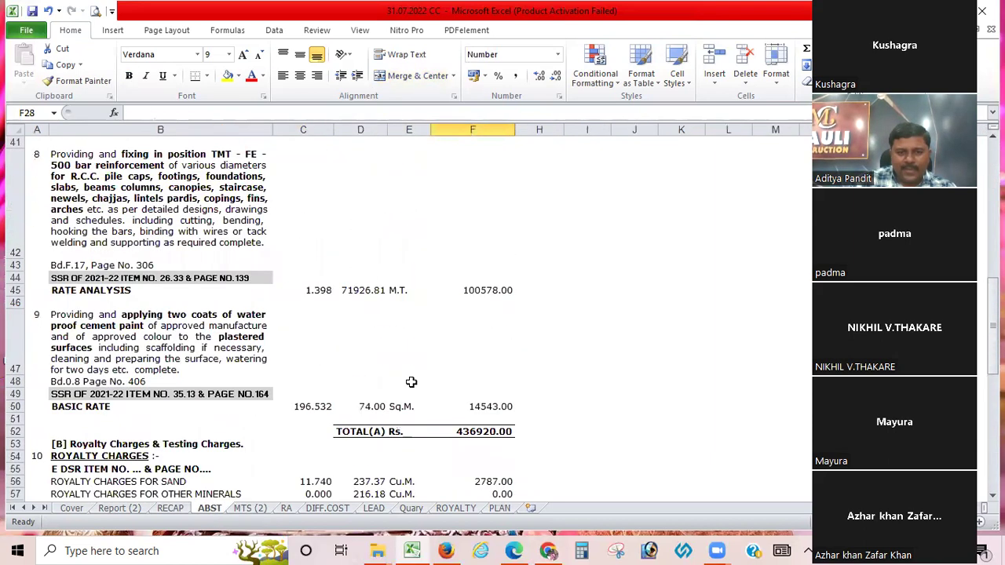
{"action": "left_click", "coordinate": [251, 510]}
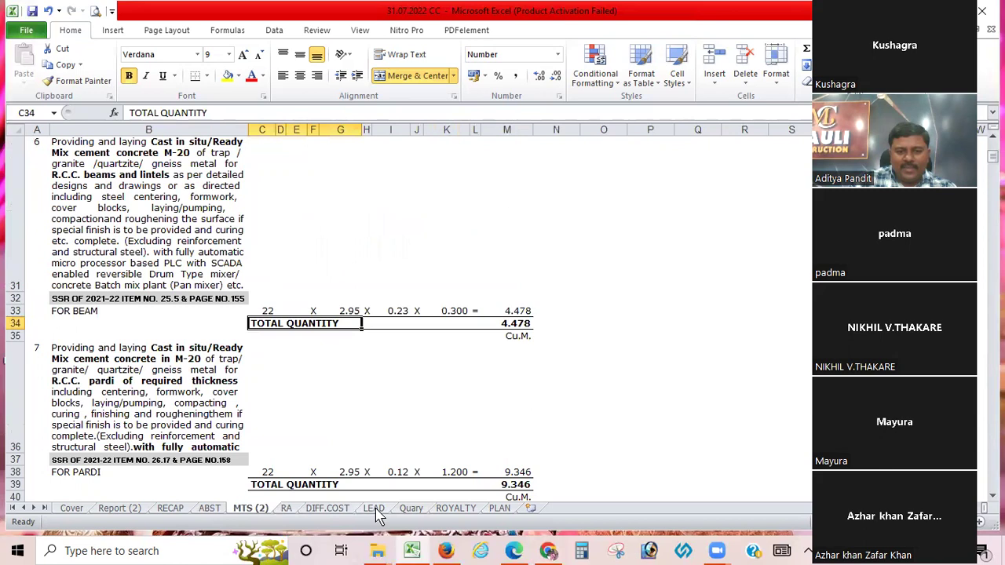
{"action": "left_click", "coordinate": [377, 510]}
{"action": "left_click", "coordinate": [257, 512]}
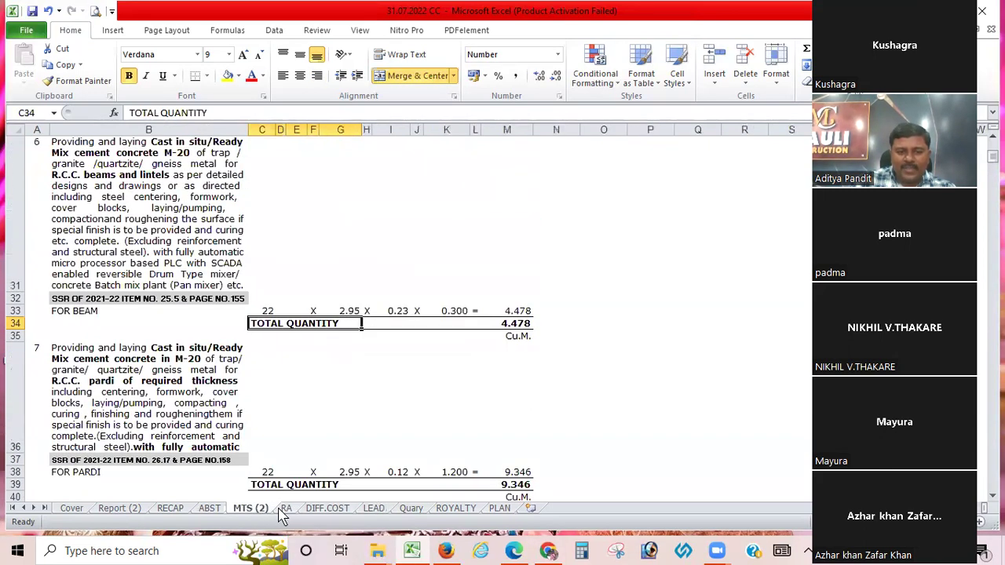
{"action": "left_click", "coordinate": [286, 509]}
{"action": "scroll", "coordinate": [385, 366], "scroll_direction": "up", "scroll_amount": 8}
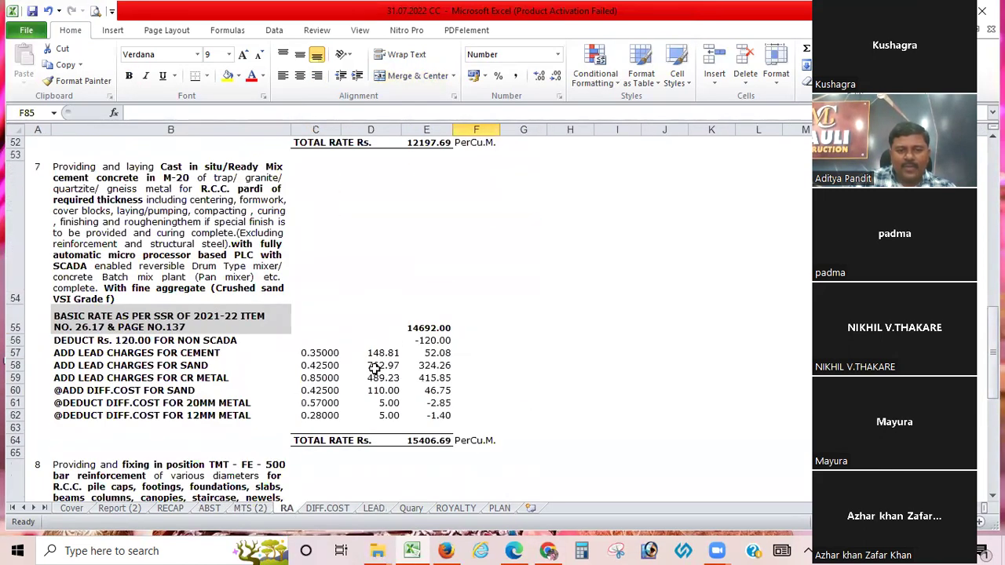
{"action": "double_click", "coordinate": [374, 365]}
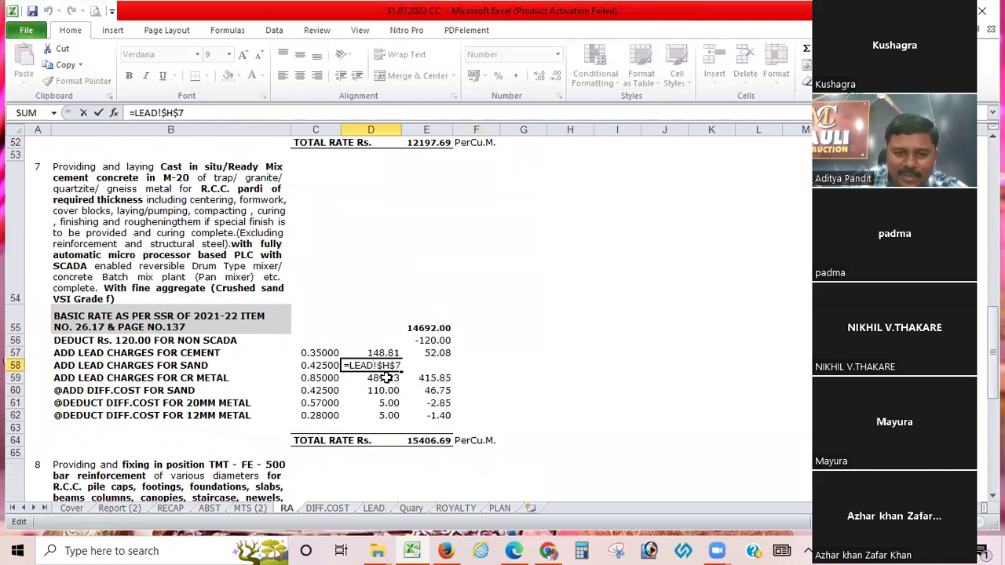
{"action": "key", "text": "Escape"}
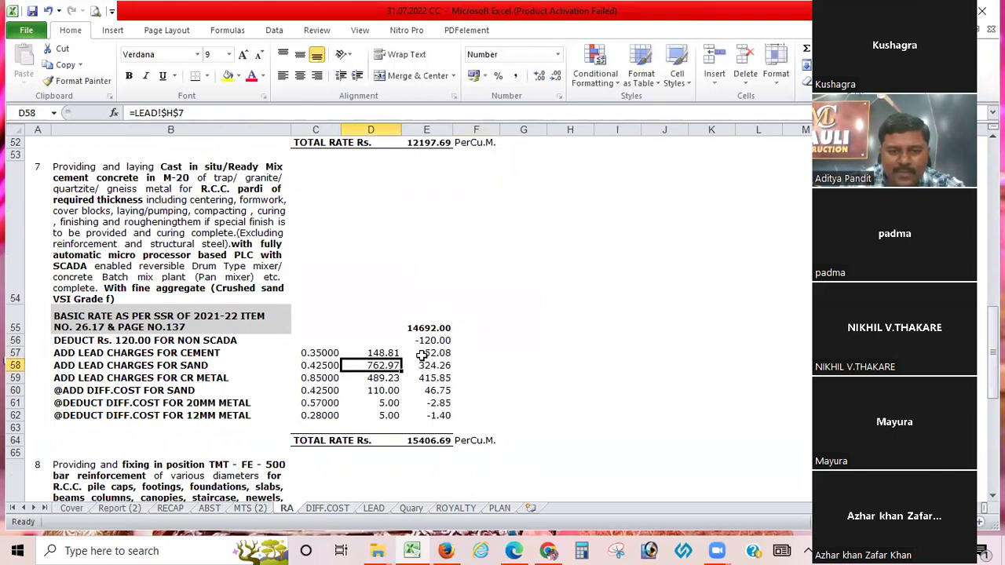
{"action": "left_click", "coordinate": [431, 364]}
{"action": "double_click", "coordinate": [433, 364]}
{"action": "key", "text": "Escape"}
{"action": "double_click", "coordinate": [437, 354]}
{"action": "key", "text": "Escape"}
{"action": "left_click", "coordinate": [250, 508]}
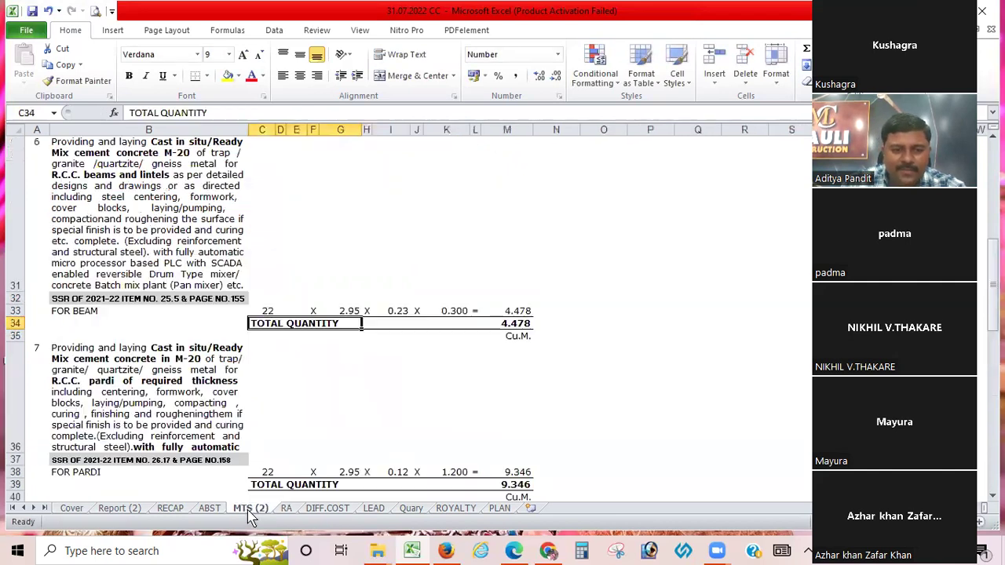
{"action": "scroll", "coordinate": [359, 393], "scroll_direction": "up", "scroll_amount": 1}
{"action": "double_click", "coordinate": [511, 347]}
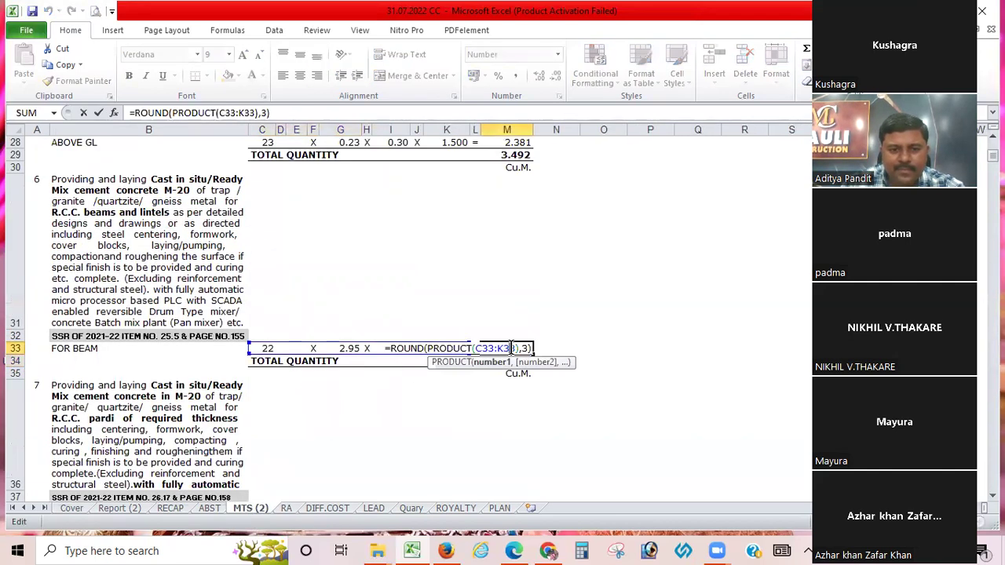
{"action": "key", "text": "Escape"}
{"action": "scroll", "coordinate": [450, 350], "scroll_direction": "up", "scroll_amount": 1}
{"action": "left_click", "coordinate": [509, 301]}
{"action": "double_click", "coordinate": [509, 301]}
{"action": "key", "text": "Return"}
{"action": "scroll", "coordinate": [447, 357], "scroll_direction": "up", "scroll_amount": 2}
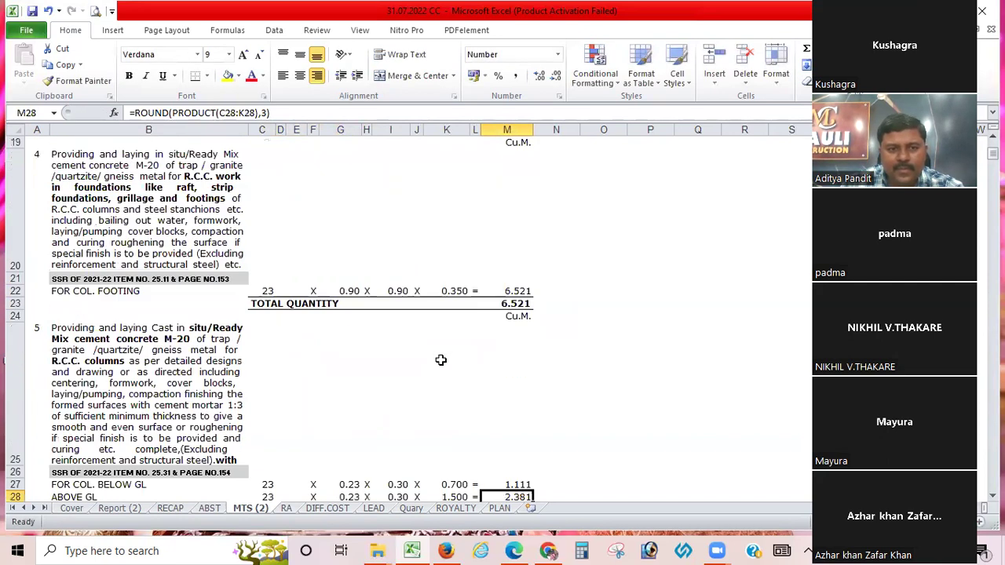
Step: Show Report (2) and select its name-of-work line for the compound wall at Latur
{"action": "left_click", "coordinate": [172, 509]}
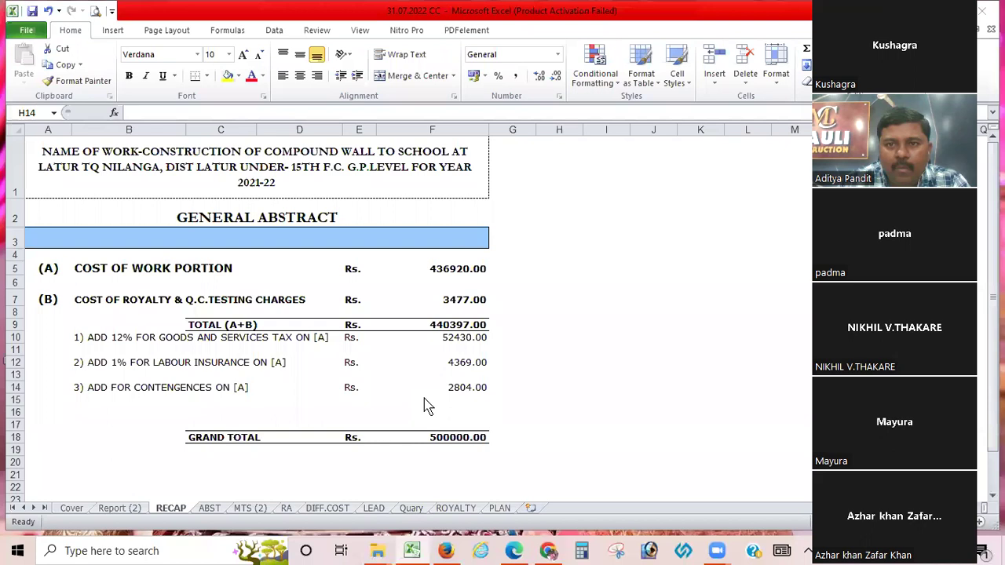
{"action": "left_click", "coordinate": [186, 463]}
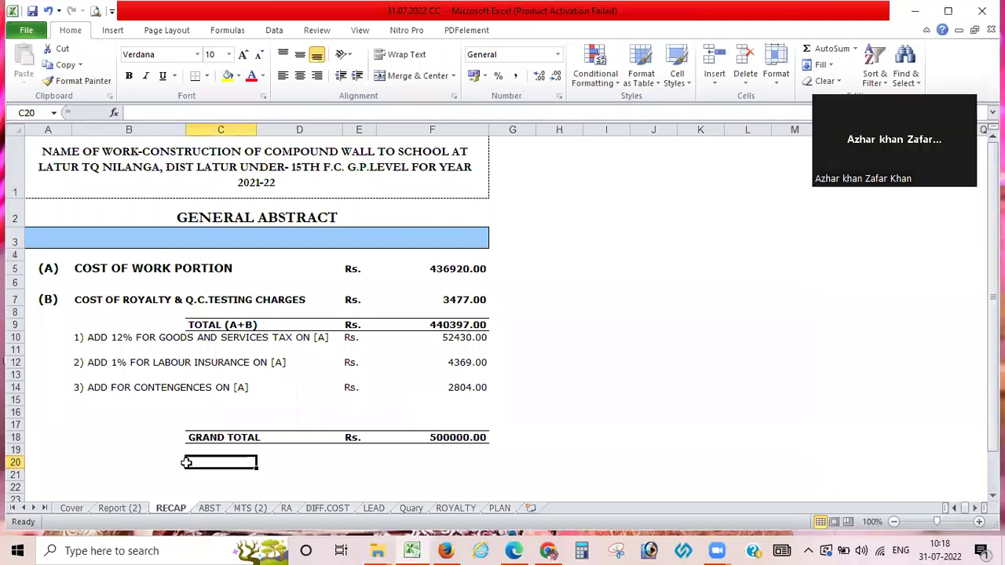
{"action": "left_click", "coordinate": [131, 510]}
{"action": "left_click", "coordinate": [298, 255]}
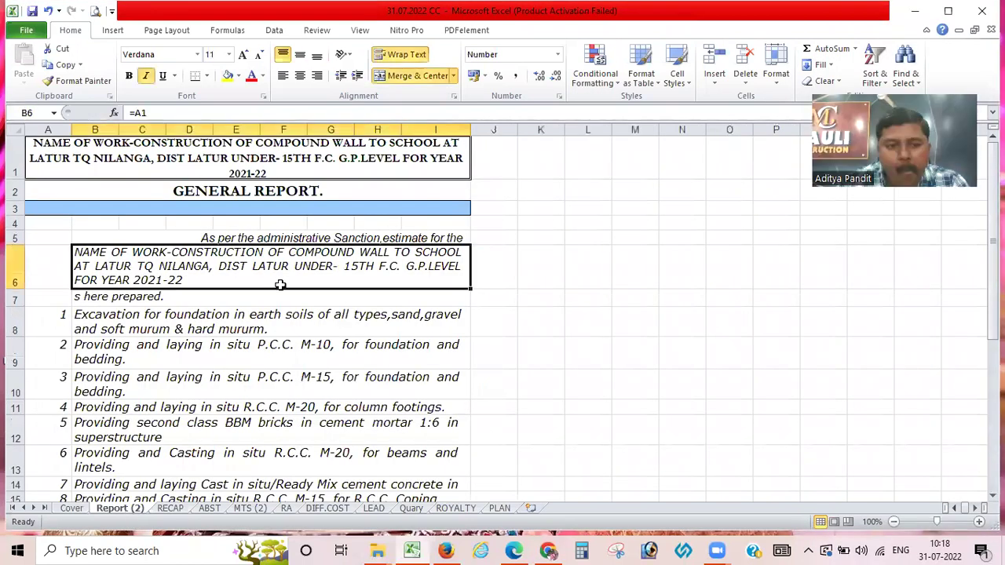
Step: Review the compound wall report's sanction sentence, name of work and excavation item
{"action": "left_click", "coordinate": [286, 240]}
{"action": "left_click", "coordinate": [284, 262]}
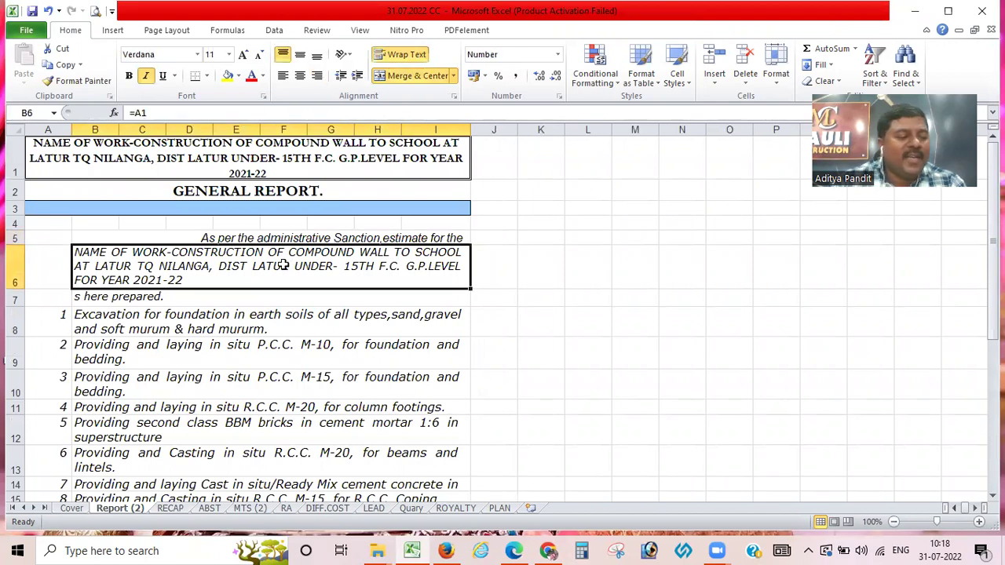
{"action": "left_click", "coordinate": [285, 310]}
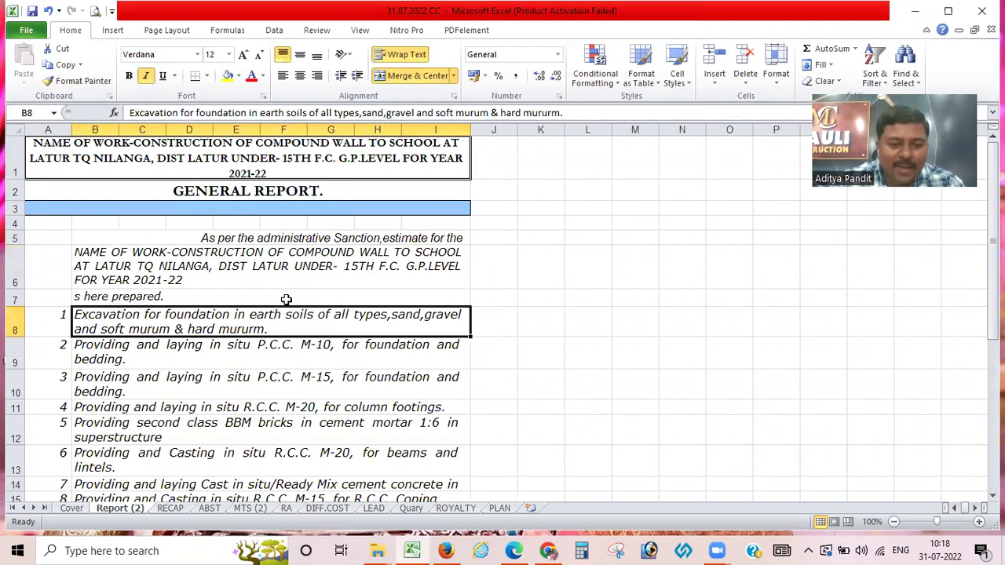
Step: Open CC ROAD ESTIMATE YELNUR 1.05 from the DWSY CC ROAD ESTIMATE folder and show Report (2)
{"action": "left_click", "coordinate": [378, 549]}
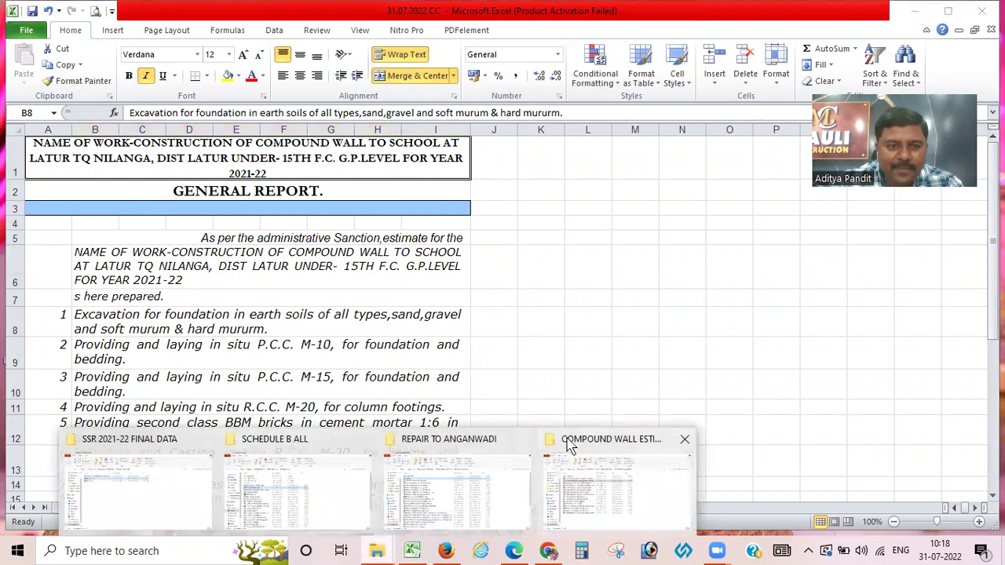
{"action": "left_click", "coordinate": [570, 446]}
{"action": "left_click", "coordinate": [393, 123]}
{"action": "double_click", "coordinate": [199, 201]}
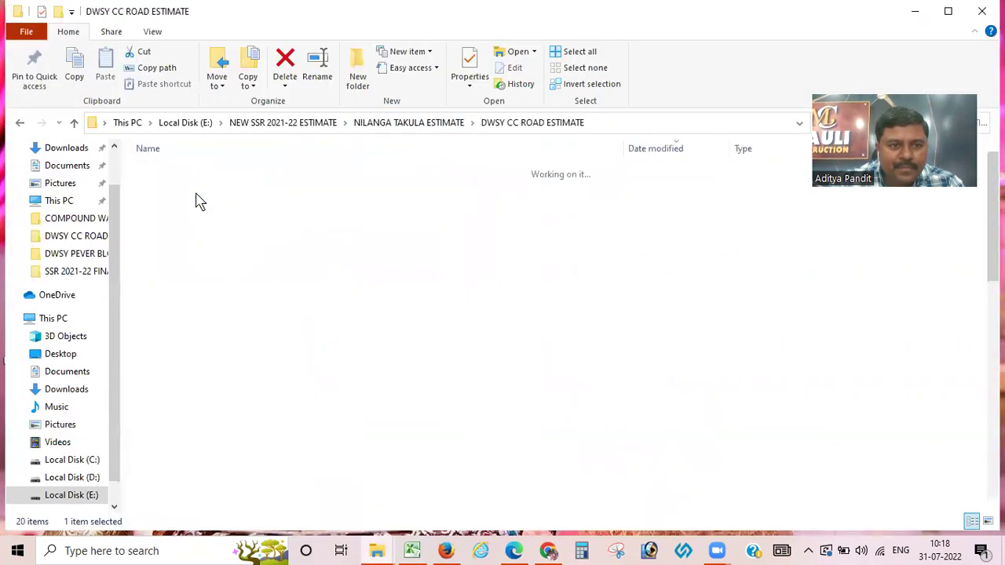
{"action": "double_click", "coordinate": [198, 217]}
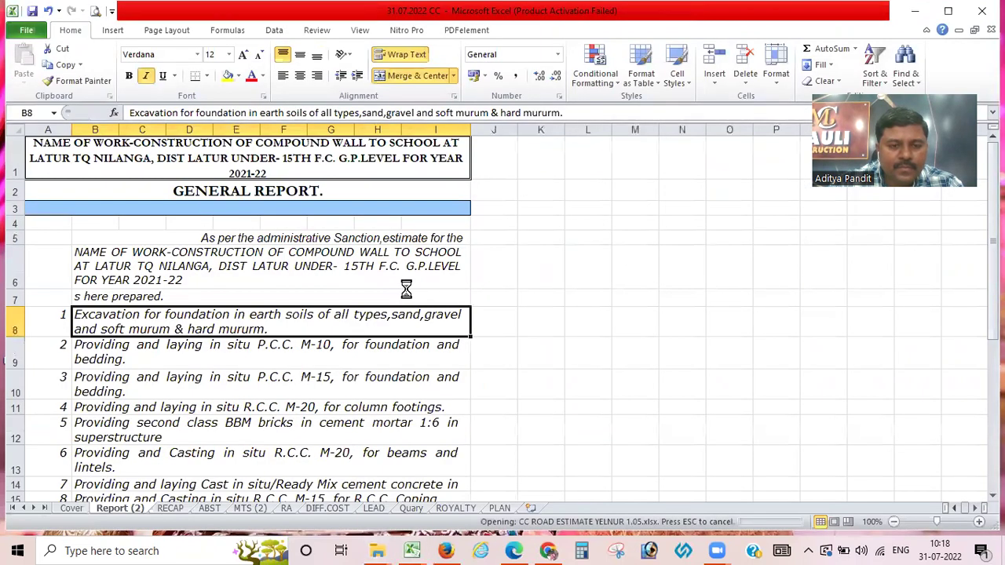
{"action": "left_click", "coordinate": [124, 509]}
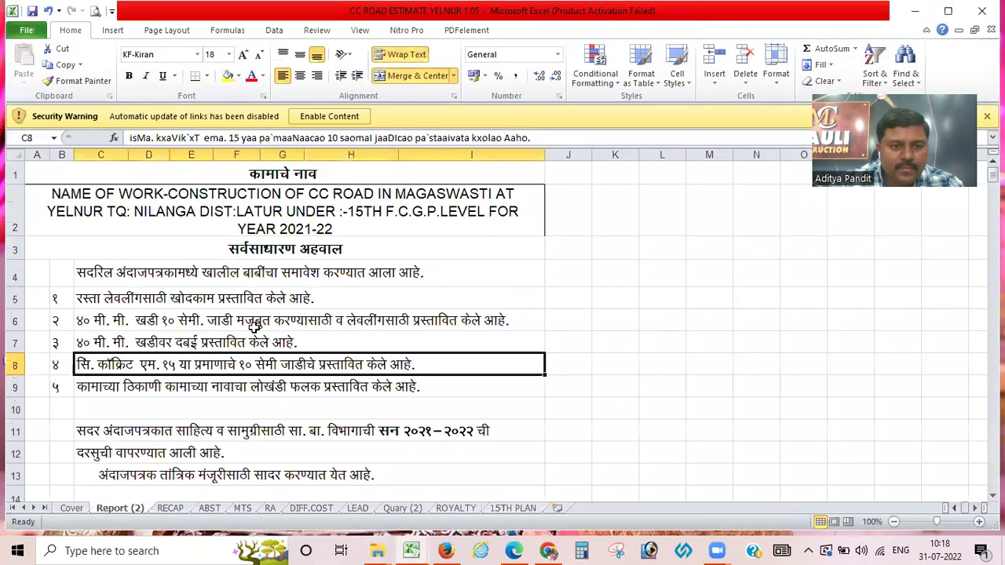
Step: Enable the CC road workbook's content, dismiss the link prompt, and review road items in rows 5–9
{"action": "left_click", "coordinate": [259, 268]}
{"action": "left_click", "coordinate": [329, 116]}
{"action": "left_click", "coordinate": [464, 322]}
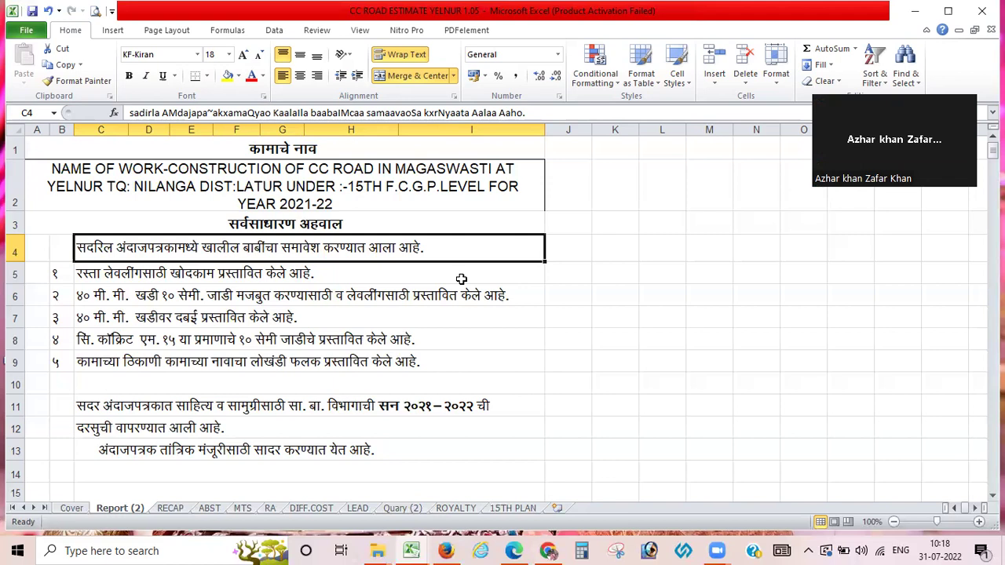
{"action": "left_click", "coordinate": [106, 276]}
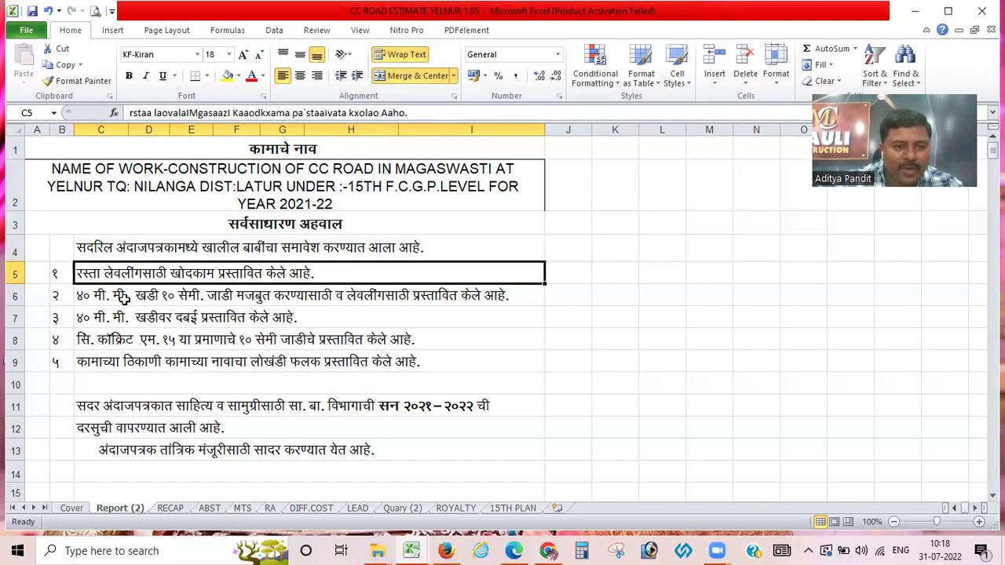
{"action": "left_click", "coordinate": [126, 299]}
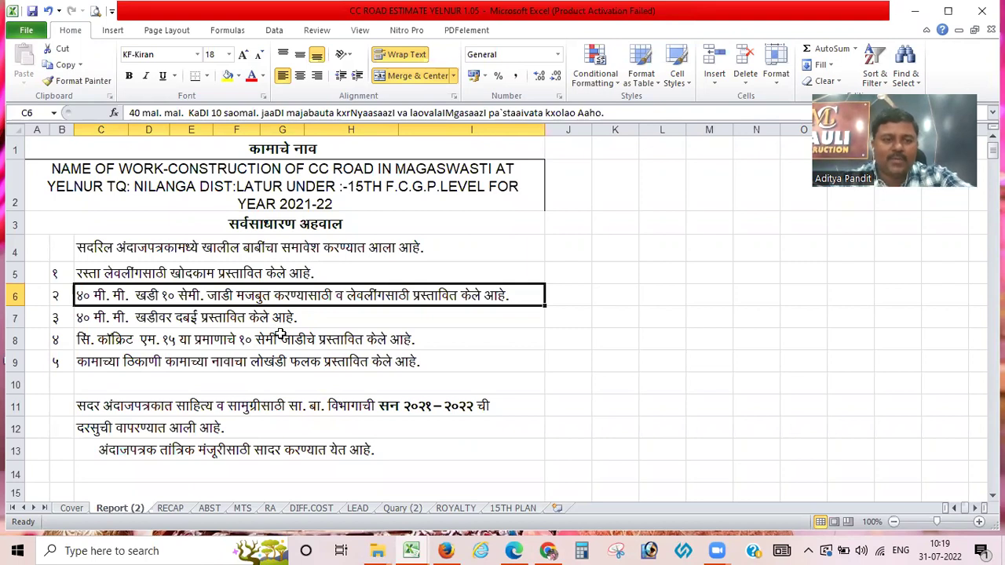
{"action": "left_click", "coordinate": [135, 318]}
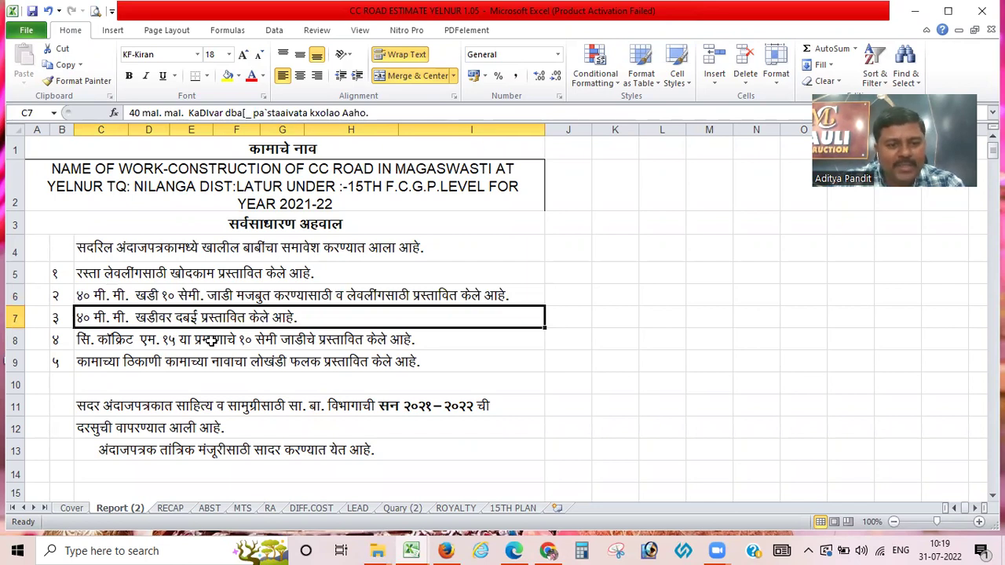
{"action": "left_click", "coordinate": [209, 342]}
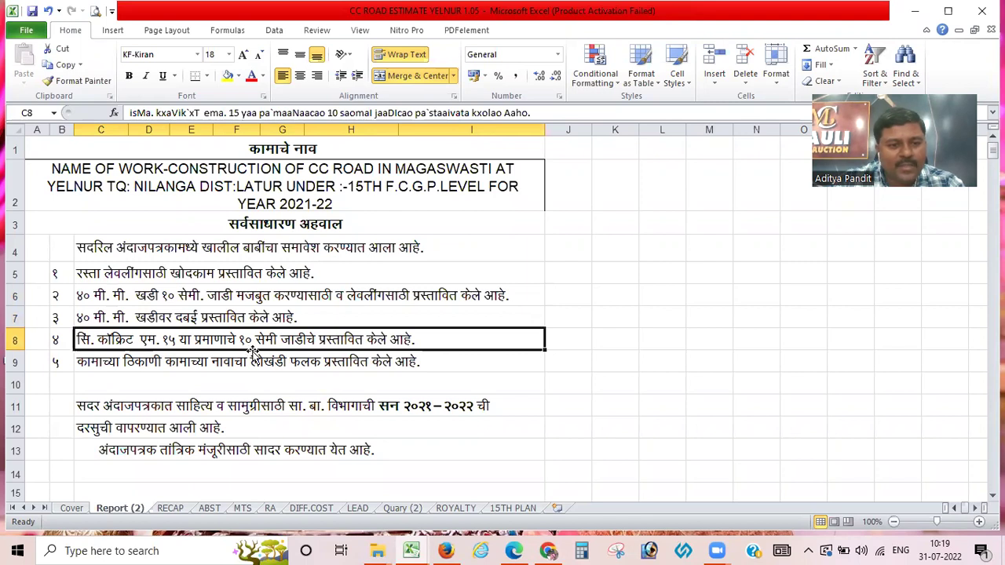
{"action": "left_click", "coordinate": [305, 369]}
Step: Look over the MTS cast-in-situ concrete description and the RECAP abstract, then return to Report (2)
{"action": "left_click", "coordinate": [243, 509]}
{"action": "scroll", "coordinate": [298, 339], "scroll_direction": "up", "scroll_amount": 6}
{"action": "left_click", "coordinate": [146, 331]}
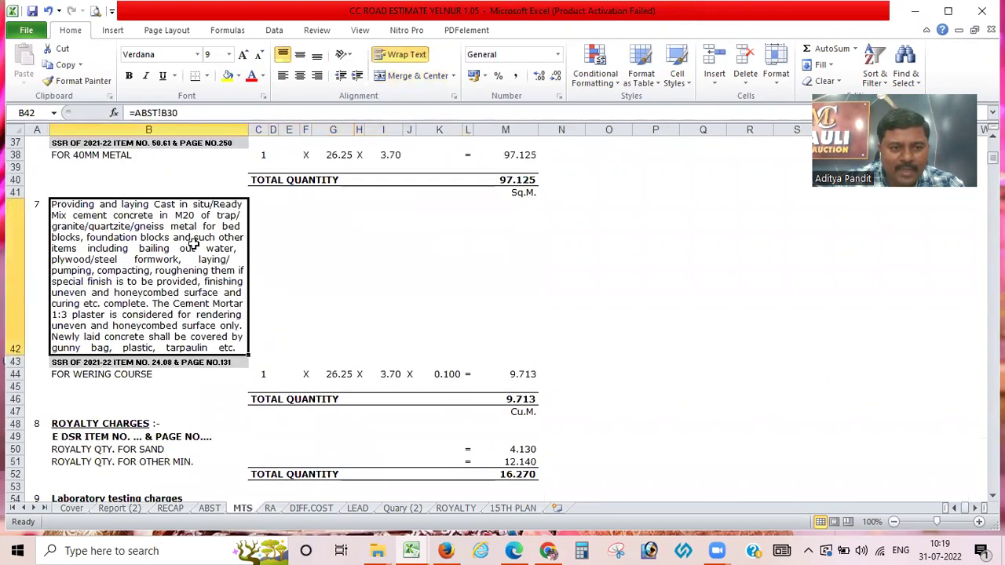
{"action": "scroll", "coordinate": [196, 308], "scroll_direction": "up", "scroll_amount": 1}
{"action": "left_click", "coordinate": [170, 509]}
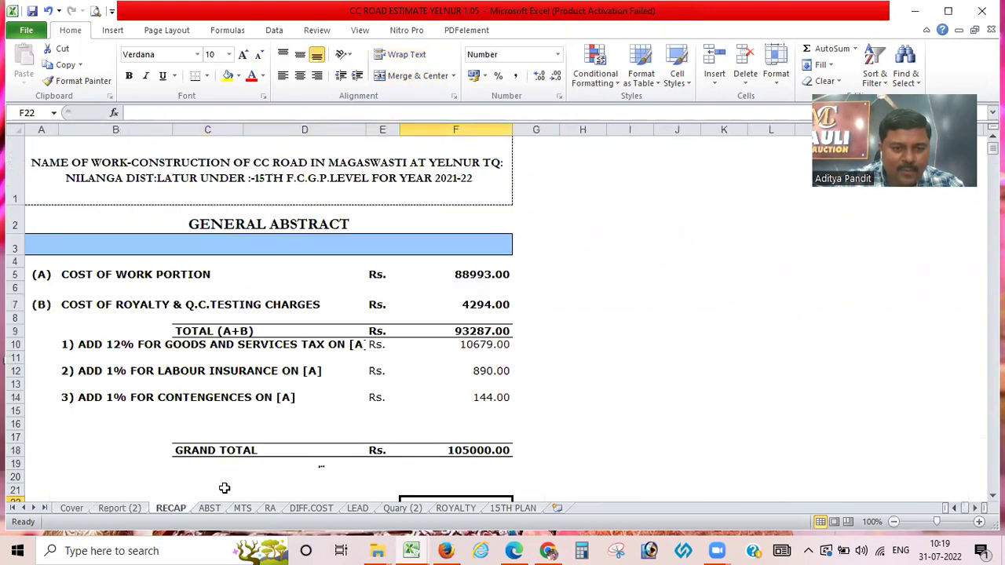
{"action": "left_click", "coordinate": [135, 509]}
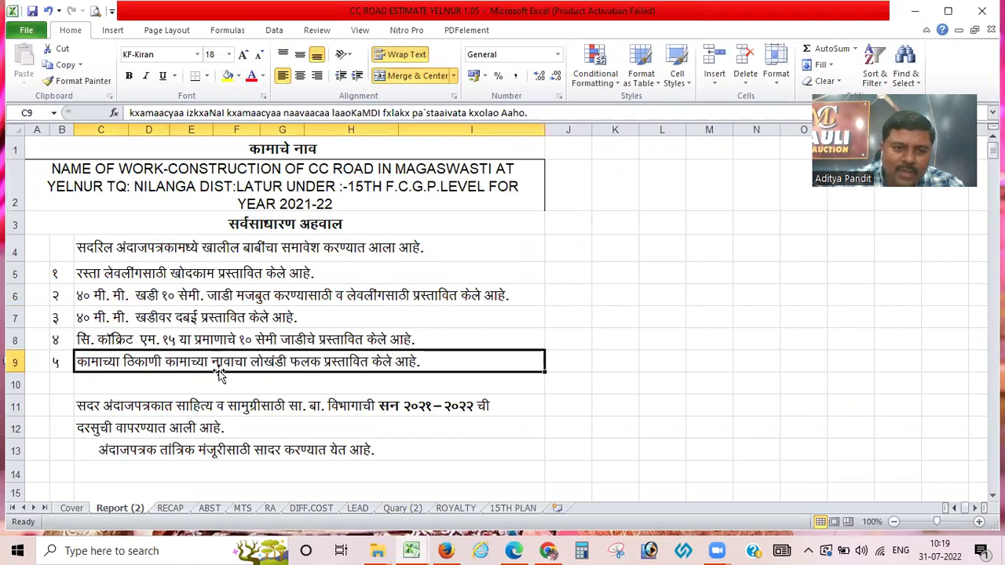
Step: Review the 2021-2022 rates sentences and the work items in rows 7–9 of Report (2)
{"action": "left_click", "coordinate": [241, 429]}
{"action": "scroll", "coordinate": [269, 318], "scroll_direction": "down", "scroll_amount": 1}
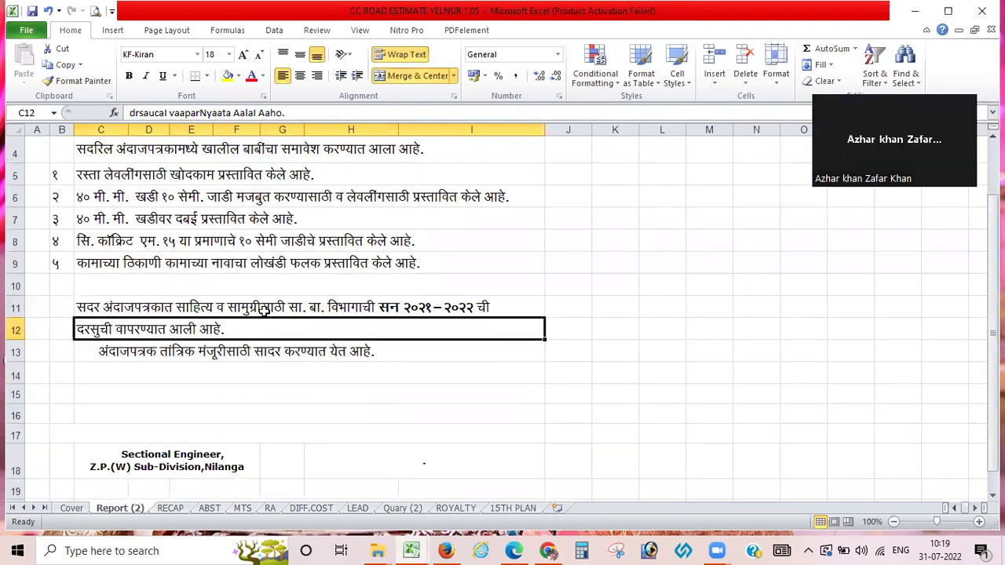
{"action": "left_click", "coordinate": [260, 310]}
{"action": "double_click", "coordinate": [260, 312]}
{"action": "left_click", "coordinate": [756, 308]}
{"action": "left_click", "coordinate": [338, 308]}
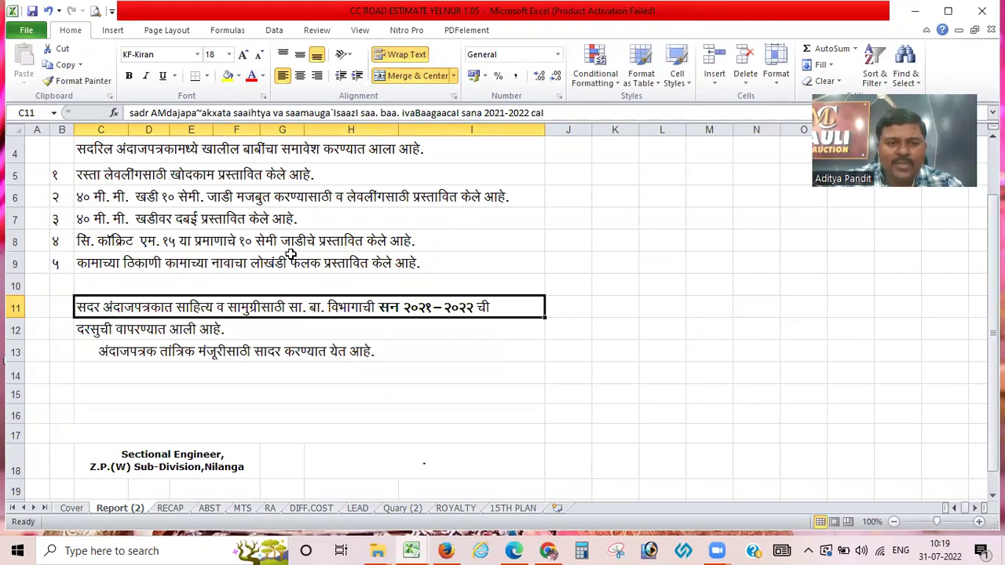
{"action": "left_click", "coordinate": [227, 233]}
{"action": "left_click", "coordinate": [289, 221]}
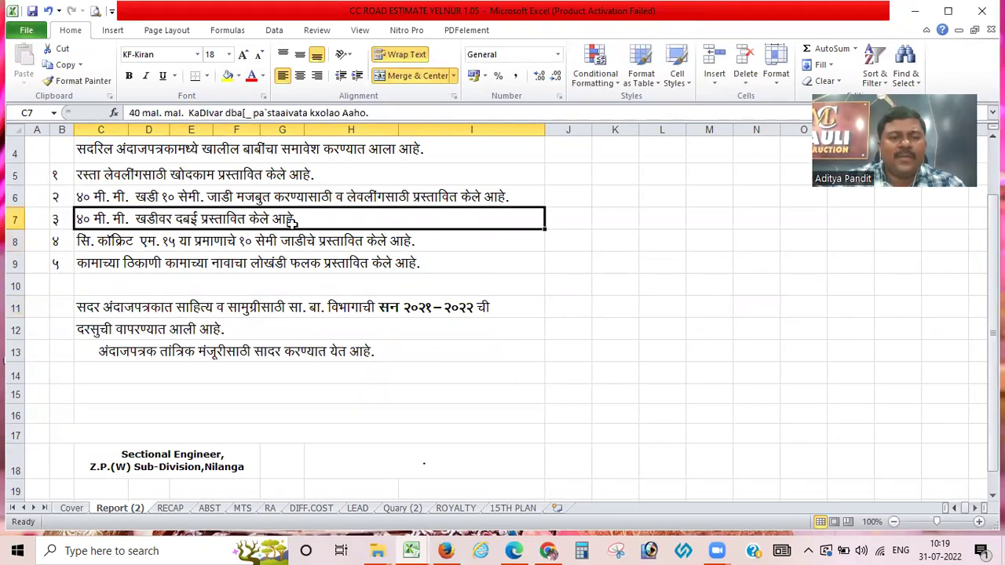
{"action": "left_click", "coordinate": [217, 242]}
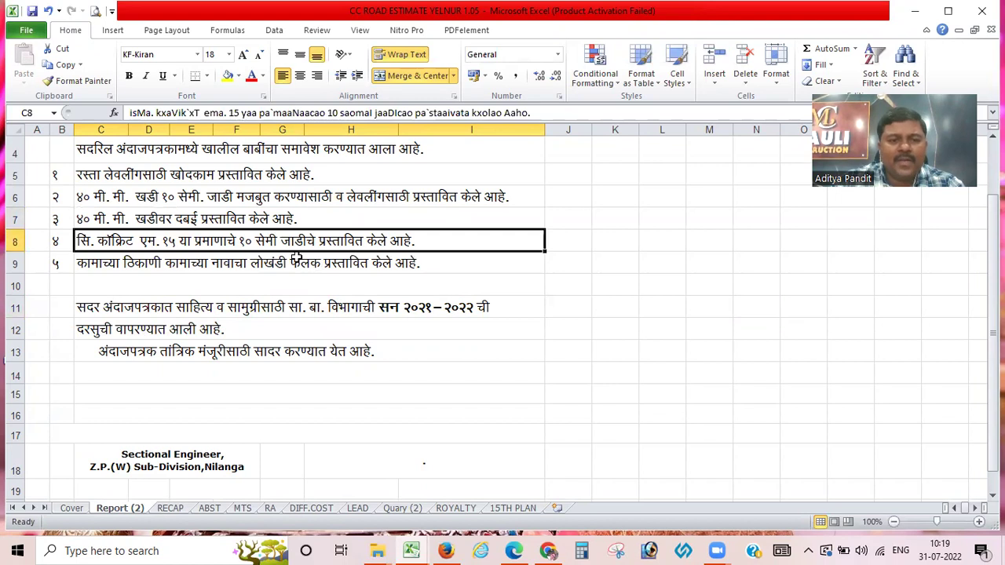
{"action": "left_click", "coordinate": [139, 270]}
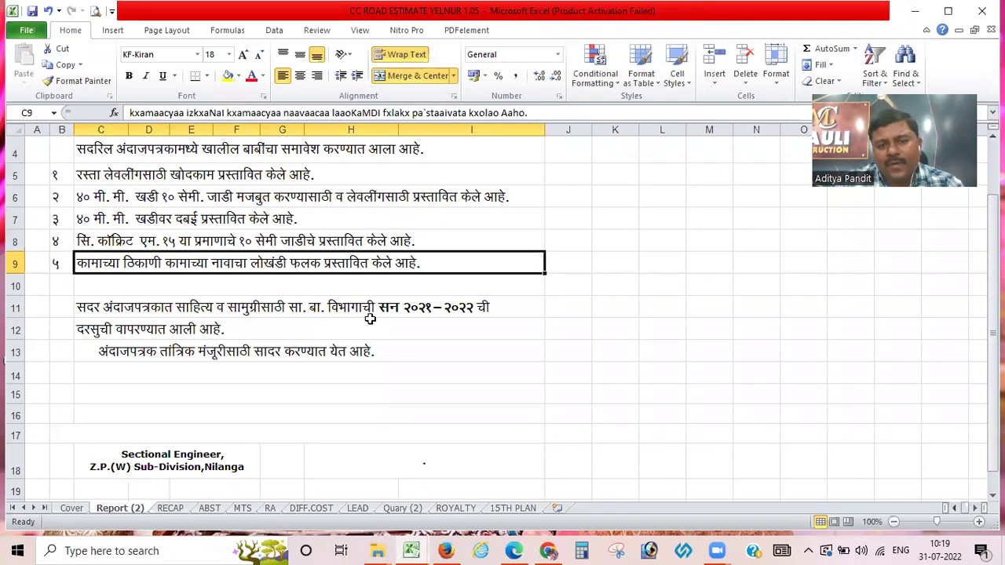
{"action": "scroll", "coordinate": [373, 310], "scroll_direction": "up", "scroll_amount": 1}
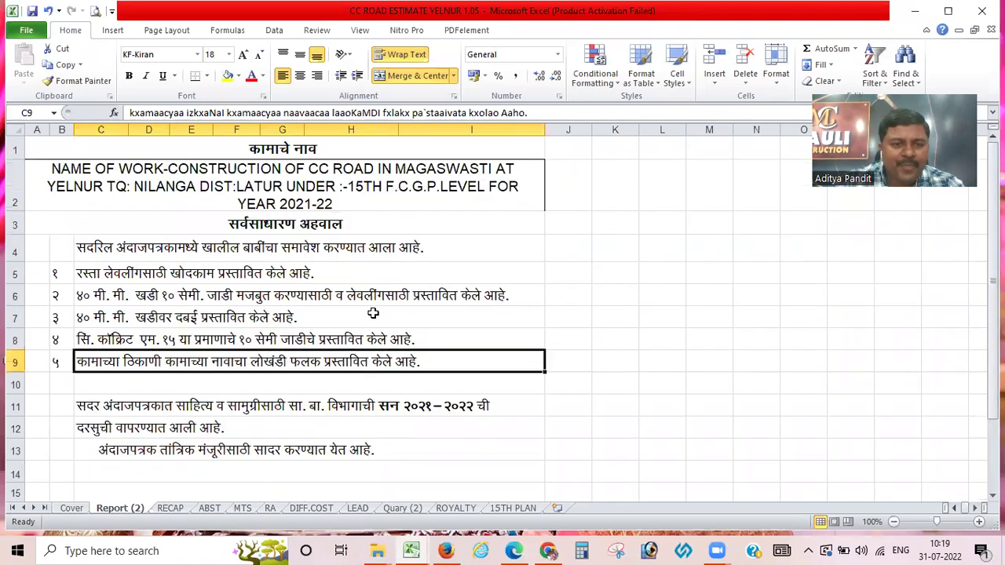
Step: In the compound wall workbook, review the name of work, excavation, P.C.C. M-10 and M-15 items
{"action": "mouse_move", "coordinate": [410, 554]}
{"action": "left_click", "coordinate": [337, 473]}
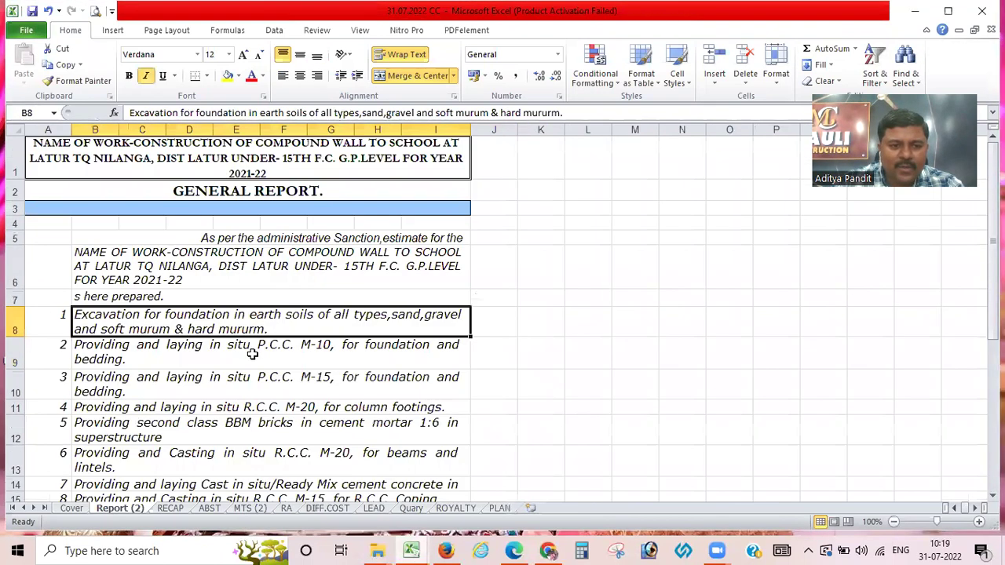
{"action": "double_click", "coordinate": [232, 275]}
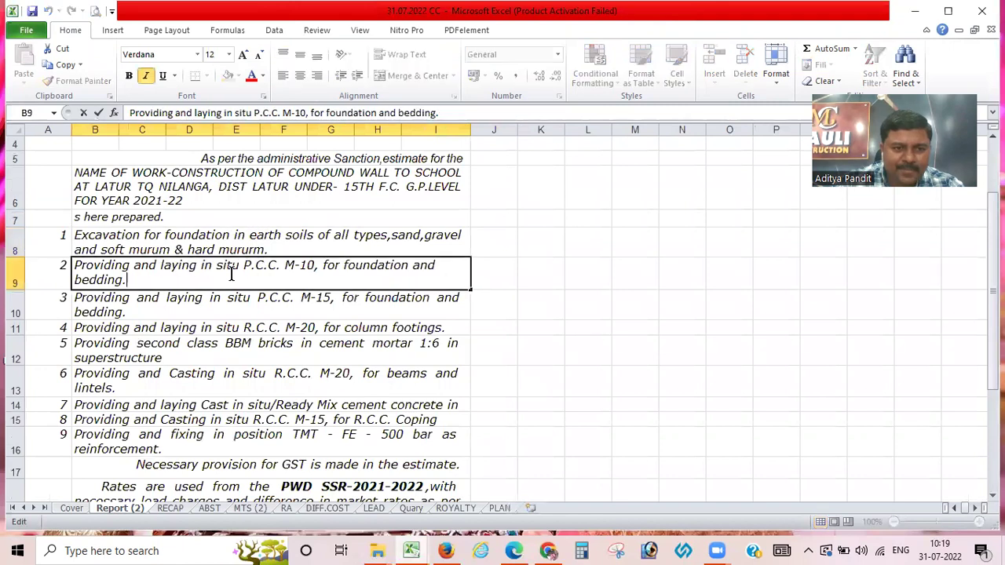
{"action": "key", "text": "Escape"}
{"action": "left_click", "coordinate": [157, 244]}
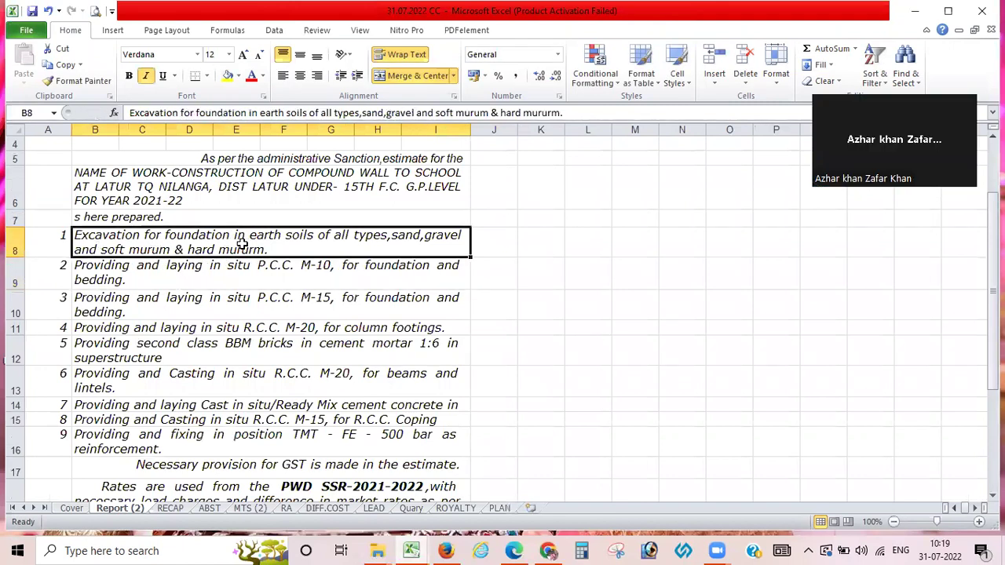
{"action": "left_click", "coordinate": [179, 196]}
{"action": "left_click", "coordinate": [178, 248]}
{"action": "left_click", "coordinate": [178, 268]}
{"action": "left_click", "coordinate": [179, 298]}
{"action": "scroll", "coordinate": [210, 391], "scroll_direction": "down", "scroll_amount": 1}
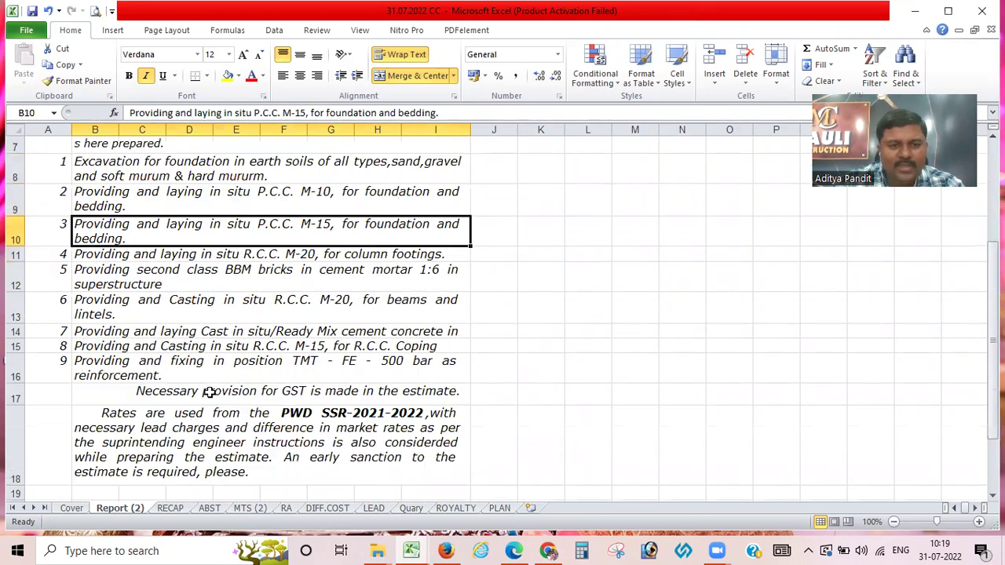
{"action": "scroll", "coordinate": [318, 369], "scroll_direction": "up", "scroll_amount": 2}
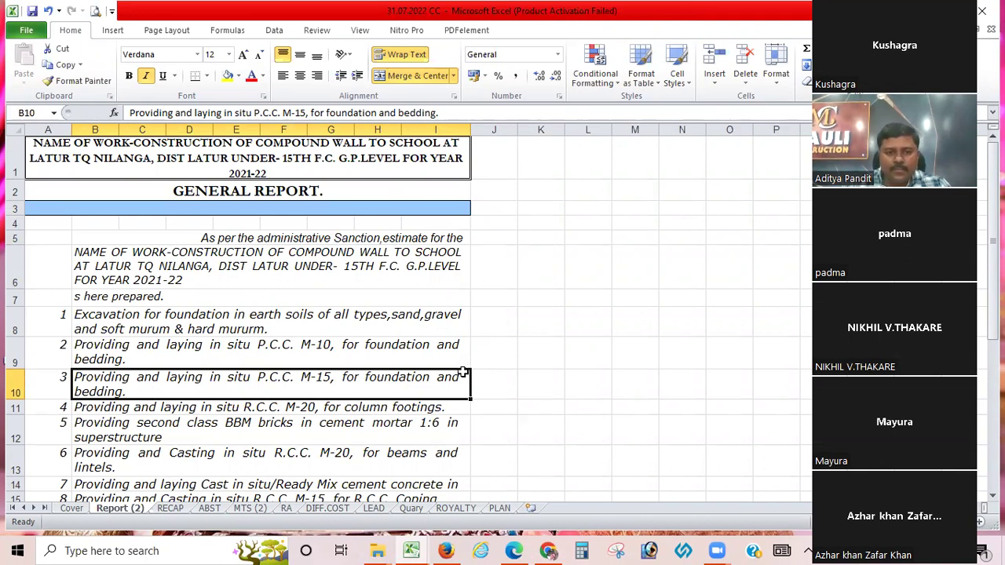
Step: Look over the ABST abstract sheet, then switch back to the CC ROAD ESTIMATE YELNUR workbook
{"action": "left_click", "coordinate": [383, 551]}
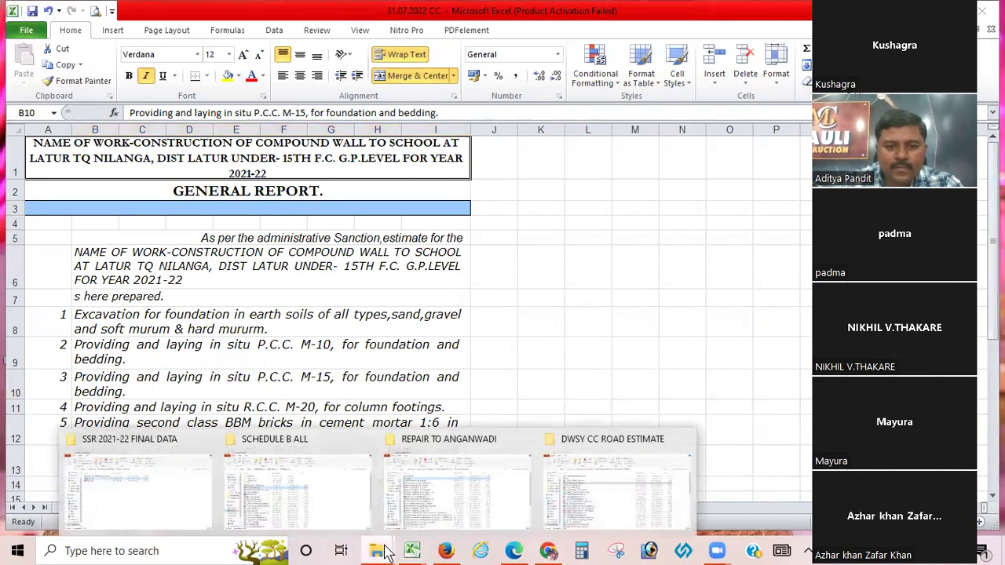
{"action": "left_click", "coordinate": [492, 336]}
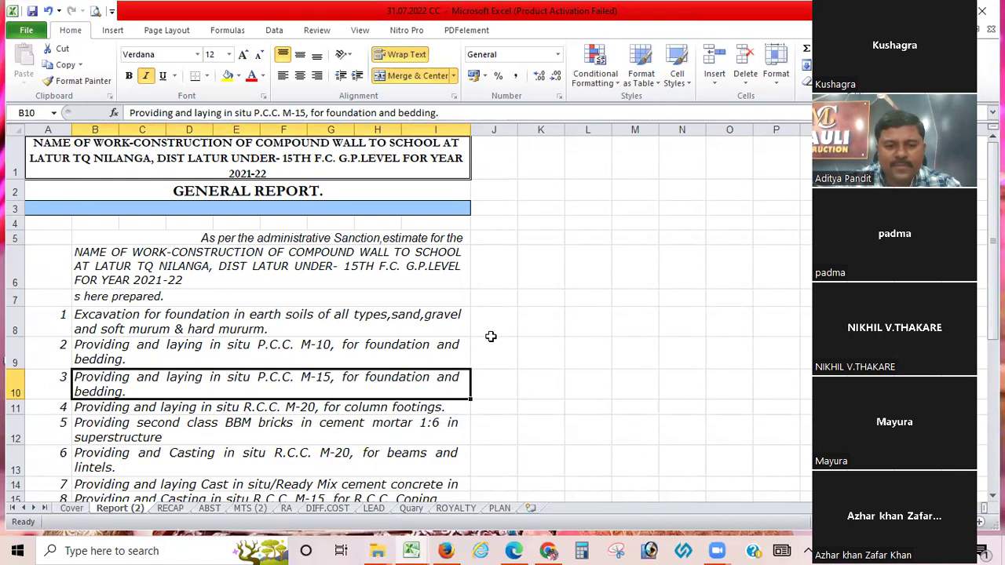
{"action": "scroll", "coordinate": [493, 336], "scroll_direction": "down", "scroll_amount": 2}
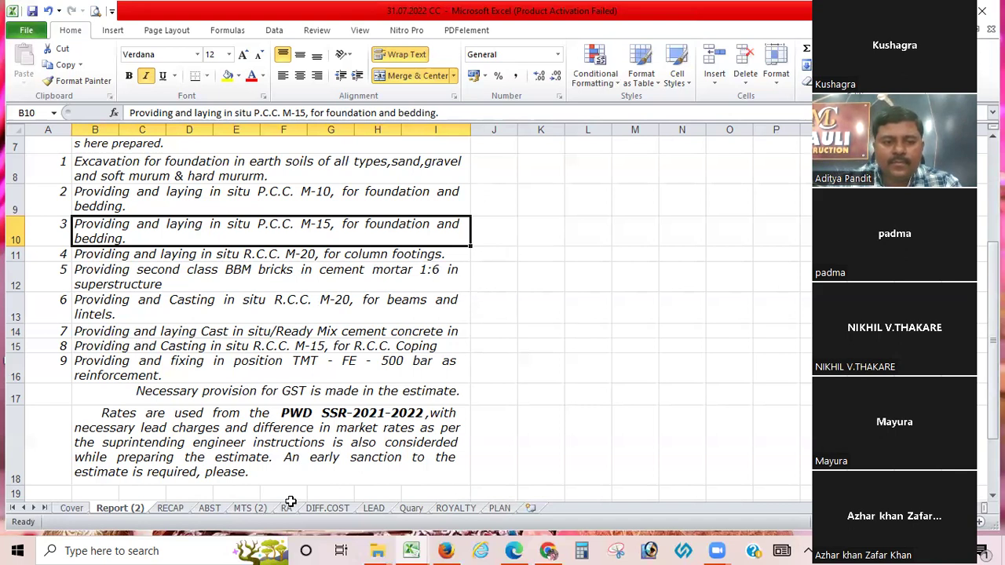
{"action": "left_click", "coordinate": [220, 512]}
{"action": "scroll", "coordinate": [510, 336], "scroll_direction": "up", "scroll_amount": 10}
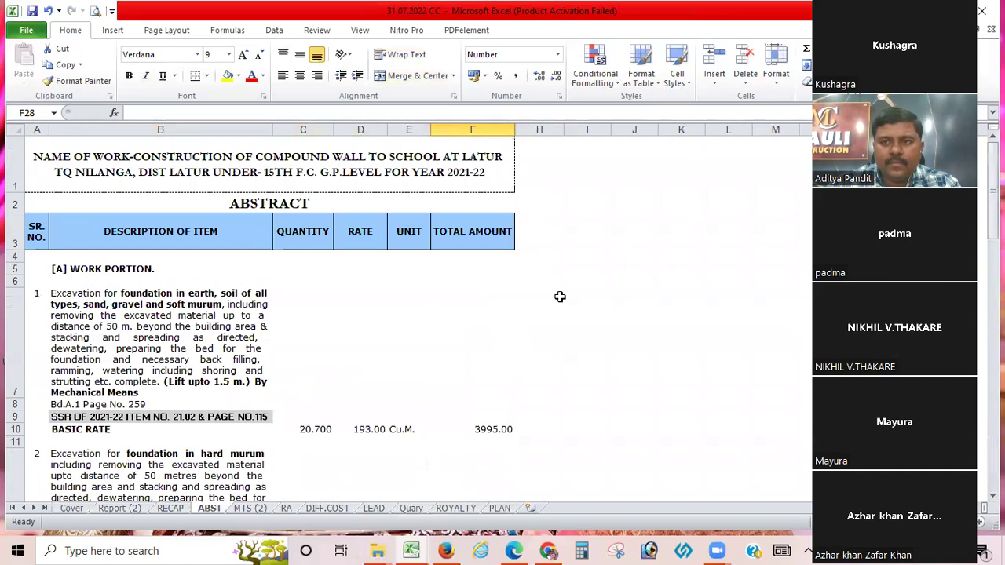
{"action": "key", "text": "ctrl+Tab"}
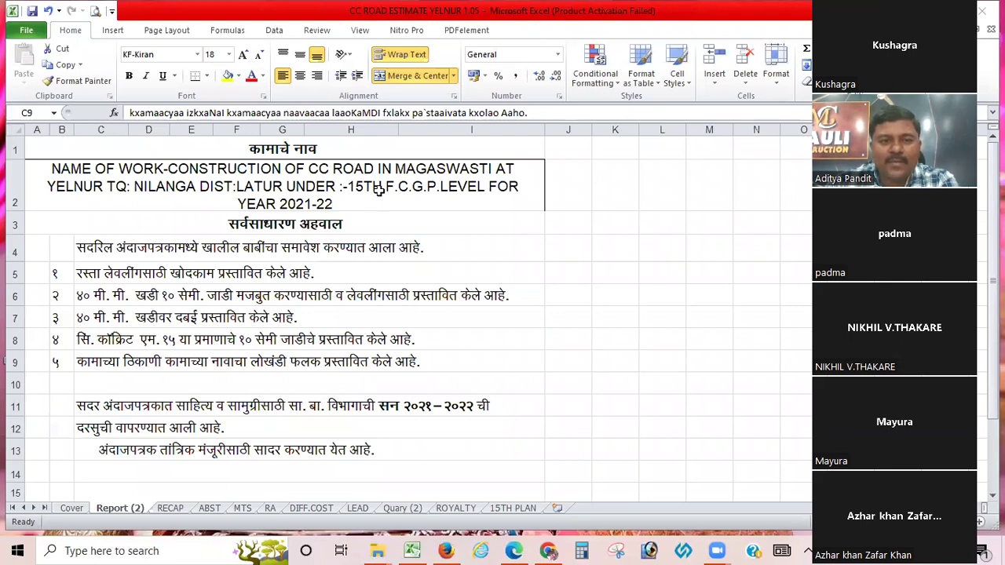
Step: Check the CC road name-of-work title, introductory sentence, and top of the MTS sheet
{"action": "left_click", "coordinate": [454, 193]}
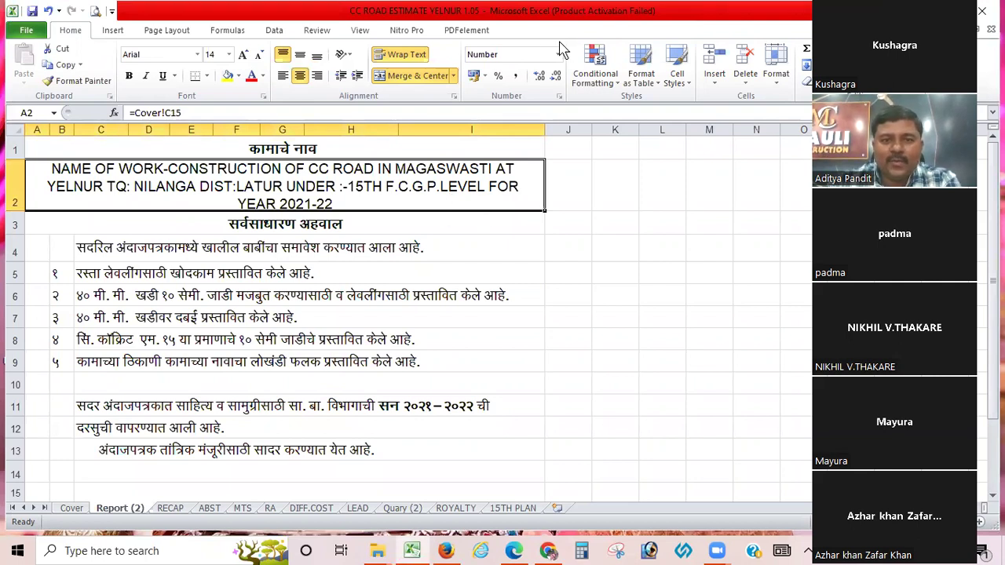
{"action": "left_click", "coordinate": [523, 245]}
{"action": "left_click", "coordinate": [243, 509]}
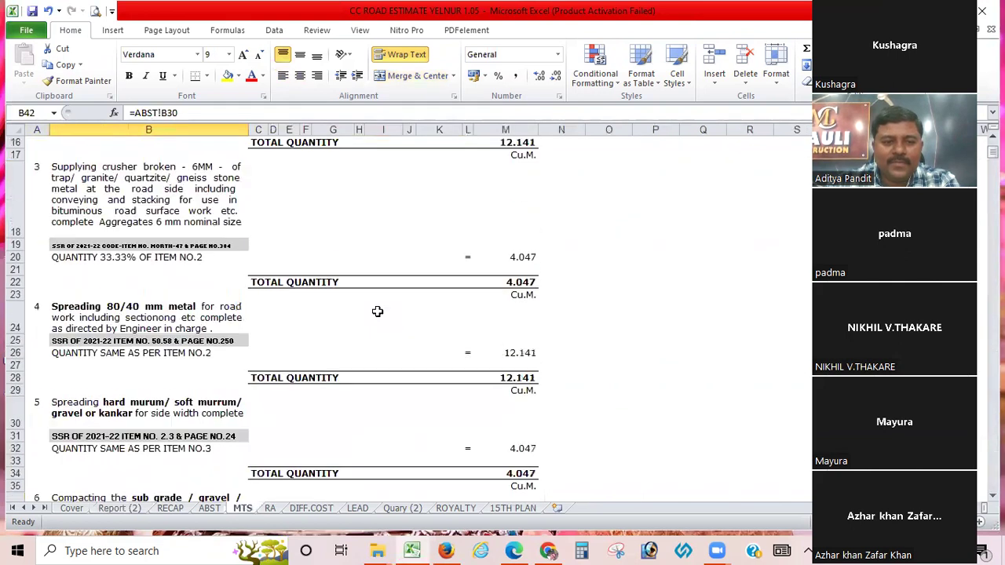
{"action": "scroll", "coordinate": [377, 312], "scroll_direction": "up", "scroll_amount": 5}
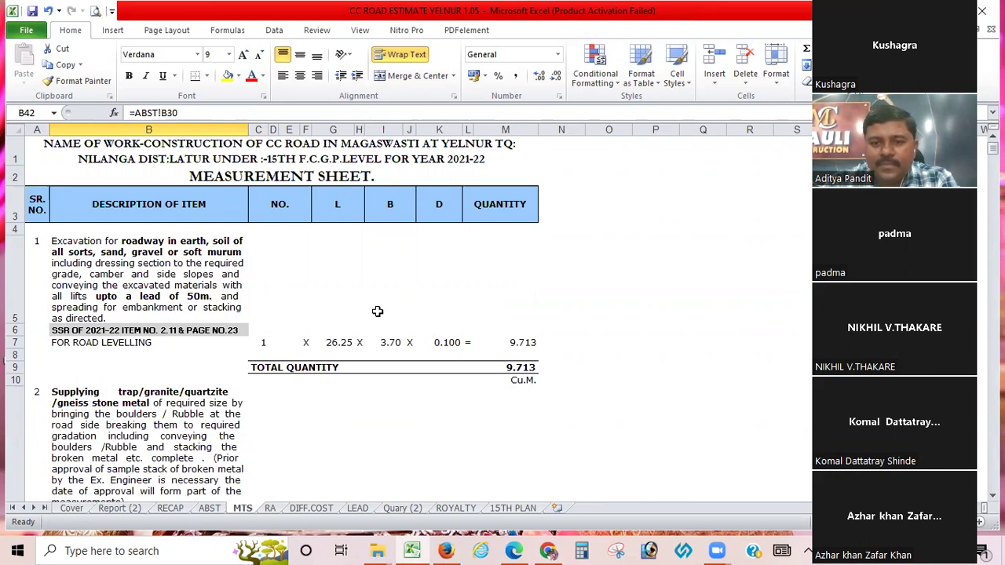
{"action": "left_click", "coordinate": [377, 311]}
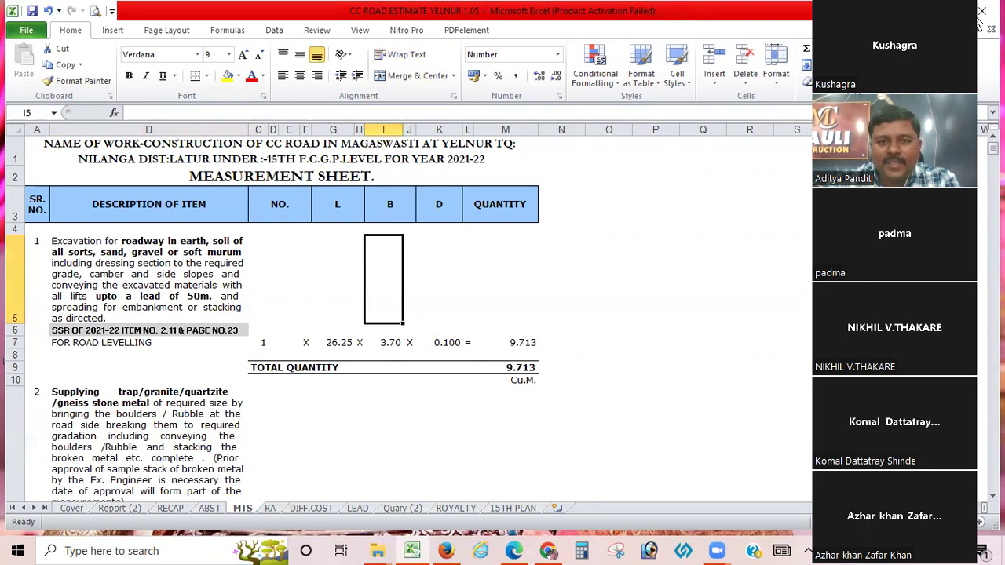
Step: Hide Excel to show the desktop and refresh it
{"action": "key", "text": "super+d"}
{"action": "right_click", "coordinate": [297, 136]}
{"action": "left_click", "coordinate": [326, 183]}
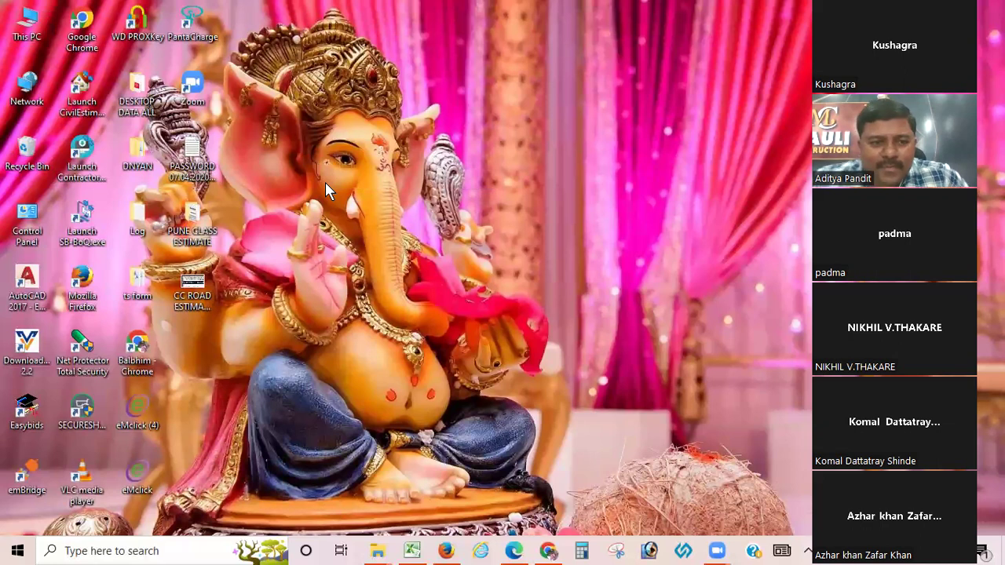